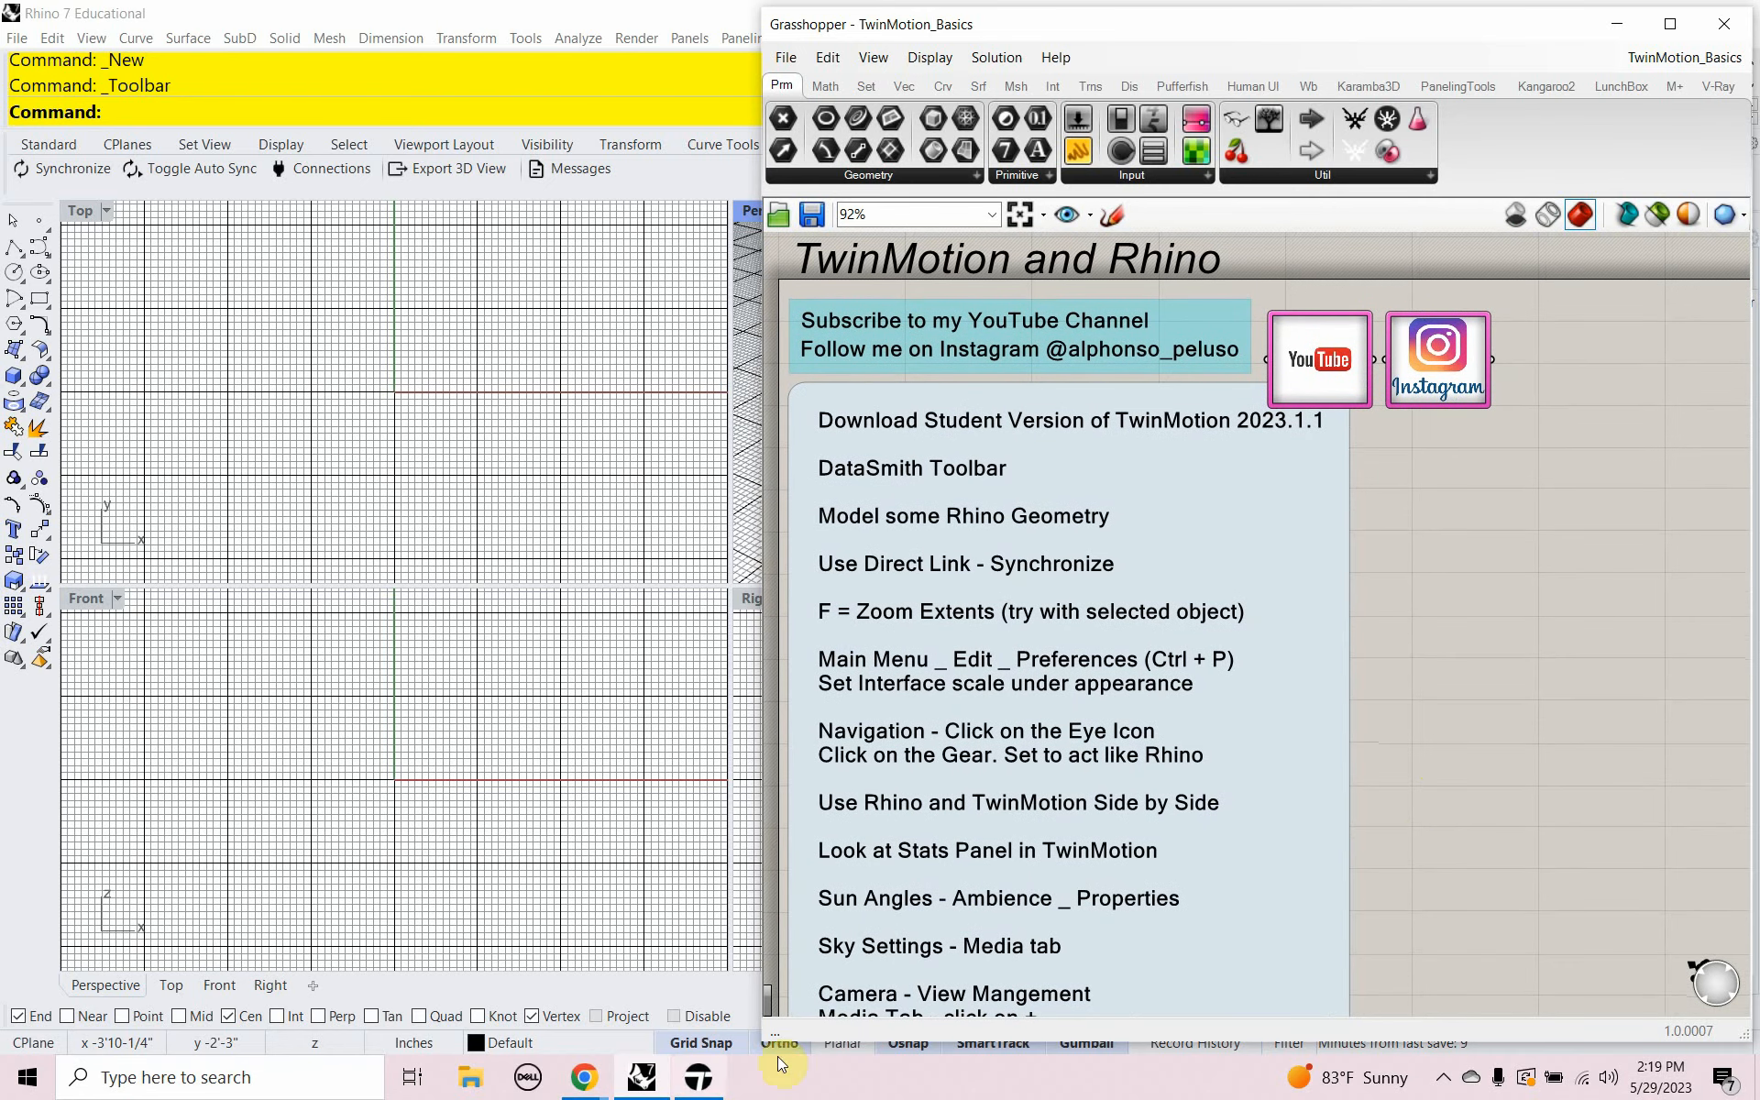
Switch to Chrome and set the subscribed YouTube channel's notifications to All.
click(583, 1079)
click(607, 976)
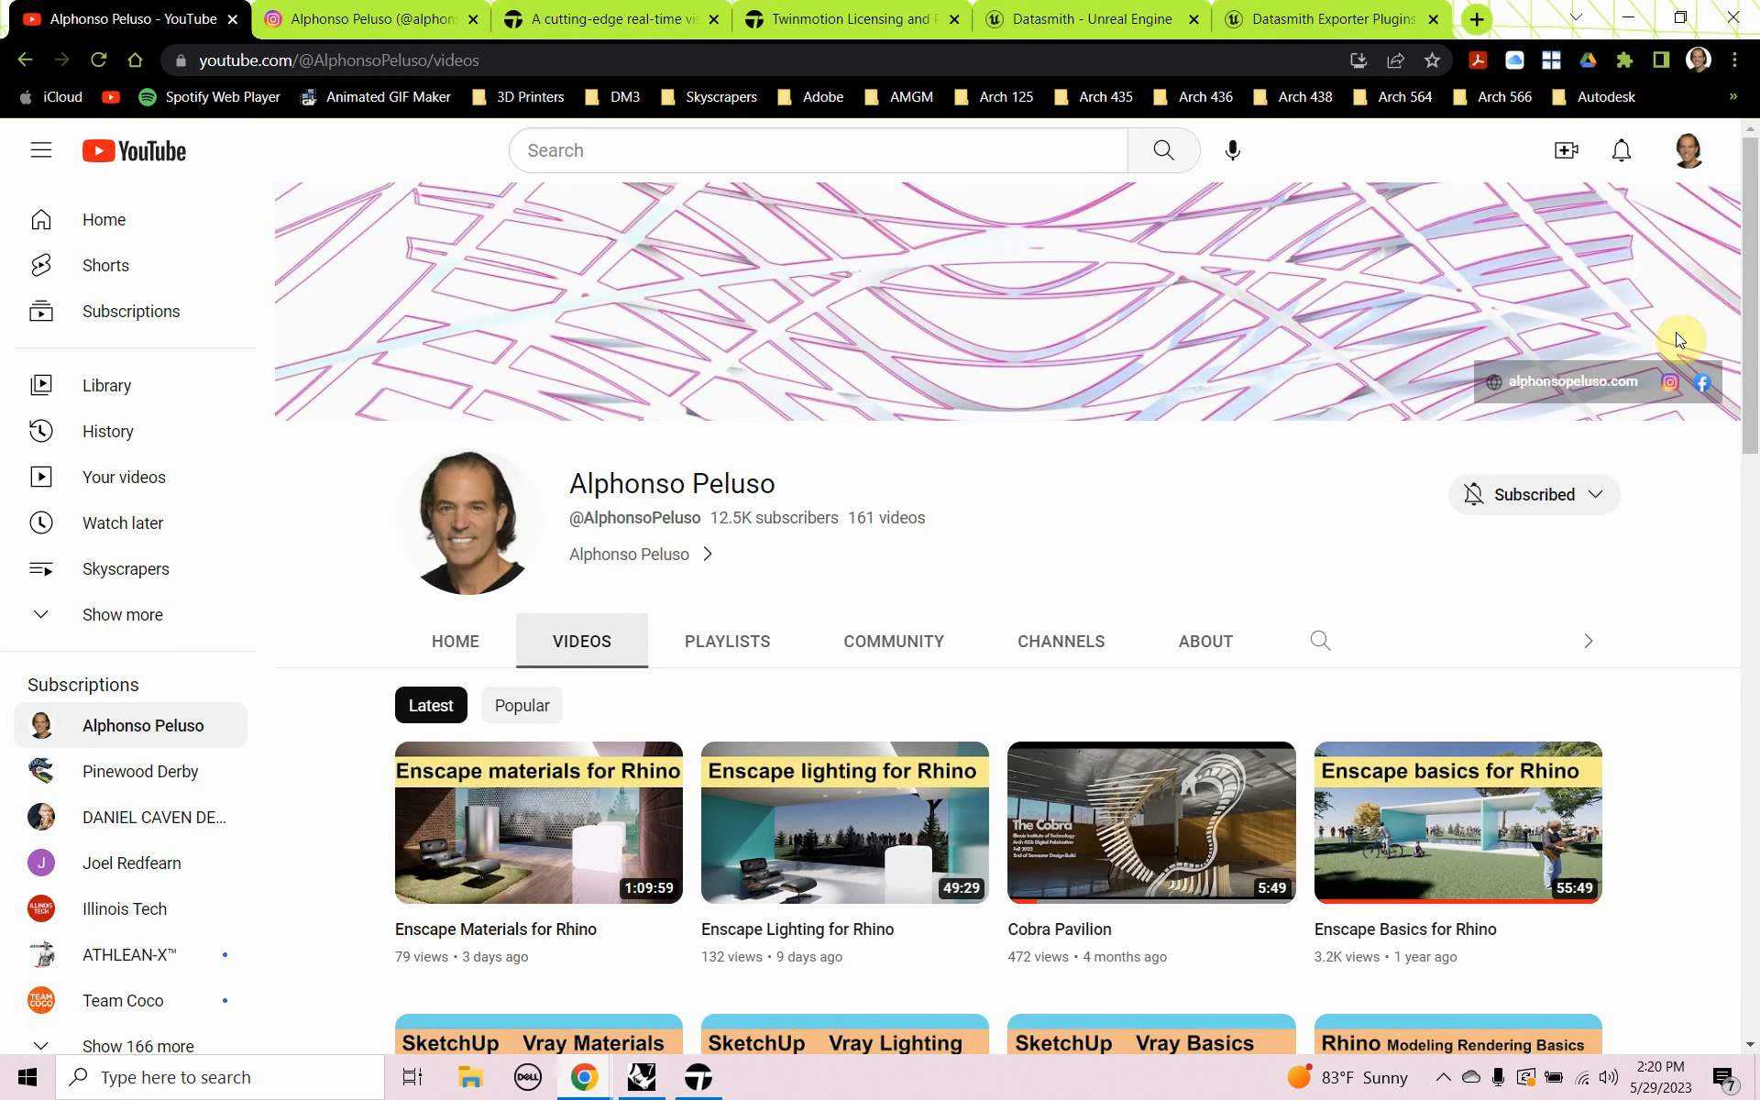
click(1517, 495)
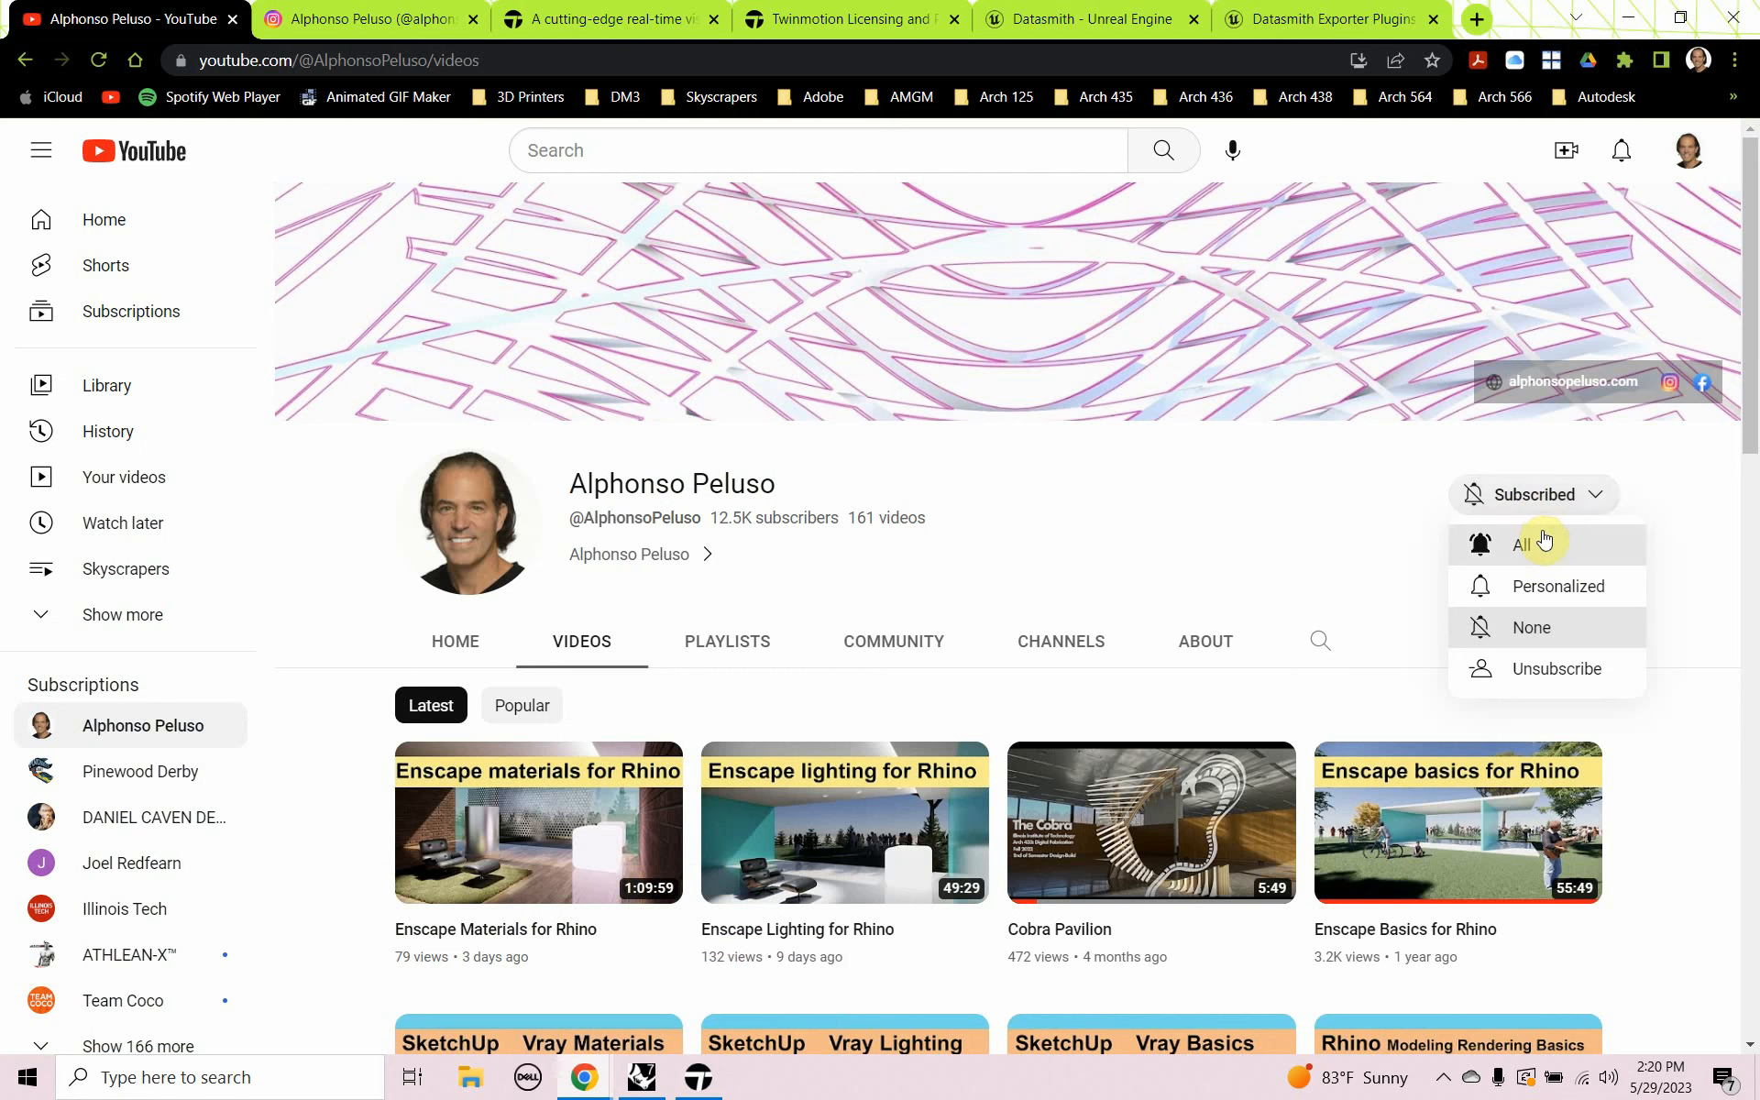
click(1542, 542)
click(1474, 502)
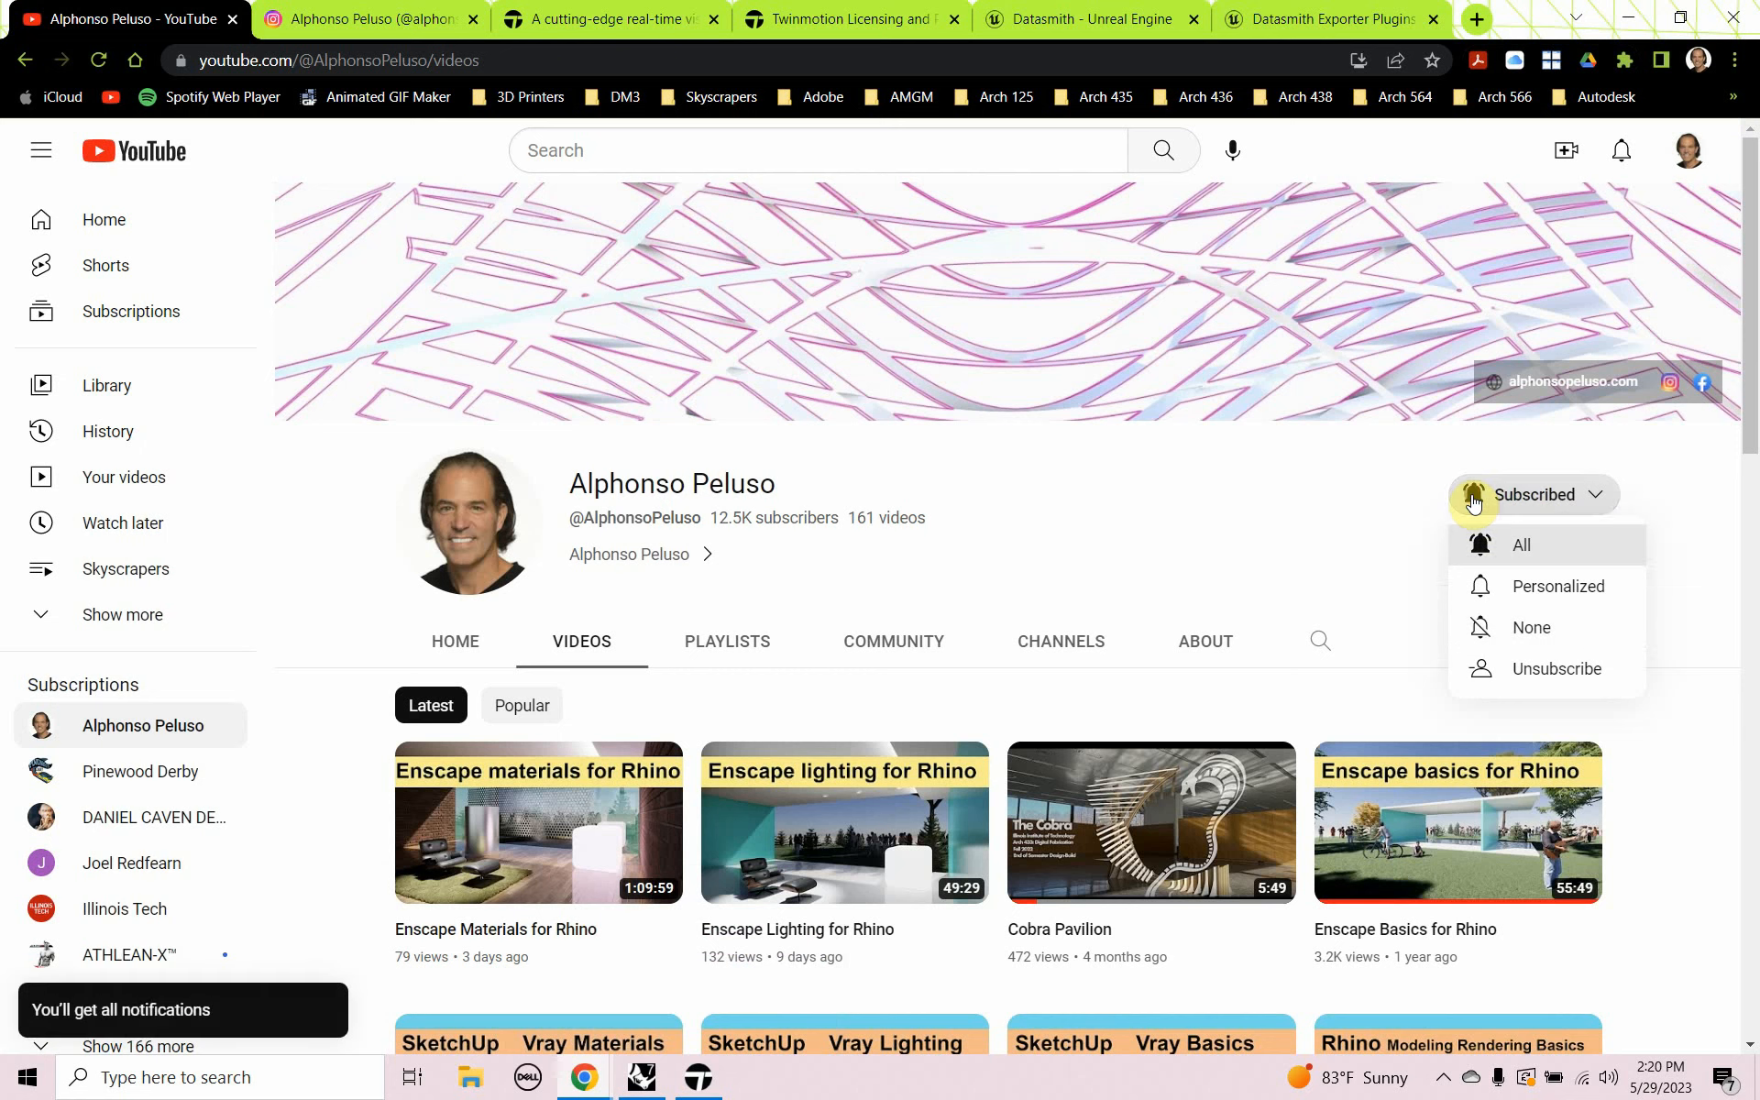
click(1476, 548)
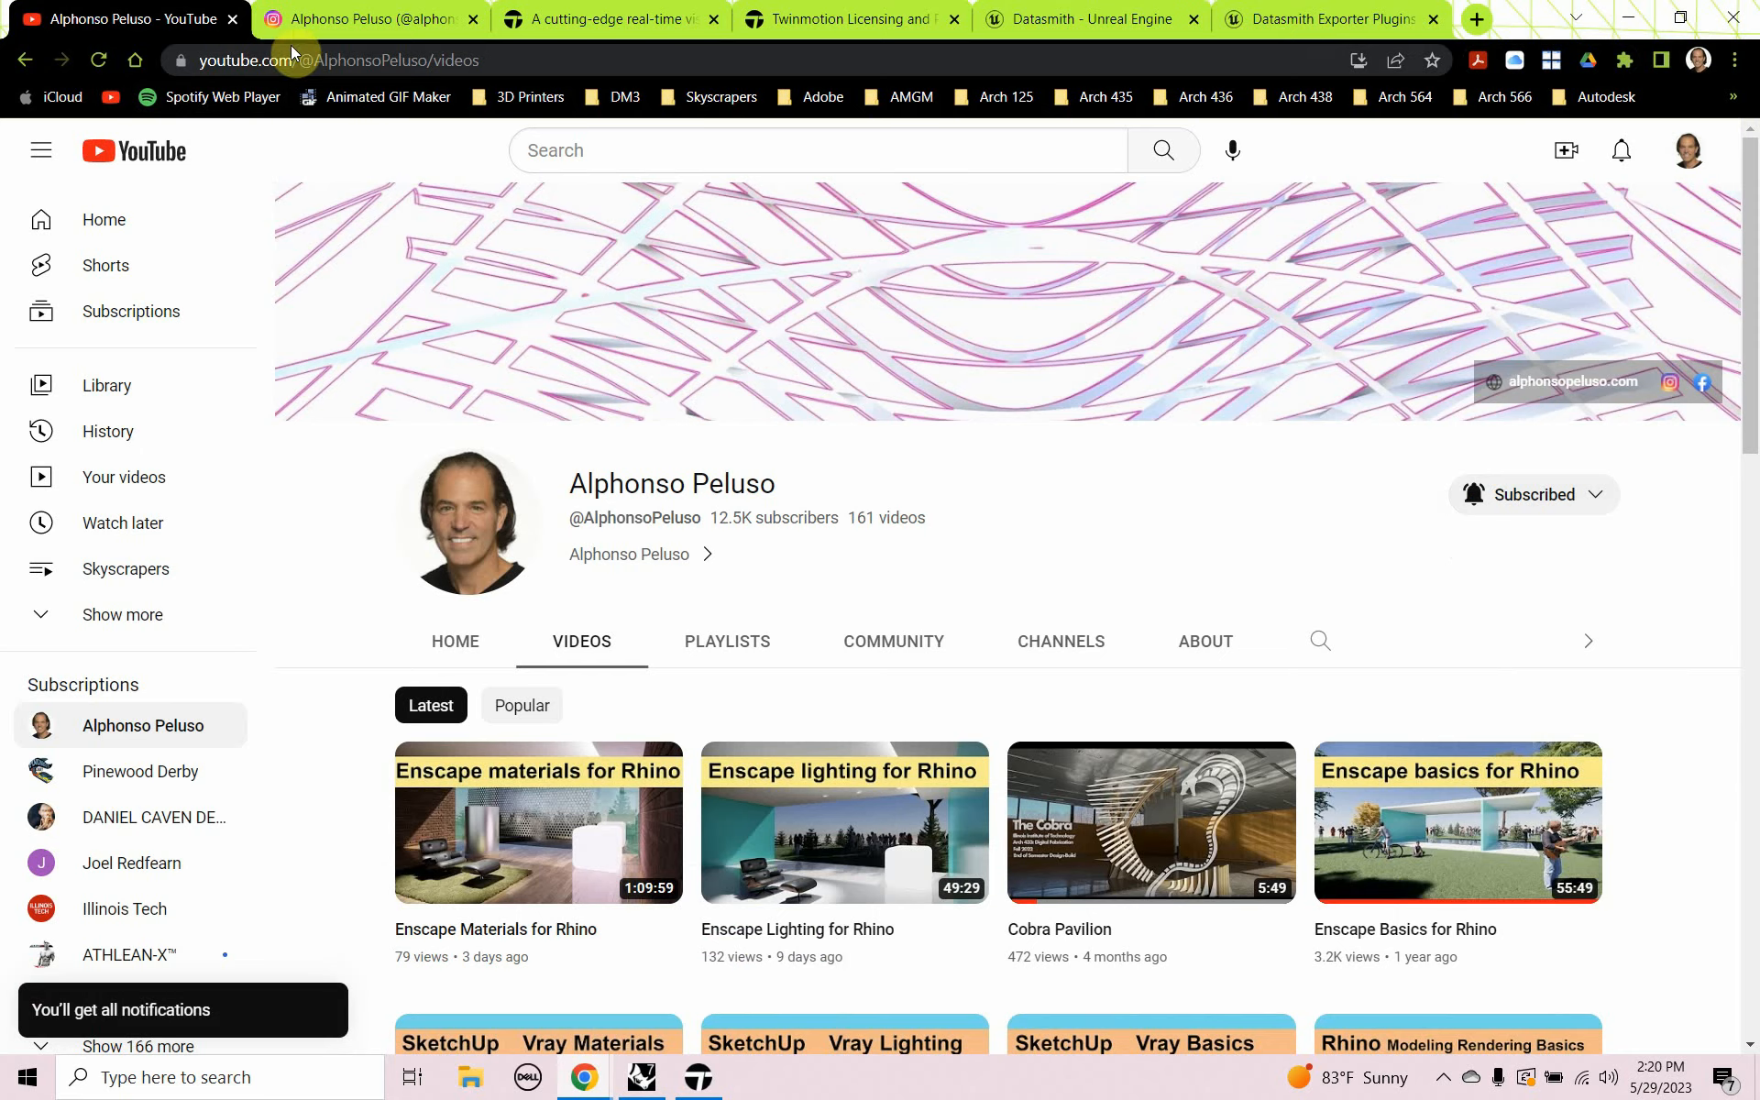
Look through the posts on the channel author's Instagram profile.
click(324, 24)
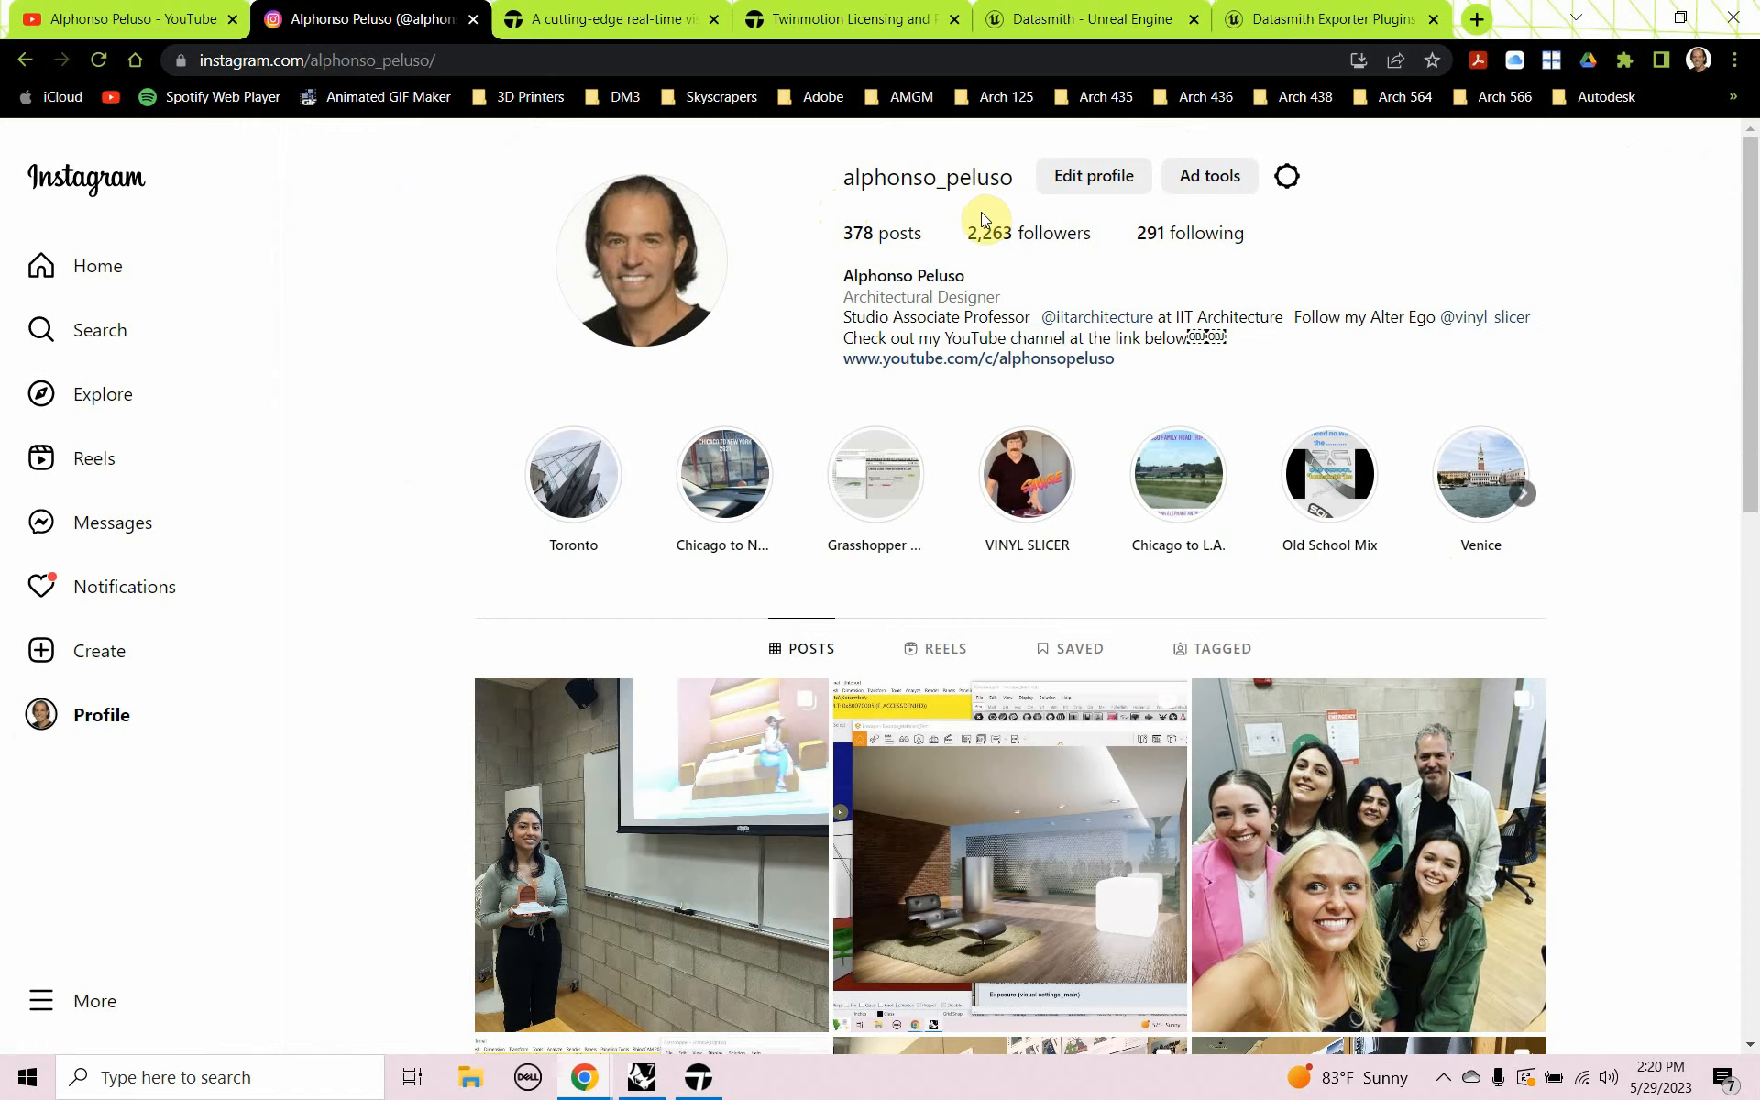
scroll(480, 550, down, 7)
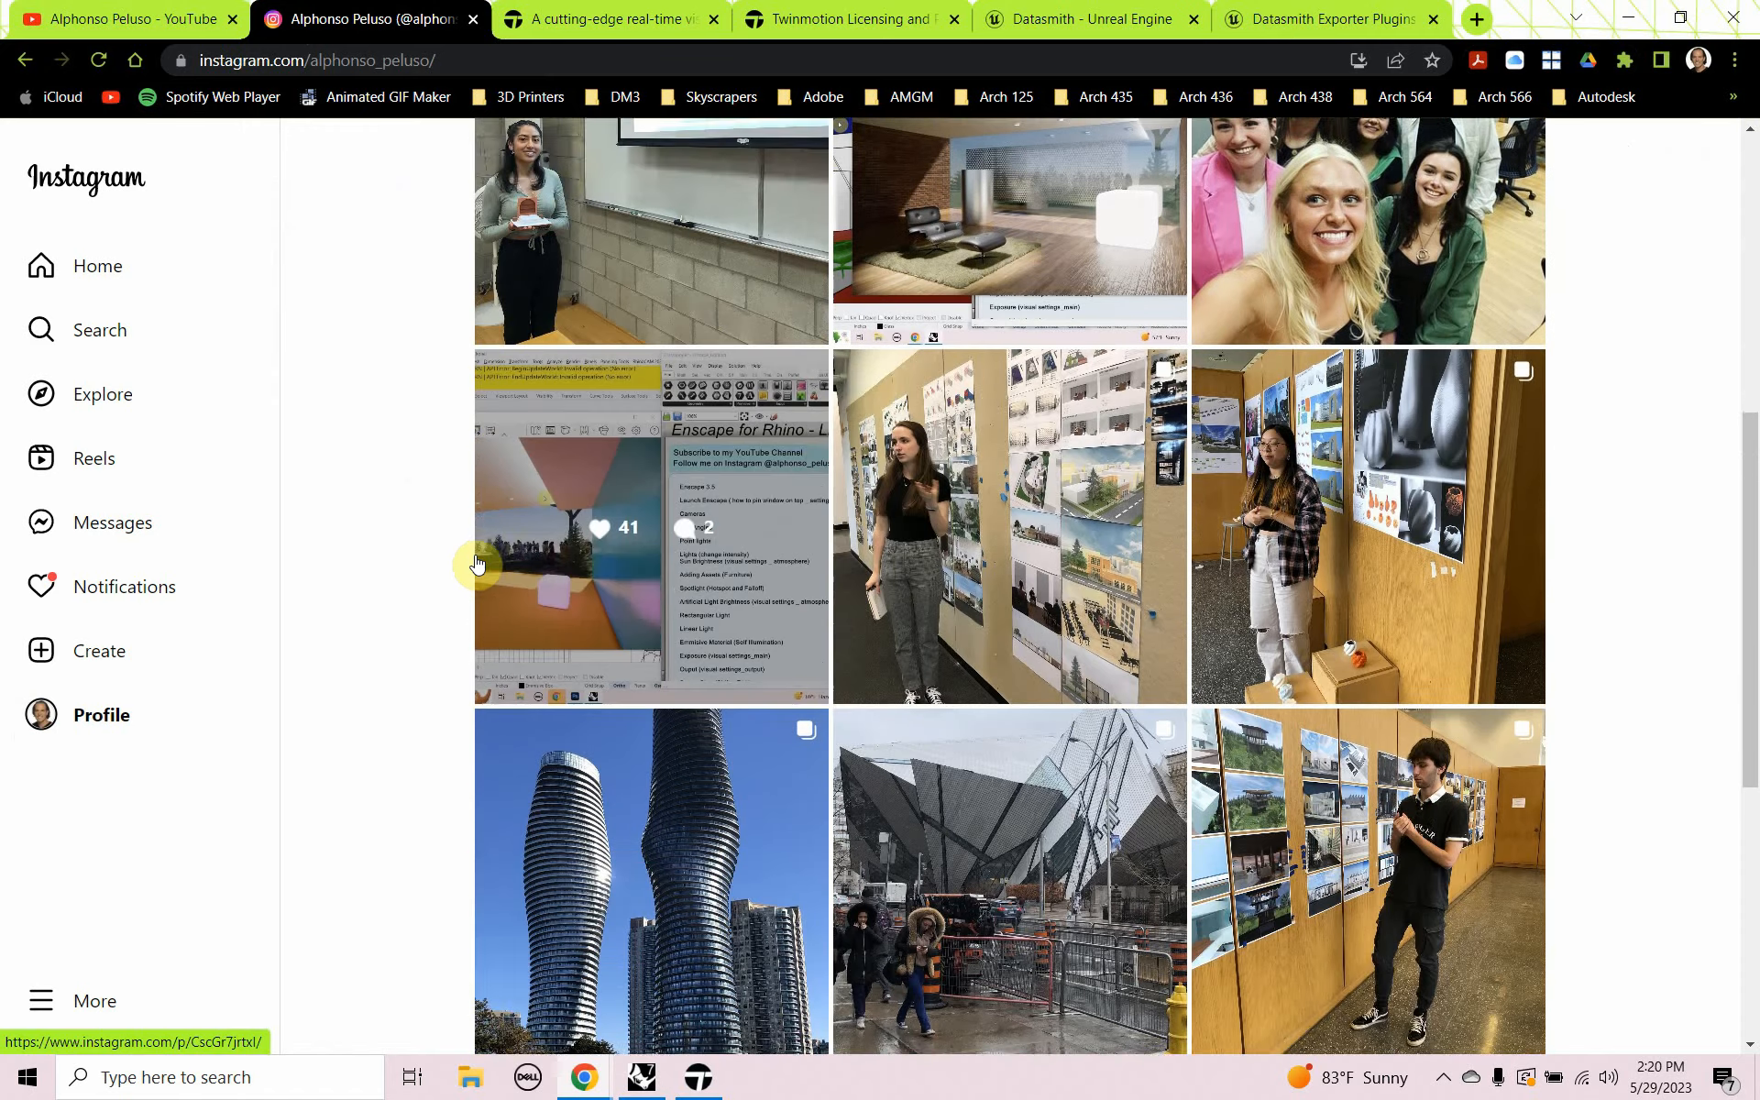
scroll(477, 563, down, 3)
scroll(477, 563, up, 5)
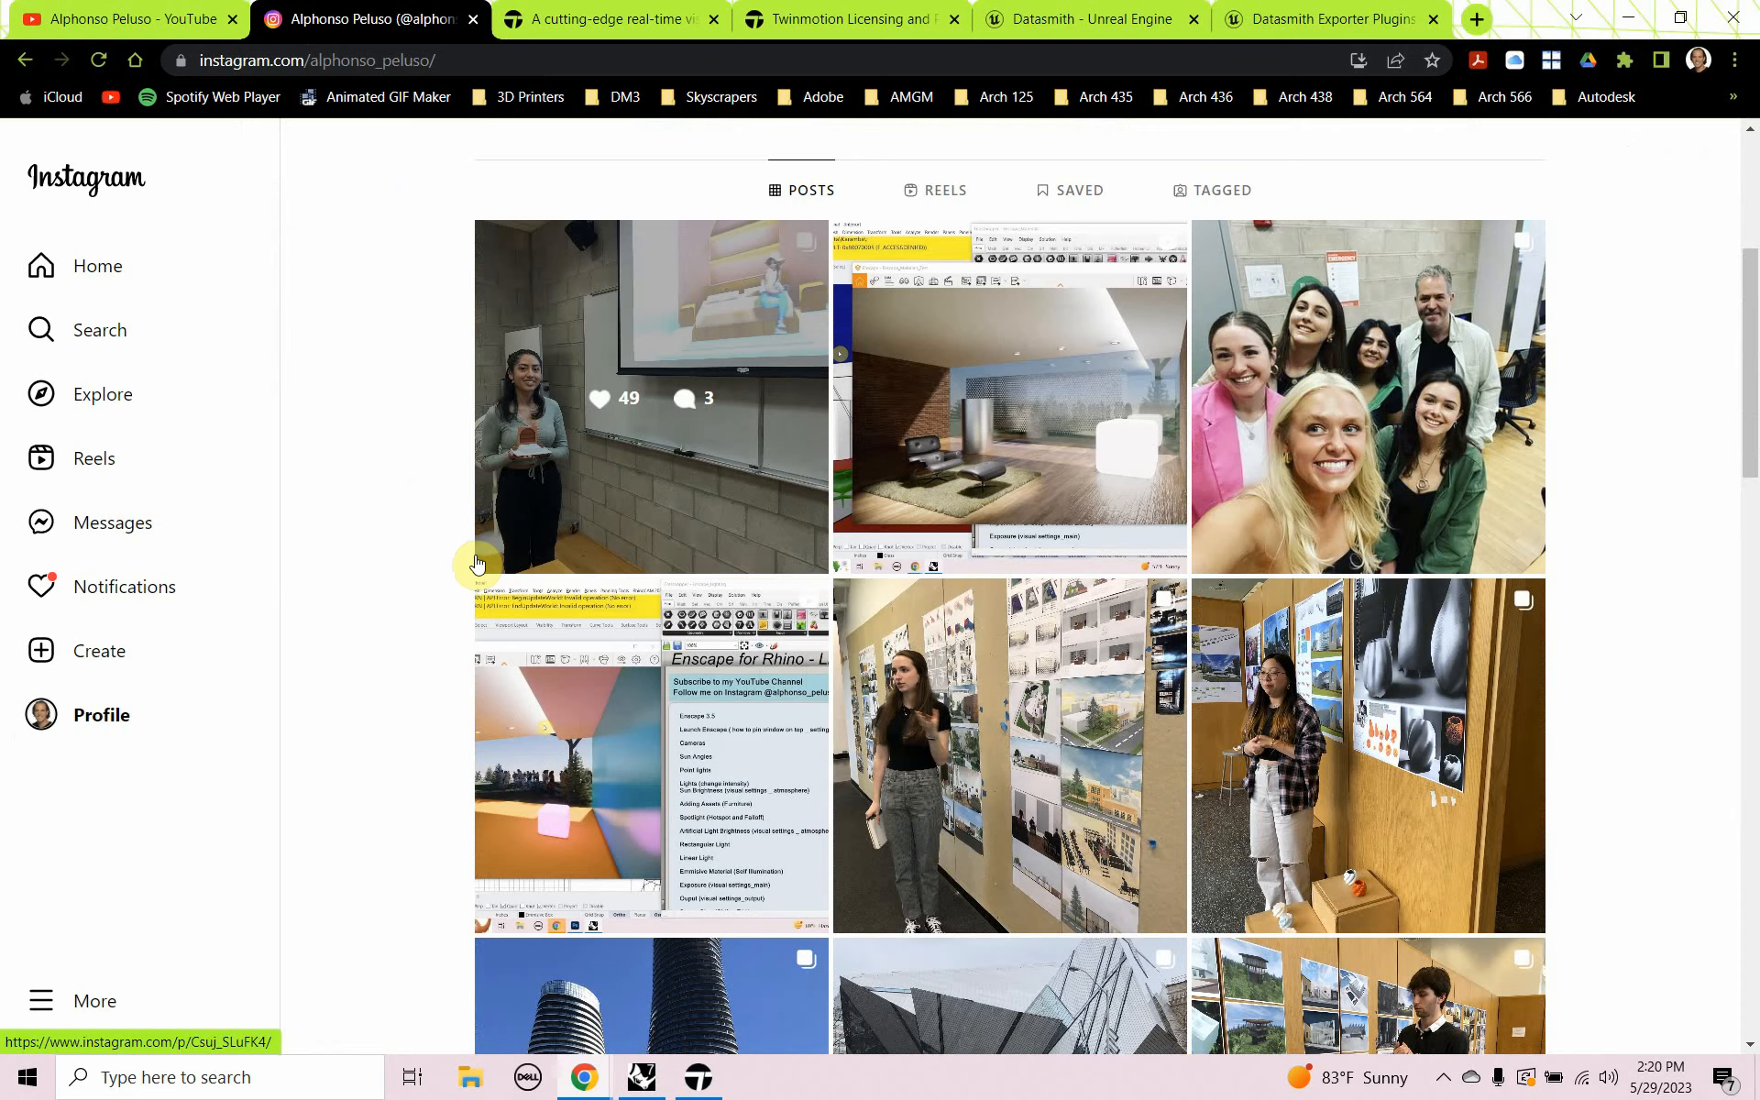
scroll(583, 649, down, 3)
scroll(589, 652, up, 7)
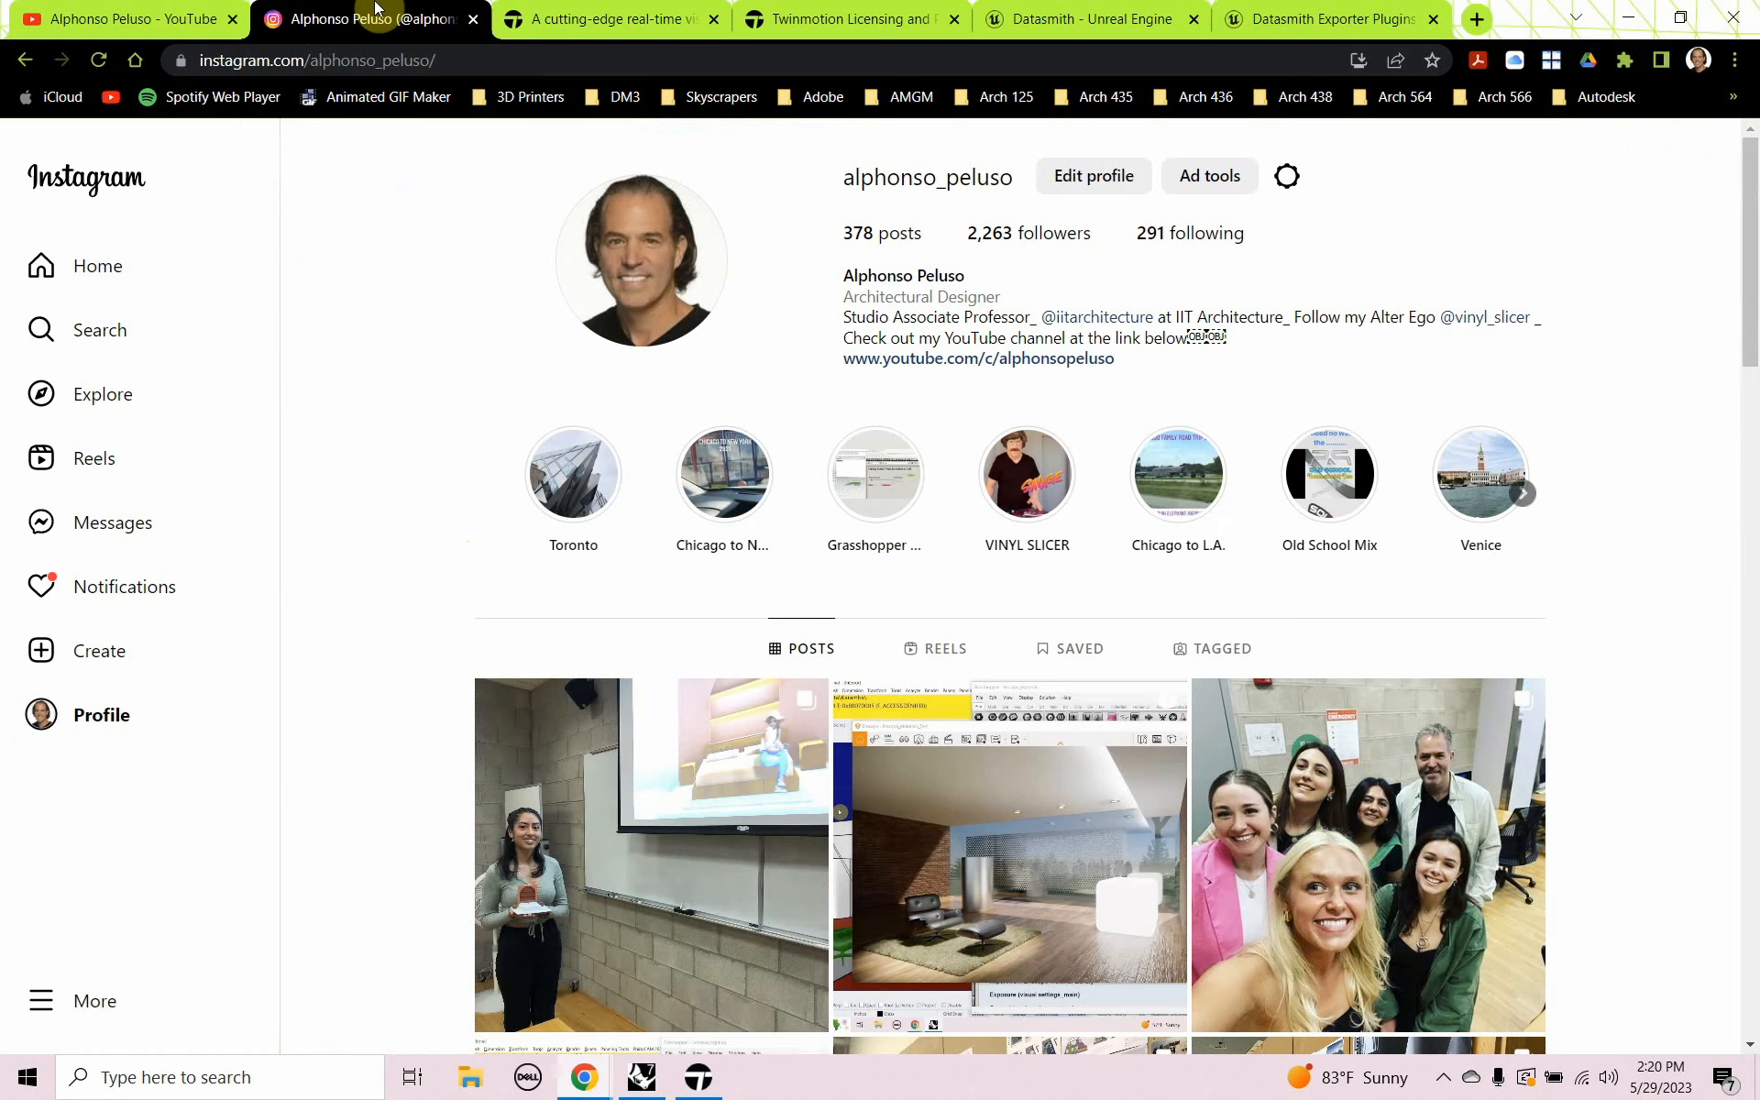
Return to the YouTube channel and look over its latest videos on Enscape, V-Ray and Rhino rendering.
click(124, 20)
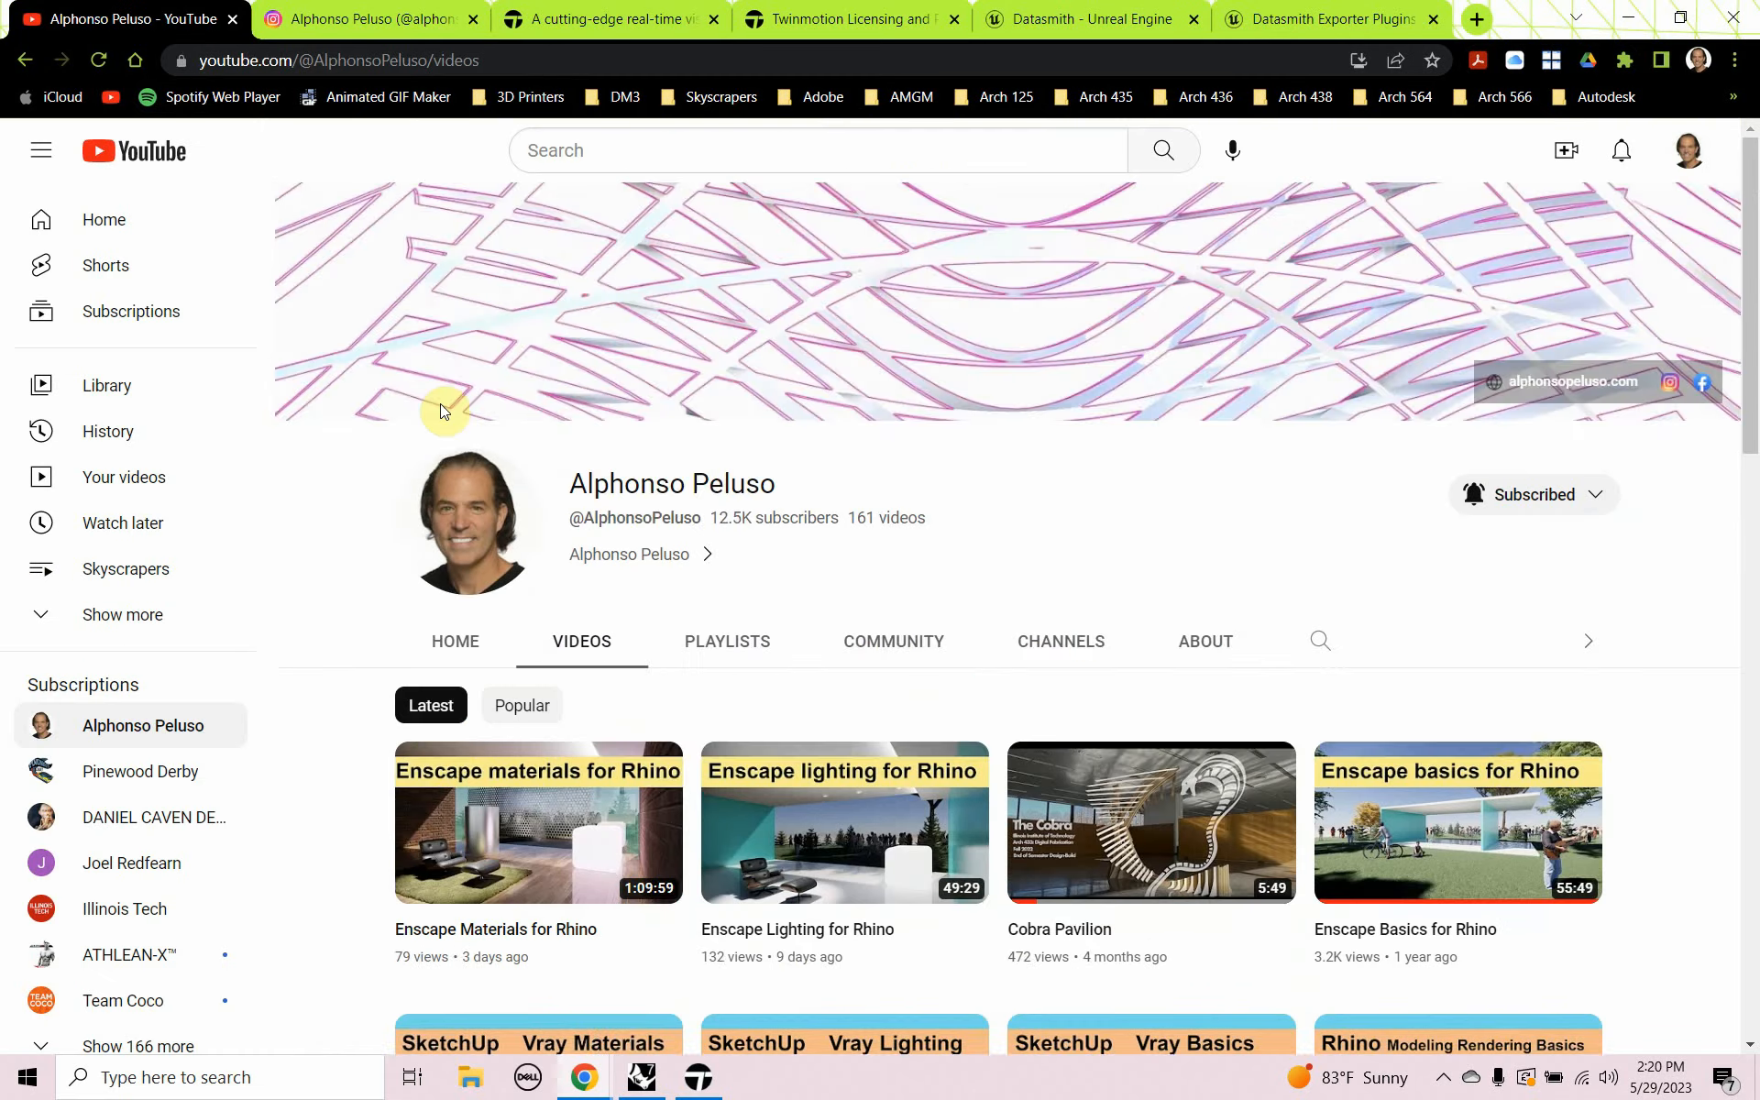
scroll(724, 668, down, 2)
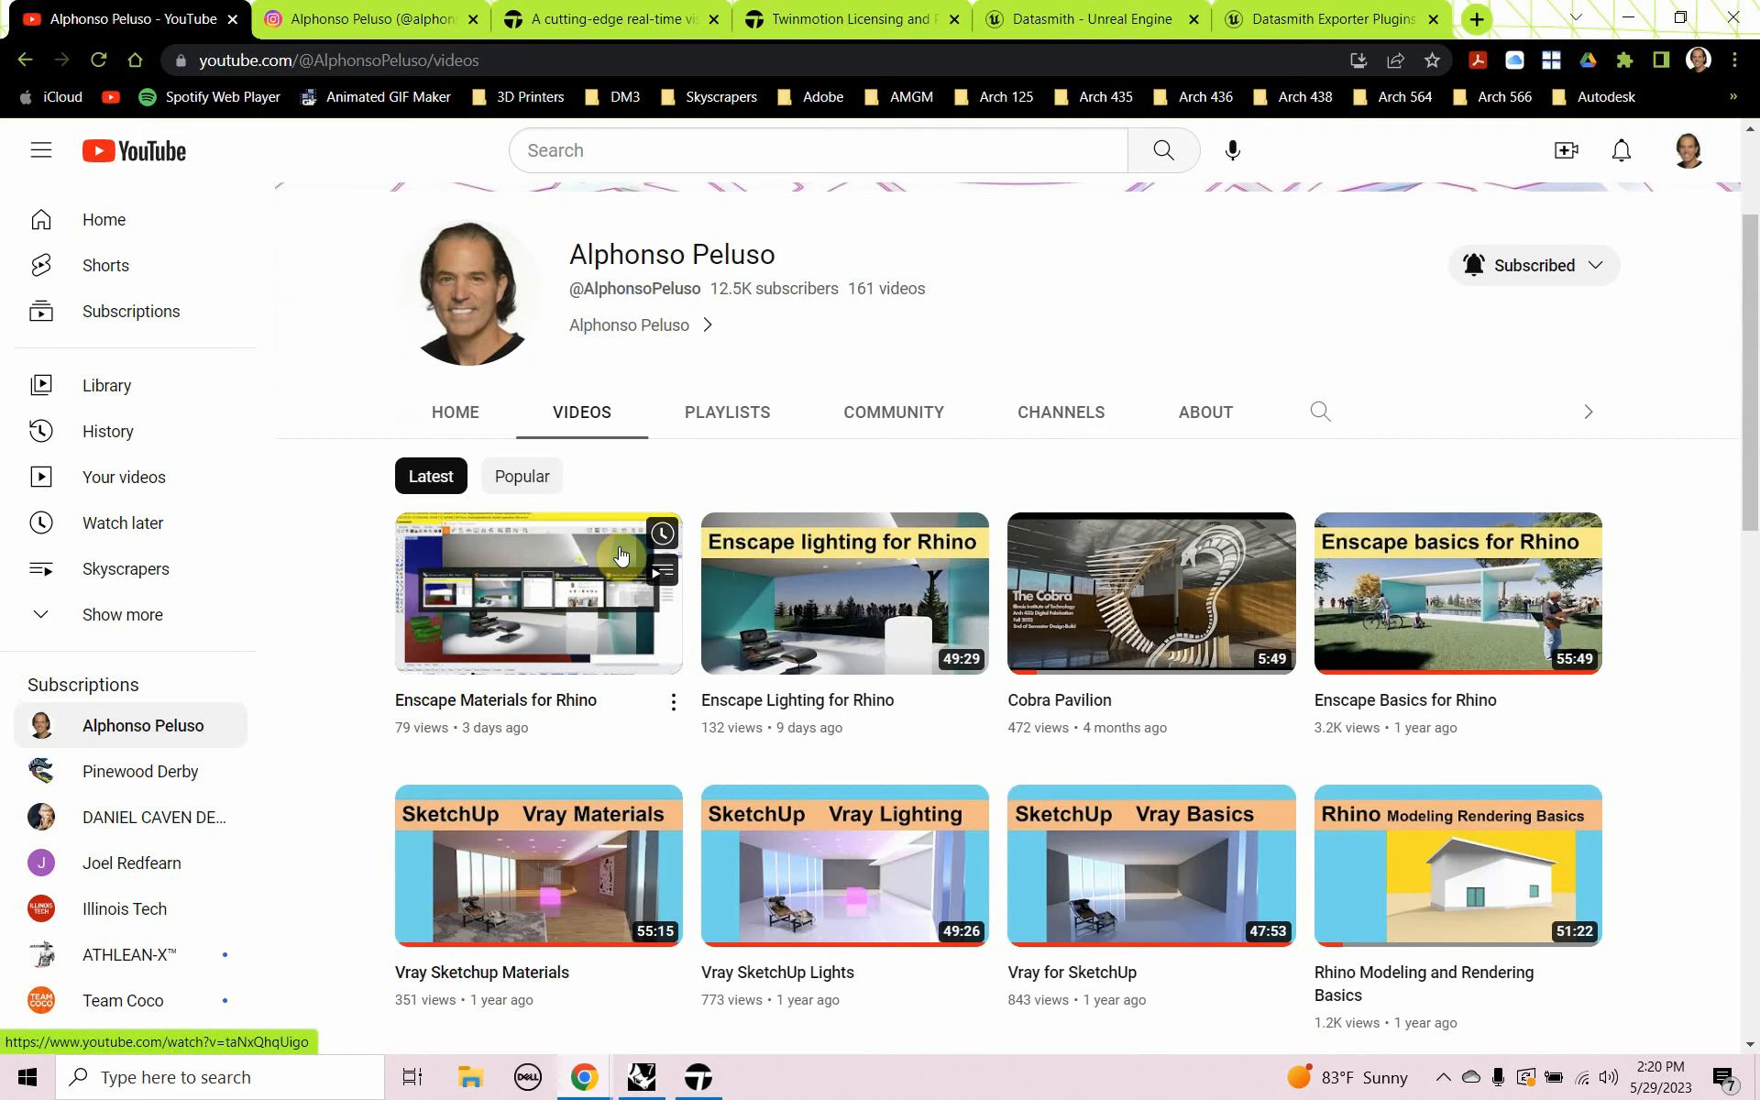
scroll(620, 555, up, 1)
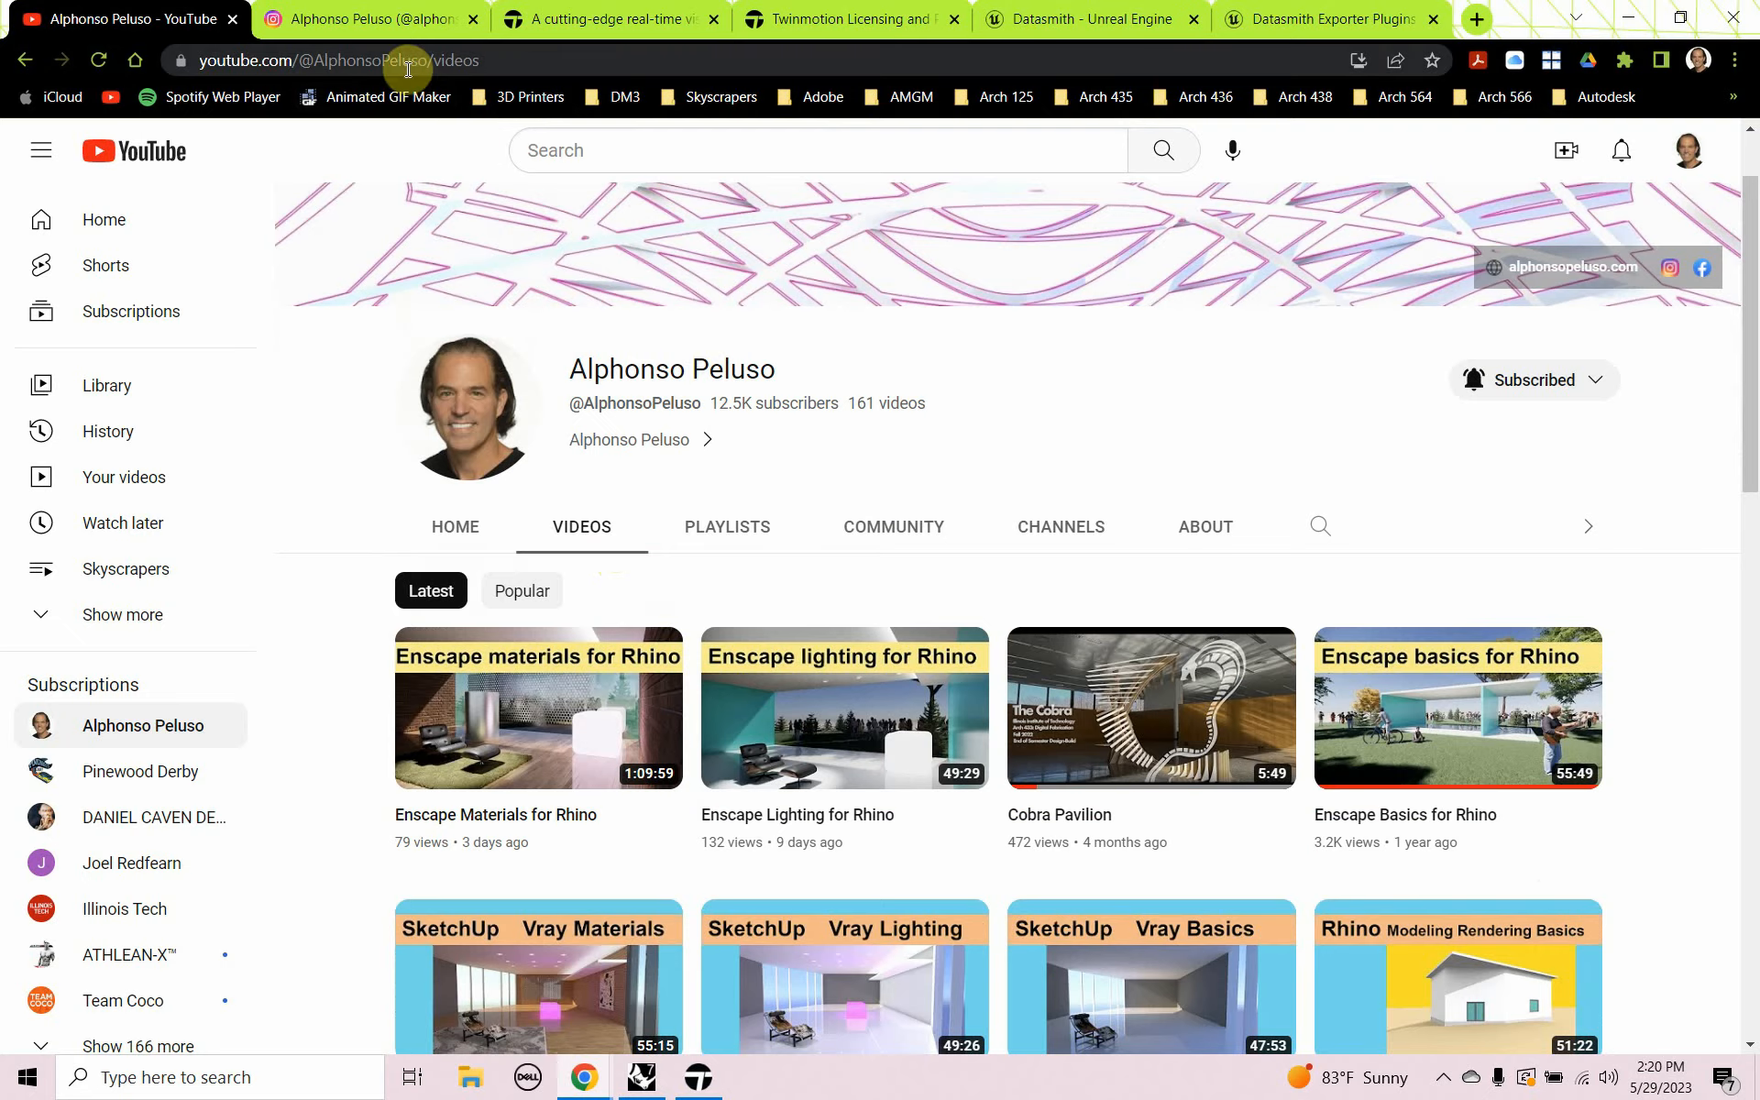
View the Twinmotion website and compare the free trial, education and commercial options on its licensing page.
click(550, 22)
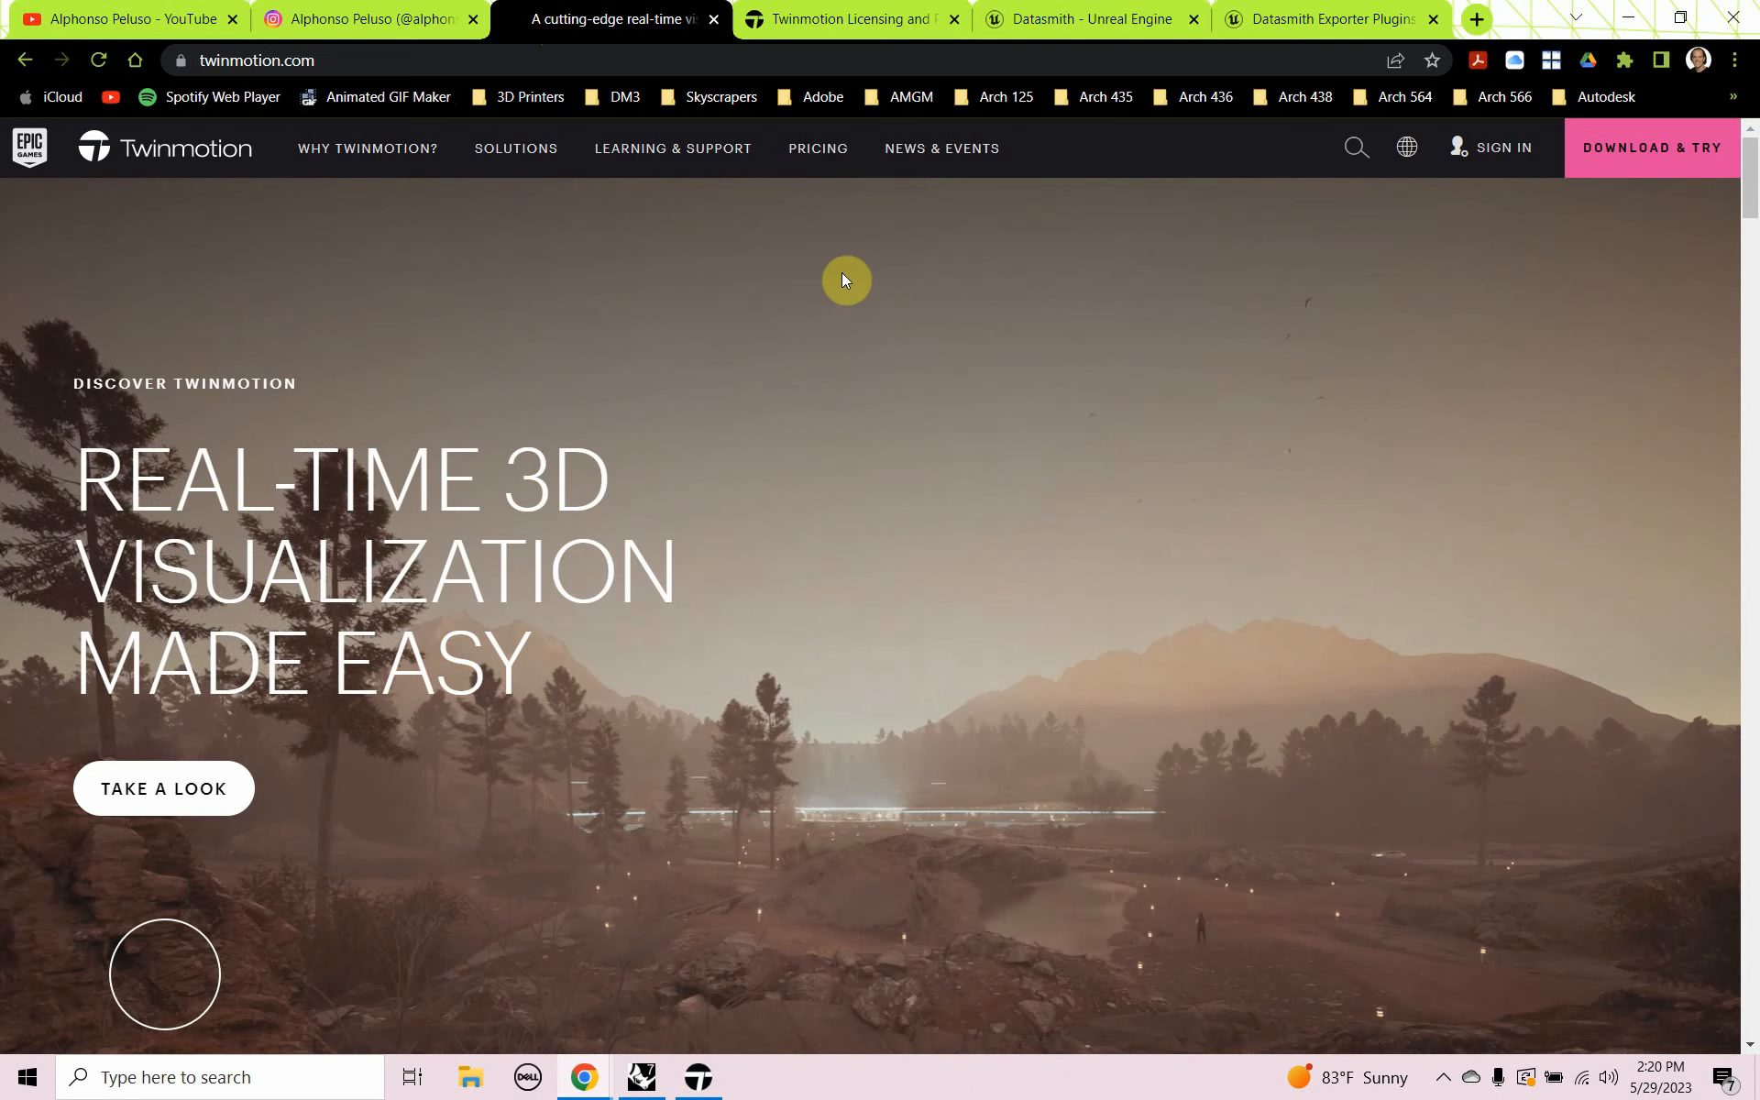
mouse_move(824, 156)
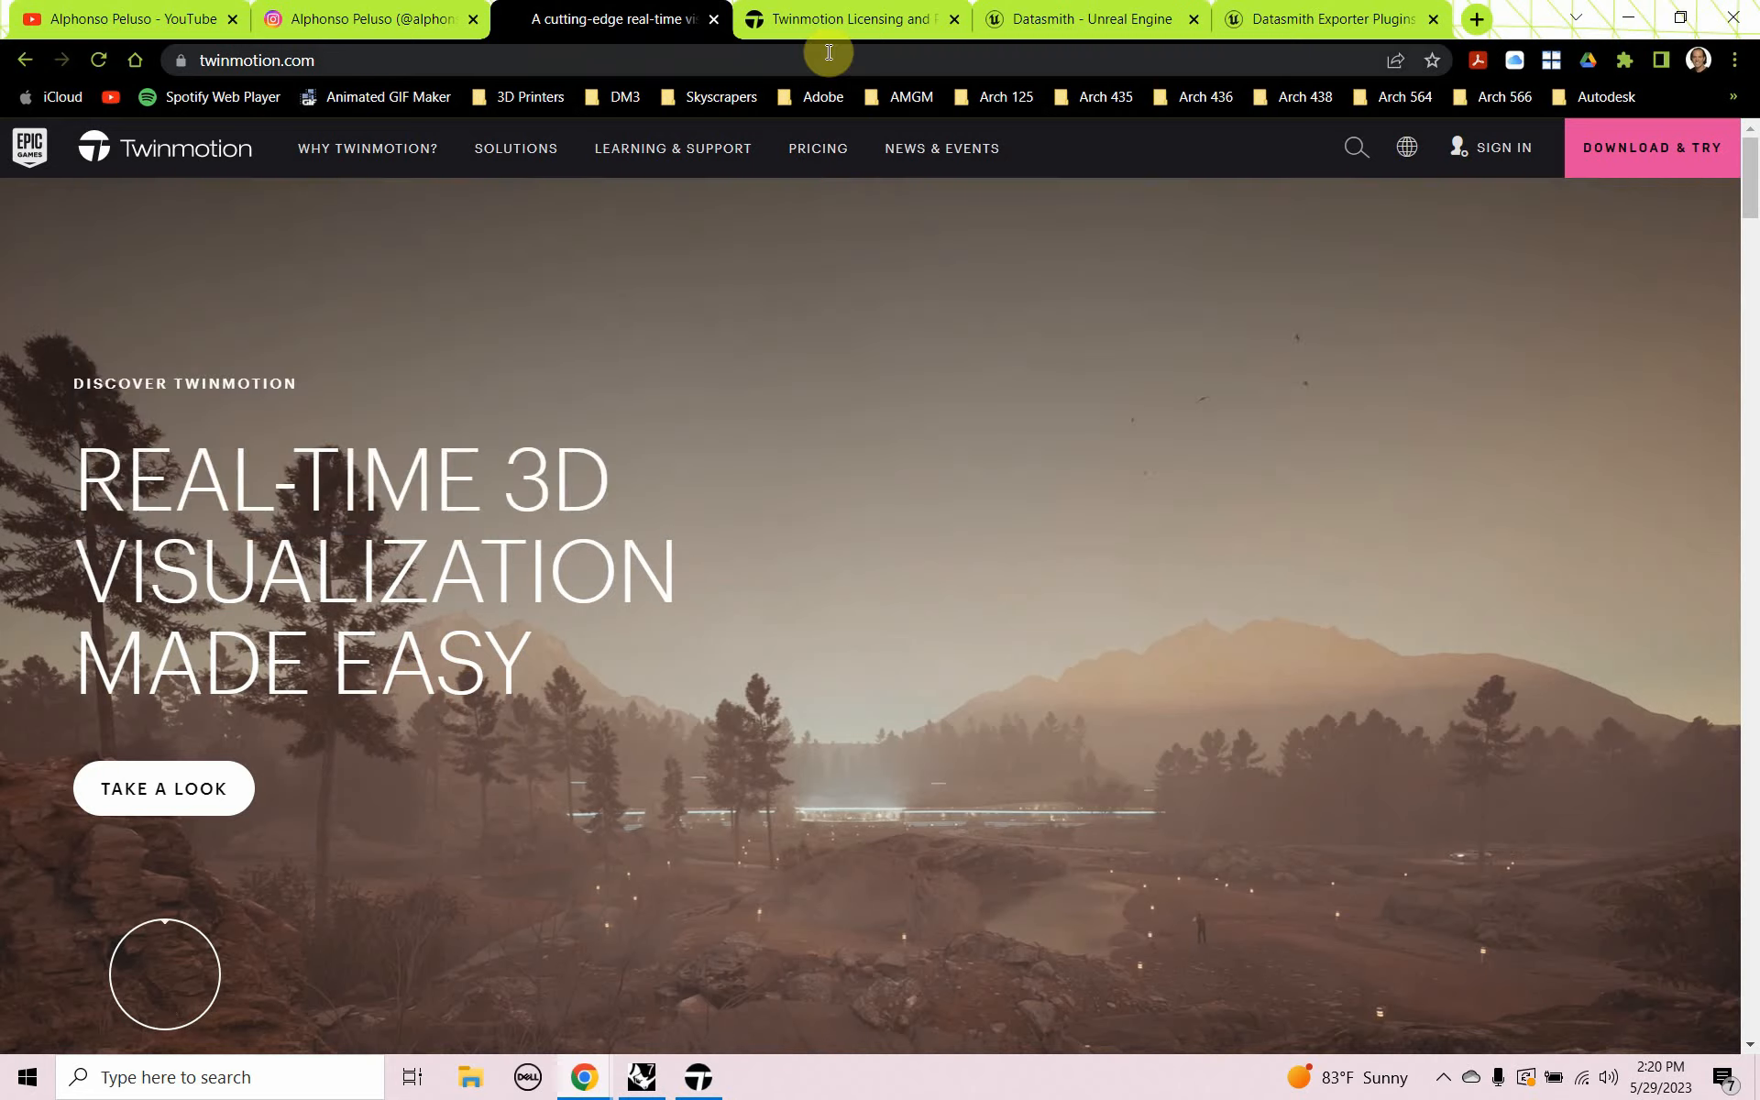
click(828, 28)
scroll(748, 367, down, 9)
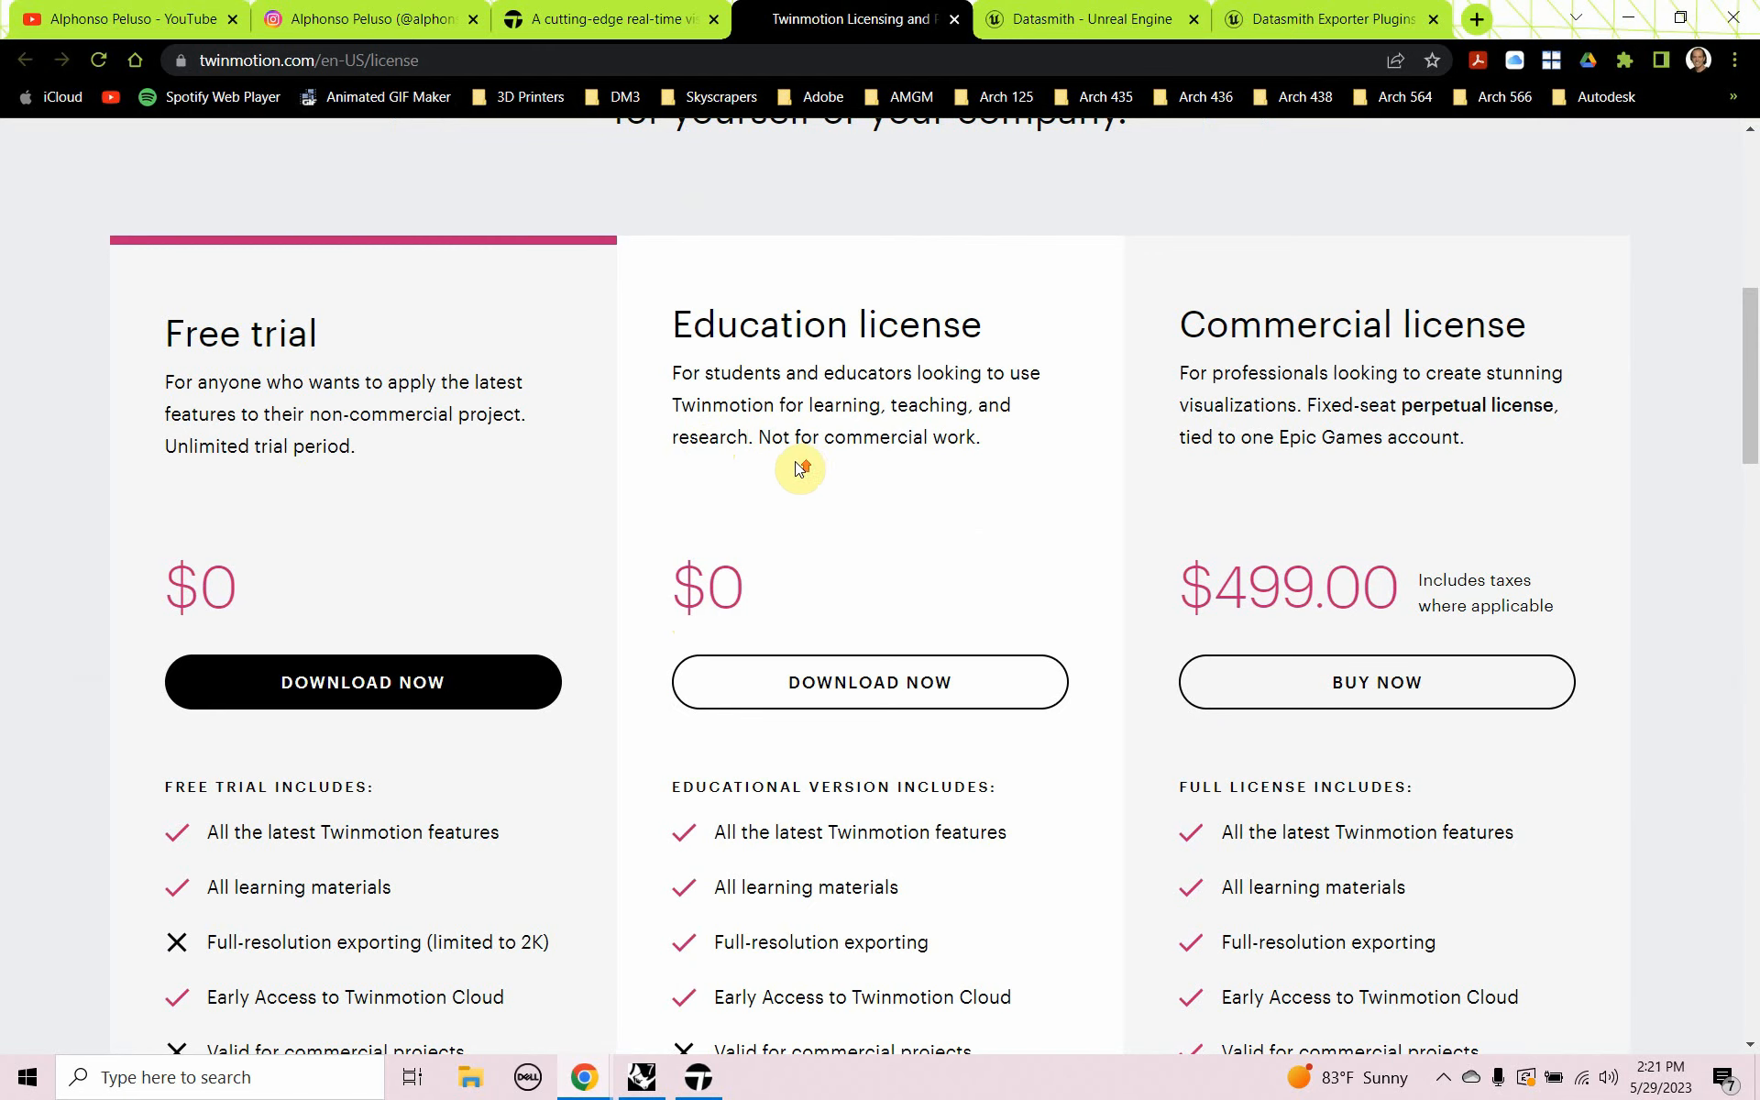
scroll(796, 464, up, 10)
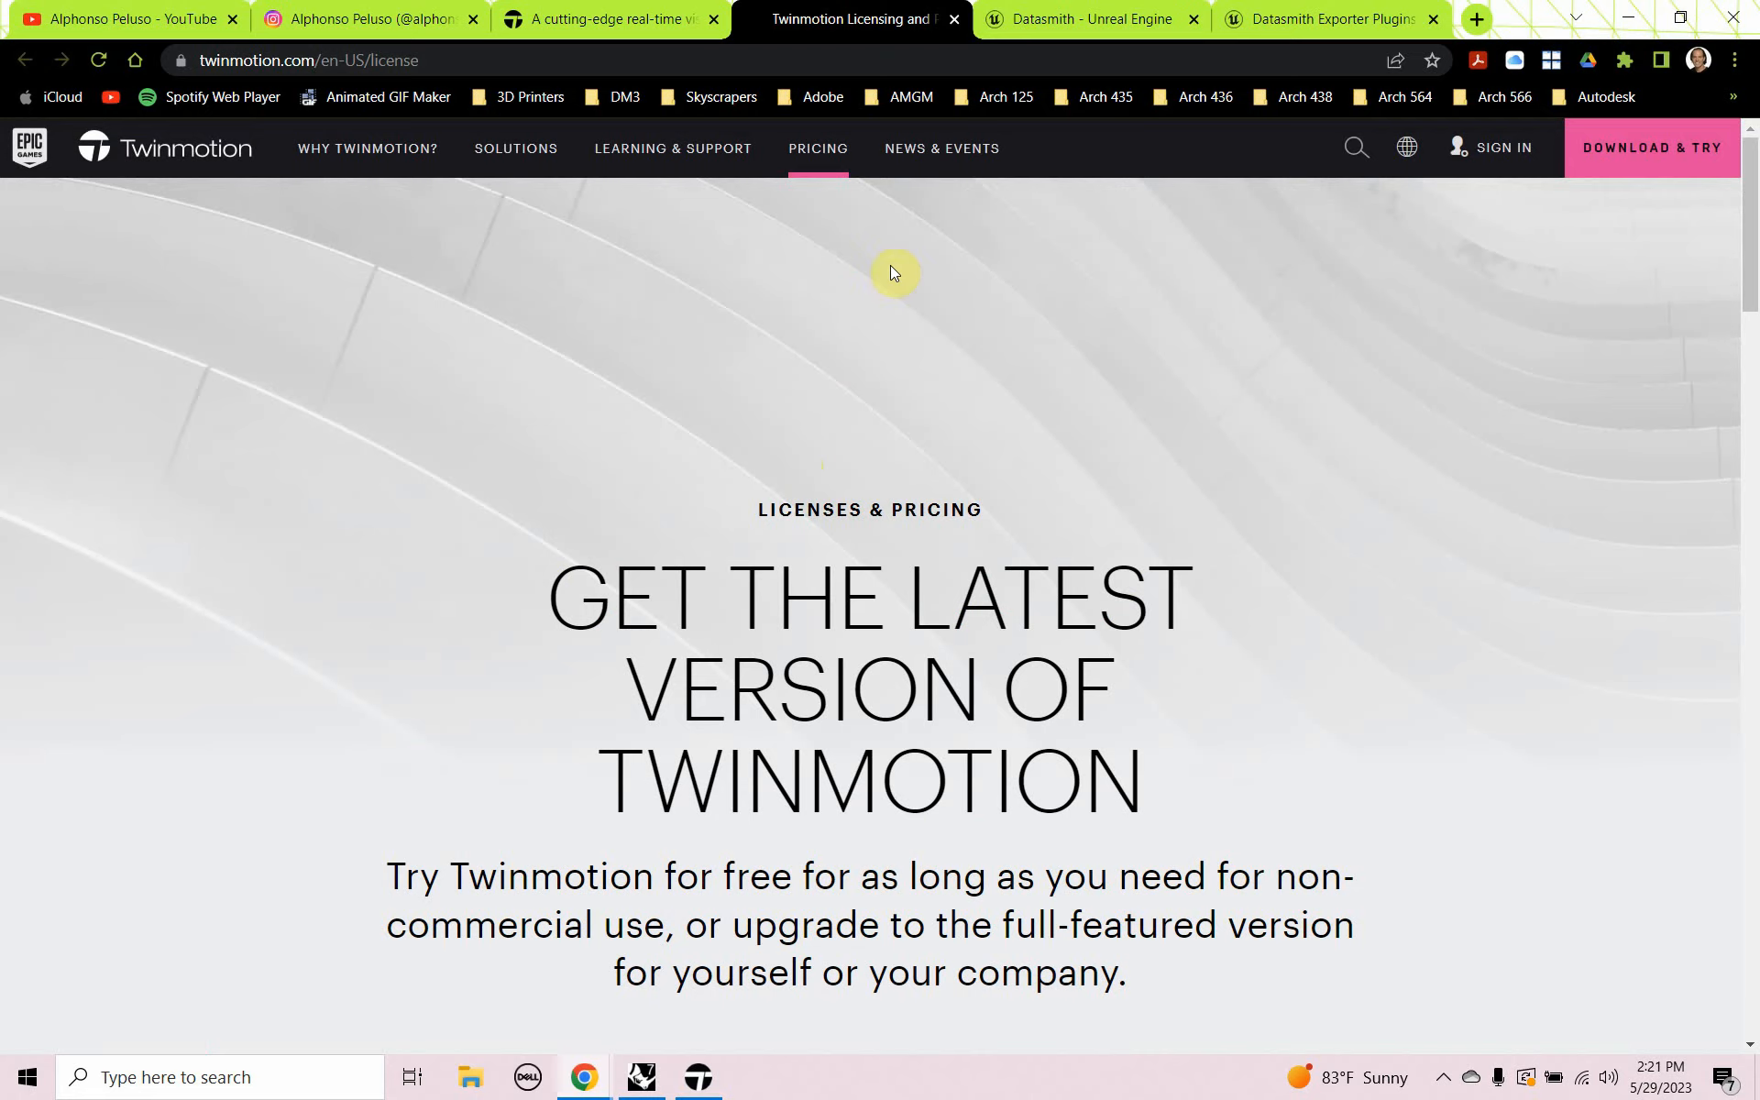
Read the Unreal Engine Datasmith page, covering the supported modelling programs and where to get the plugins.
click(1055, 21)
scroll(918, 502, up, 9)
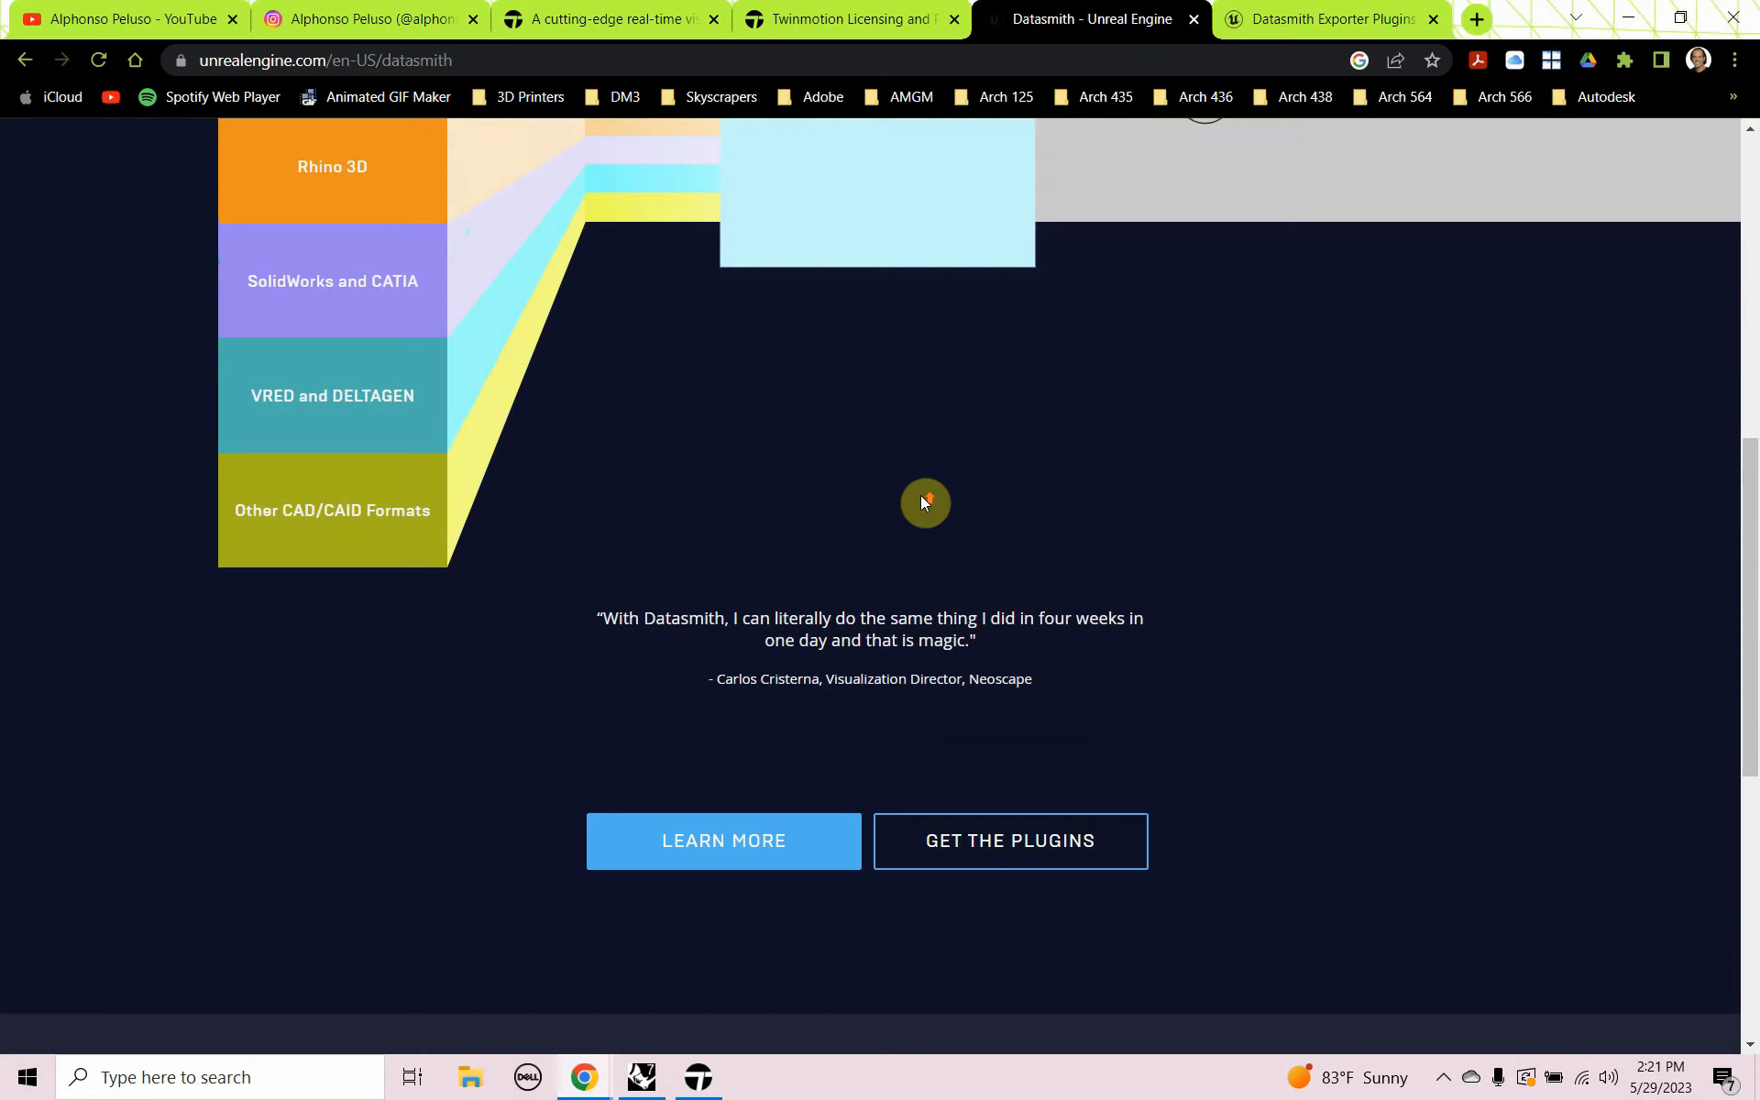
scroll(914, 503, up, 1)
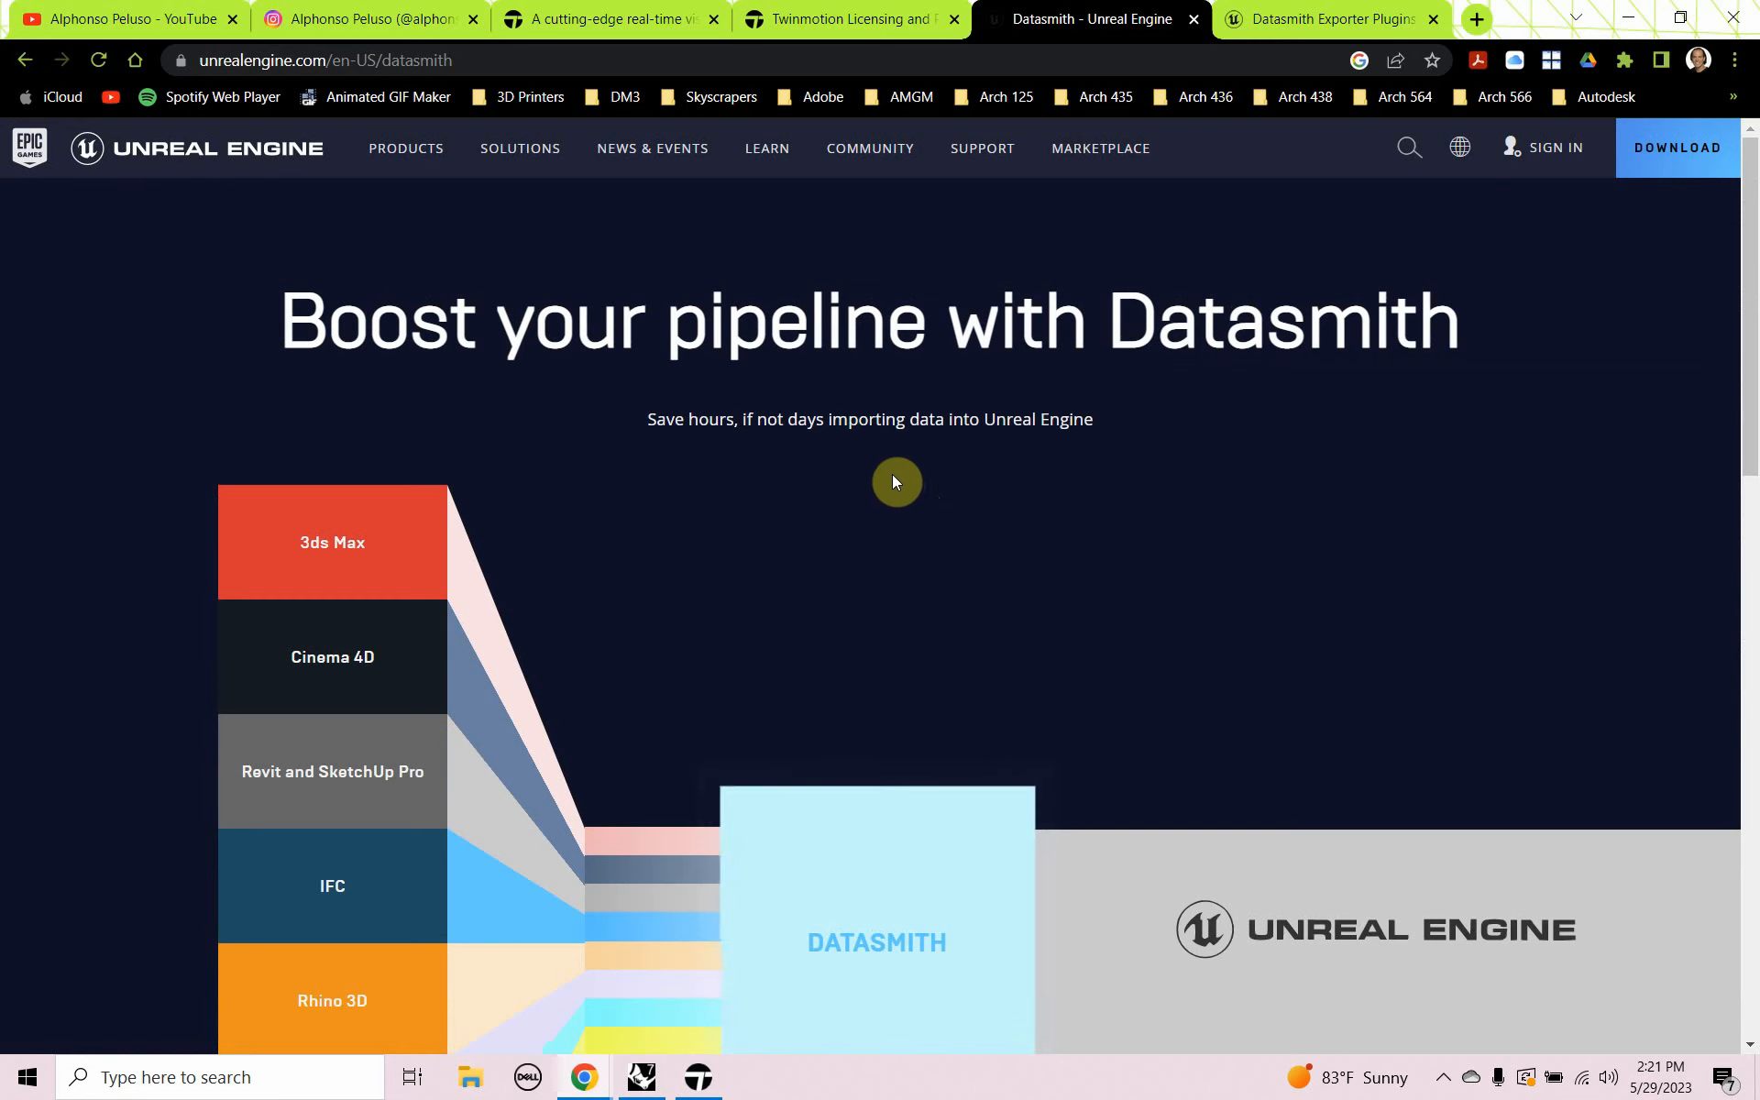
scroll(830, 472, down, 2)
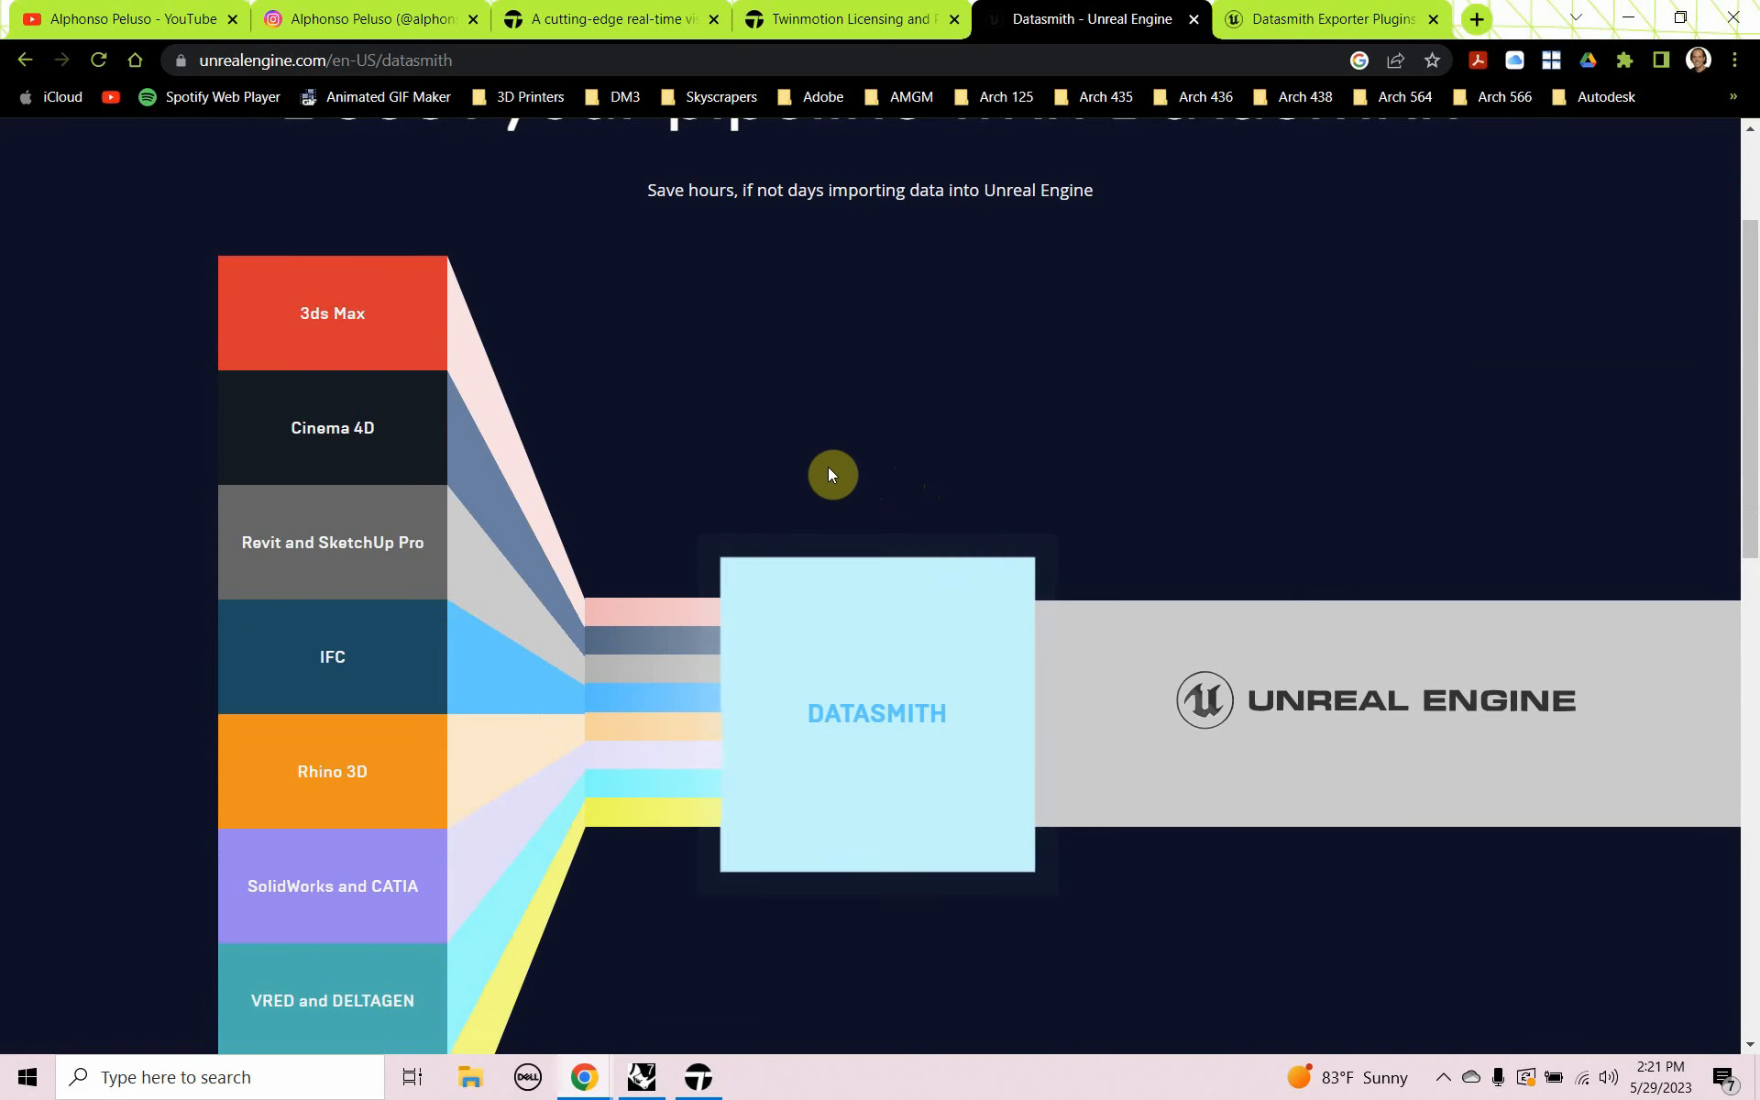
scroll(848, 483, down, 1)
scroll(848, 483, down, 6)
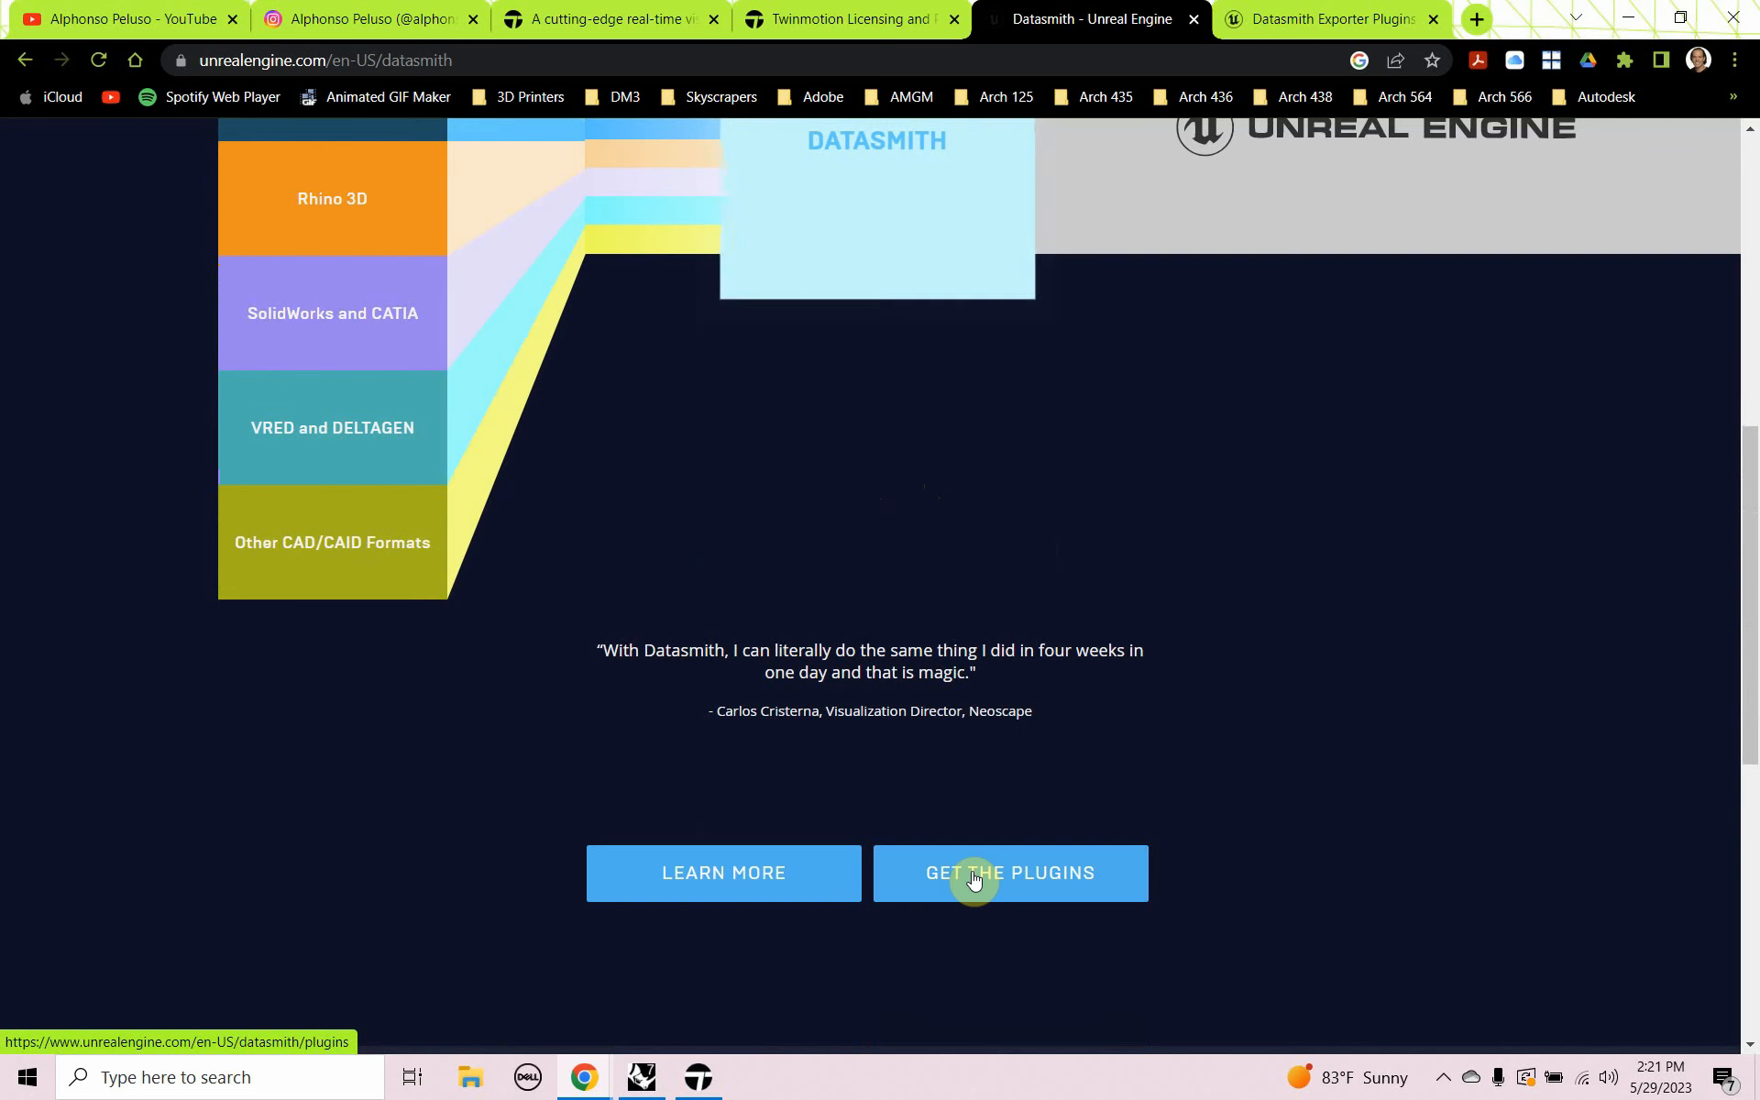
Find the Rhino exporter for Unreal Engine 5.2 Windows on the Datasmith Exporter Plugins page.
click(1256, 32)
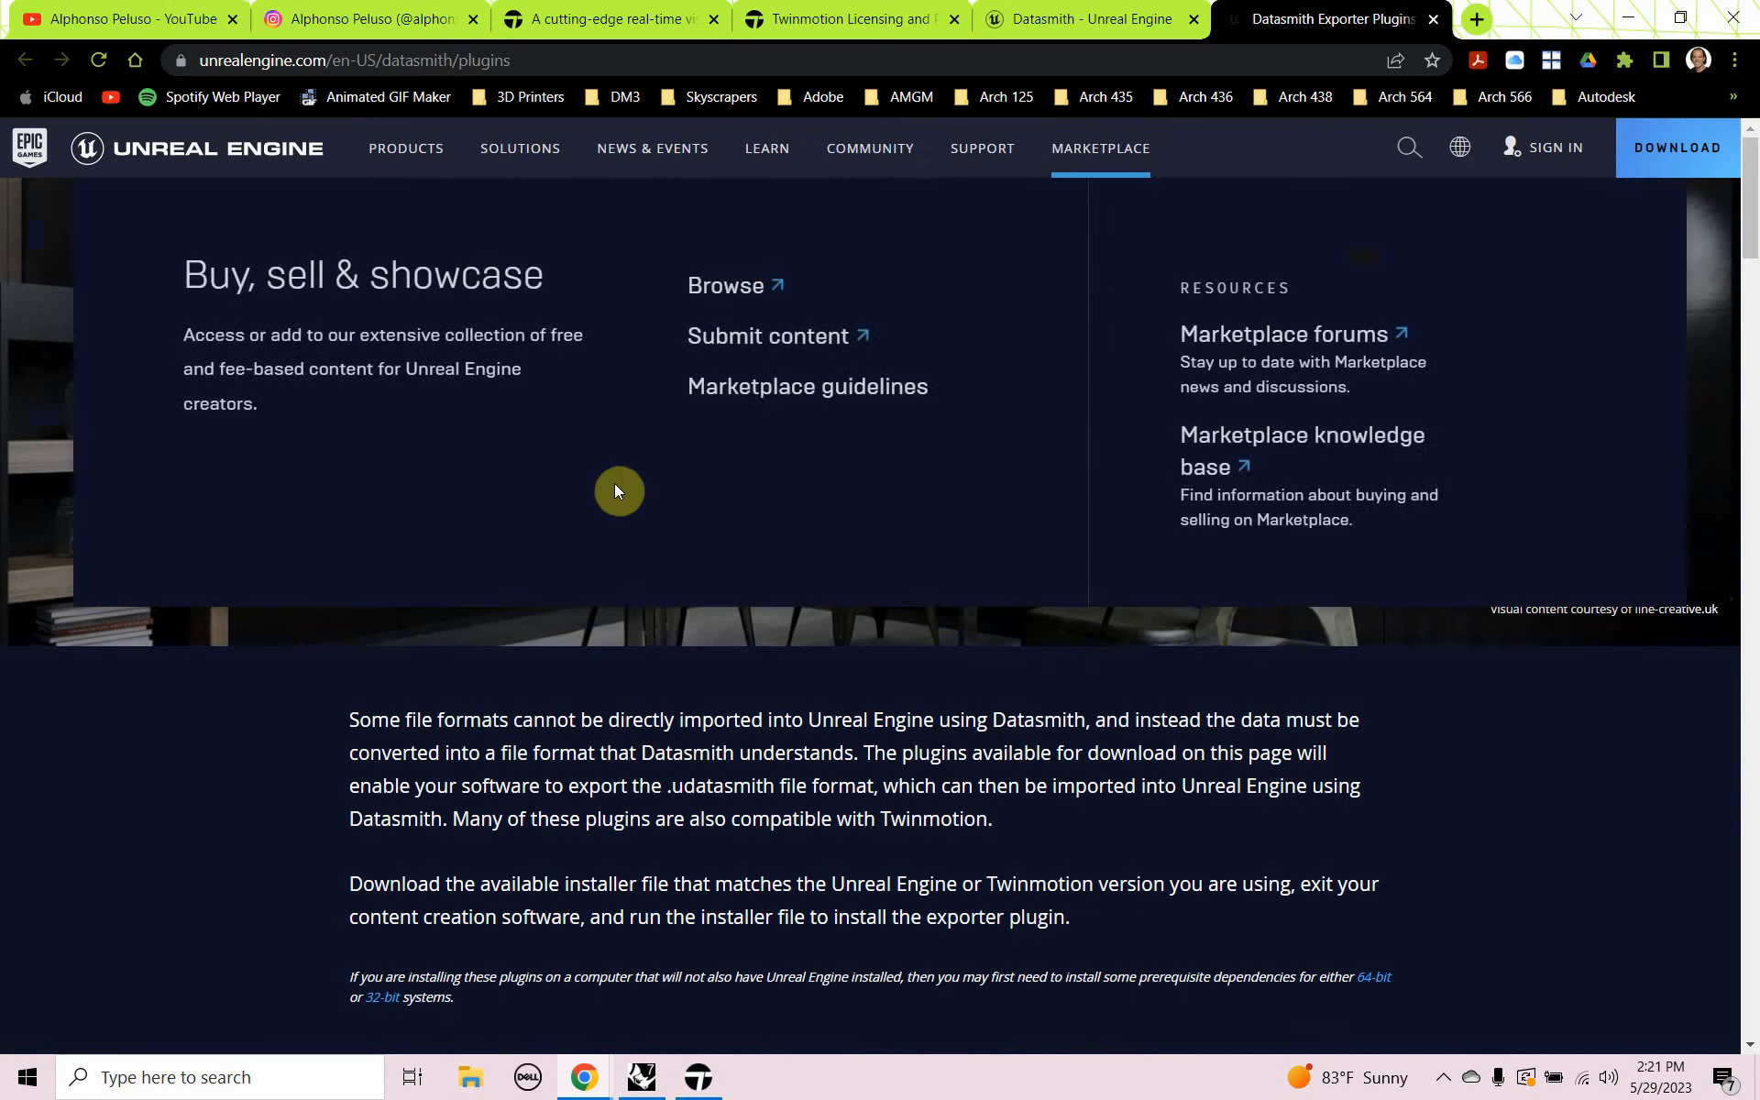
scroll(422, 700, down, 7)
scroll(423, 701, down, 10)
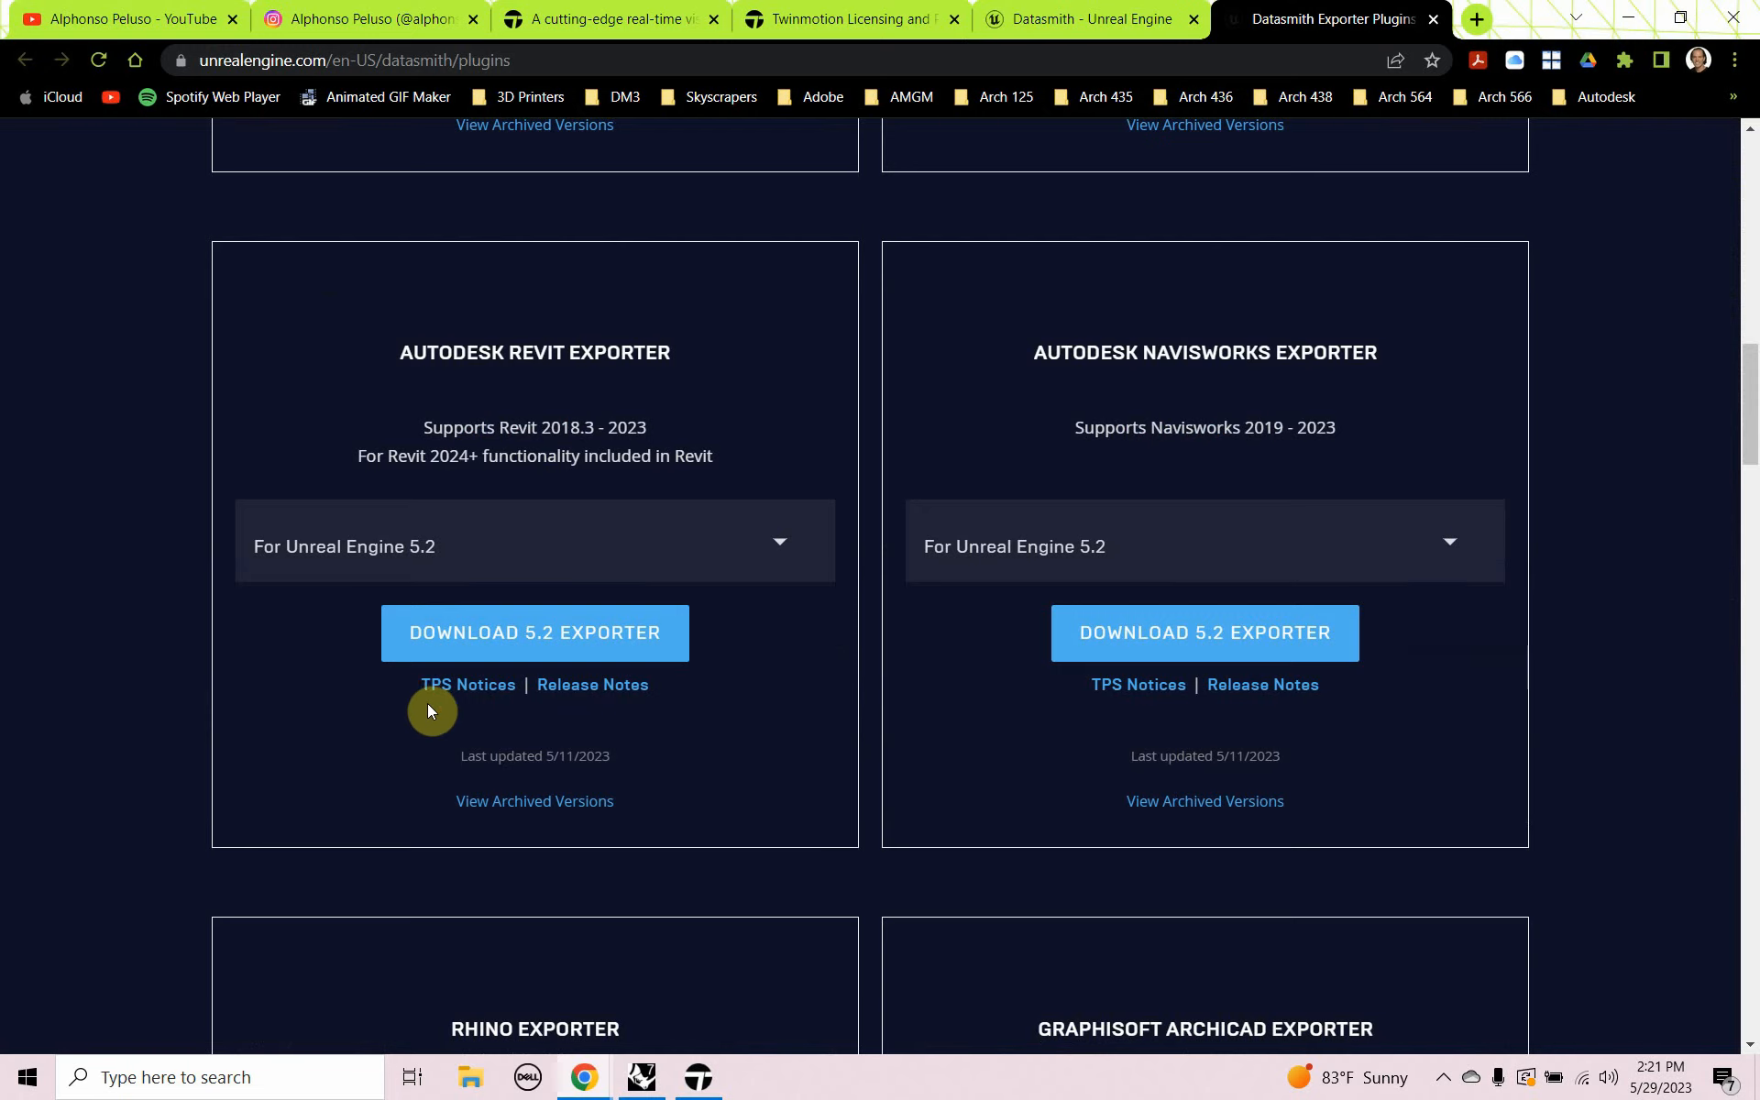
scroll(428, 709, down, 6)
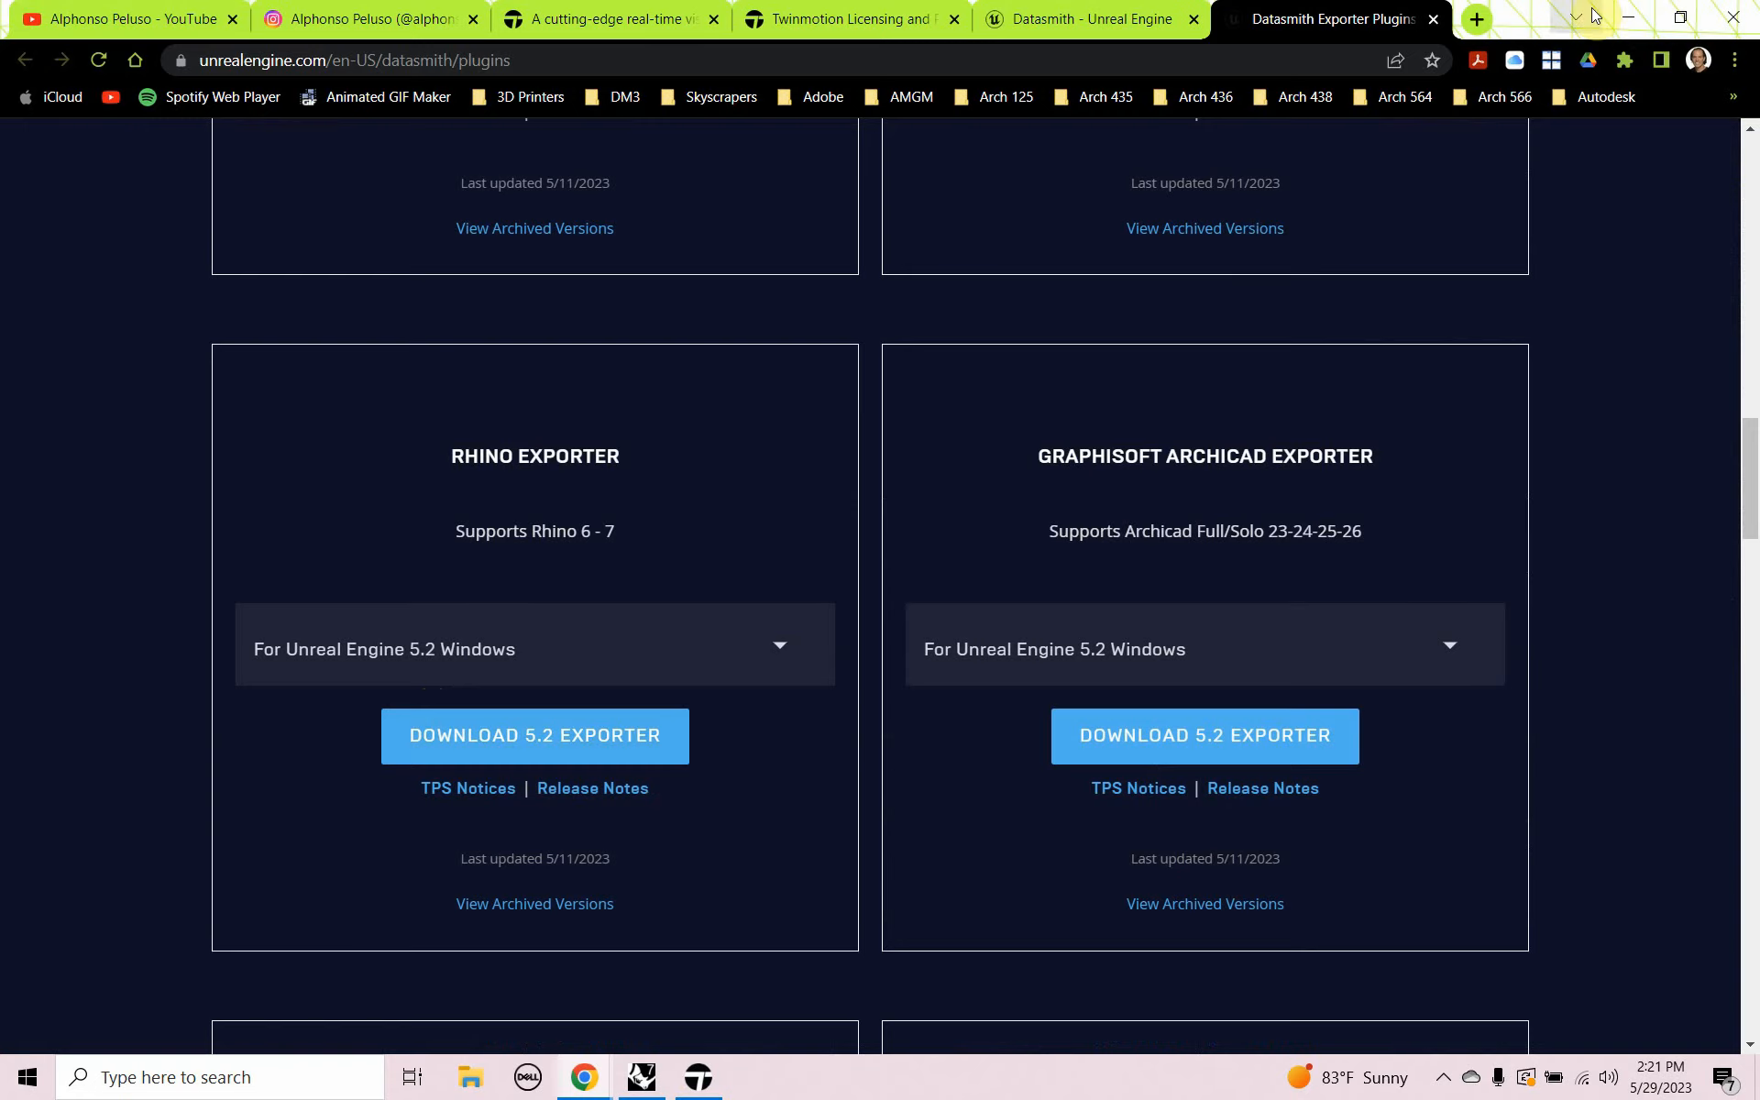
Minimize the browser, switch to Twinmotion and close it without saving the TwinMotion_Basics_Test project.
click(1628, 17)
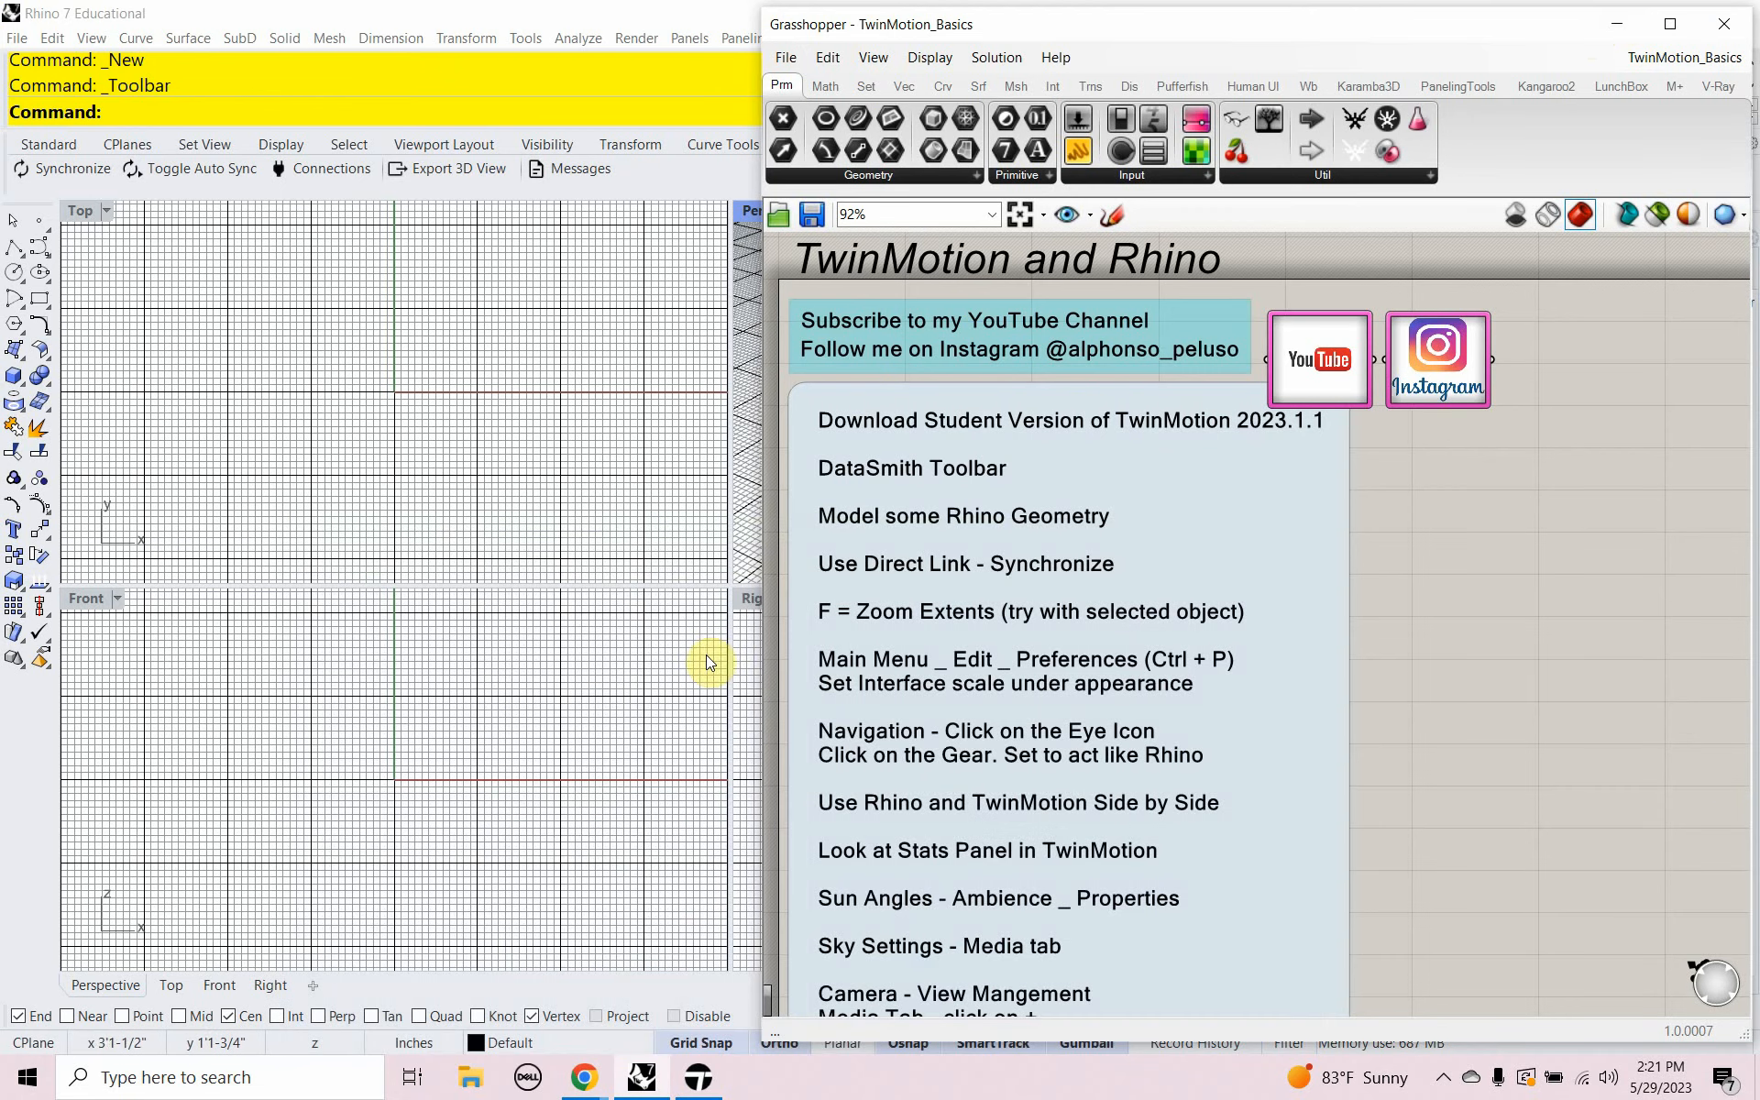
click(690, 1080)
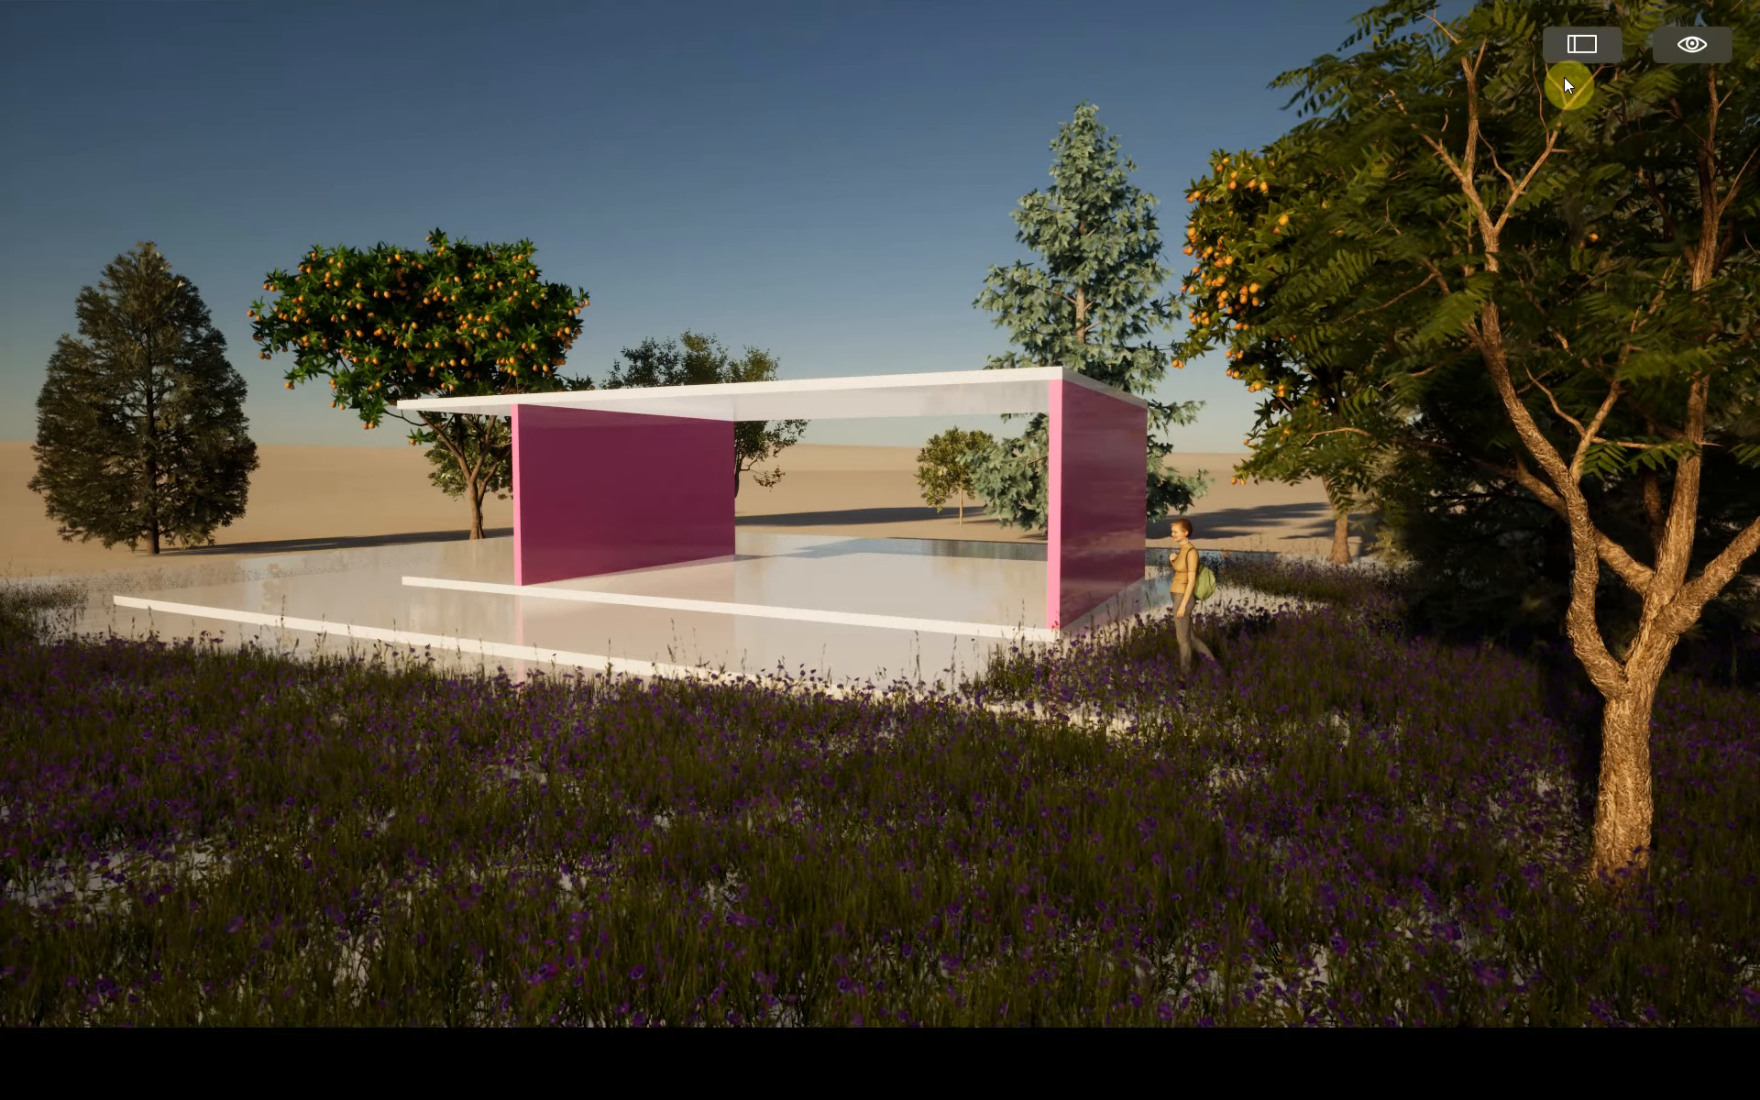
click(1564, 77)
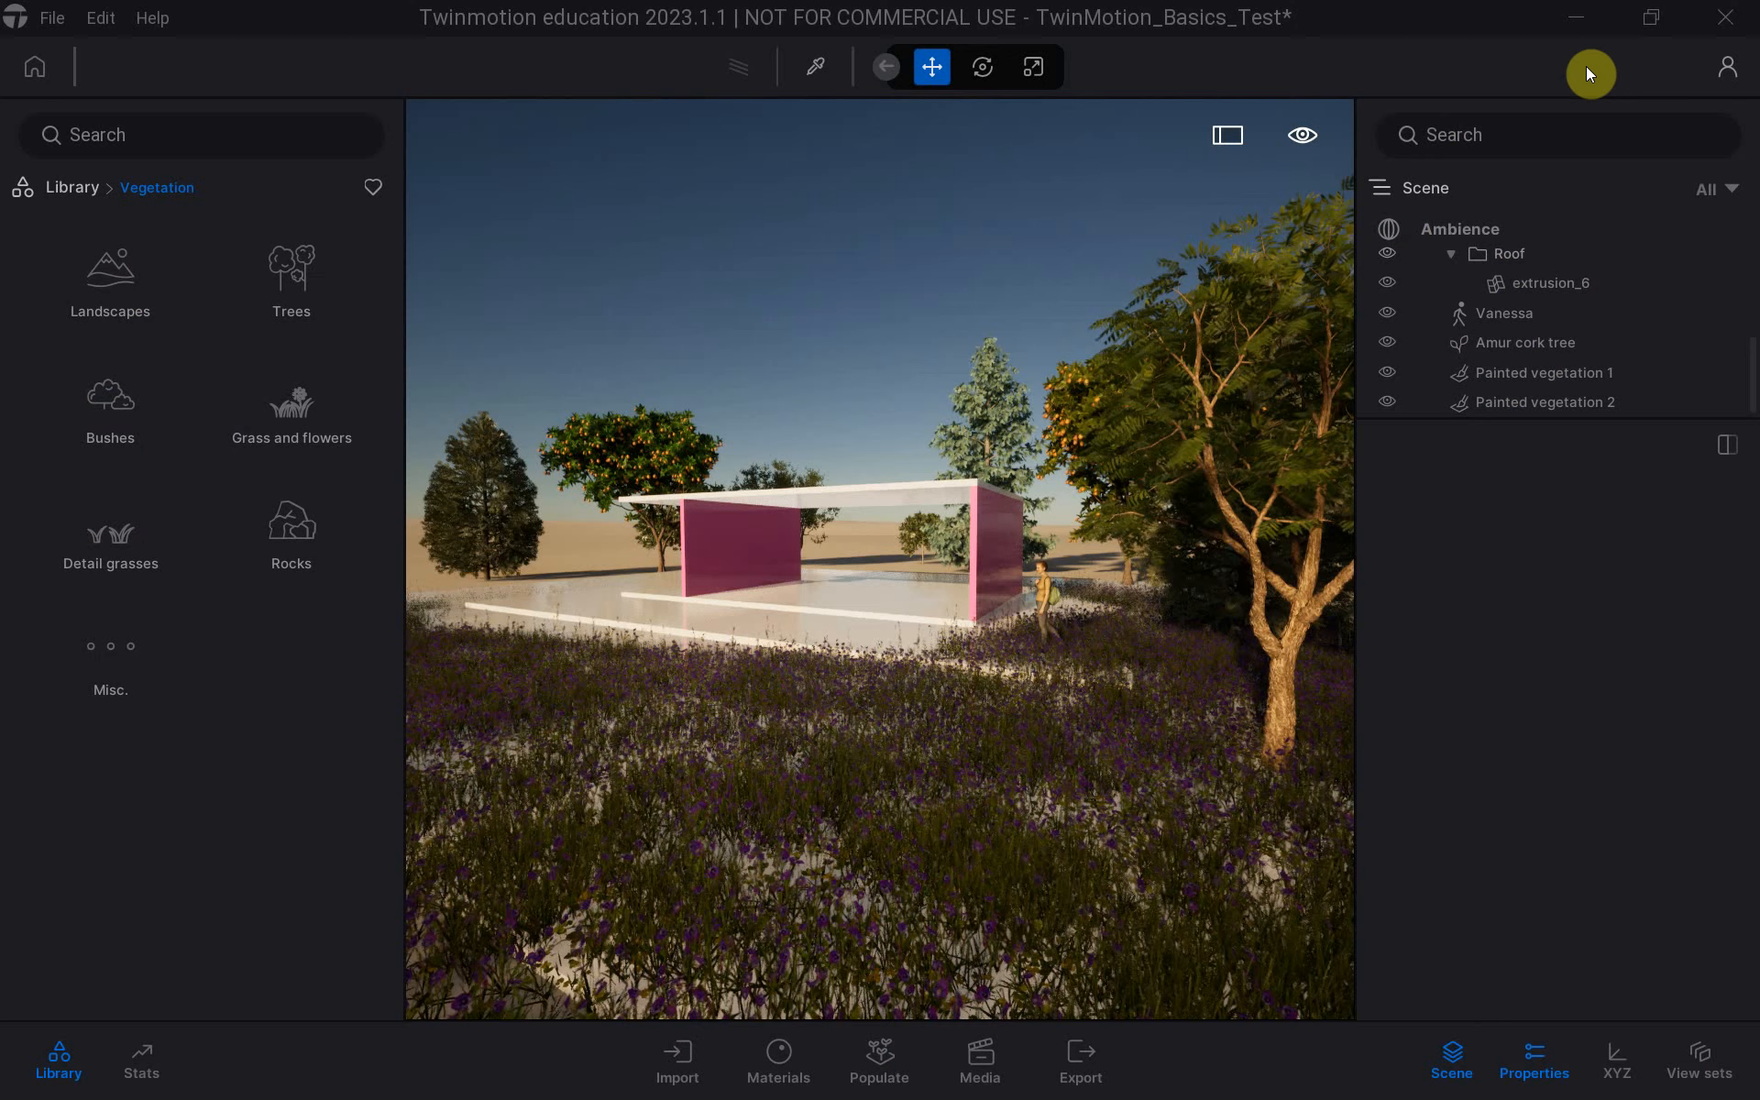
click(1723, 20)
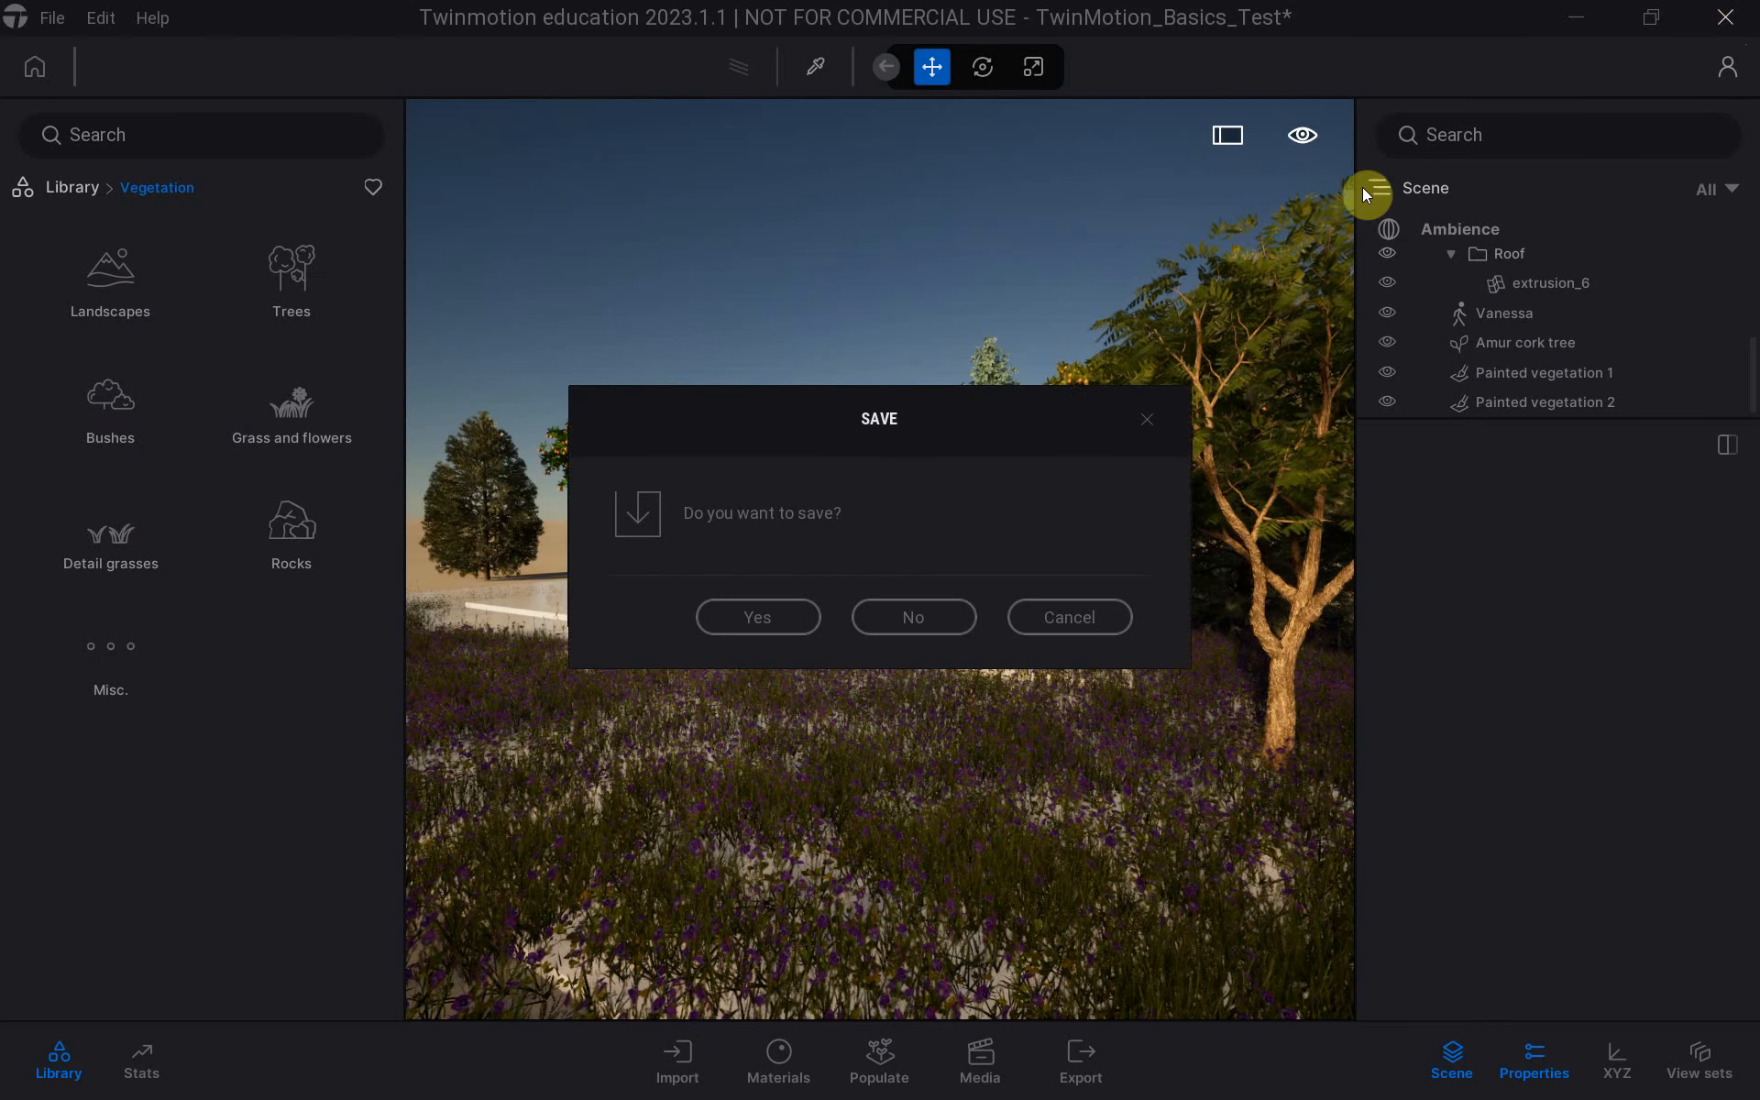
click(904, 605)
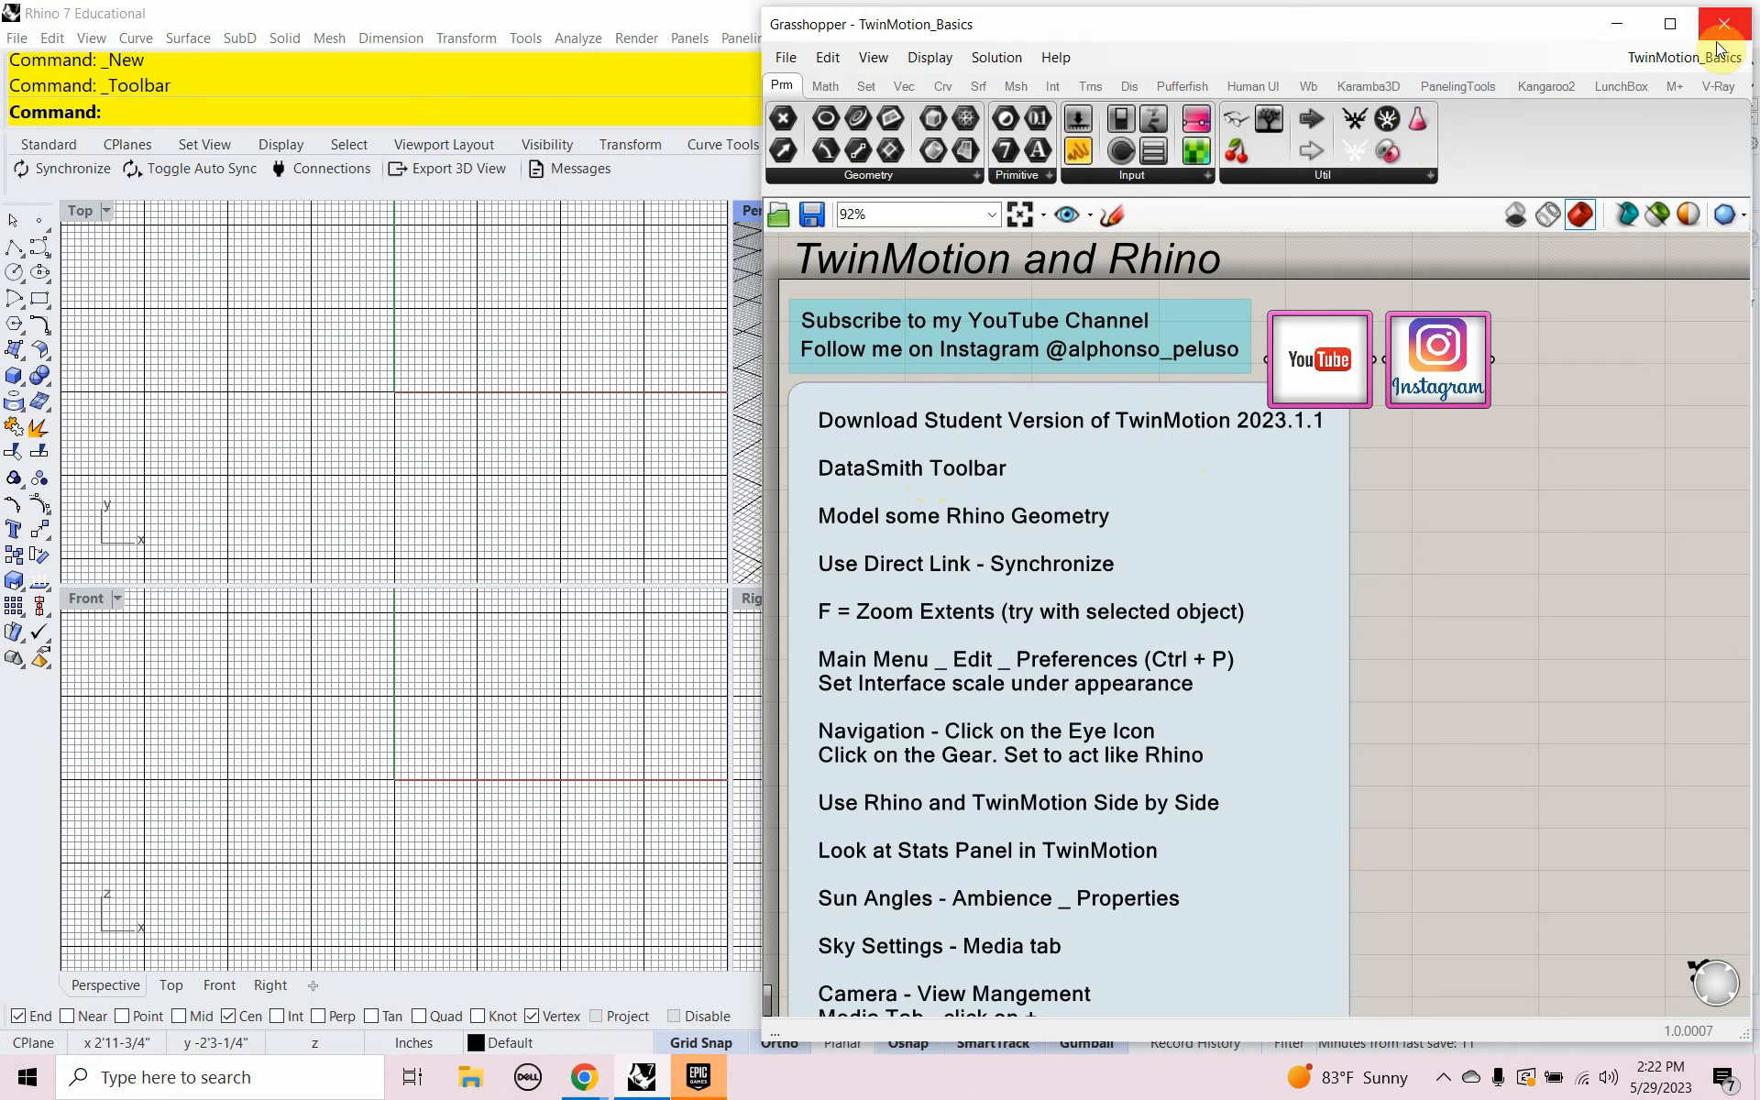
Minimize Grasshopper and enable the Datasmith toolbar from the DatasmithRhino7 file in Rhino's toolbar layout.
click(1615, 25)
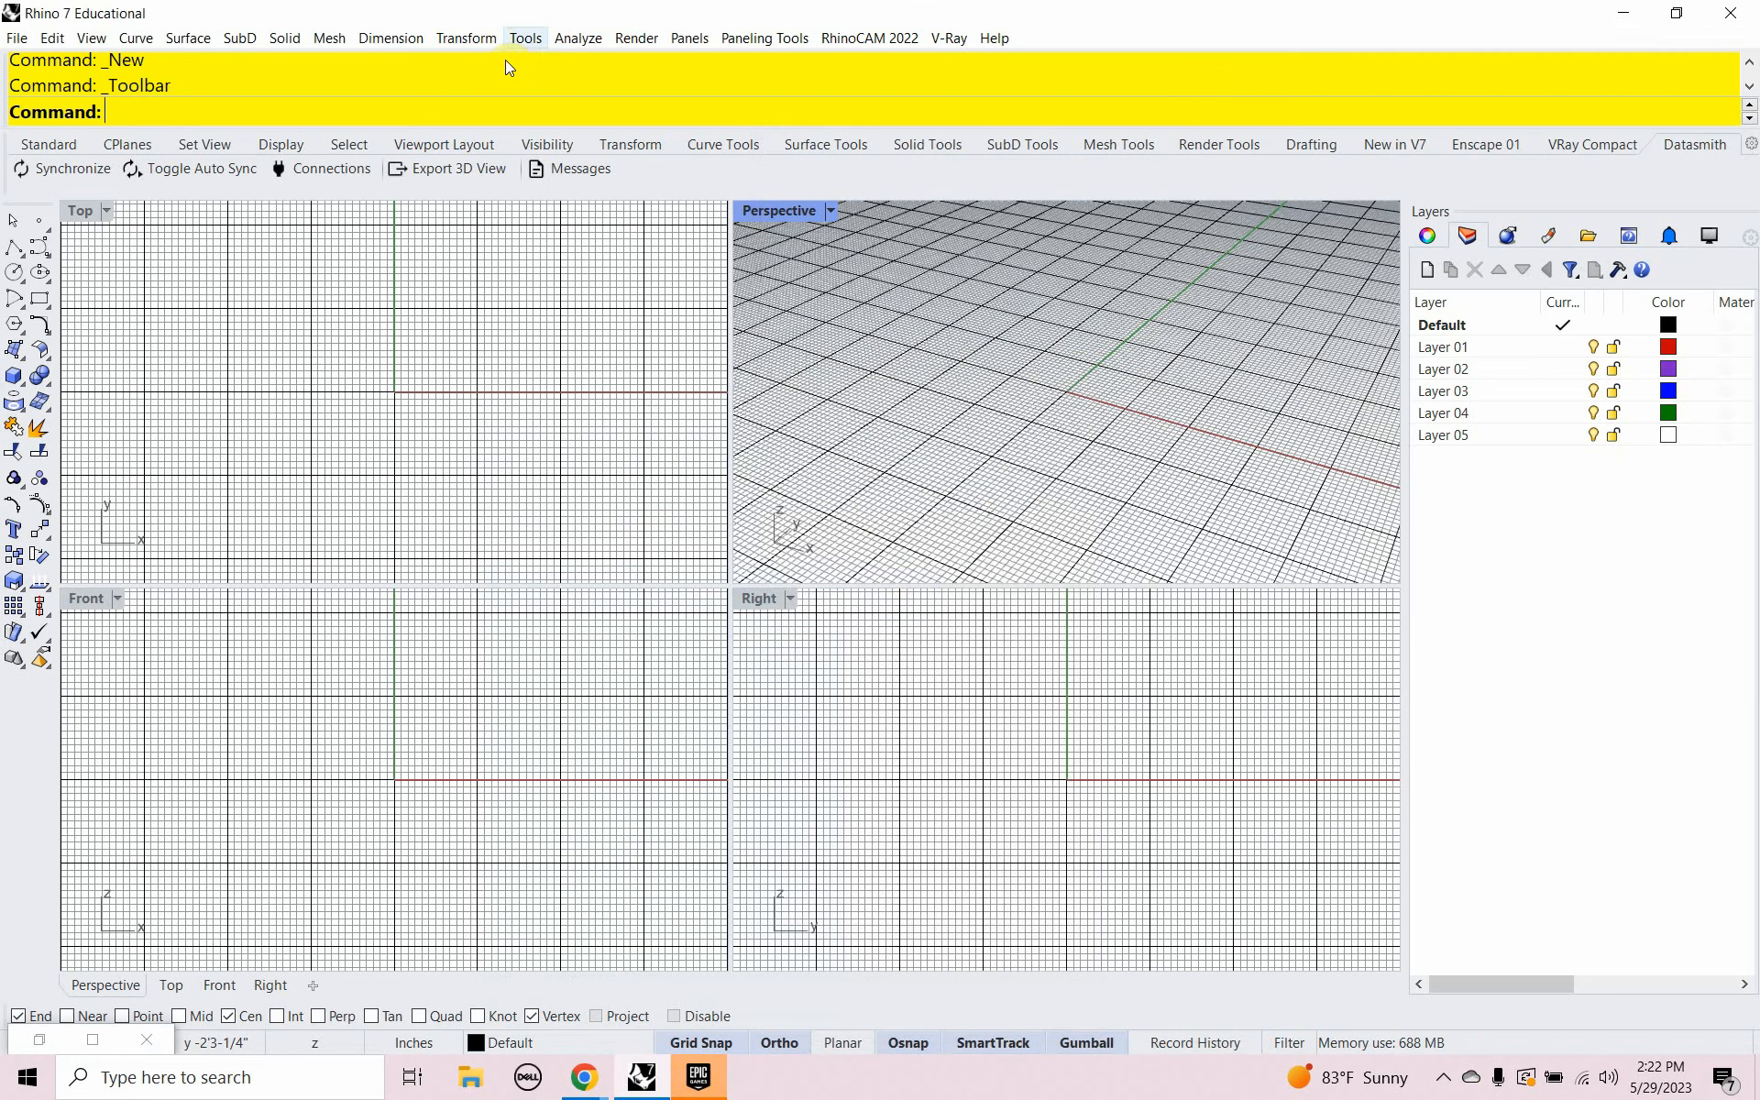
click(524, 38)
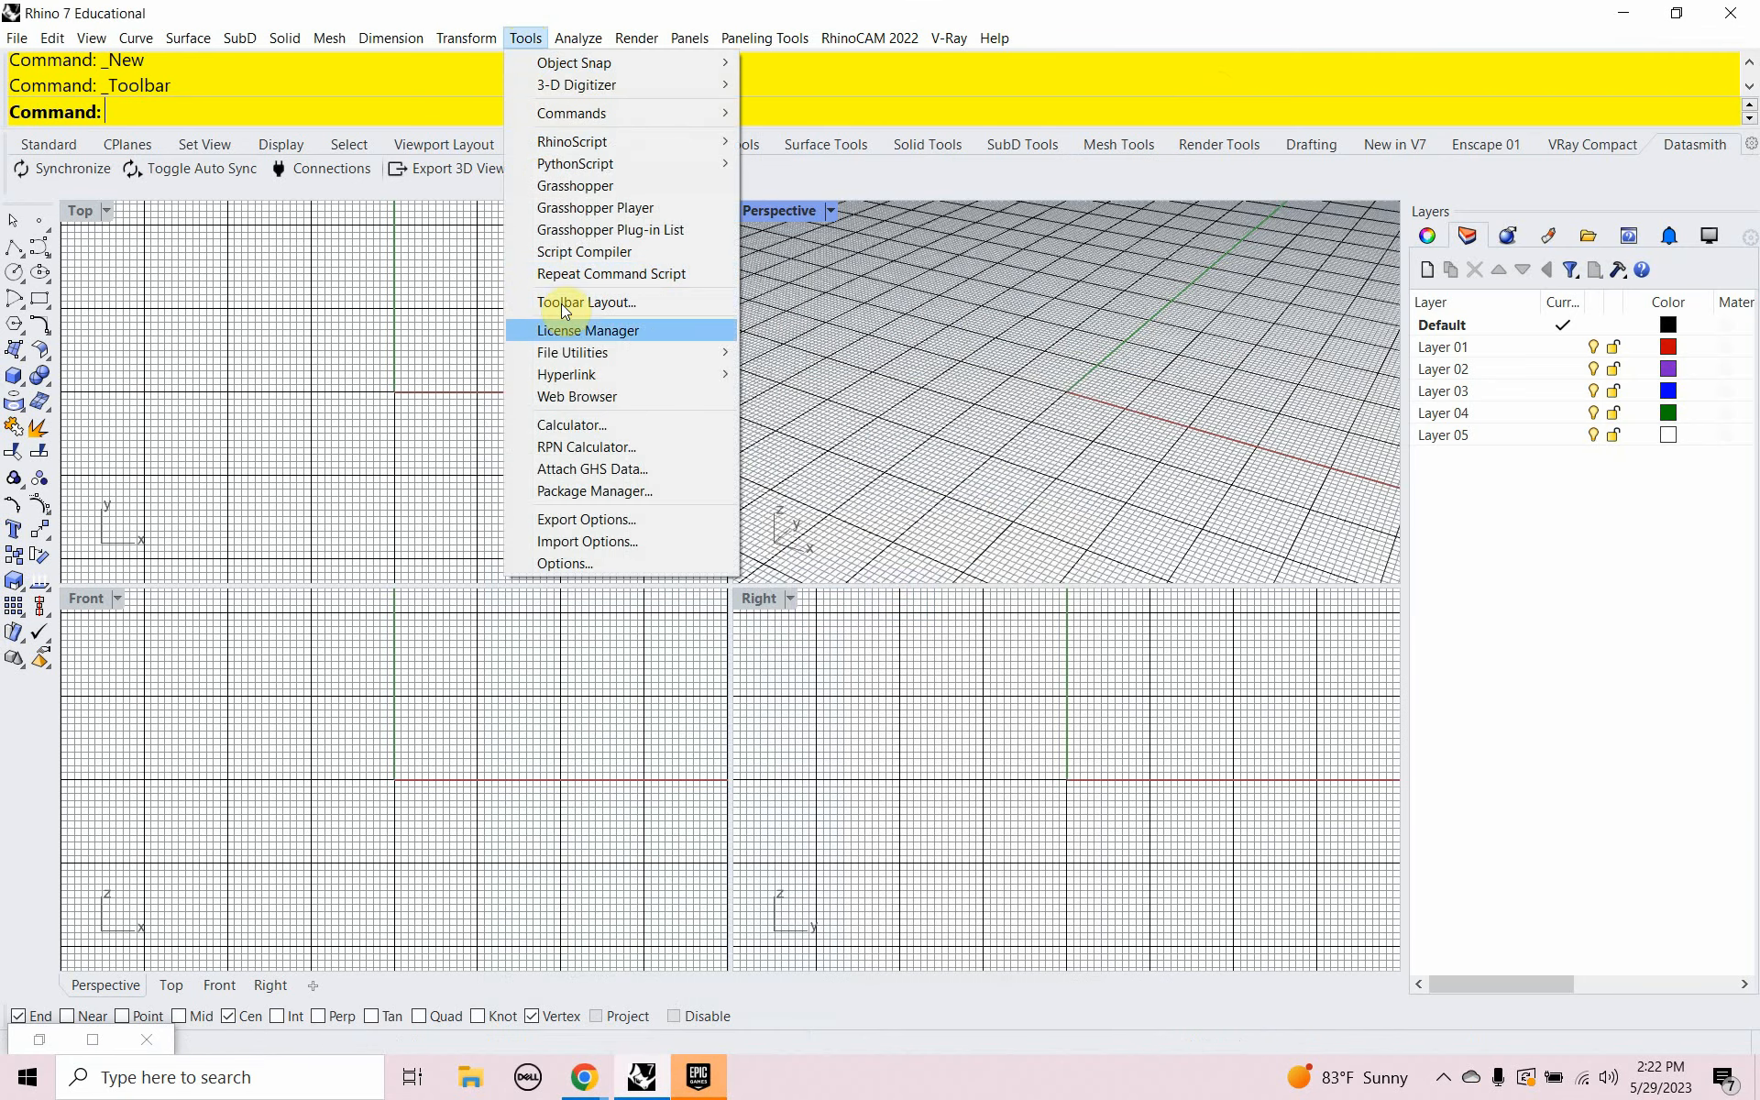
mouse_move(572, 360)
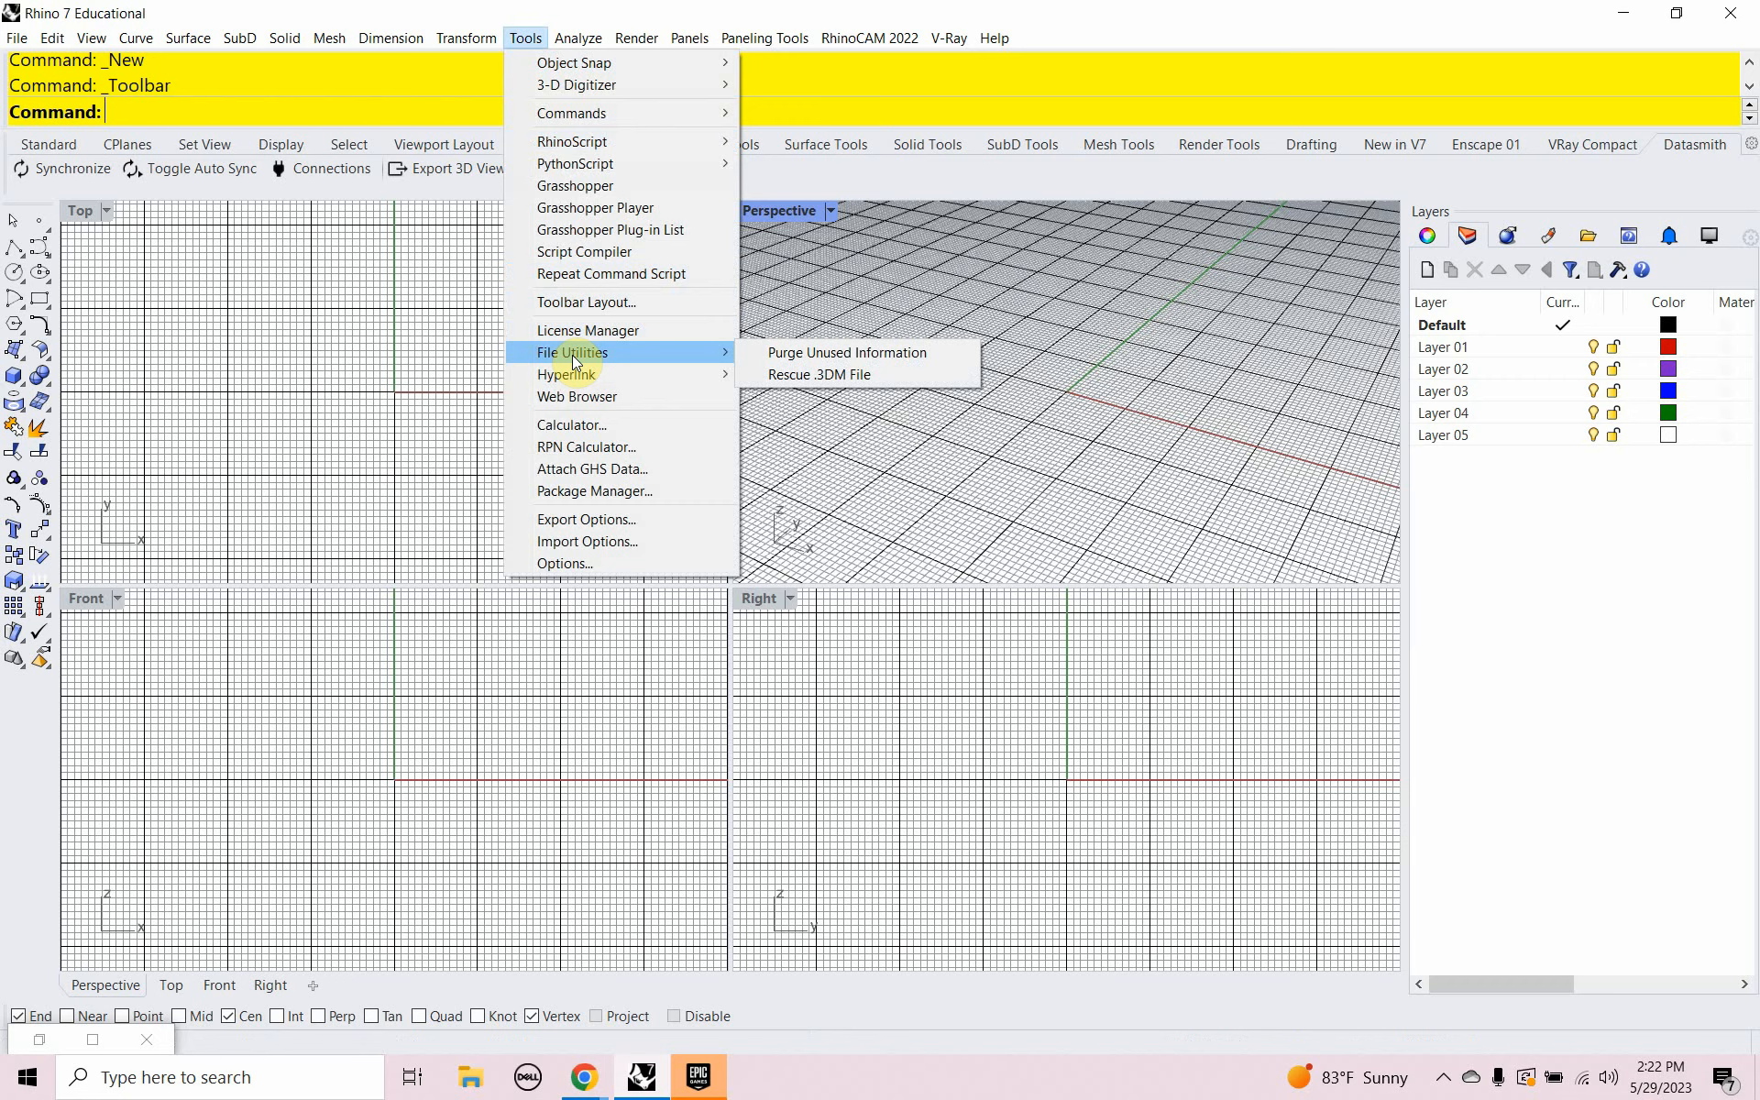
click(579, 306)
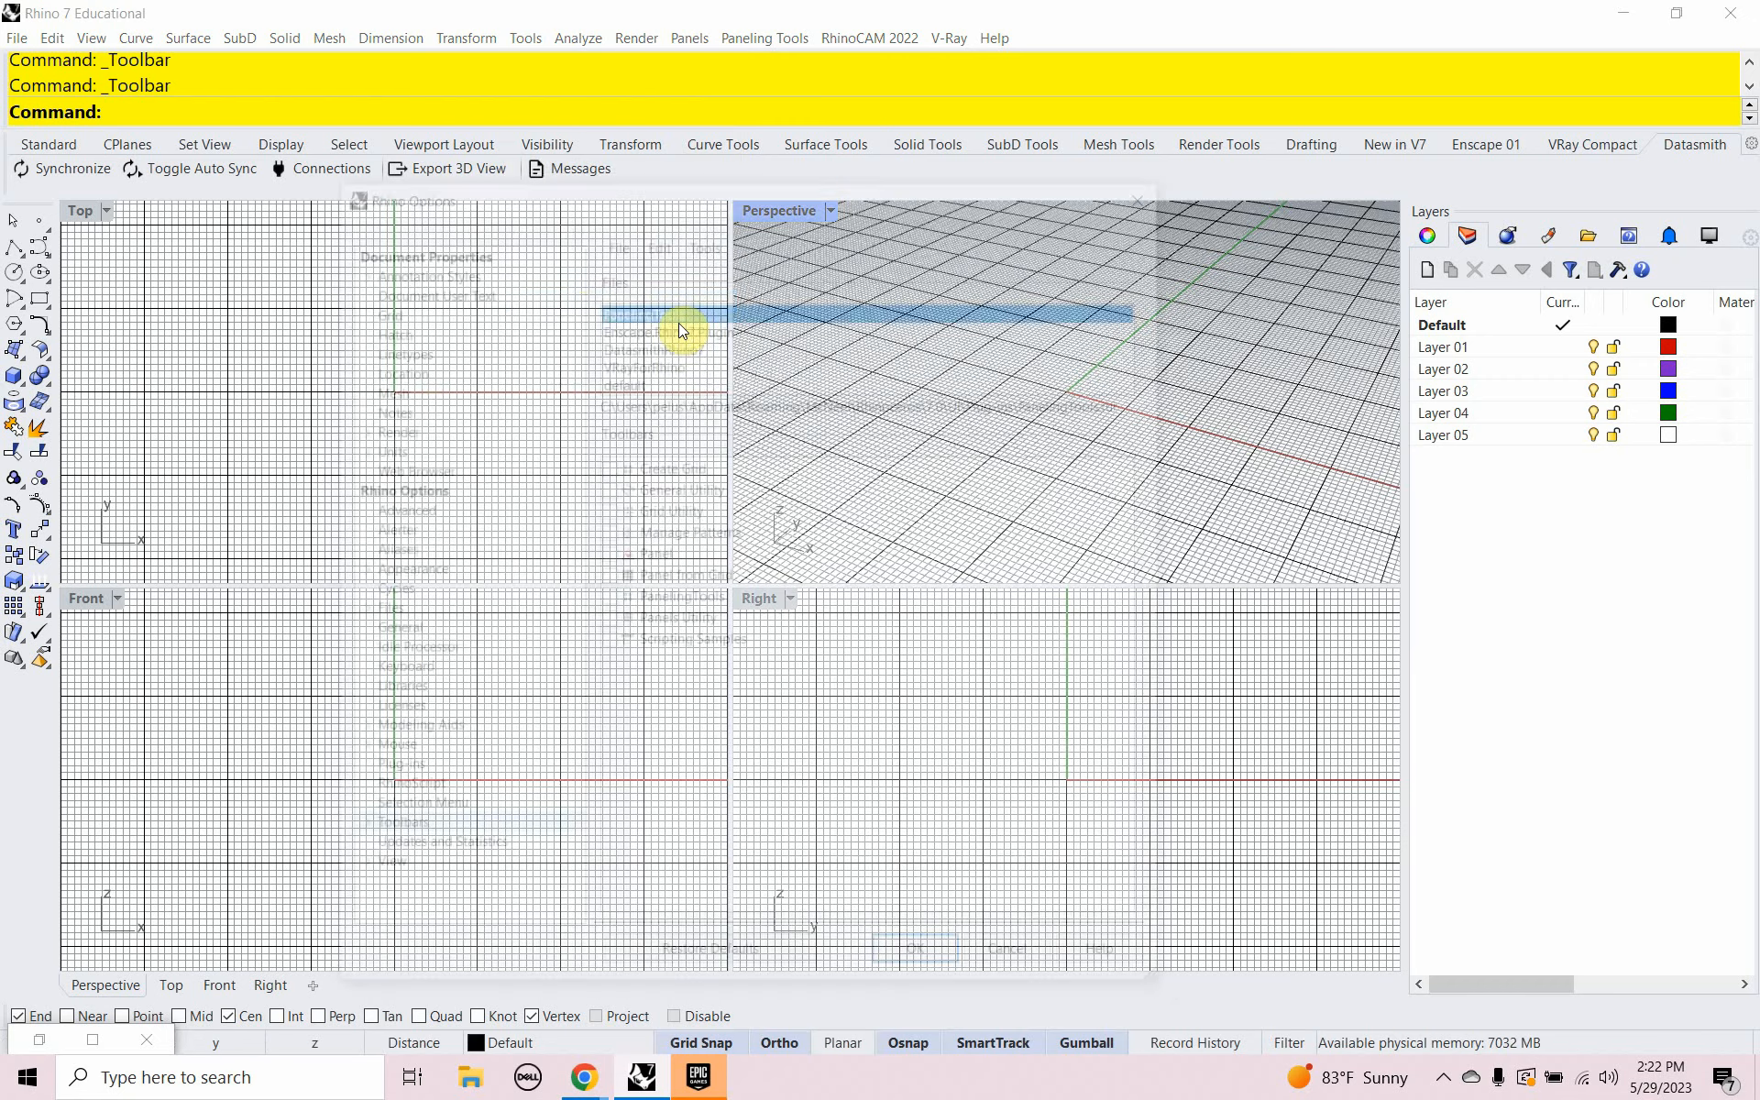
click(634, 344)
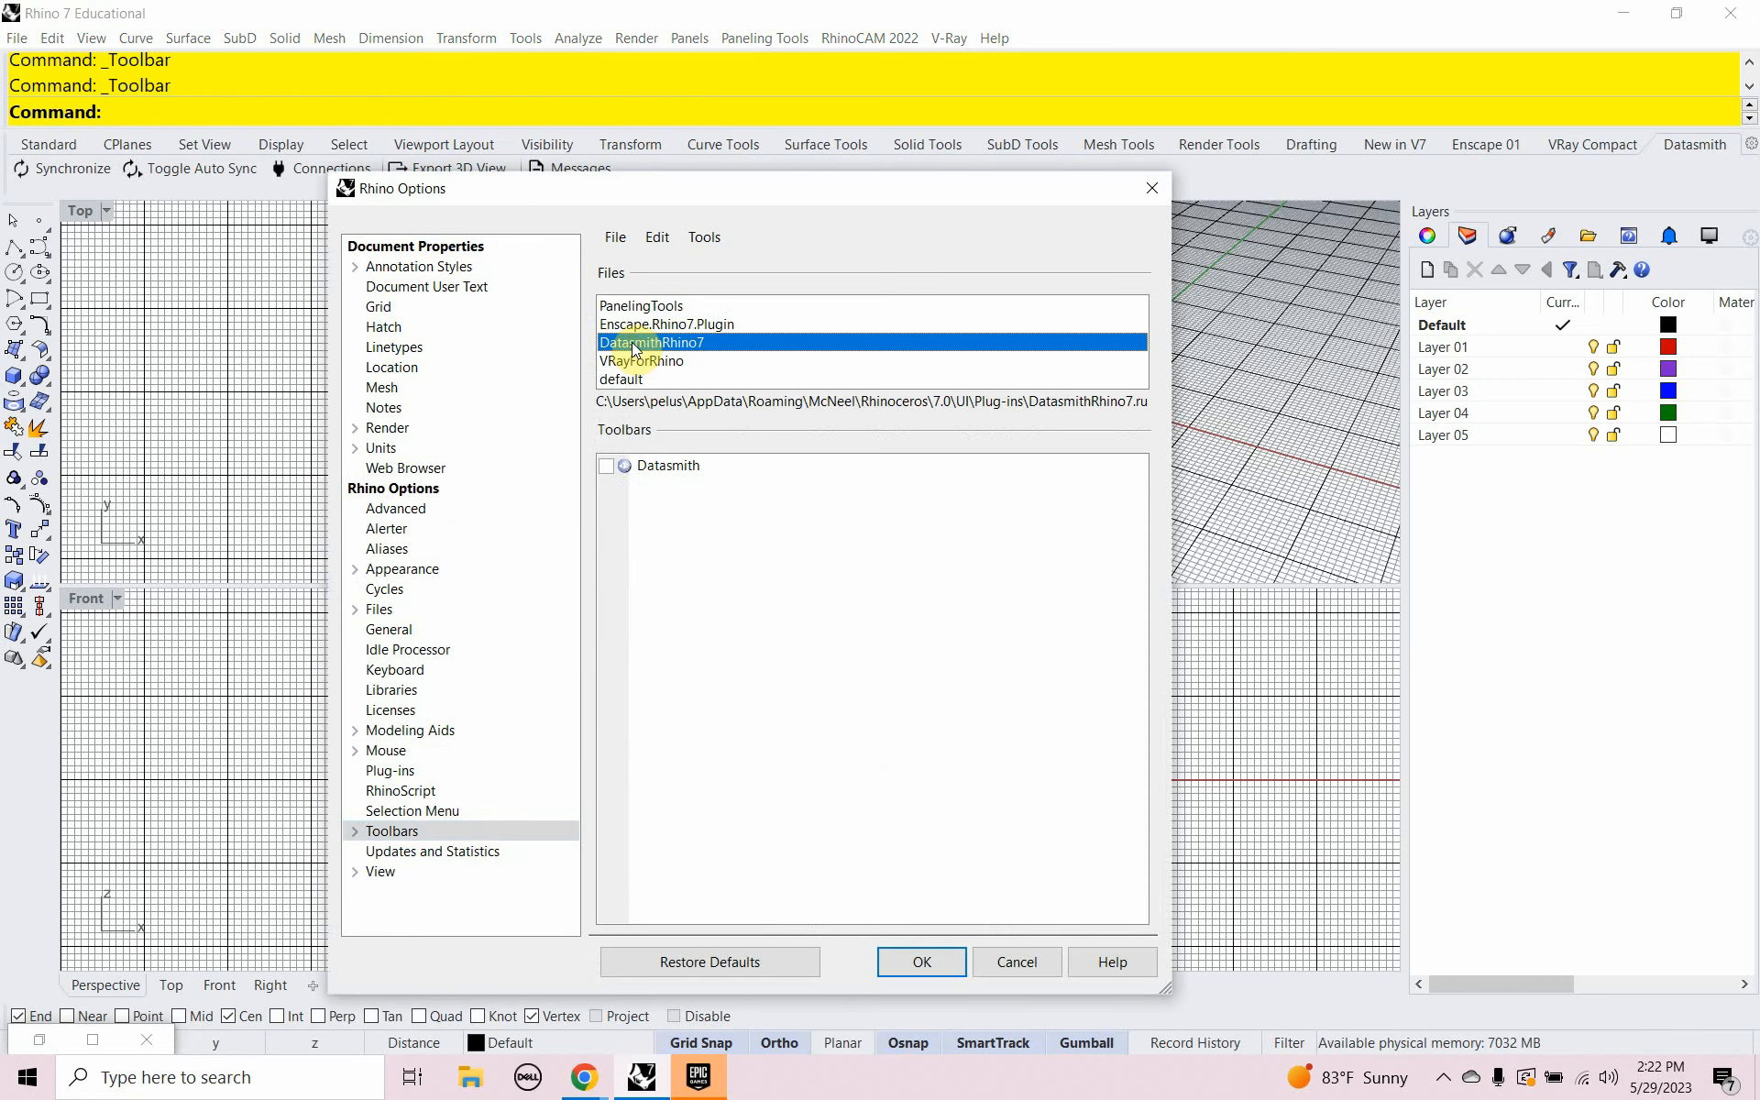
click(604, 468)
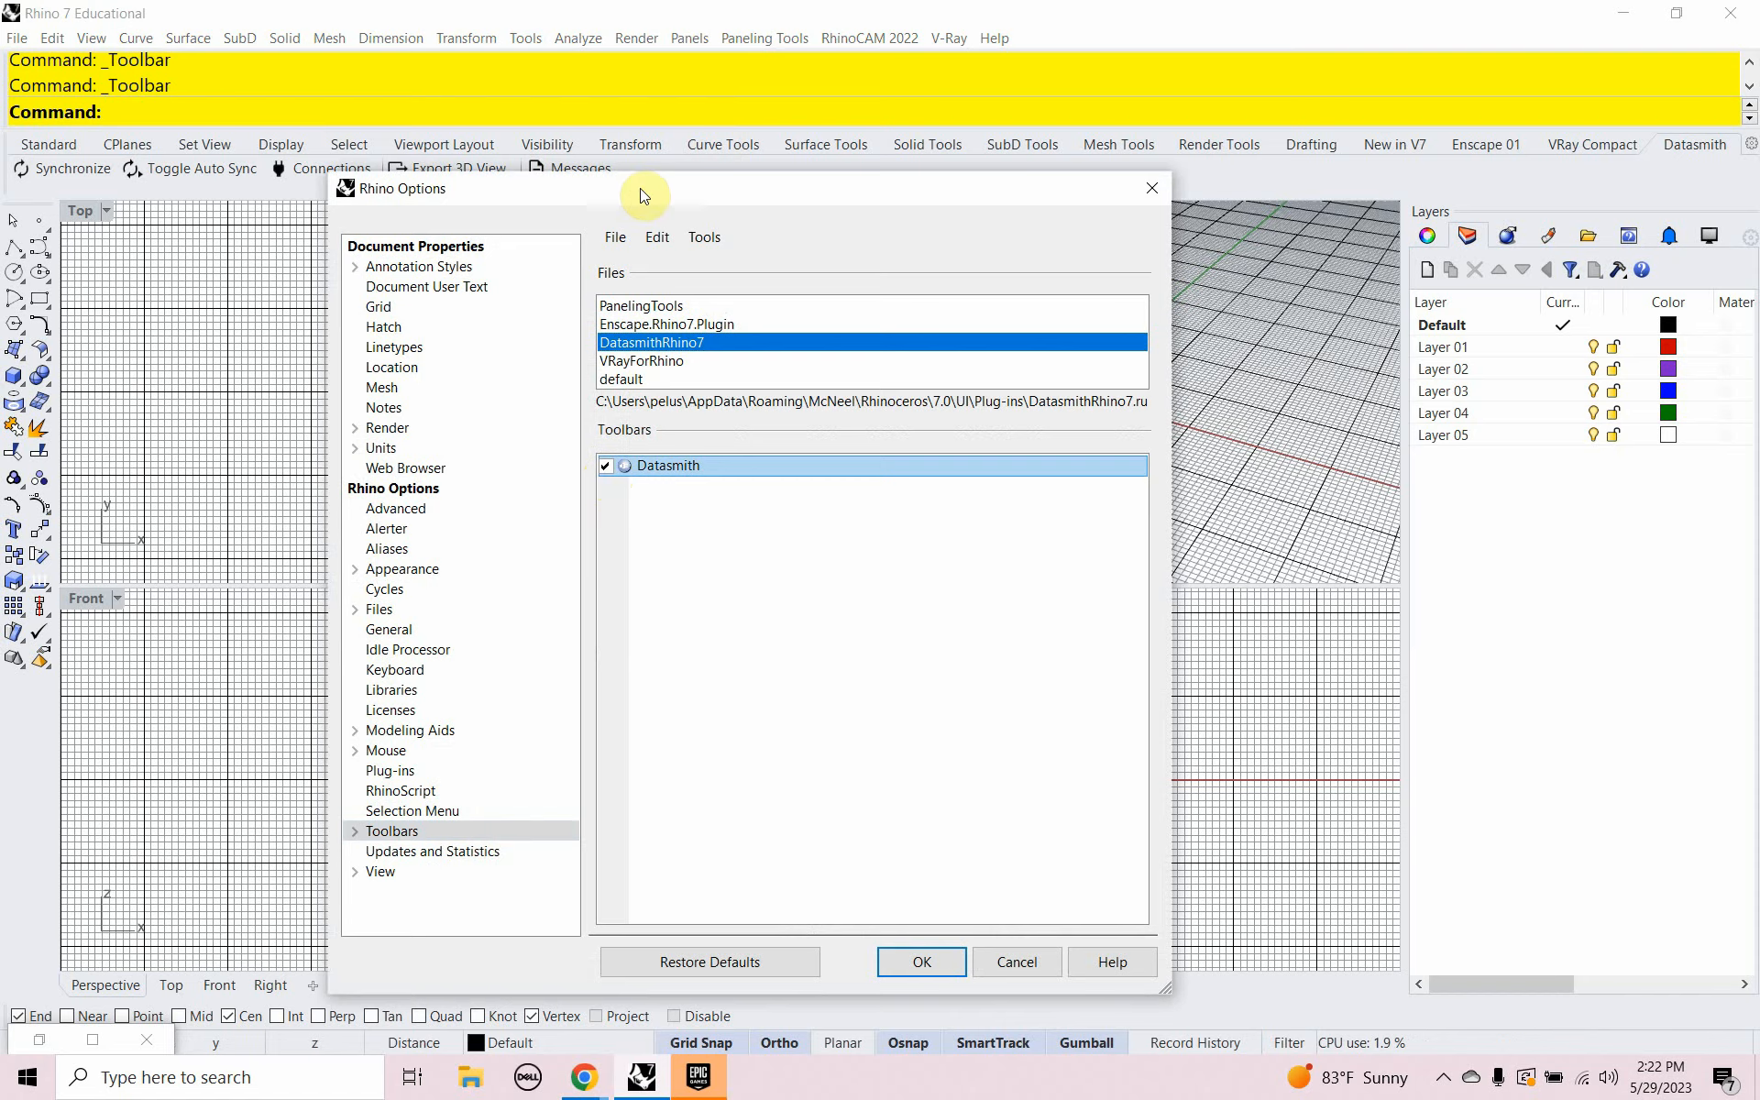
drag(644, 190, 766, 158)
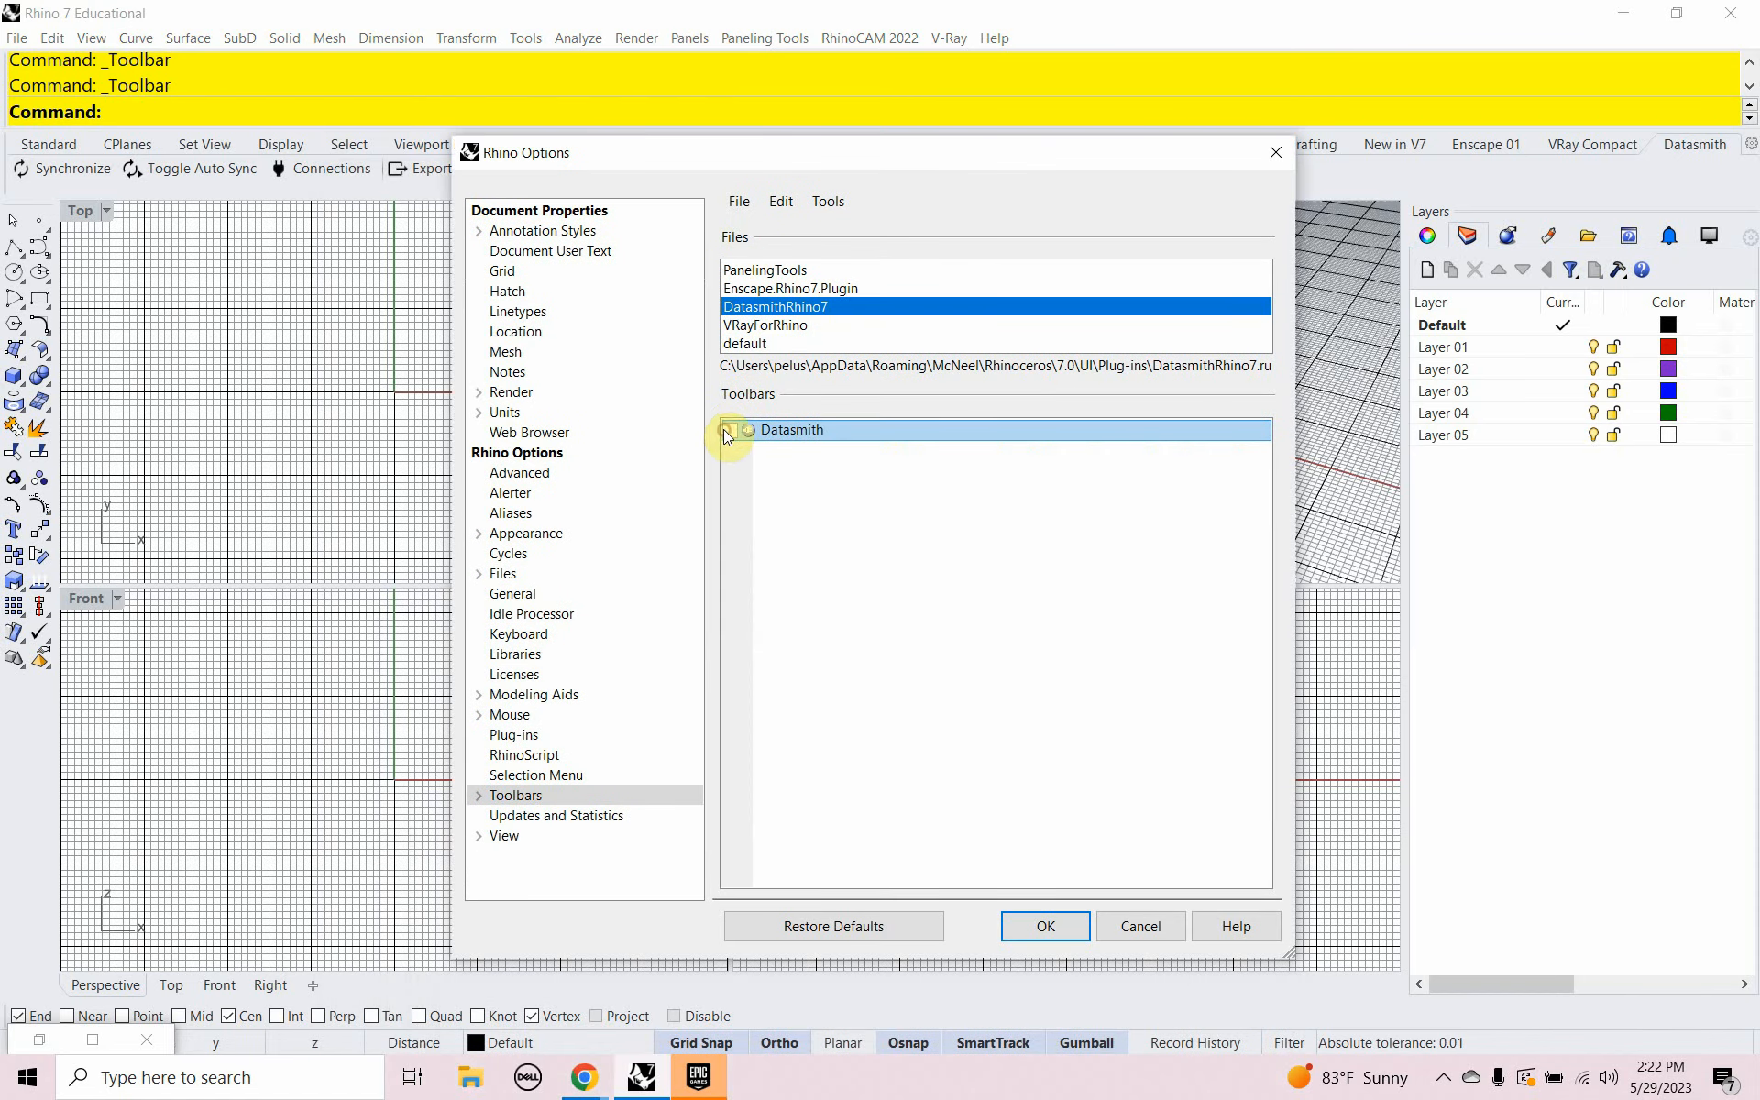
click(1046, 924)
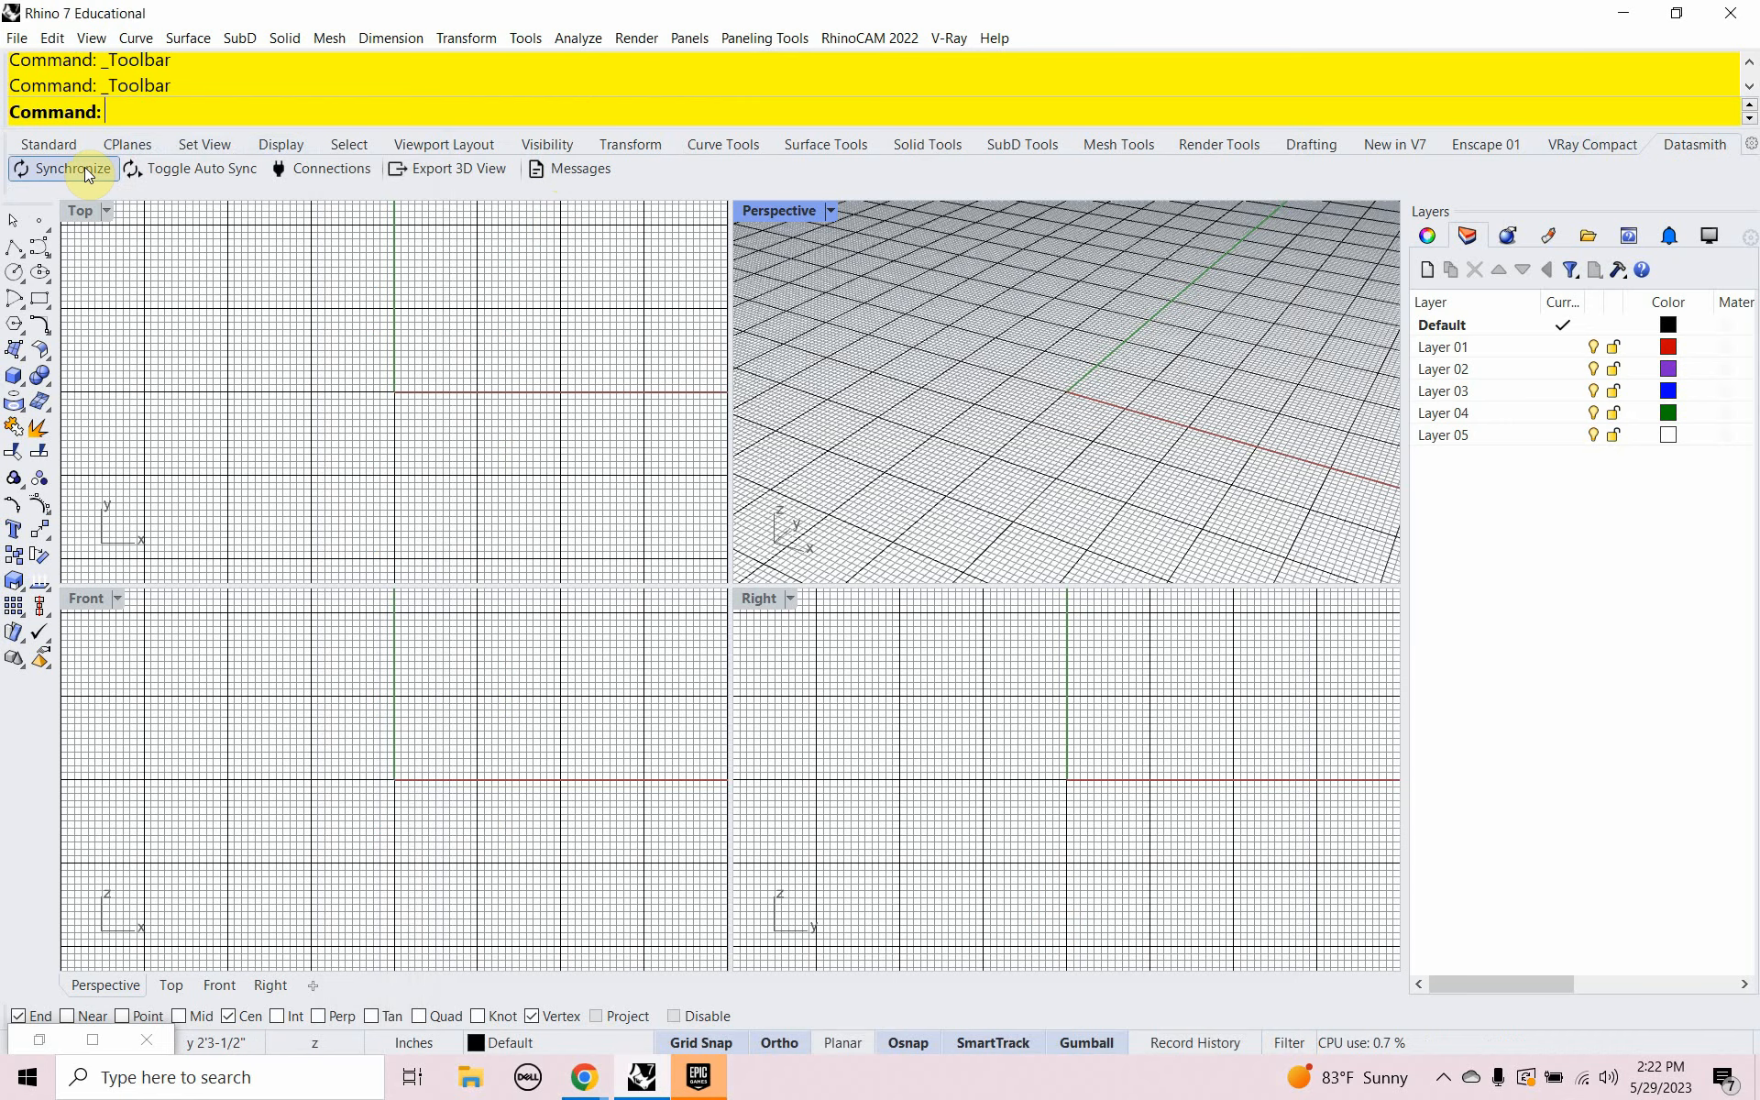
Minimize Rhino, close the Epic Games Launcher and restart it from its desktop shortcut.
click(1622, 14)
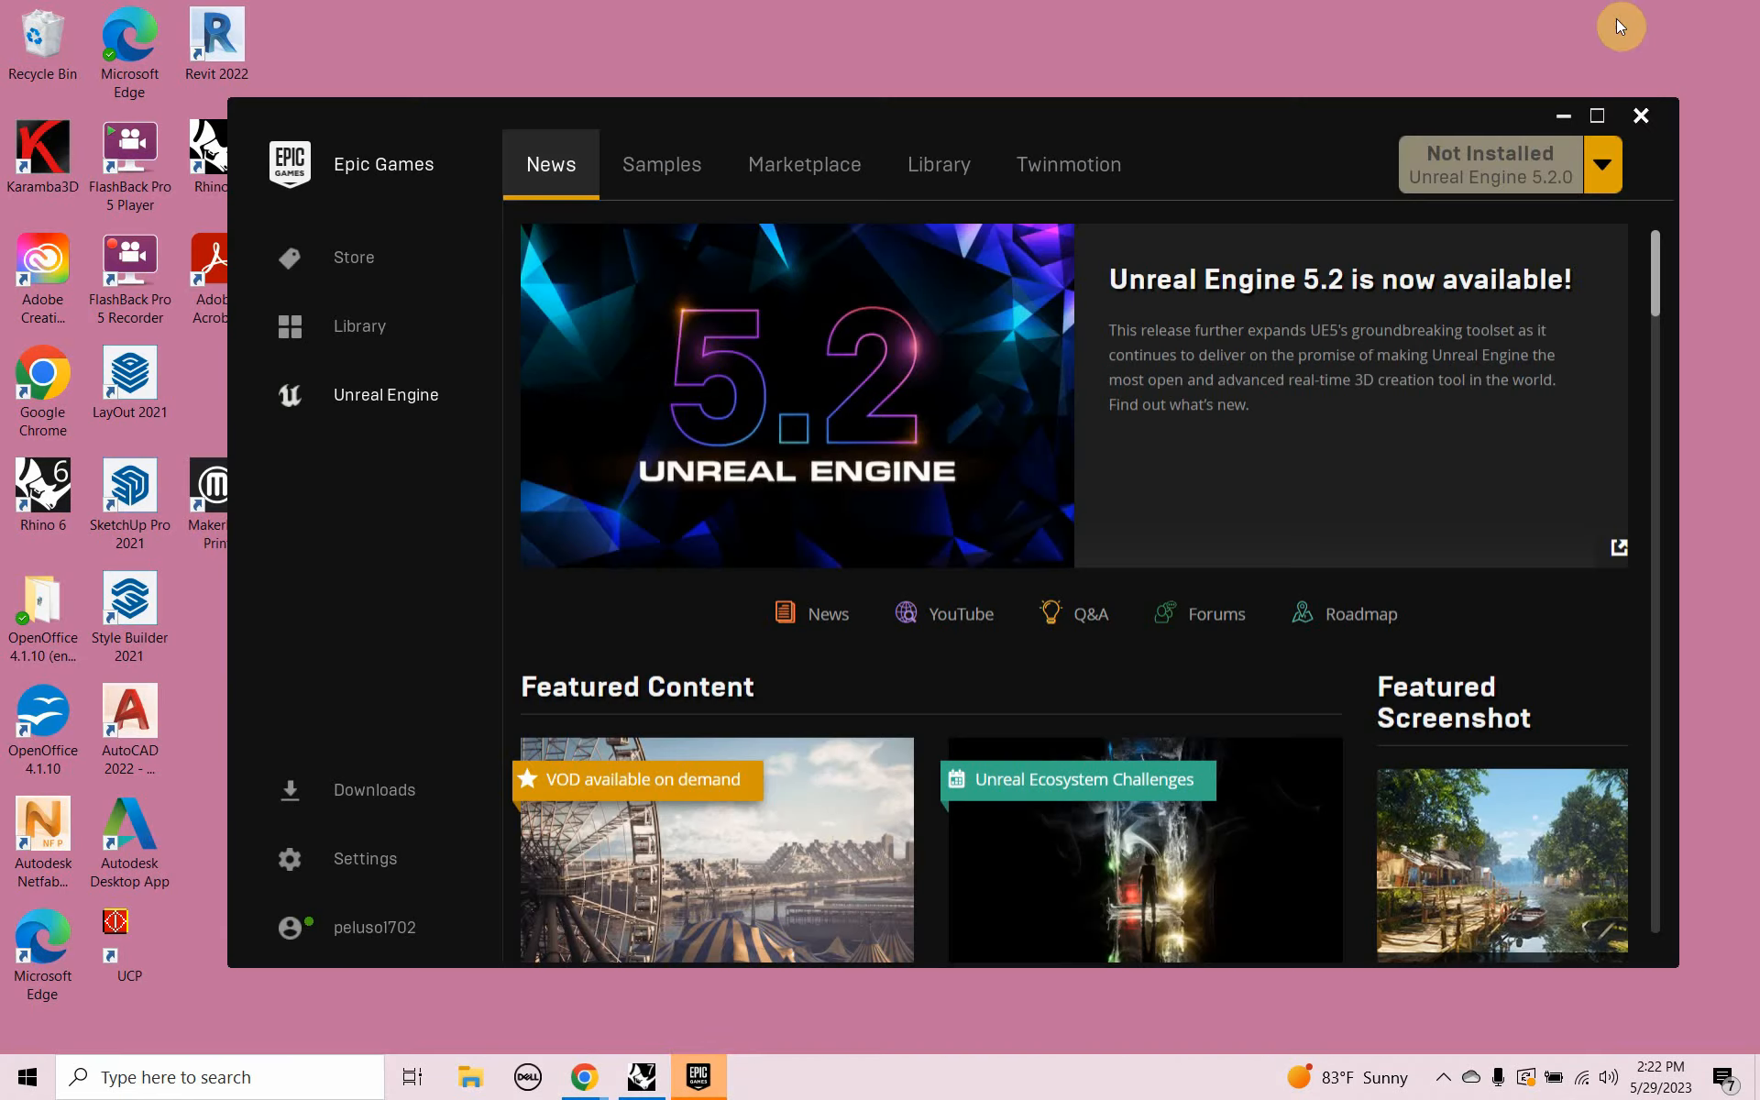
click(1641, 117)
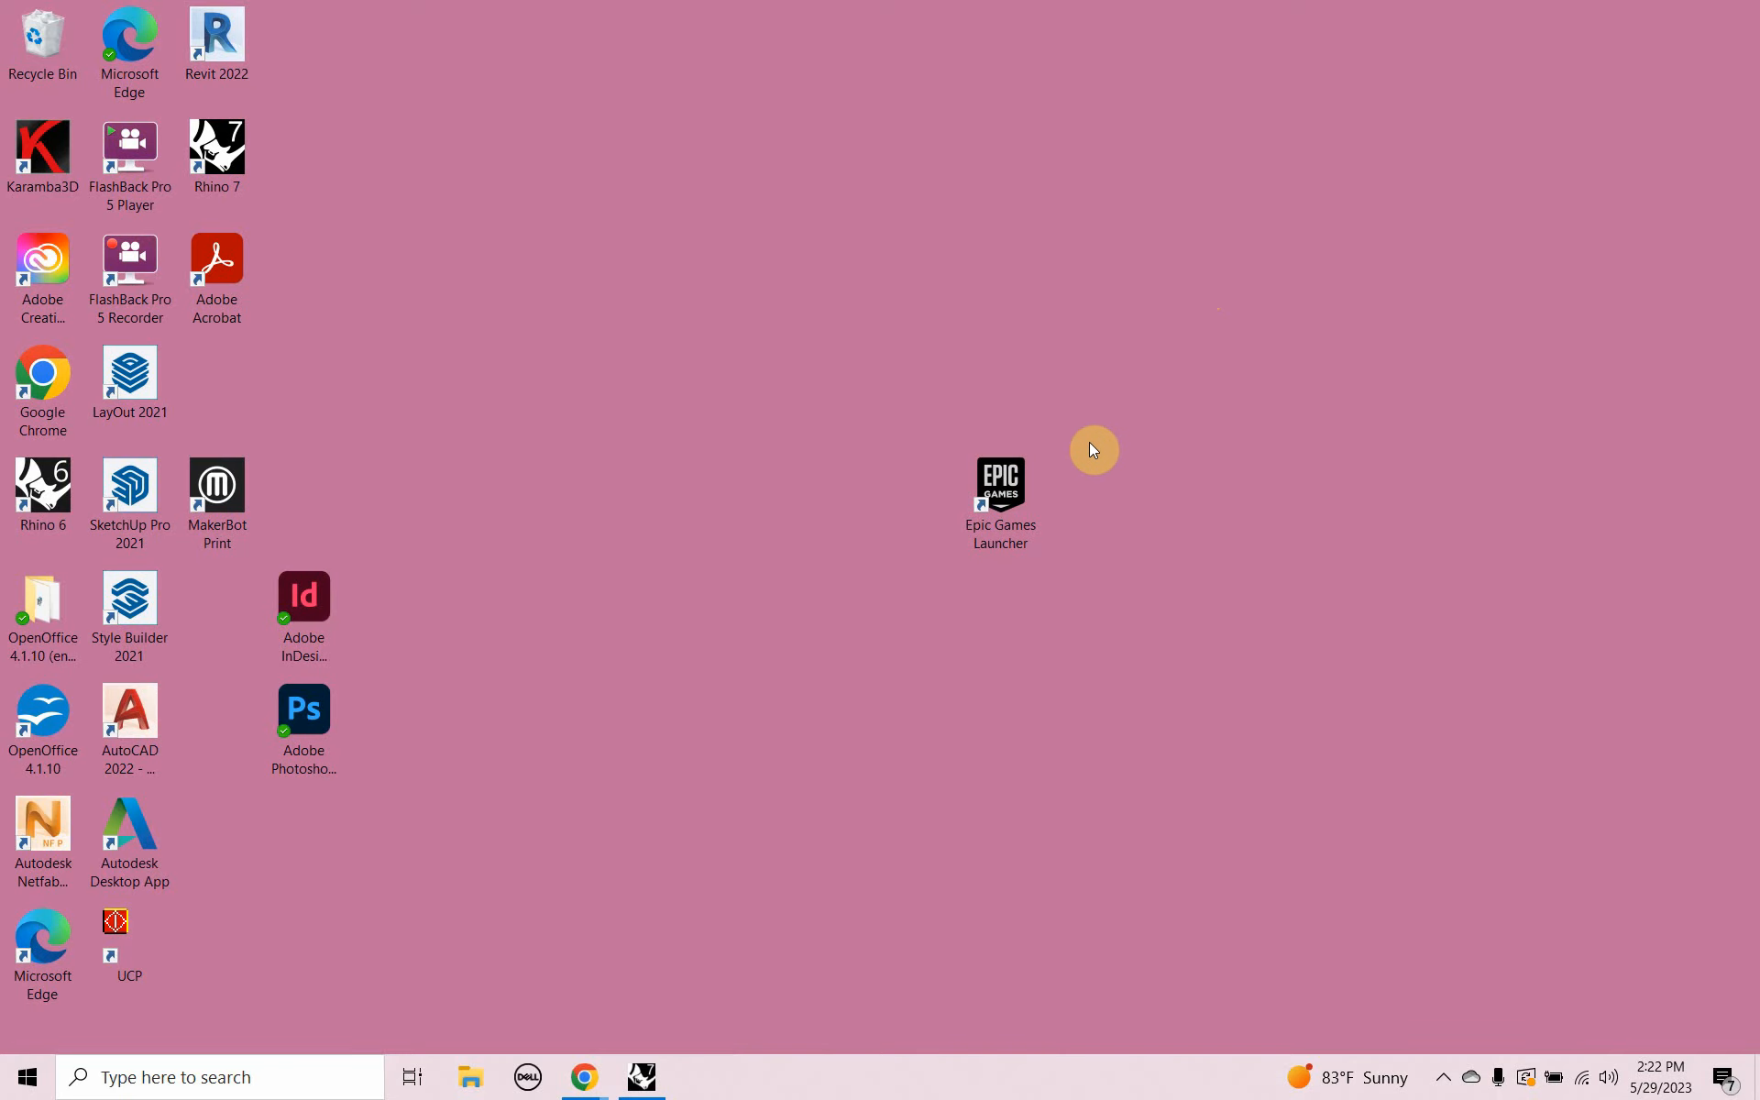
drag(1032, 495, 930, 449)
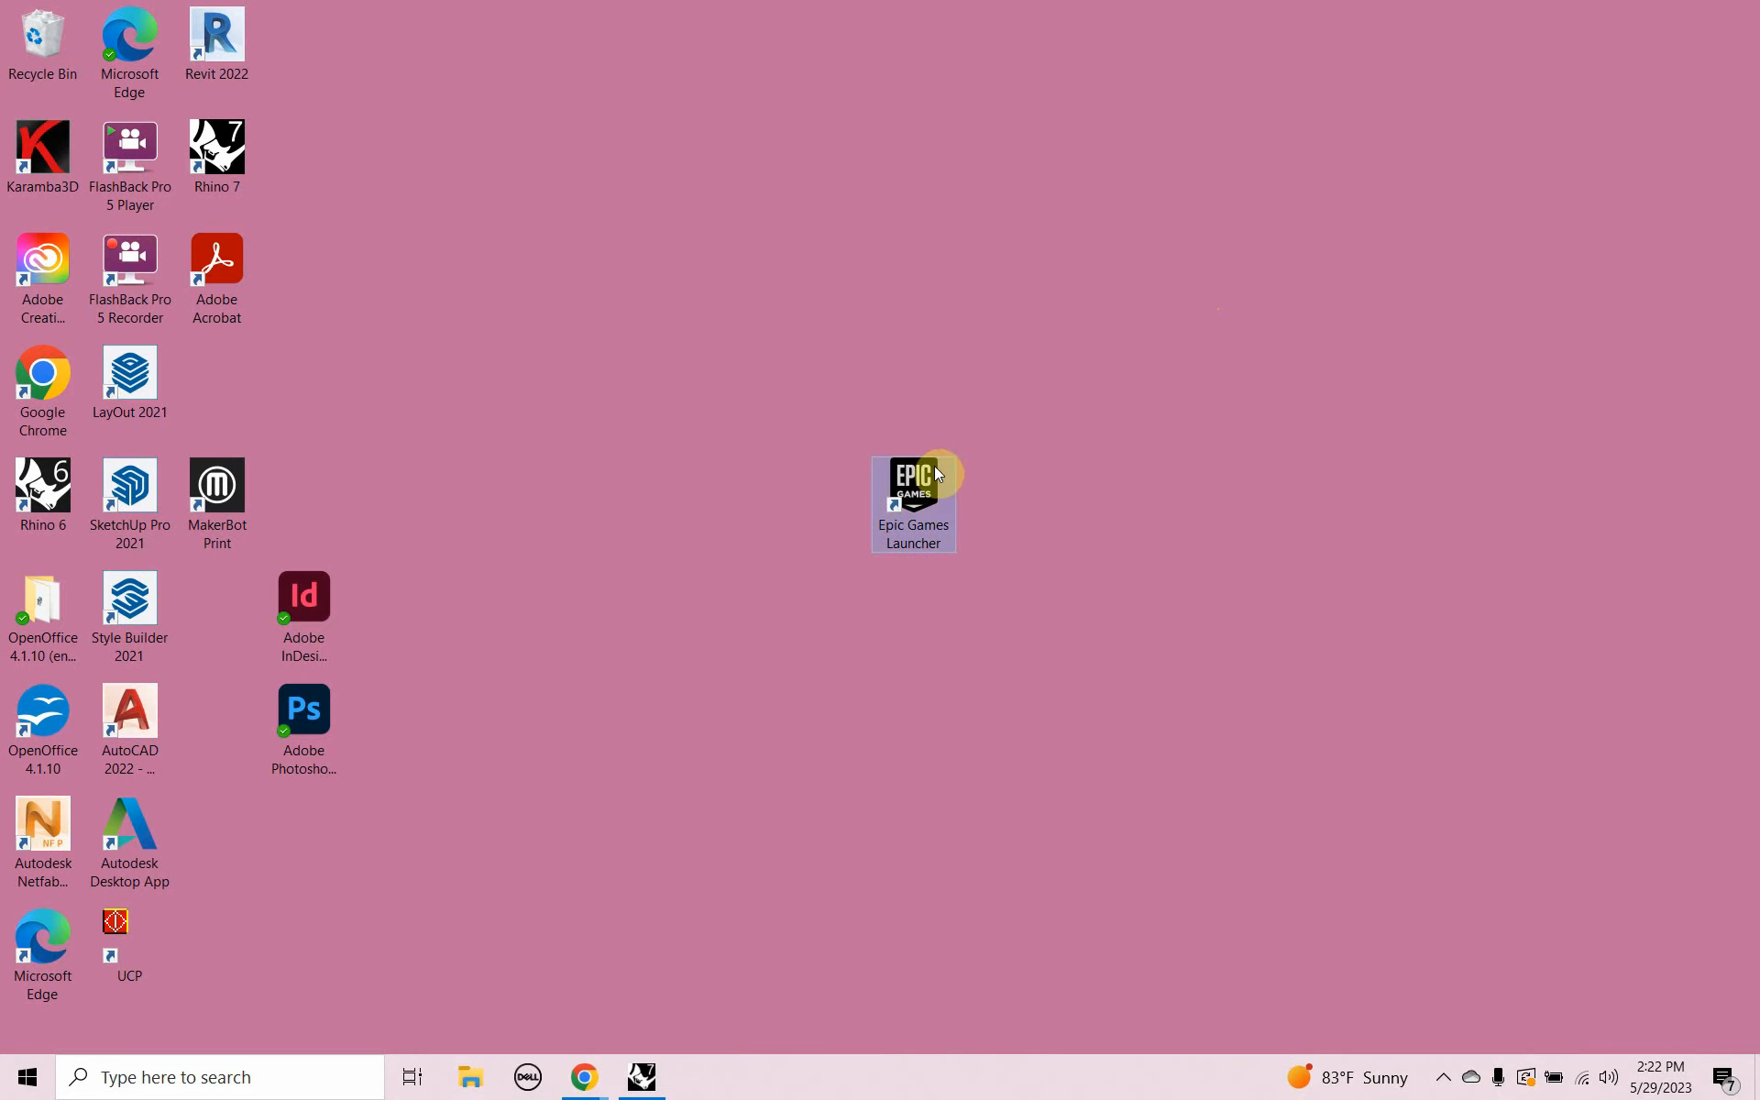
double_click(916, 480)
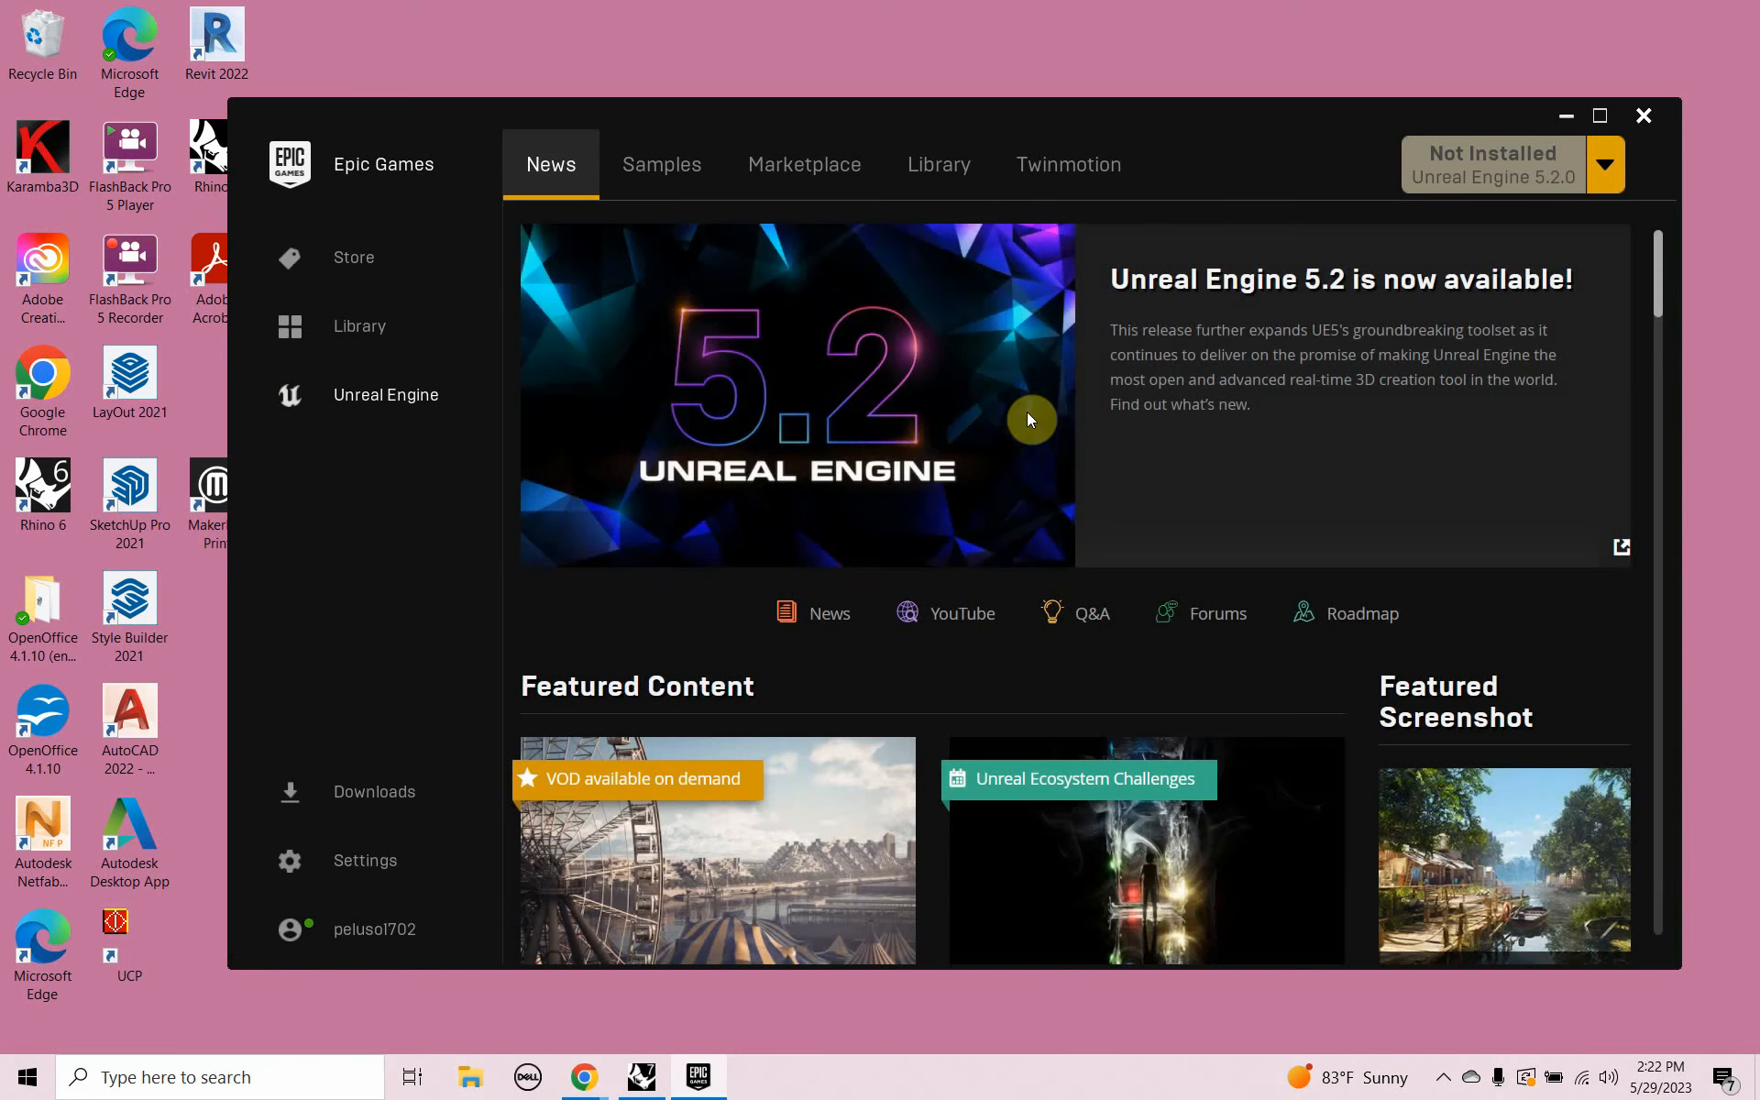
Launch Twinmotion EDU 2023.1.1 from the Epic Games Launcher and open the Day & Night Skies template.
click(1050, 171)
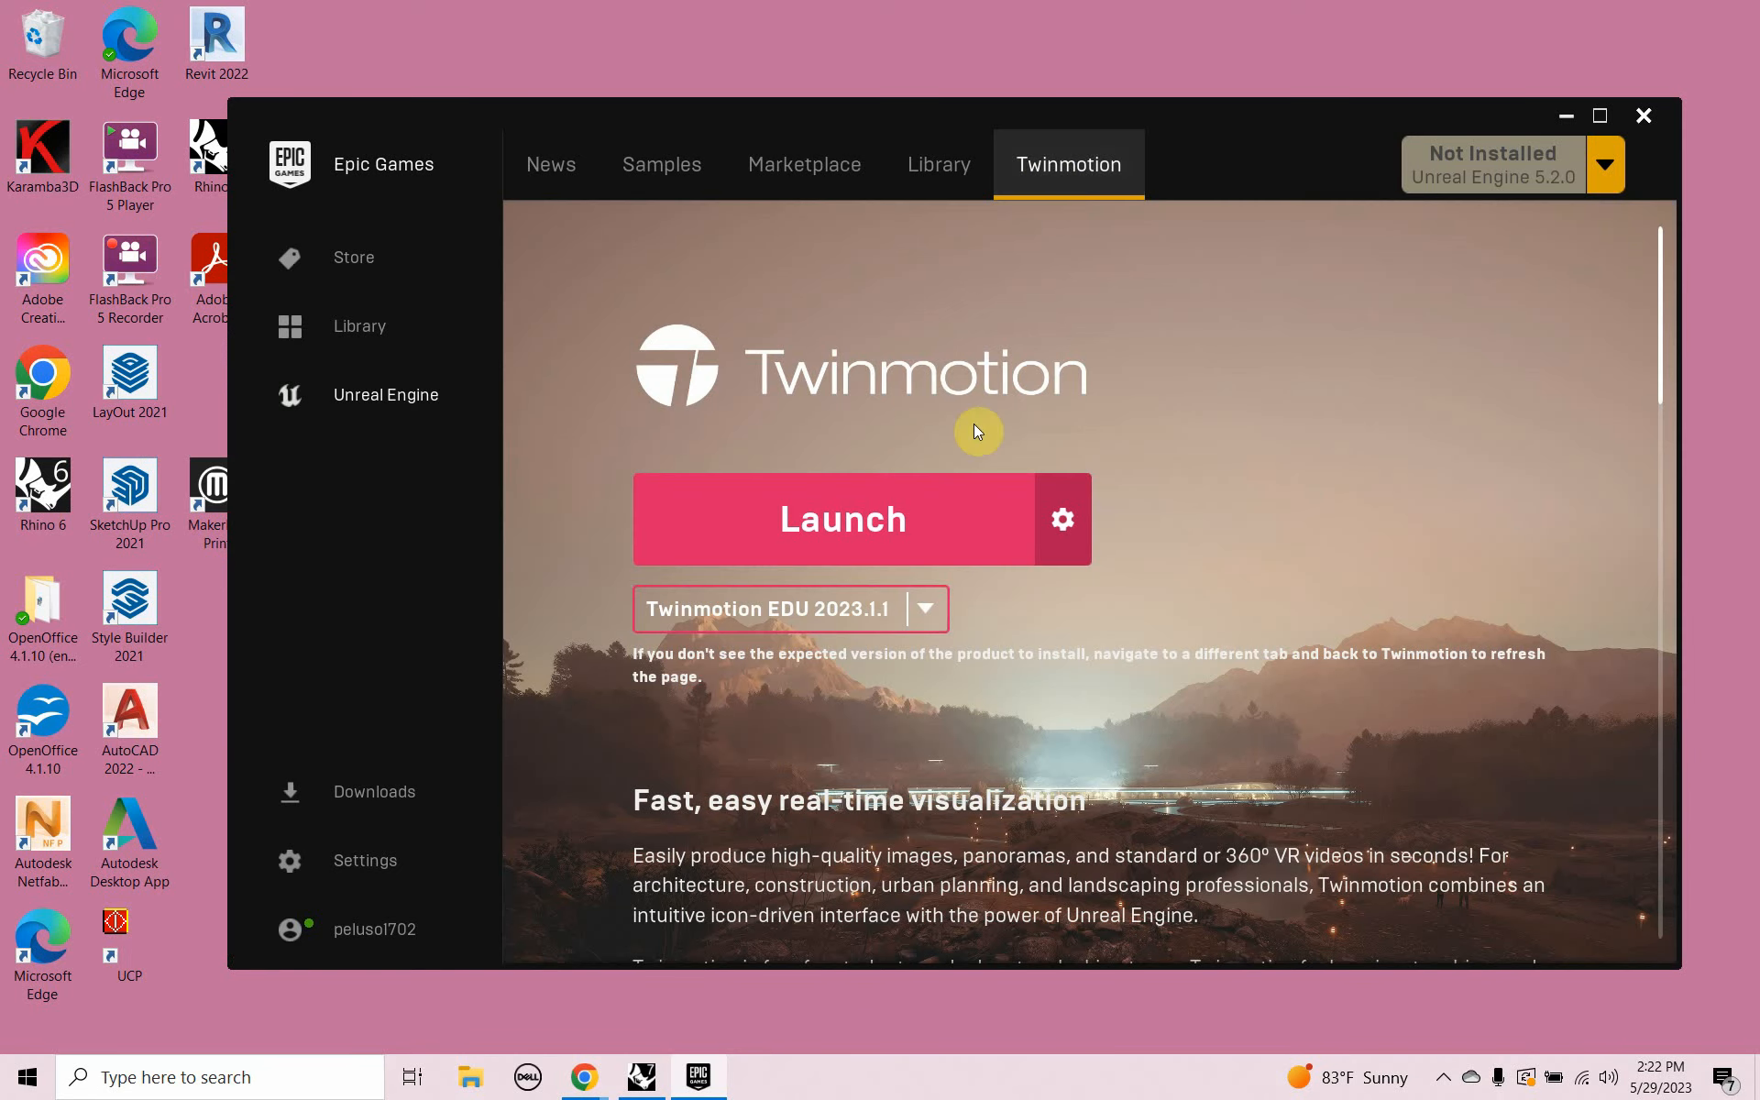
click(926, 615)
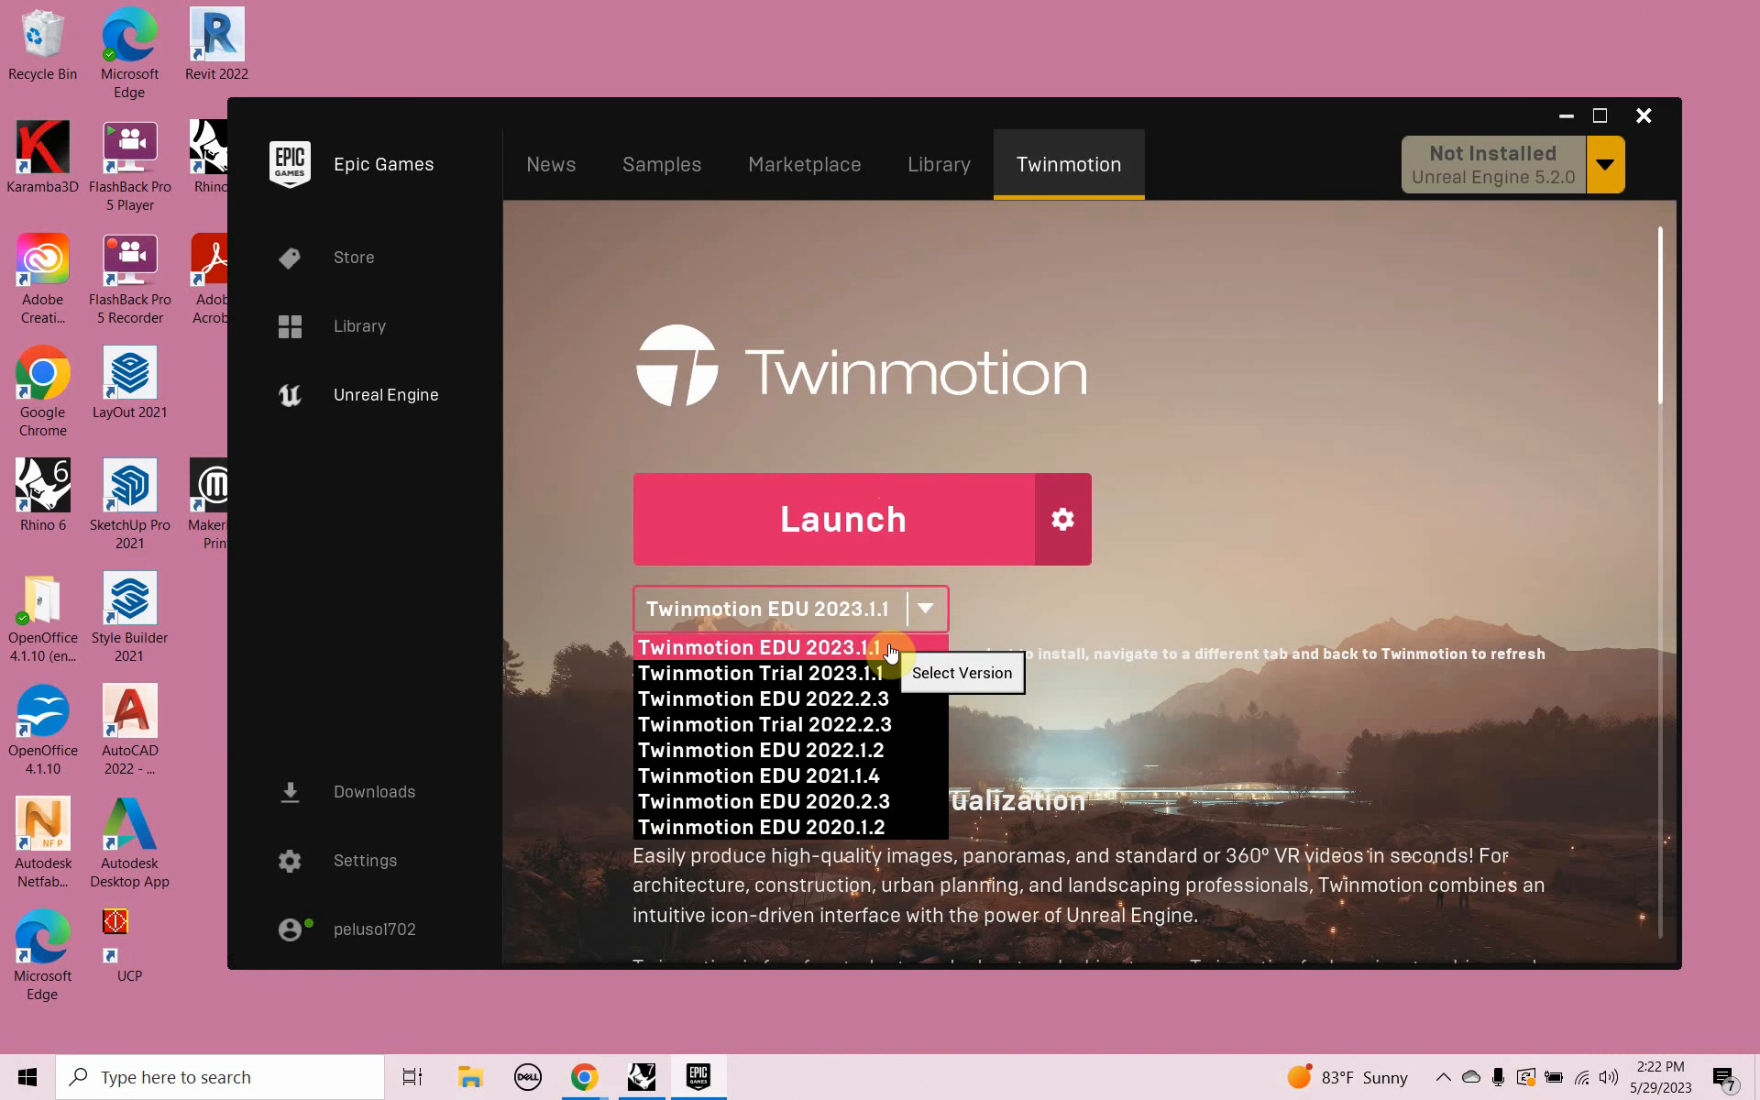
click(920, 525)
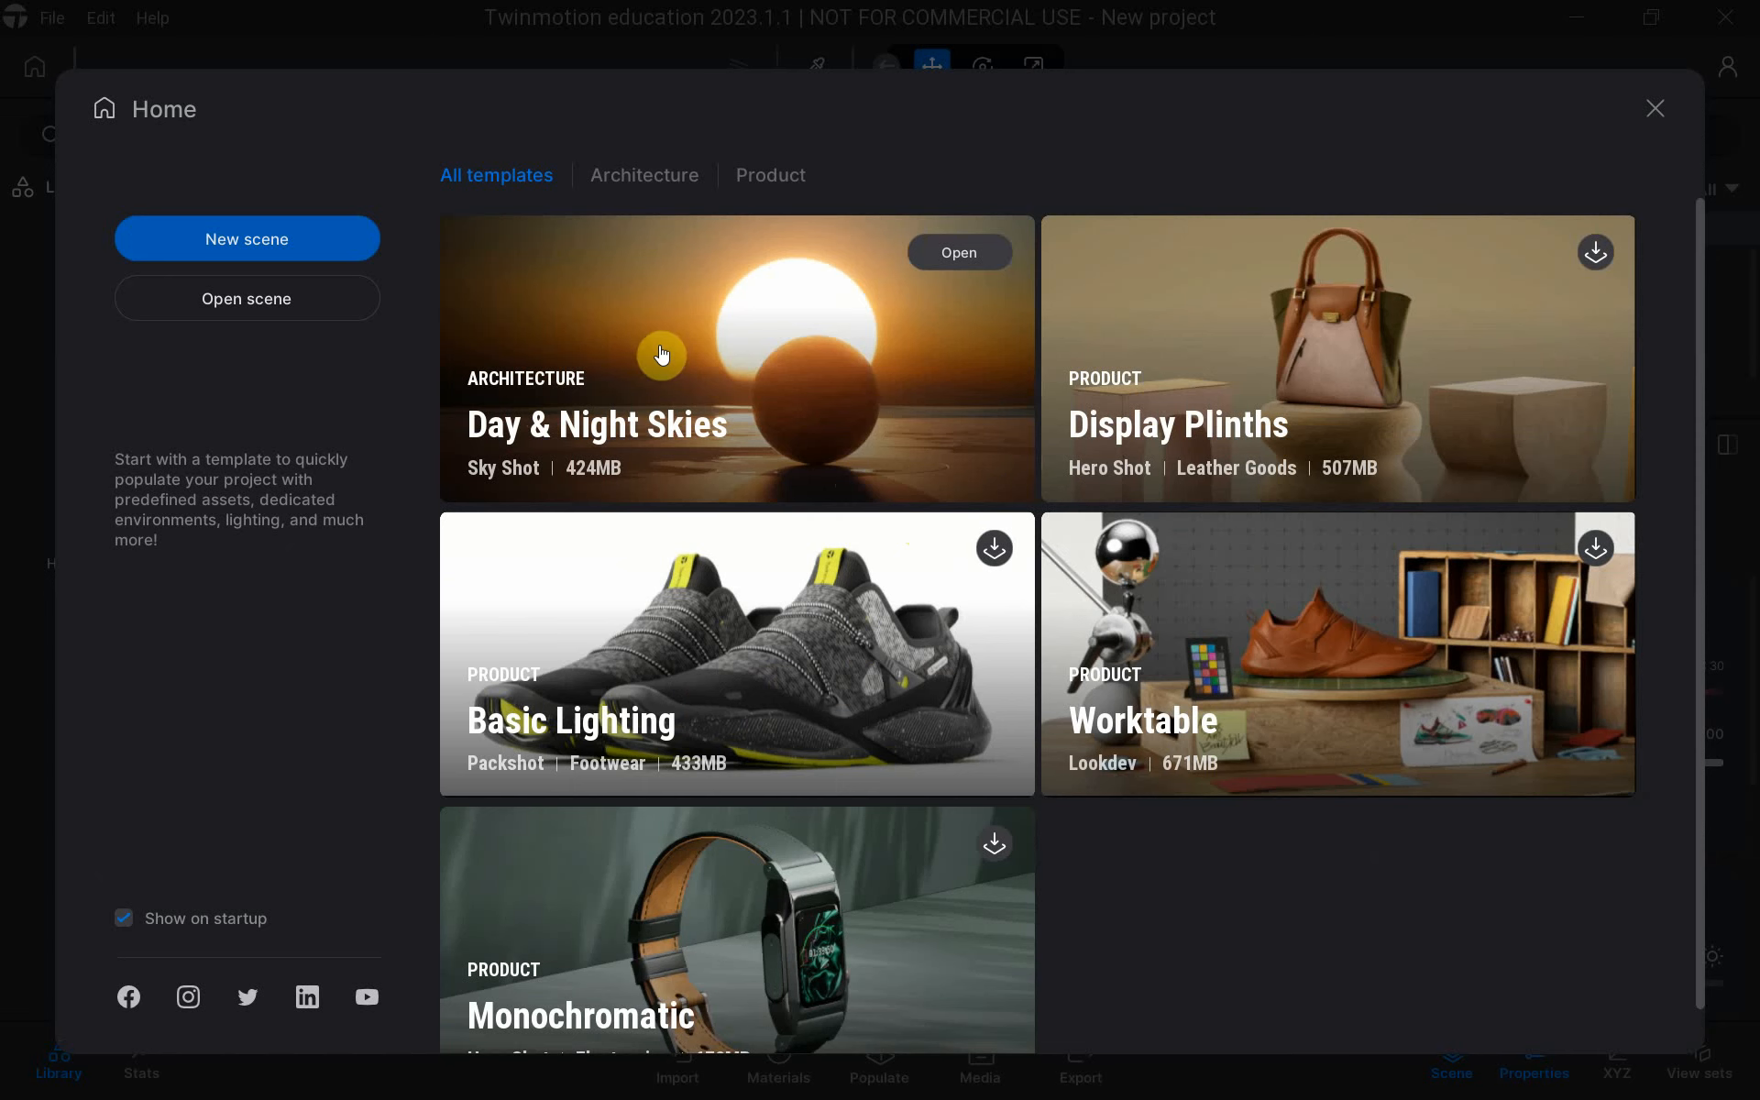
click(937, 260)
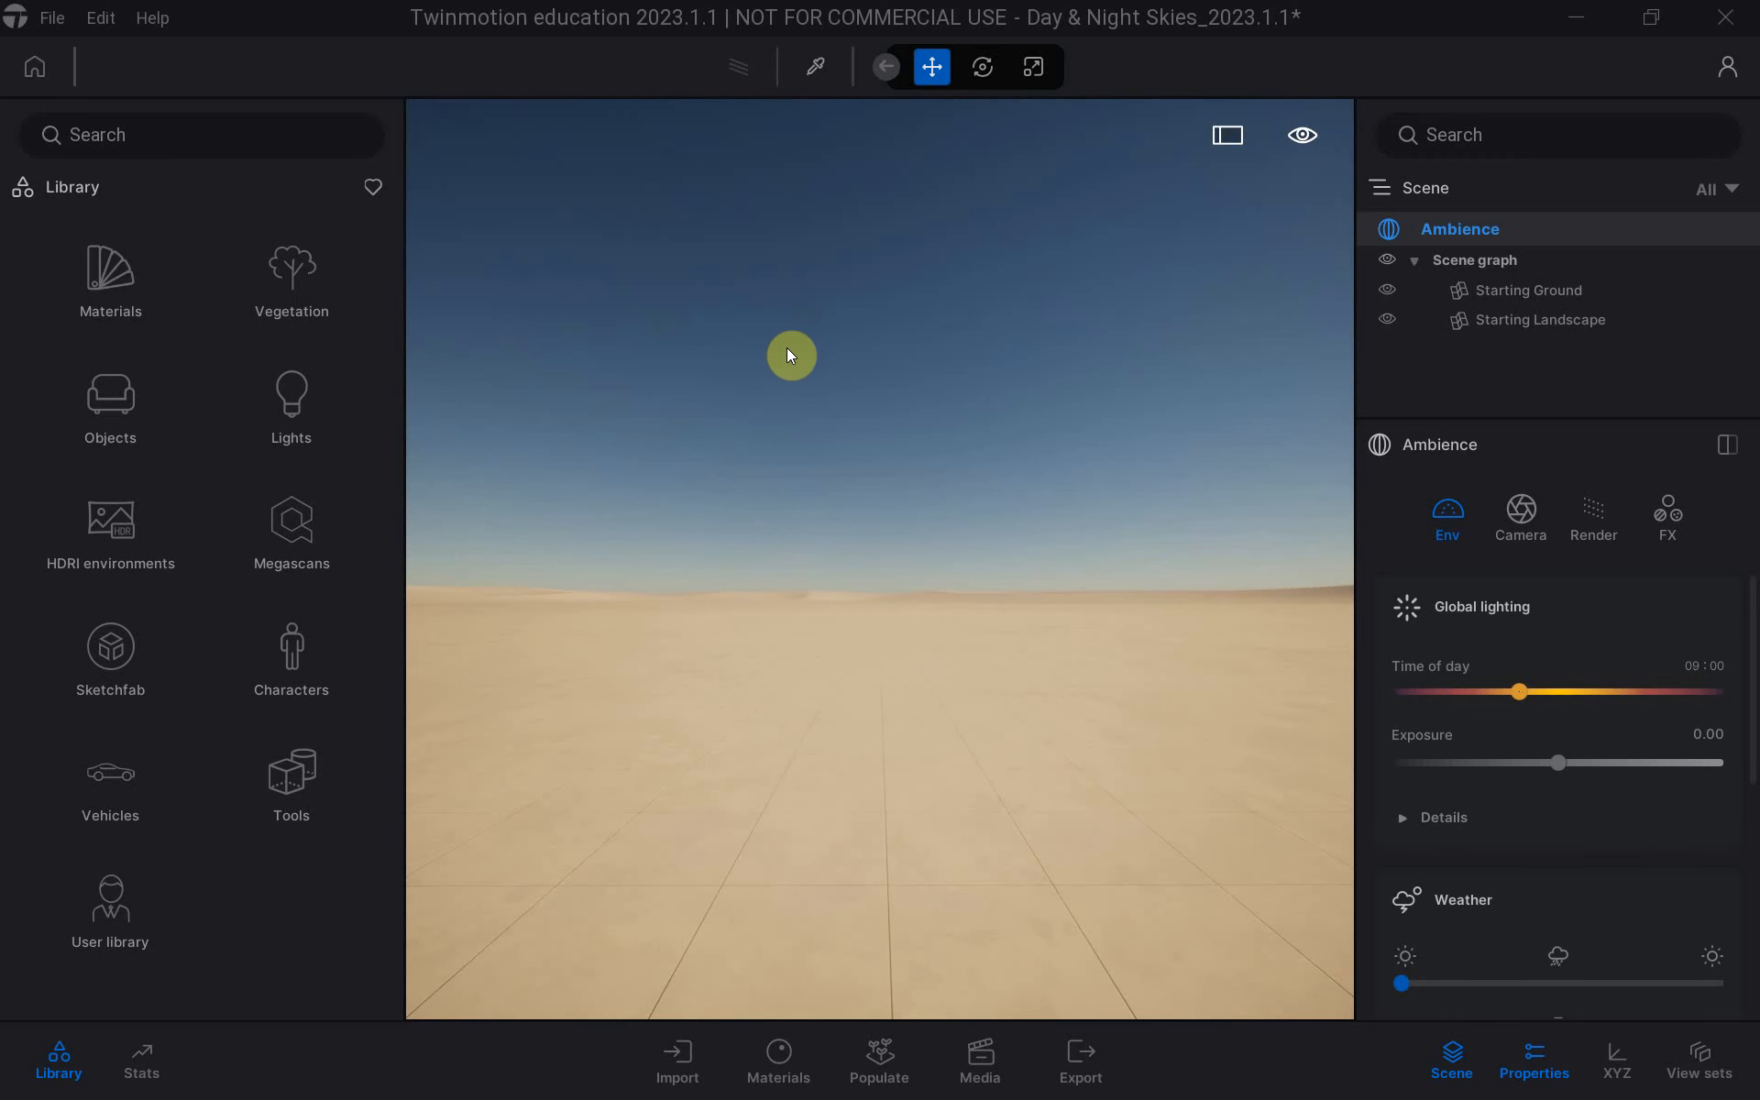
Switch to Rhino and start a new model from the Large Objects - Inches, Feet & Inches template, discarding changes to the untitled file.
key(alt+Tab)
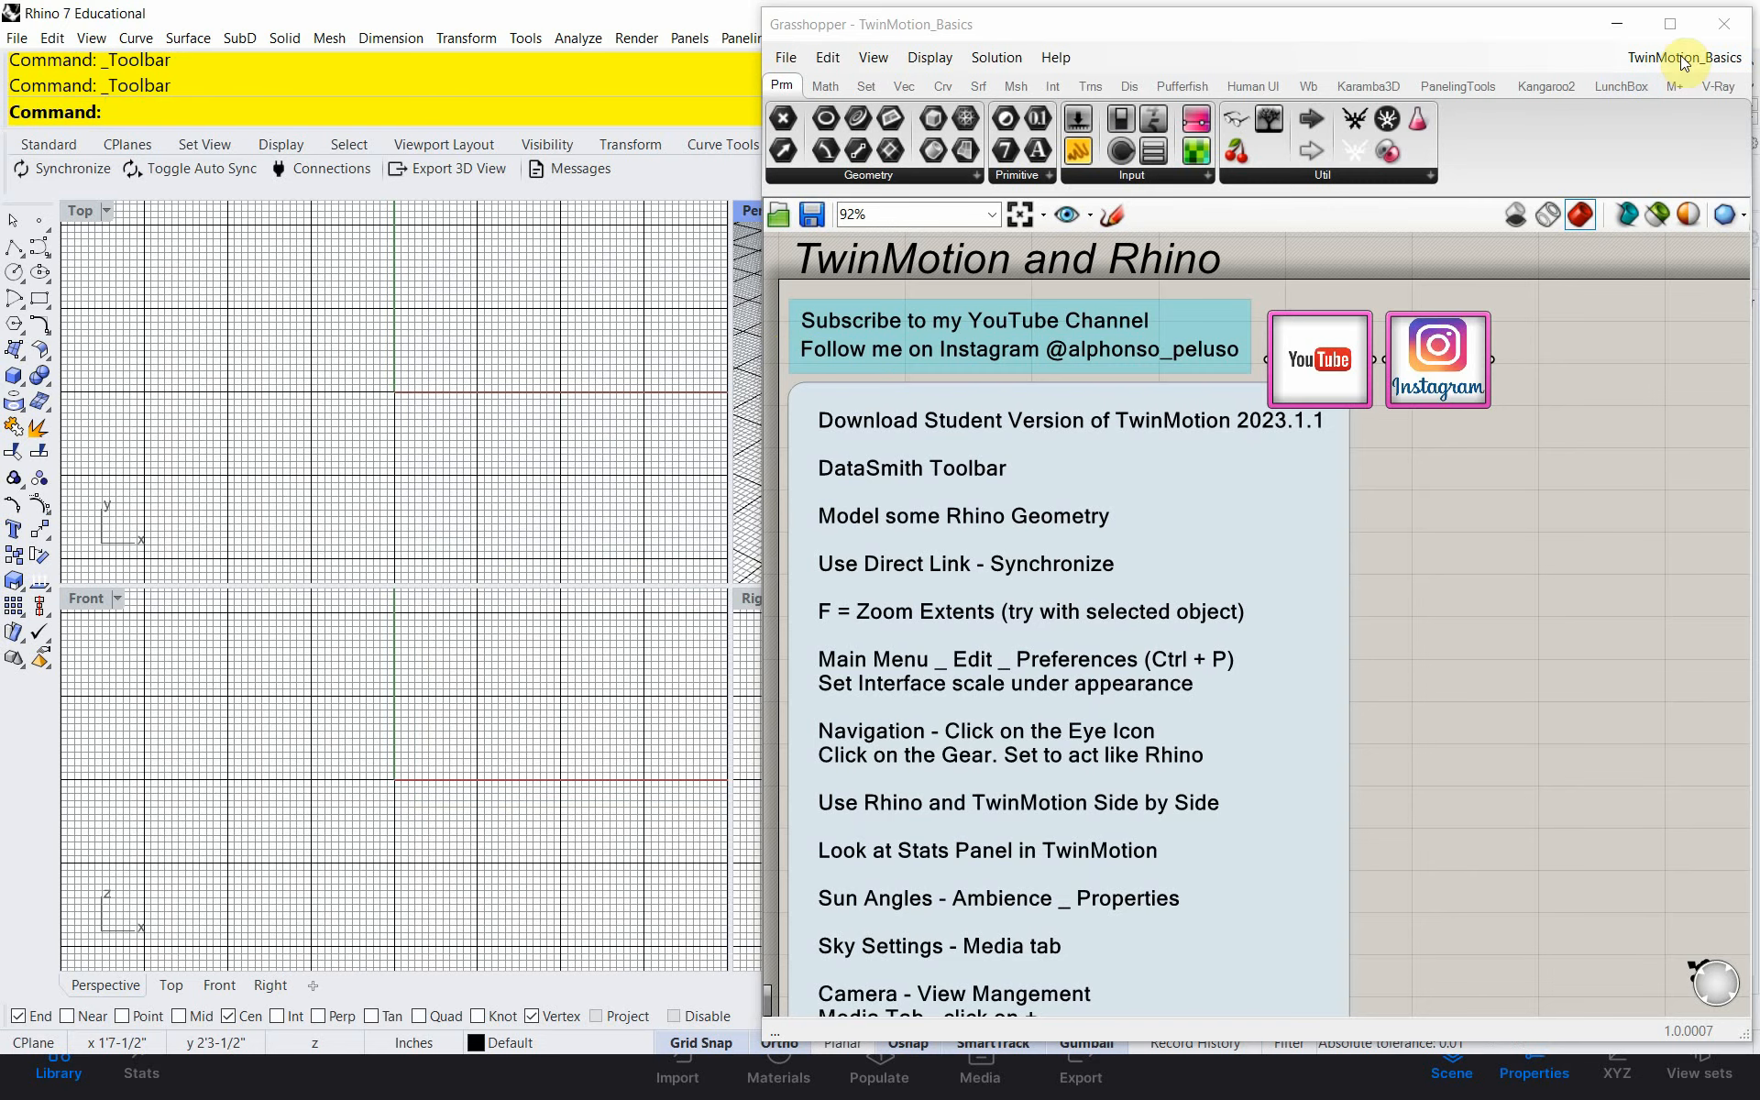
click(1616, 24)
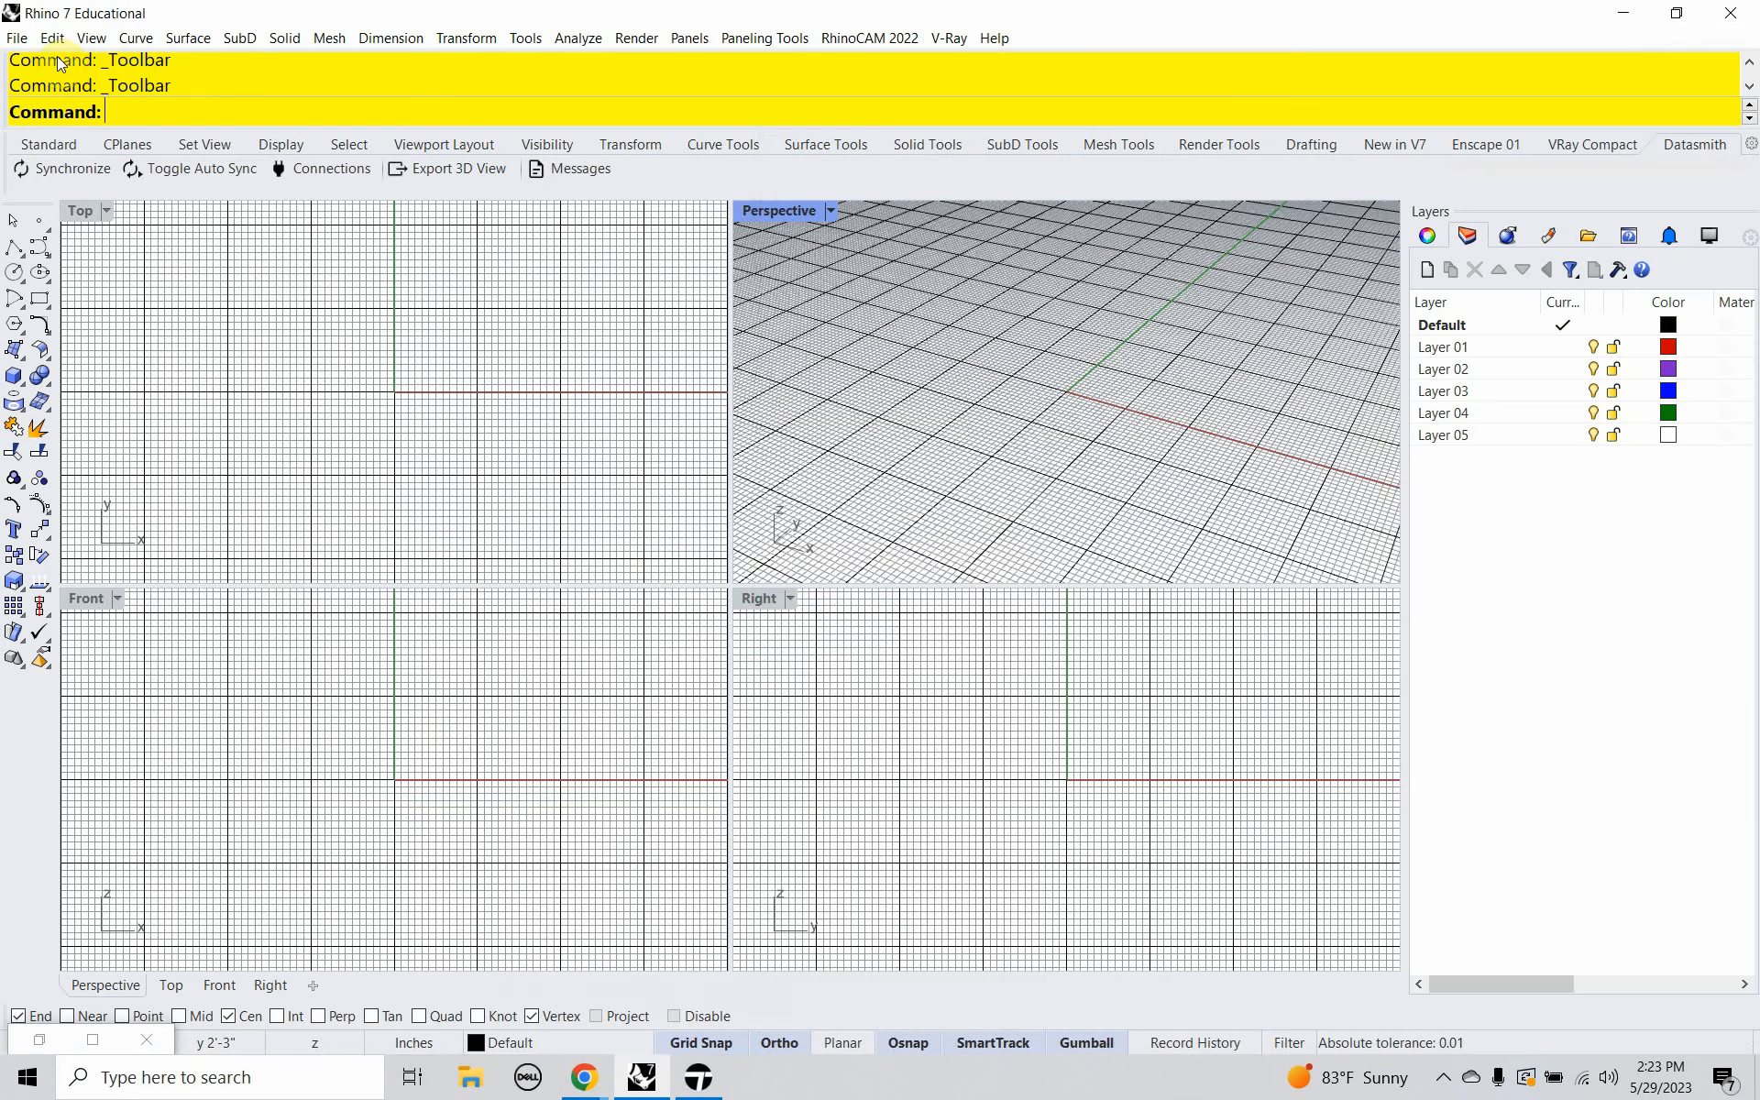
click(16, 37)
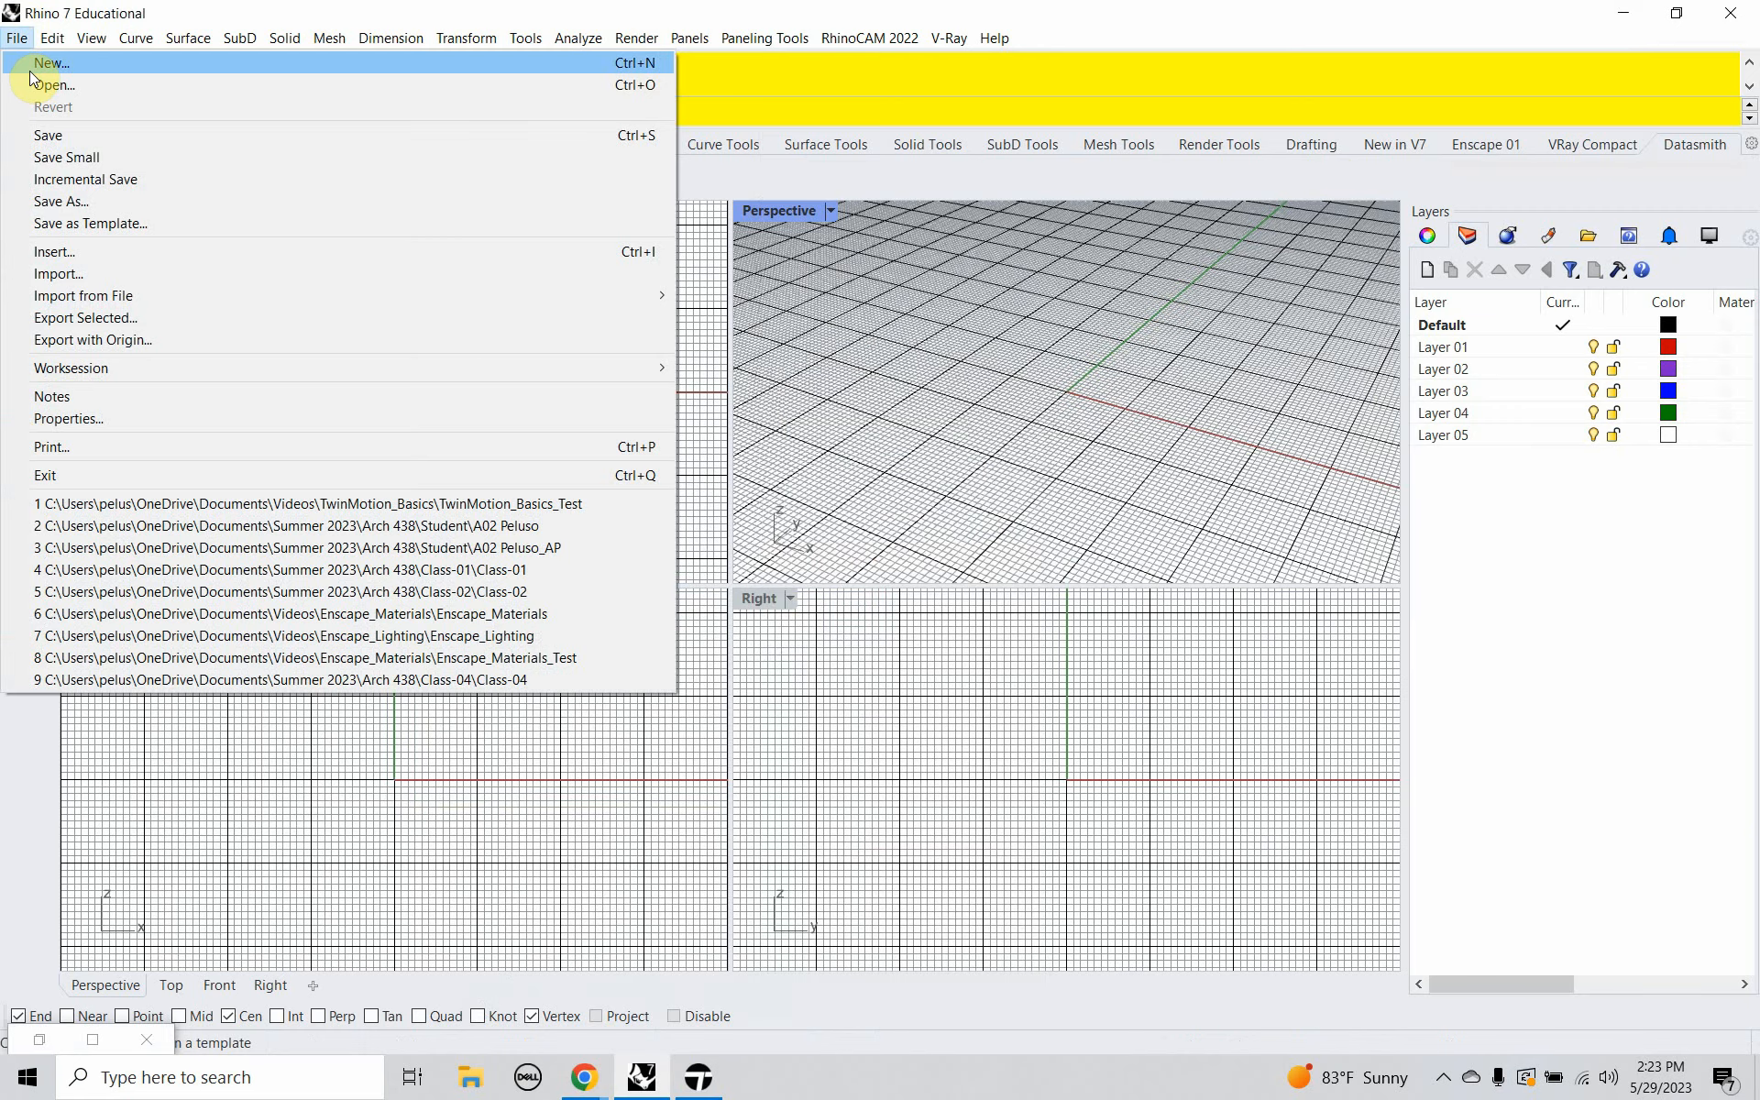
click(31, 70)
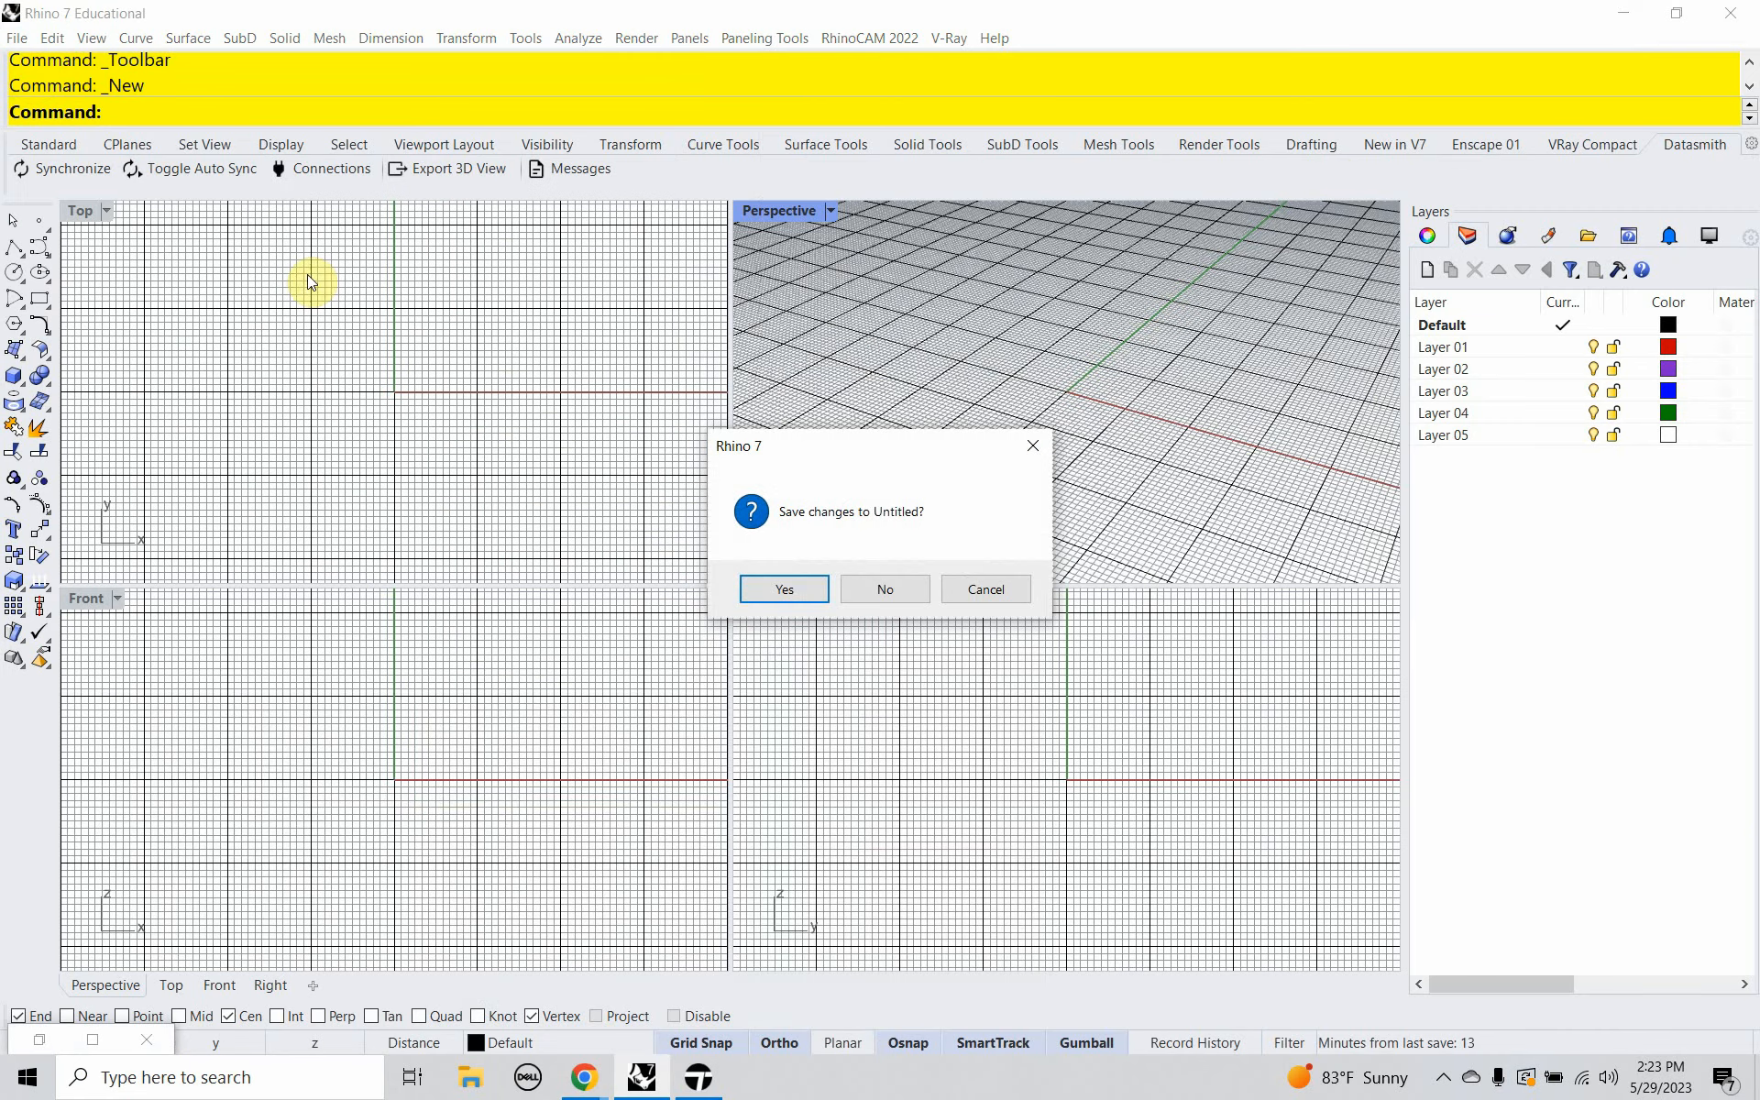
click(891, 590)
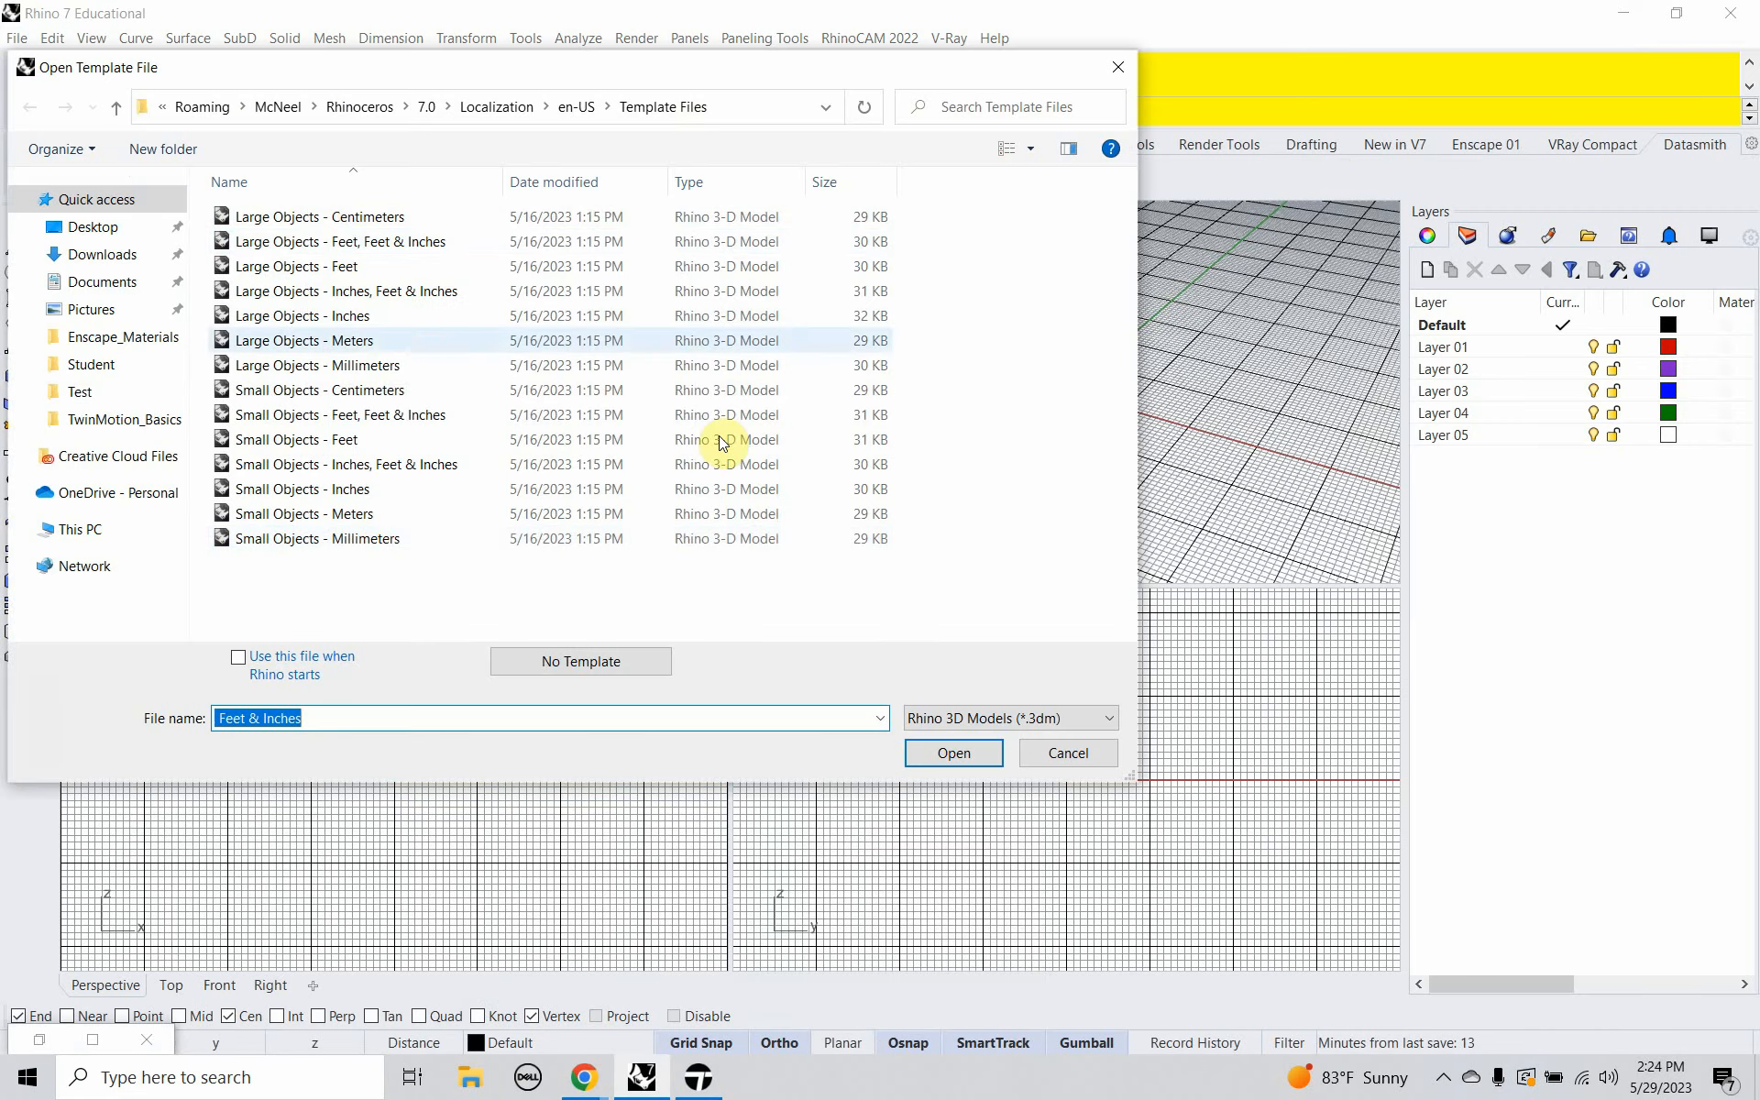
click(305, 295)
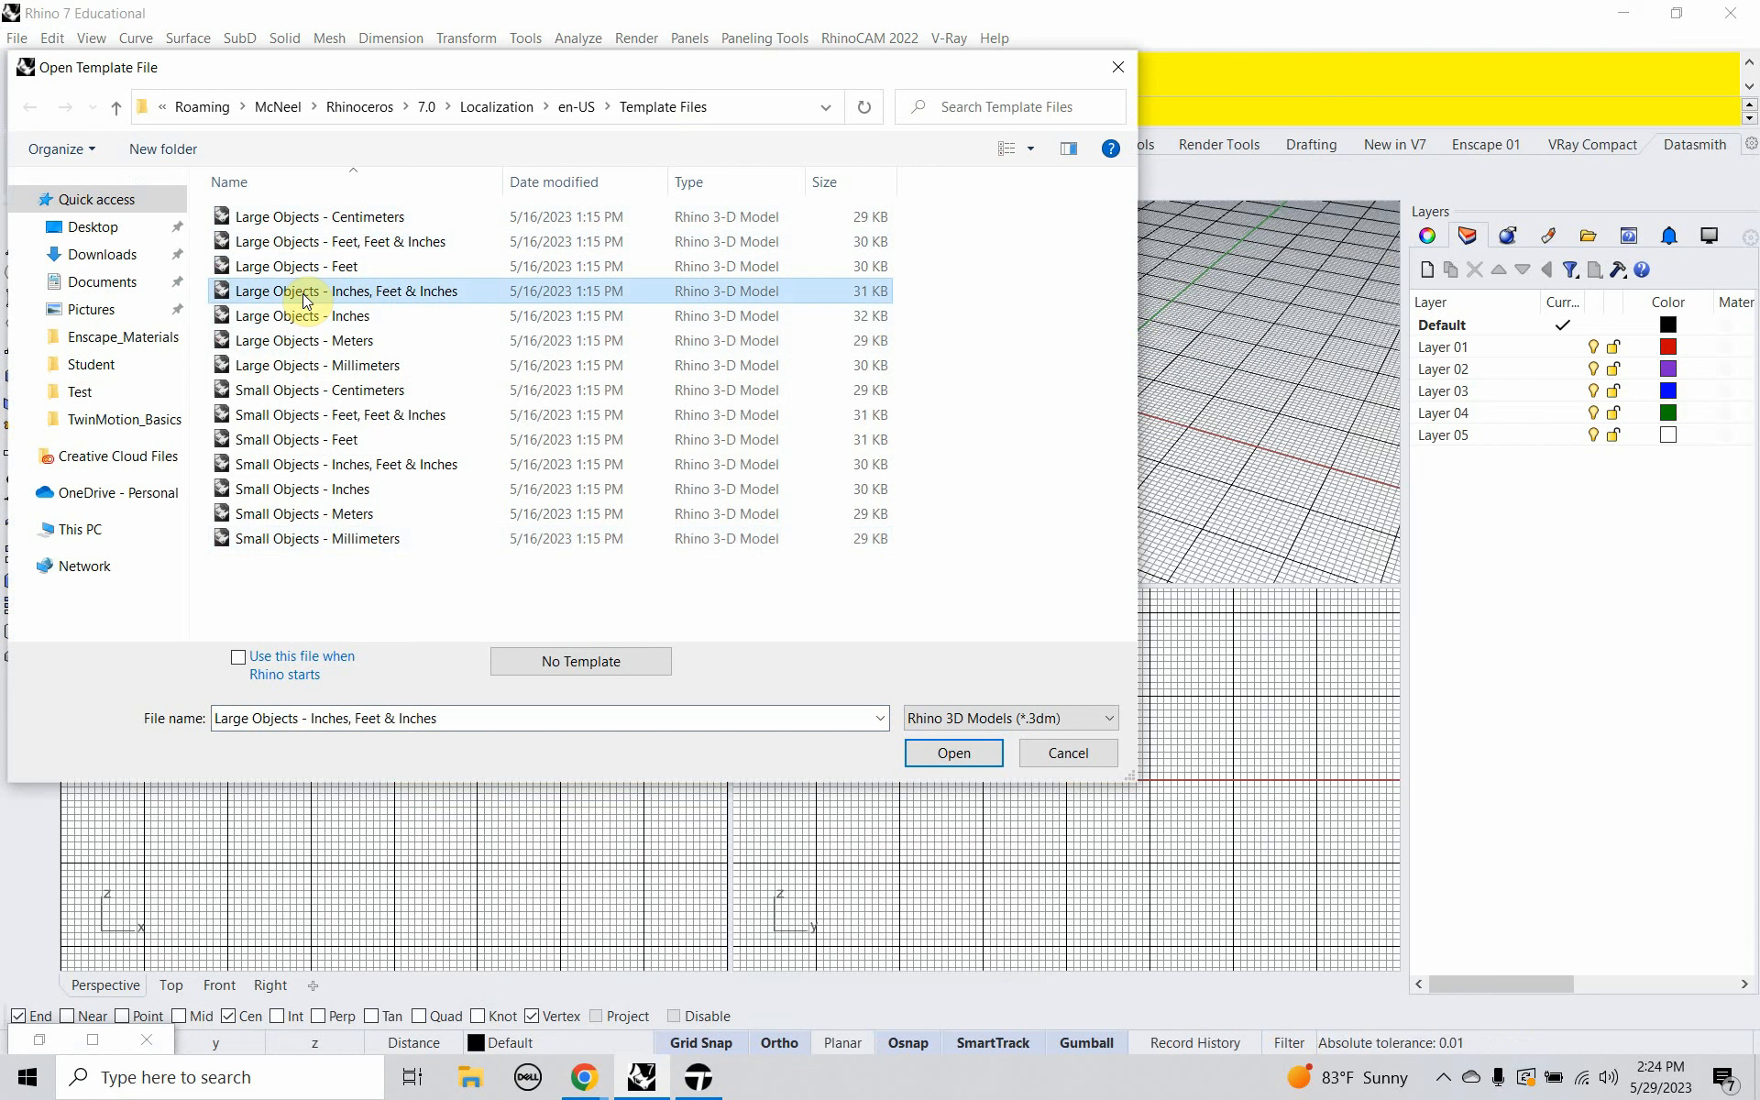
click(971, 754)
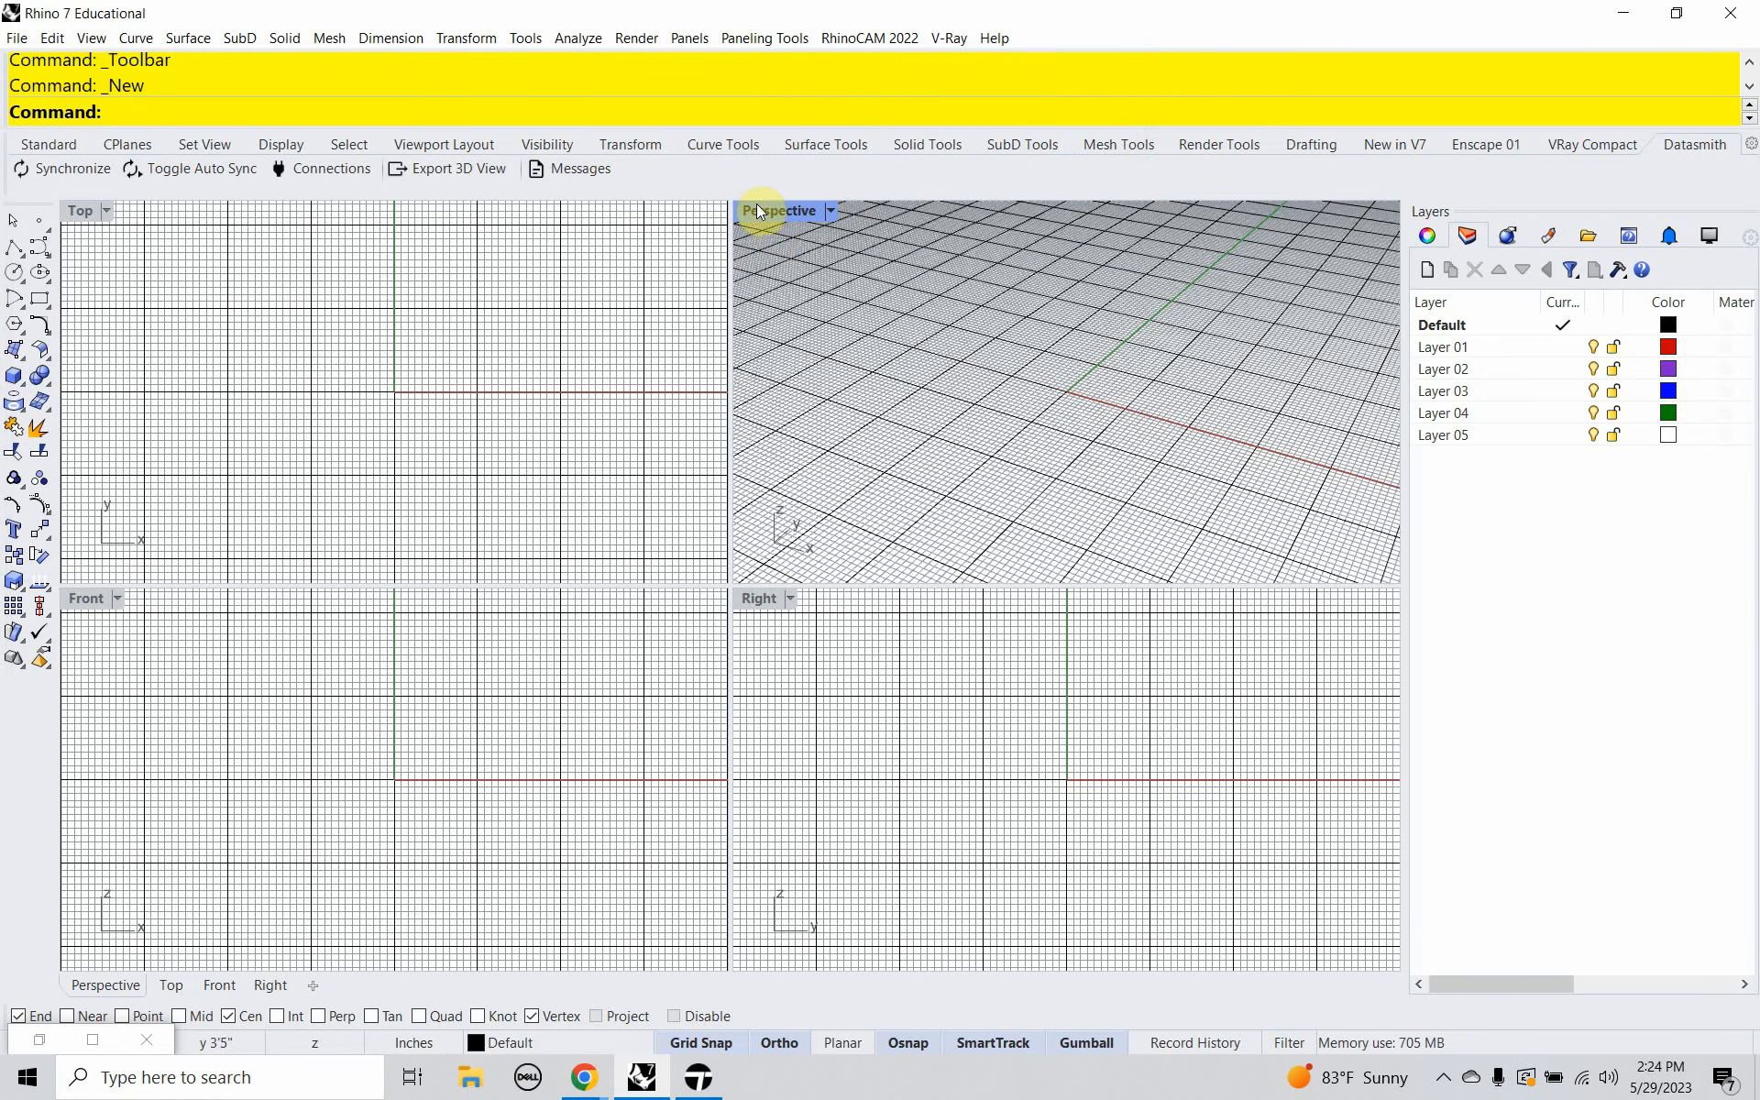
Maximize the Perspective viewport and set the document grid to 100 grid lines with a minor line spacing of 12 inches.
double_click(772, 216)
right_drag(605, 583, 460, 676)
text(DocumentProperties)
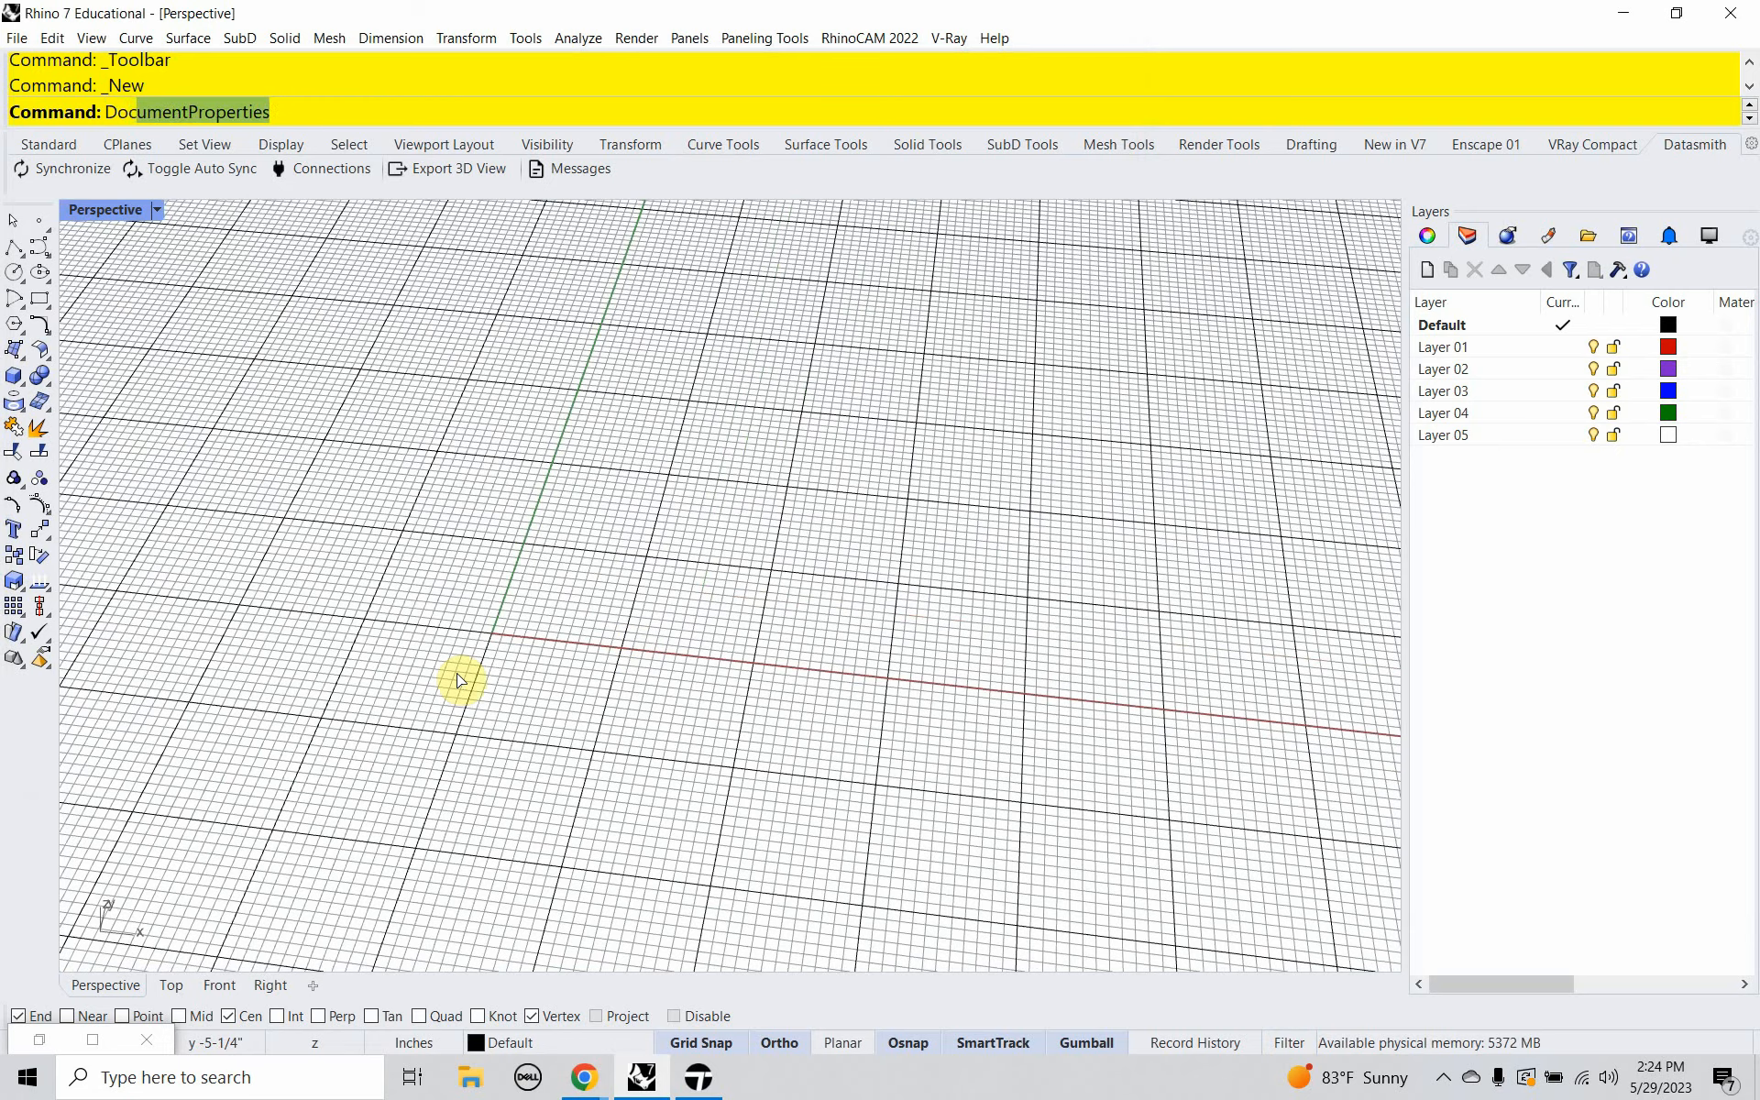
key(Return)
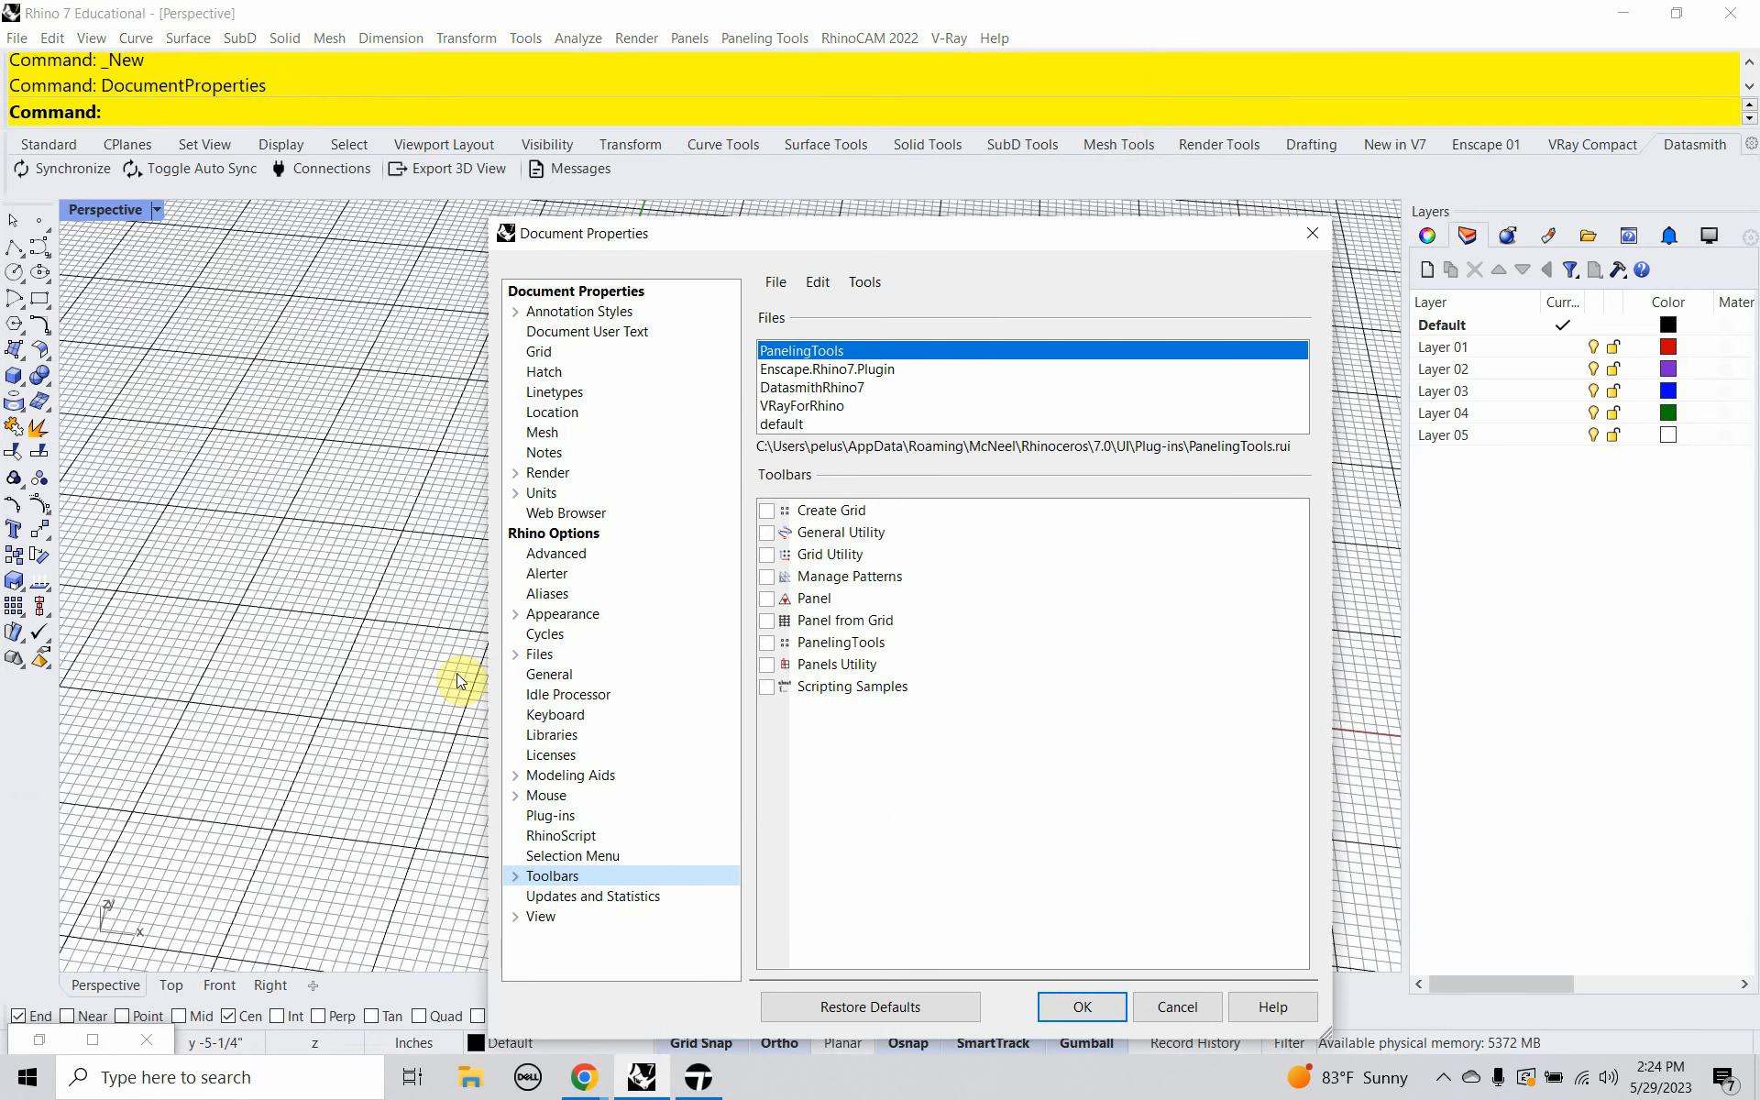
click(539, 355)
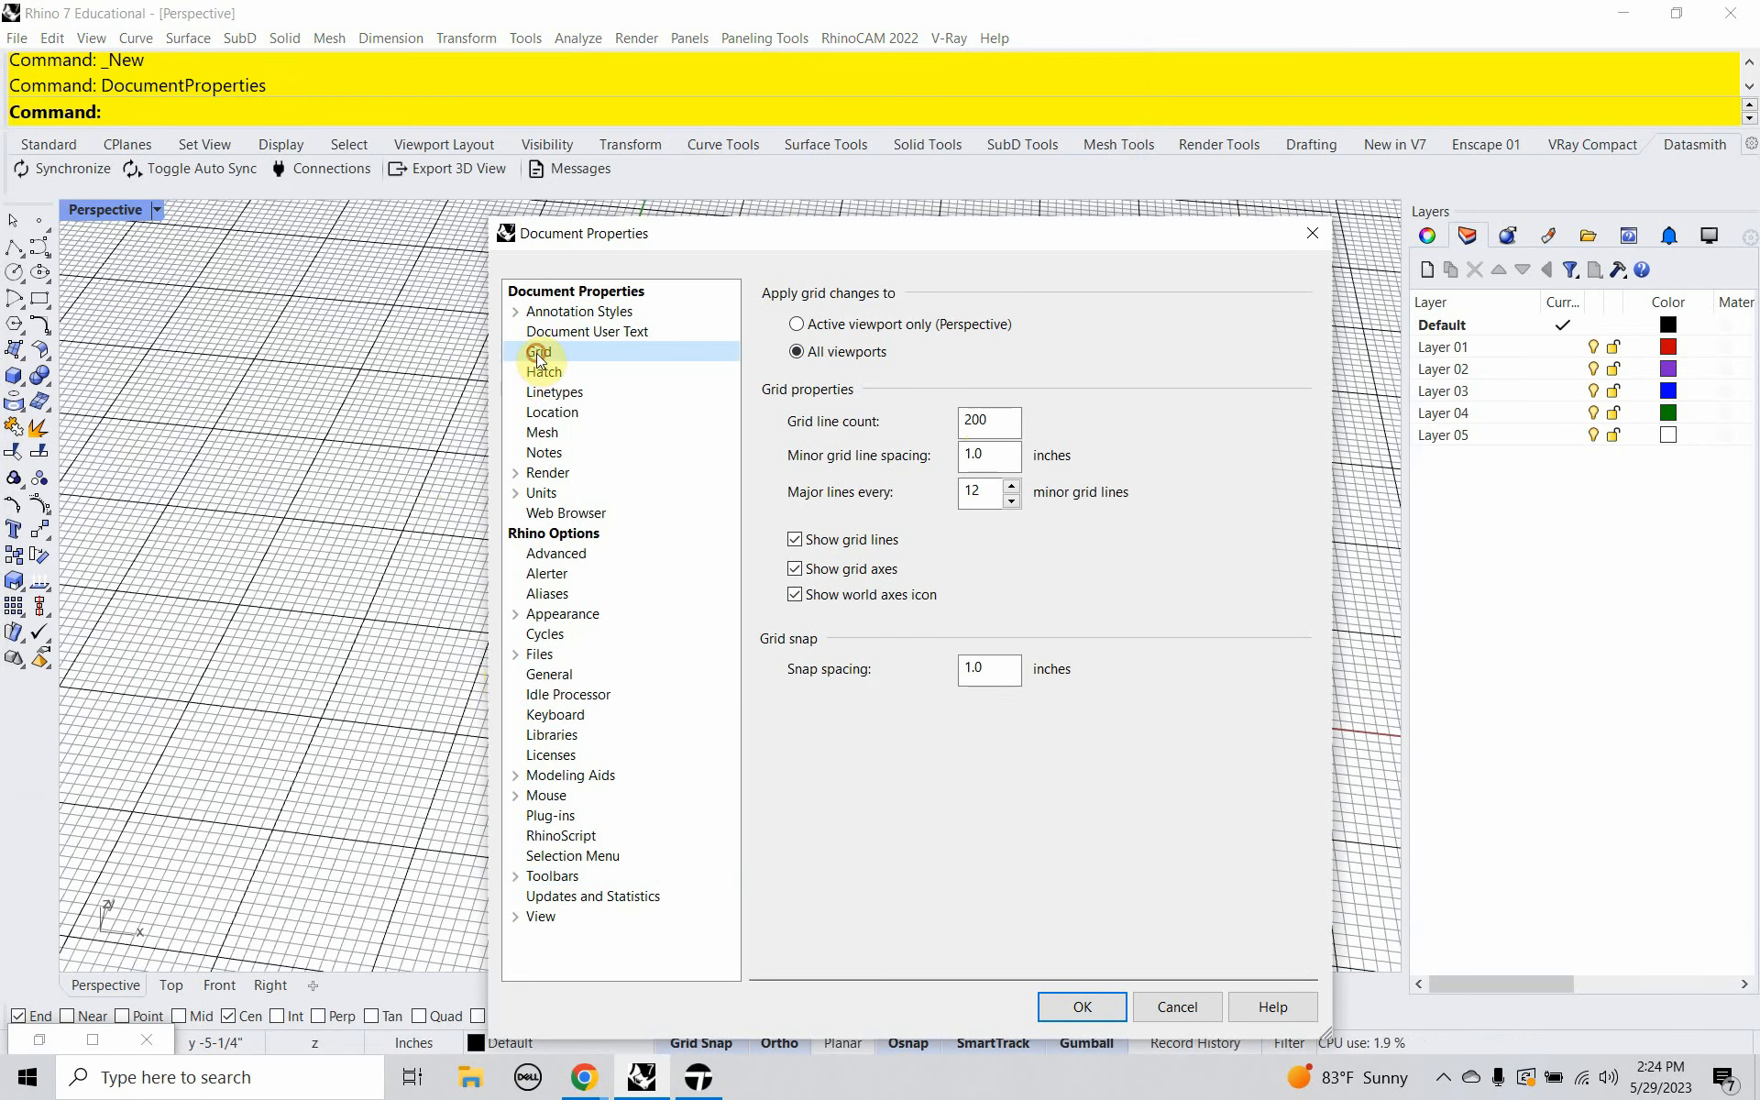
double_click(990, 422)
text(100)
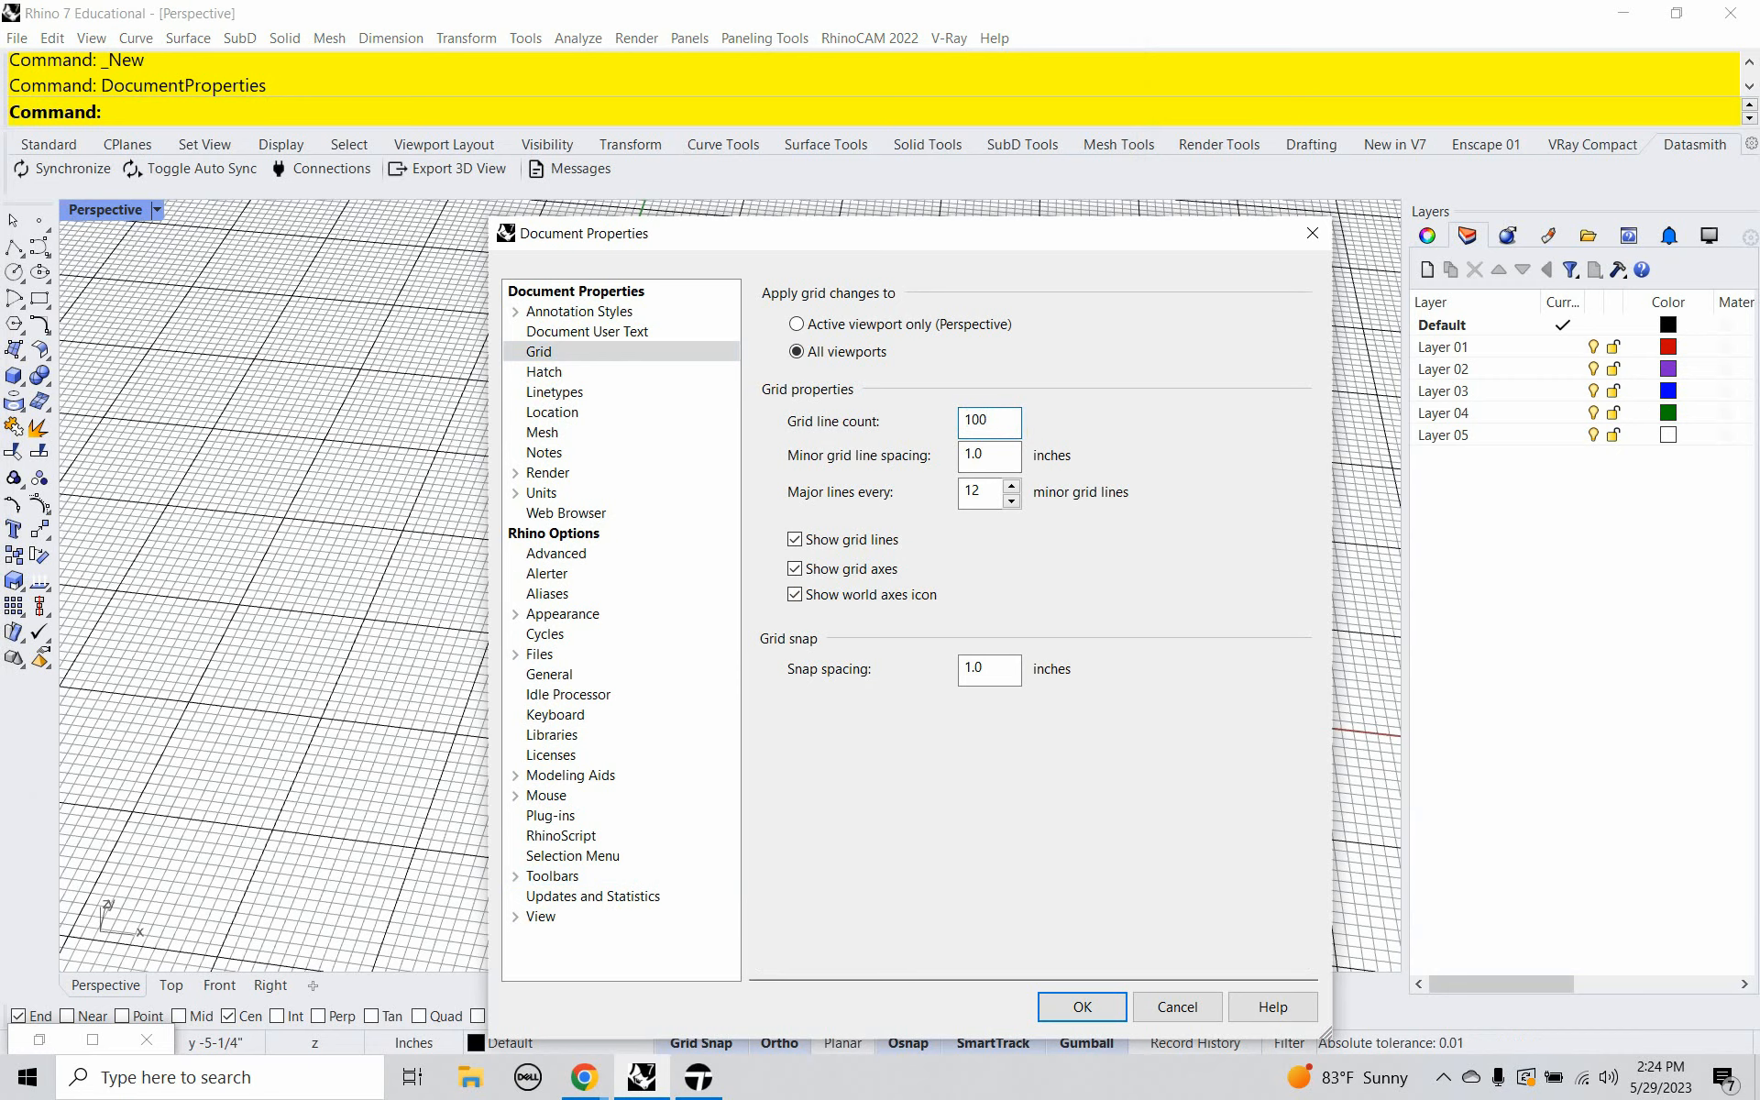
drag(1012, 455, 935, 456)
text(1)
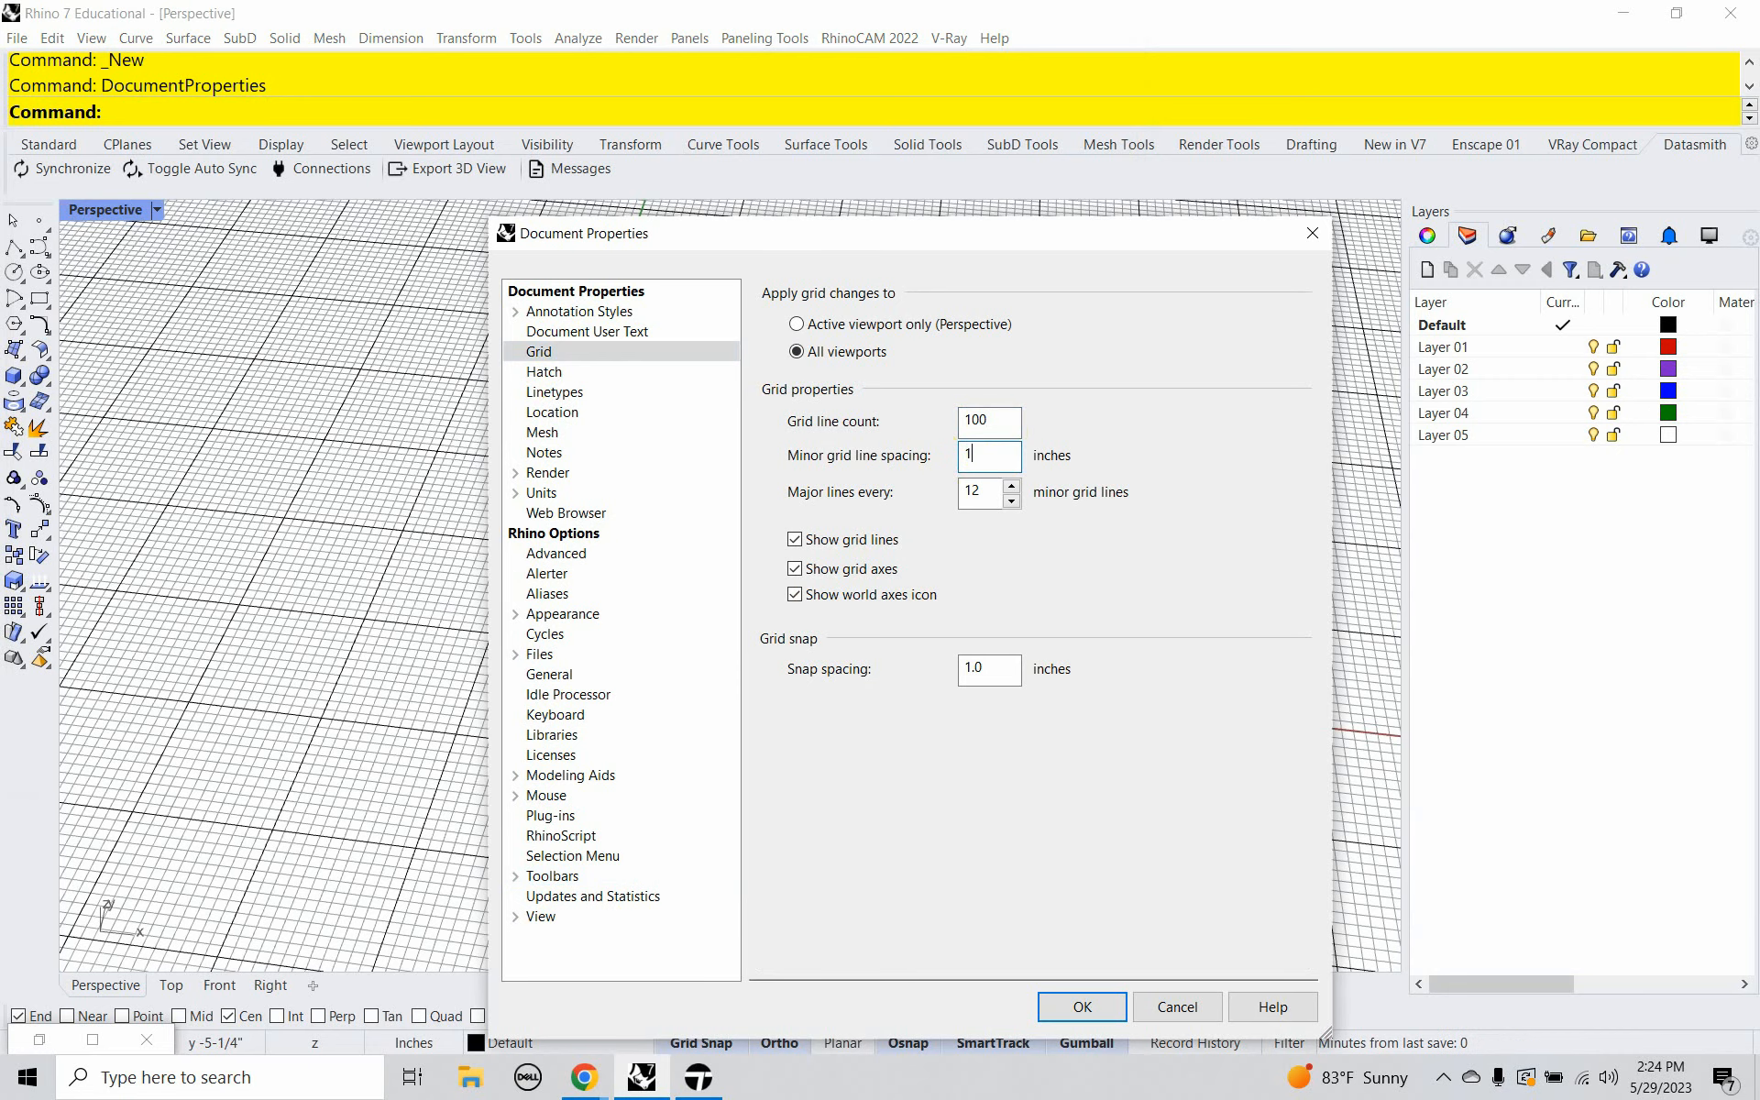
text(2)
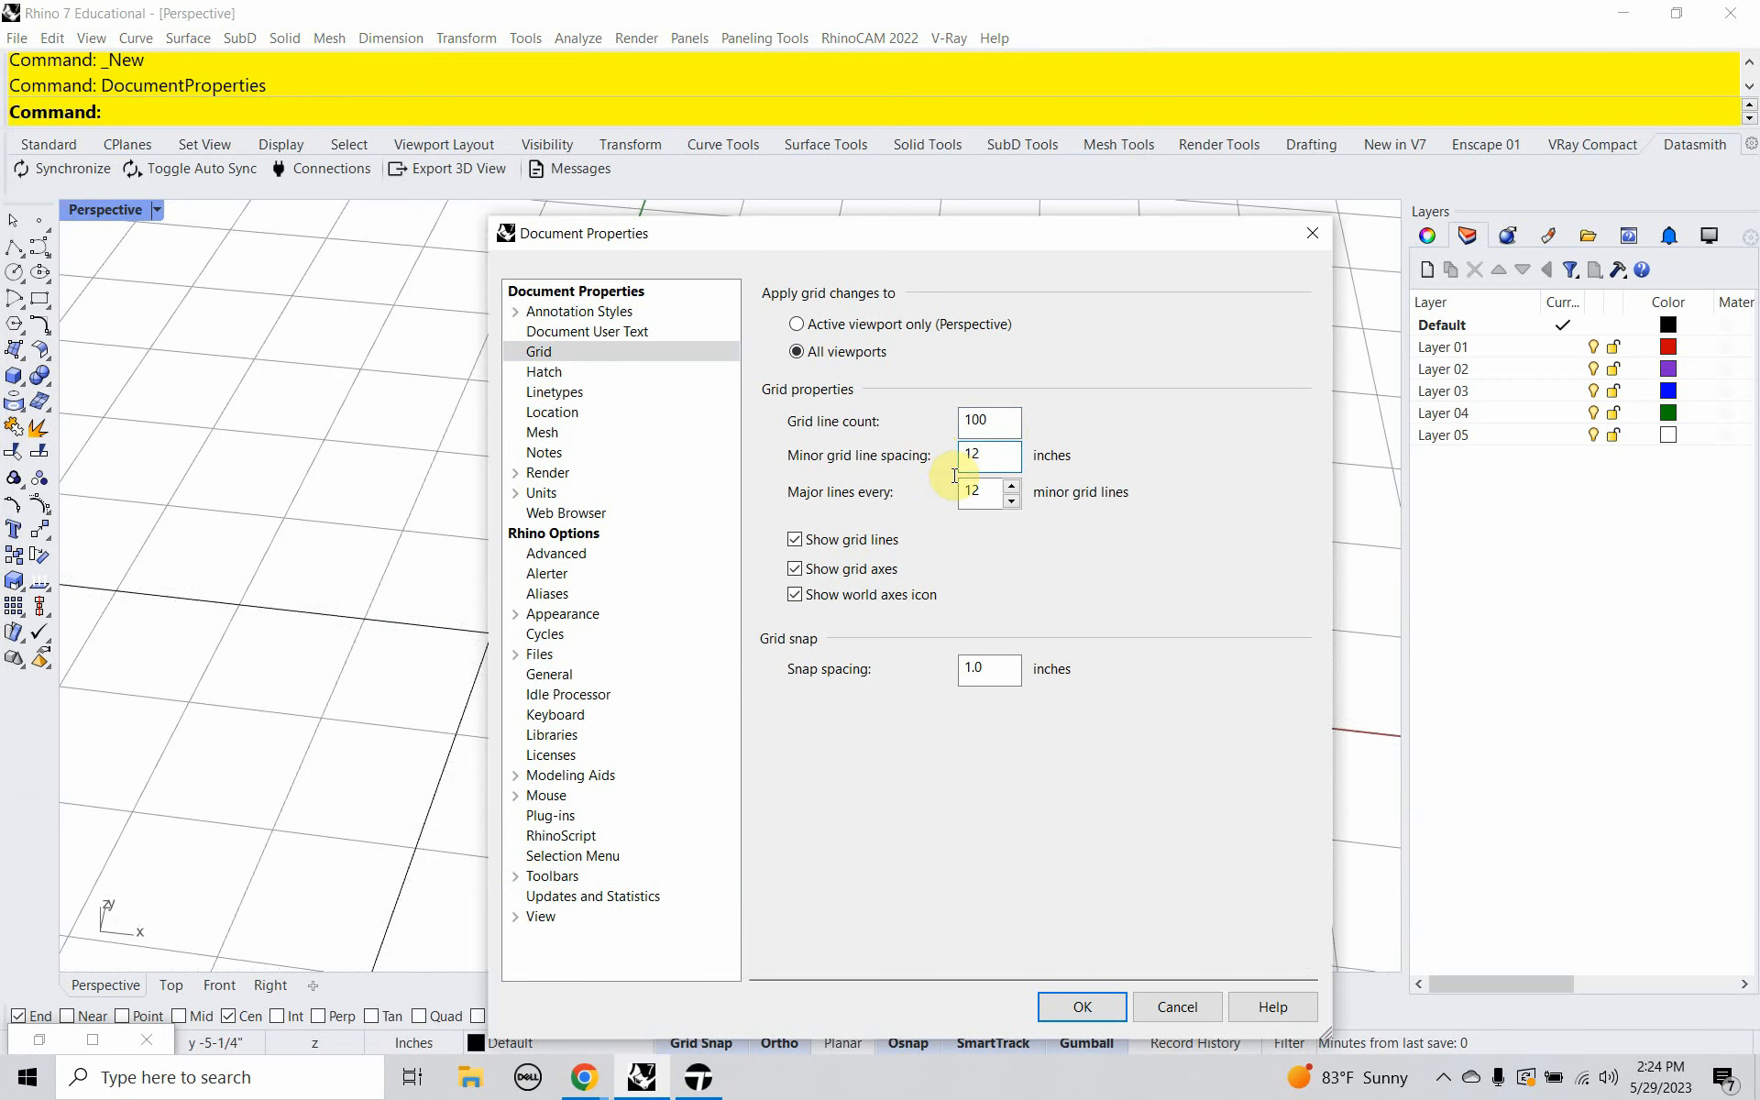
Set major grid lines every 10 minor lines and the snap spacing to 12 inches, and apply the grid settings.
double_click(972, 491)
text(1)
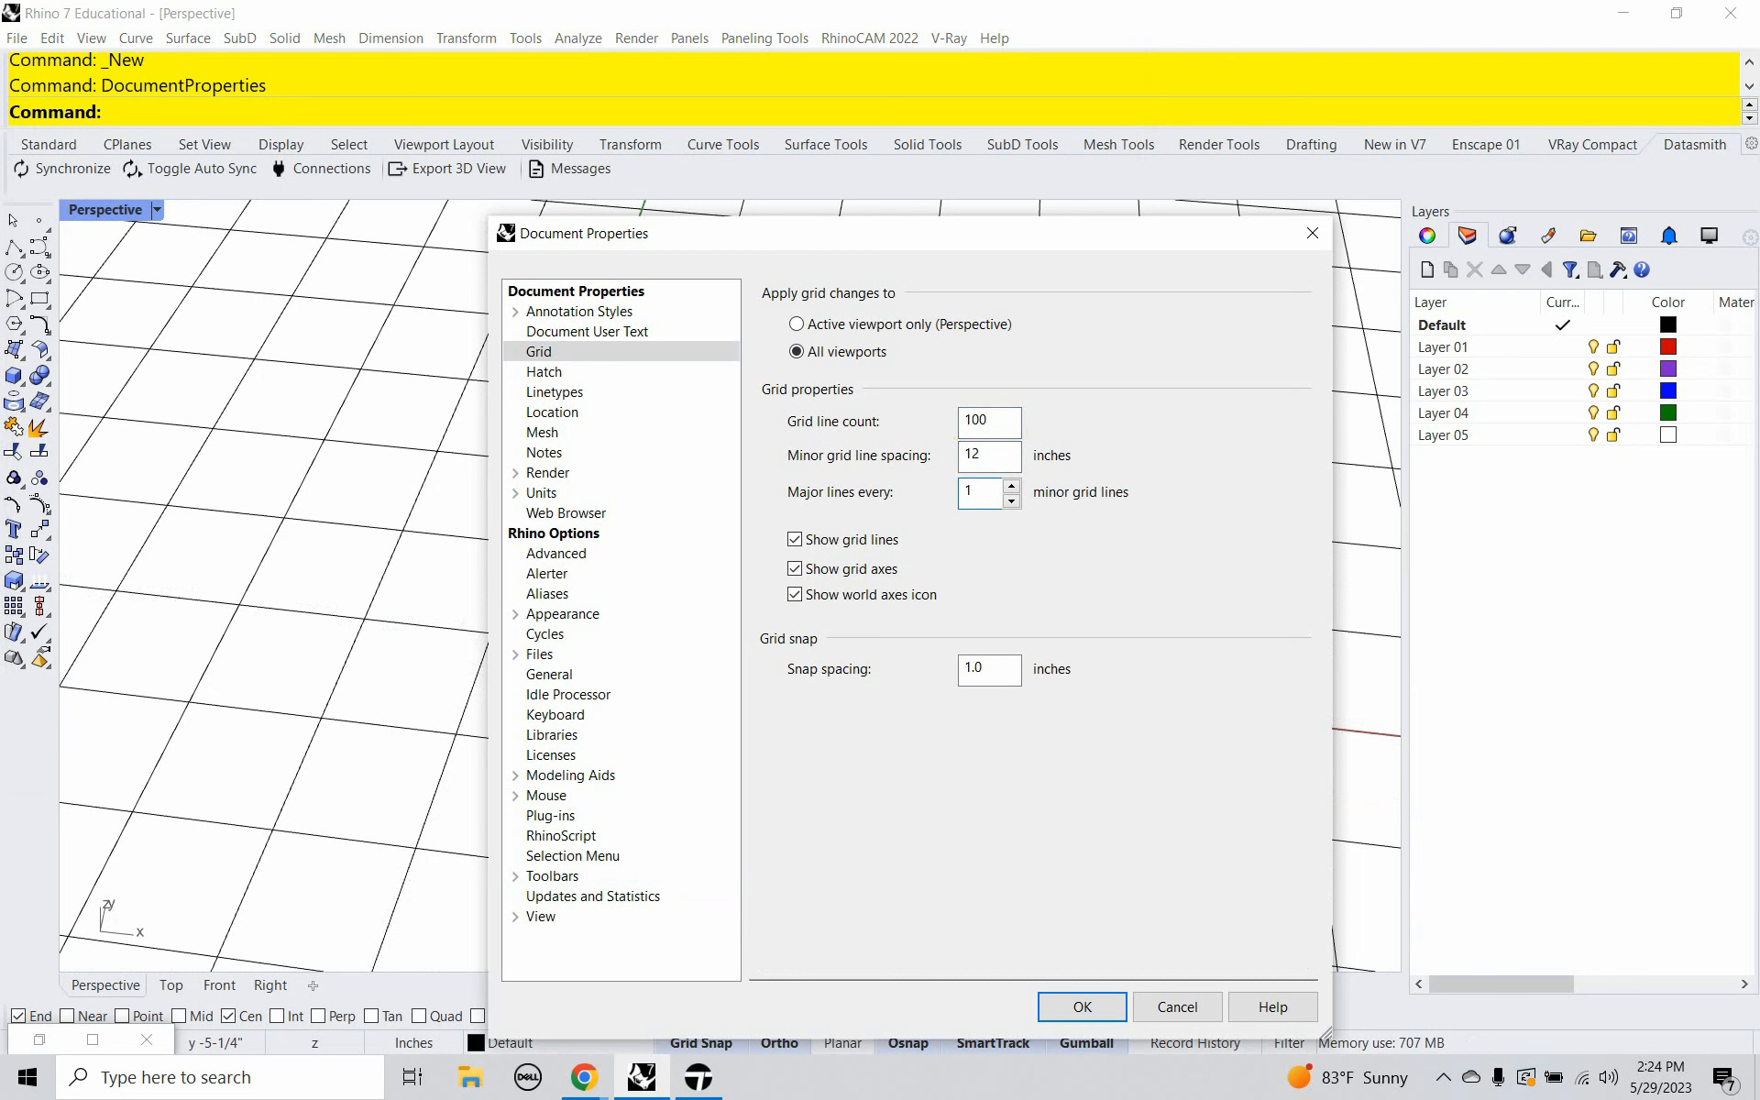
text(0)
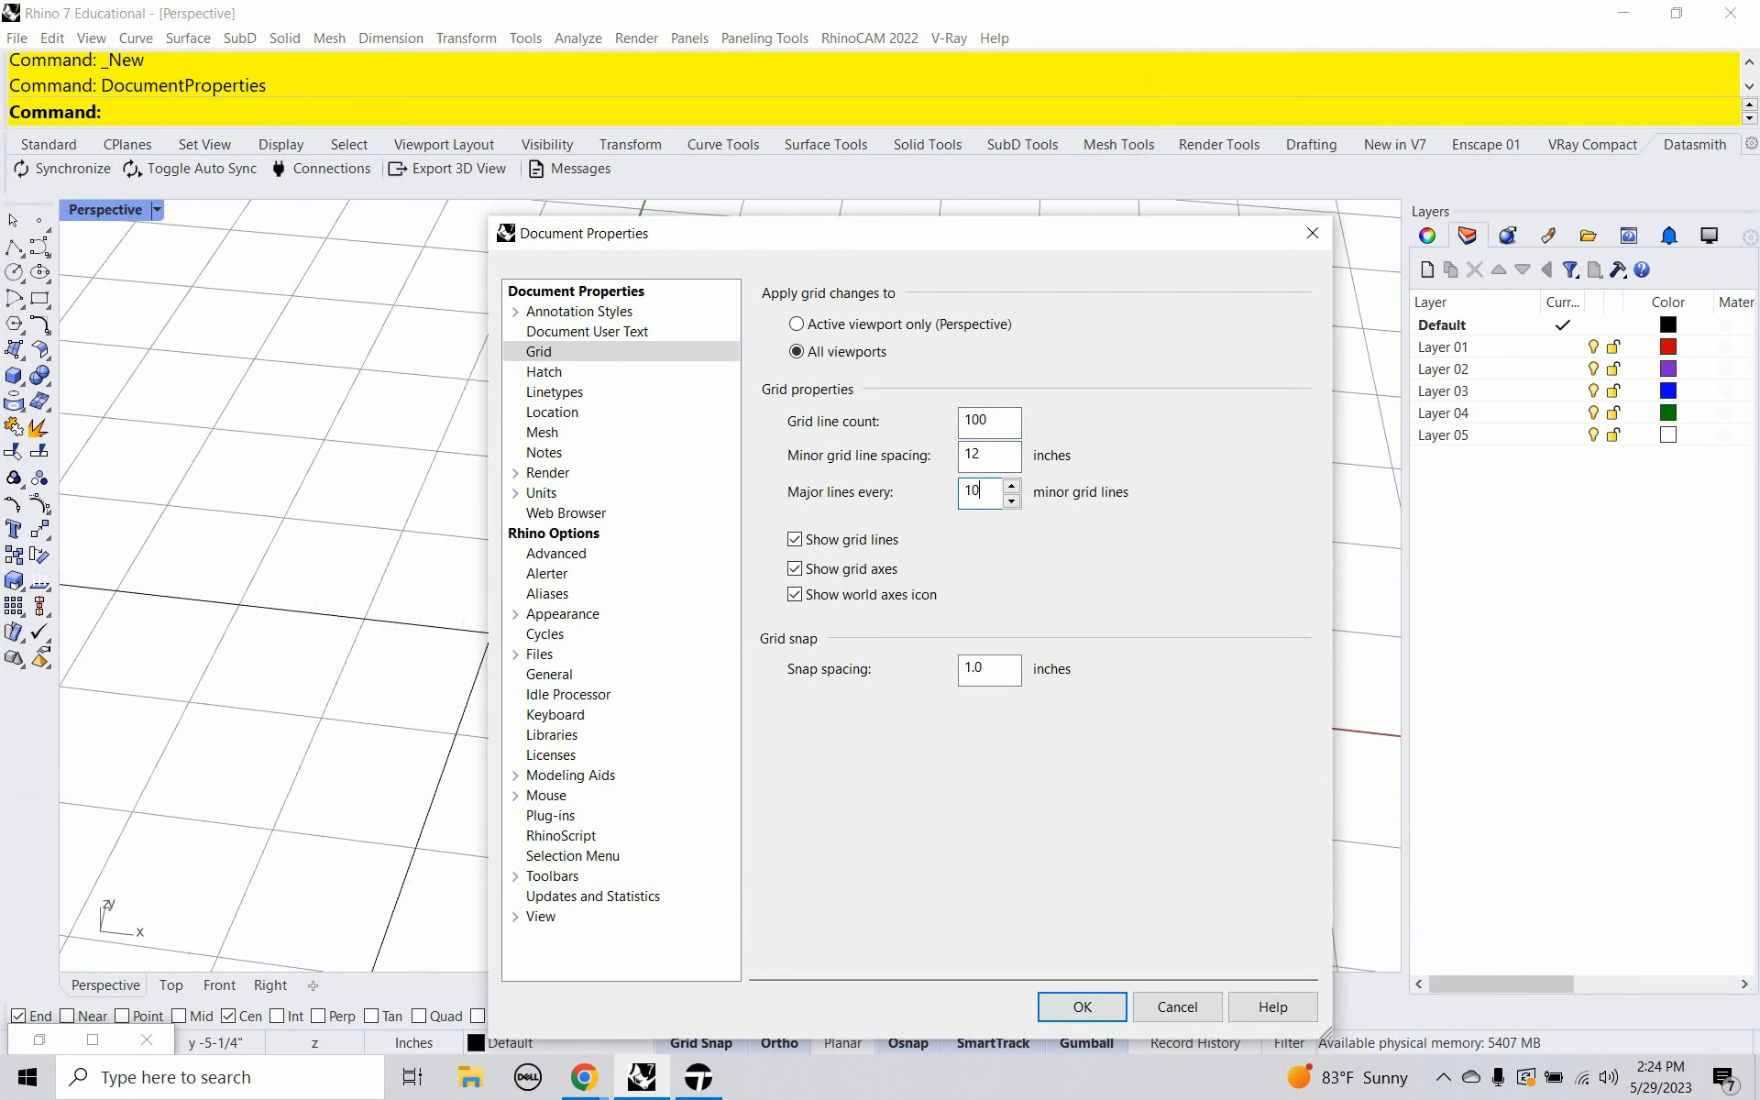
double_click(990, 668)
text(12)
click(953, 675)
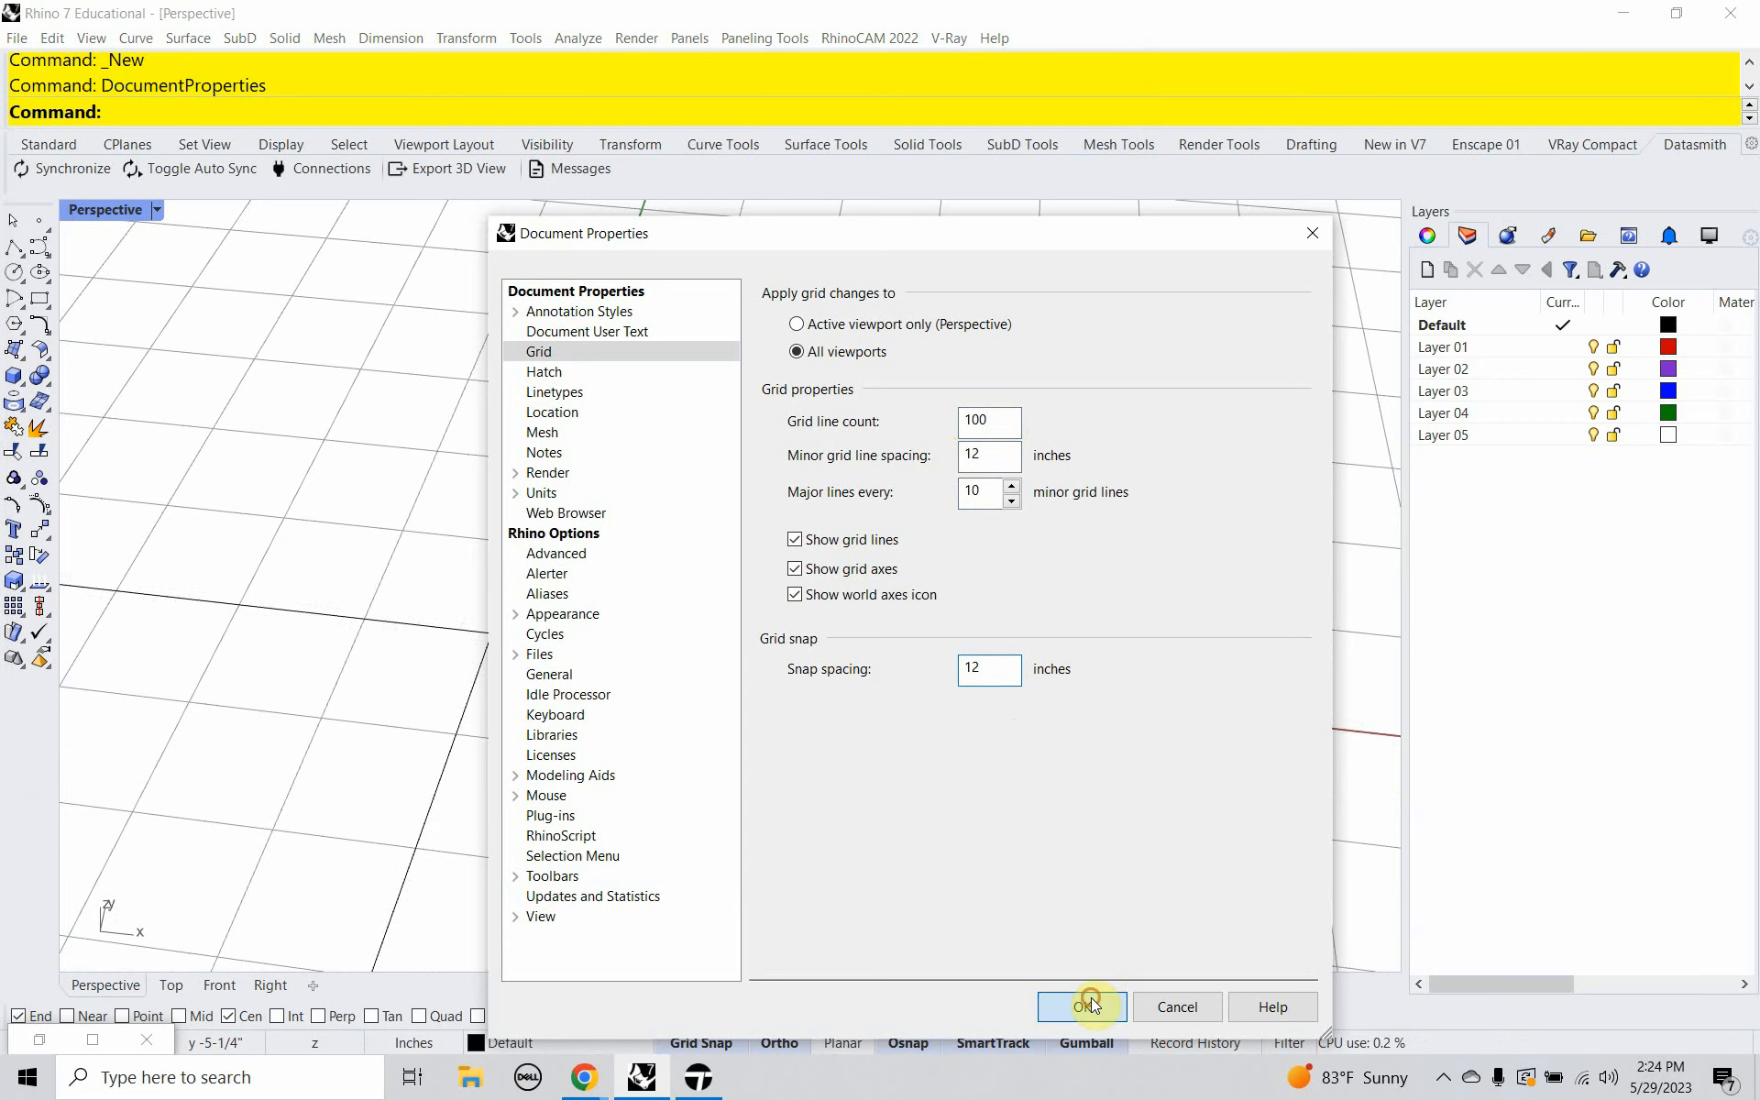
click(1091, 999)
right_drag(748, 773, 526, 739)
scroll(730, 774, down, 9)
scroll(521, 739, down, 8)
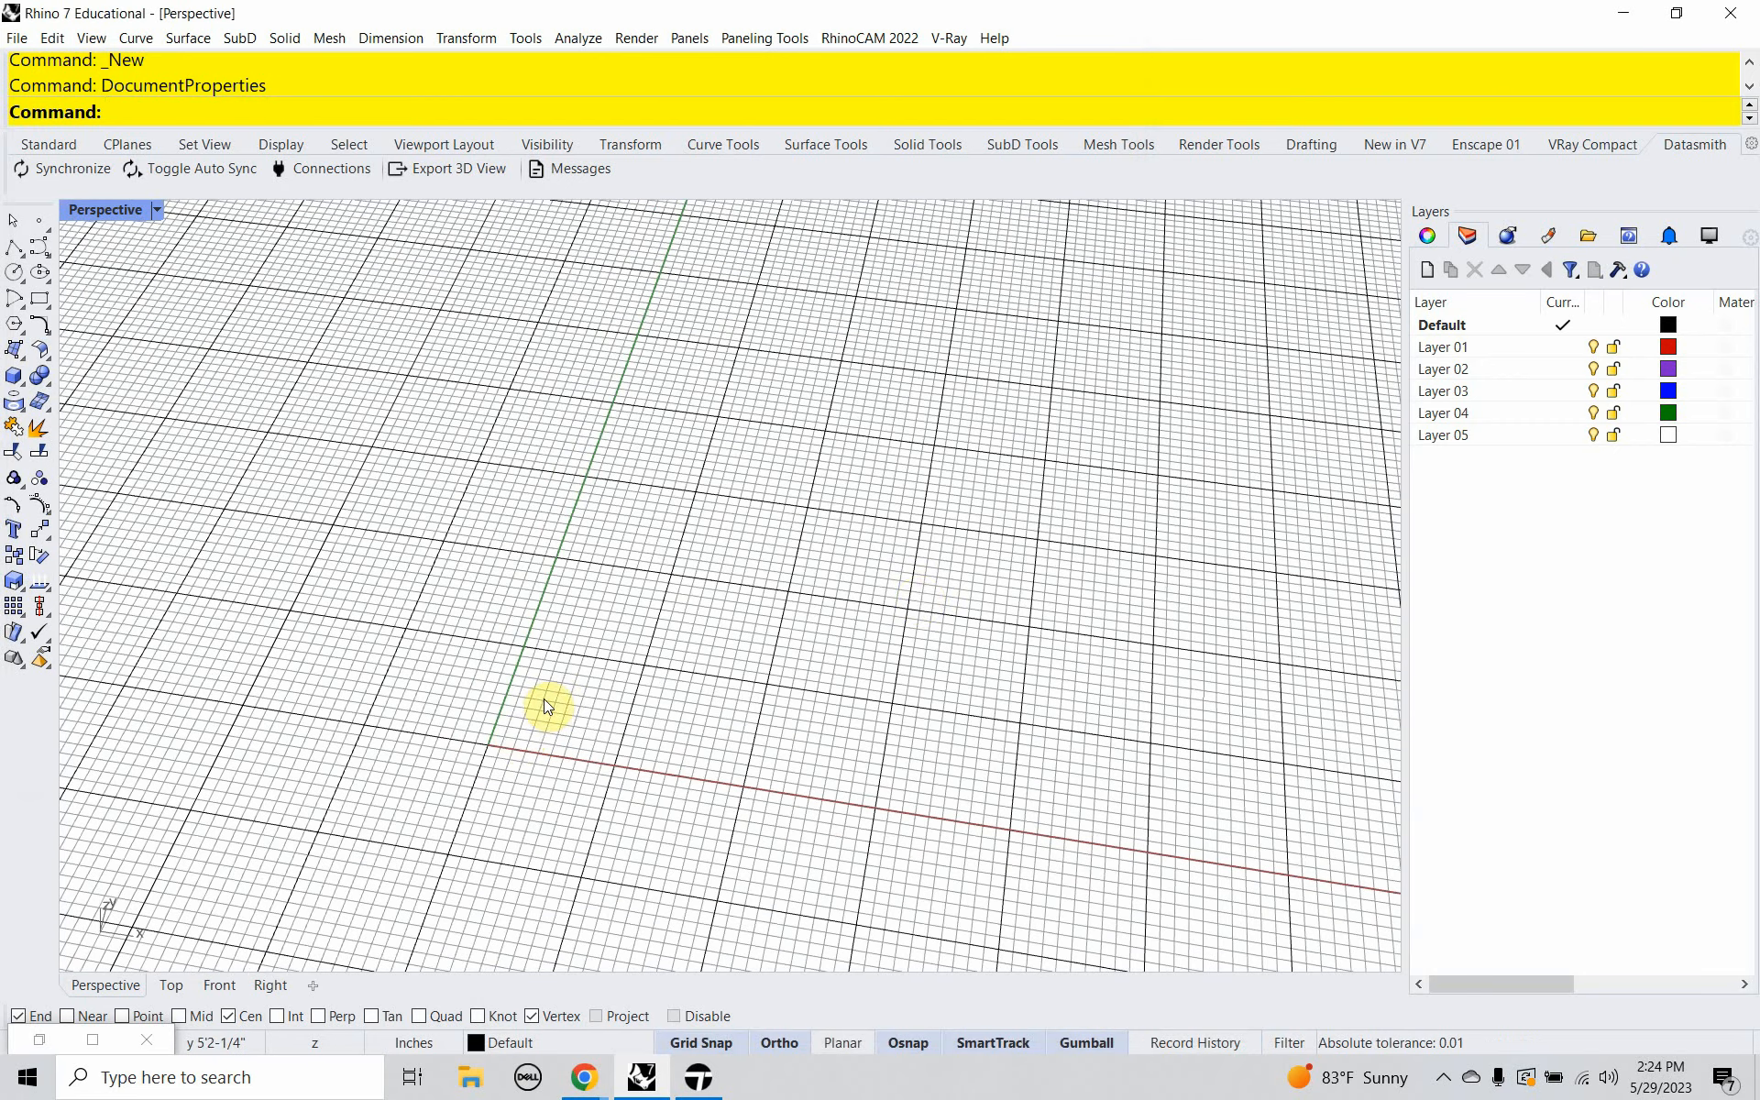
Make Layer 01 the current layer and rename it Floor.
double_click(1445, 348)
click(1465, 348)
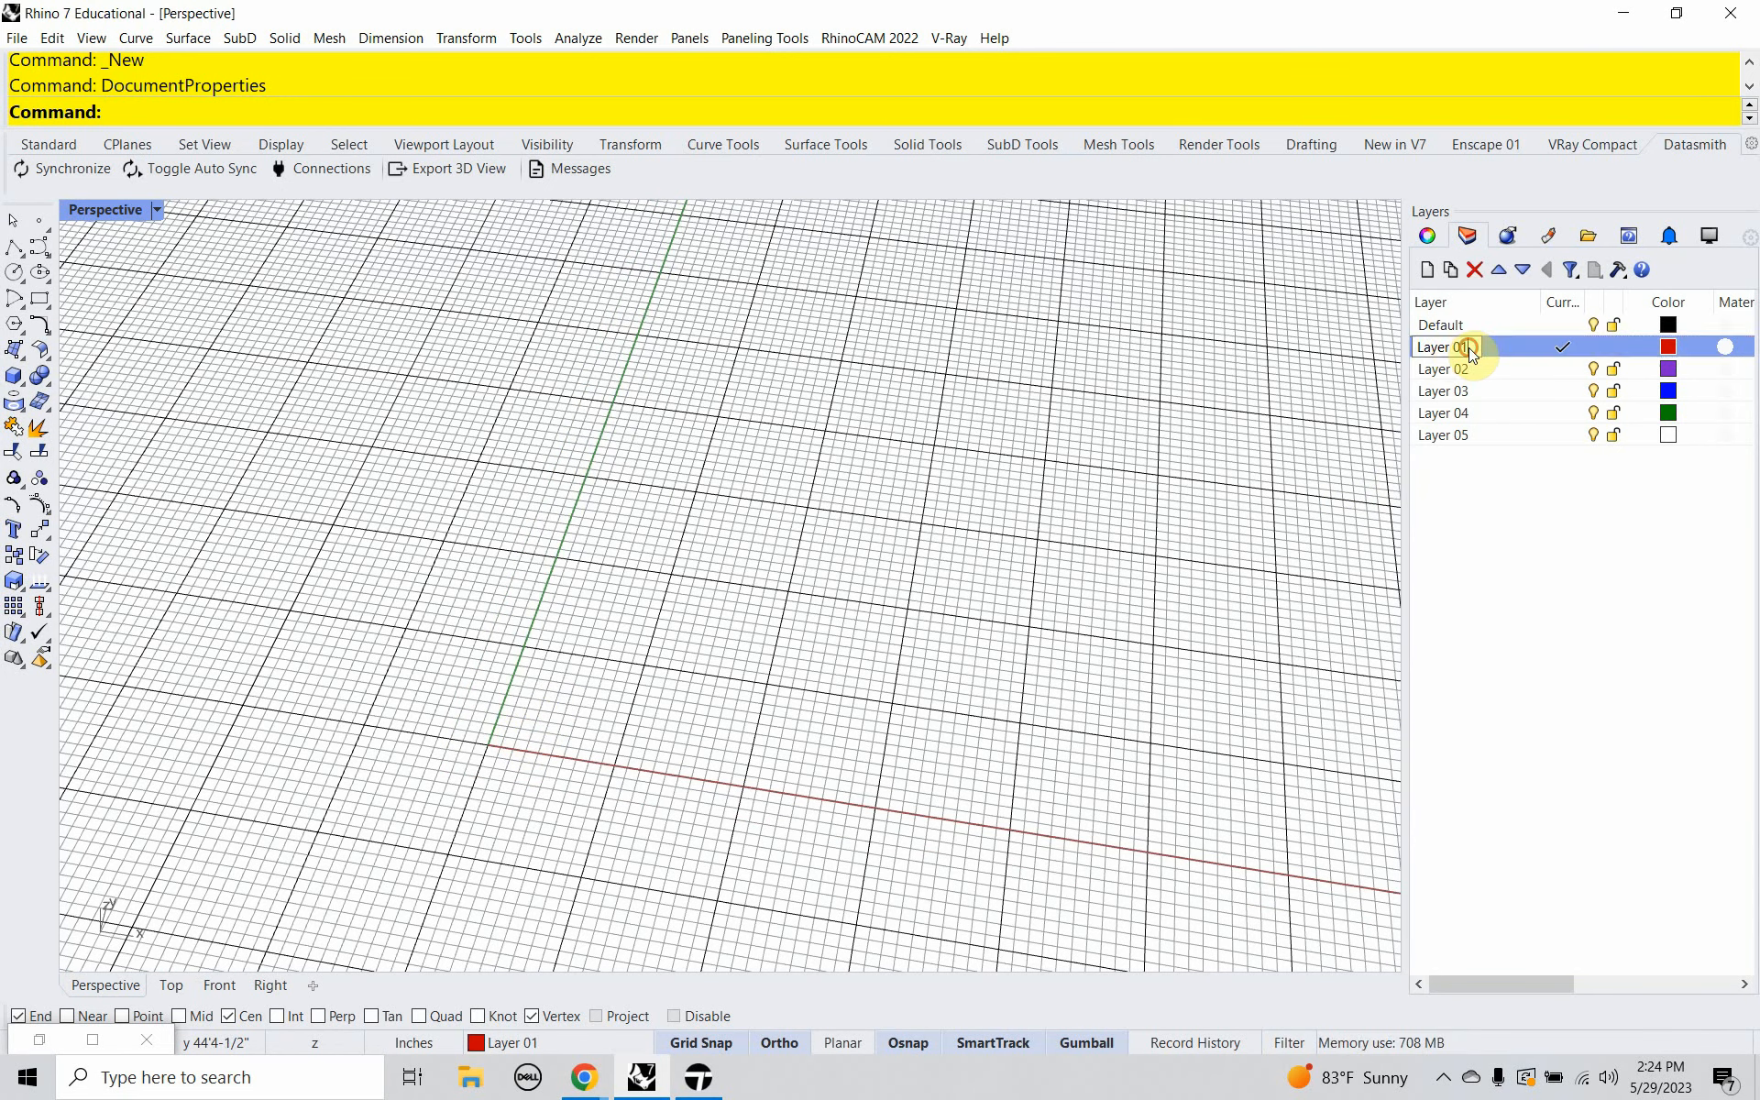
text(Floor)
click(1518, 346)
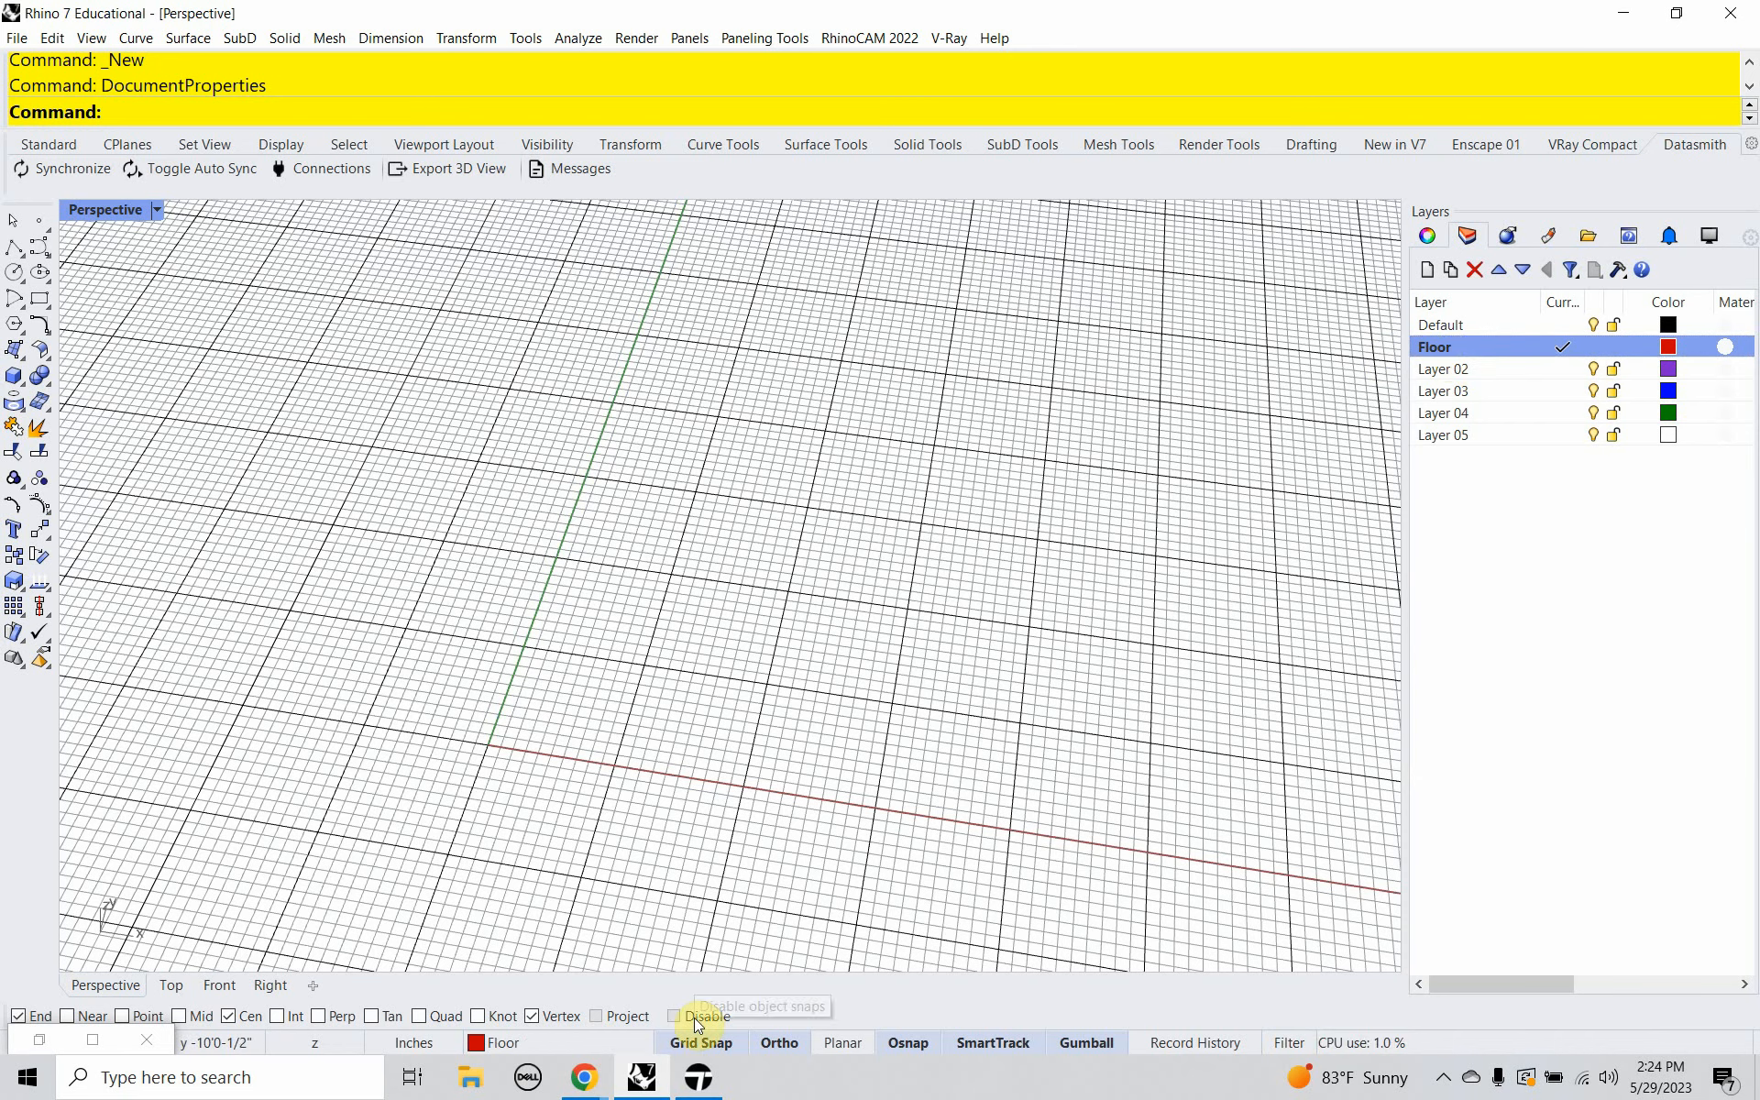
Model the floor as a 20' by 40' box from the origin with a height of -6" and set the Perspective viewport to Shaded display.
text(Box)
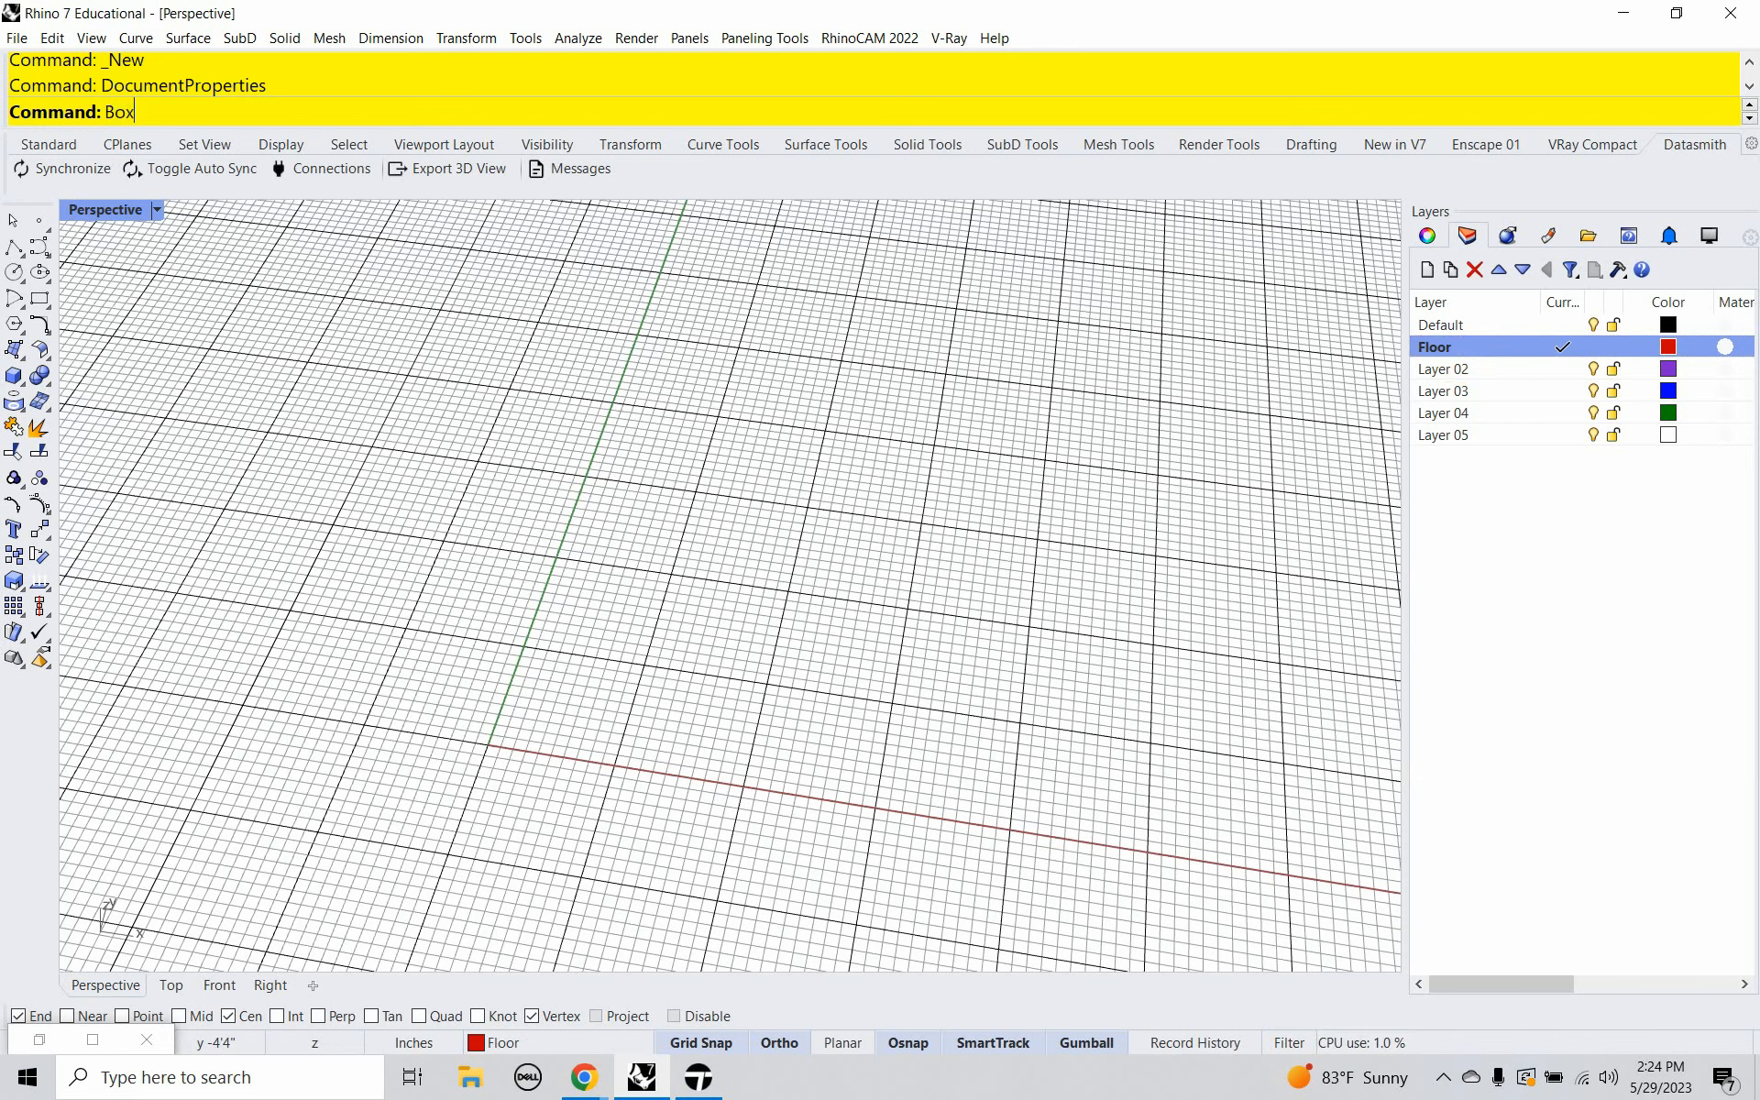
key(Return)
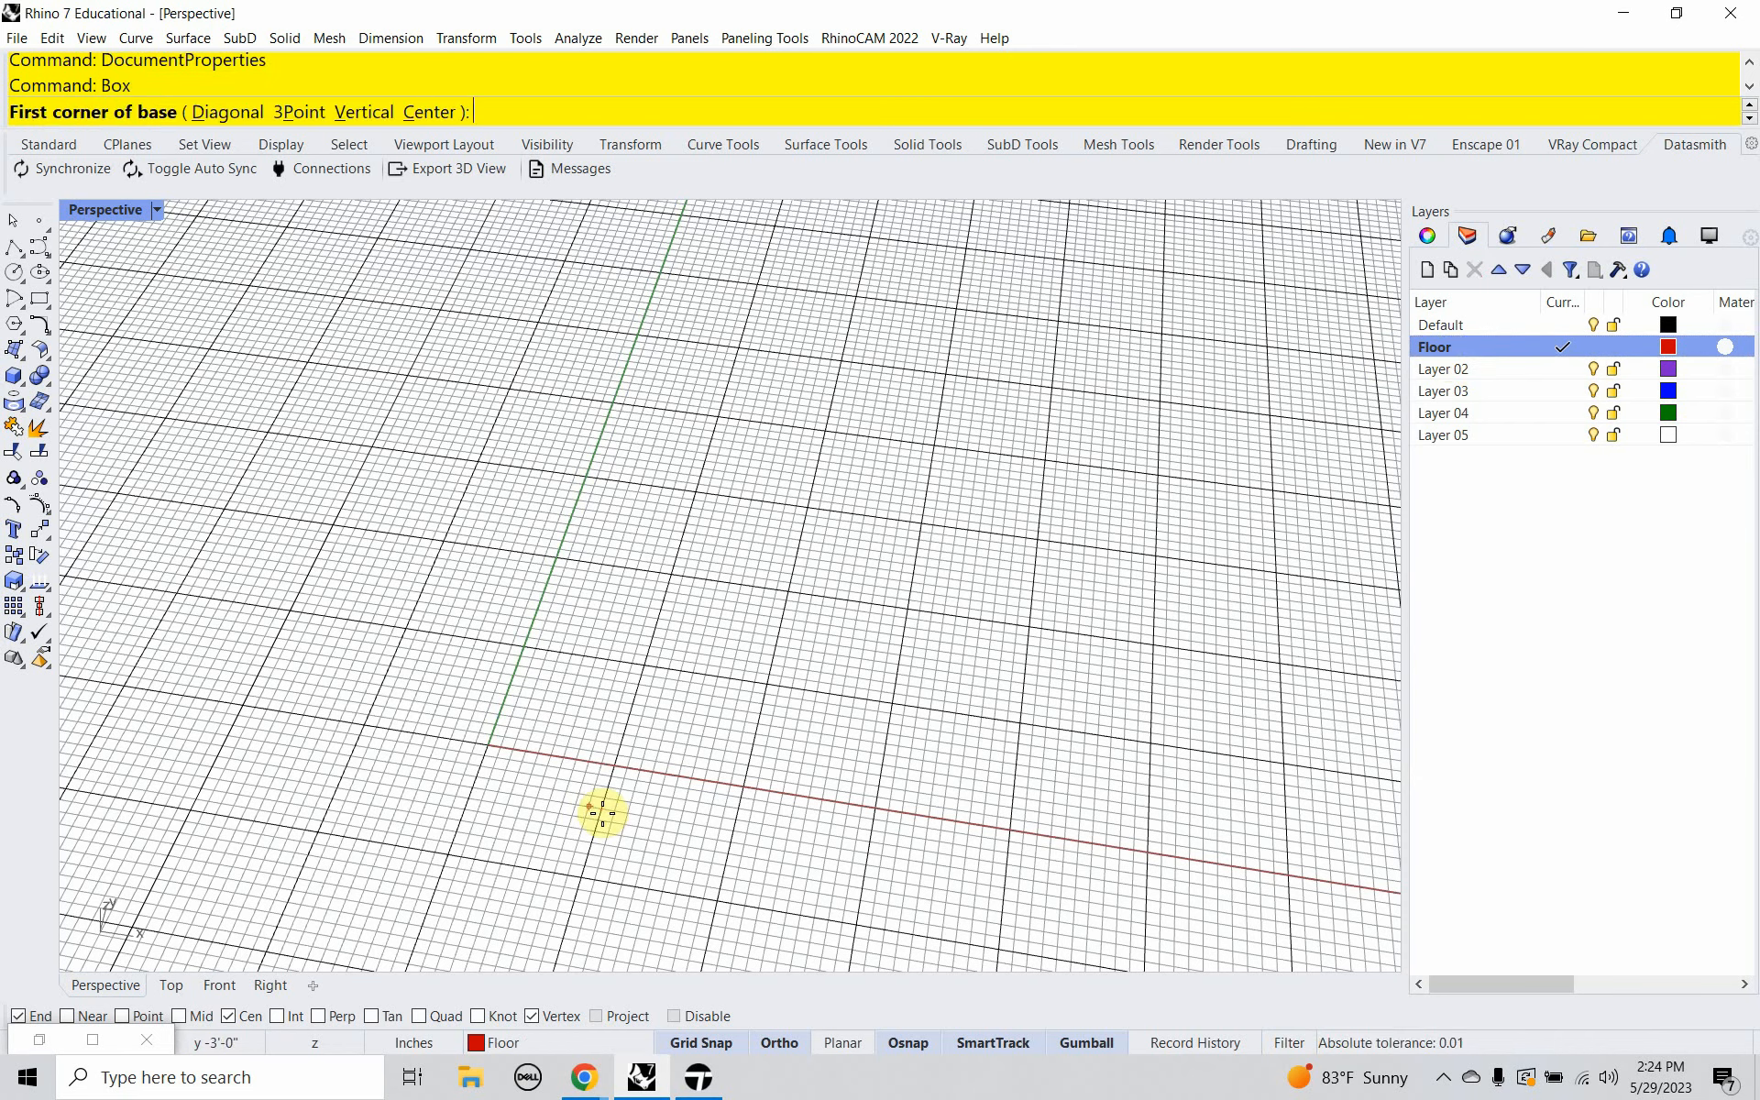
click(490, 744)
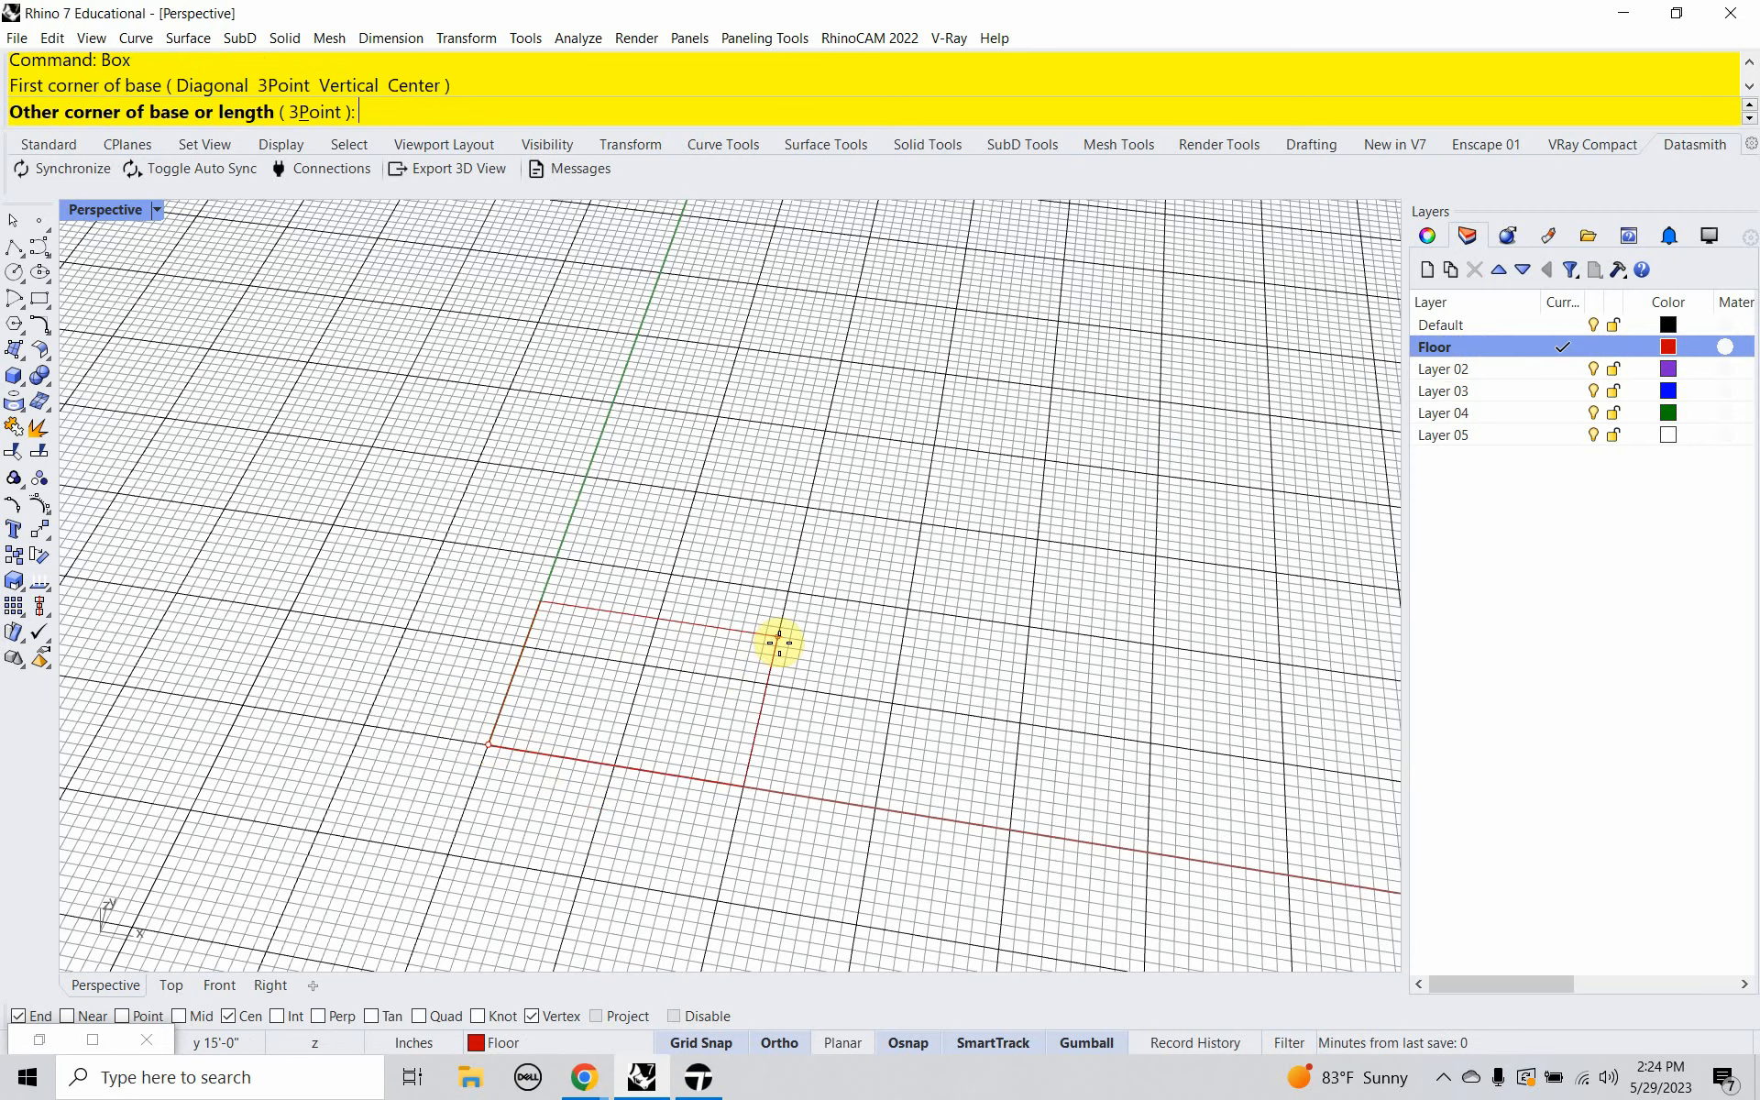
scroll(782, 641, up, 3)
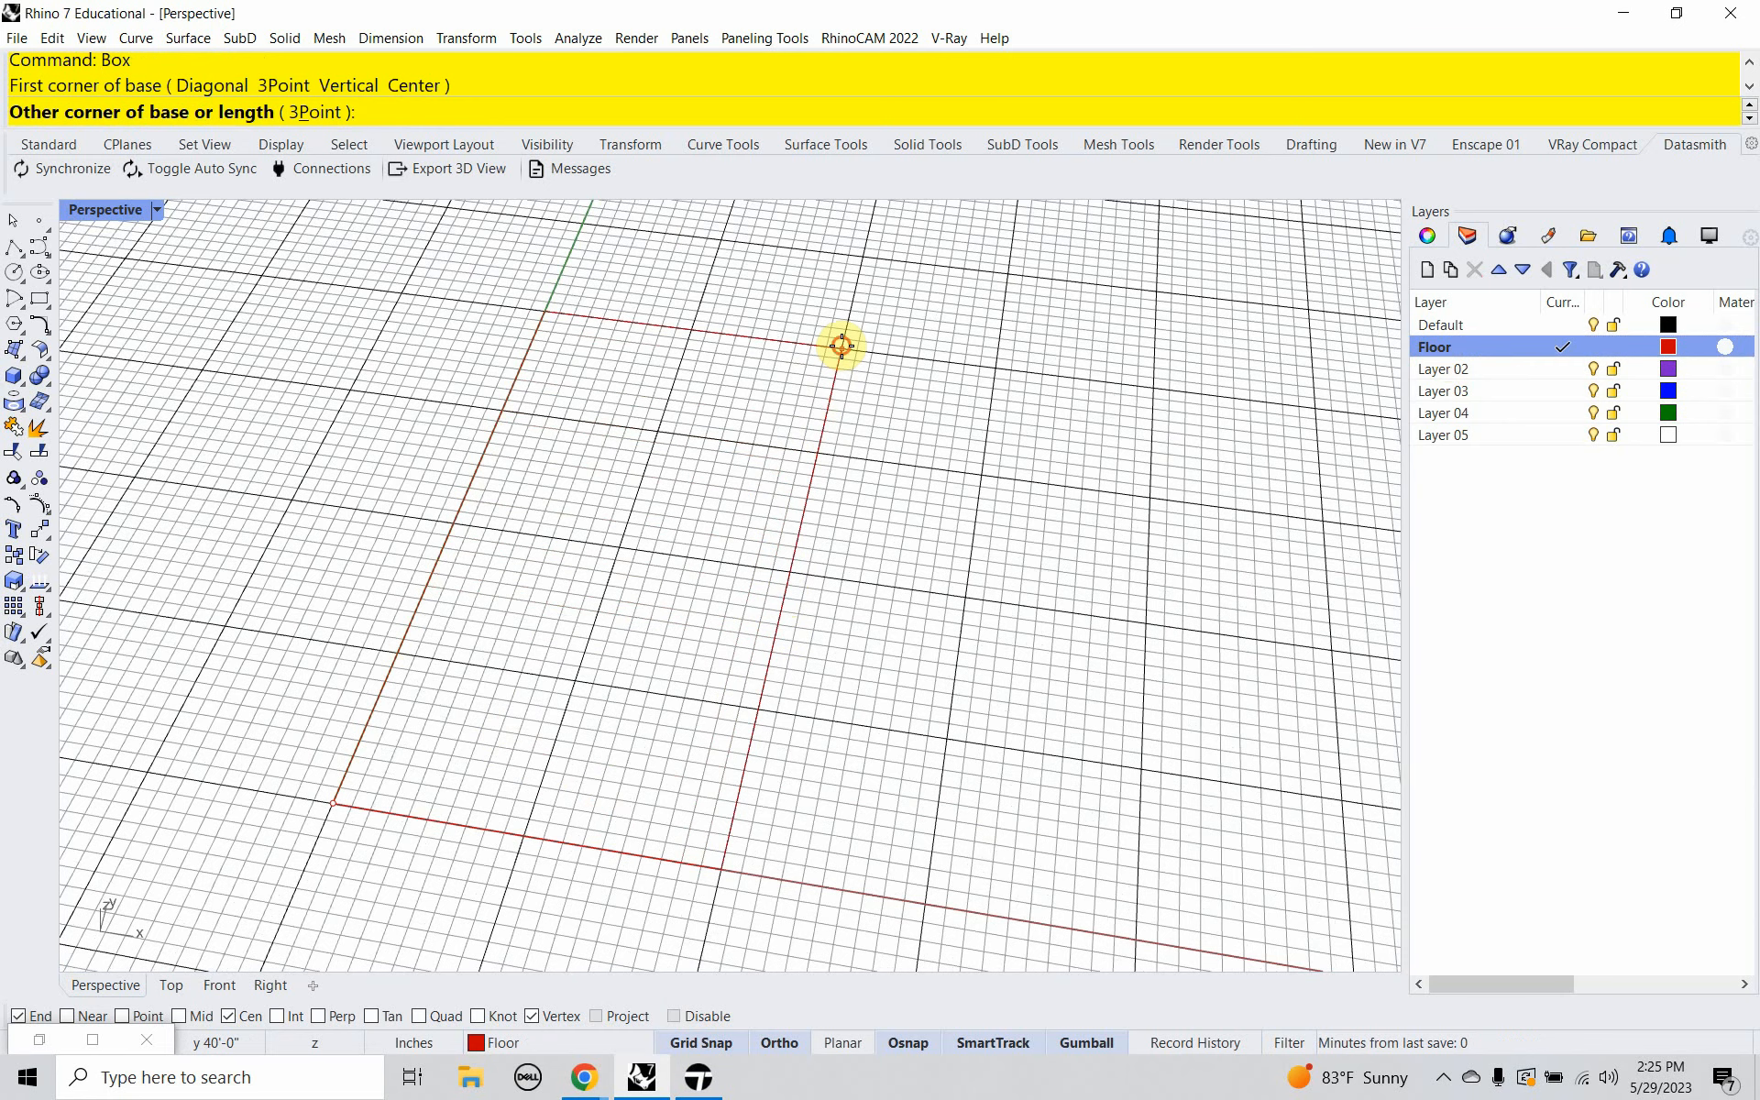
click(841, 346)
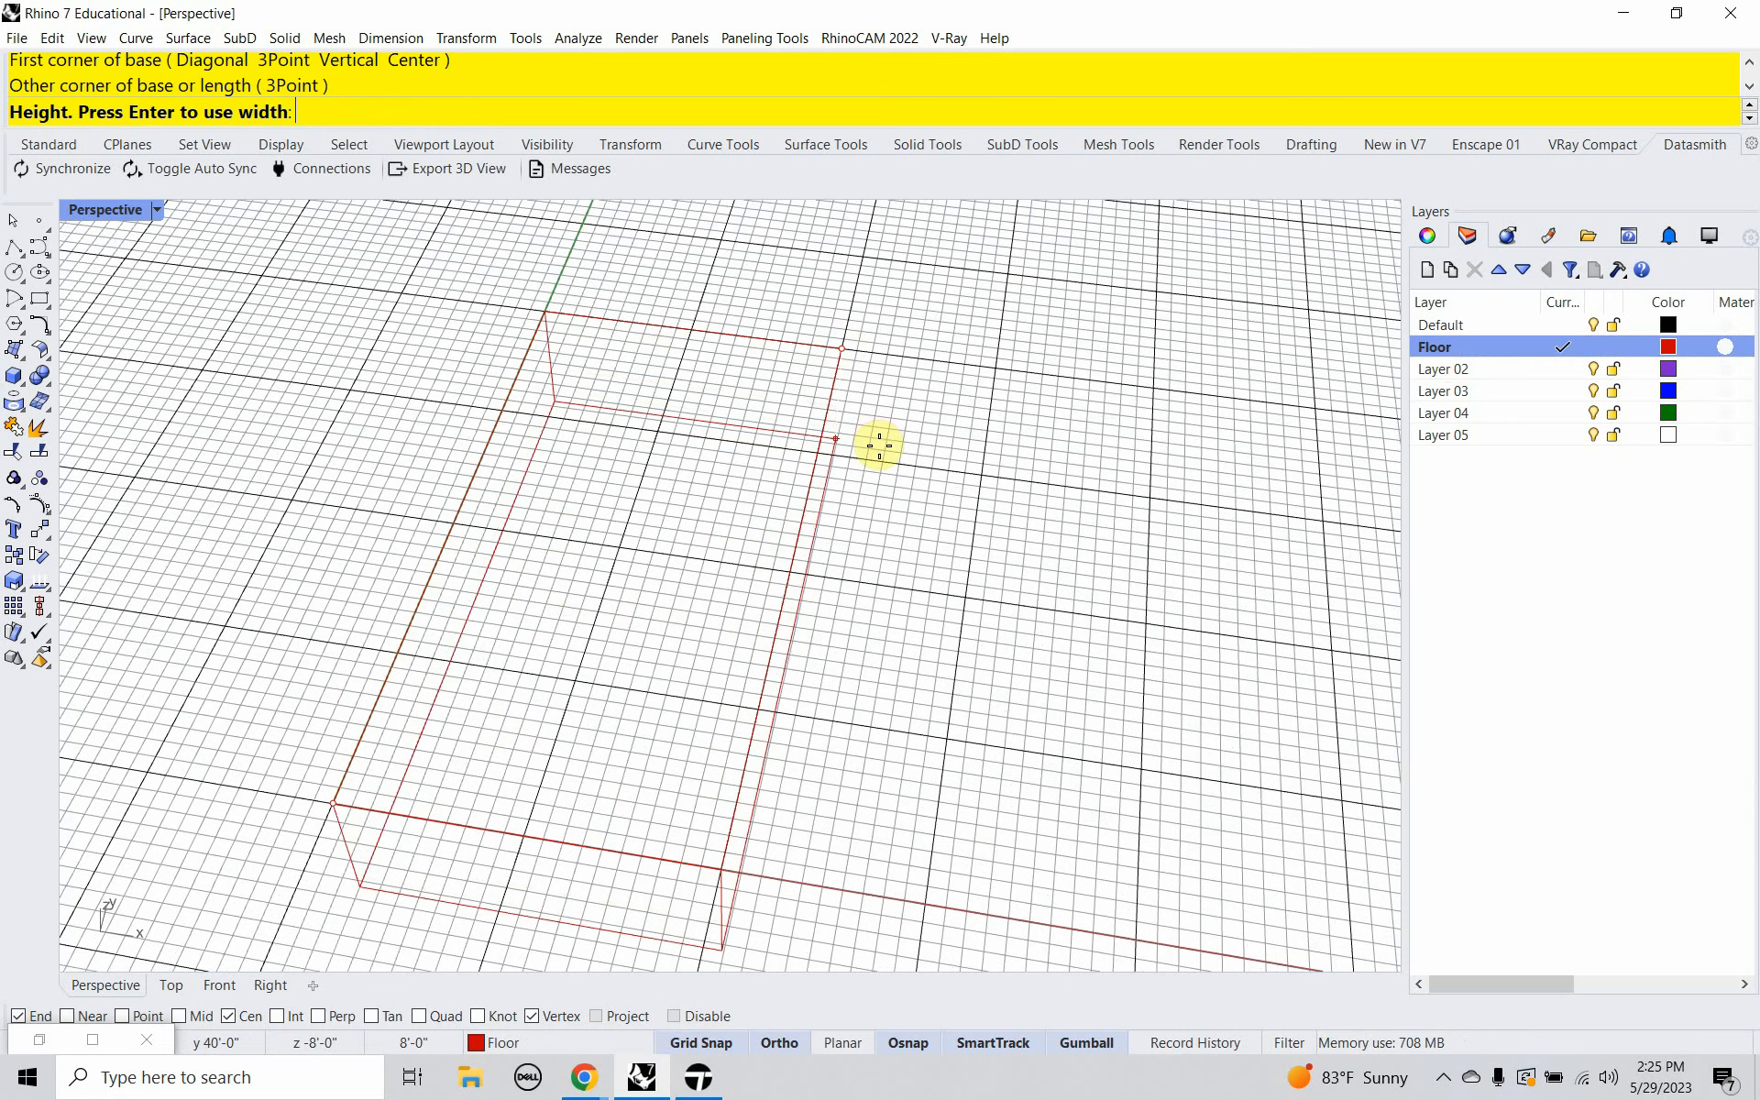
text(-6")
key(Return)
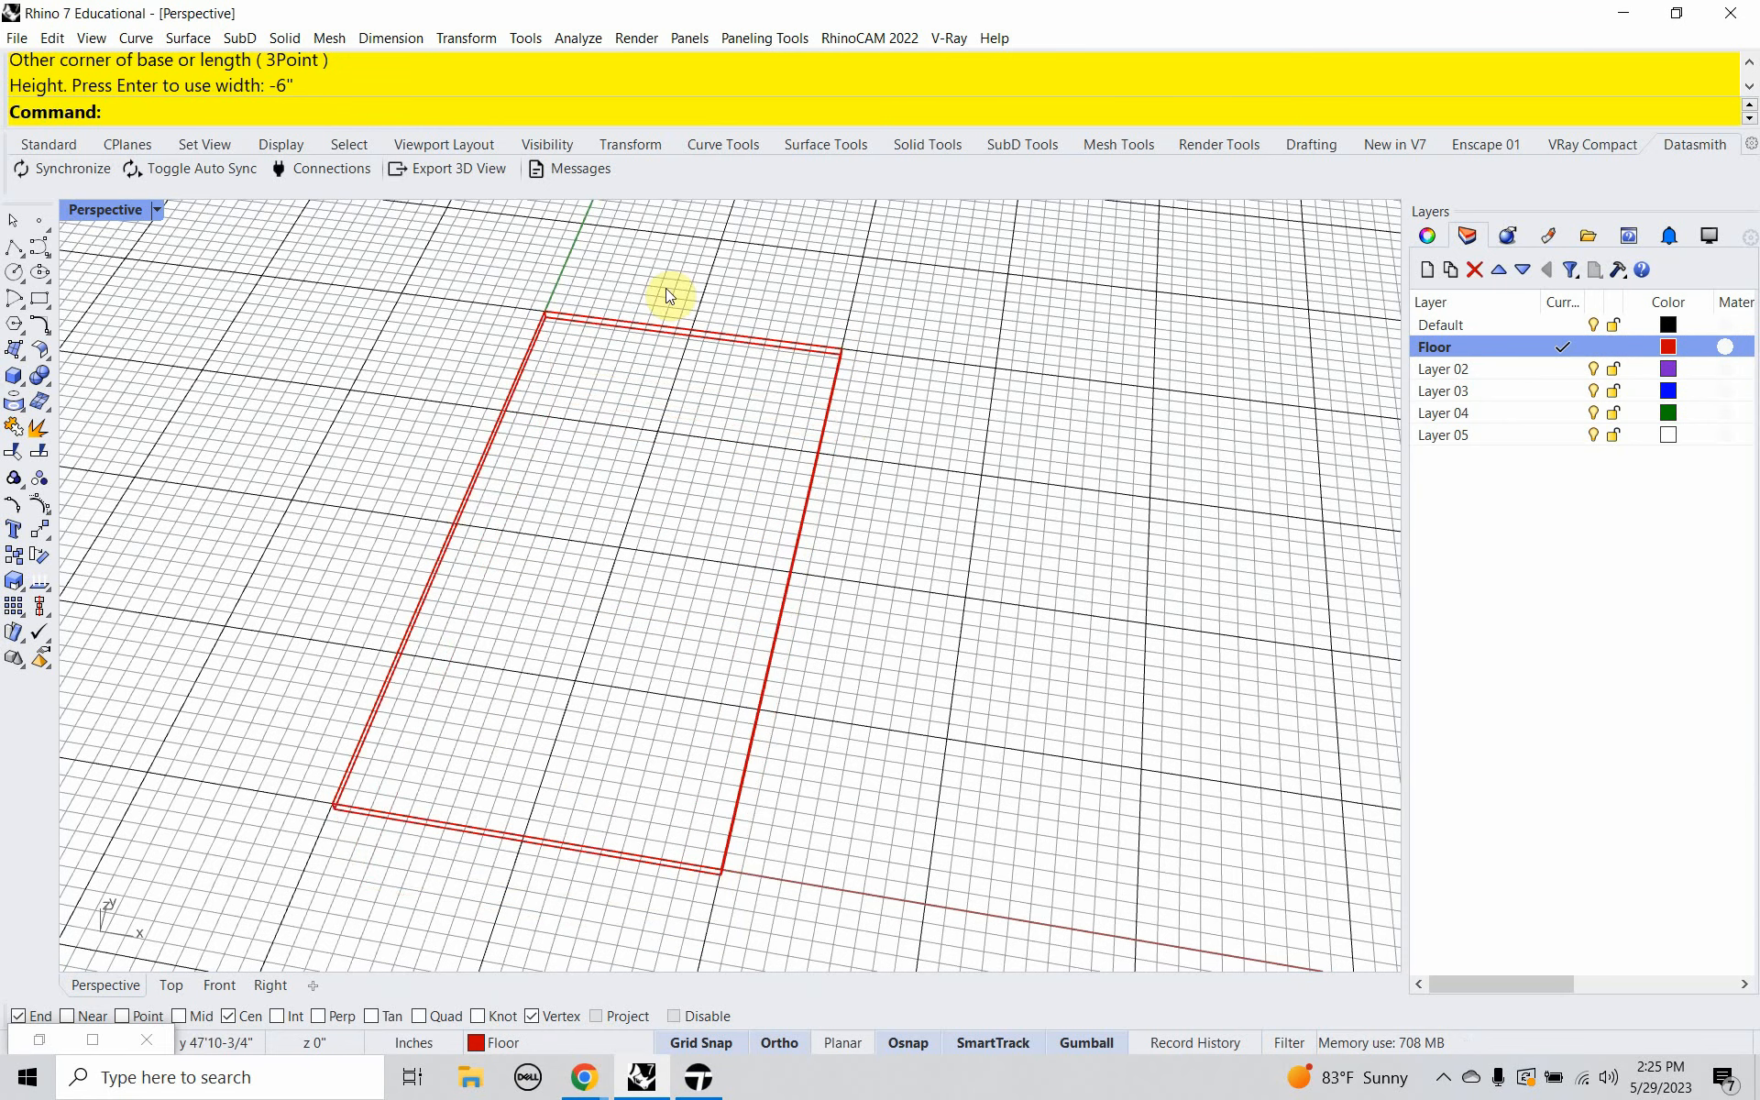
click(158, 211)
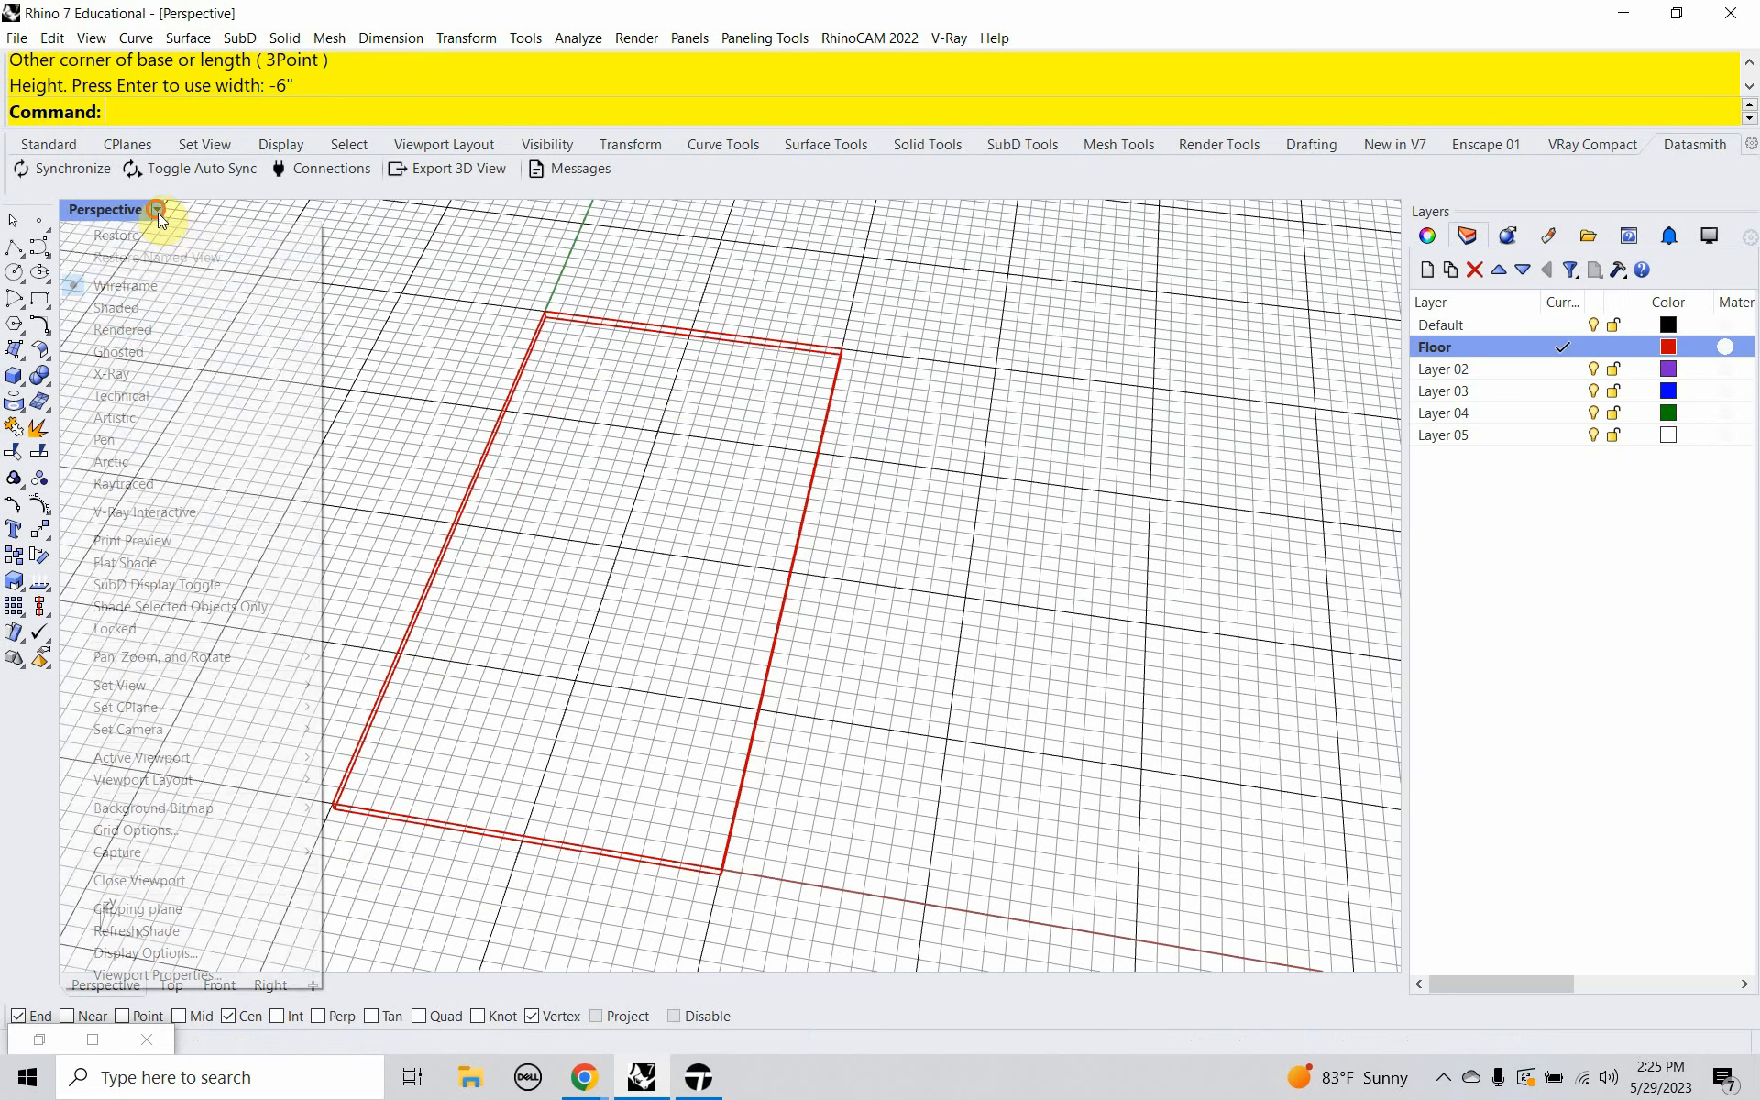
click(173, 311)
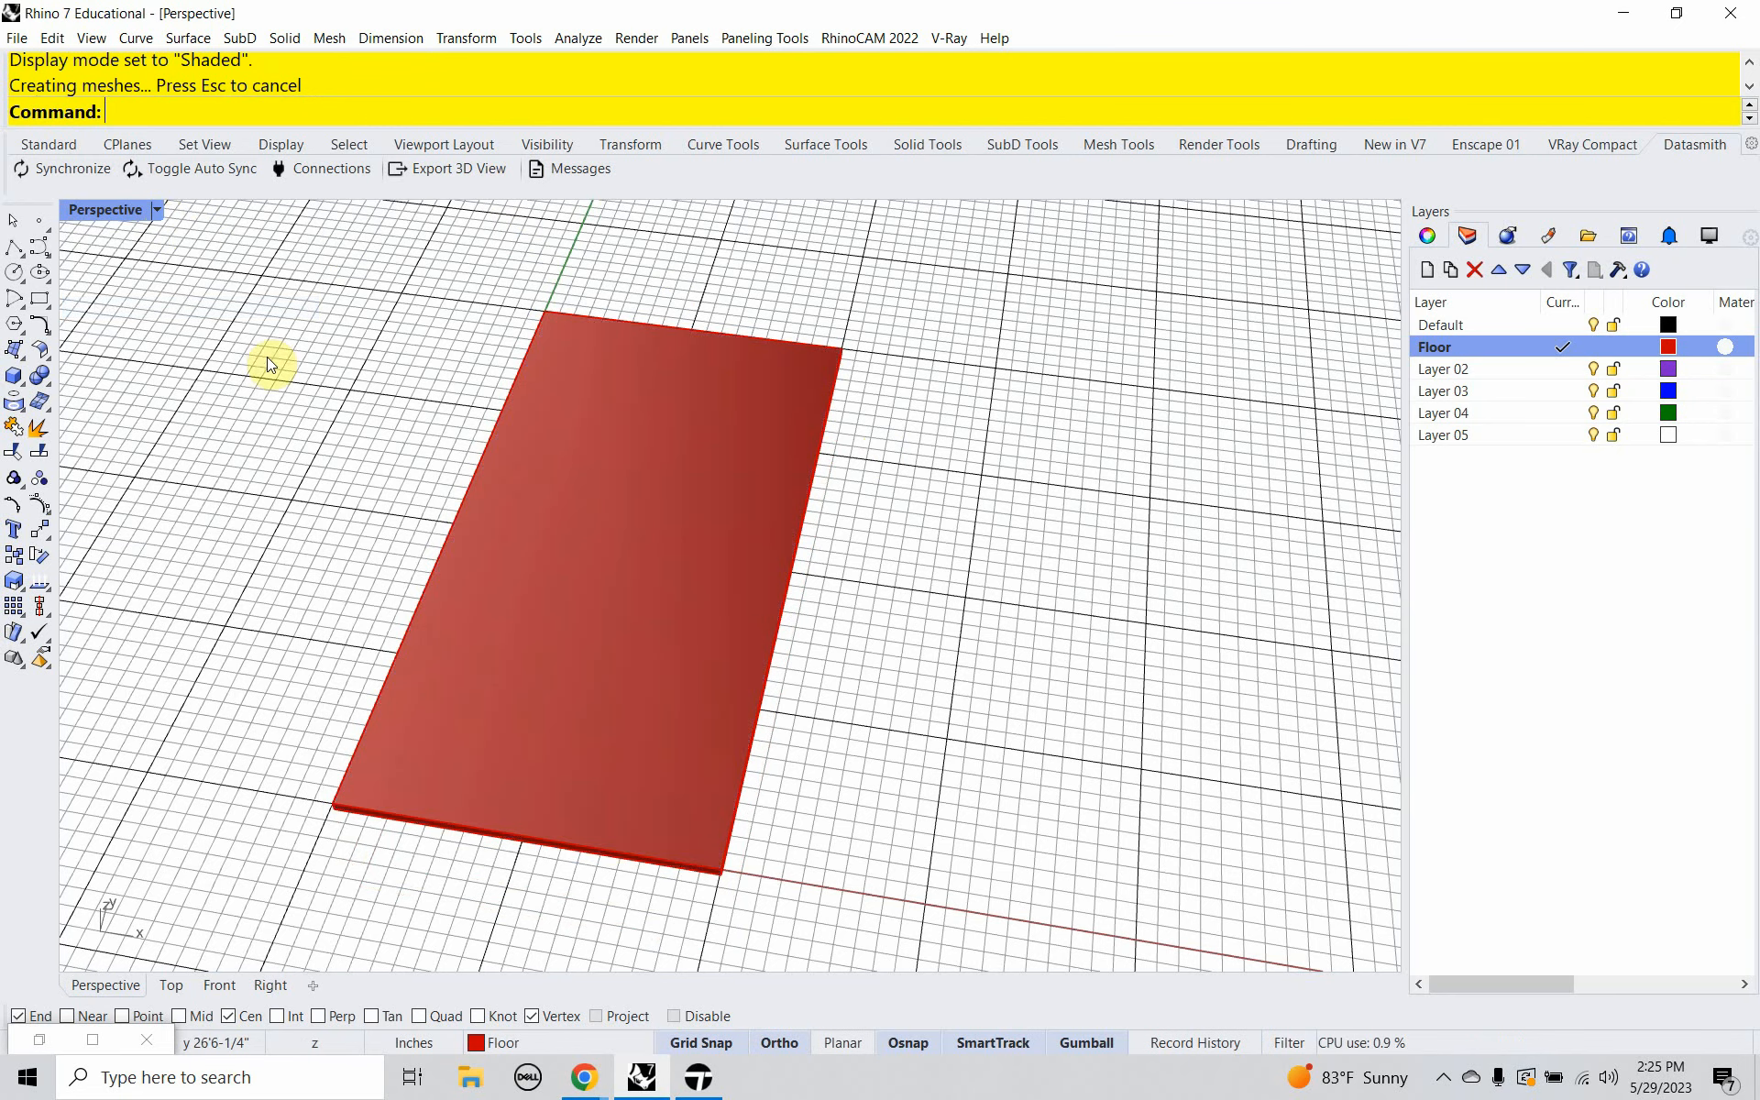
Make Layer 02 the current layer and rename it Patio.
double_click(1463, 371)
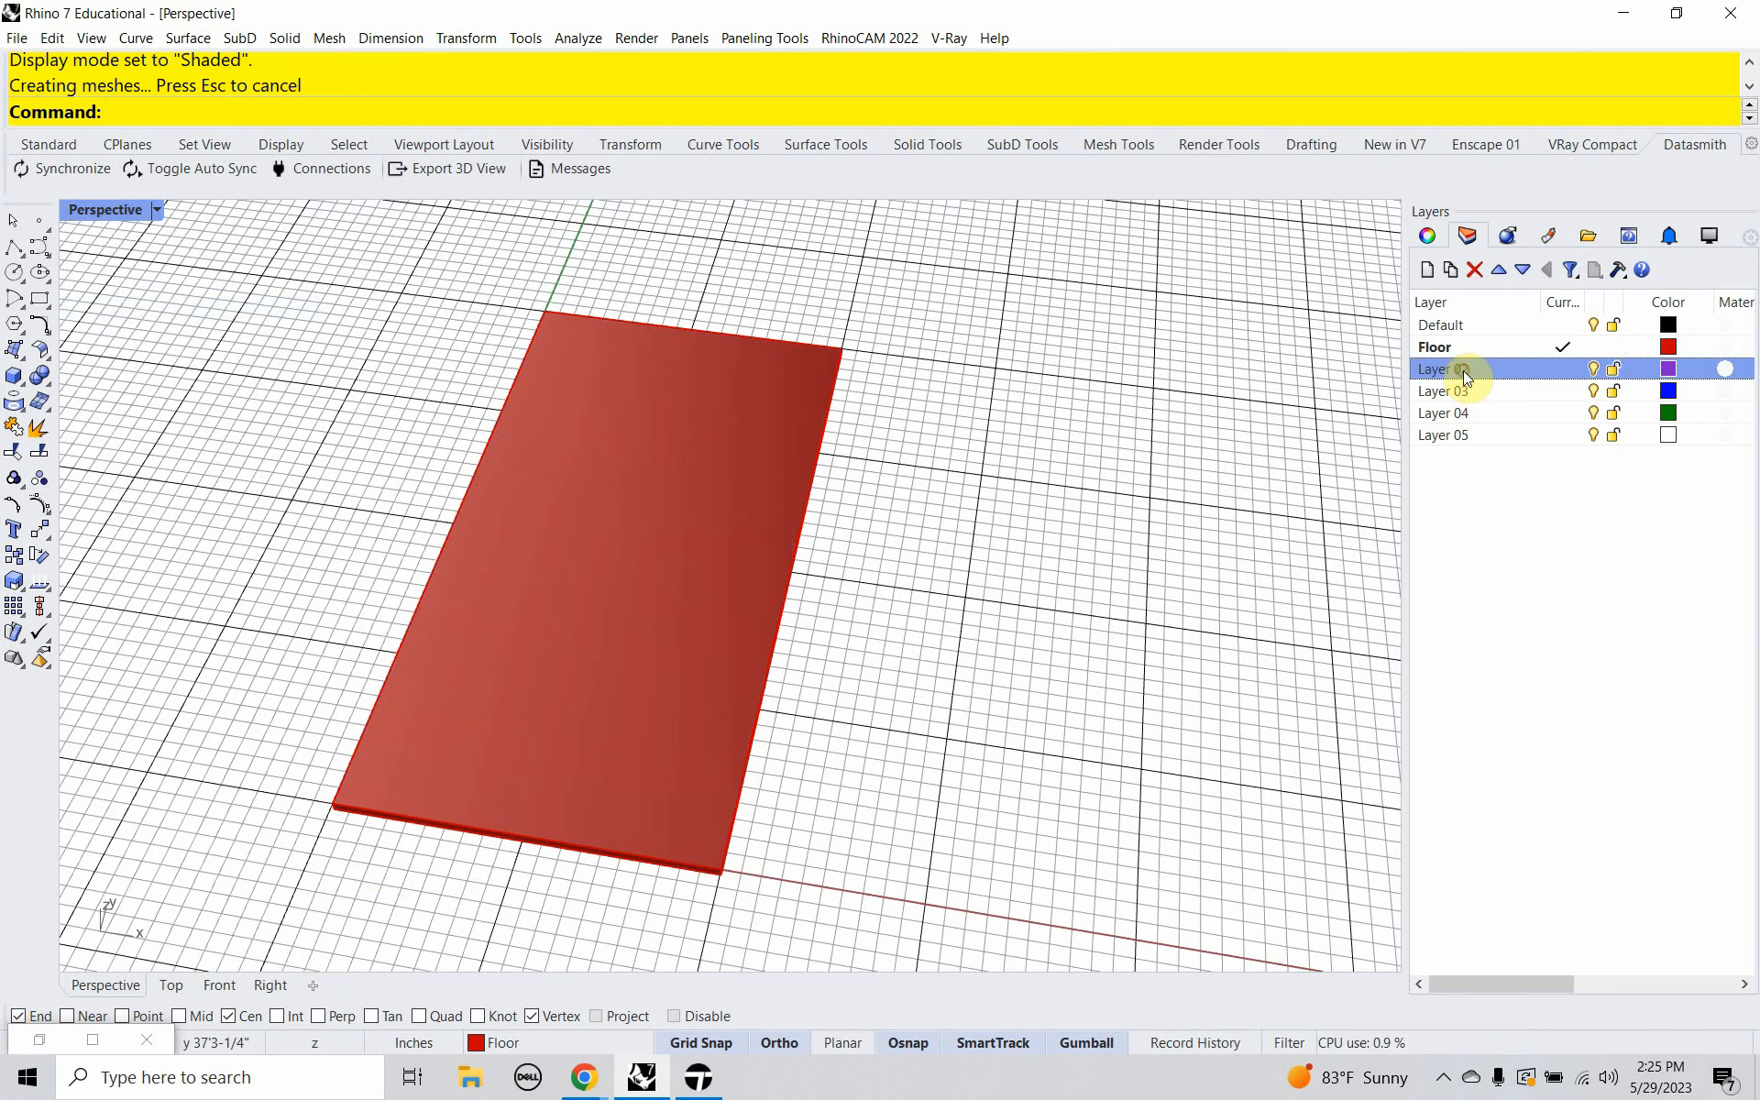
click(1467, 371)
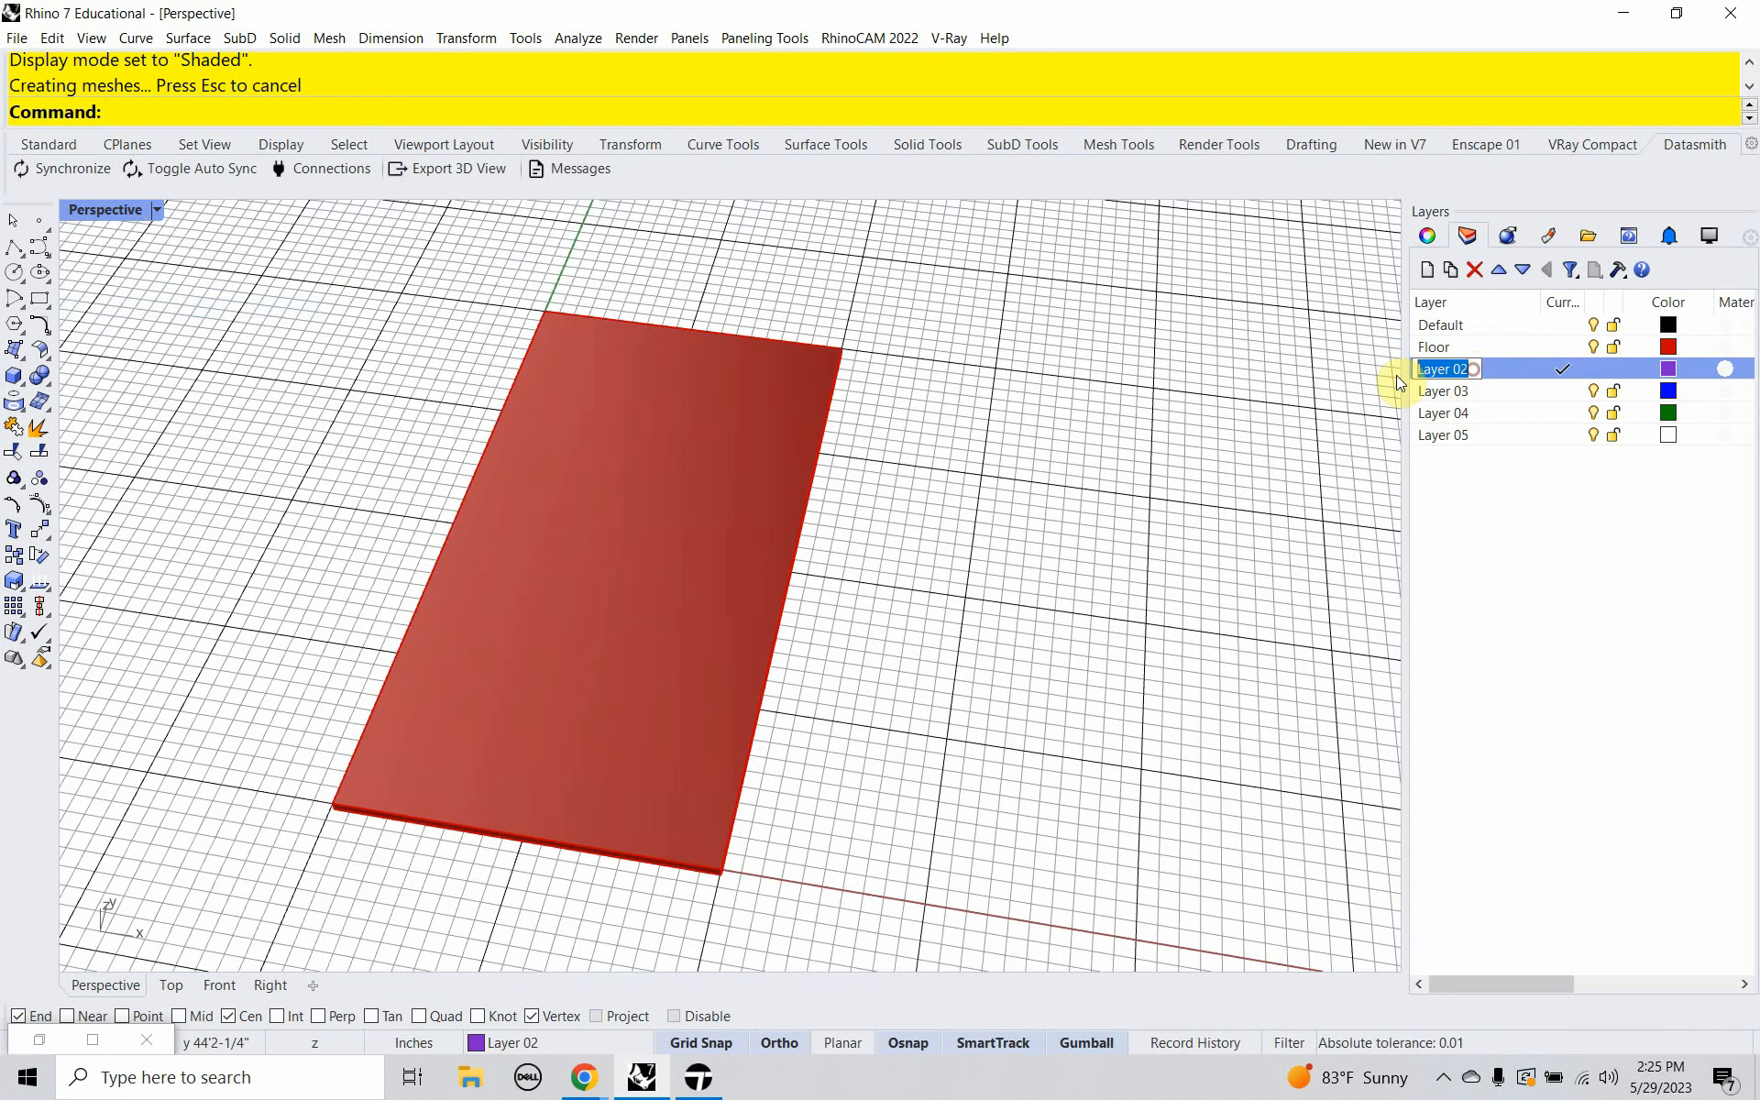
text(Patio)
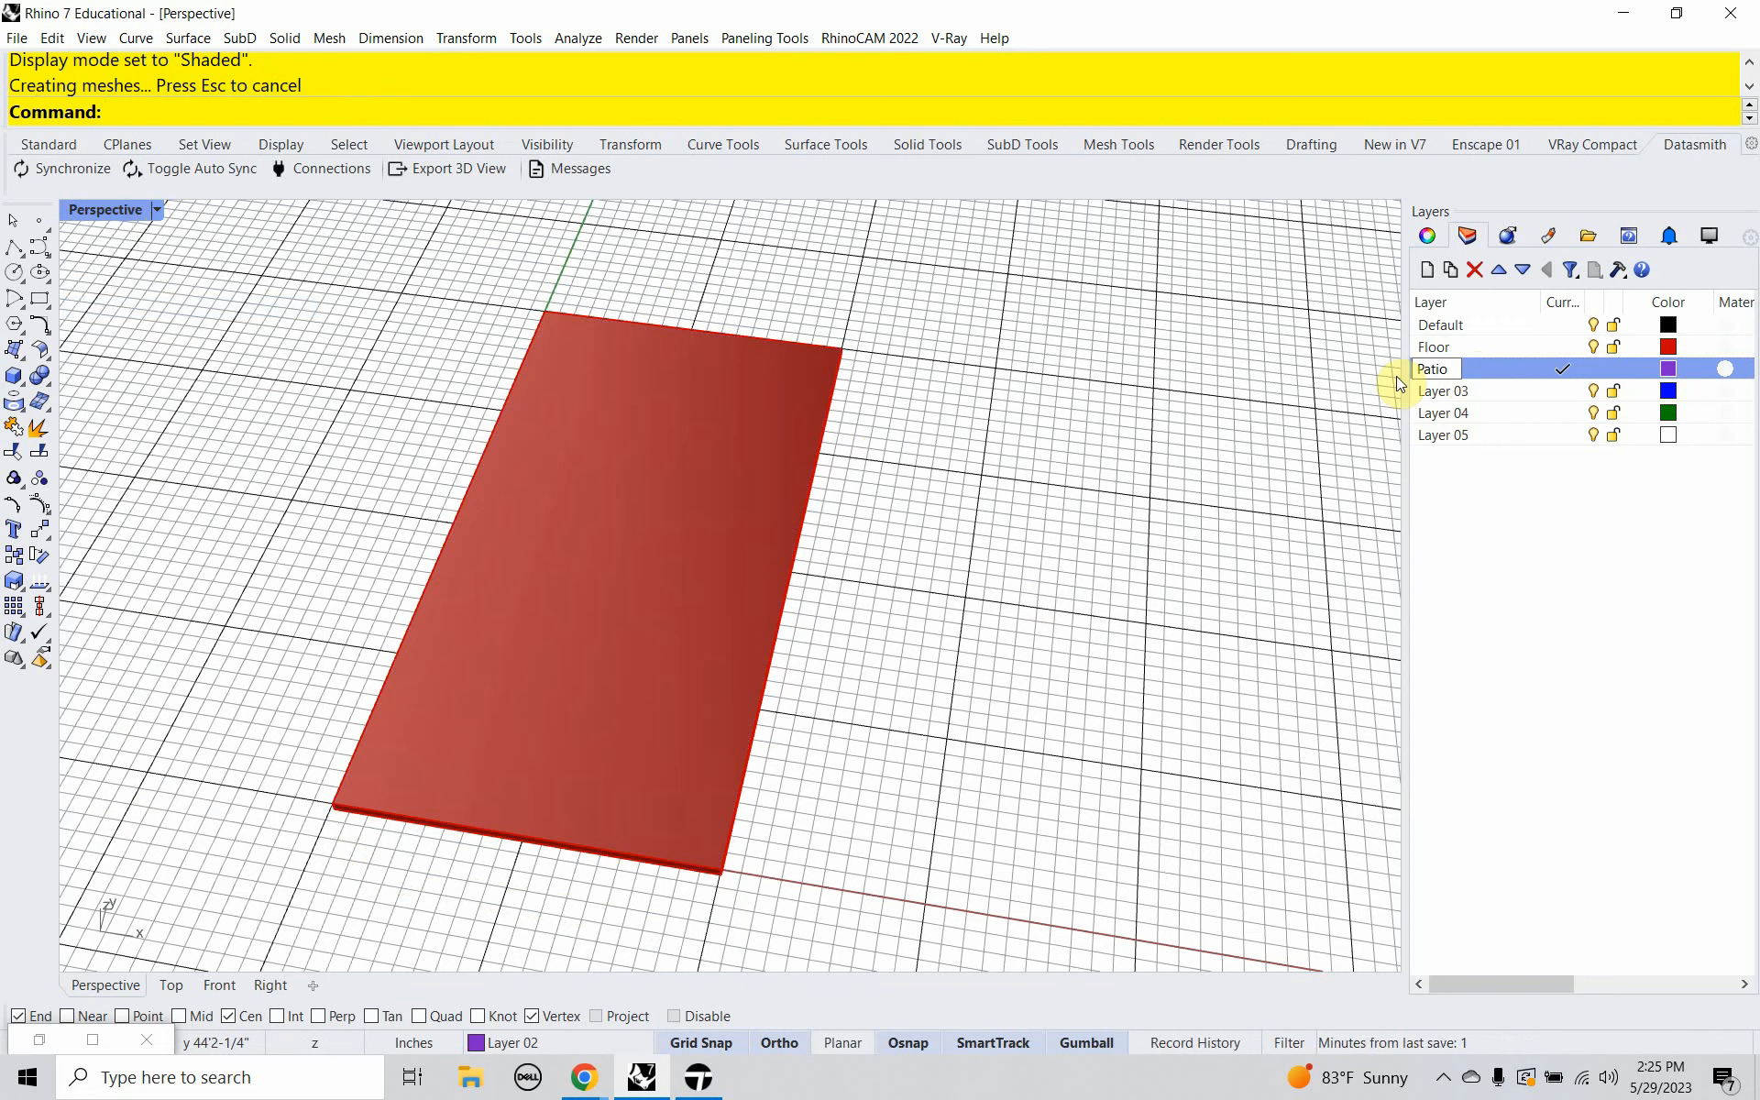
key(Return)
Model the patio as a box extending about 10' beyond the floor on all sides, with a height of -6".
text(Box)
key(Return)
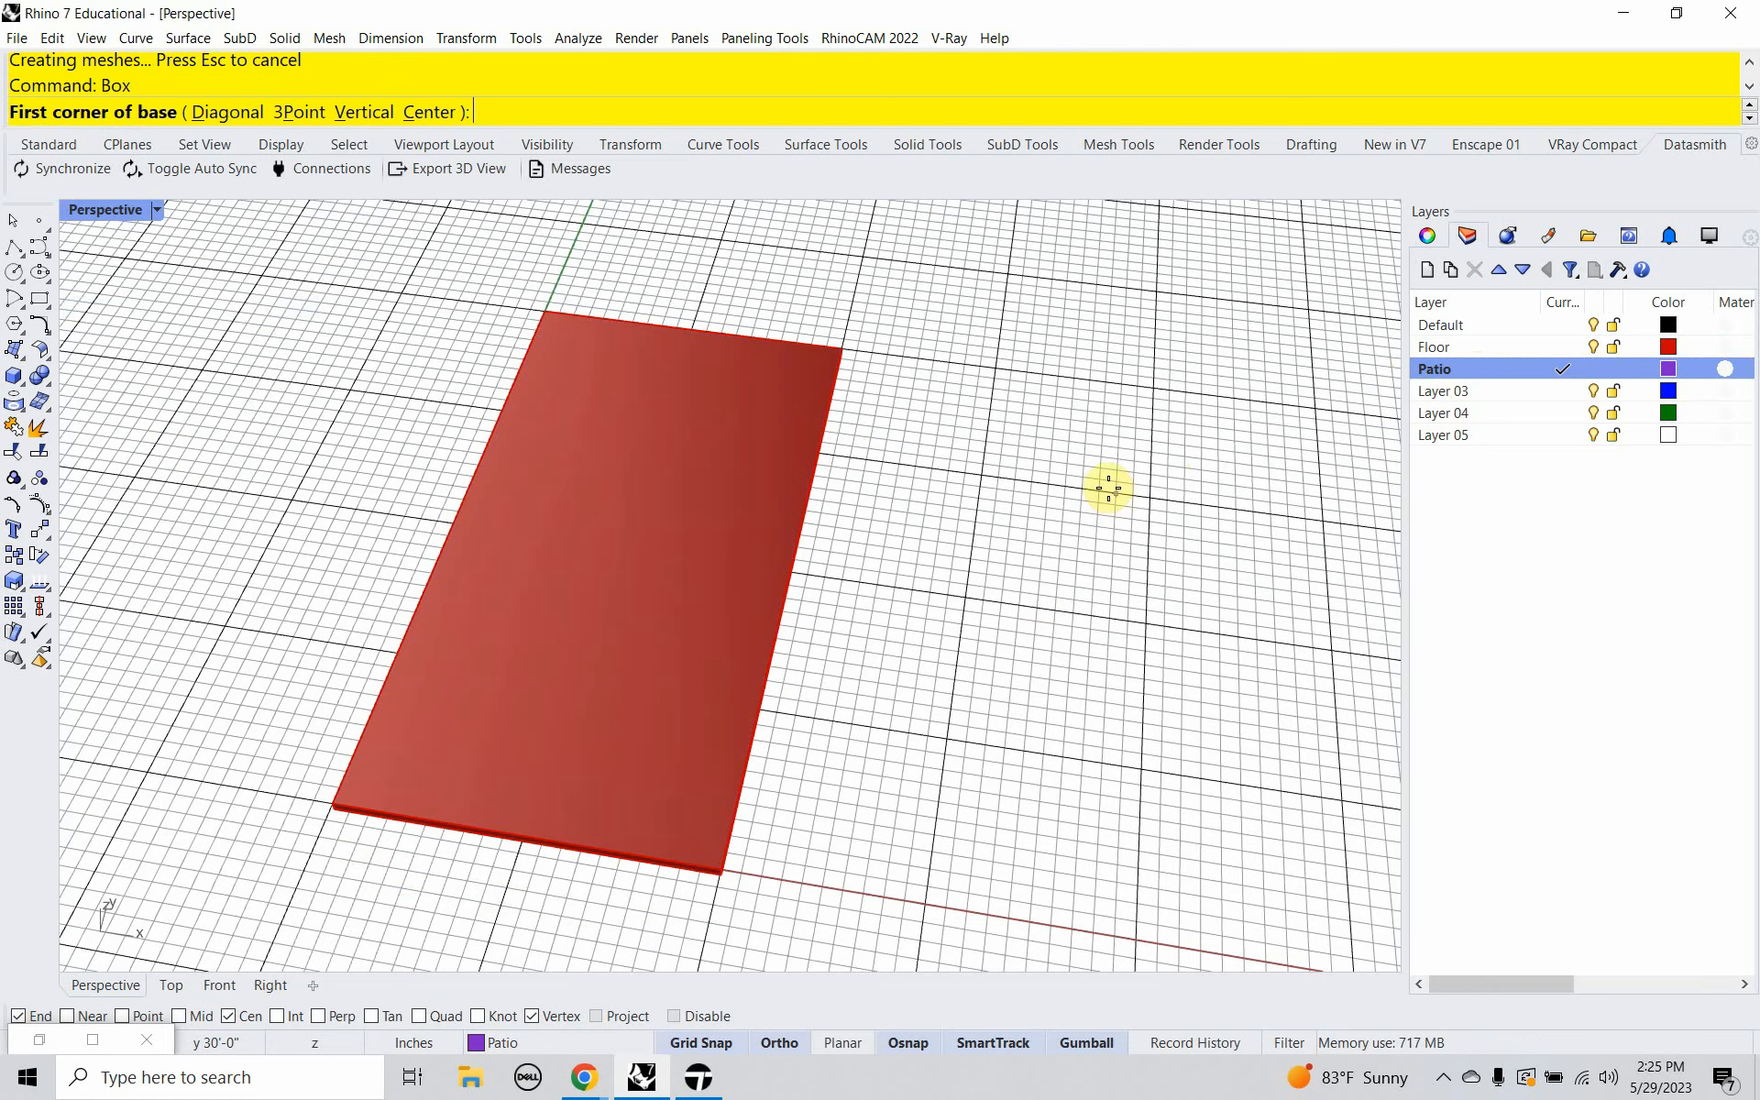
scroll(901, 429, down, 3)
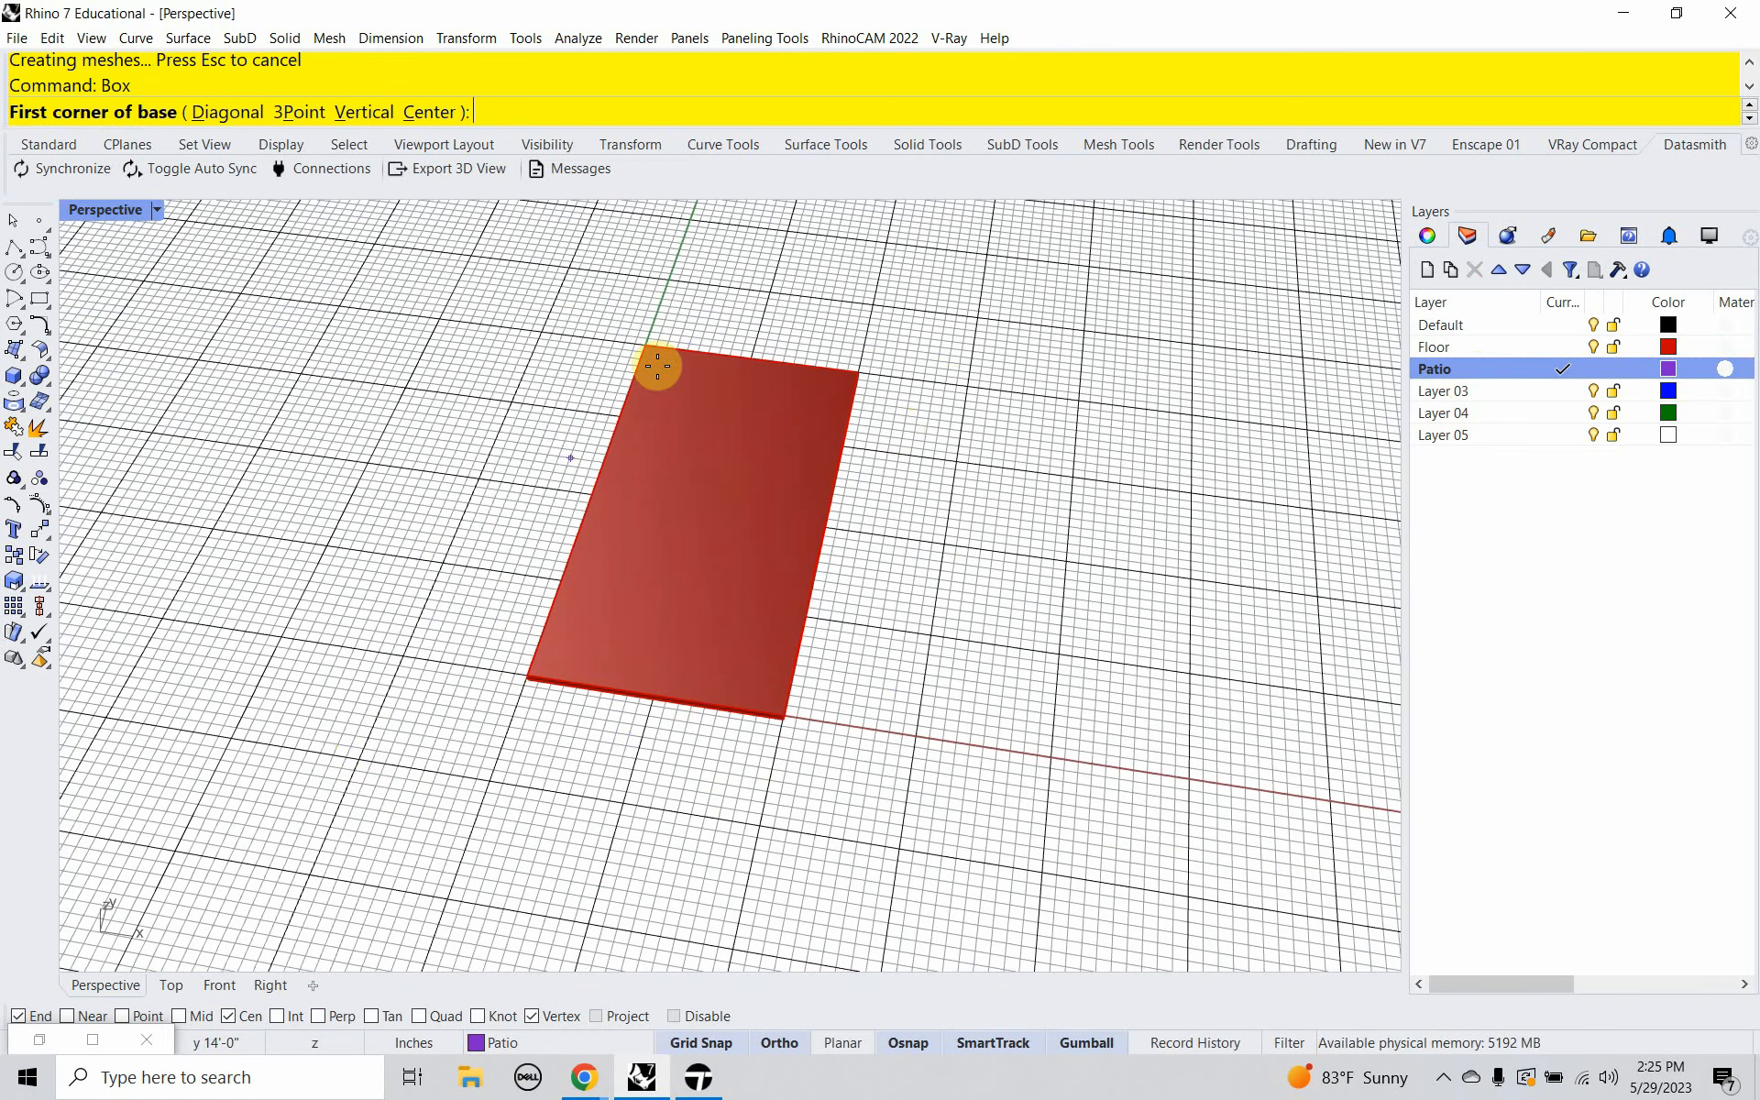
click(357, 759)
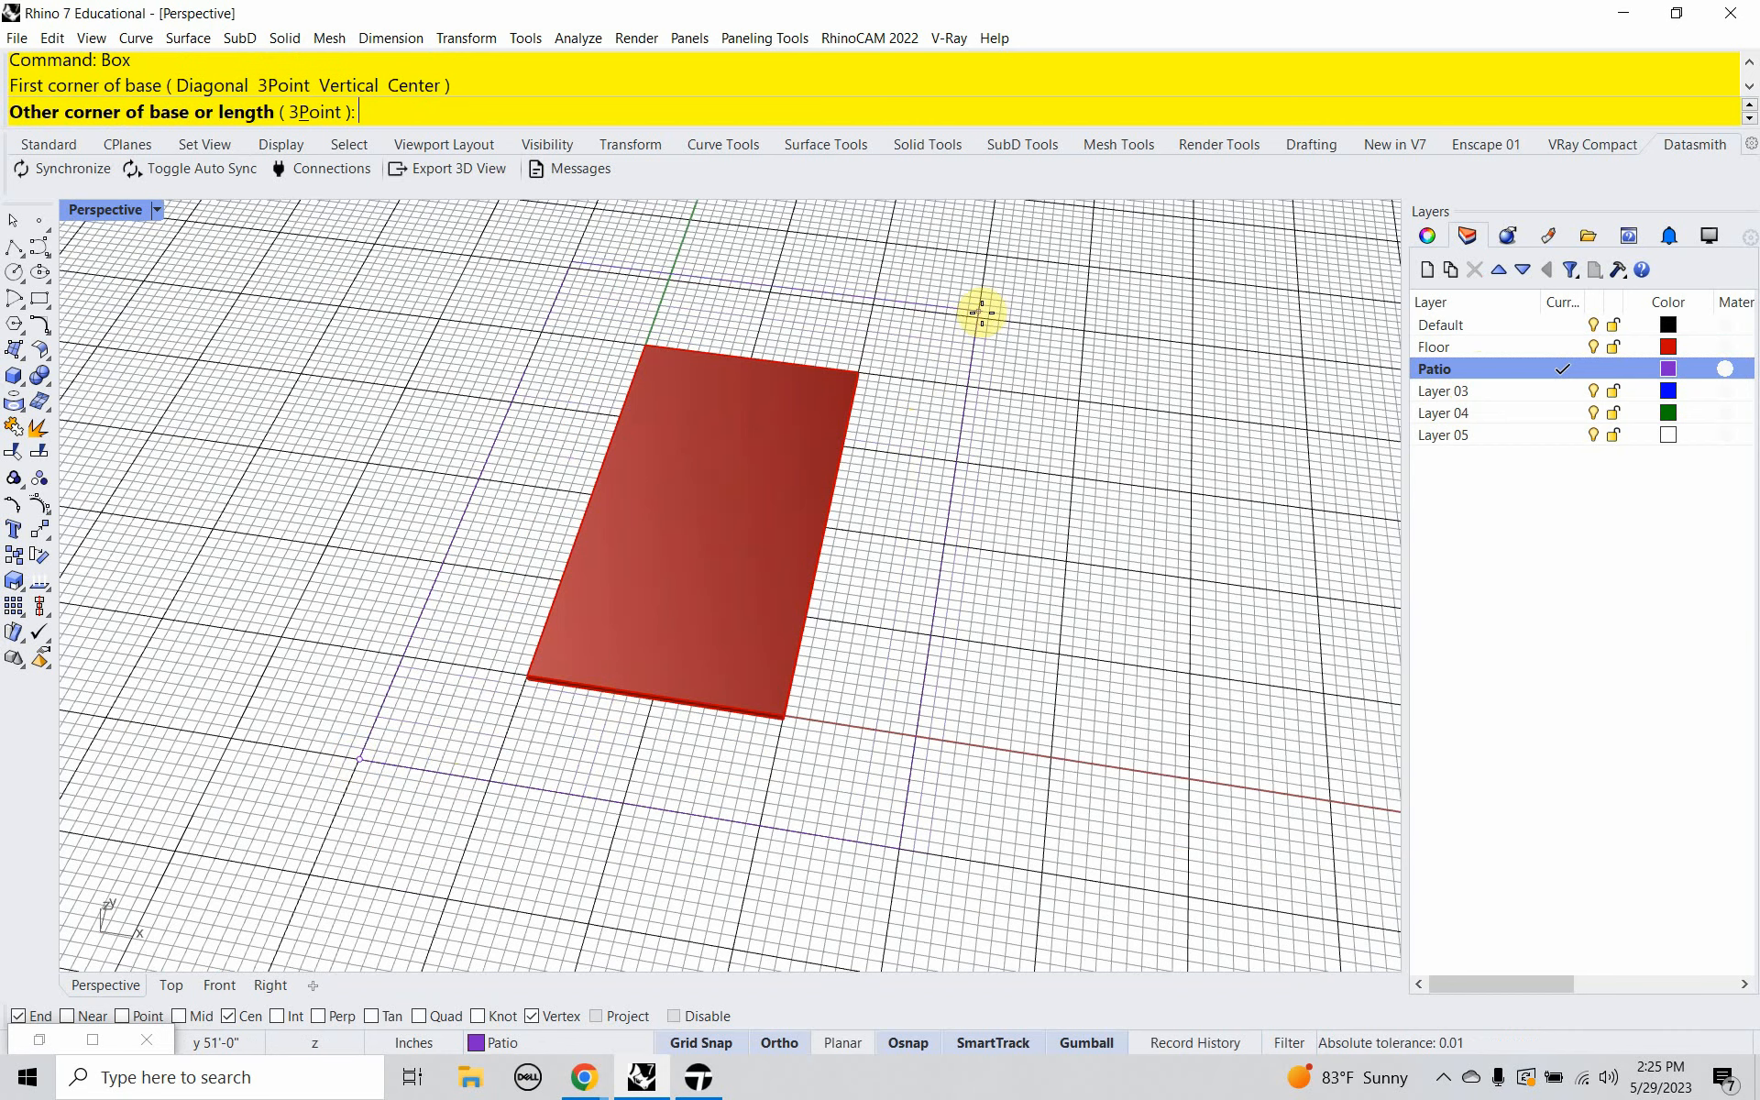
click(978, 315)
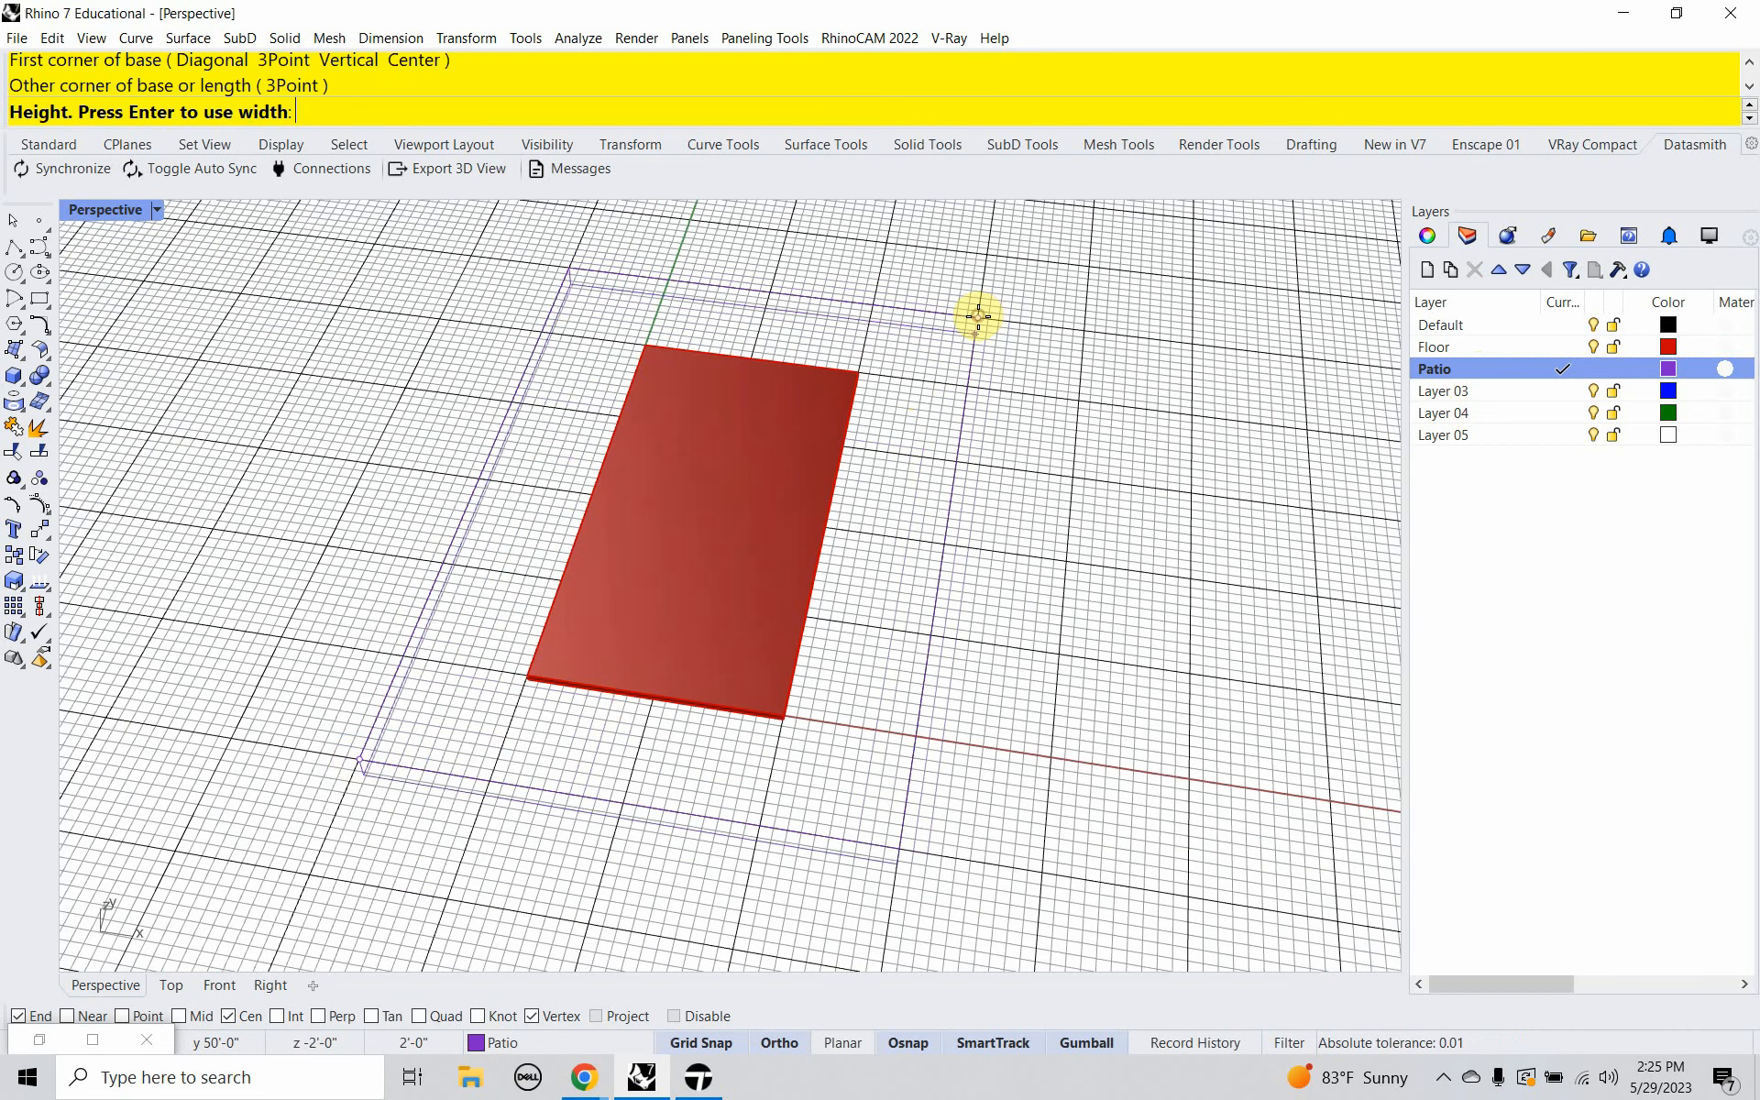
text(-6)
key(Return)
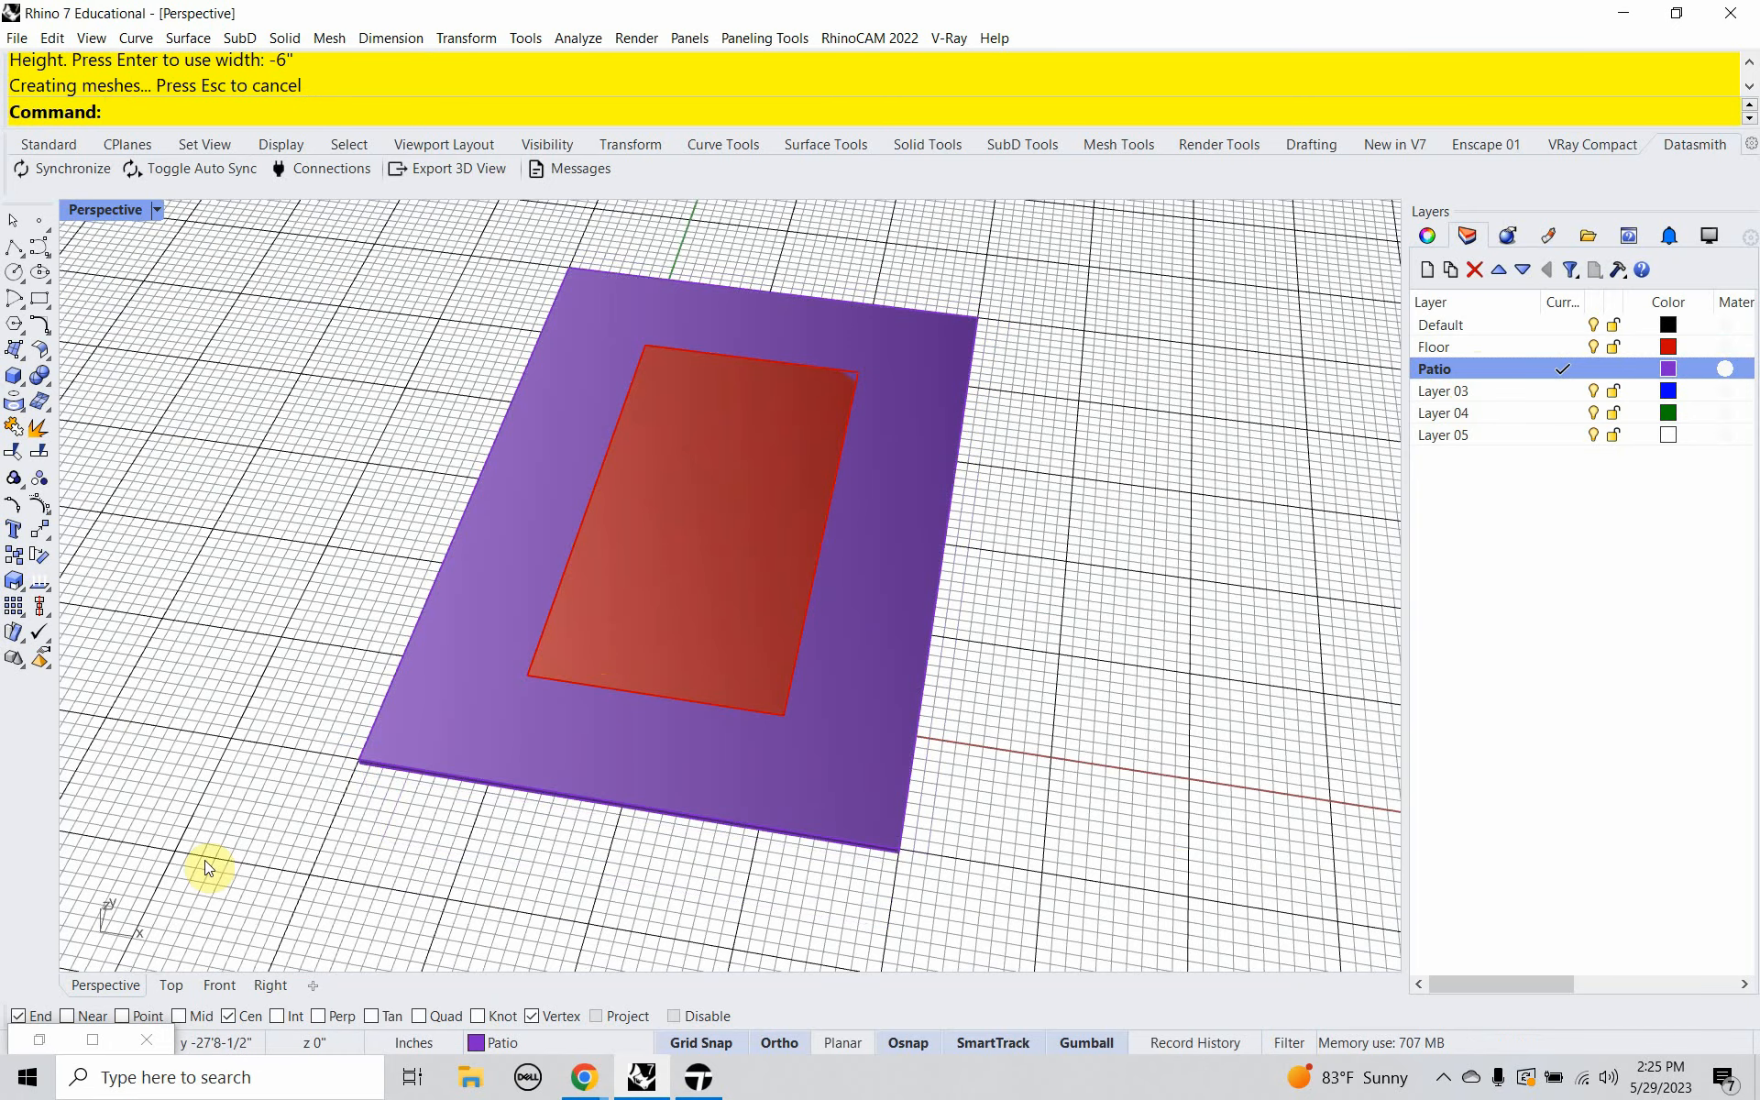
Move the patio box straight down 6" in the Front view, then return to the Perspective view.
click(198, 986)
right_drag(401, 845, 665, 771)
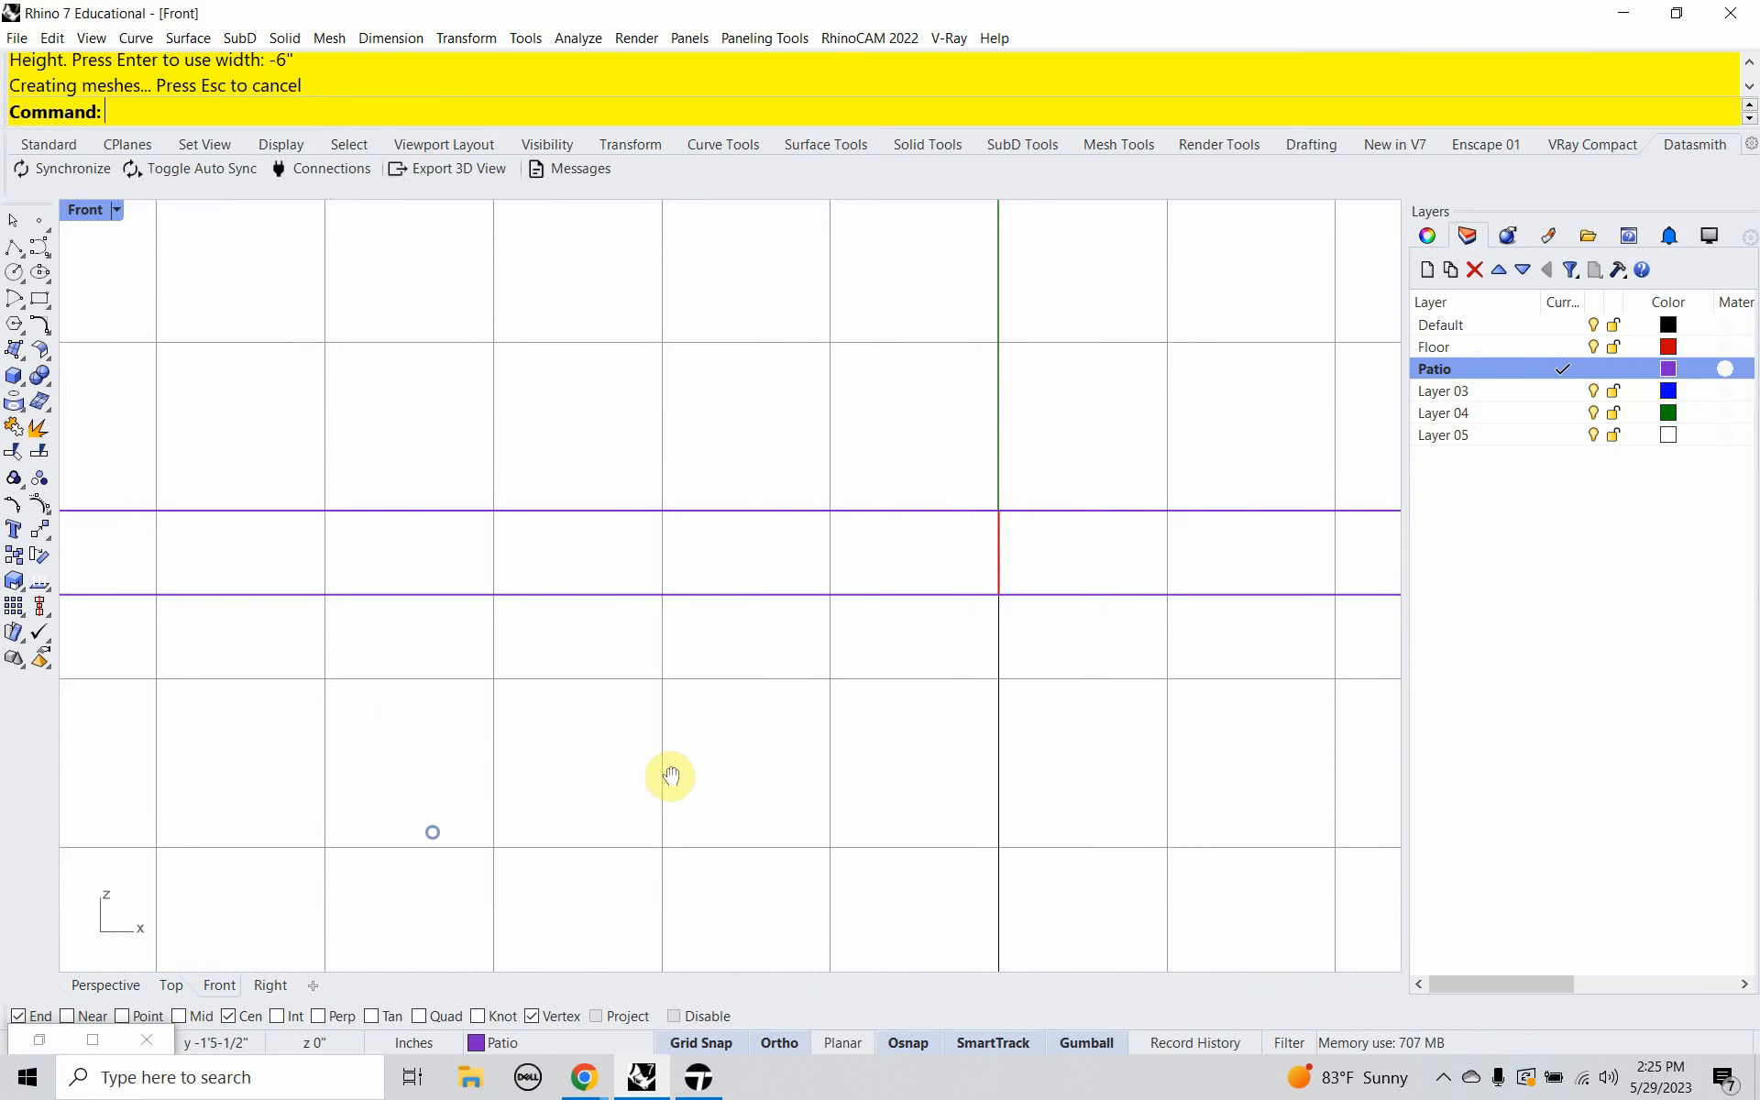
scroll(738, 743, down, 12)
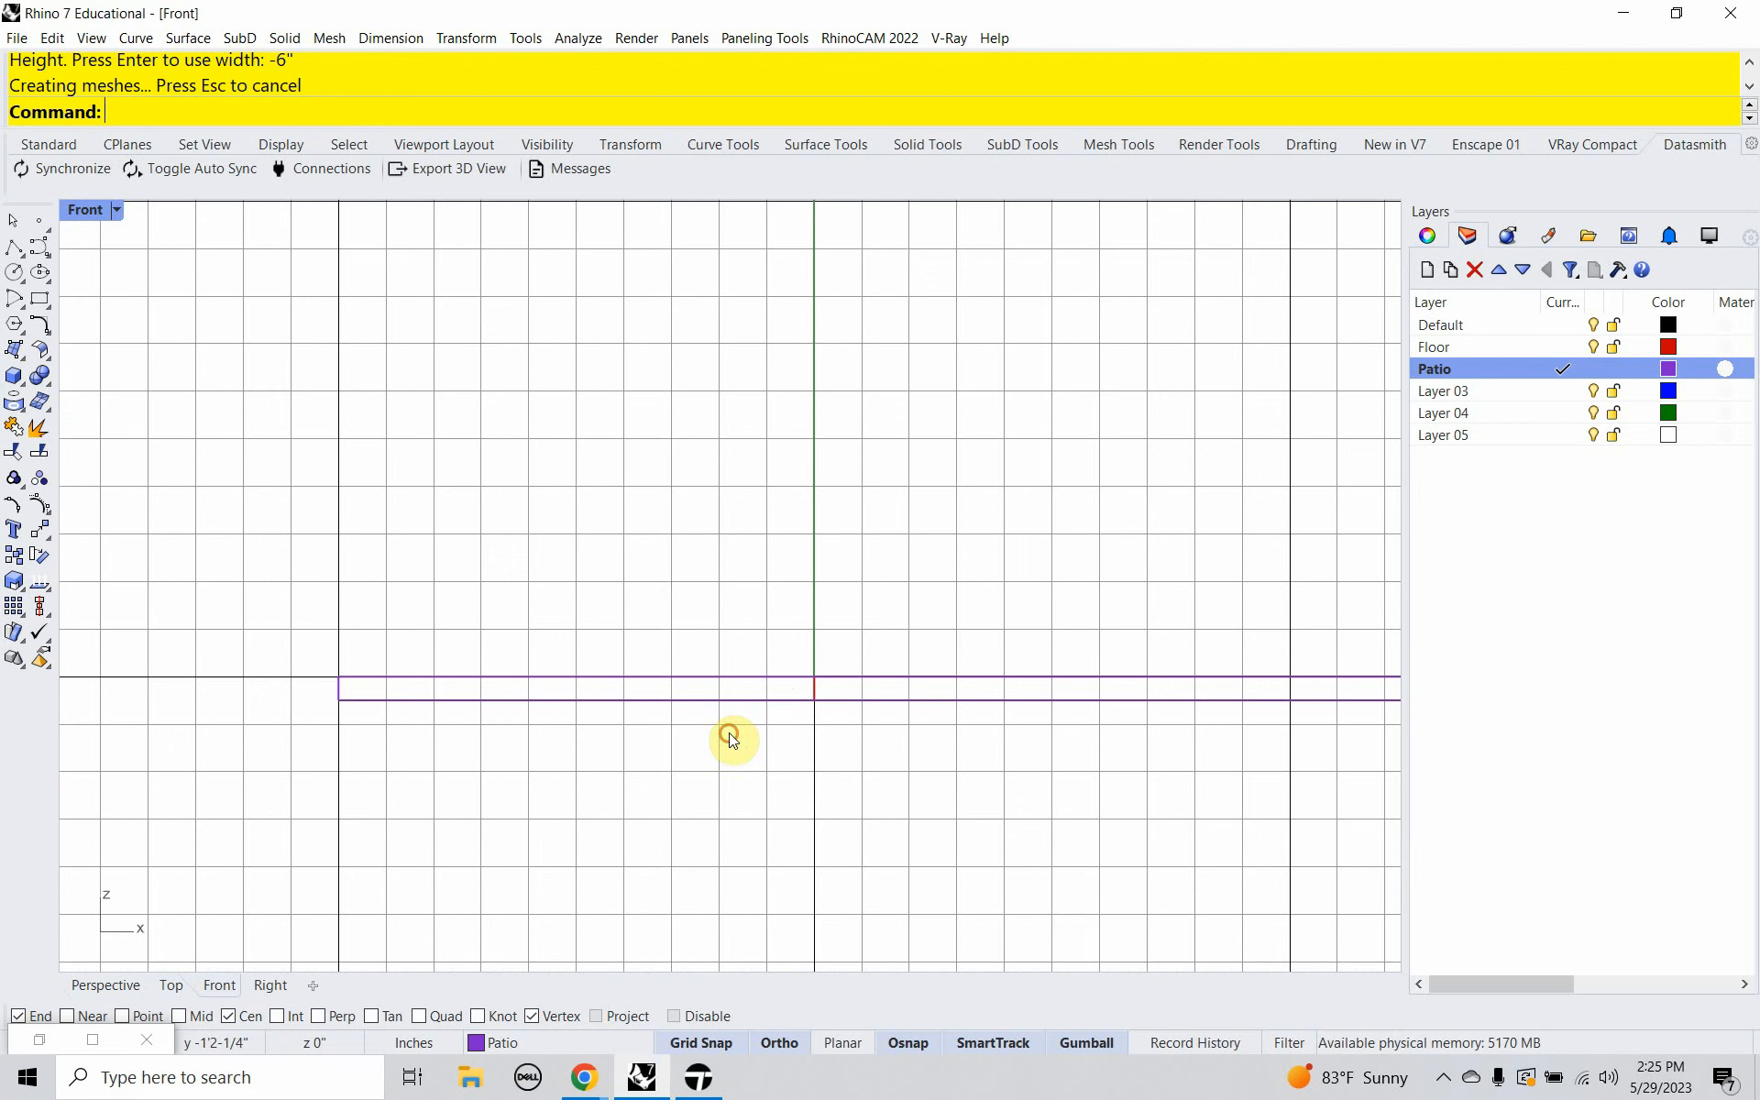
drag(726, 733, 630, 628)
text(move)
key(Return)
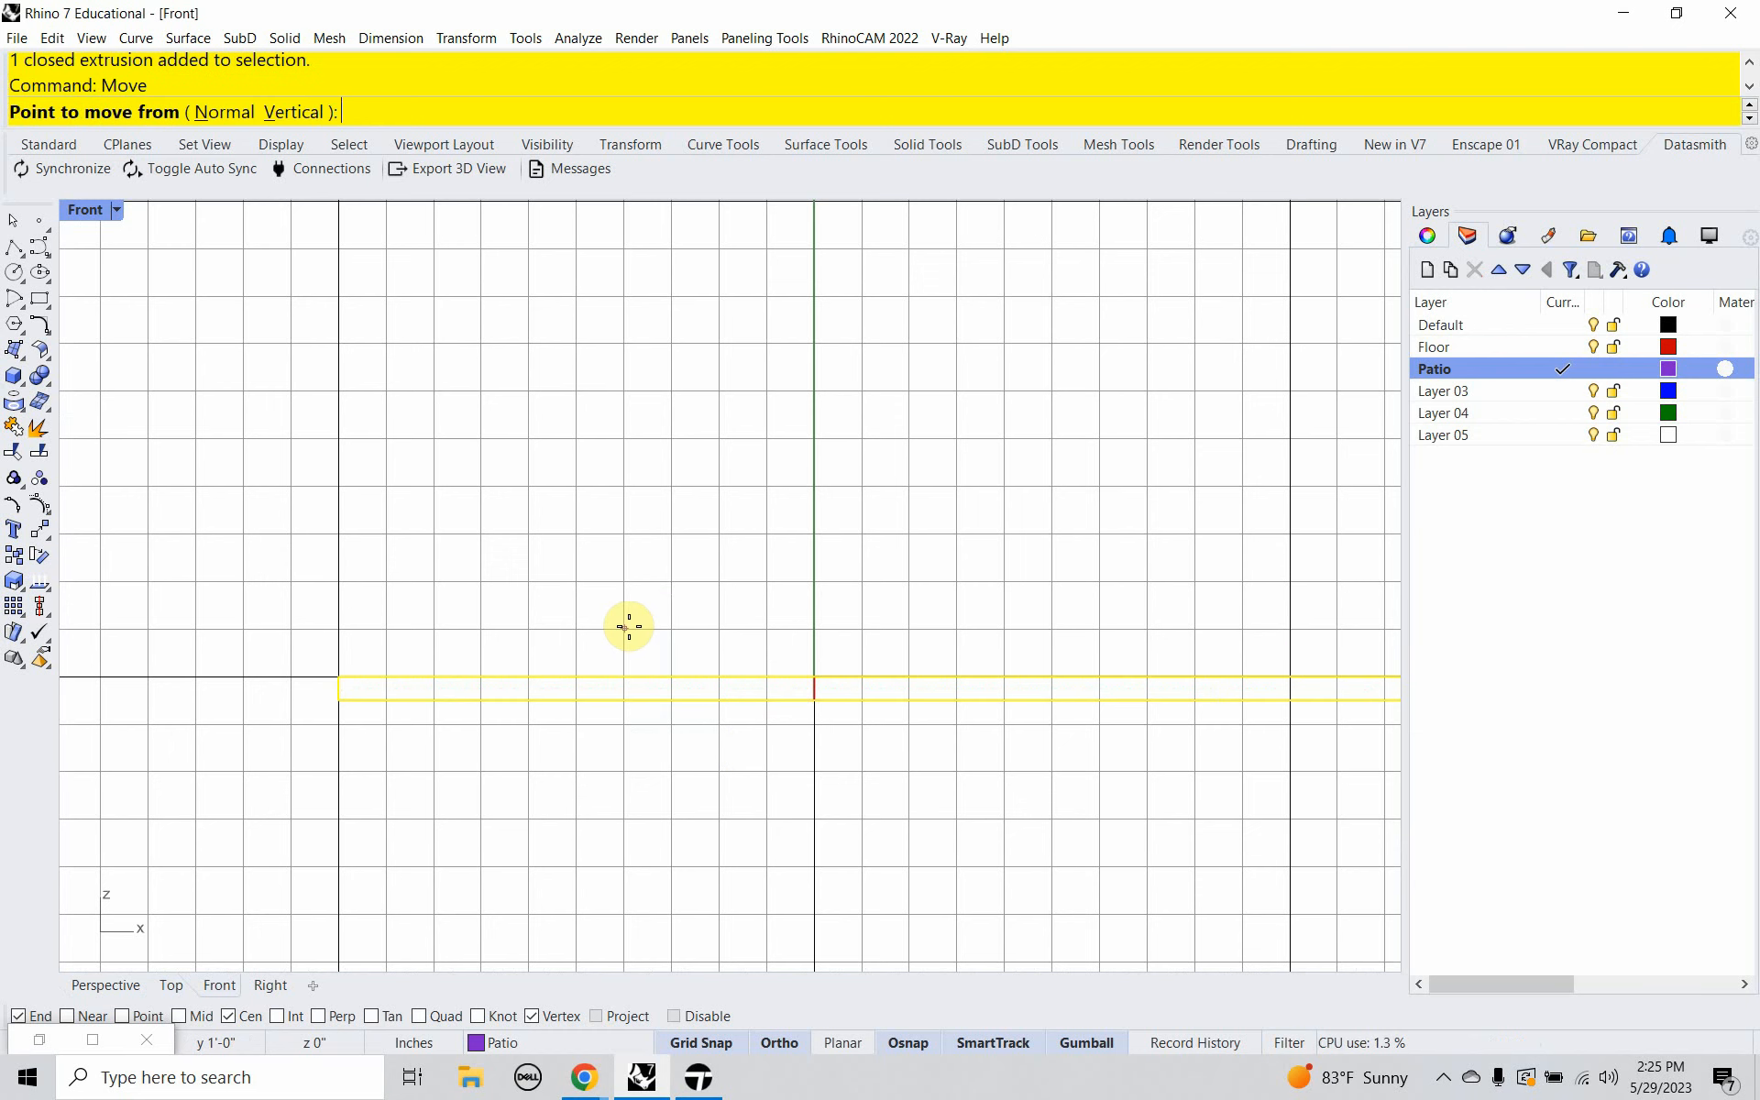
click(623, 573)
text(6")
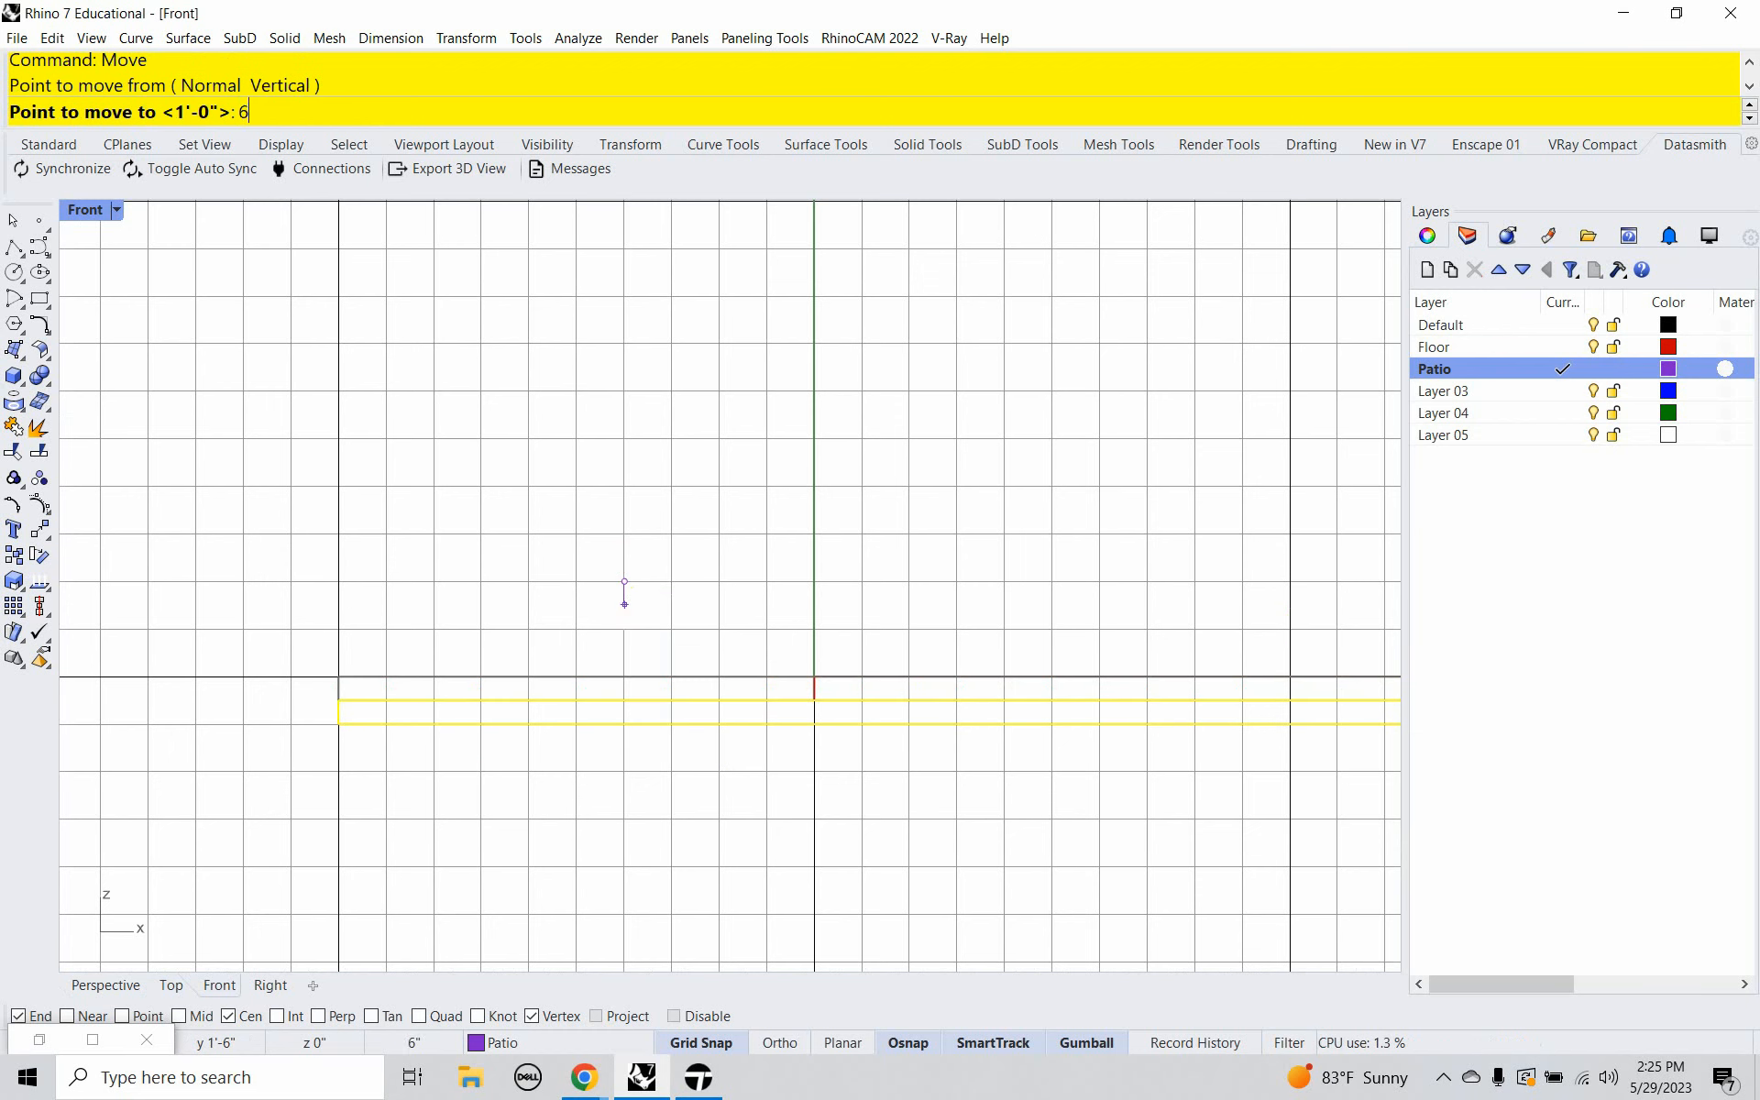
key(Return)
click(623, 632)
click(630, 642)
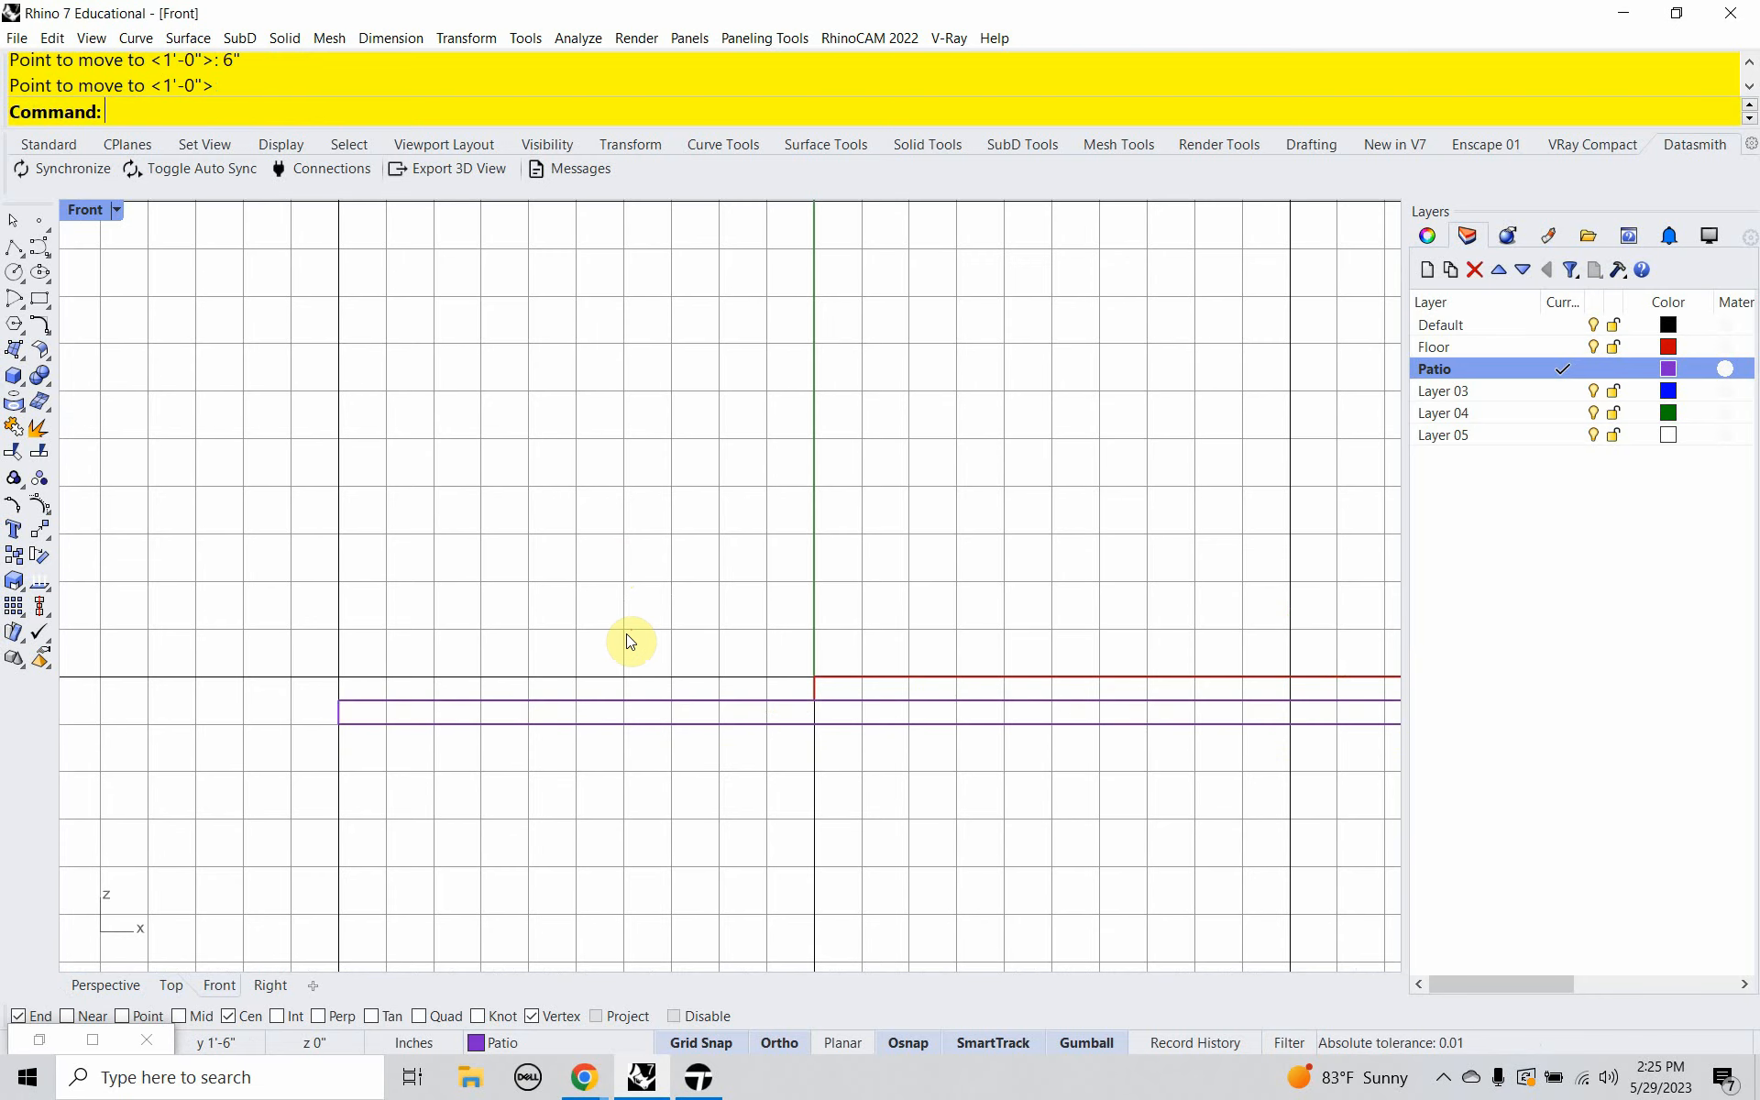
click(106, 984)
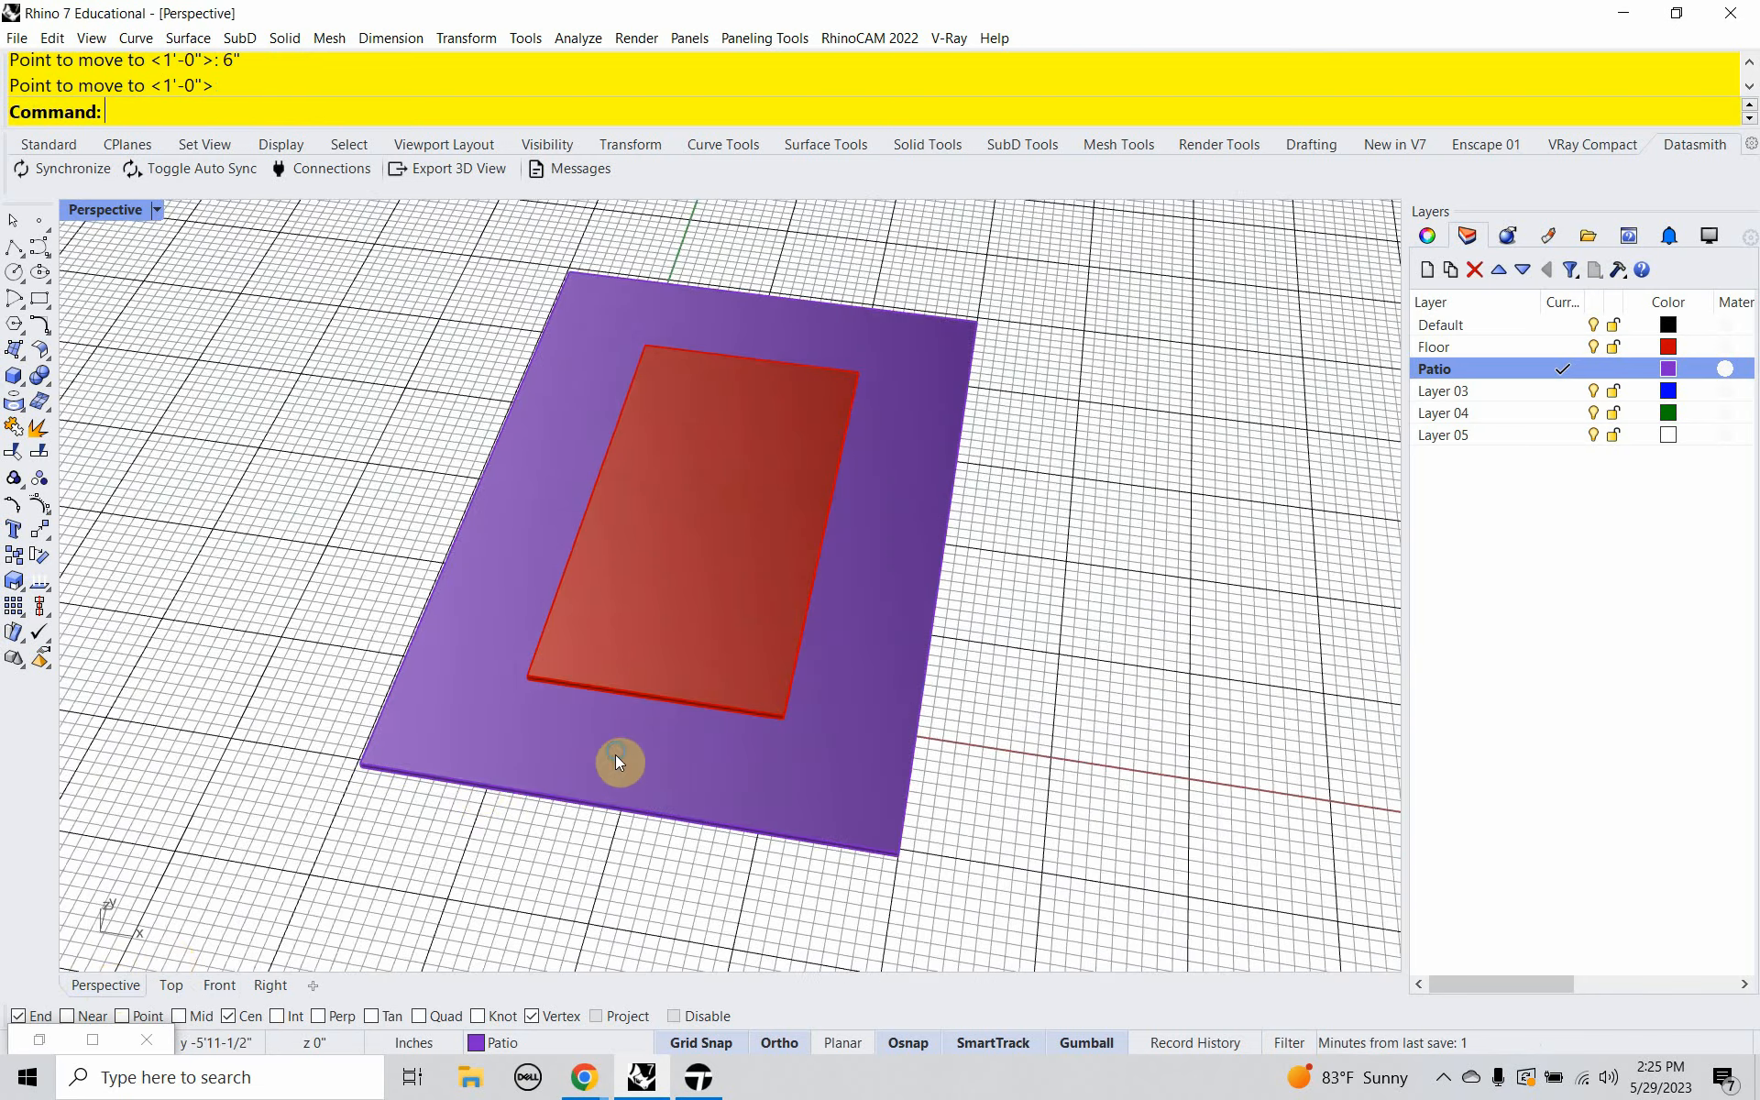
right_drag(617, 758, 556, 726)
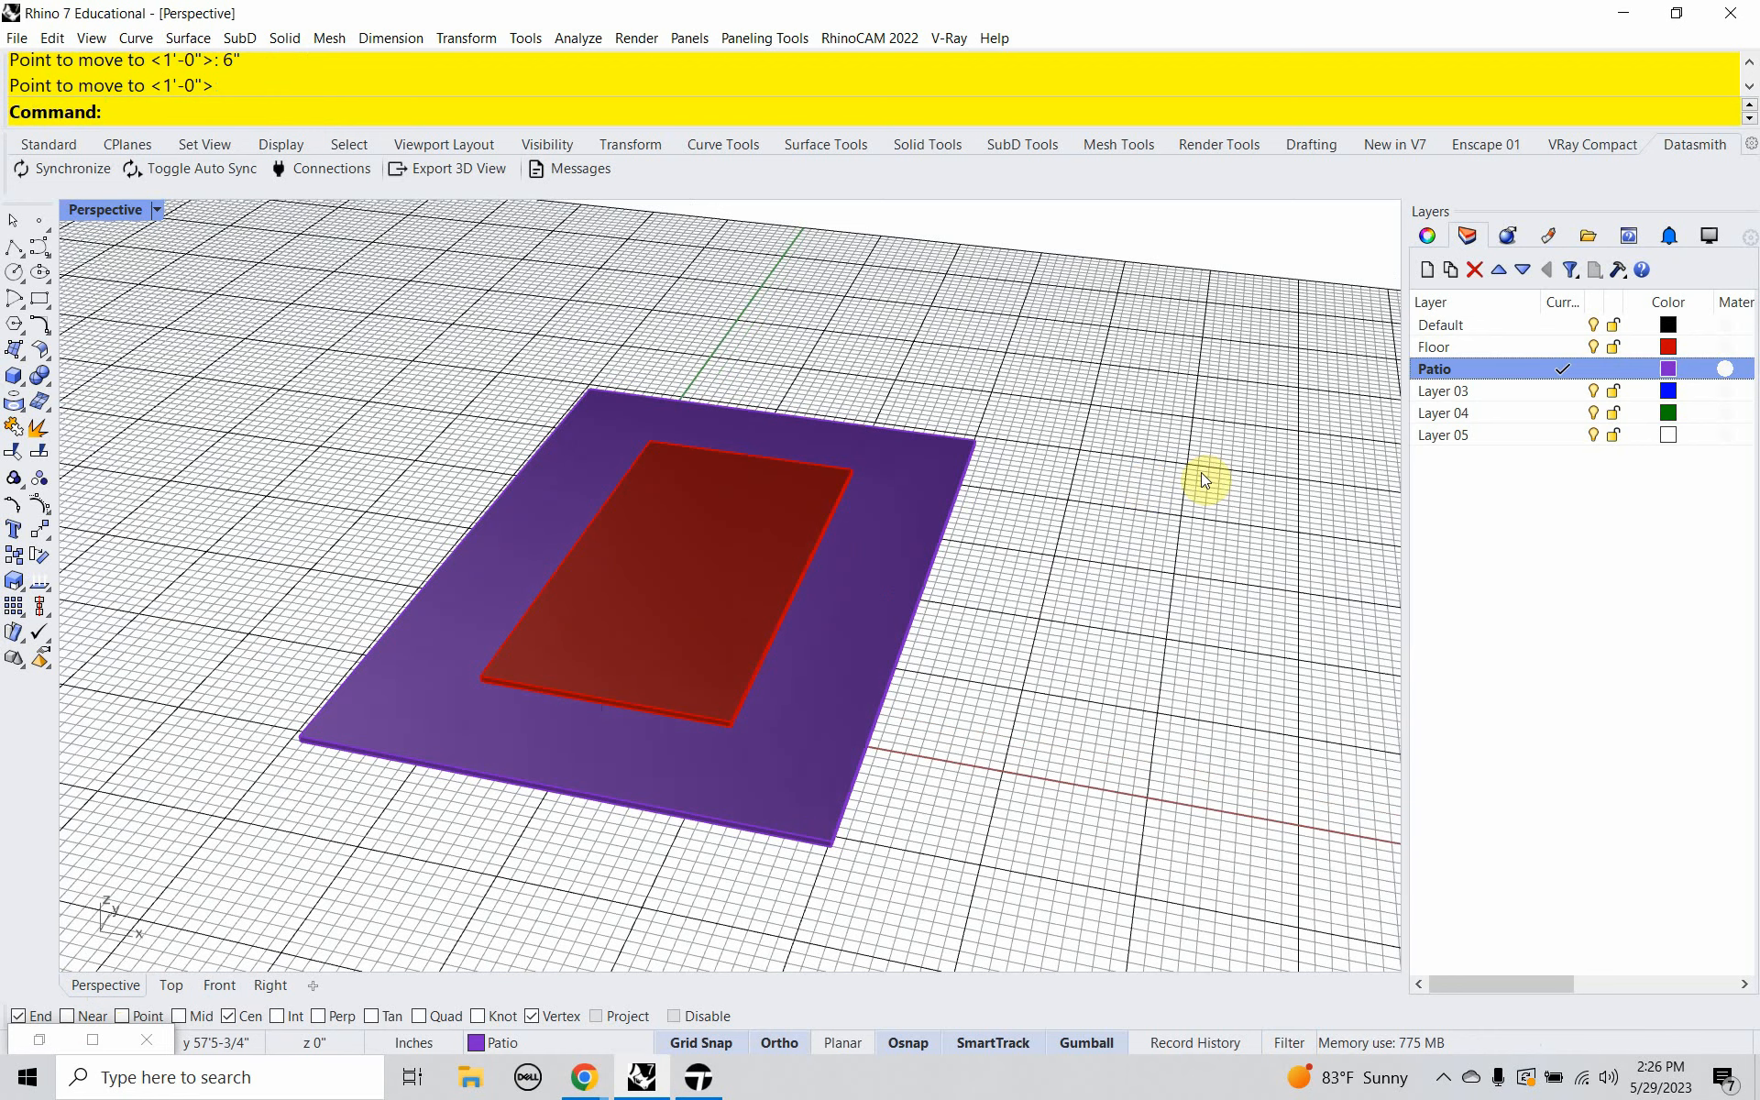
Make Layer 03 the current layer and rename it Grass.
double_click(1456, 393)
click(1456, 393)
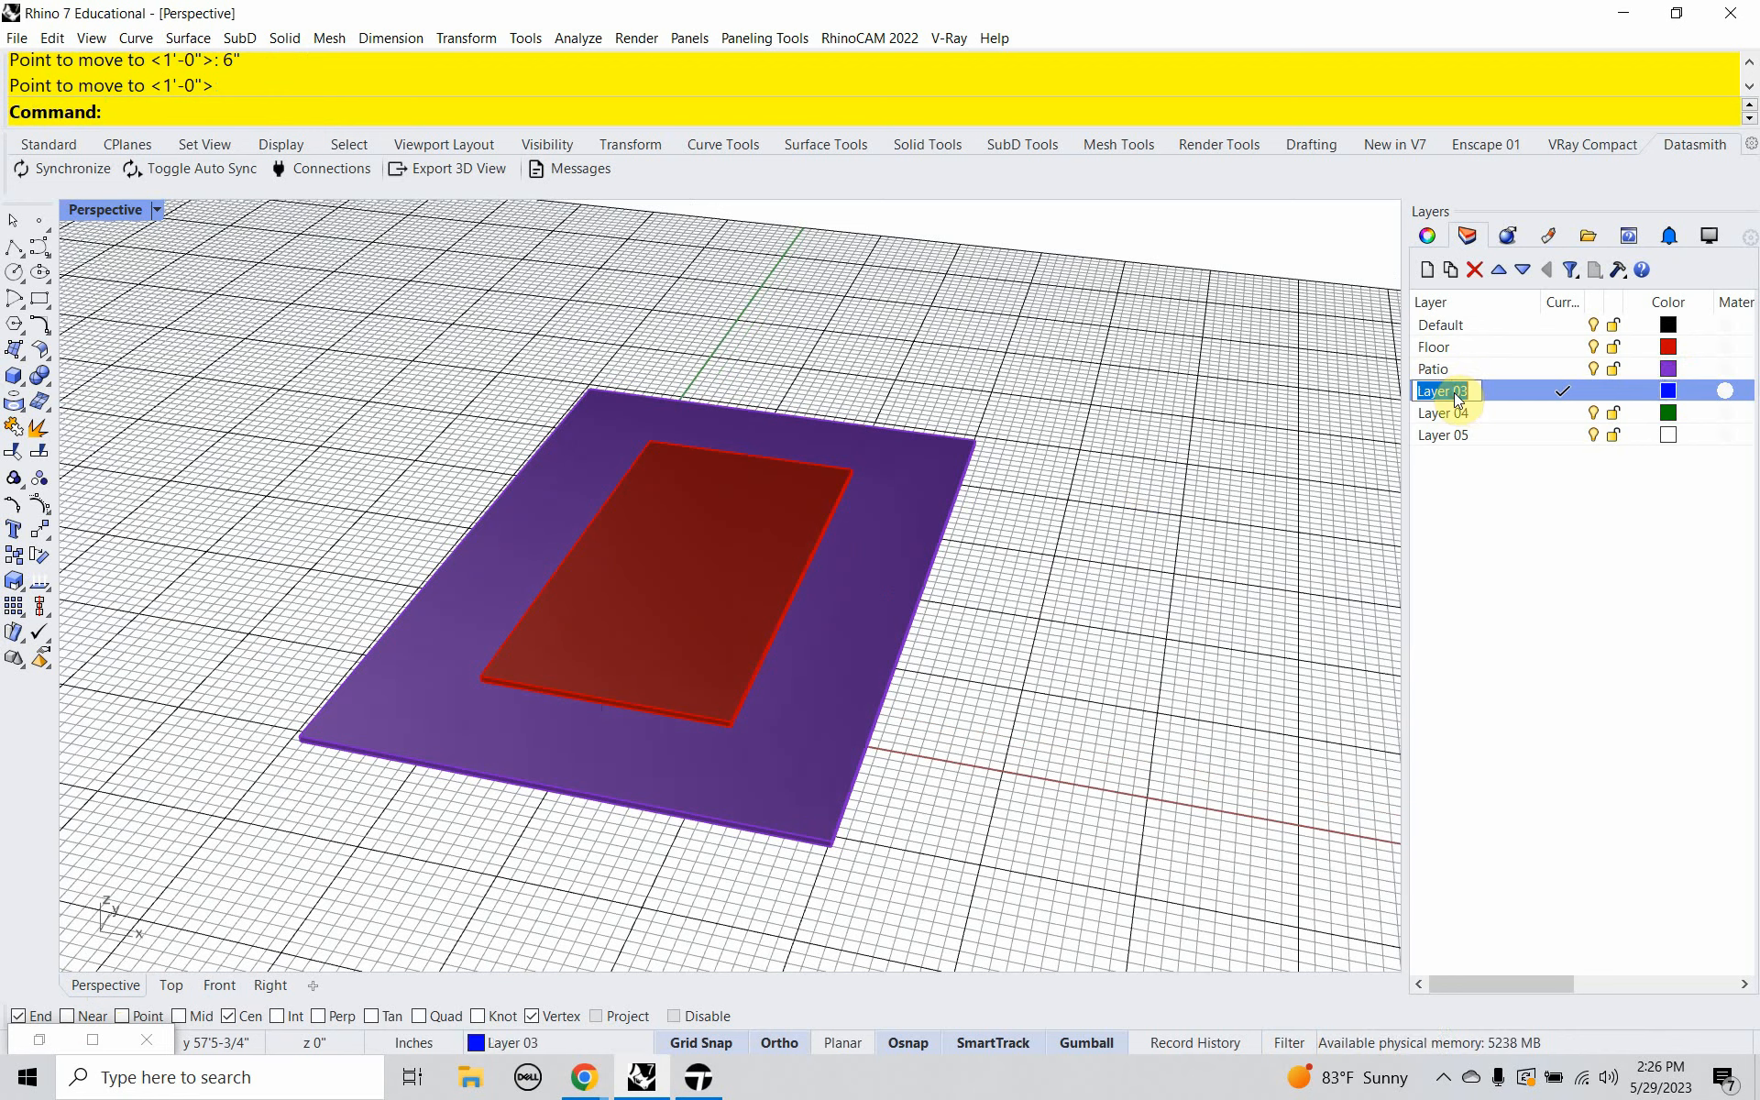
text(Grass)
key(Return)
Model the grass as a box extending about 20' beyond the patio on all sides, with a height of -6".
mouse_move(864, 549)
right_down()
mouse_move(846, 560)
mouse_move(872, 581)
mouse_move(847, 574)
right_up()
scroll(845, 560, down, 3)
shift+right_drag(902, 462, 909, 468)
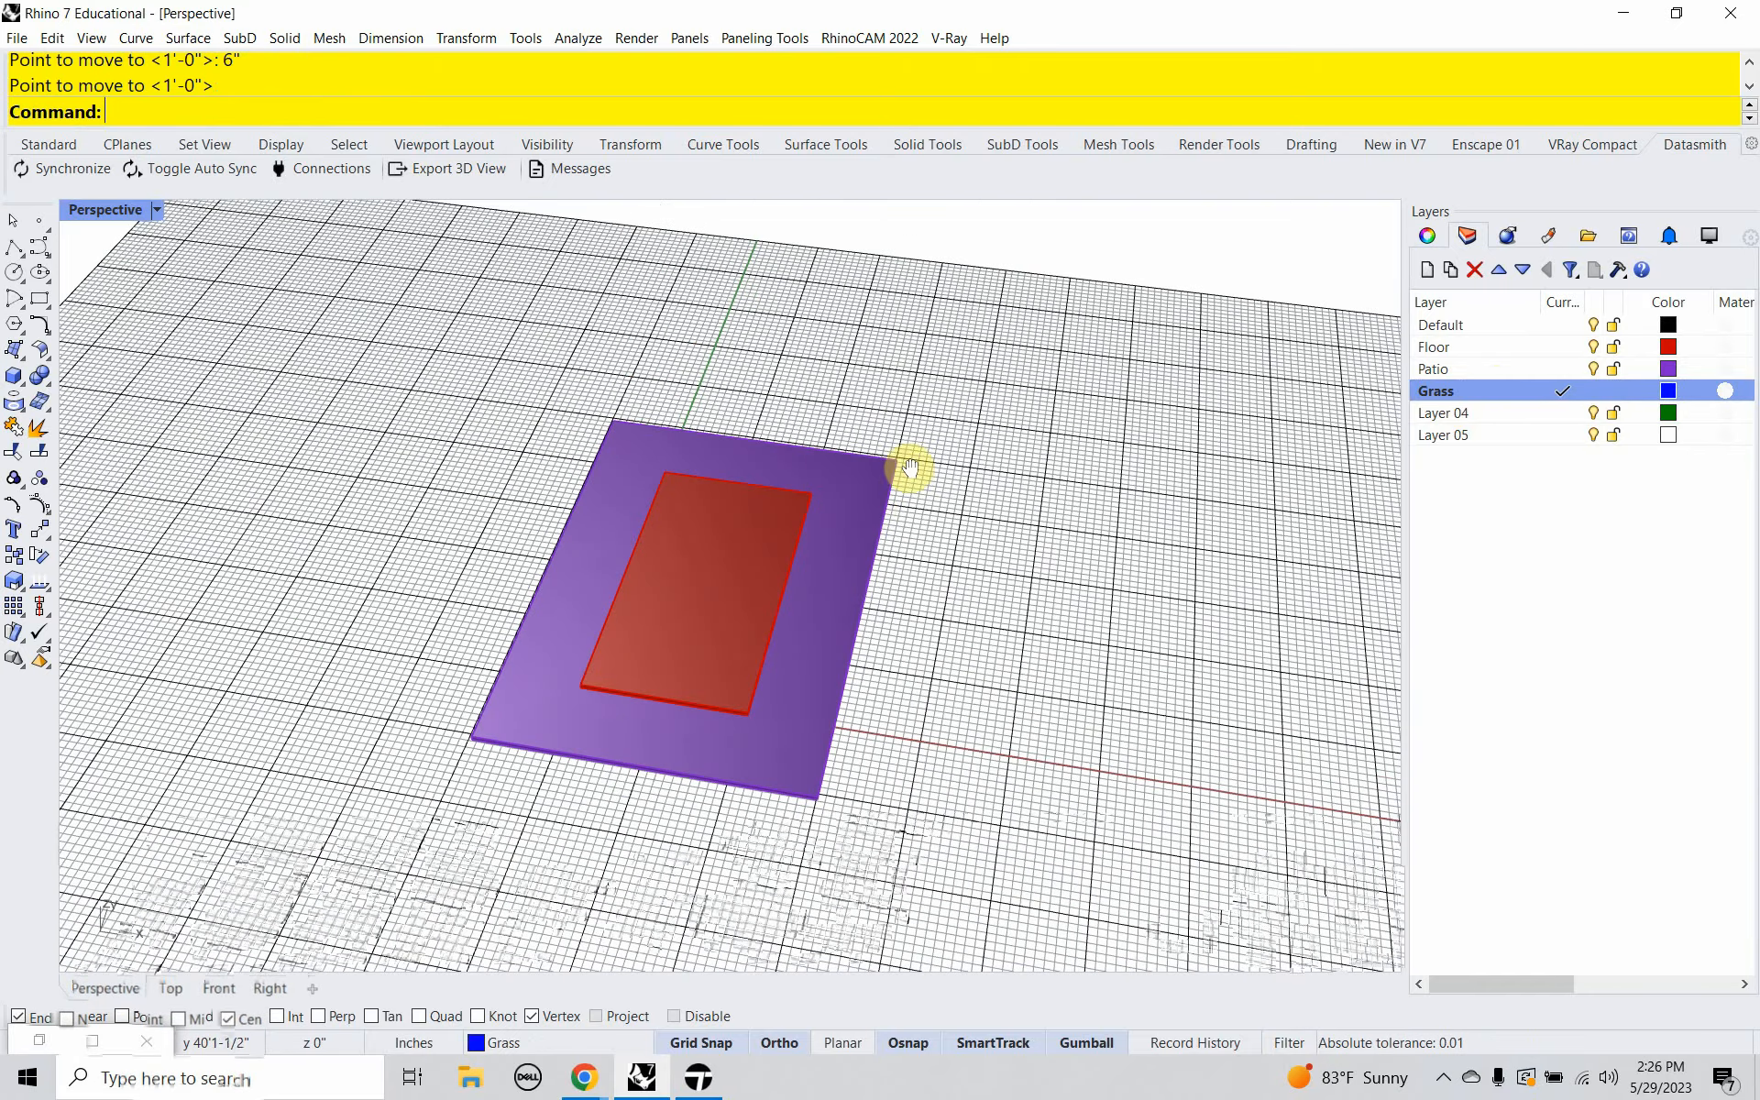
text(Box)
key(Return)
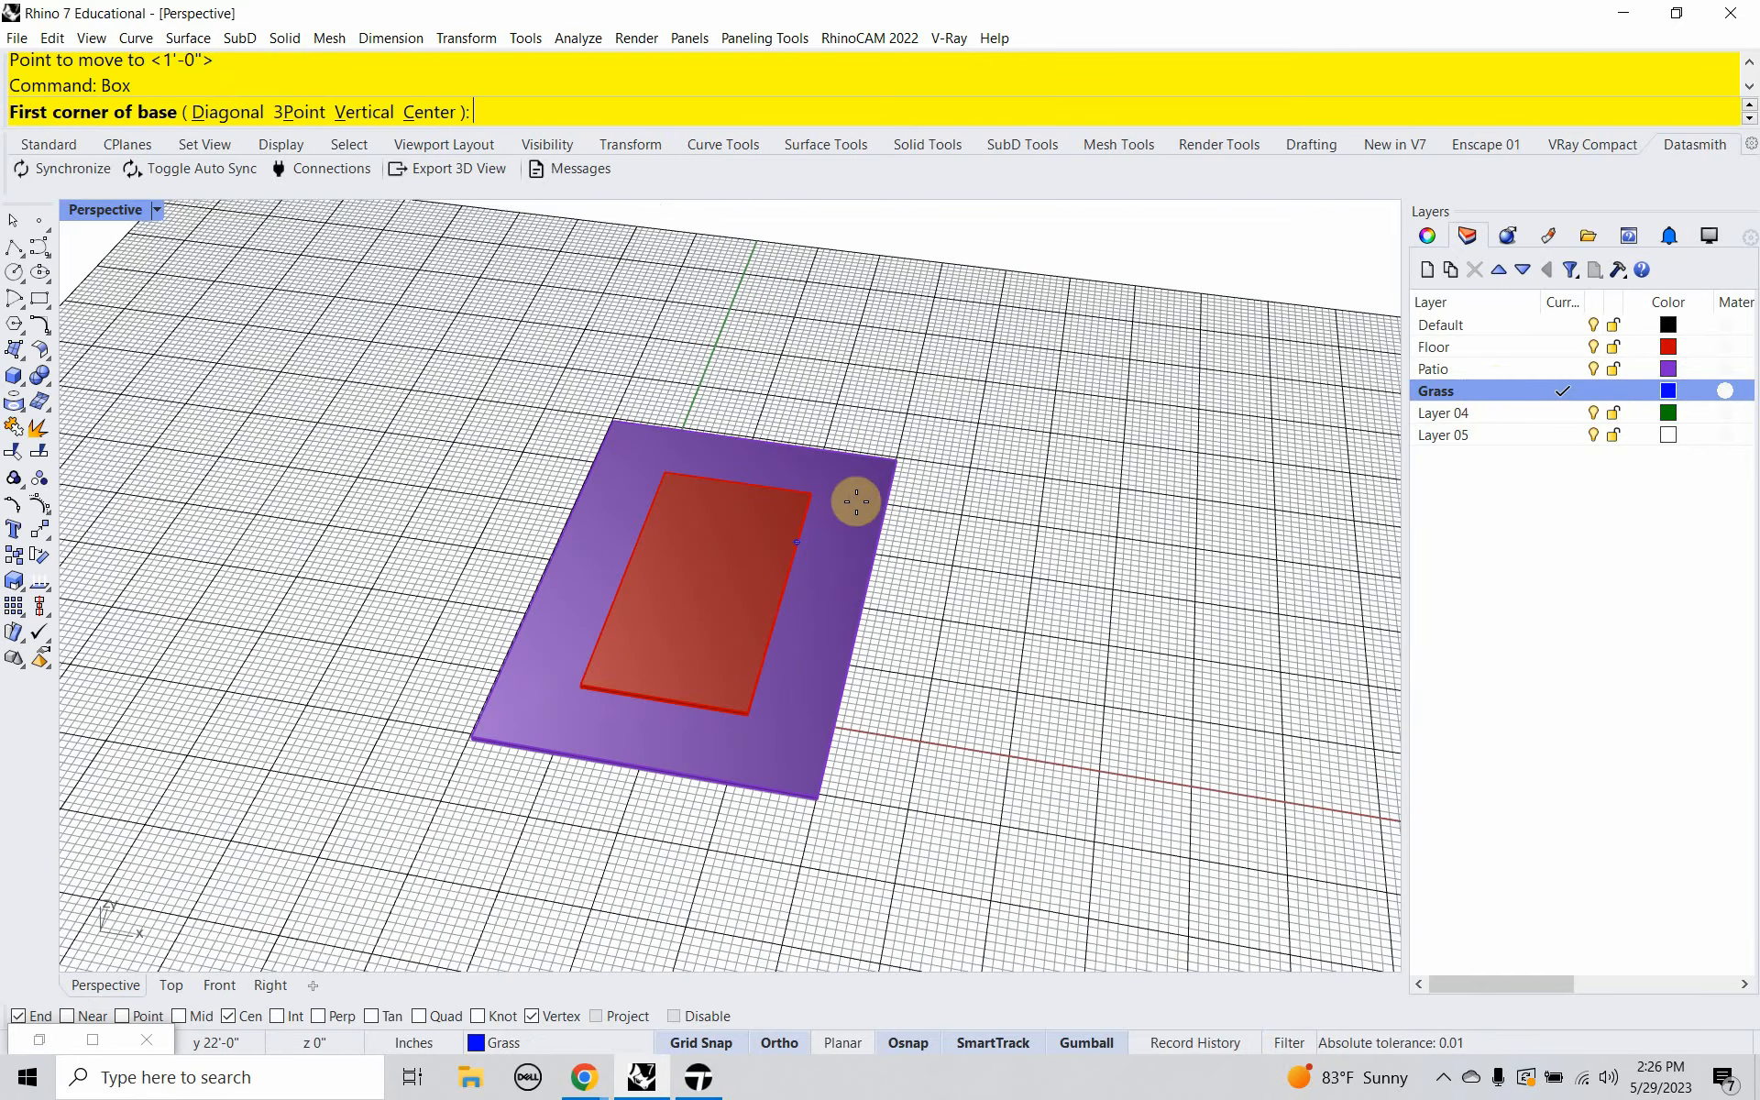
click(240, 854)
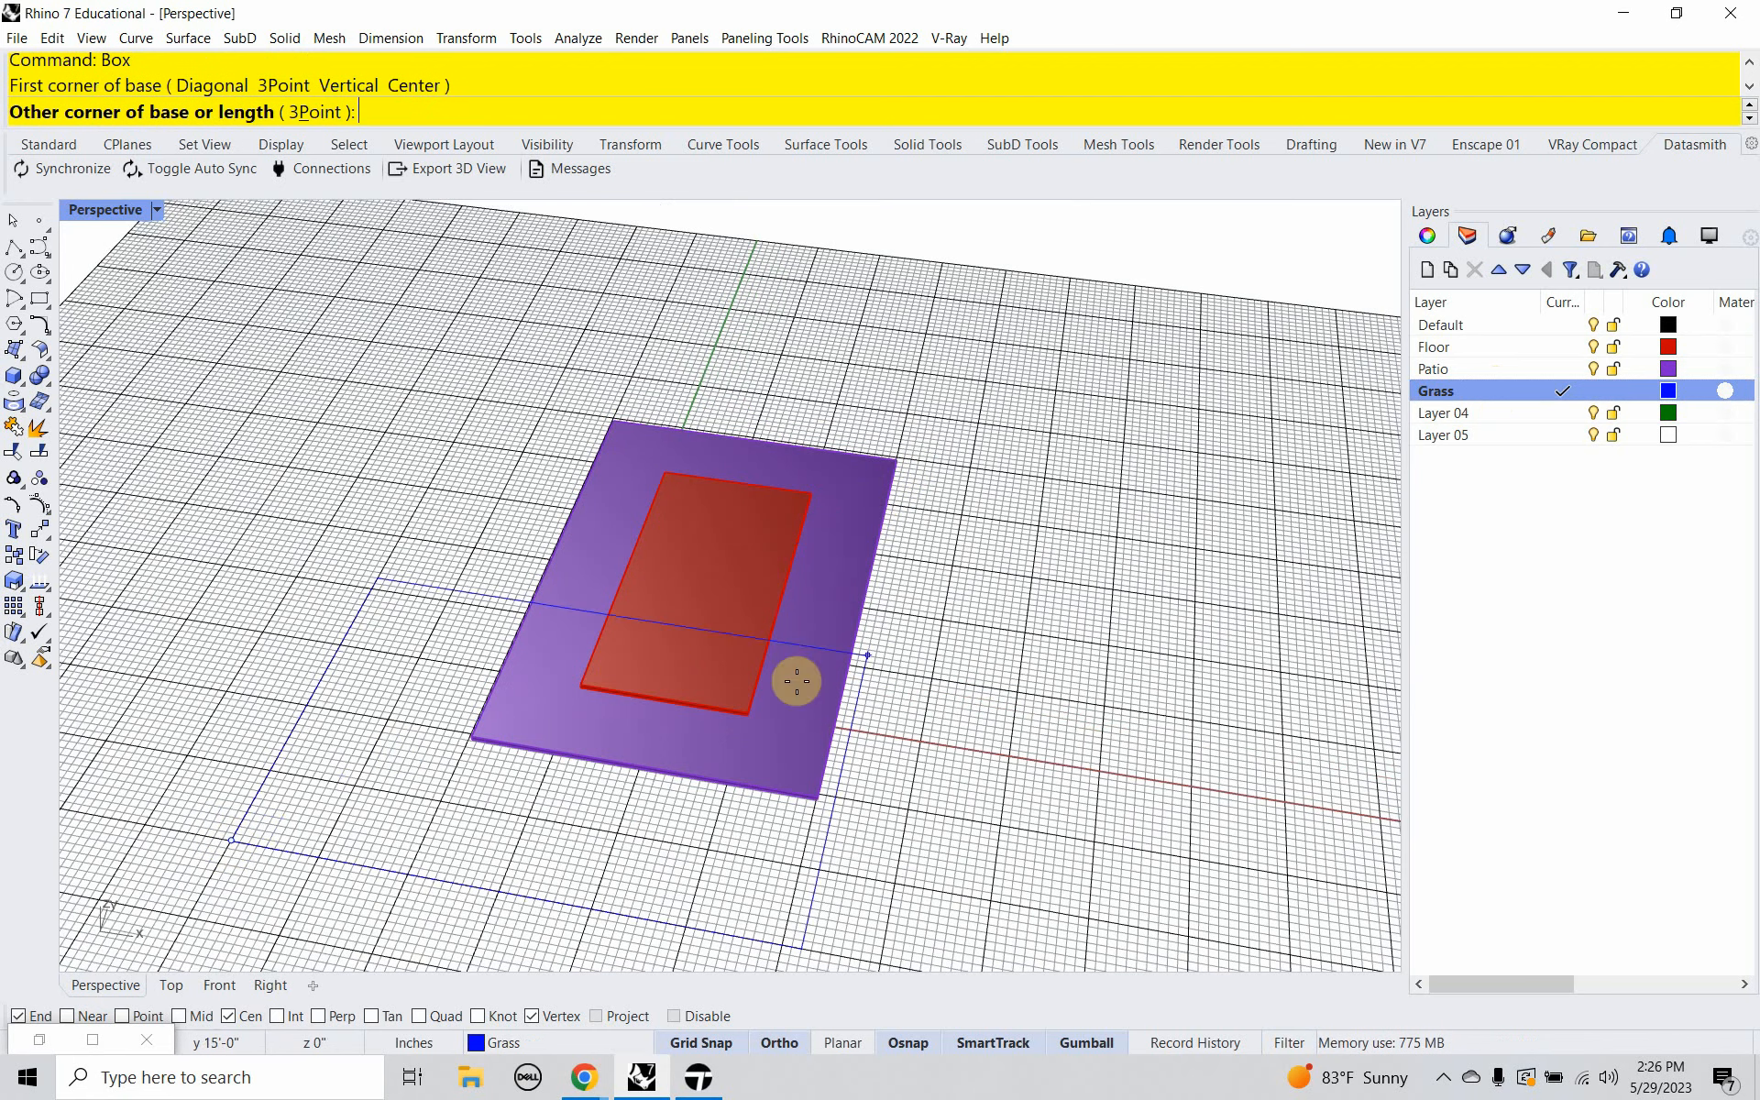
click(1057, 390)
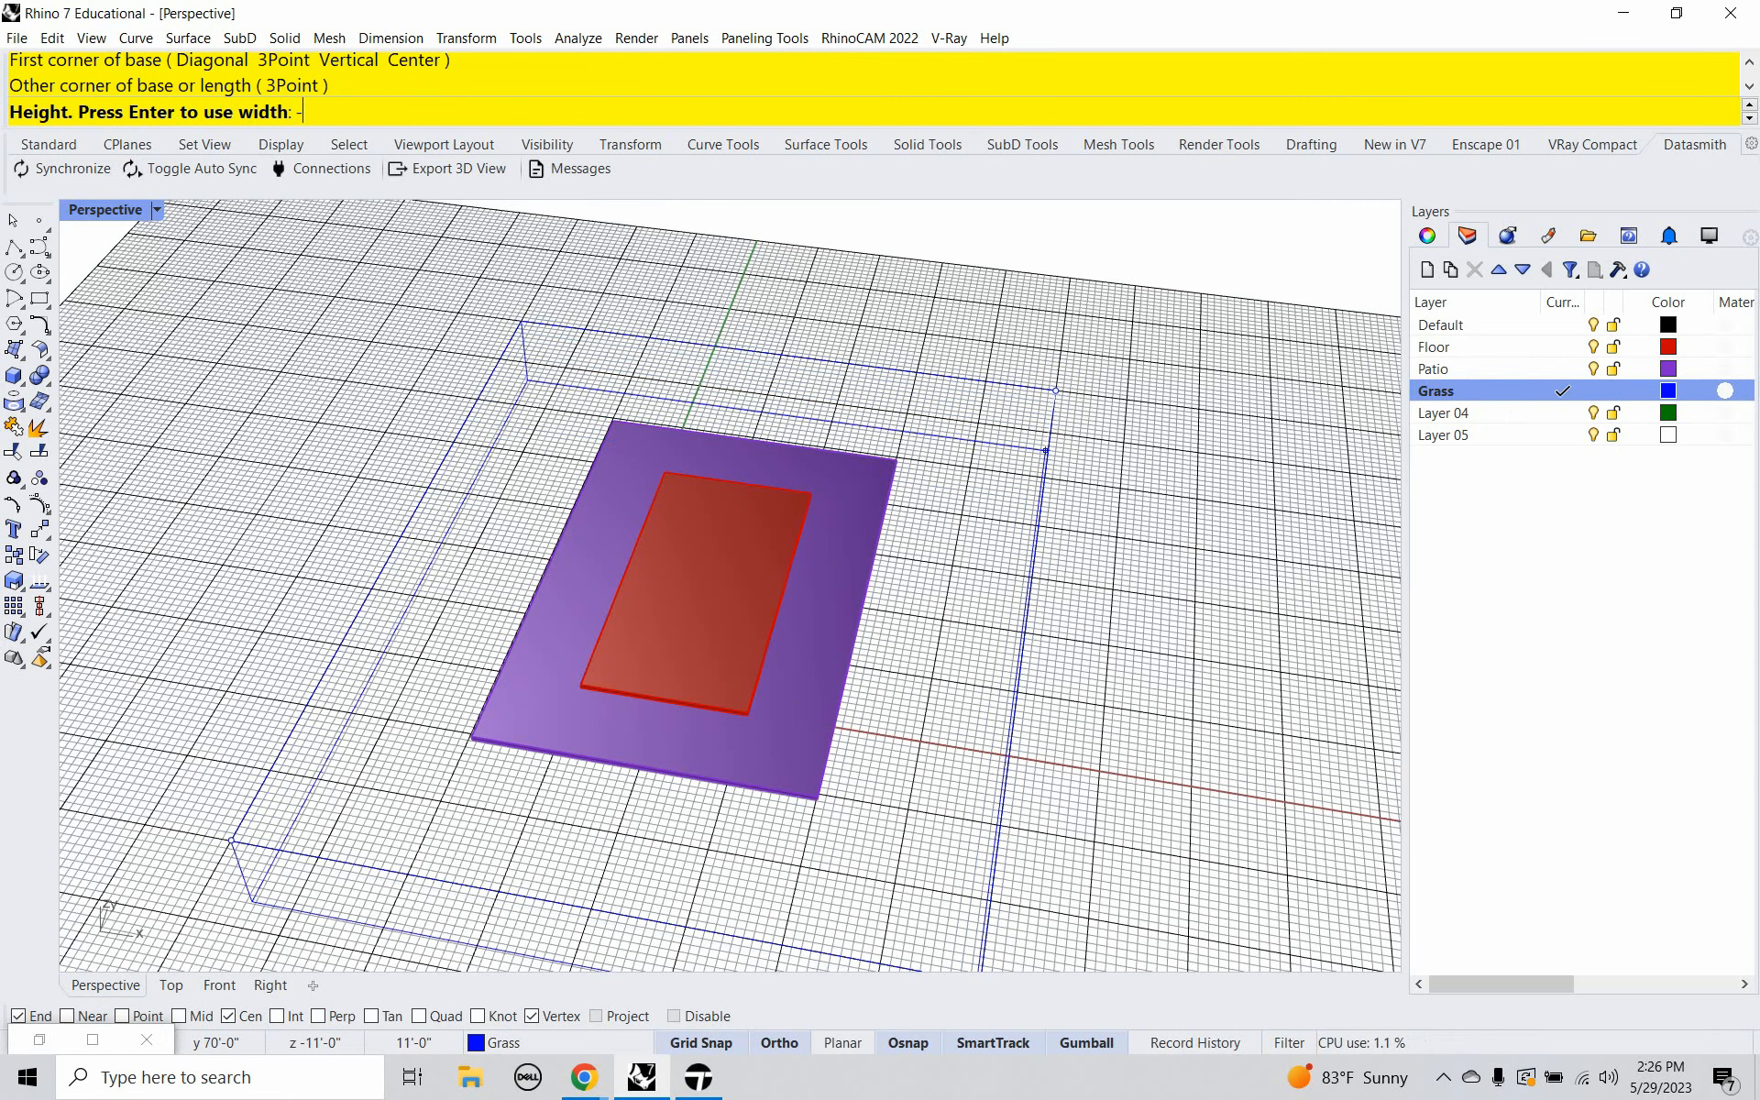
text(-6)
key(Return)
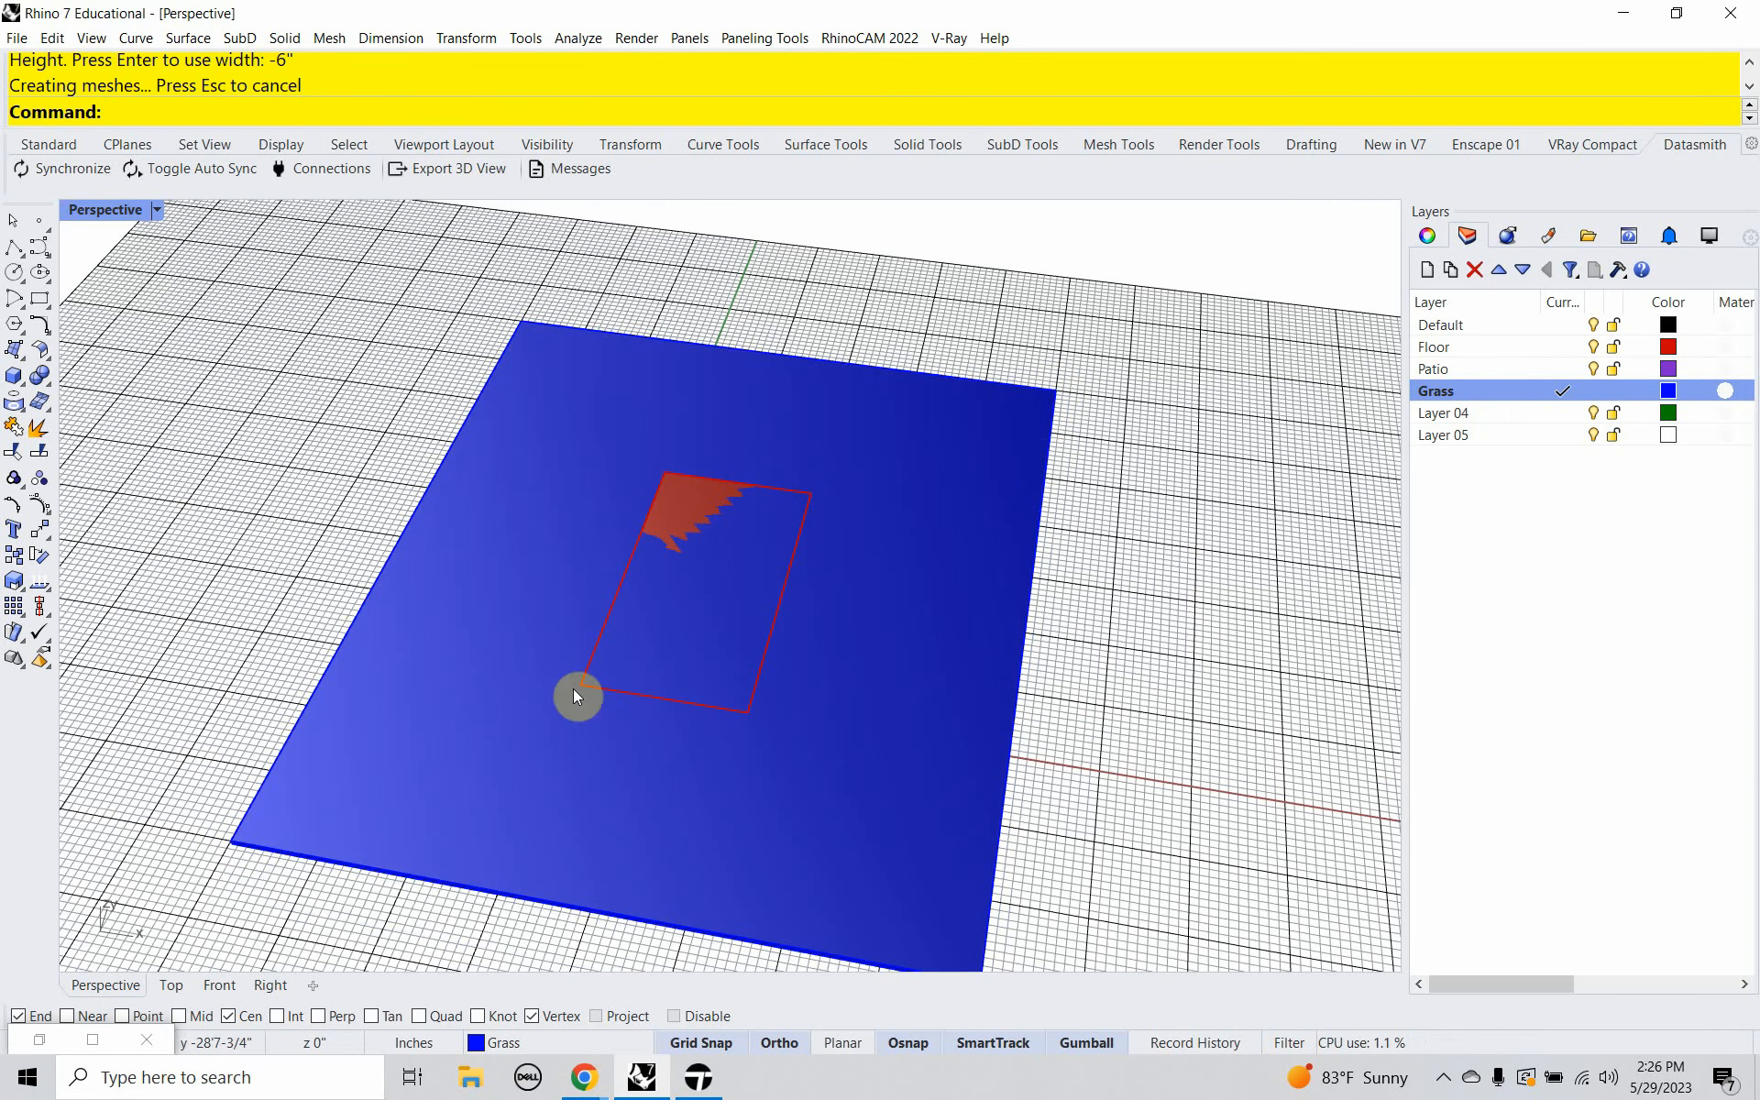
Move the grass box straight down 1' in the Front view so it sits beneath the patio, then return to the Perspective view.
click(419, 869)
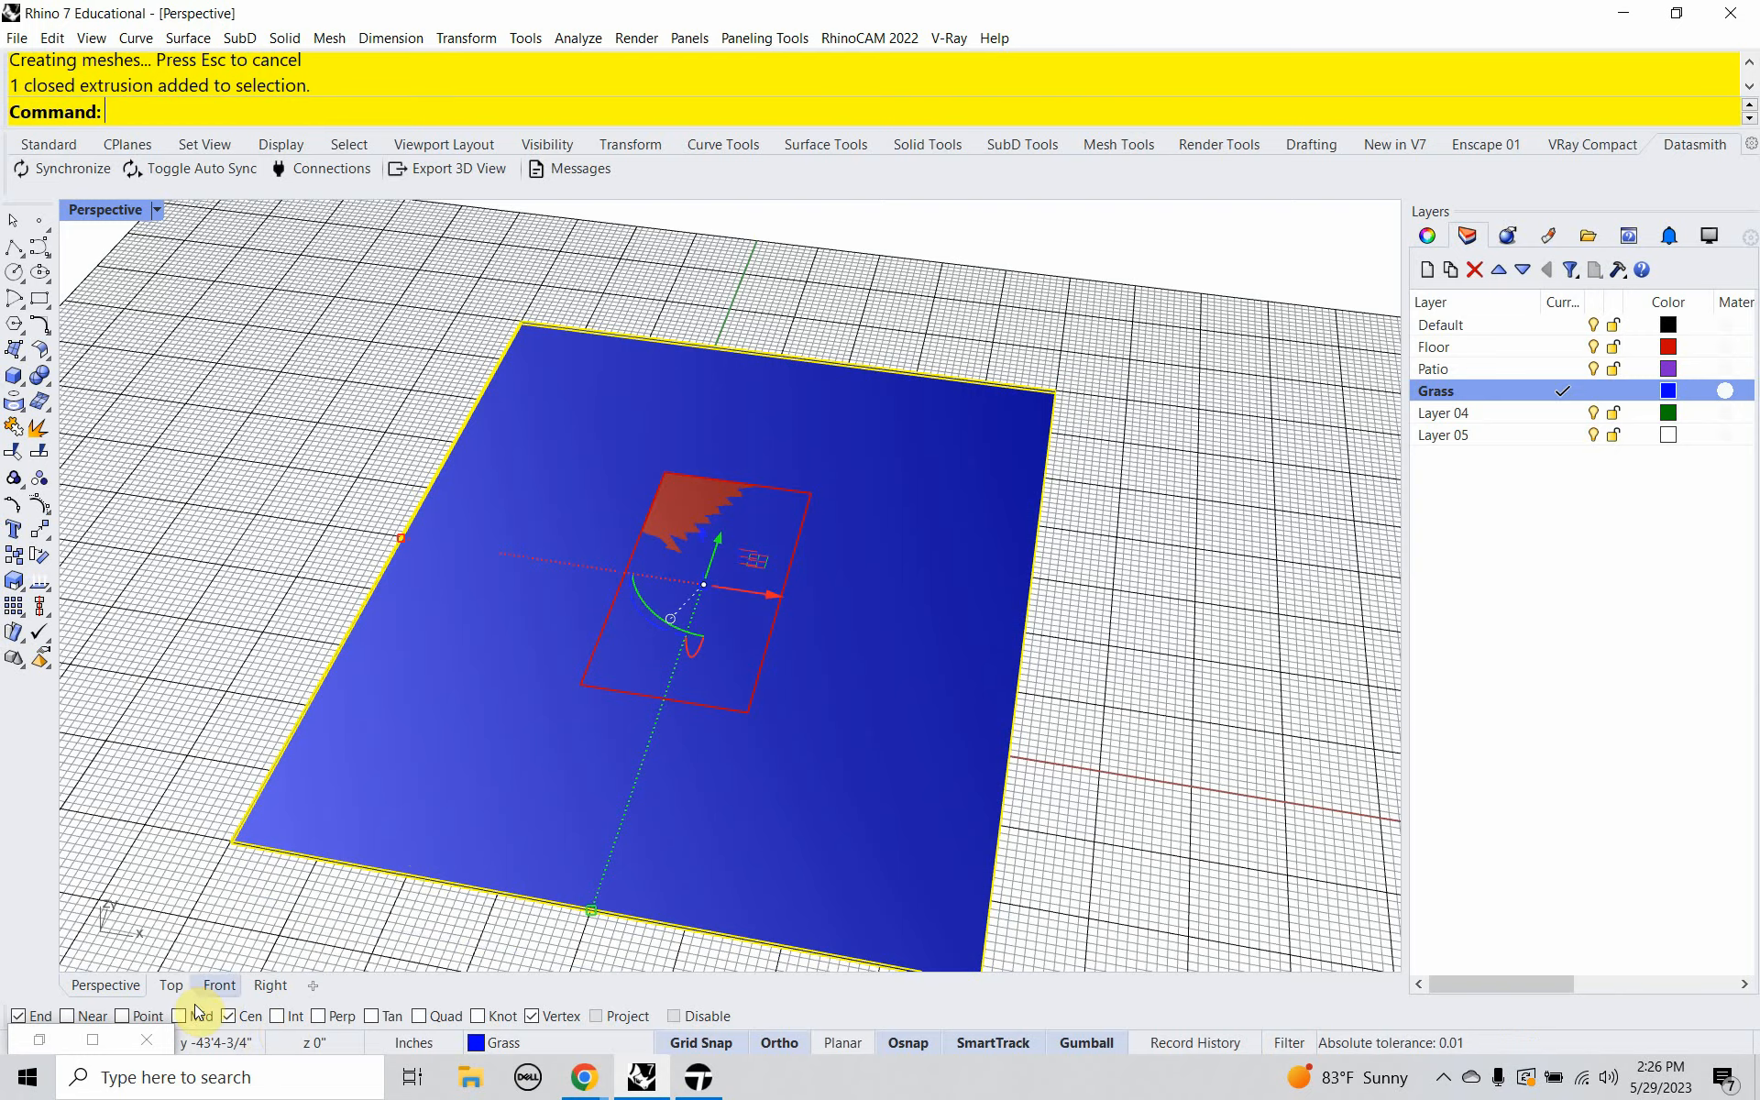
click(219, 987)
right_drag(406, 787, 915, 742)
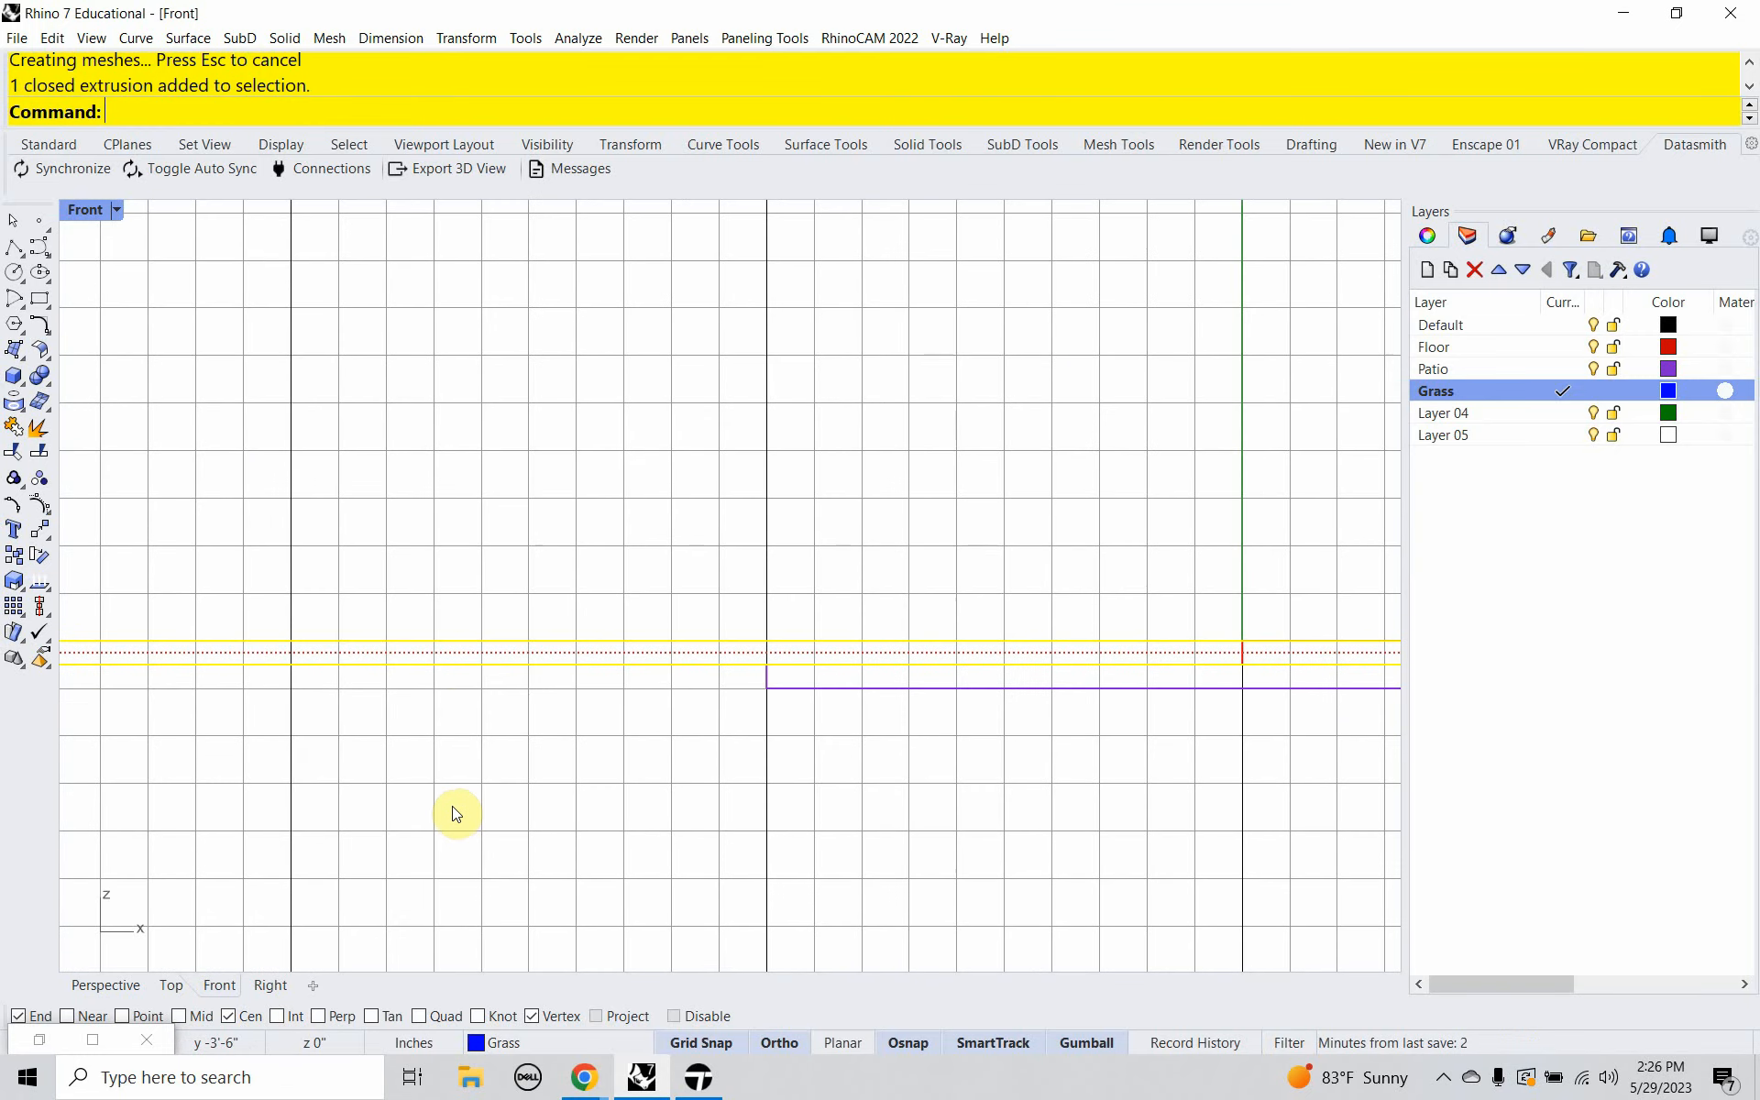
text(Move)
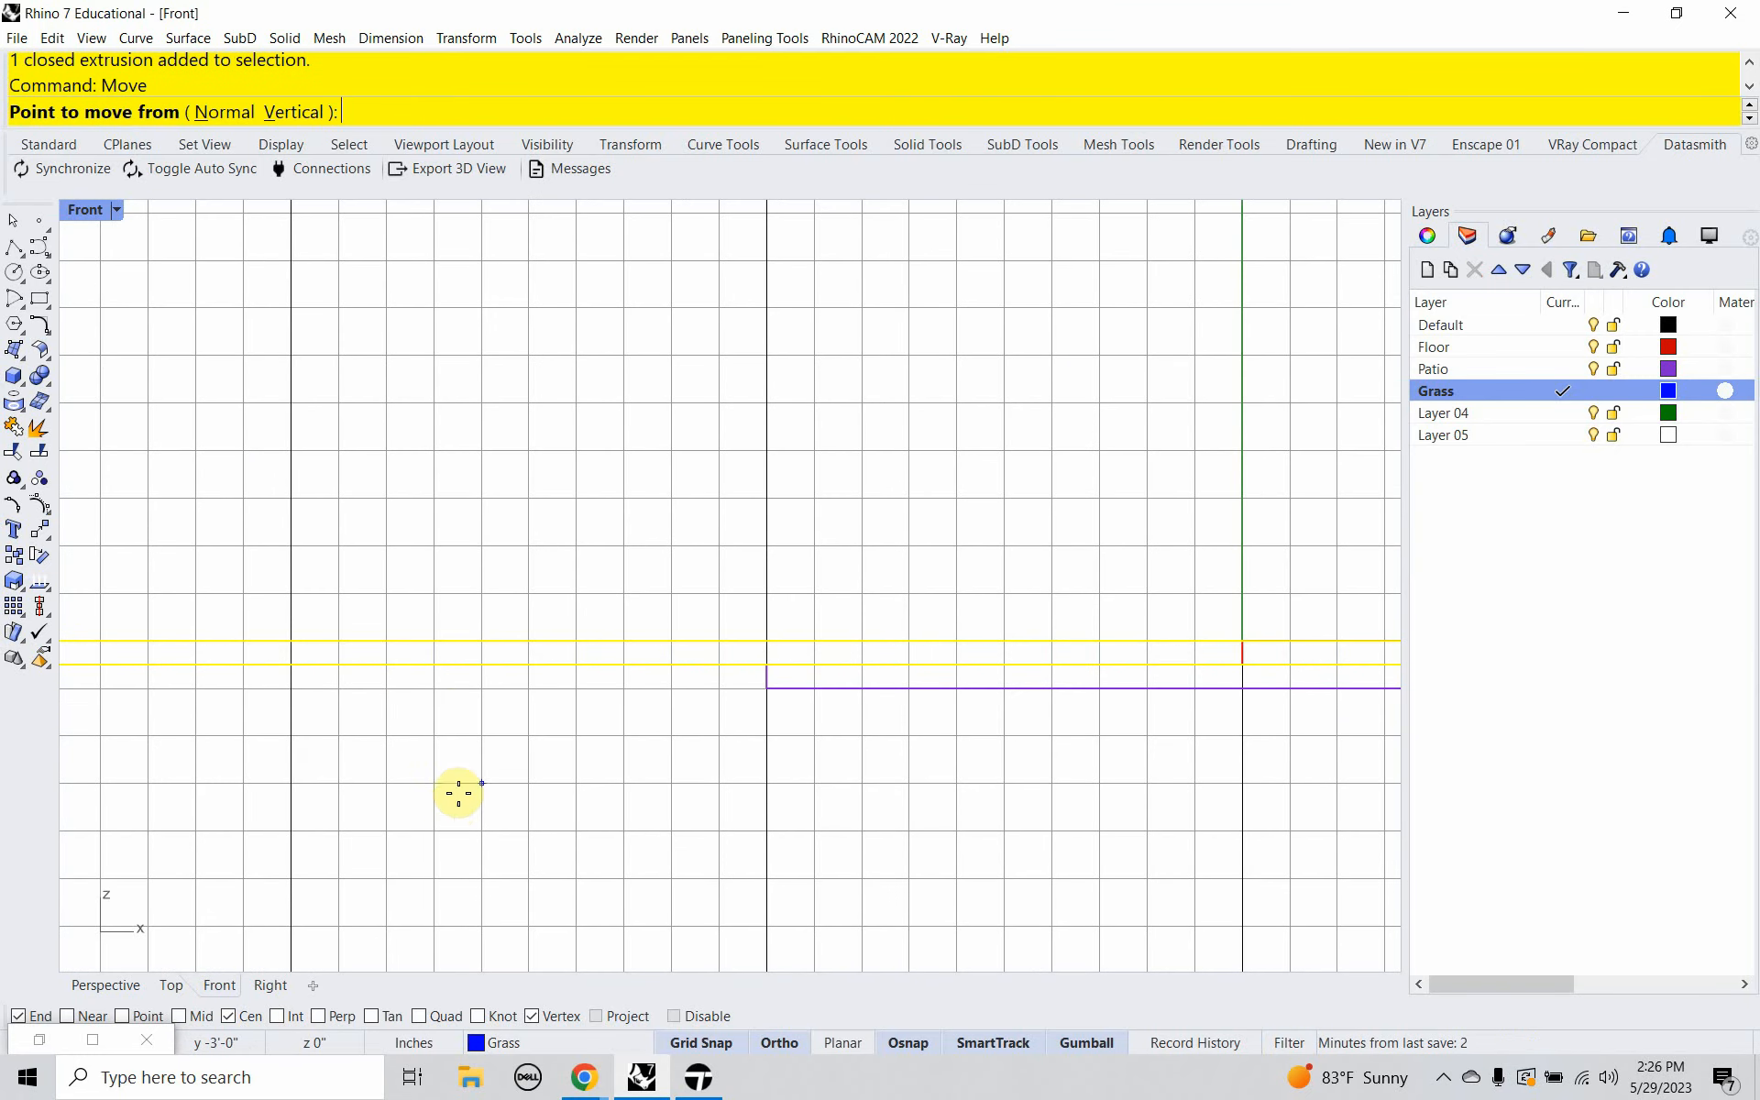
click(436, 833)
click(436, 857)
key(Escape)
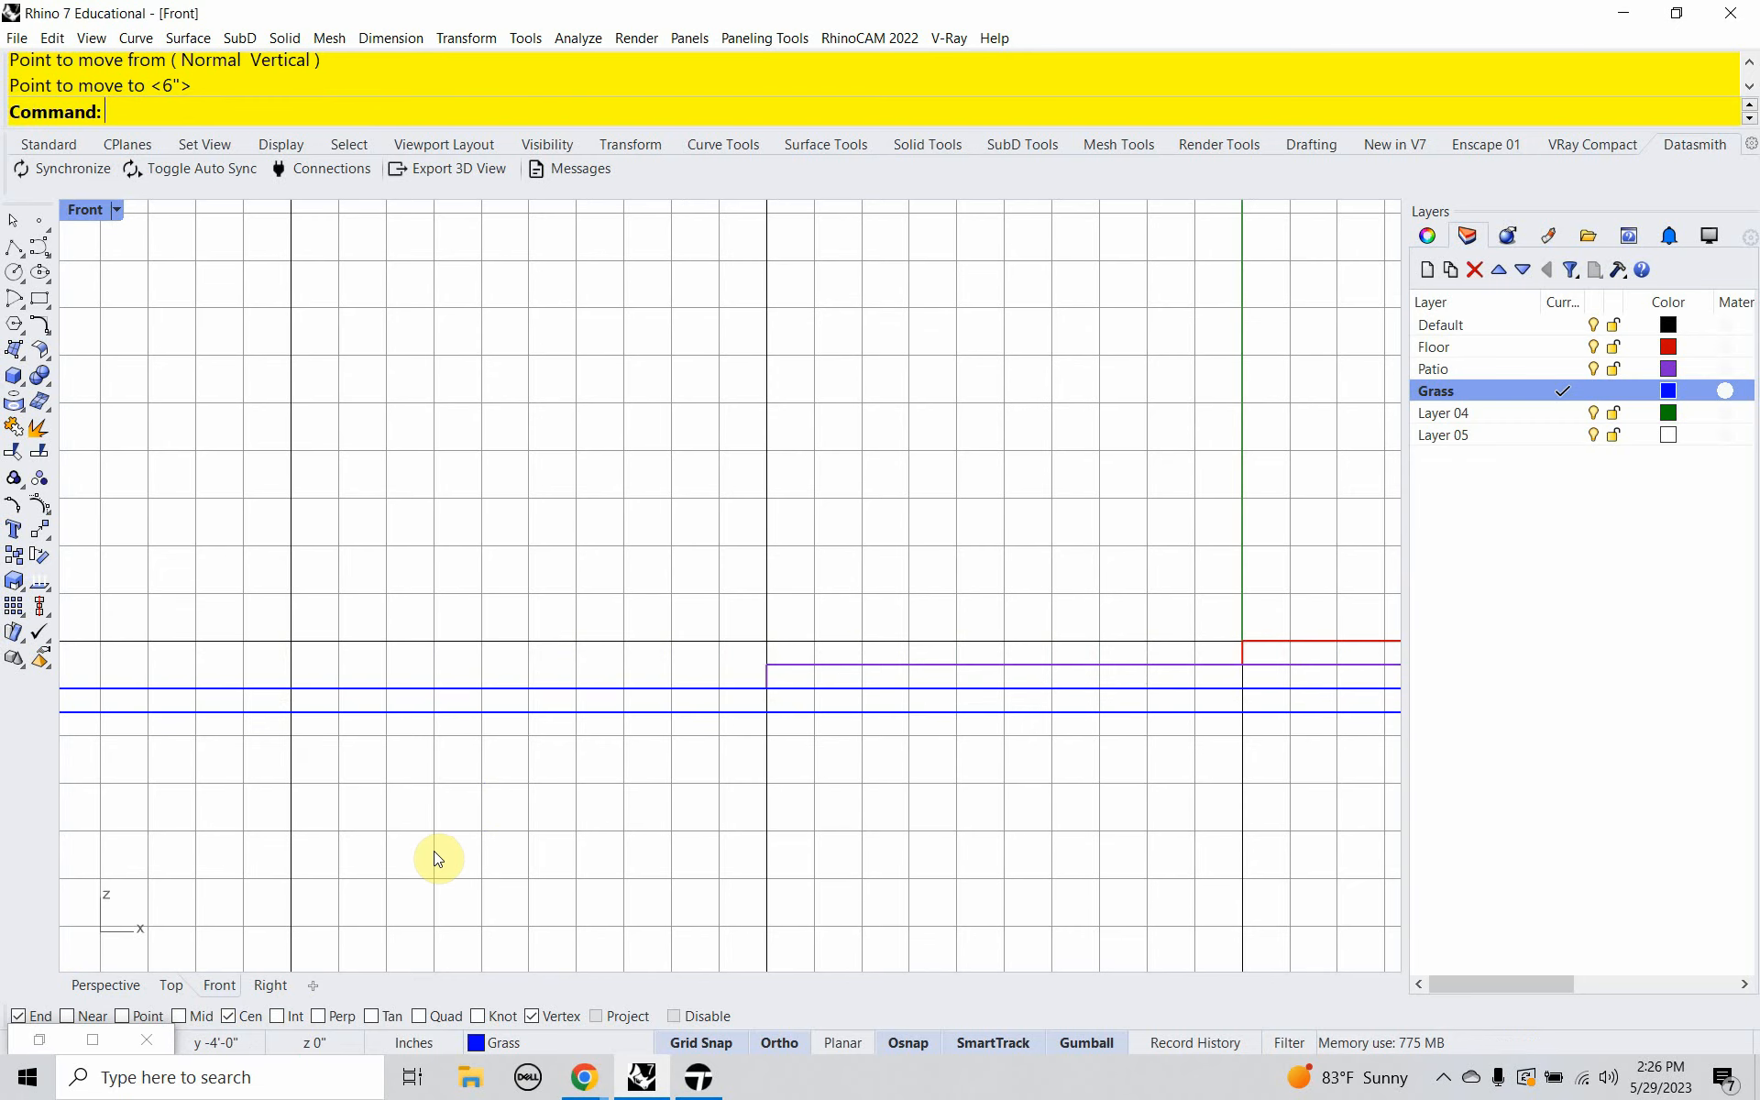
click(118, 992)
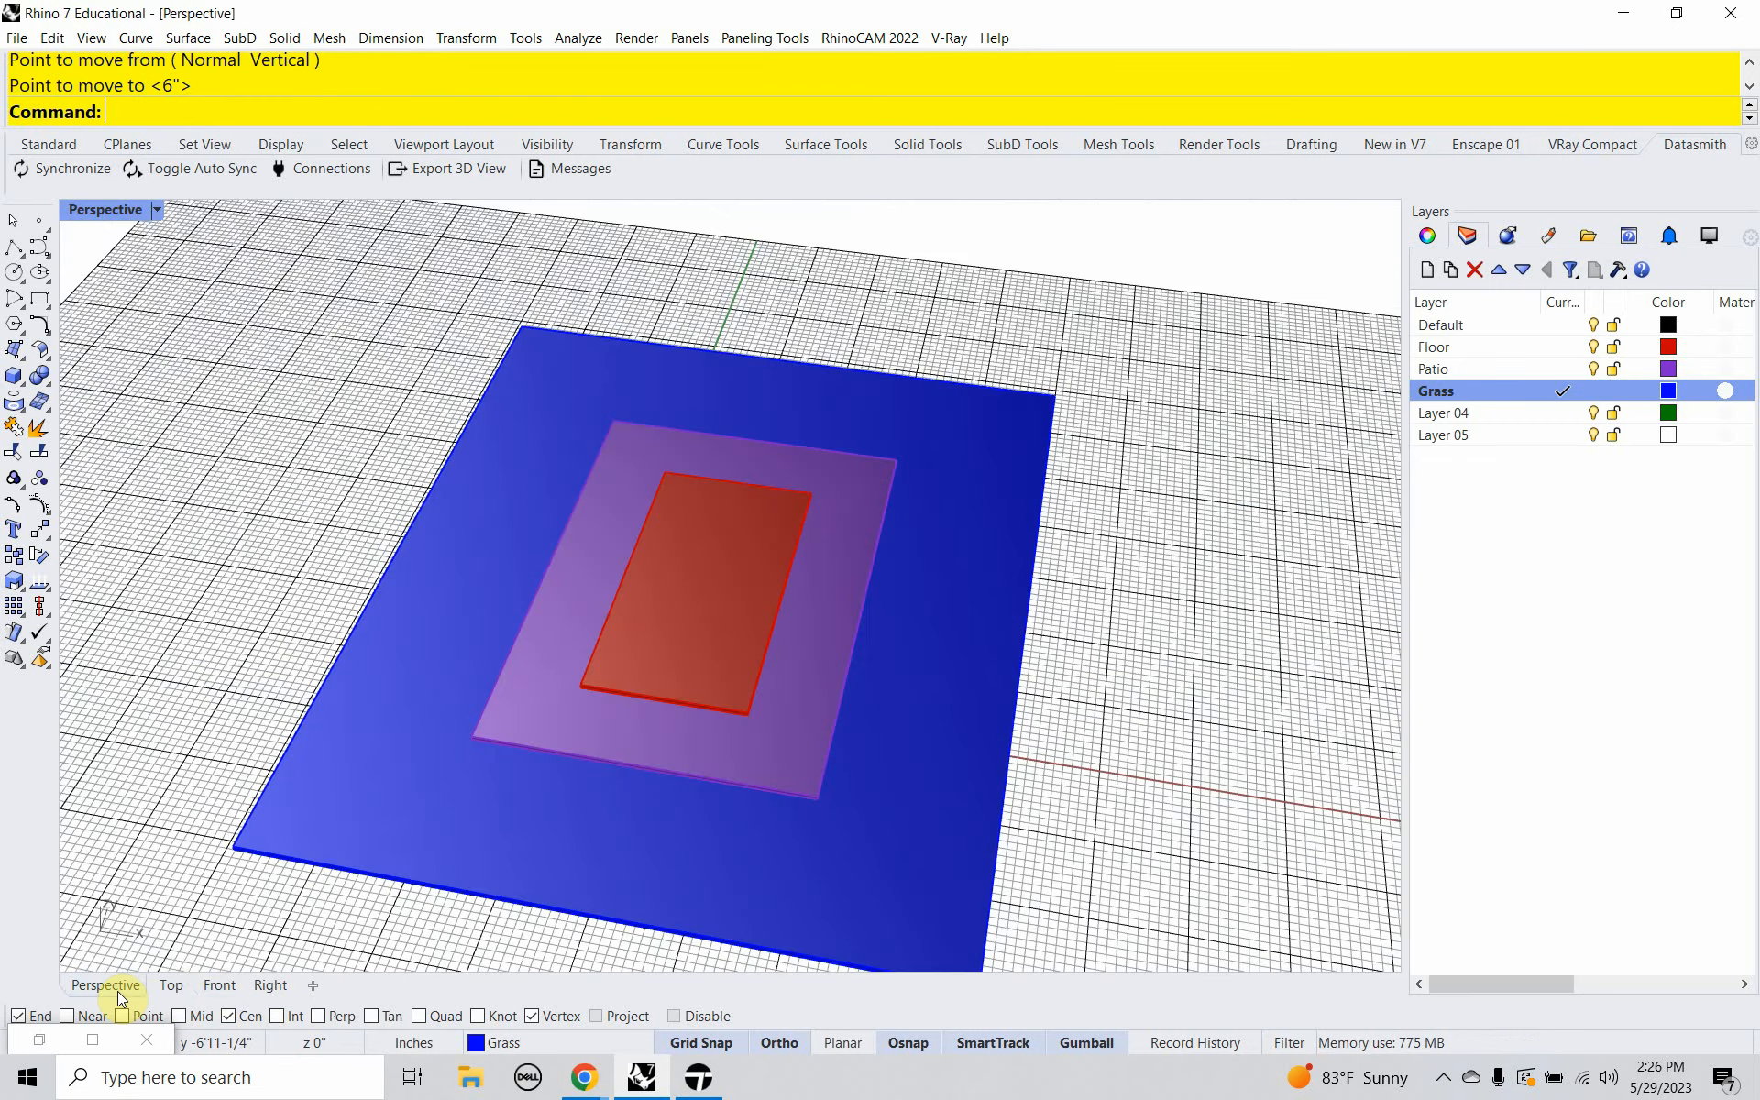
right_drag(504, 809, 586, 747)
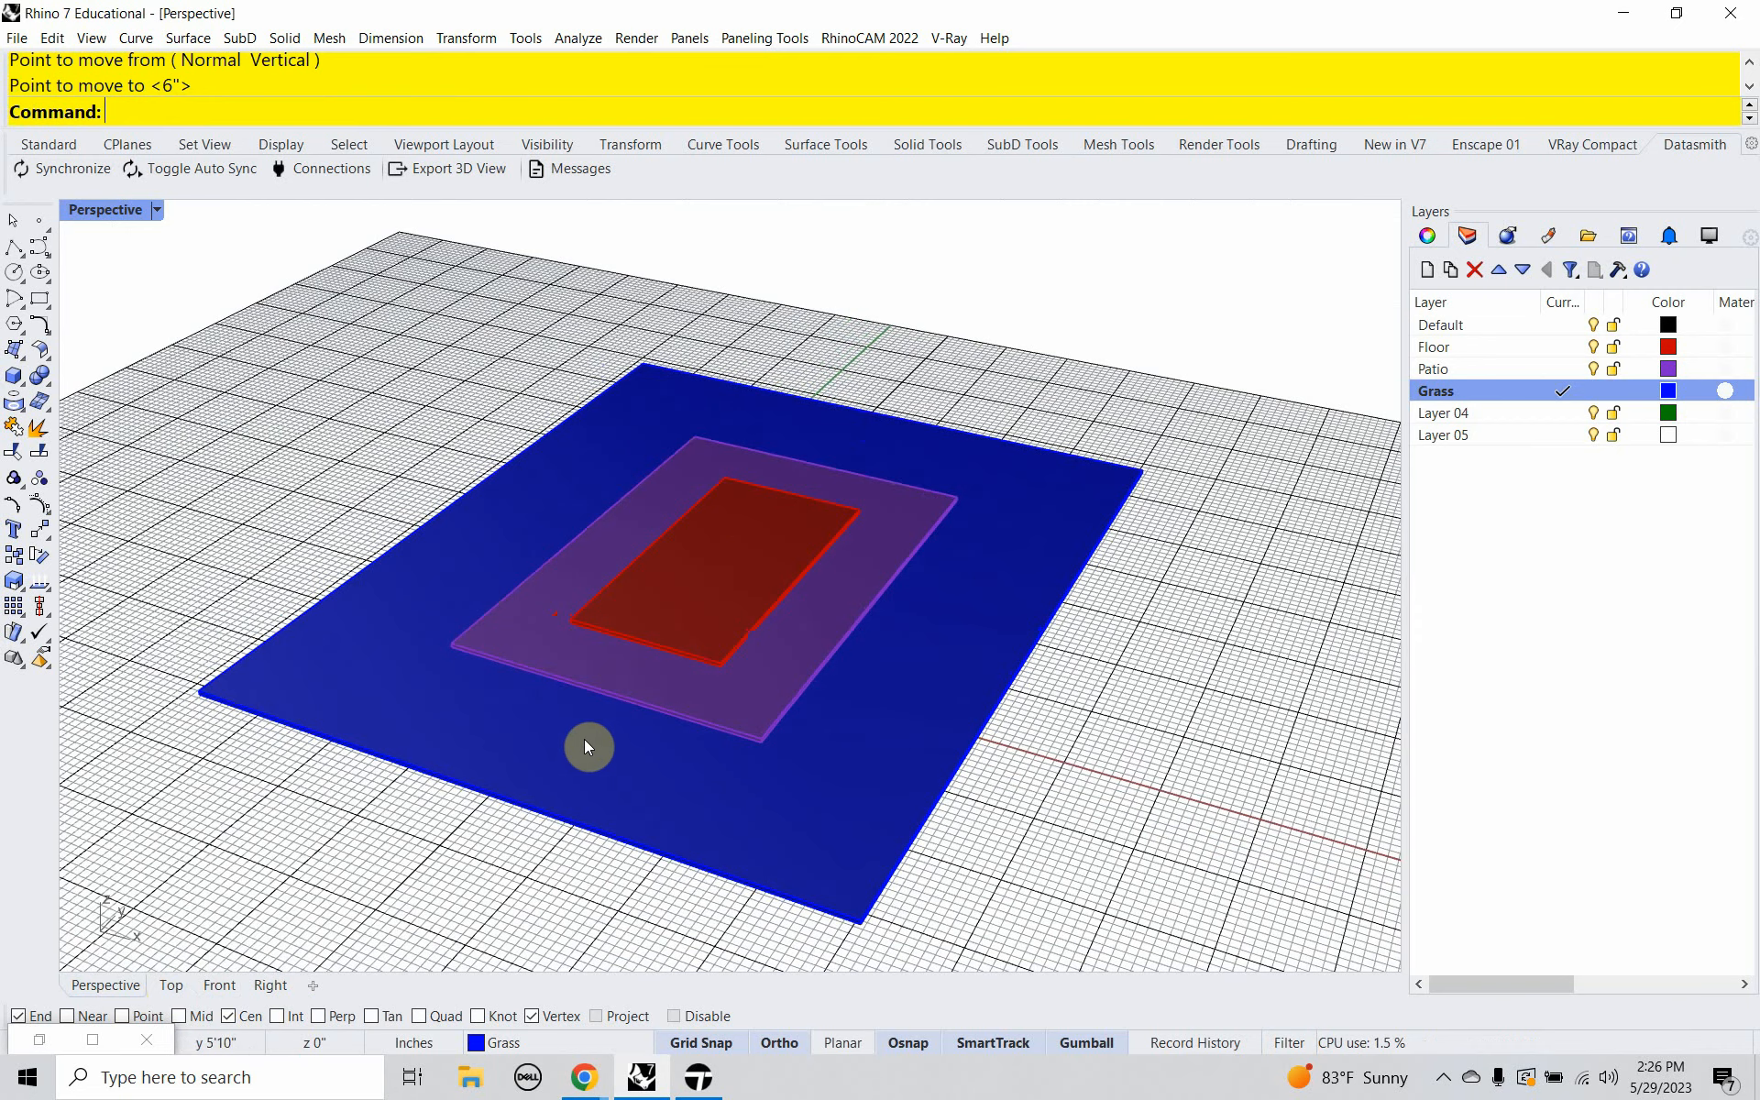
Save the model as TwinMotion_Basics in the TwinMotion_Basics folder as a Rhino 7 3D model.
click(16, 38)
click(31, 130)
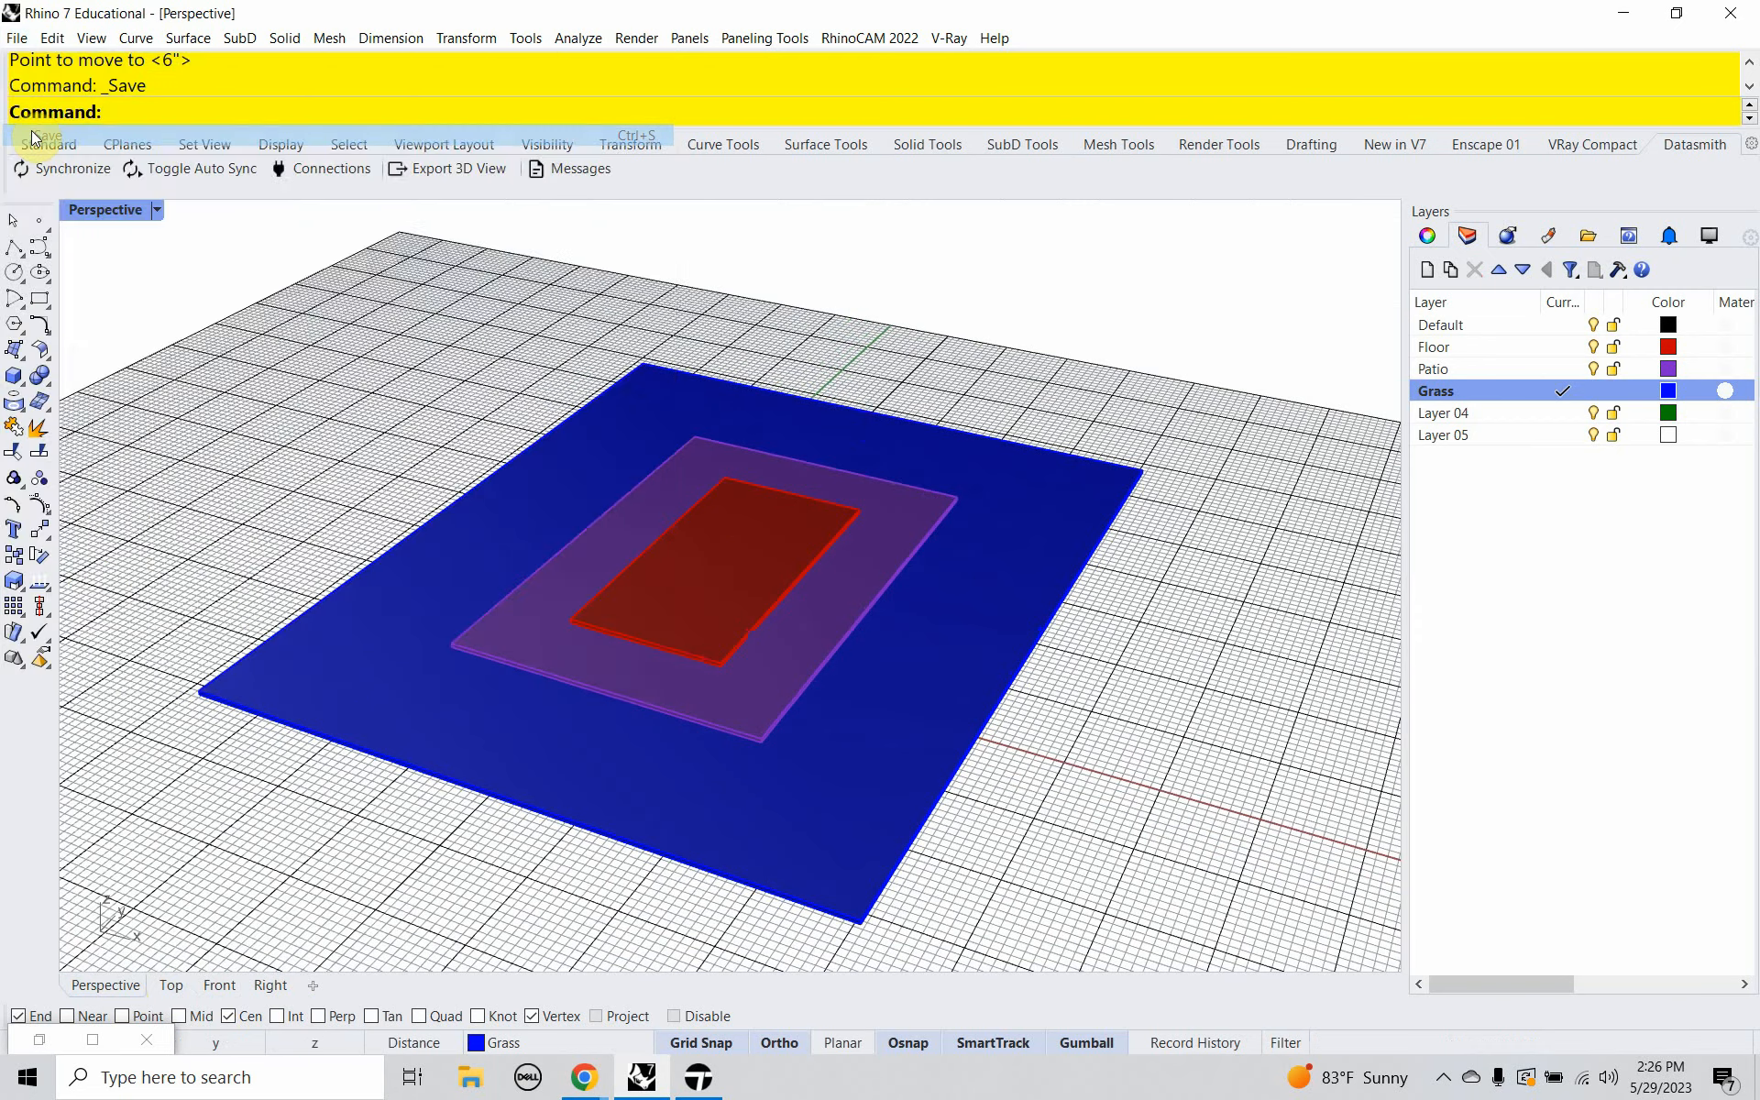
click(312, 217)
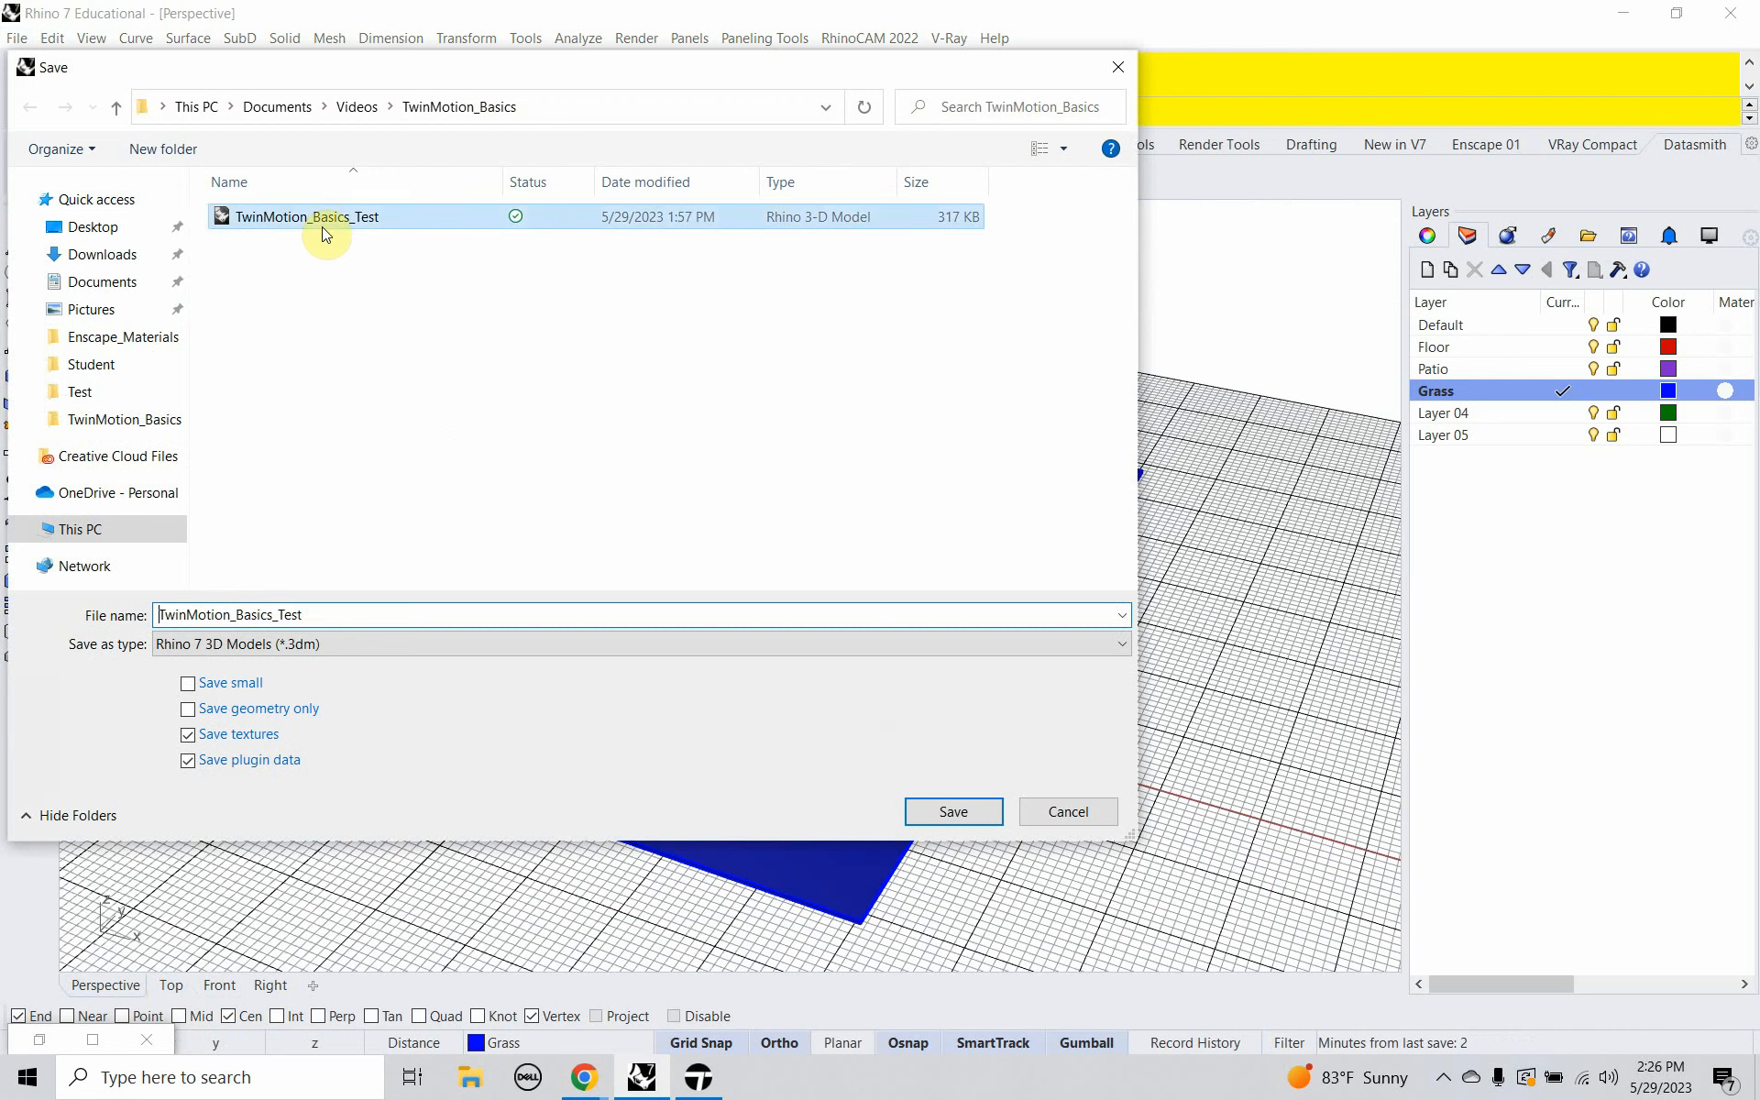
click(334, 610)
click(337, 611)
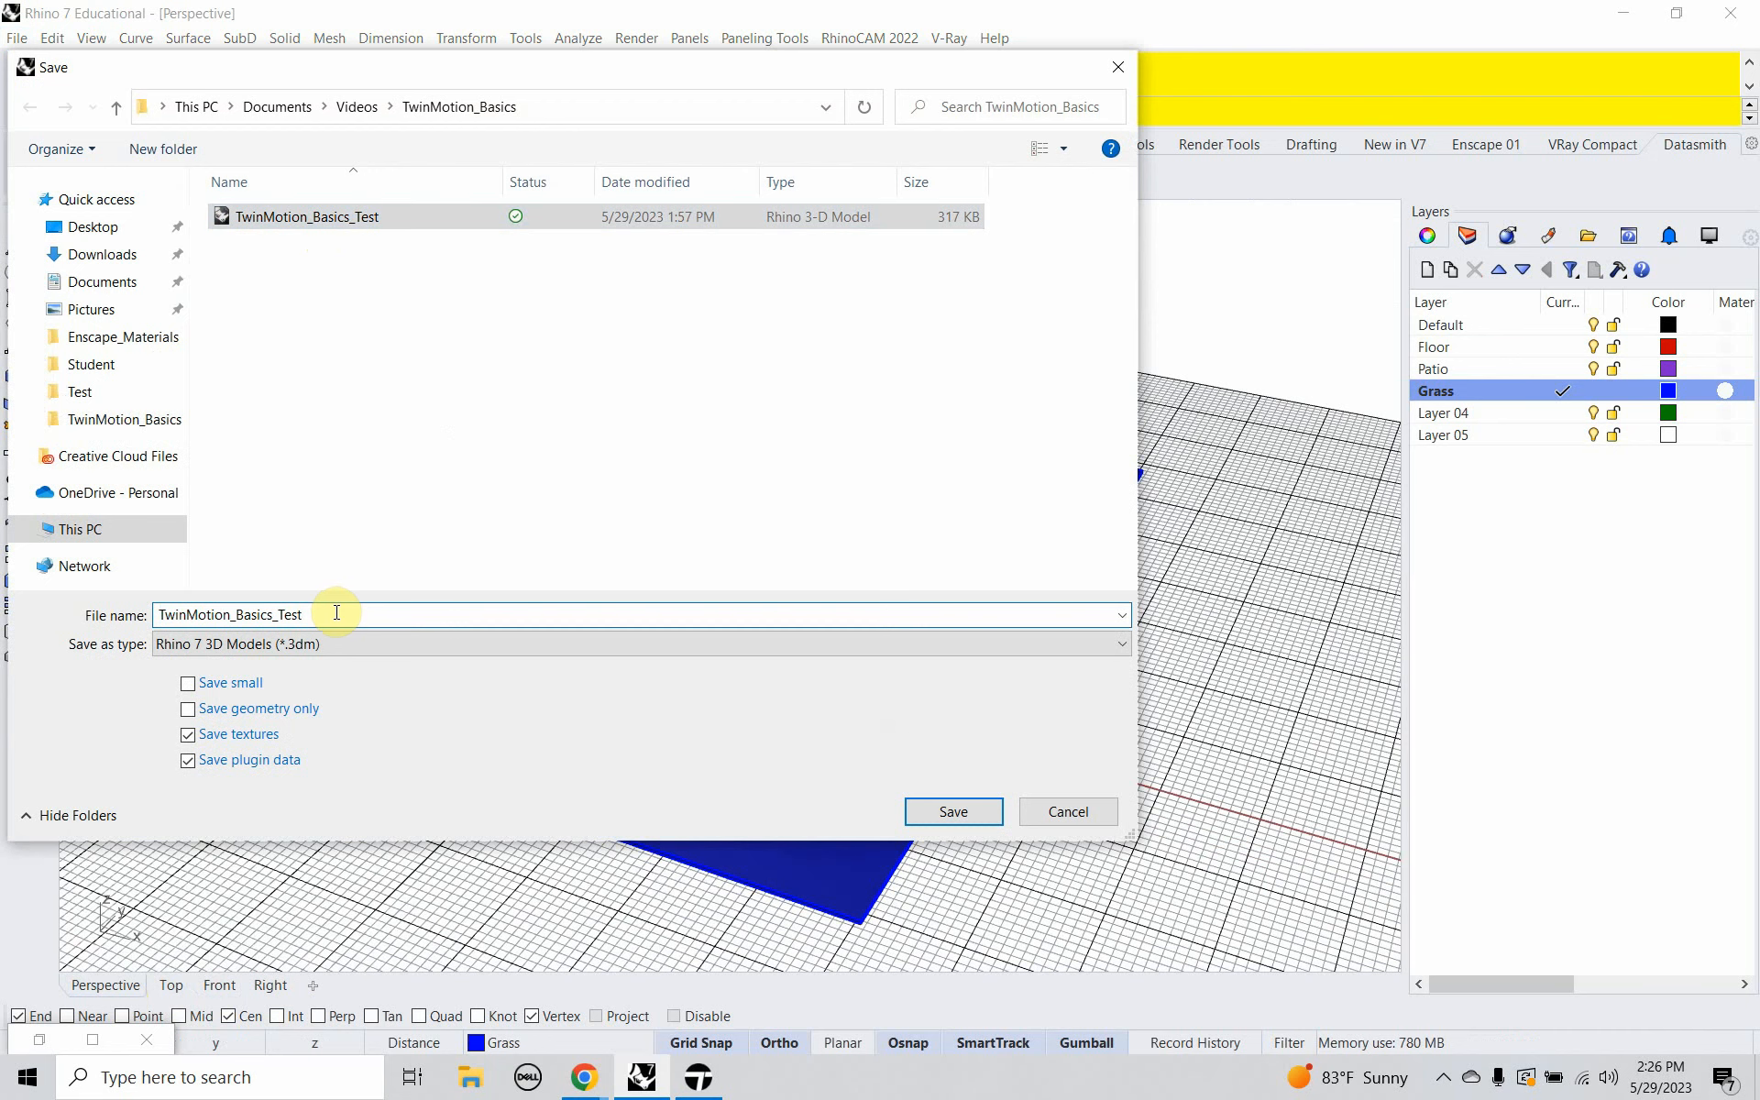
key(BackSpace)
key(BackSpace)
key(BackSpace)
key(BackSpace)
key(BackSpace)
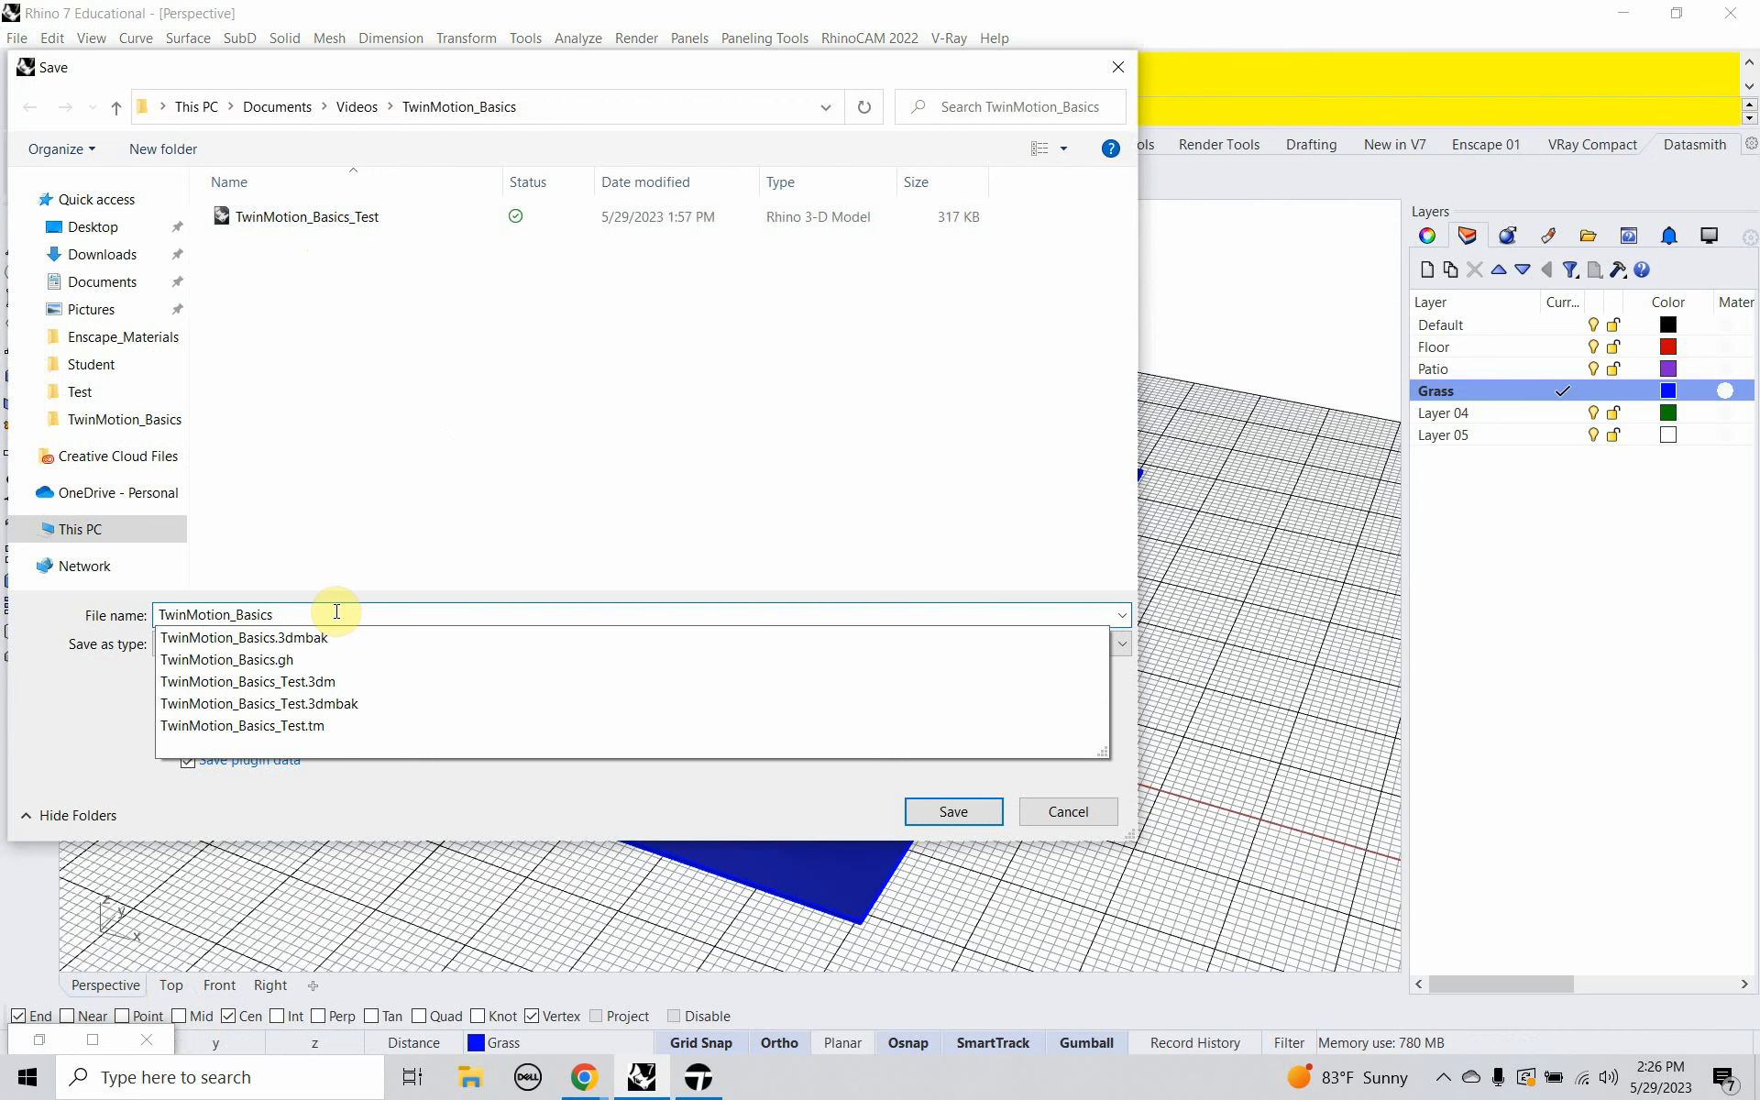
click(370, 577)
click(953, 812)
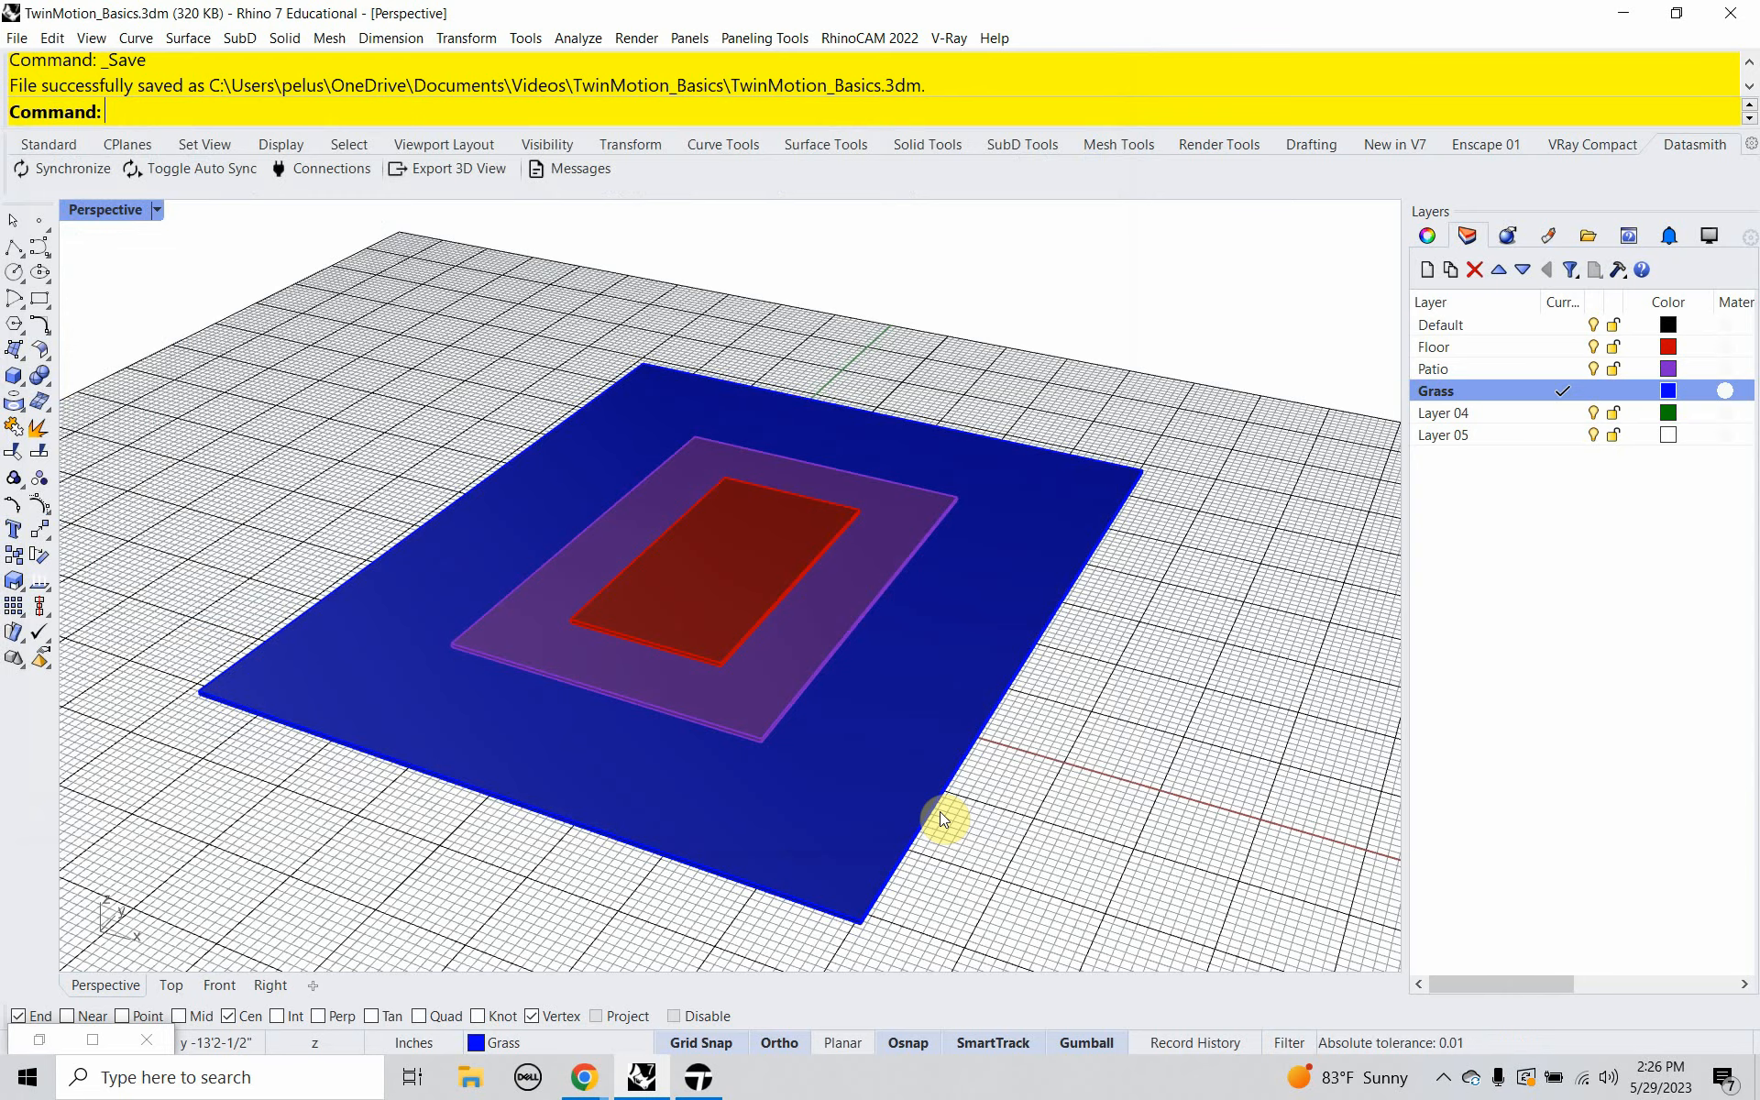
click(697, 1077)
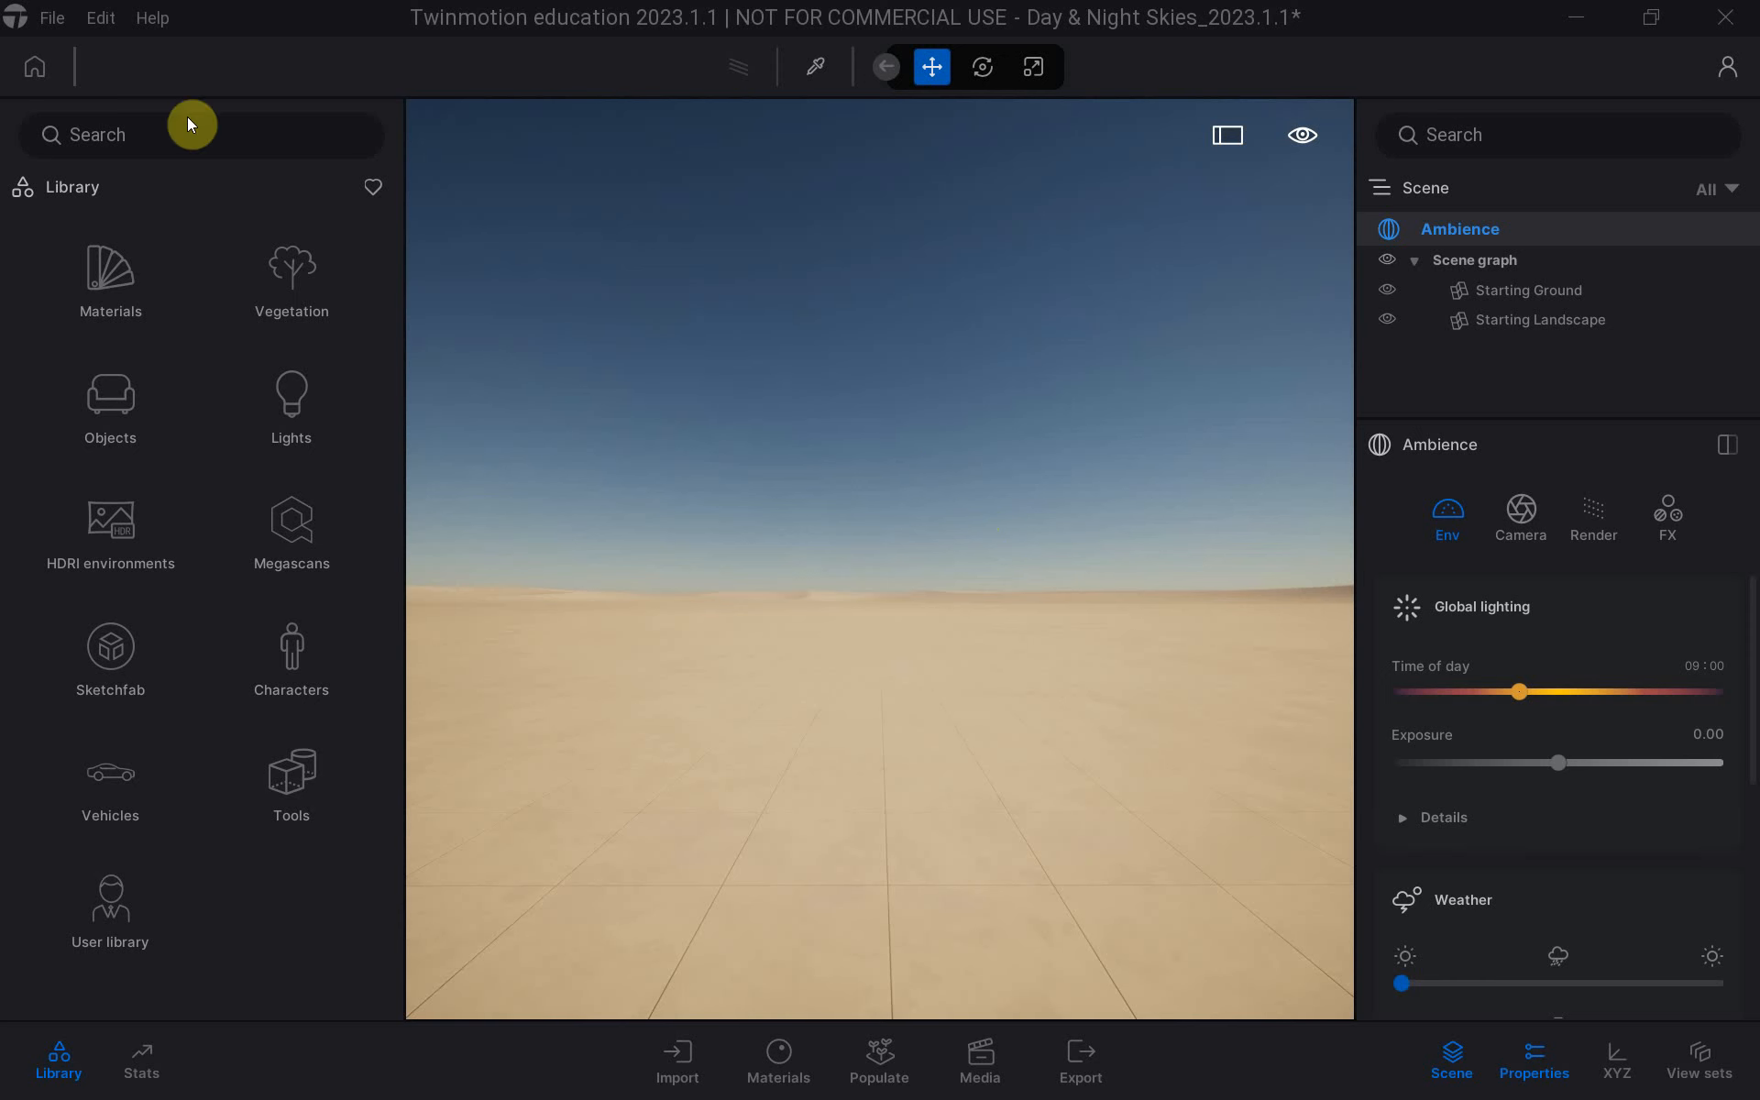
click(59, 35)
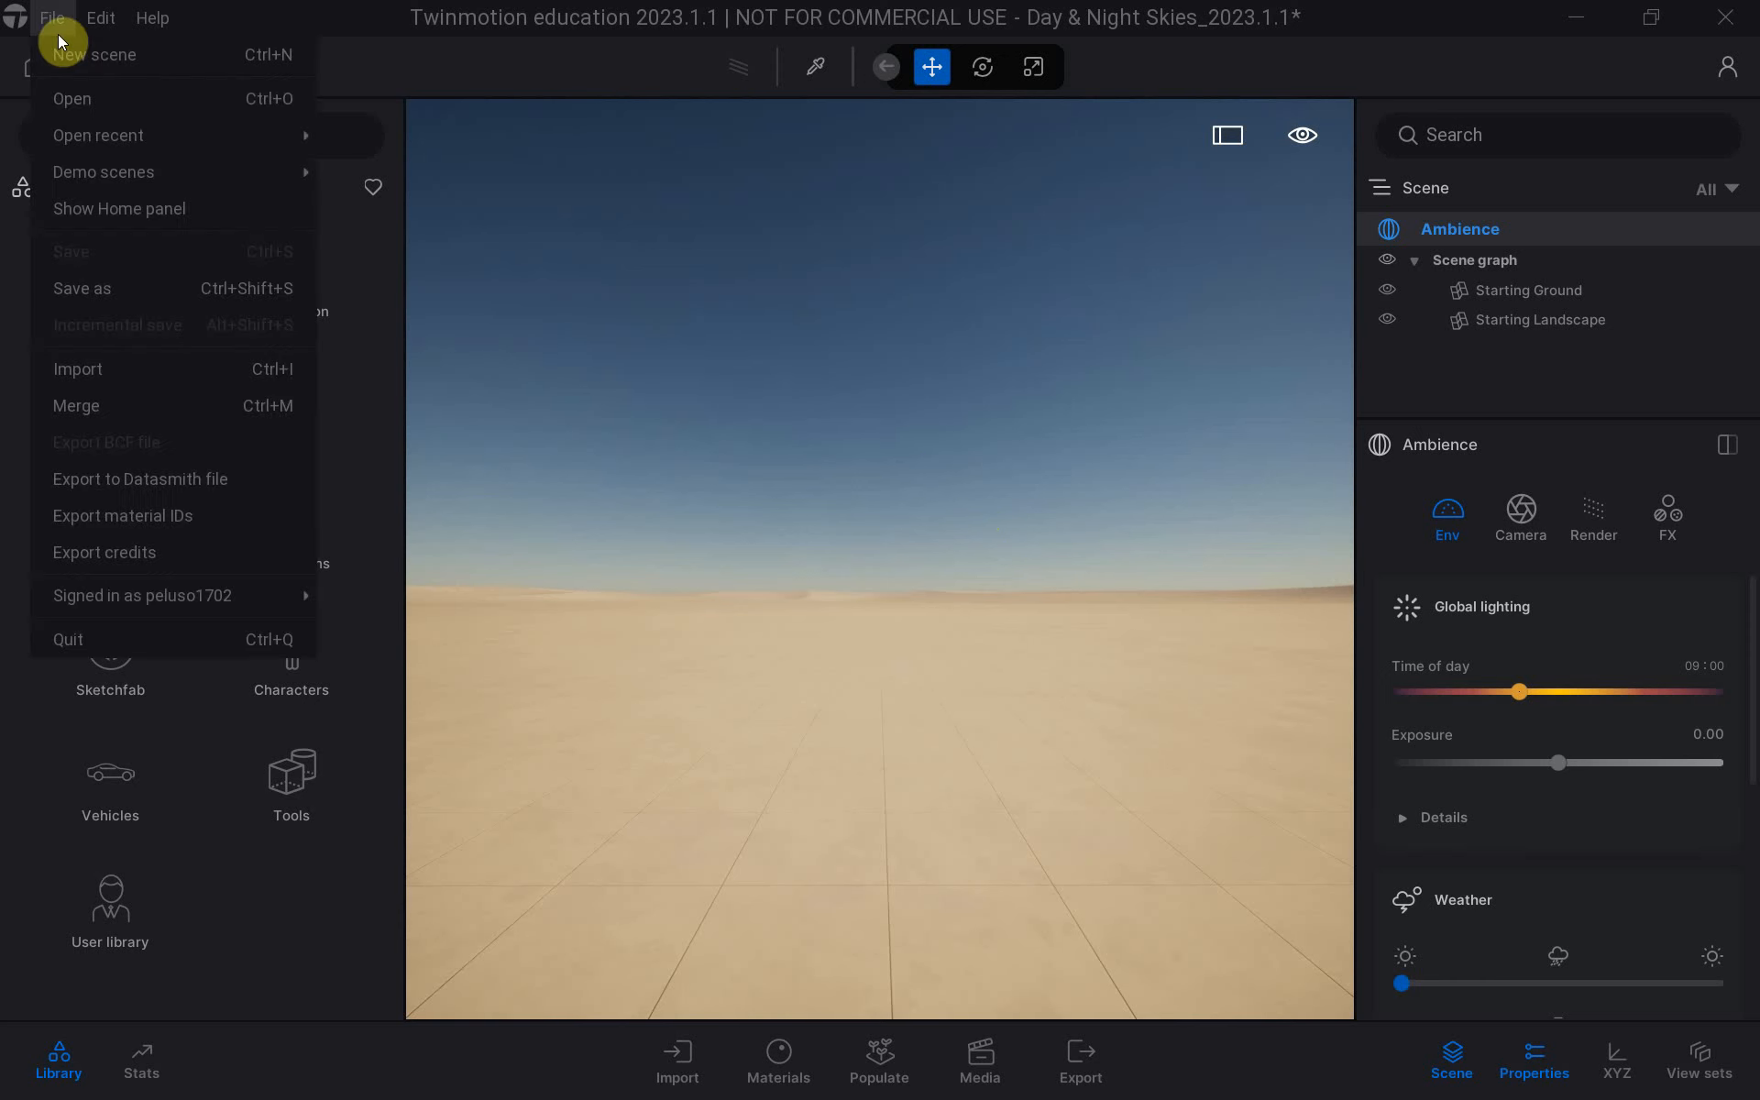
click(113, 366)
key(super+Tab)
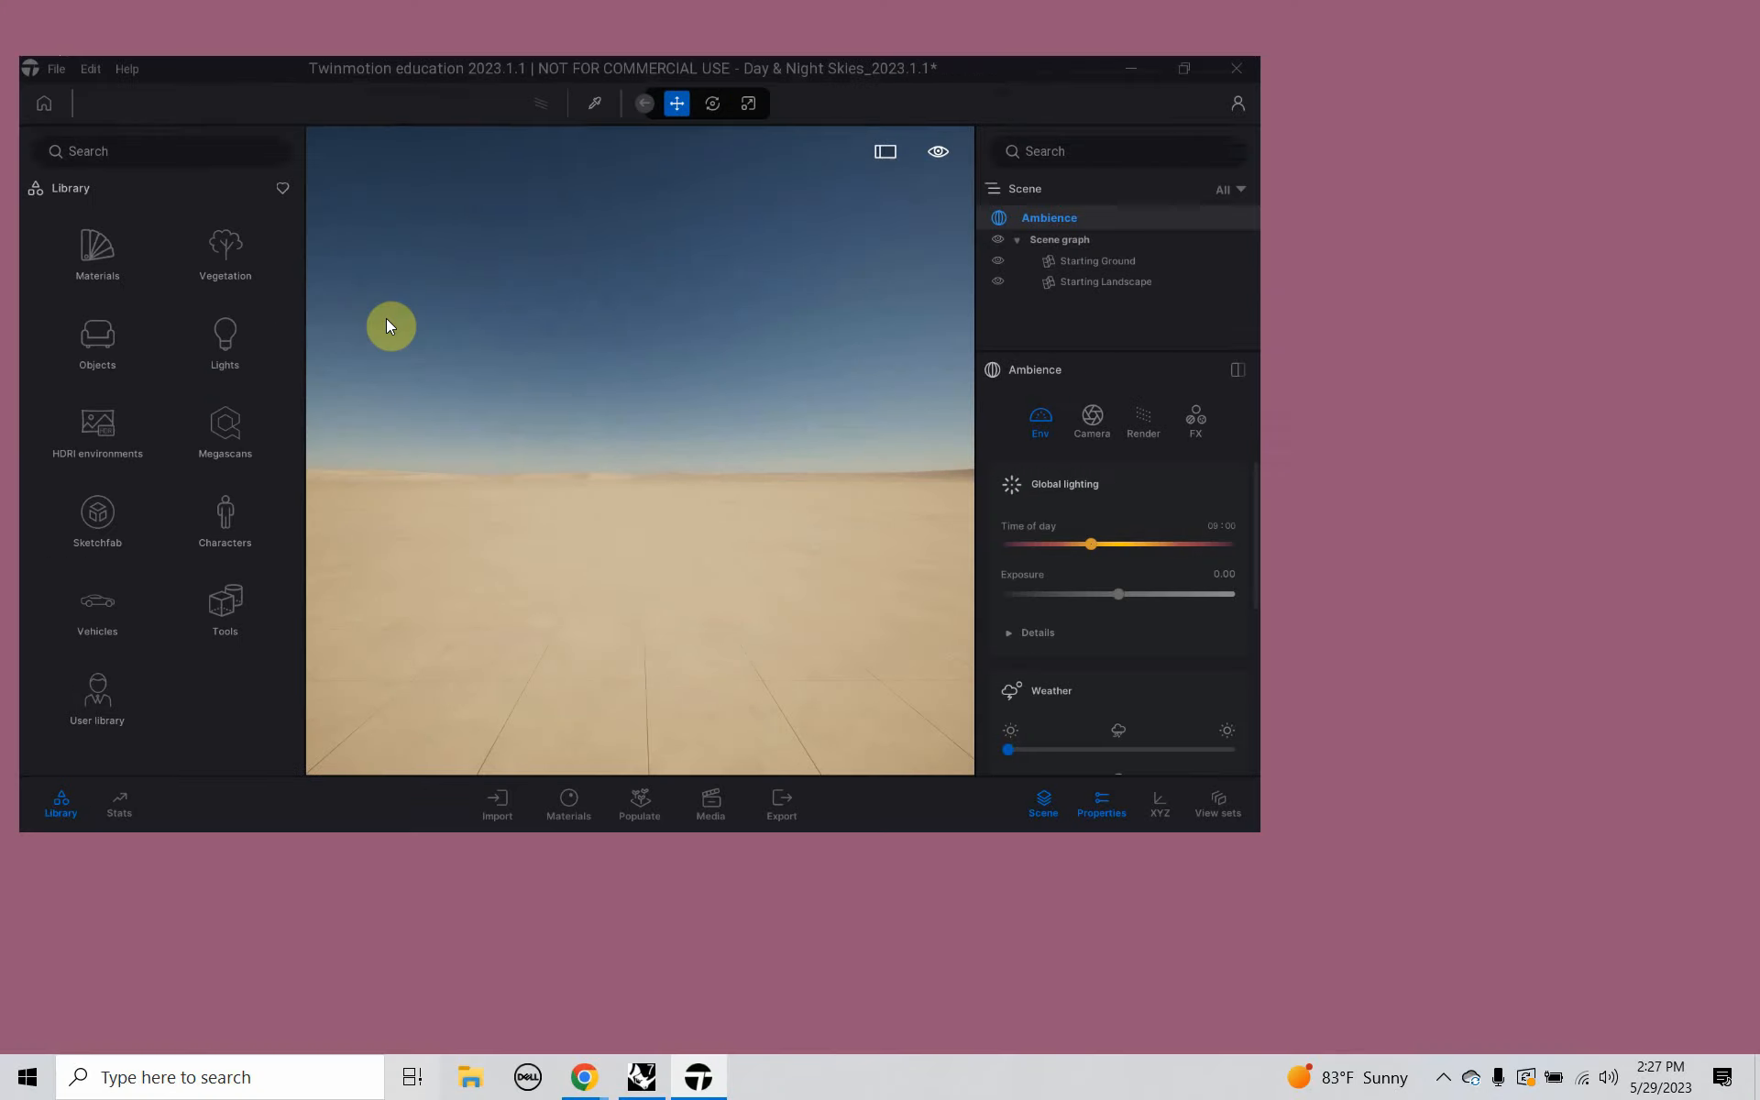
Switch to Rhino, synchronize the model through Datasmith Direct Link, and return to Twinmotion.
key(alt+Tab)
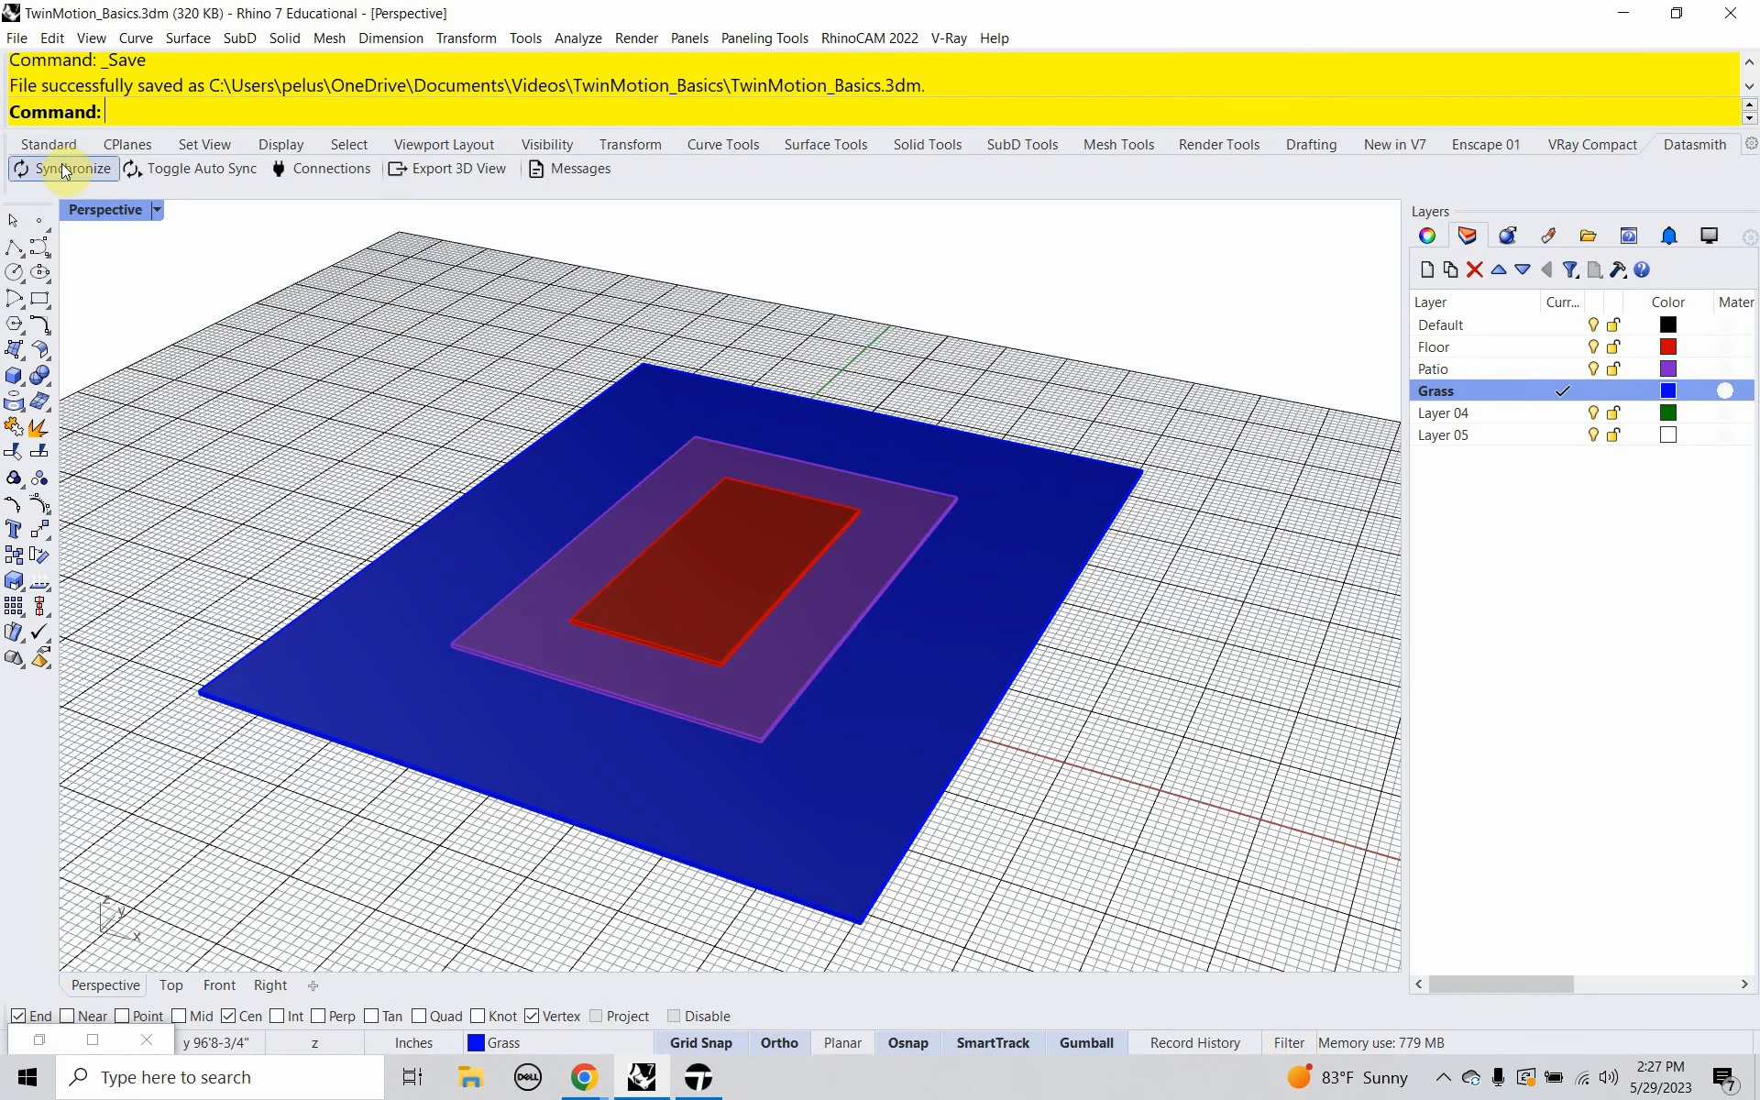
click(66, 172)
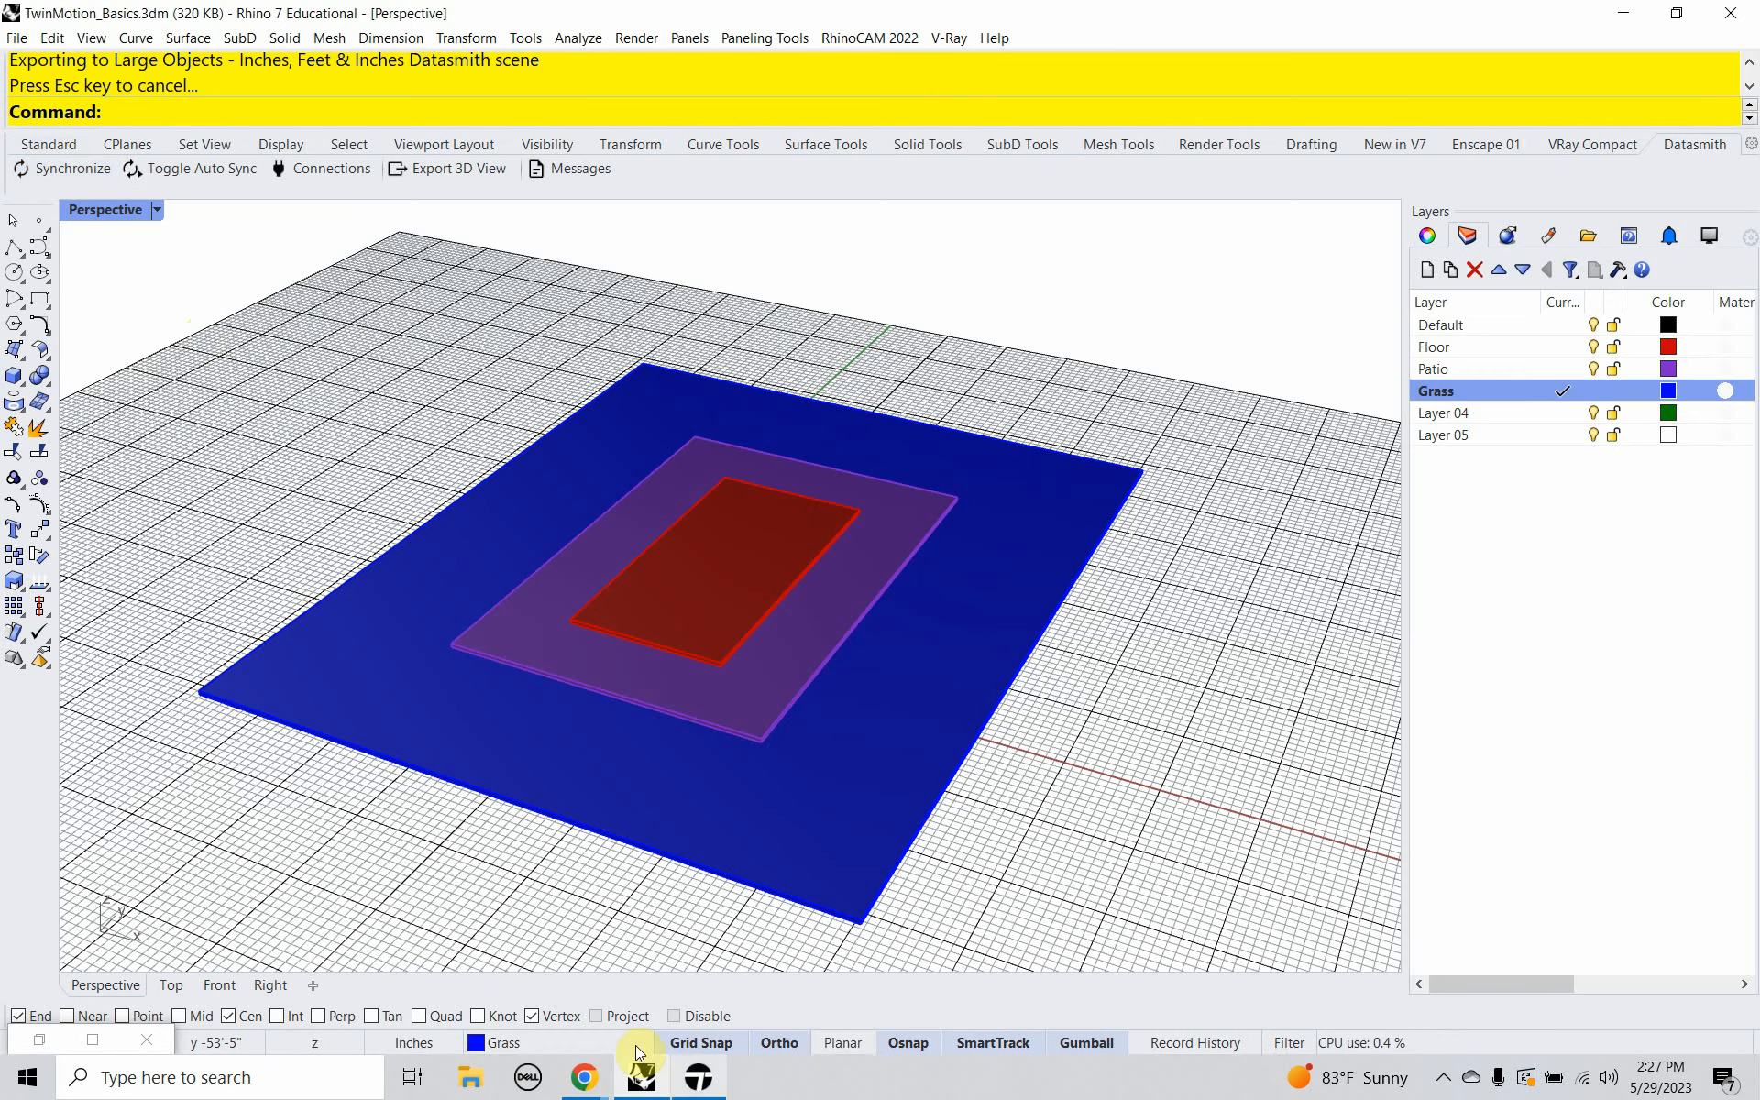
click(701, 1084)
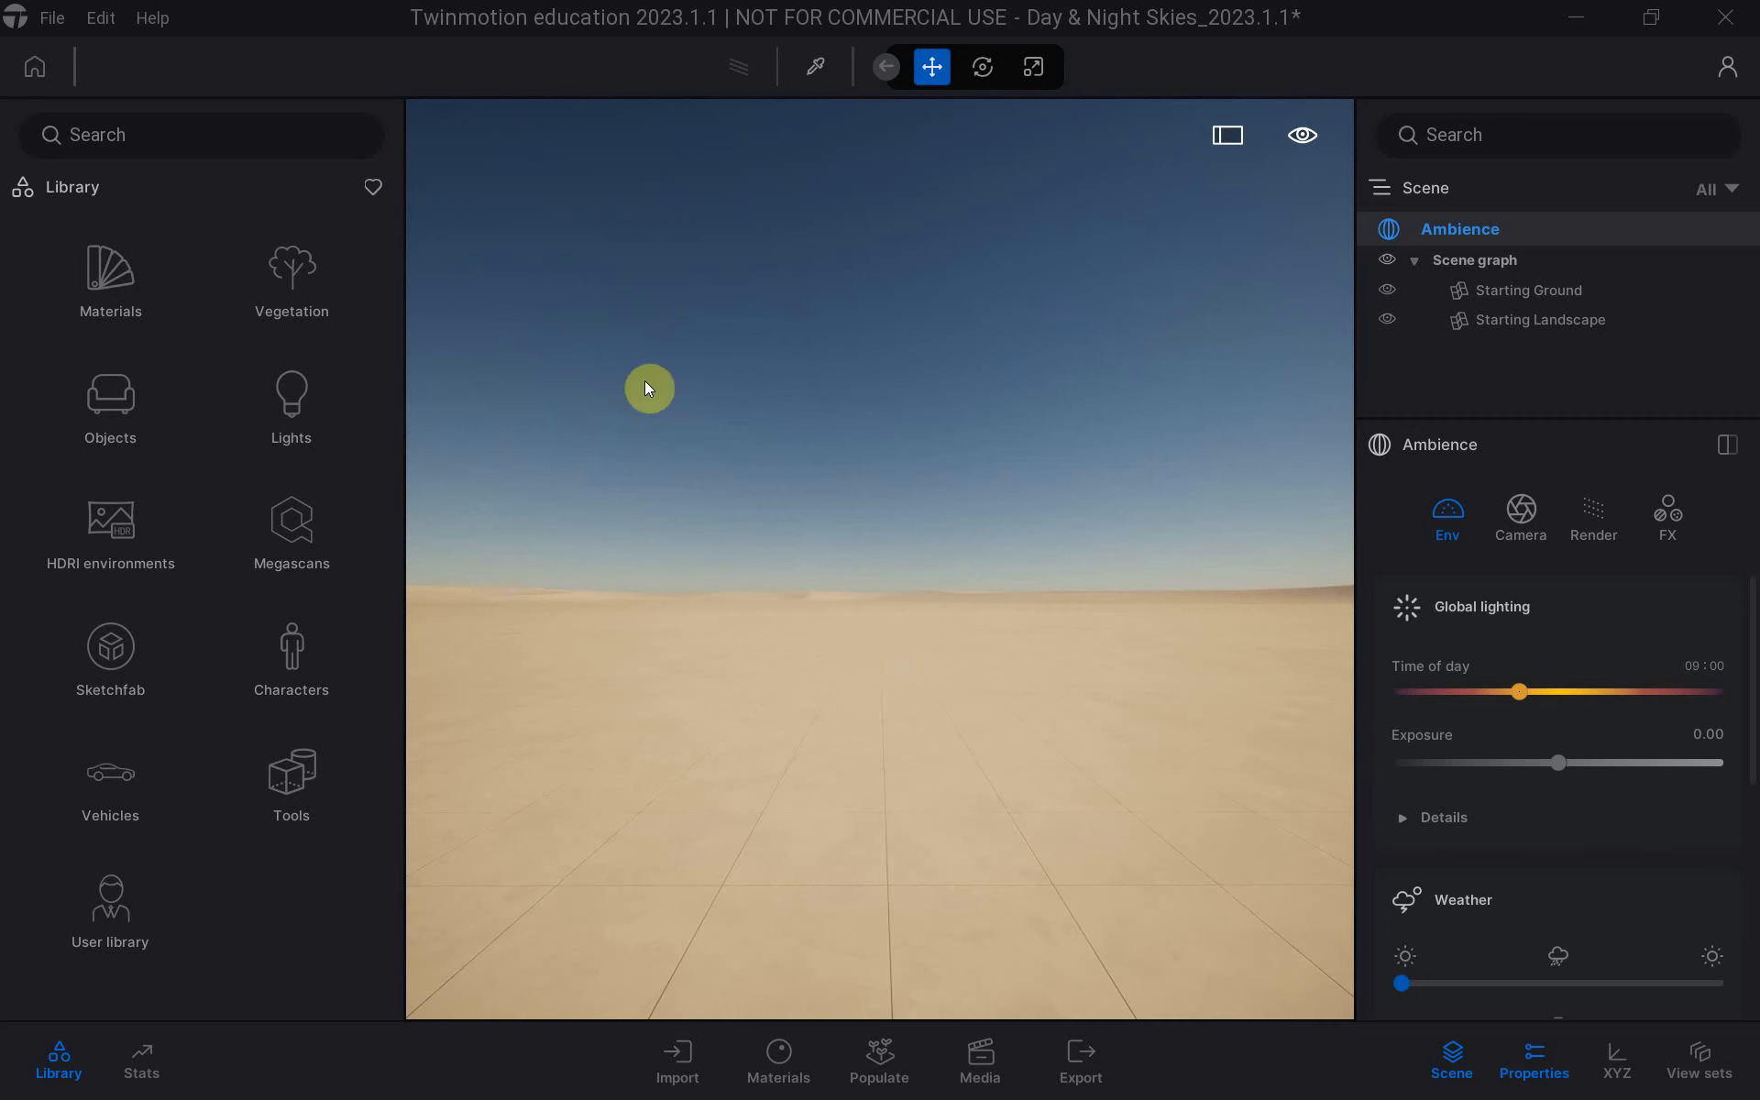
Import the Rhino Large Objects model through a Datasmith Direct Link, with Collapse left at Keep hierarchy.
click(675, 1056)
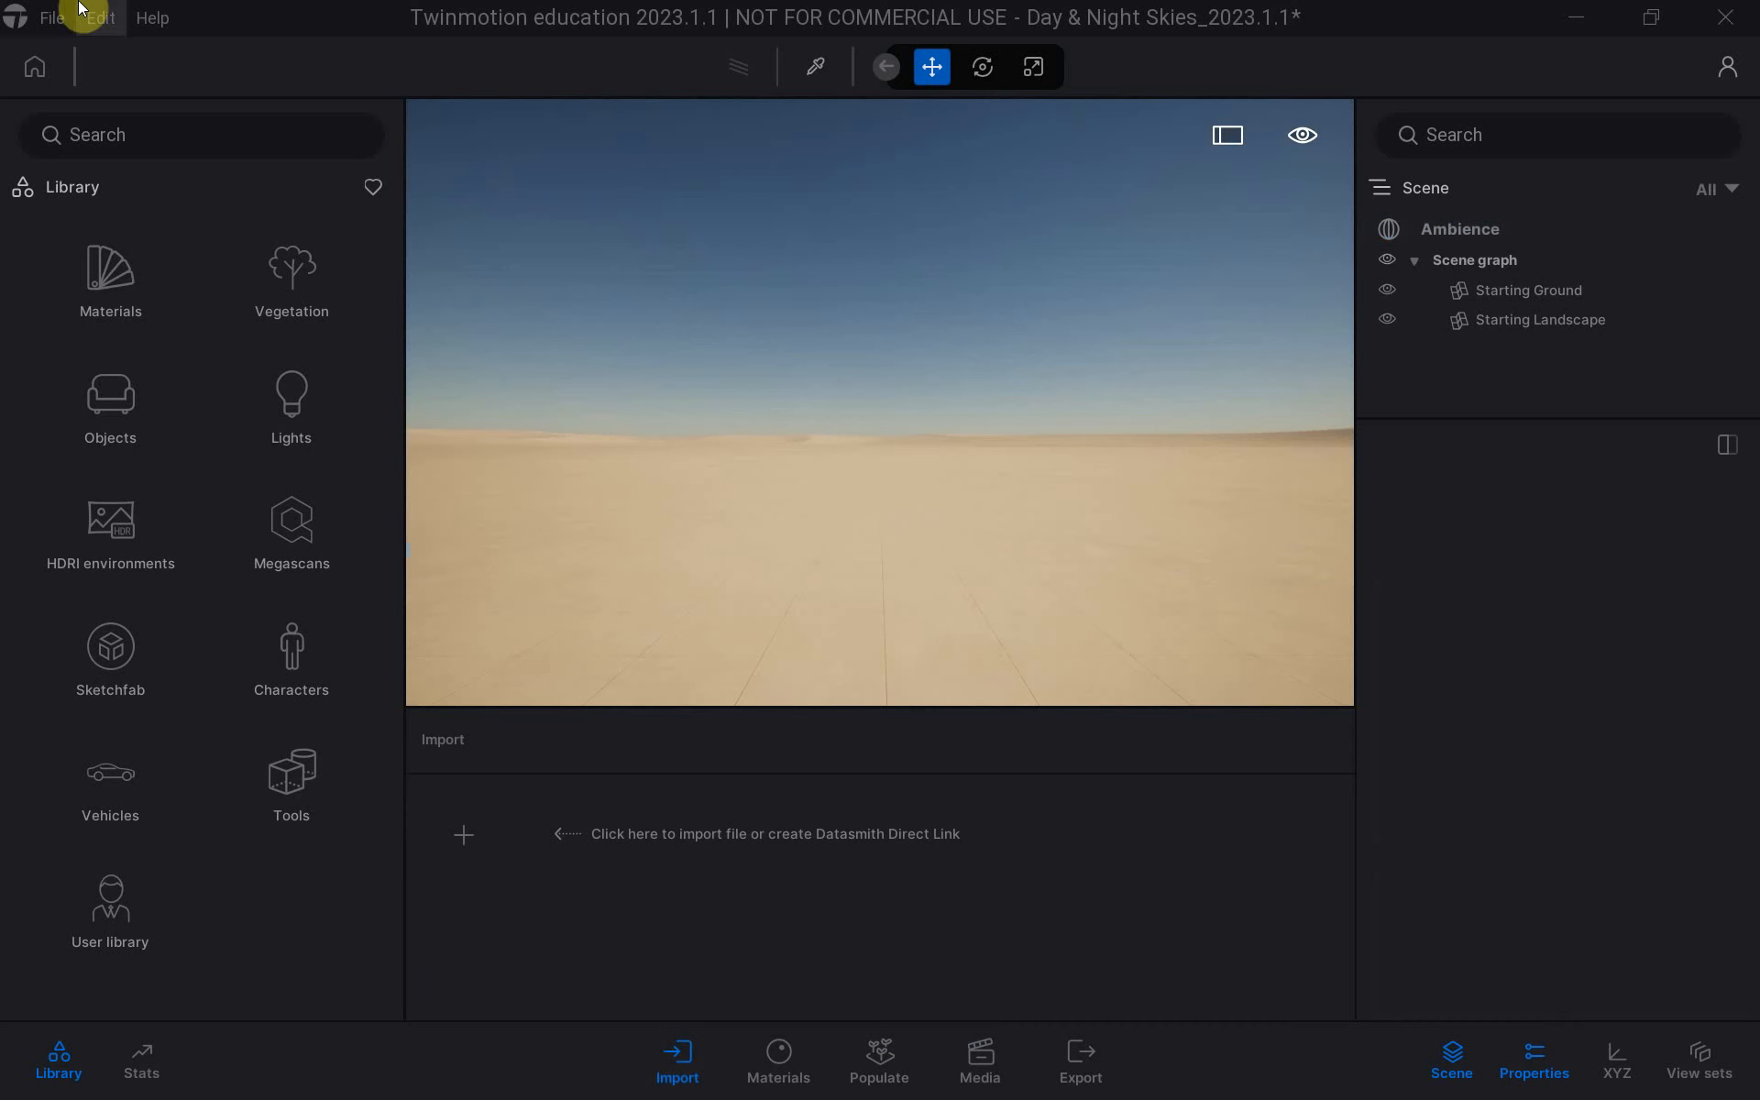
click(55, 17)
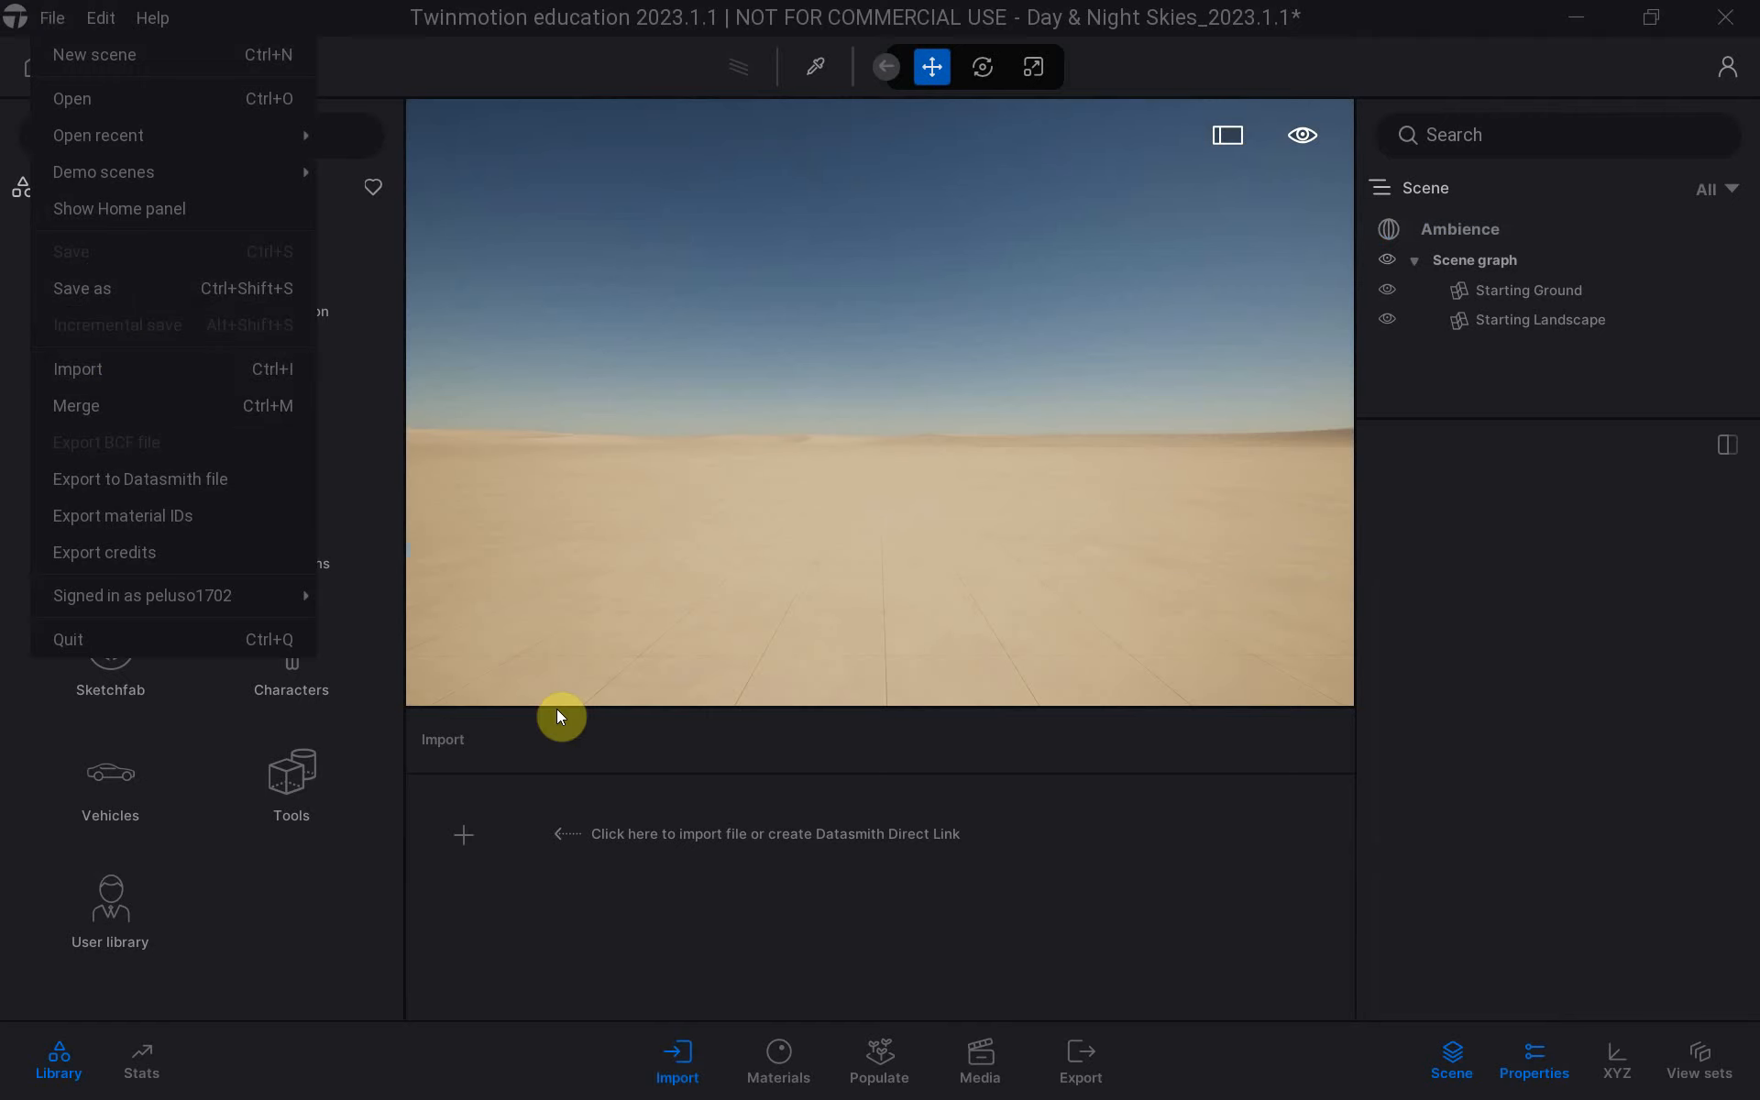
click(678, 1071)
click(678, 1073)
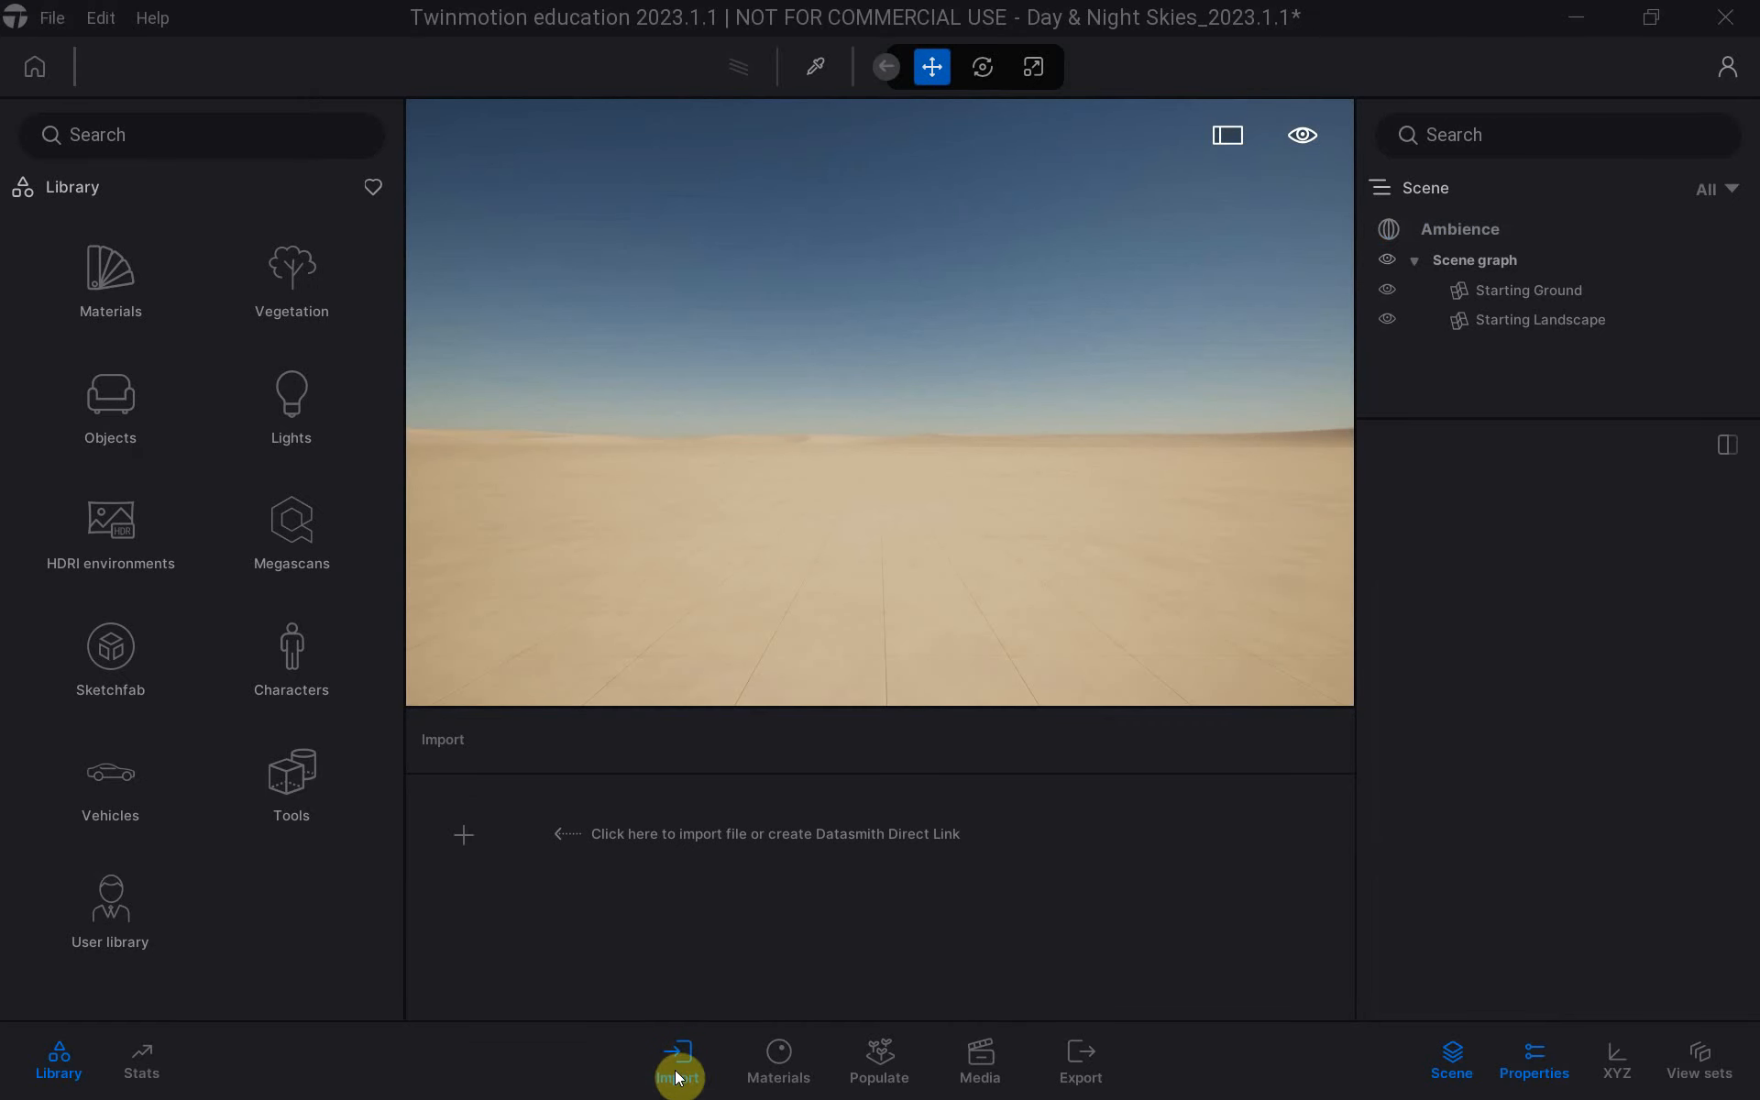
click(464, 836)
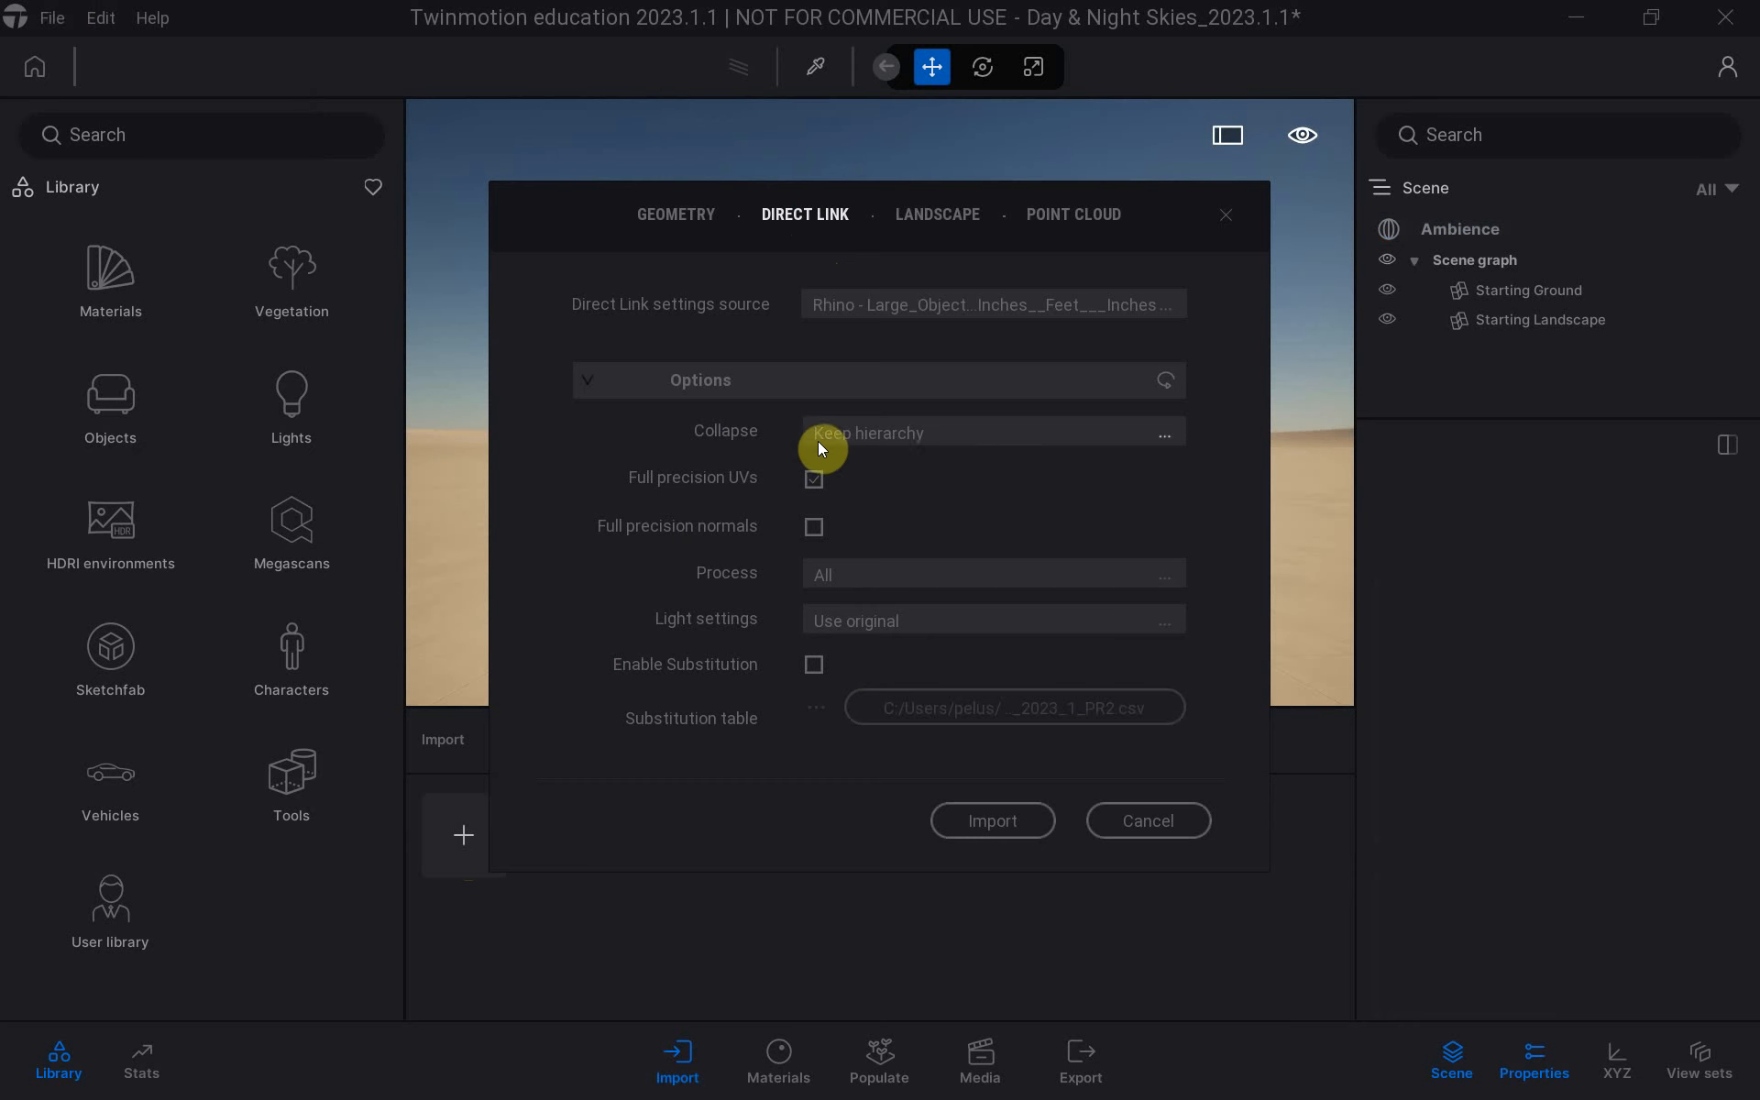
click(891, 442)
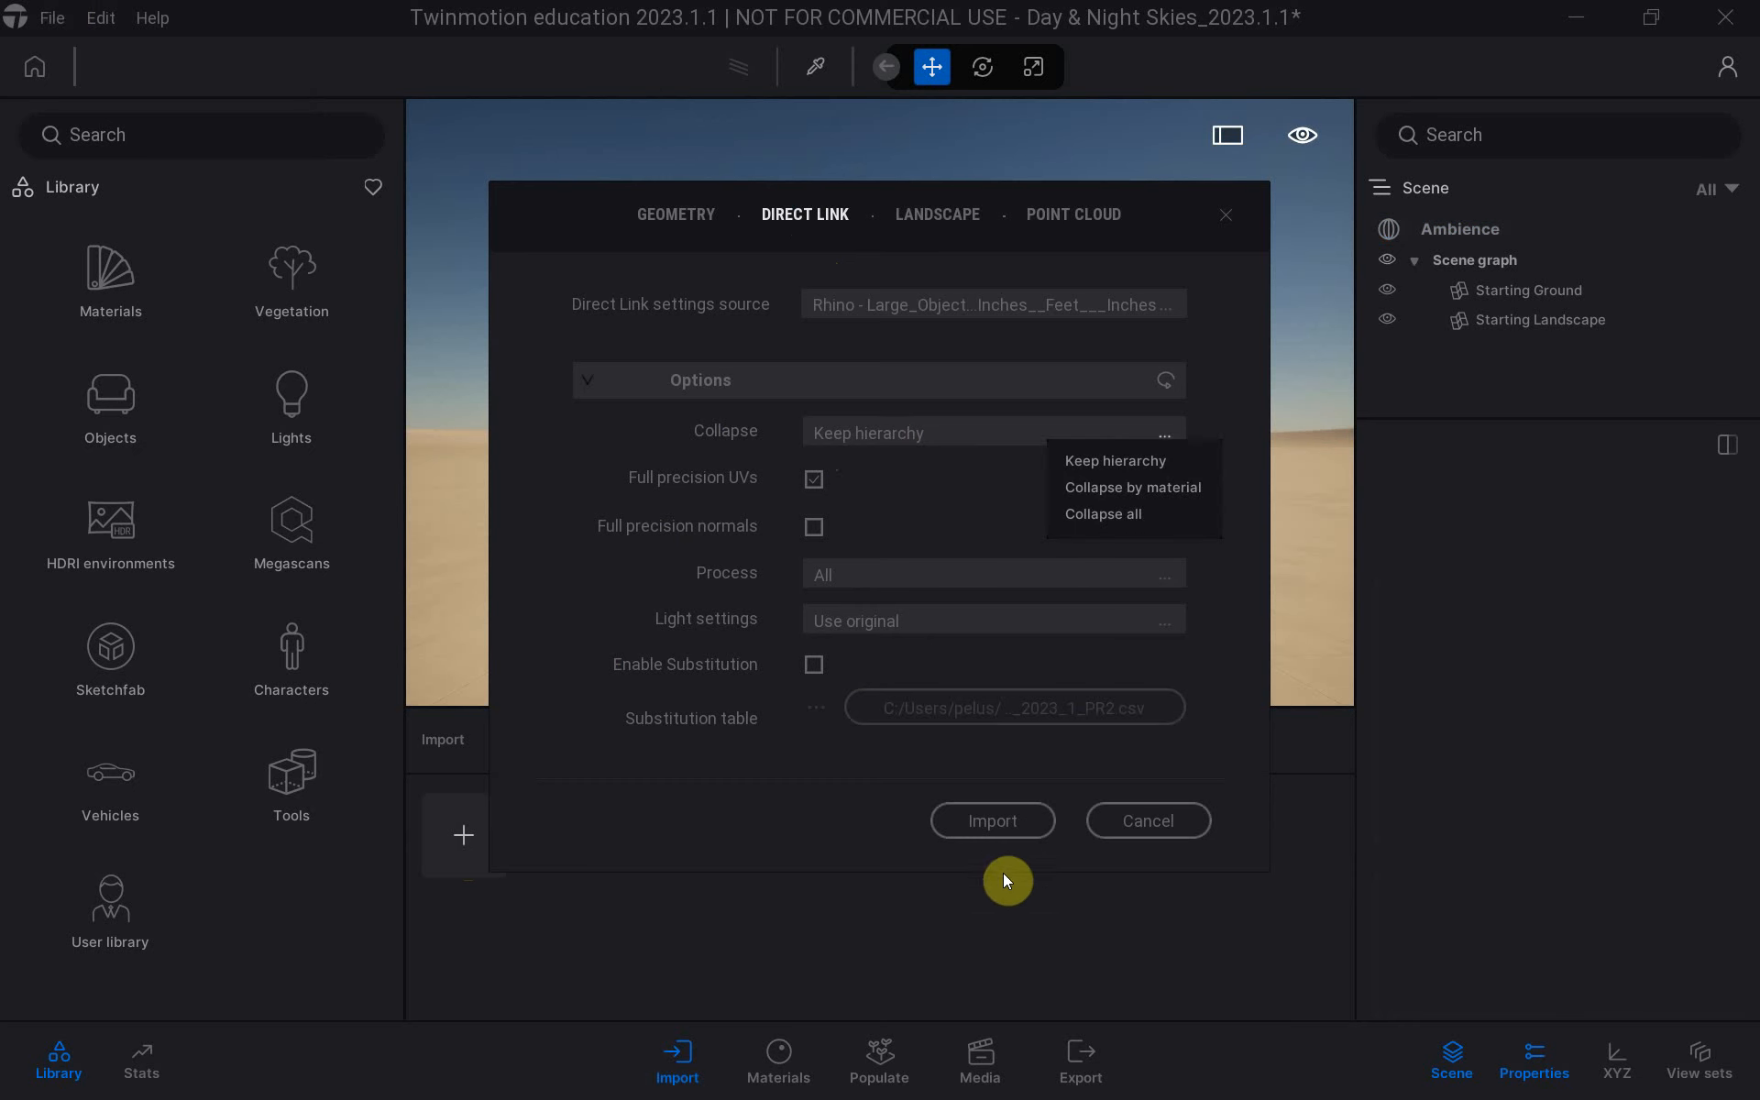
click(1002, 830)
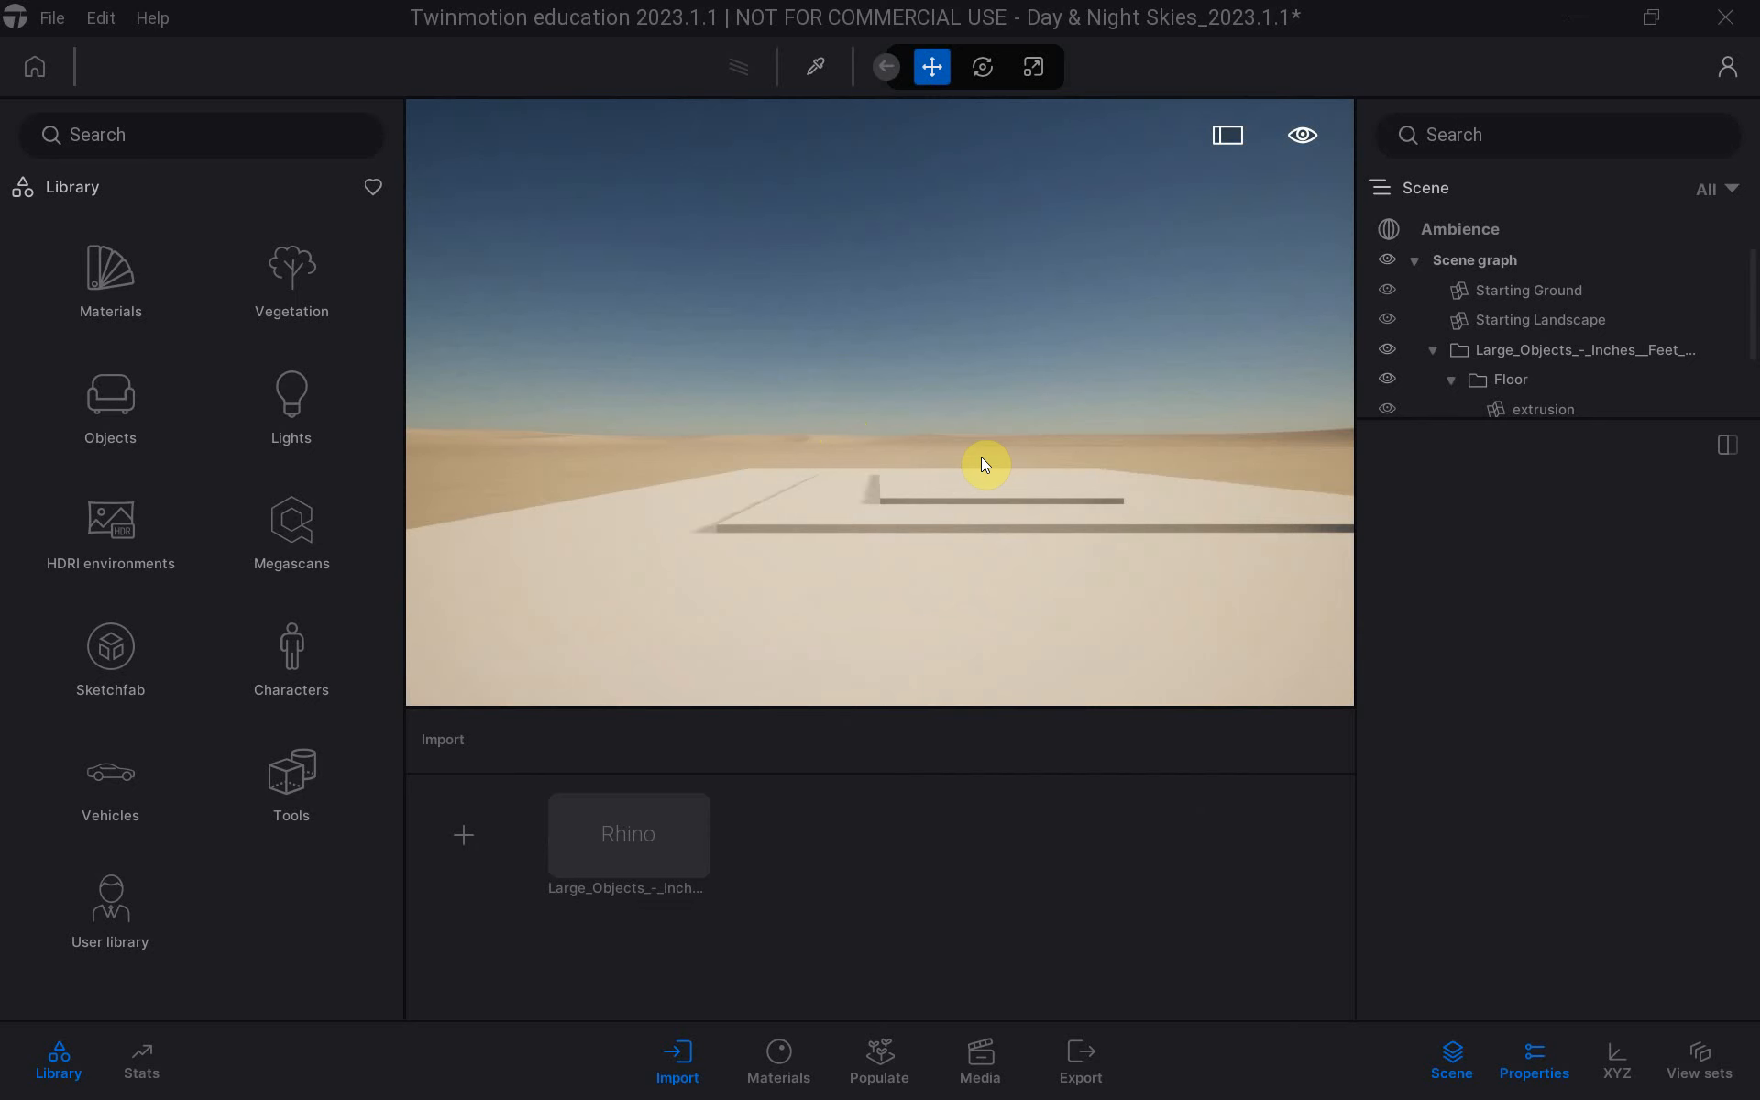
Frame the whole imported model from a raised angle, then hide the import area and restore the Twinmotion window from full screen.
drag(983, 463, 1015, 496)
middle_drag(1011, 496, 1136, 545)
right_drag(1136, 545, 1137, 596)
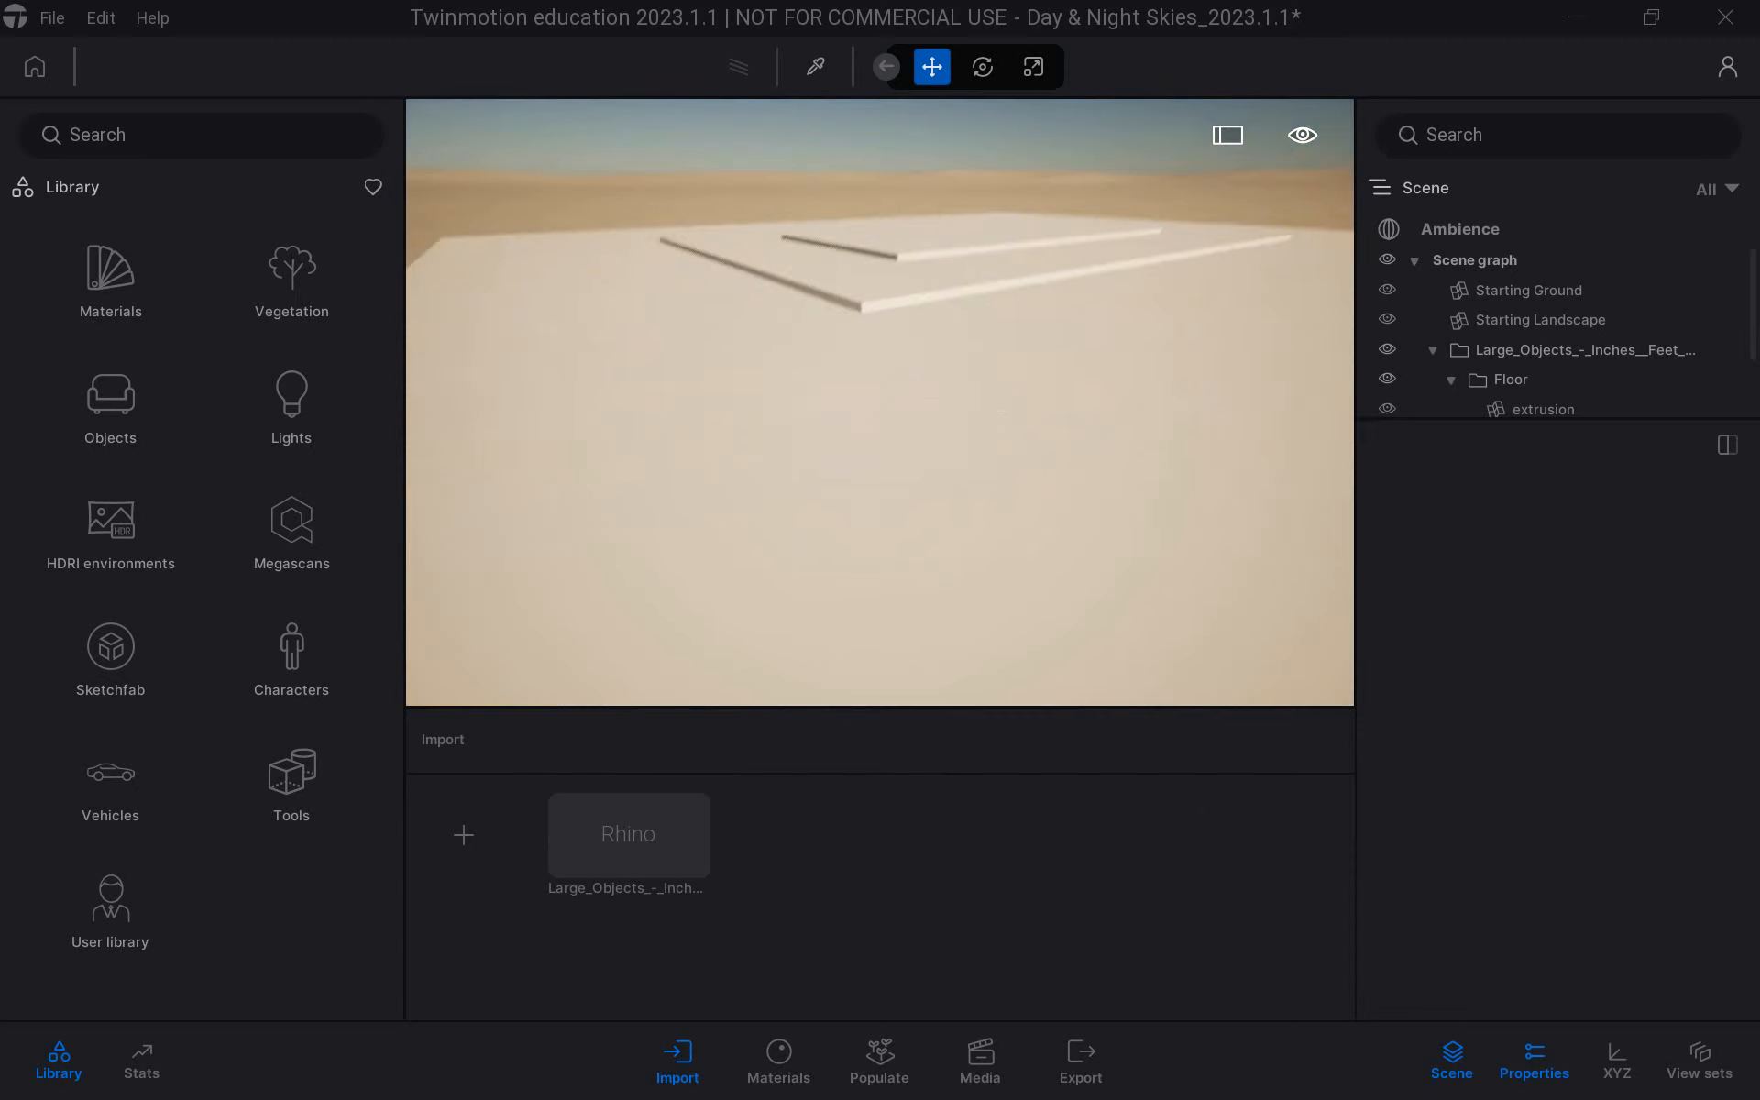
scroll(1136, 544, down, 3)
scroll(1136, 544, down, 4)
middle_drag(1136, 545, 1040, 692)
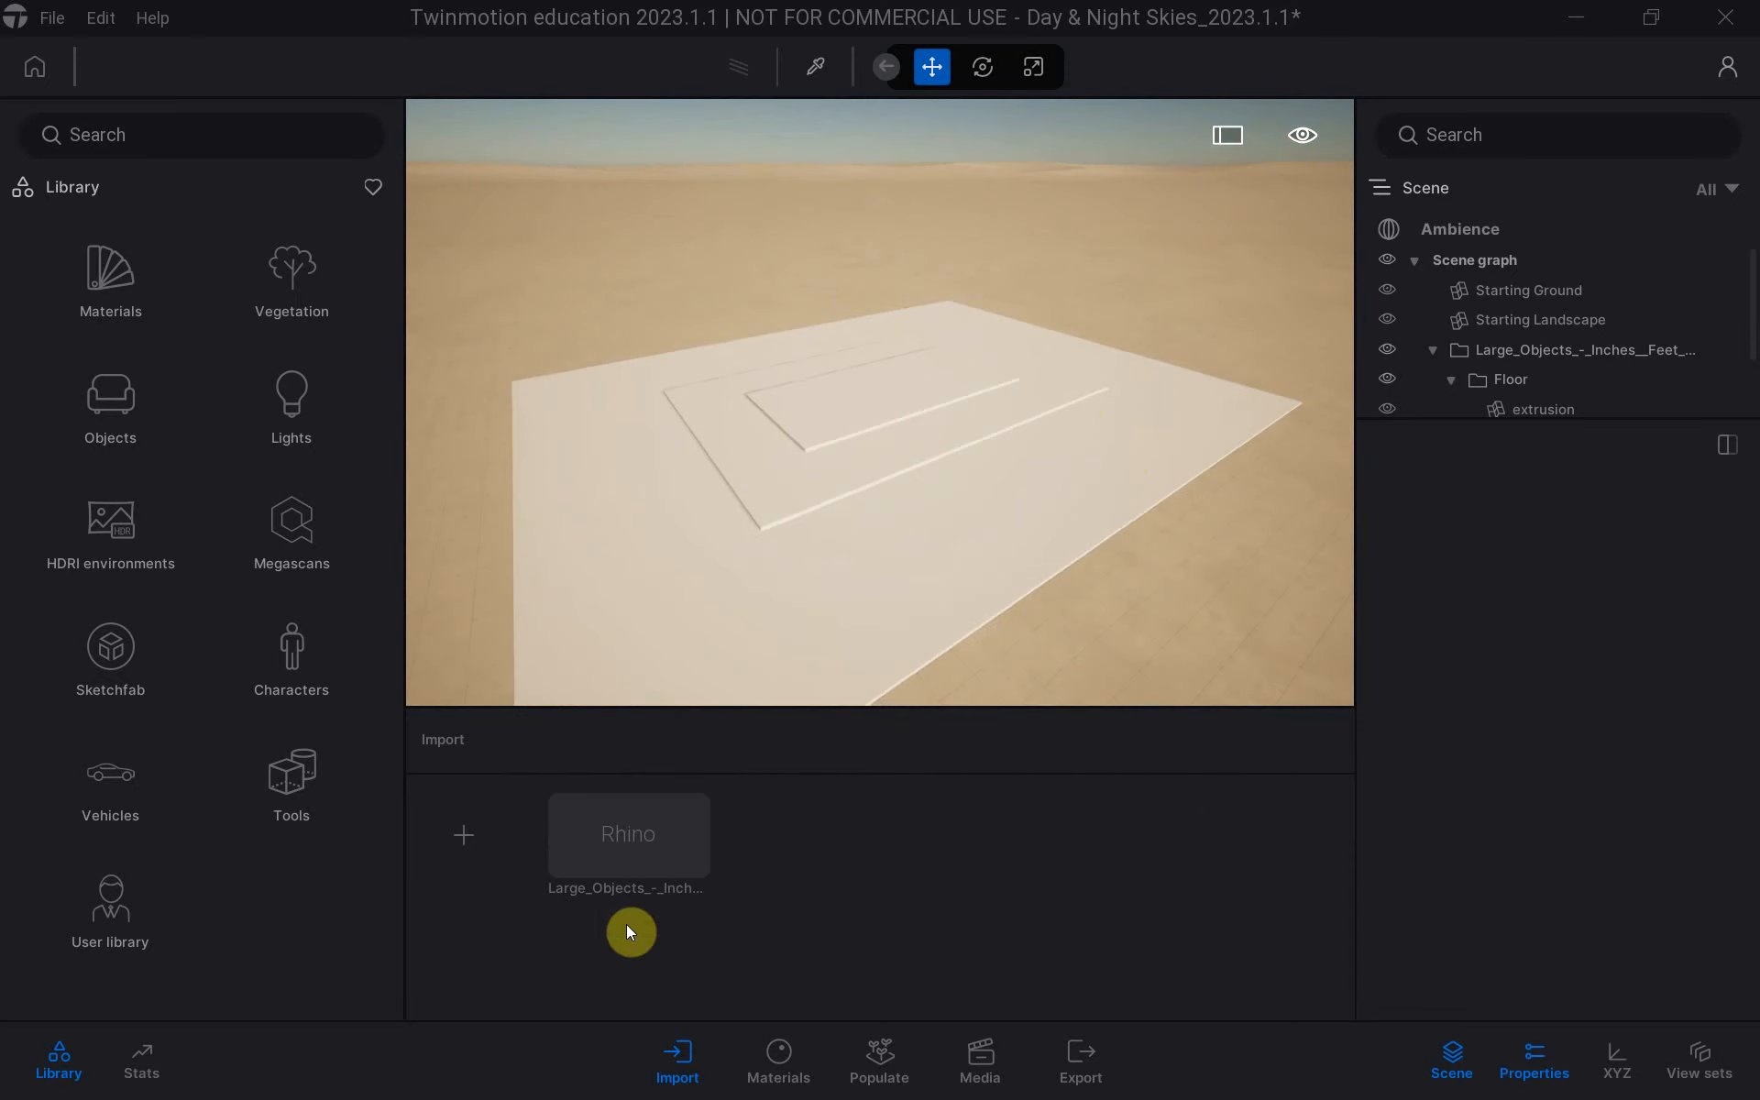
click(668, 1061)
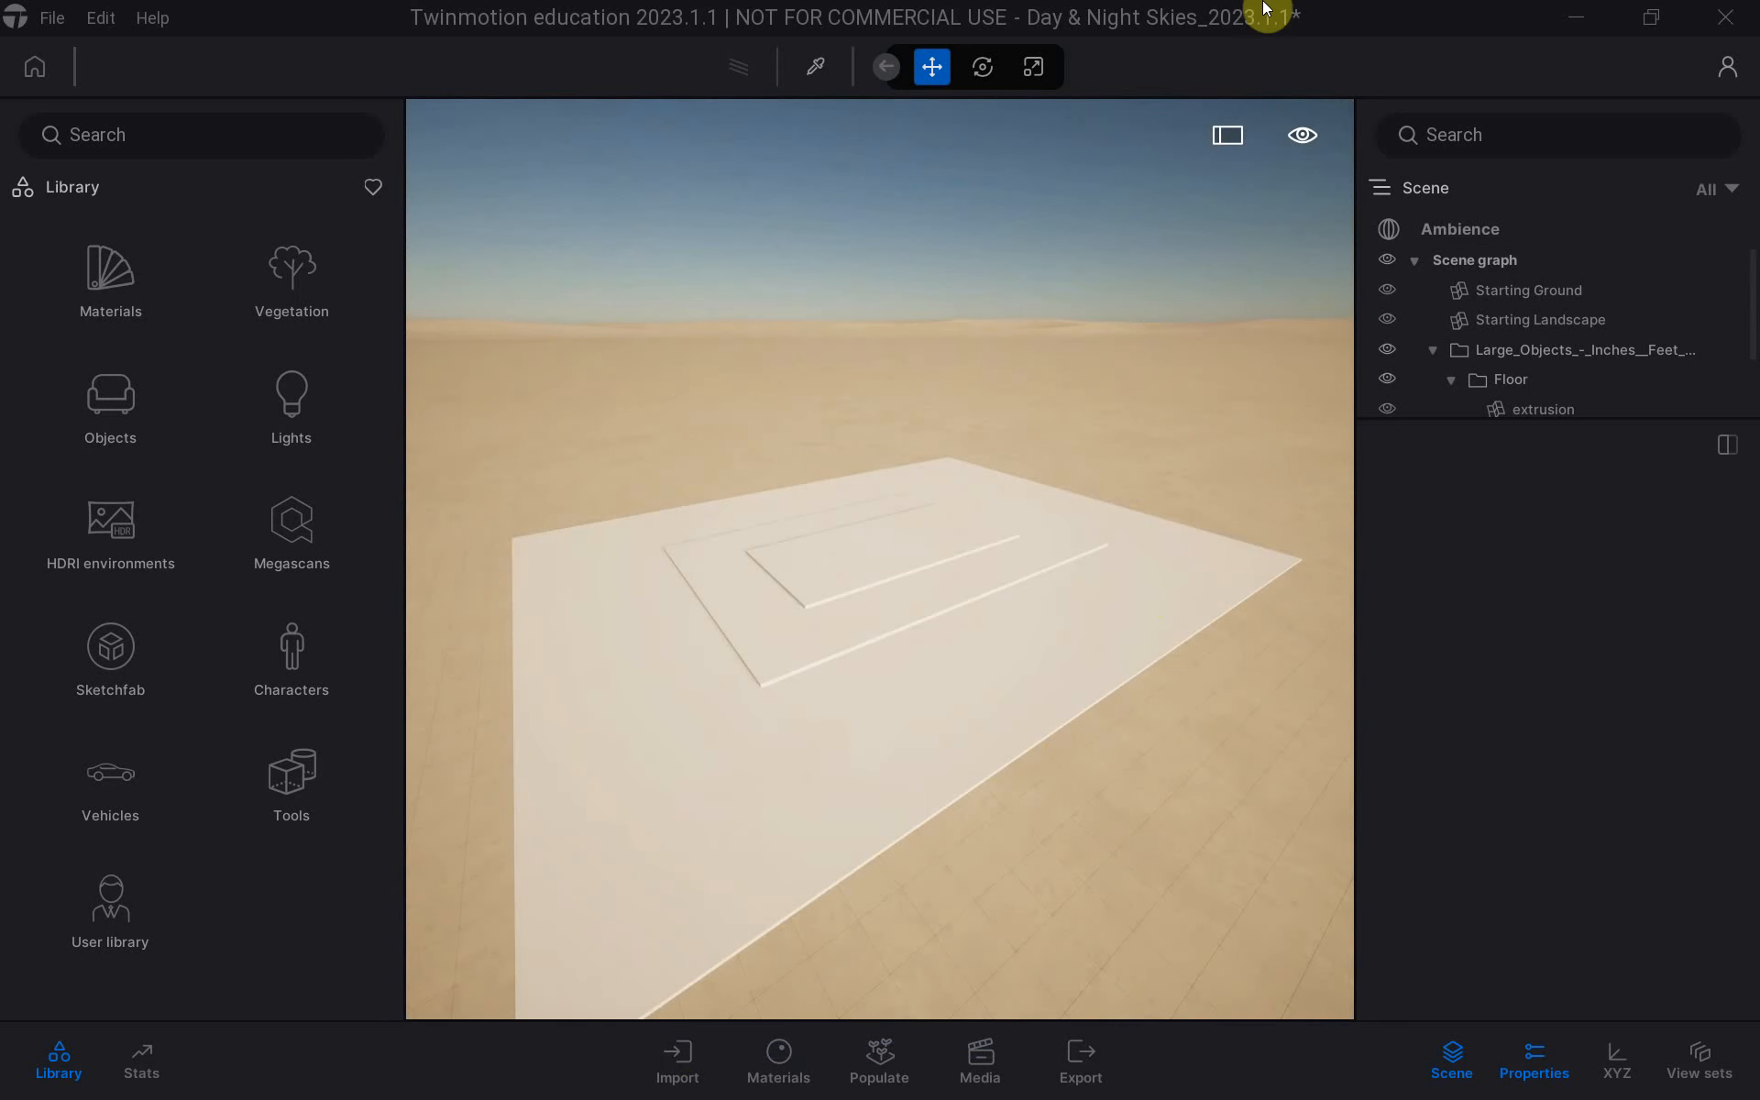
click(1651, 16)
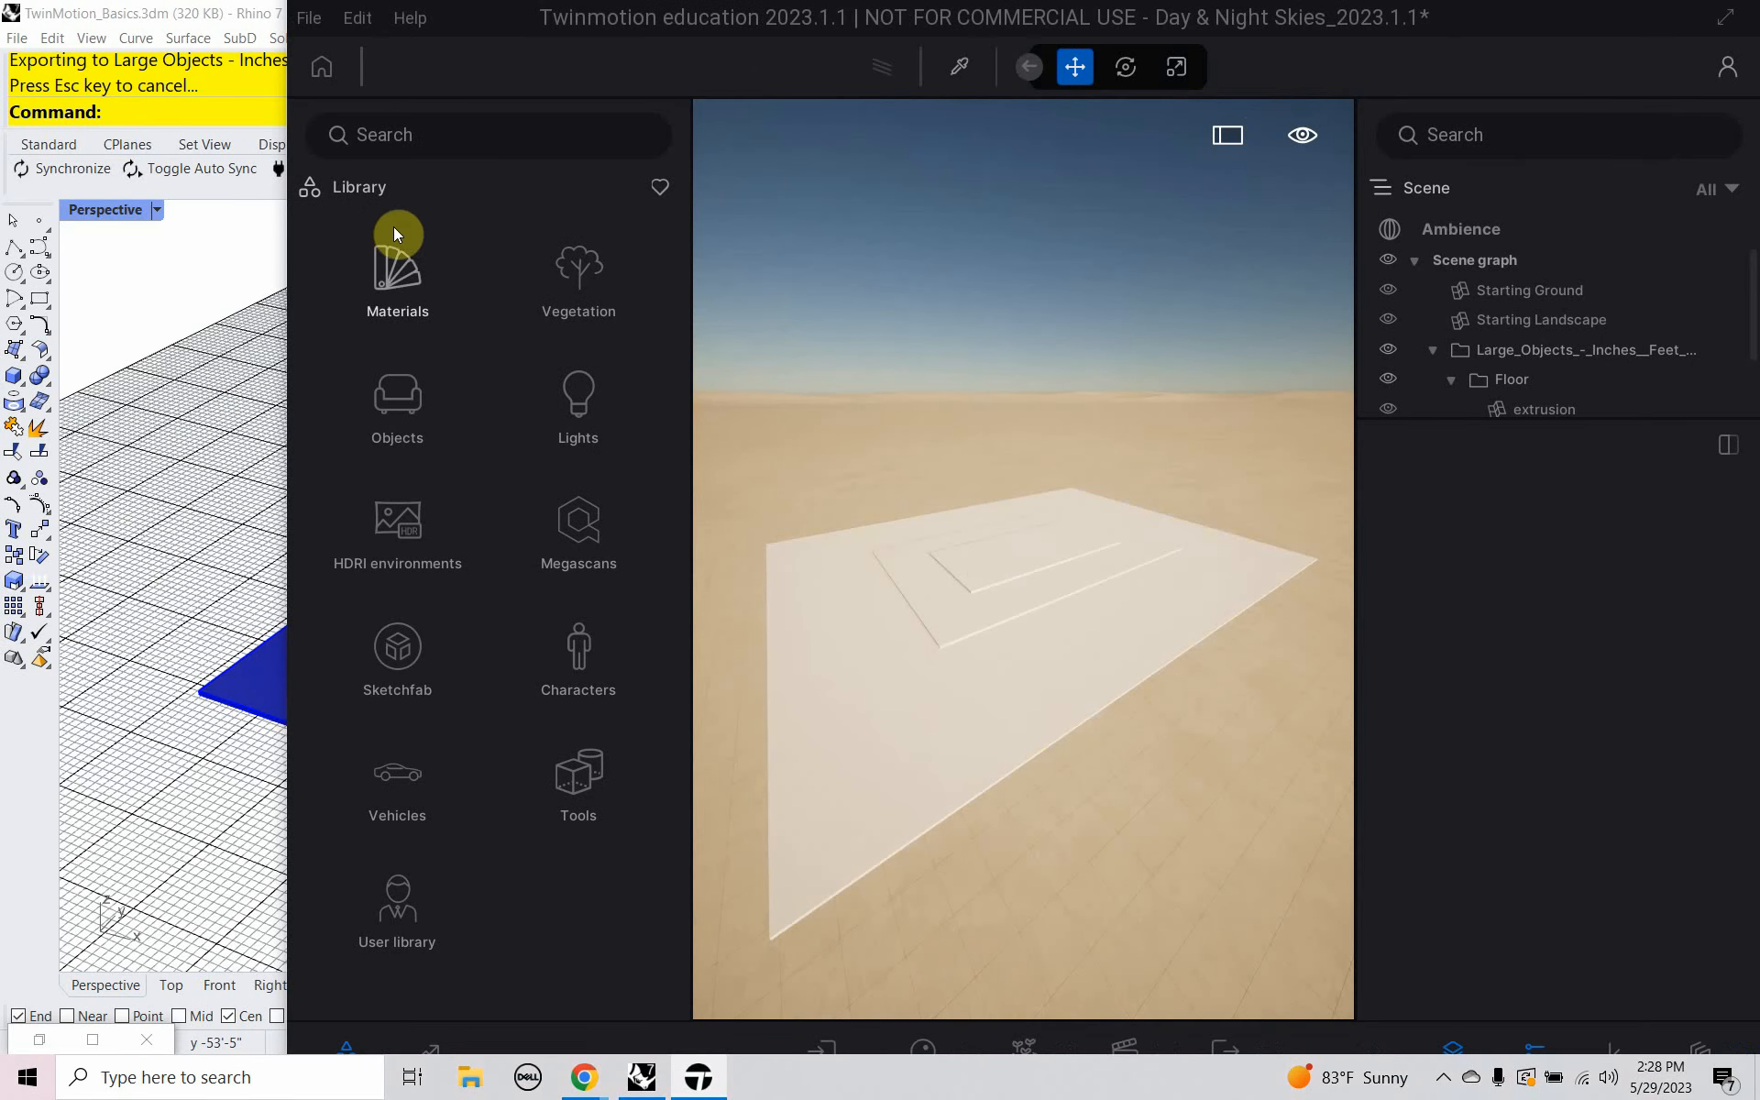
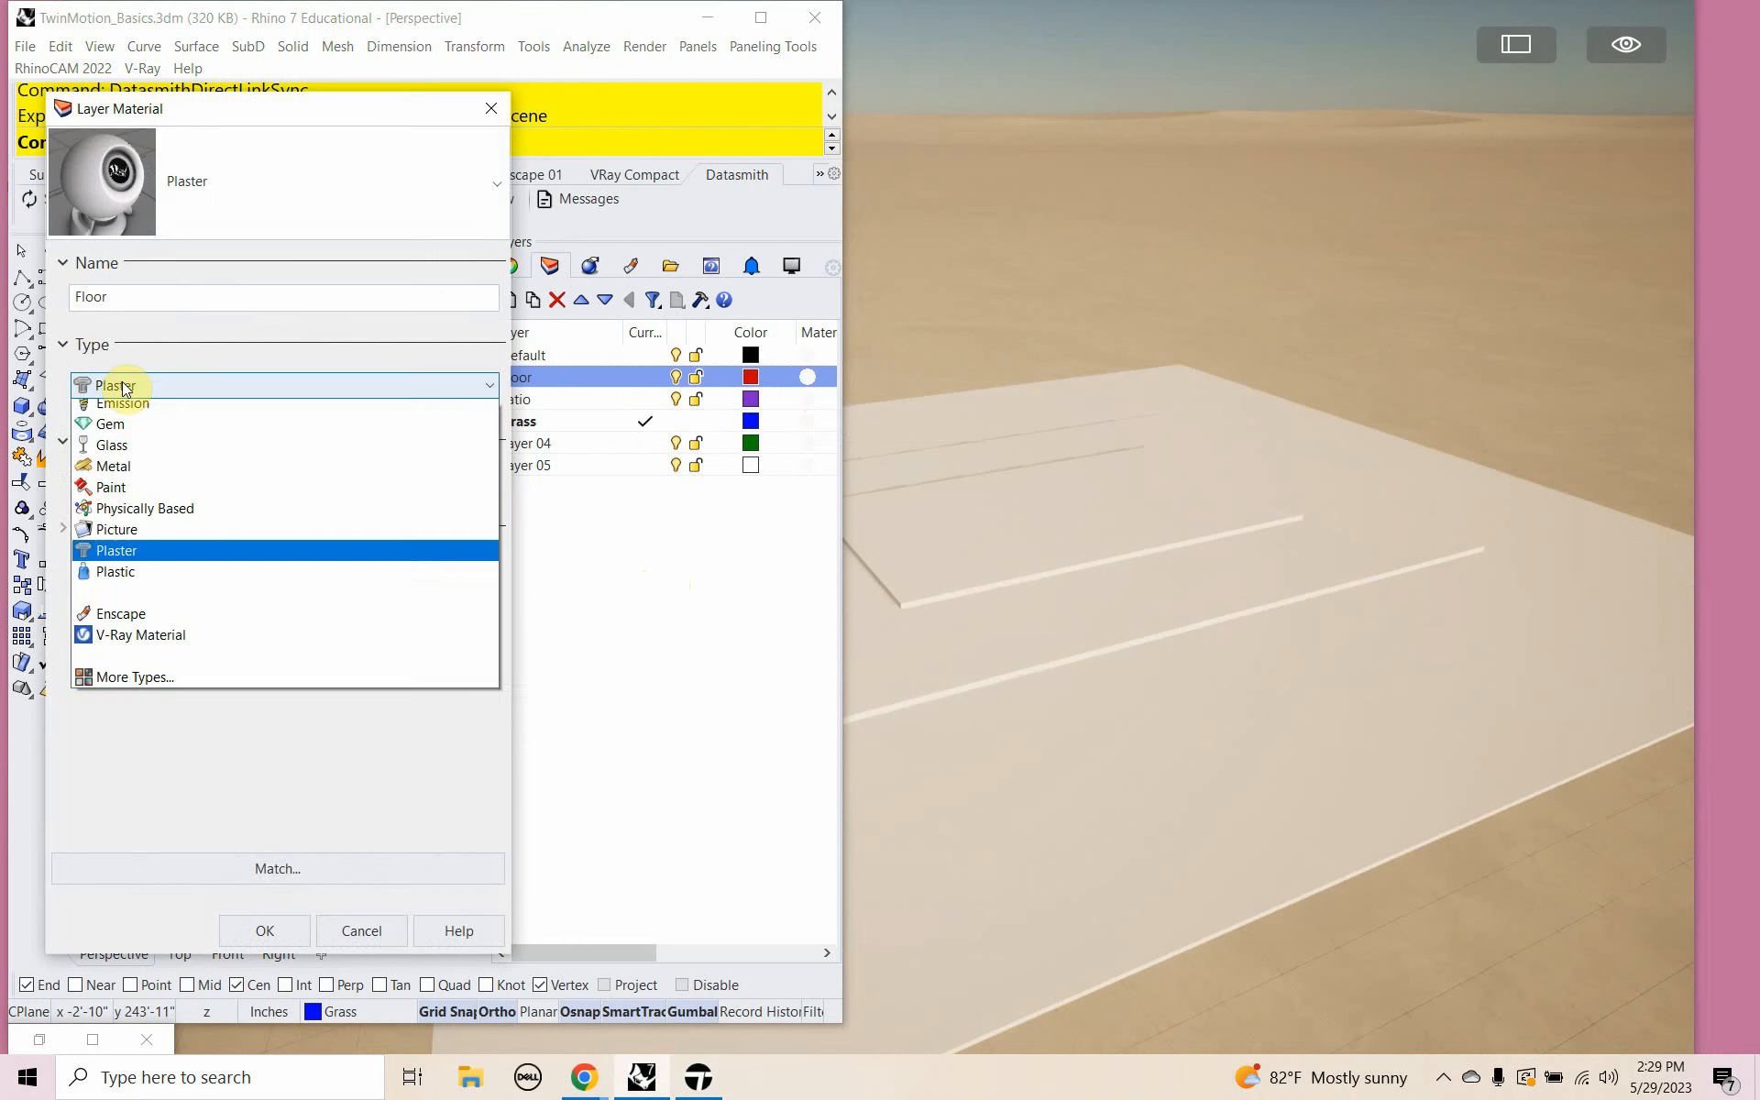
Make the Floor layer's material a Custom type with the golden tan colour #DAB150 and apply it.
click(115, 411)
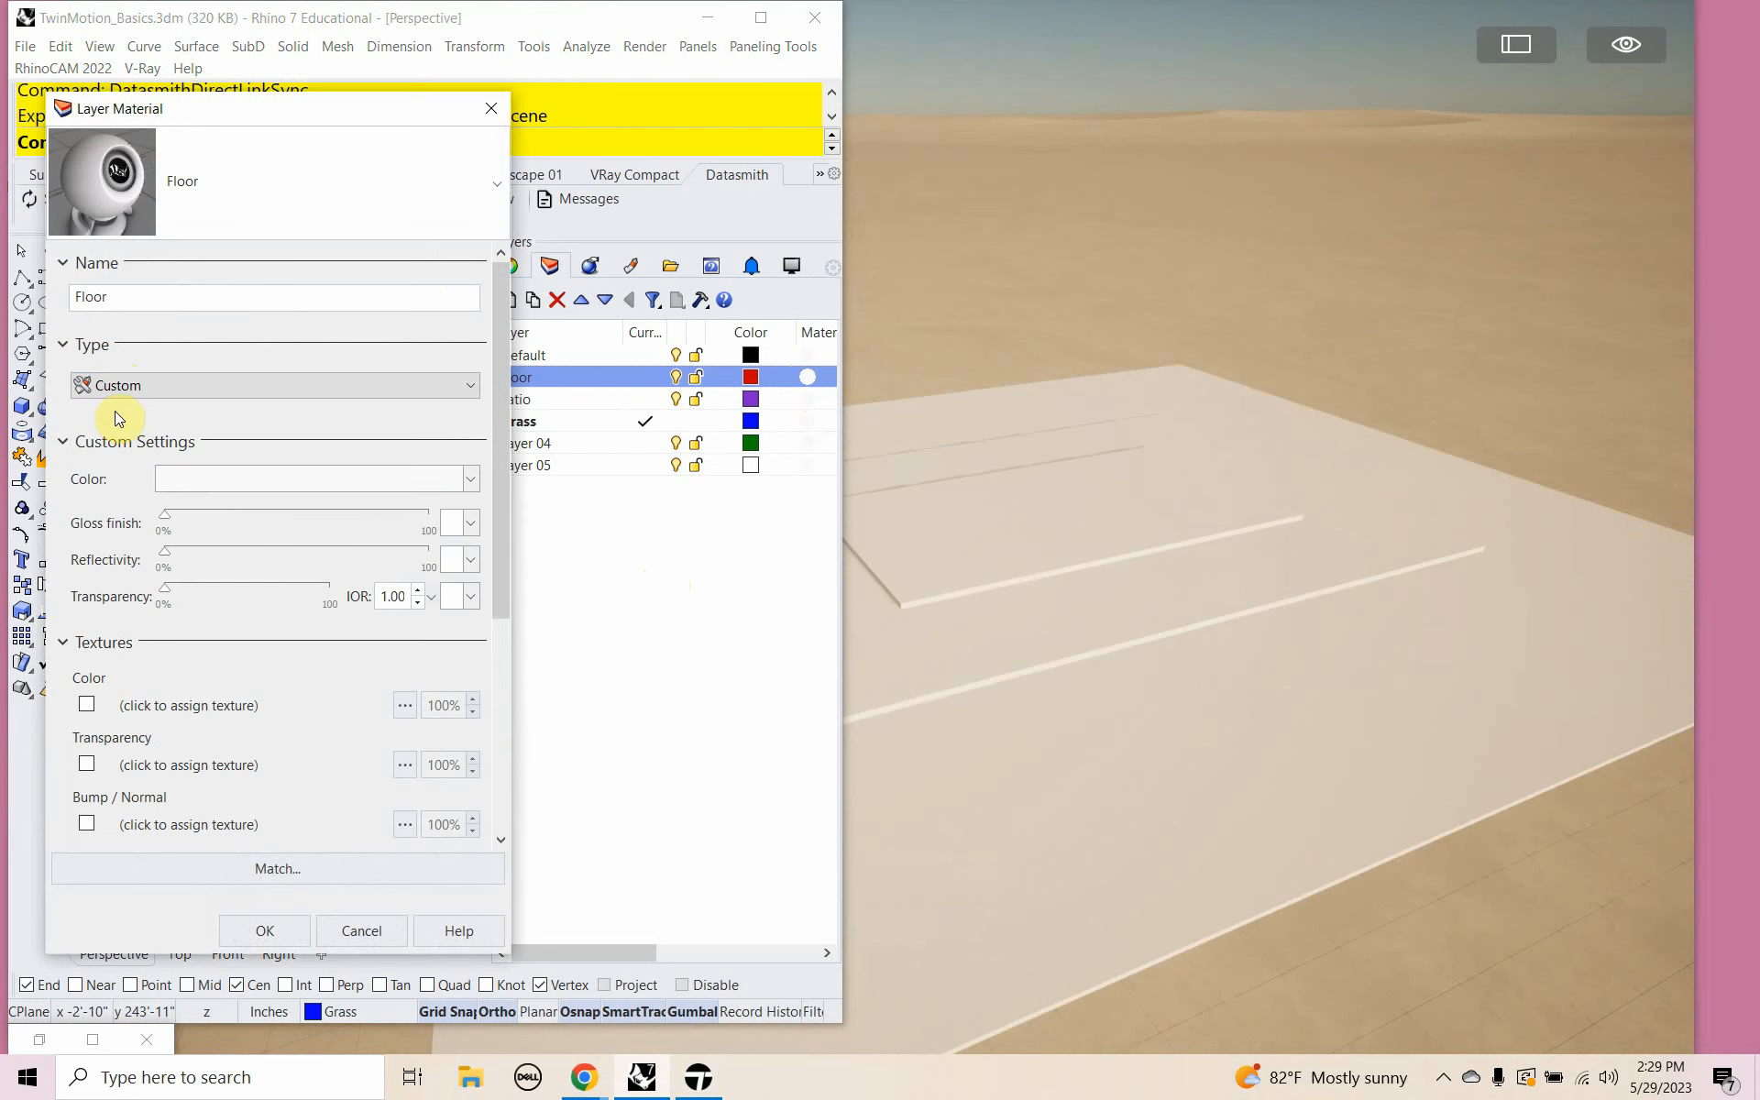
click(198, 480)
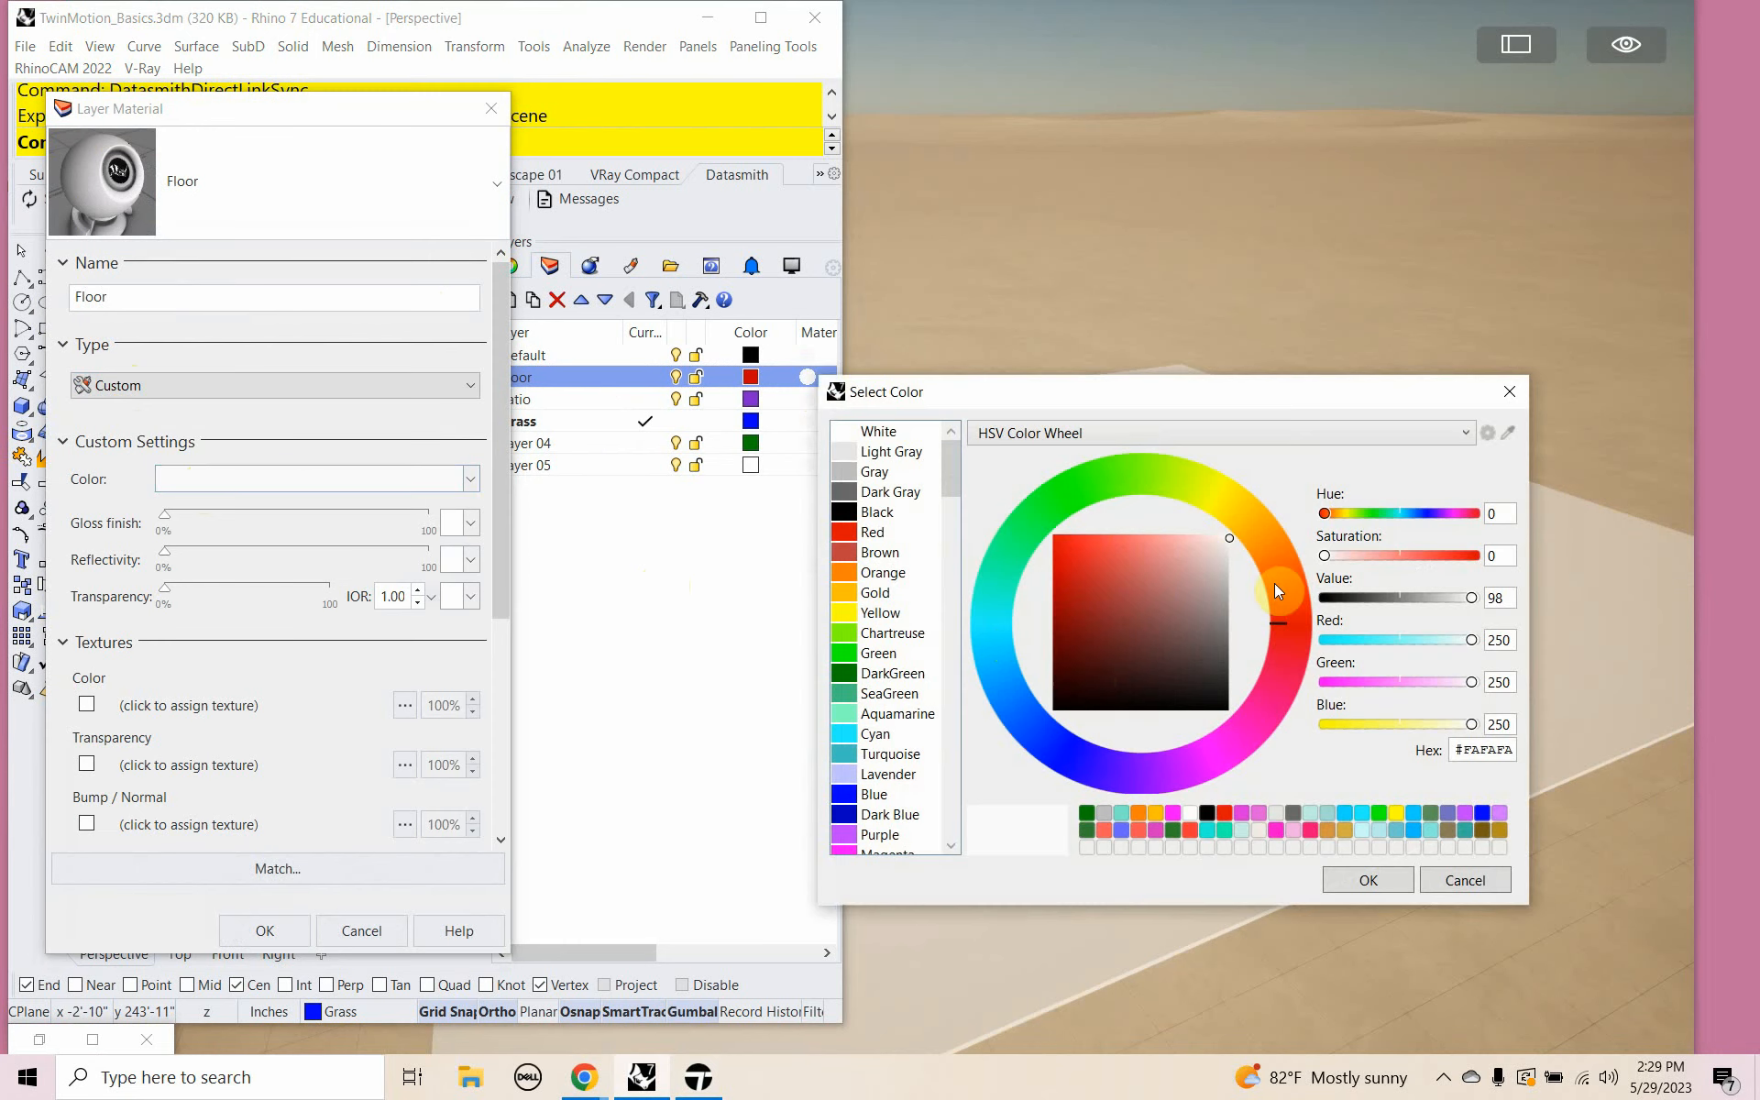
click(1248, 533)
click(1093, 564)
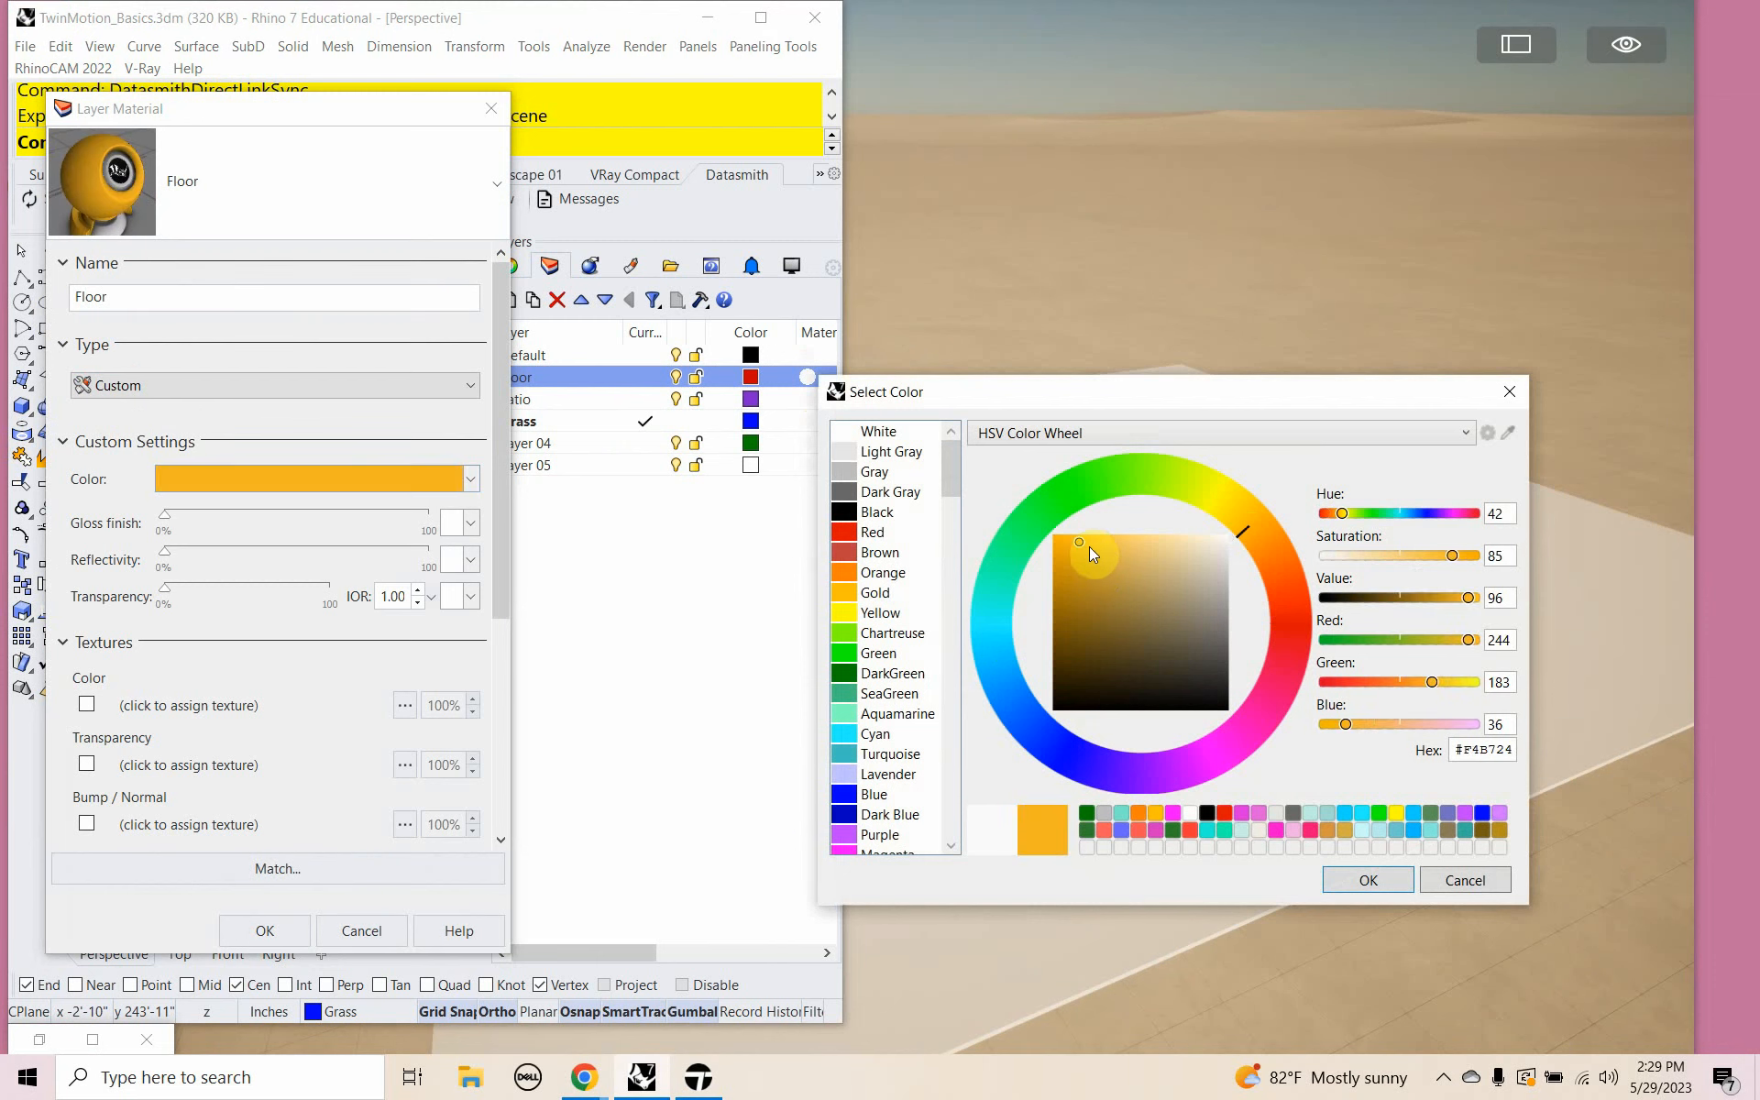
click(1116, 561)
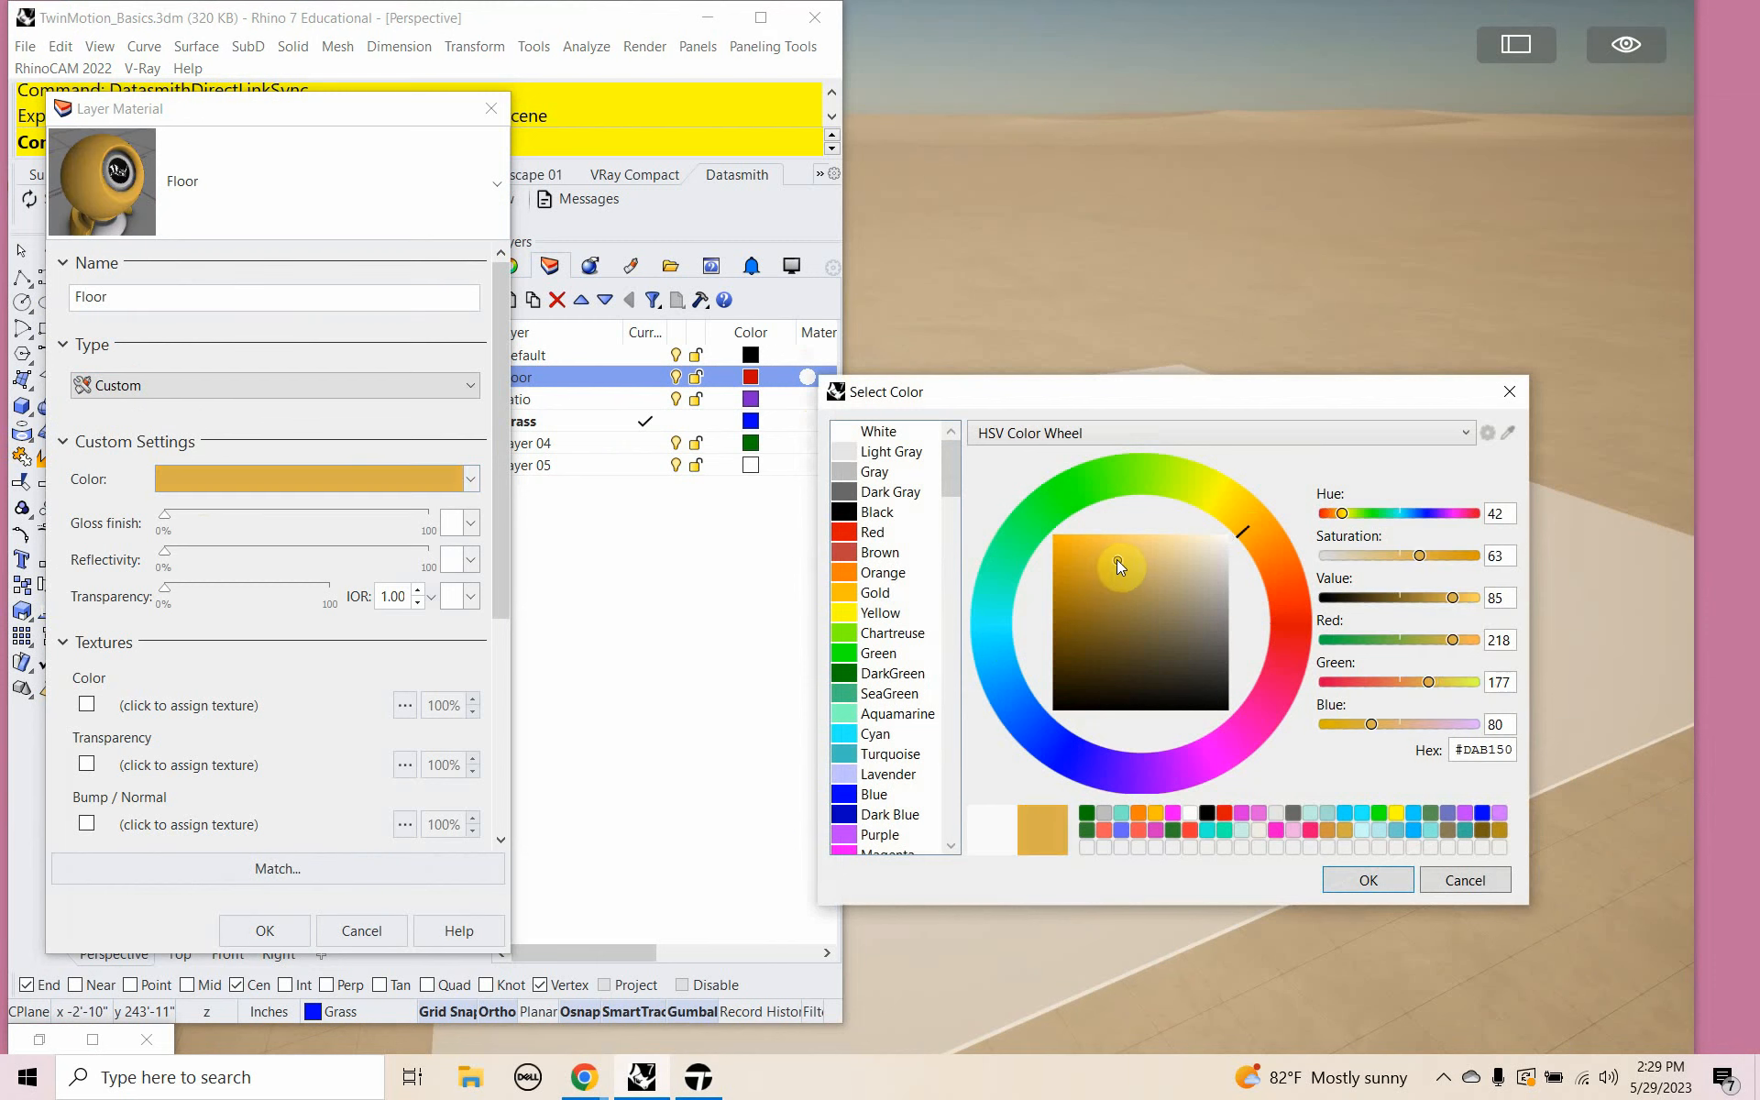
click(1355, 878)
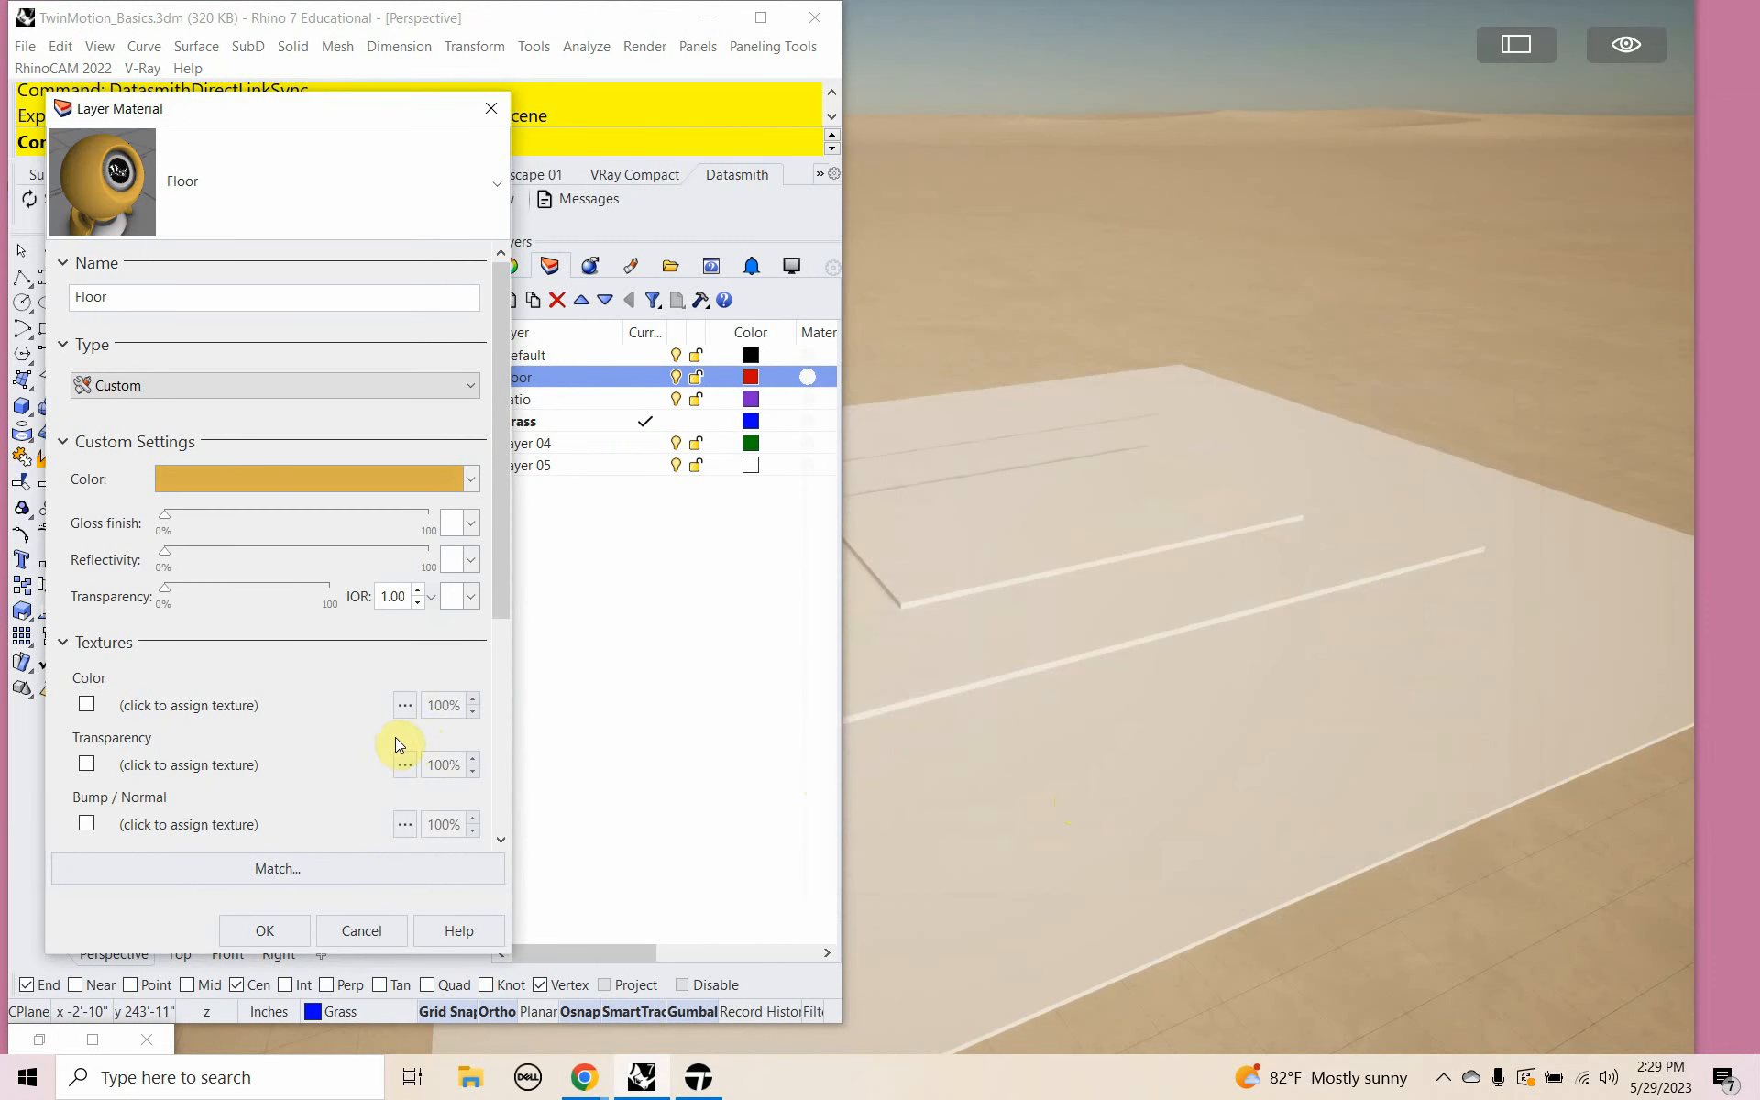
click(264, 932)
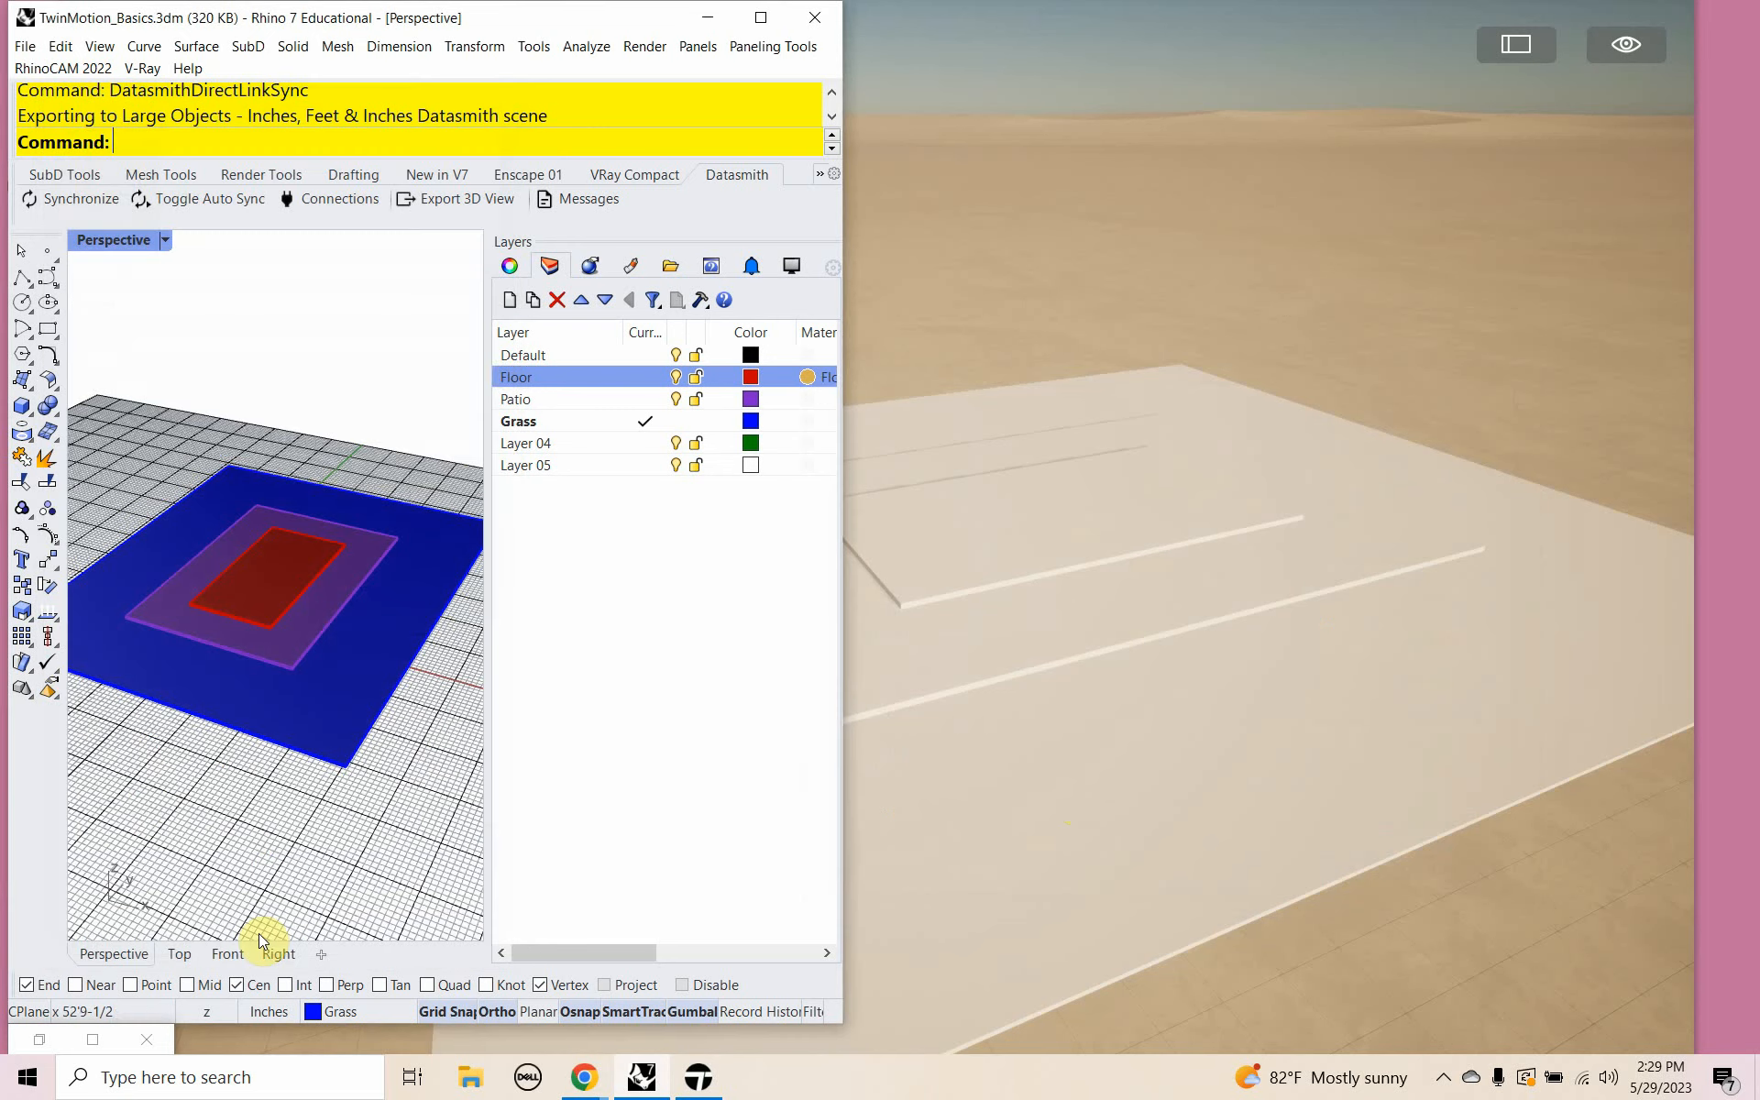
Open the Patio layer's material settings and name the material Patio.
click(600, 399)
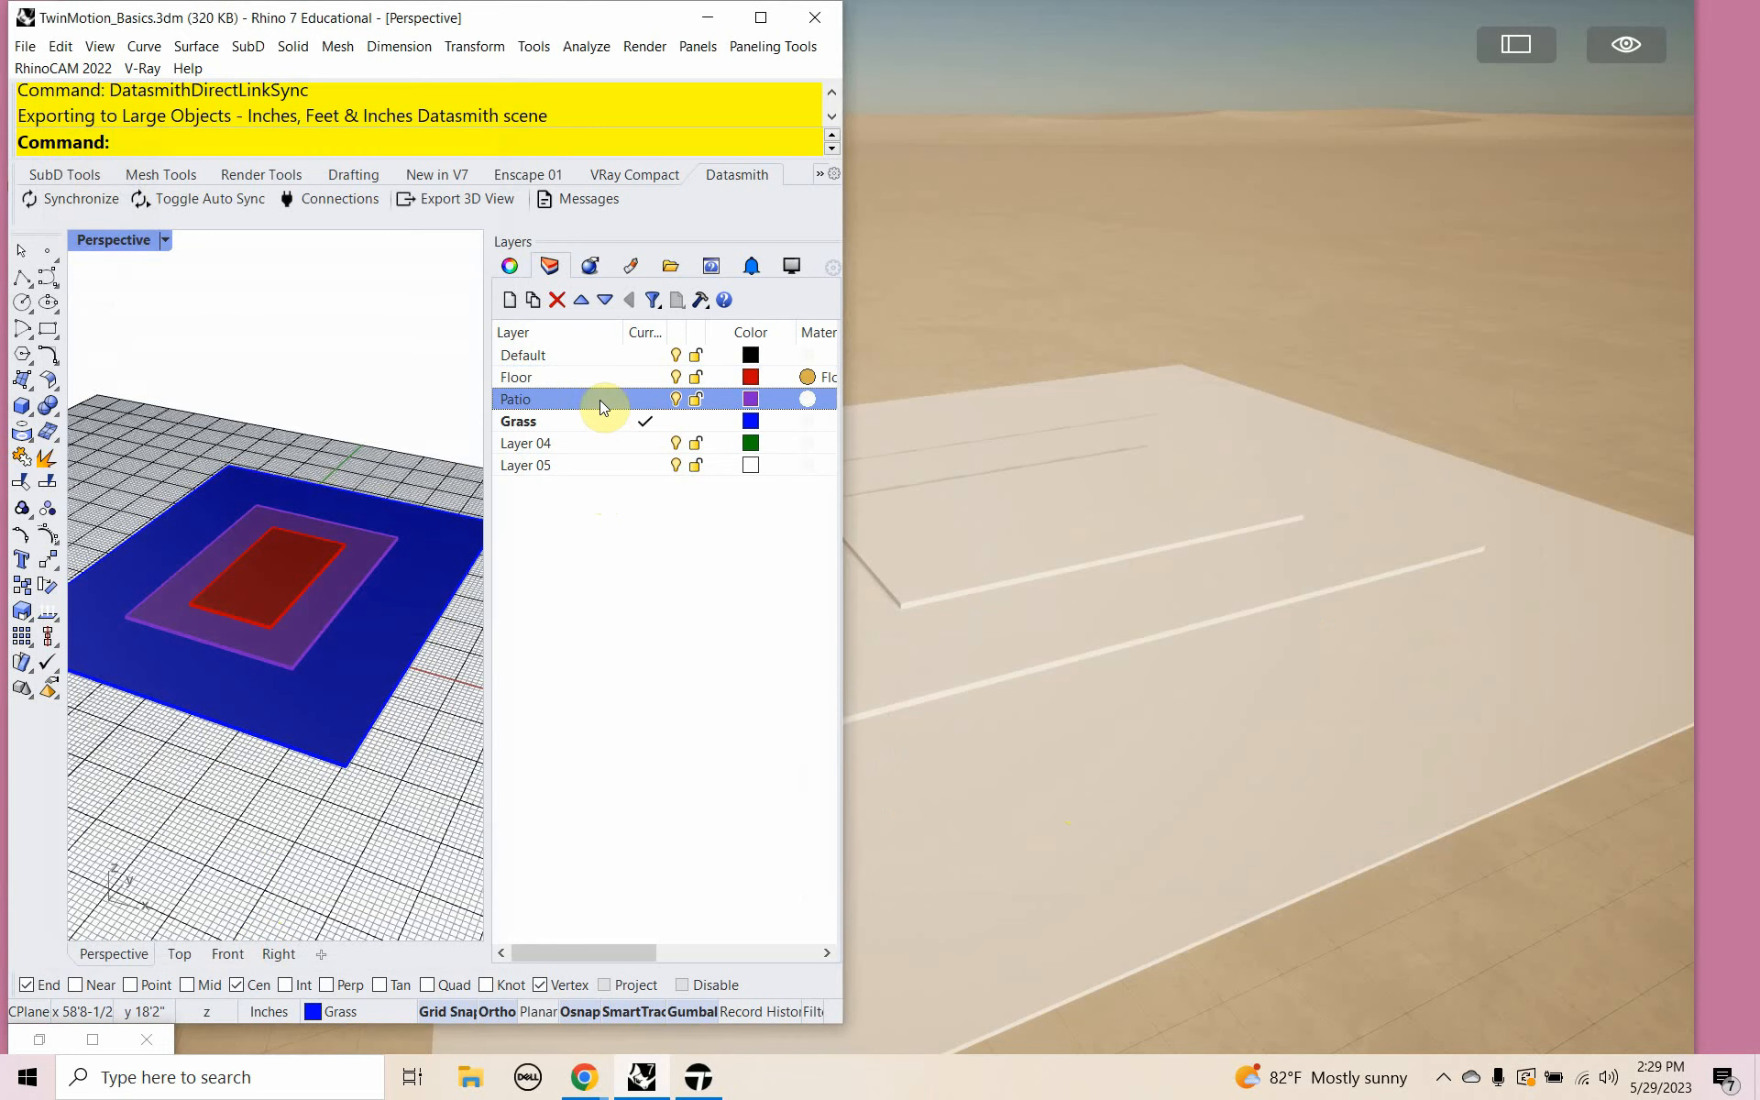
click(815, 397)
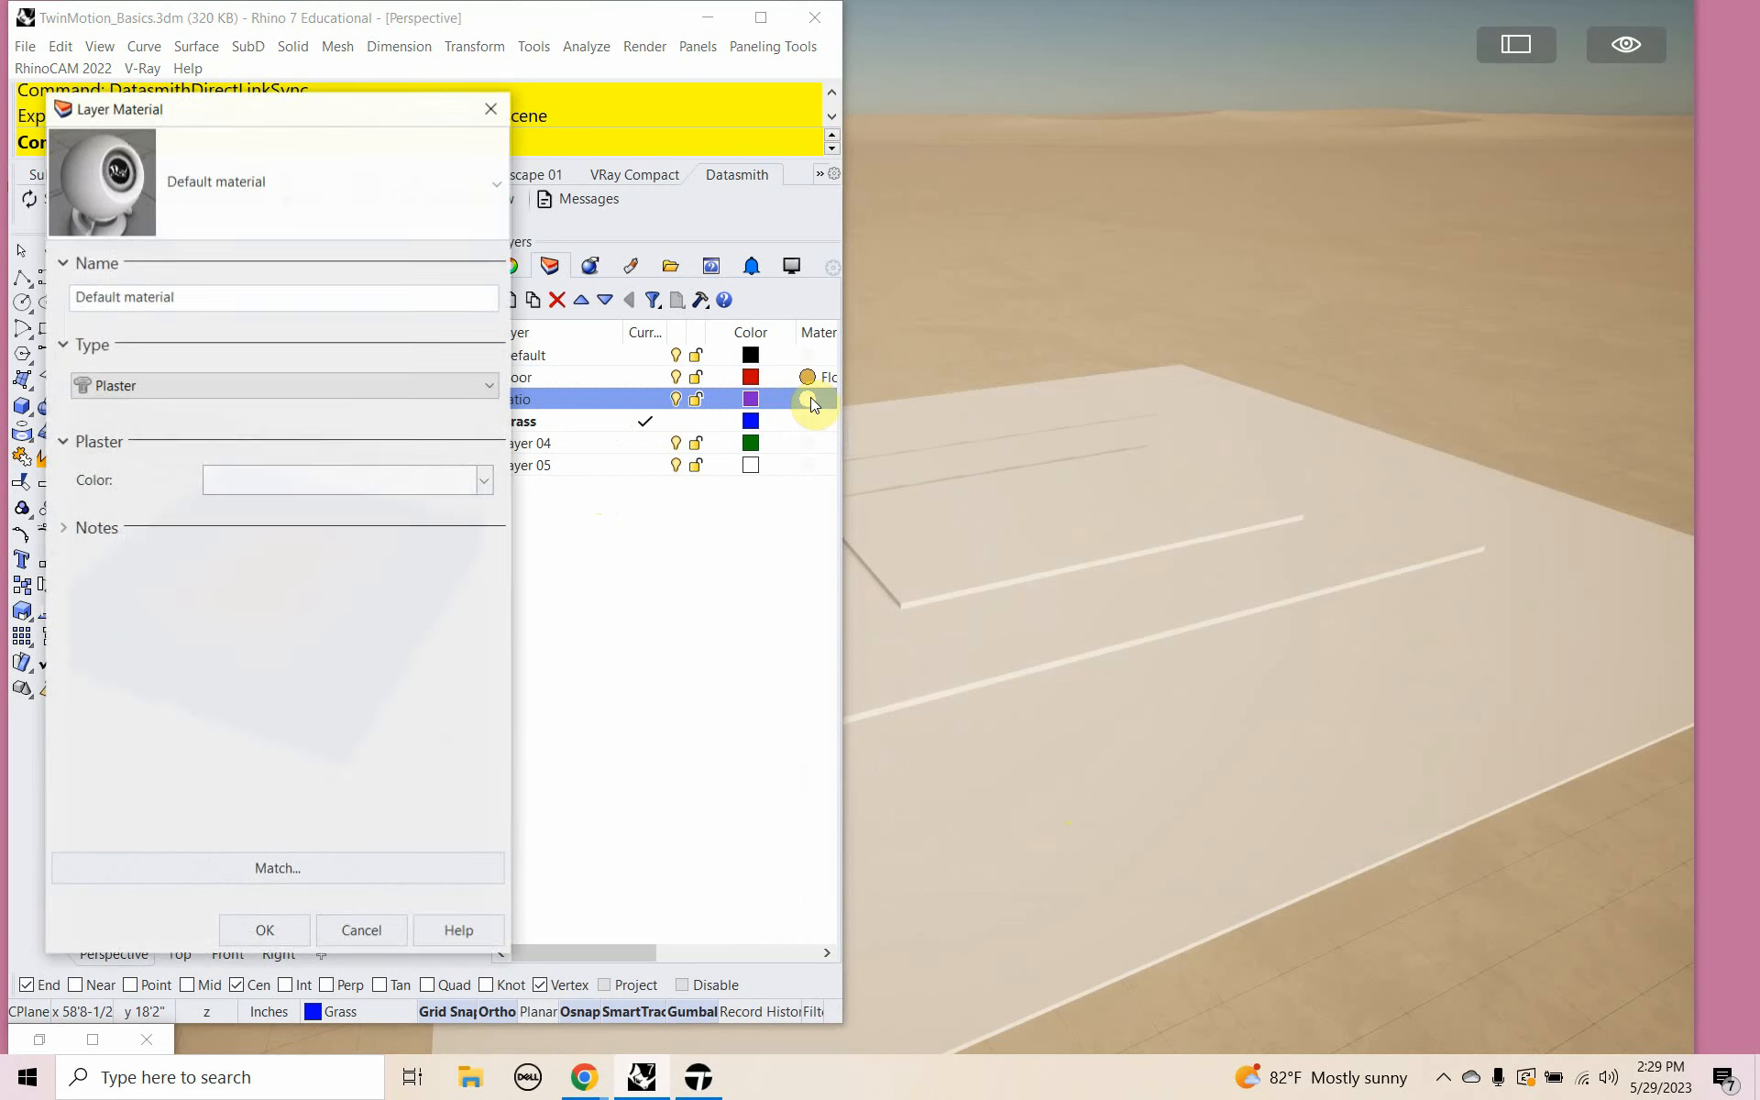
triple_click(189, 296)
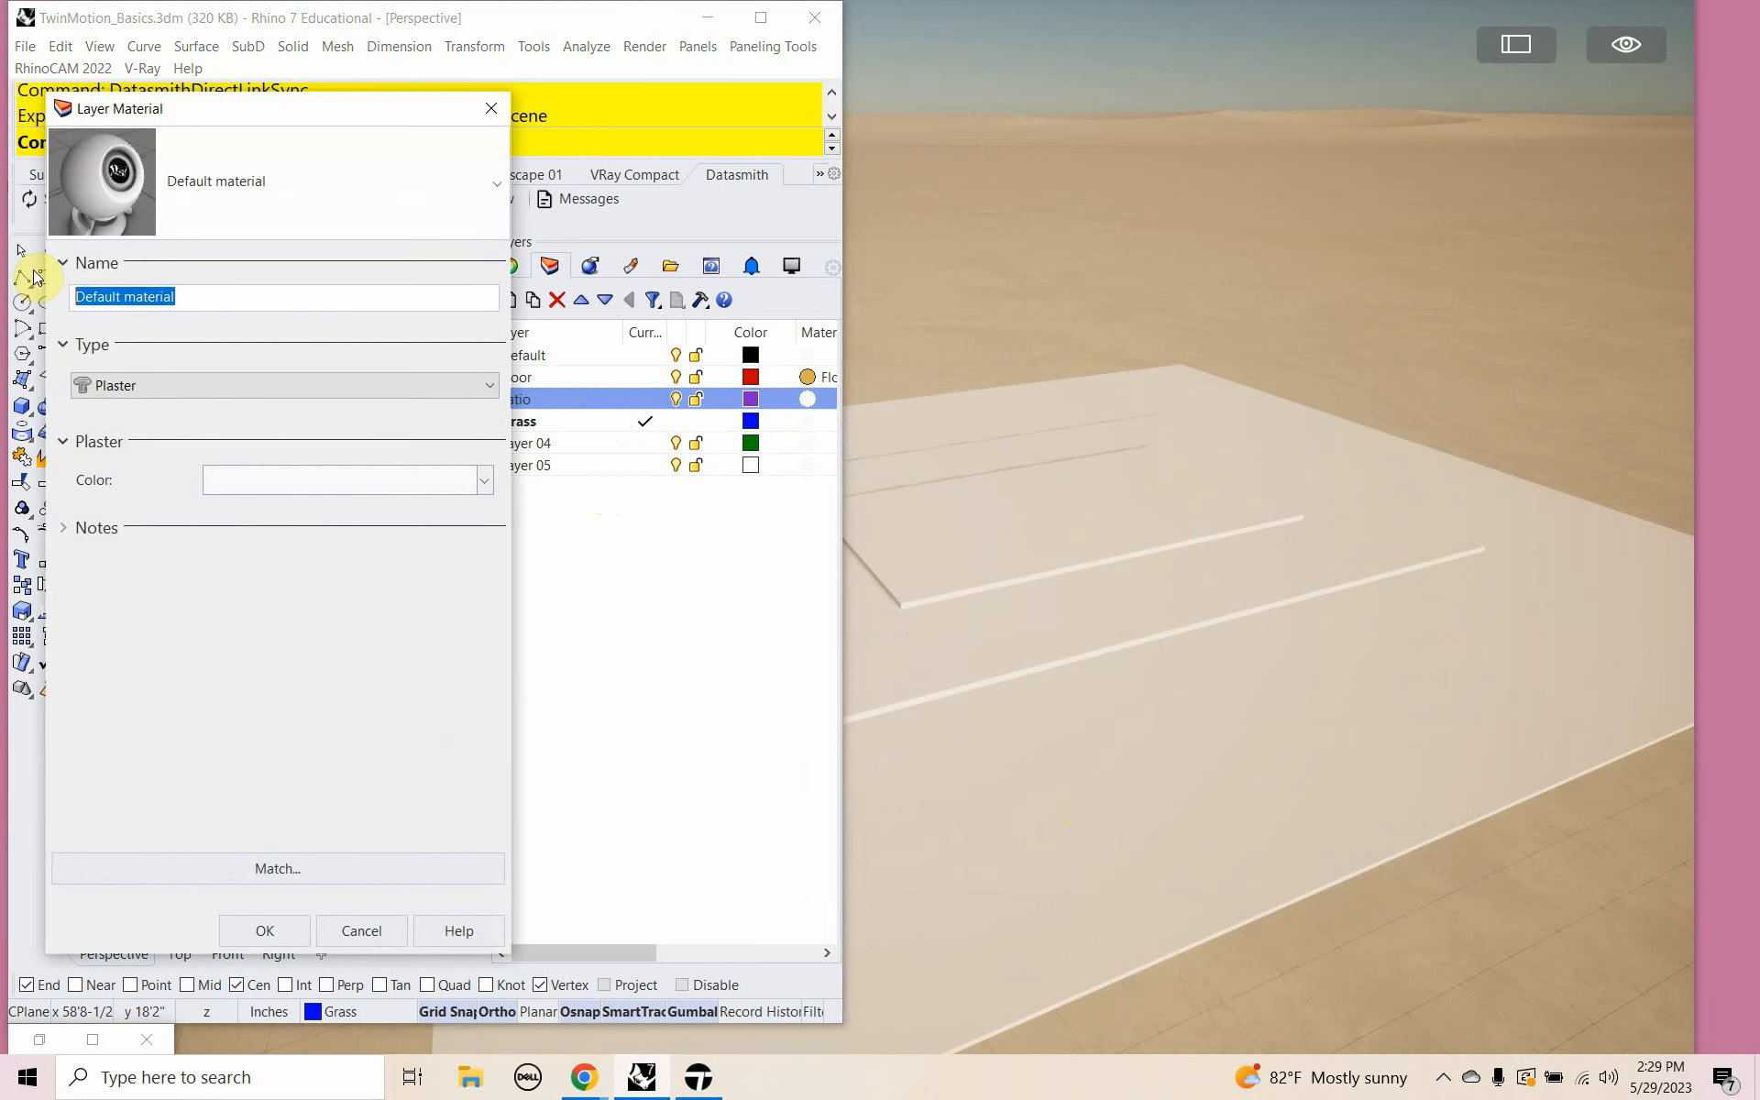
text(Patoi)
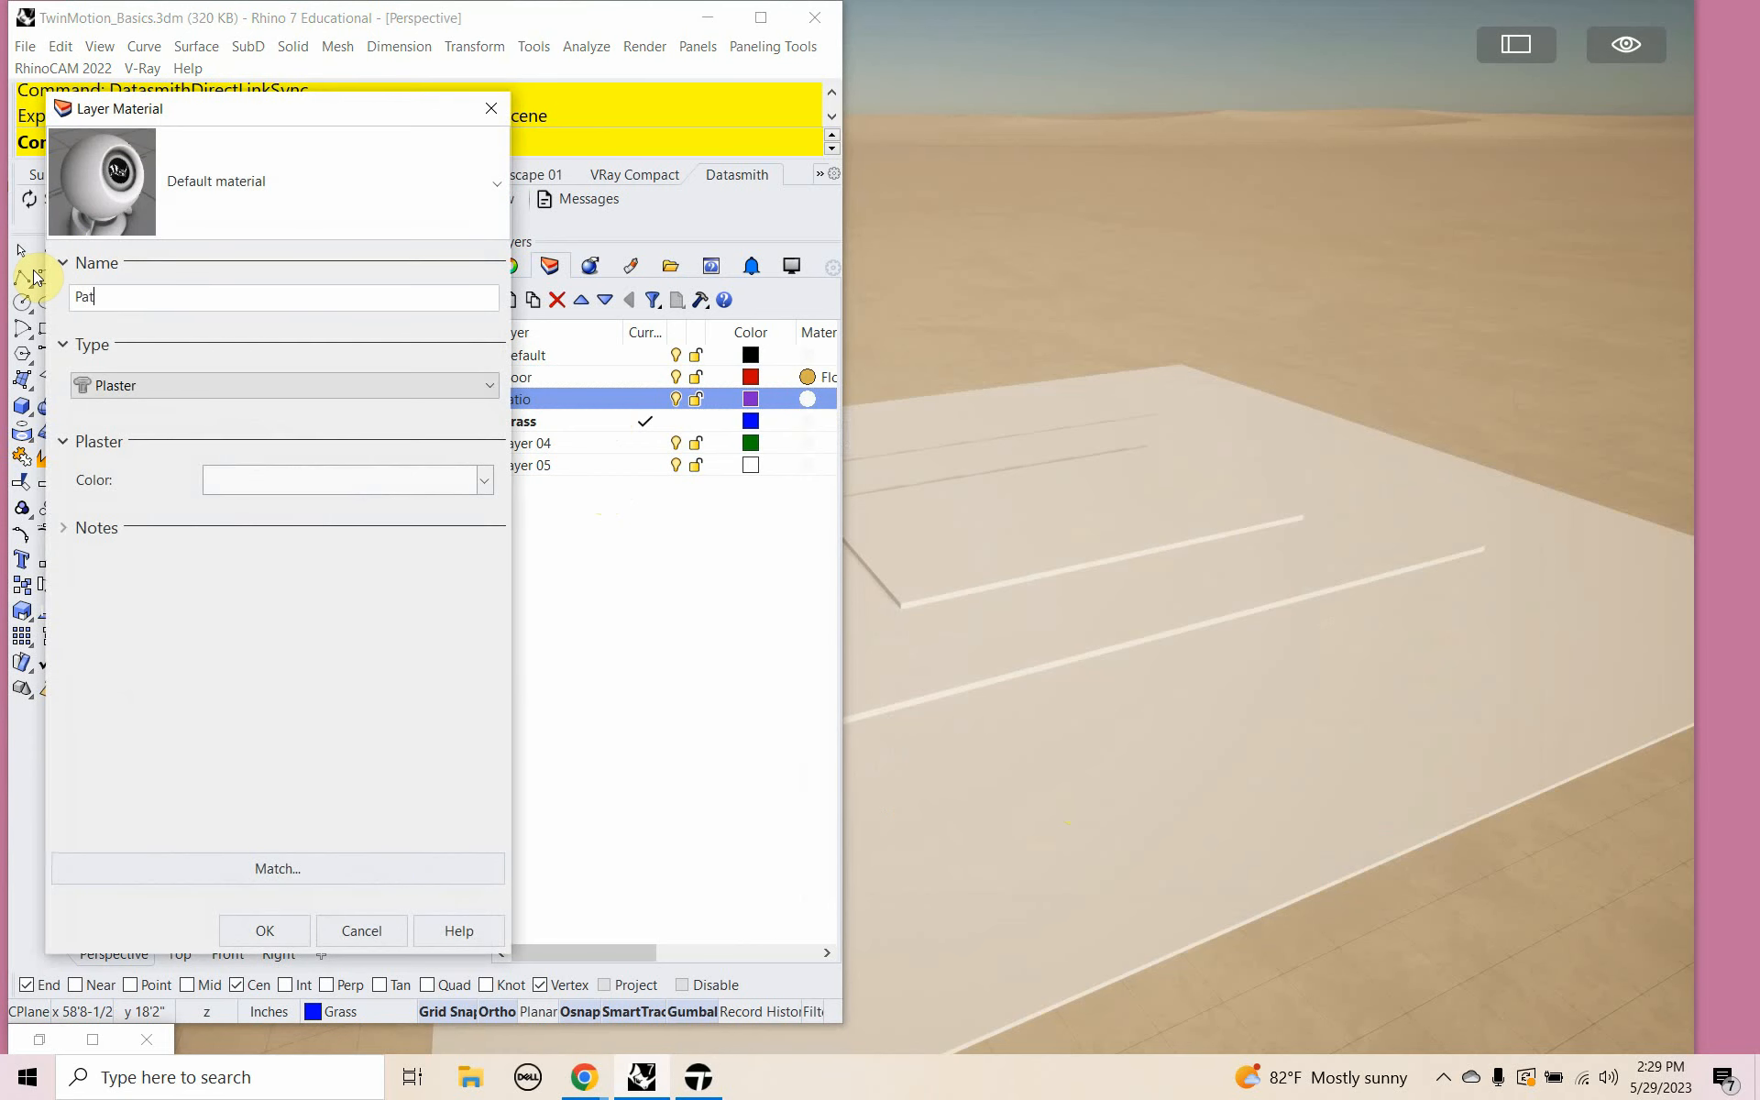
key(BackSpace)
text(io)
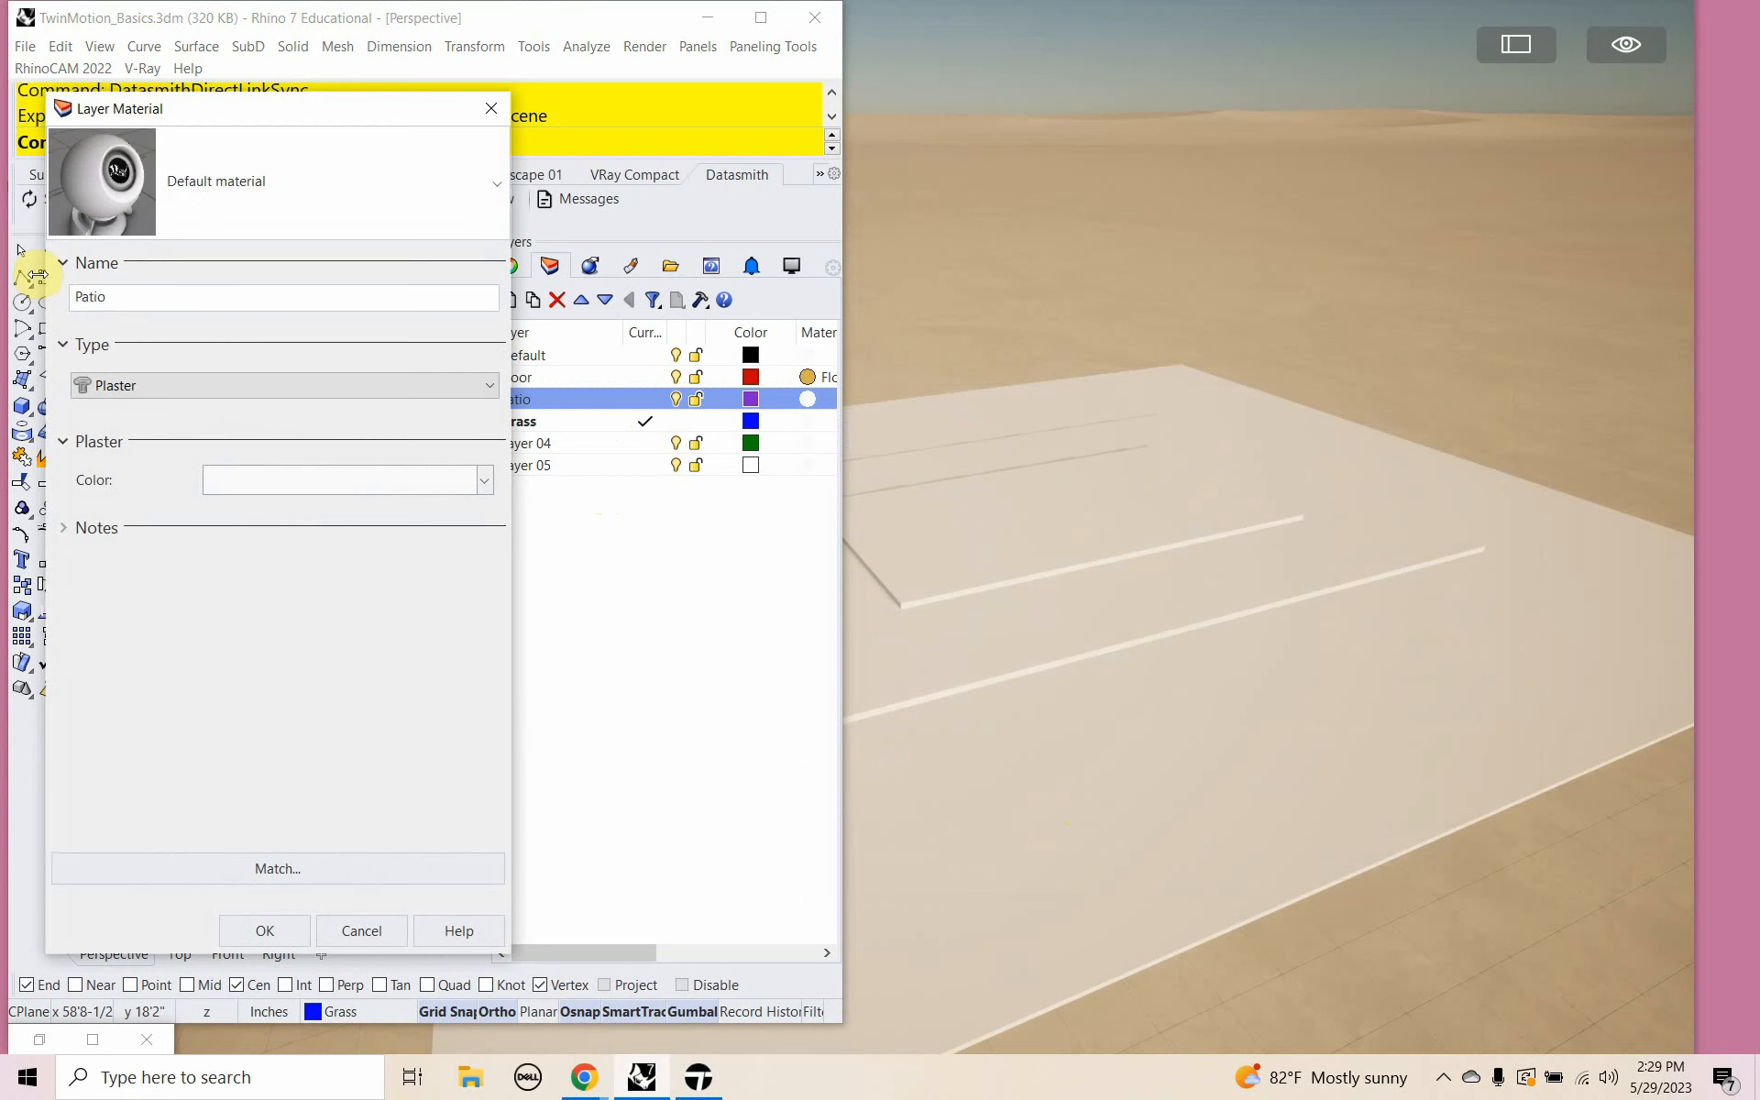
Change the Patio material to the Custom type with the Dark Gray colour and apply it.
click(169, 382)
click(155, 410)
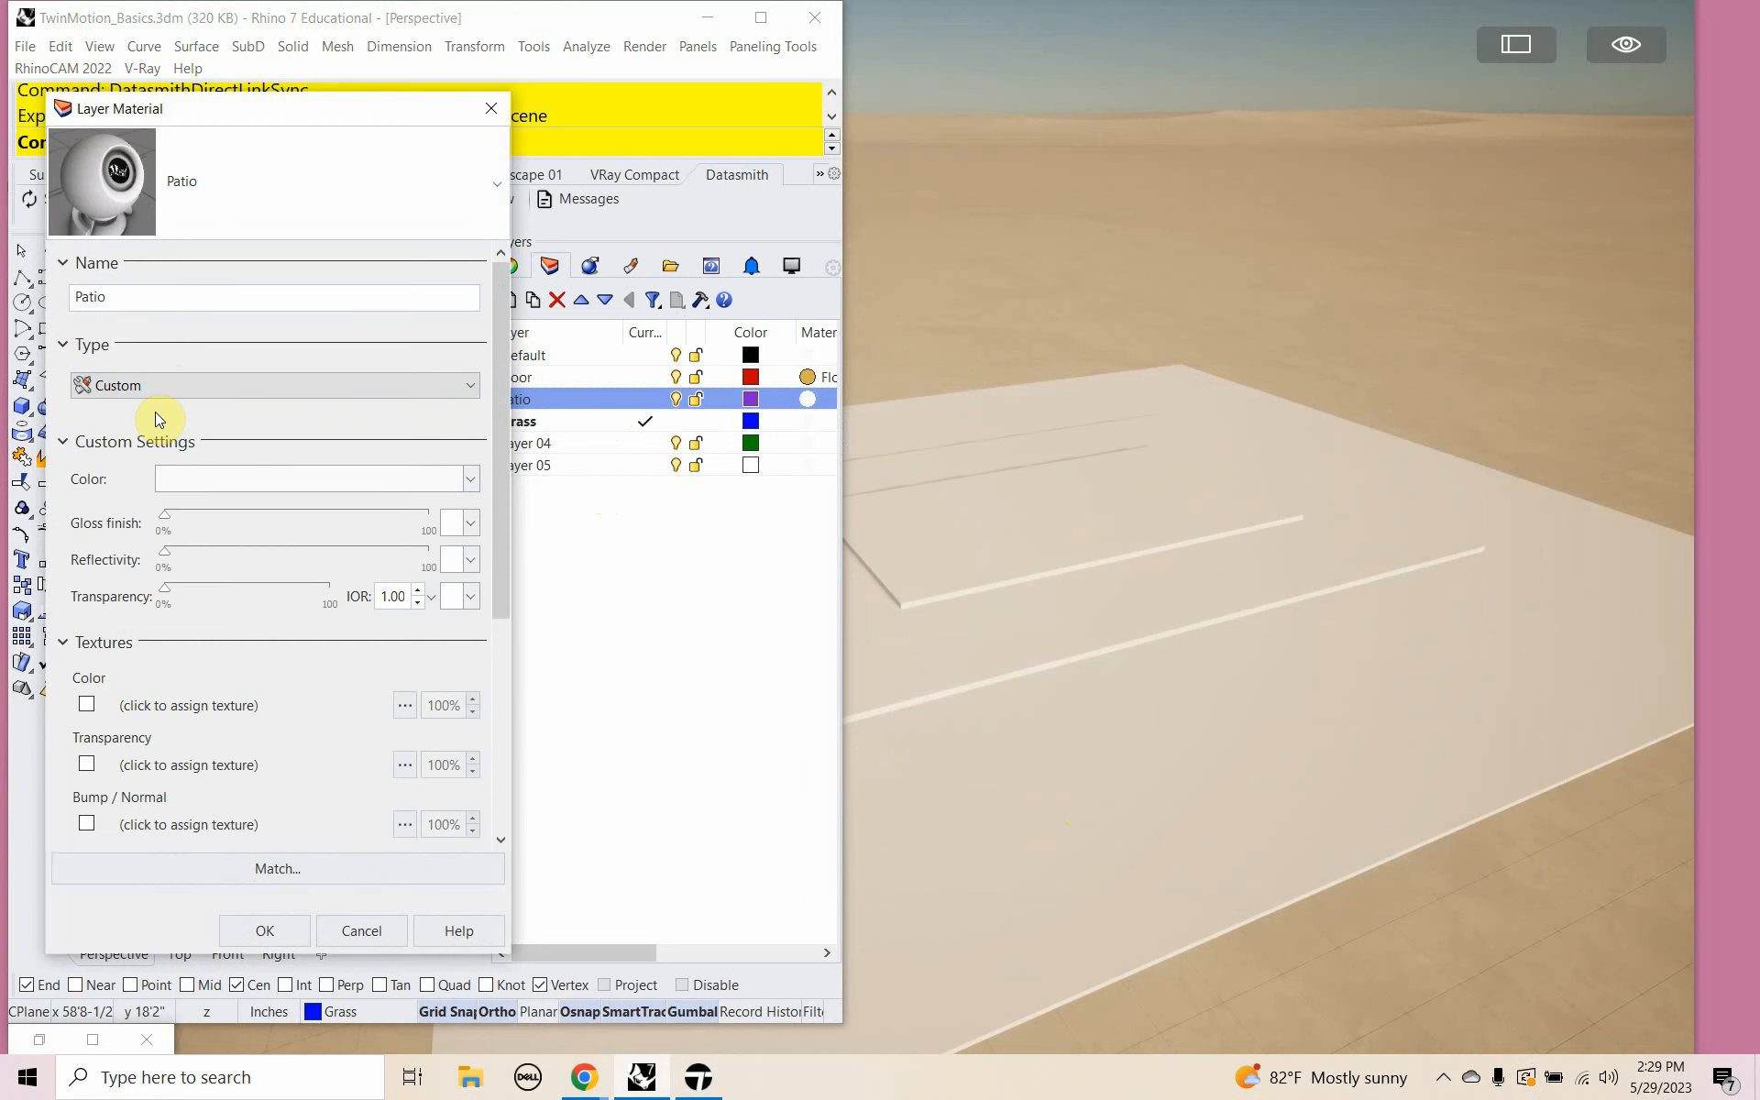
click(271, 480)
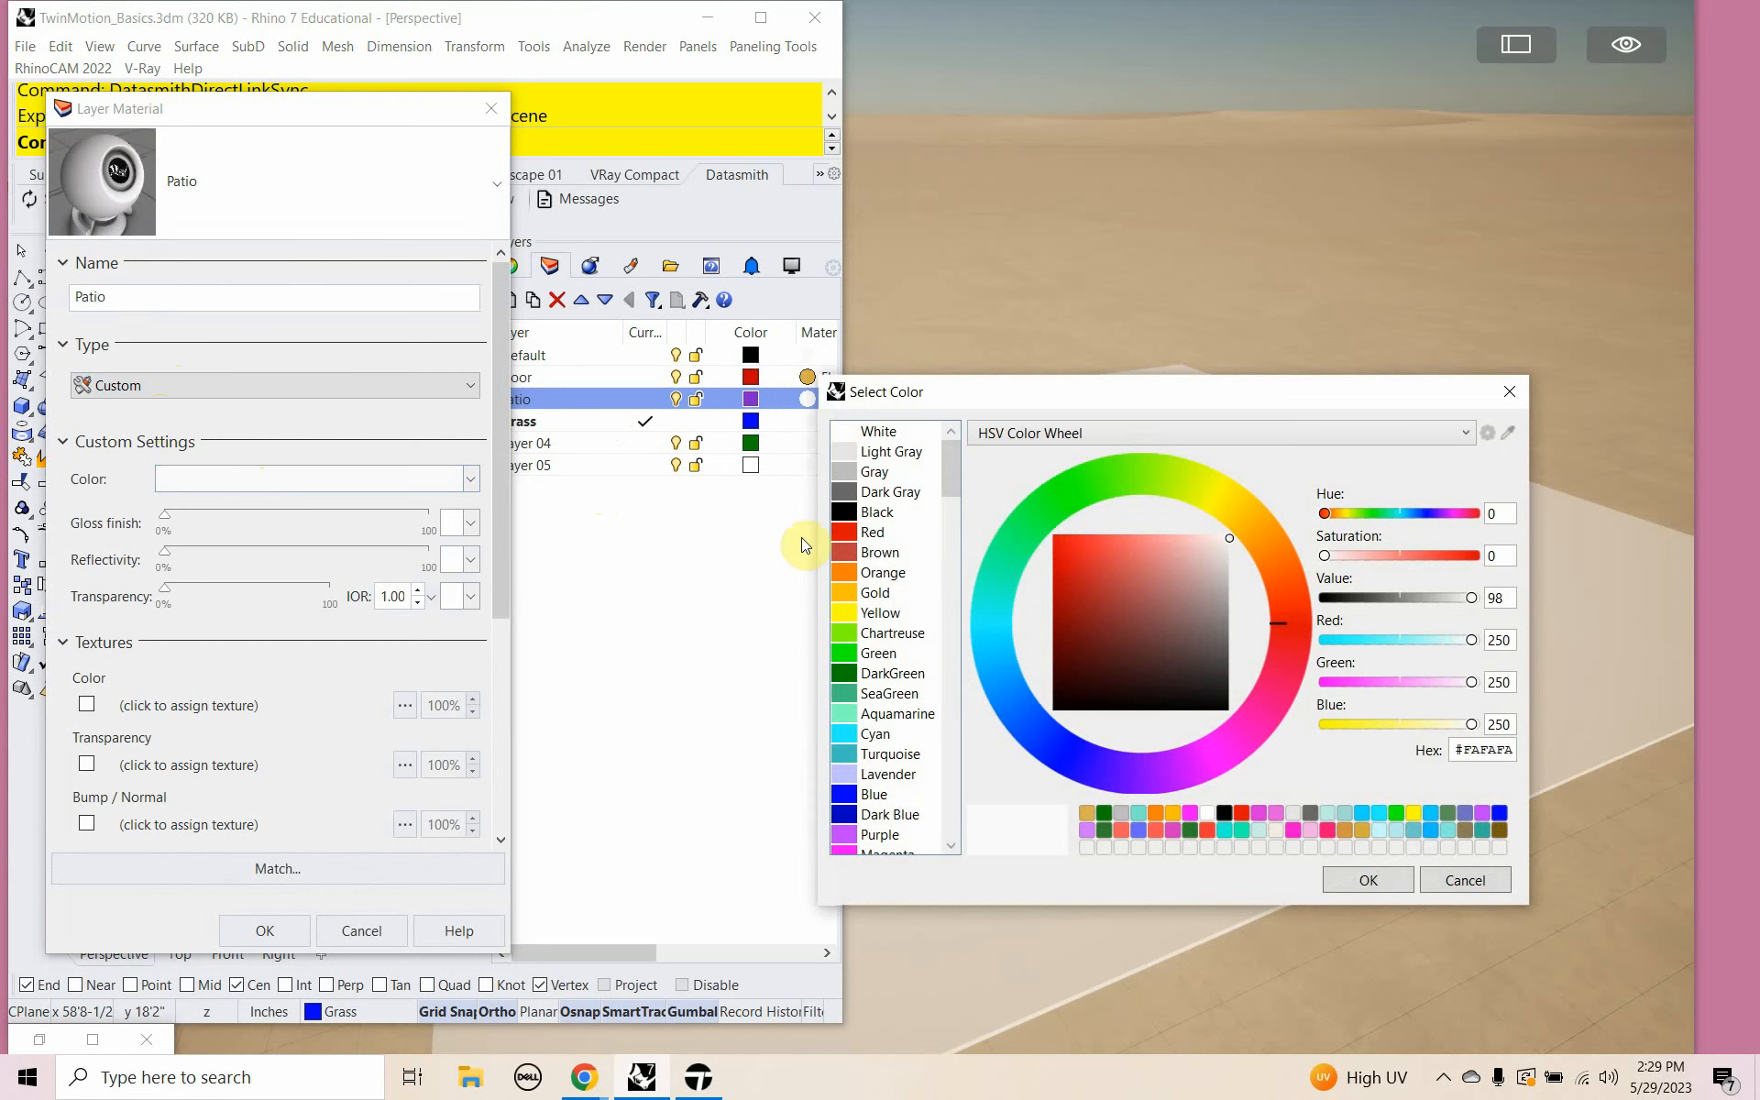
click(876, 493)
click(1363, 878)
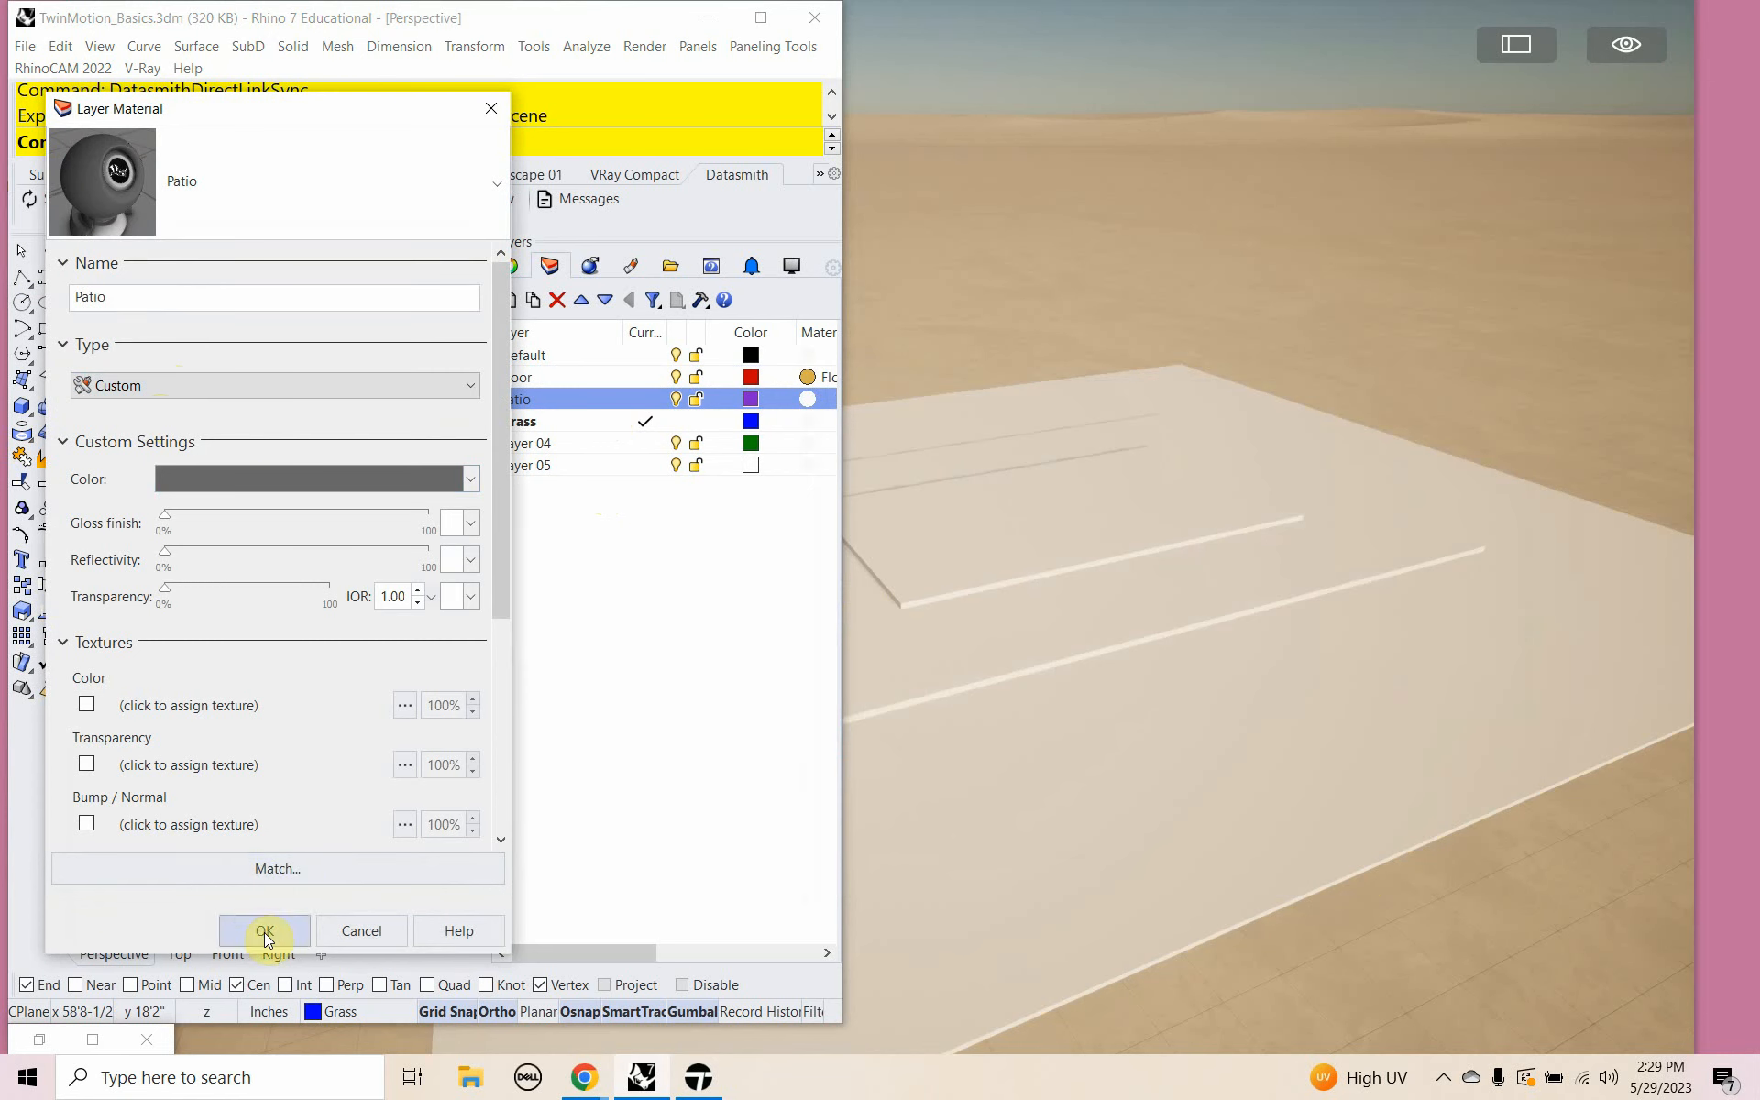
click(264, 931)
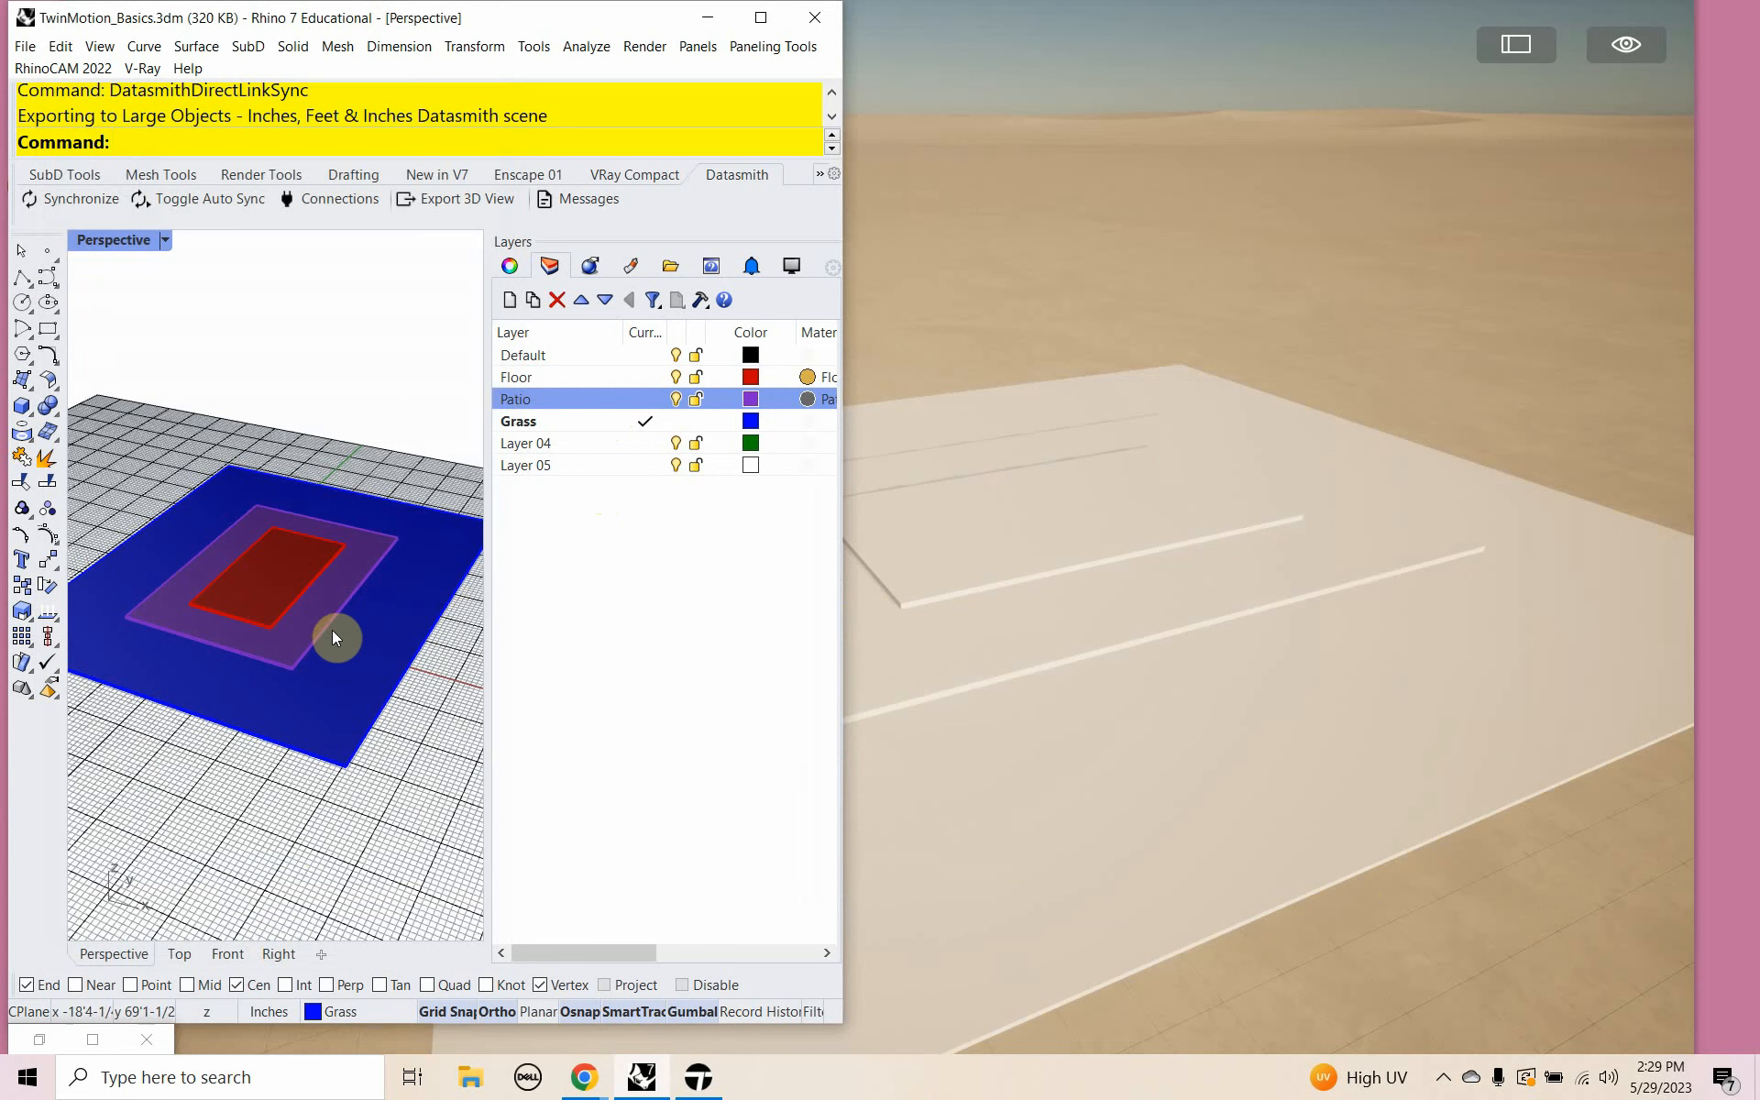
Open the Grass layer's material settings and name the material Grass.
click(520, 421)
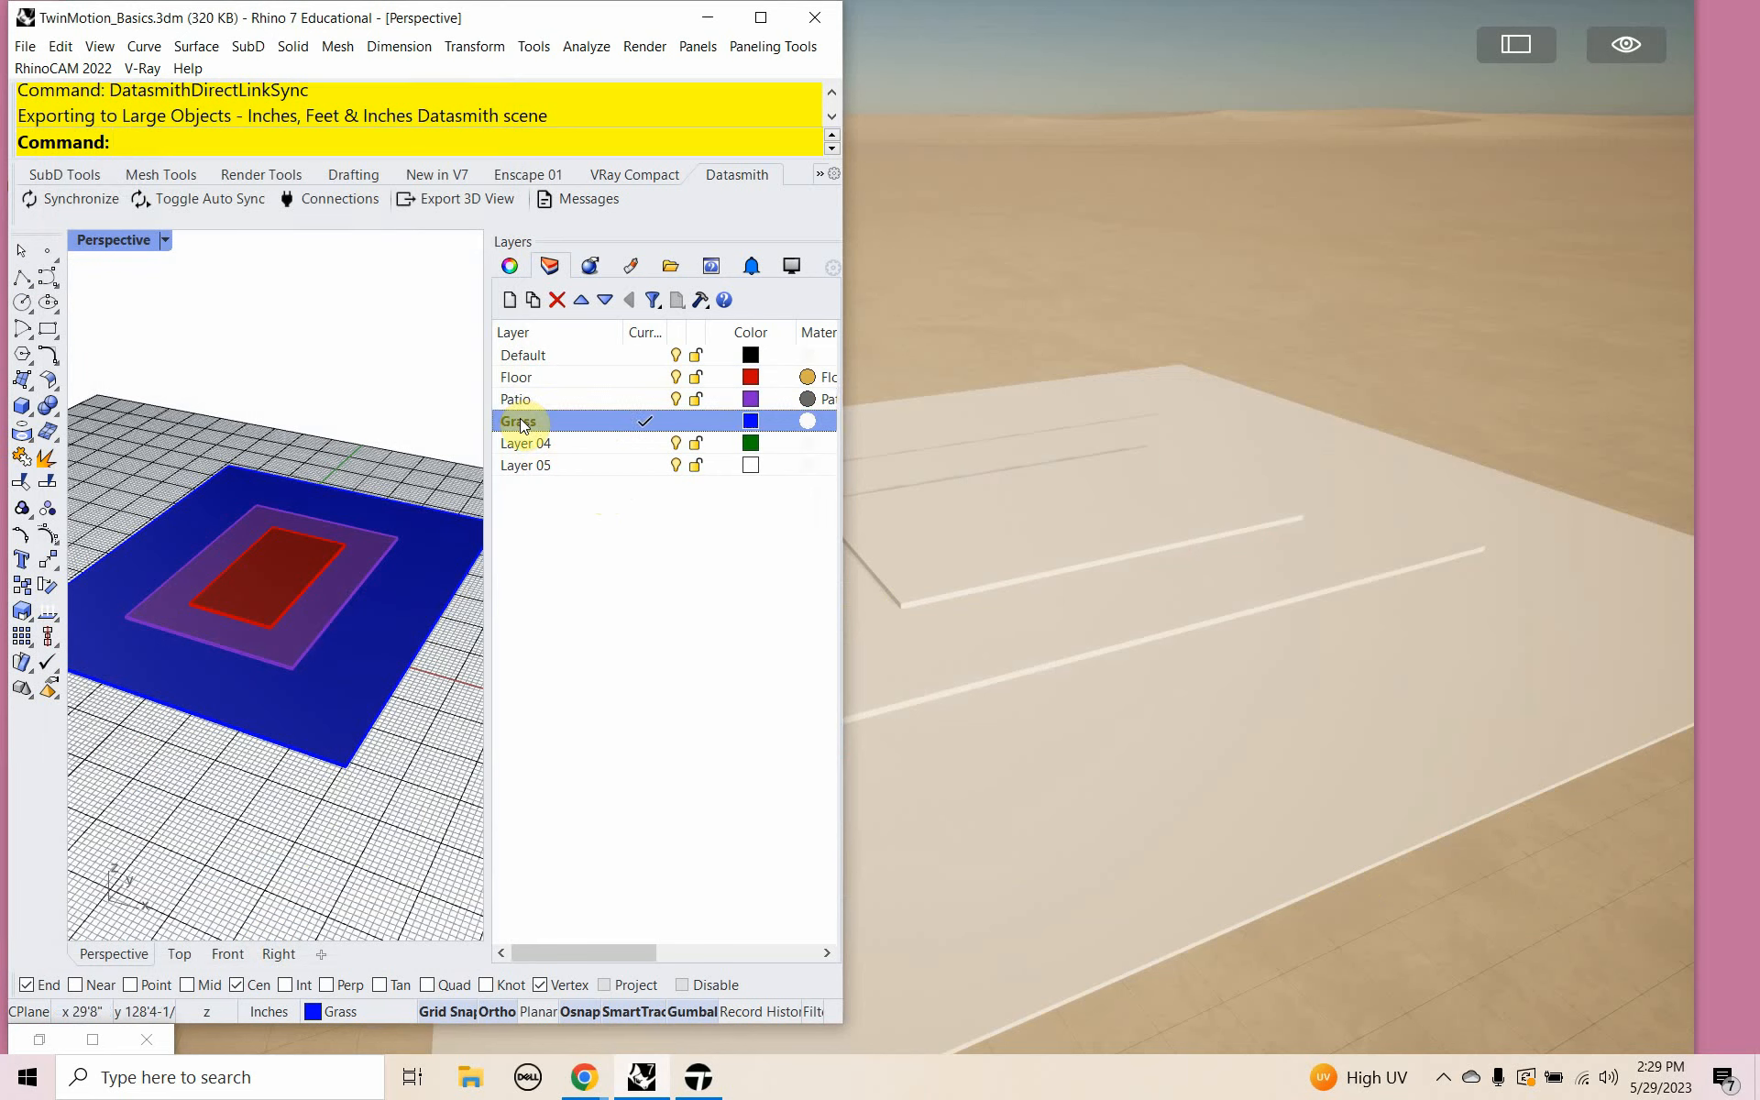
click(808, 423)
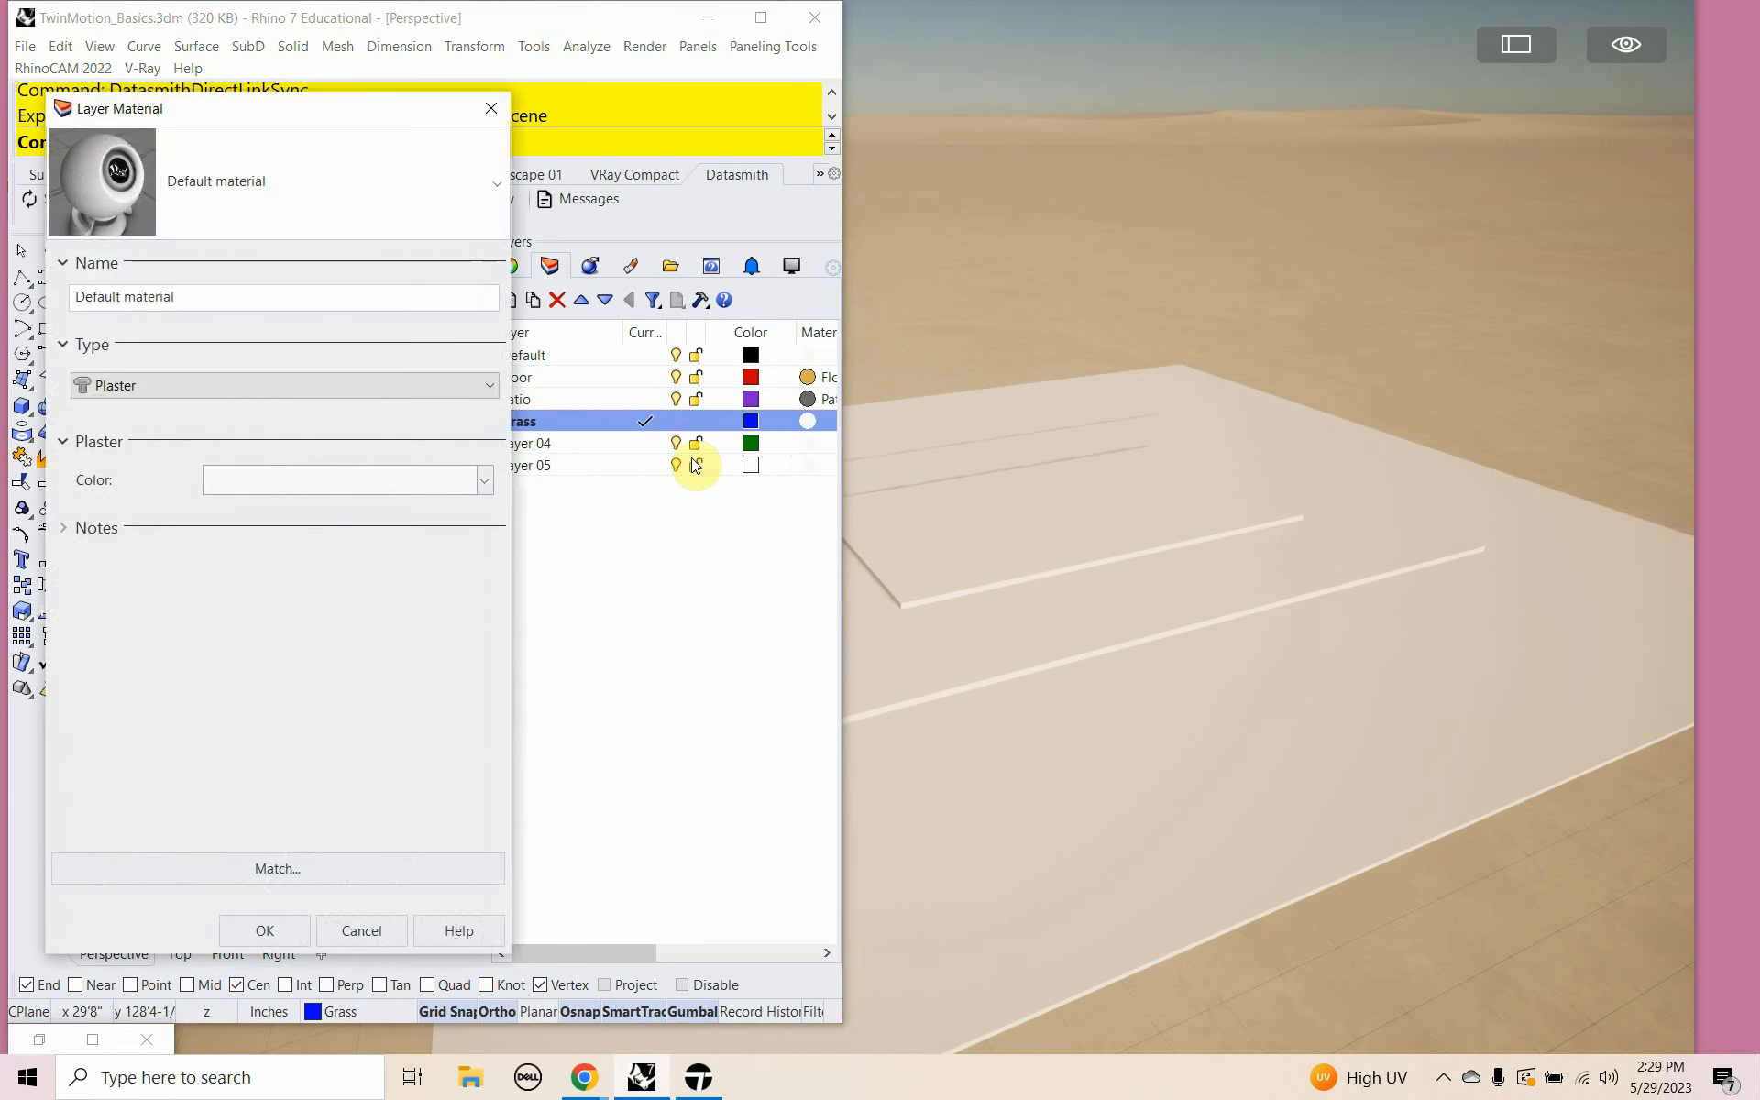
triple_click(233, 301)
text(Grass)
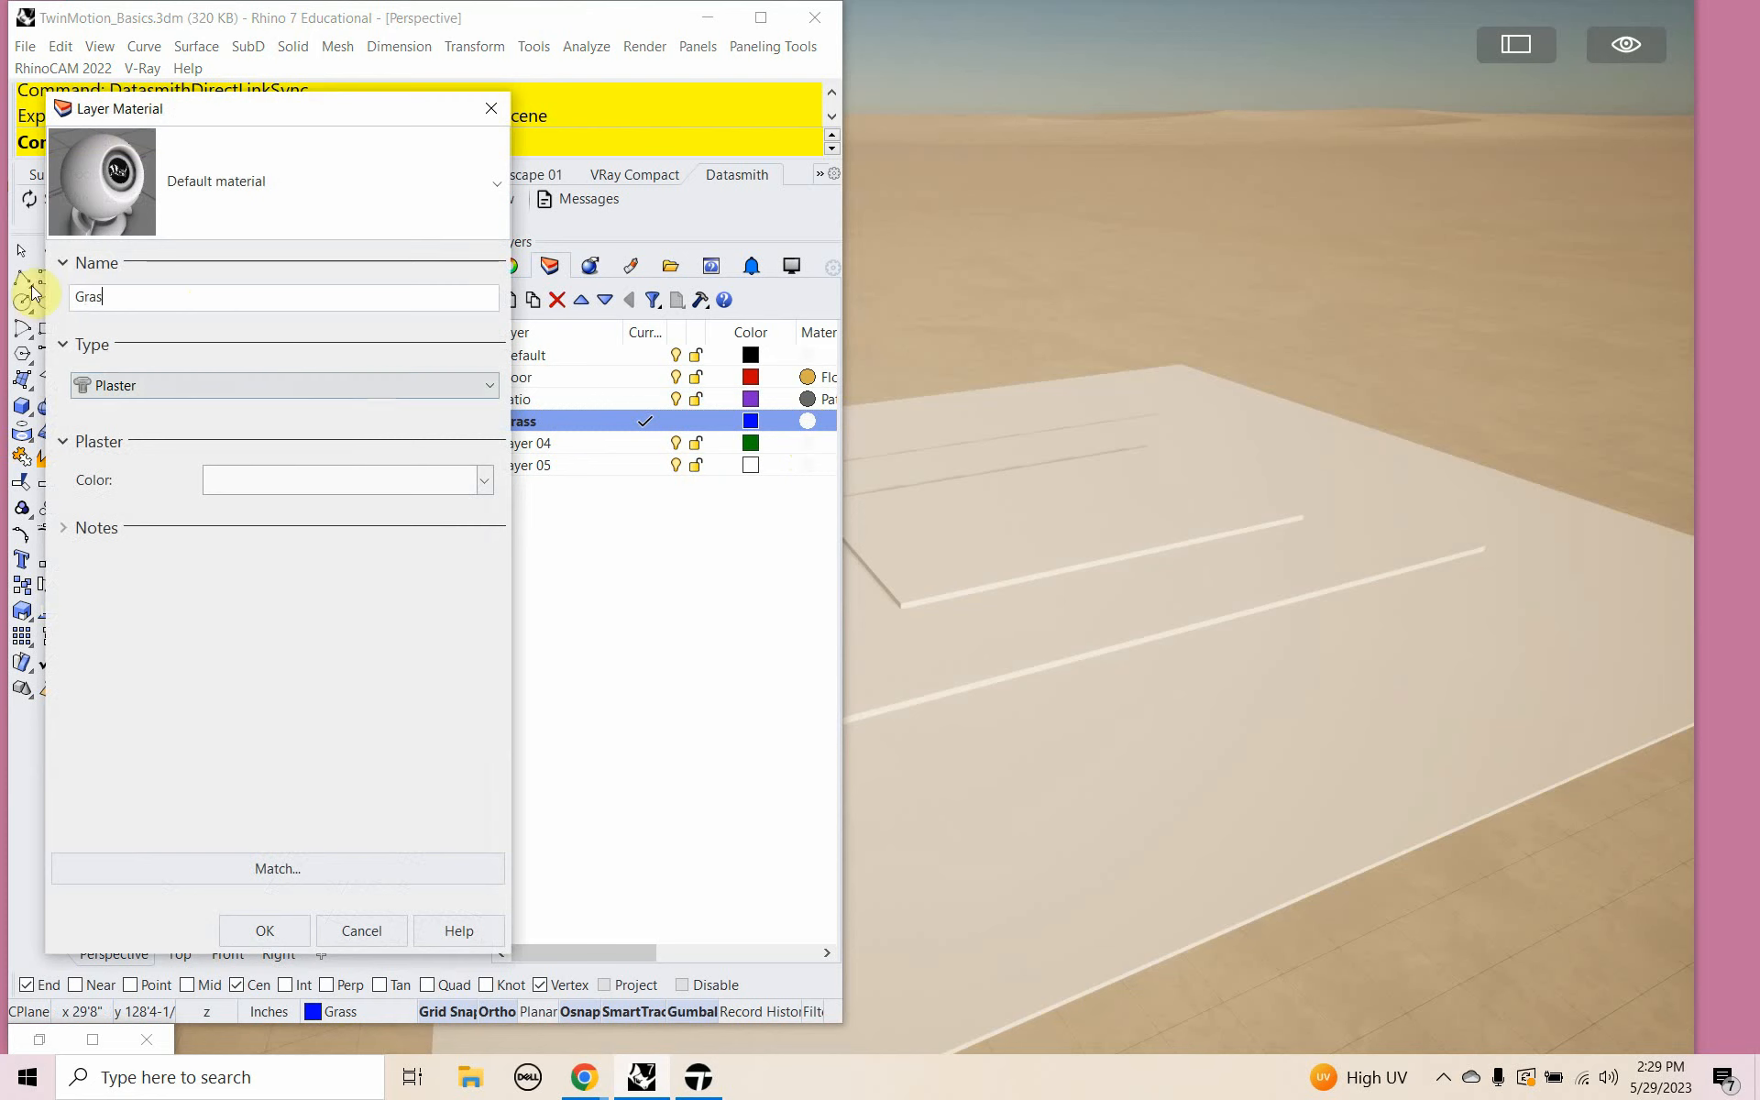
click(114, 386)
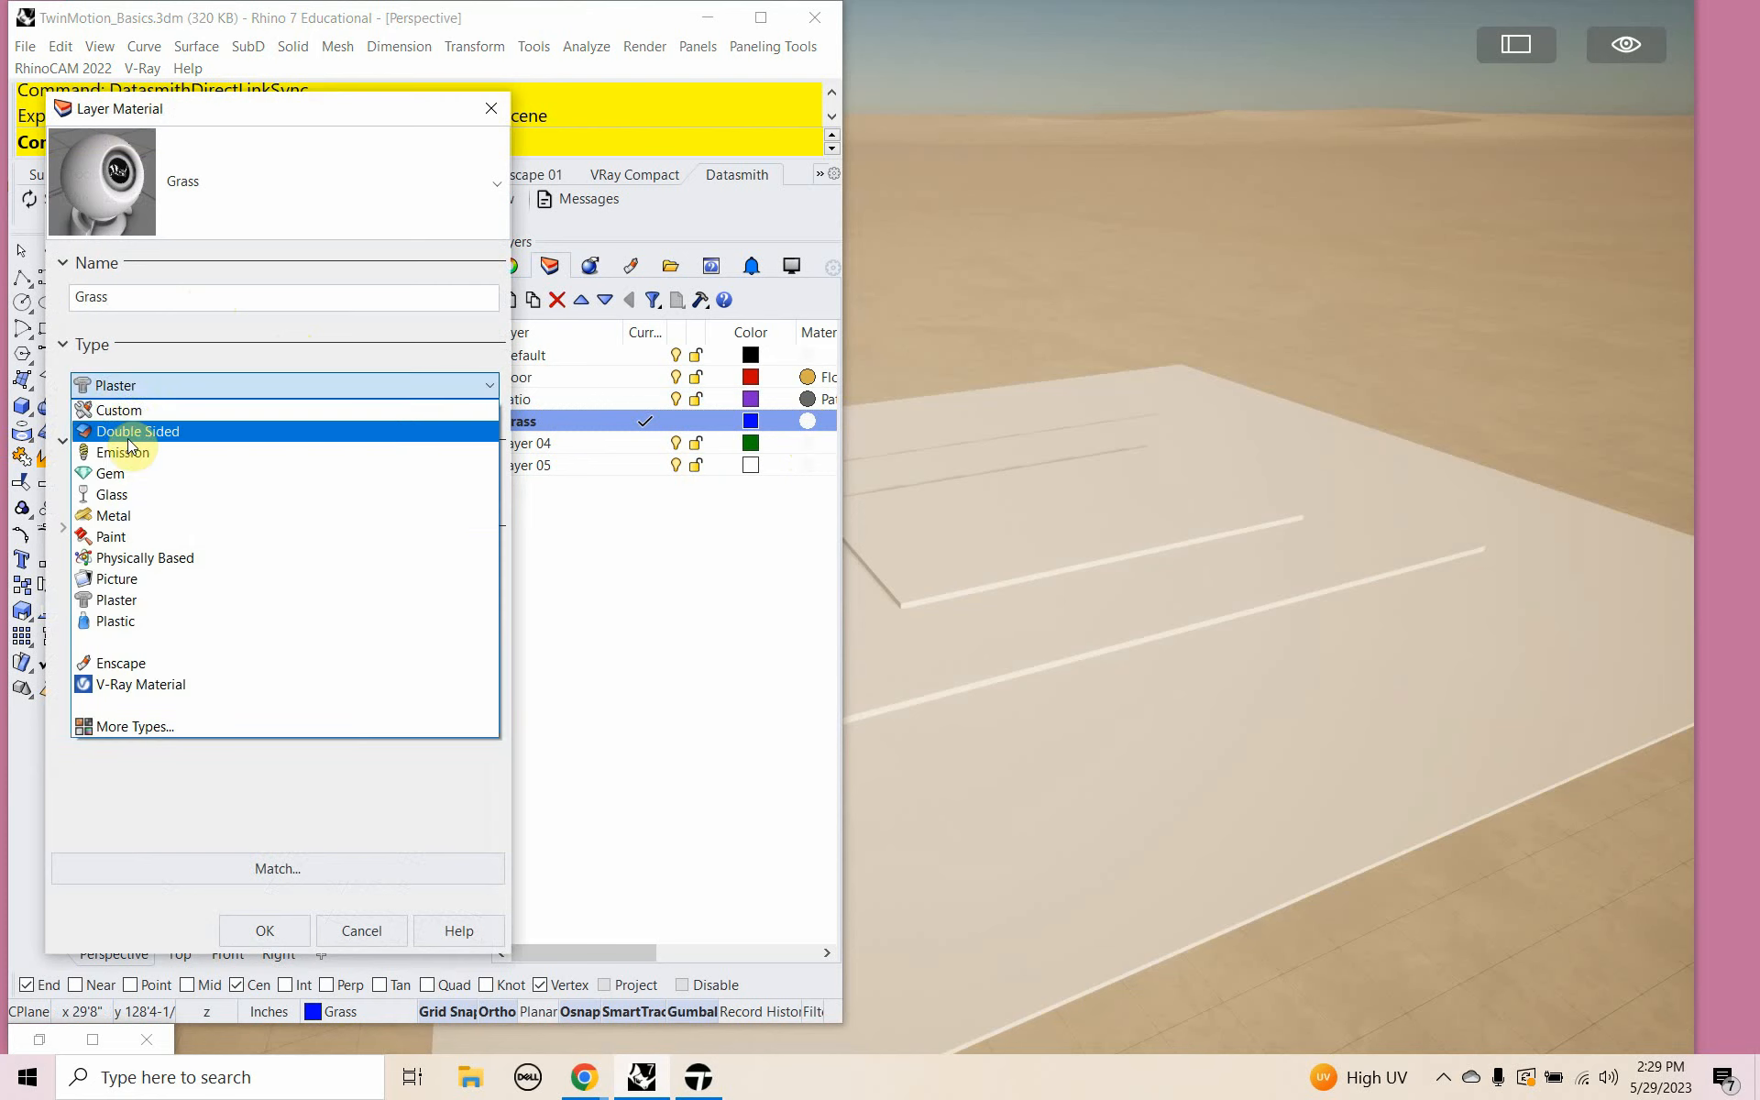
click(129, 416)
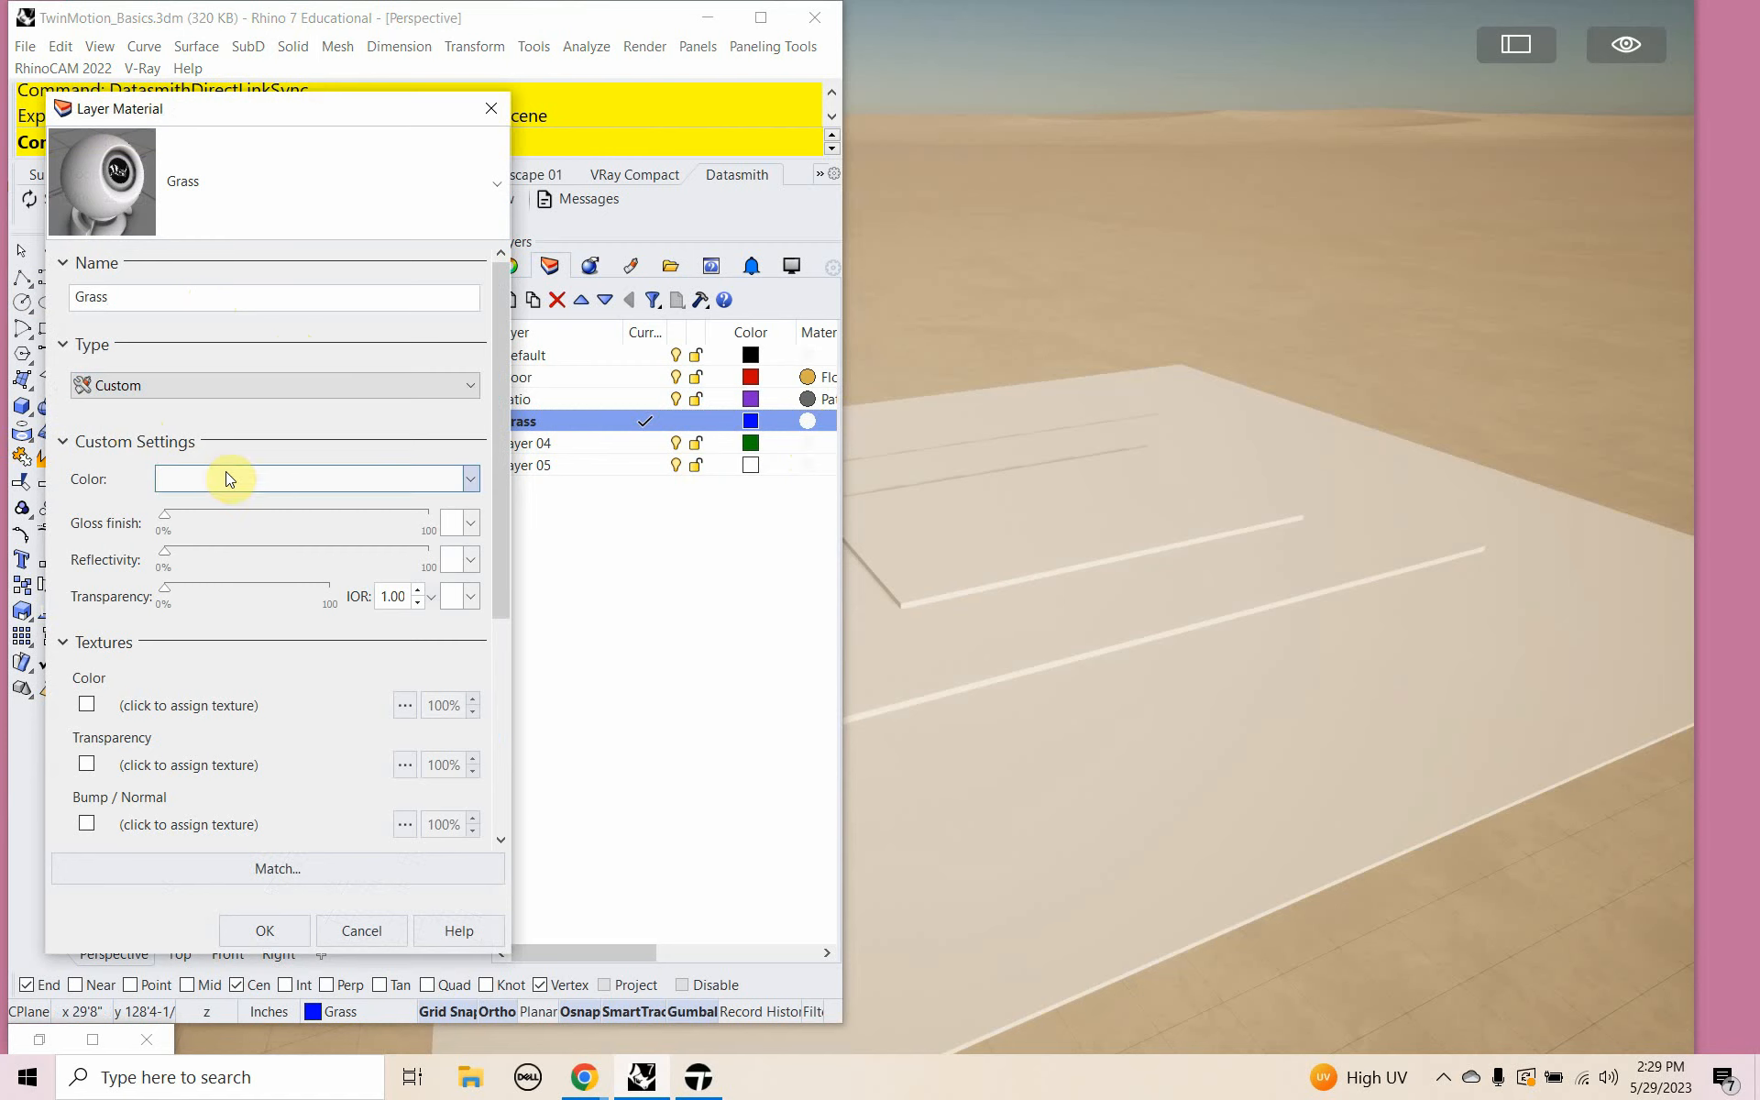
click(225, 473)
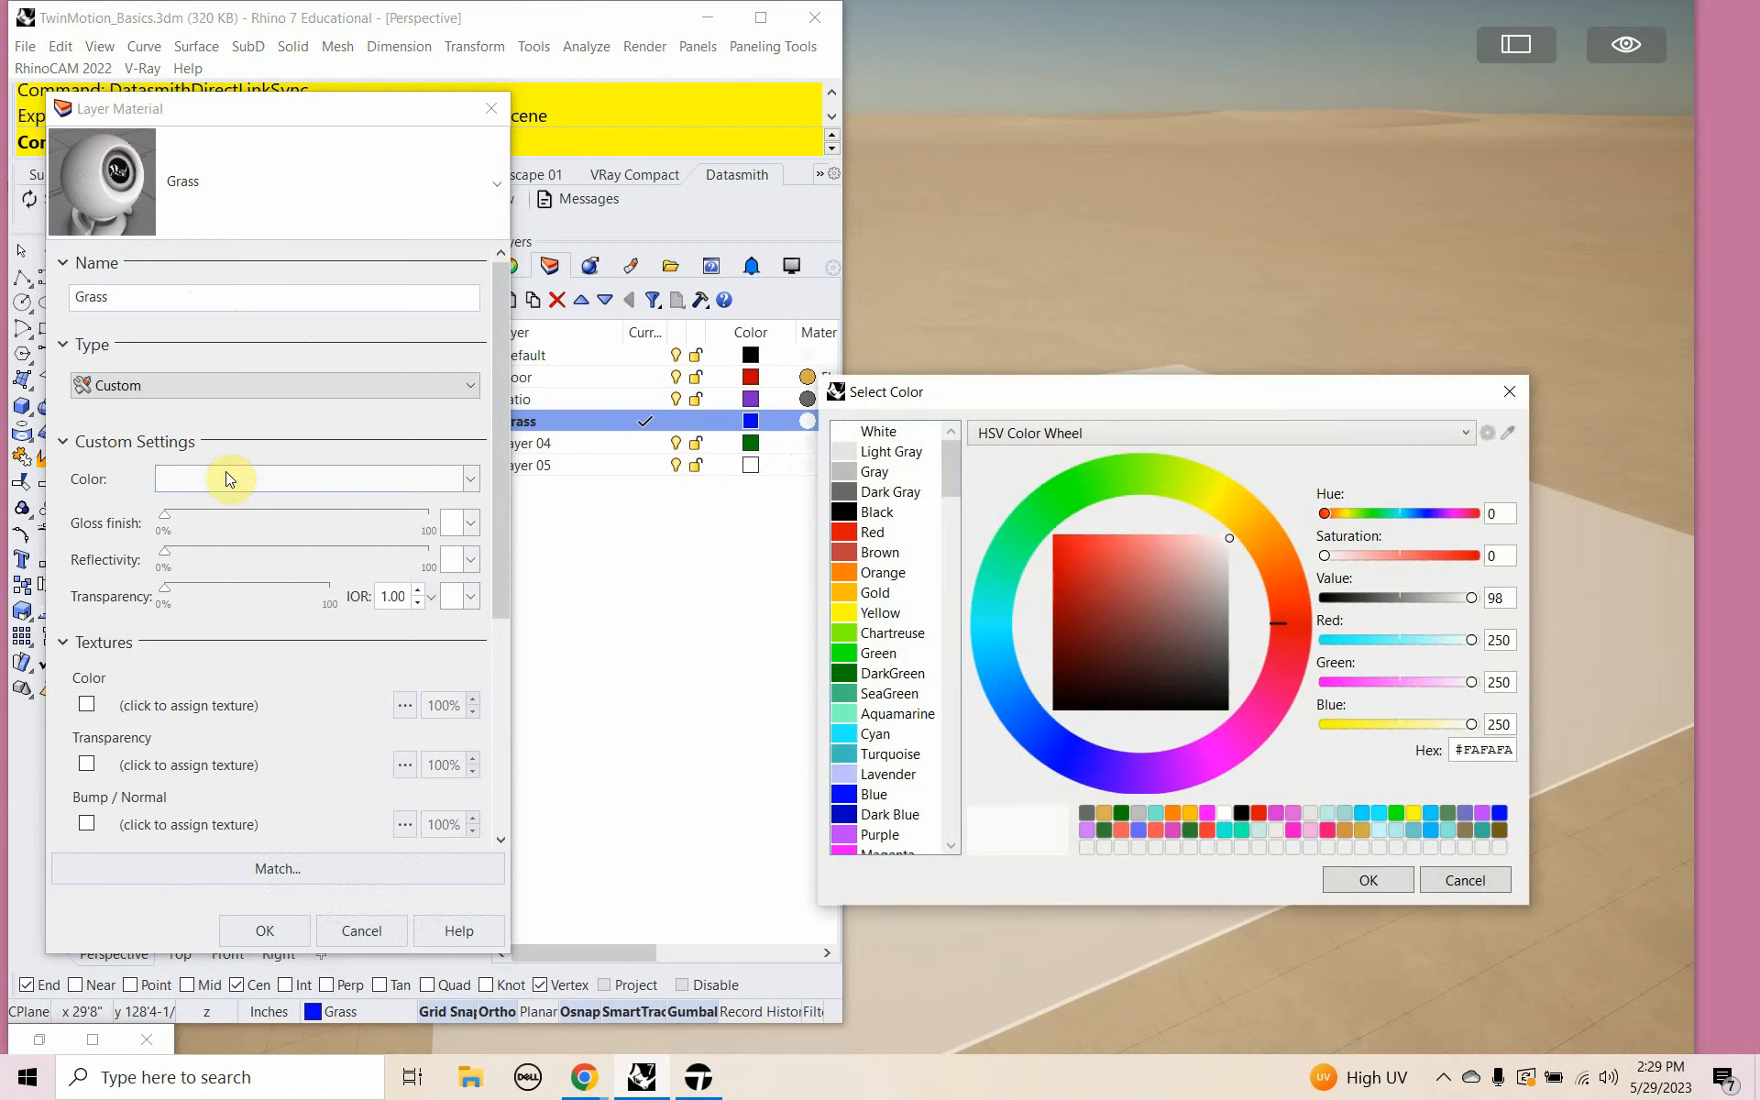
click(861, 673)
click(1357, 882)
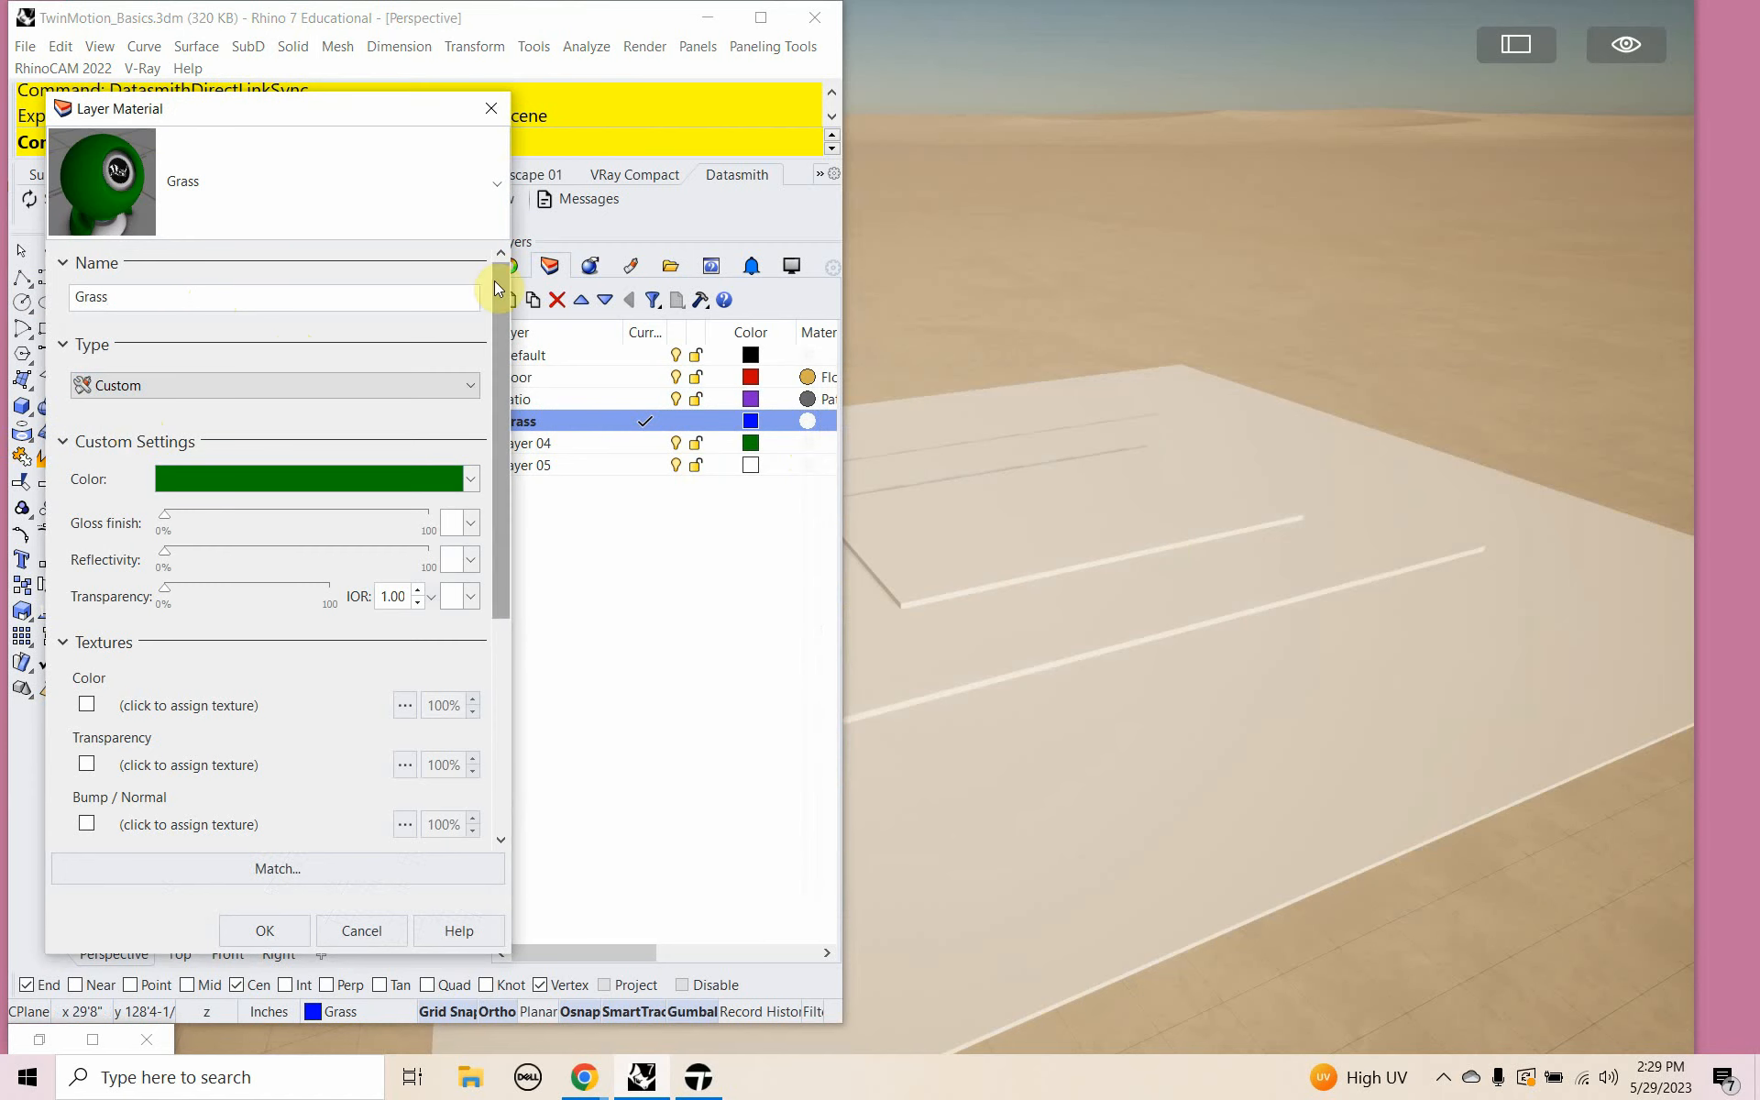
click(491, 110)
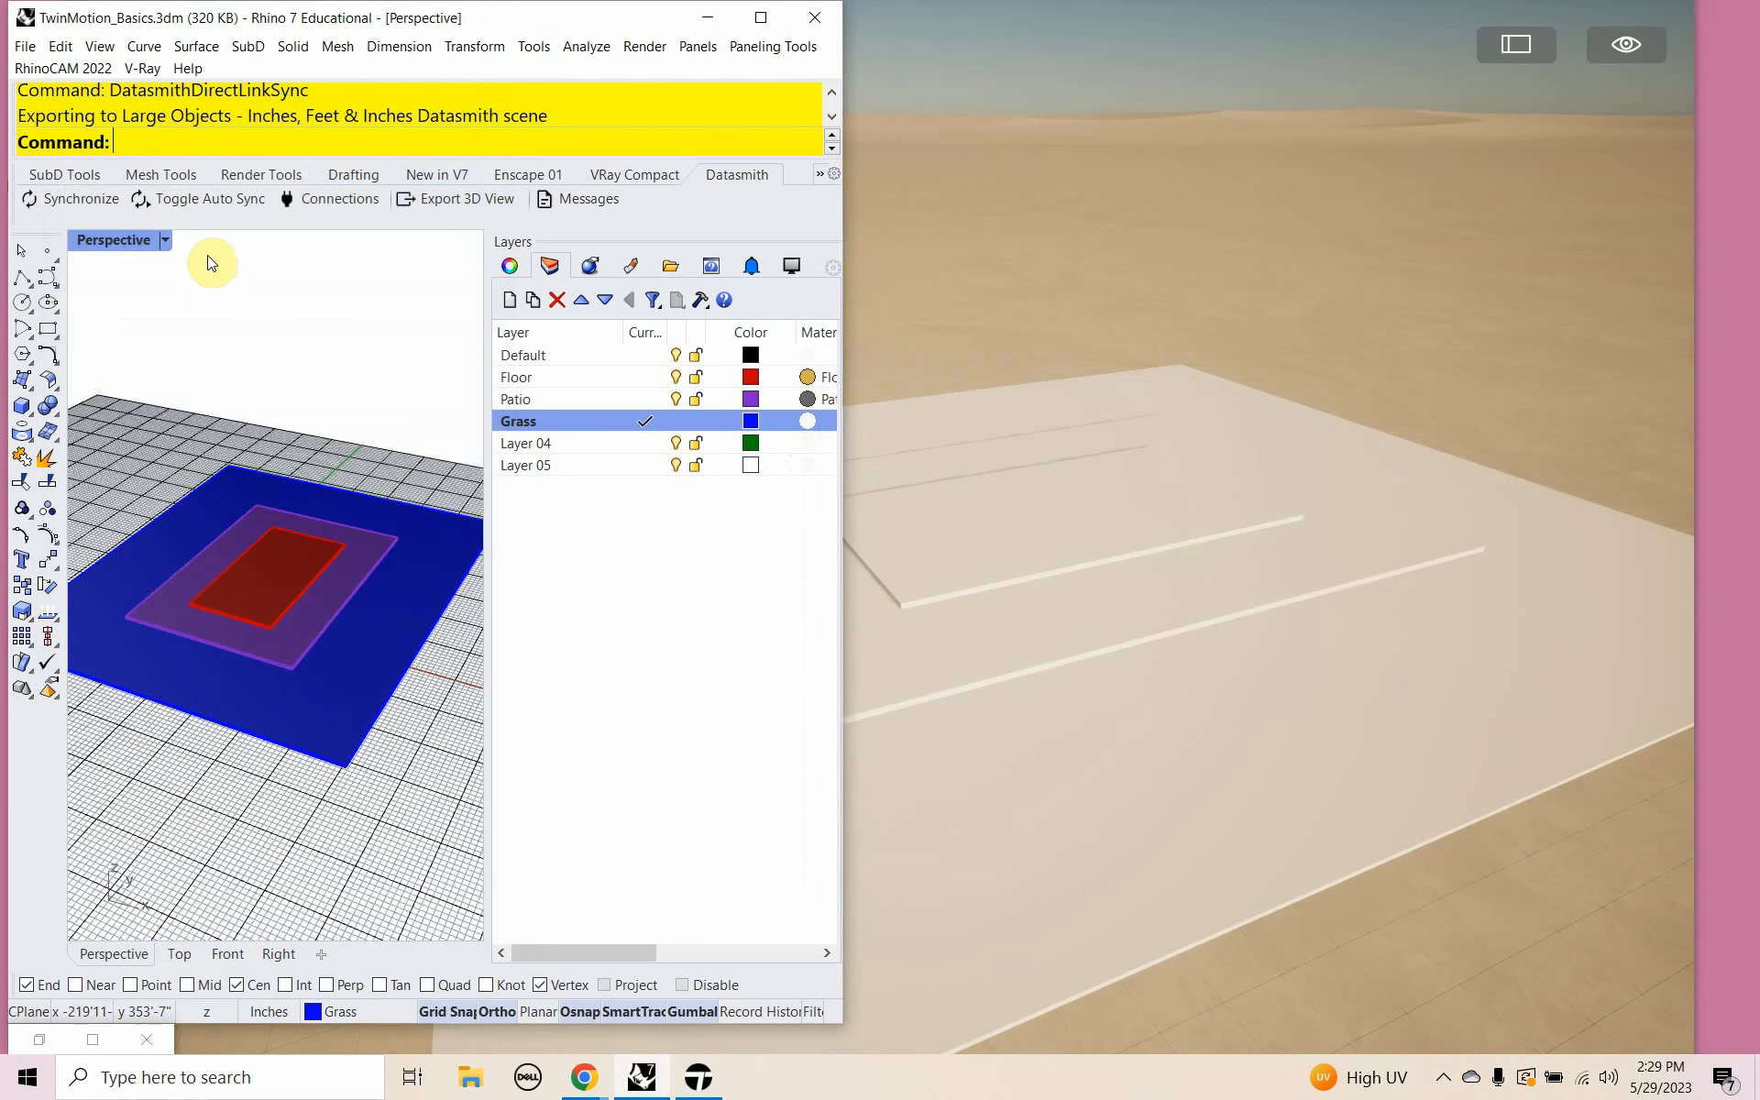
Switch the Perspective viewport to Rendered display and inspect the materials on the floor, patio and grass slabs.
click(166, 240)
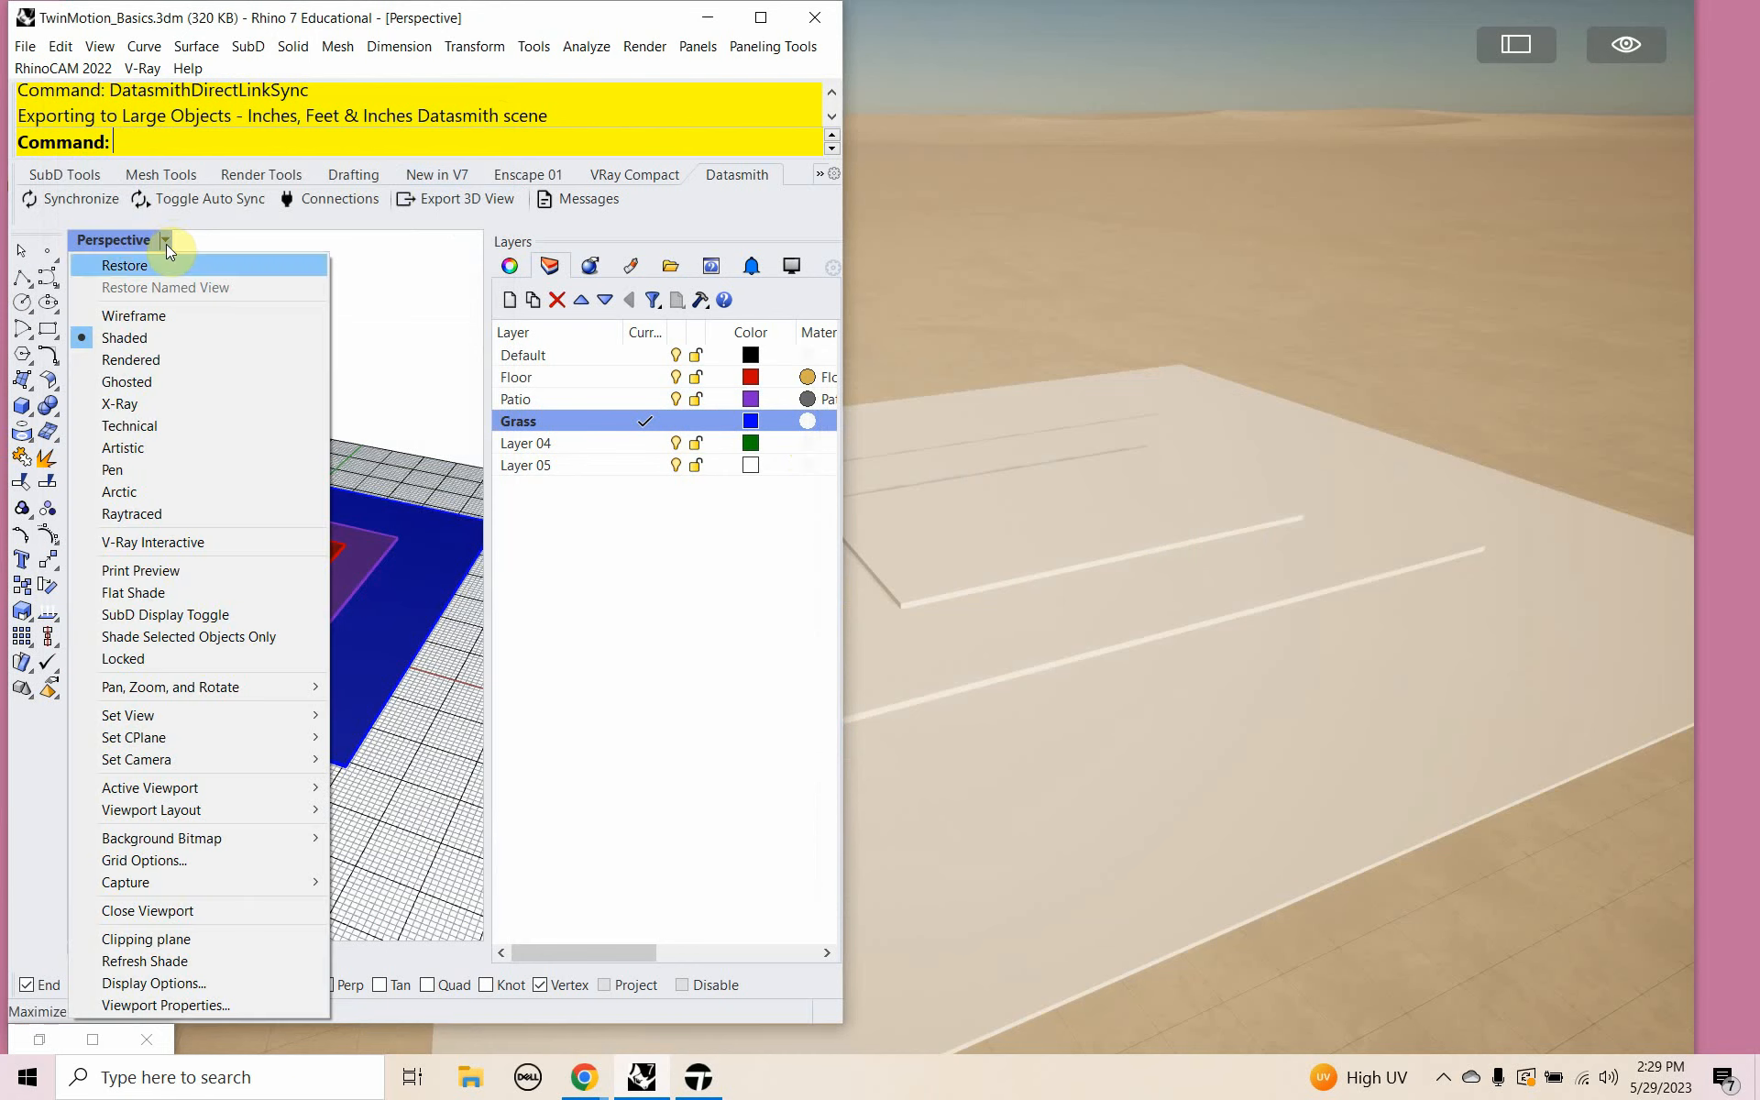
click(151, 357)
mouse_move(250, 612)
right_down()
mouse_move(293, 615)
mouse_move(229, 607)
mouse_move(262, 609)
right_up()
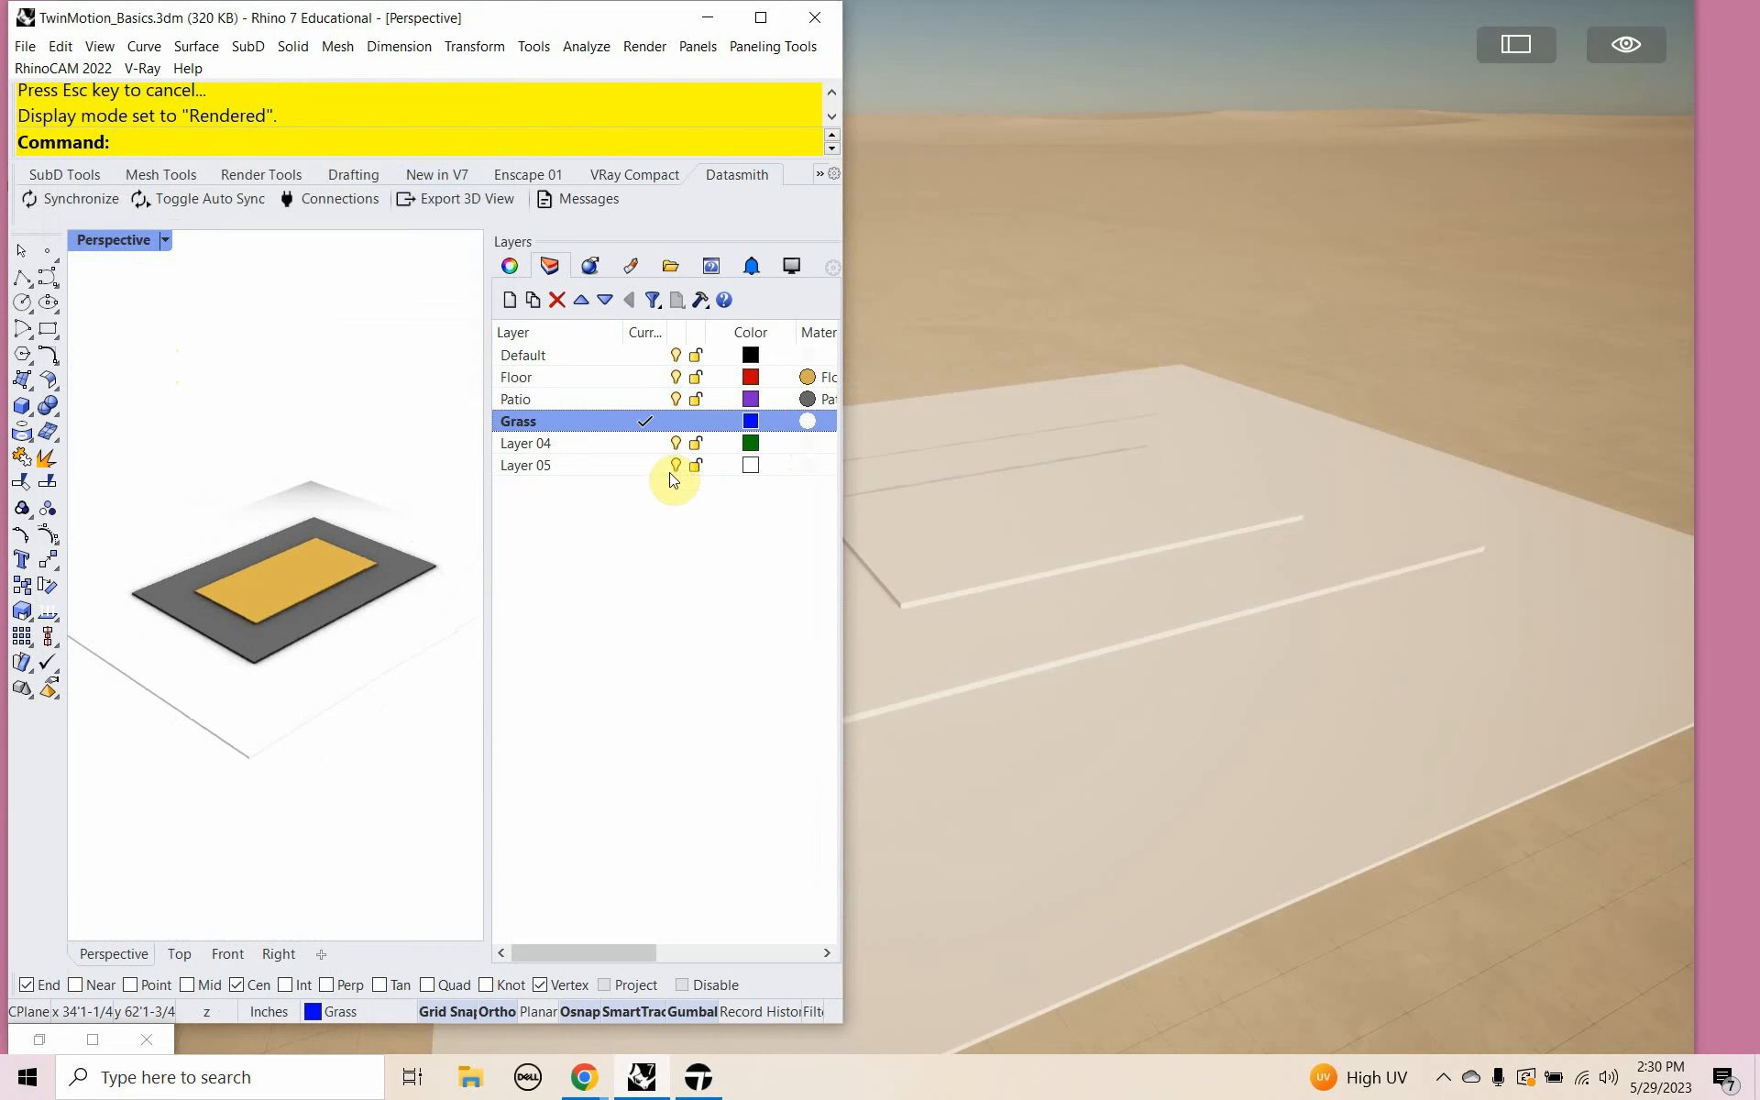
Reopen the Grass layer's material settings and name the material Grass.
click(808, 420)
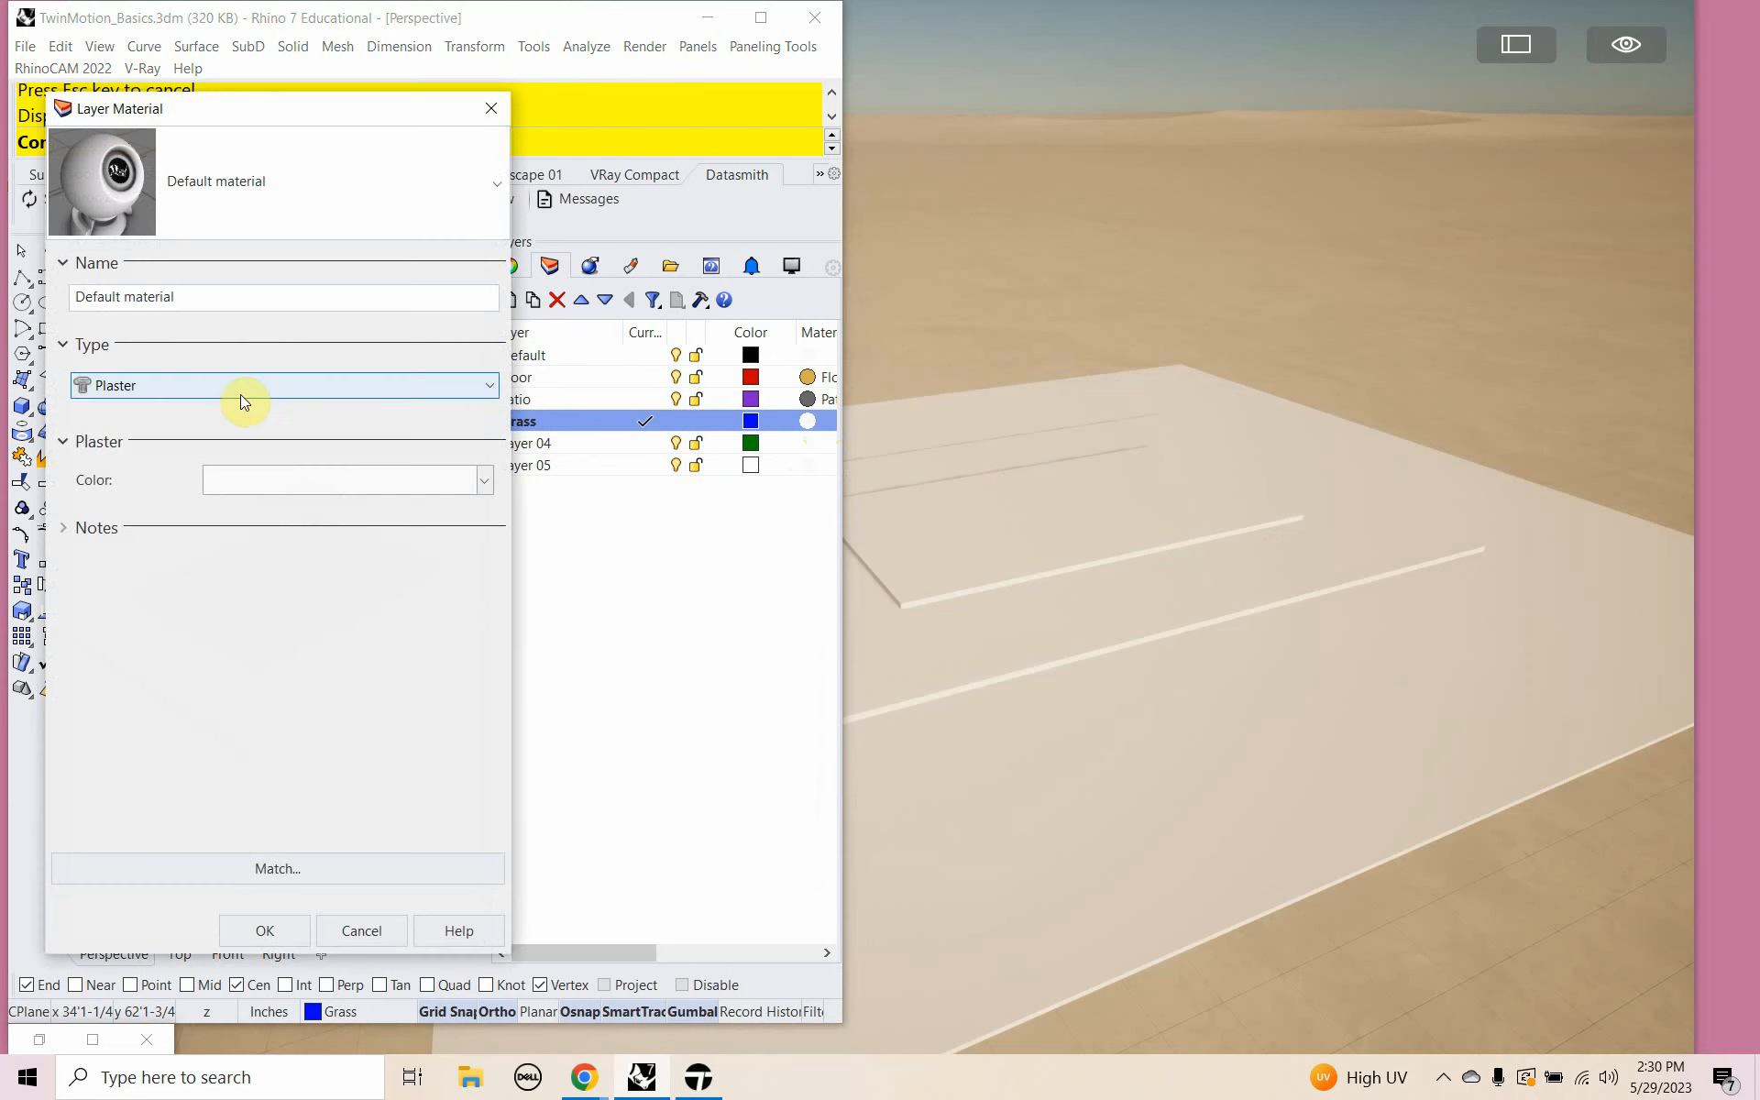
click(211, 295)
key(ctrl+a)
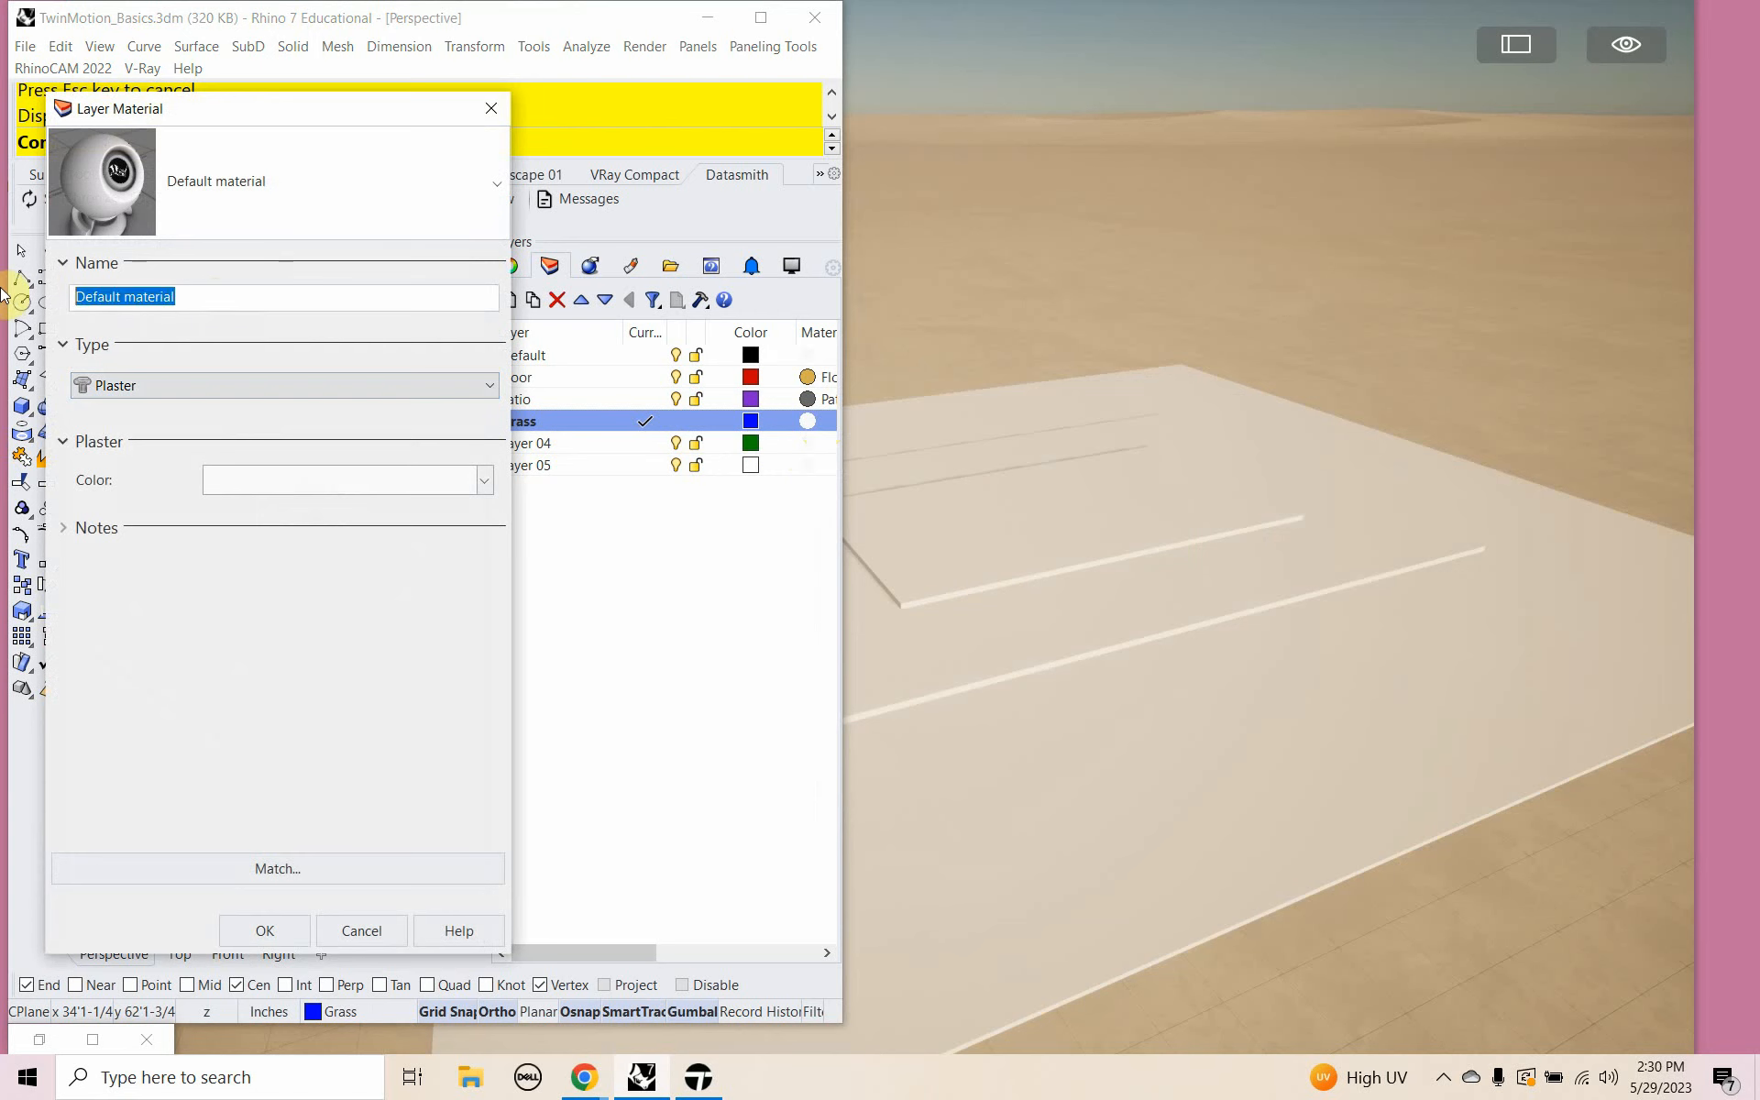
text(Grass)
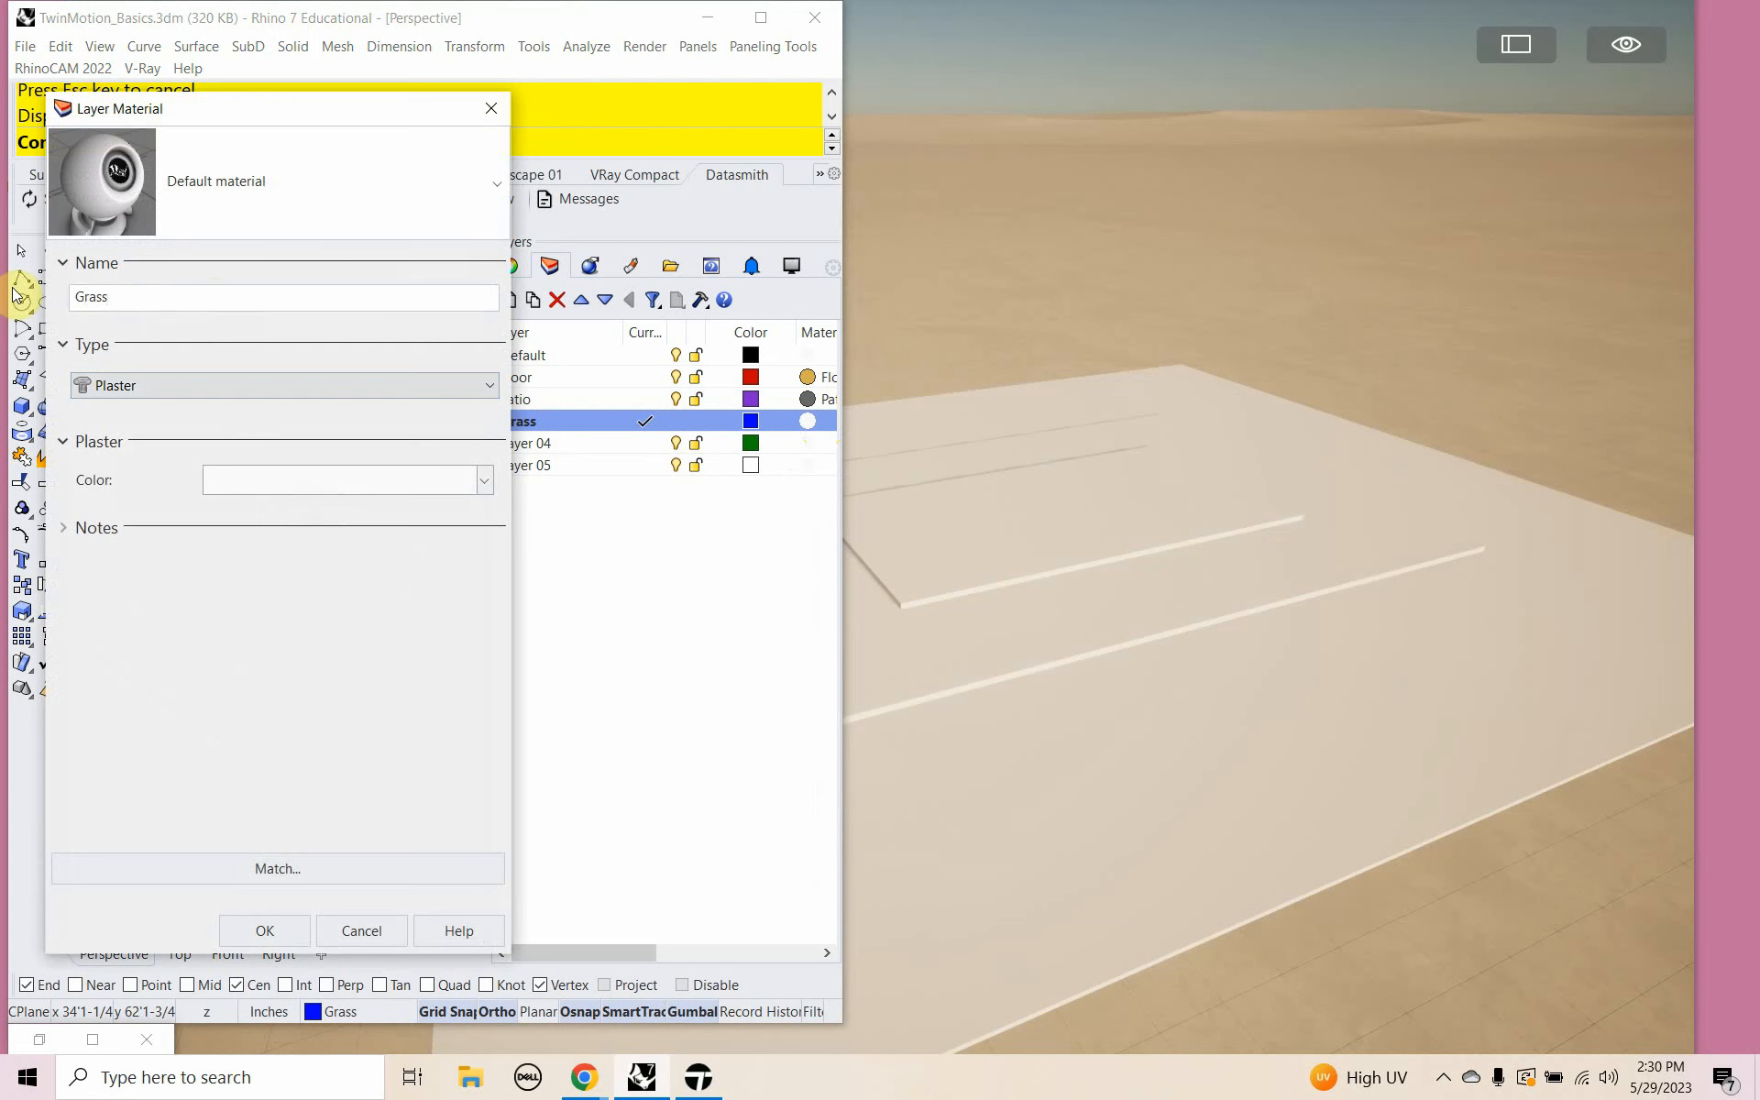
Change the Grass material to the Custom type with the DarkGreen colour and apply it.
click(134, 385)
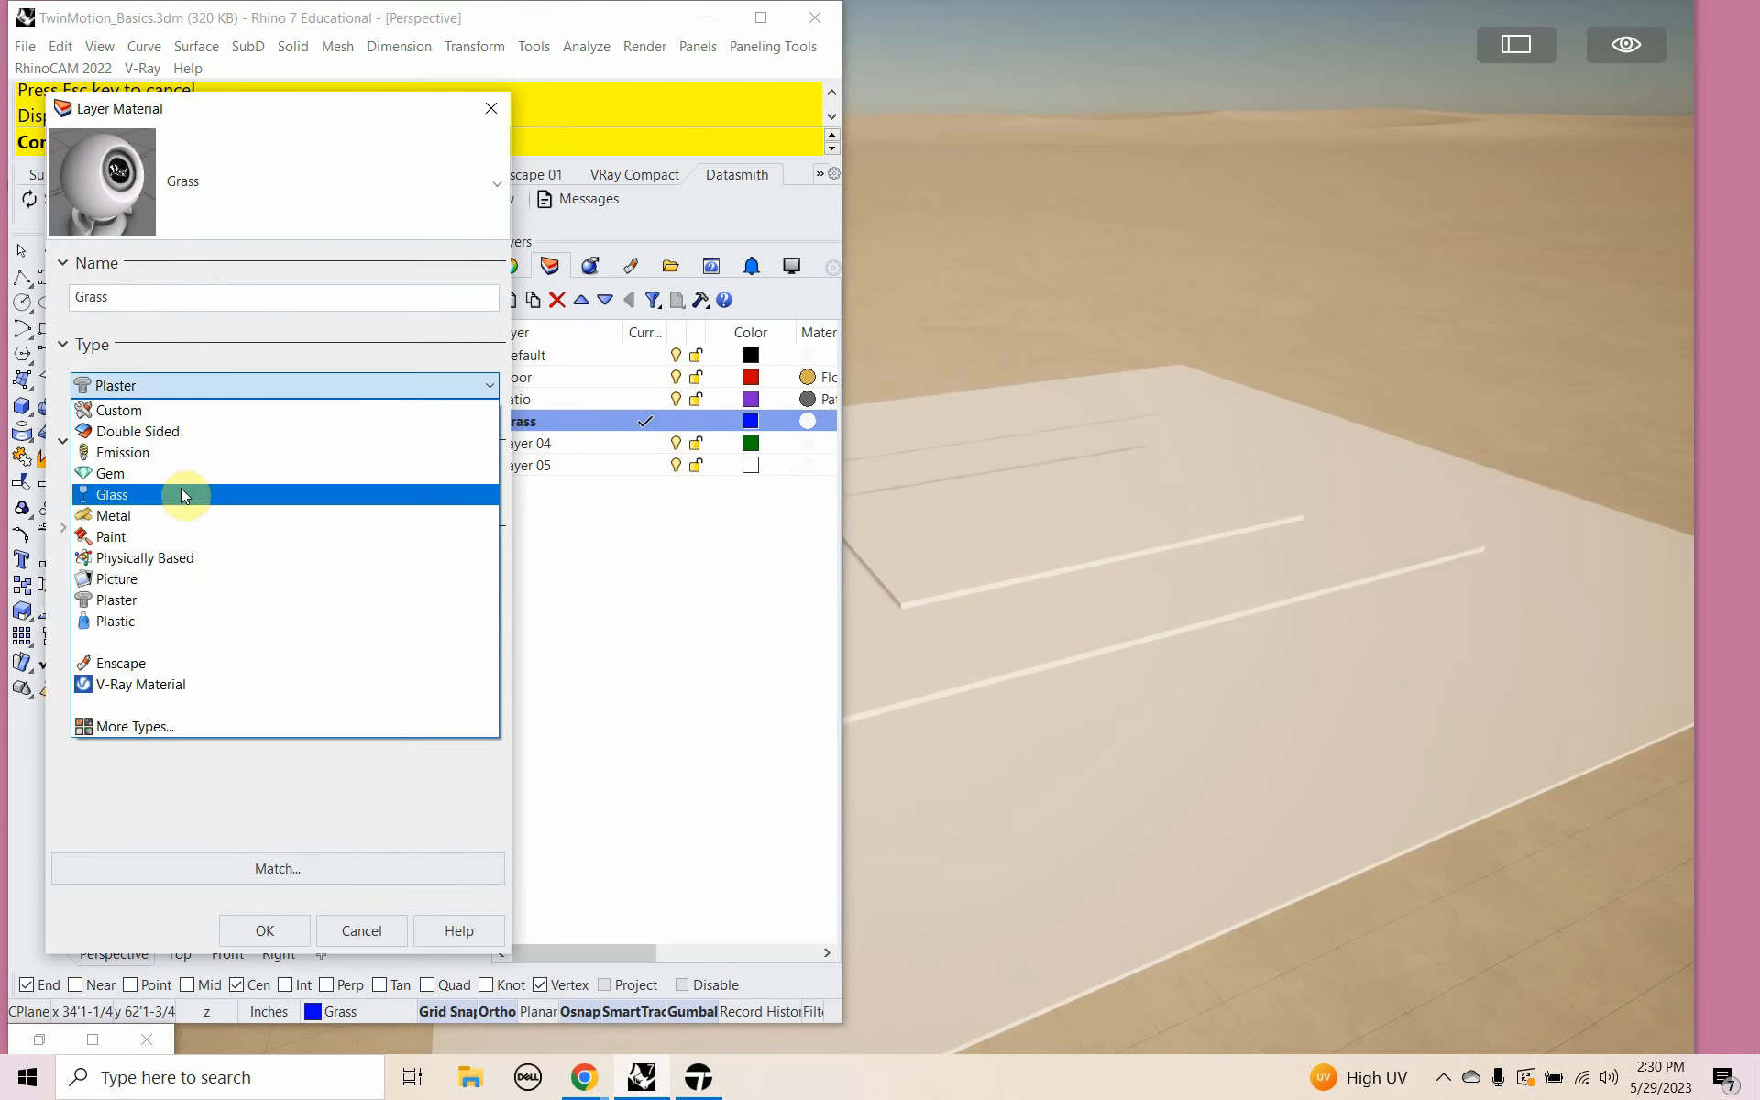
click(162, 411)
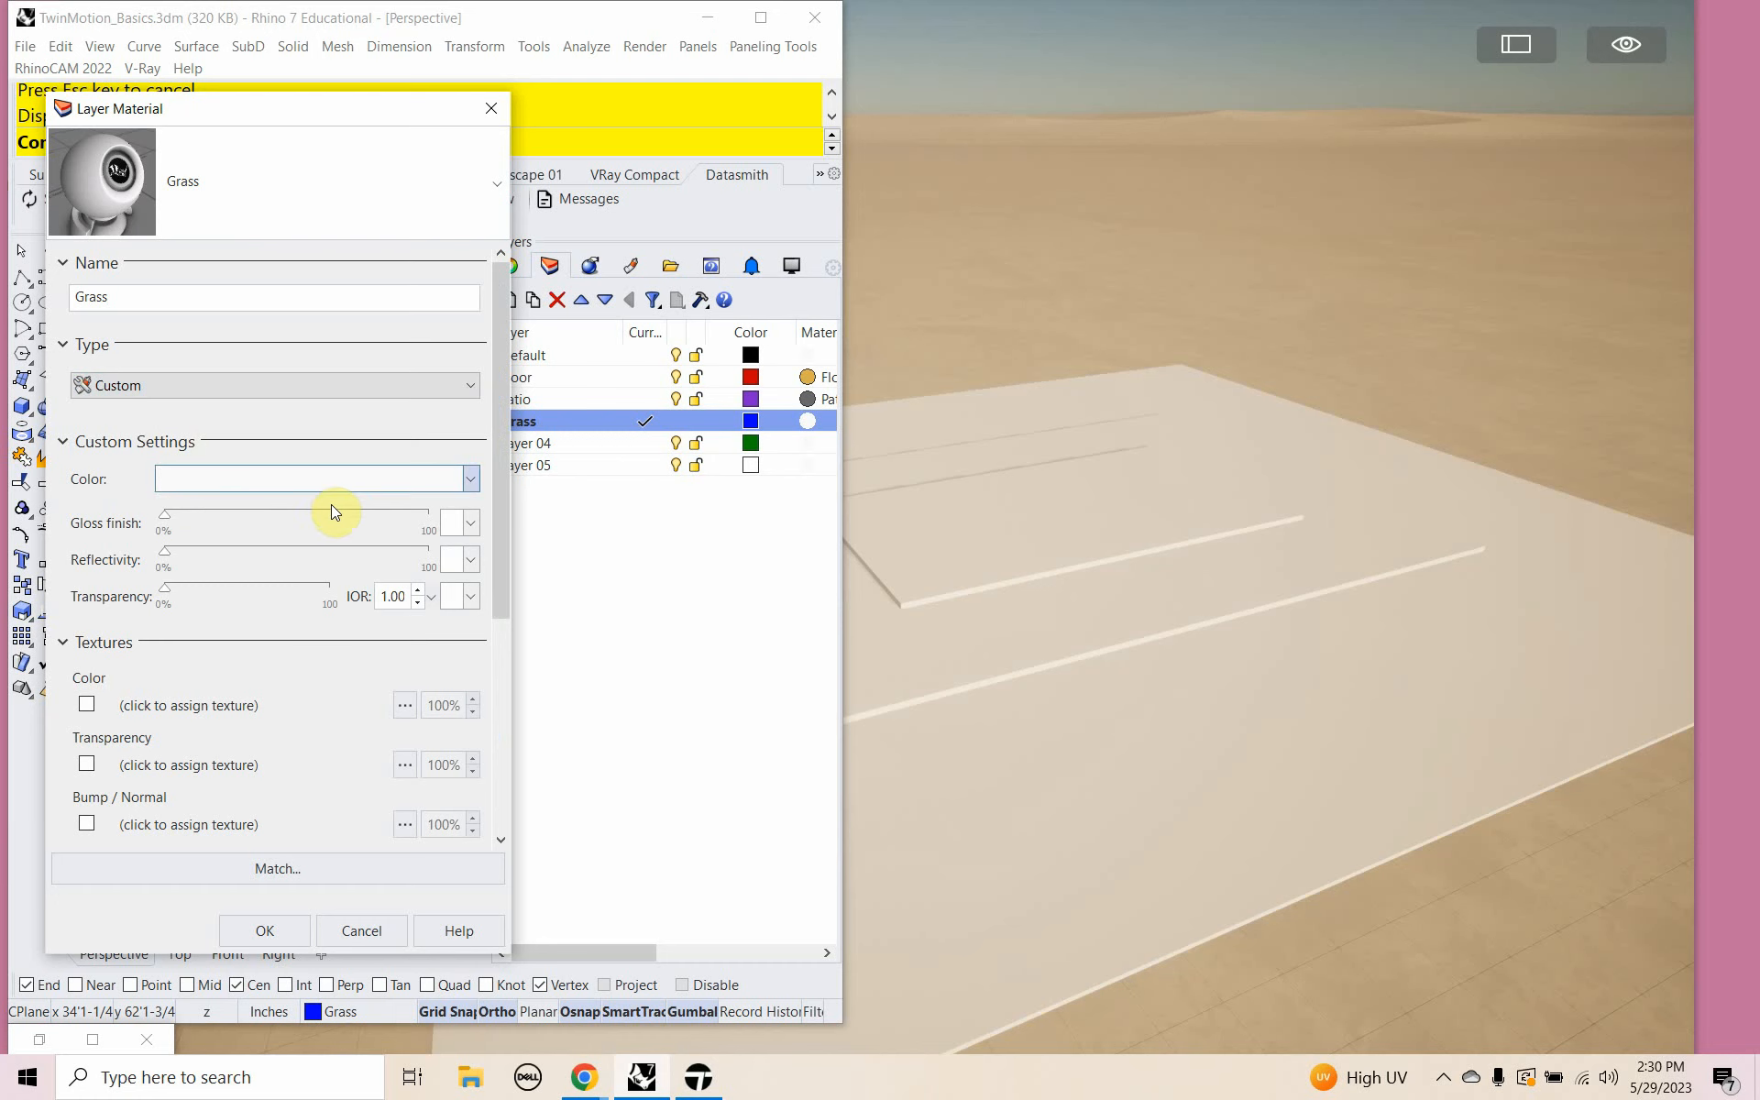
click(469, 482)
click(413, 475)
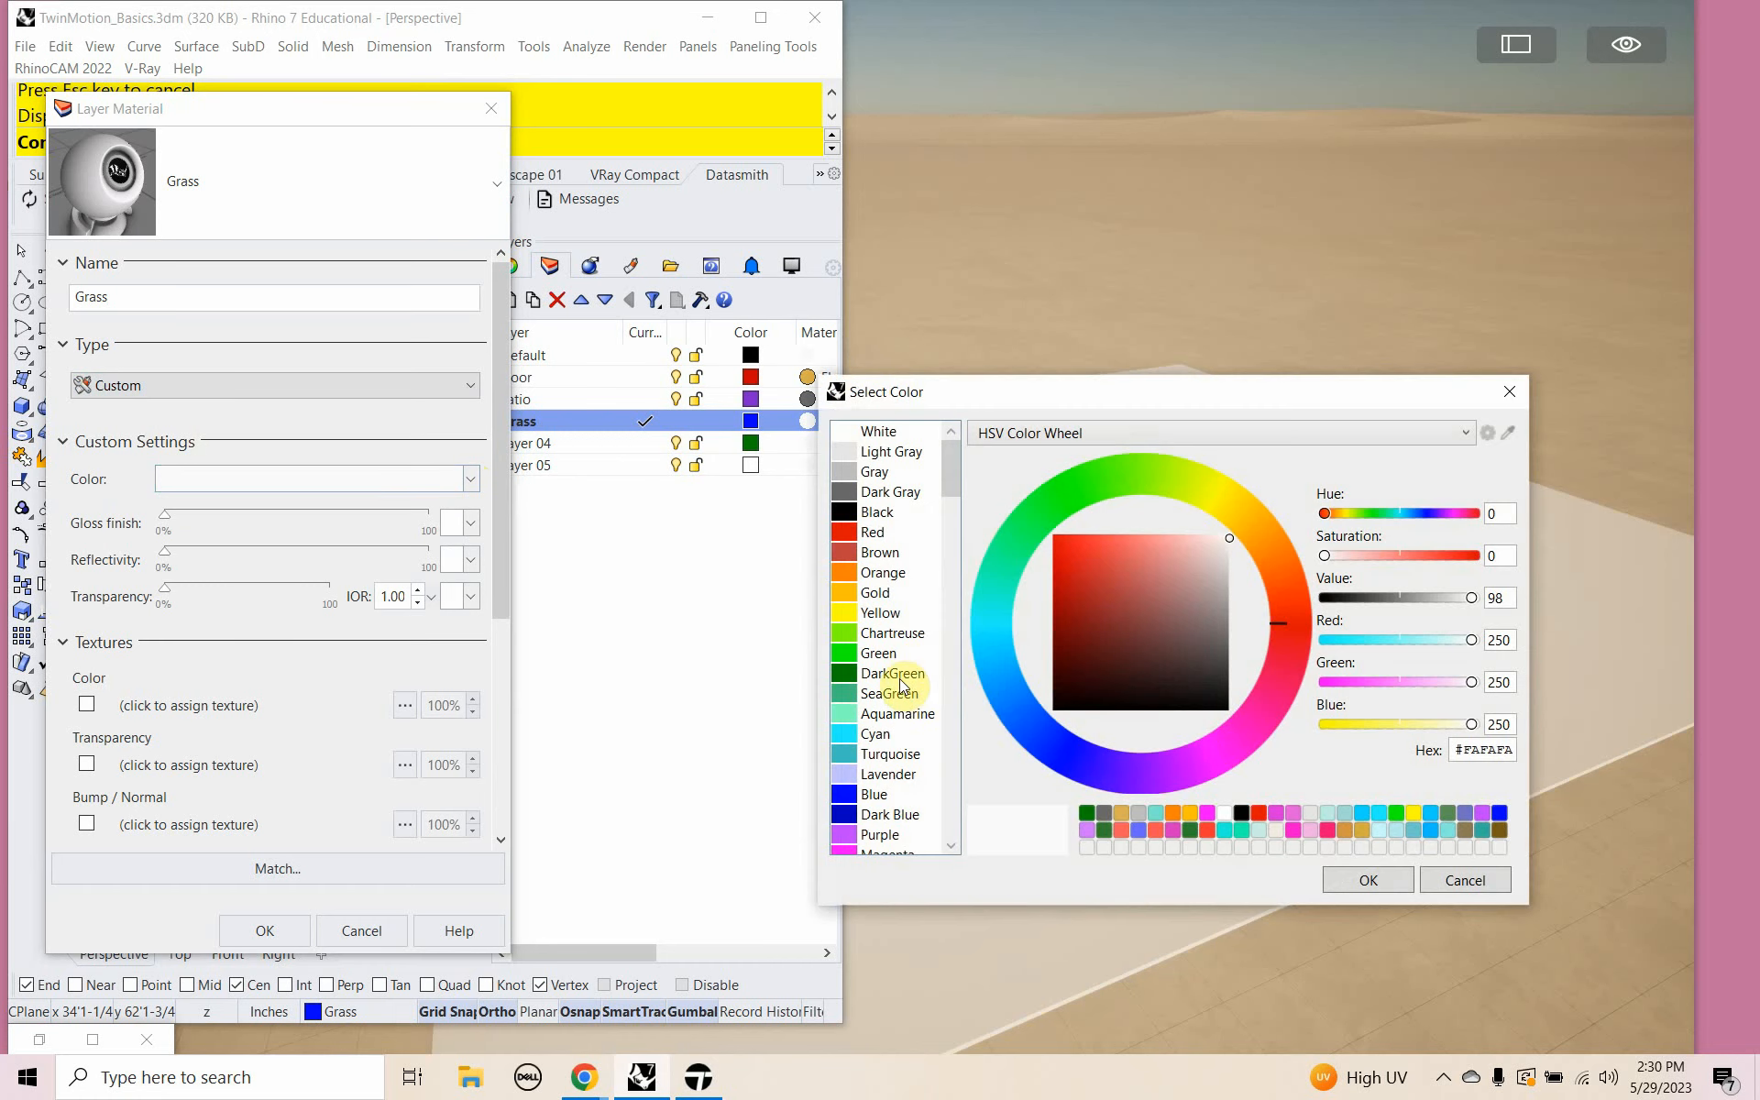
click(899, 675)
click(1355, 882)
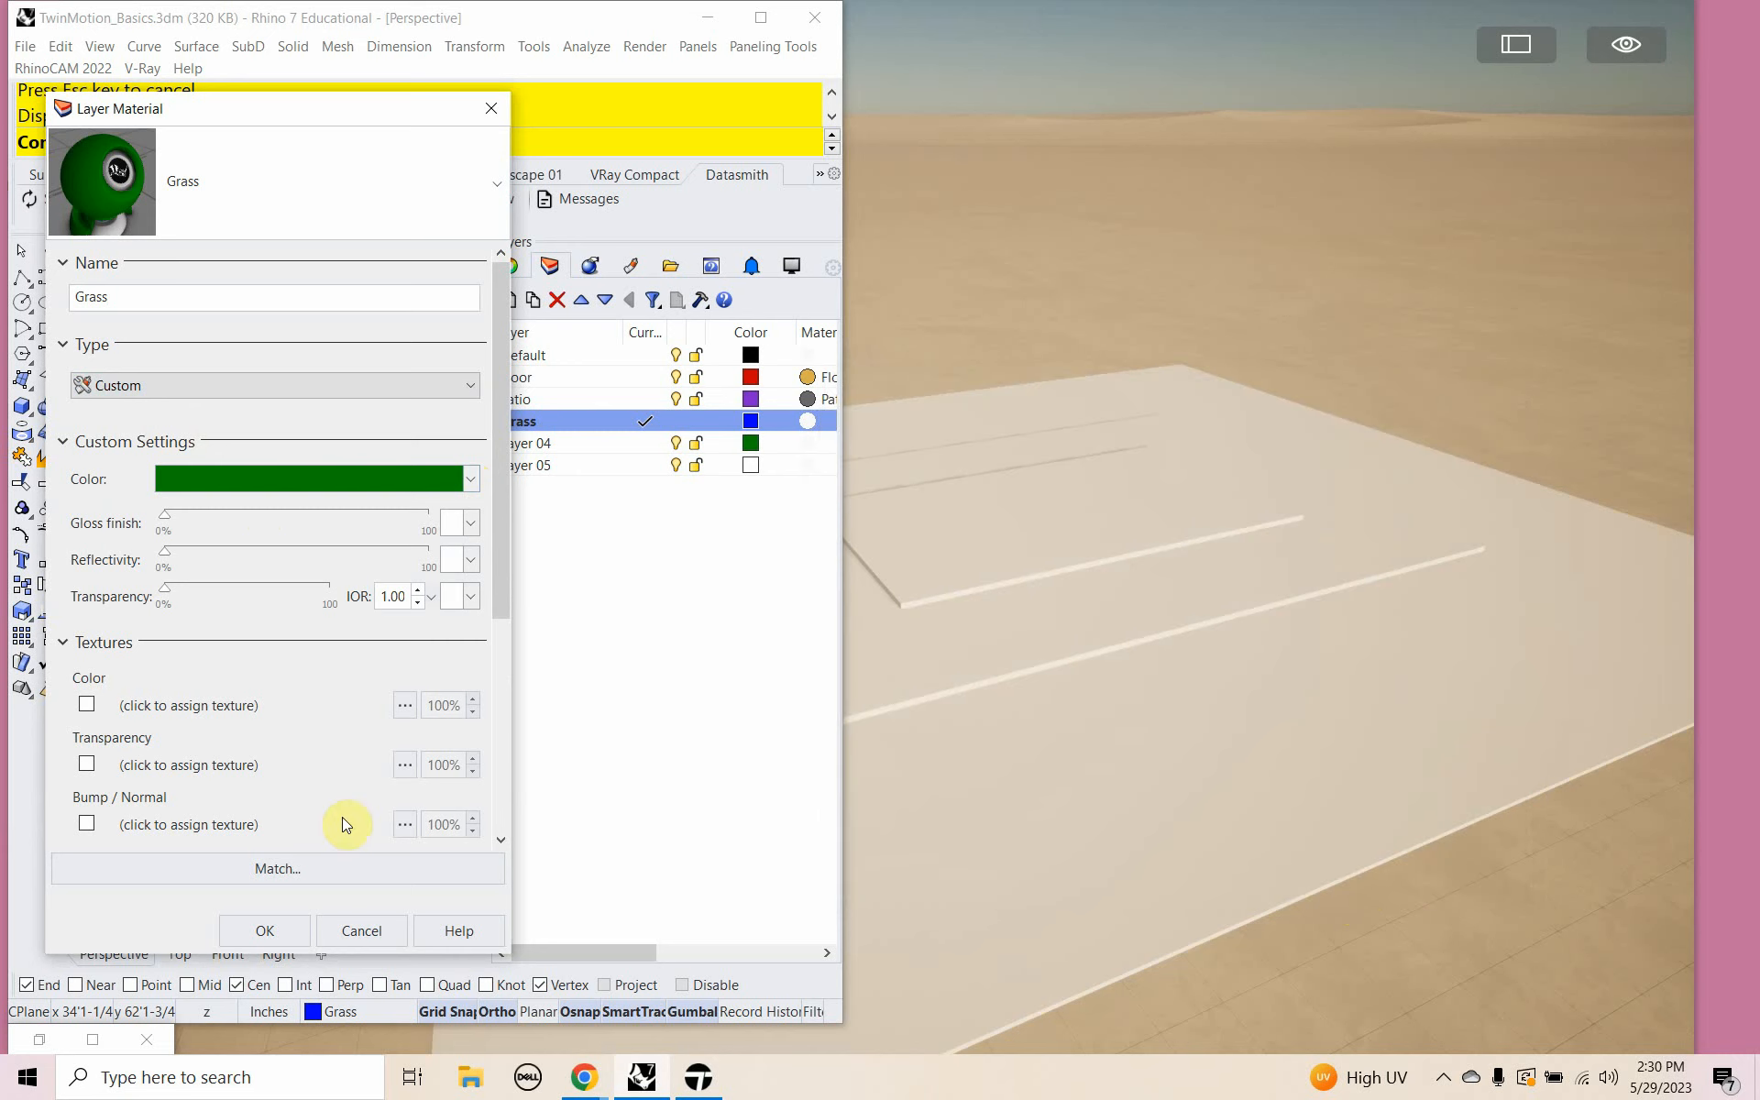
click(246, 932)
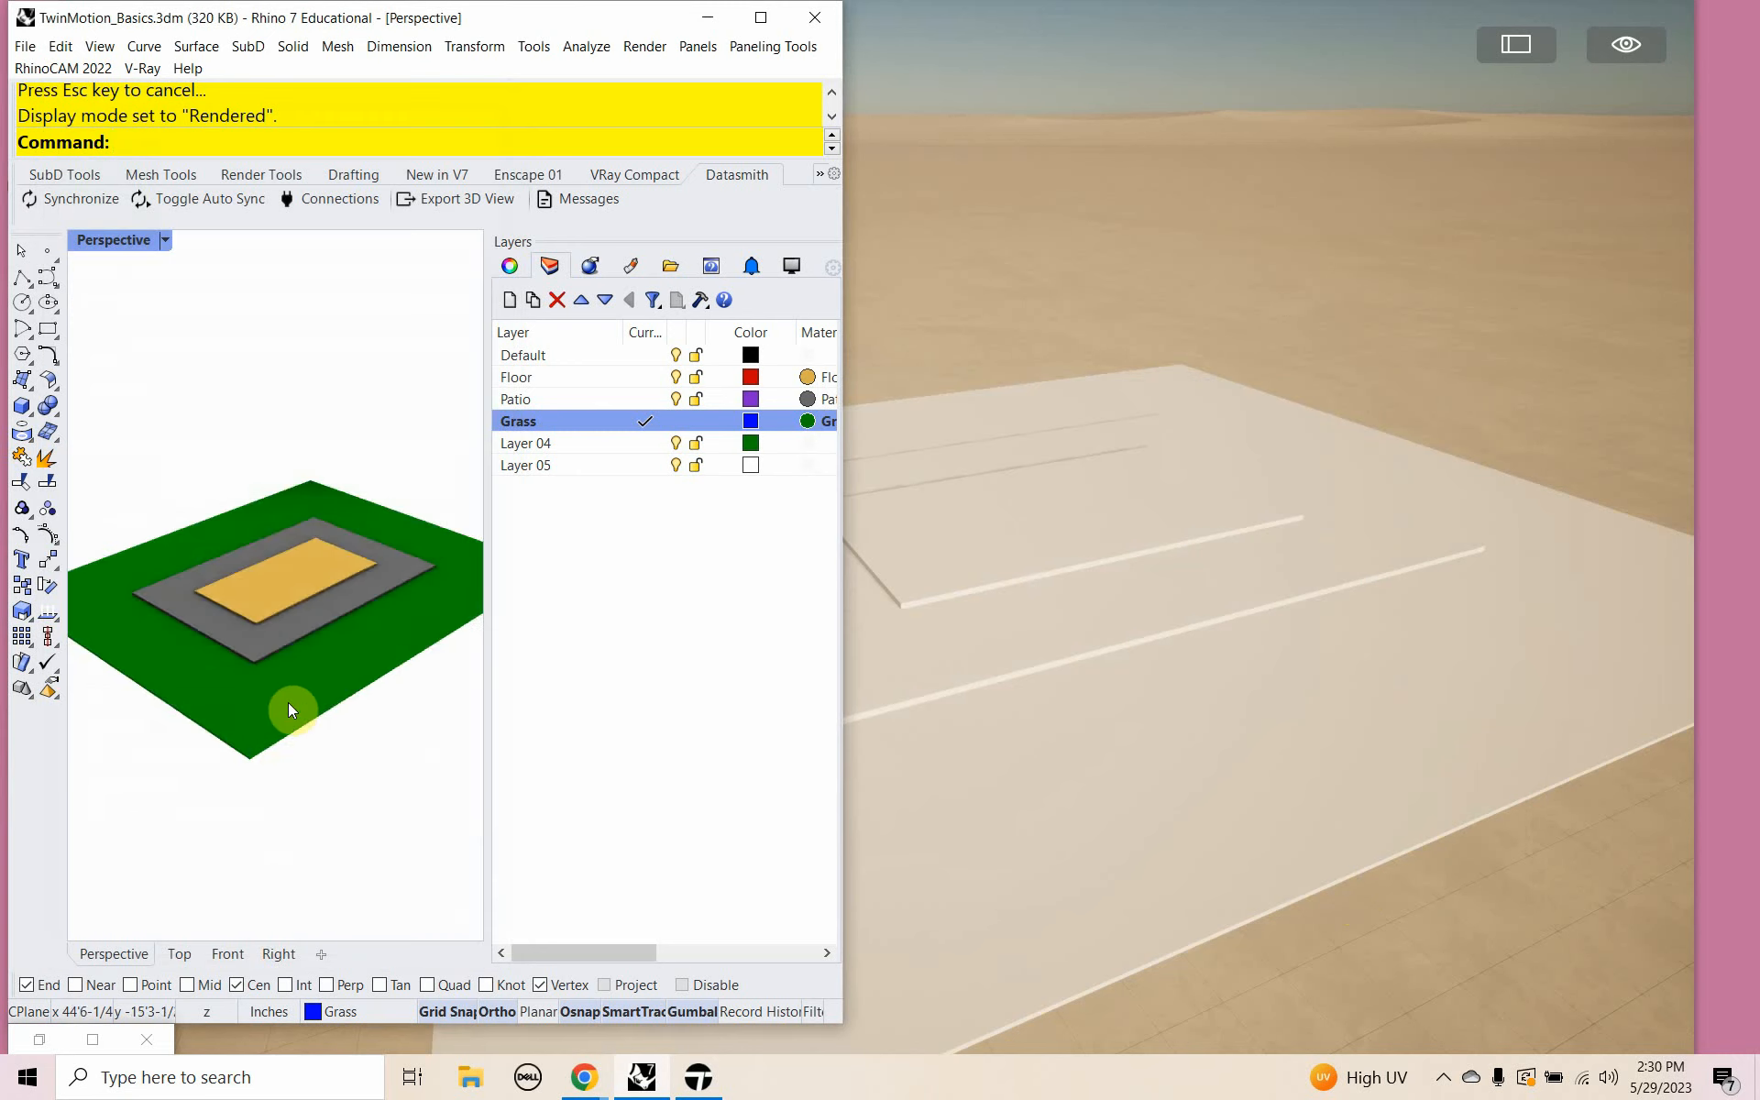
Return the Perspective viewport to Shaded display.
mouse_move(287, 706)
right_down()
mouse_move(285, 750)
mouse_move(350, 667)
mouse_move(298, 674)
right_up()
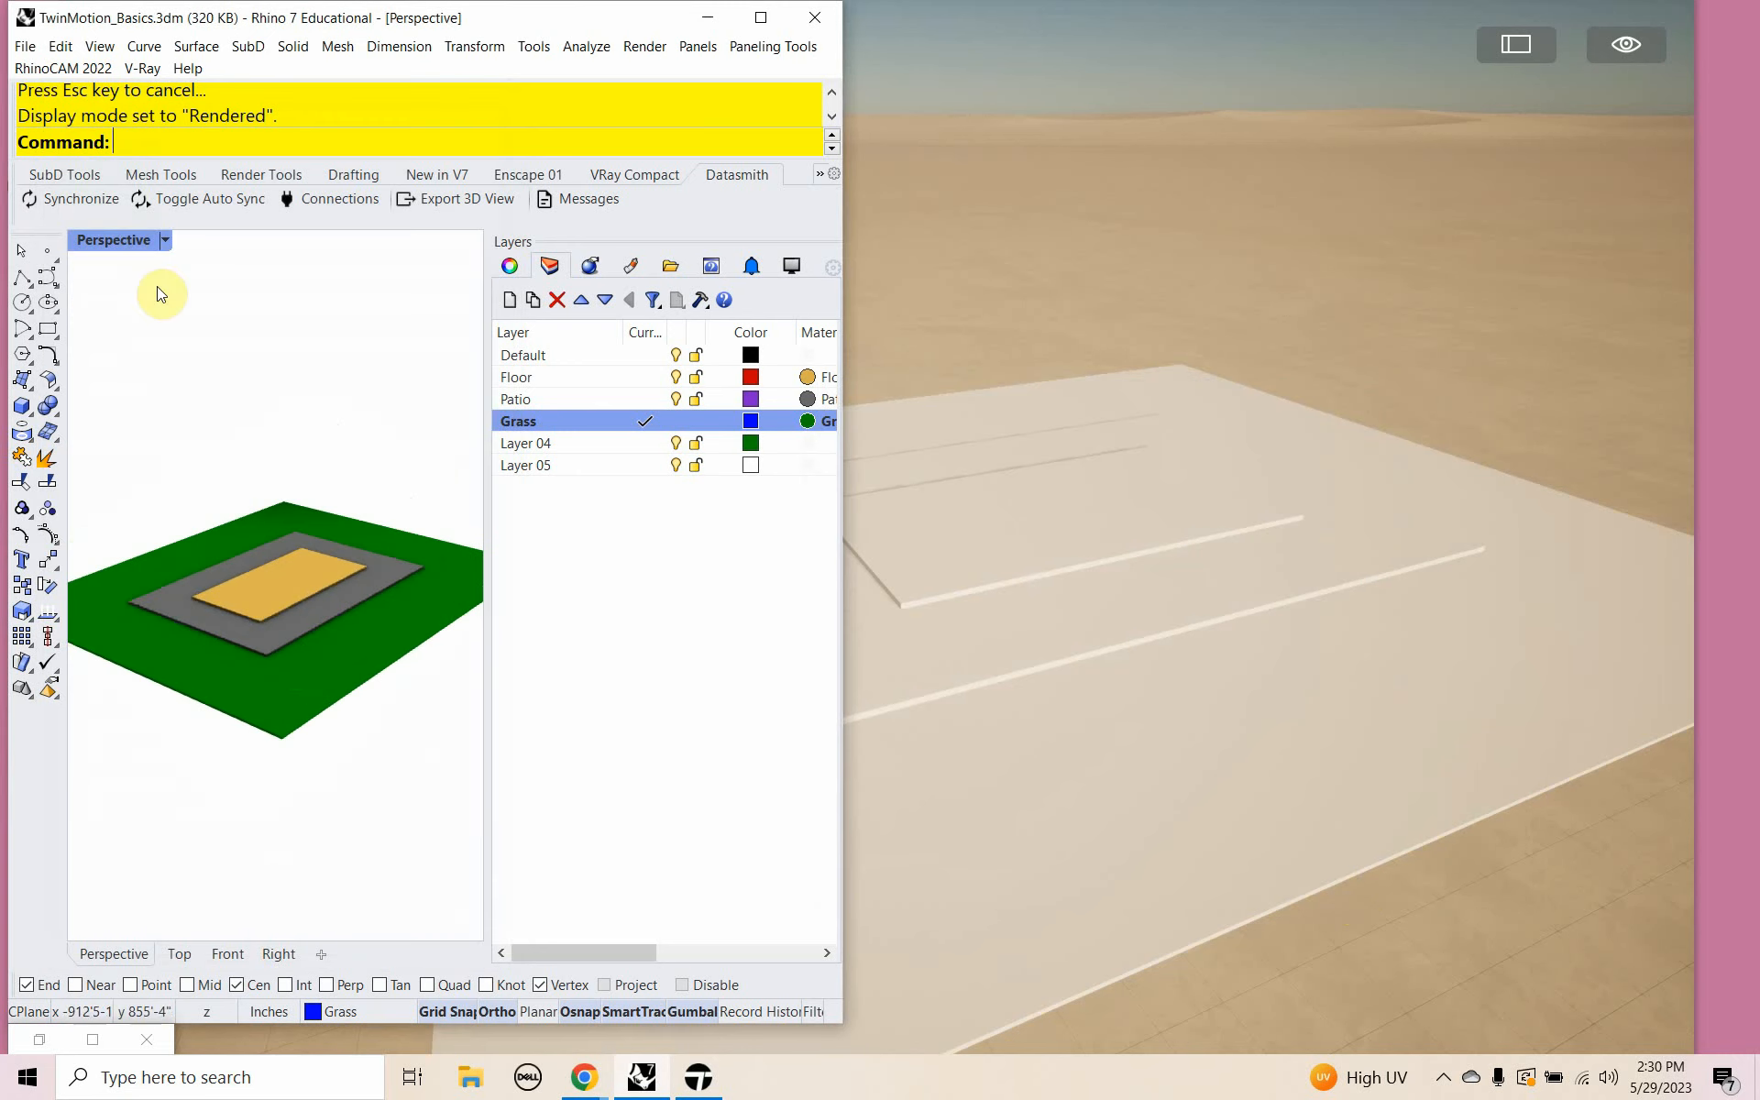
click(165, 240)
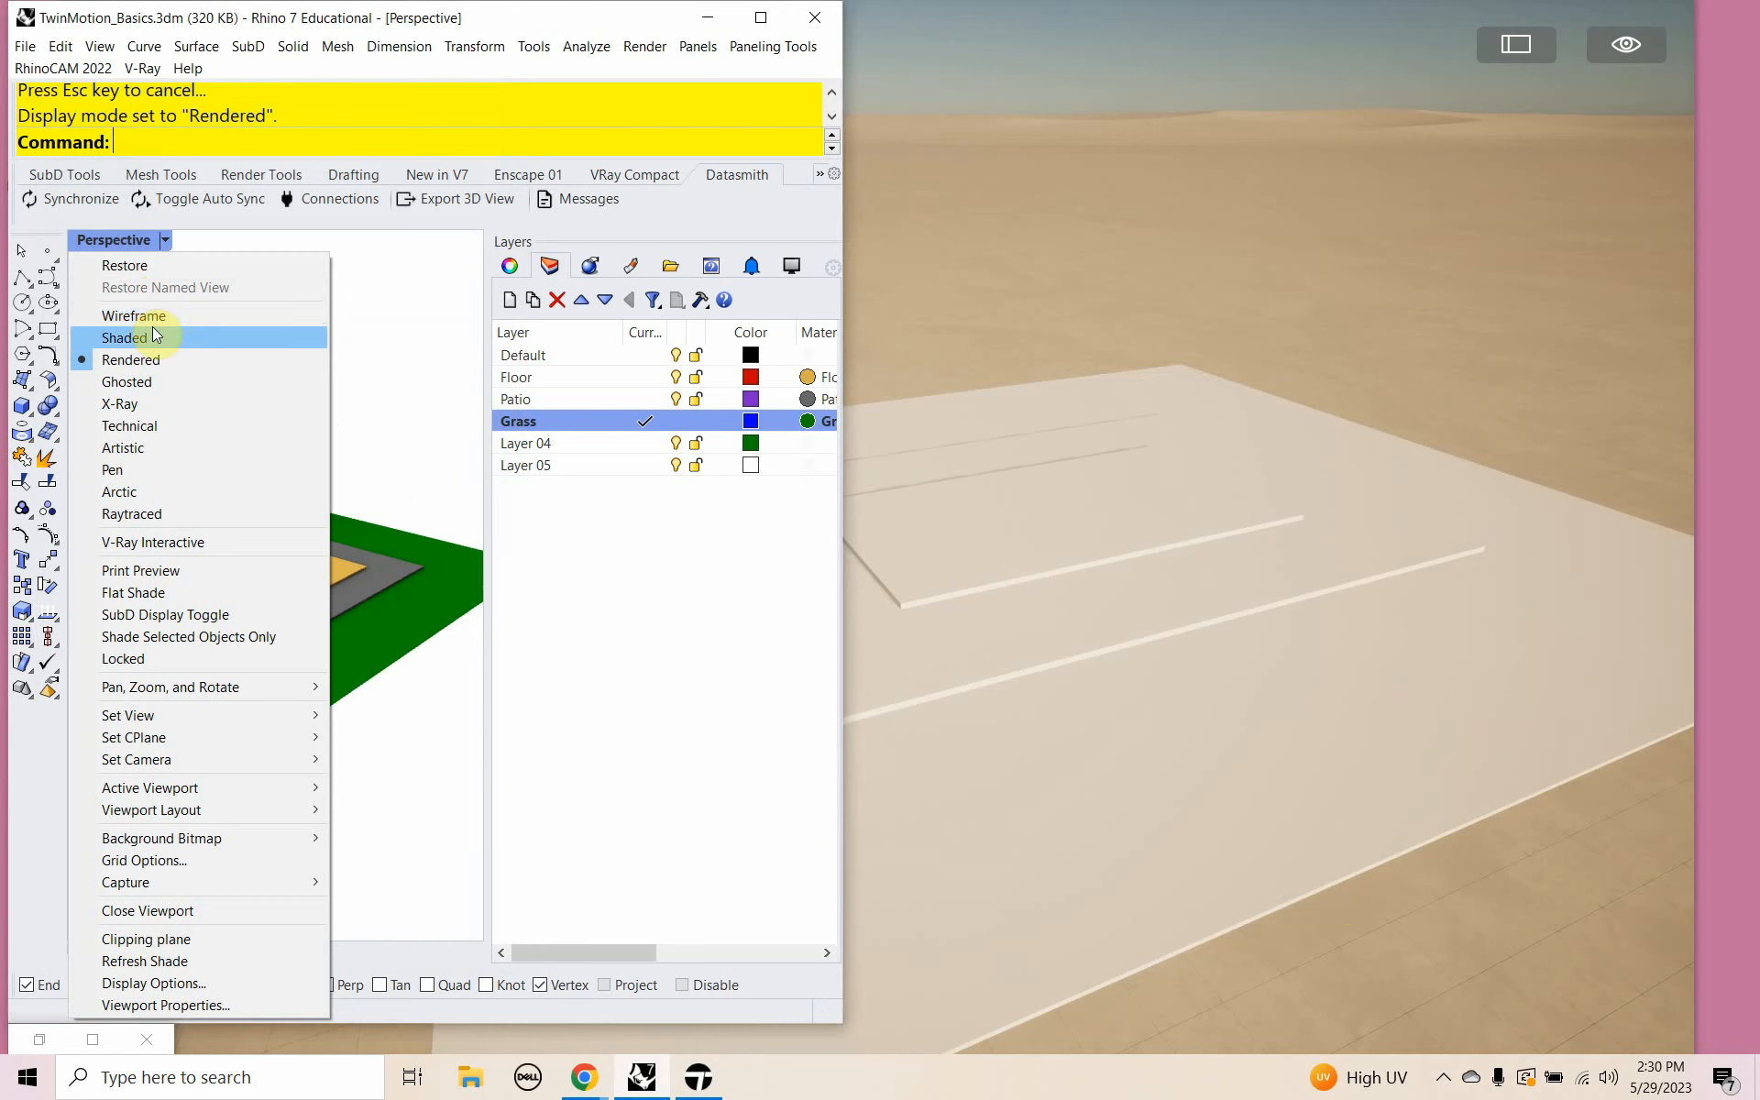
click(154, 337)
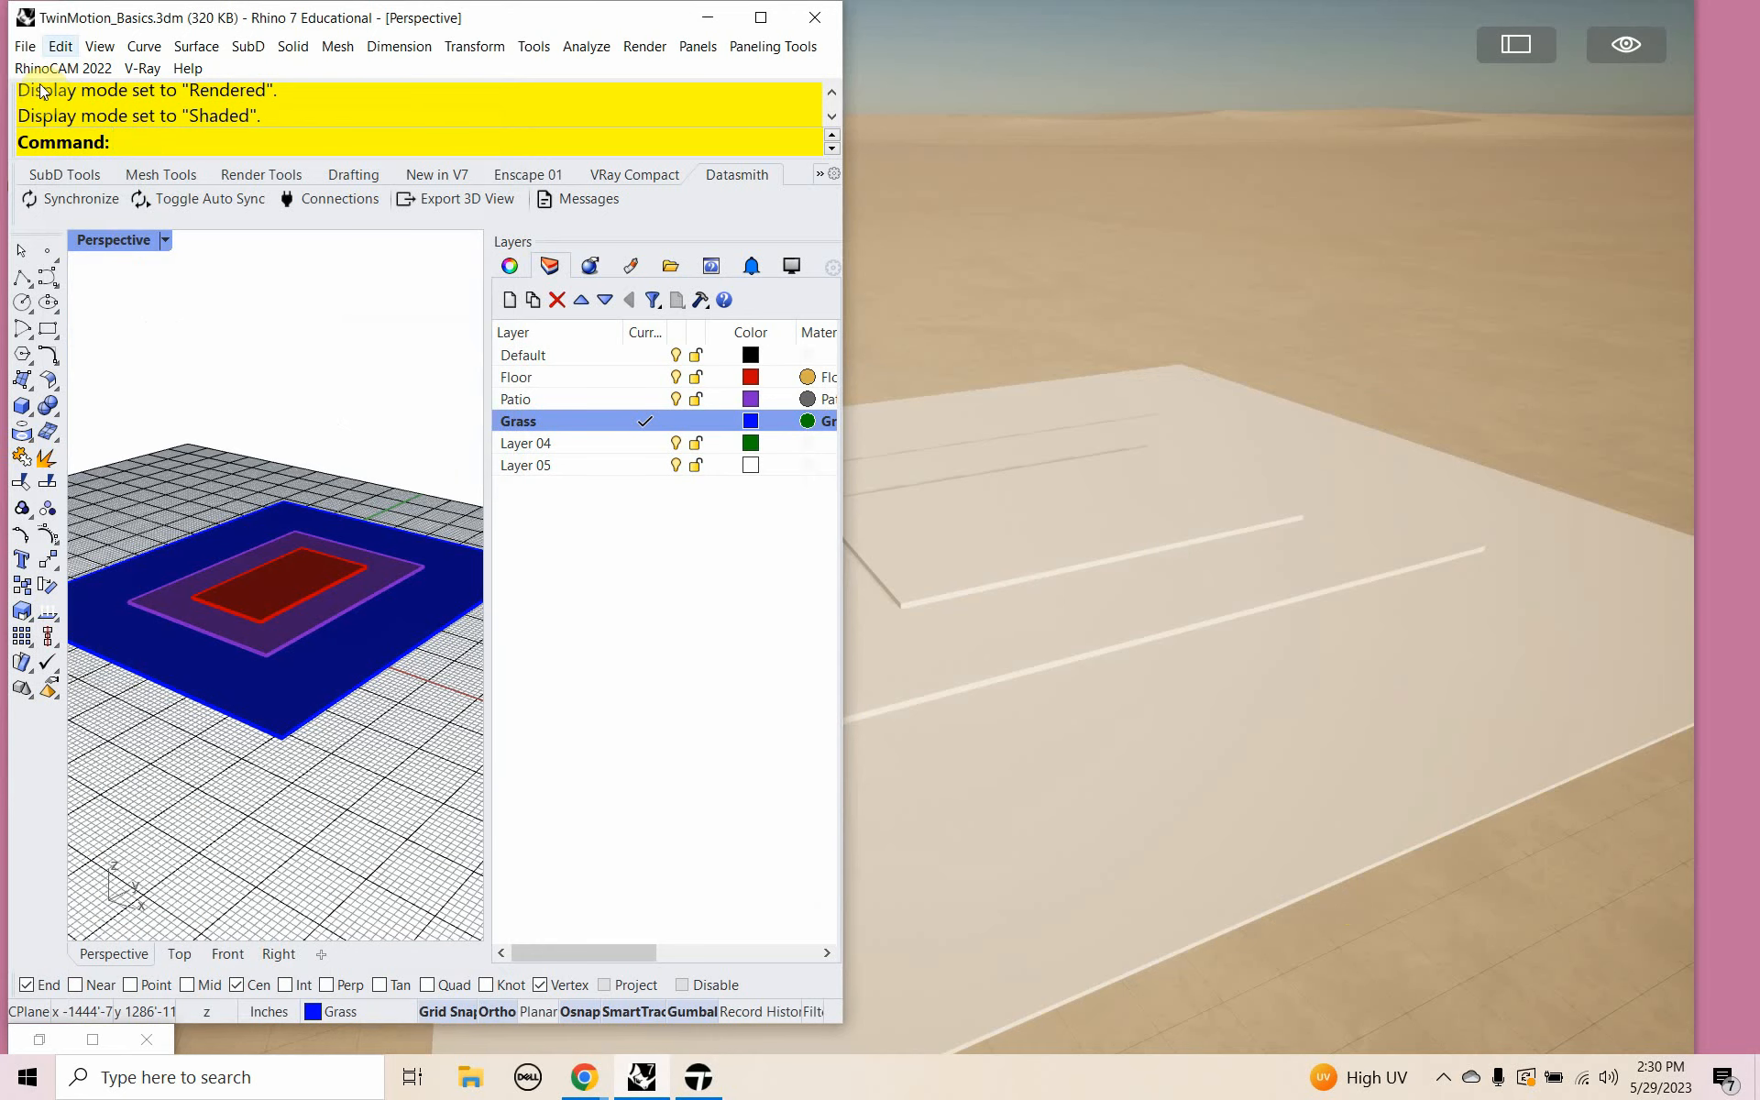
Save the Rhino file and synchronize the layer materials to Twinmotion through the Datasmith Direct Link.
click(32, 50)
click(59, 142)
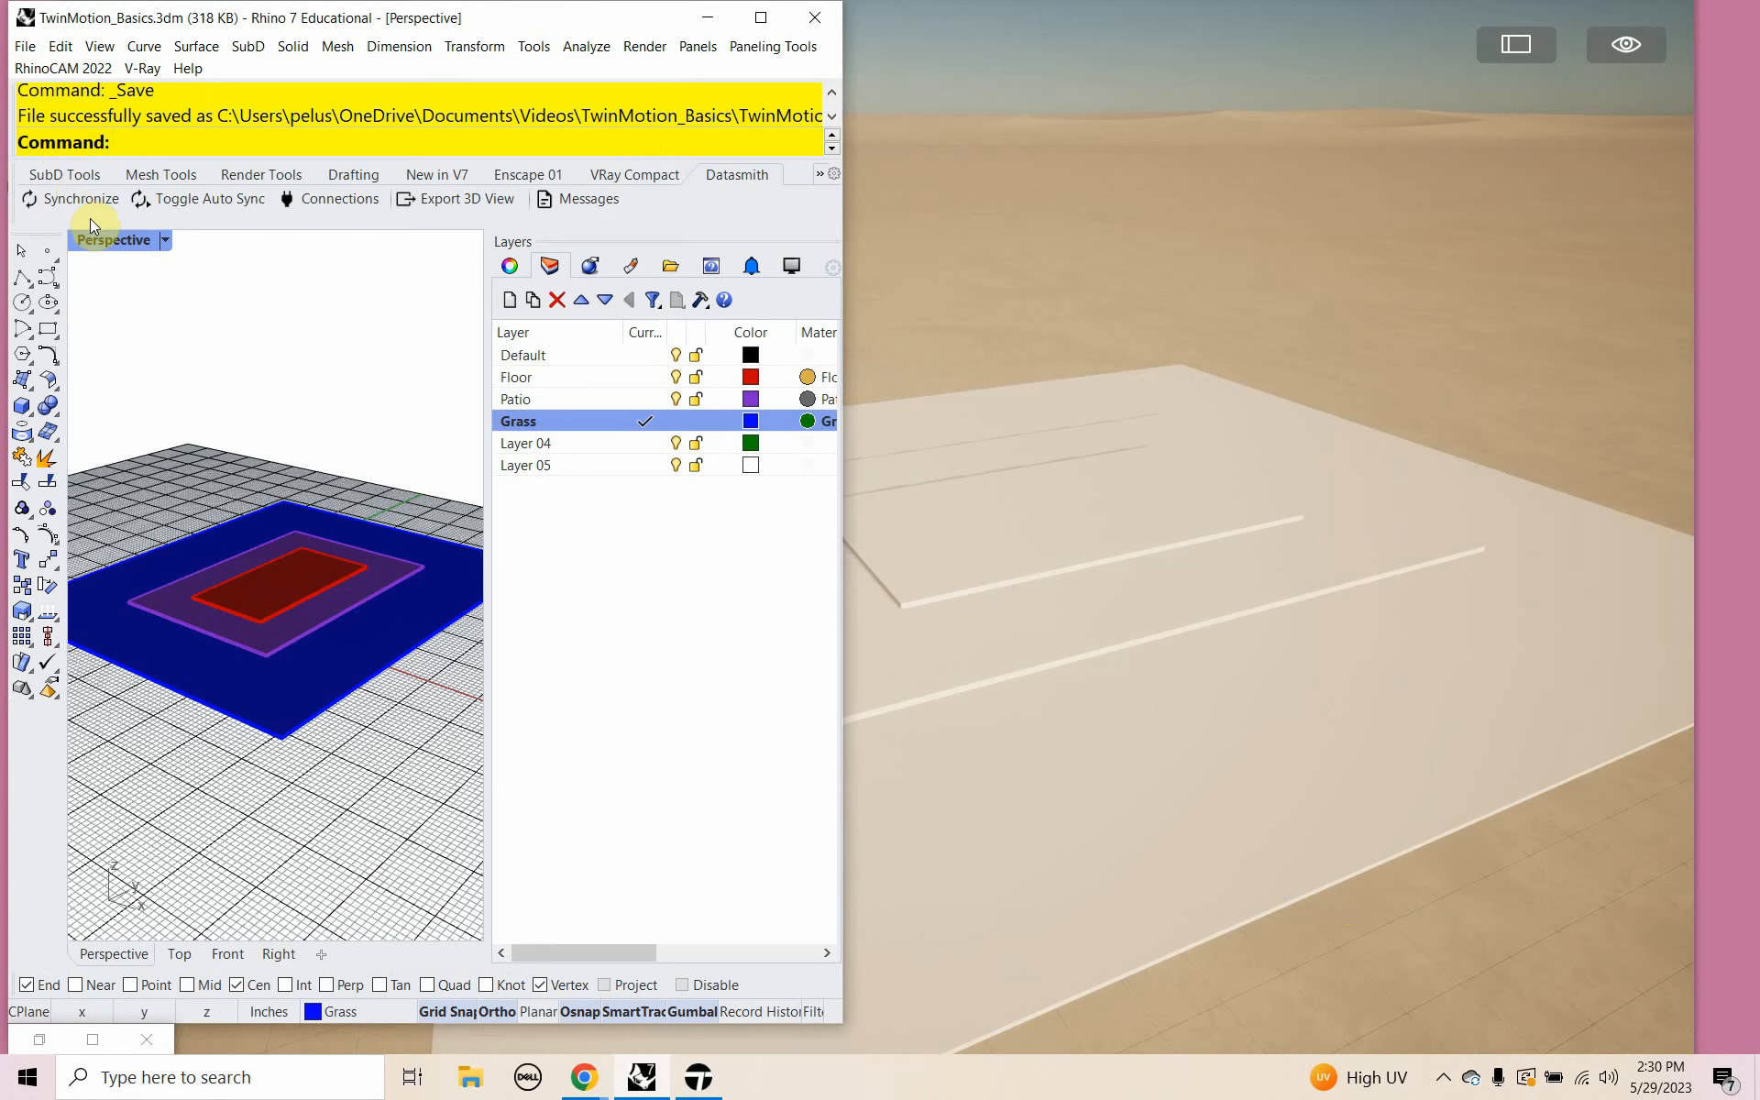
click(69, 200)
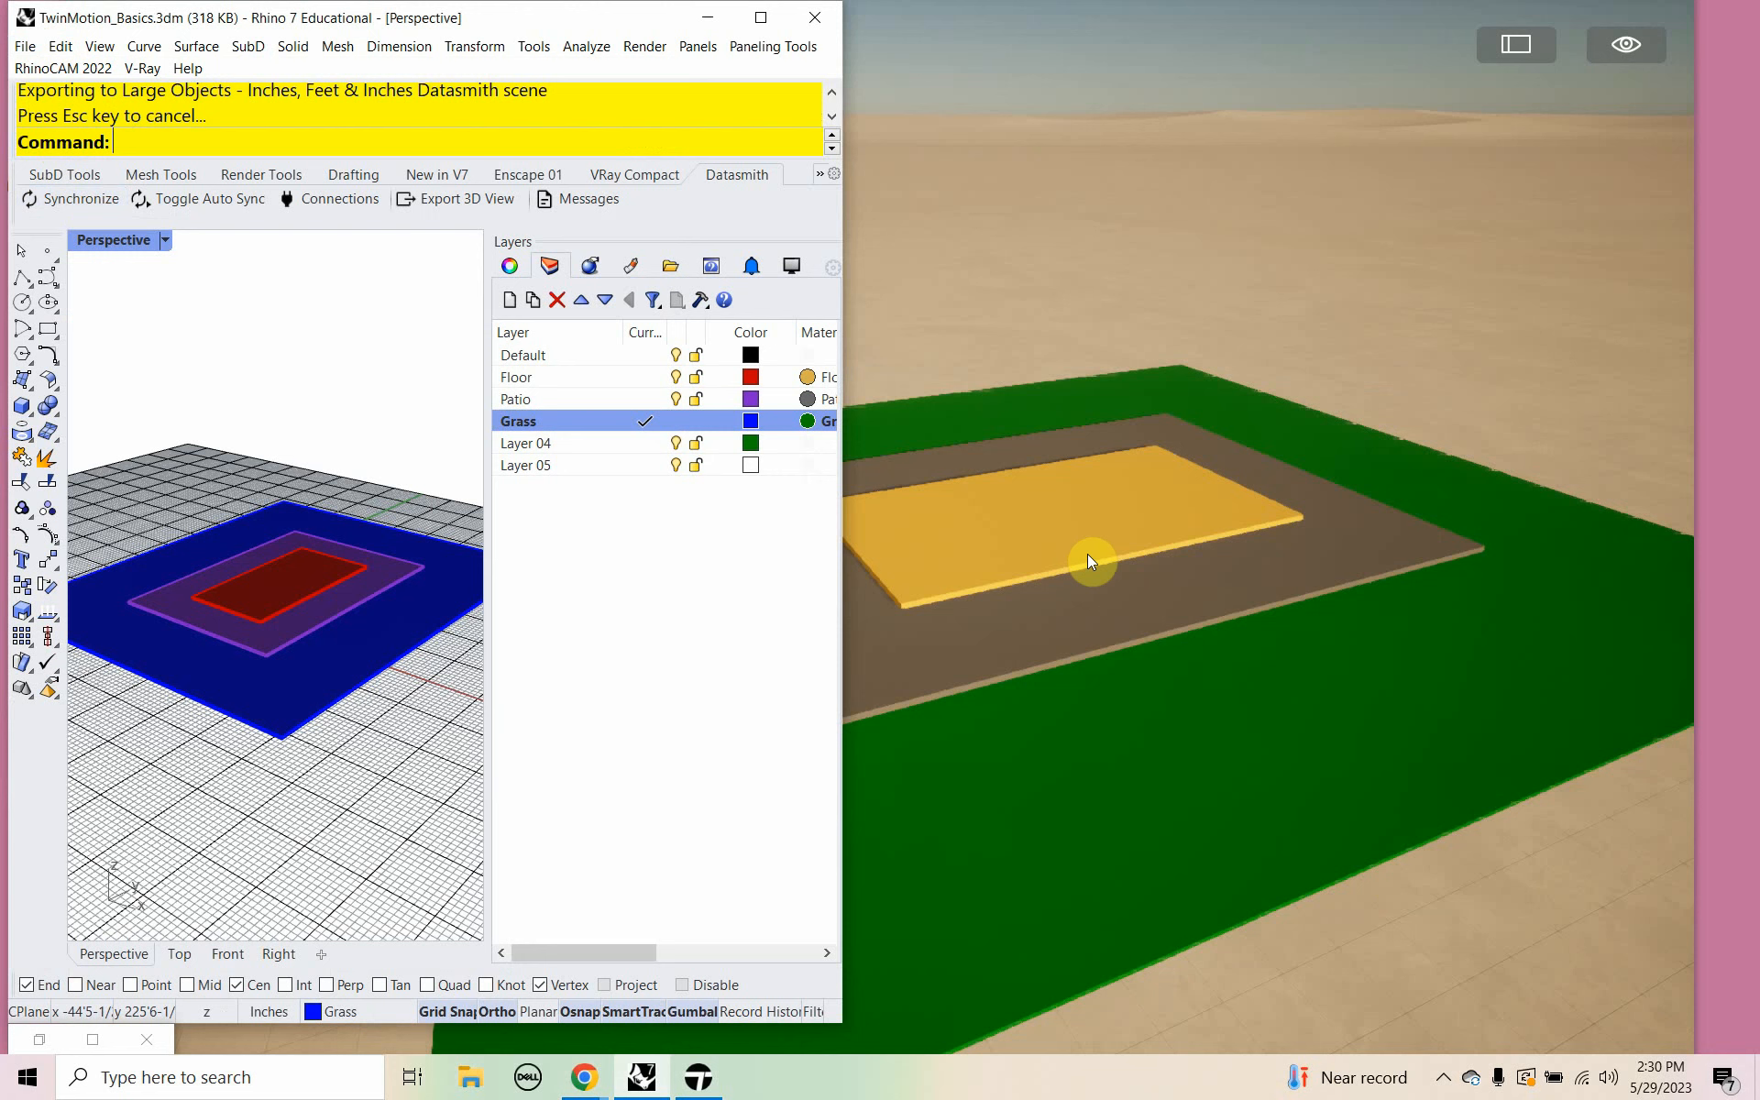
Check the Grasshopper notes, switch to Twinmotion and zoom to the floor slab and then to the grass slab.
click(37, 1042)
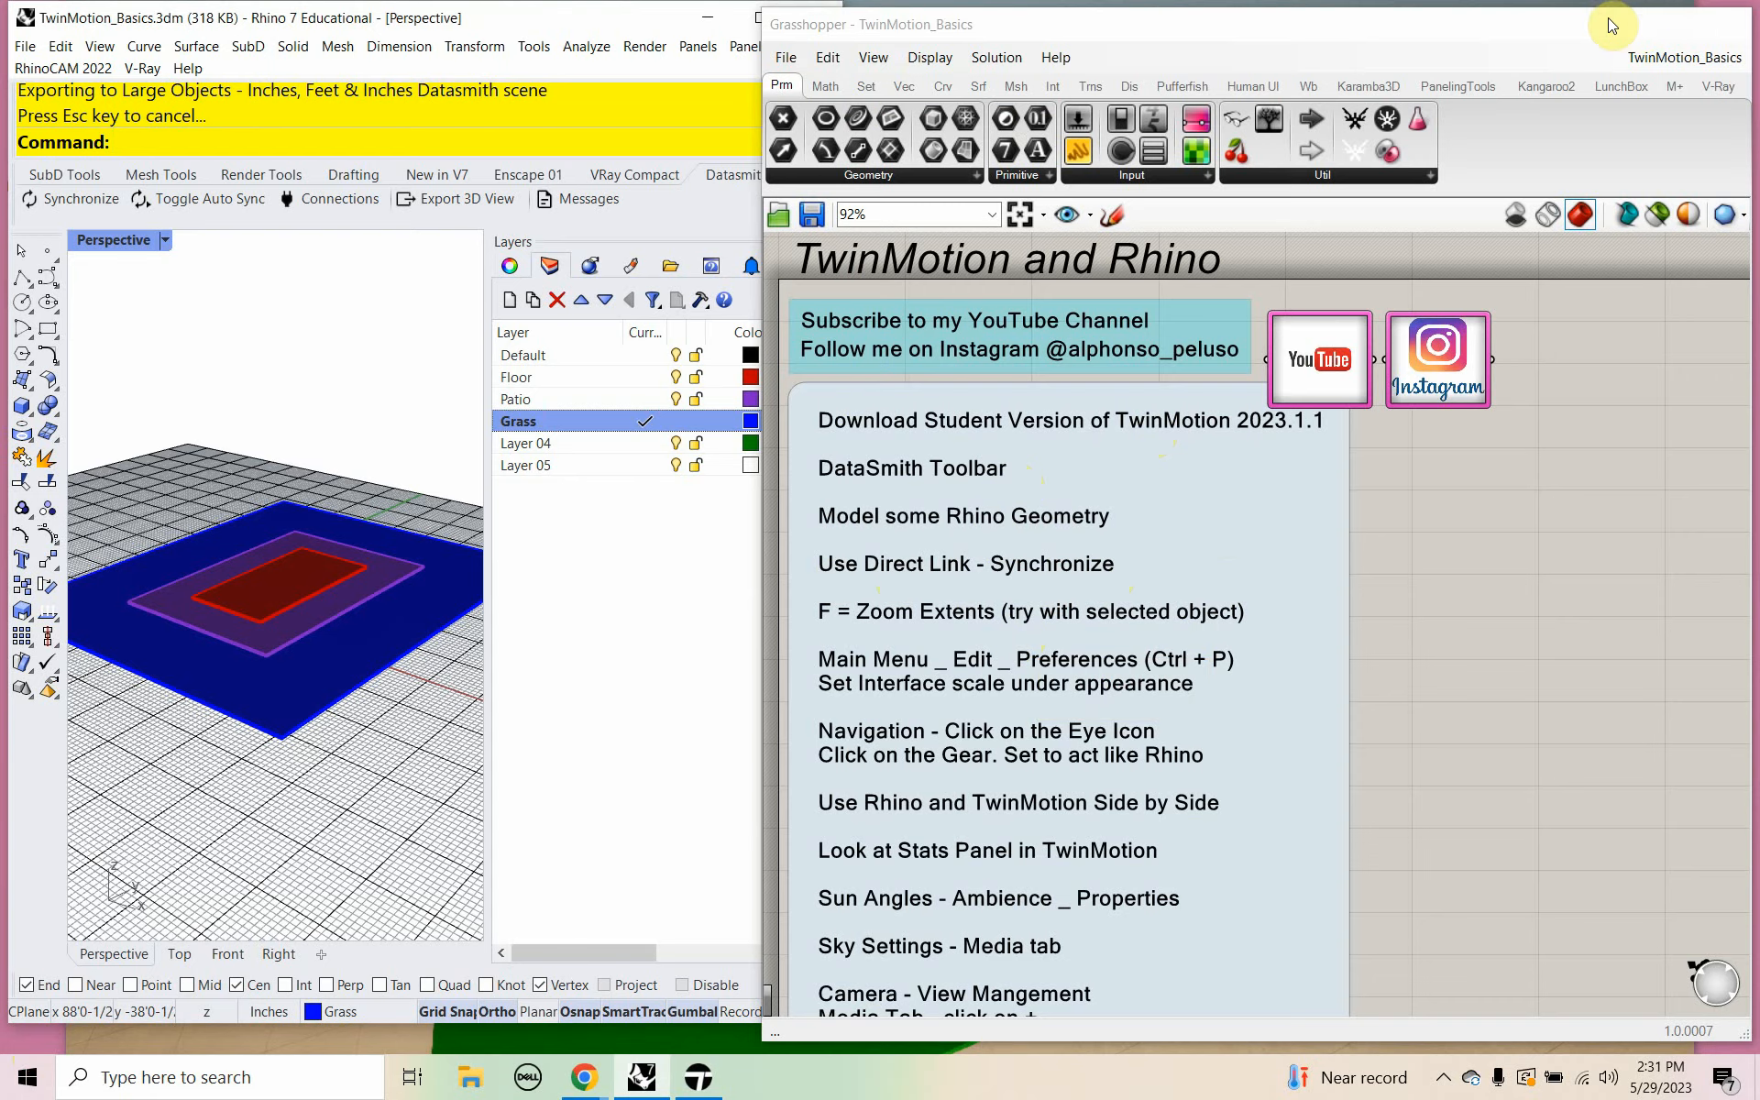
click(1610, 26)
click(1191, 510)
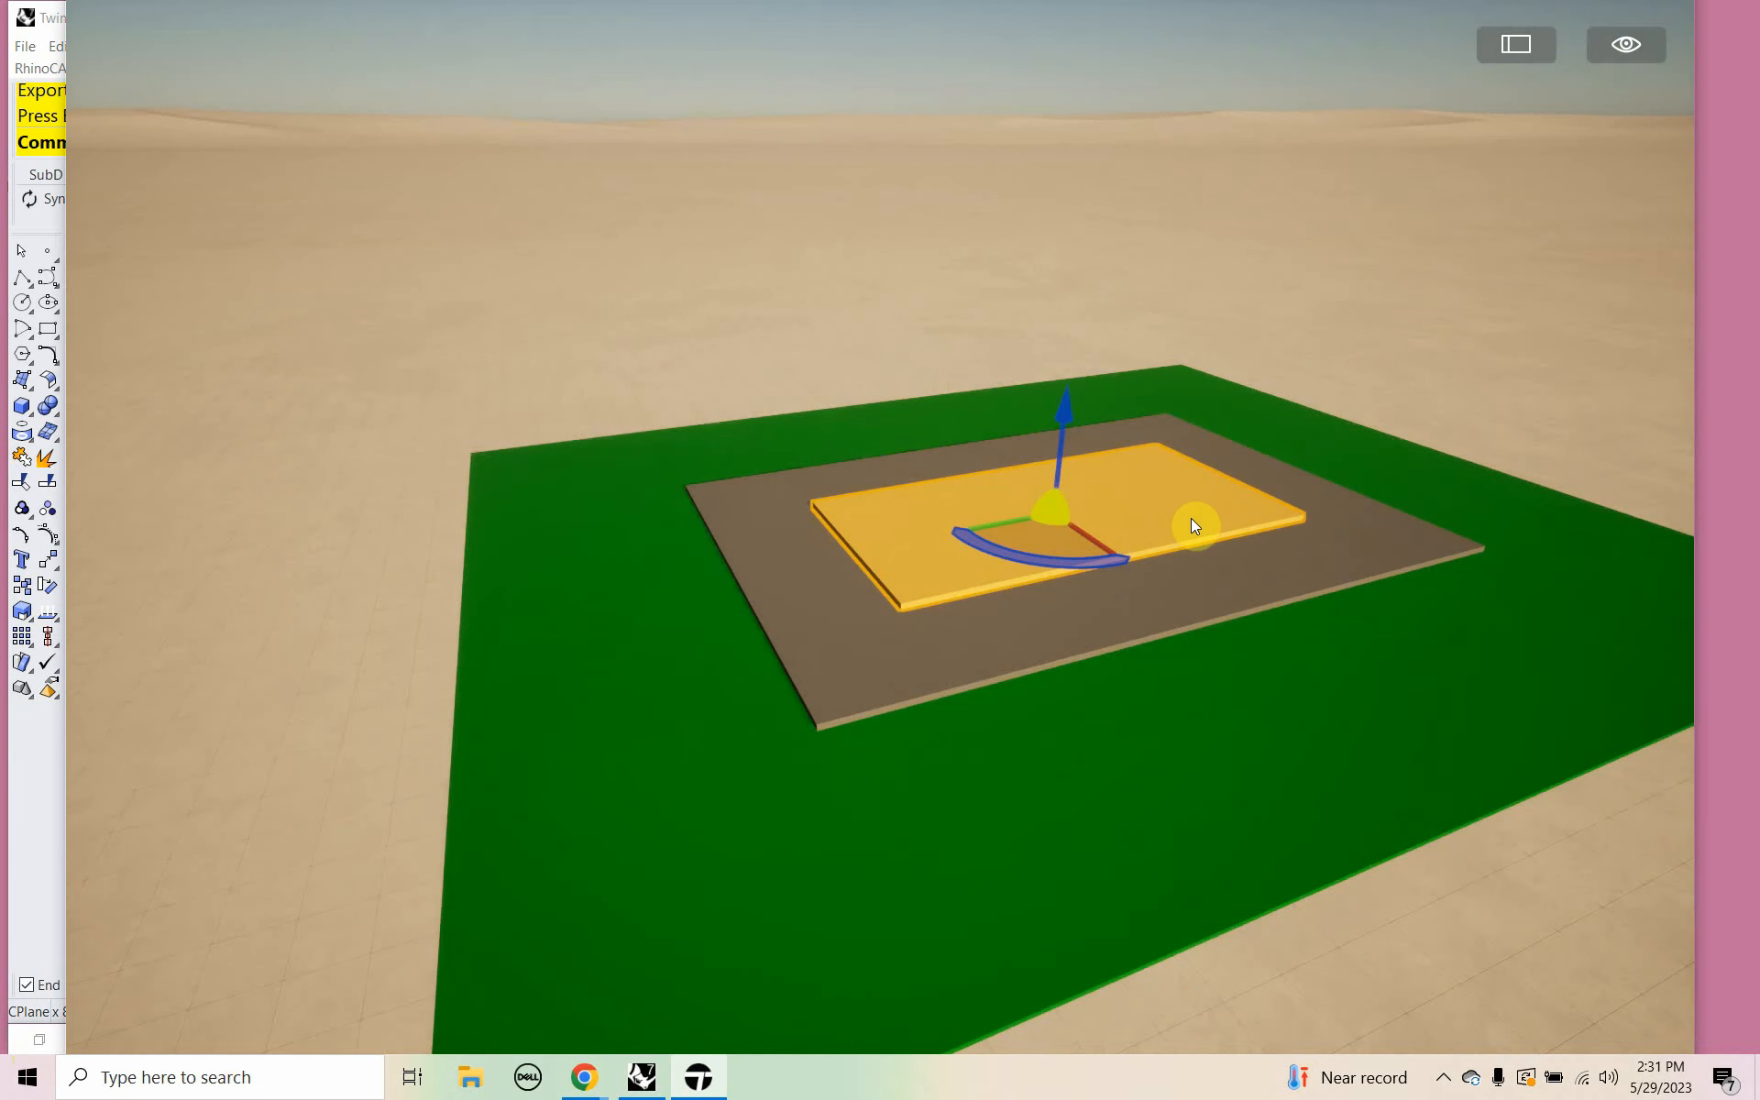
key(f)
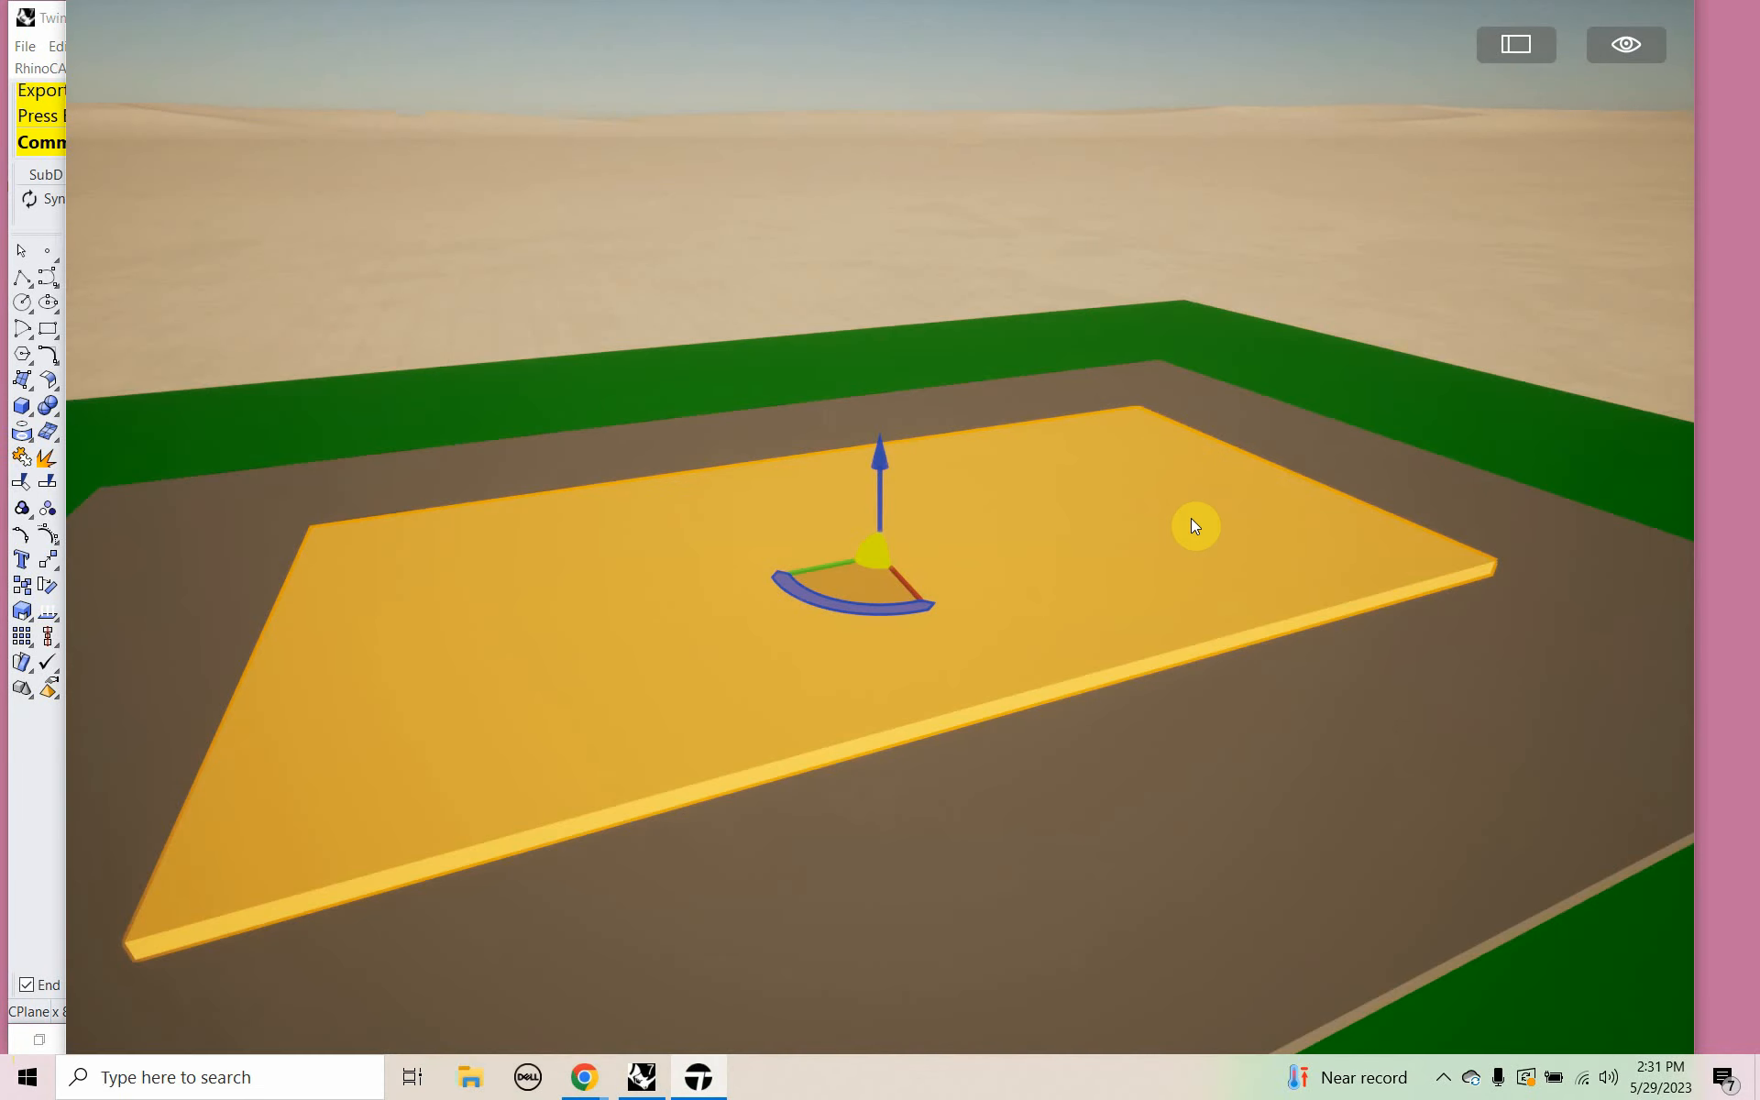
click(1226, 330)
key(f)
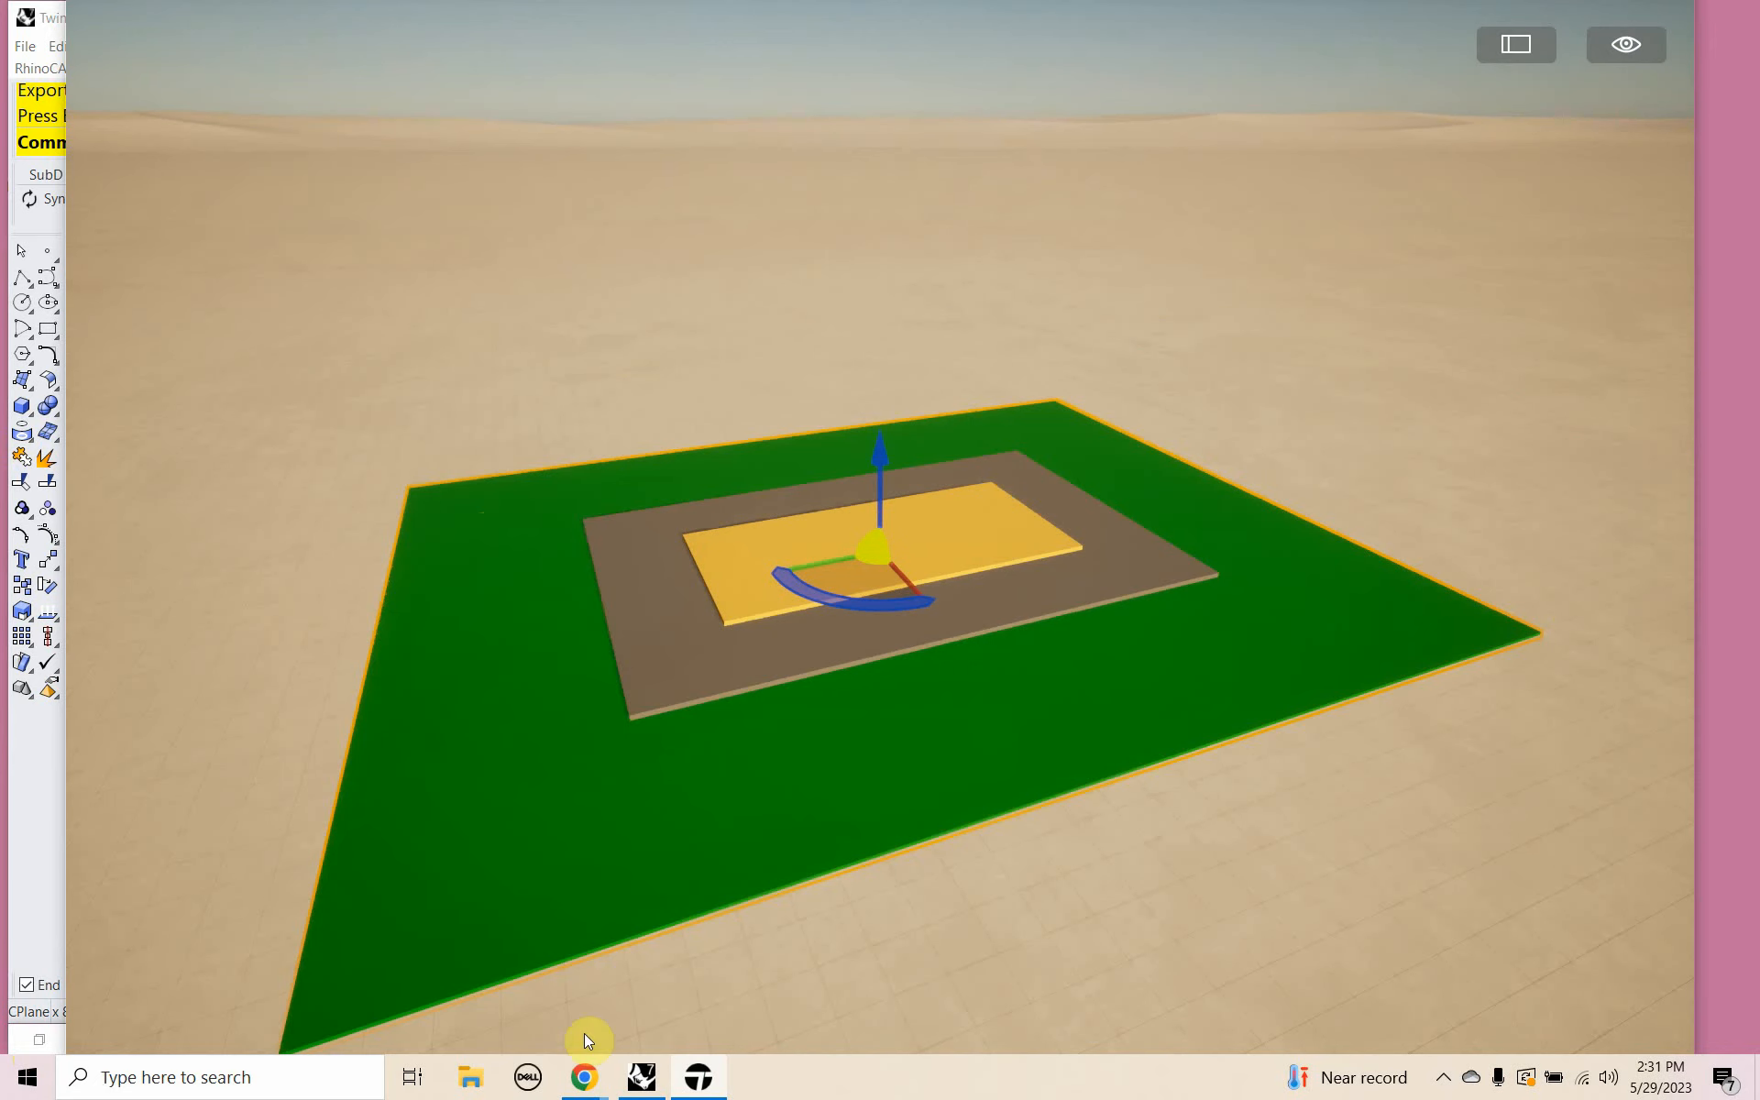
Bring back Twinmotion's full interface, consult the Grasshopper notes again, and maximize the Twinmotion window.
click(1515, 44)
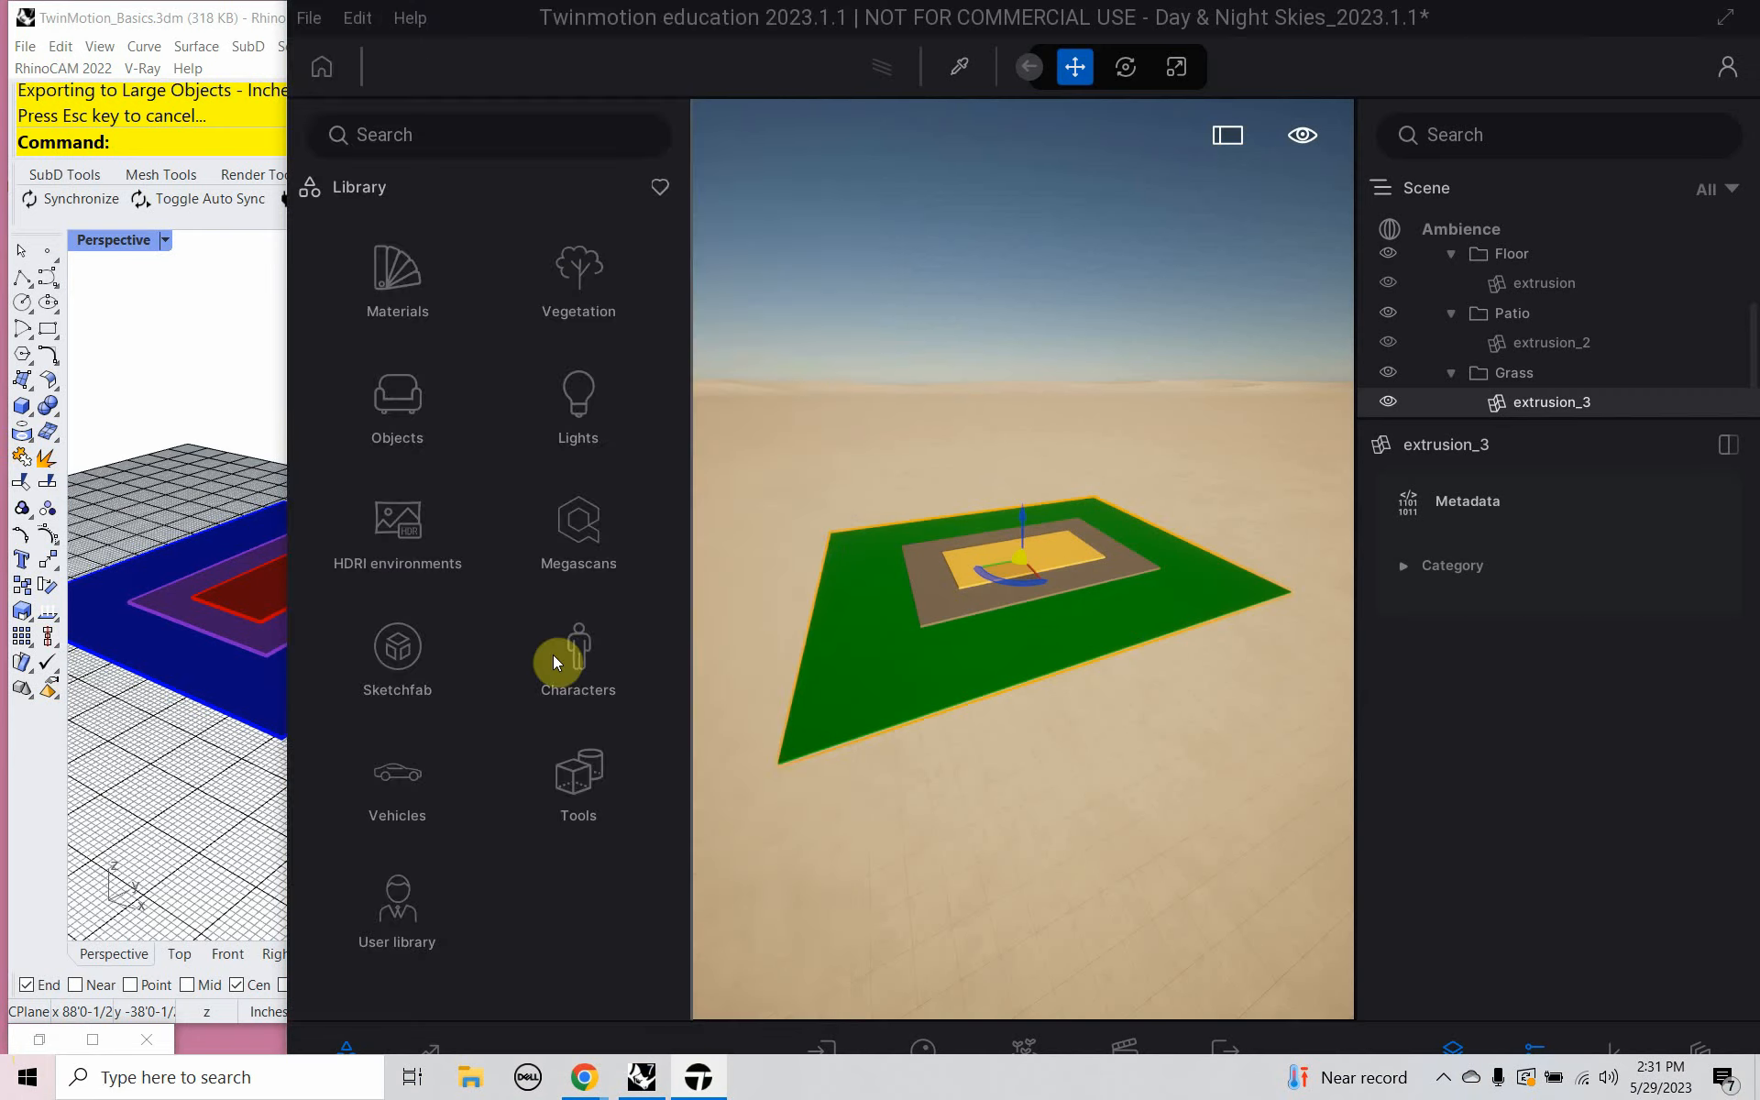
click(158, 789)
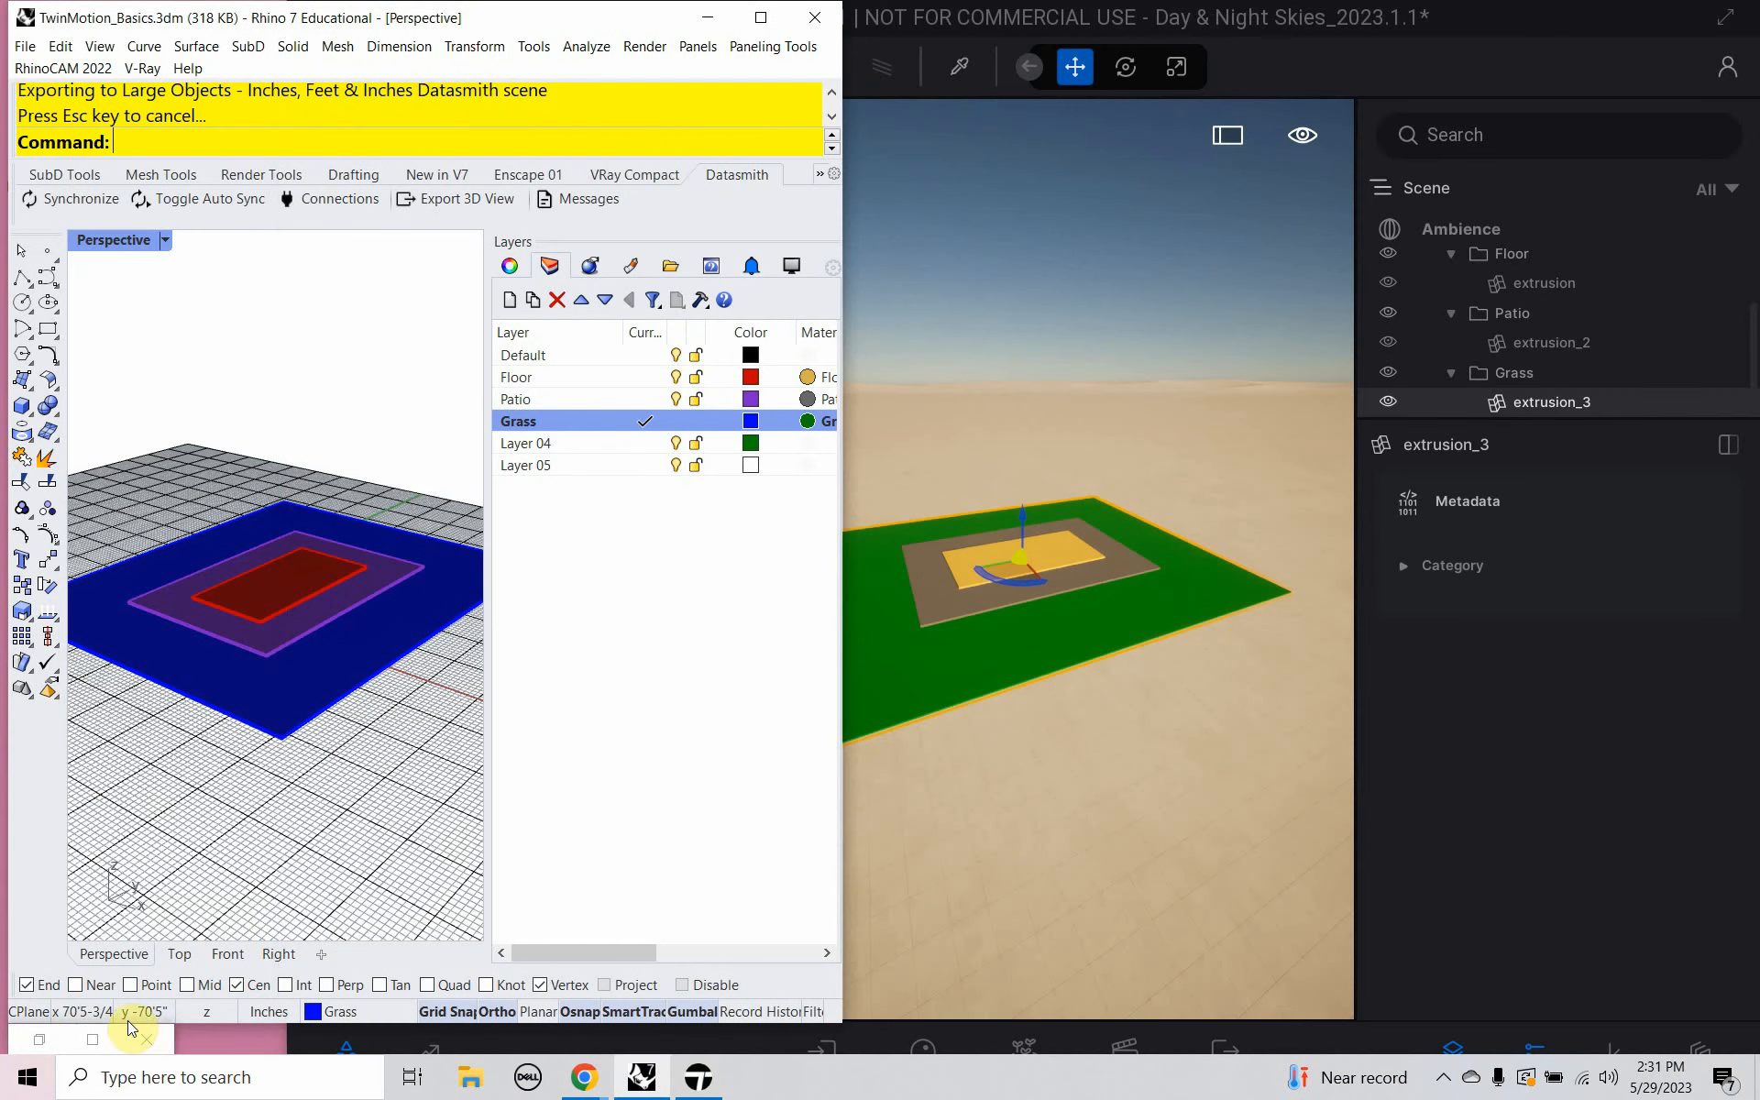
click(44, 1040)
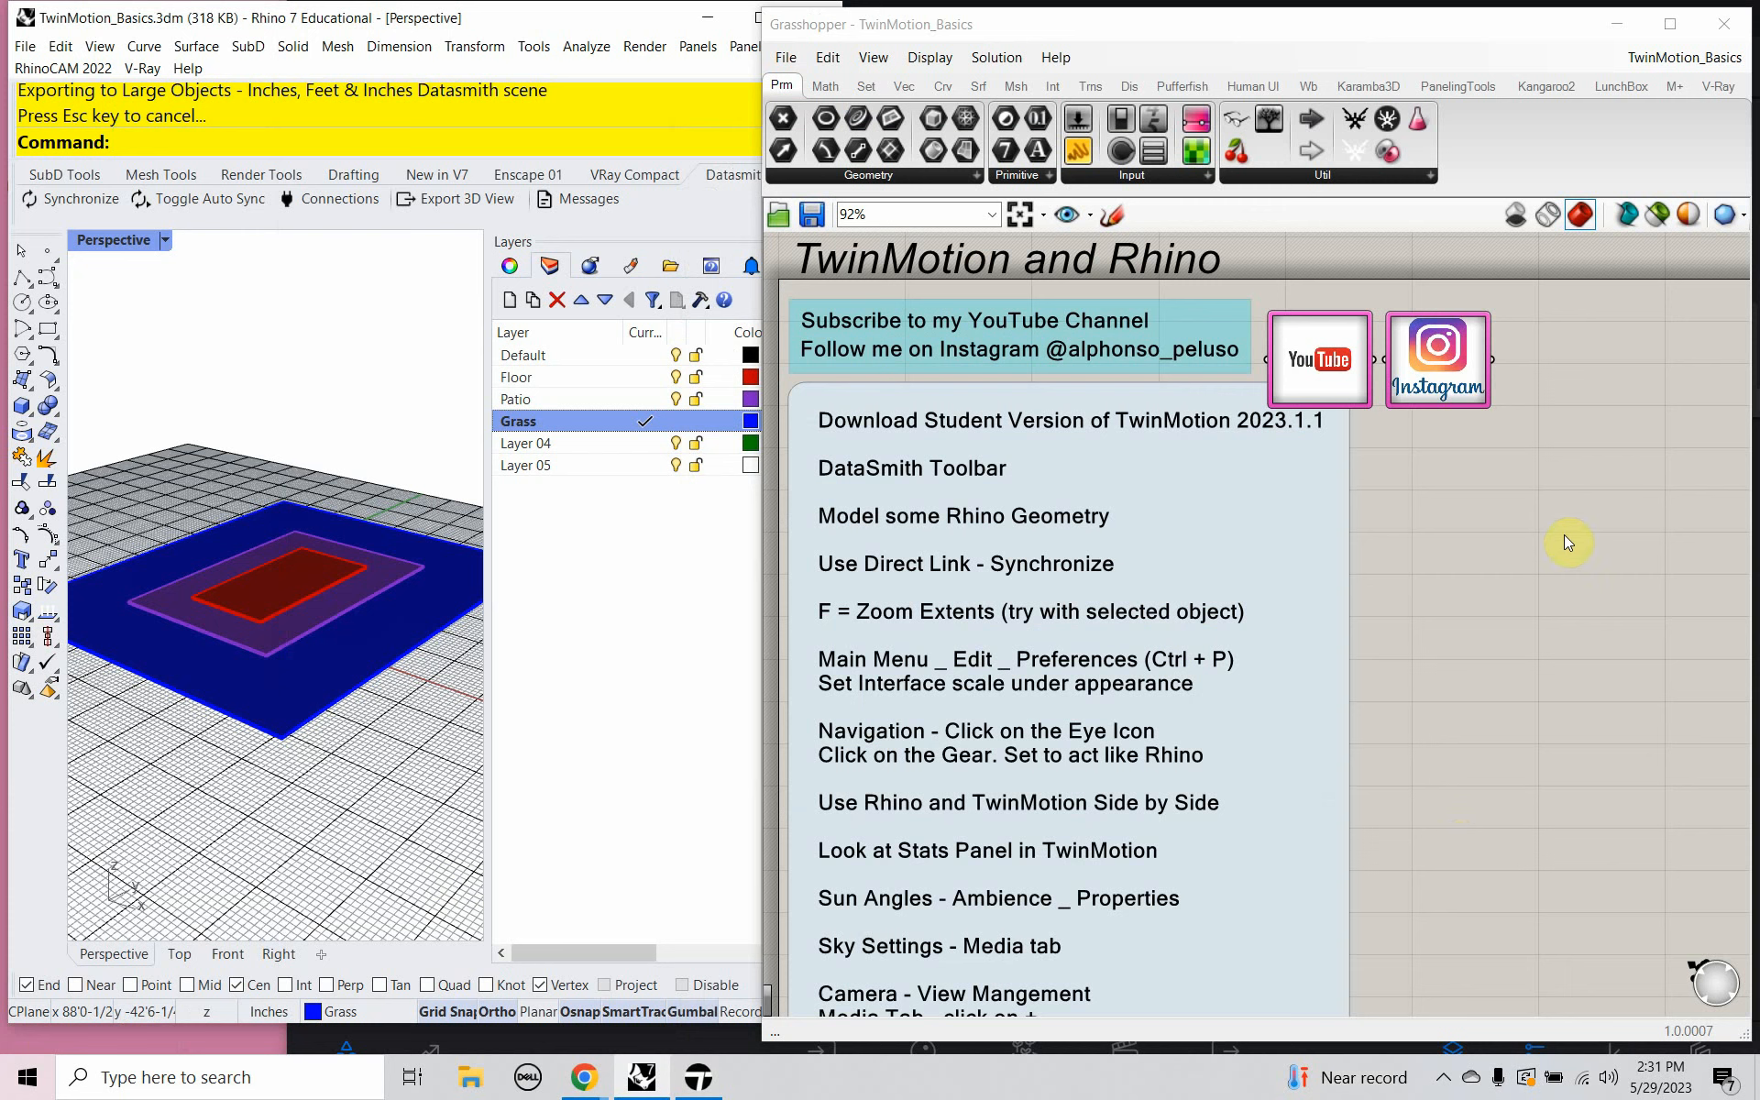
click(700, 1078)
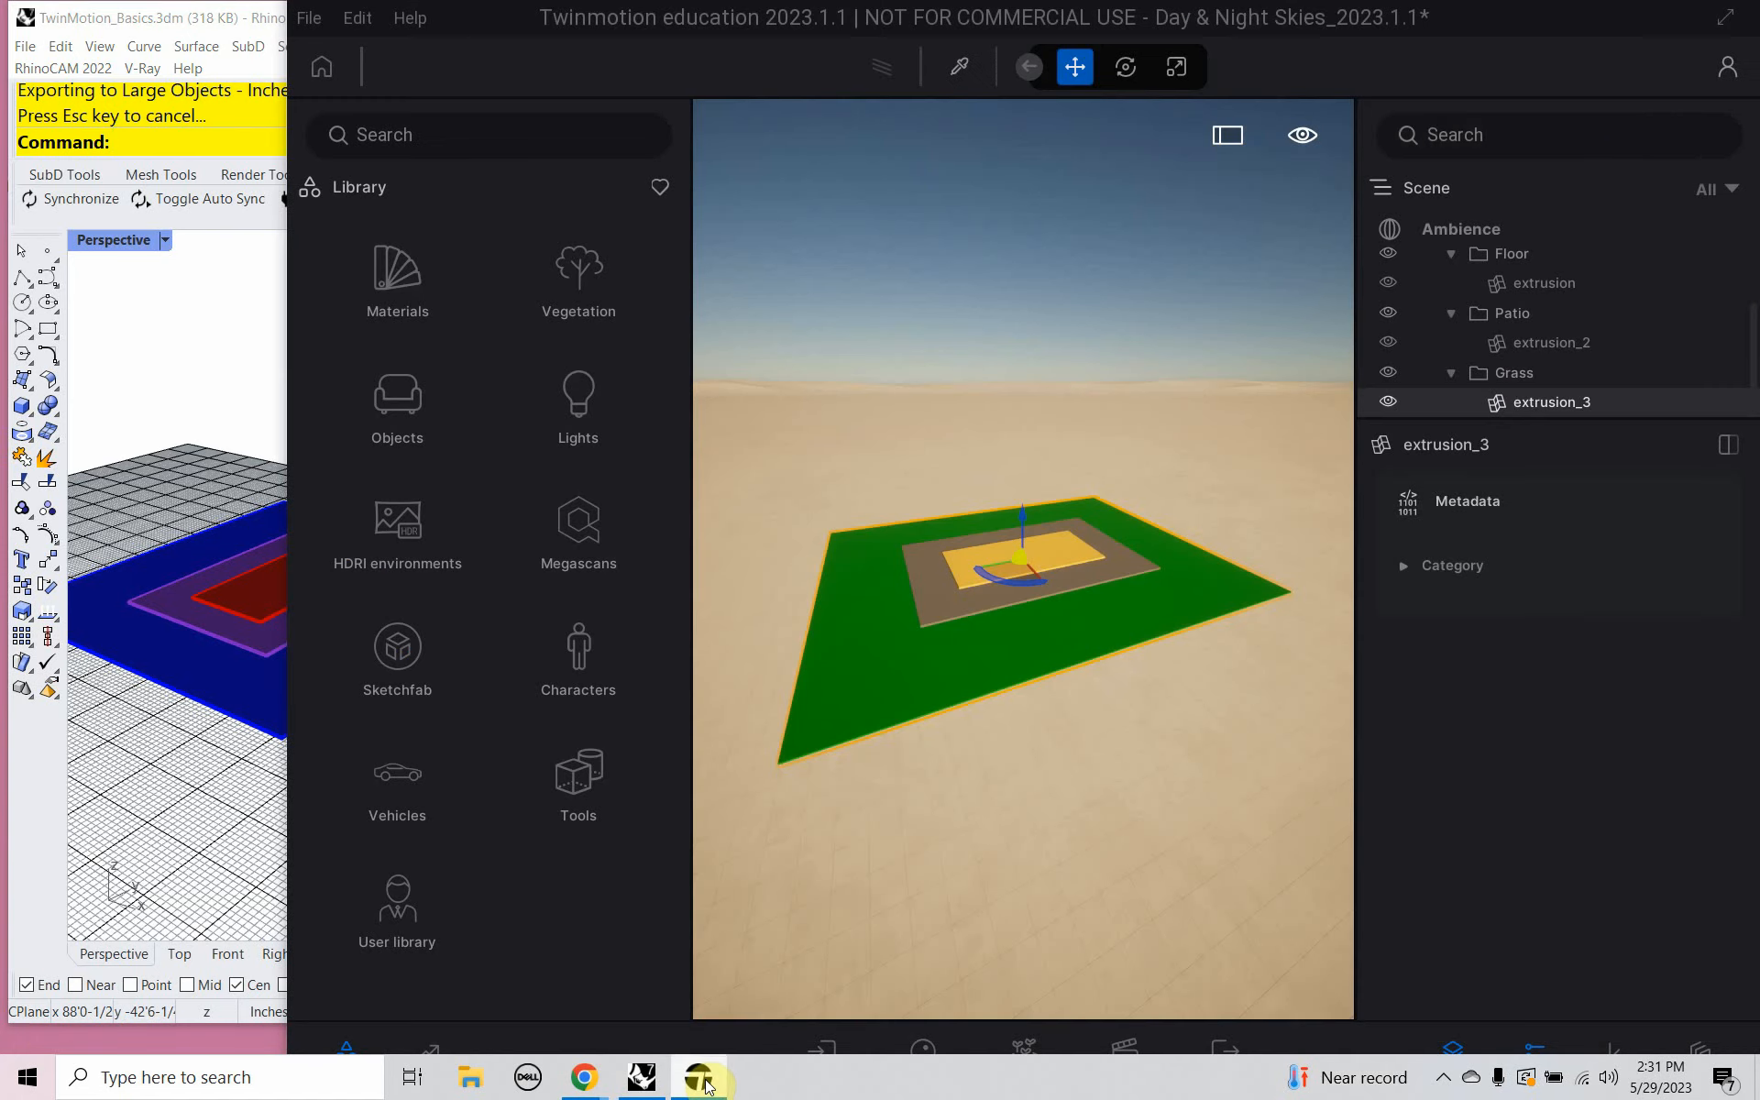
click(1729, 19)
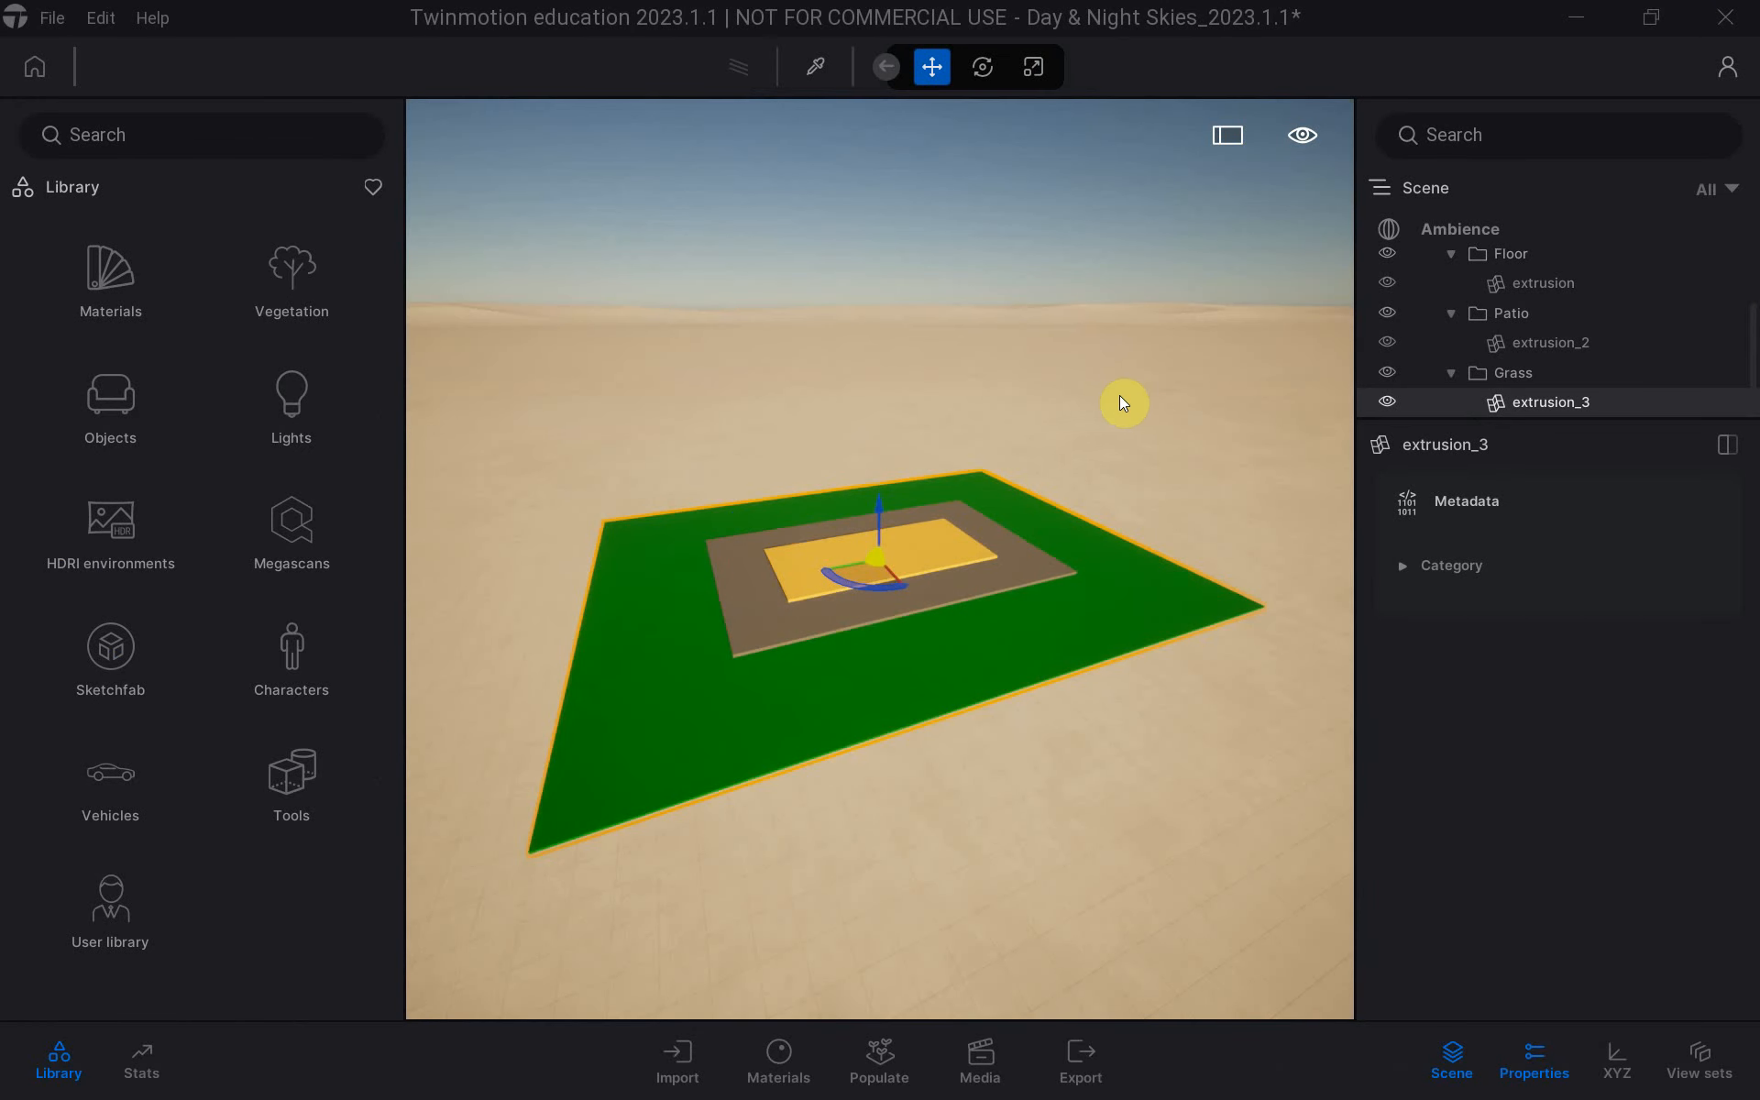
Set Twinmotion's interface scale to 75% in the appearance preferences and apply it.
key(ctrl+p)
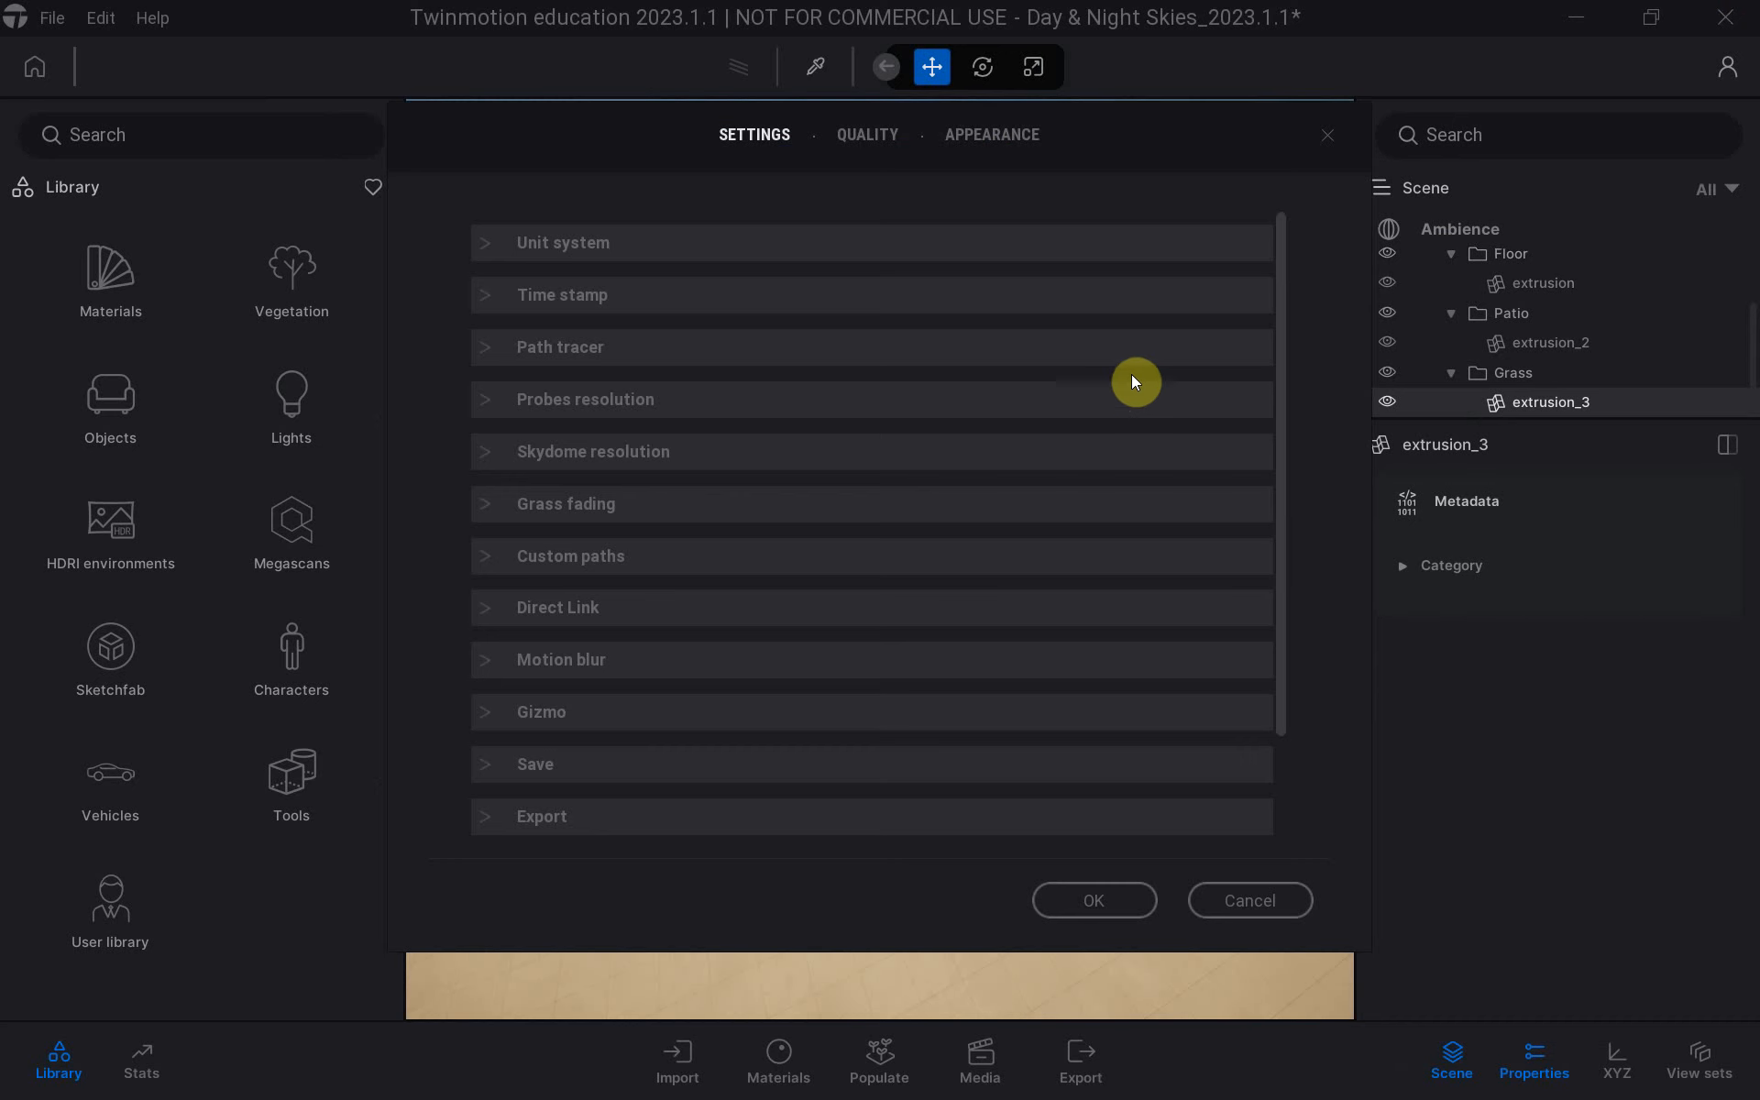
click(969, 136)
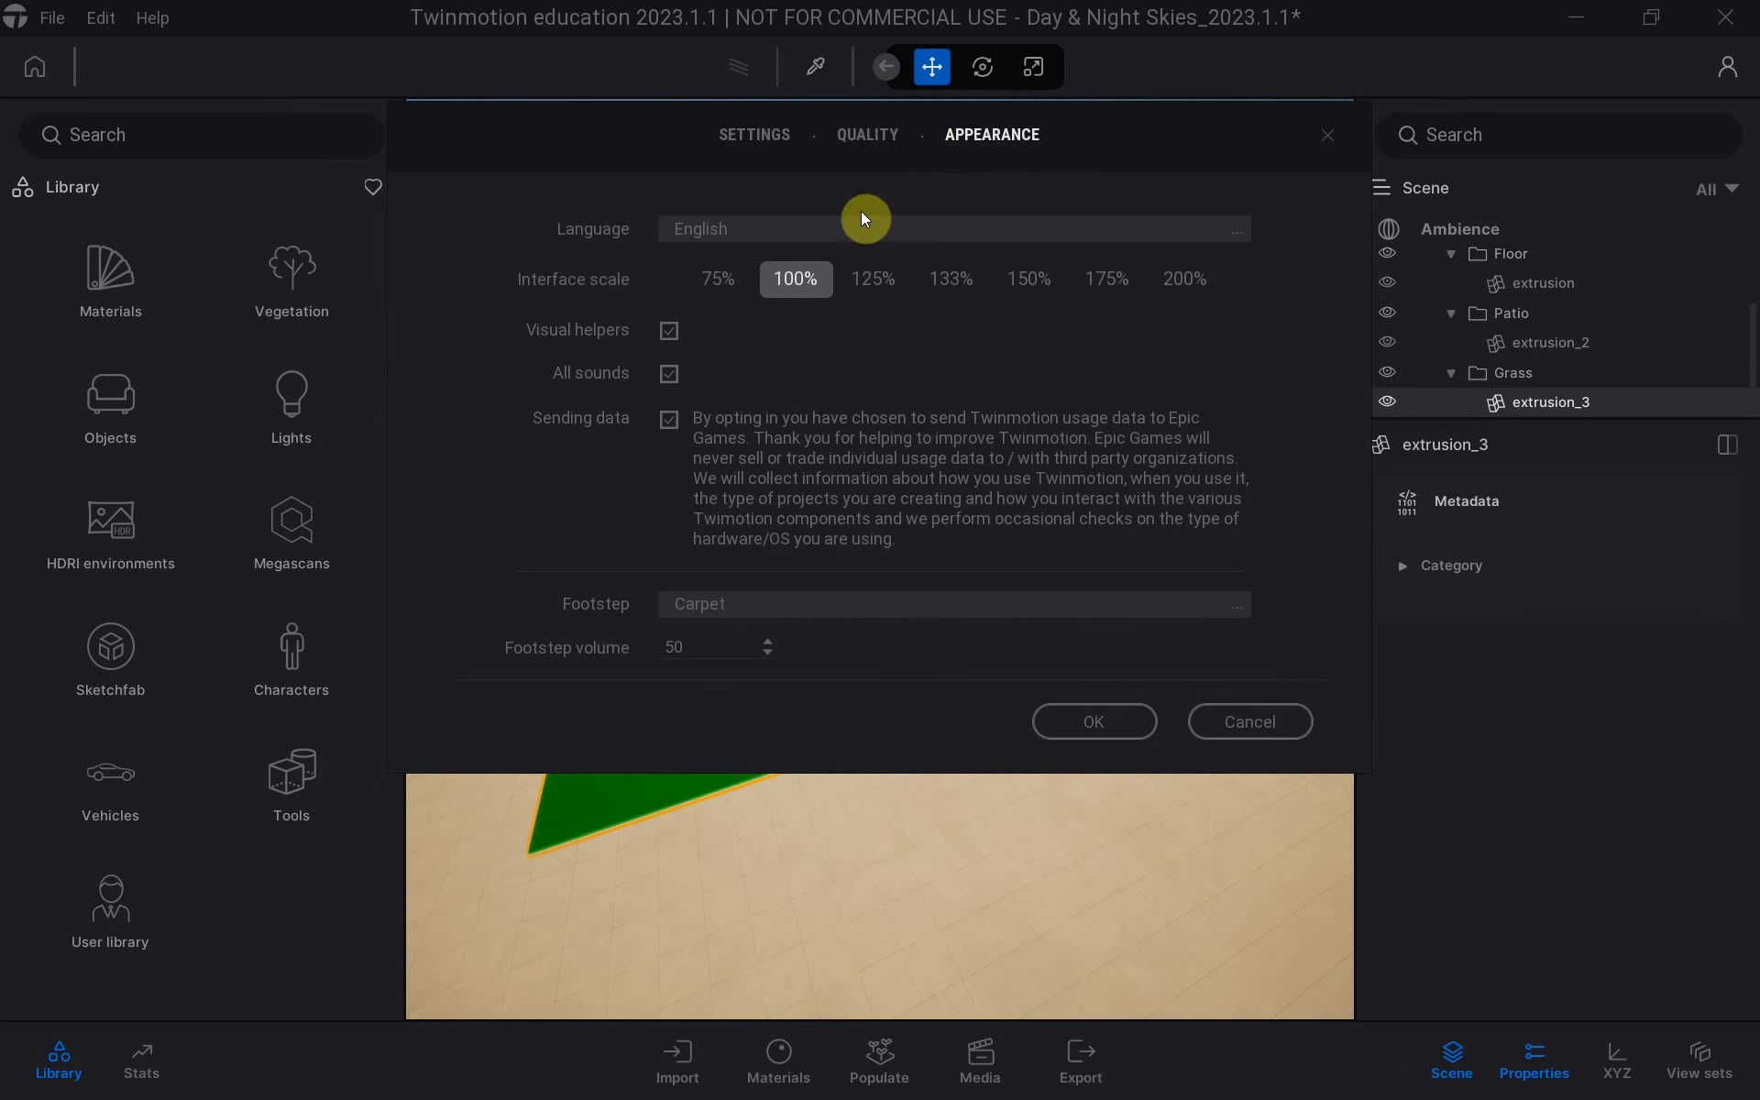
click(724, 295)
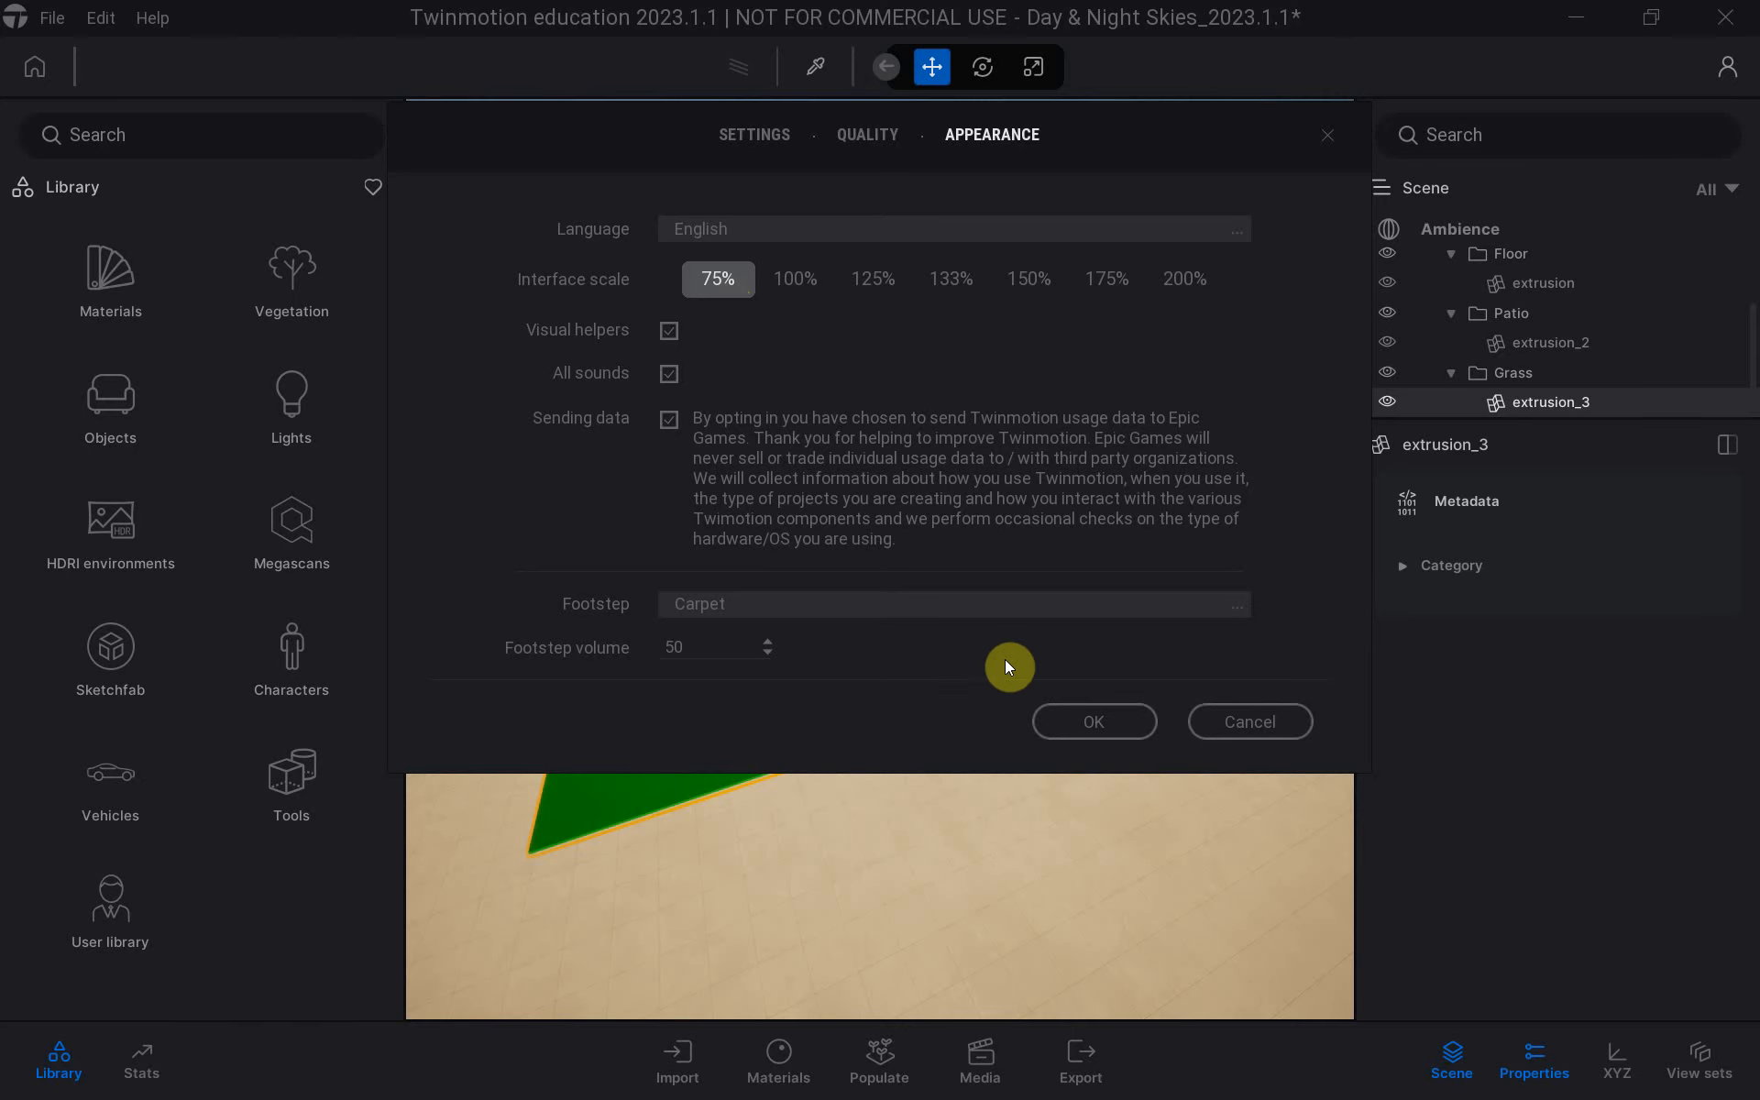
click(1073, 733)
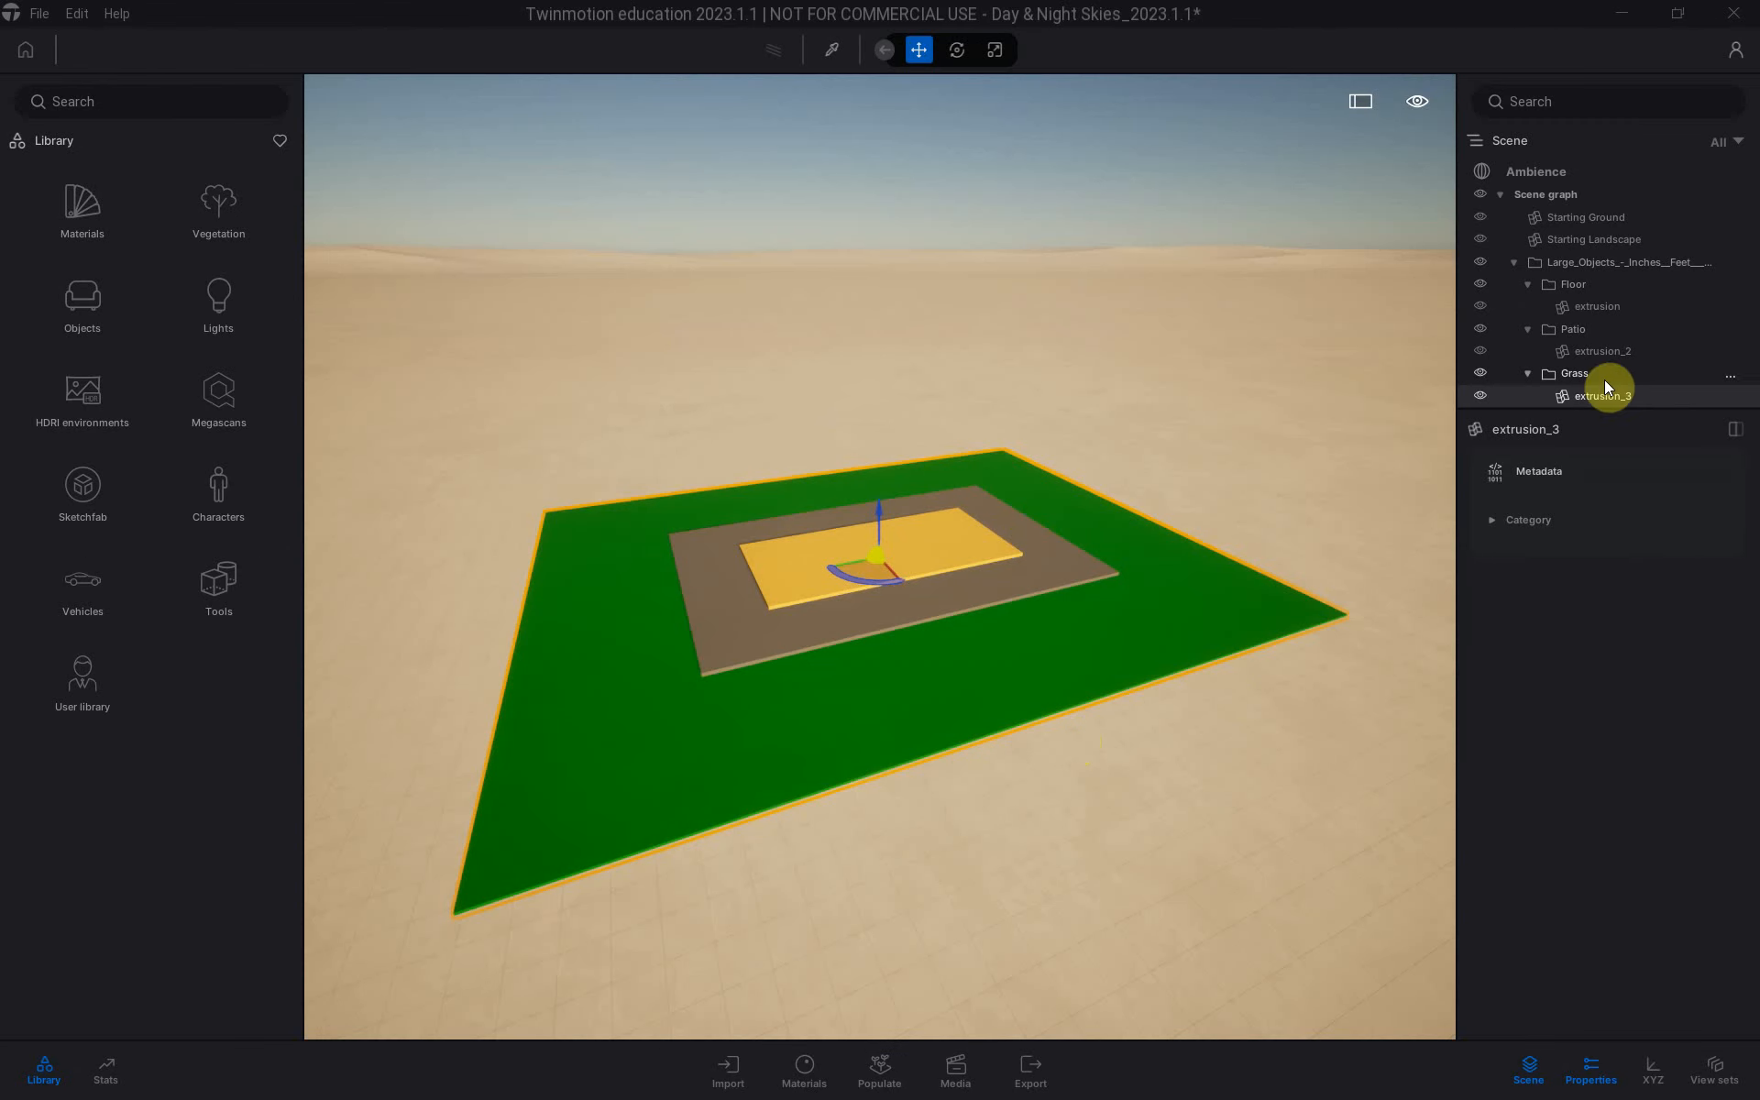
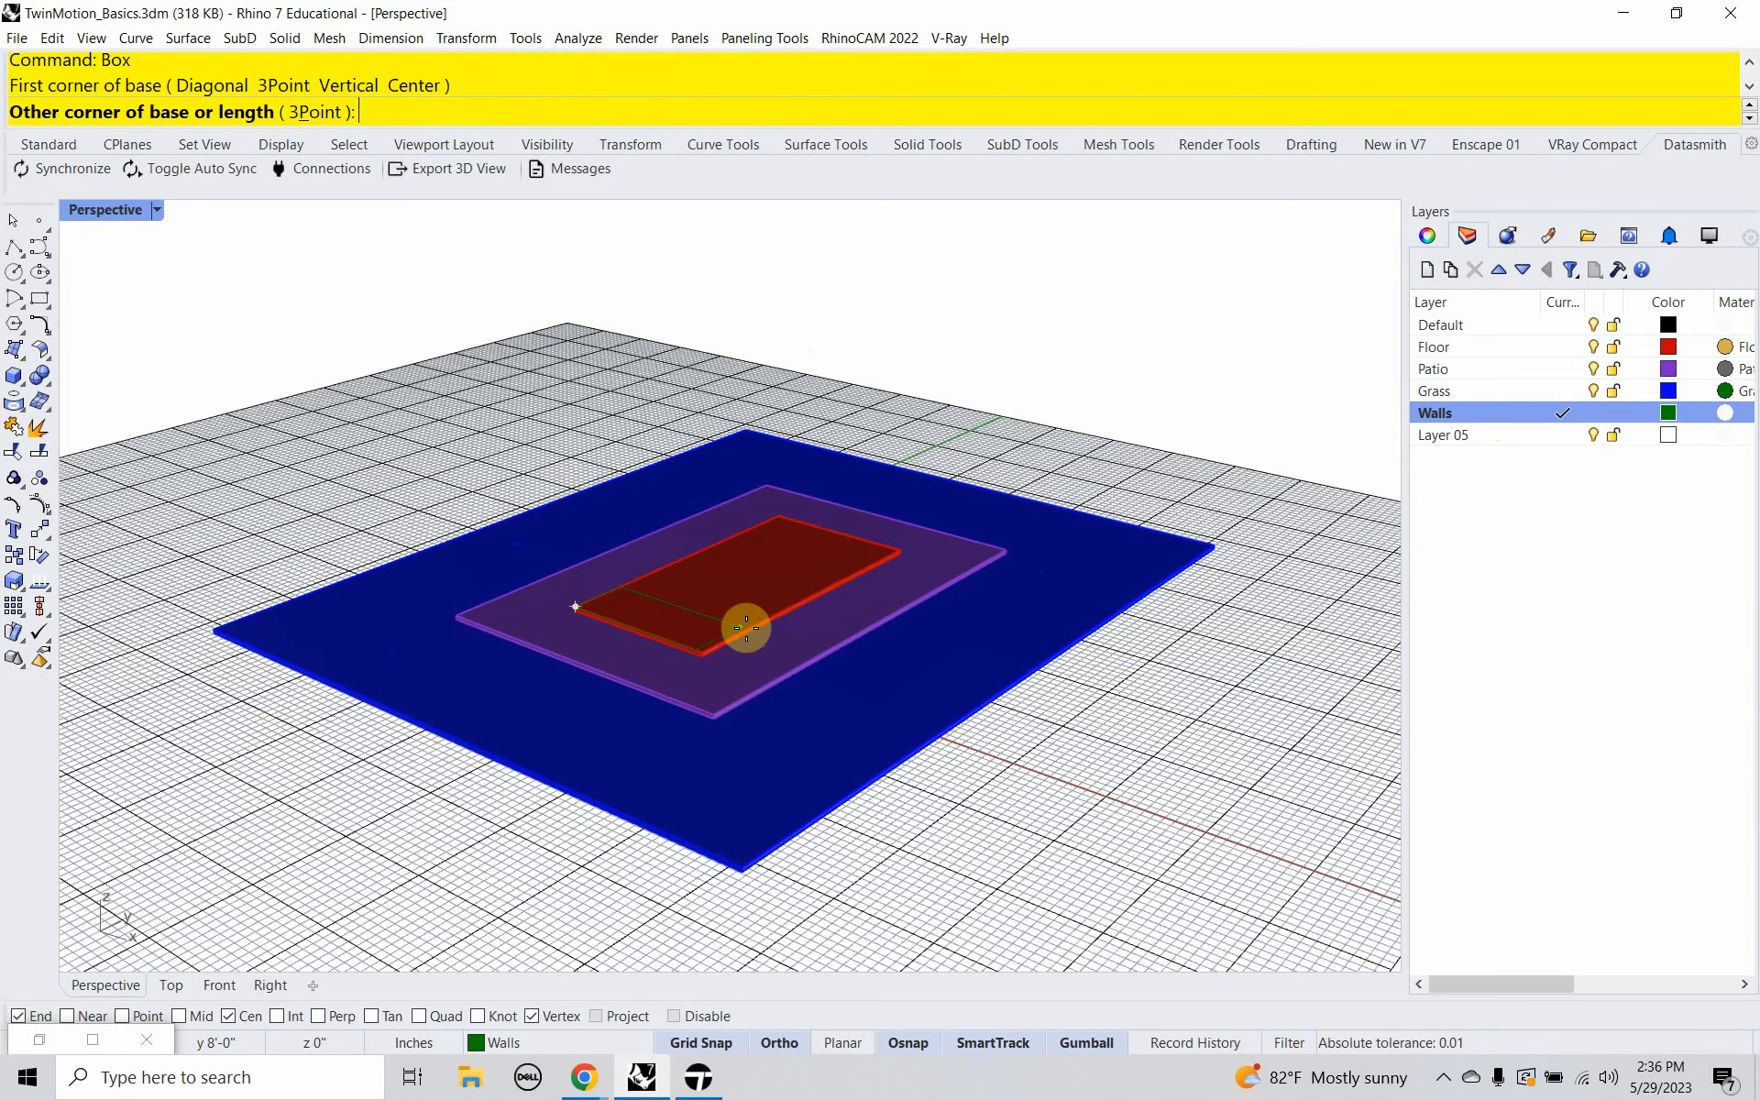
Complete the first wall box on the floor's near short edge with a 20' by 6" base and 10' height.
text(20')
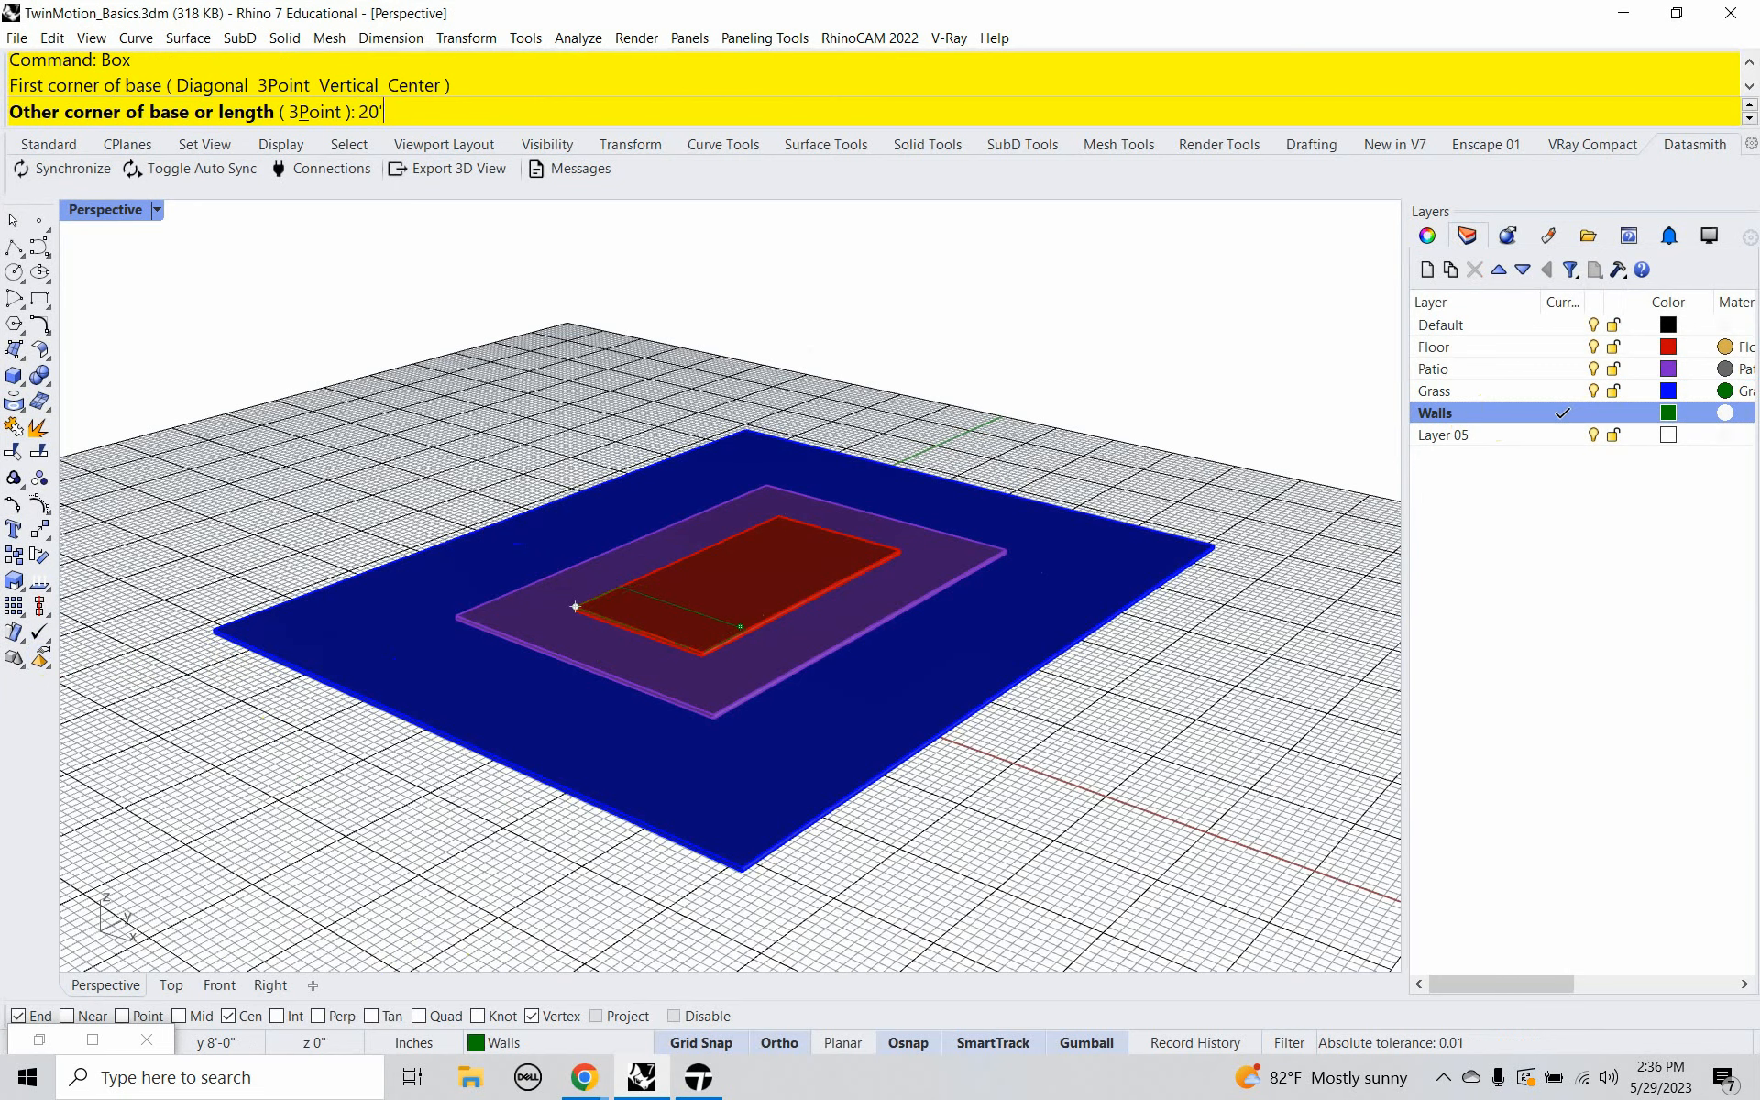
text(,6")
key(Return)
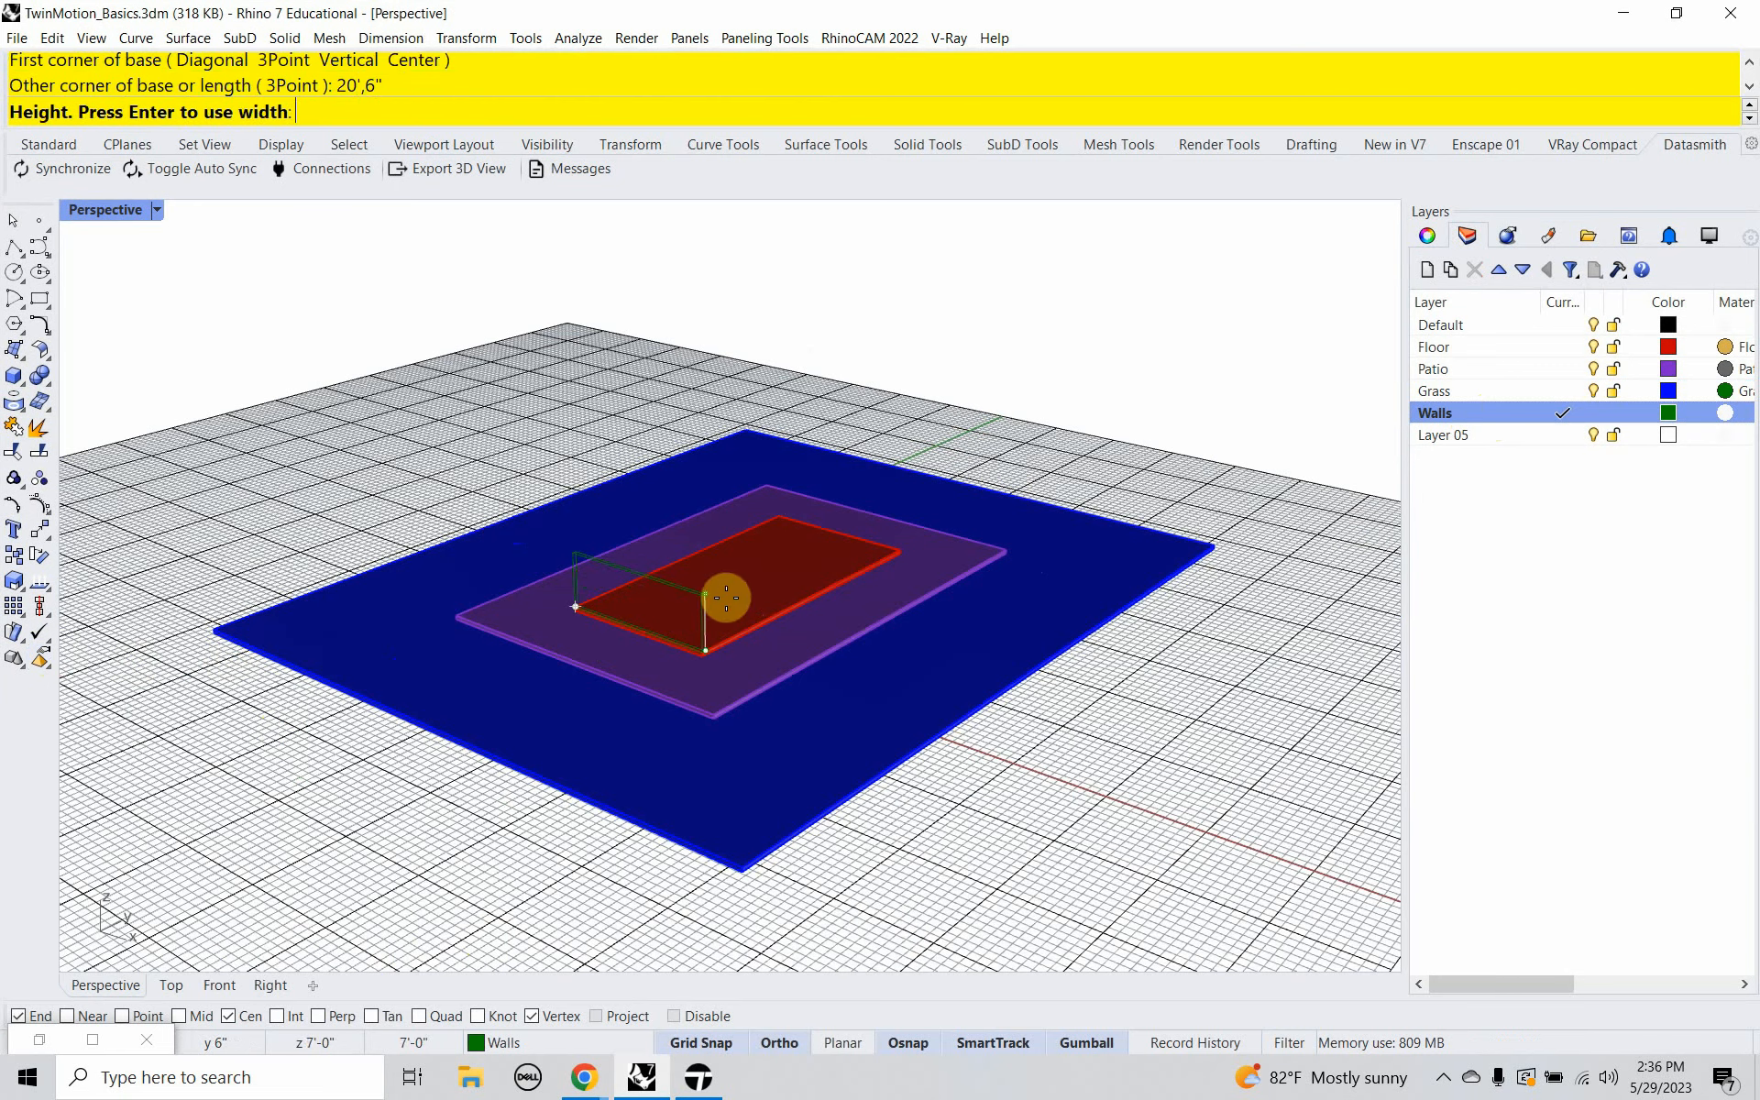
text(10')
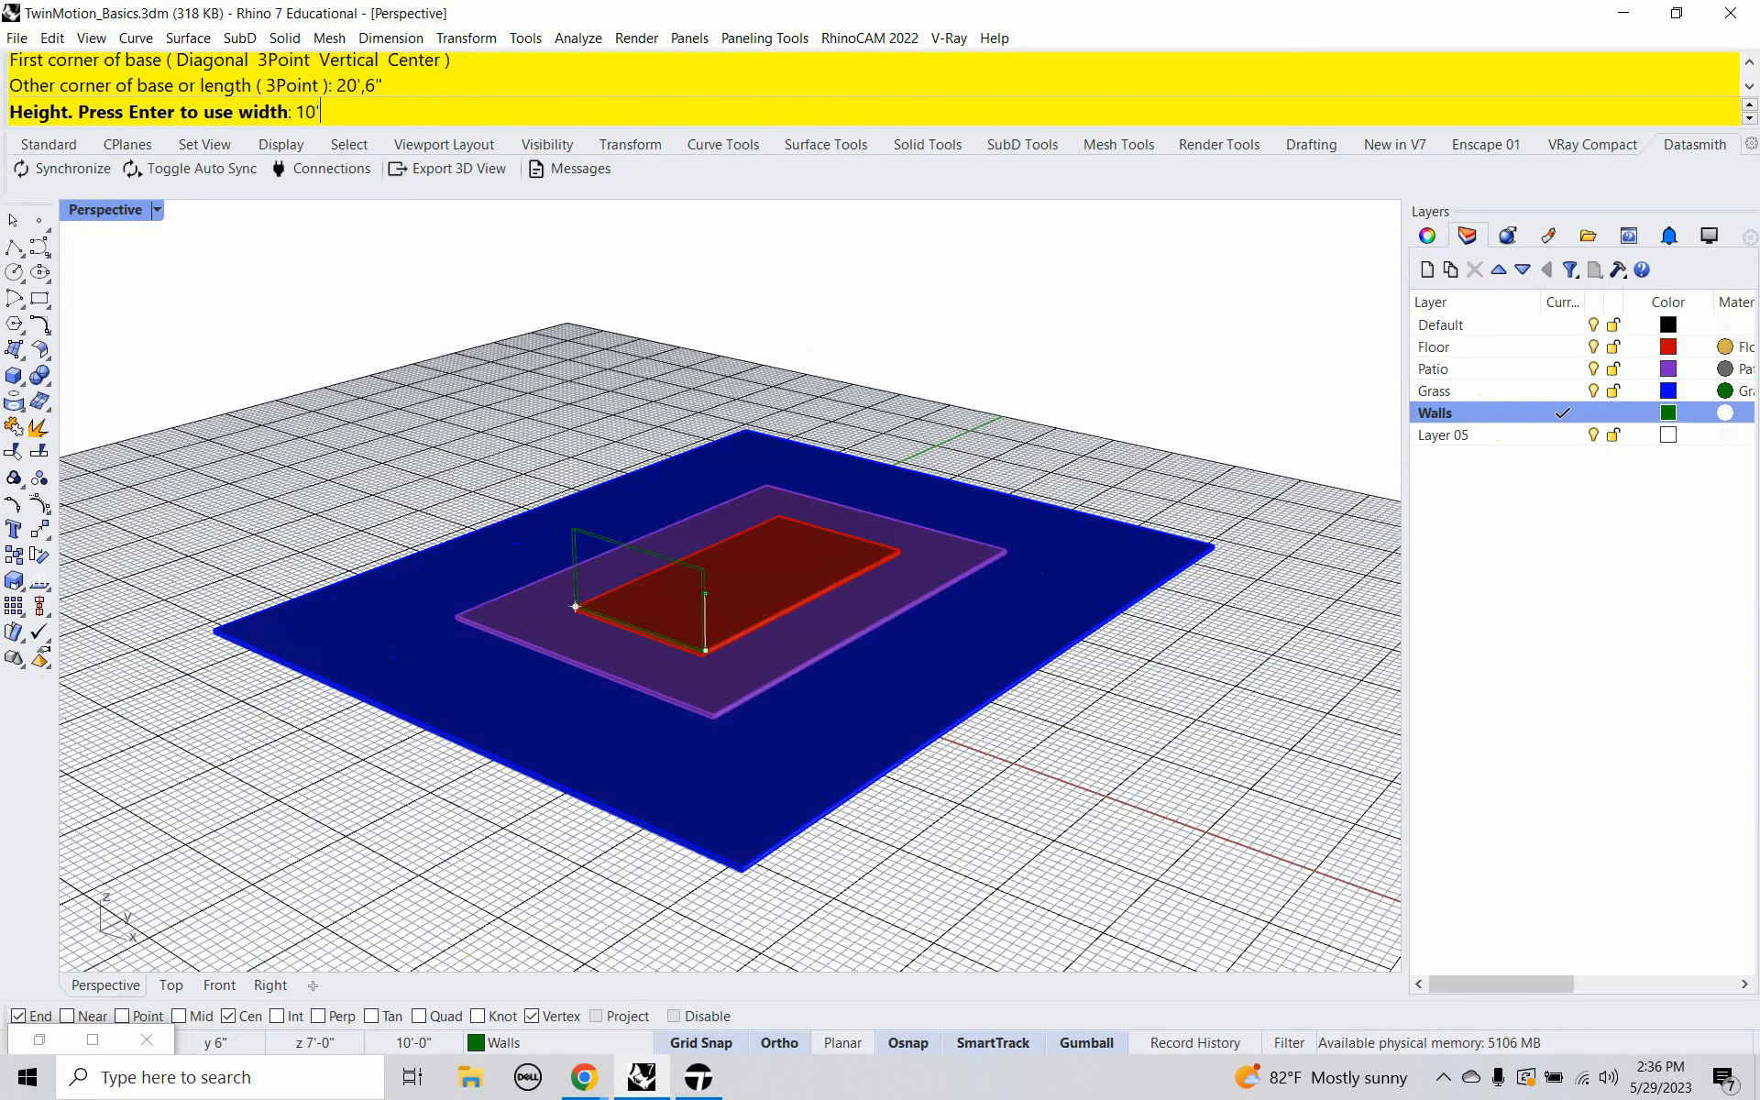
key(Return)
In Wireframe display, draw a second wall box 20' by 6" and 10' high, starting on the floor's long edge toward its far end.
scroll(795, 552, up, 3)
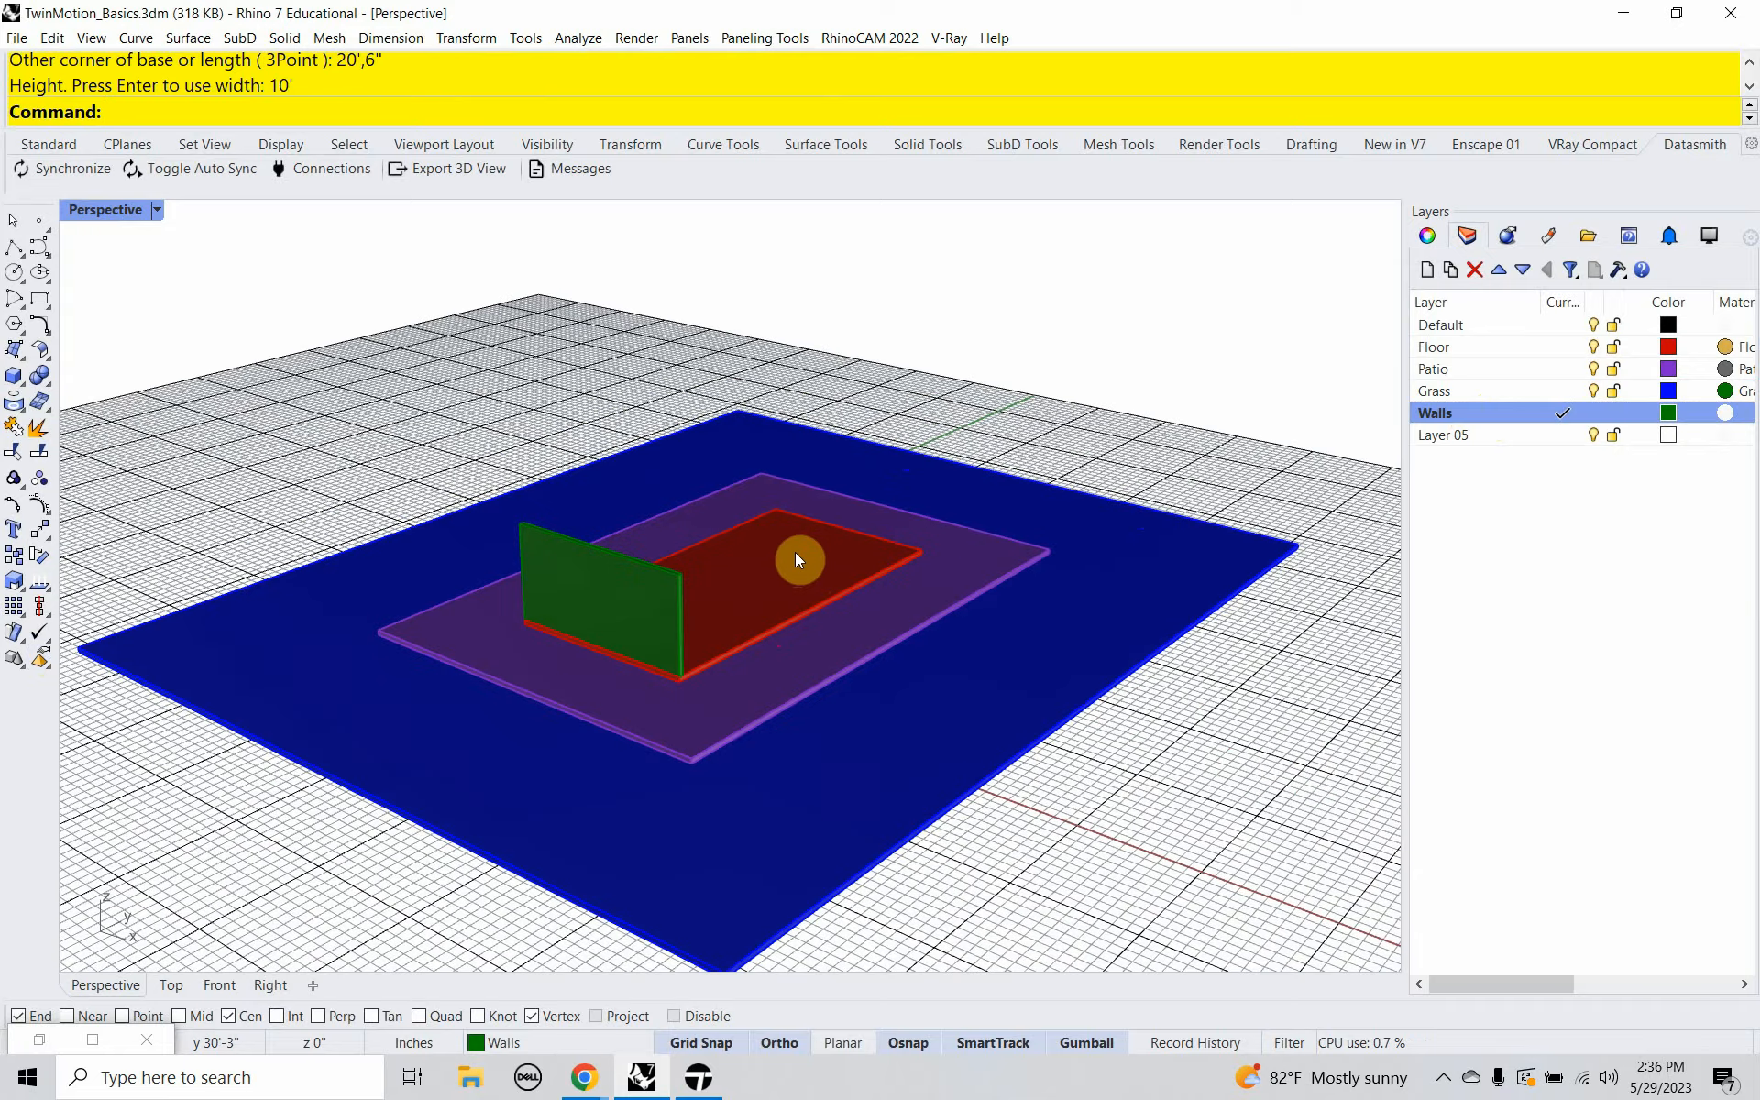
right_drag(790, 554, 837, 574)
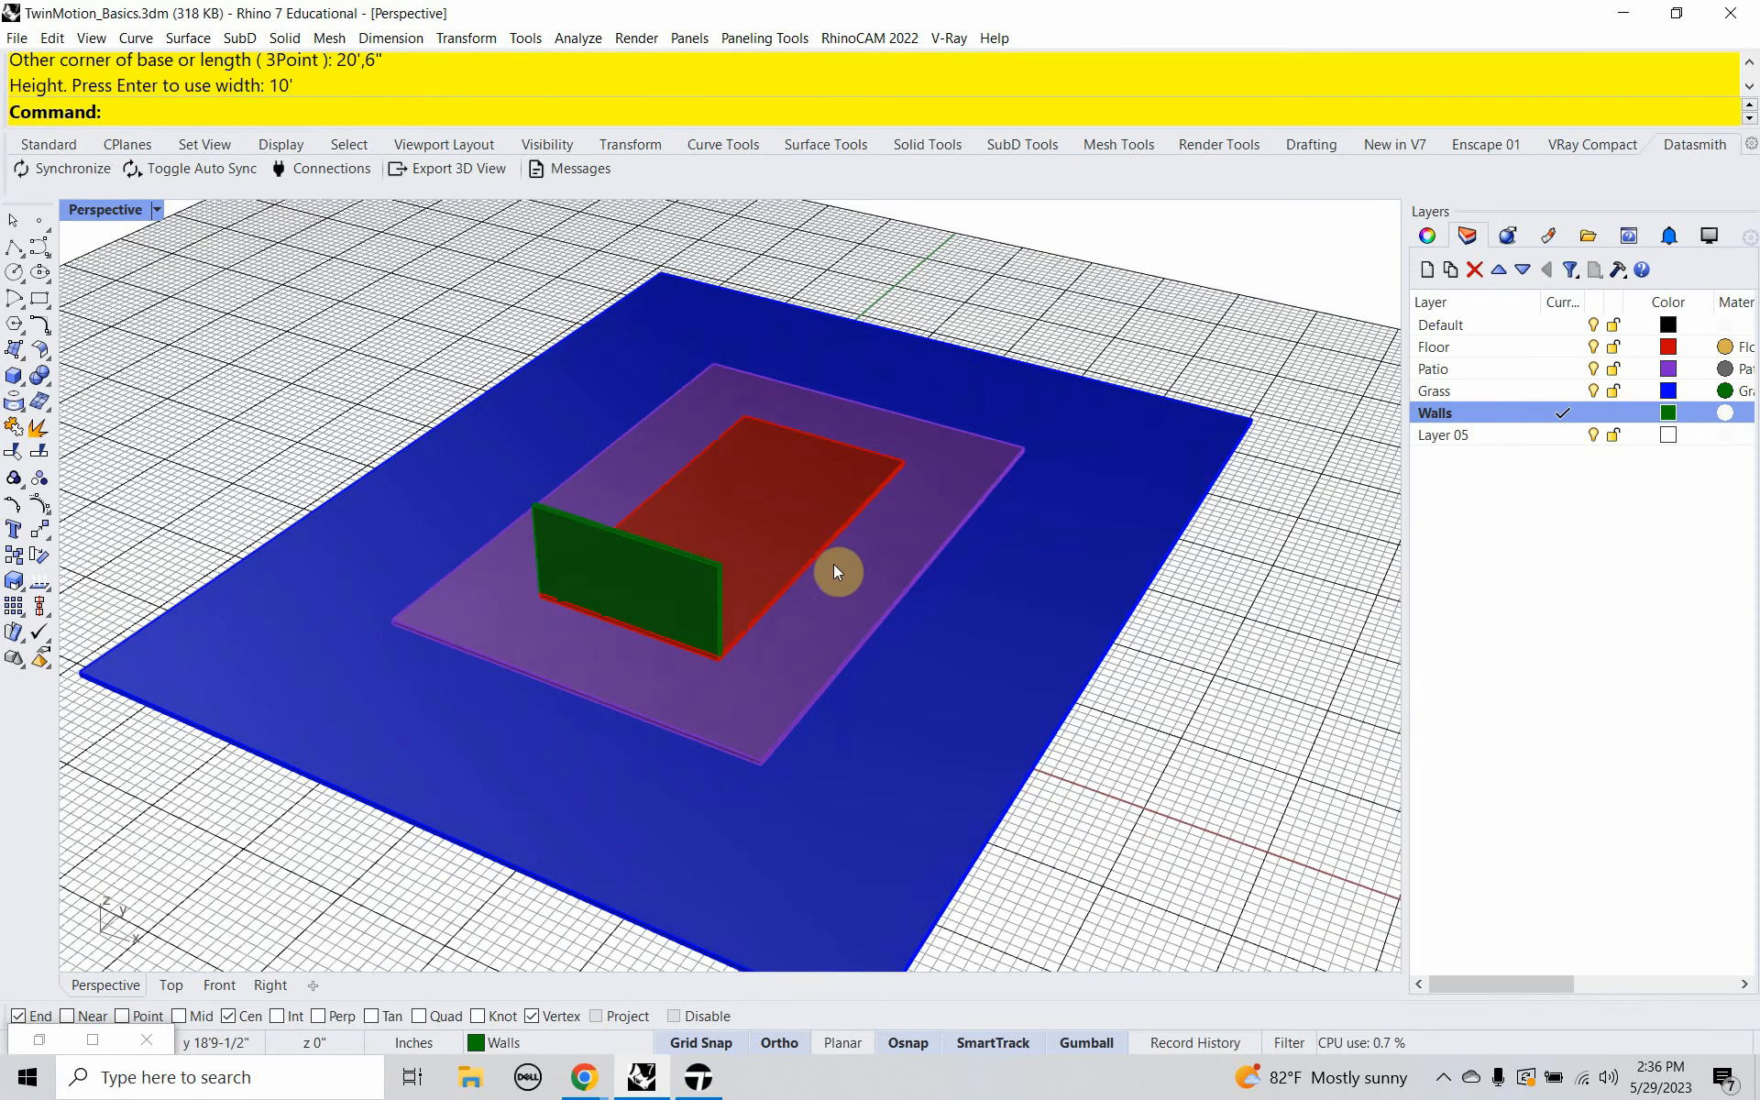
text(Box)
key(Return)
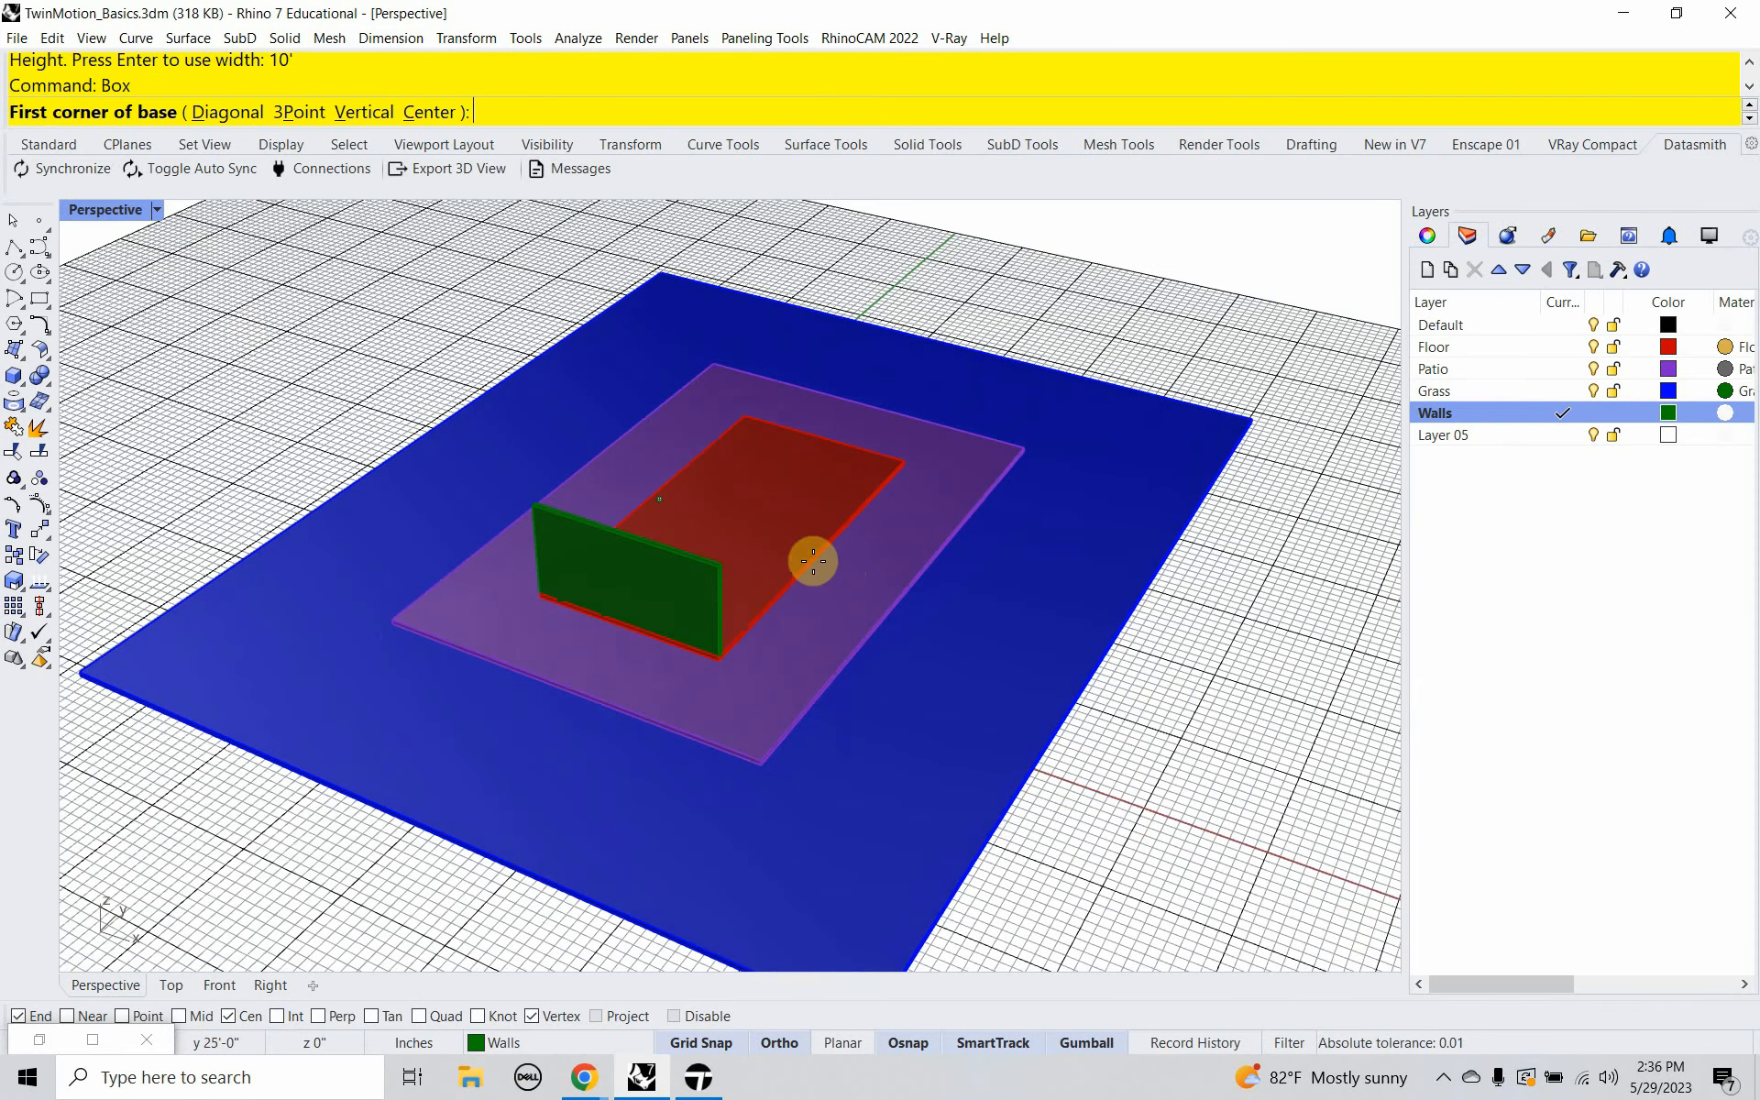
click(158, 209)
click(121, 287)
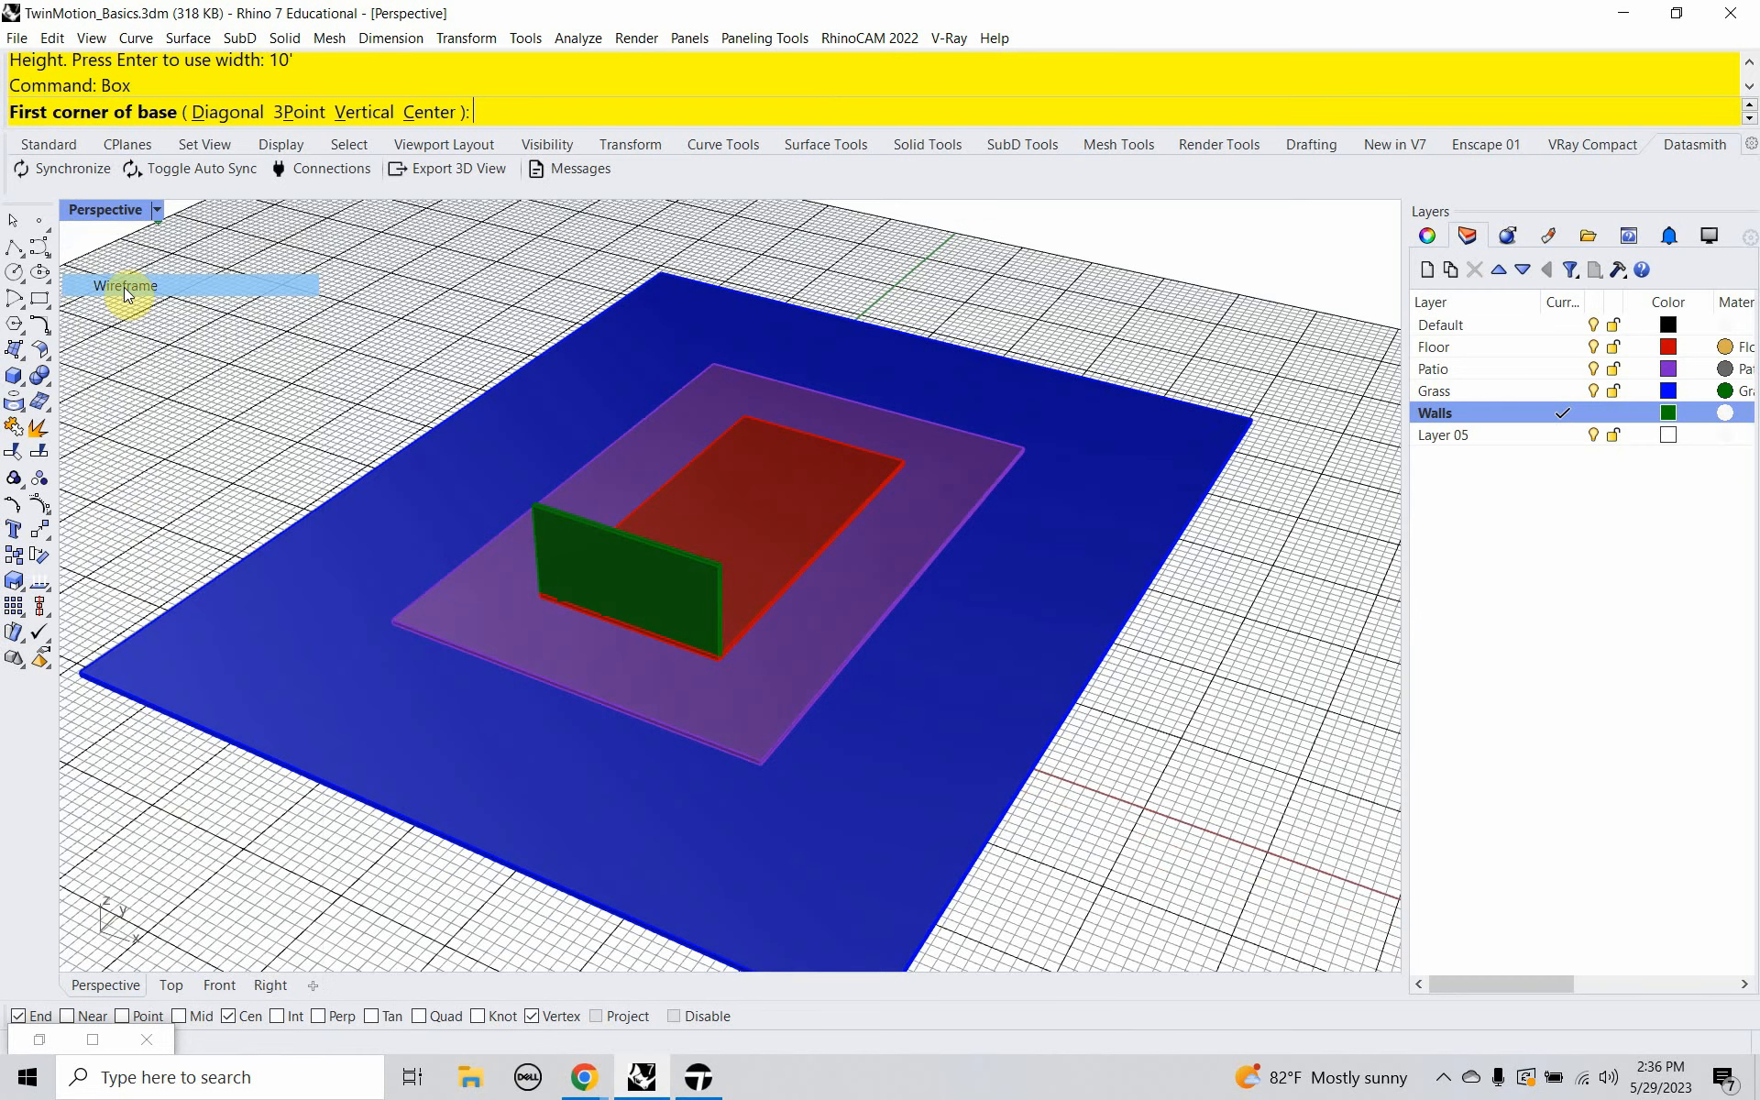
click(697, 453)
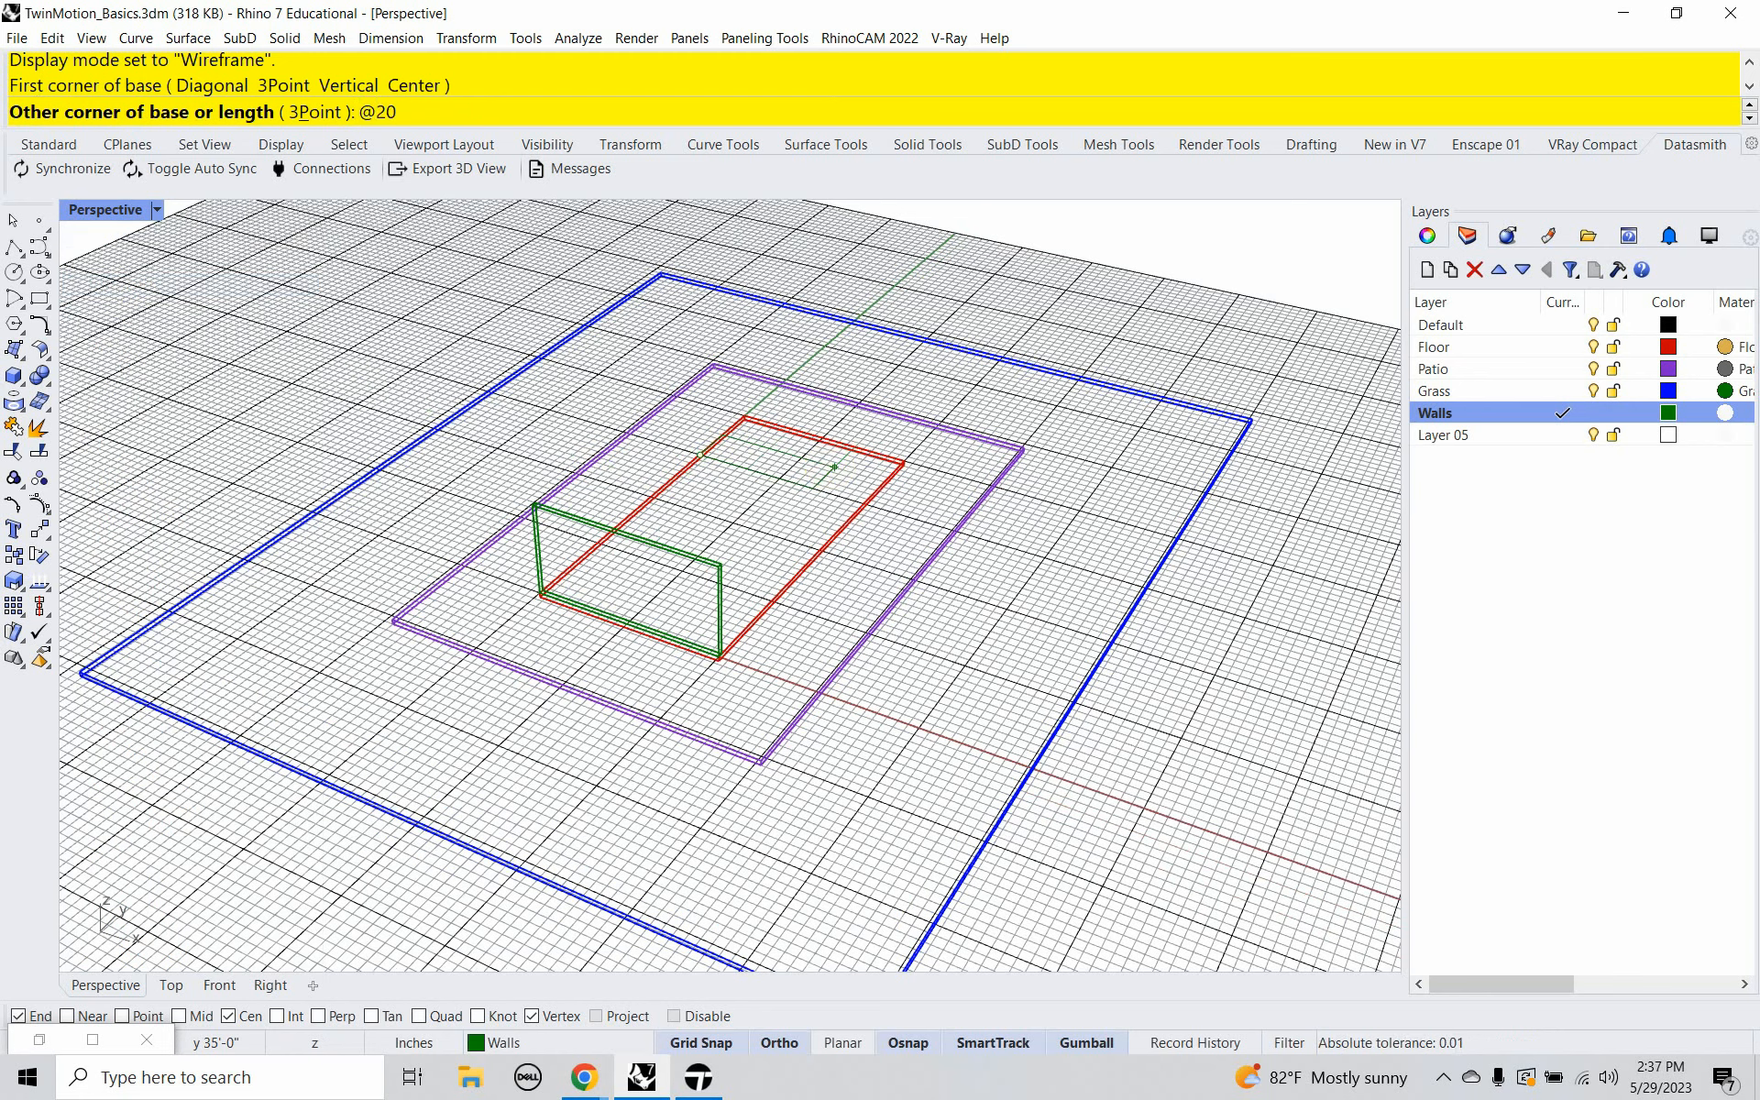
text(6")
key(Return)
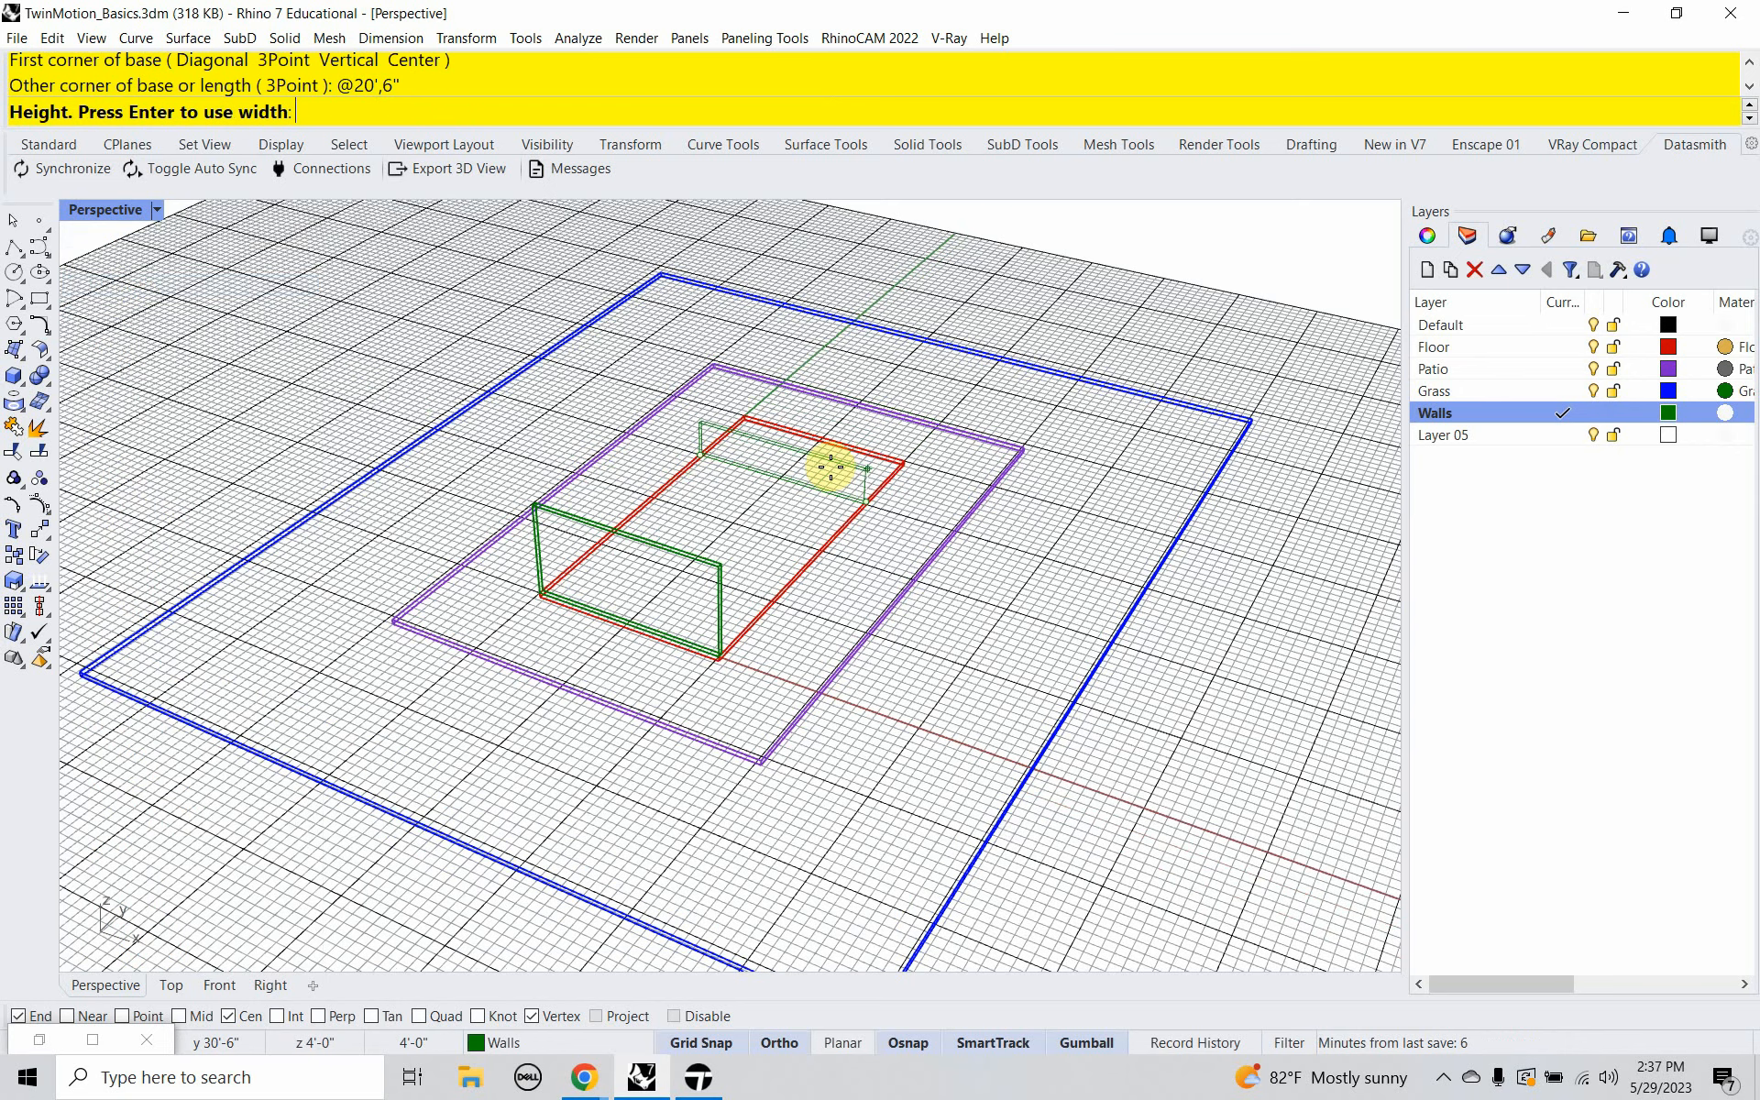
text(10')
key(Return)
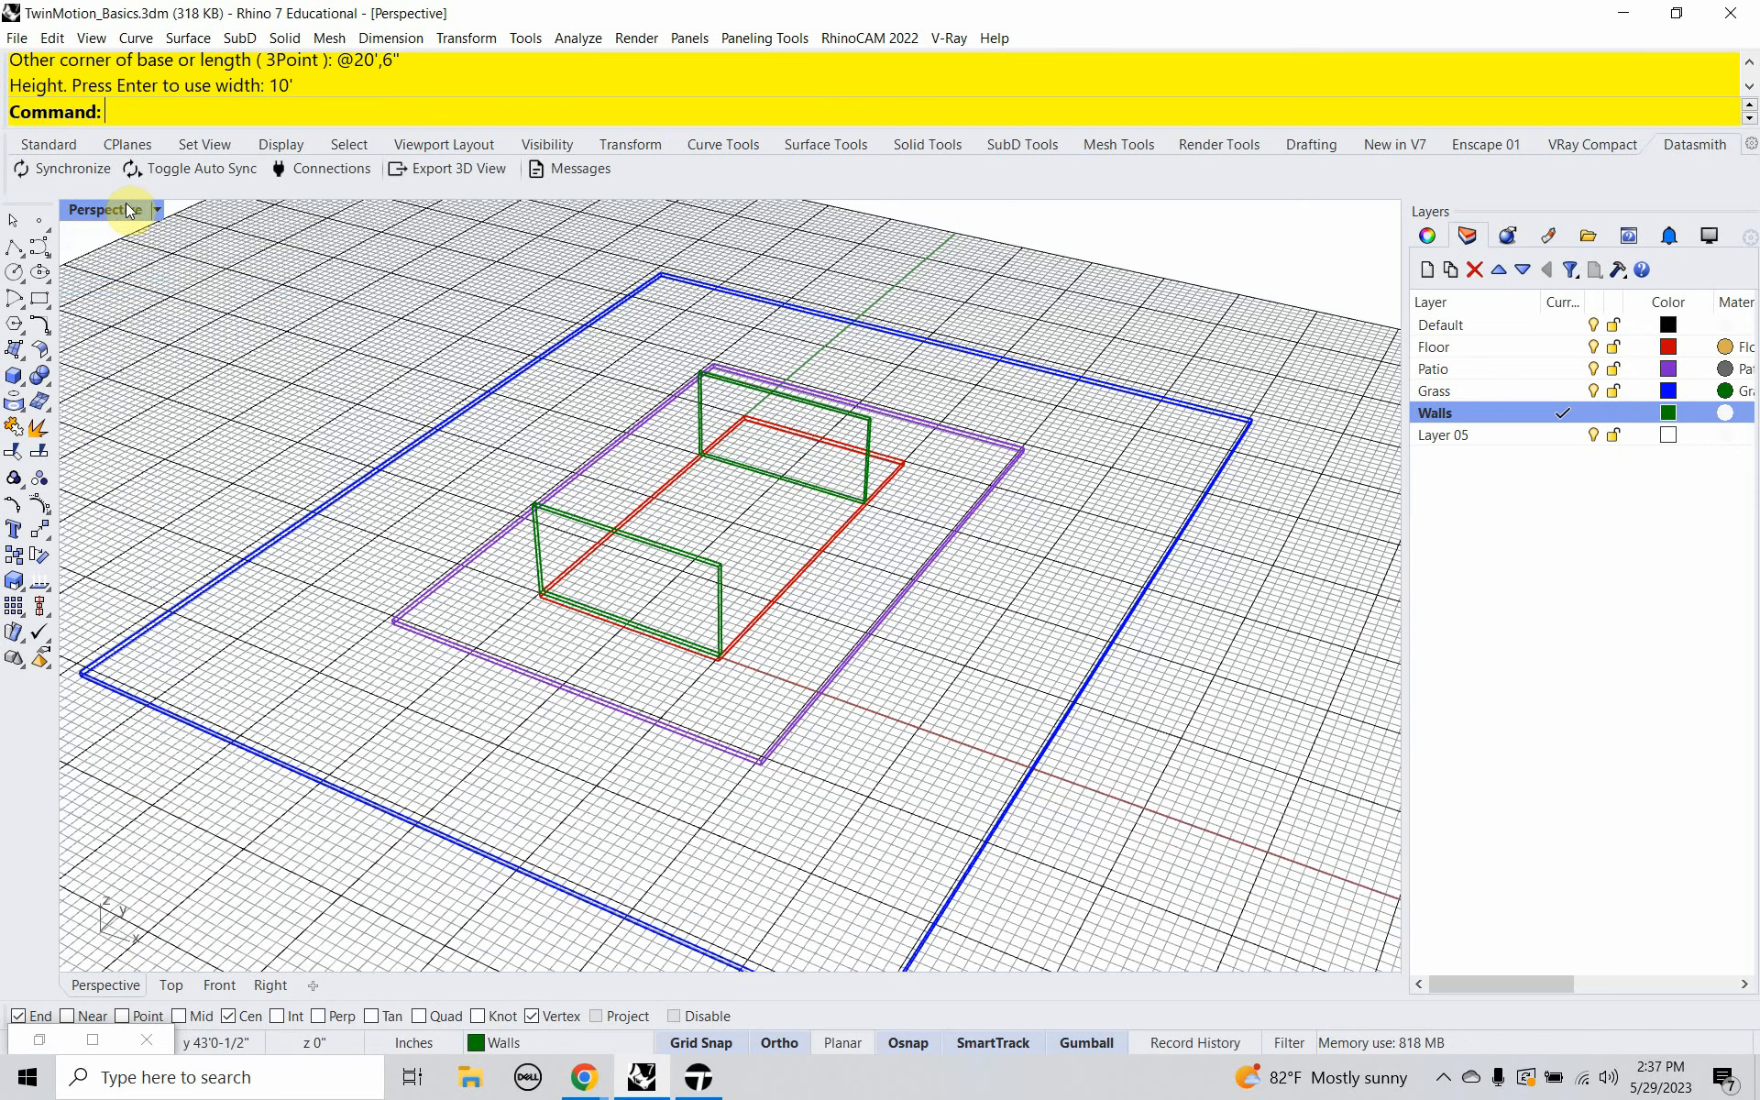
Return the Perspective viewport to Shaded display.
click(156, 209)
click(140, 301)
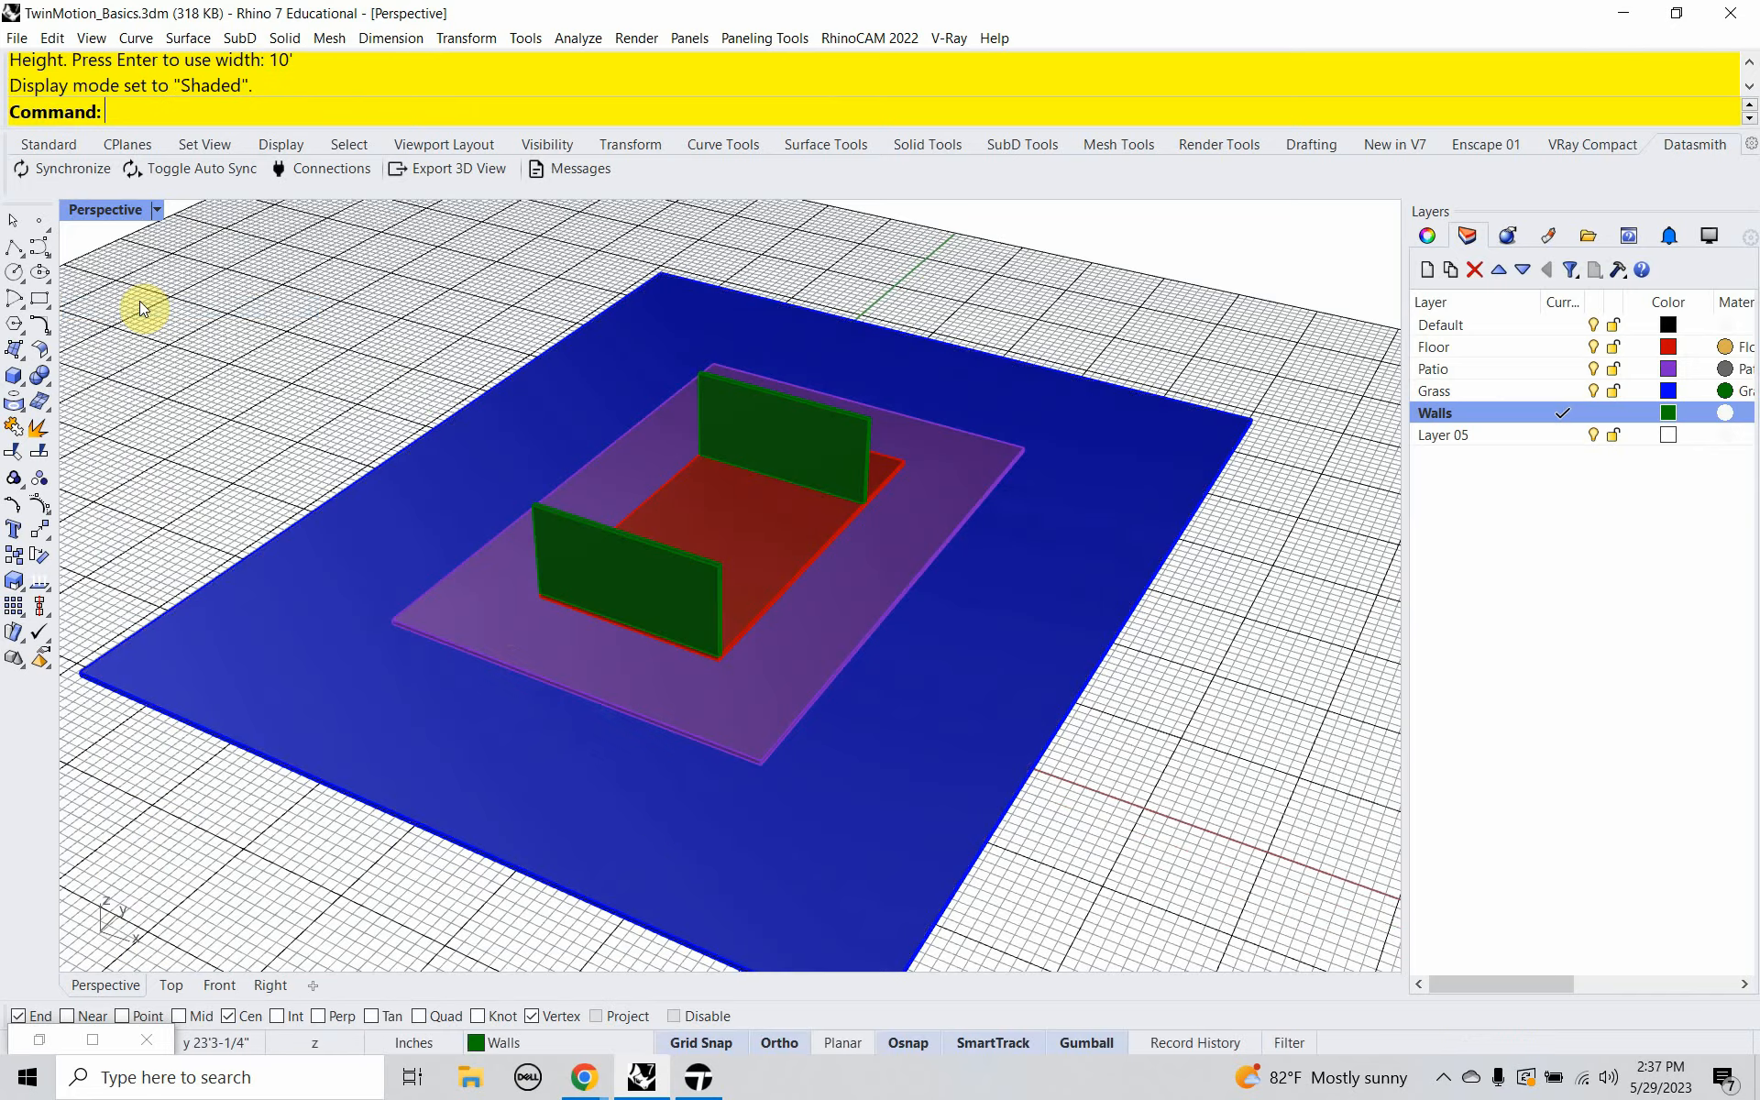
right_drag(139, 301, 660, 782)
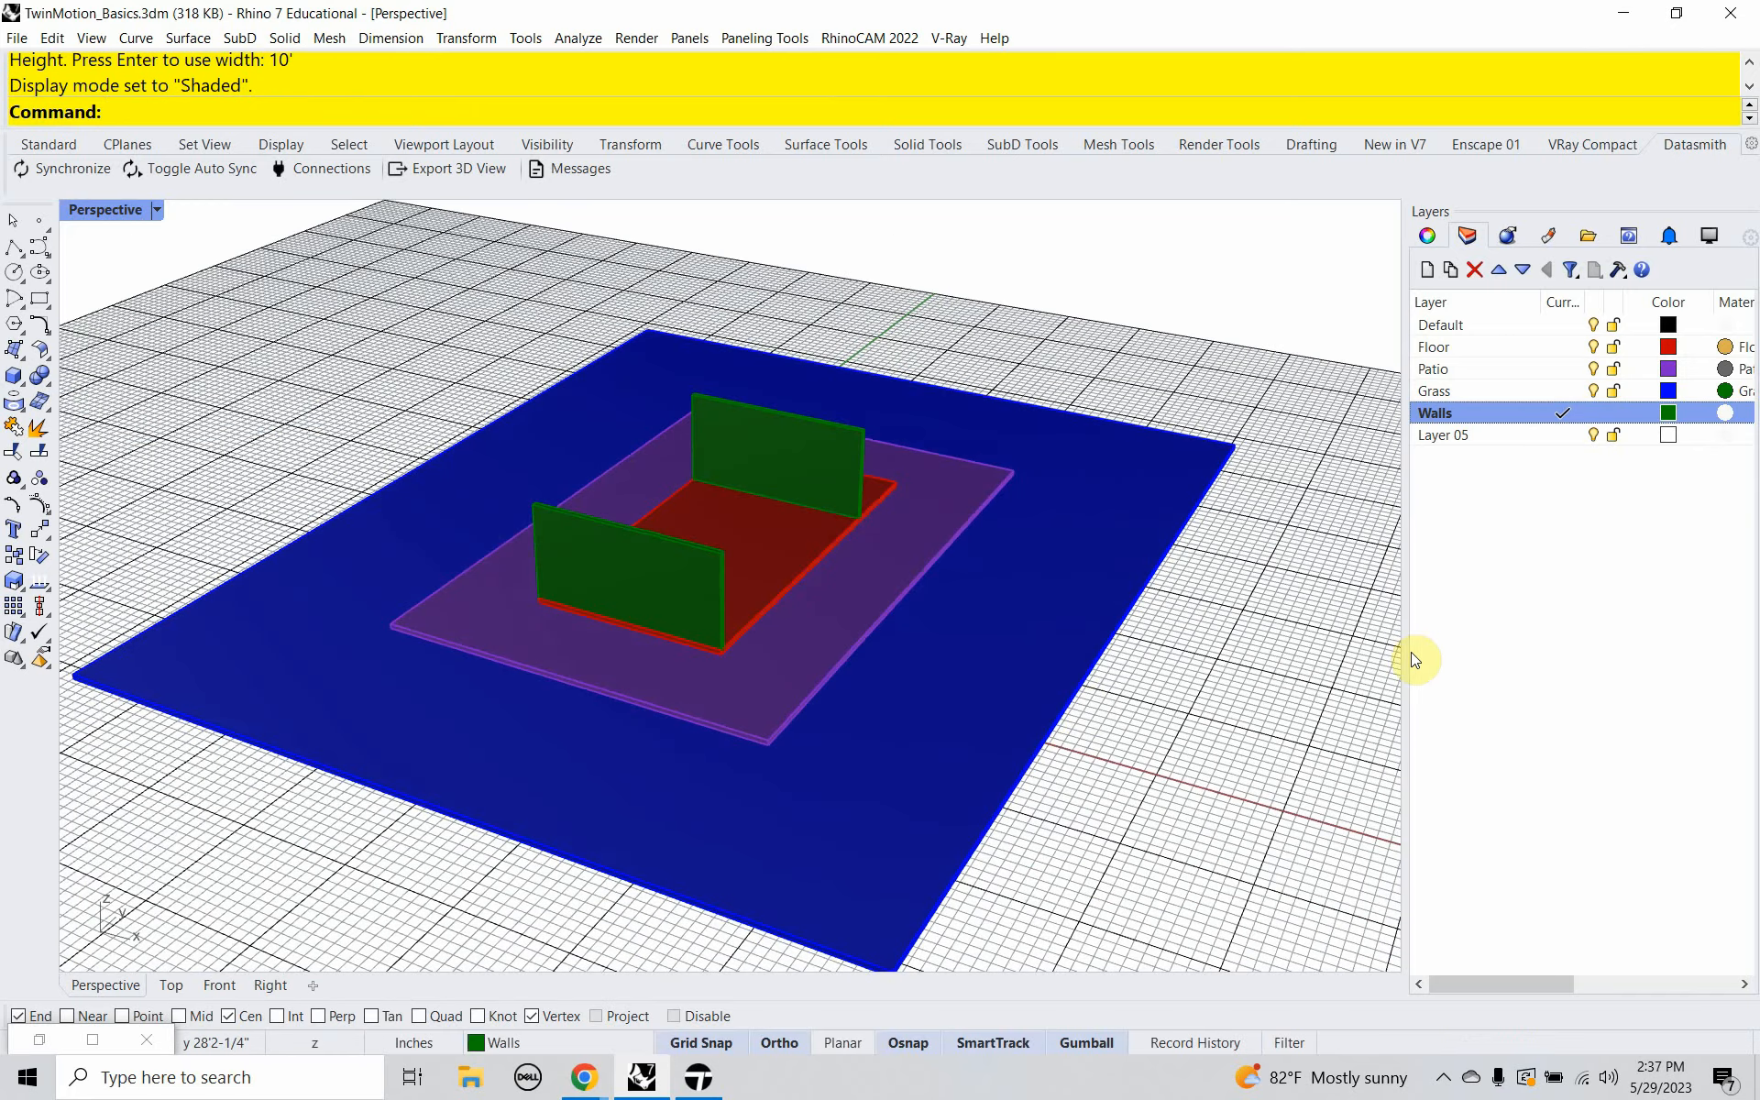
Make Layer 05 current, rename it Roof and set its layer color to Orange.
double_click(1419, 433)
click(1433, 435)
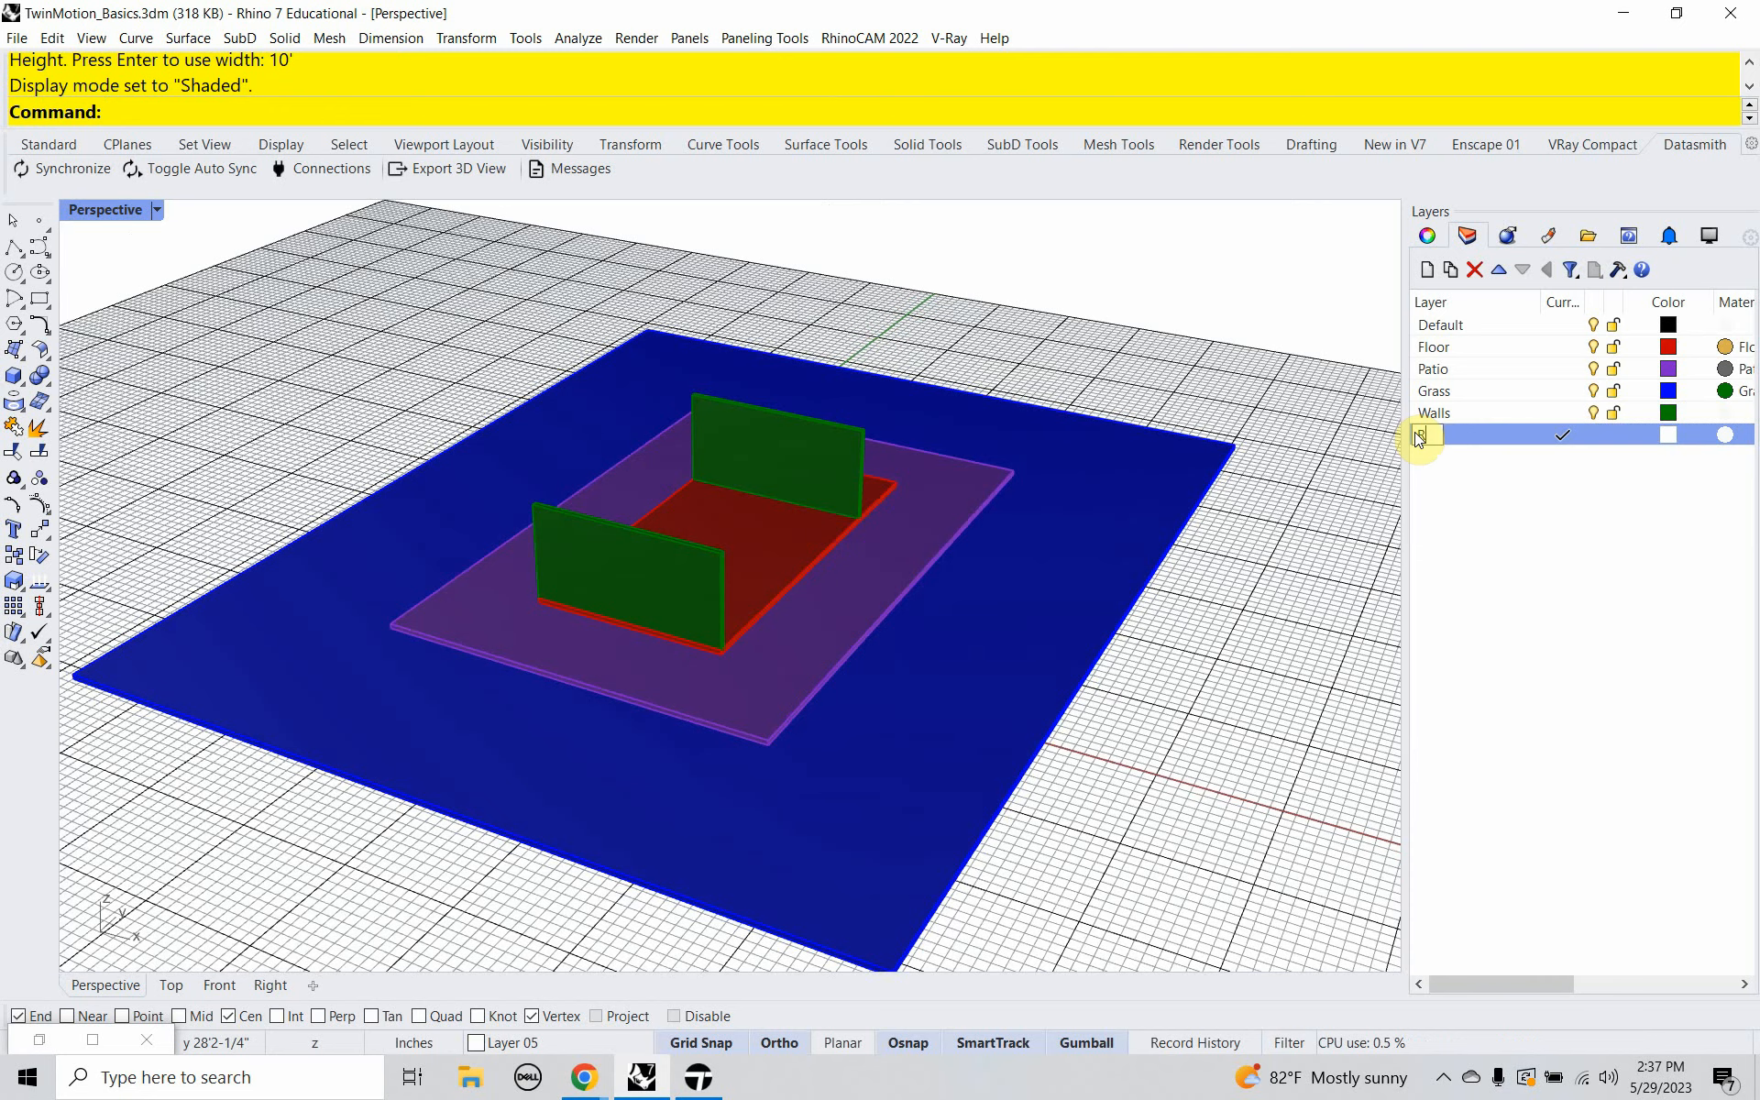
key(Return)
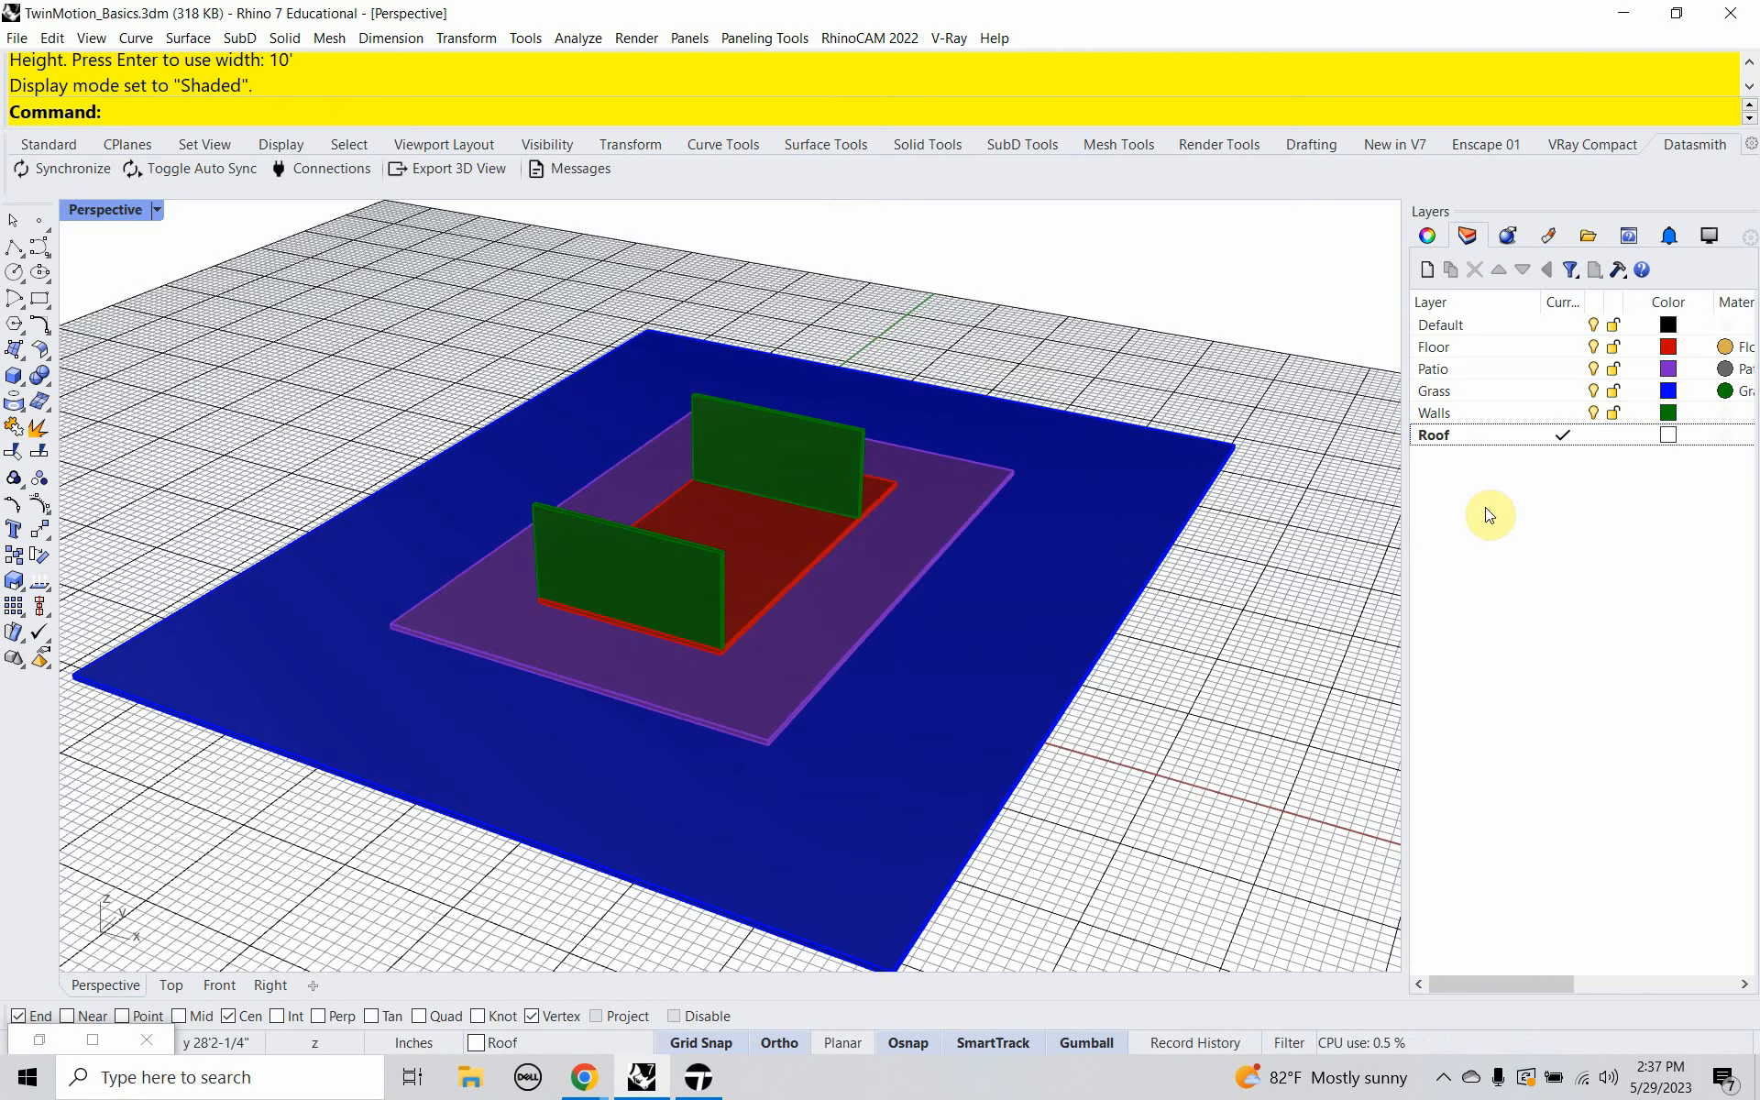
click(1666, 435)
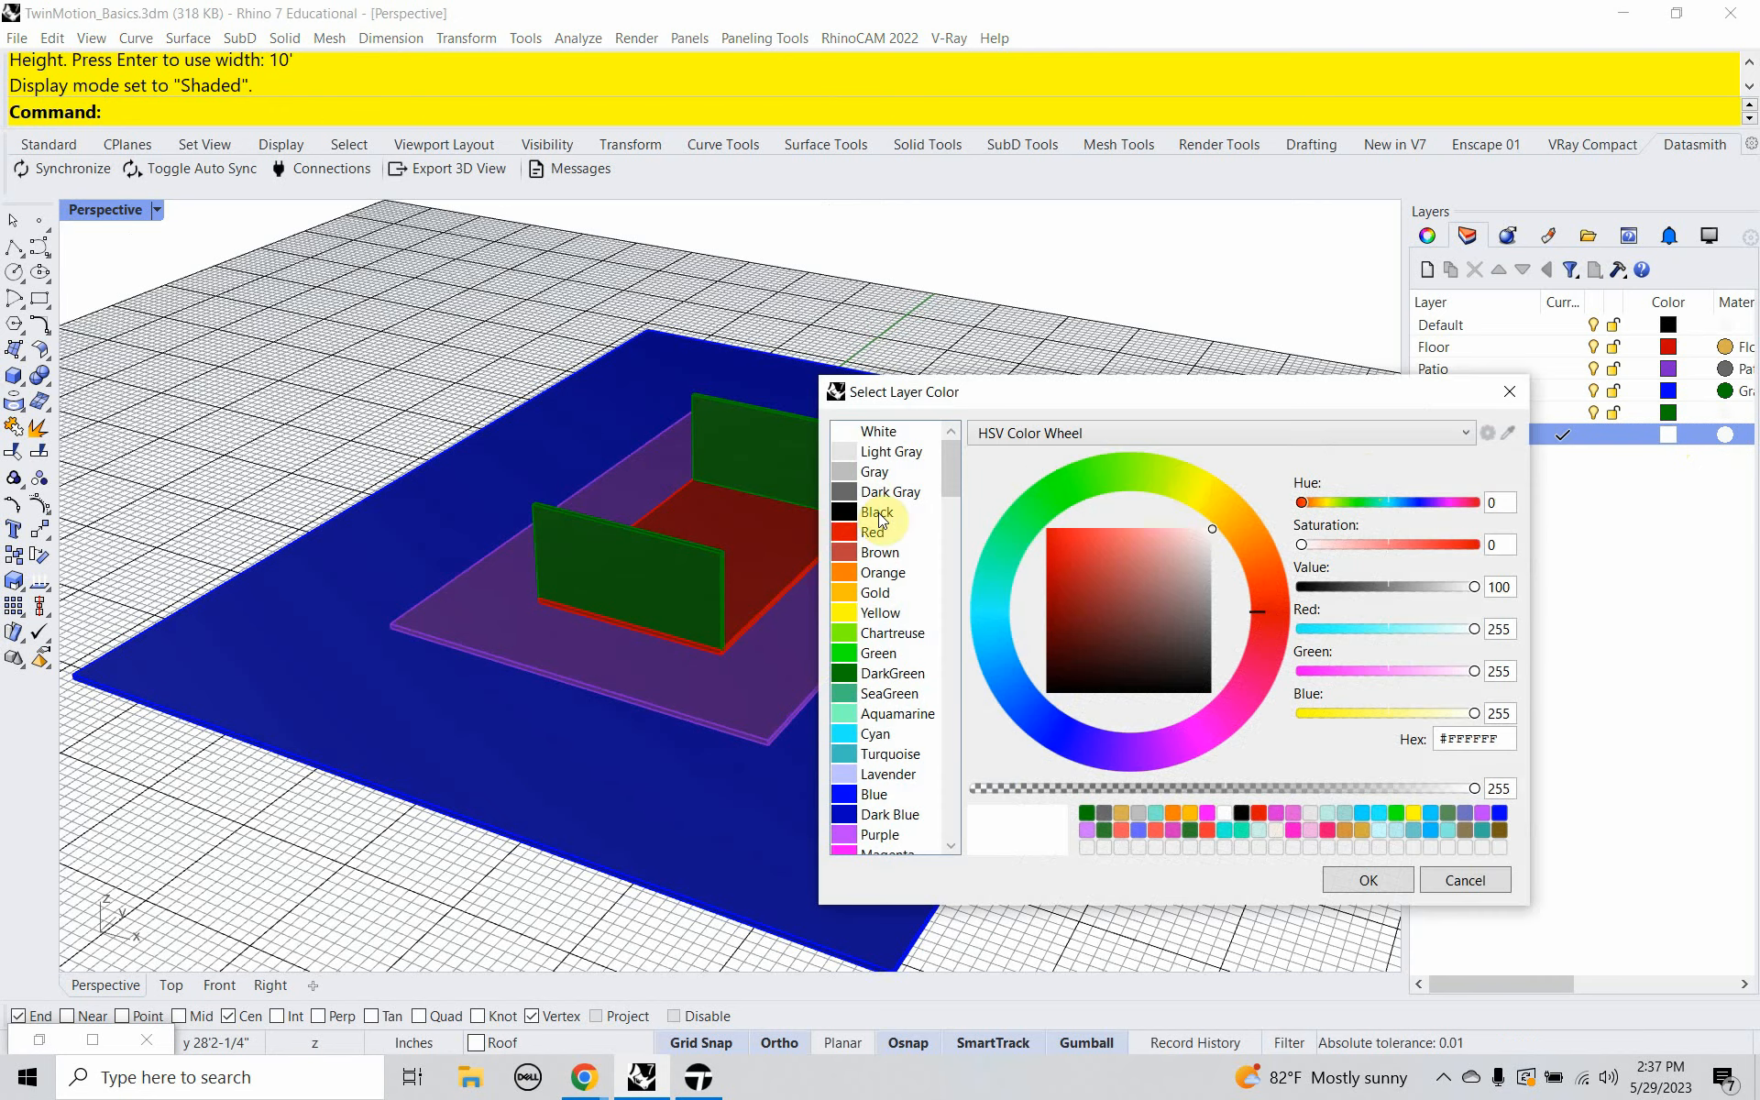
click(844, 574)
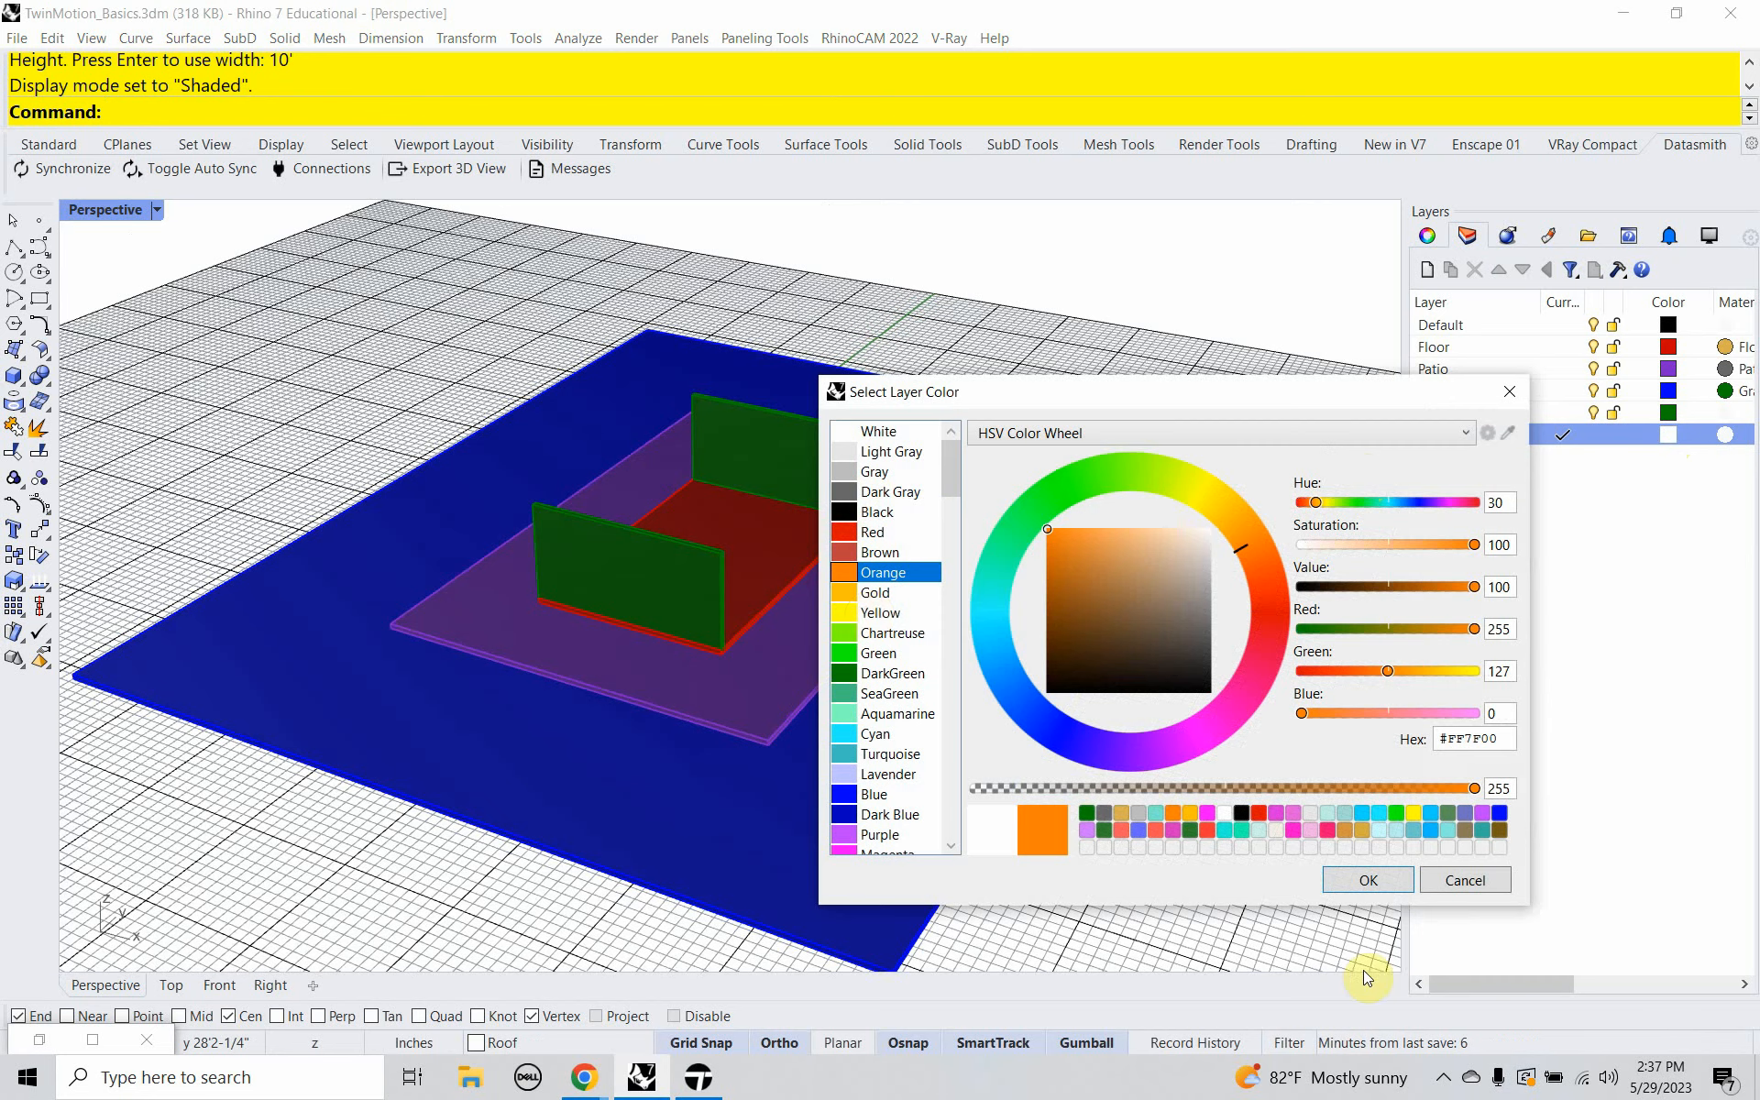
click(1363, 878)
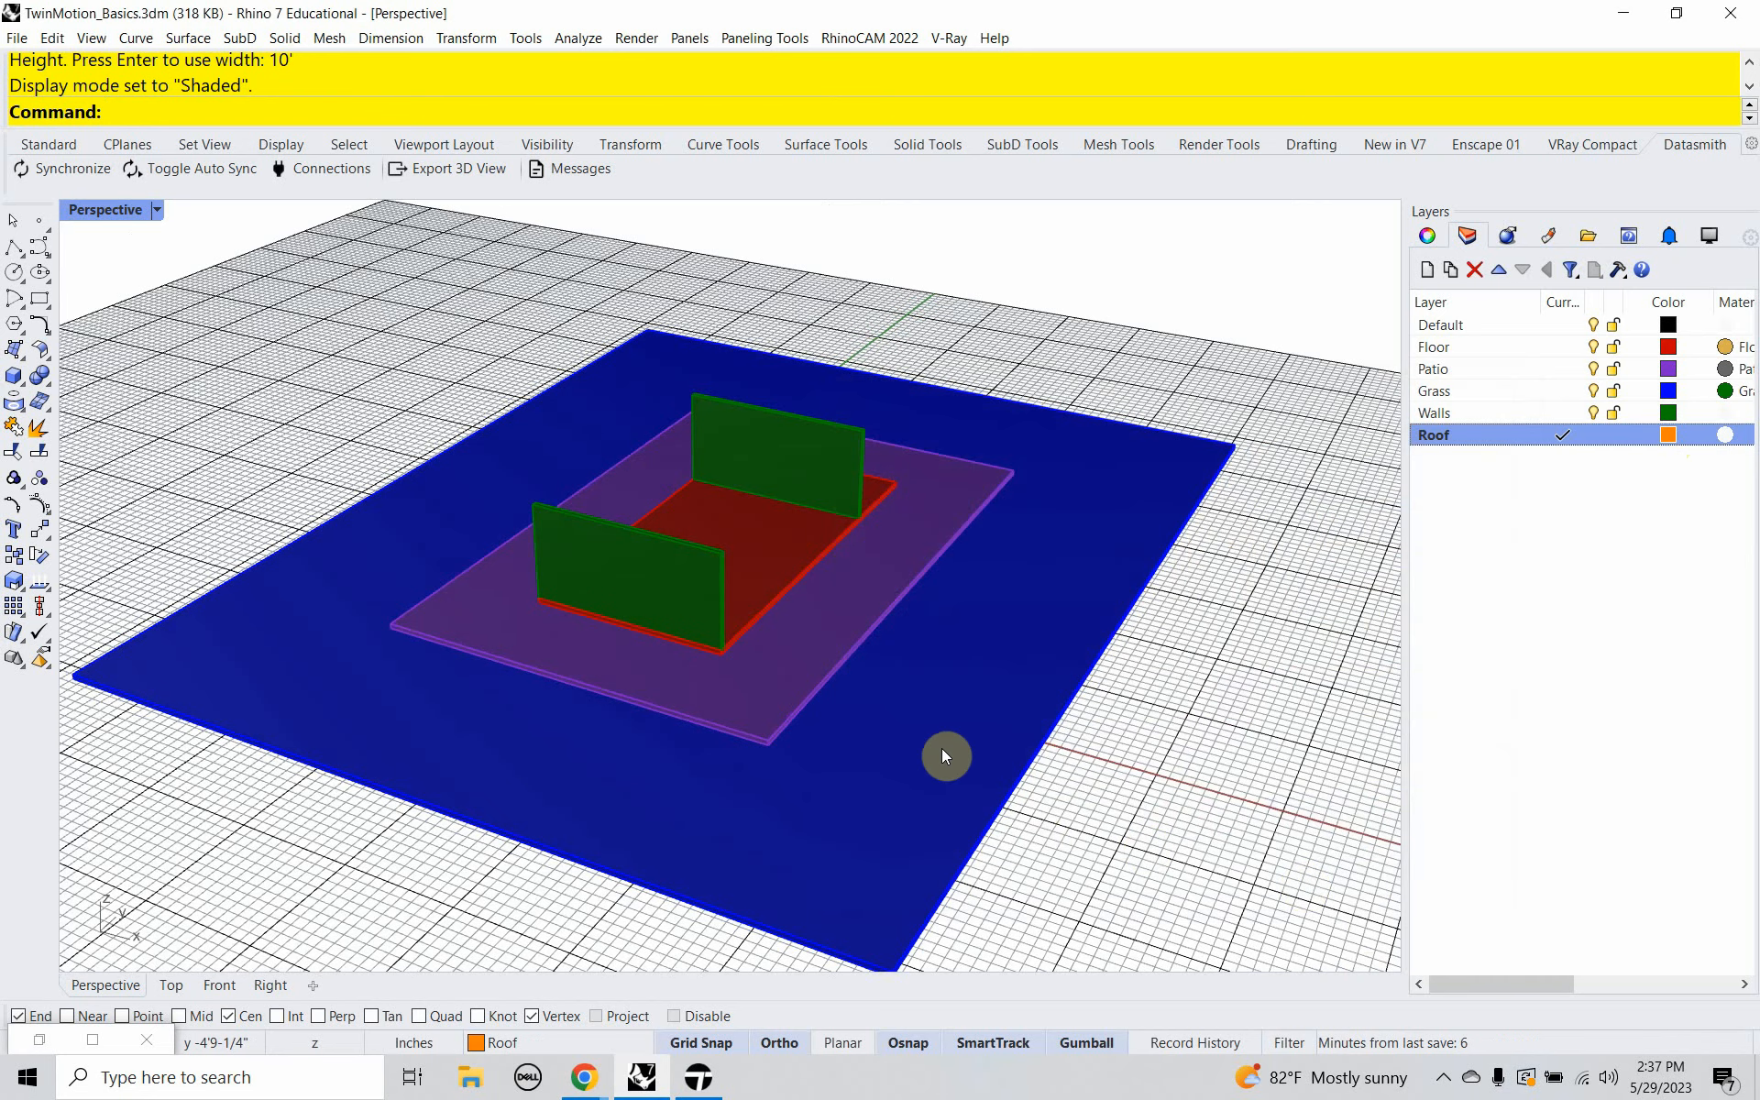
Copy the floor slab from its near corner up to the top corner of the near wall.
click(784, 605)
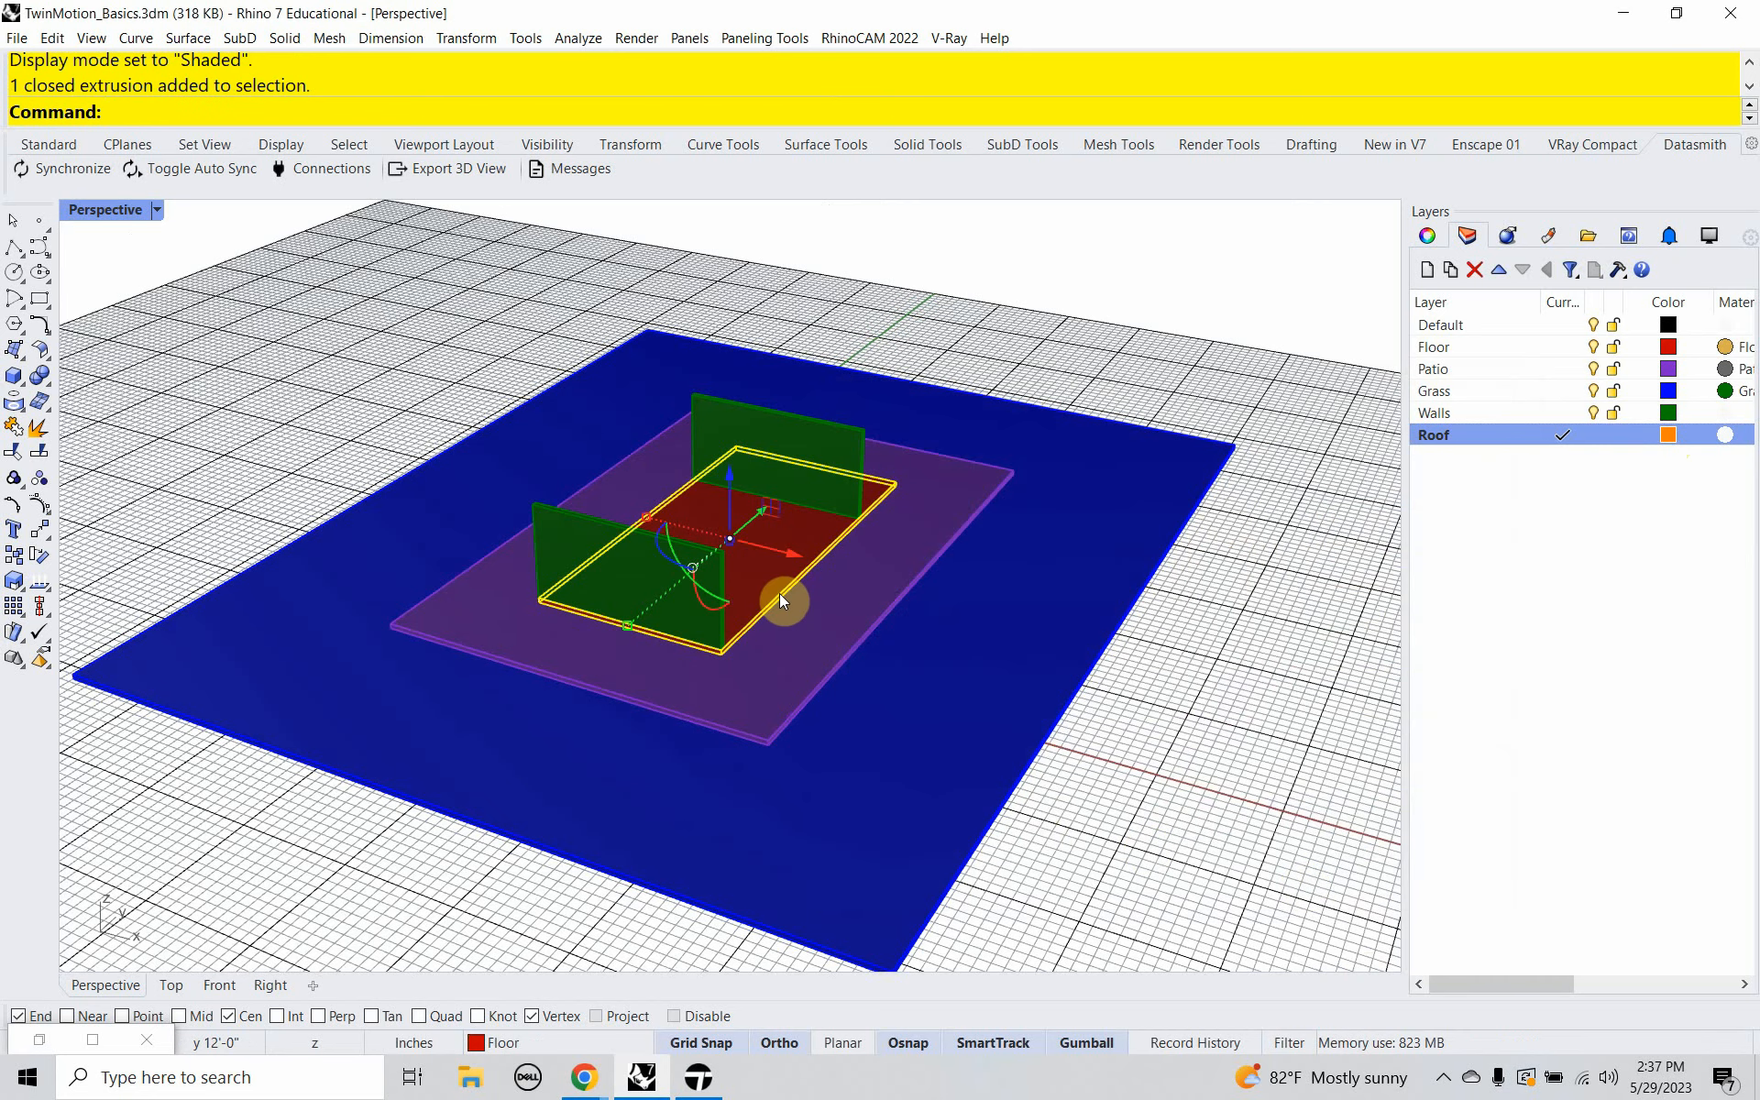
key(Return)
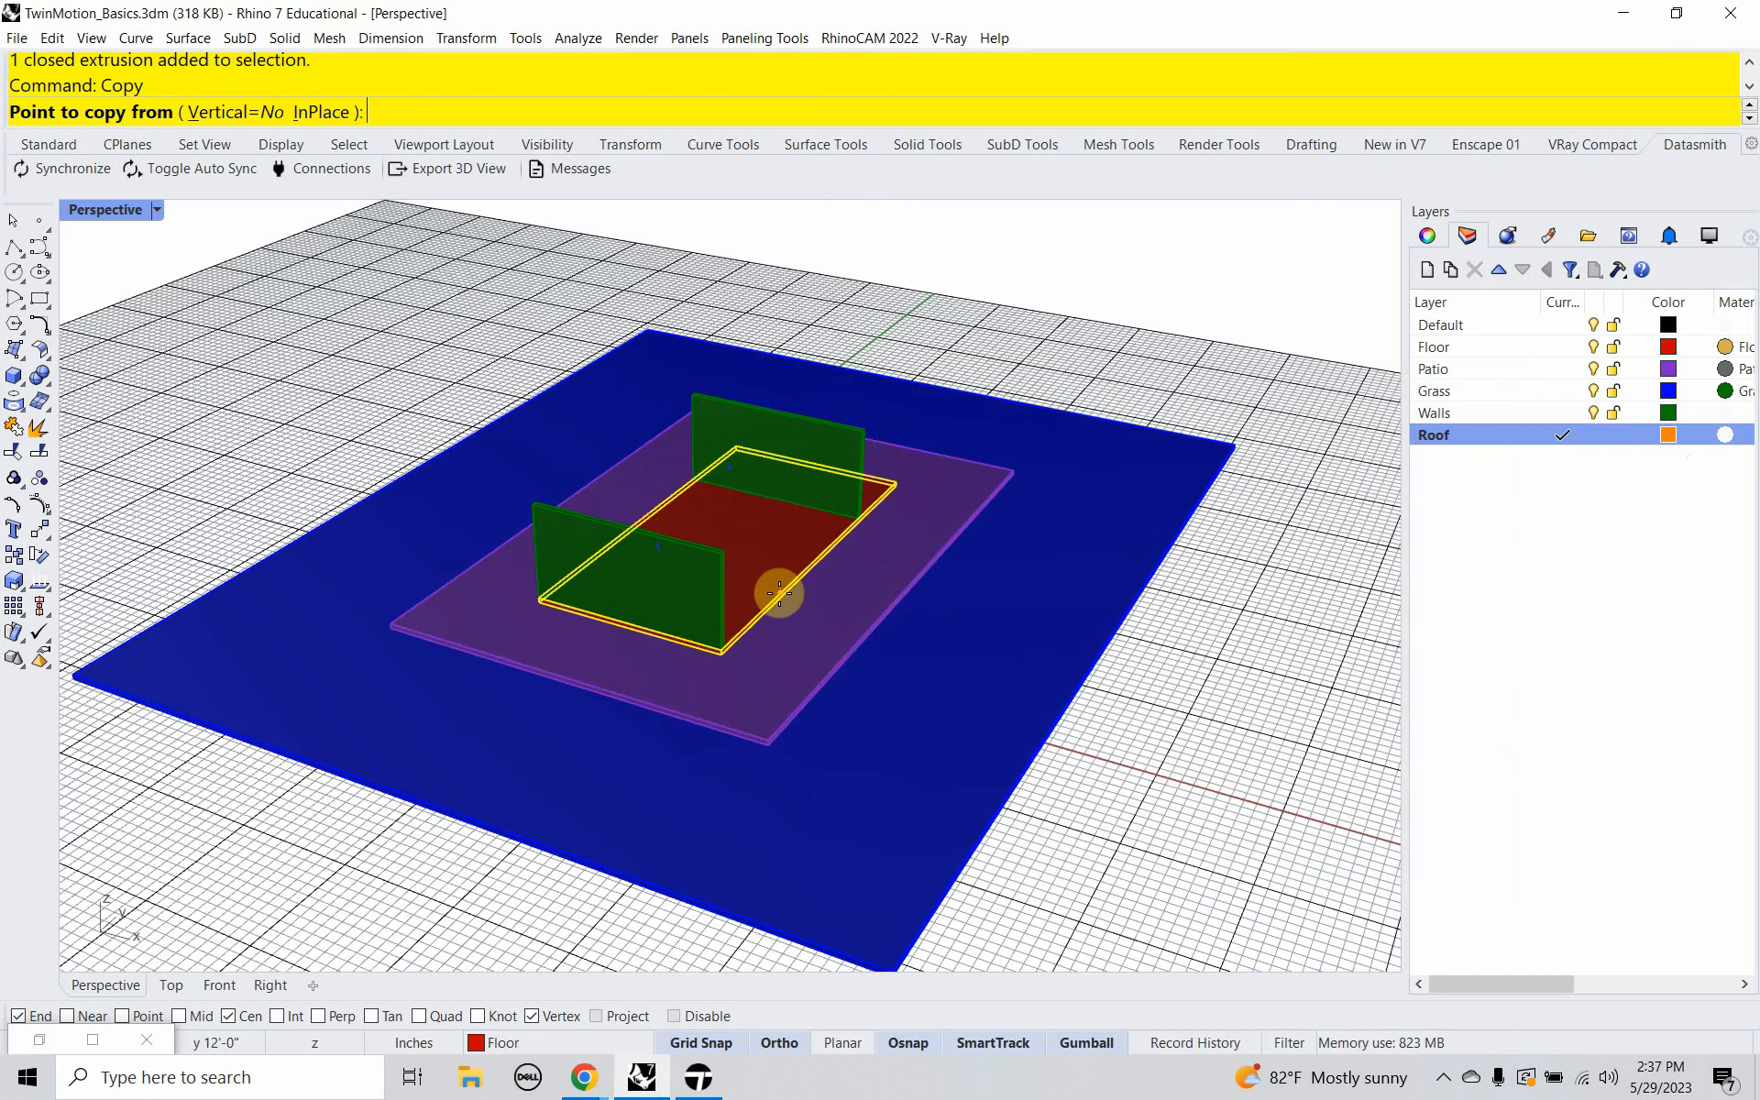
click(718, 656)
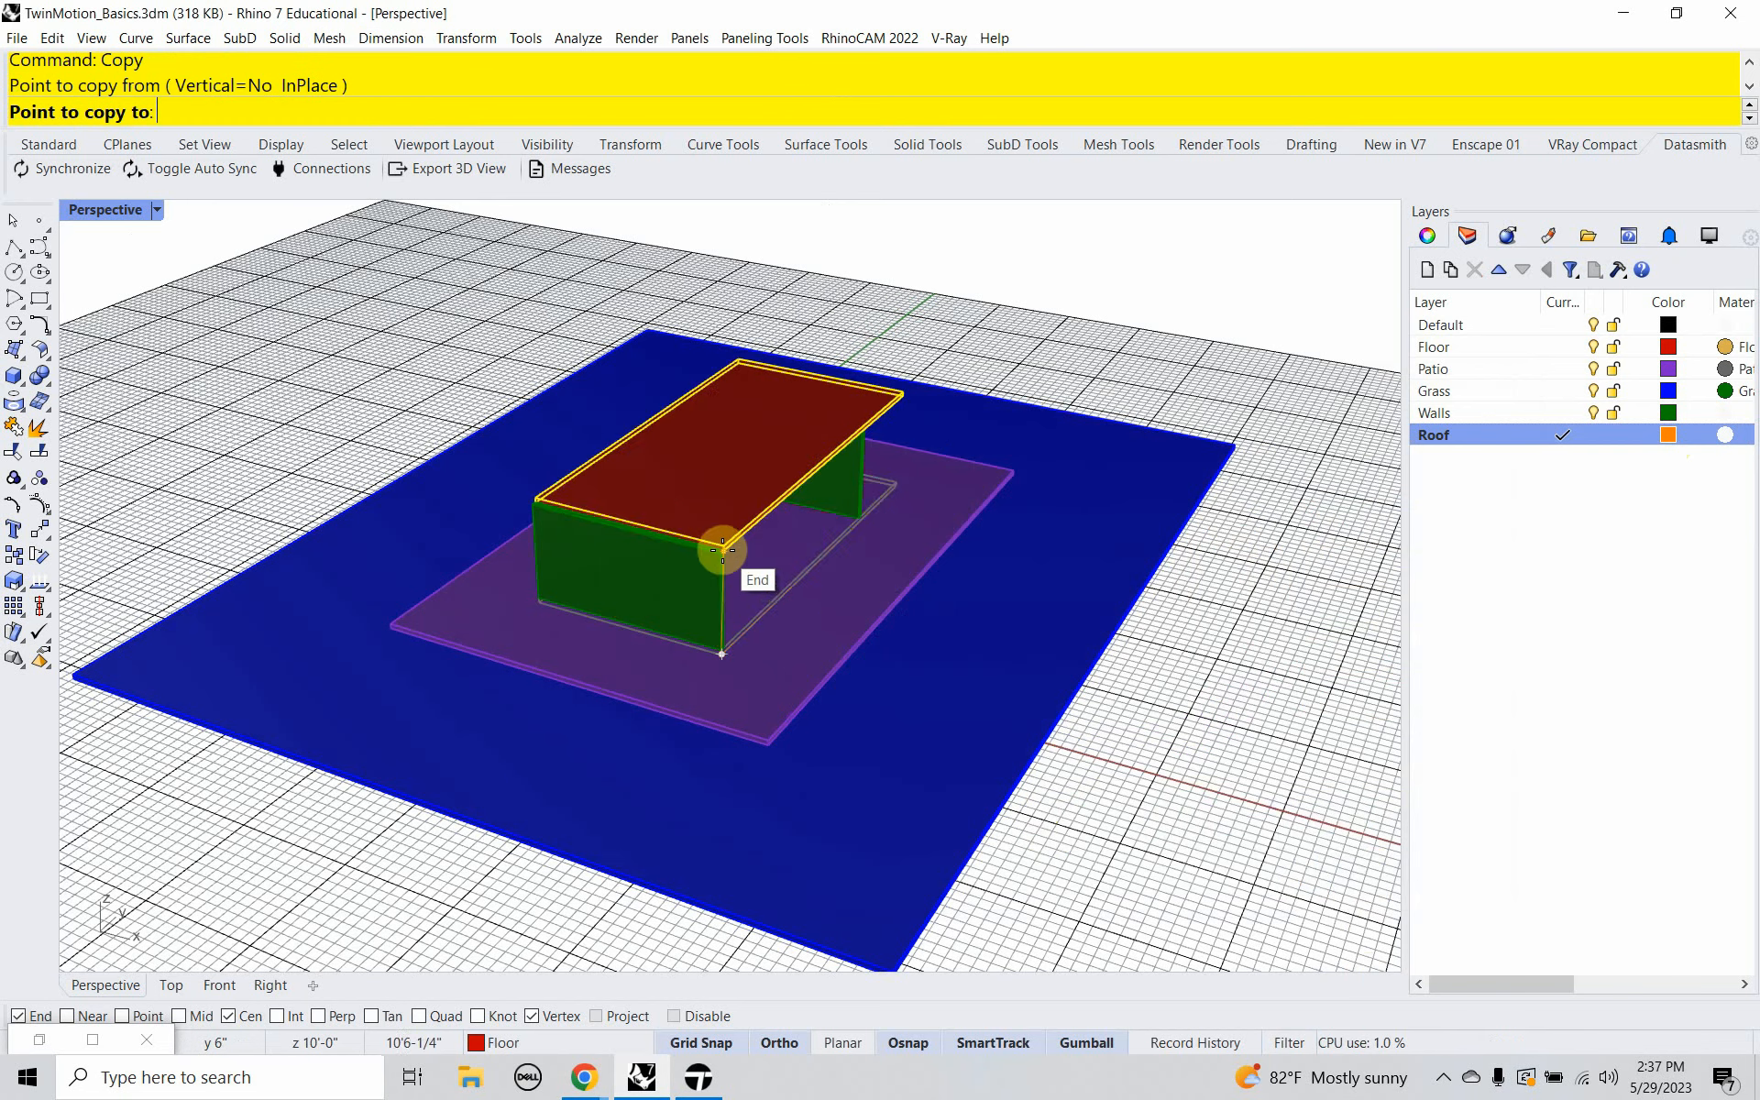
click(767, 598)
key(Return)
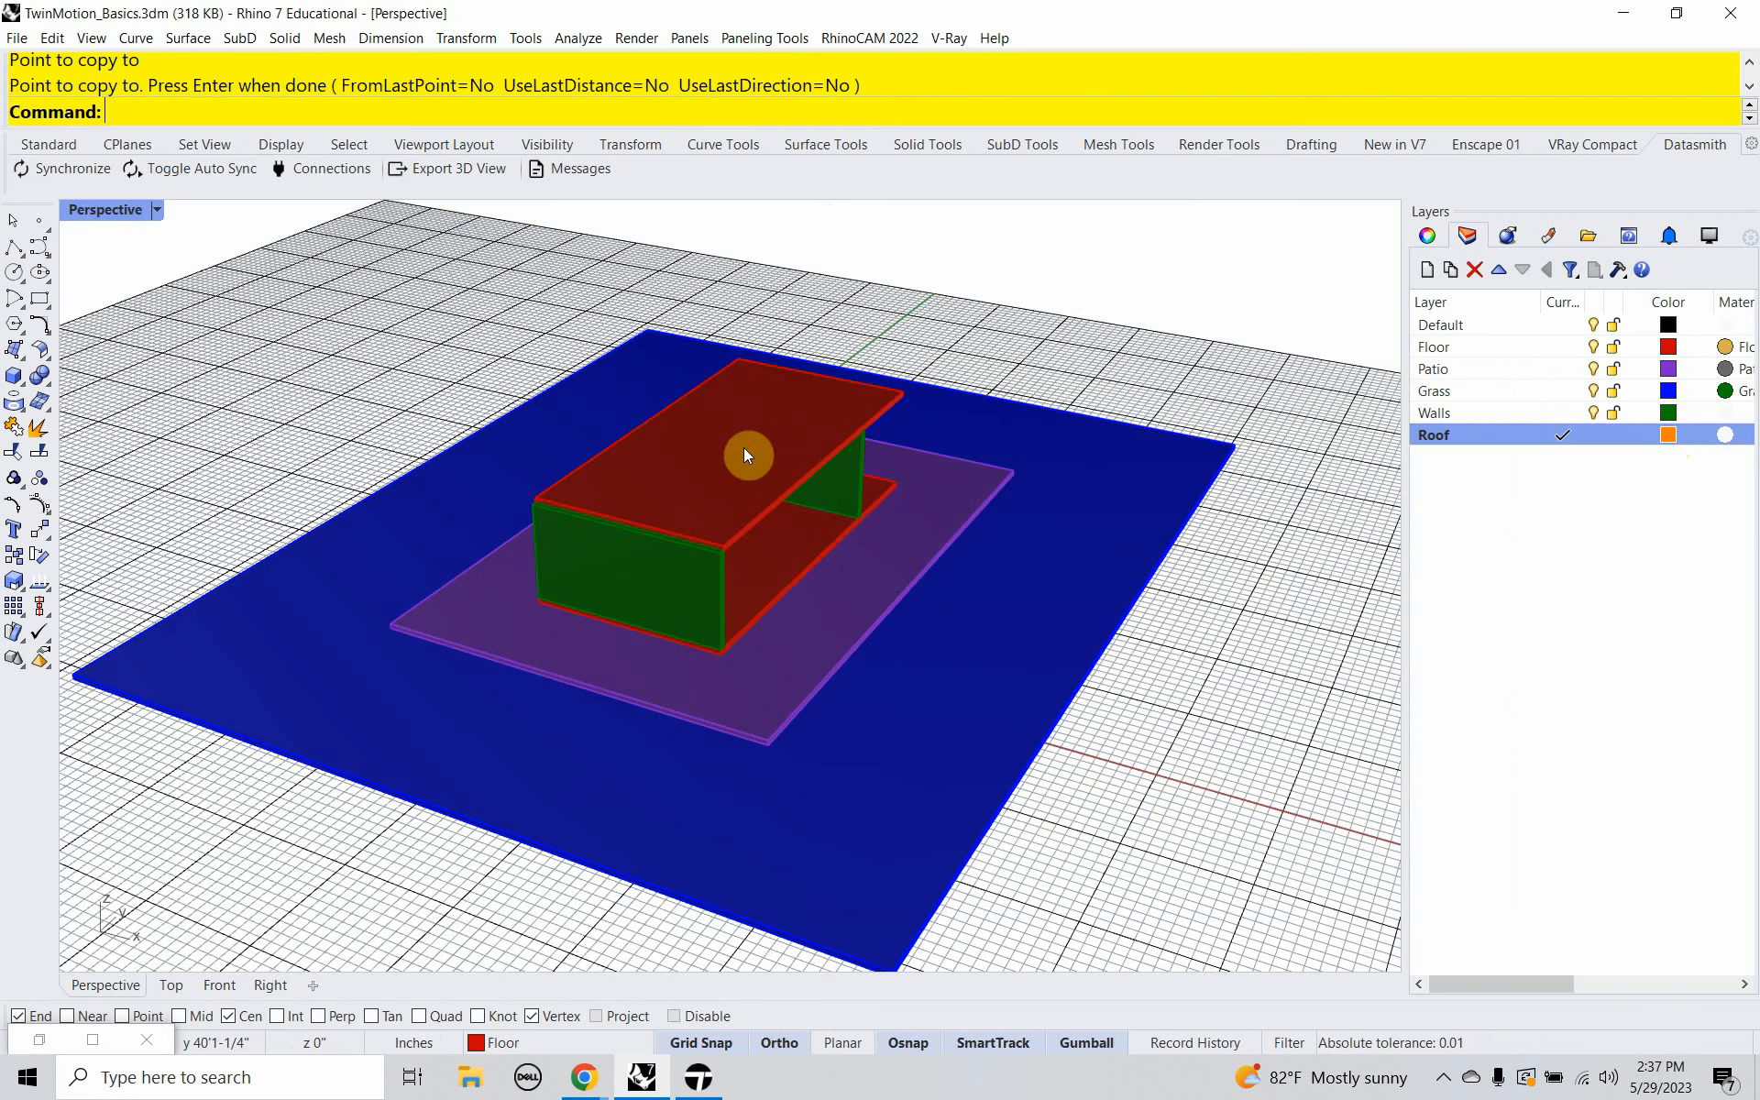
Change the copied upper slab to the Roof layer.
click(744, 447)
right_click(1476, 440)
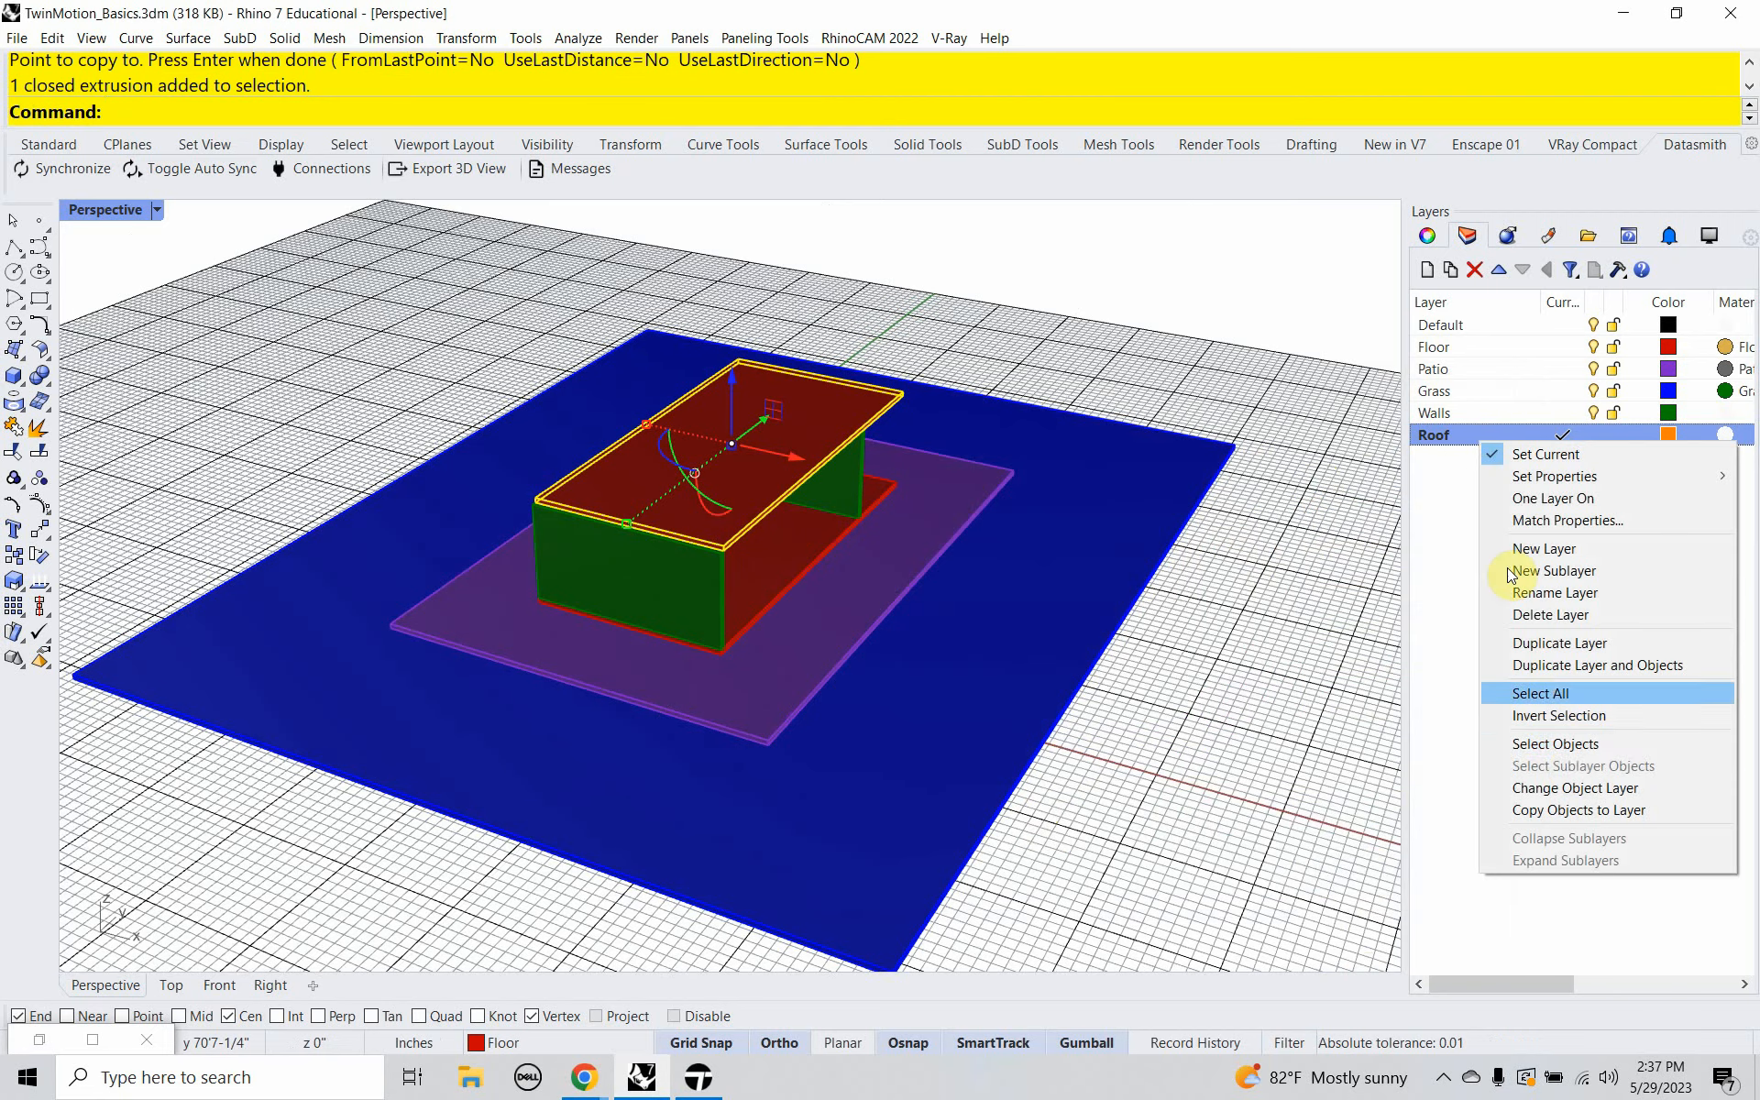
click(1576, 790)
click(1297, 706)
Move the roof slab by its lower near corner onto the near wall's top outer corner so it aligns with the wall.
scroll(883, 471, up, 8)
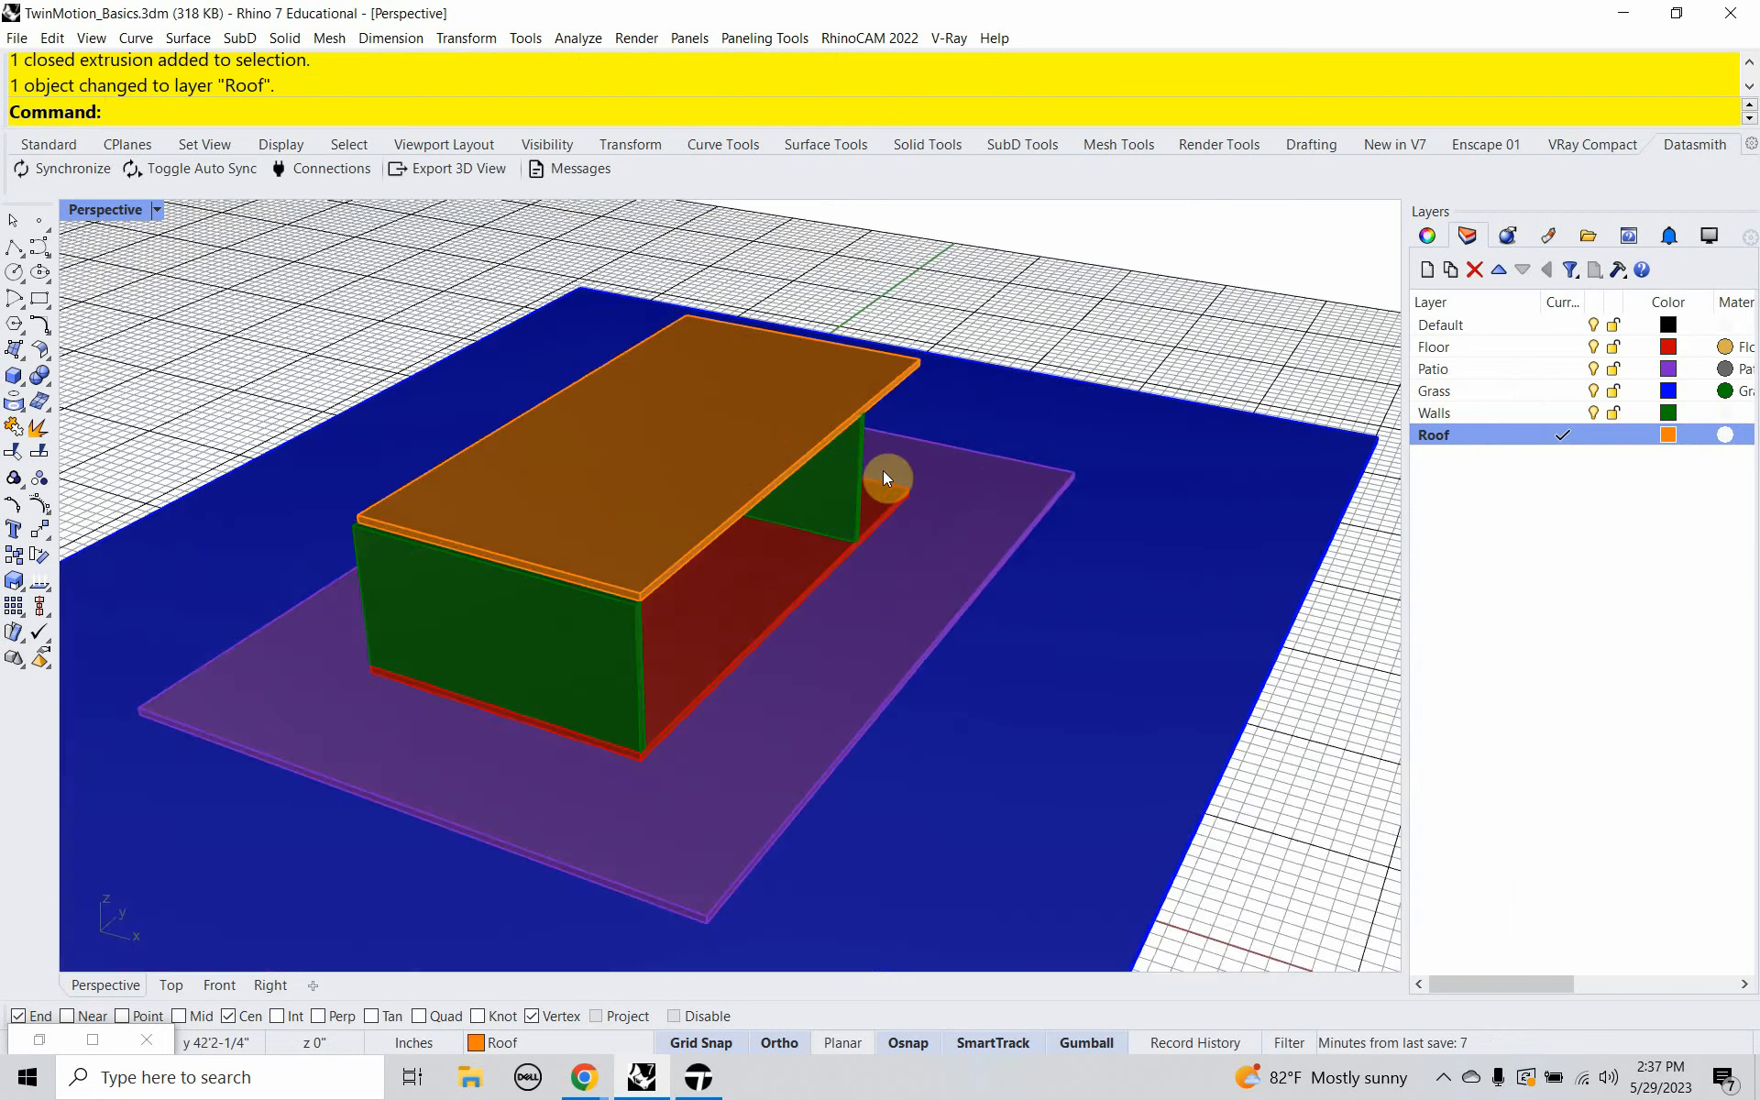
right_drag(883, 471, 739, 401)
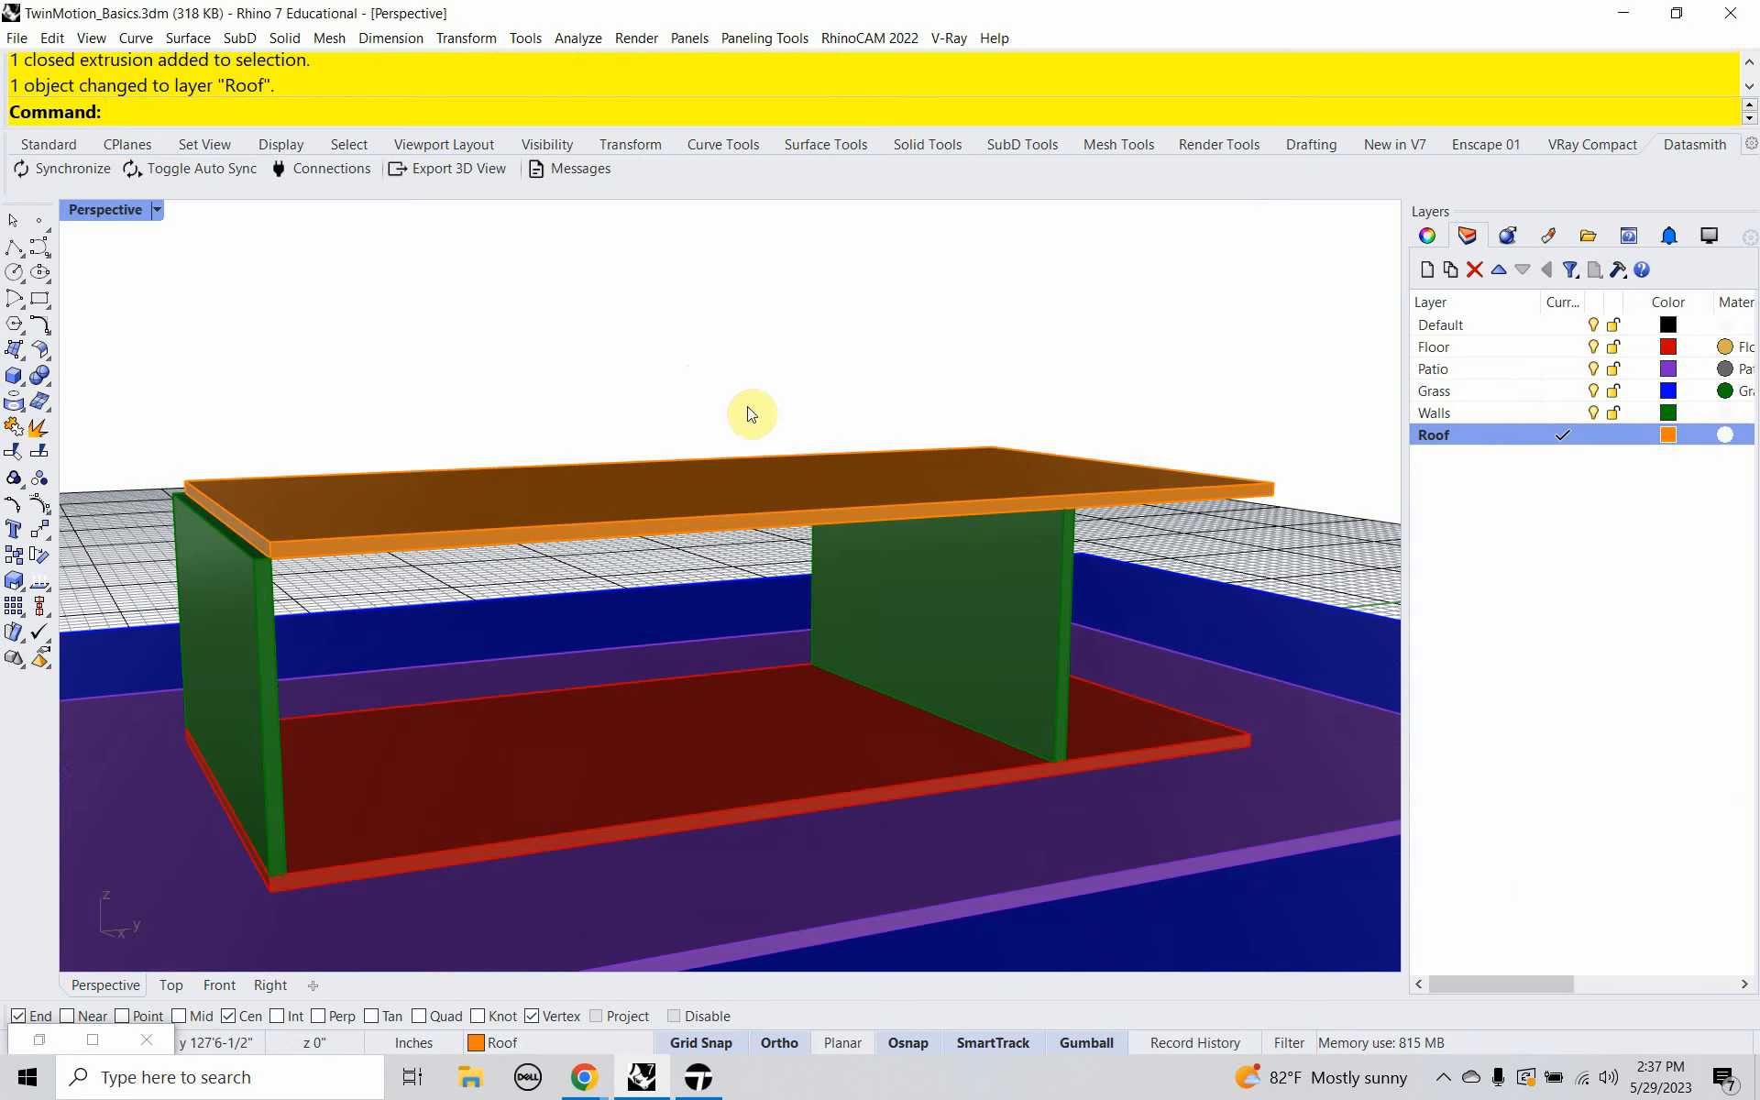
right_drag(593, 471, 630, 641)
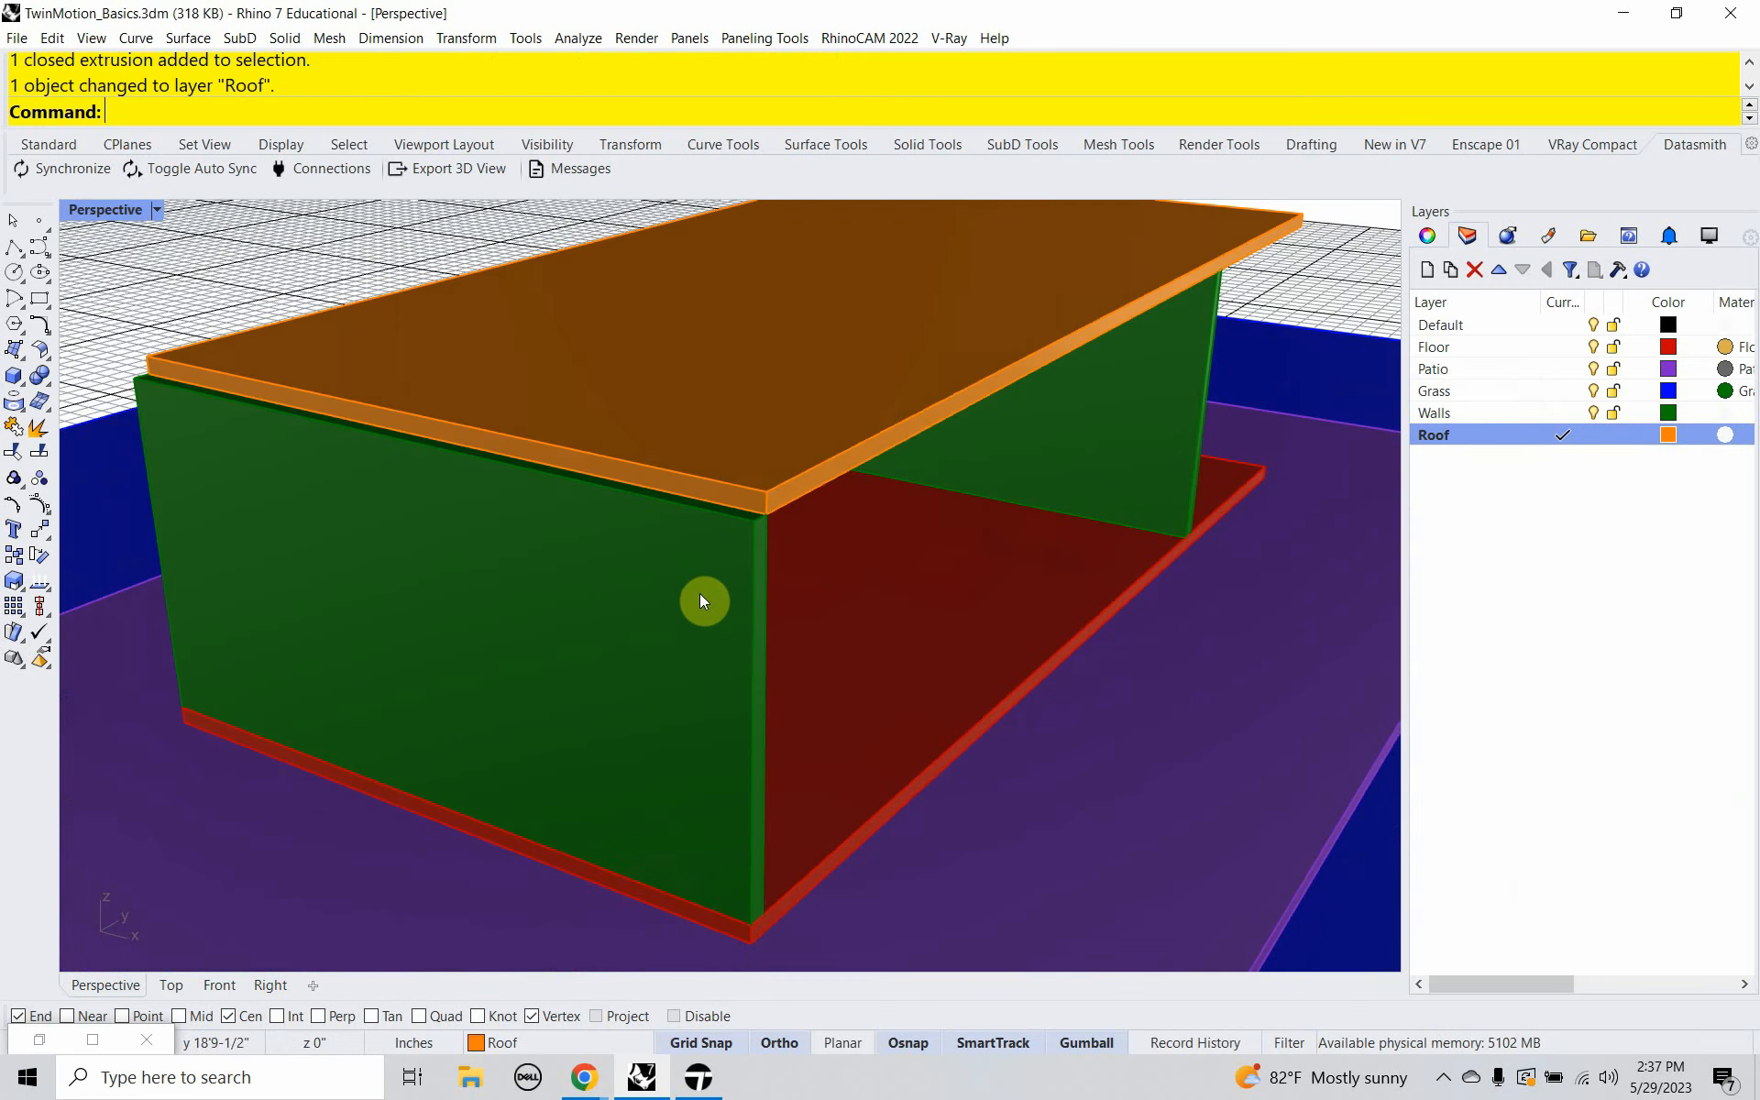
click(783, 502)
text(move)
key(Return)
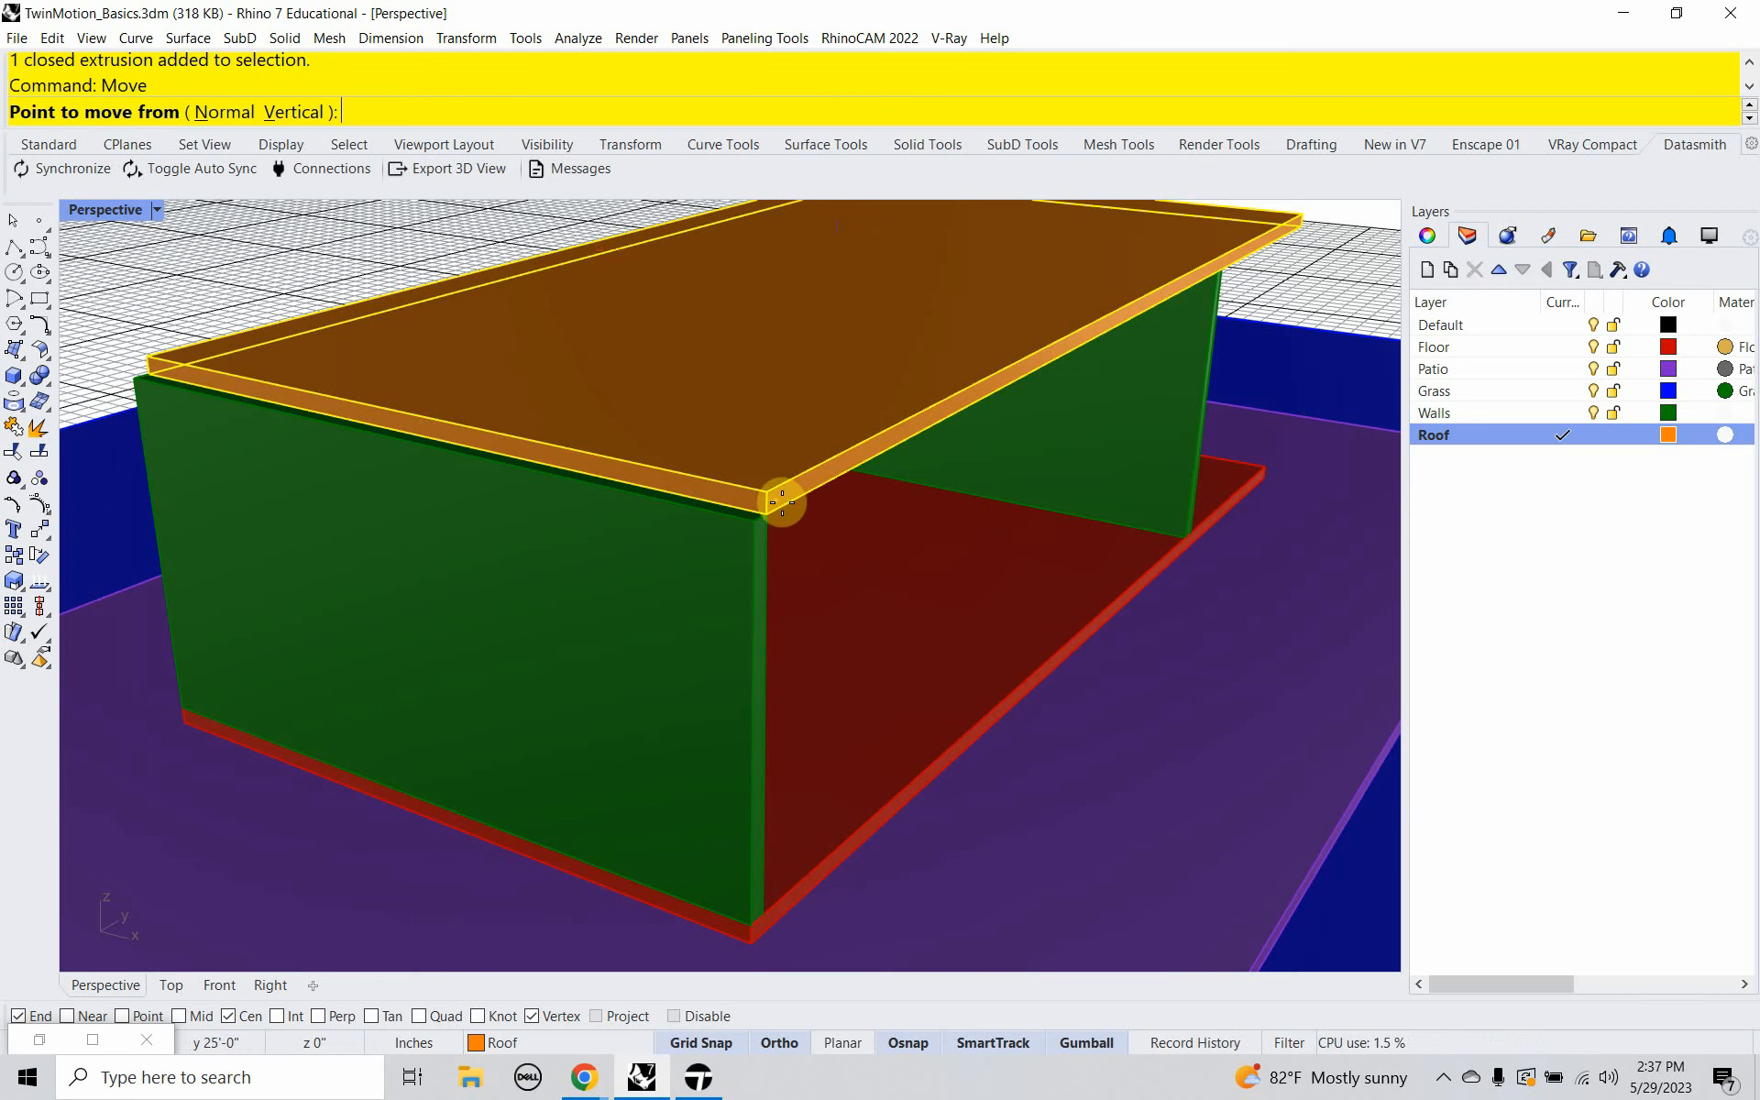
click(783, 503)
click(750, 513)
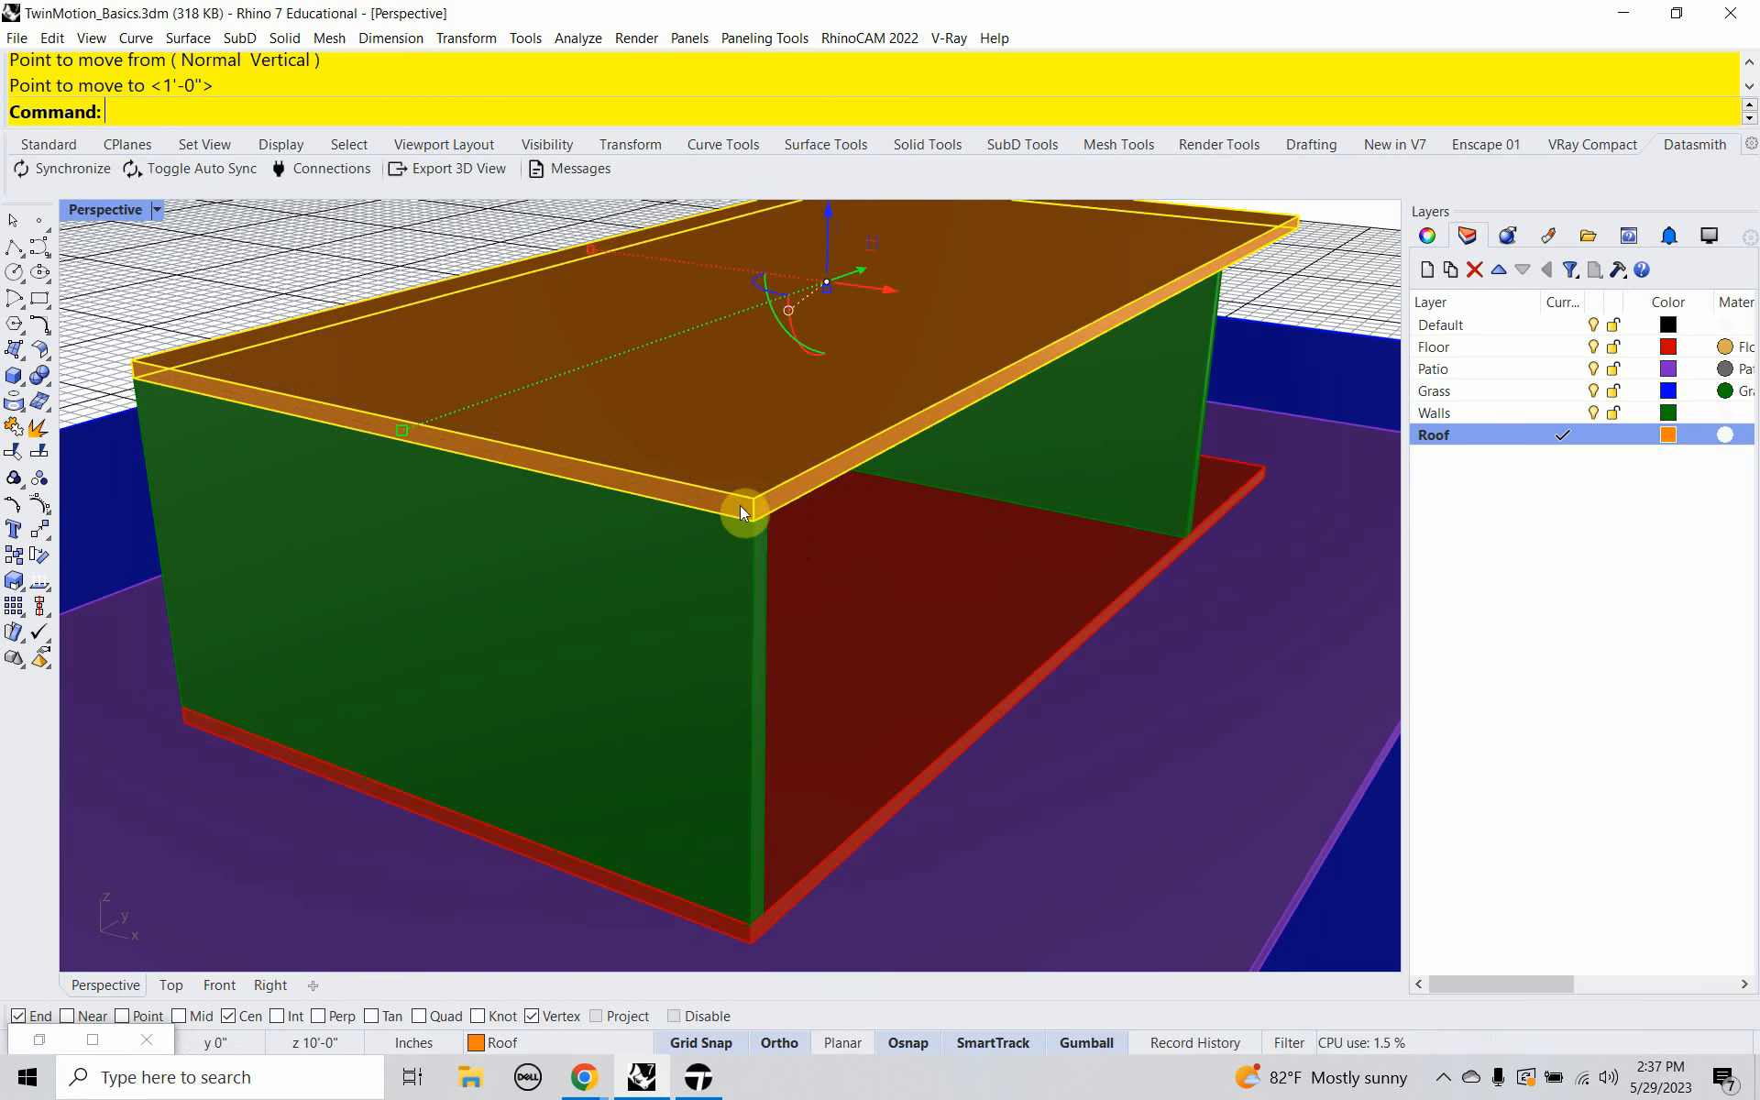
key(Escape)
Save the Rhino file with the added walls and roof.
scroll(794, 577, down, 6)
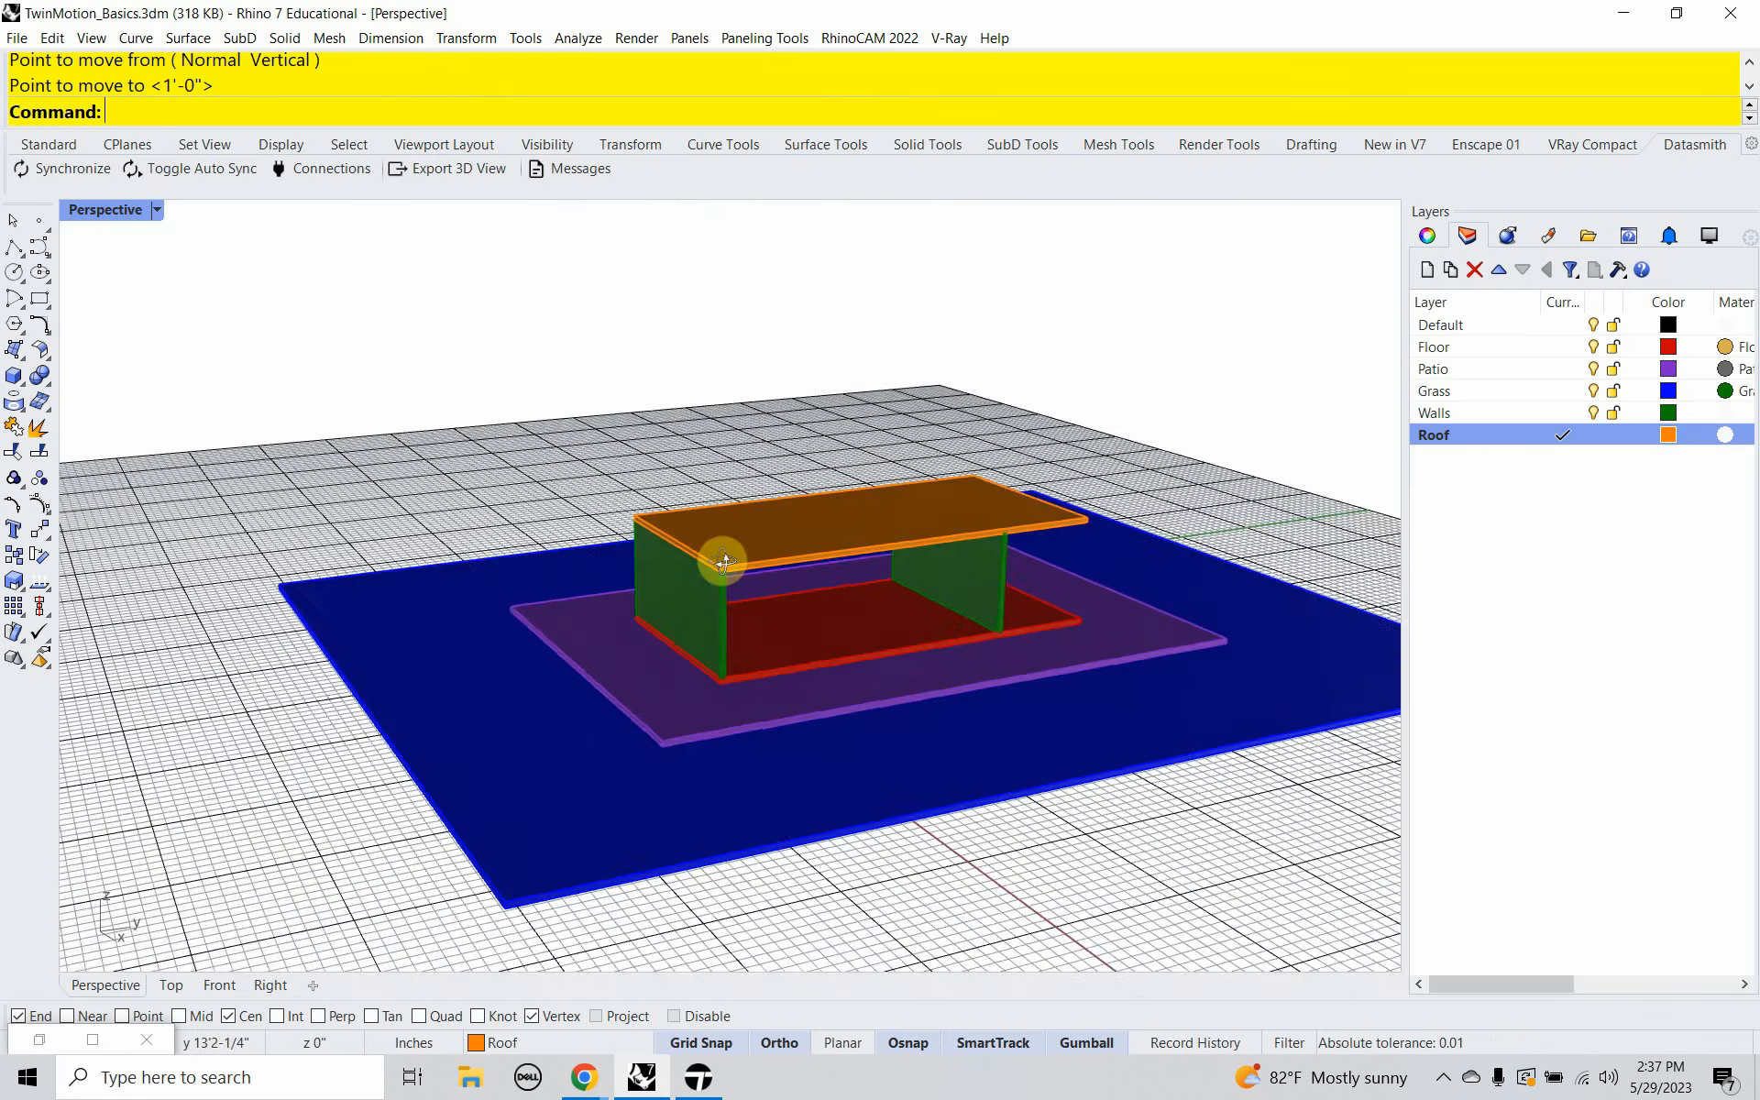
right_drag(722, 561, 717, 561)
shift+right_drag(839, 607, 668, 596)
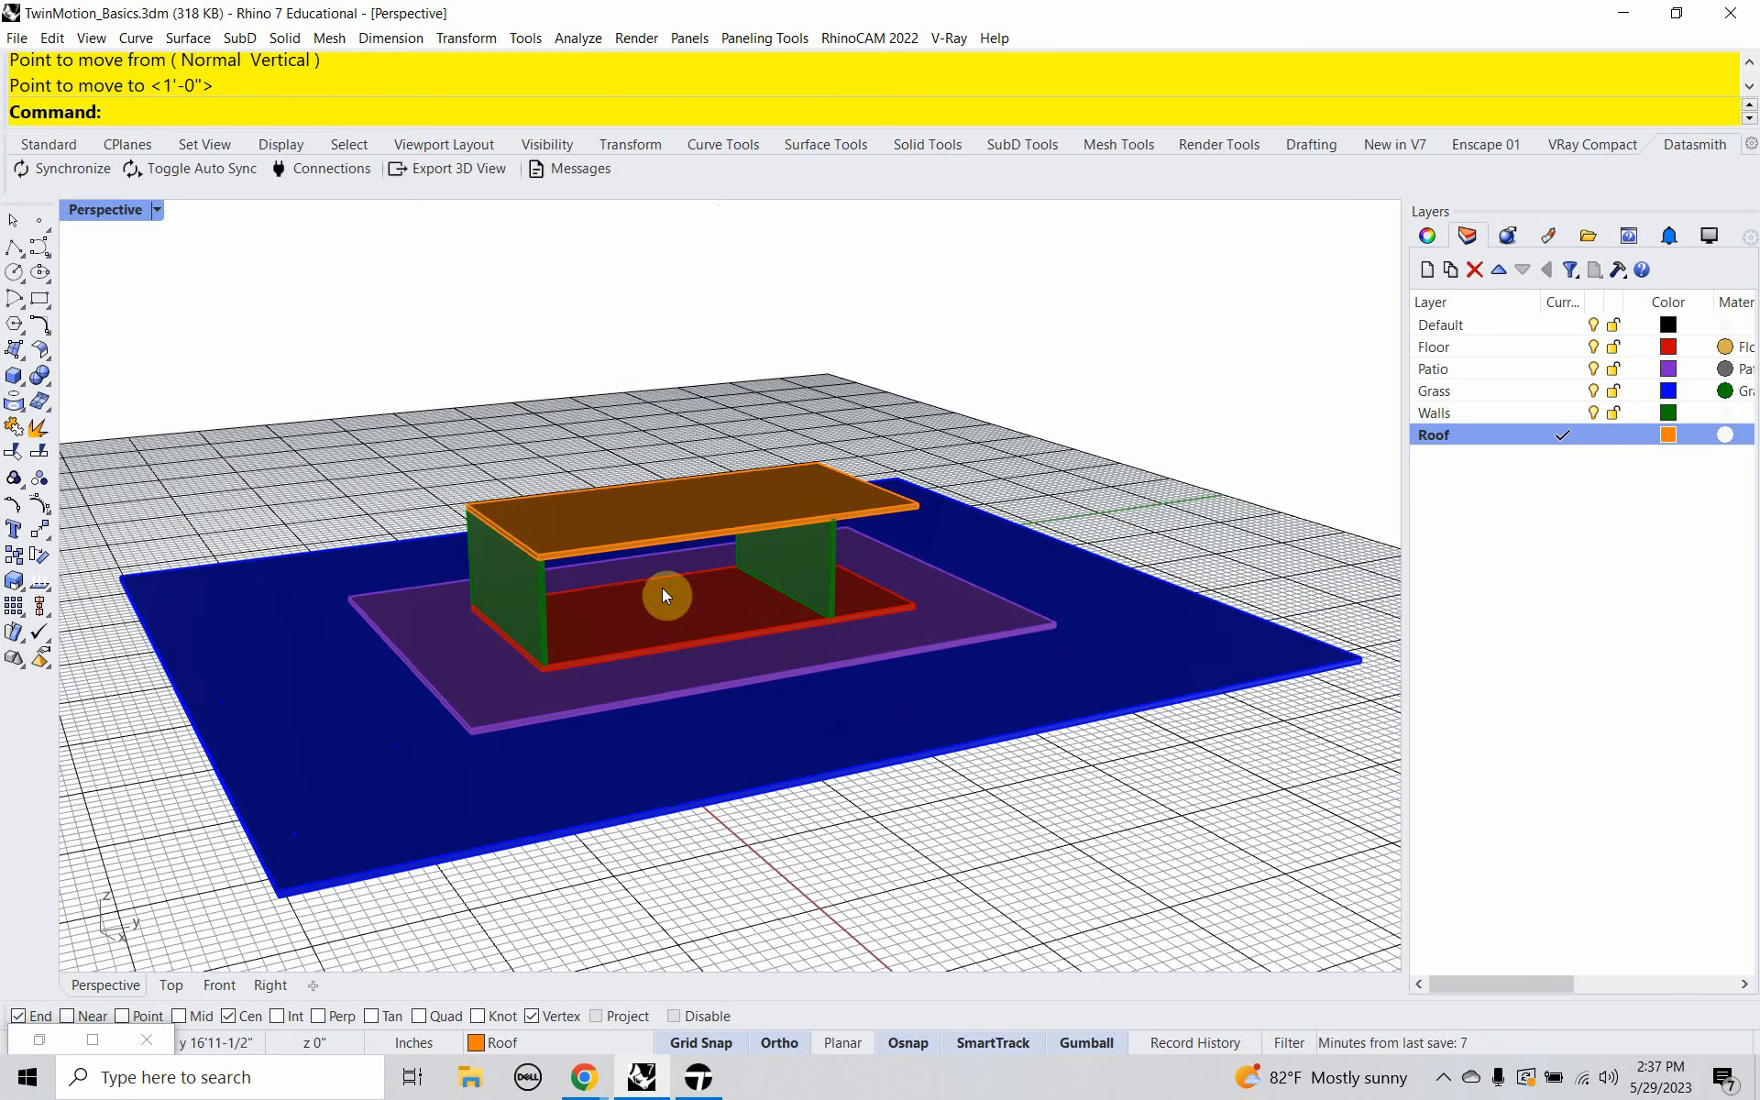
click(16, 38)
click(42, 130)
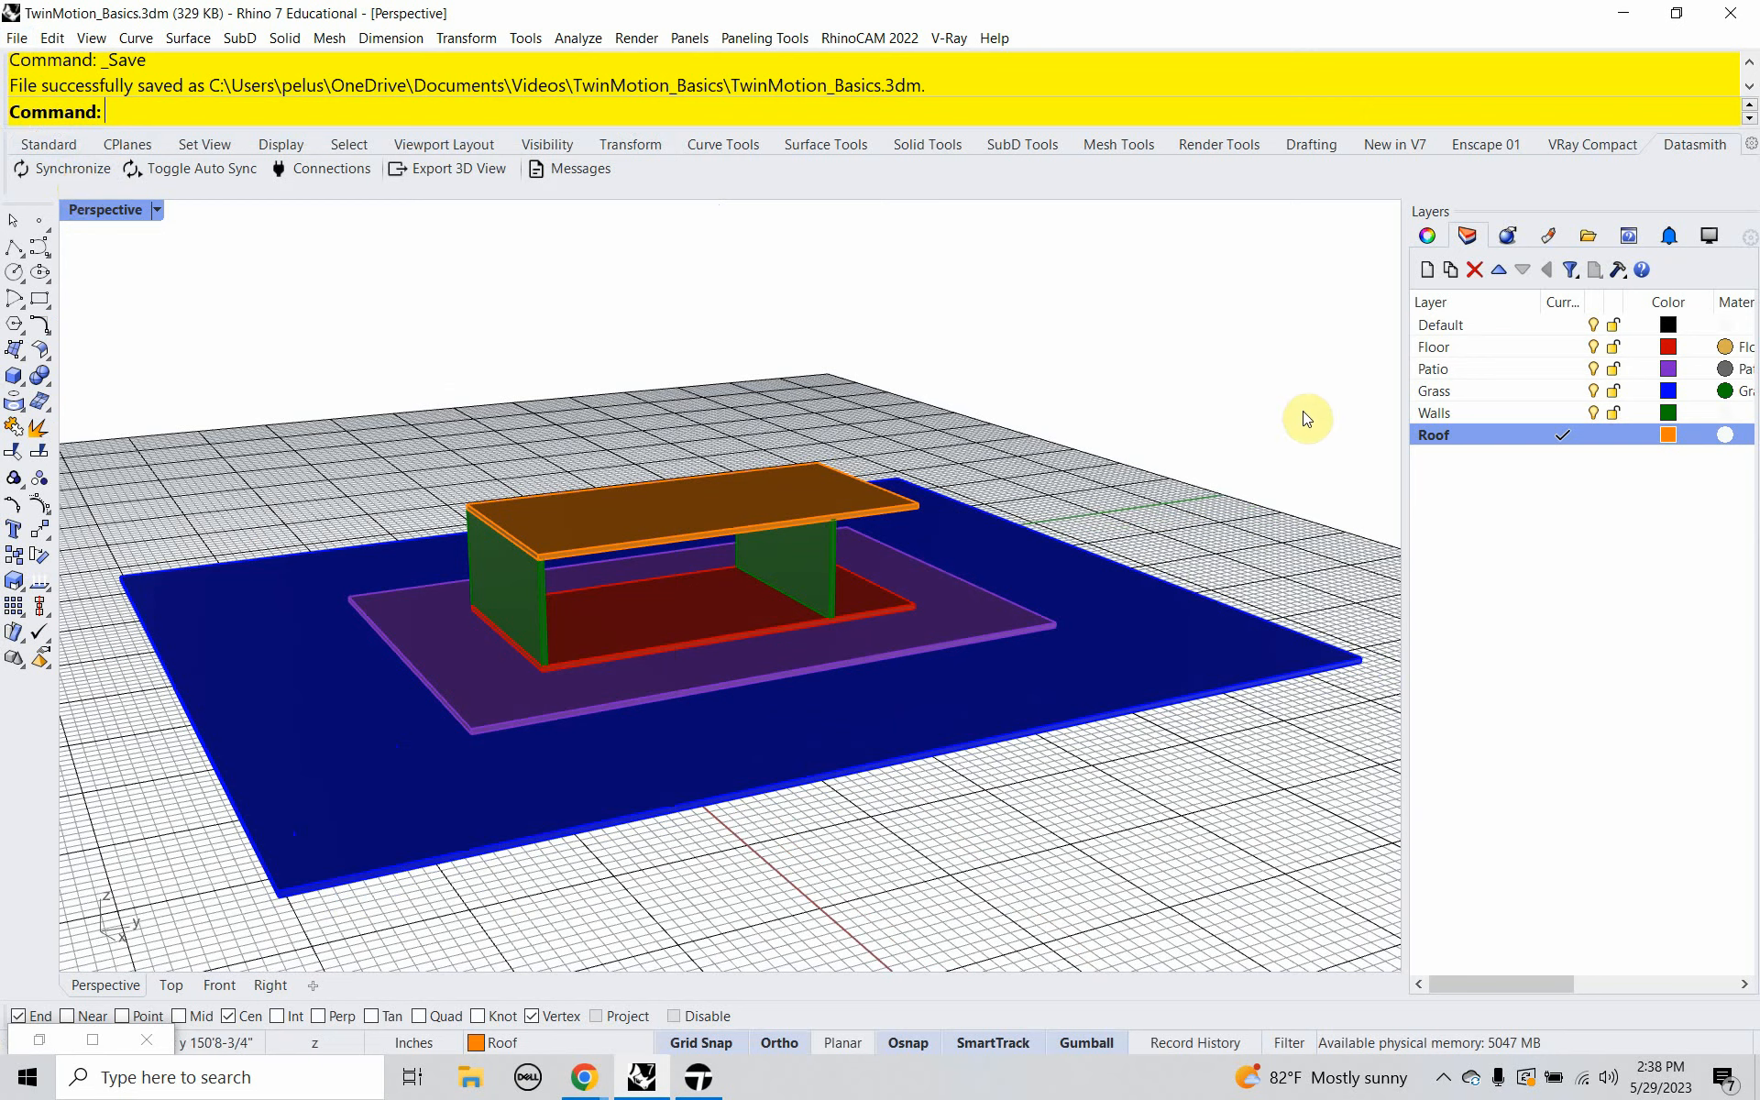
Open the material settings of the Walls layer.
click(1722, 411)
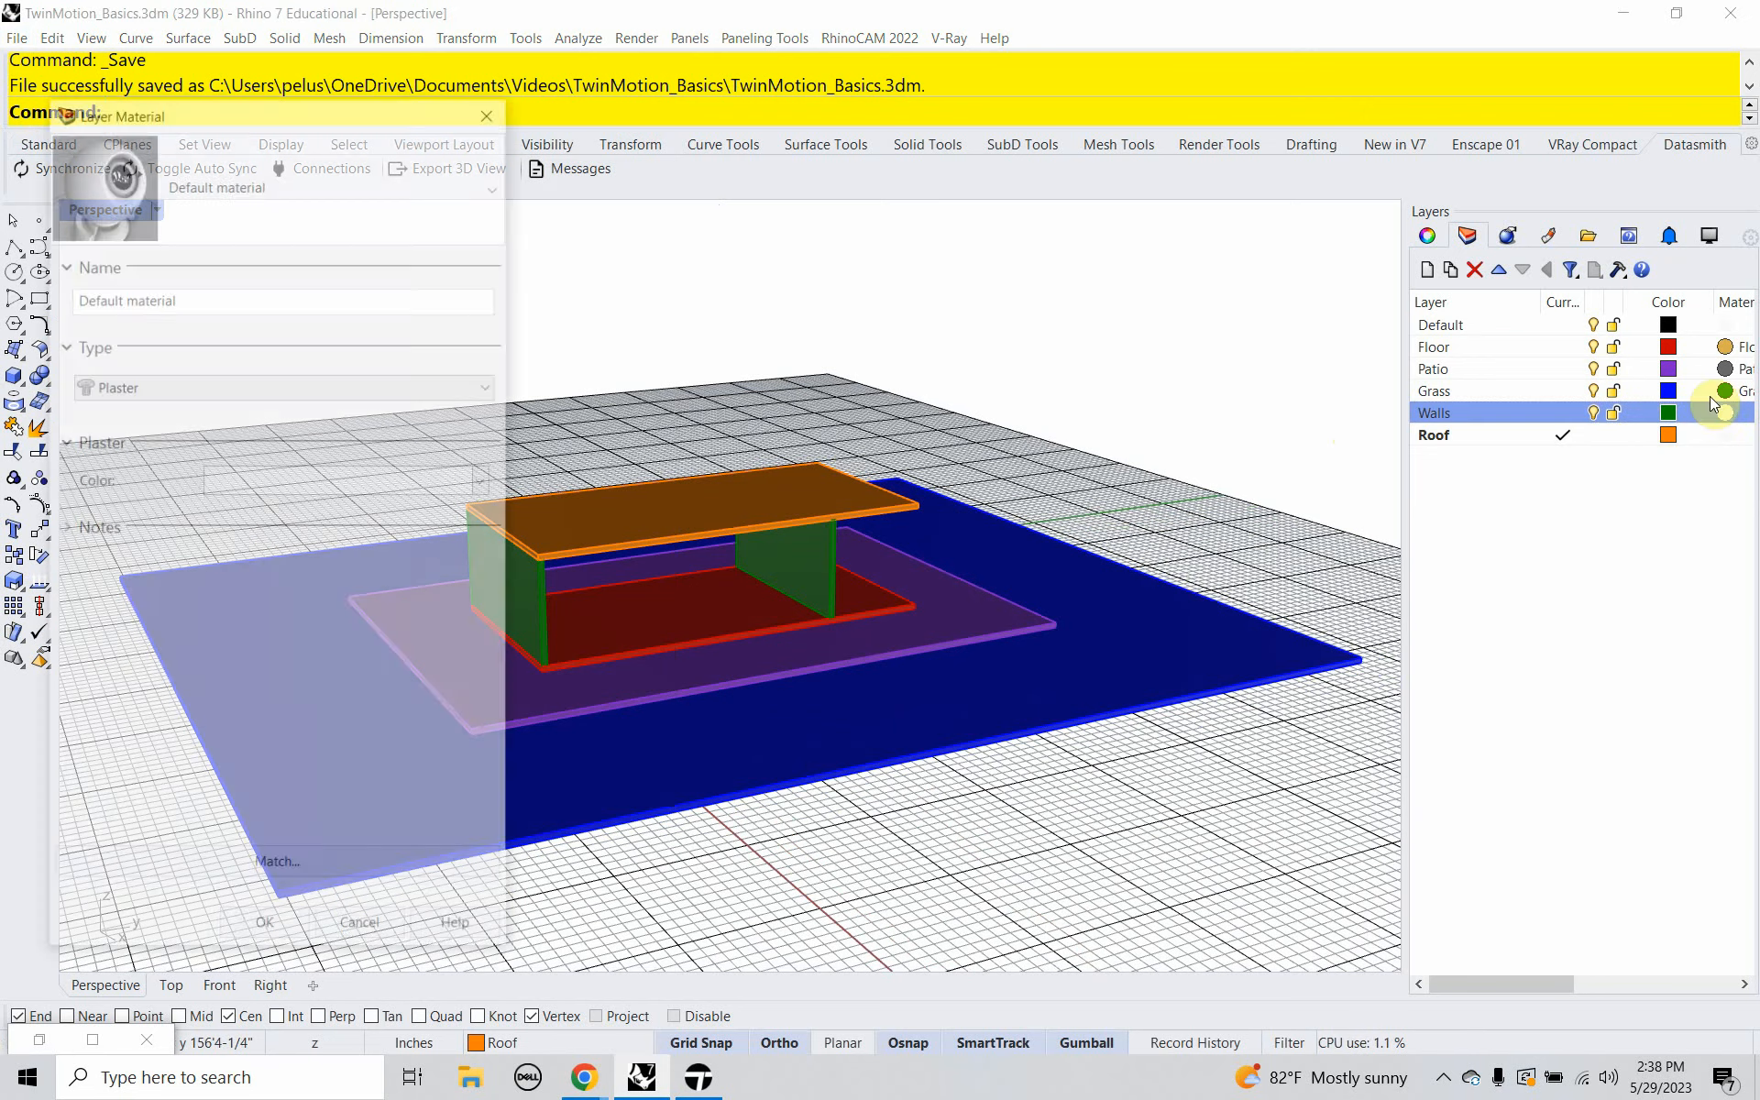
Name the Walls layer's material "Wall" and set its type to Custom.
drag(177, 298, 2, 294)
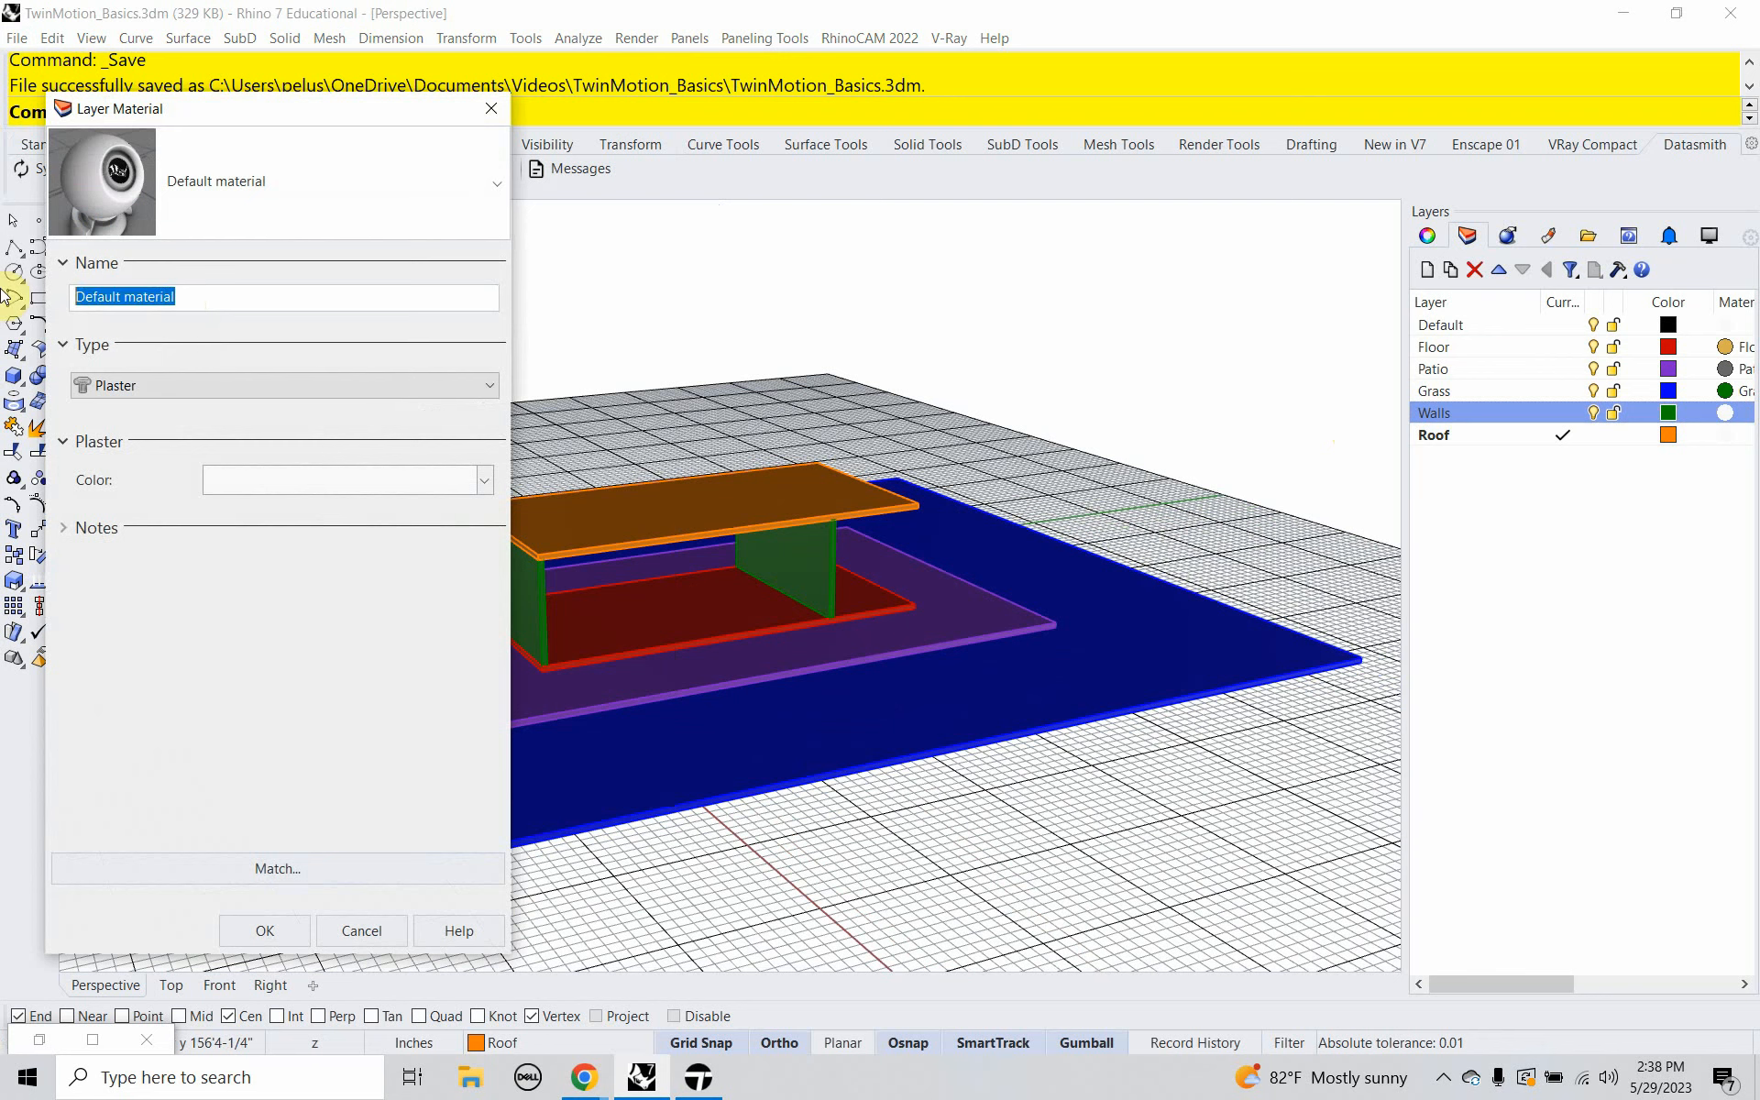
text(Wall)
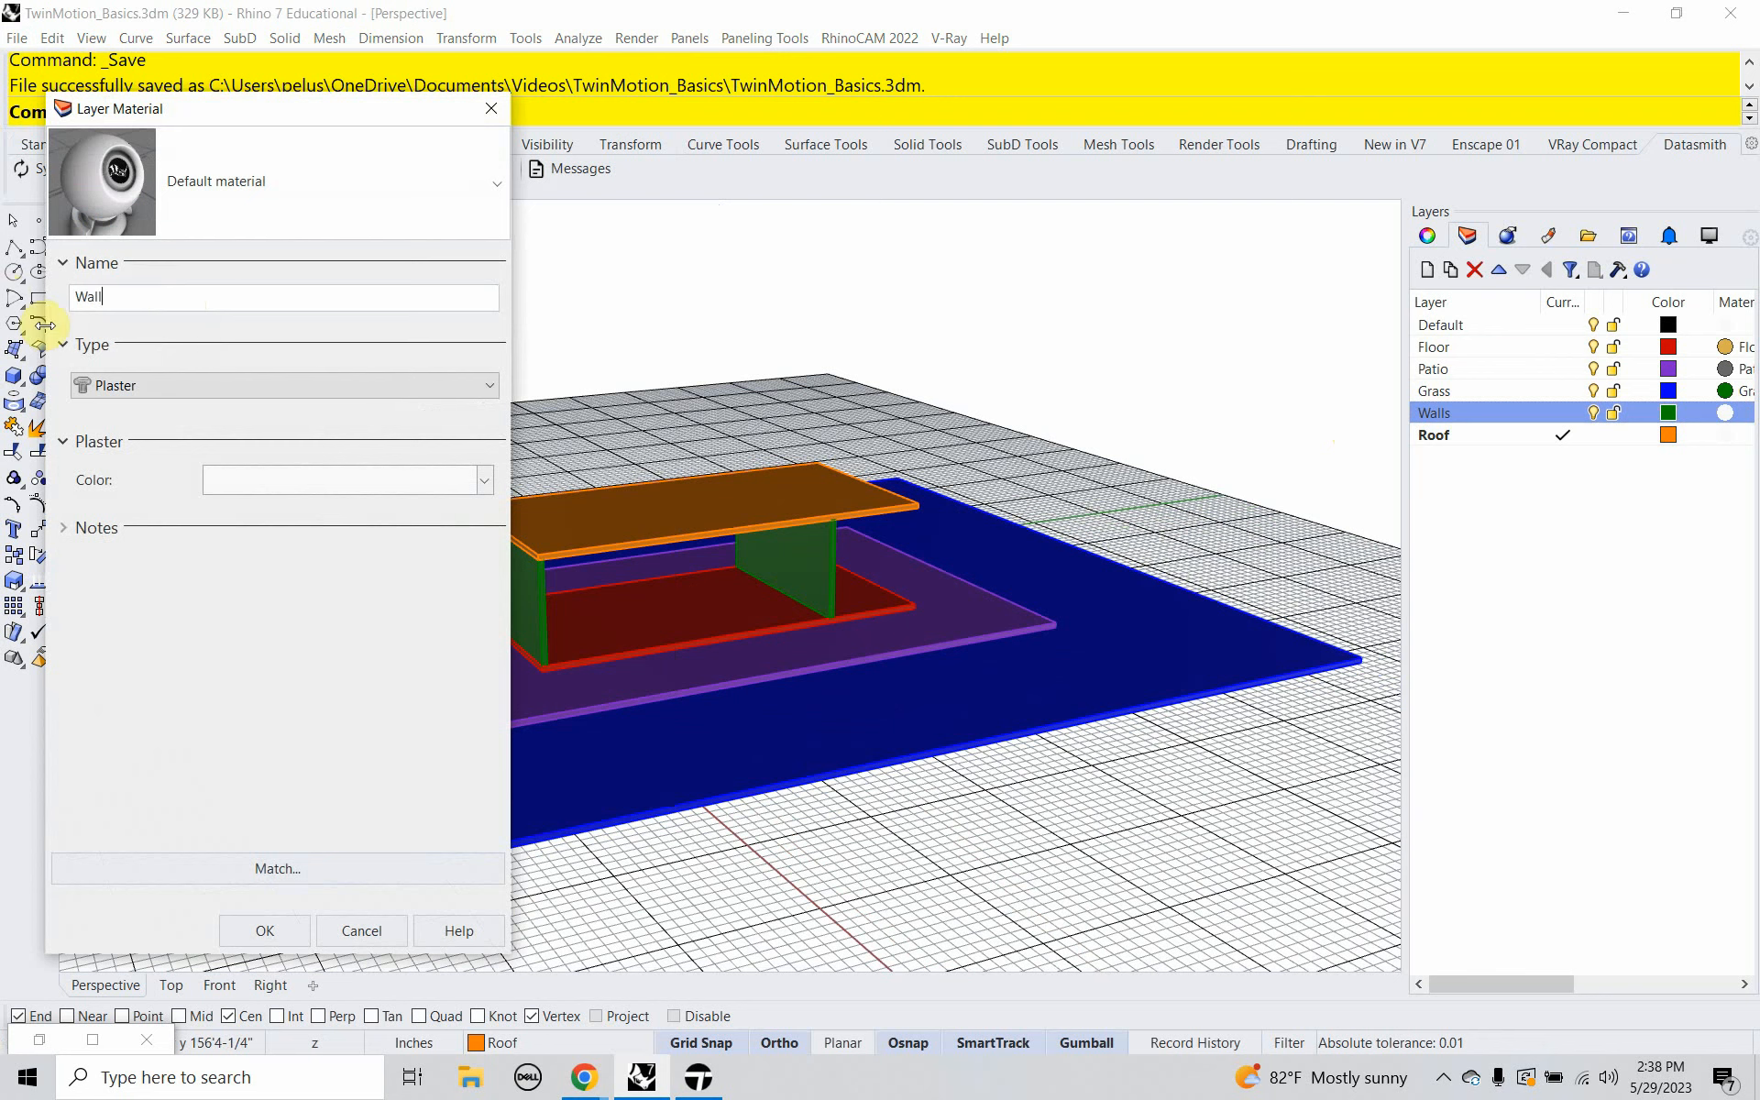
click(108, 384)
click(108, 402)
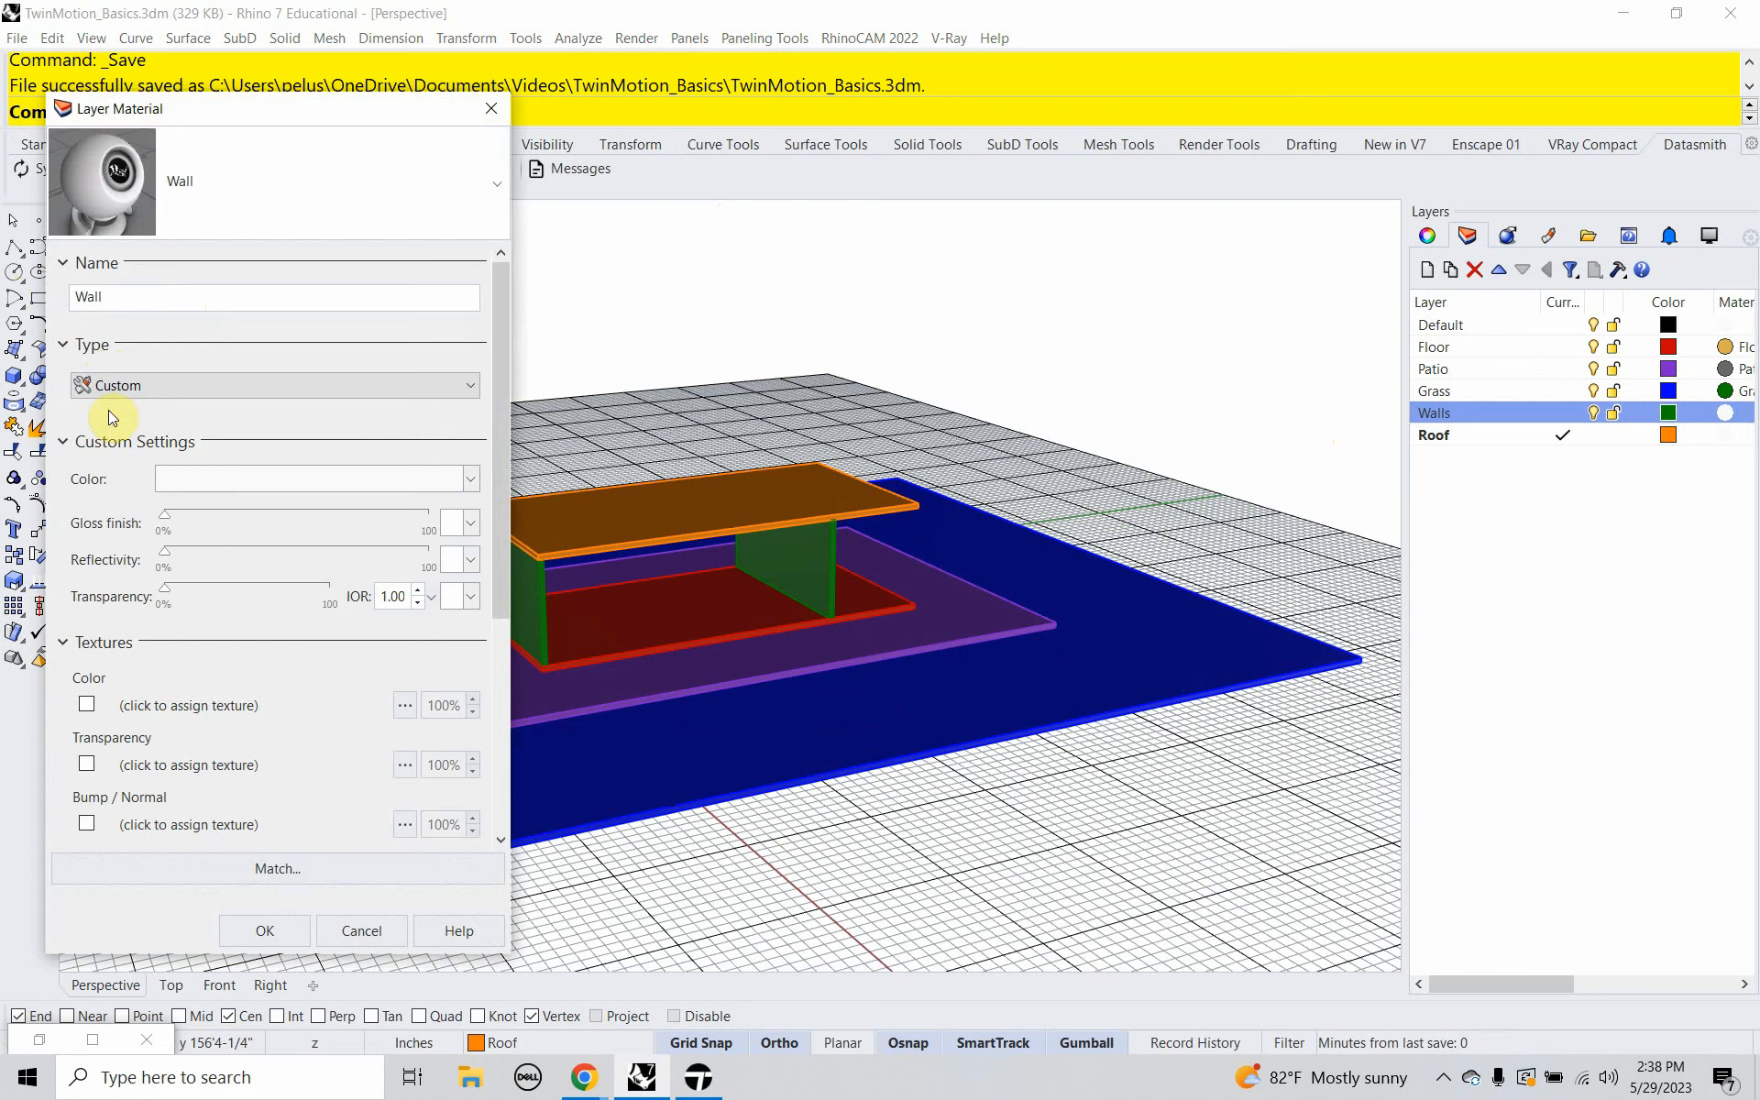
Set the Wall material's color to teal #54D6BB and apply the material to the Walls layer.
click(471, 477)
click(412, 482)
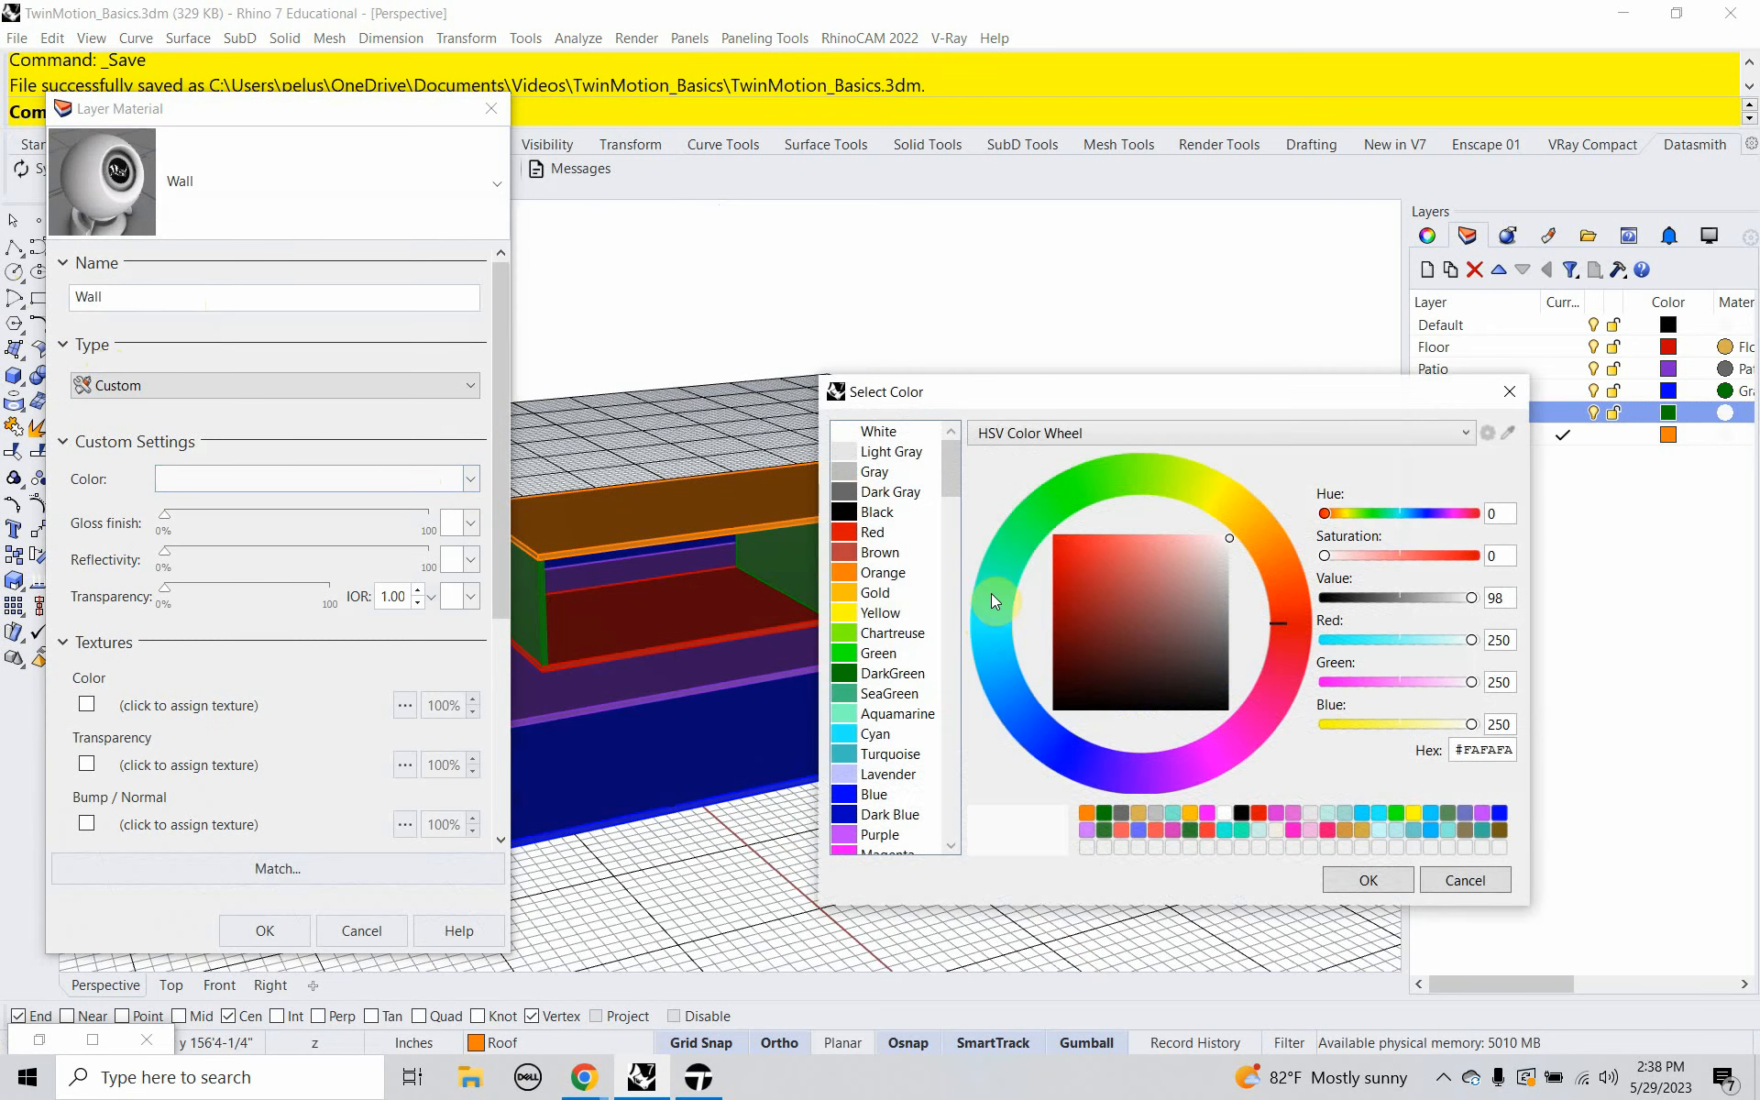
click(992, 595)
click(1123, 562)
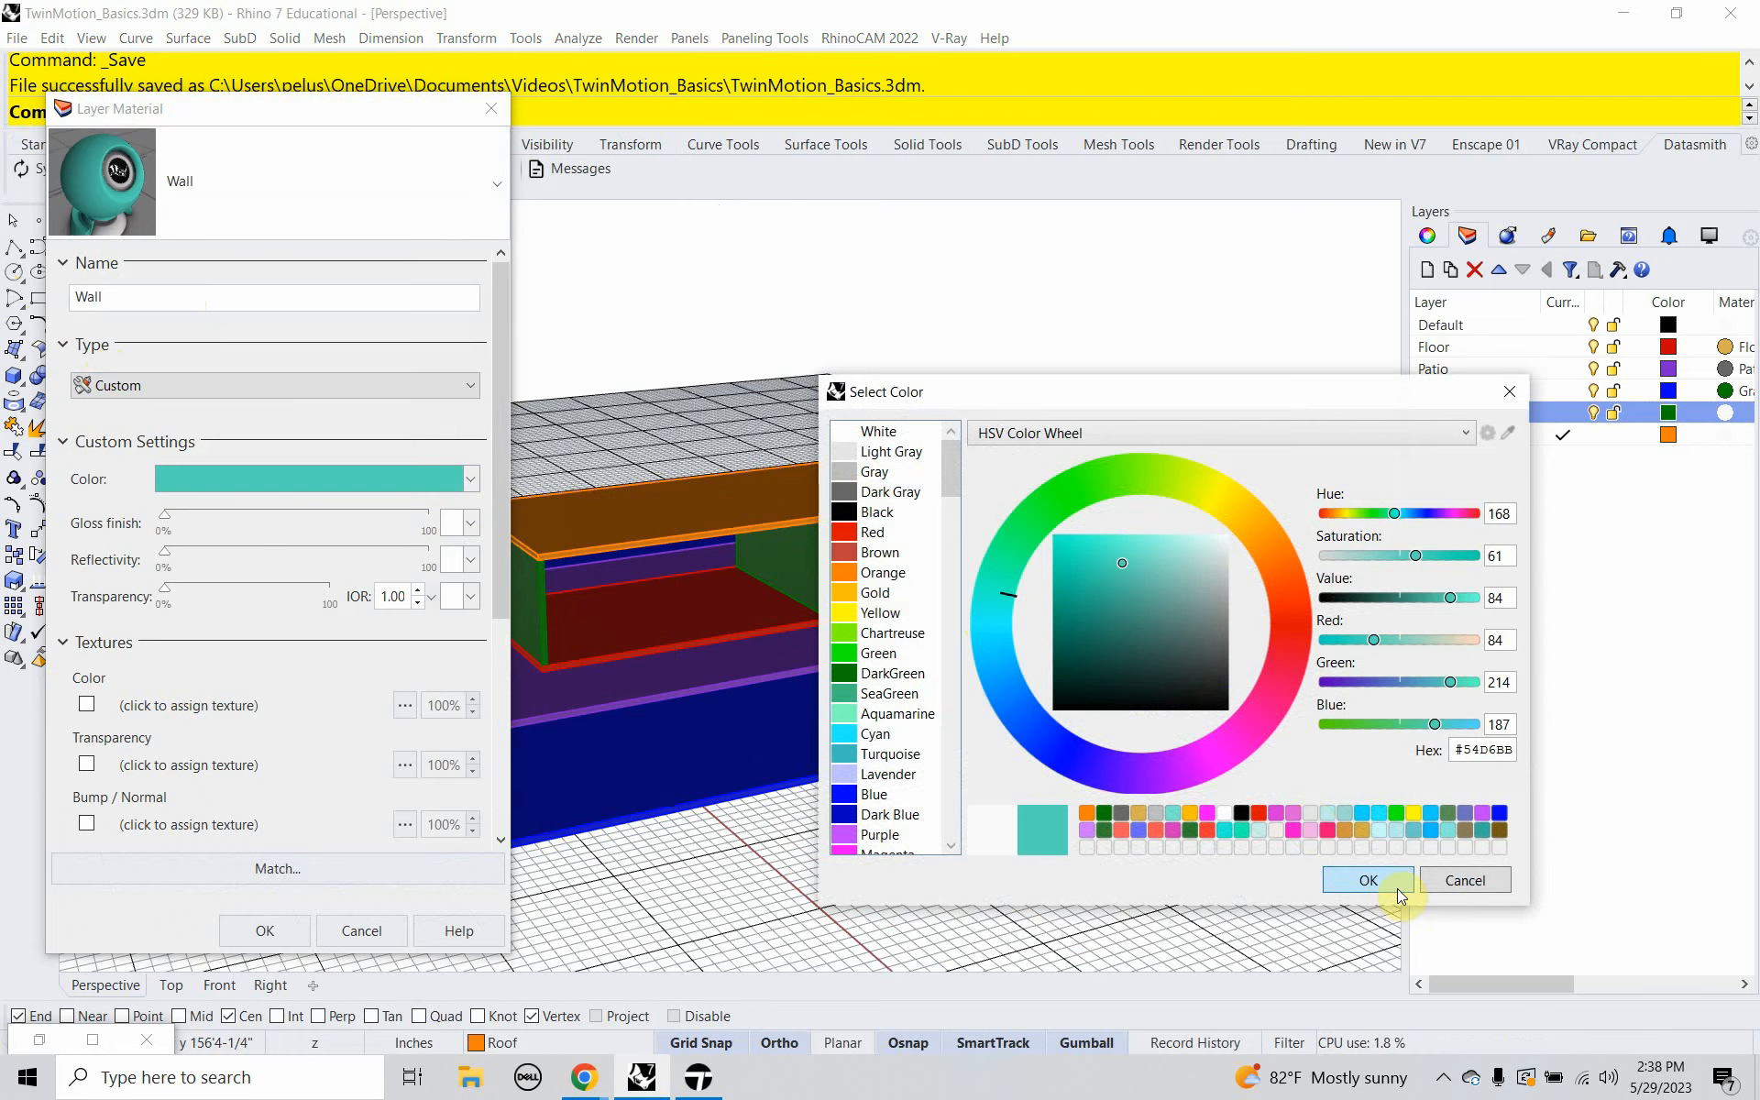
click(1367, 880)
click(234, 941)
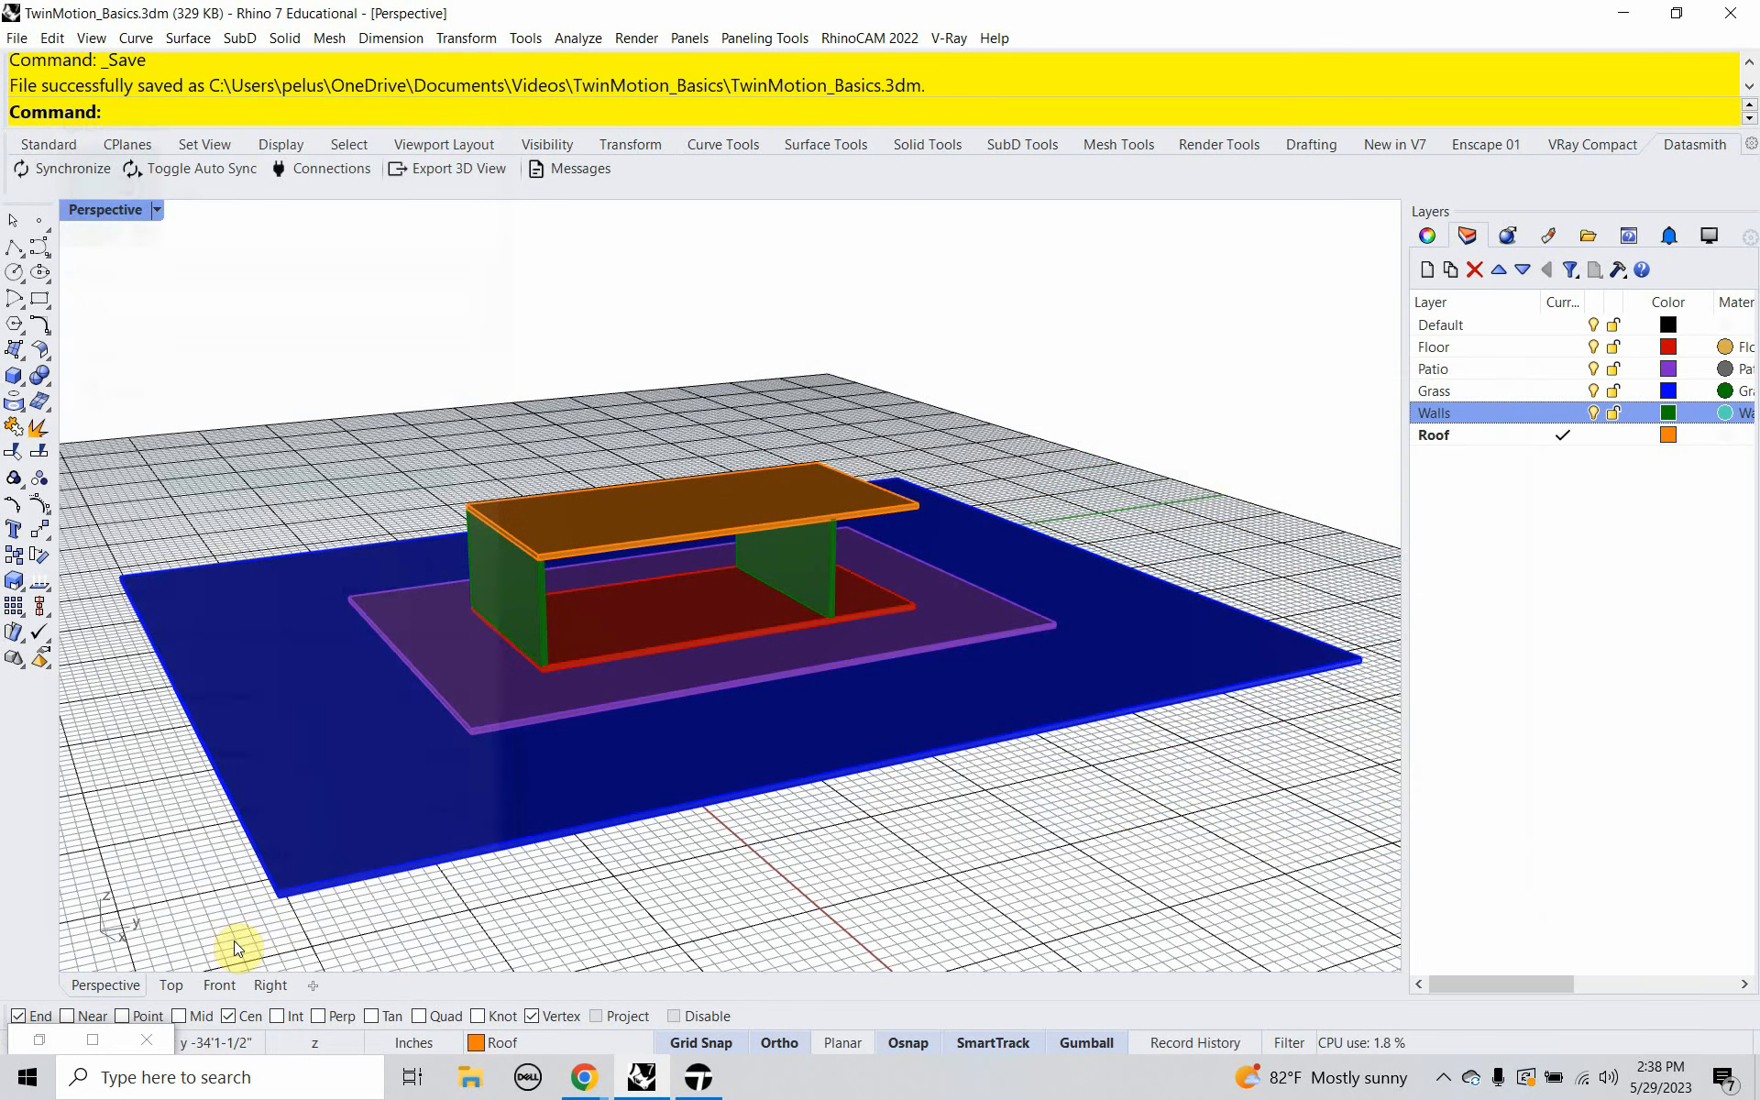
Assign the Roof layer a Custom material named "Roof" with the default white color.
click(1726, 435)
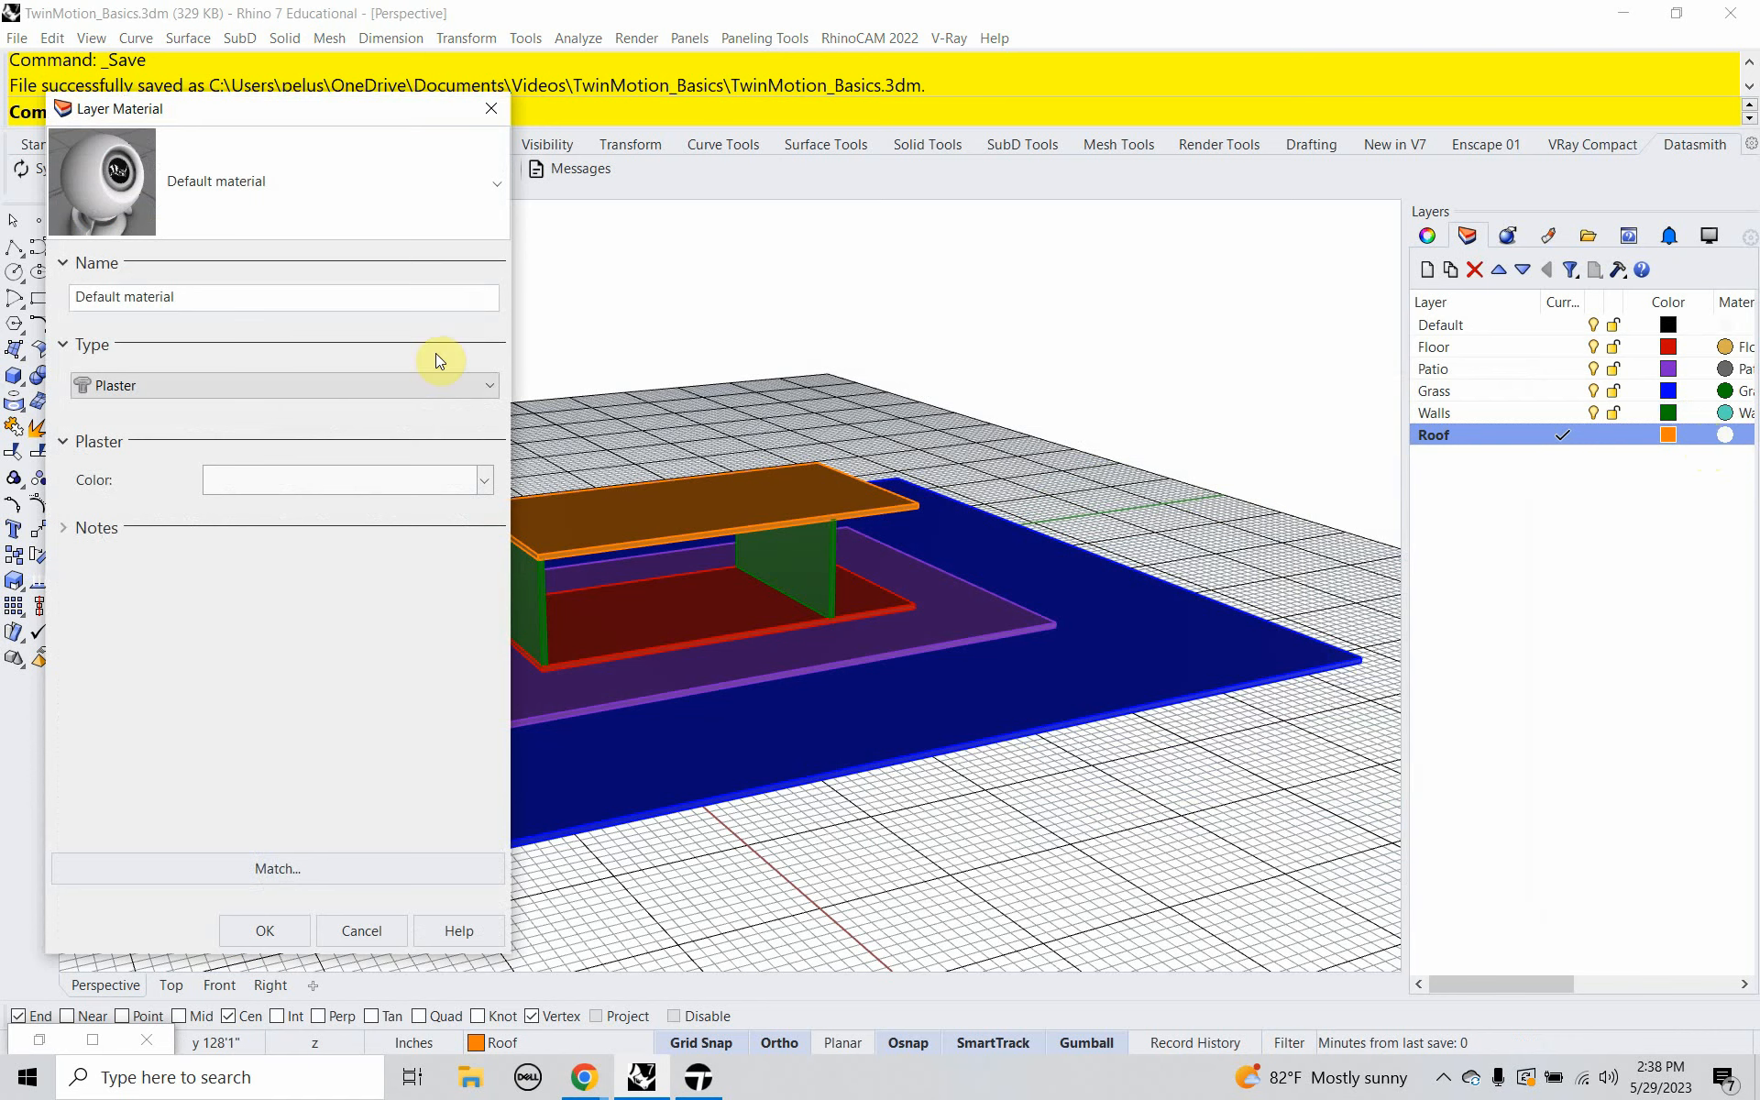
triple_click(183, 304)
text(Roof)
click(141, 383)
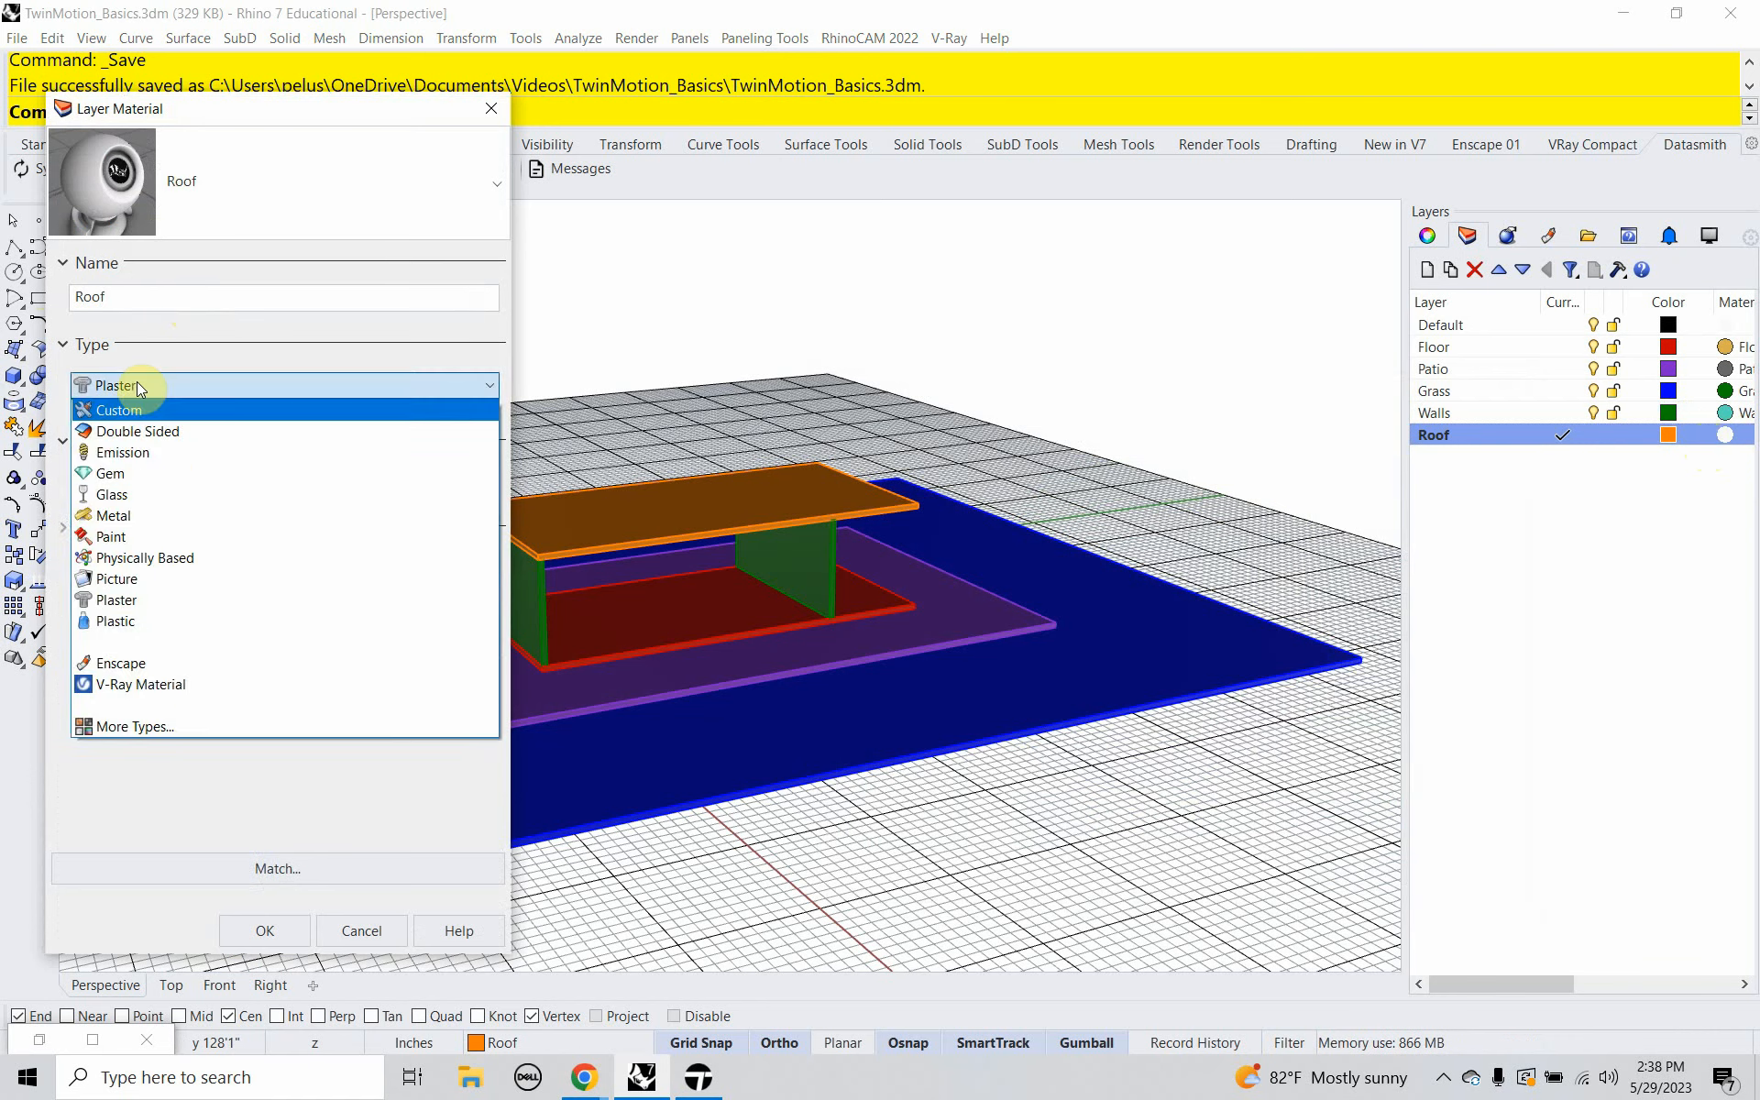
click(128, 416)
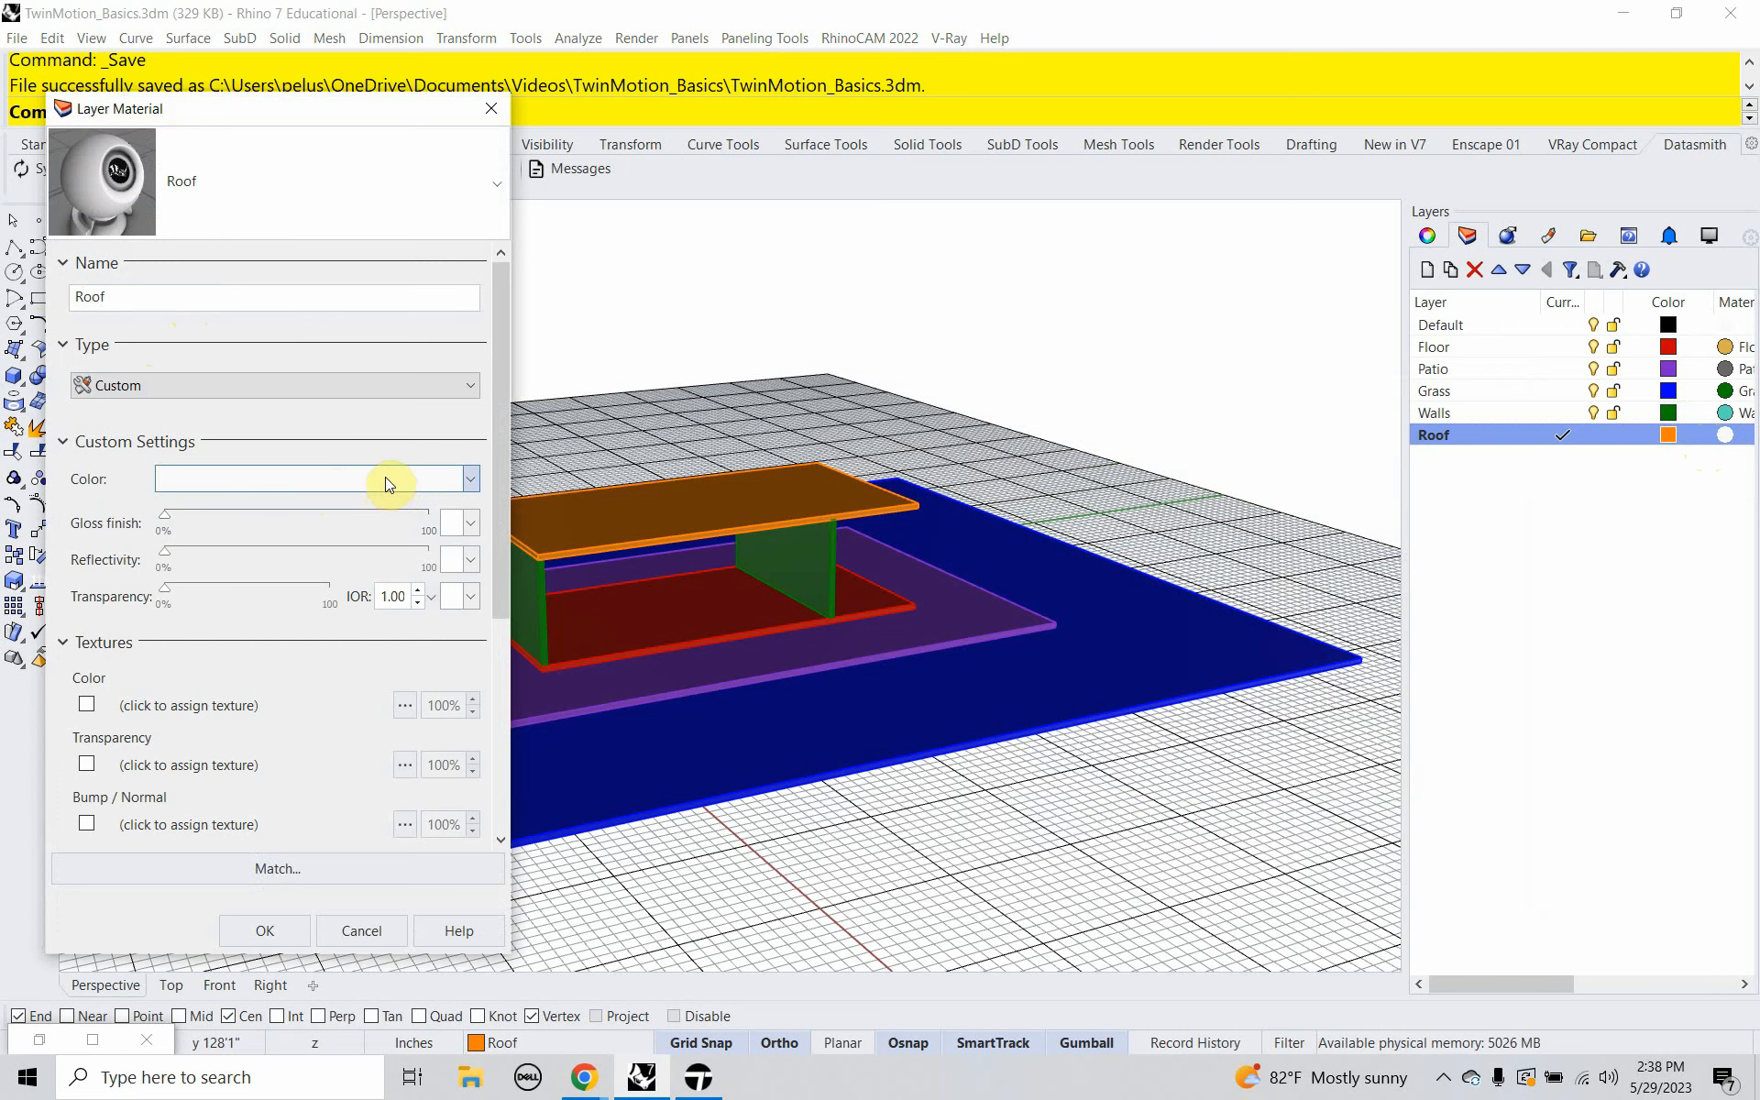
click(265, 929)
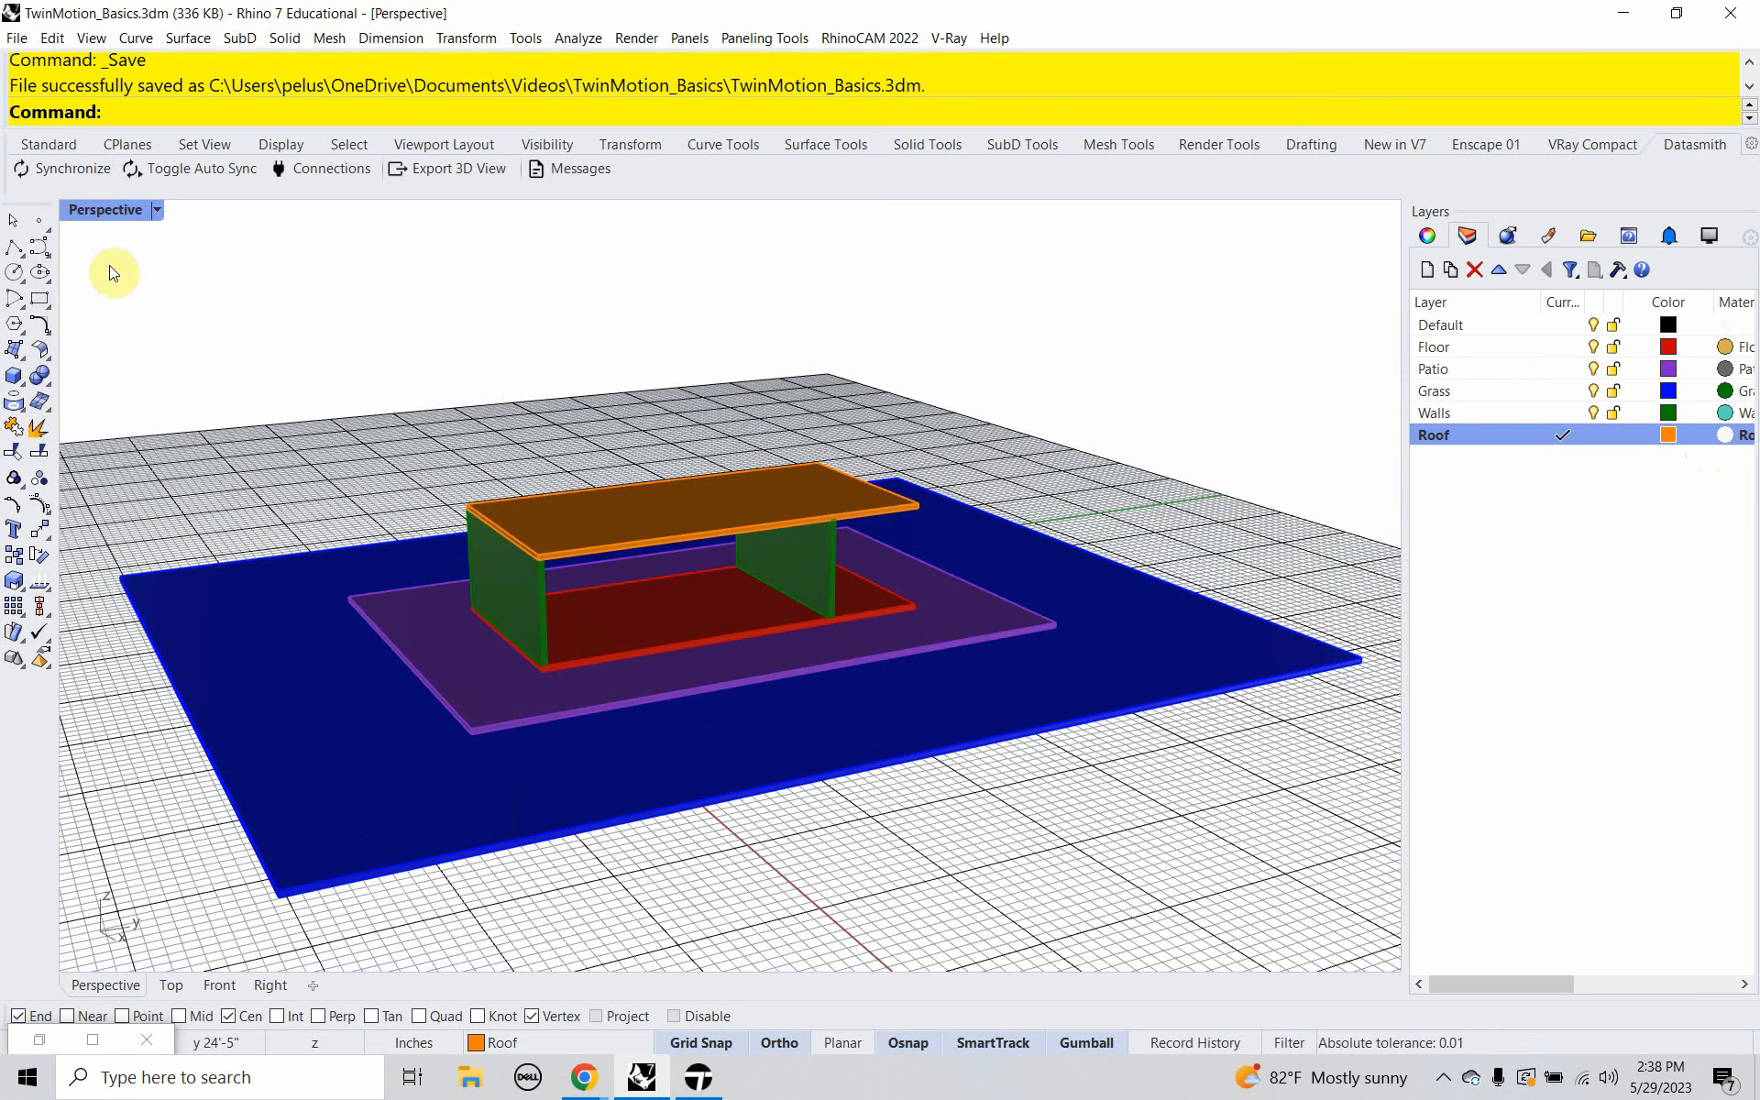
Preview the layer materials in Rendered display mode, then return the Perspective viewport to Shaded.
click(151, 213)
click(129, 330)
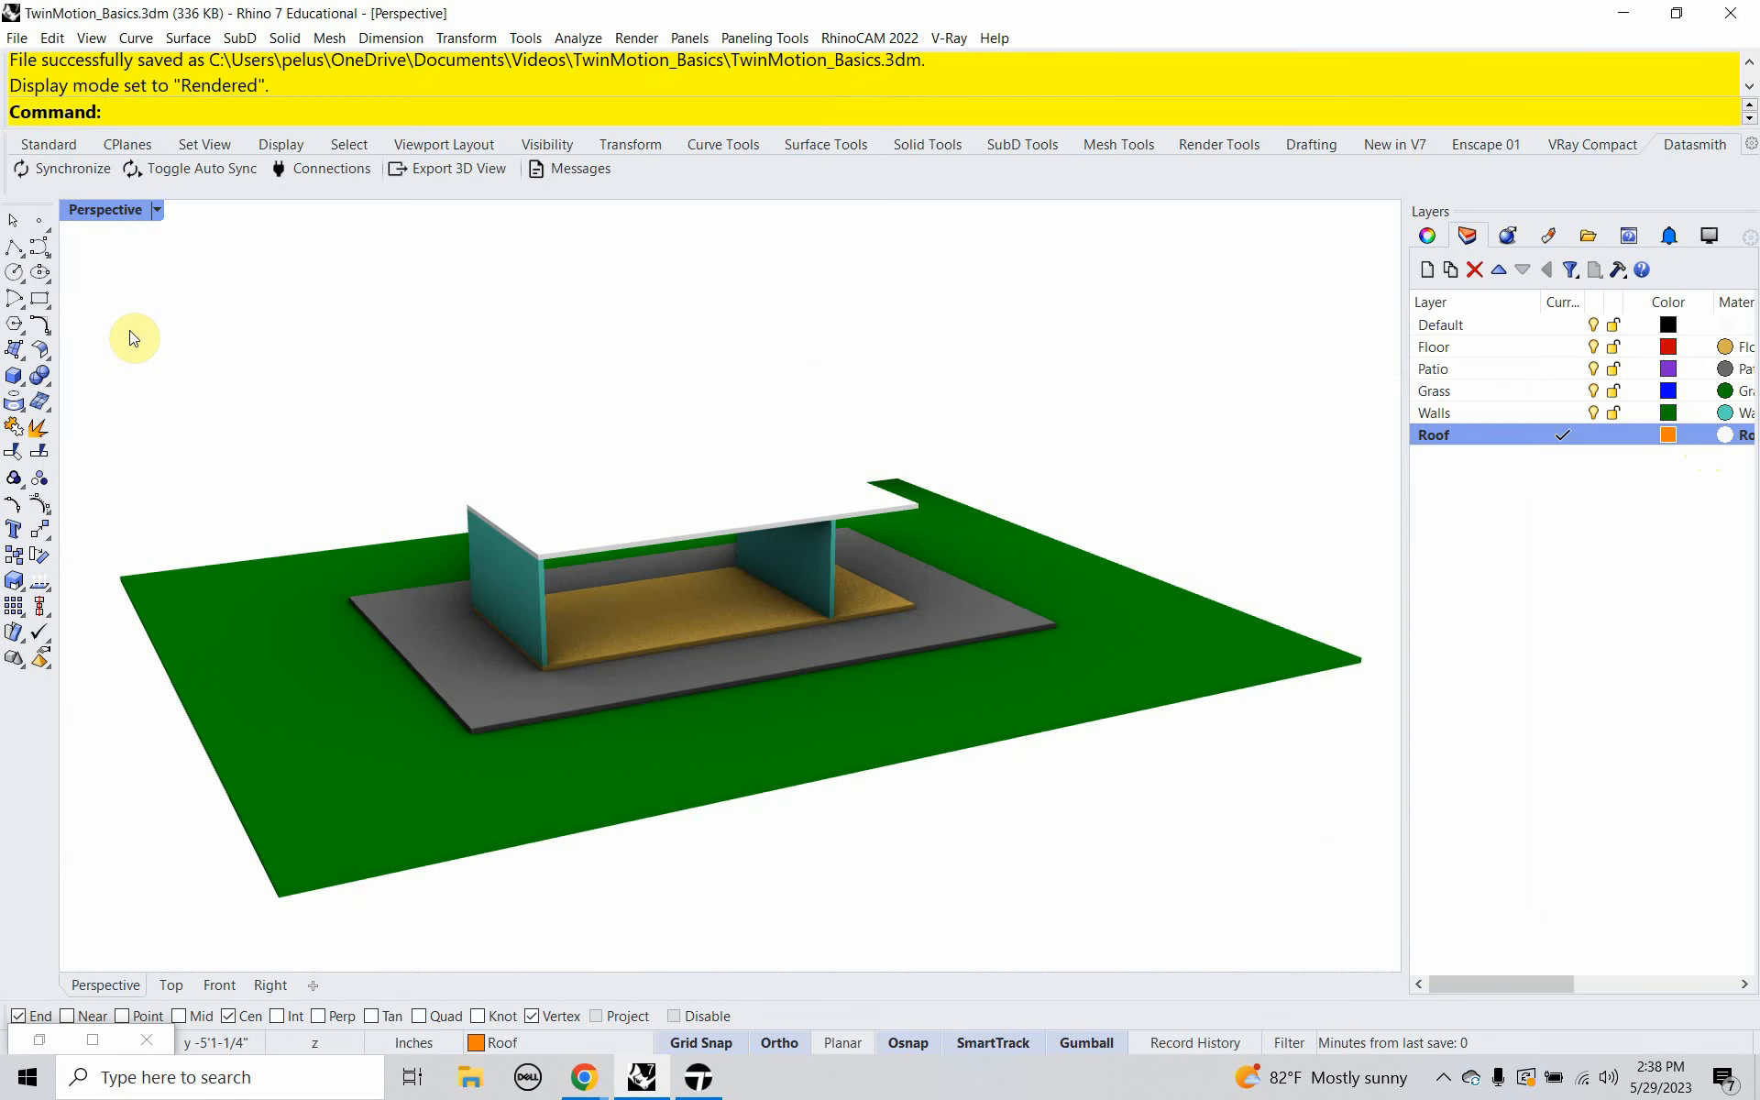
click(156, 211)
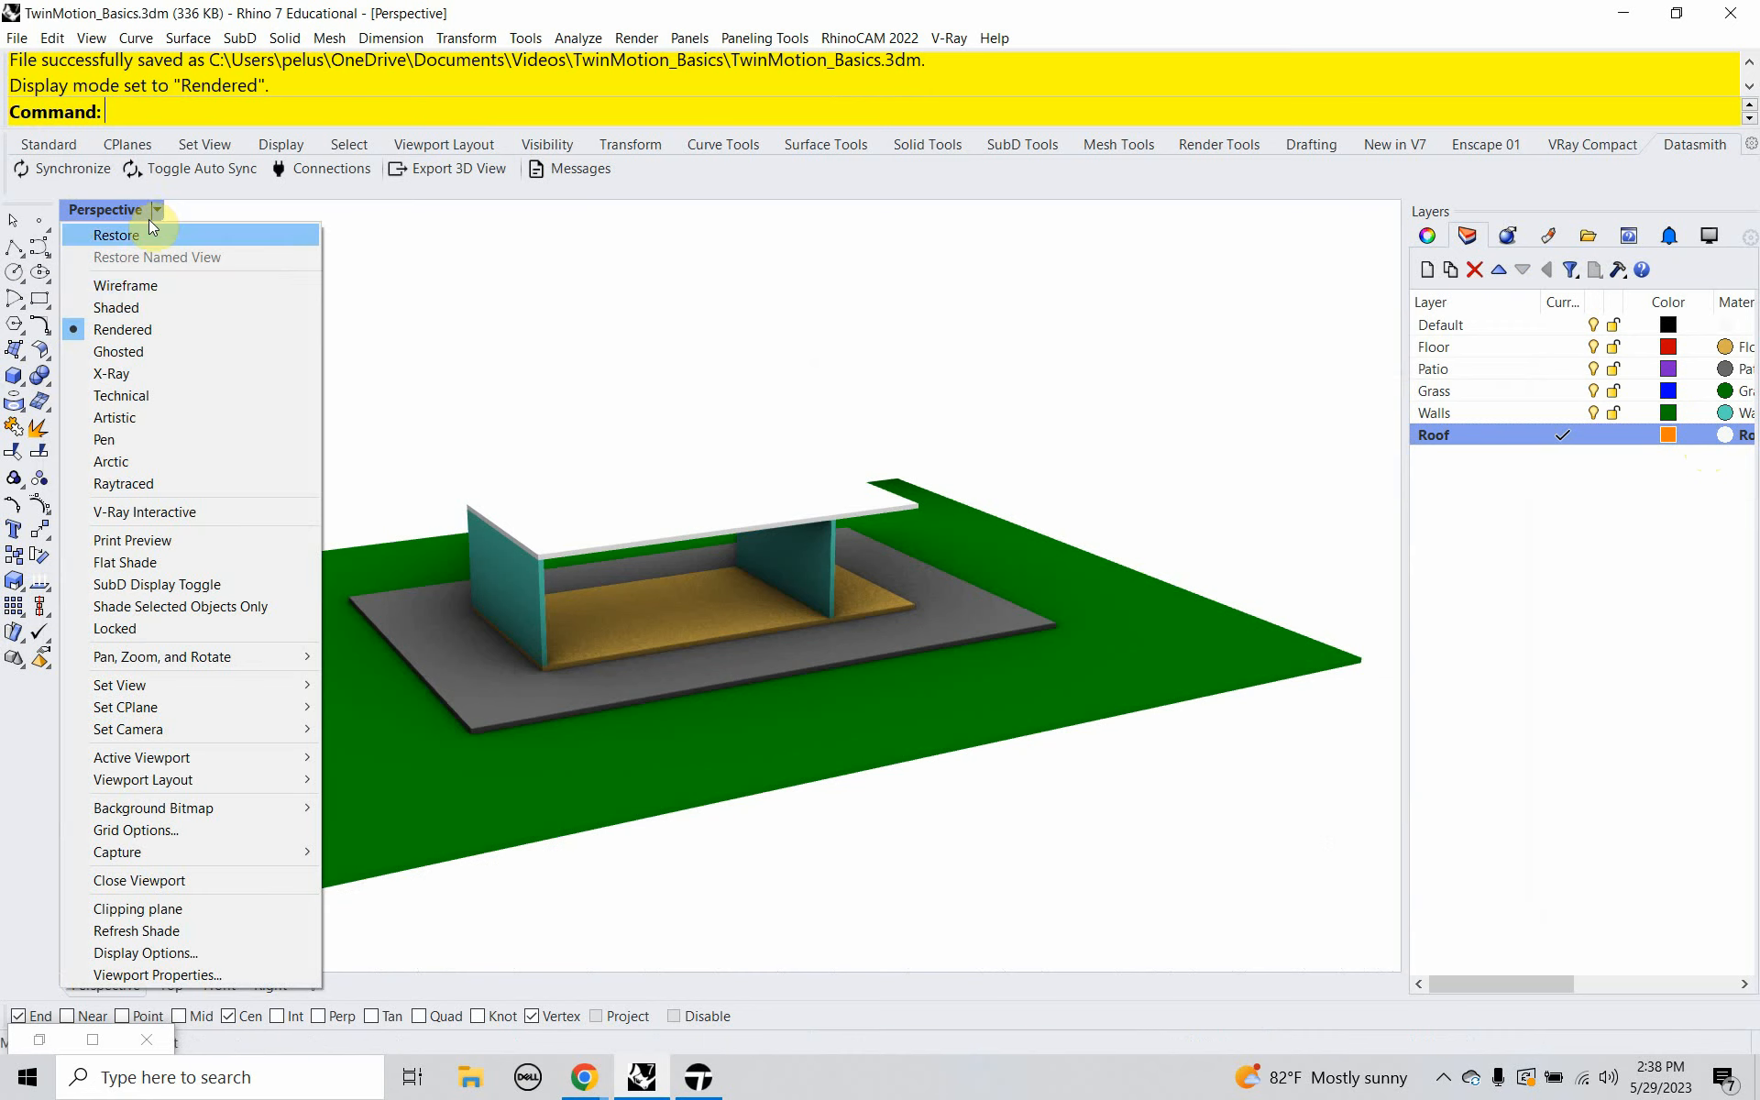
click(136, 305)
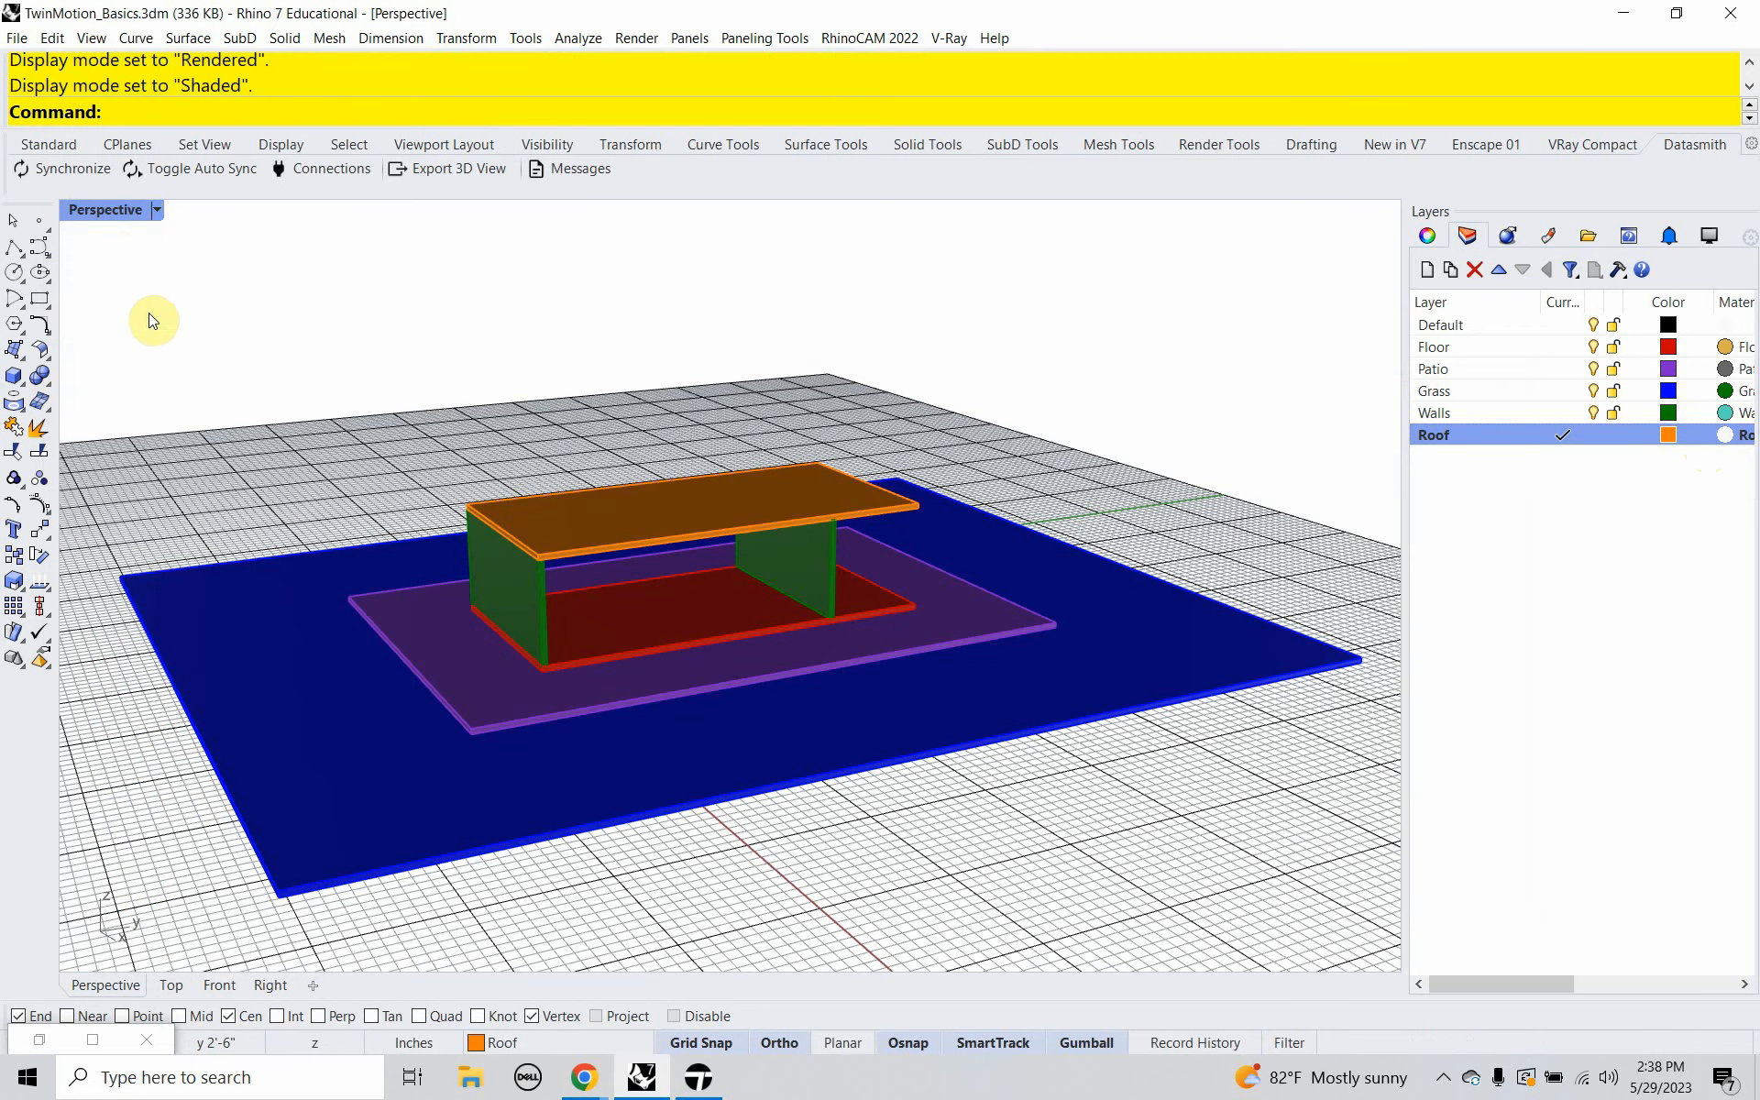
Save the model, synchronize it through Datasmith, and switch to Twinmotion to view the updated pavilion.
key(ctrl+s)
click(88, 174)
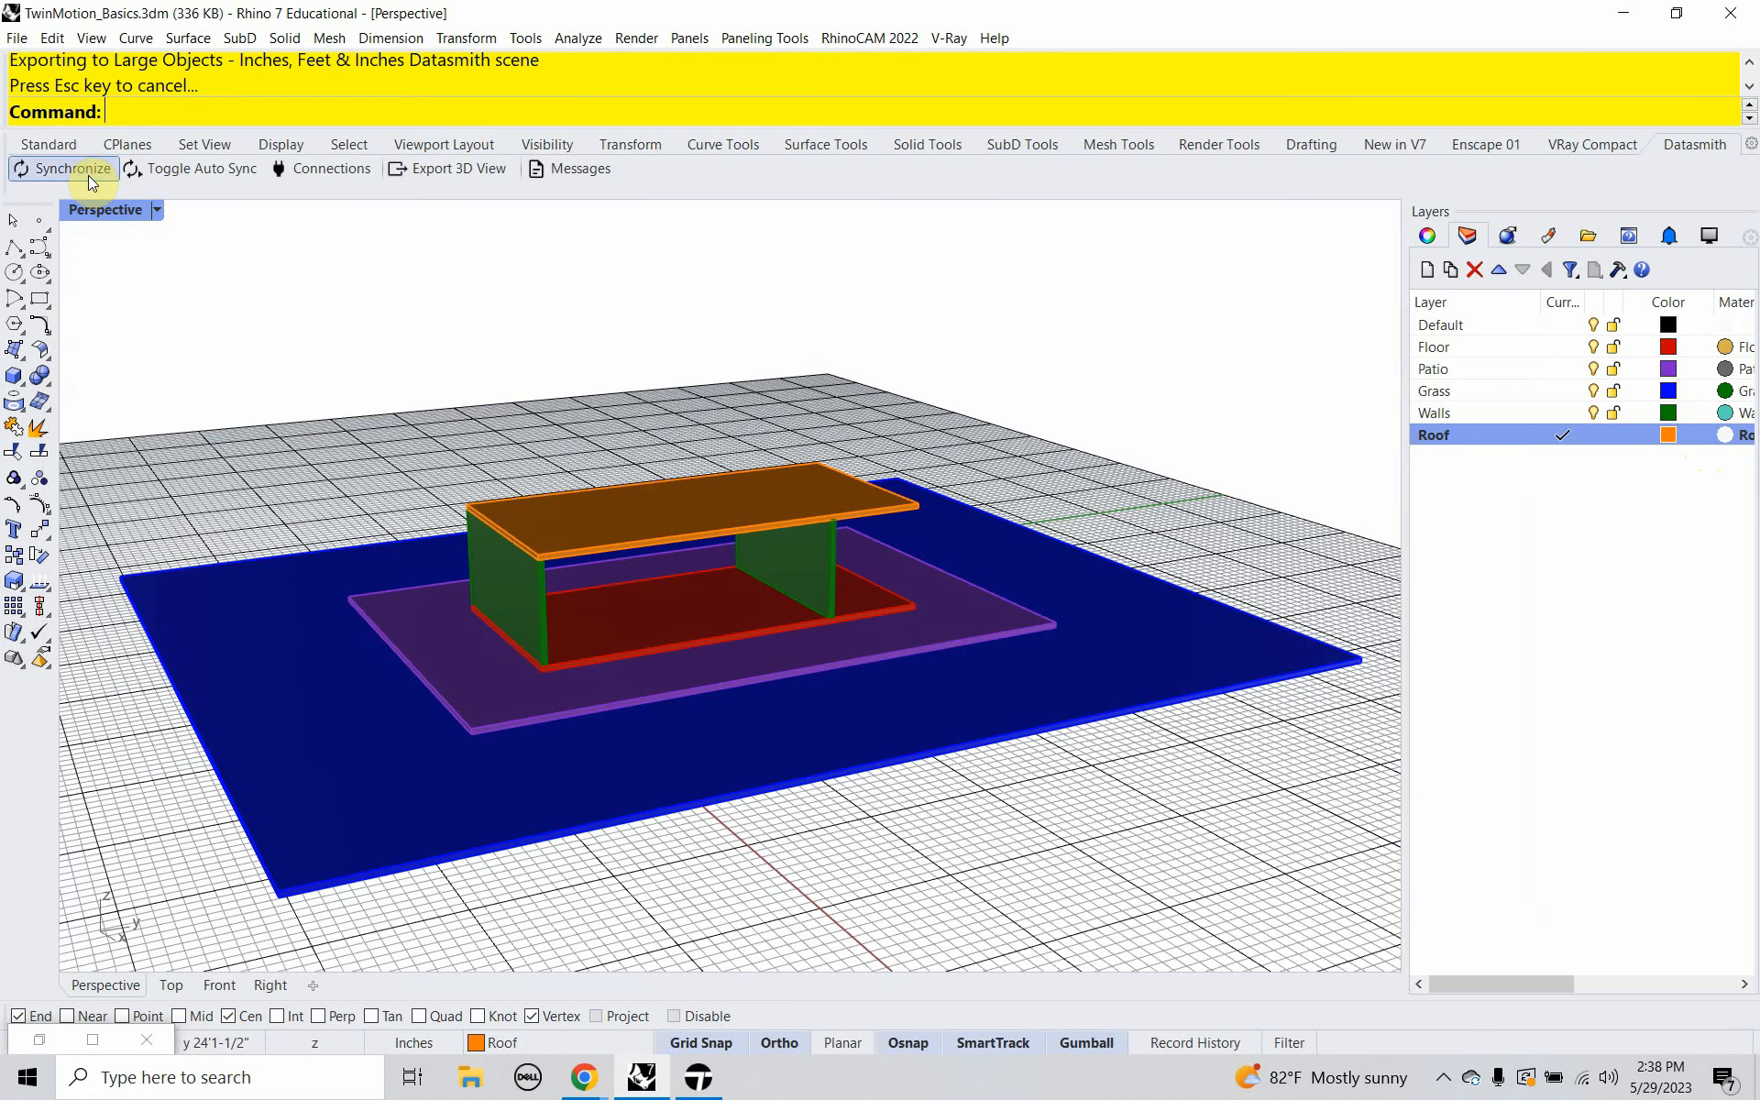
click(692, 1079)
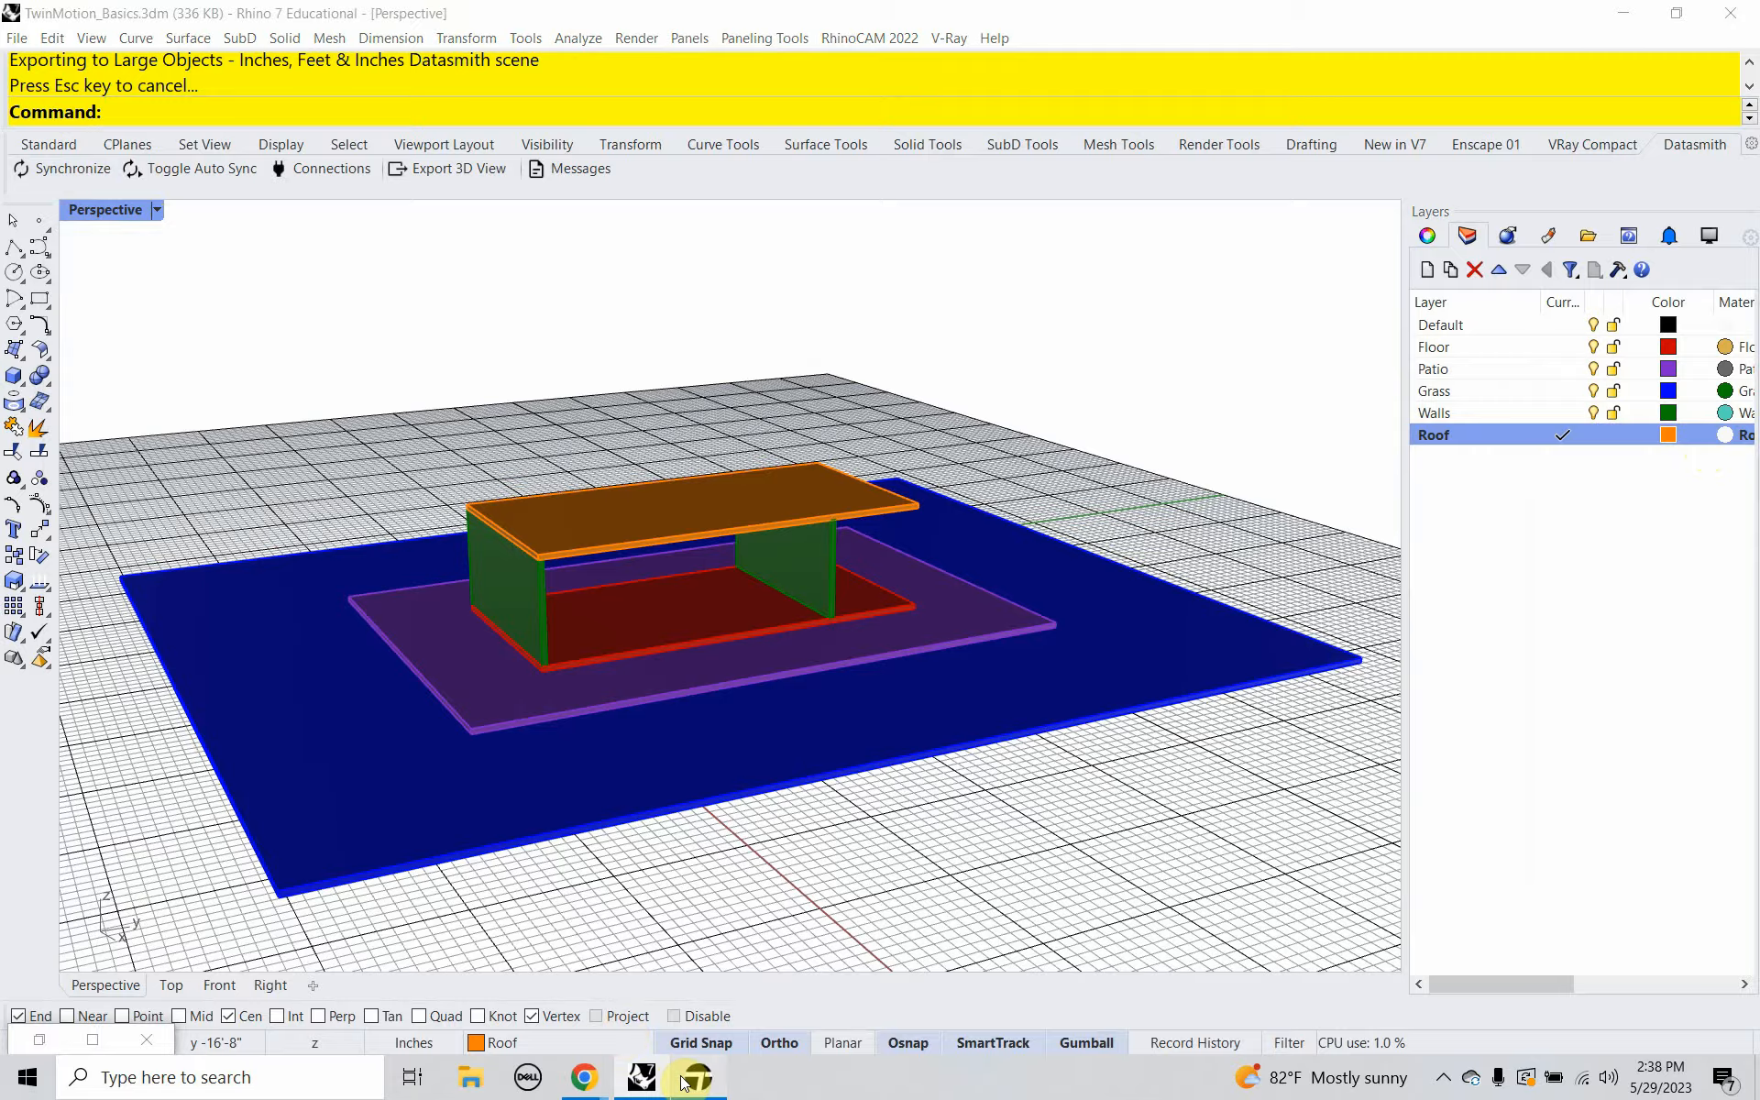
shift+middle_drag(790, 597, 954, 581)
scroll(869, 464, up, 3)
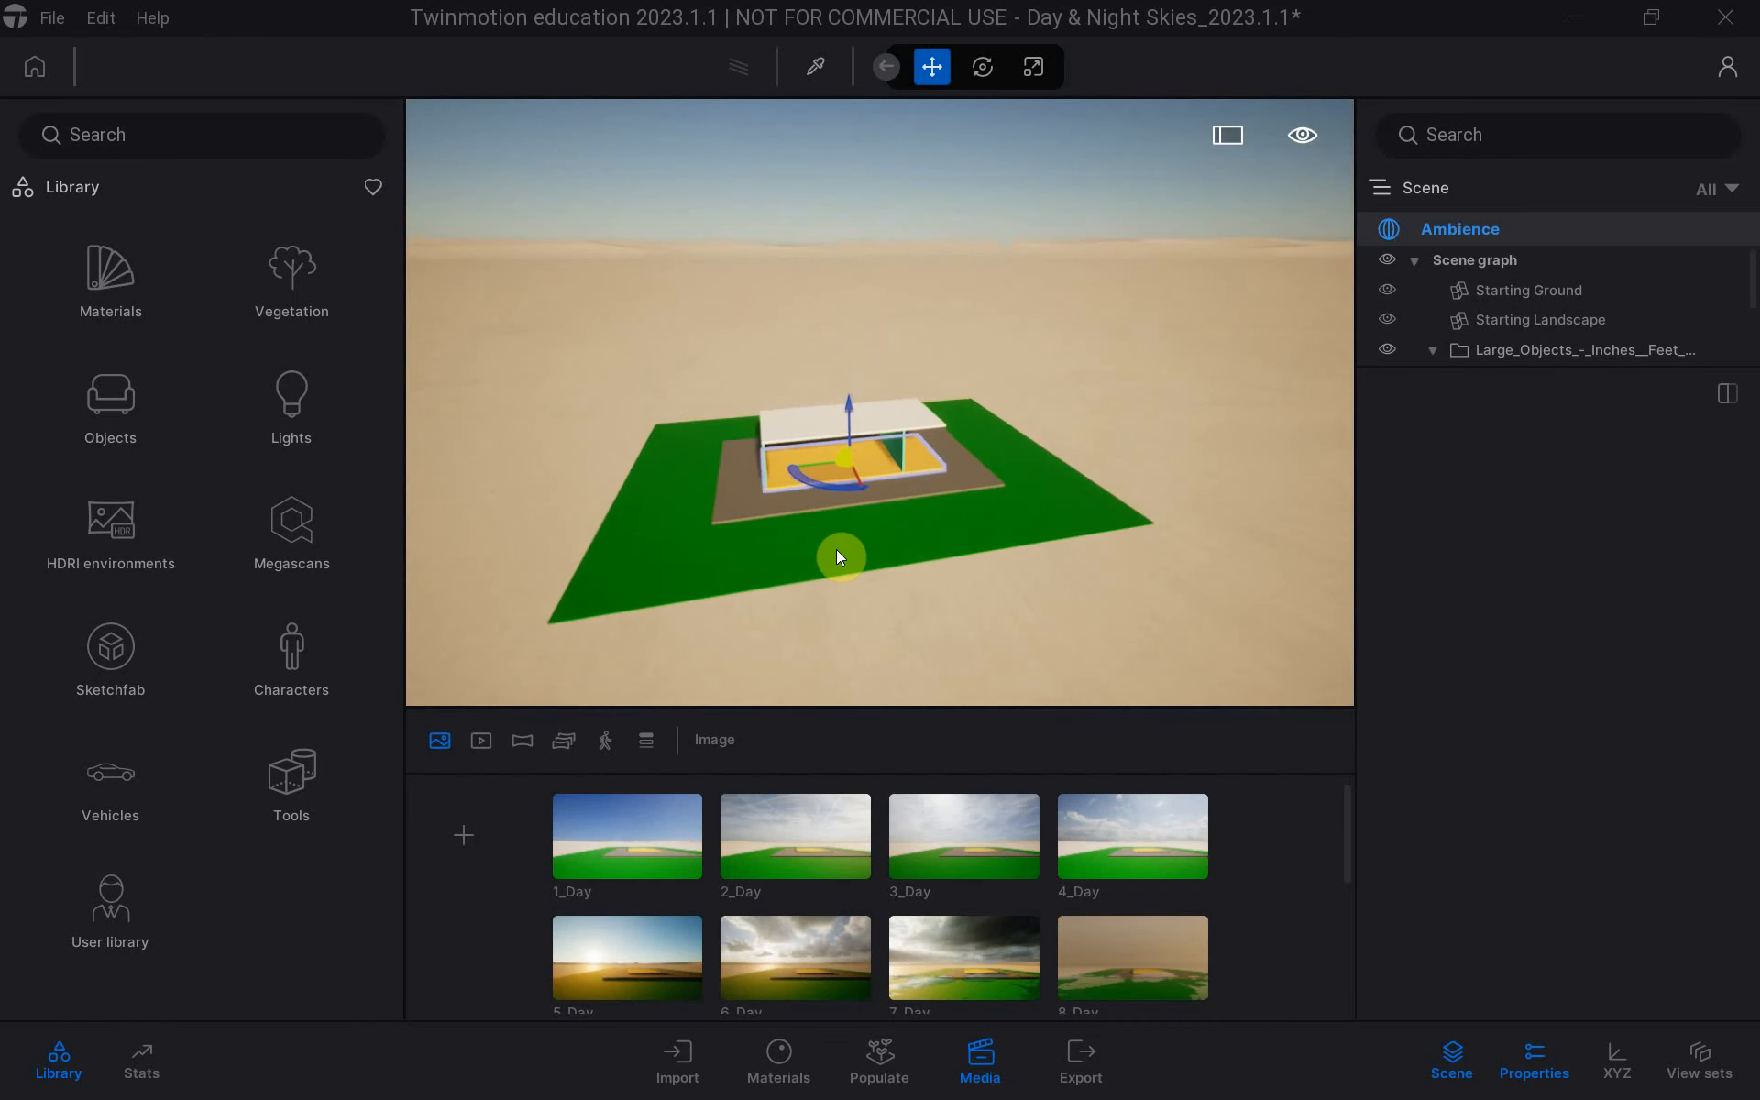
scroll(836, 550, up, 2)
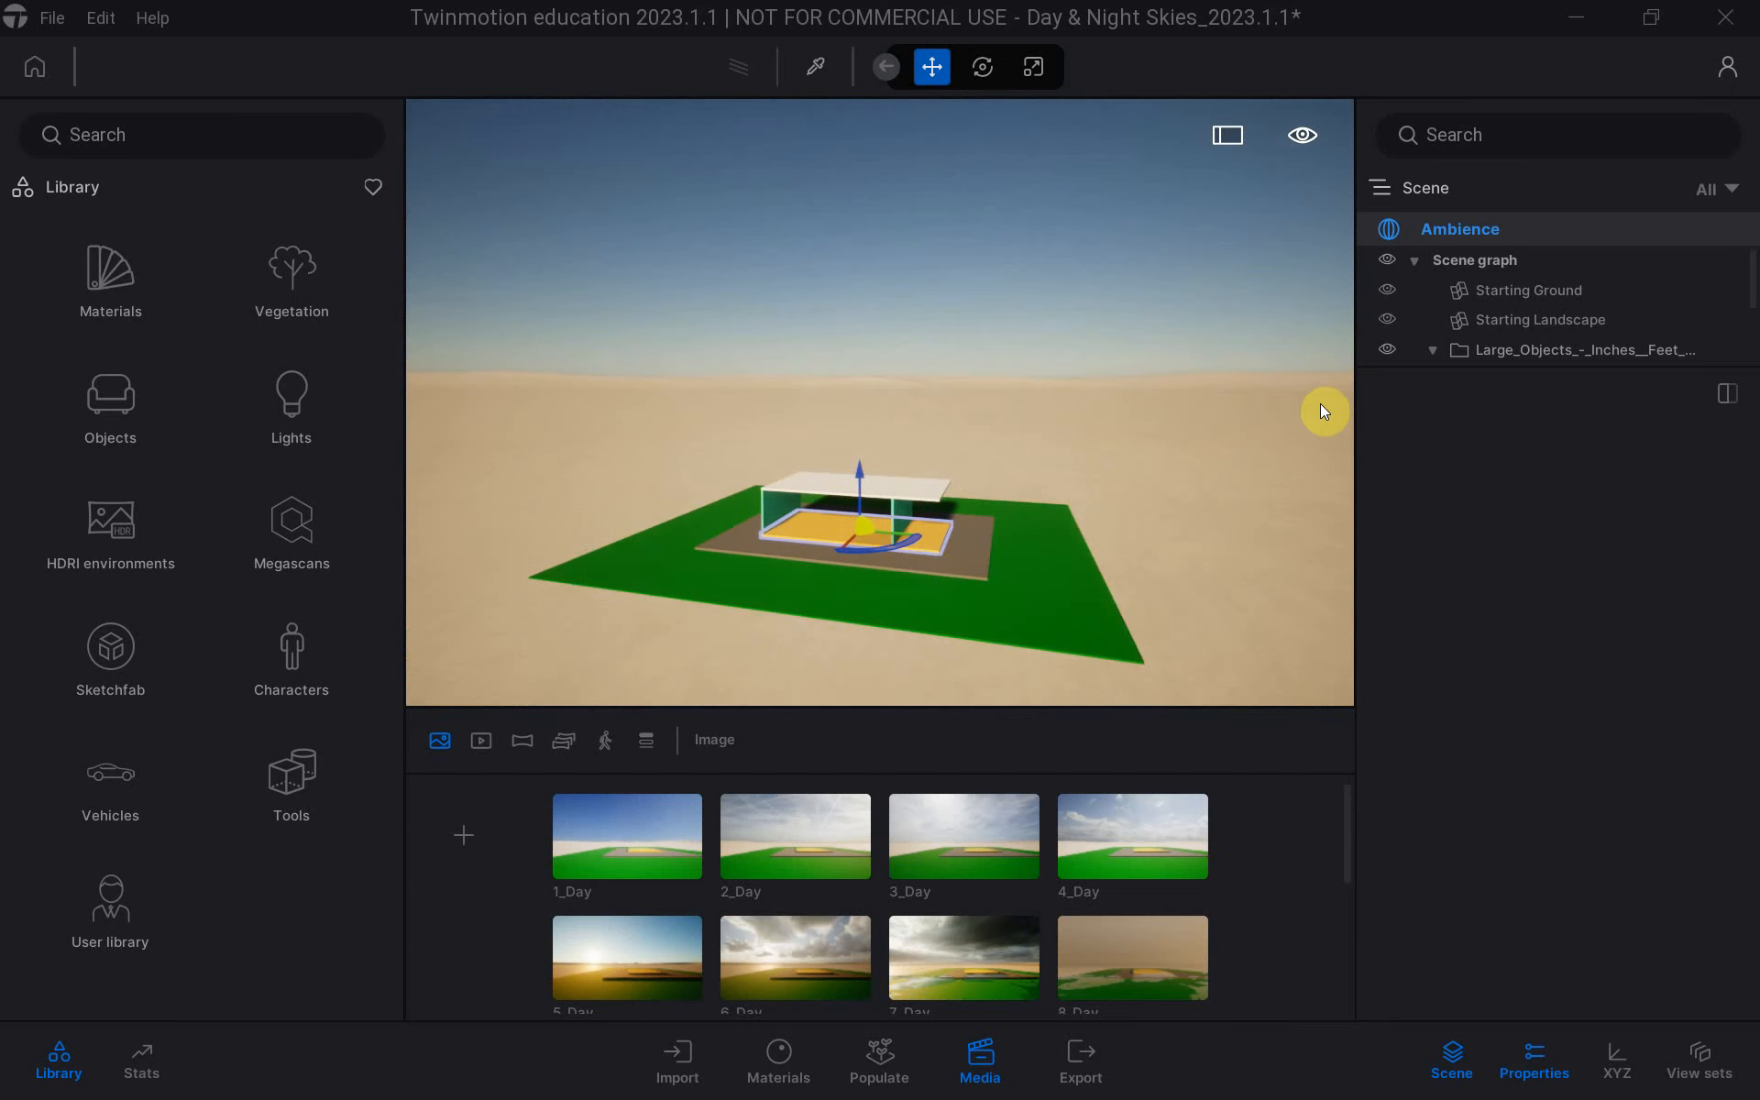
In the Ambience environment properties, set the time of day to 12:03 and the exposure to about -0.44.
click(1466, 236)
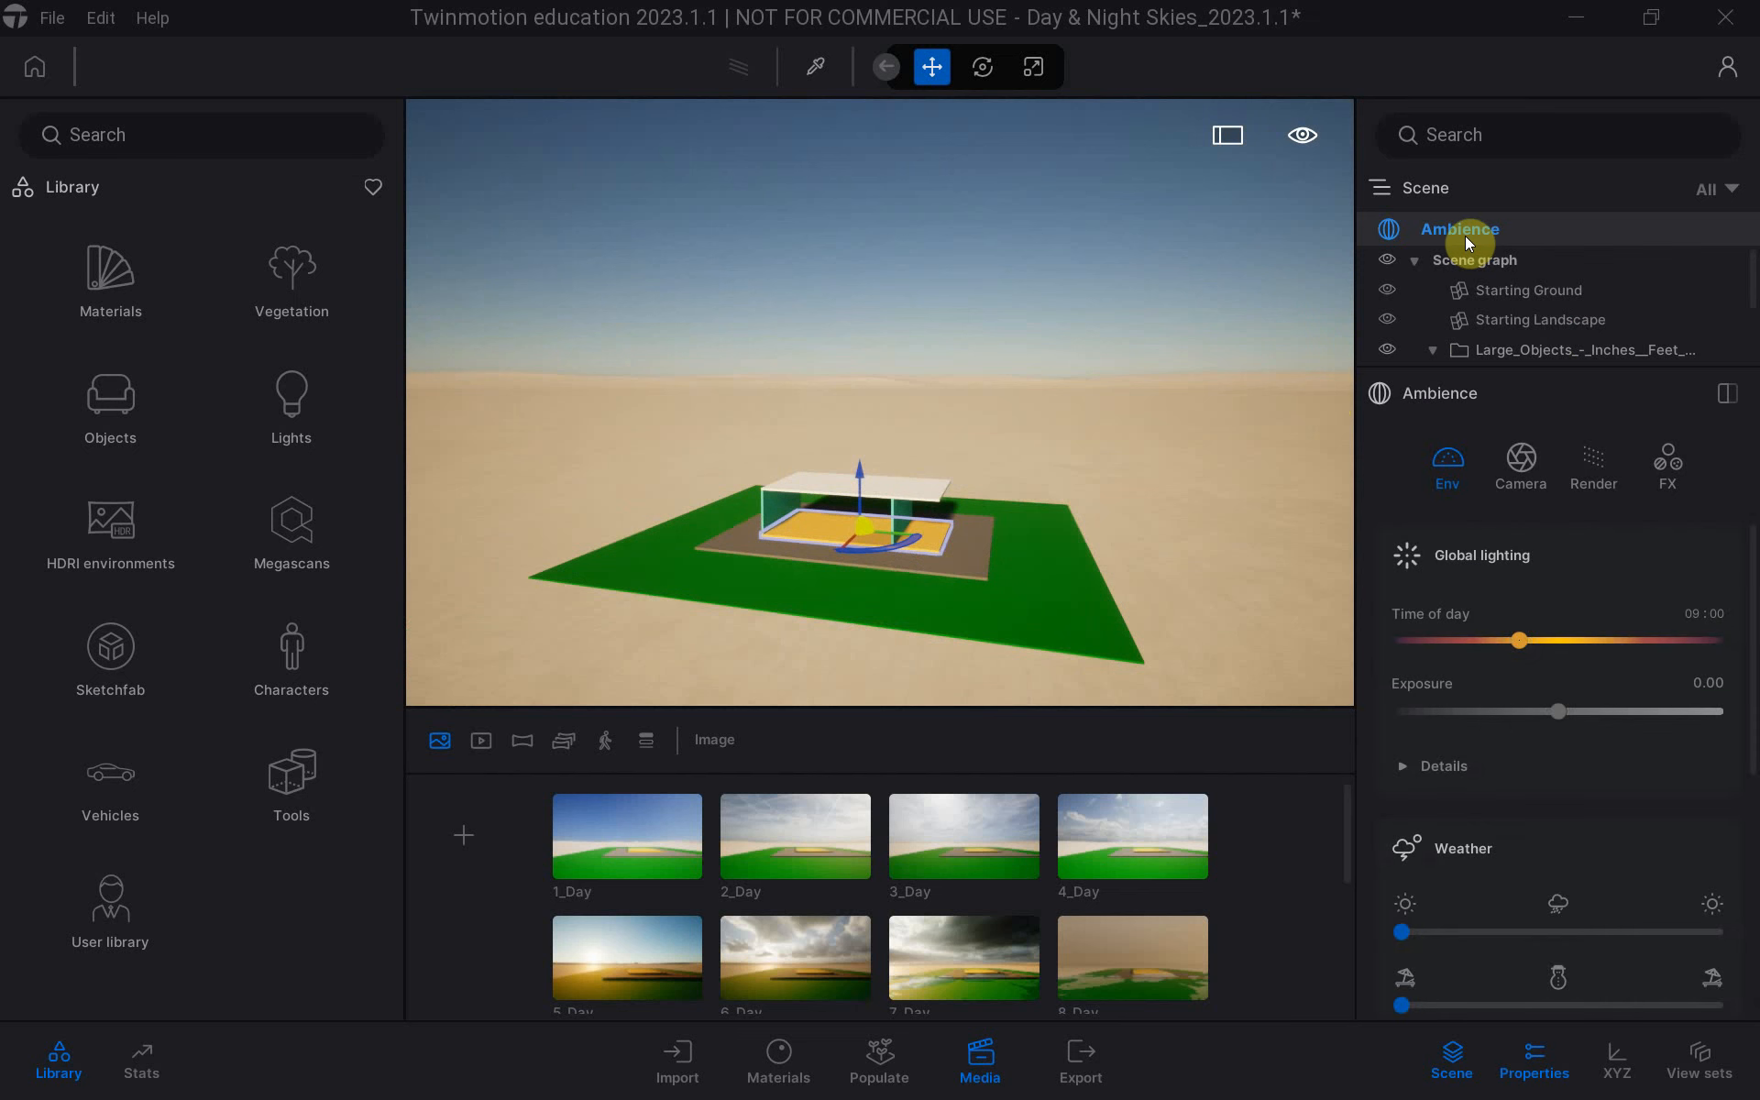
click(1542, 1072)
click(1542, 1079)
click(1540, 1081)
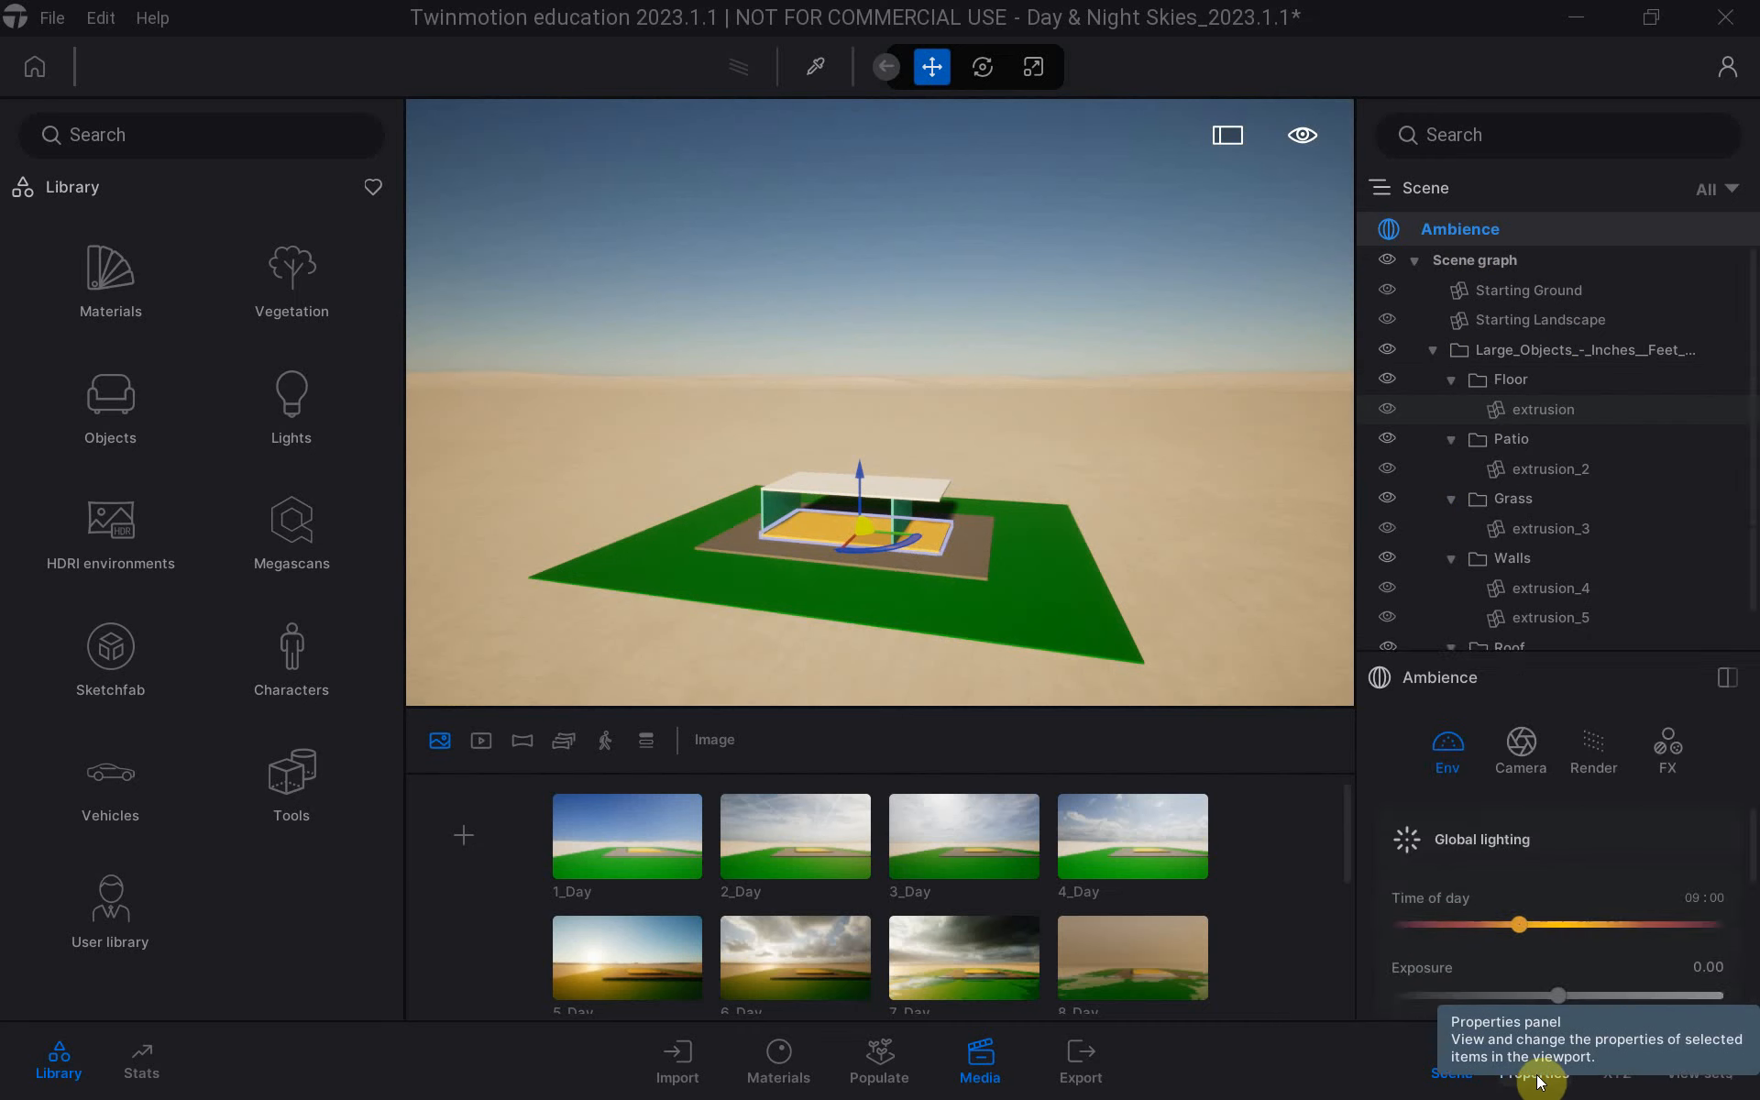
click(1537, 1085)
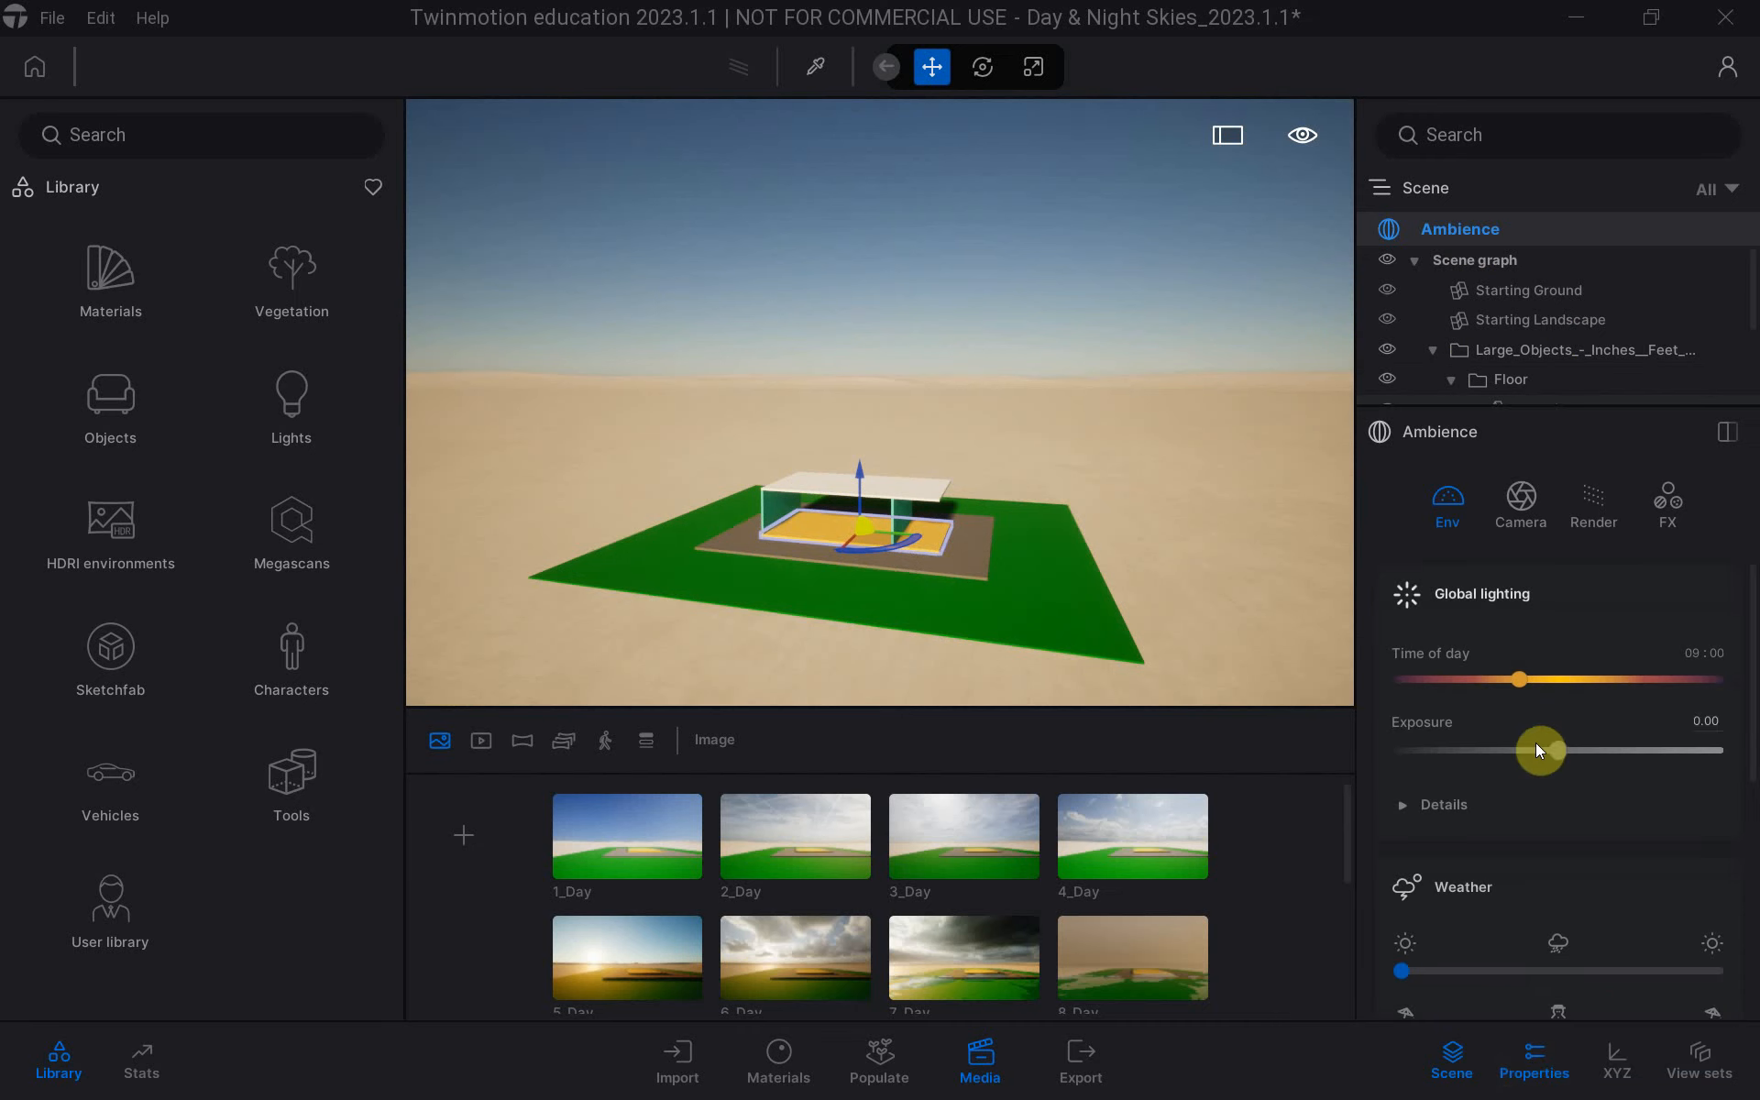
drag(1515, 677, 1555, 746)
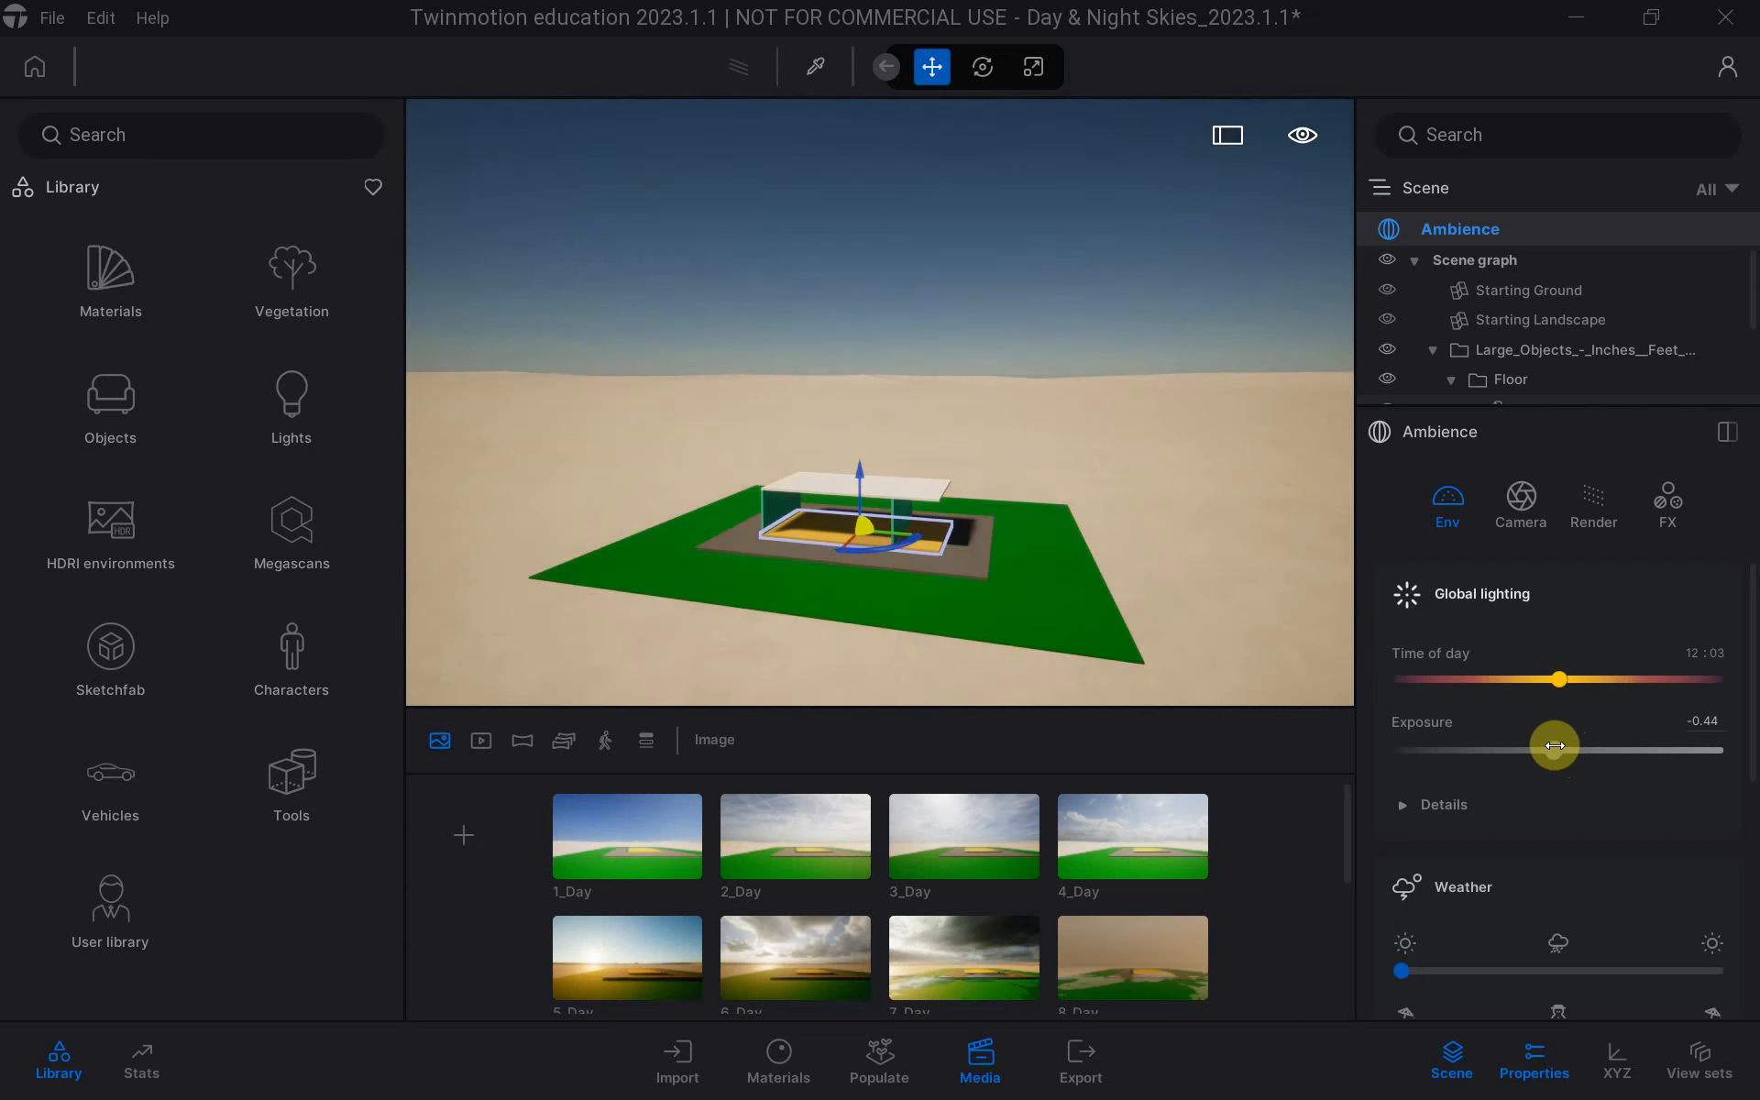
Examine the environment's Weather, Location, HDRI environment, Horizon and Ocean settings.
scroll(1560, 867, down, 5)
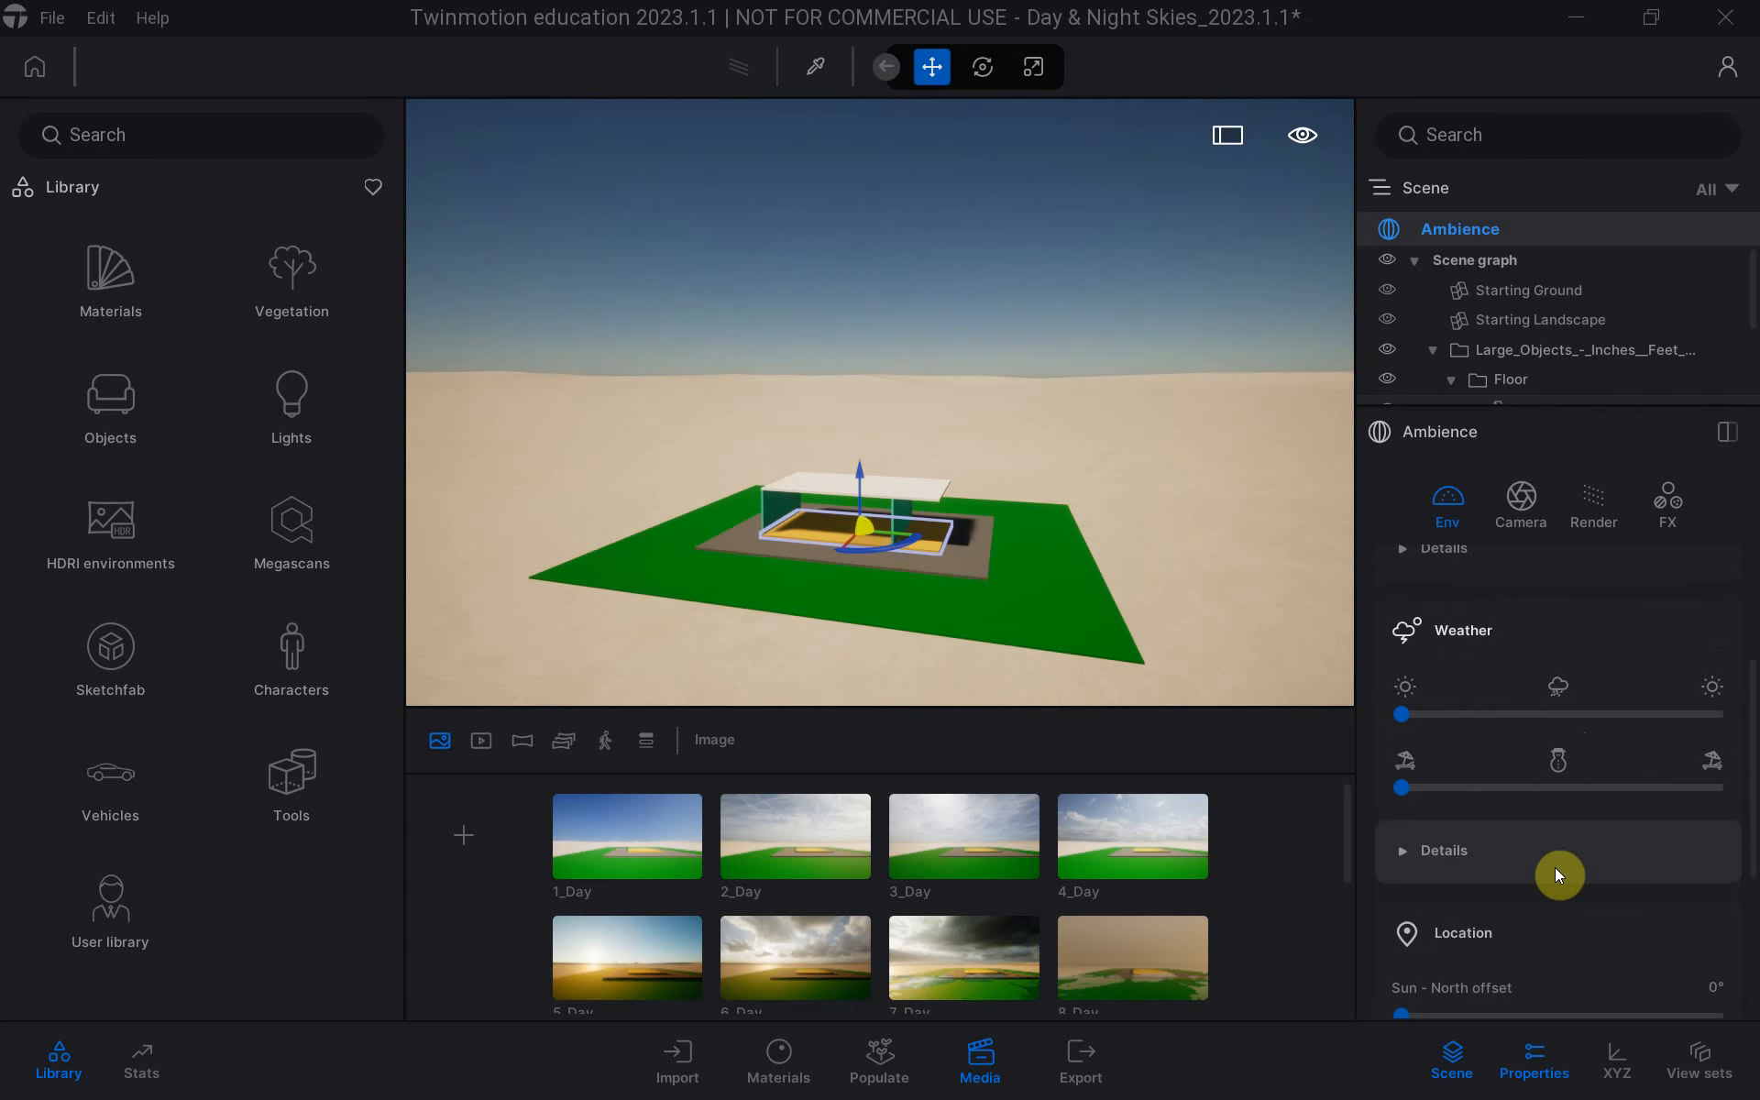
mouse_move(1413, 718)
mouse_down()
mouse_move(1540, 729)
mouse_move(1390, 724)
mouse_up()
scroll(1513, 869, down, 3)
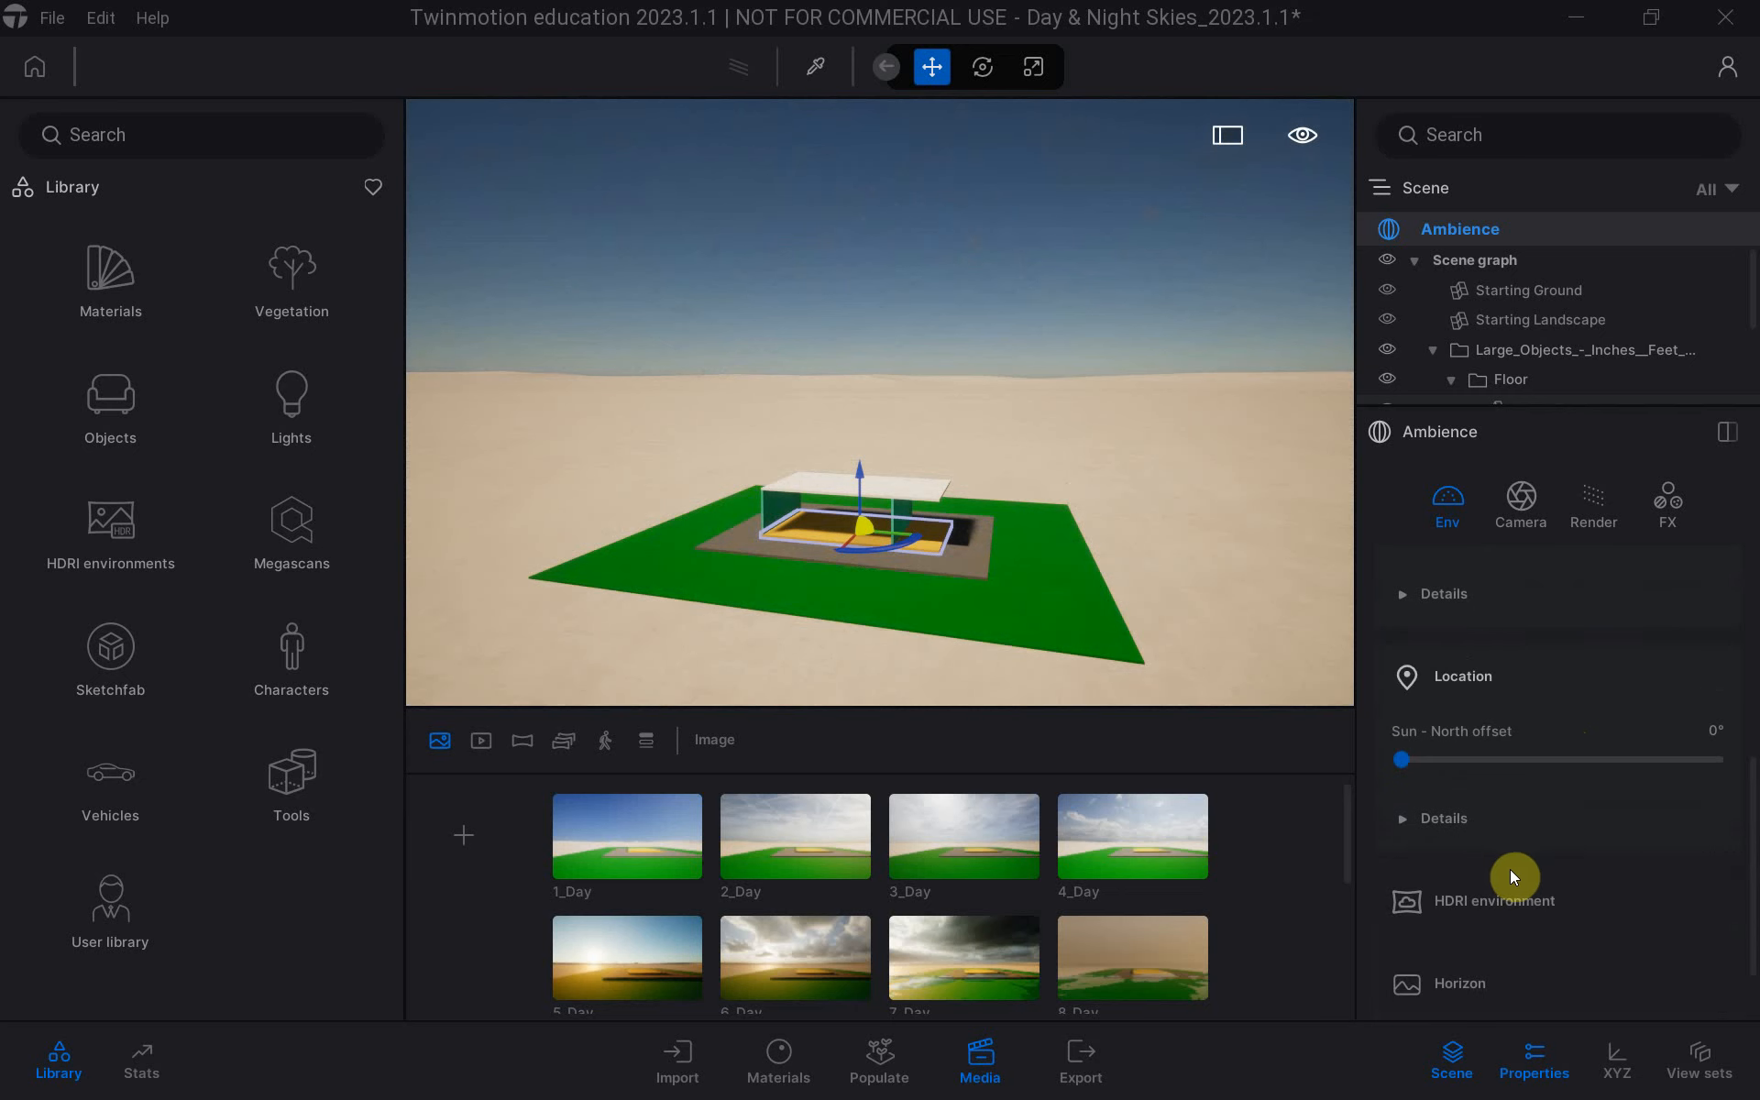
scroll(1492, 794, down, 3)
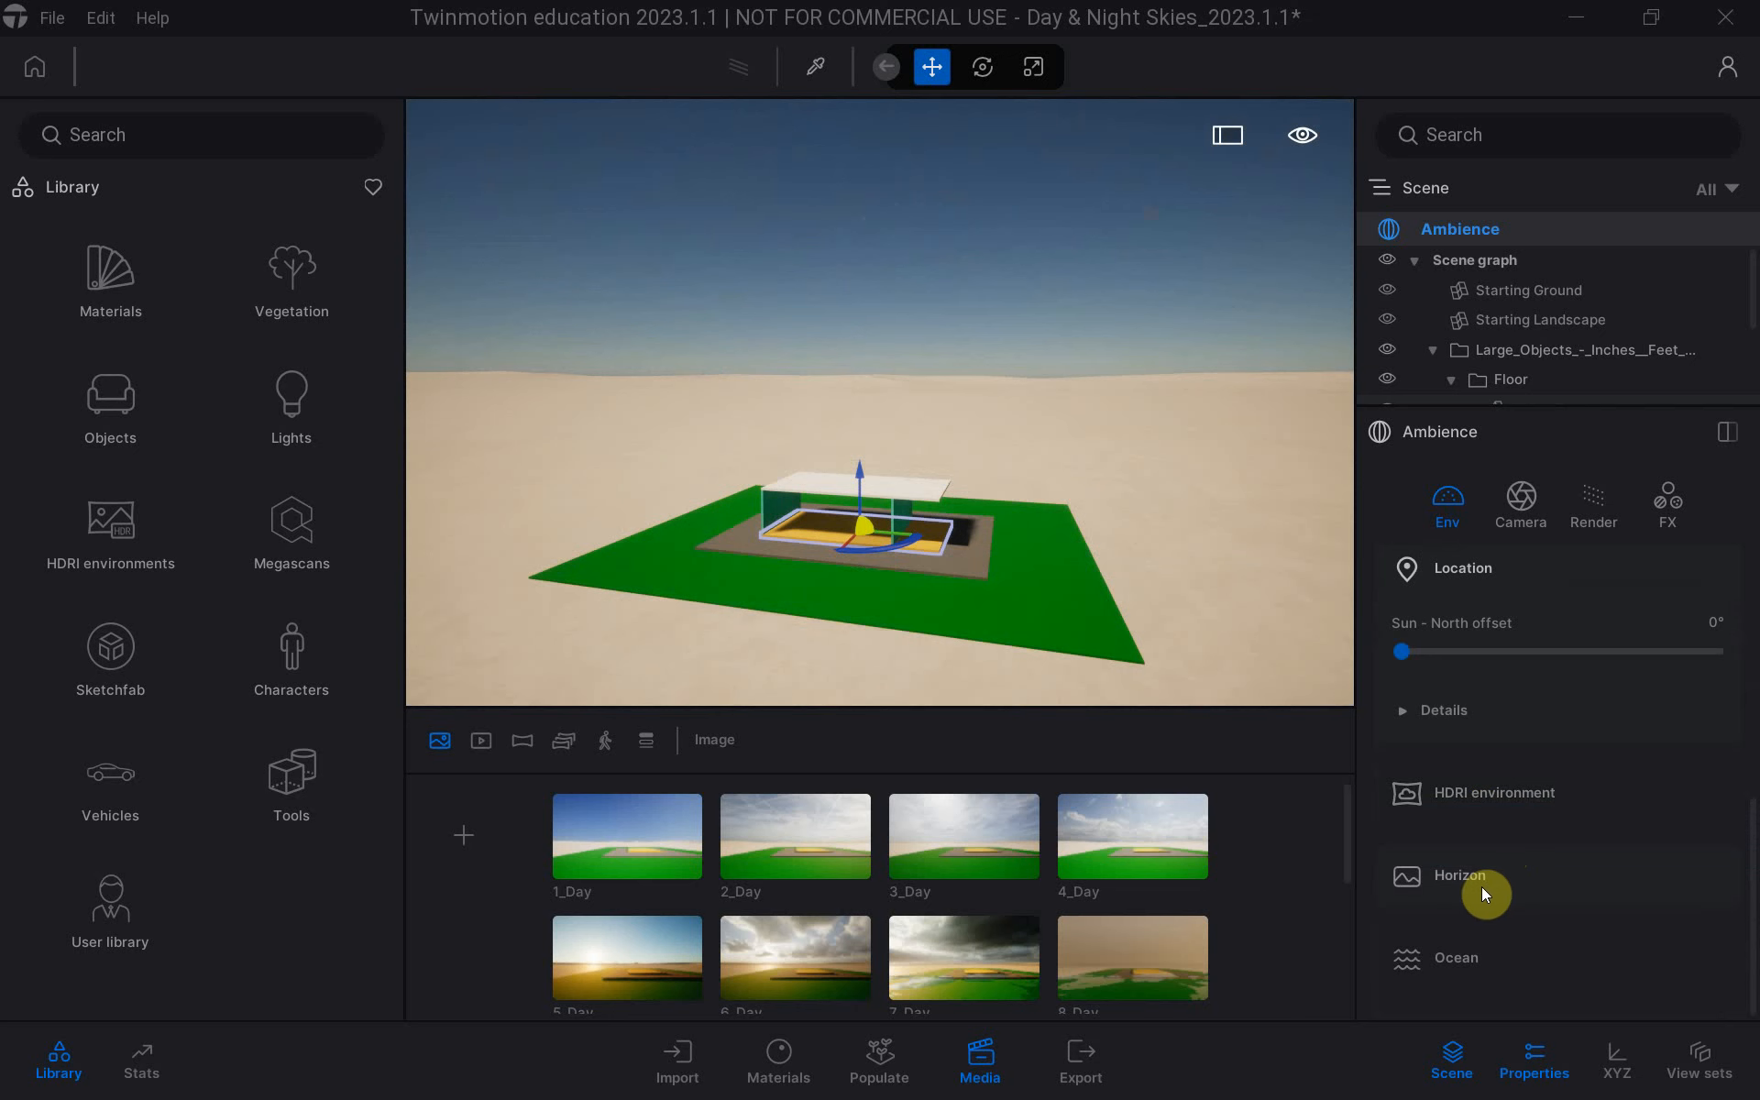
scroll(1505, 867, up, 5)
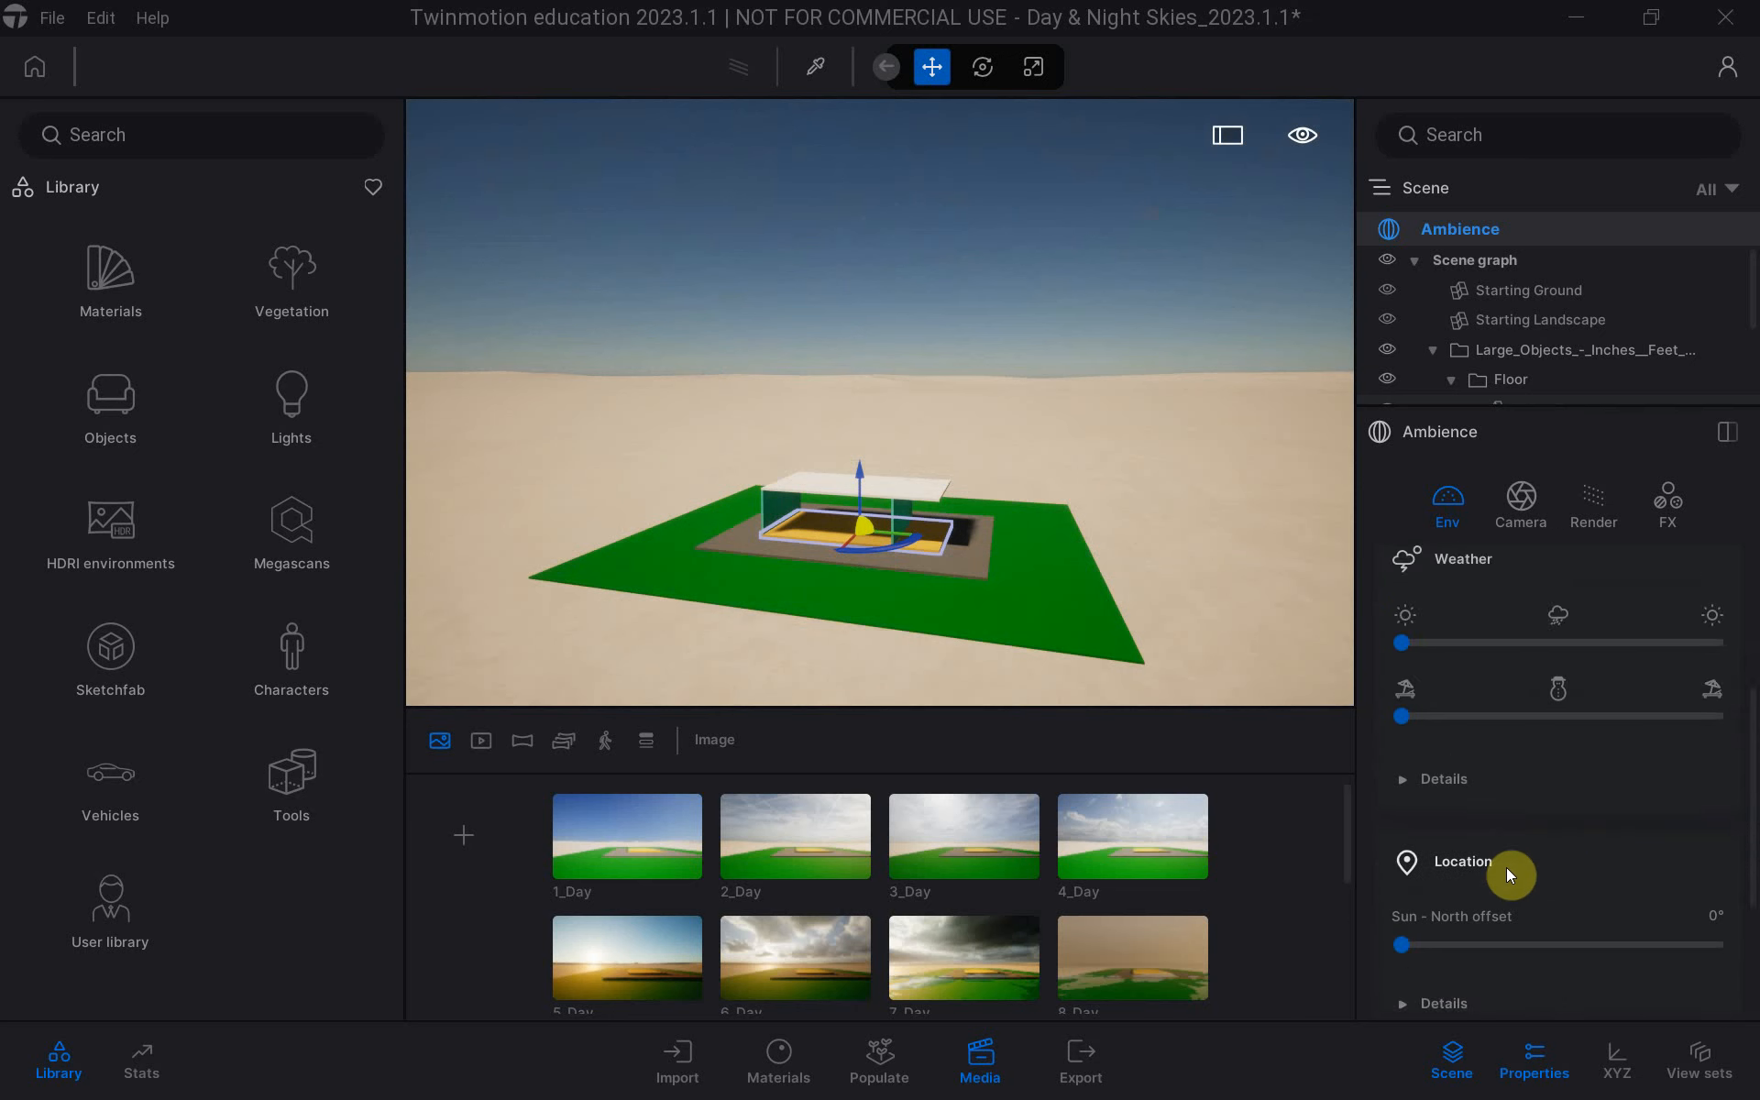
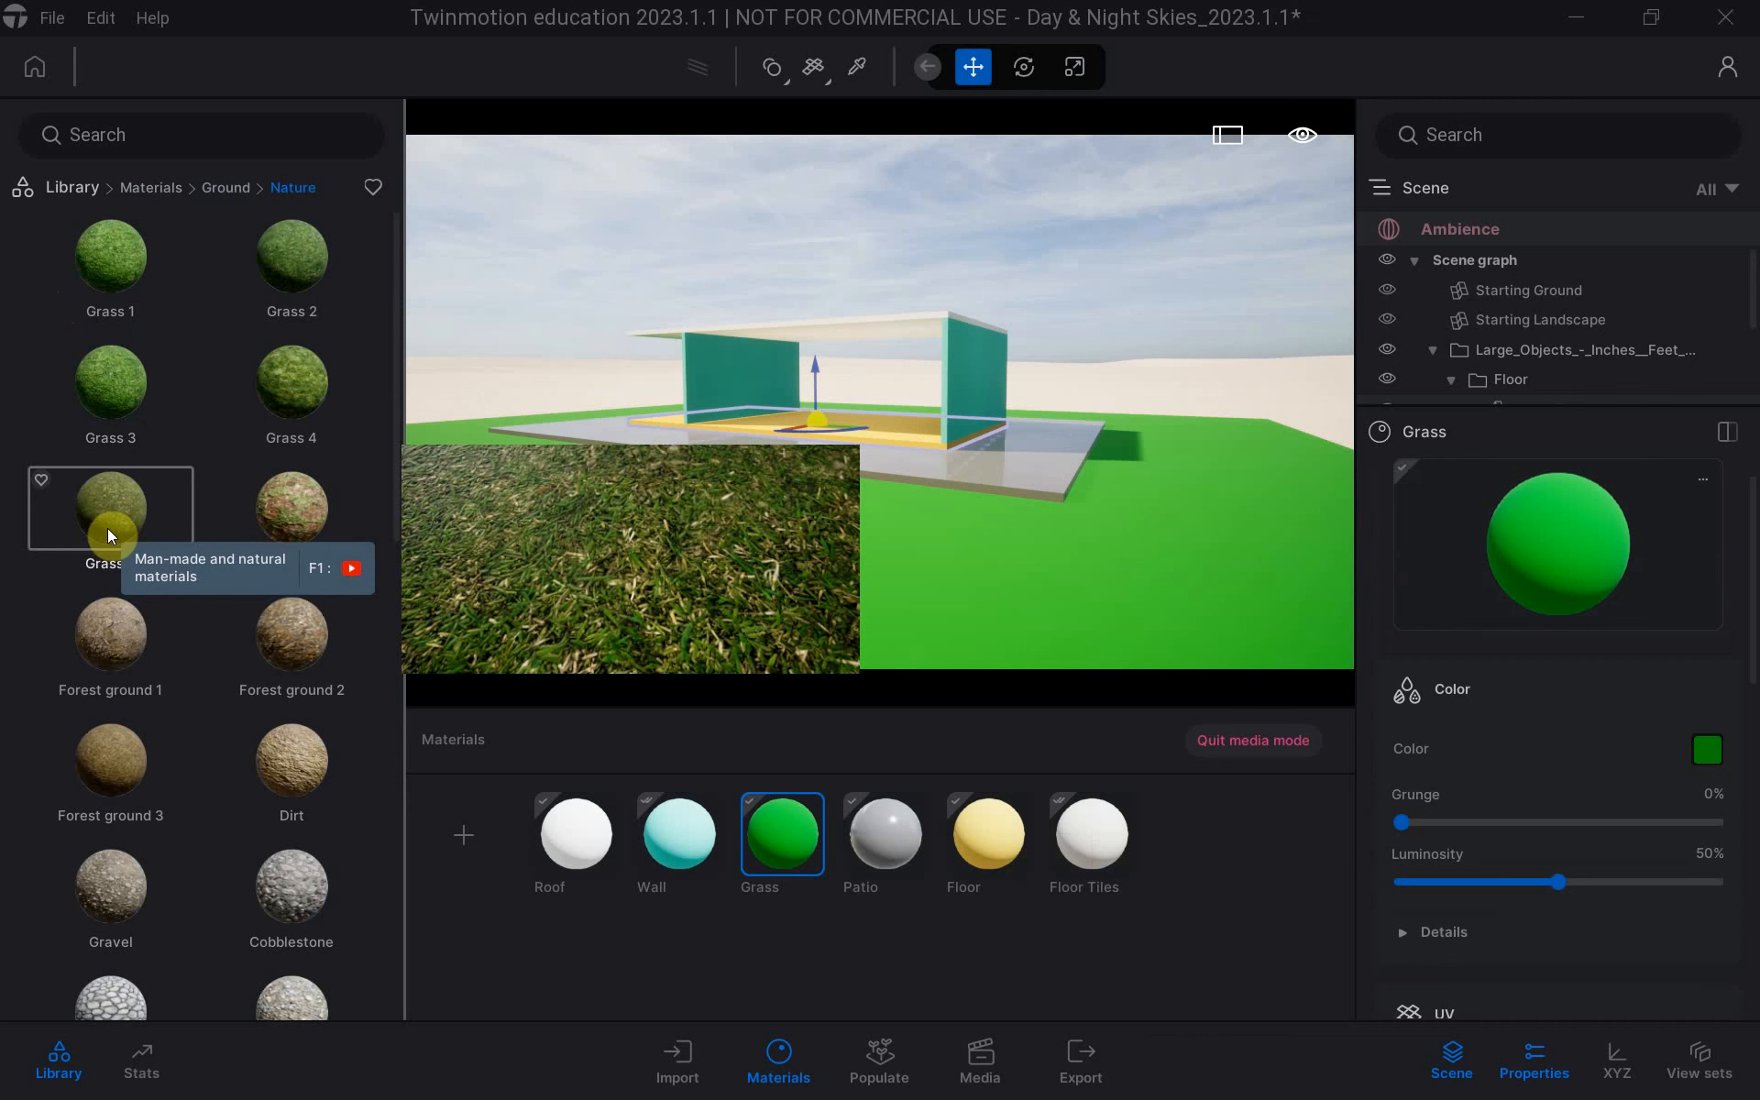
Apply the Grass 5 material from the Nature ground materials to the lawn around the patio.
click(108, 528)
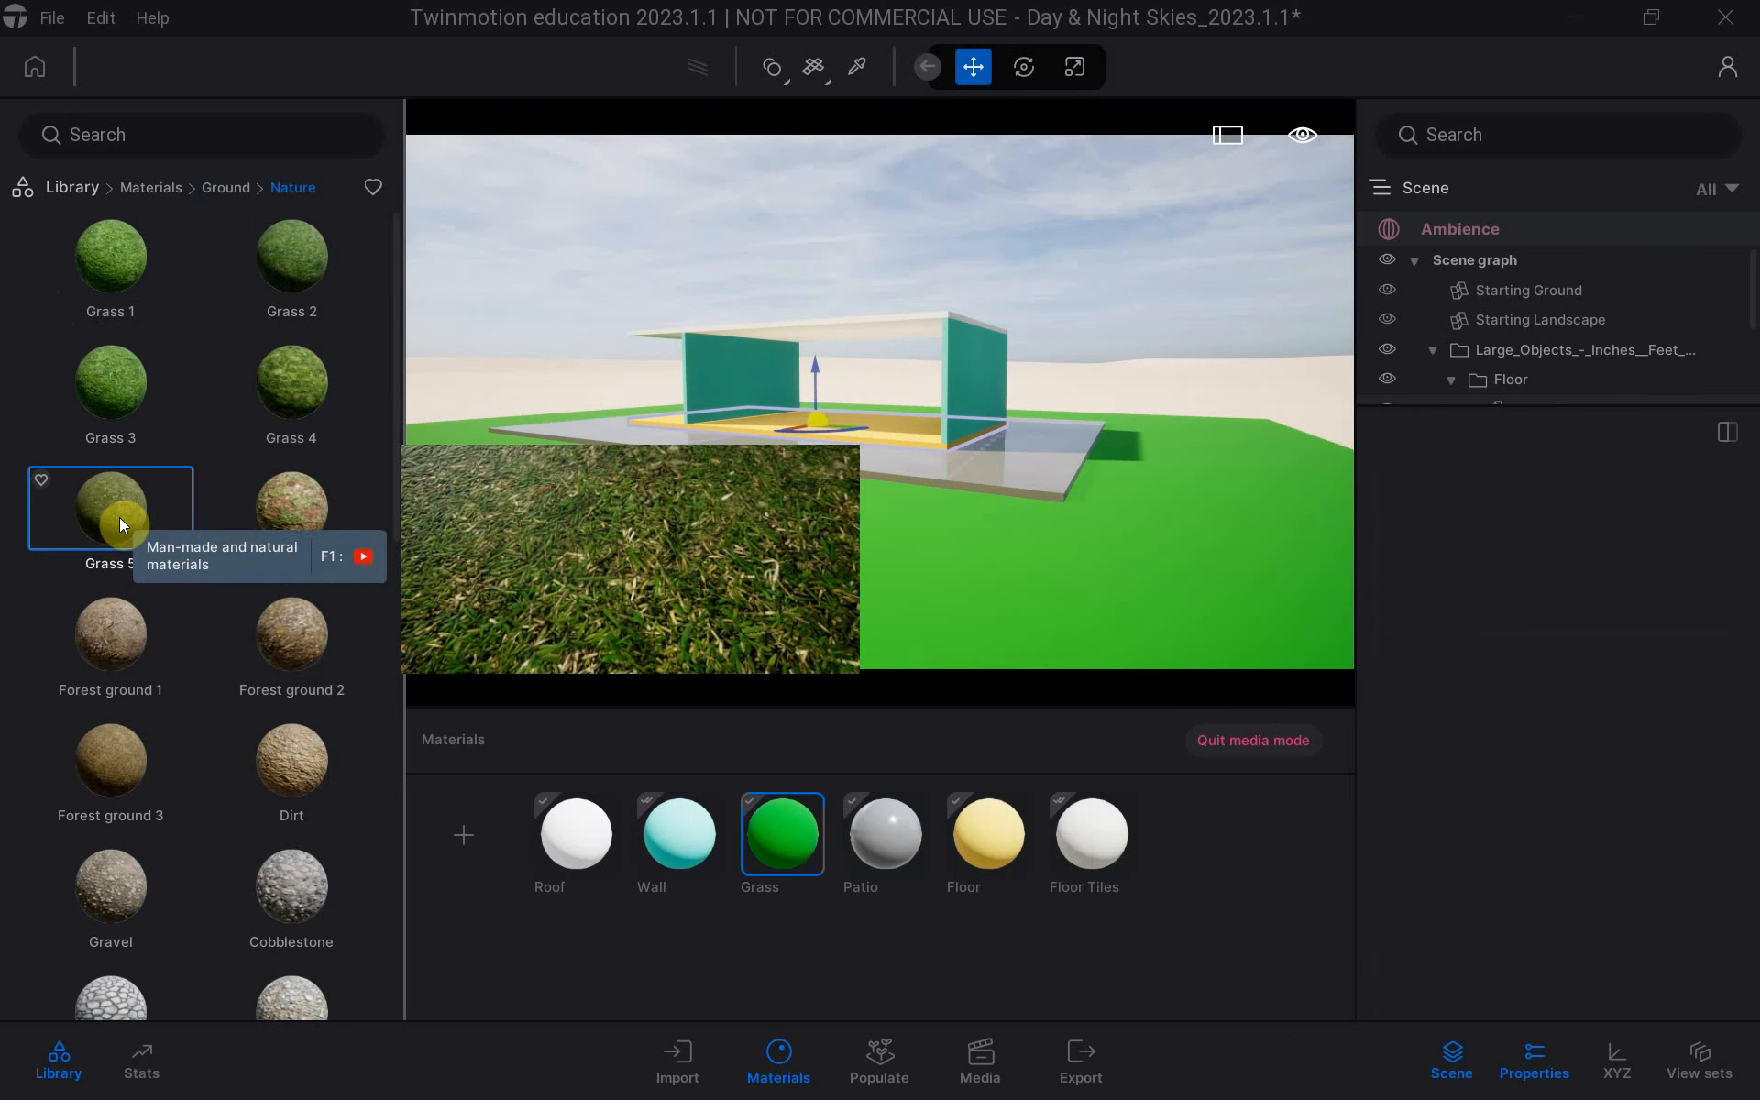
drag(119, 517, 753, 634)
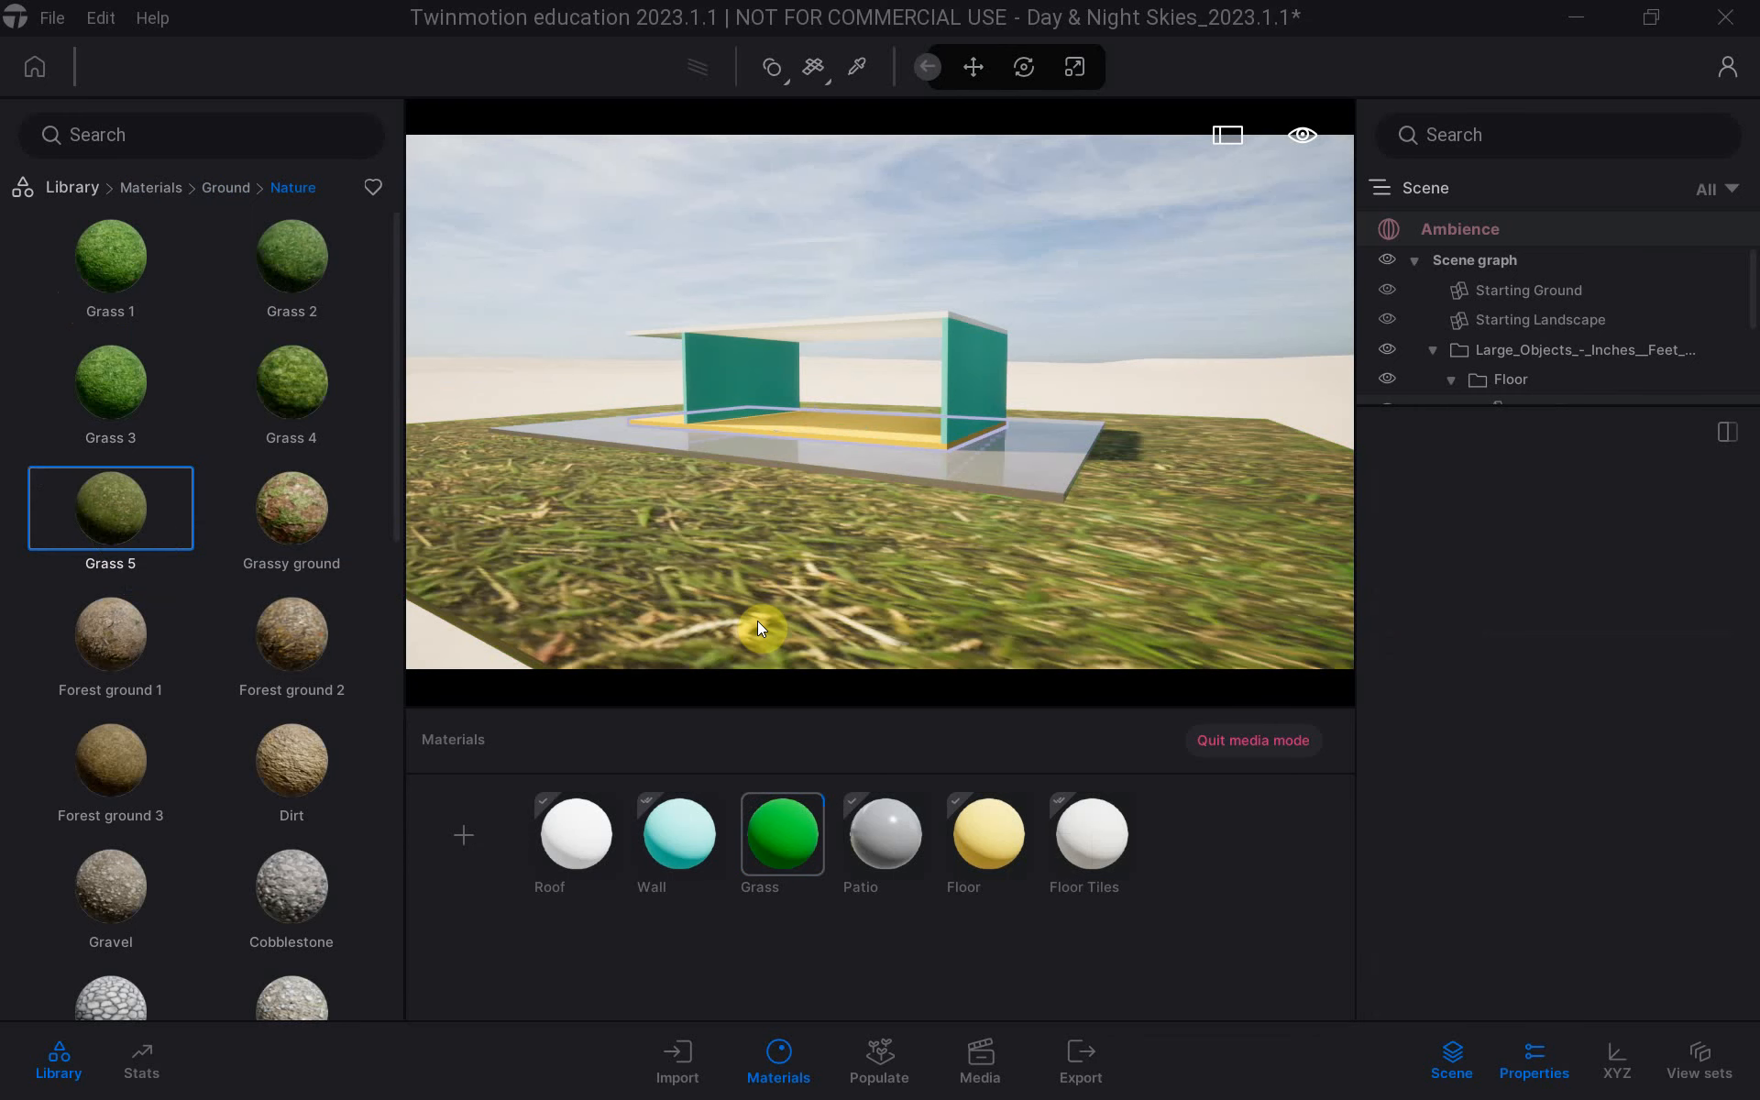
click(757, 624)
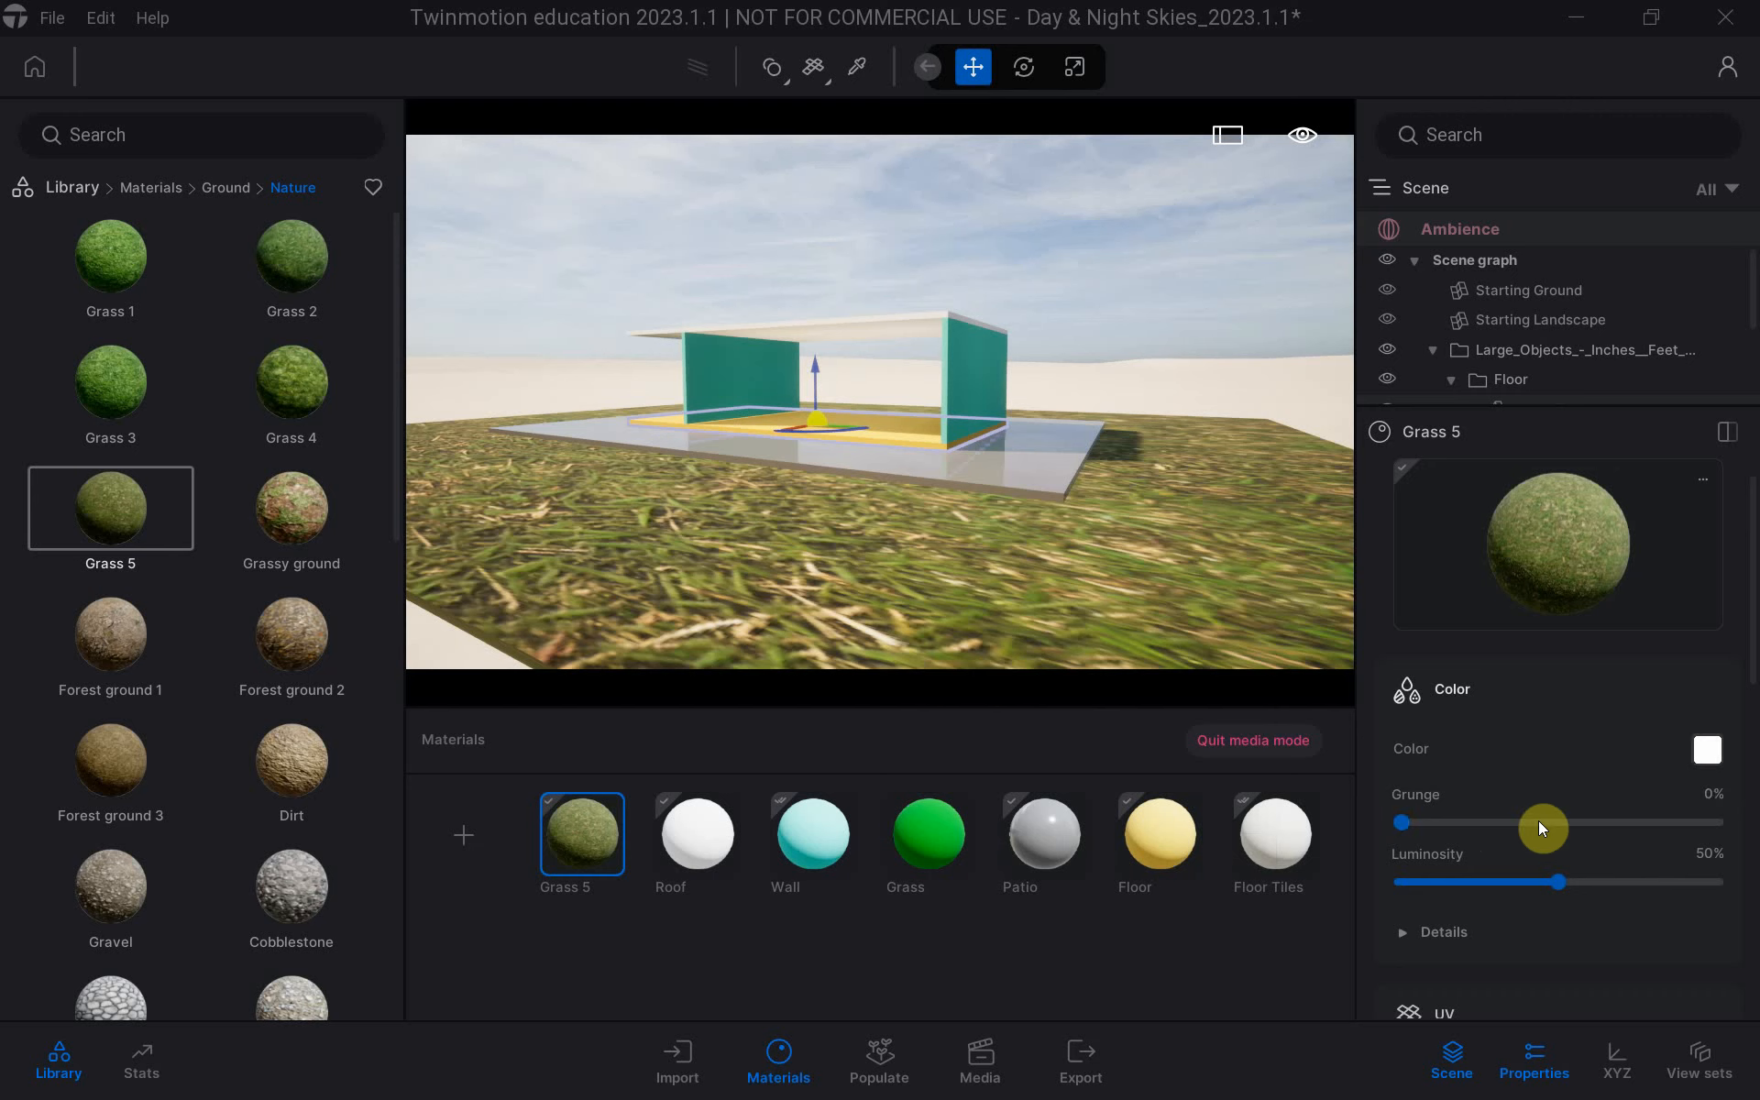
Set the Grass 5 material's UV scale to 0.10 and its rotation to 14°.
drag(1749, 562, 1749, 671)
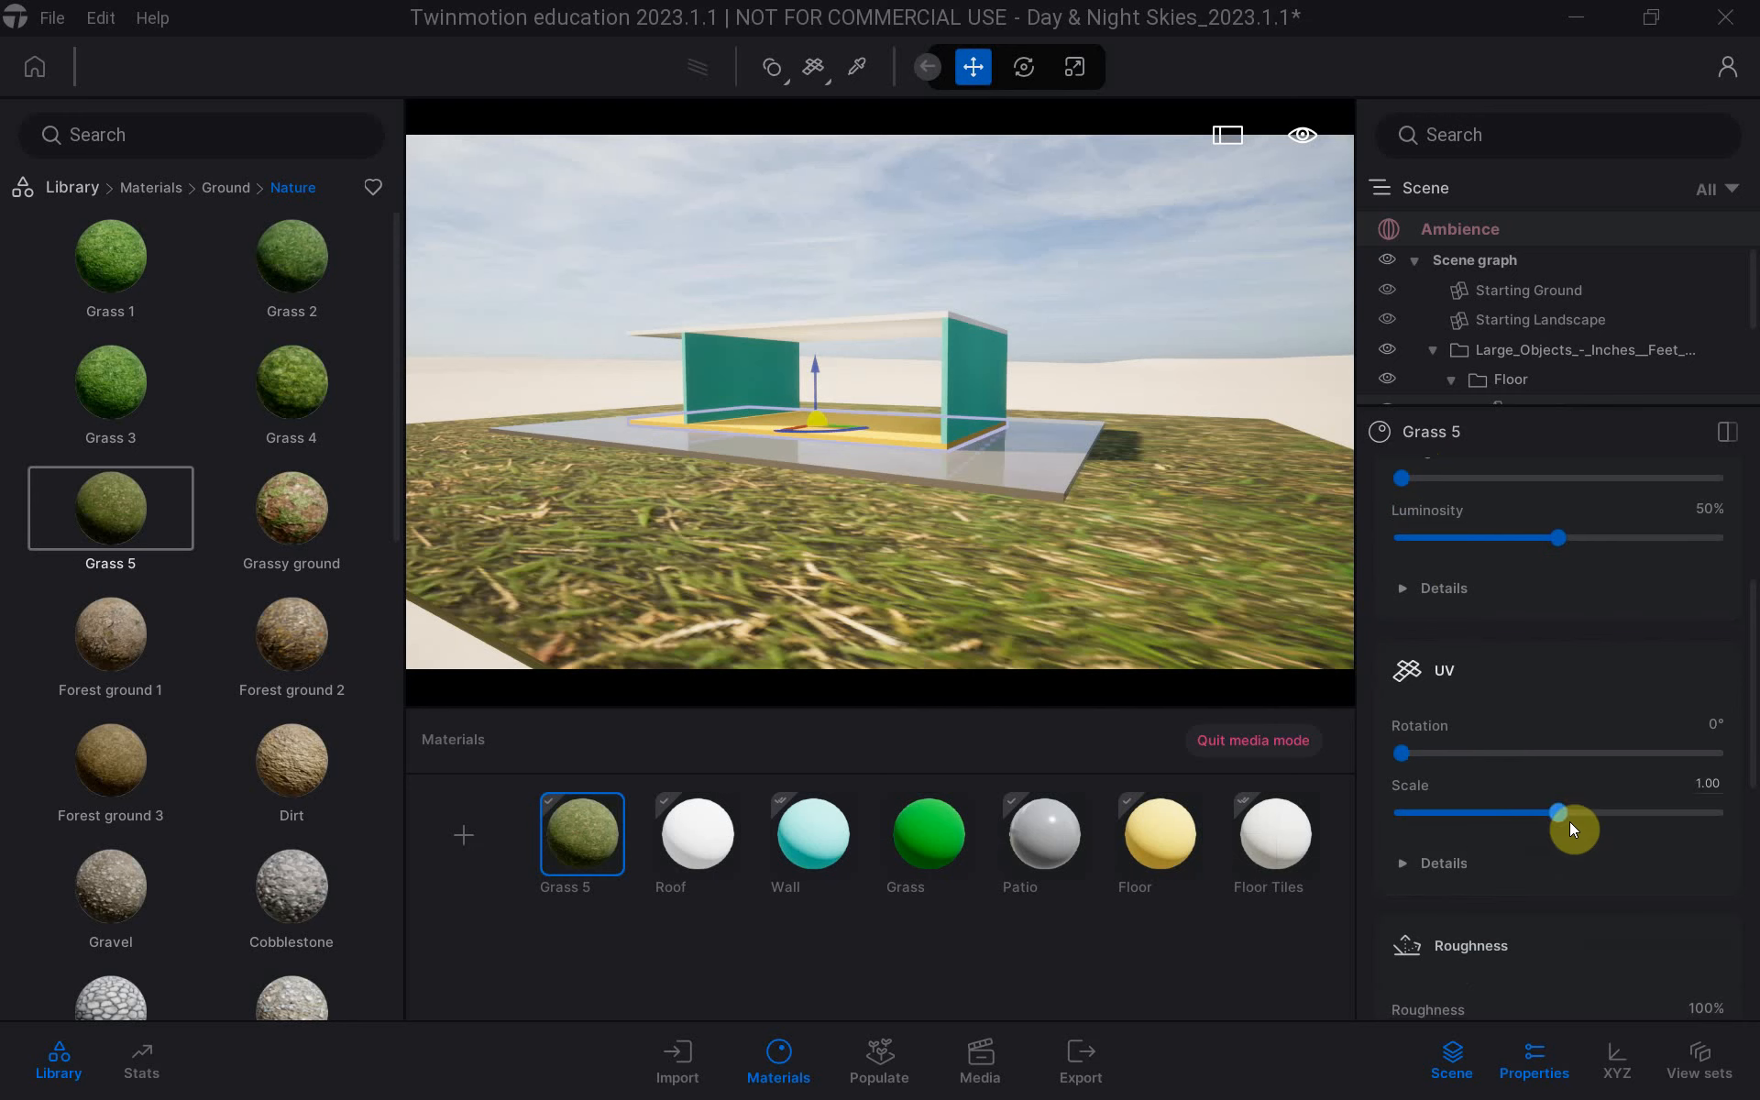
drag(1558, 813, 1400, 808)
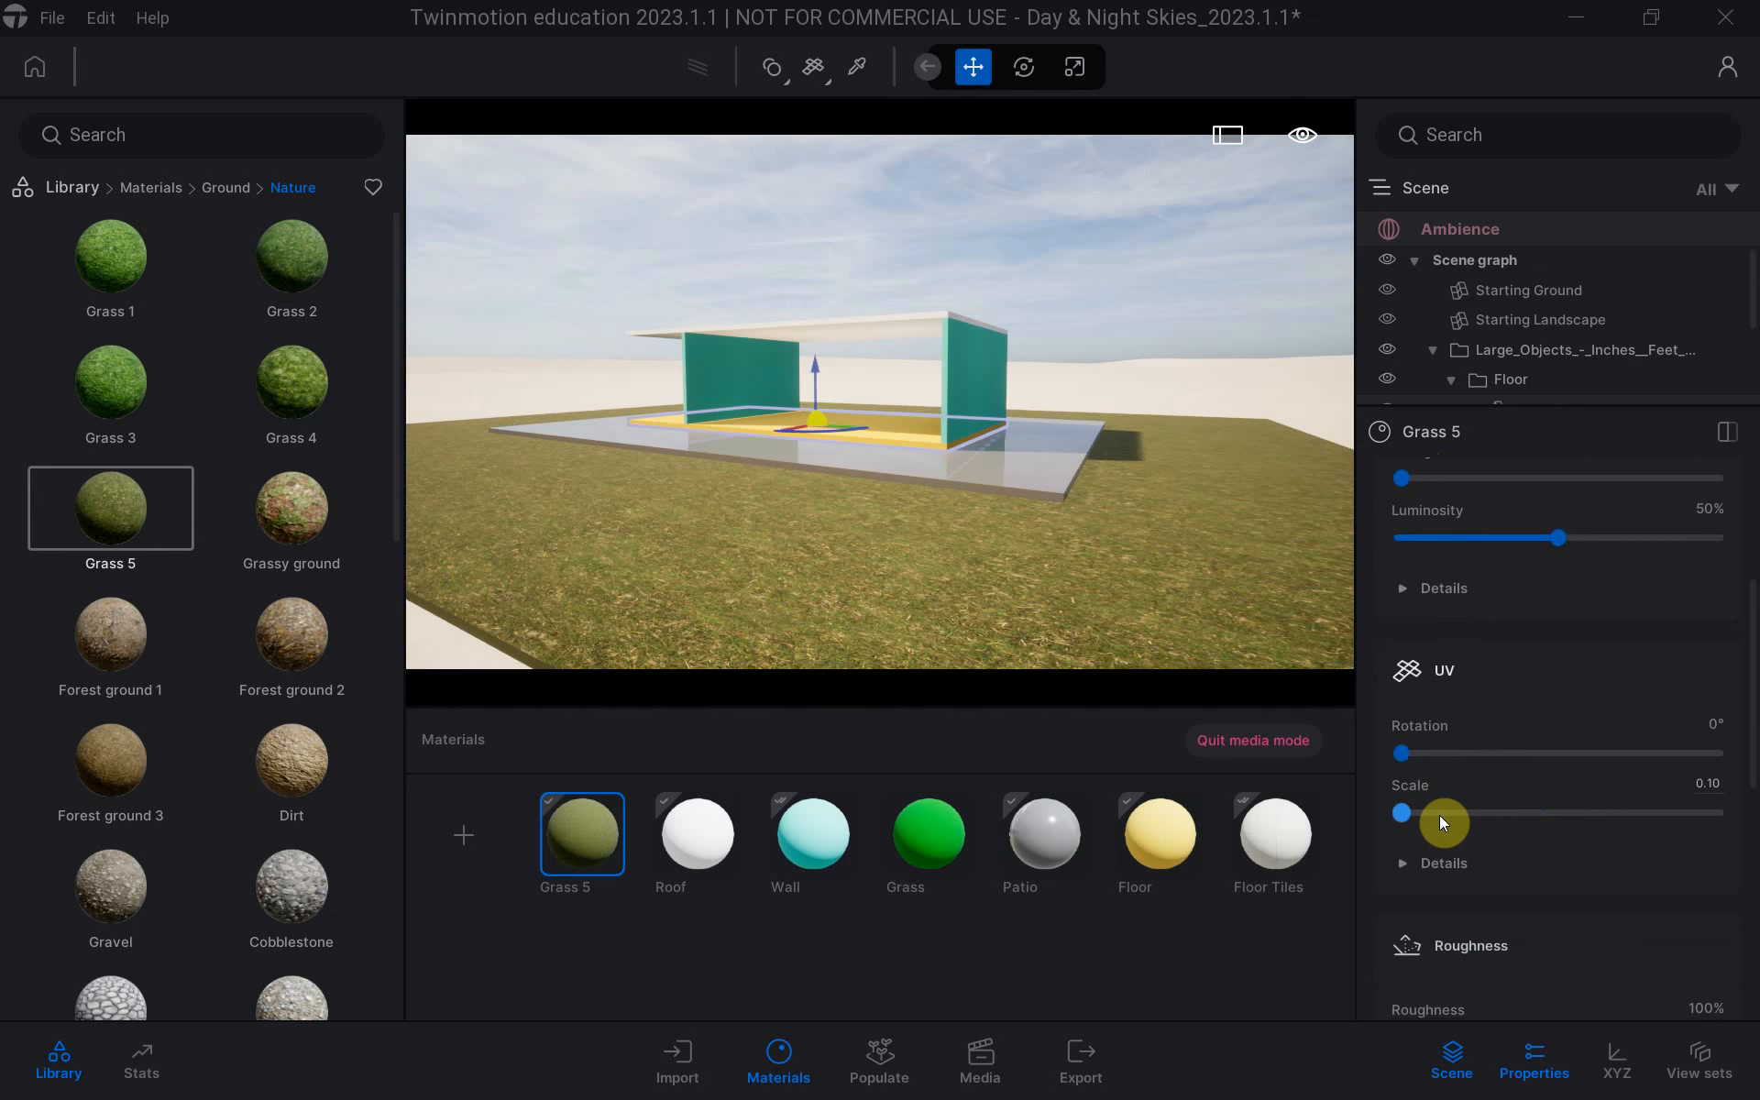
drag(1406, 761, 1413, 761)
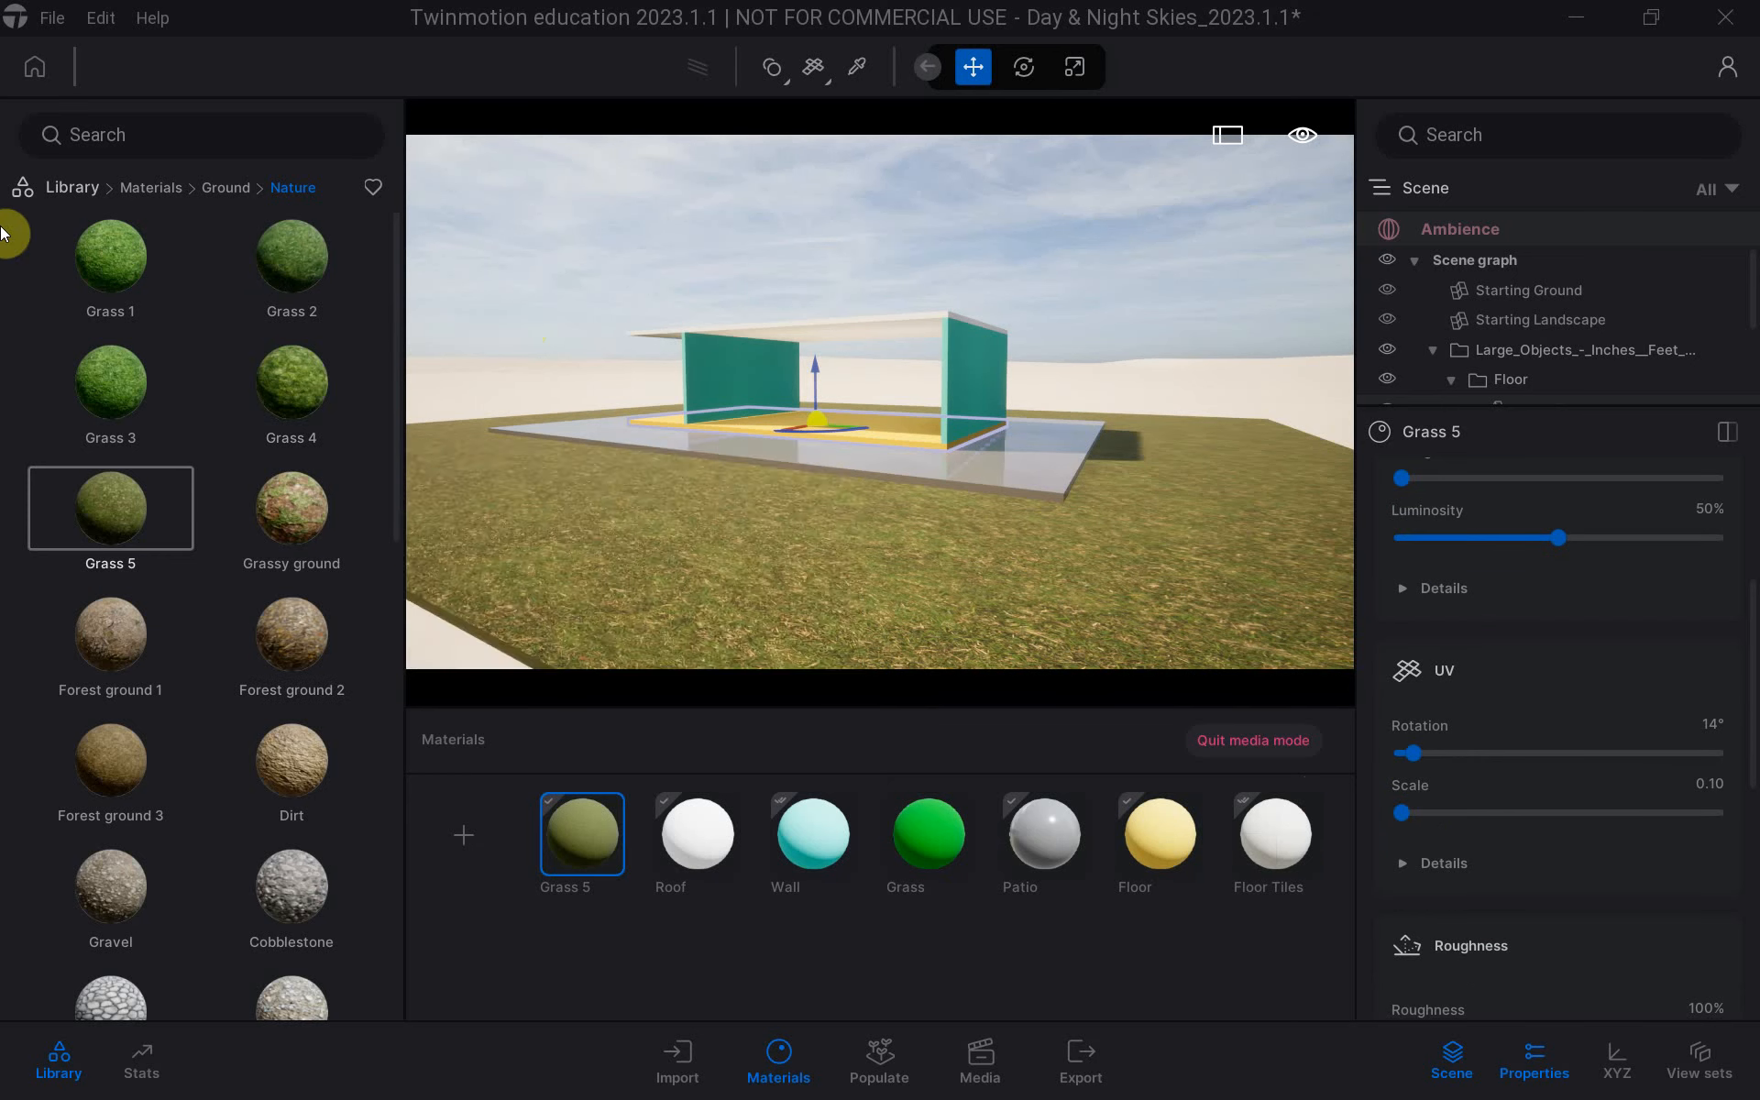
Return the library from the Nature ground materials to its top-level categories.
mouse_move(80, 268)
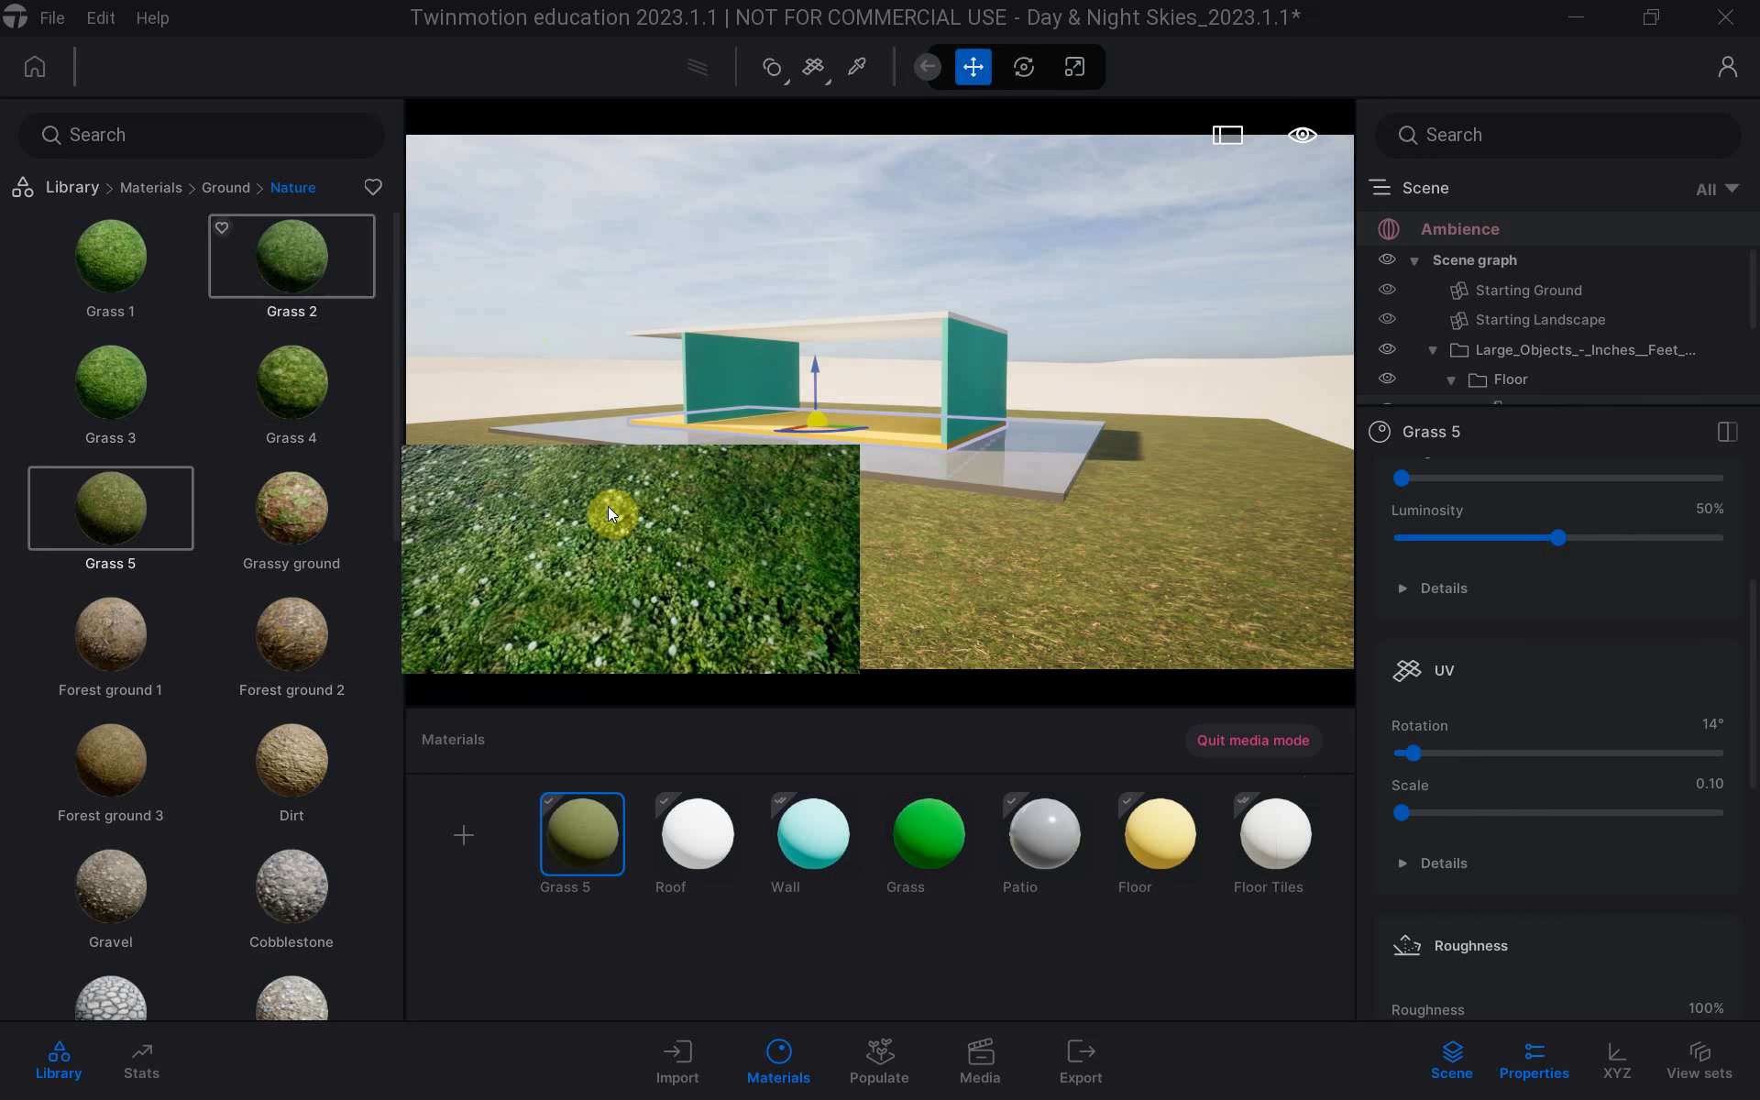
click(147, 188)
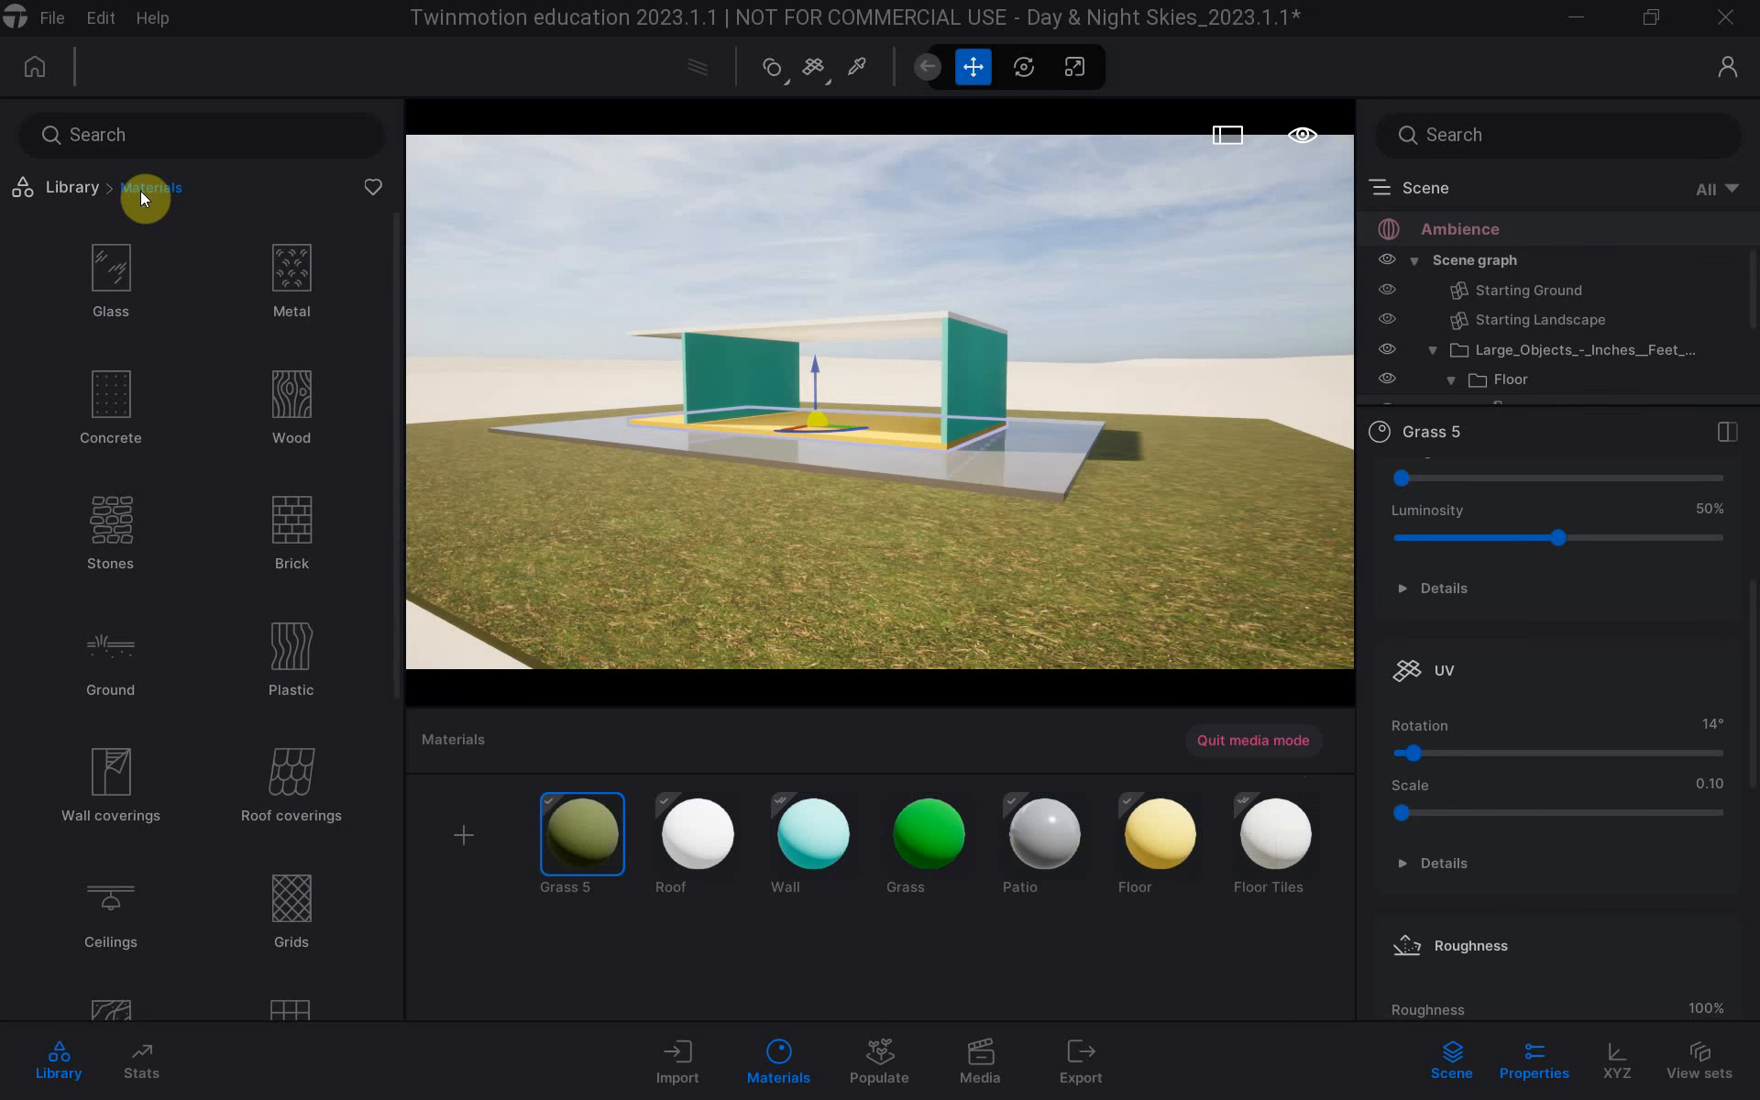
click(80, 187)
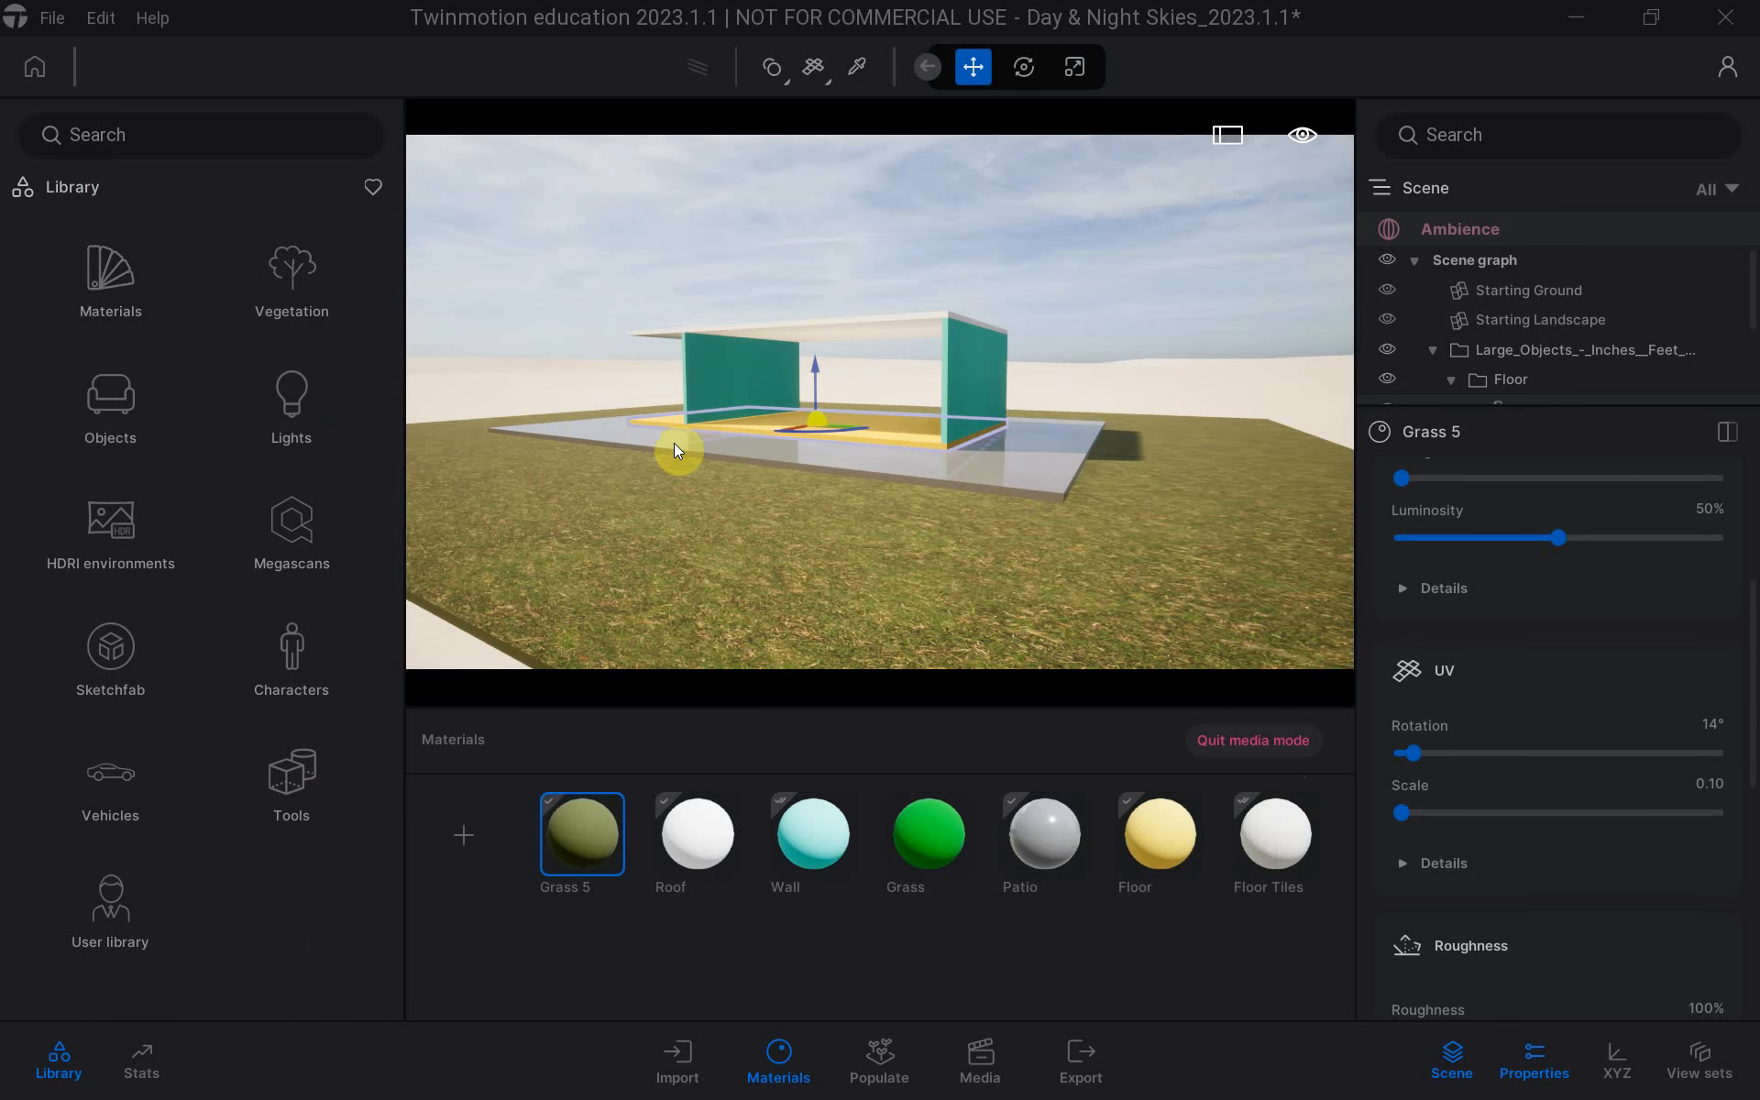
Check the TwinMotion_Basics topic list in Grasshopper and return to Twinmotion.
key(alt+Tab)
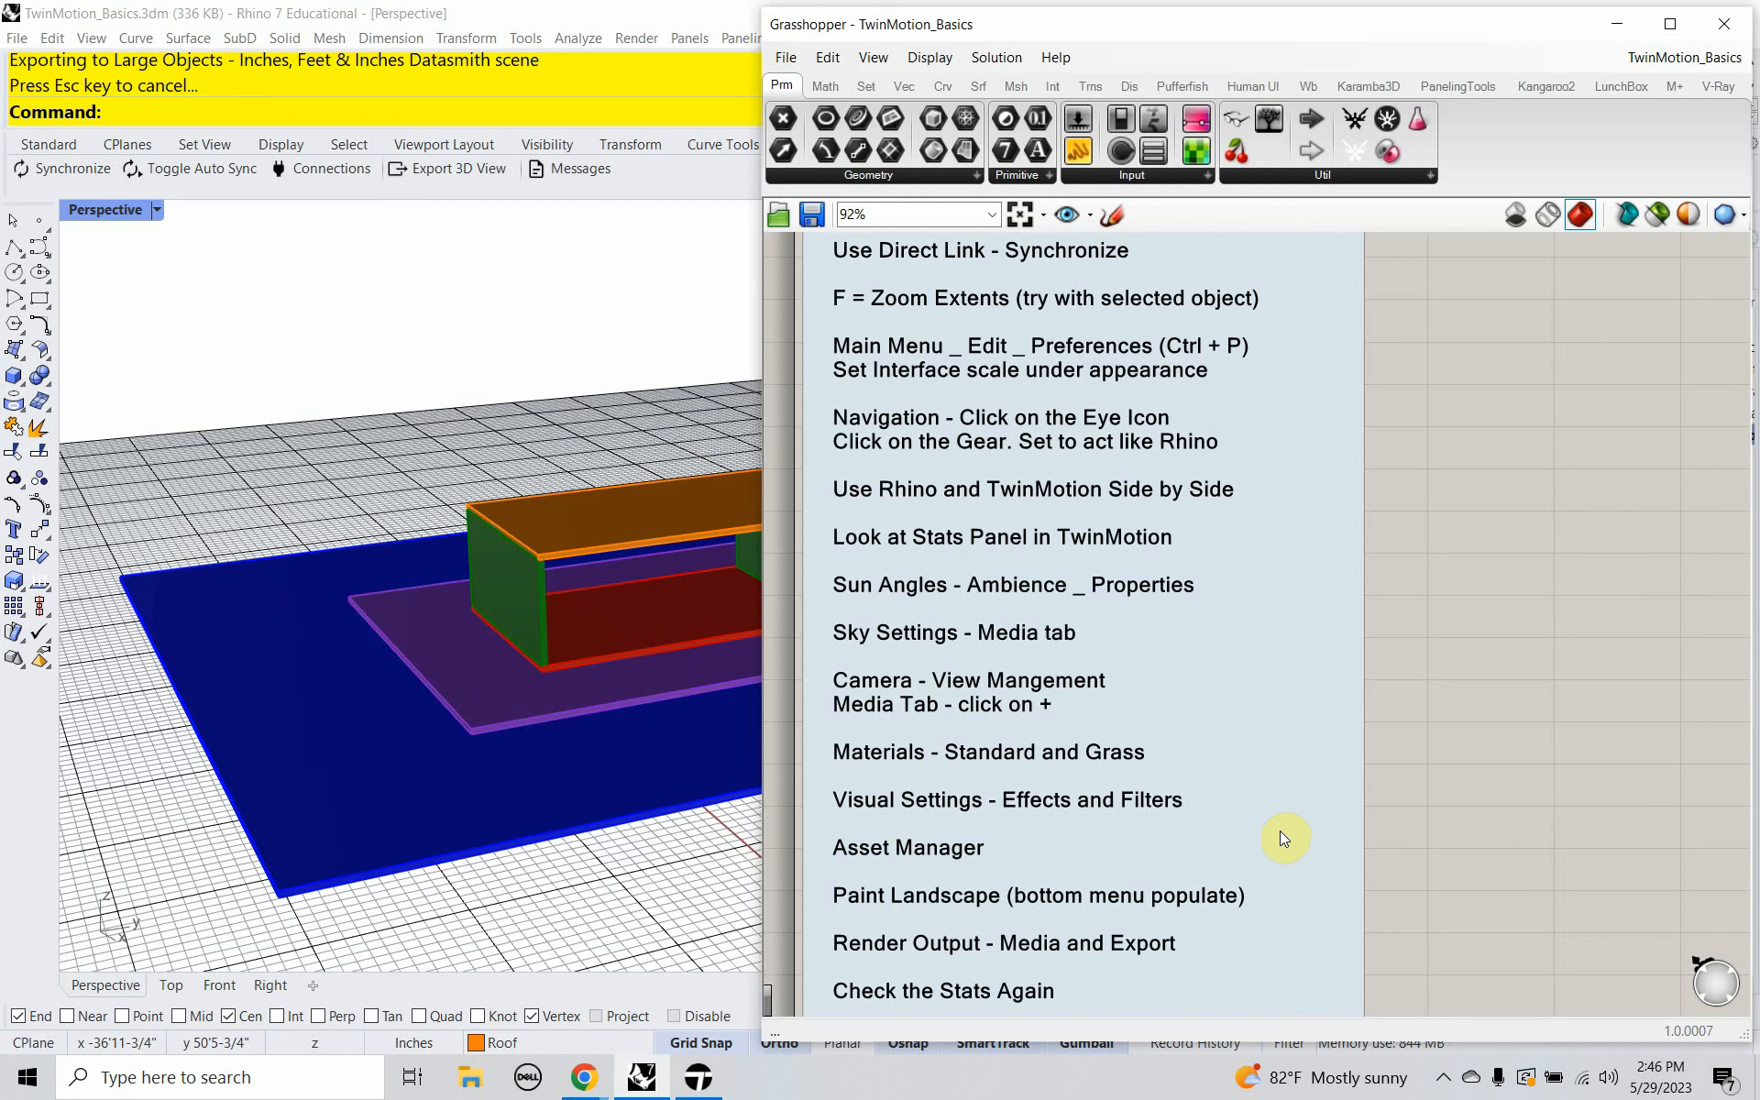
key(alt)
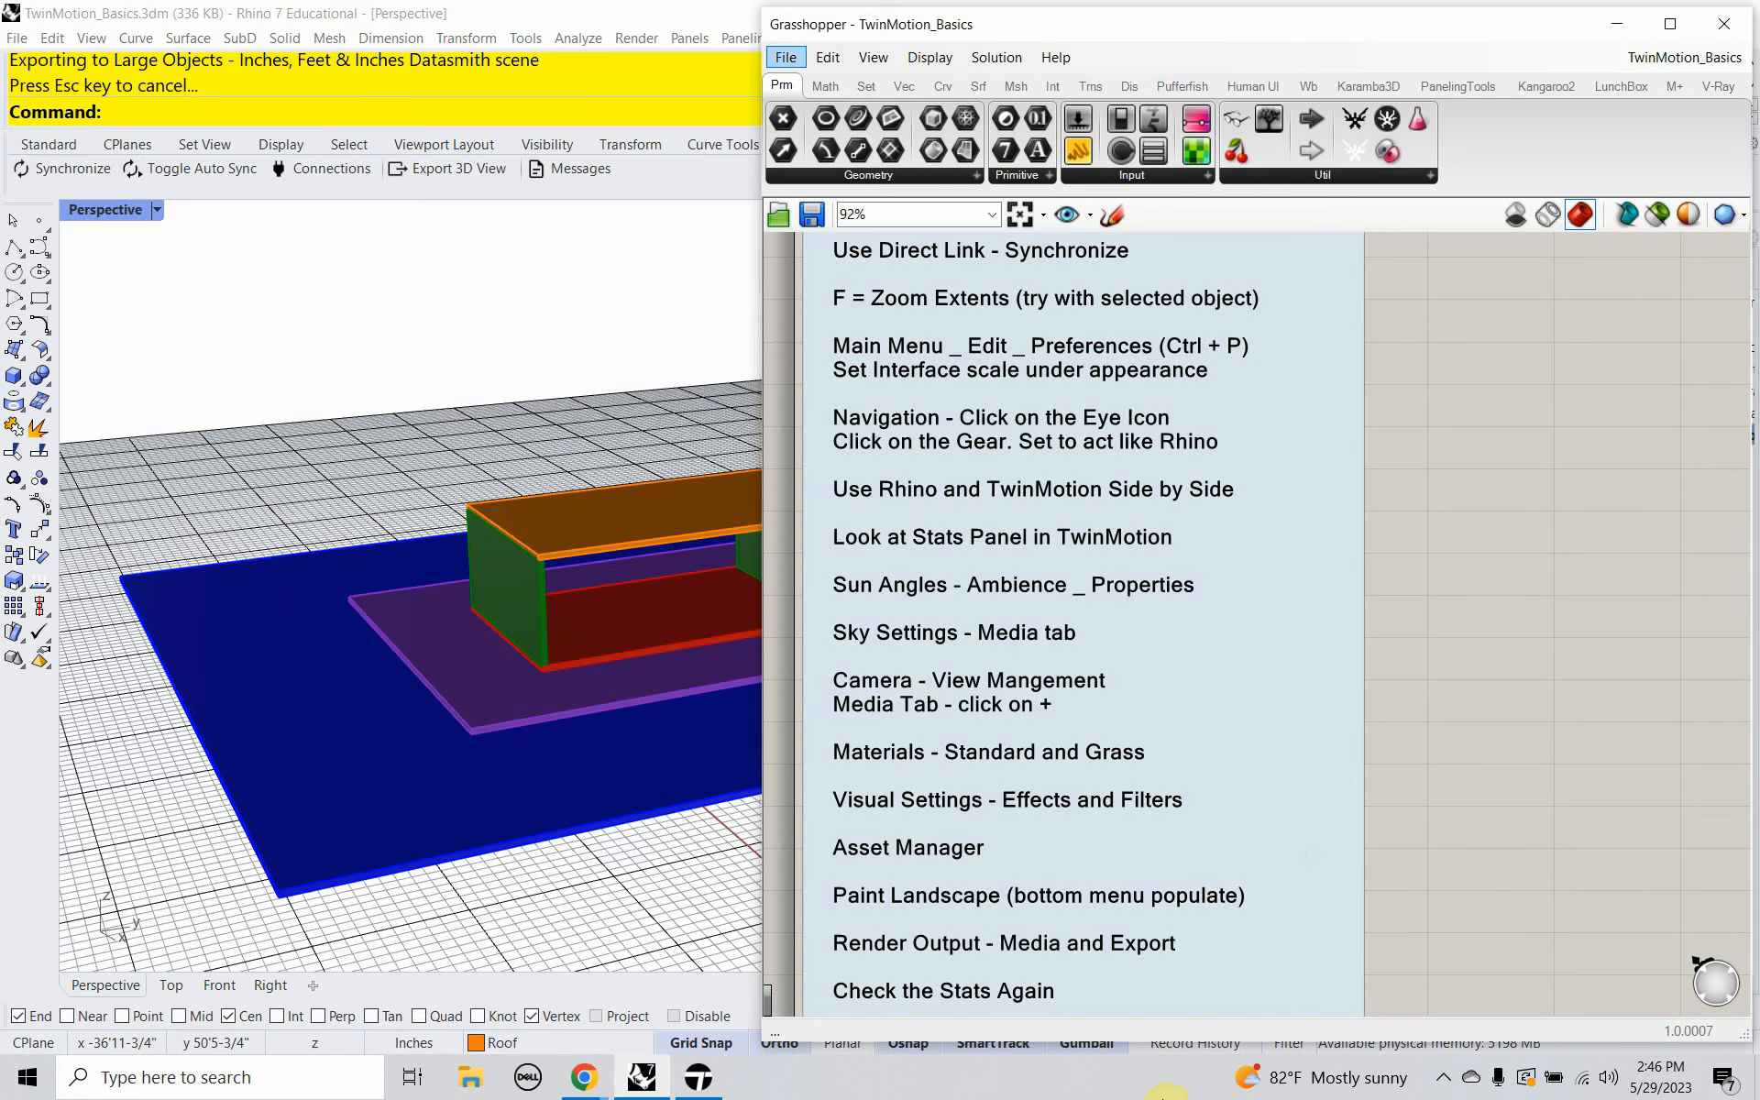
click(699, 1075)
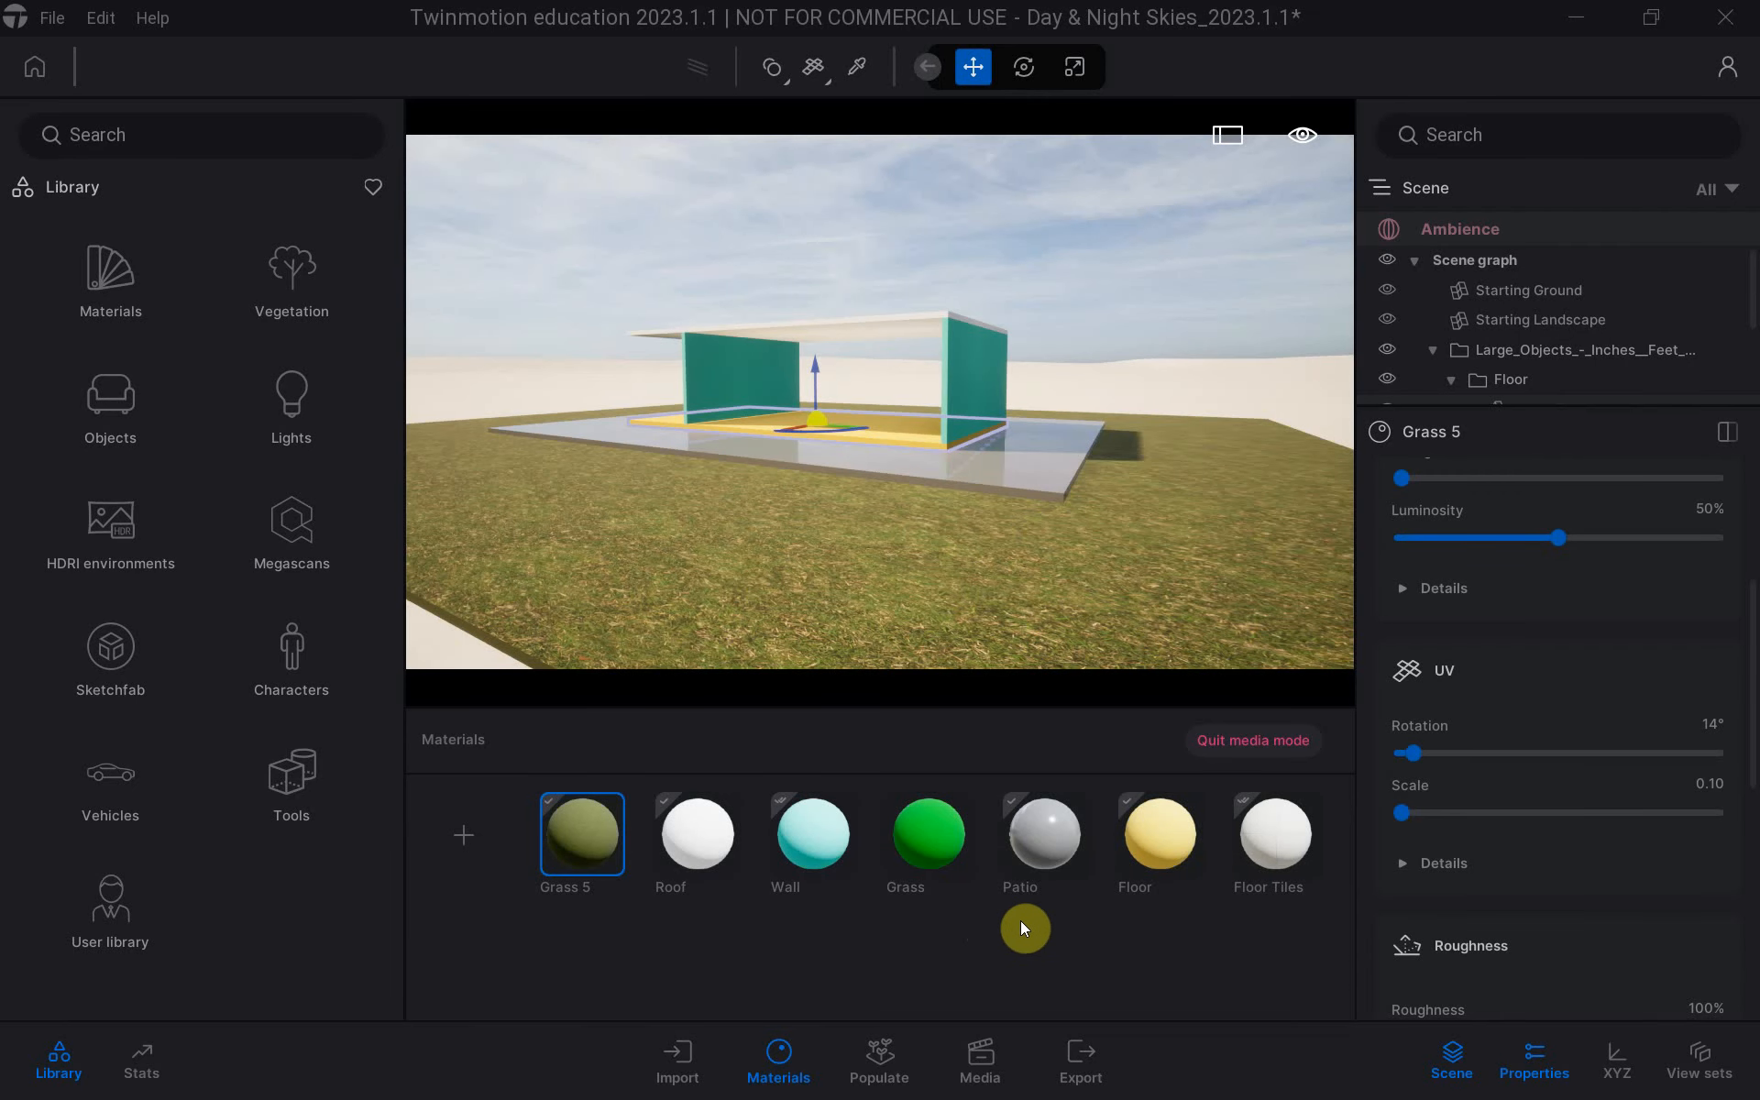
Set Camera-01's FX color grading to 58% contrast and 35% saturation.
click(987, 1061)
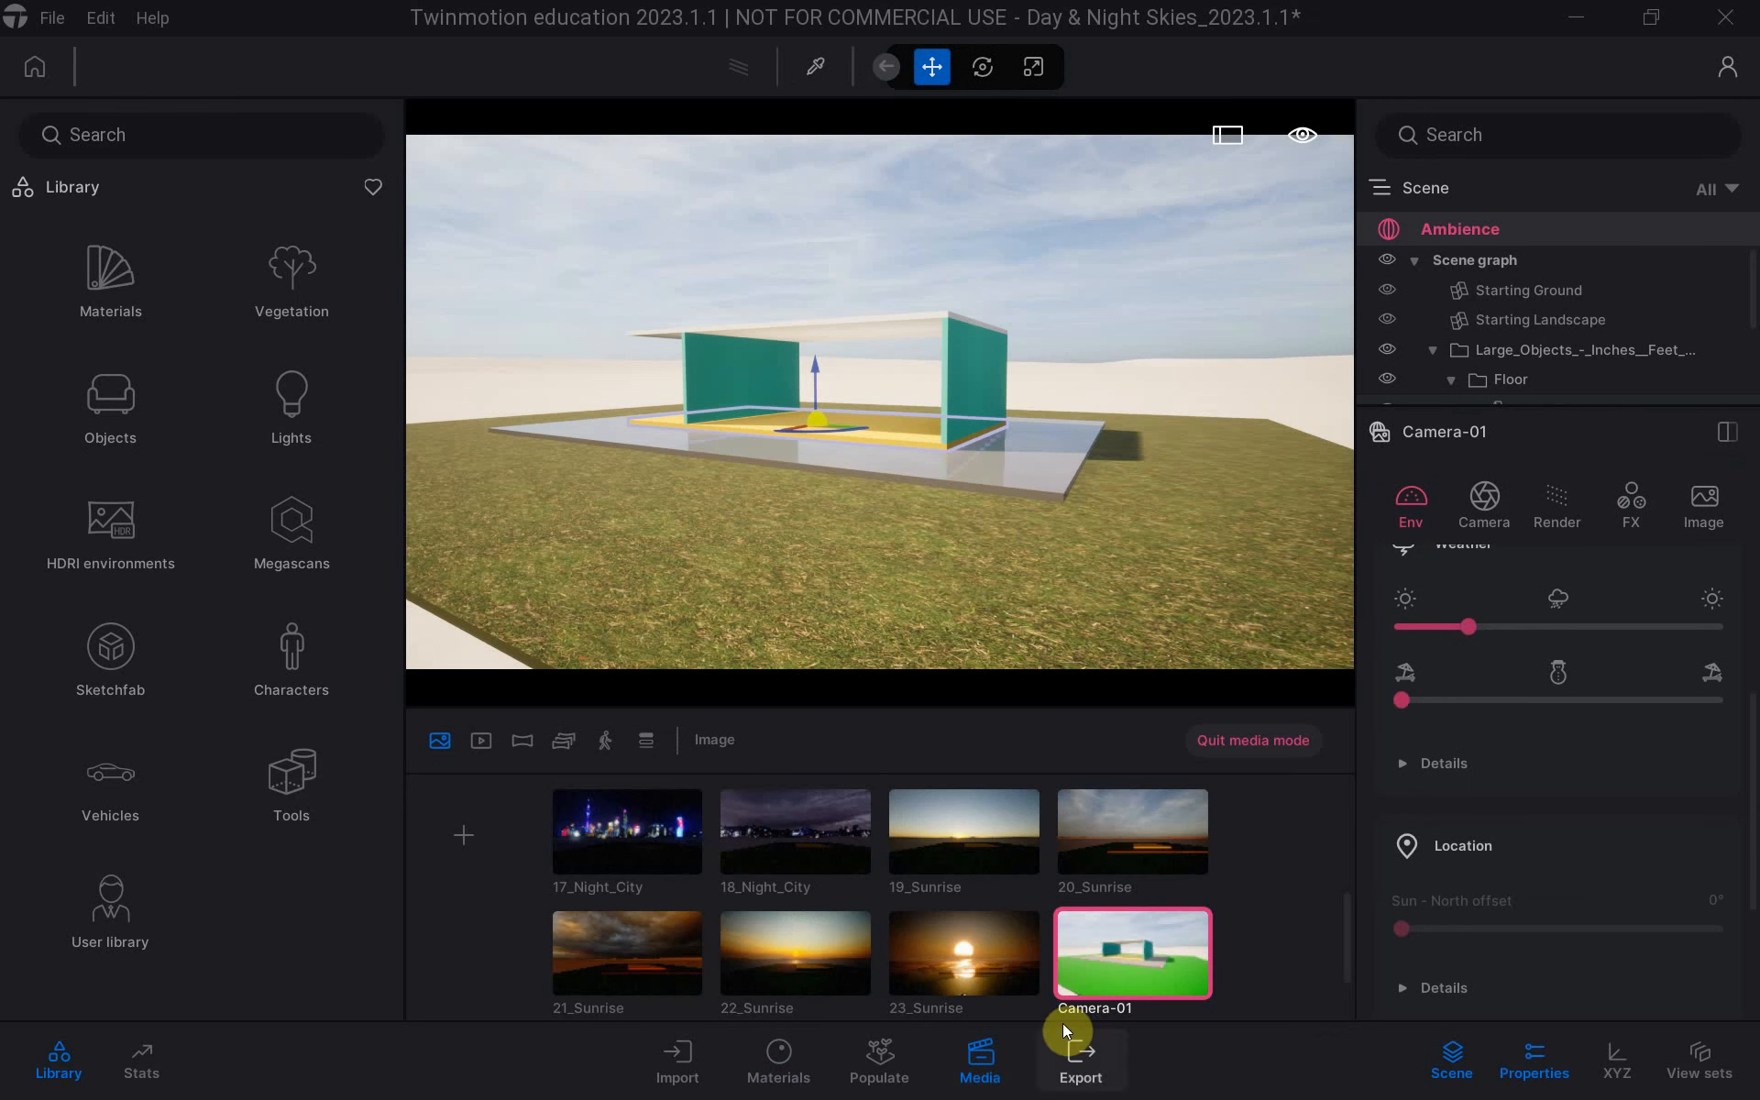
click(1637, 499)
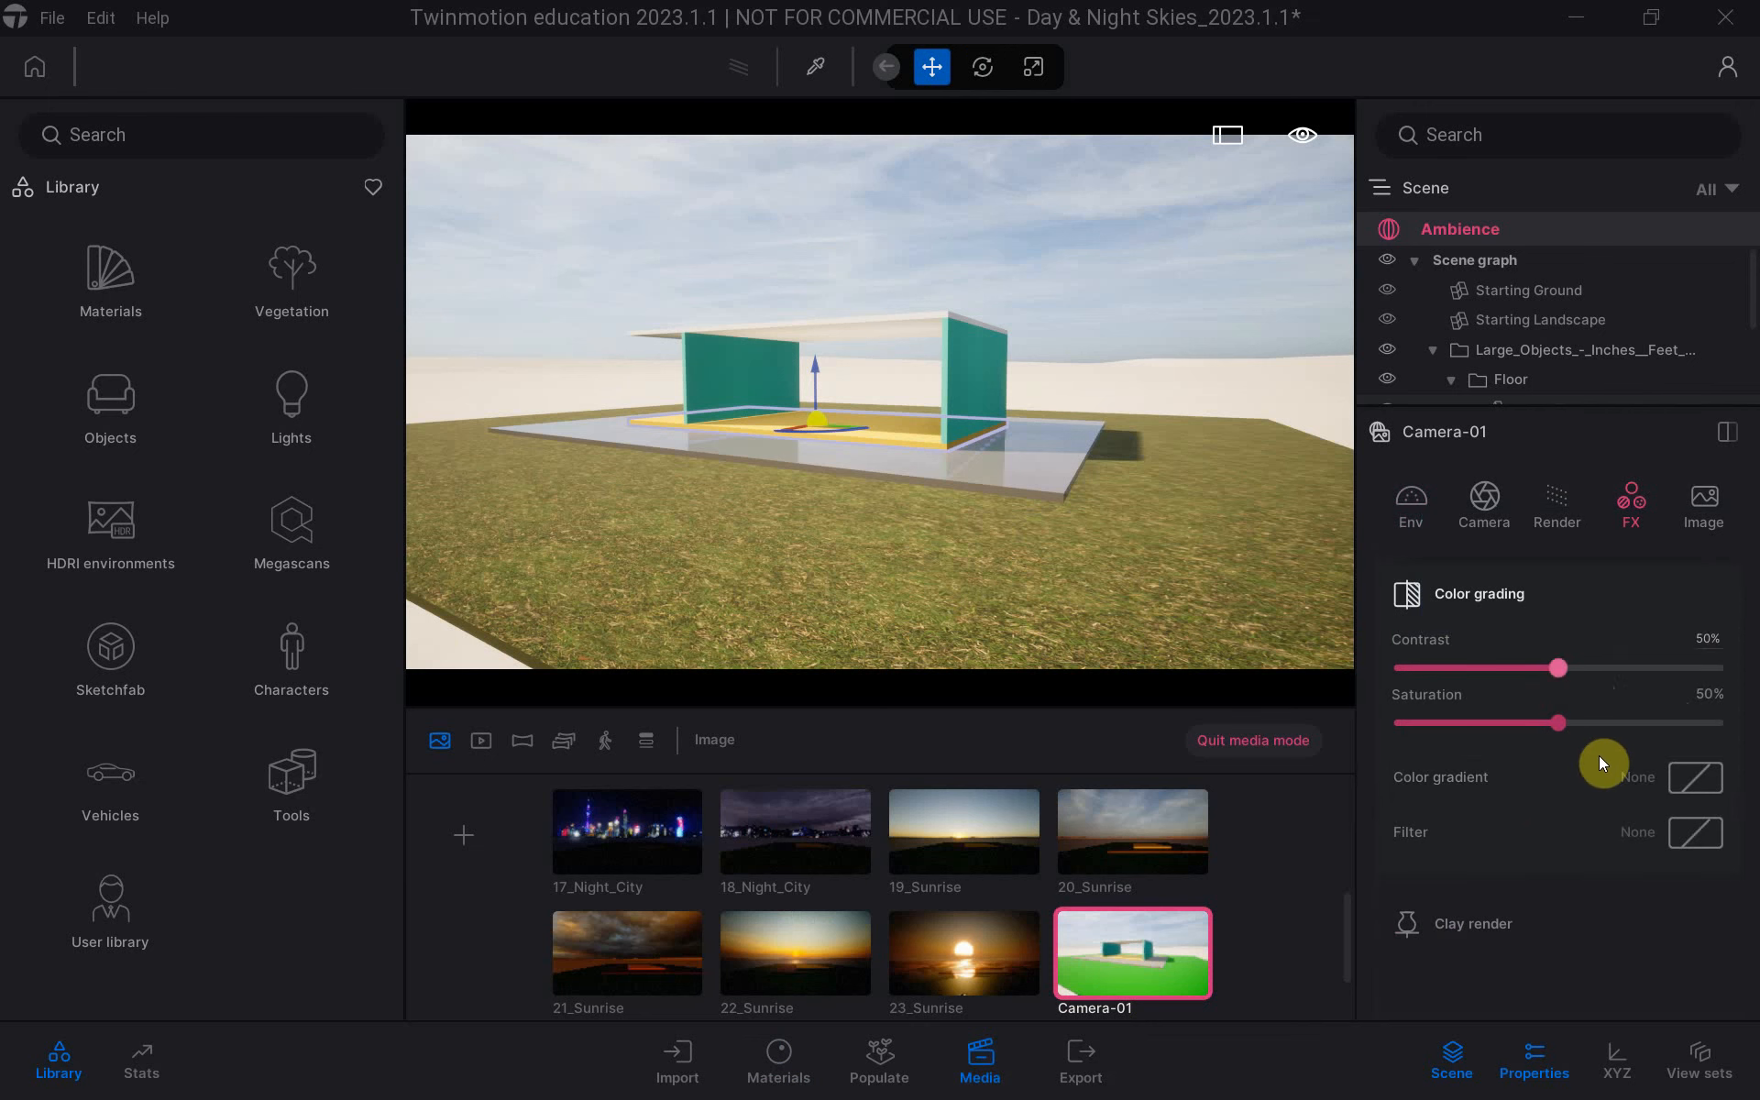
drag(1556, 667, 1511, 718)
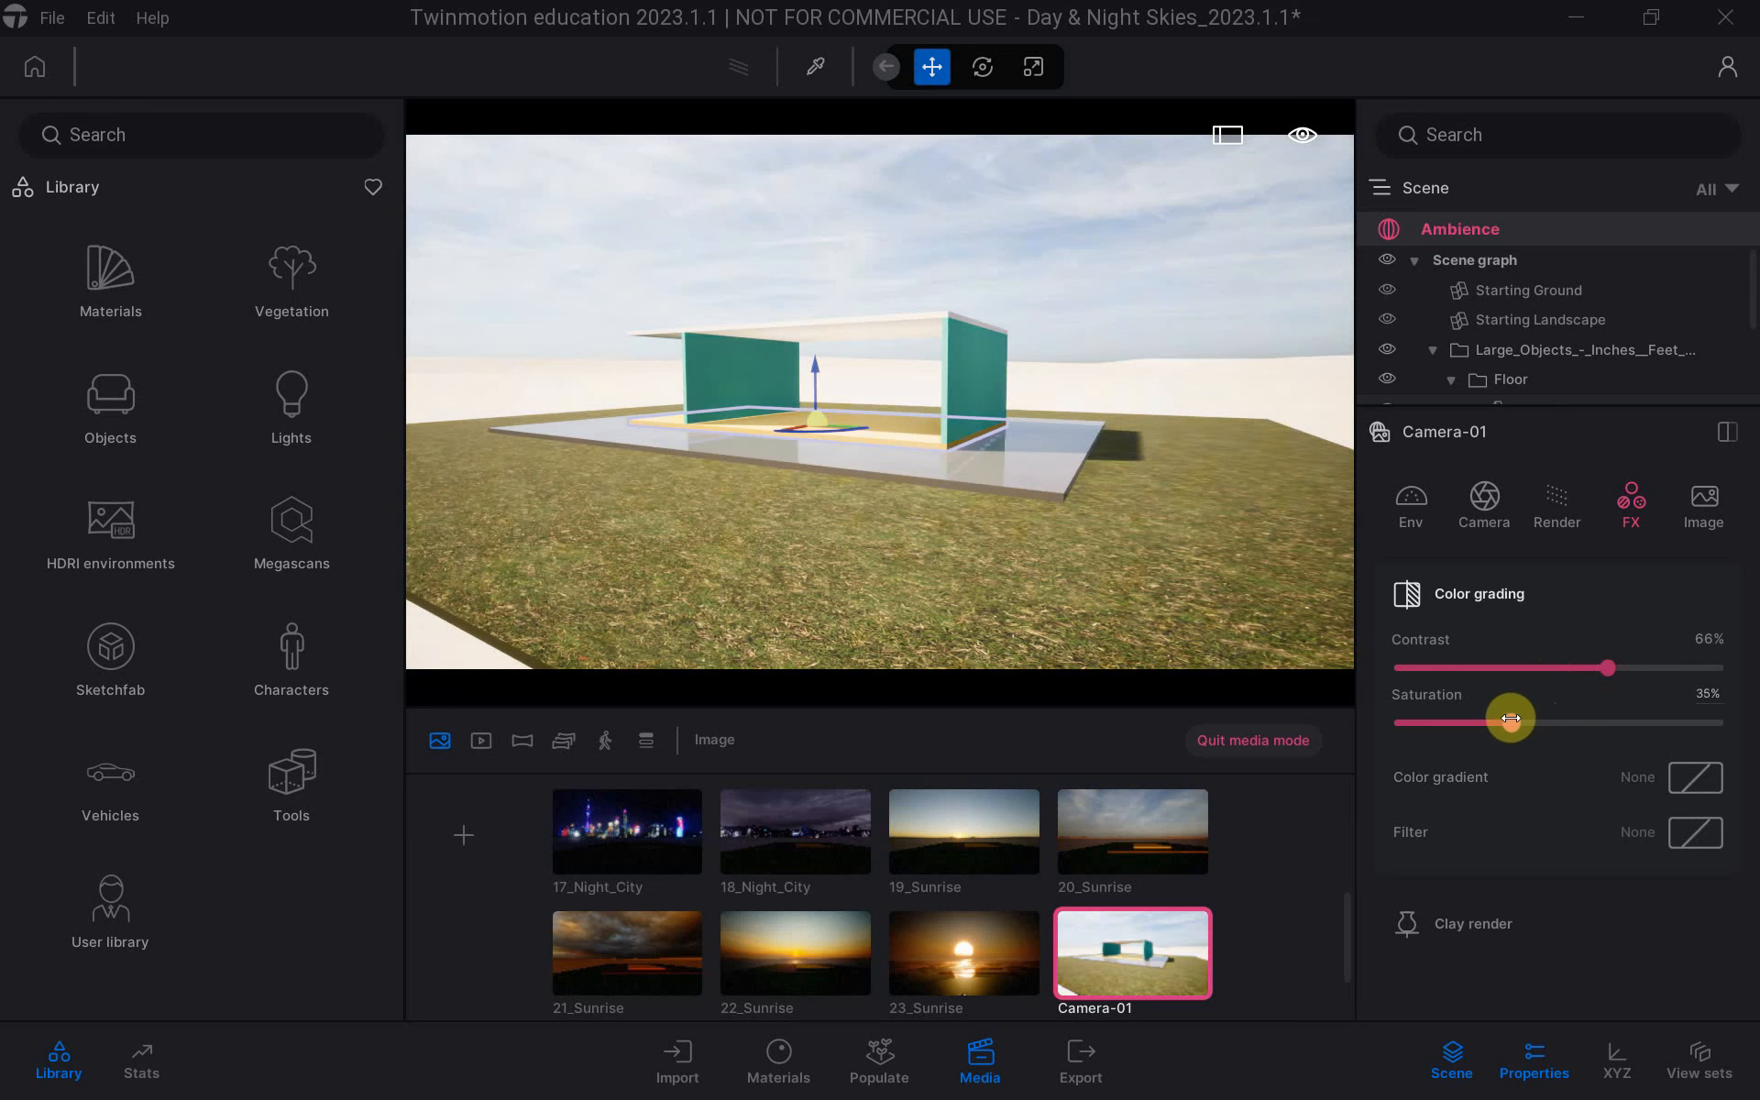
drag(1606, 667, 1586, 667)
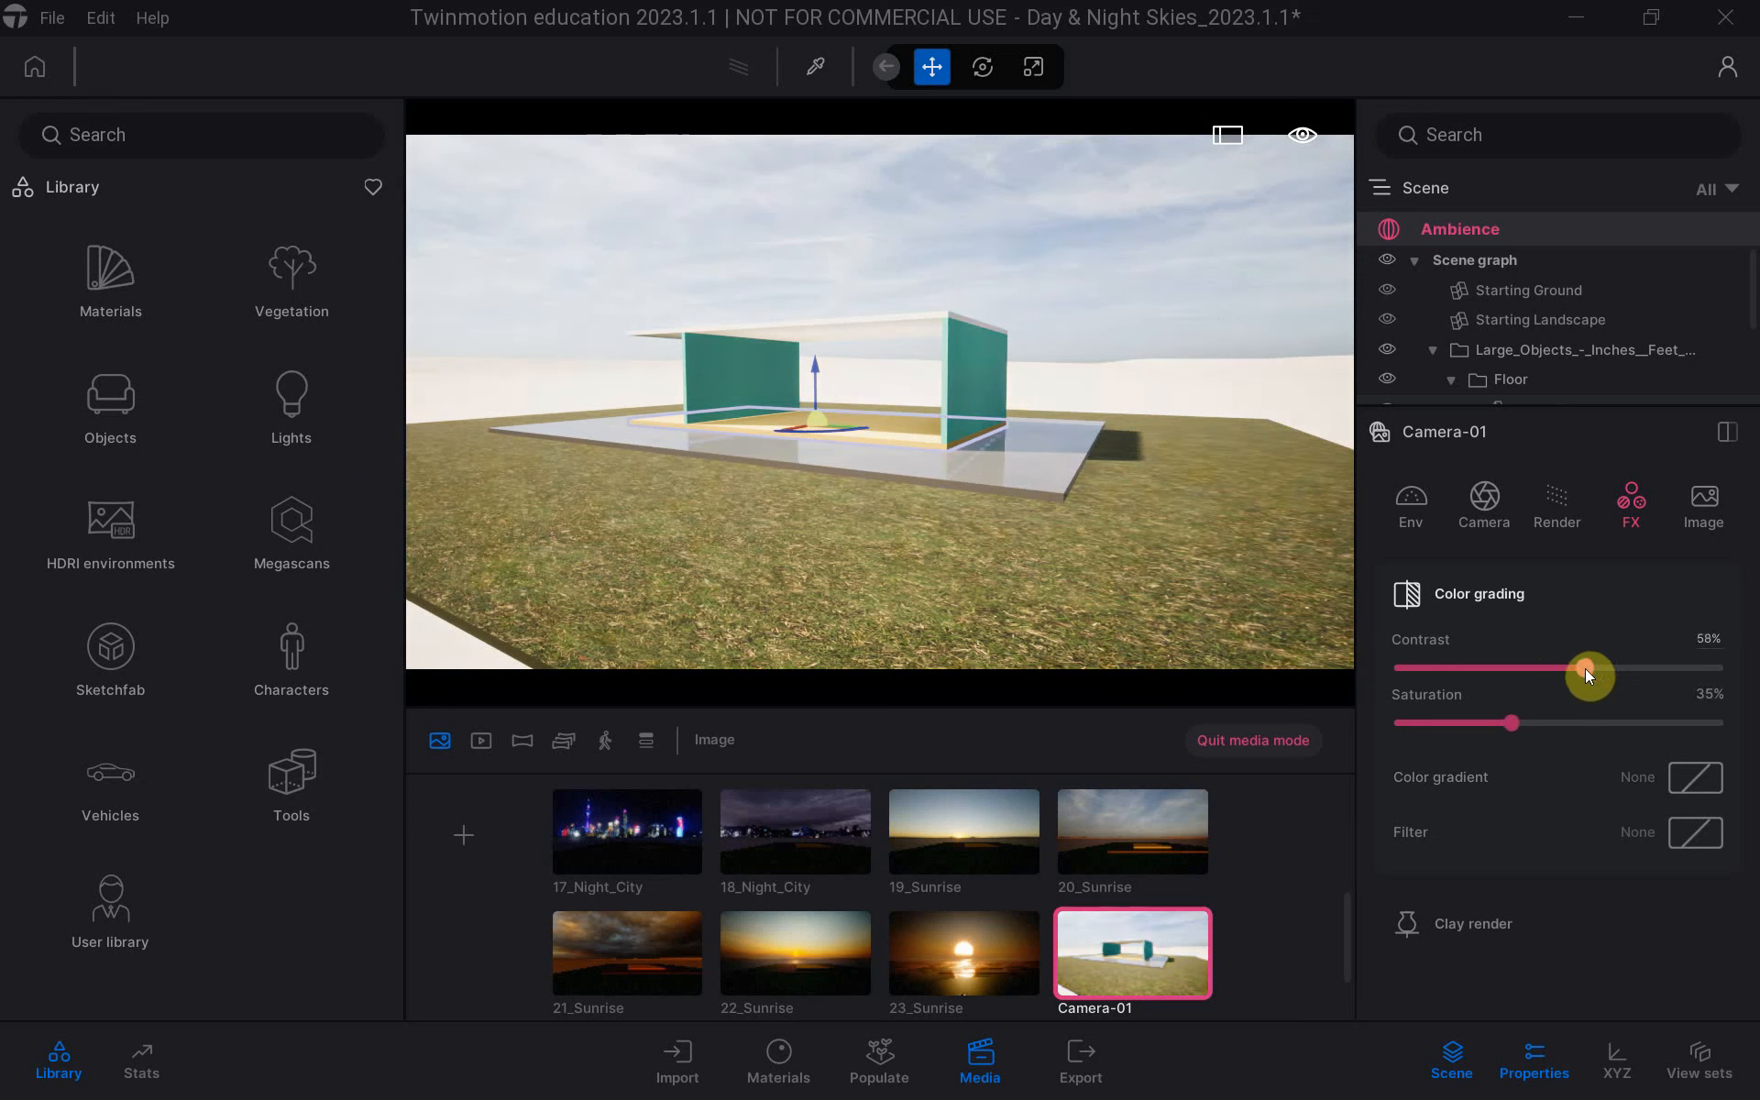
Try color gradients such as AUT, DT6, ISM, Classy, Colder and Tritanopia on Camera-01, and reset the gradient to None.
click(1697, 776)
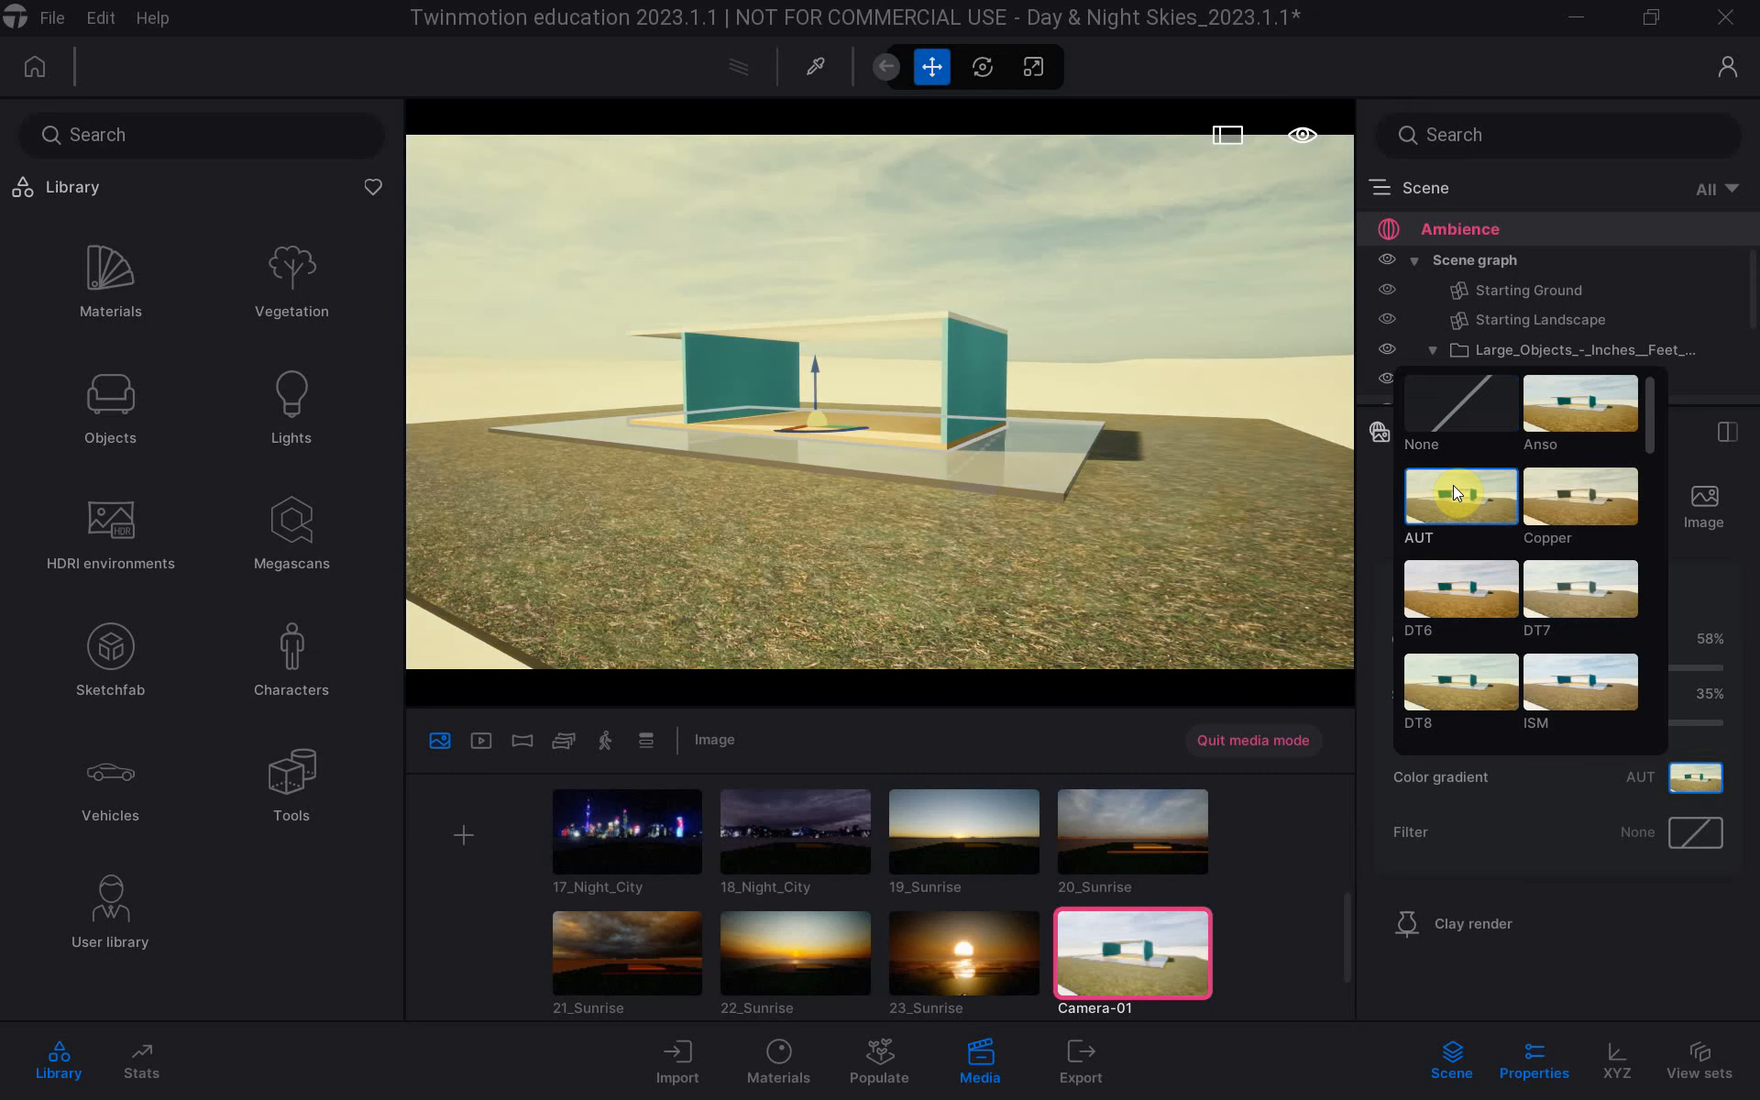
click(1463, 570)
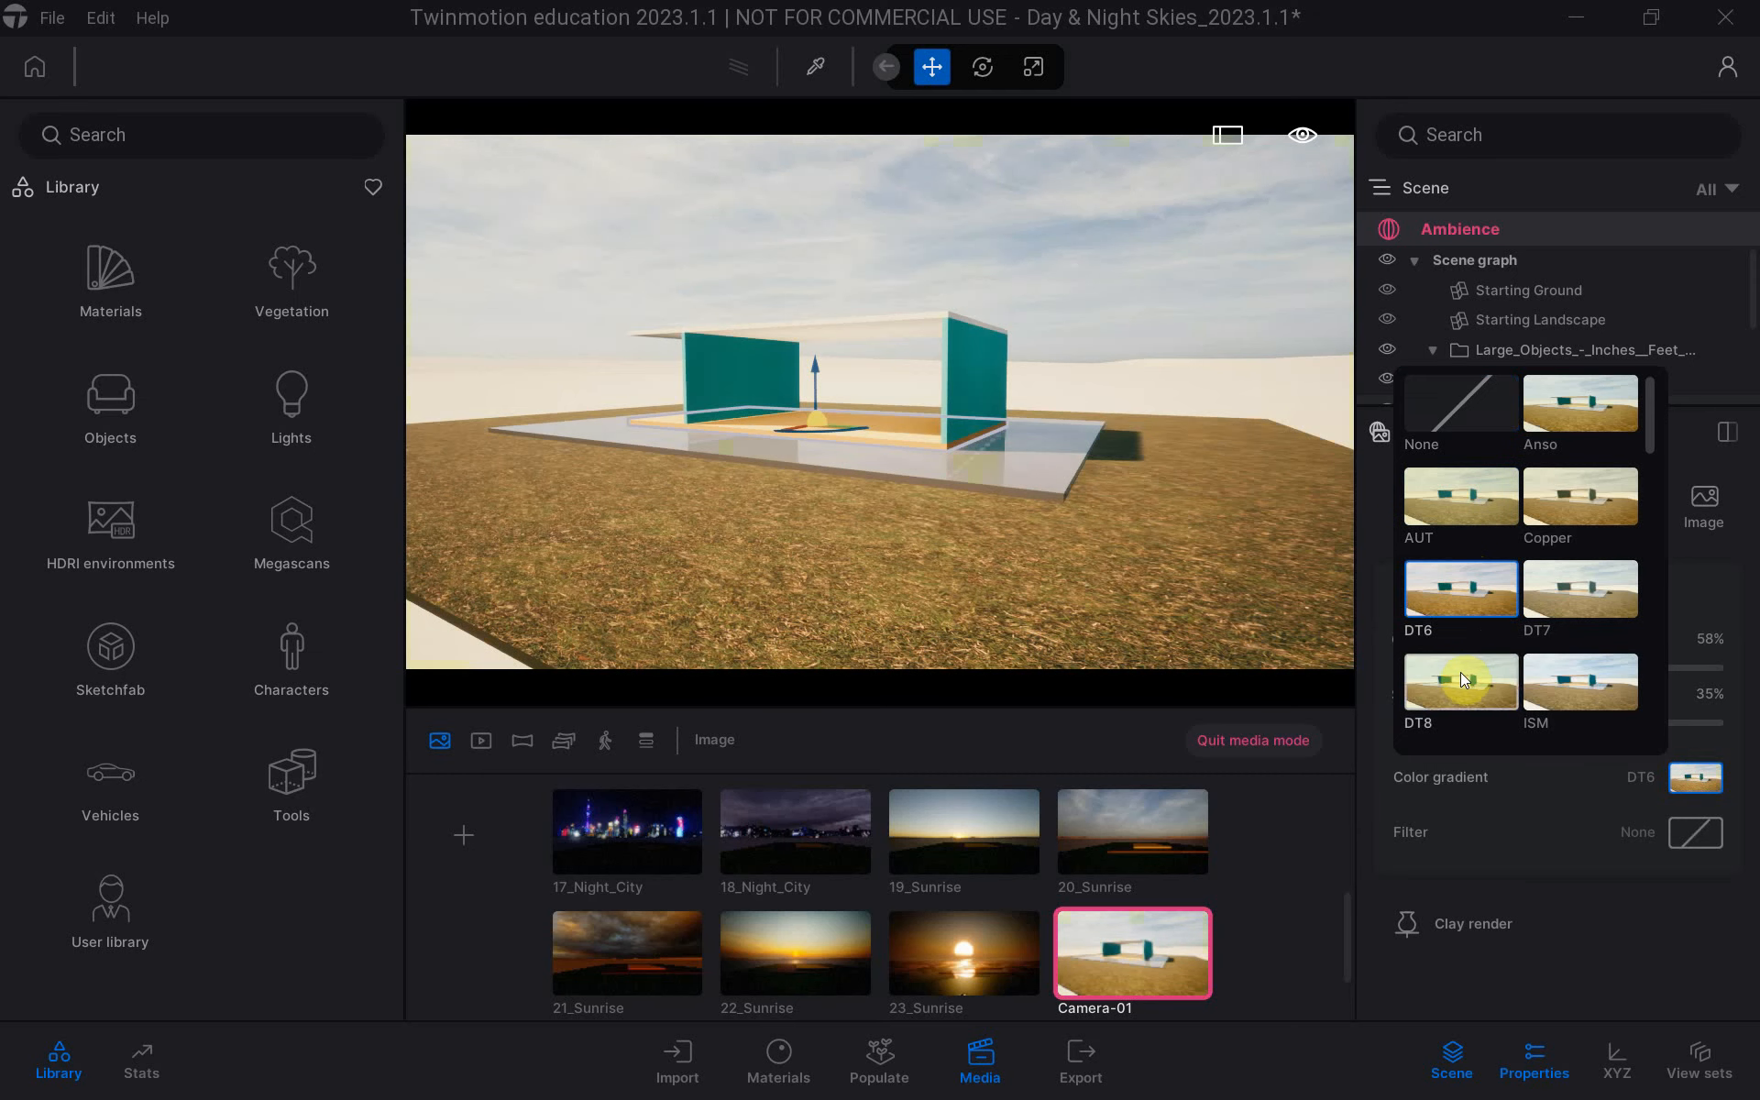
click(1573, 699)
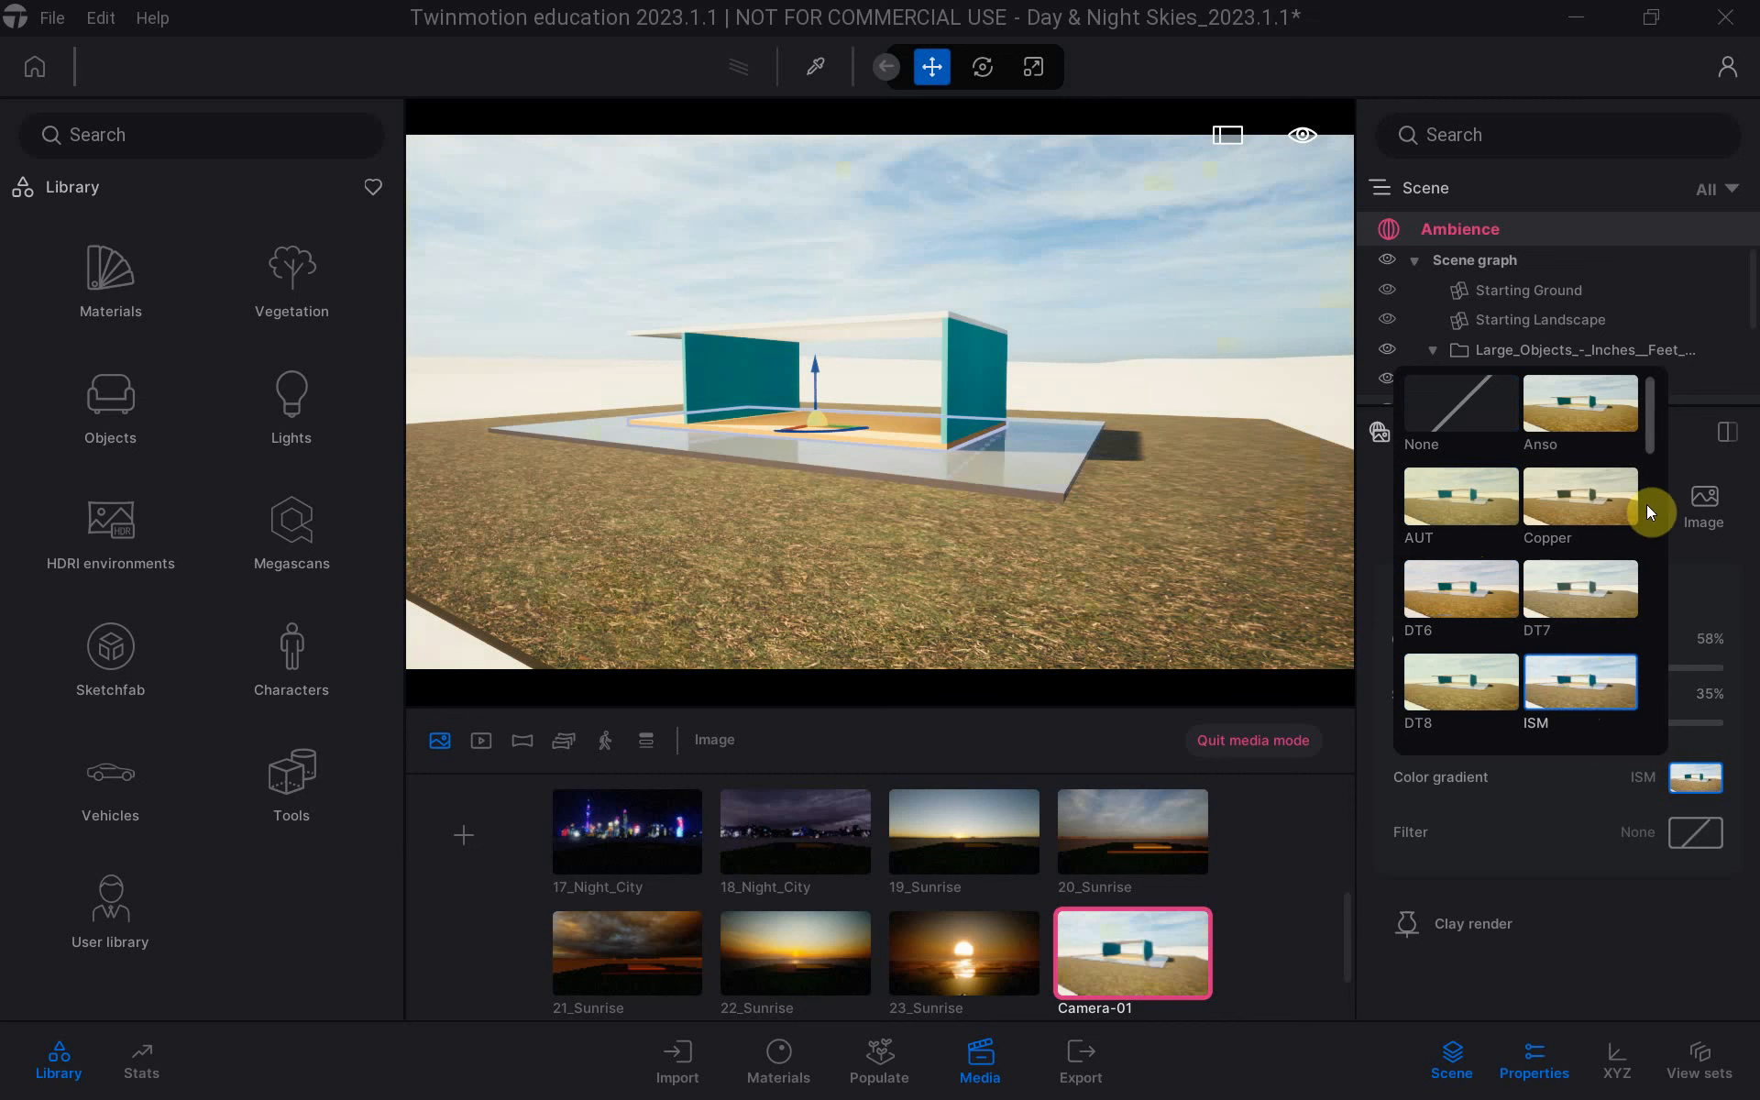
drag(1653, 438, 1679, 526)
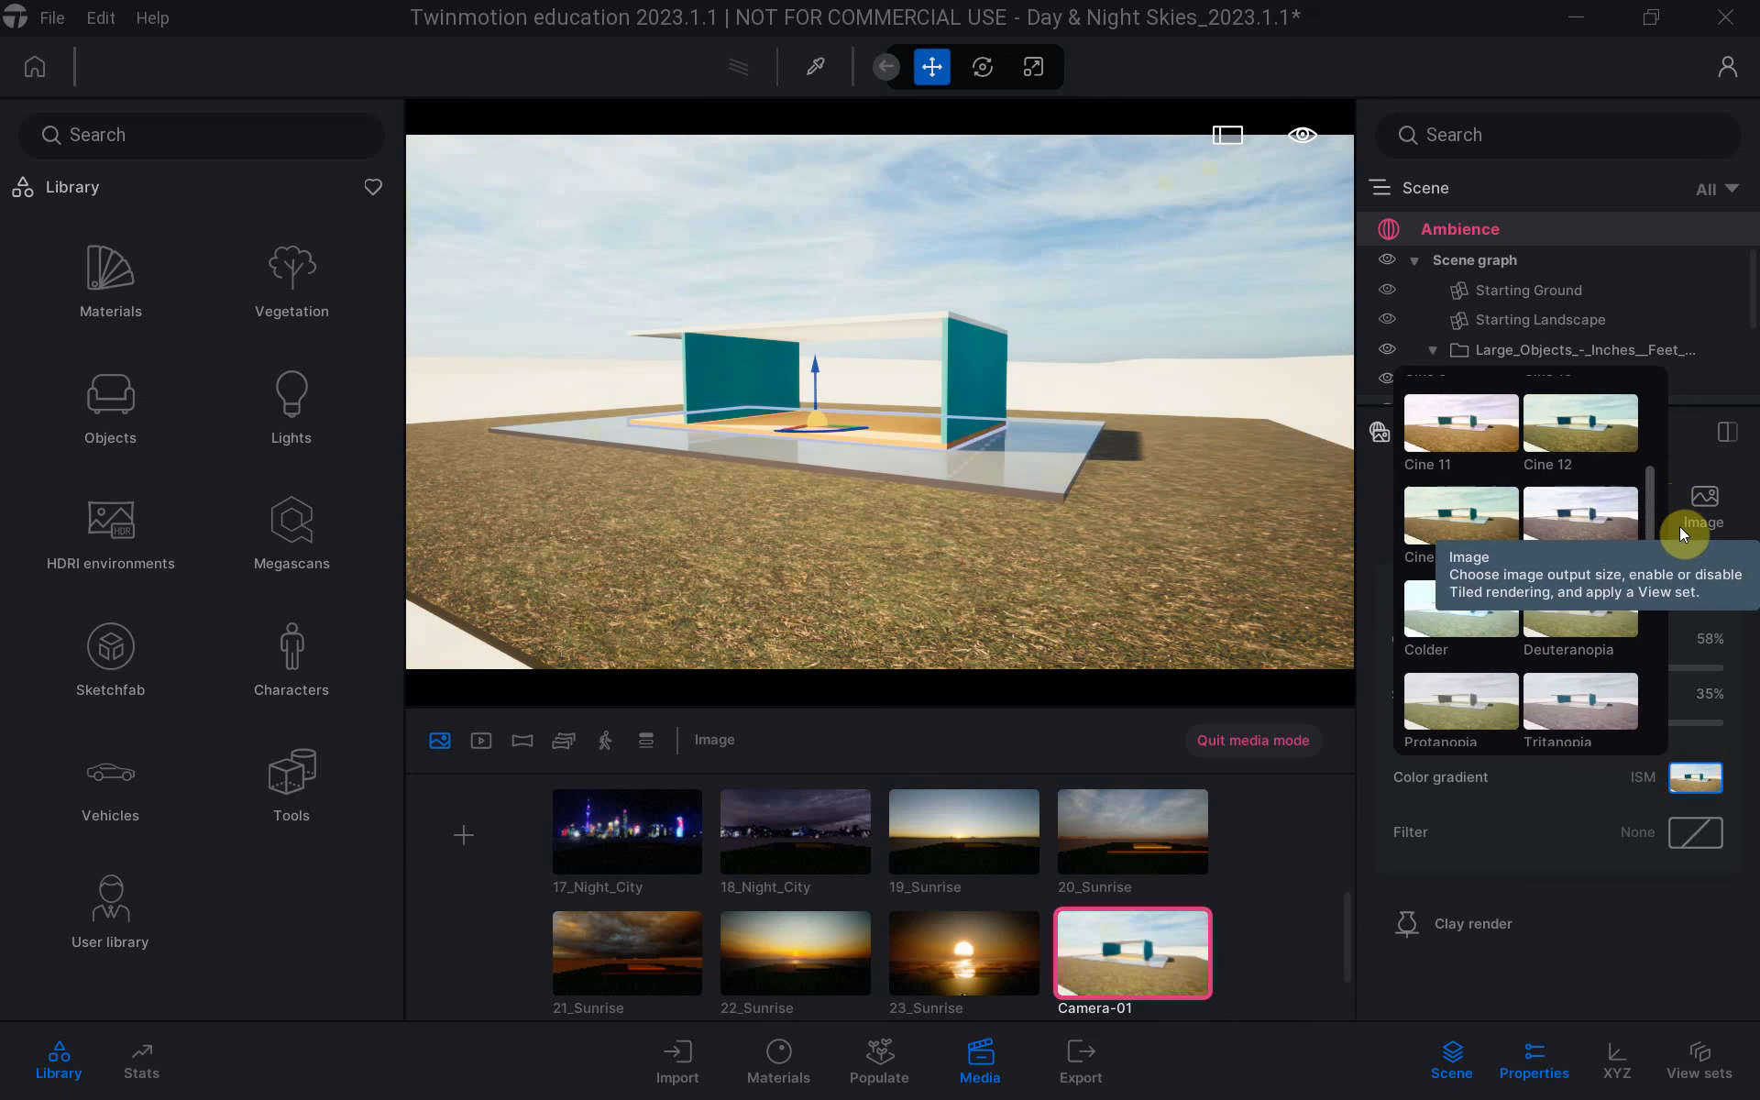
click(1565, 528)
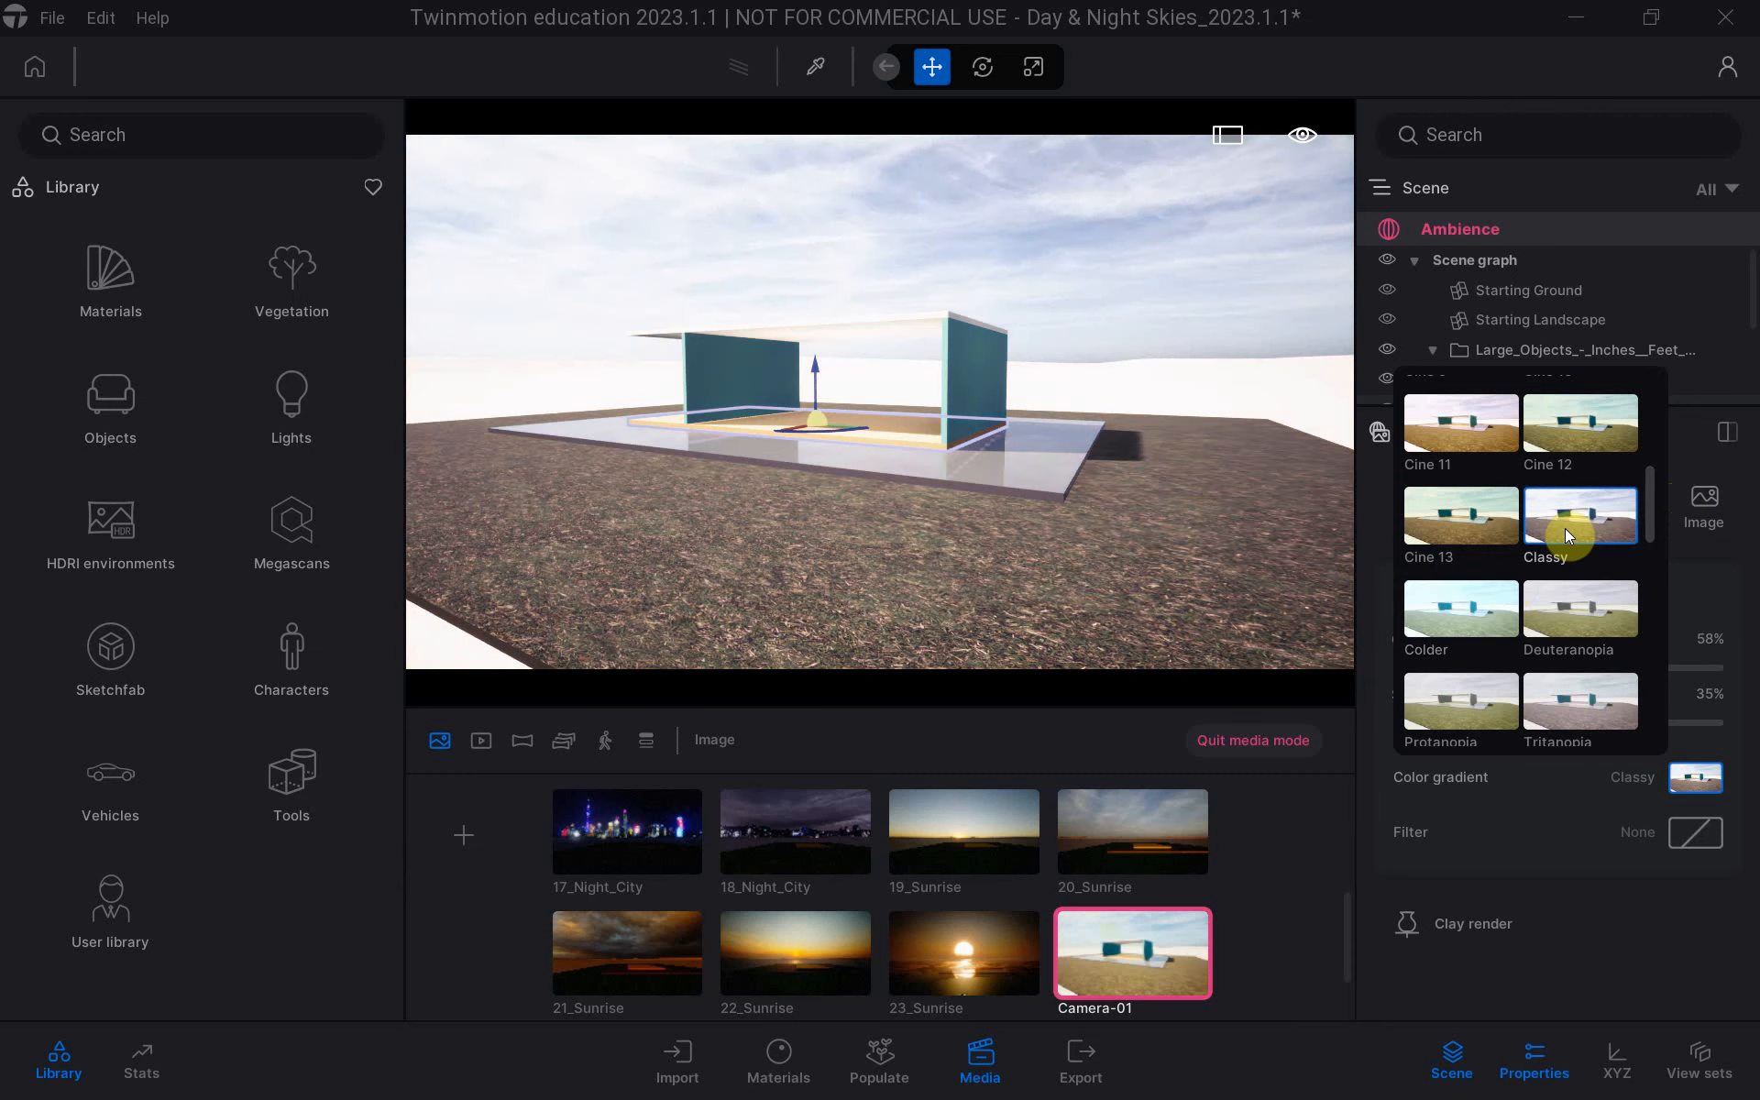
click(1454, 625)
click(1553, 698)
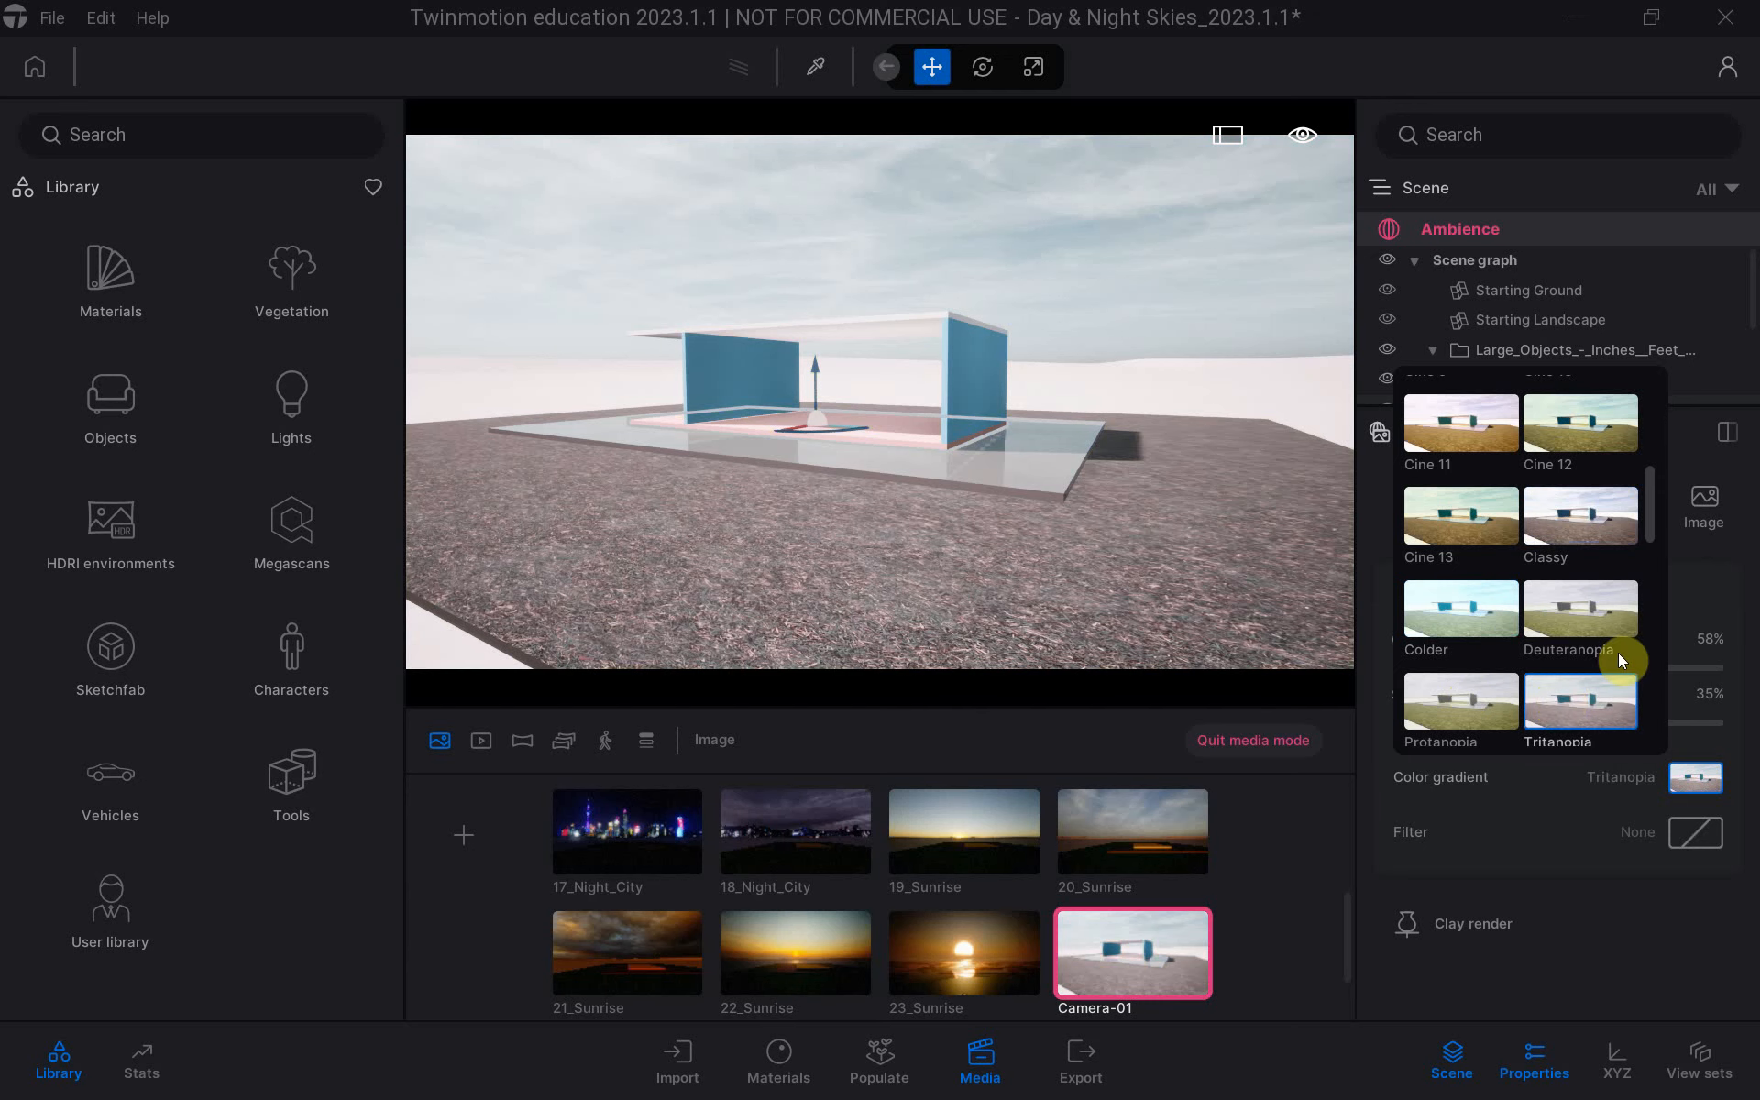
drag(1654, 513, 1662, 401)
click(1485, 409)
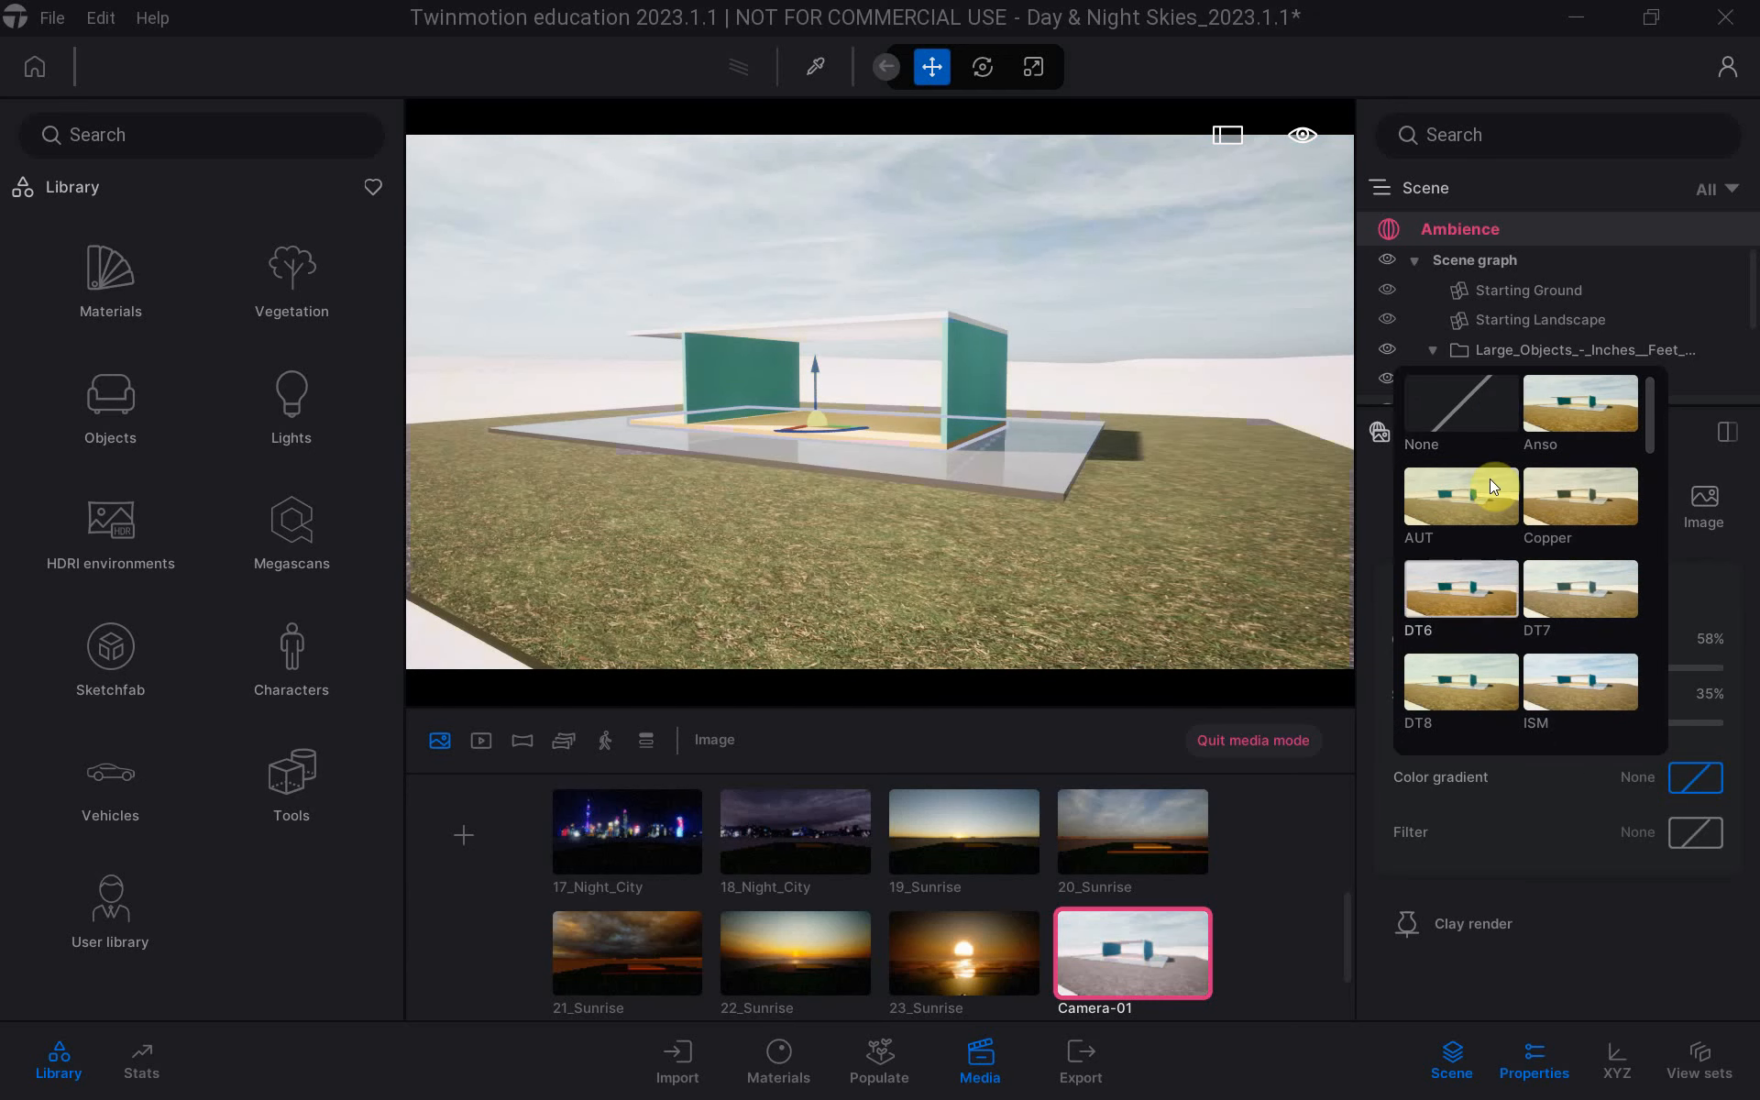
Try the Line Regular, Line Light, Hidden Line 2, Cross Stitch, Halftone Comic and Ballpoint Pen filters on Camera-01, and reset the filter to None.
click(1694, 833)
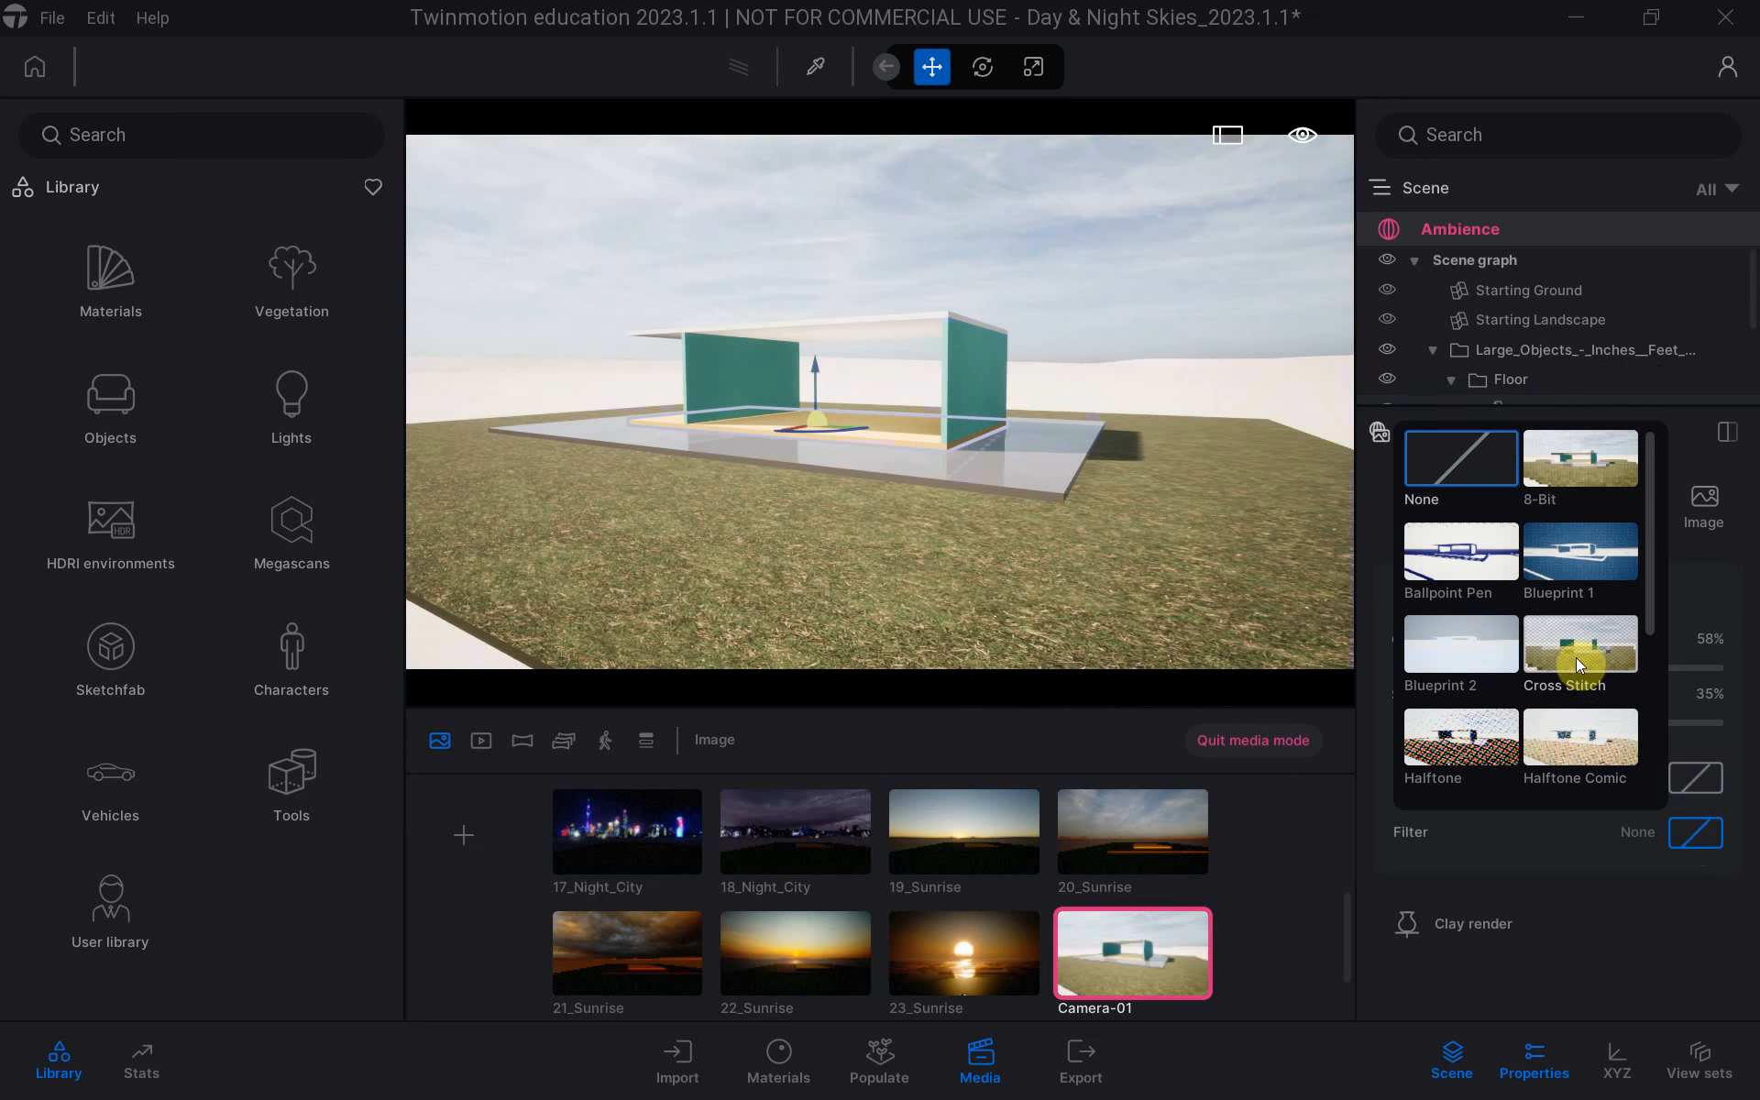
drag(1643, 519, 1656, 733)
click(1605, 656)
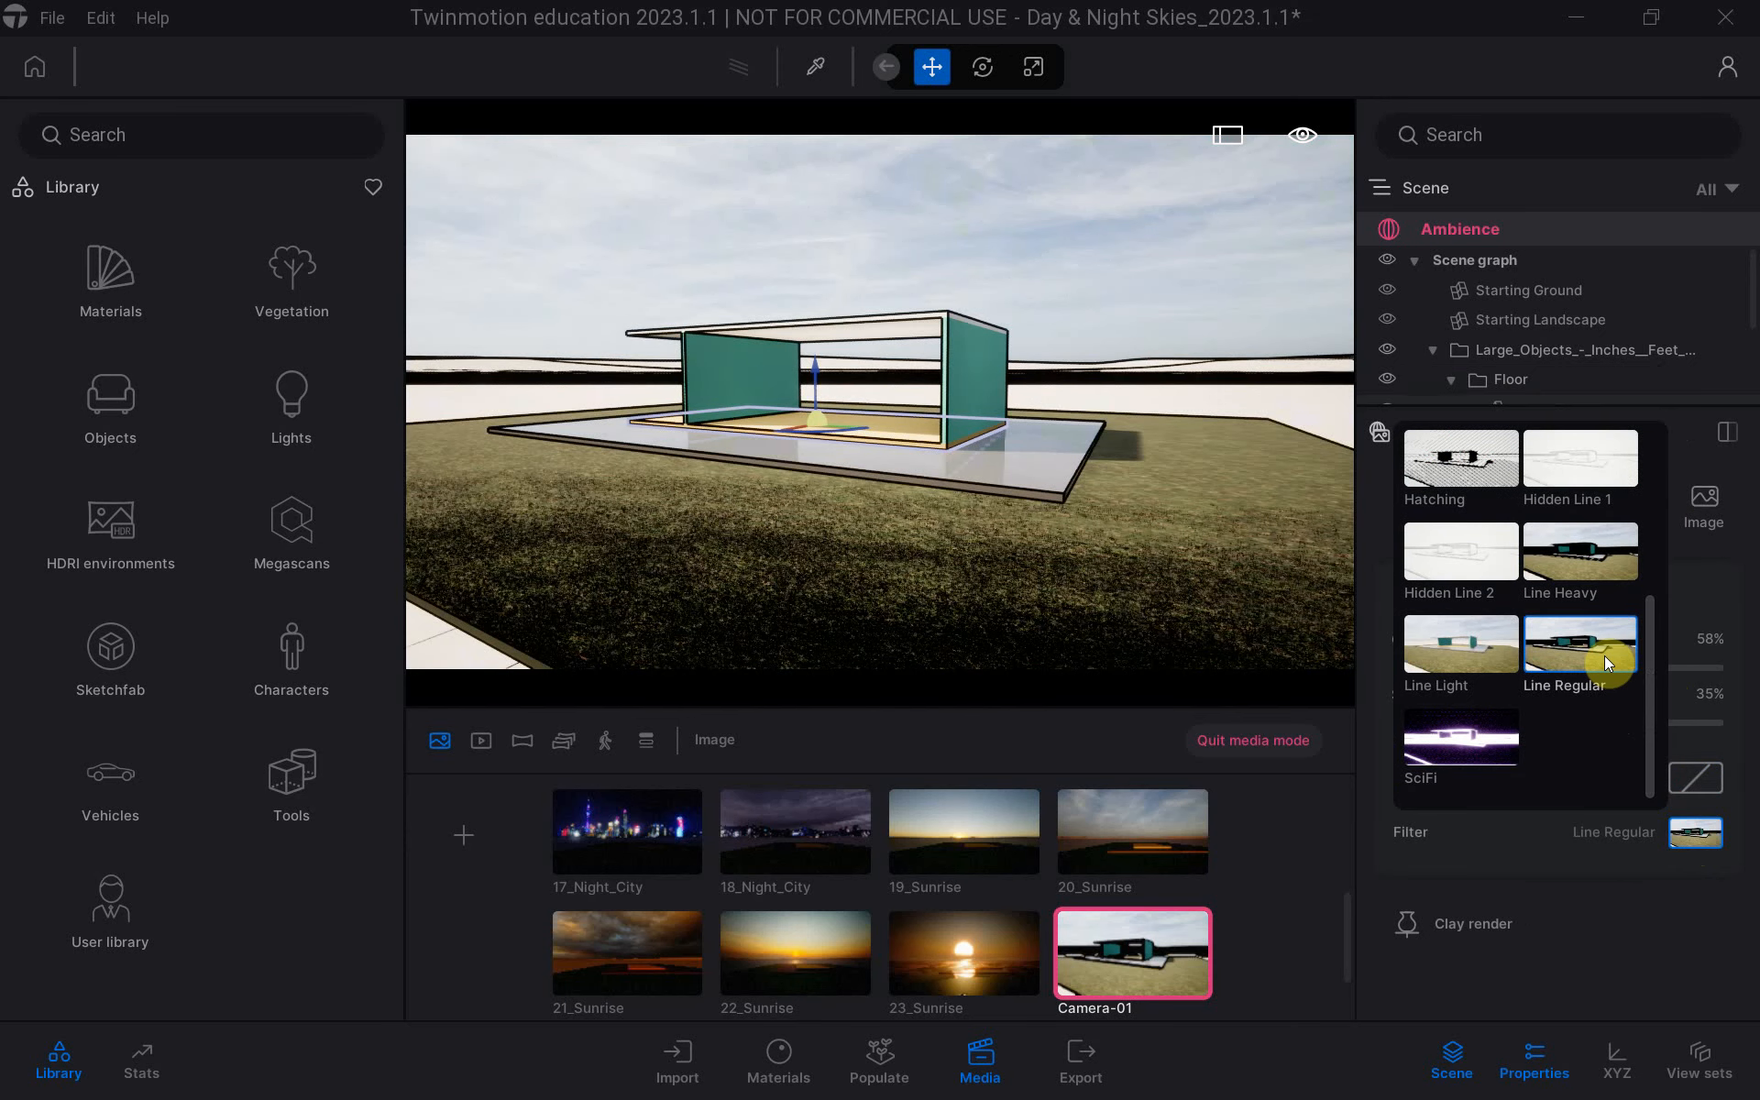
click(1478, 658)
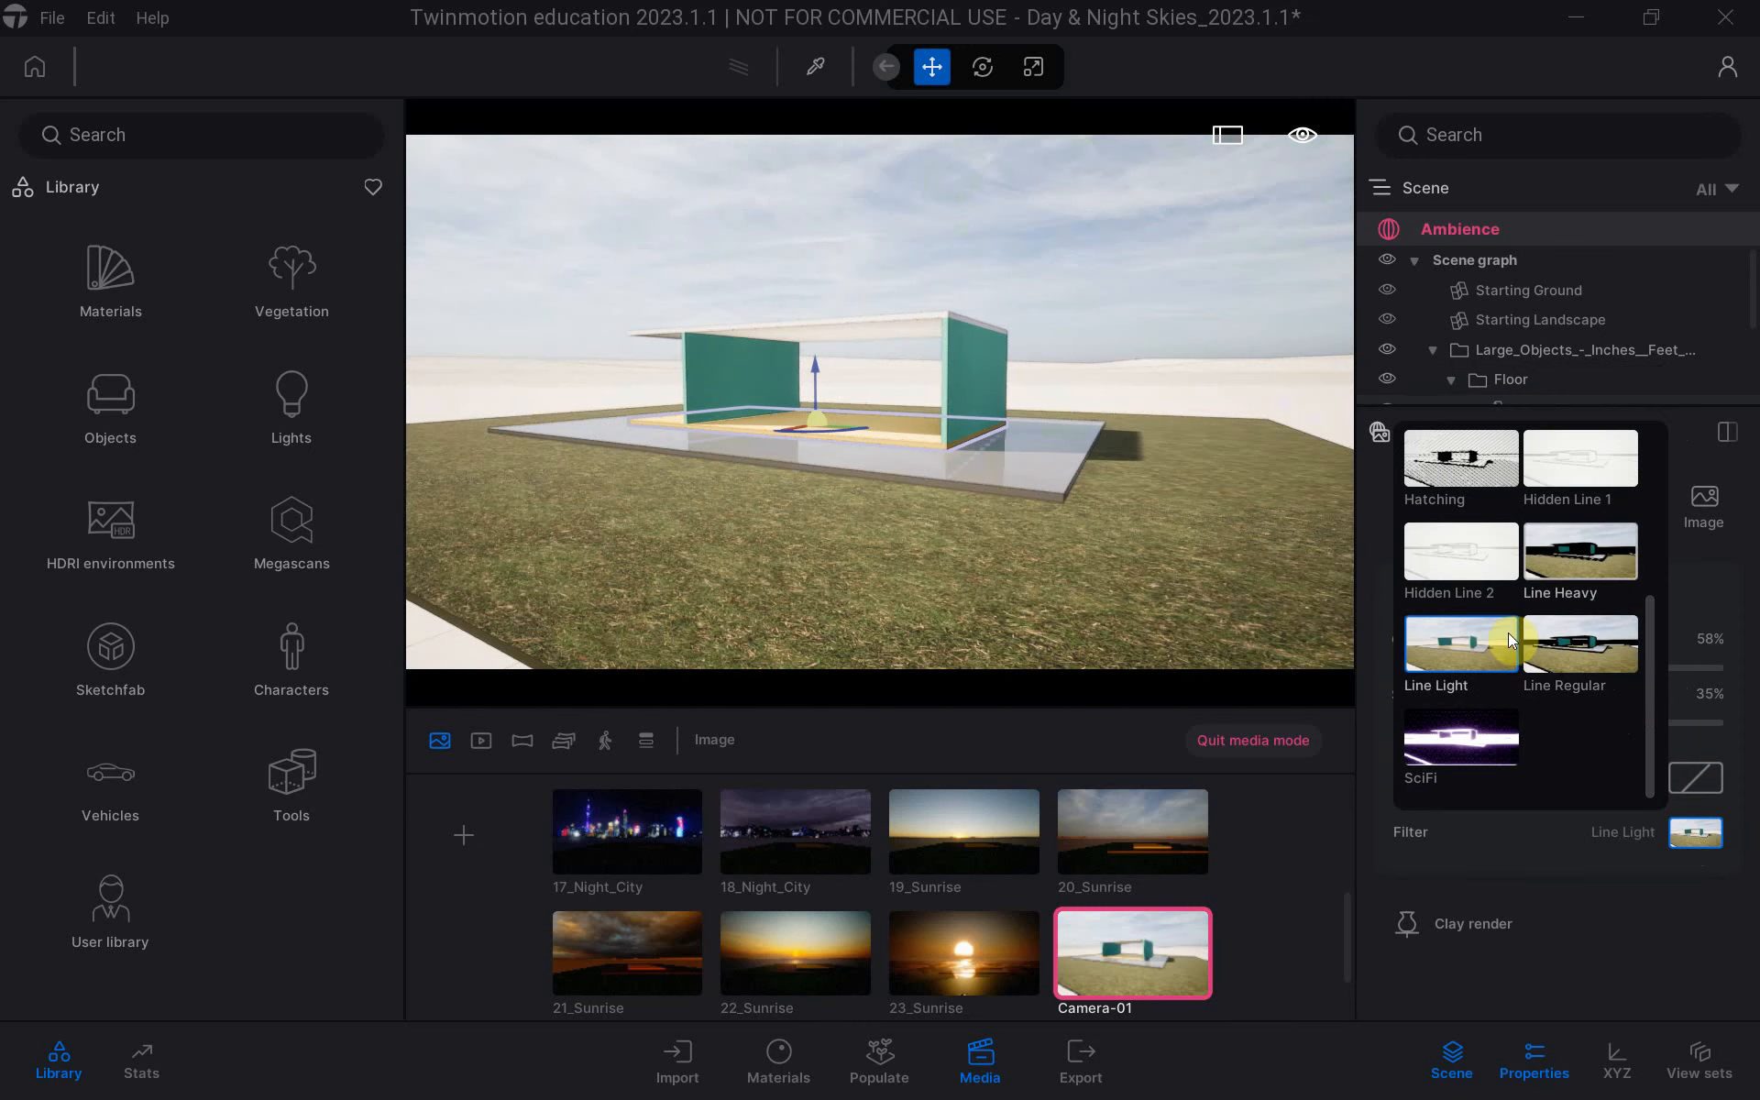
click(1471, 570)
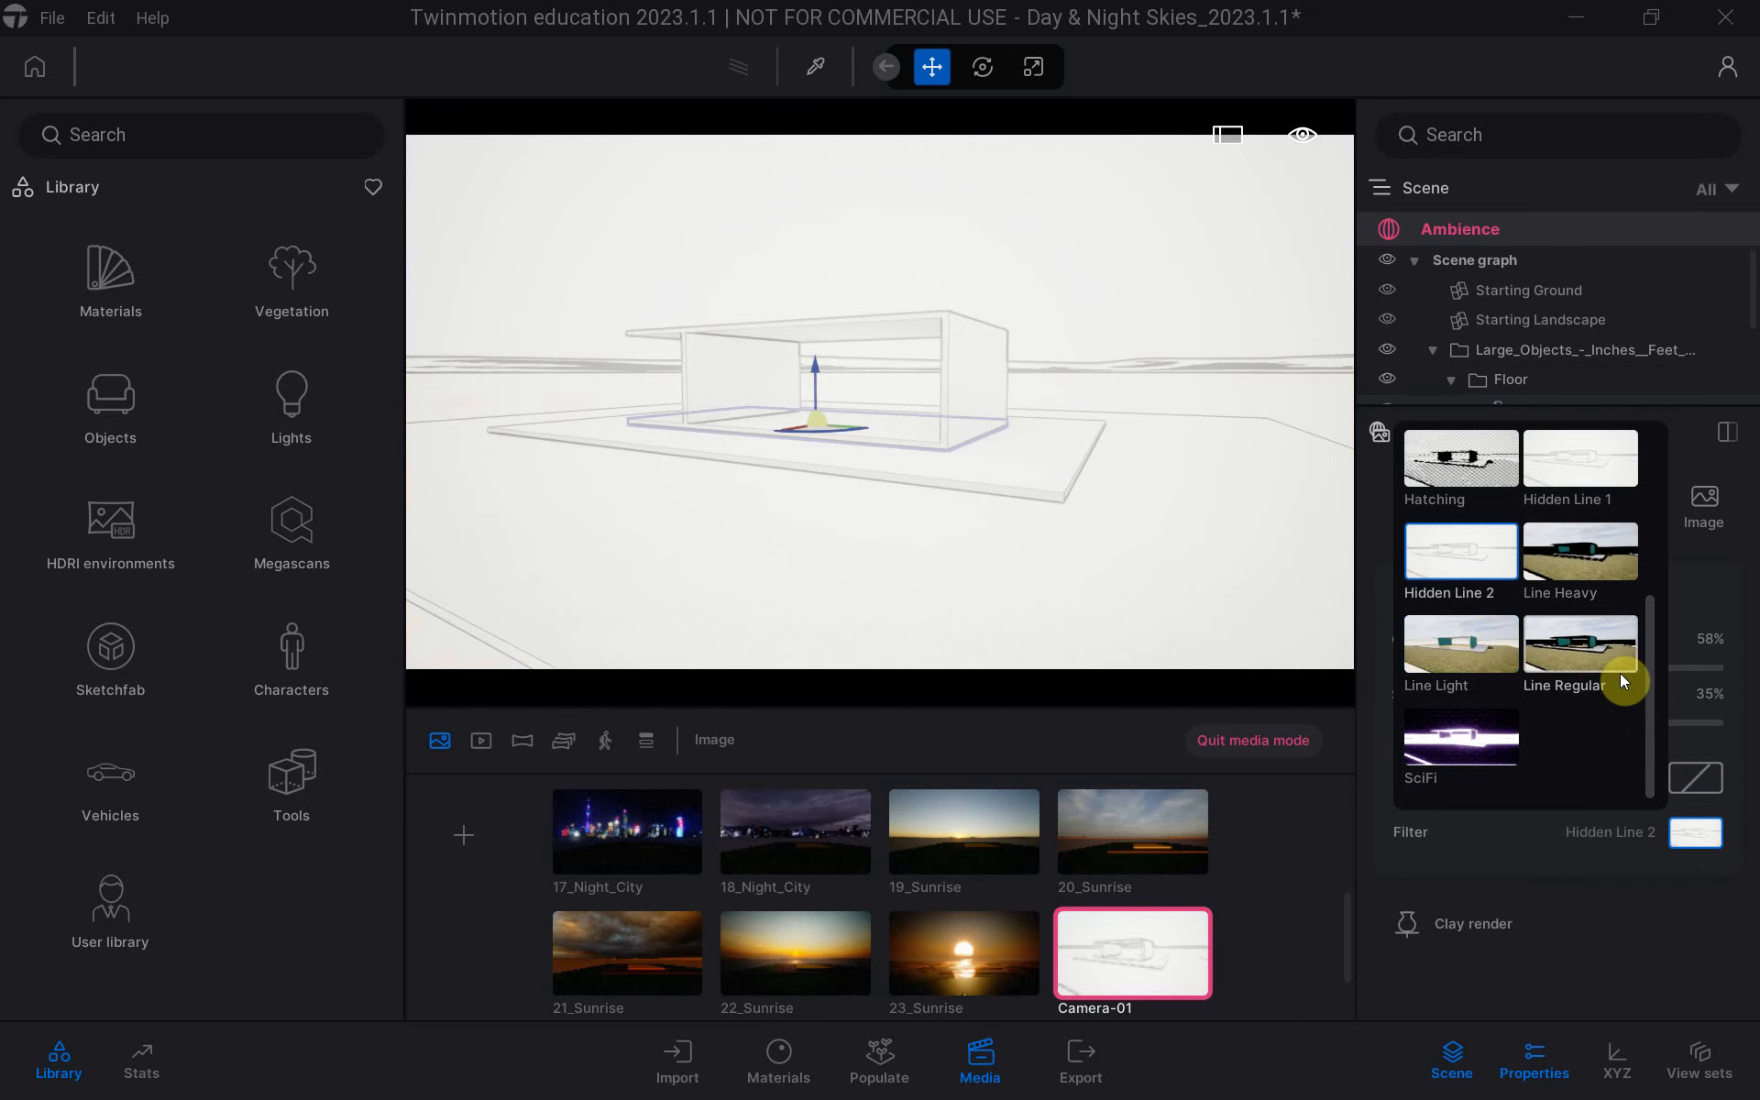
drag(1643, 688, 1659, 564)
click(1597, 583)
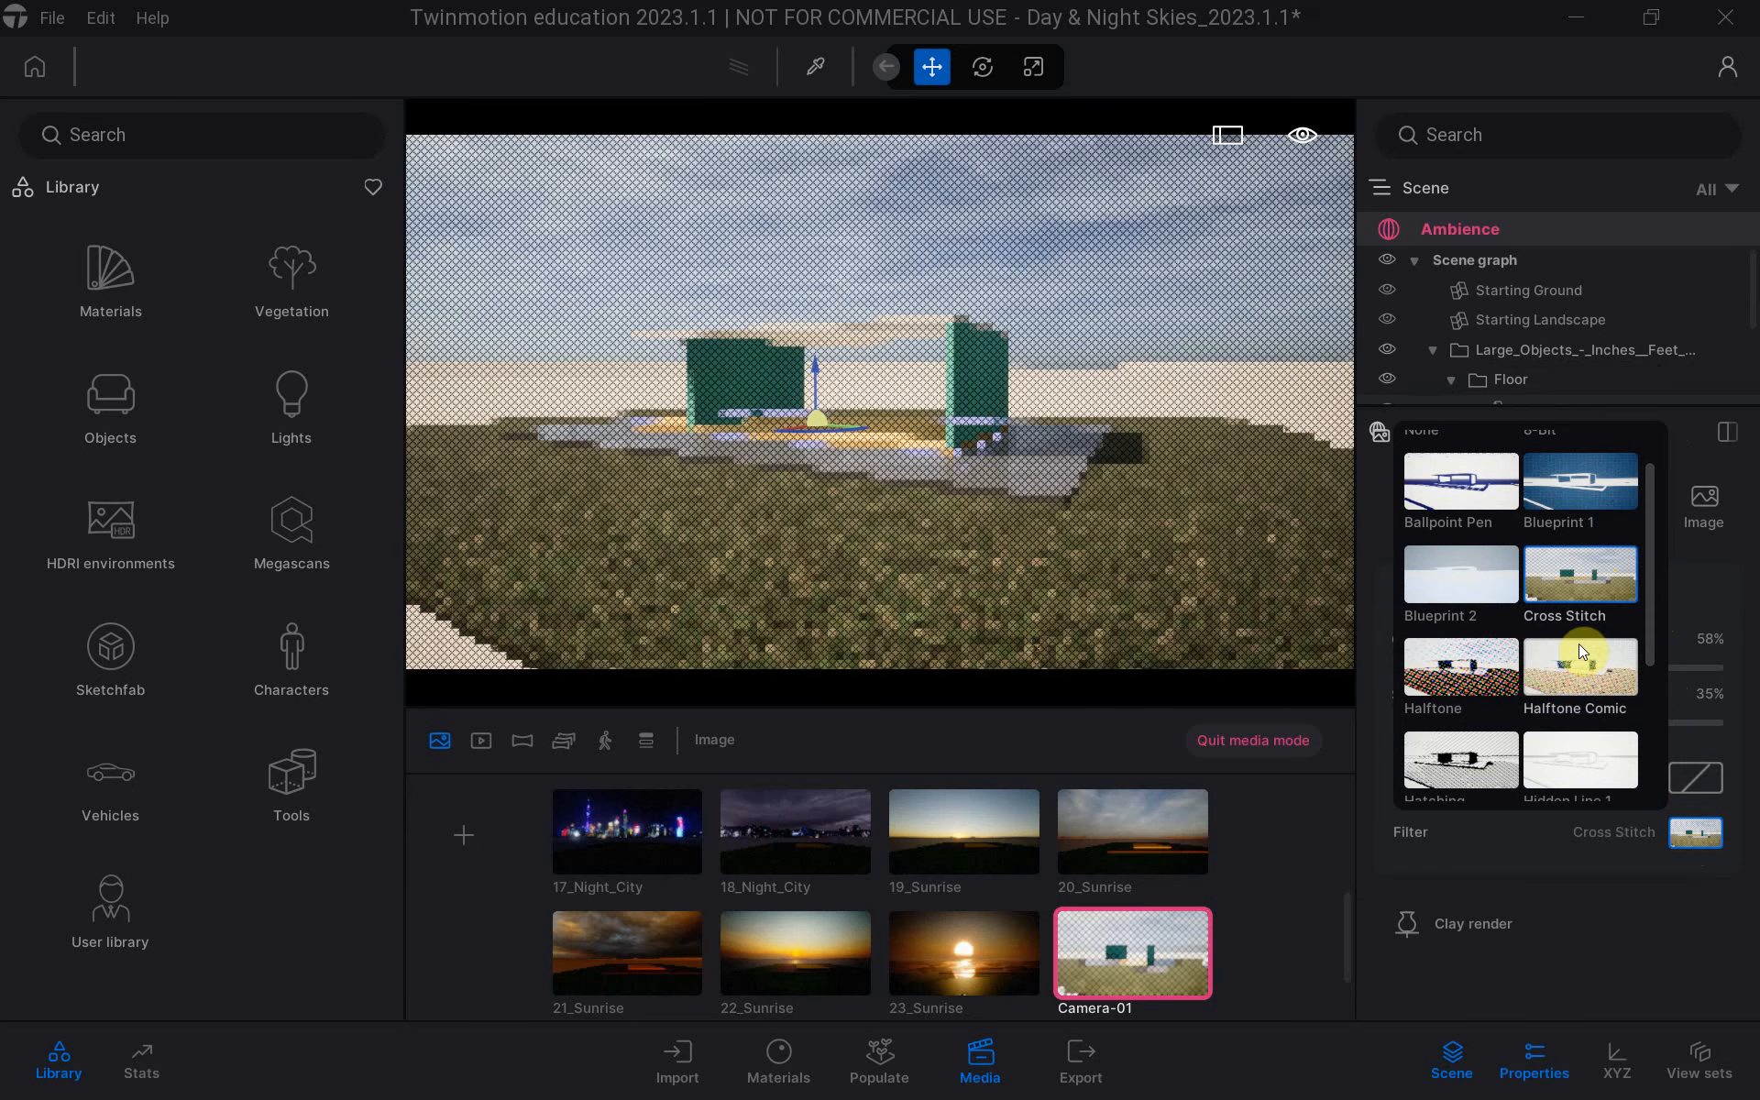
click(1578, 669)
click(1451, 491)
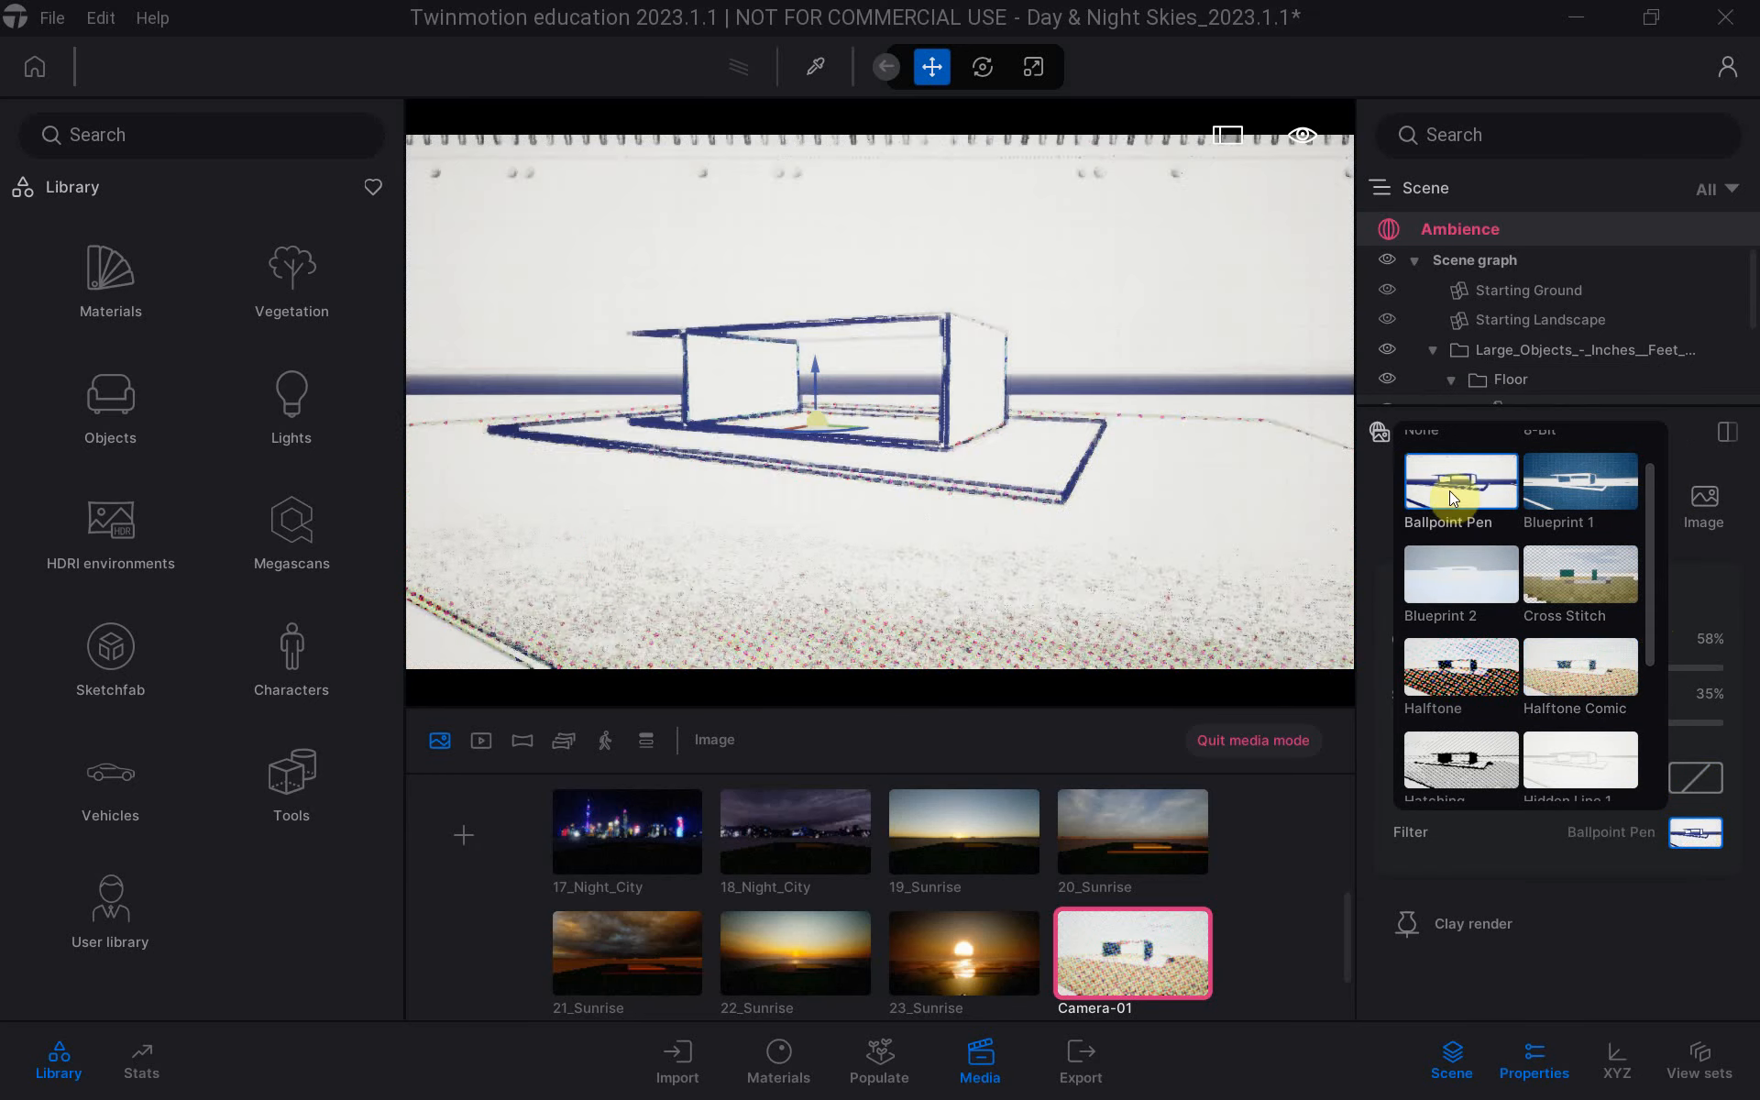
drag(1651, 613, 1641, 536)
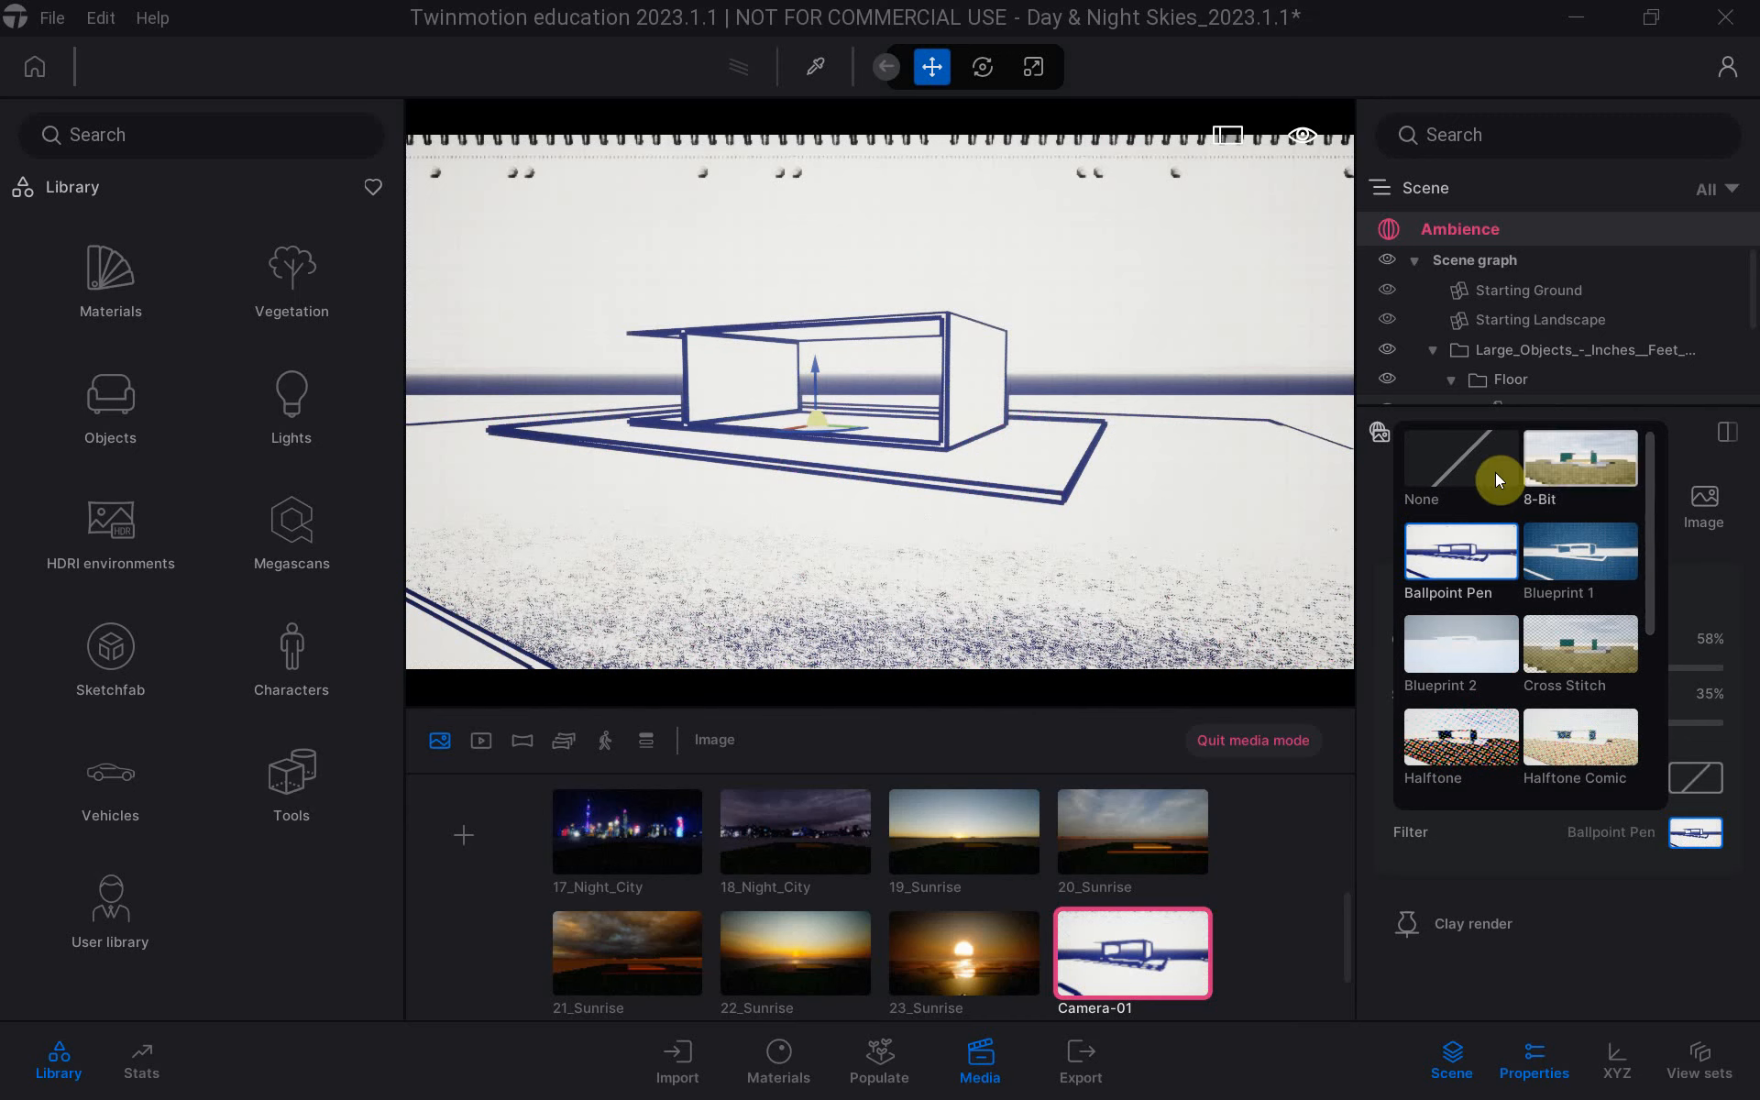
click(1454, 460)
Try the clay render effect on Camera-01 with the green color 30CB83, and disable the effect again.
click(1583, 926)
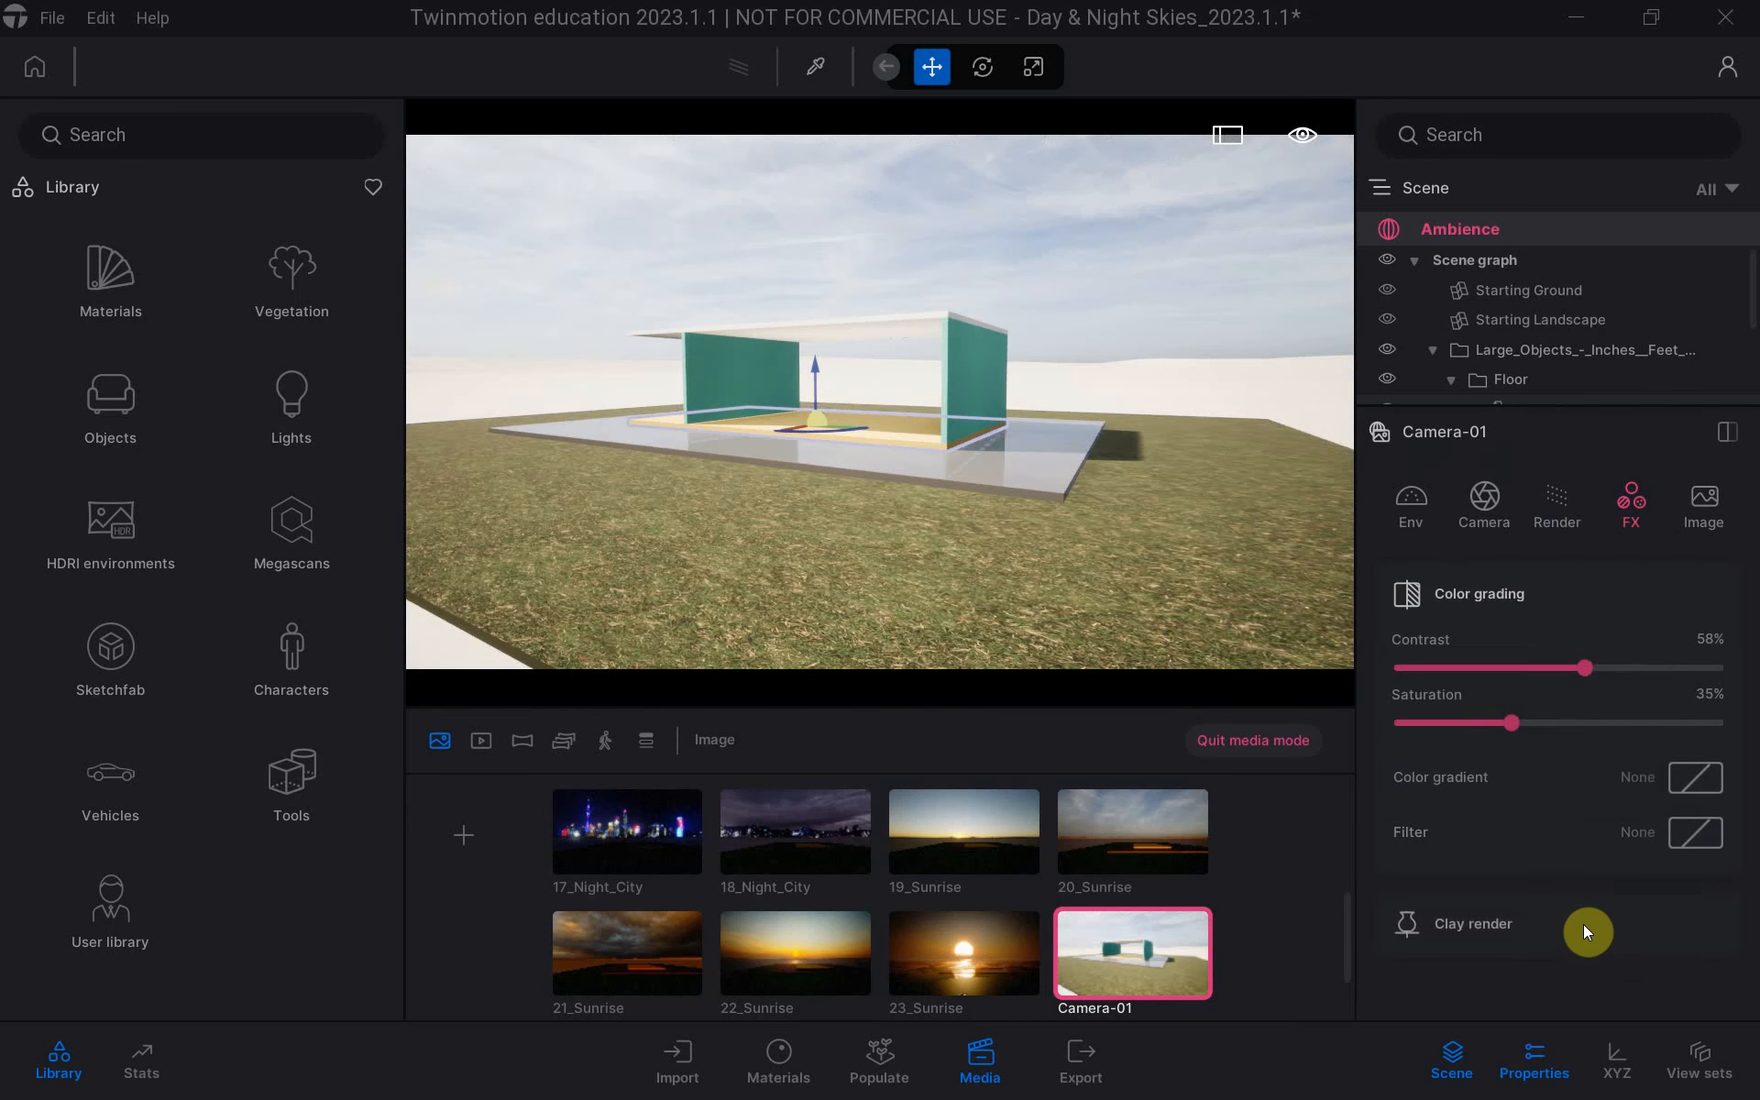
scroll(1586, 921, down, 2)
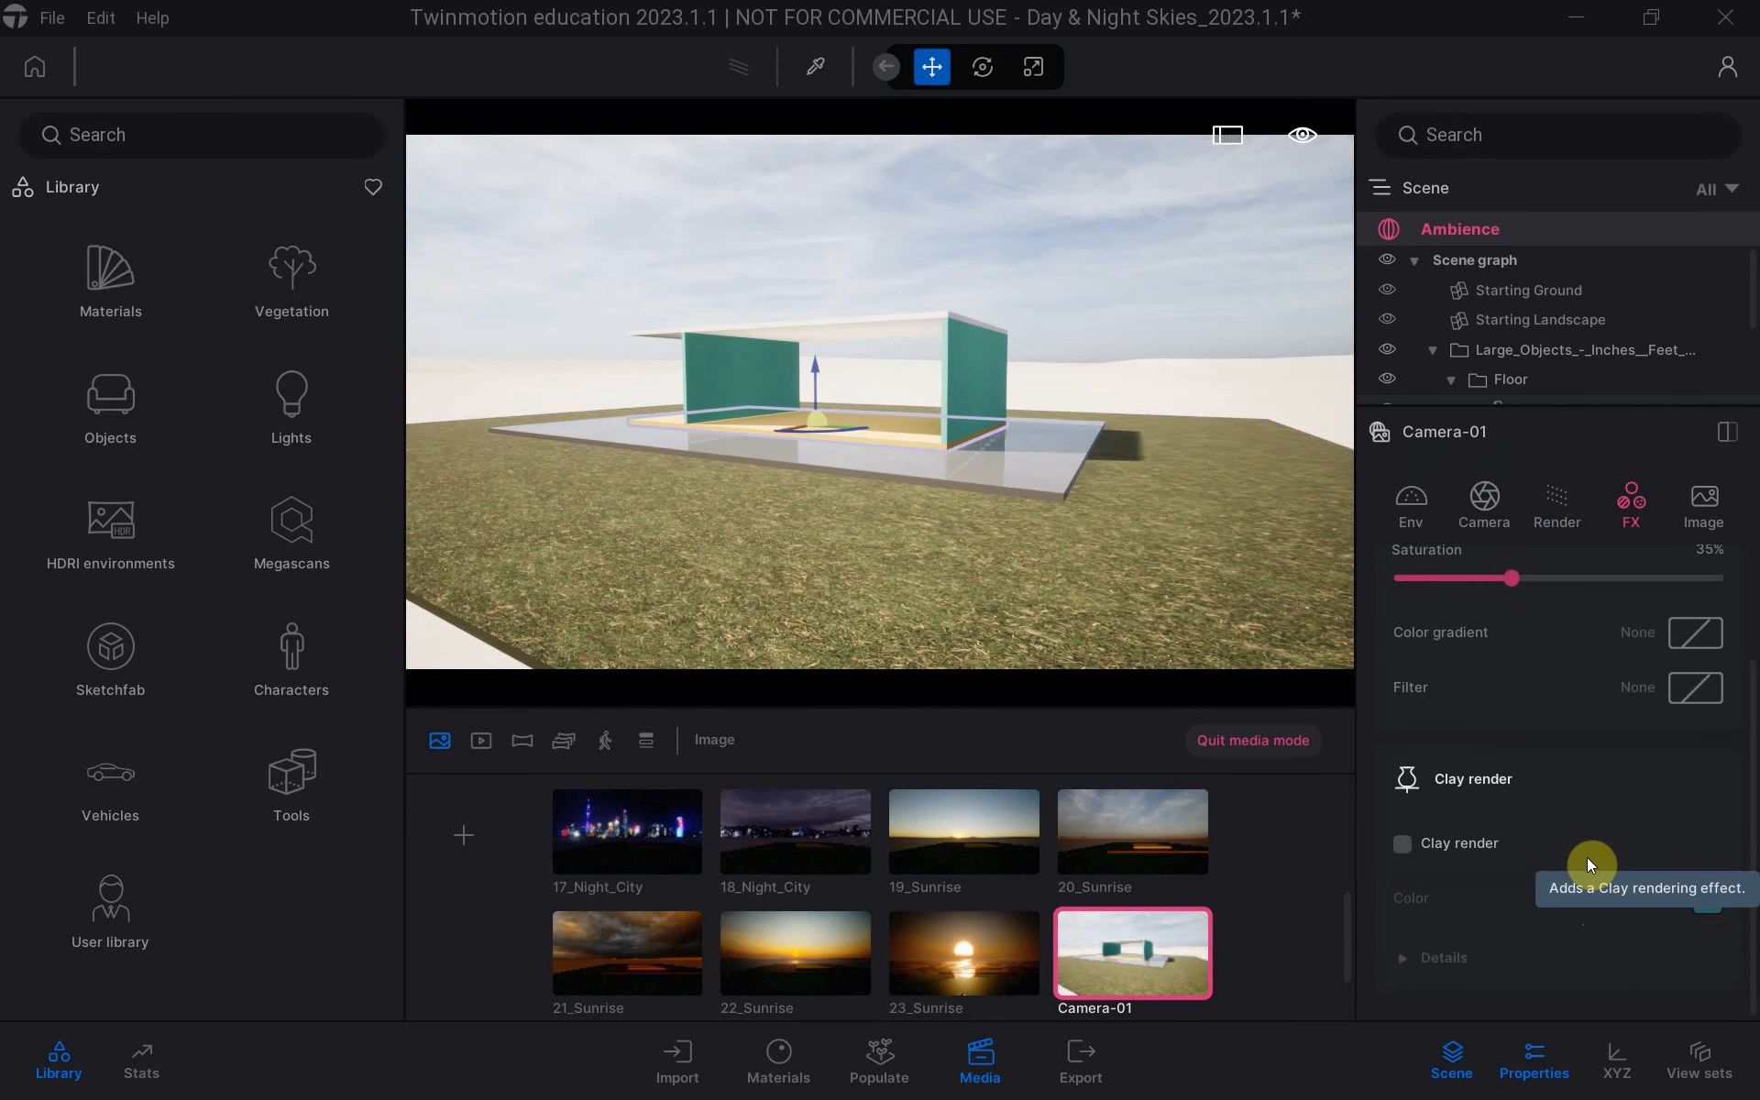
click(1401, 843)
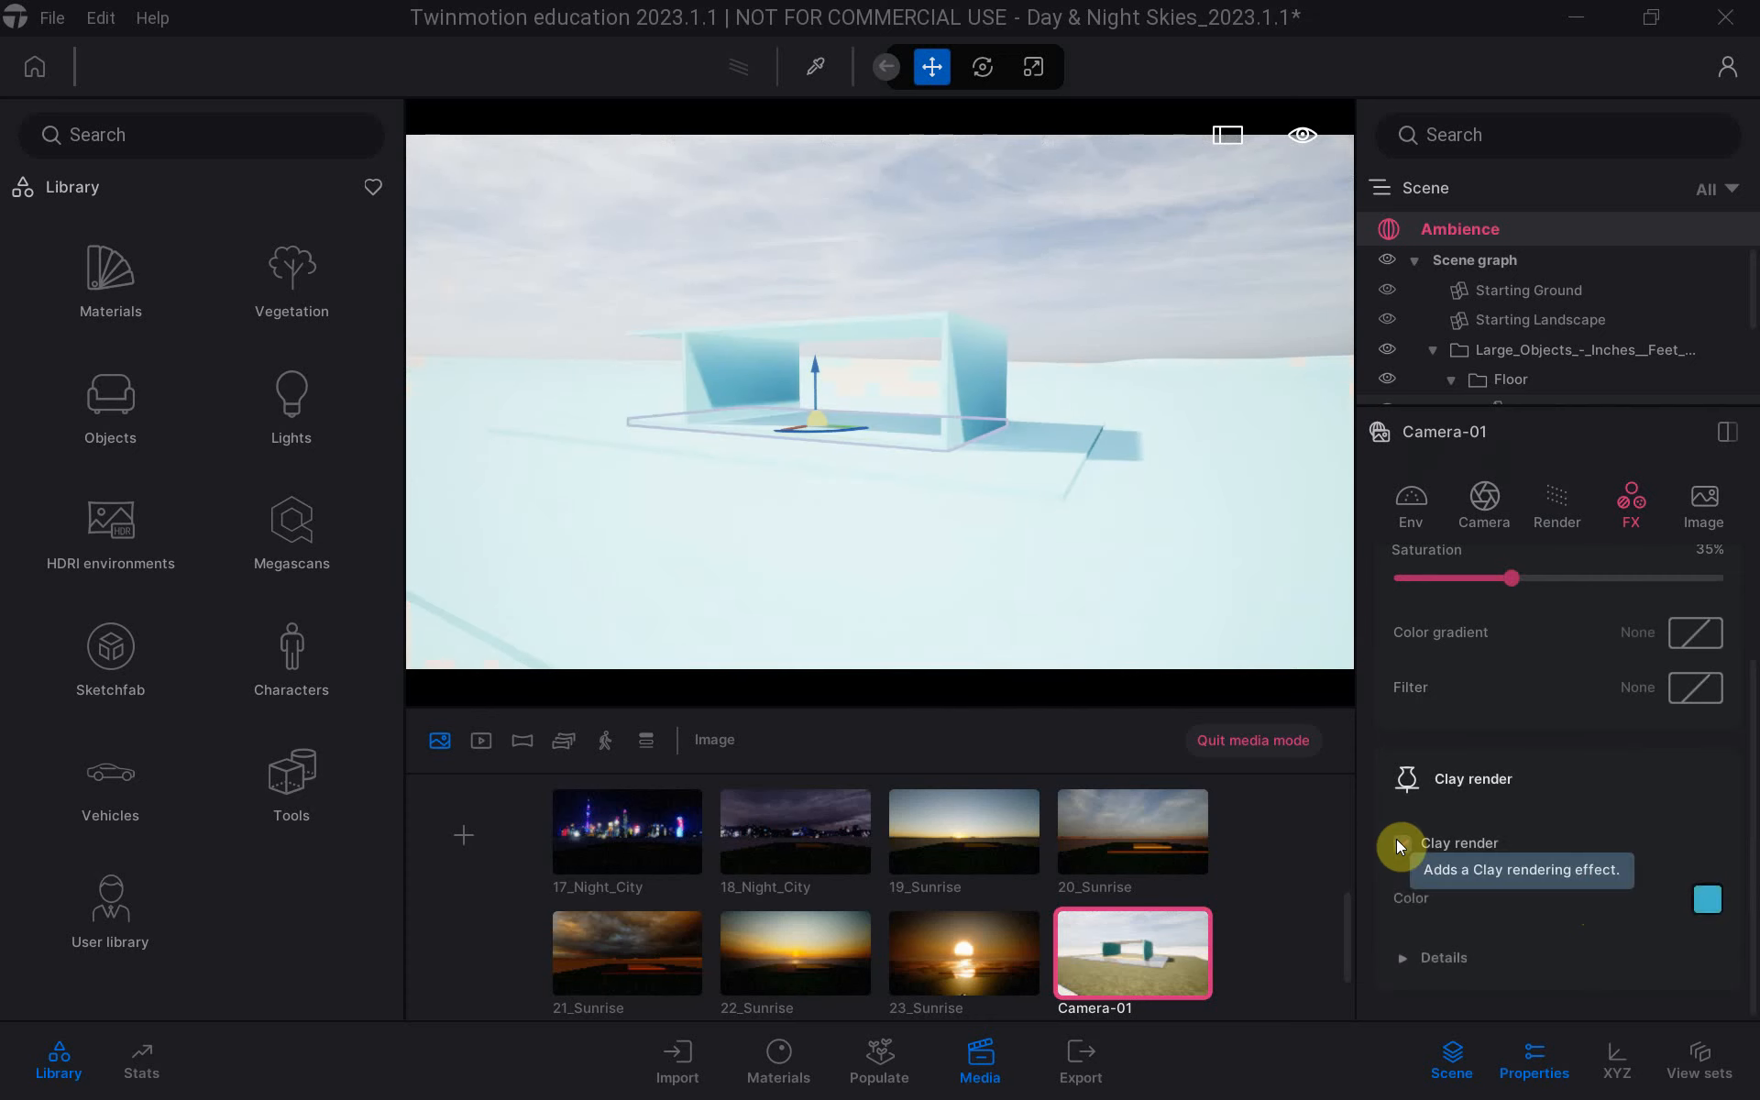
click(1707, 900)
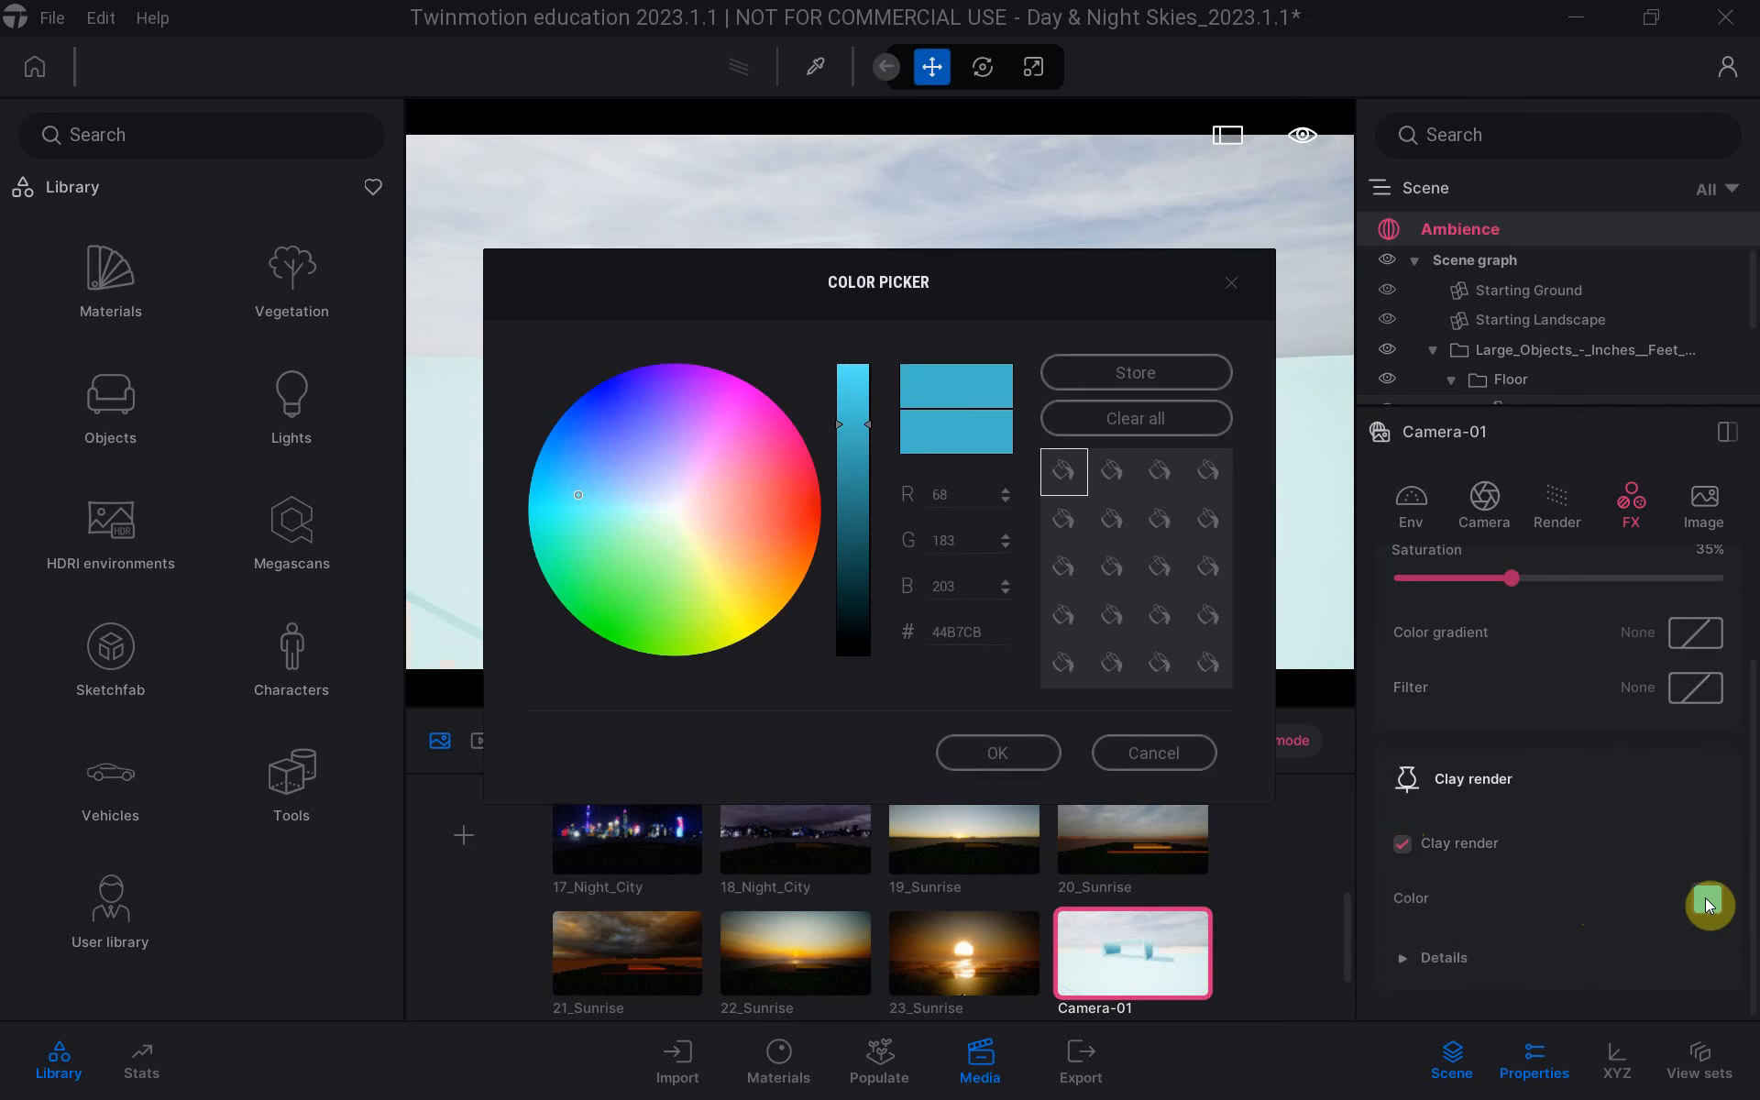
drag(827, 332, 1407, 342)
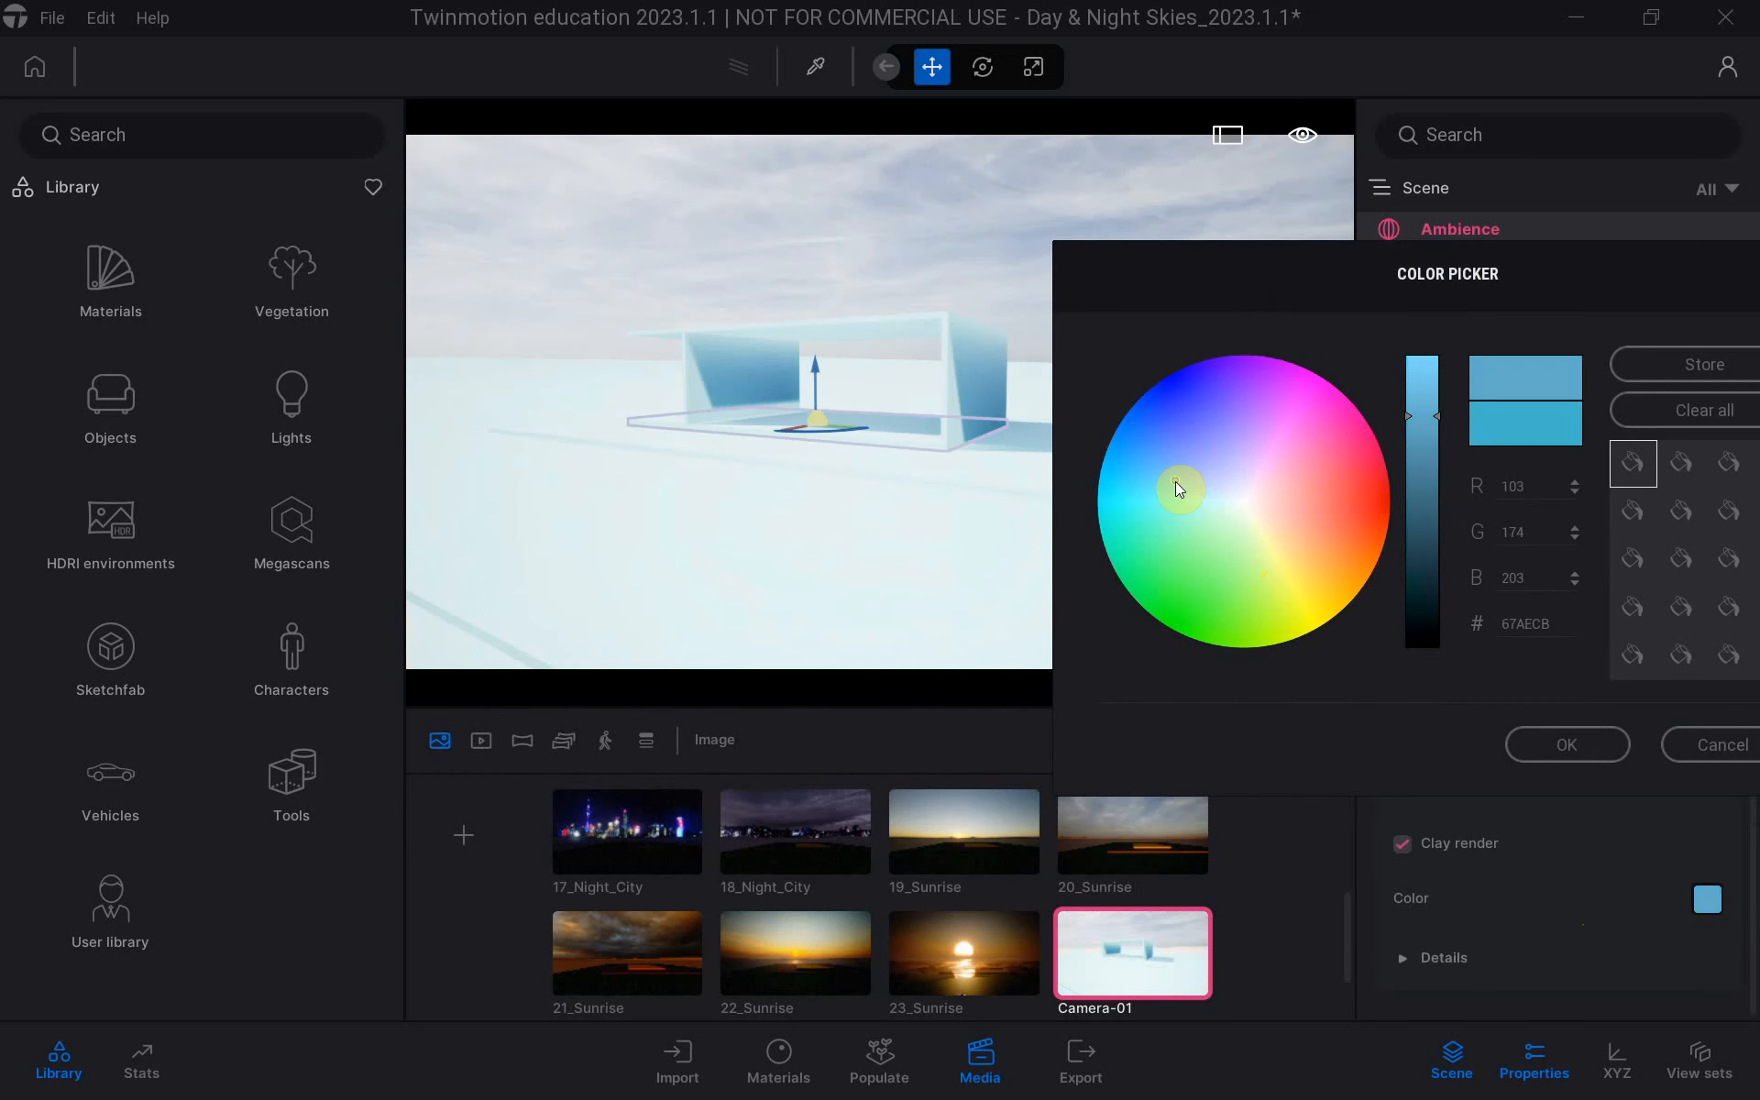
click(1215, 484)
click(1224, 486)
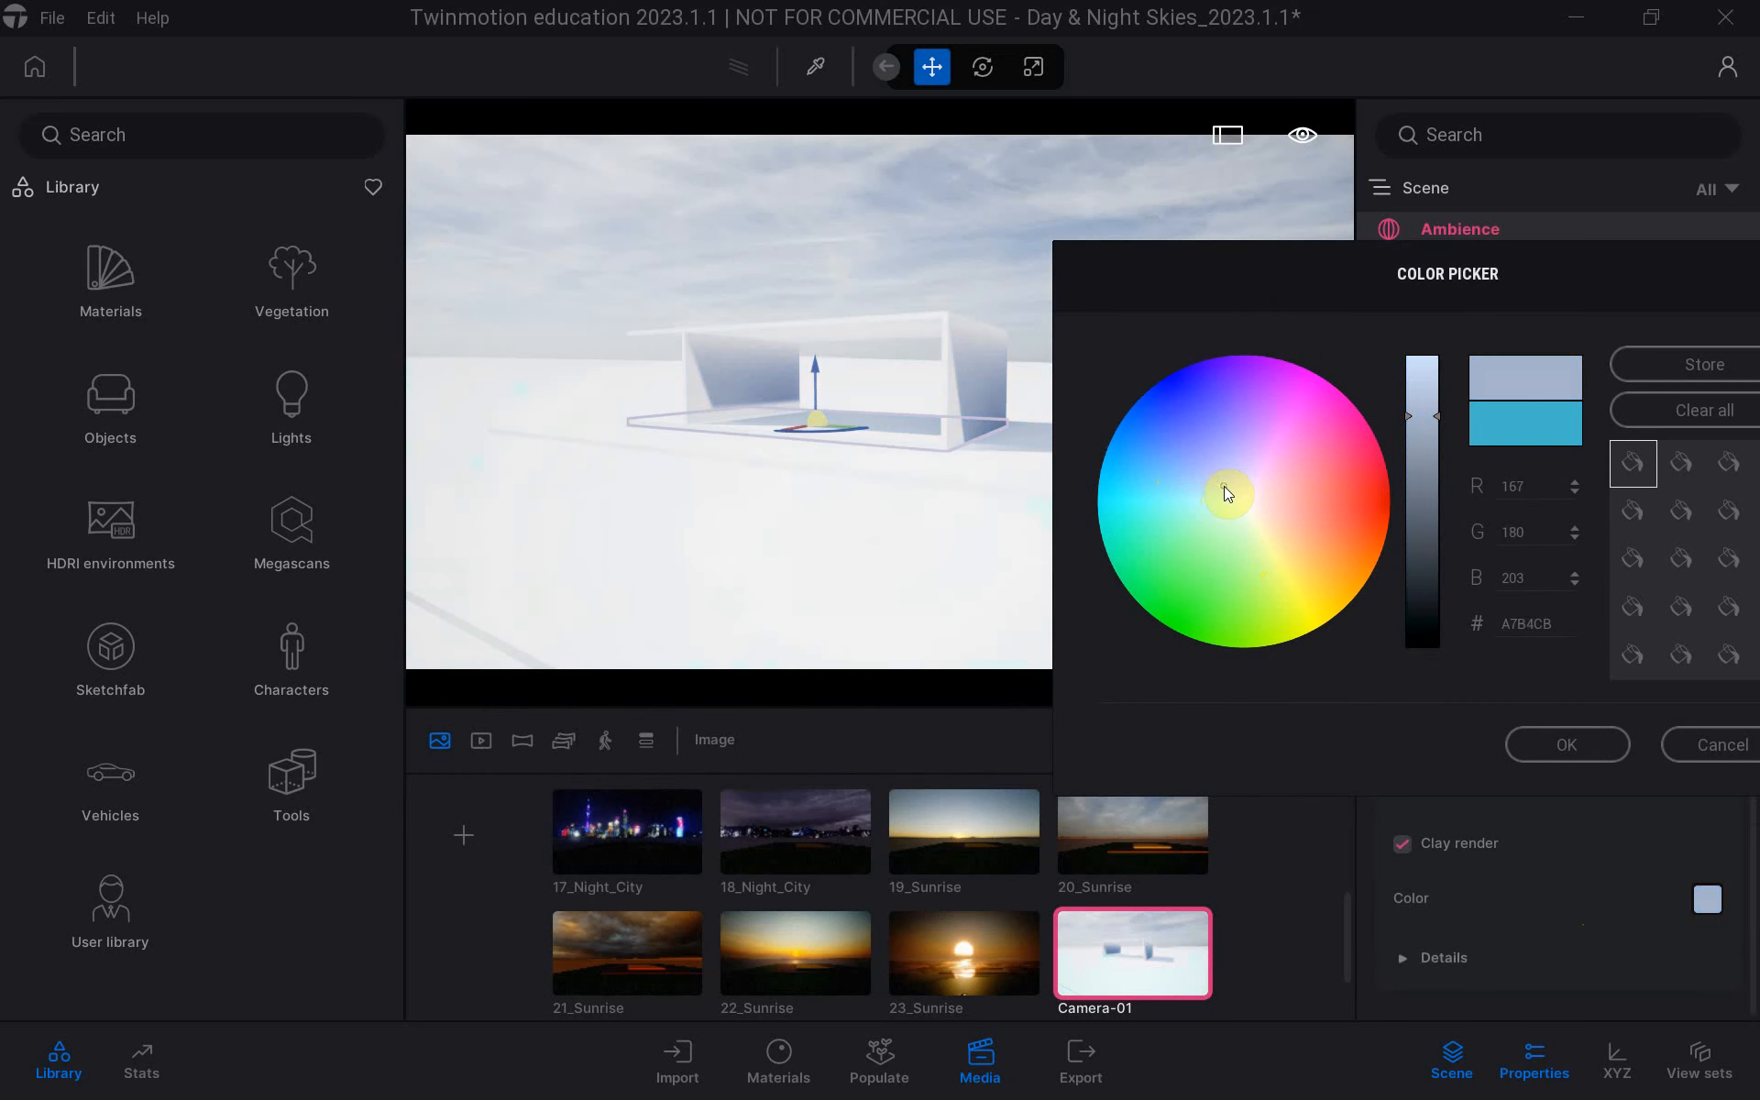
mouse_move(1224, 486)
mouse_down()
mouse_move(1126, 500)
mouse_move(1145, 555)
mouse_up()
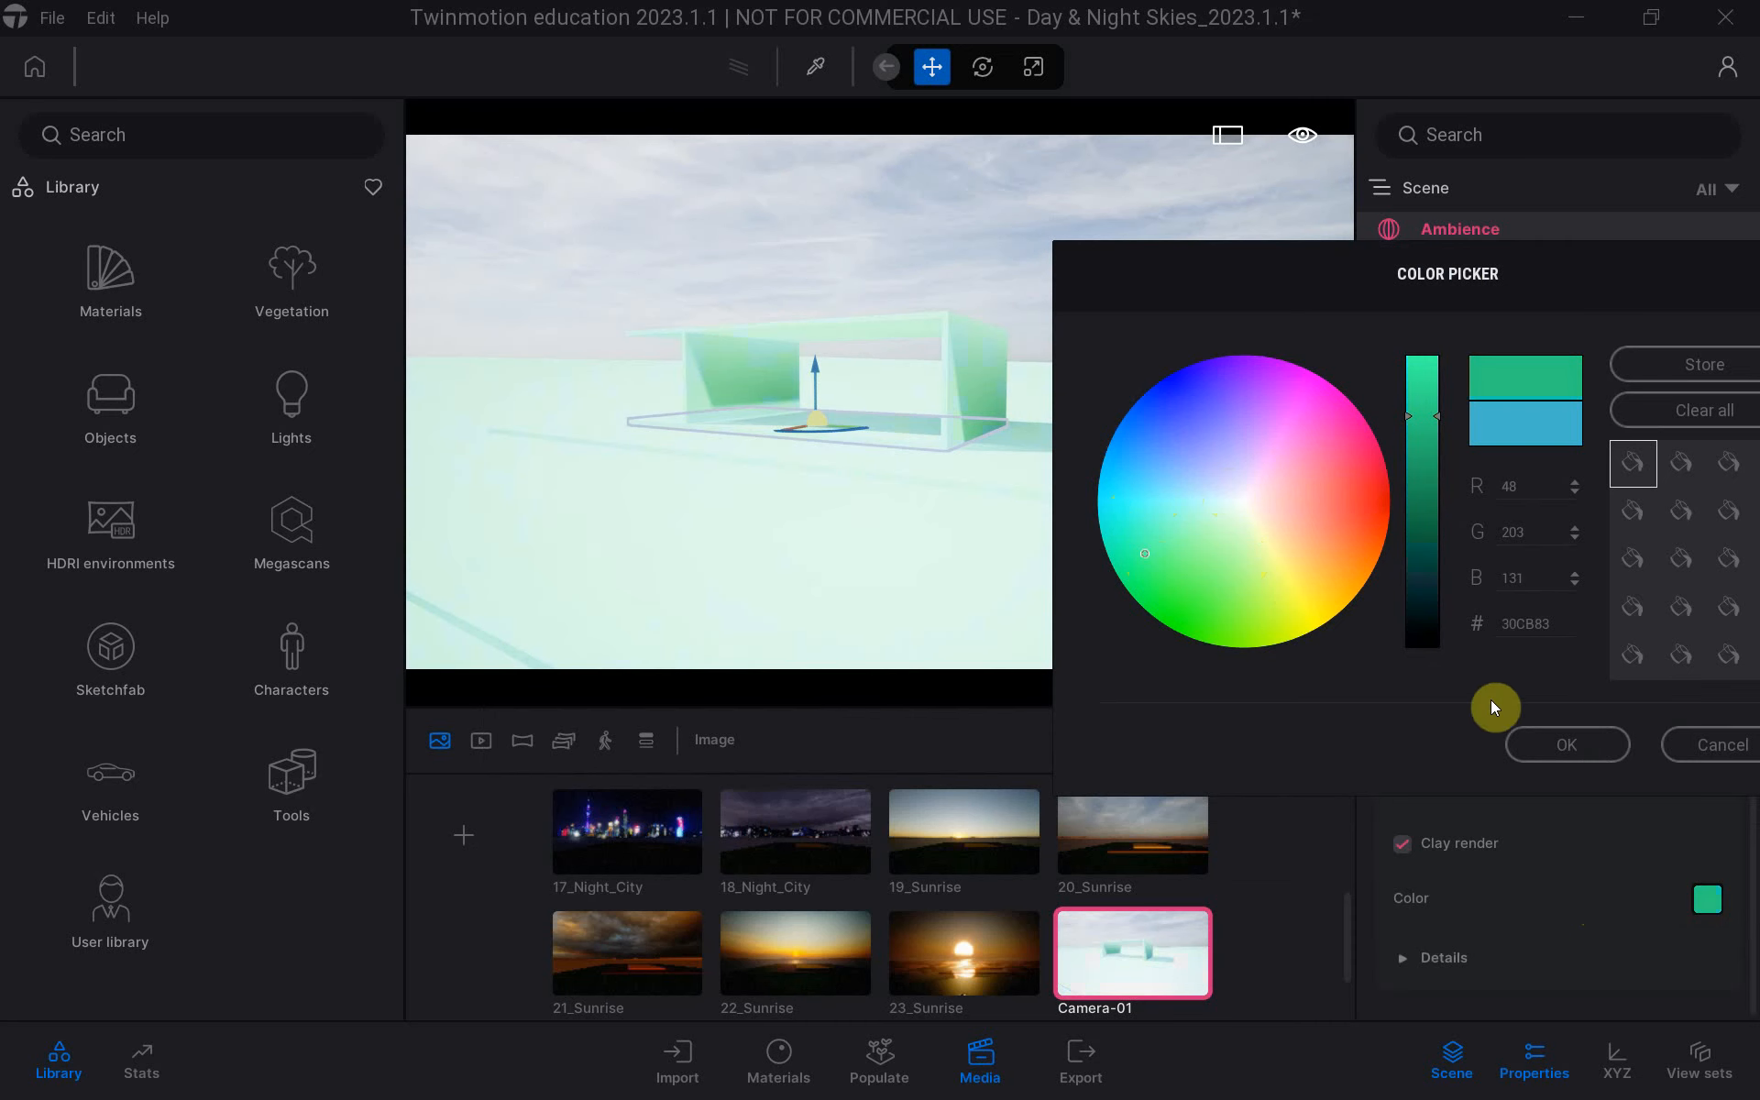
click(1548, 742)
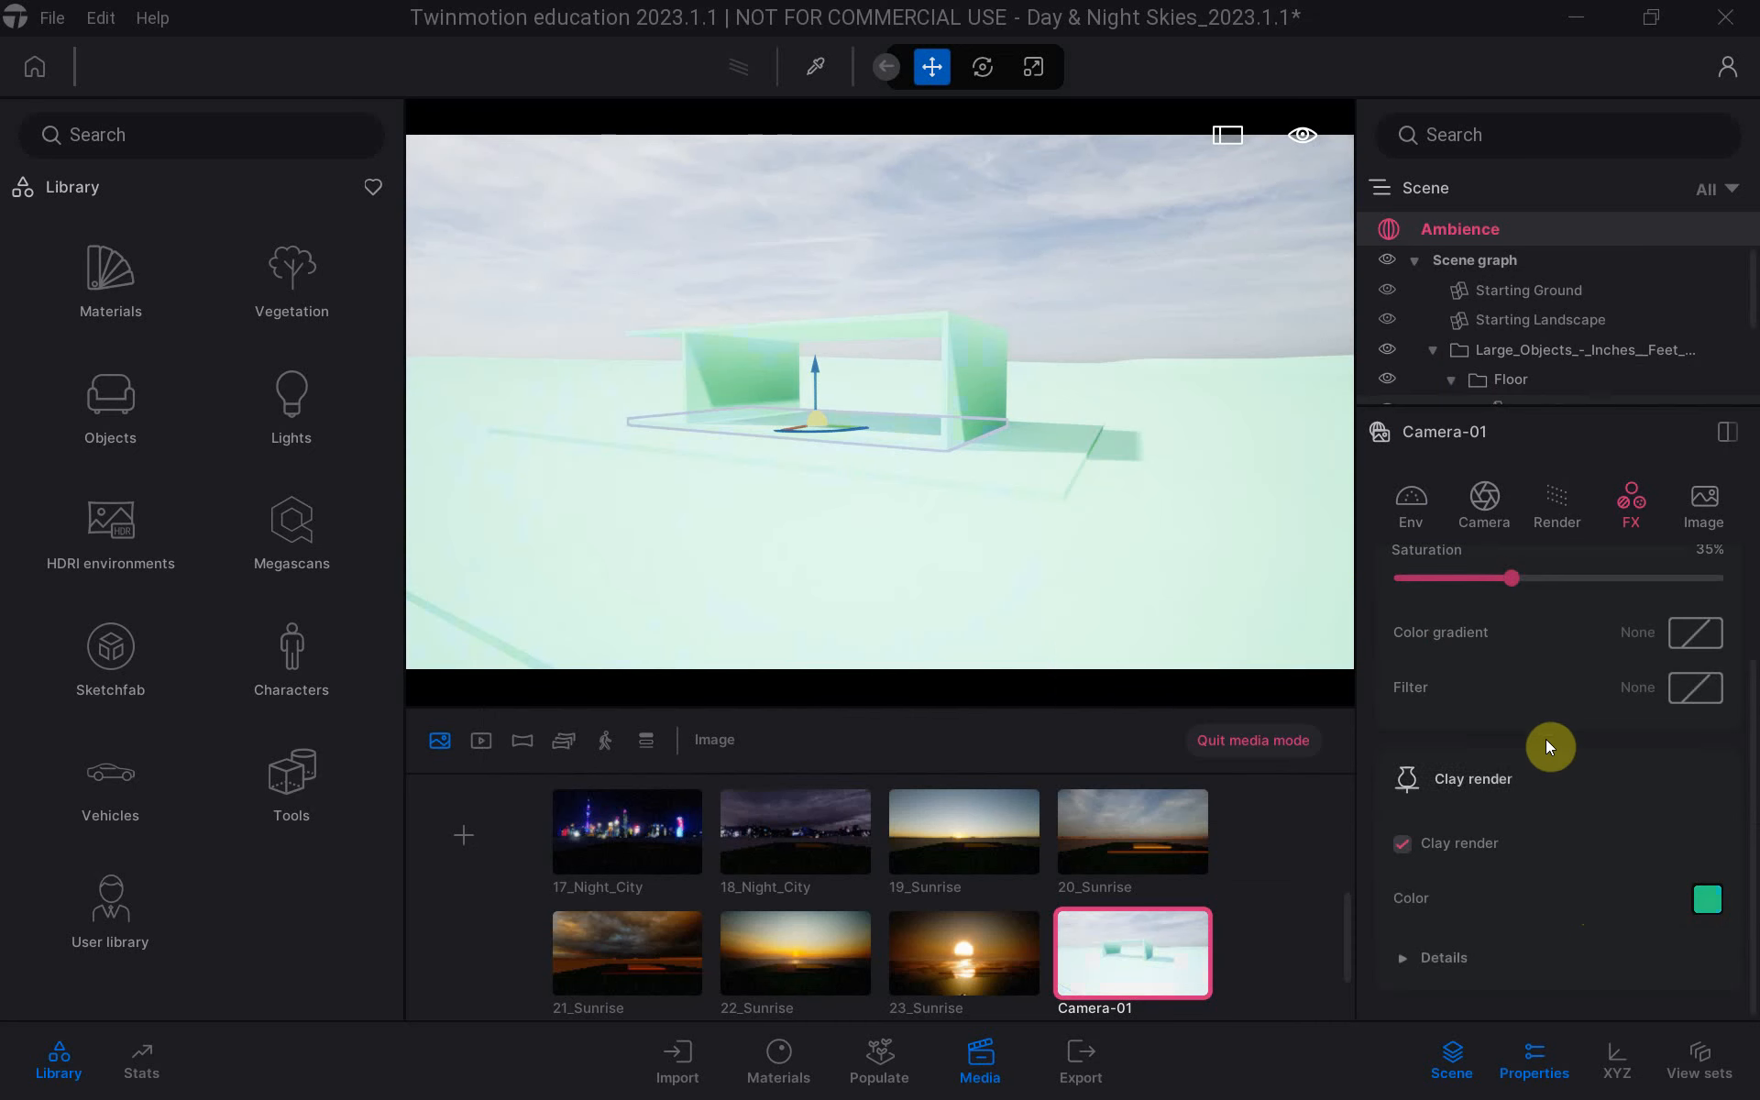
click(1402, 845)
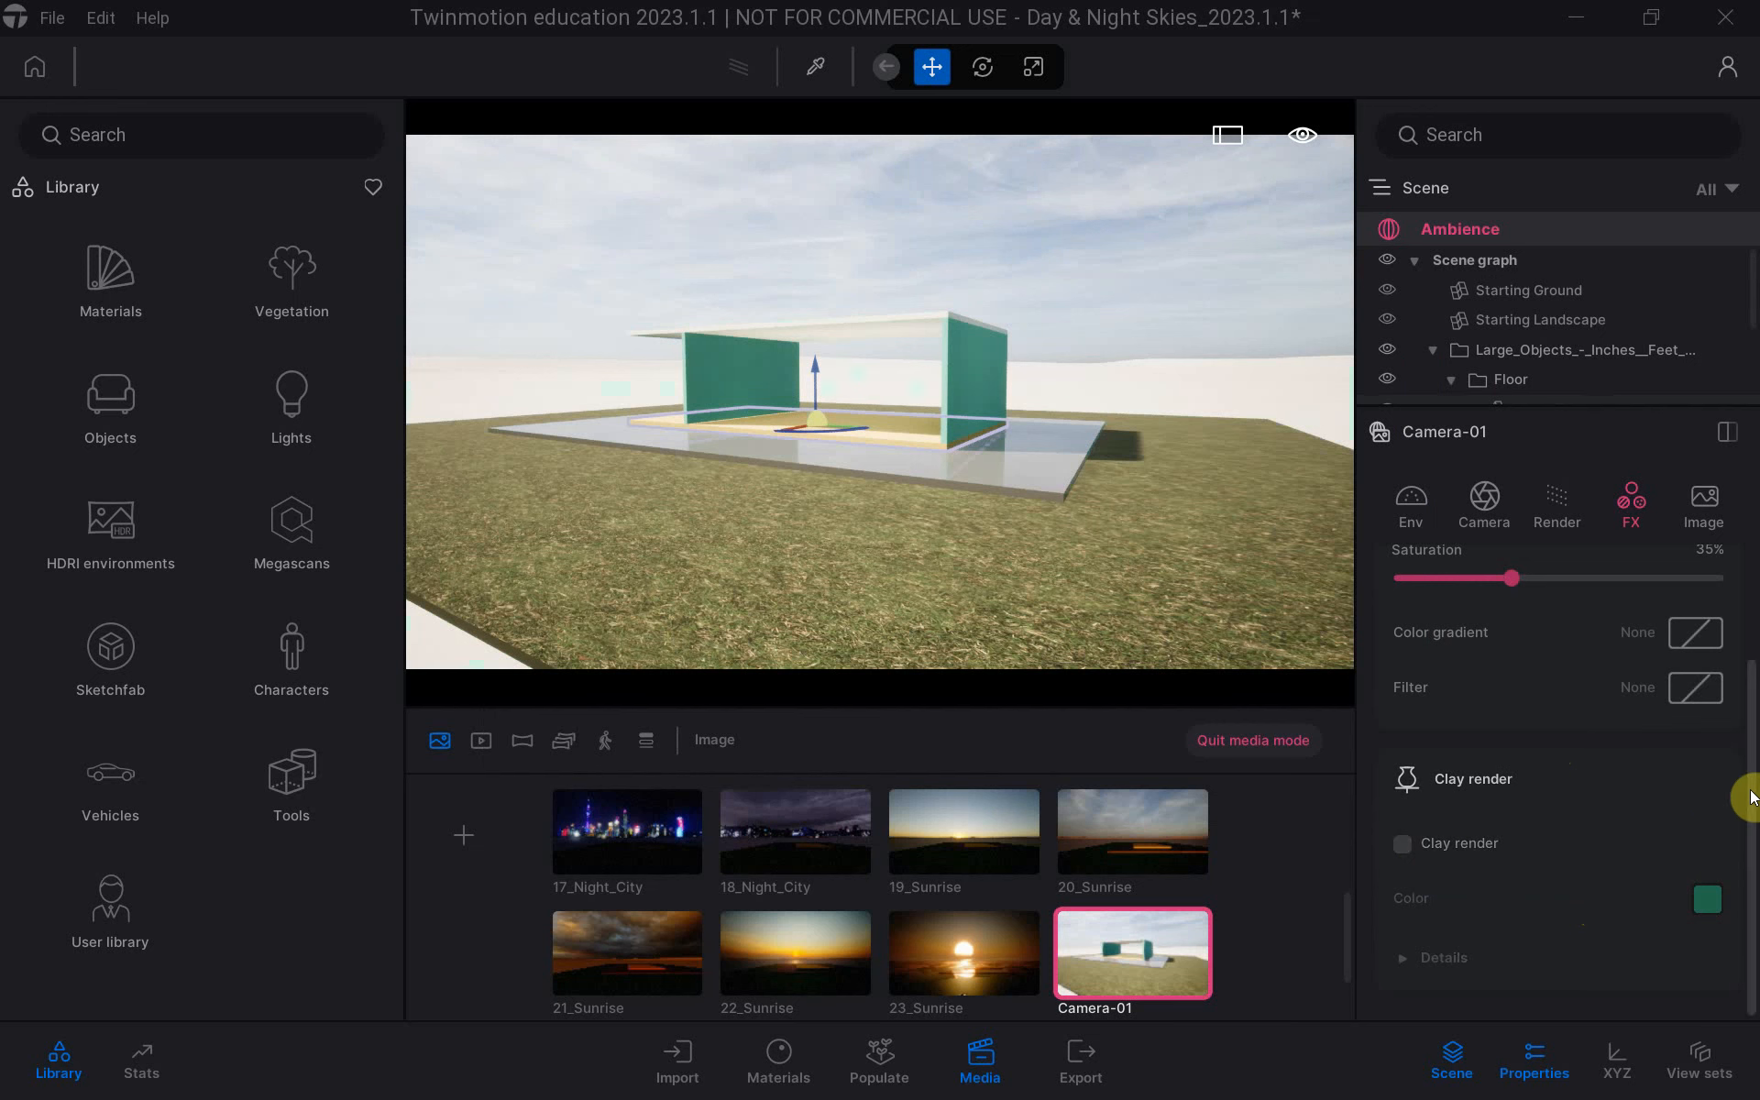
drag(1748, 786, 1748, 641)
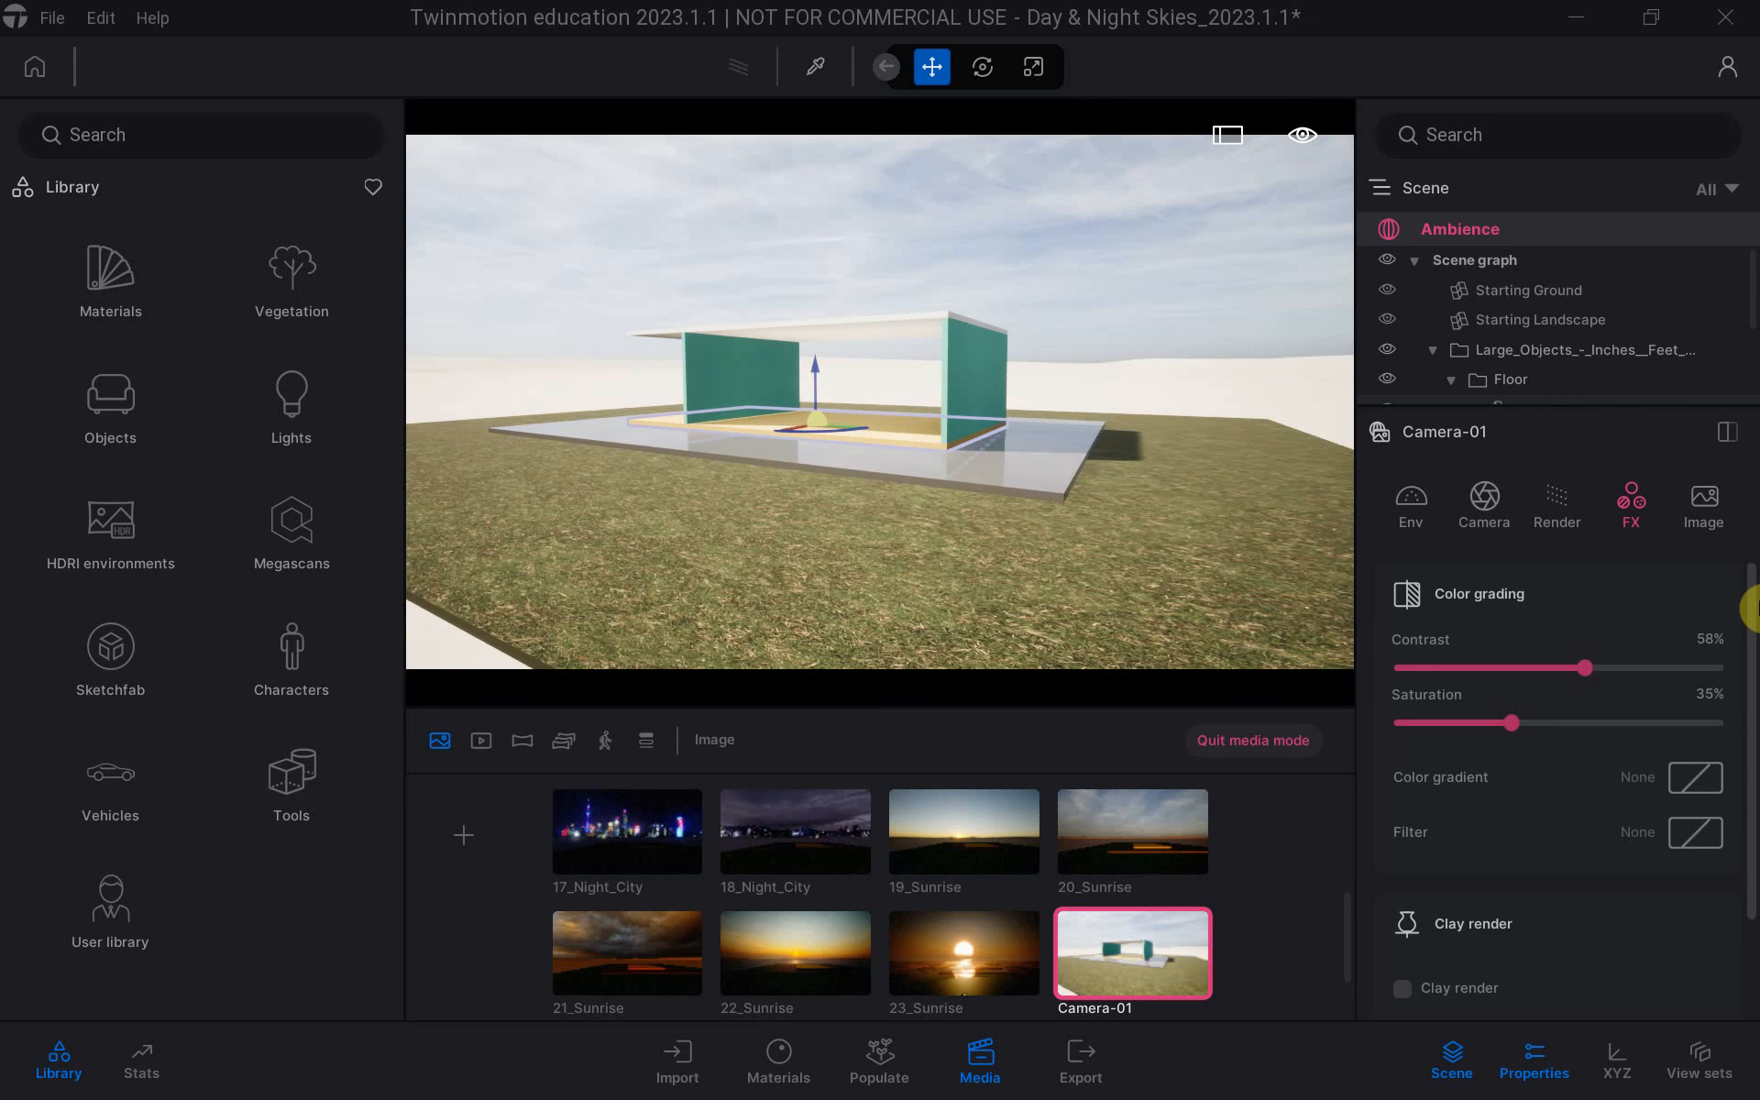
Place the posed human Ethan from the Summer characters on the patio beside the pavilion's wall and select the figure.
click(284, 645)
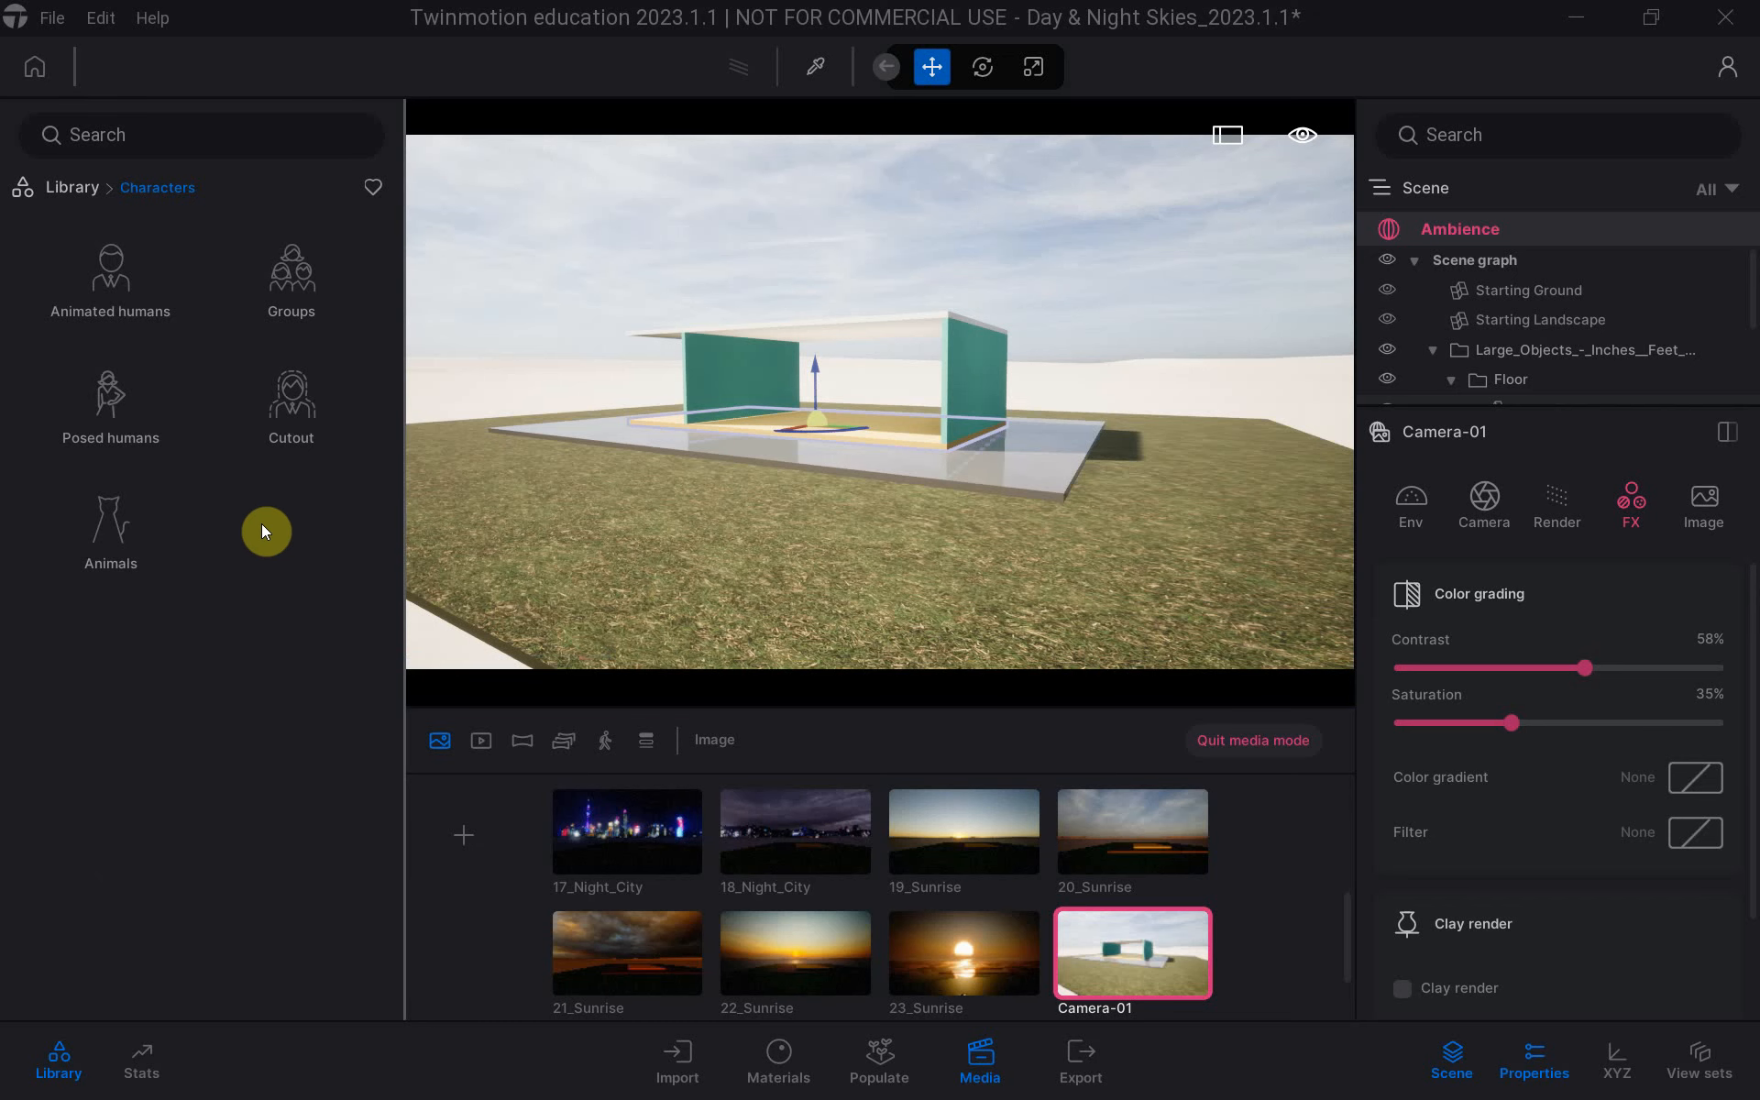
click(85, 431)
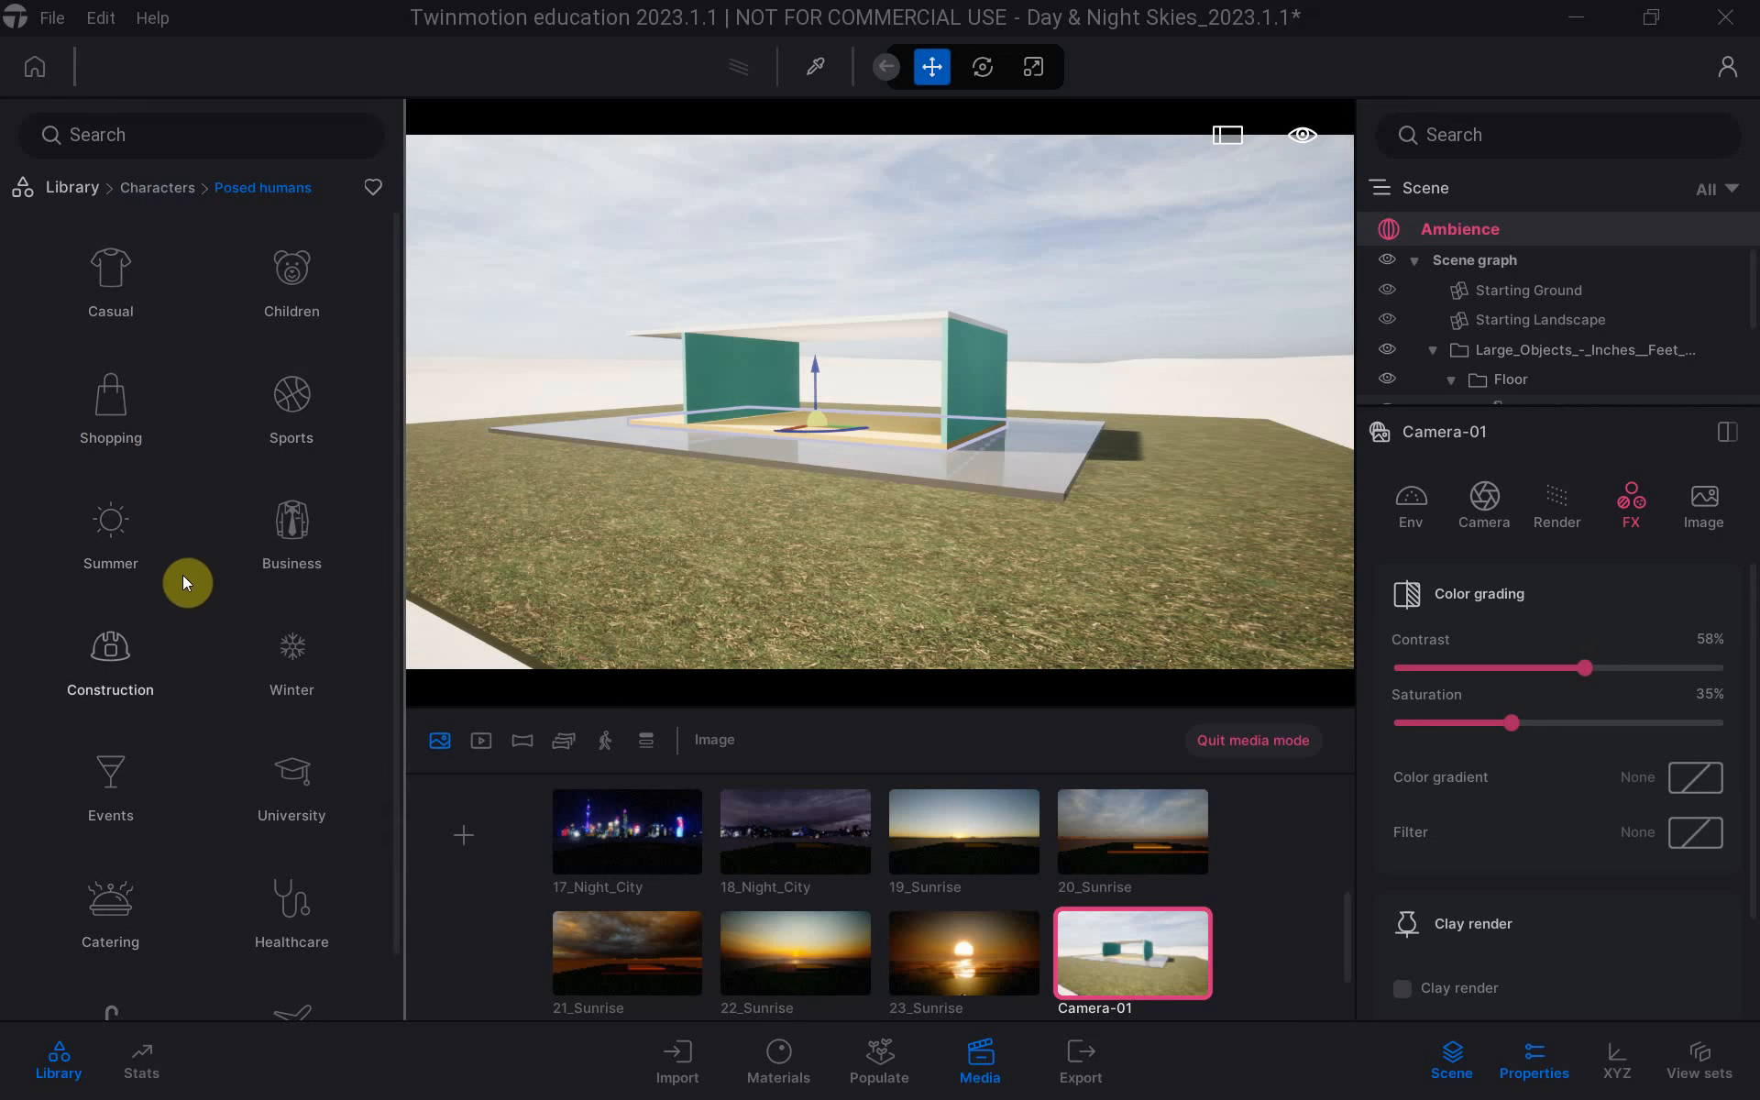
scroll(161, 605, down, 1)
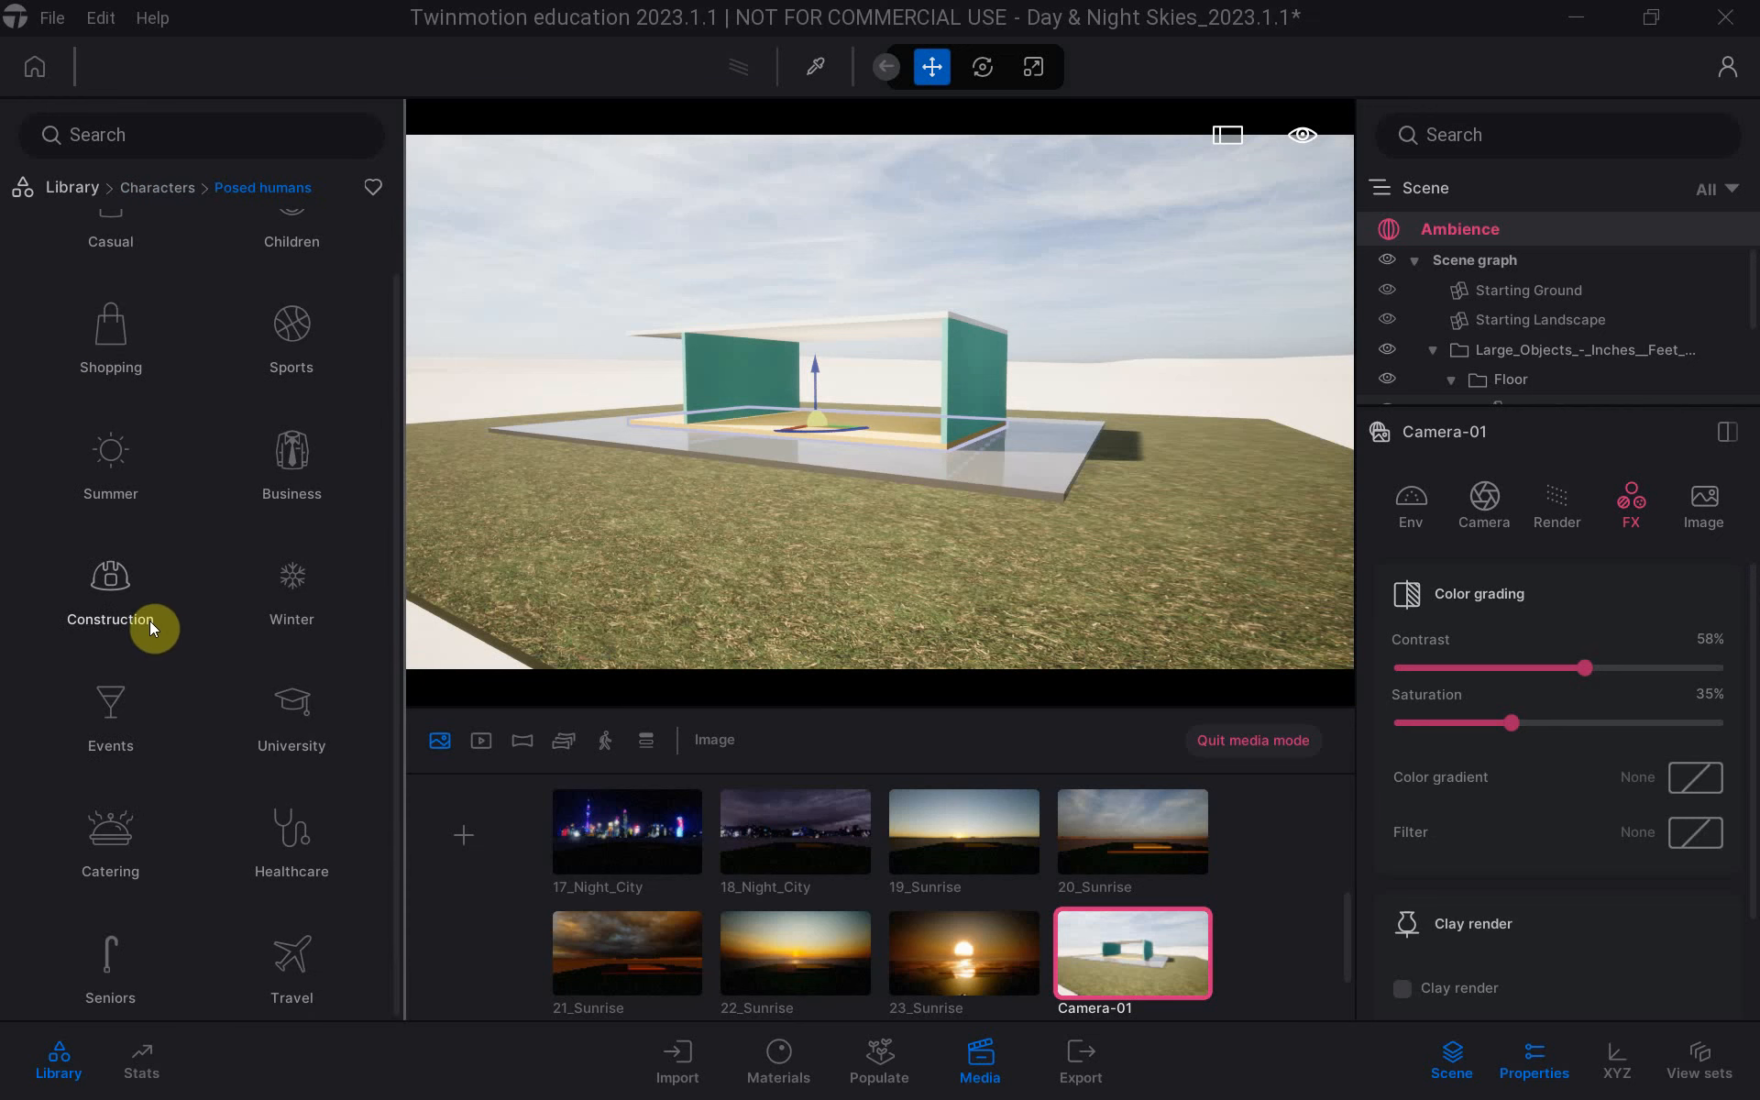
scroll(176, 679, up, 1)
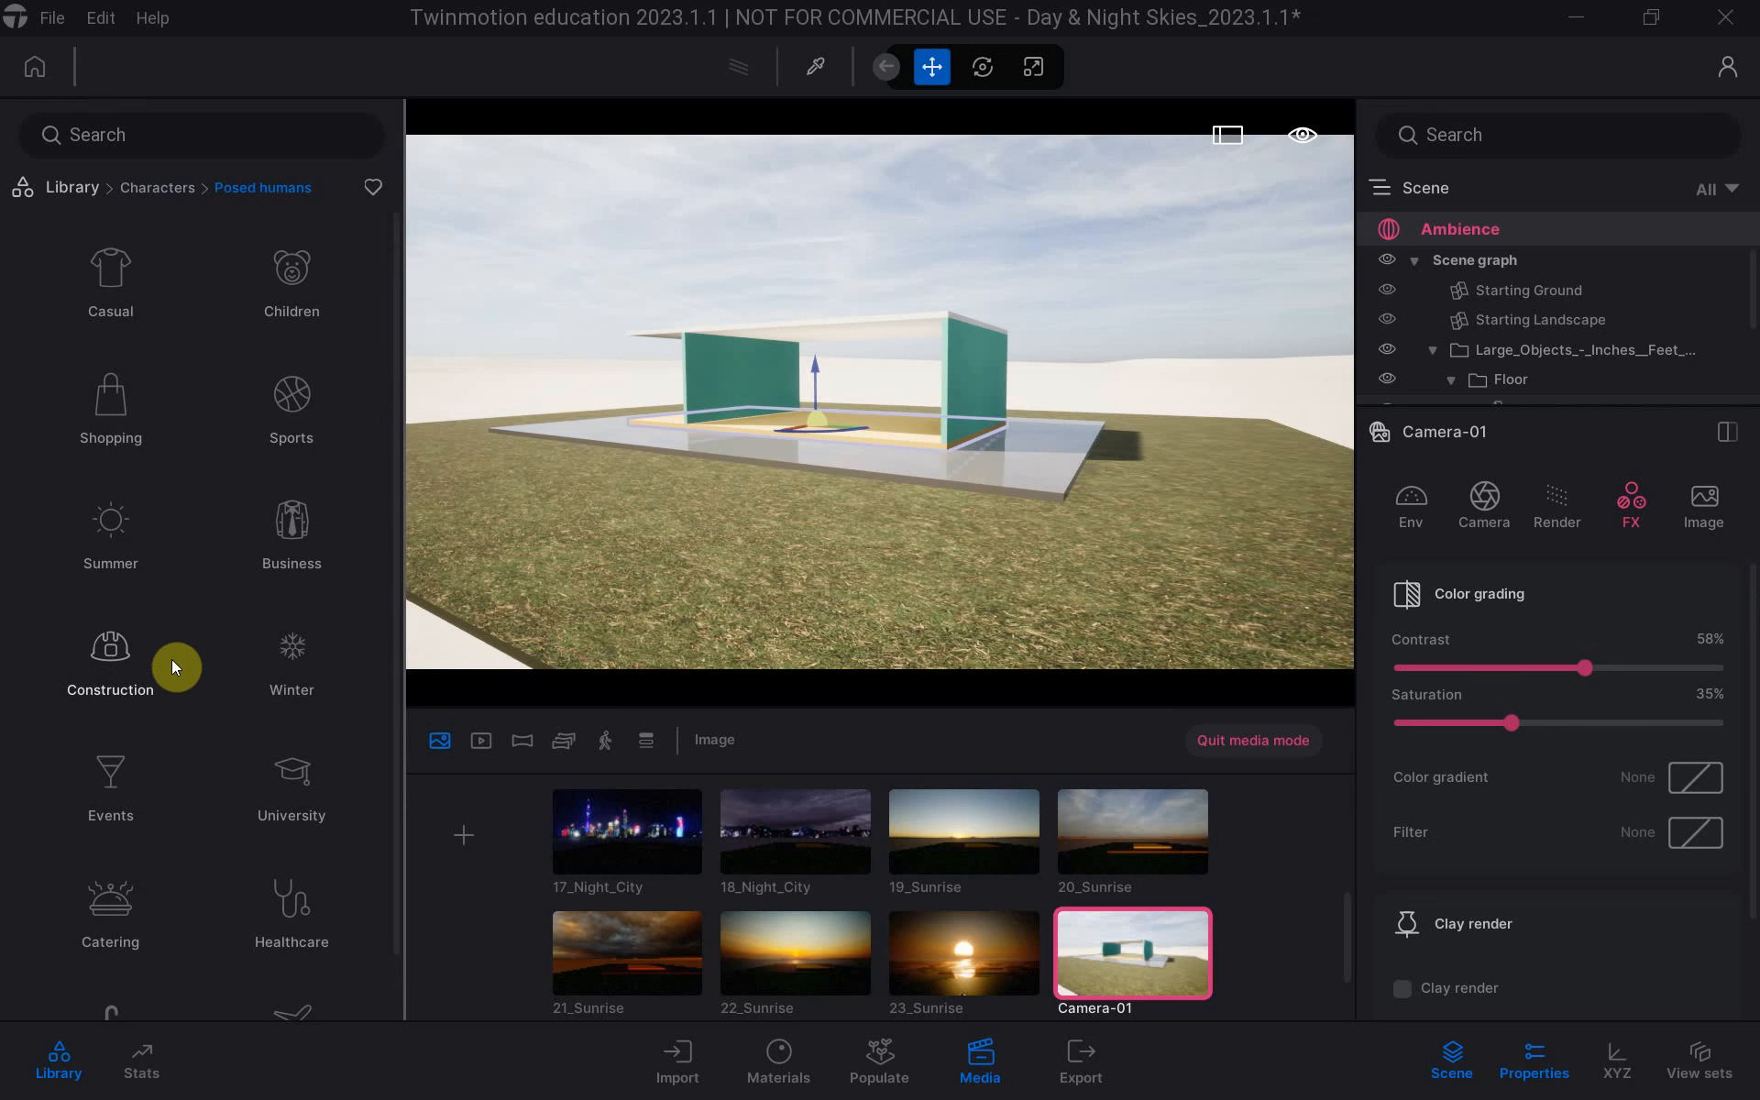
click(102, 543)
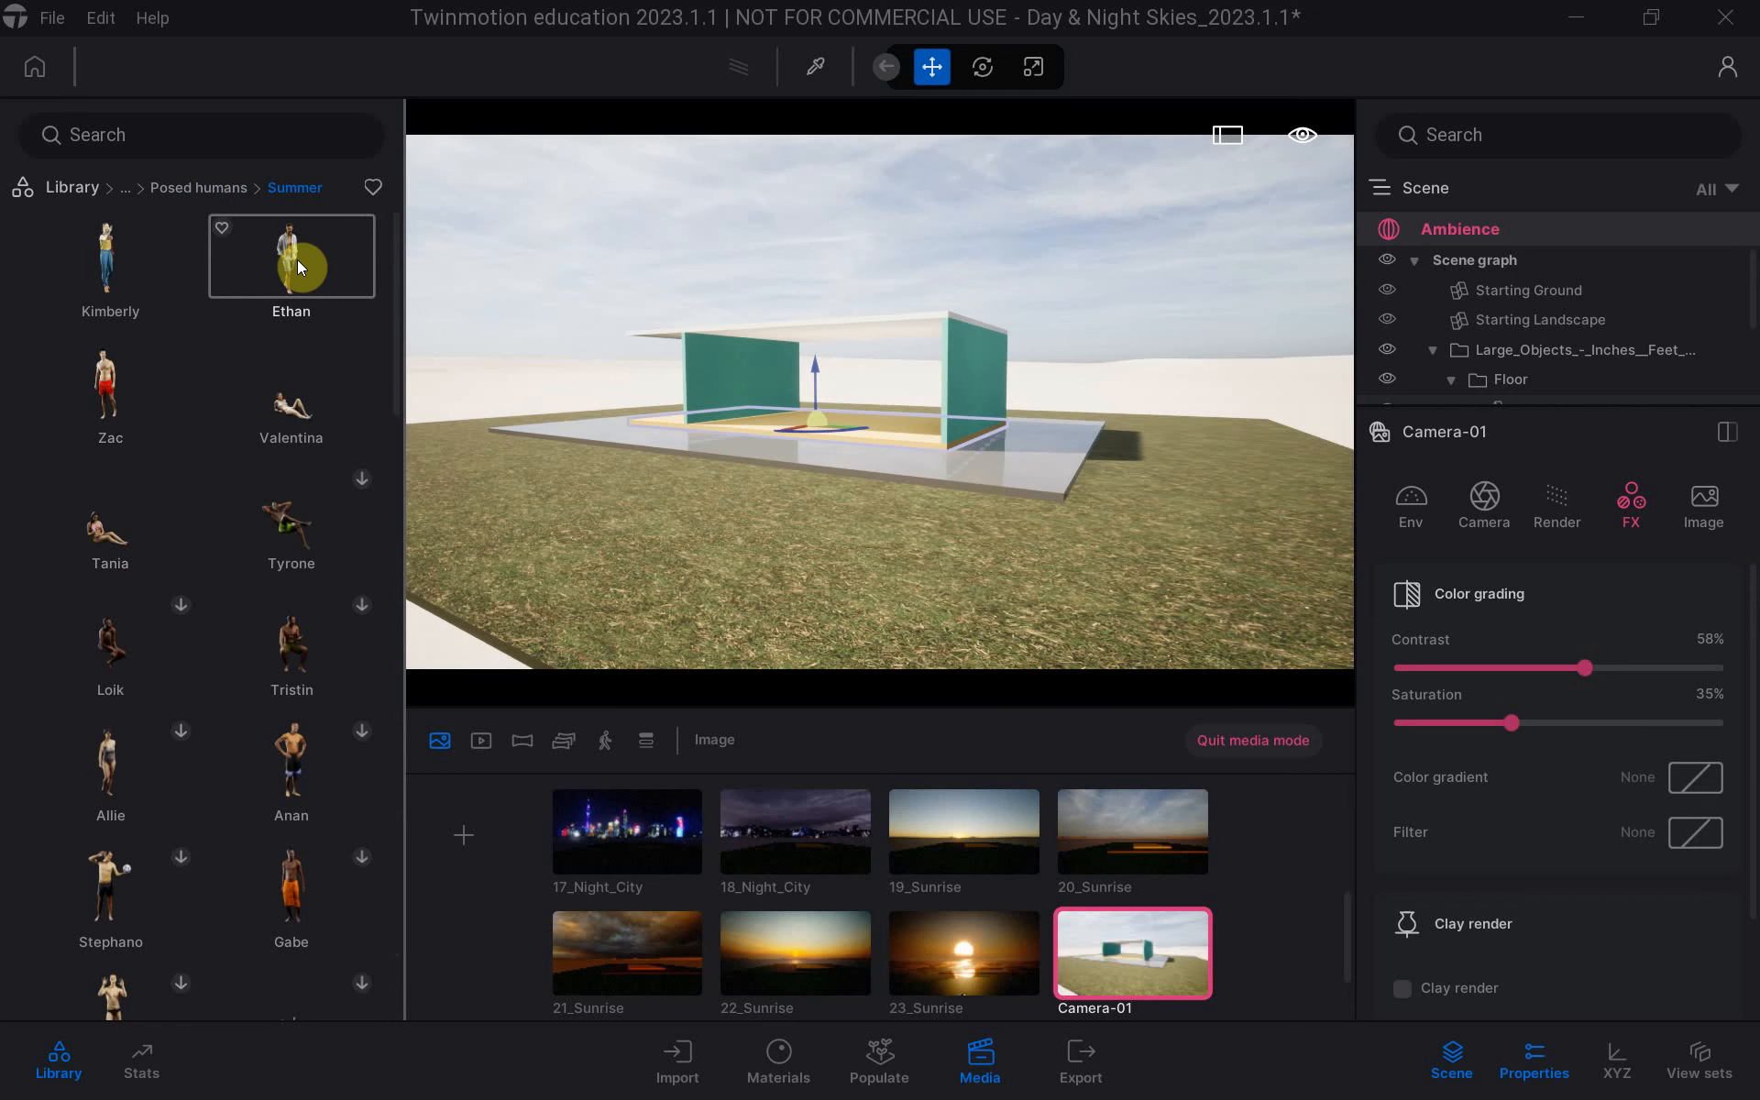
drag(297, 260, 988, 504)
key(Escape)
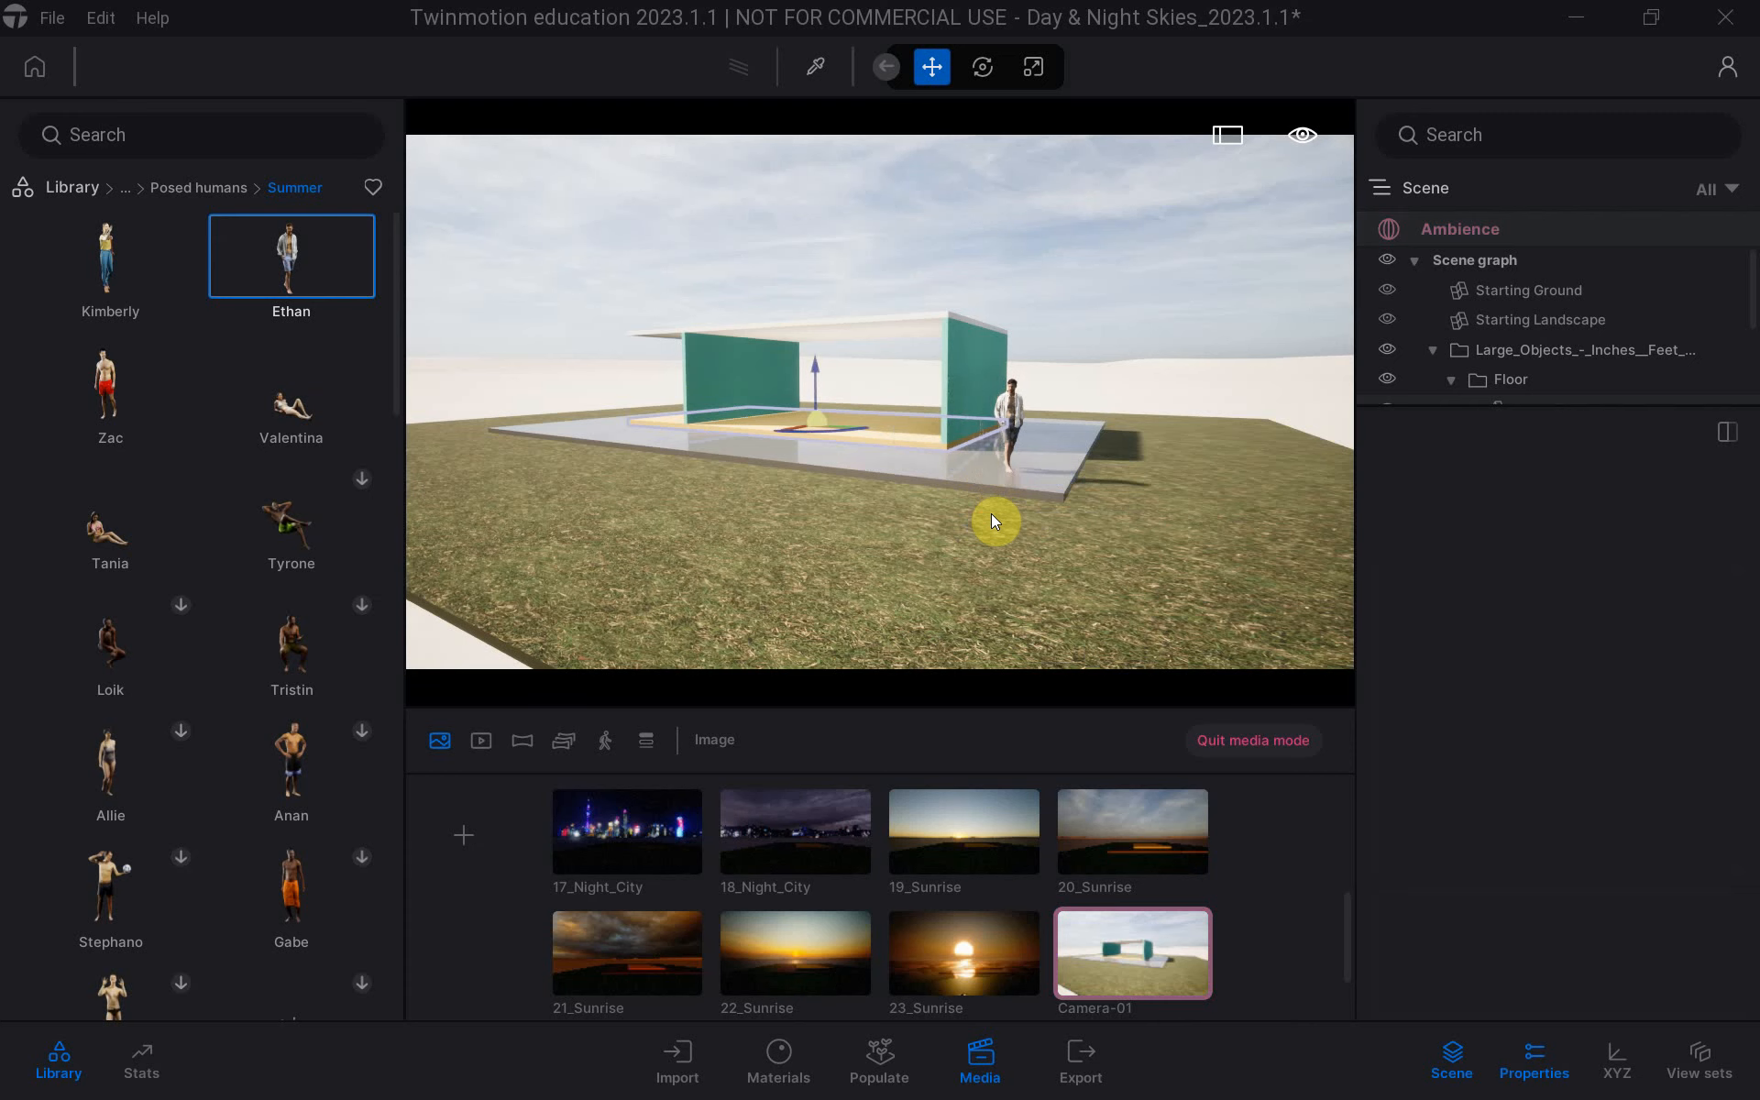
click(1009, 440)
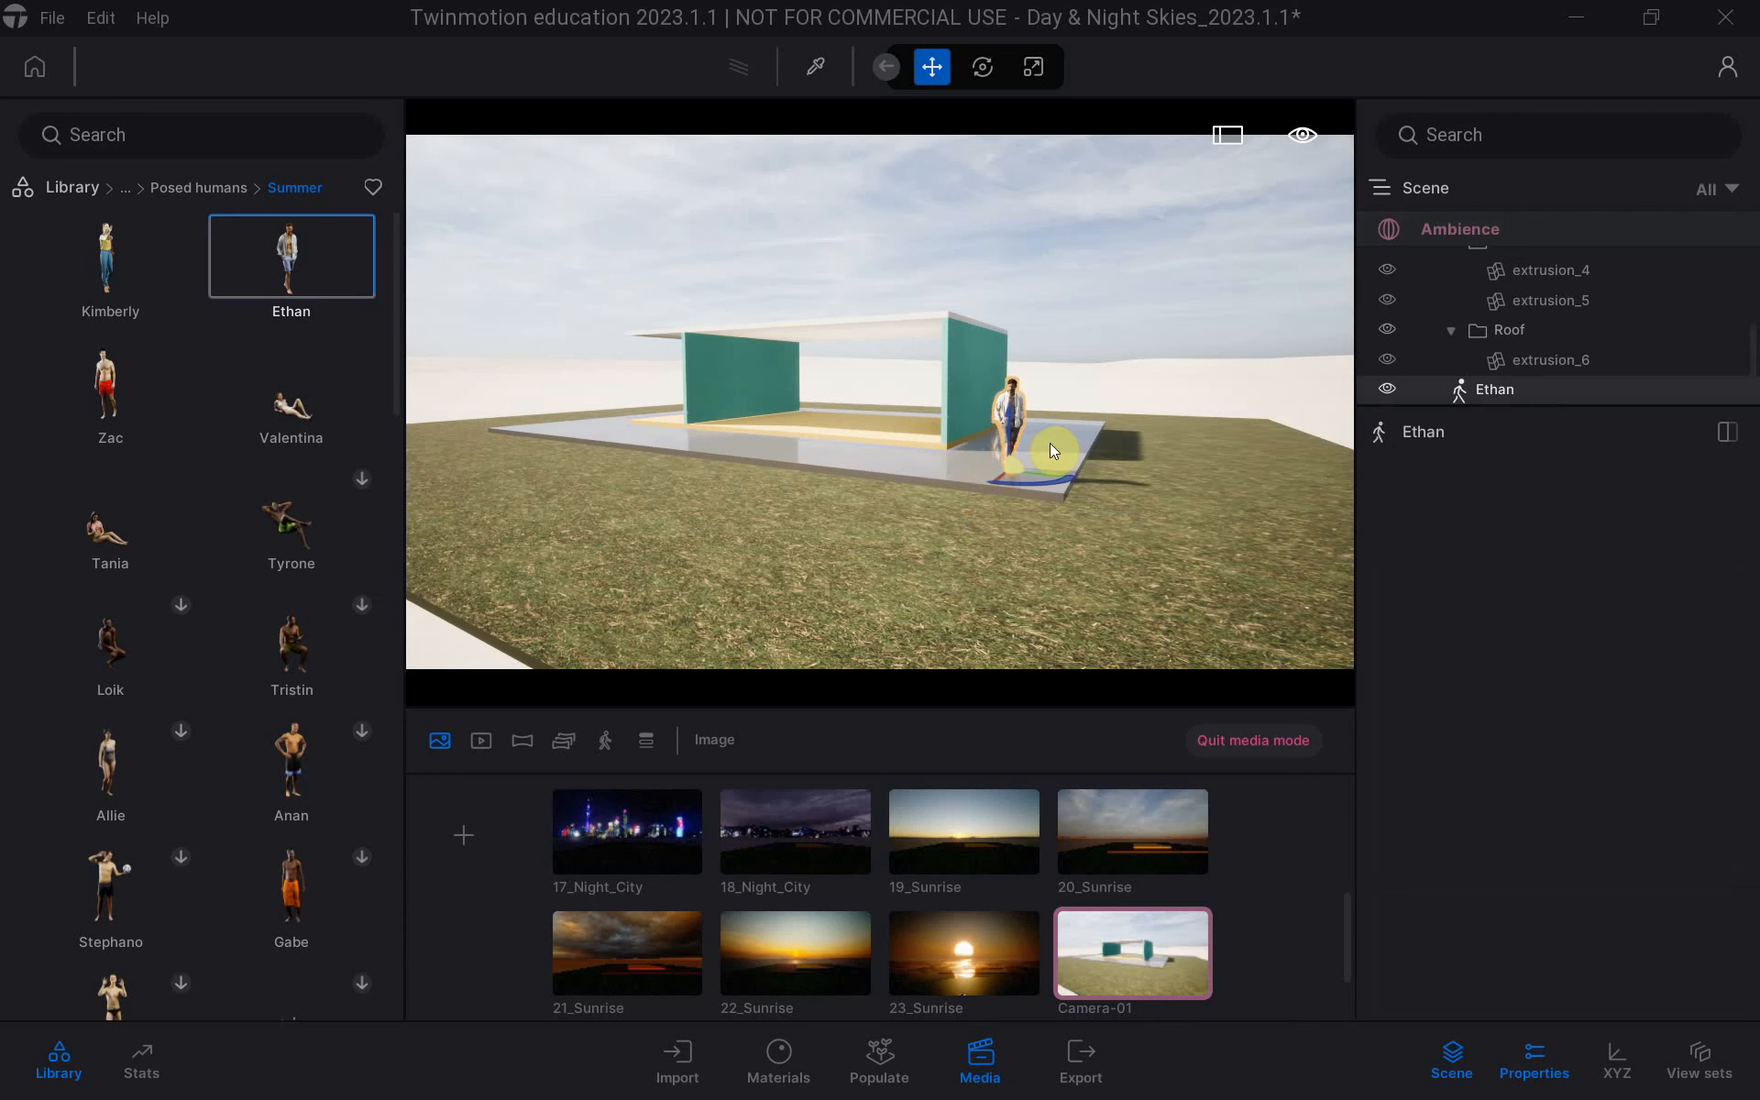
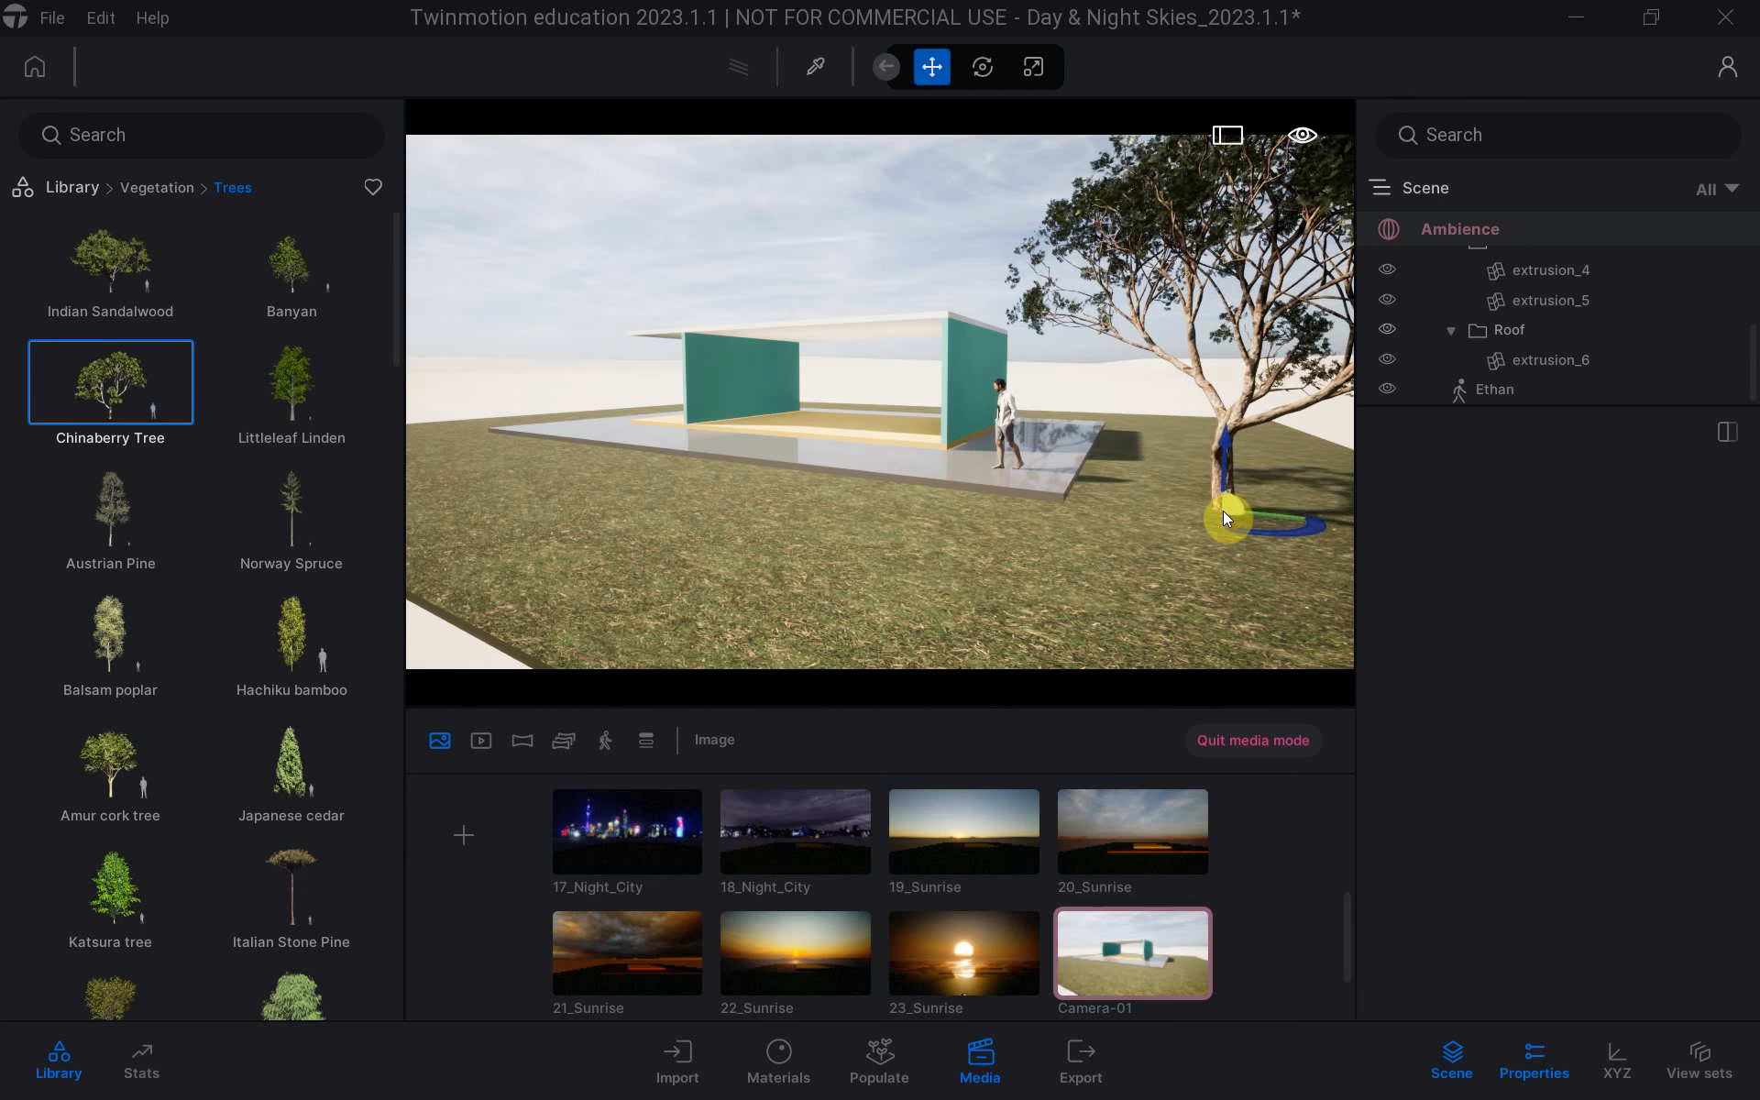
Place a Chinaberry Tree on the grass beside the patio and deselect it.
click(1224, 517)
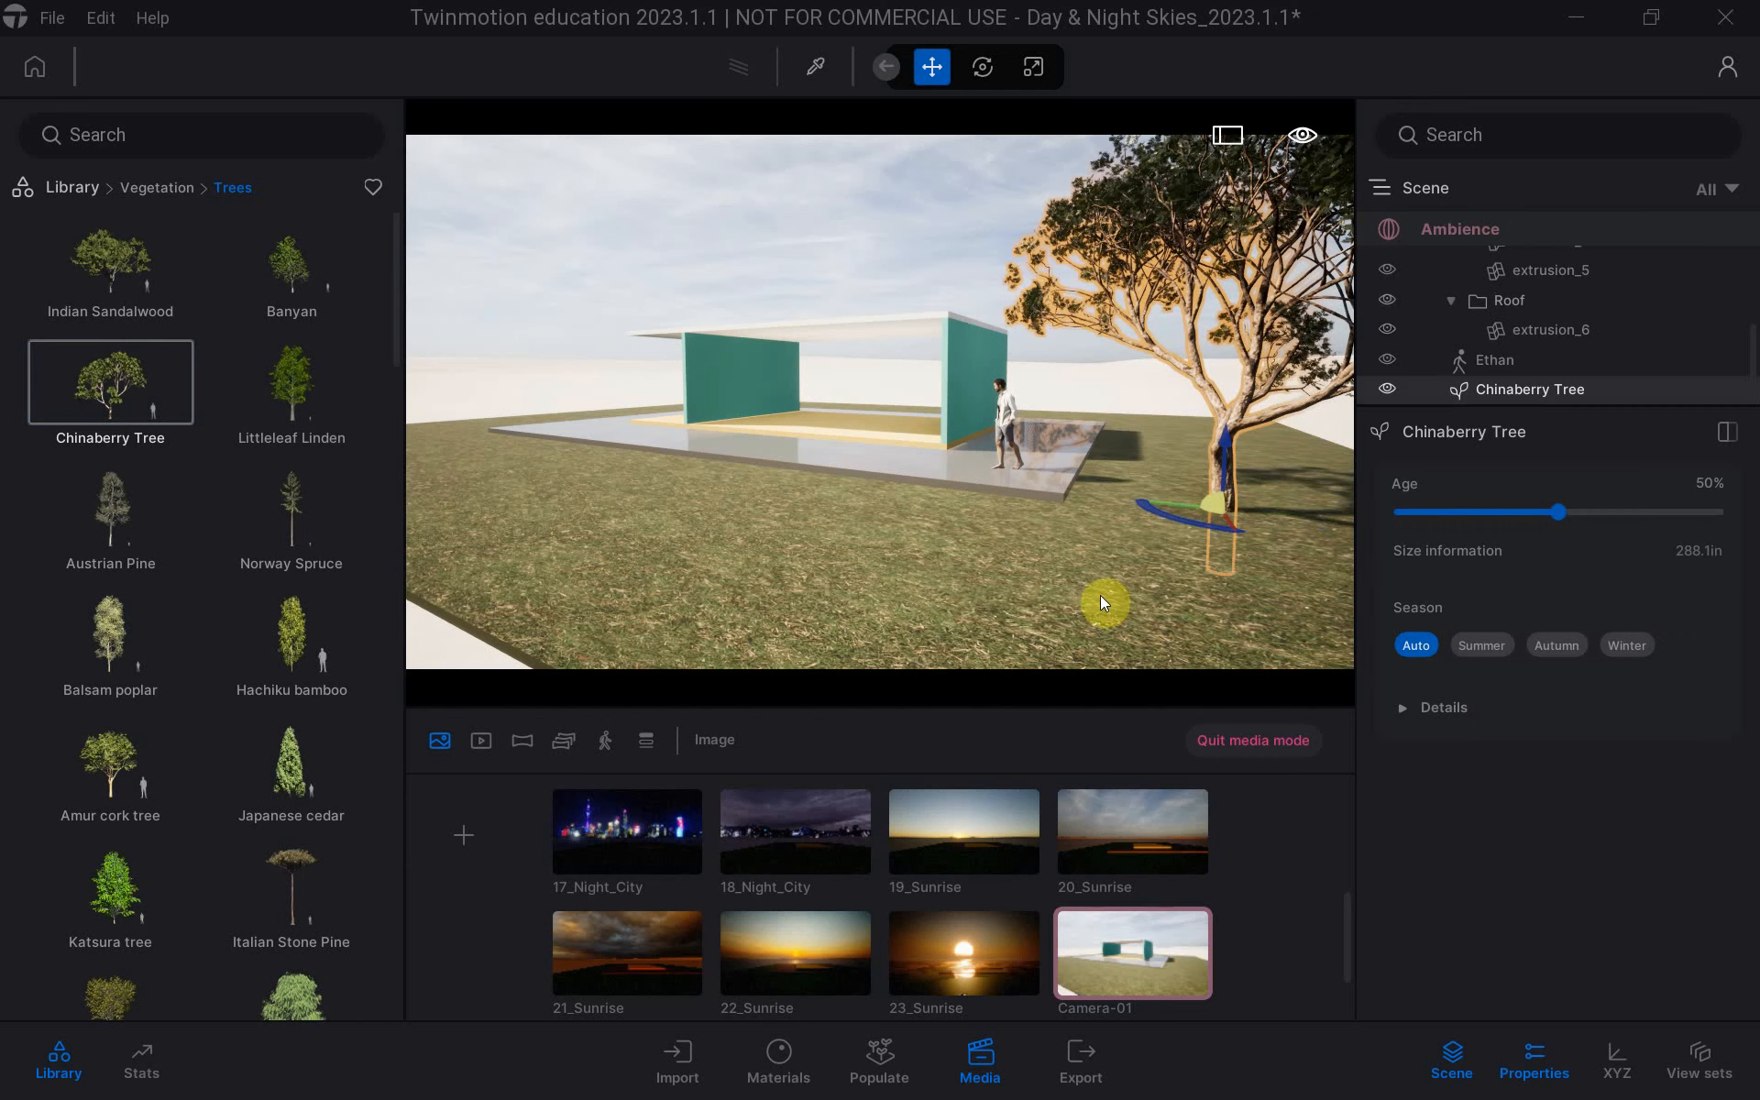
click(1055, 577)
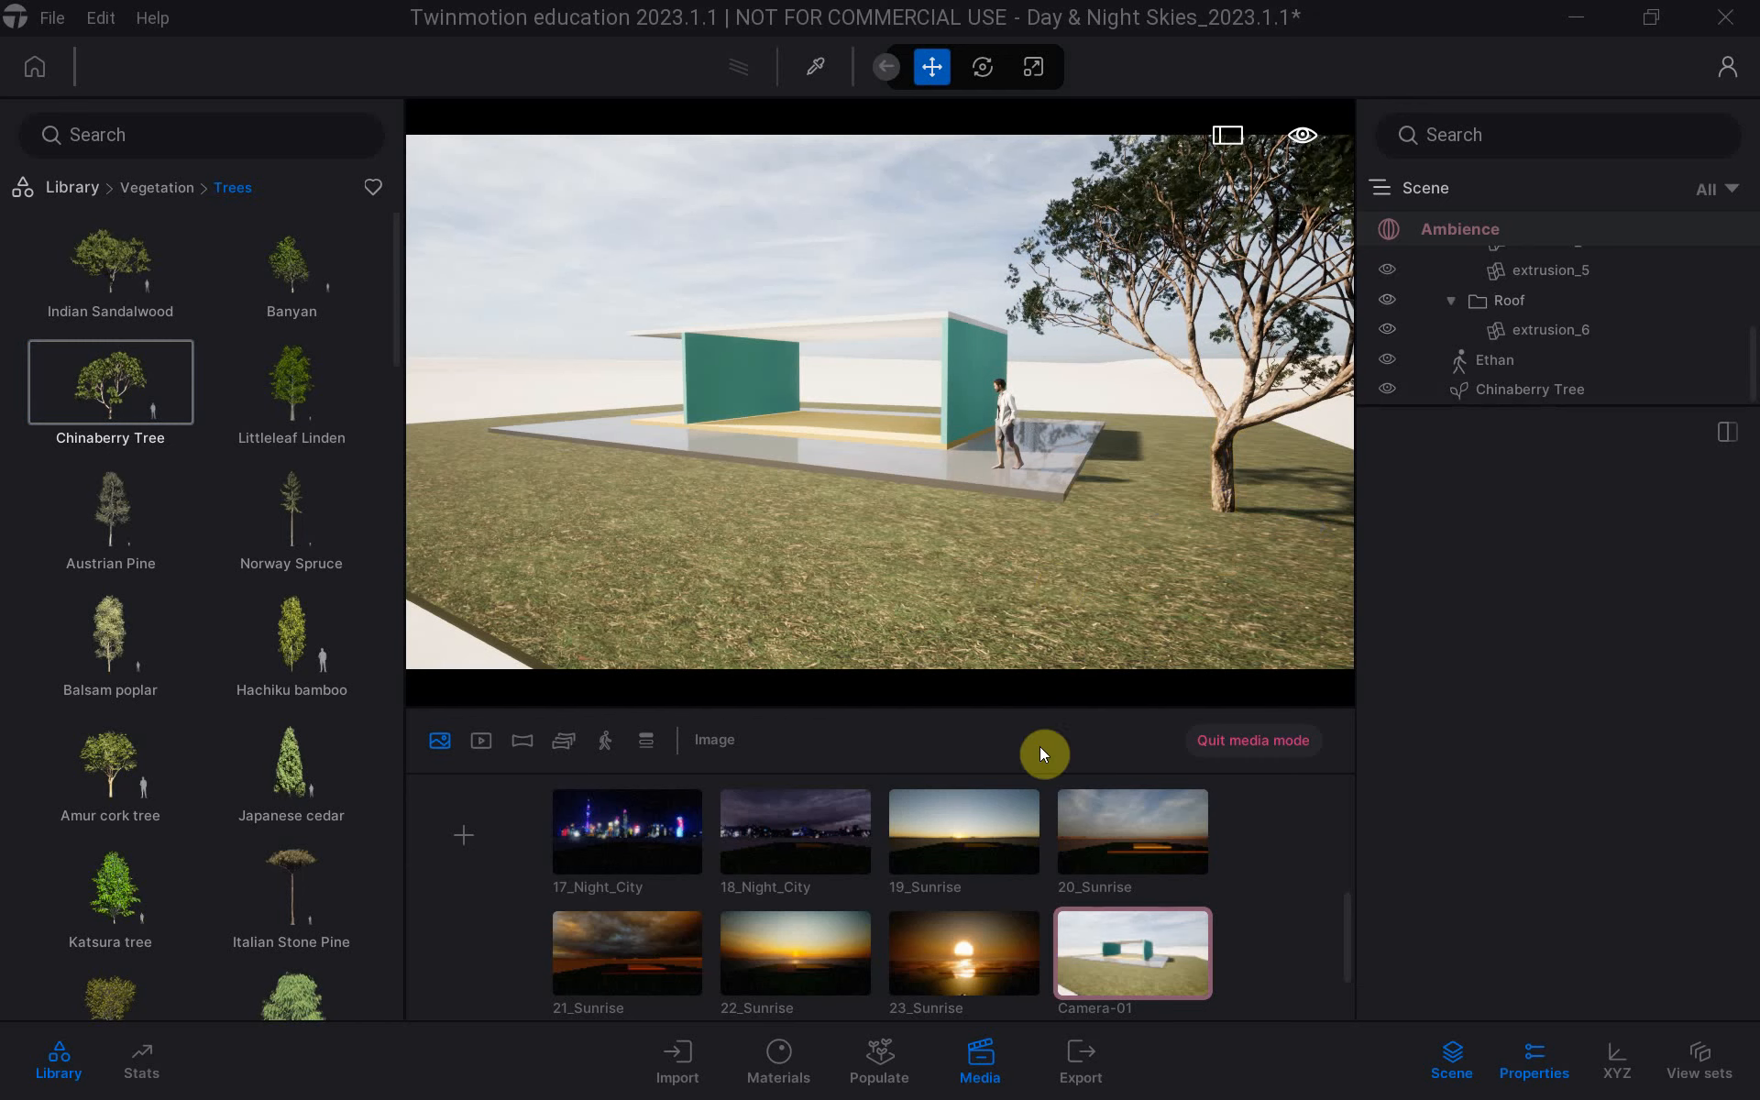
Set the roughness of both the Wall and Floor materials to 25%.
click(756, 1065)
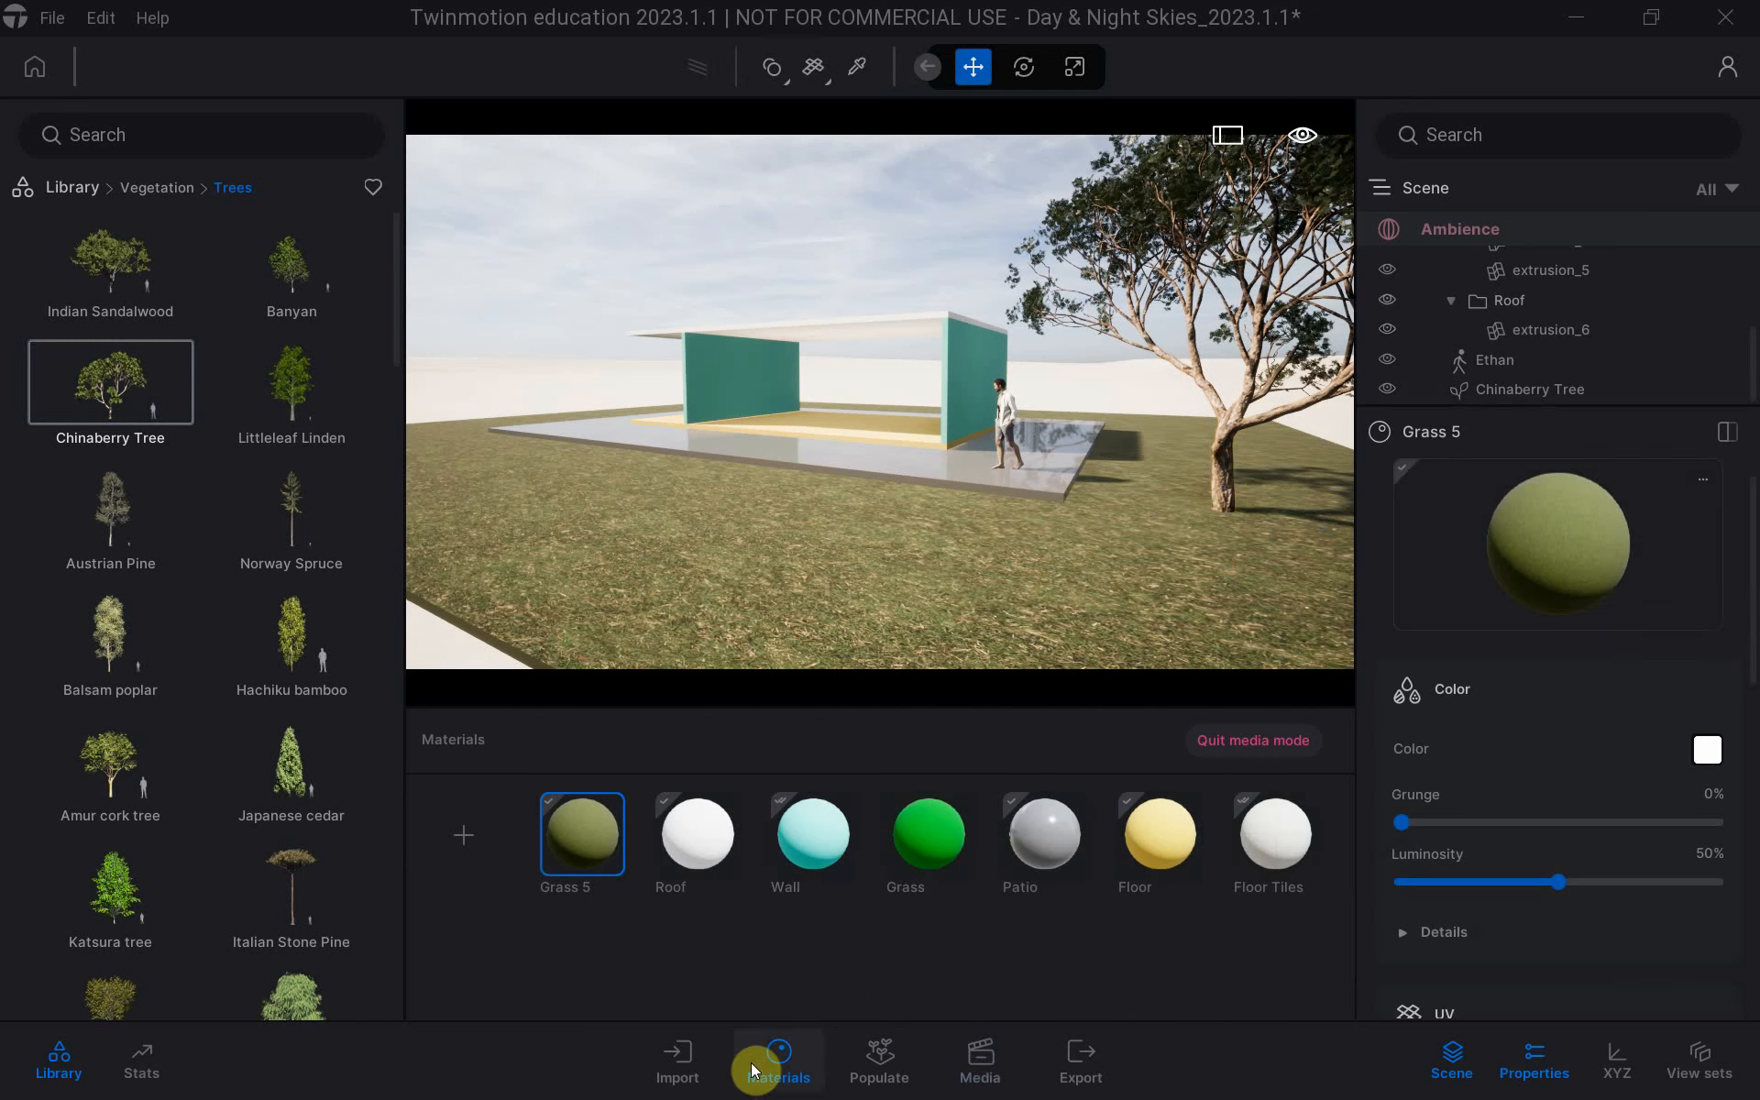
click(796, 853)
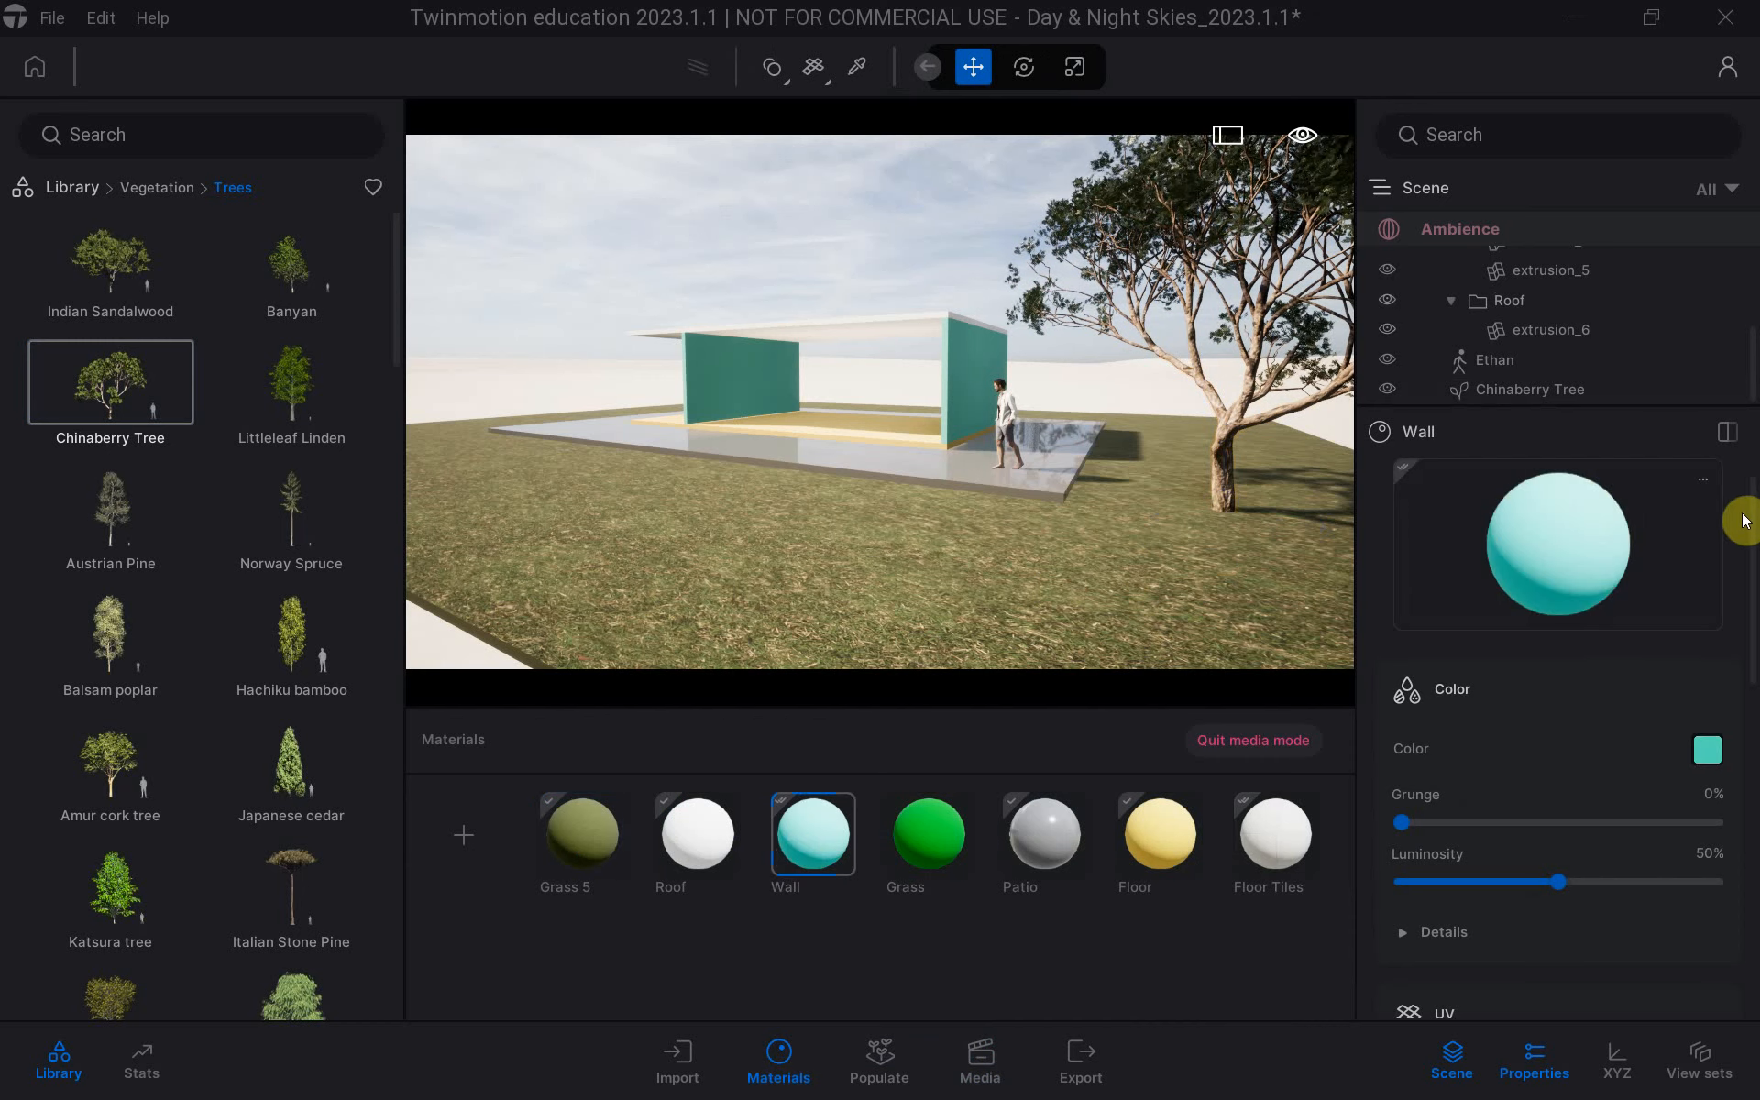
drag(1748, 515, 1749, 700)
drag(1721, 832, 1482, 830)
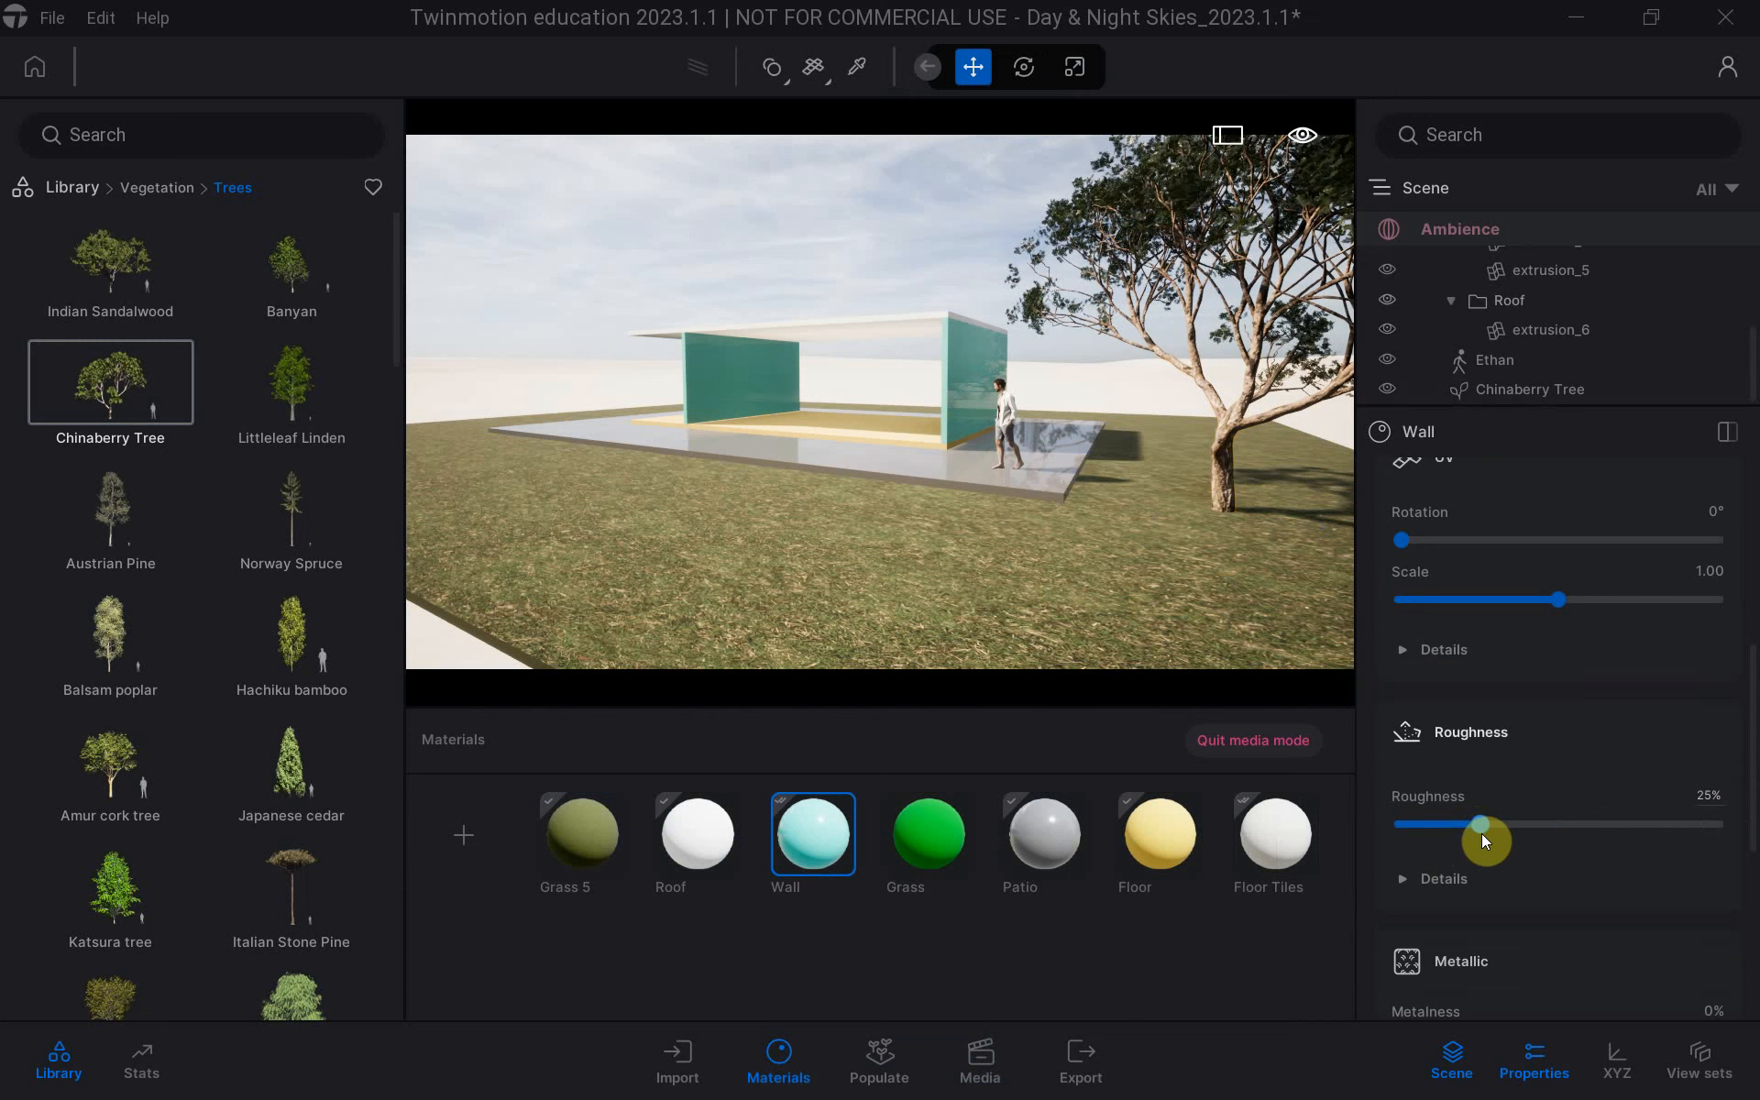
click(1148, 849)
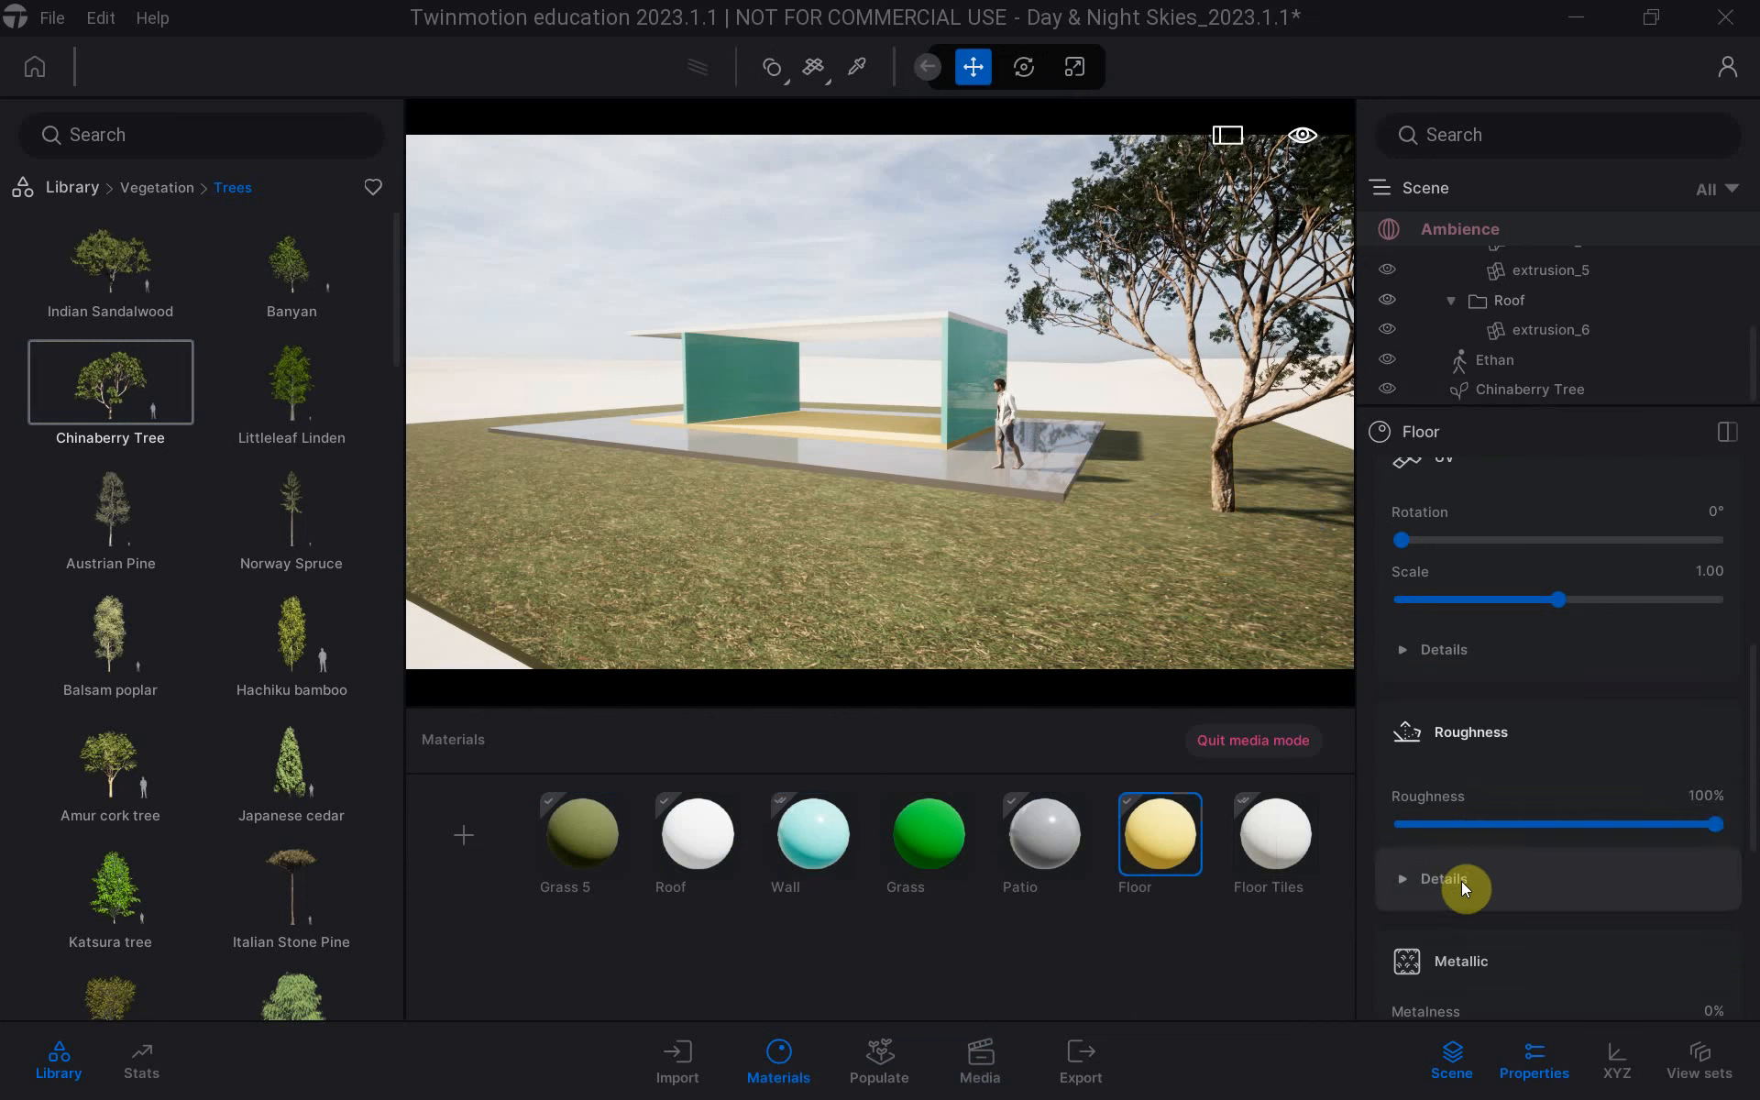
drag(1719, 827, 1479, 831)
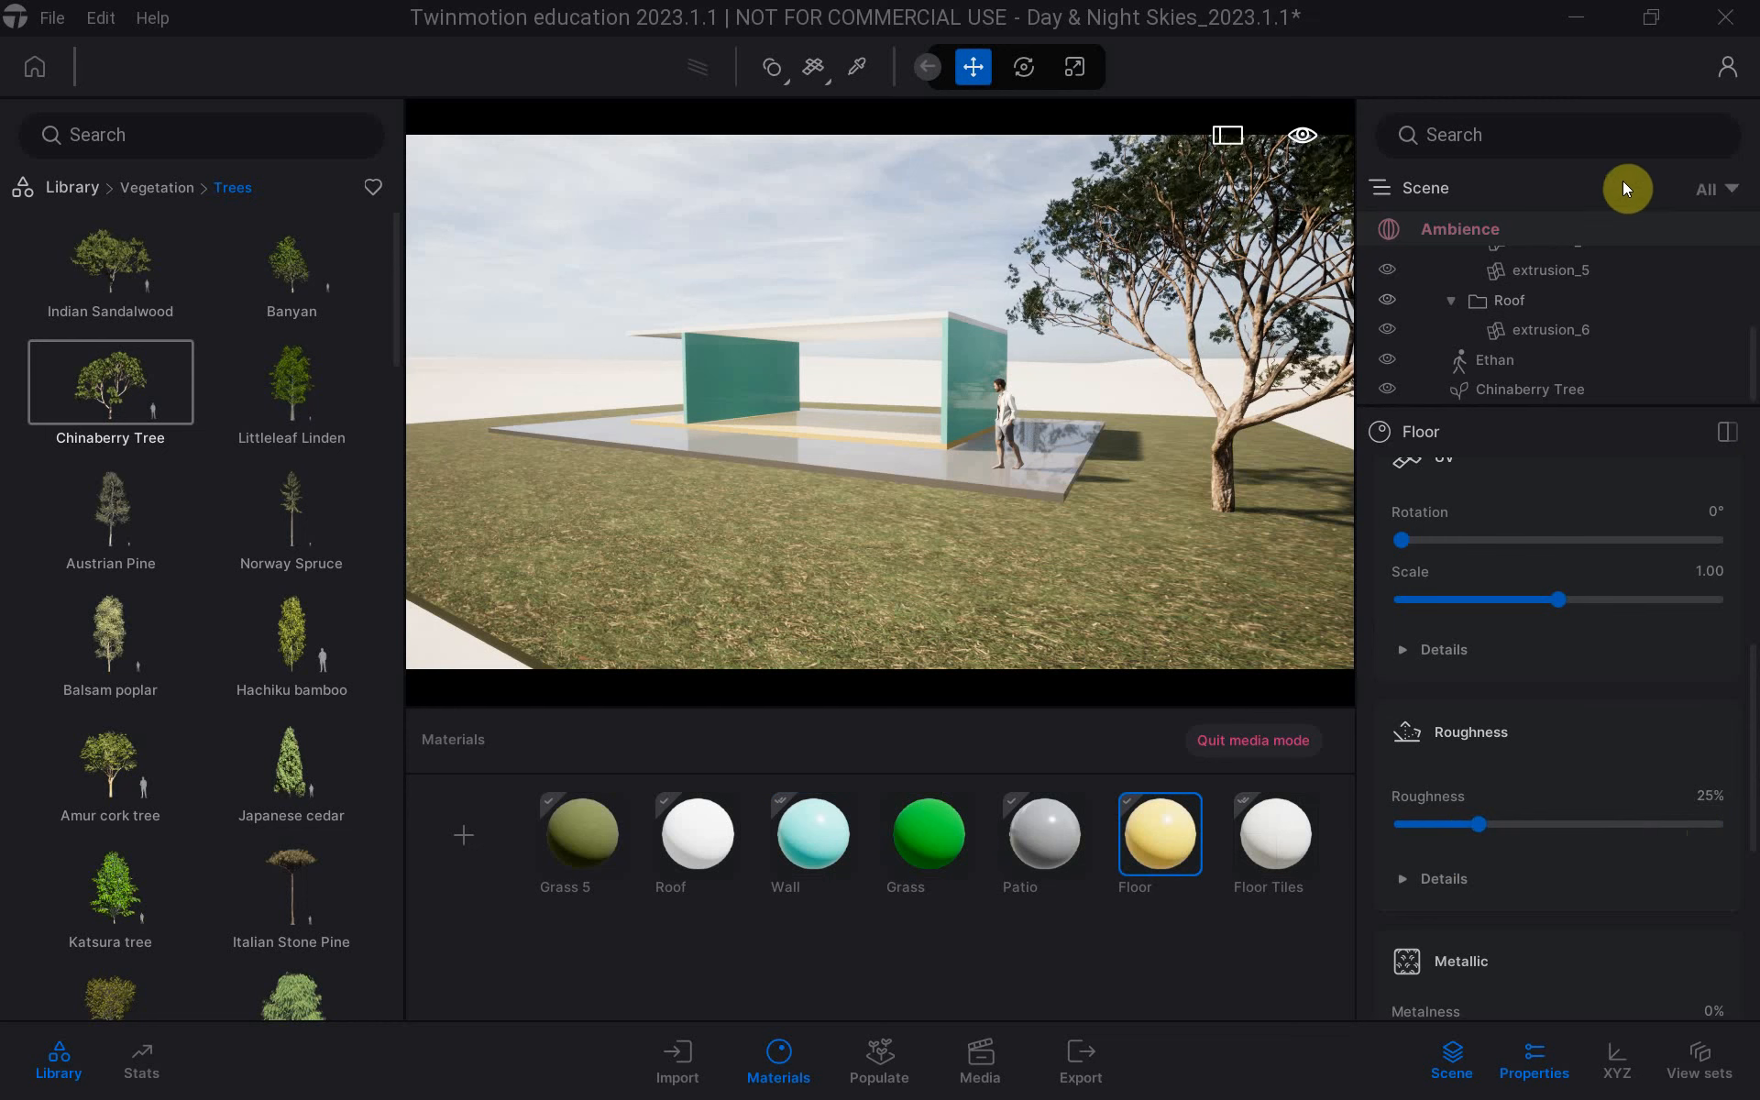
click(1529, 1068)
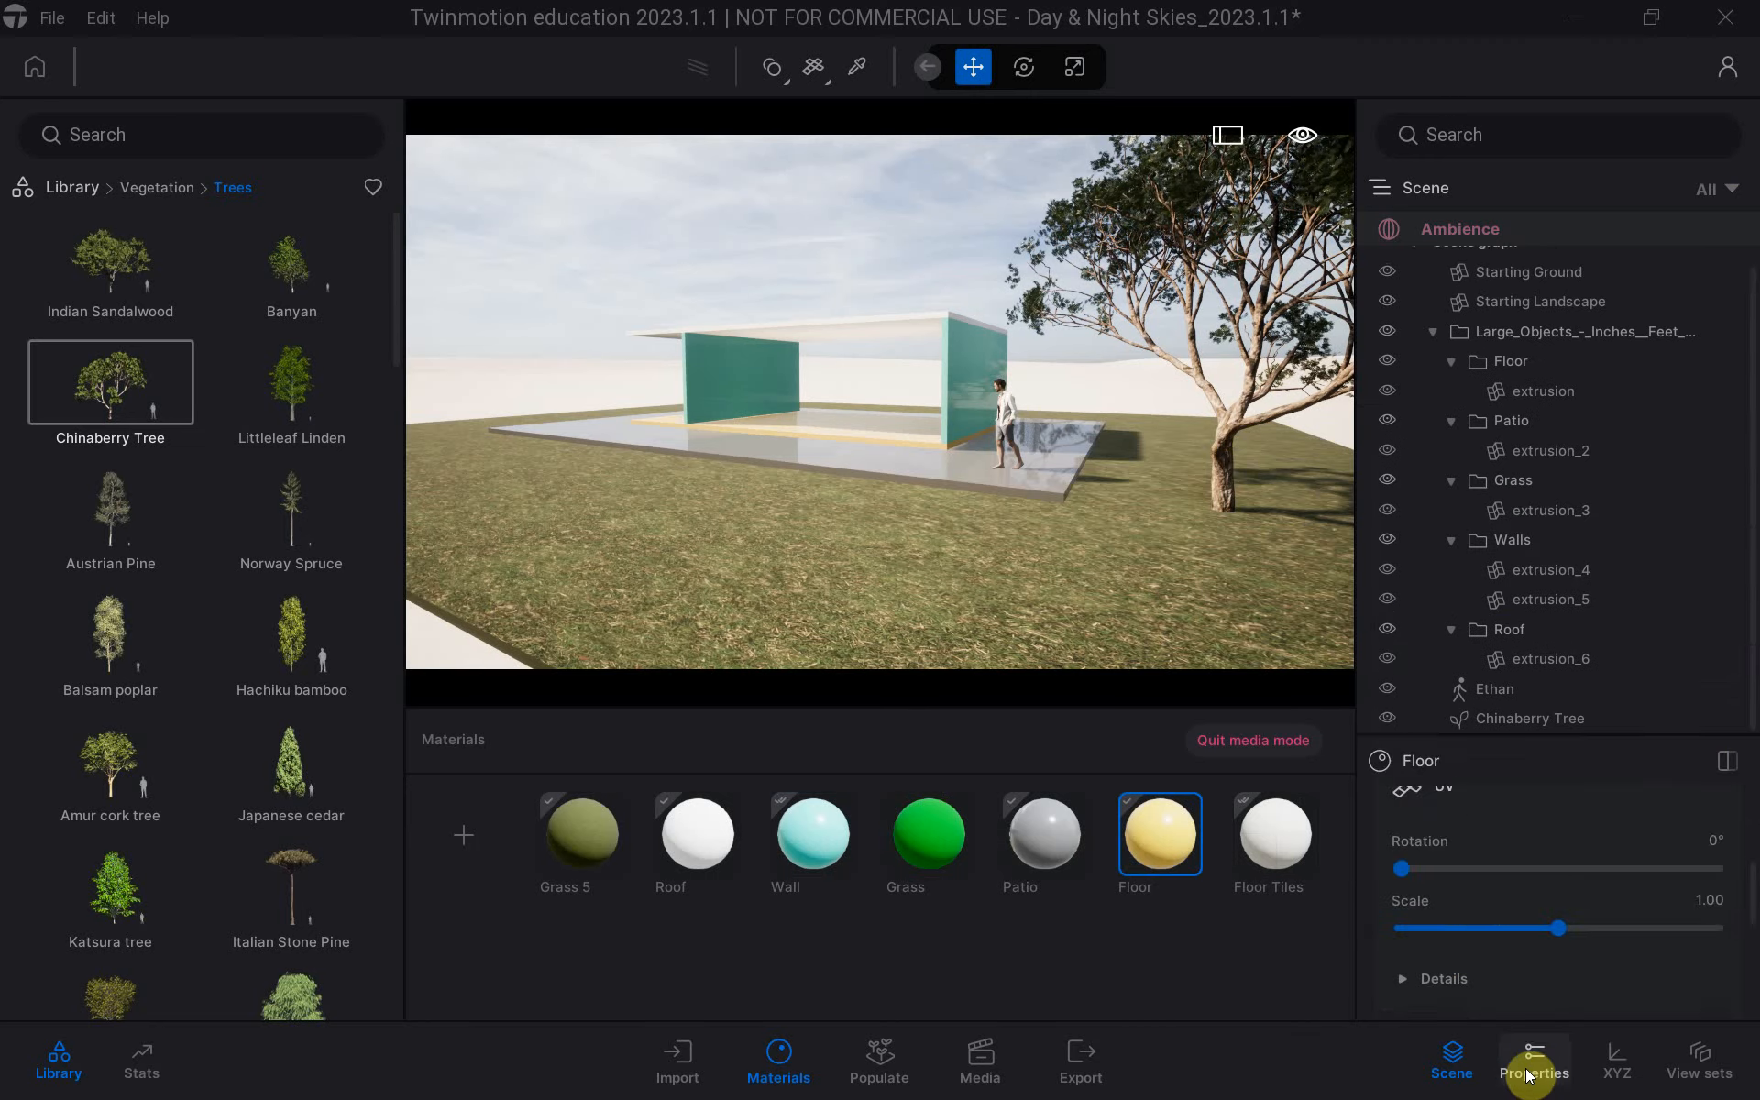
click(778, 1063)
Save the scene as a new Twinmotion file named TwinMotion_Basics in the TwinMotion_Basics folder.
mouse_move(174, 396)
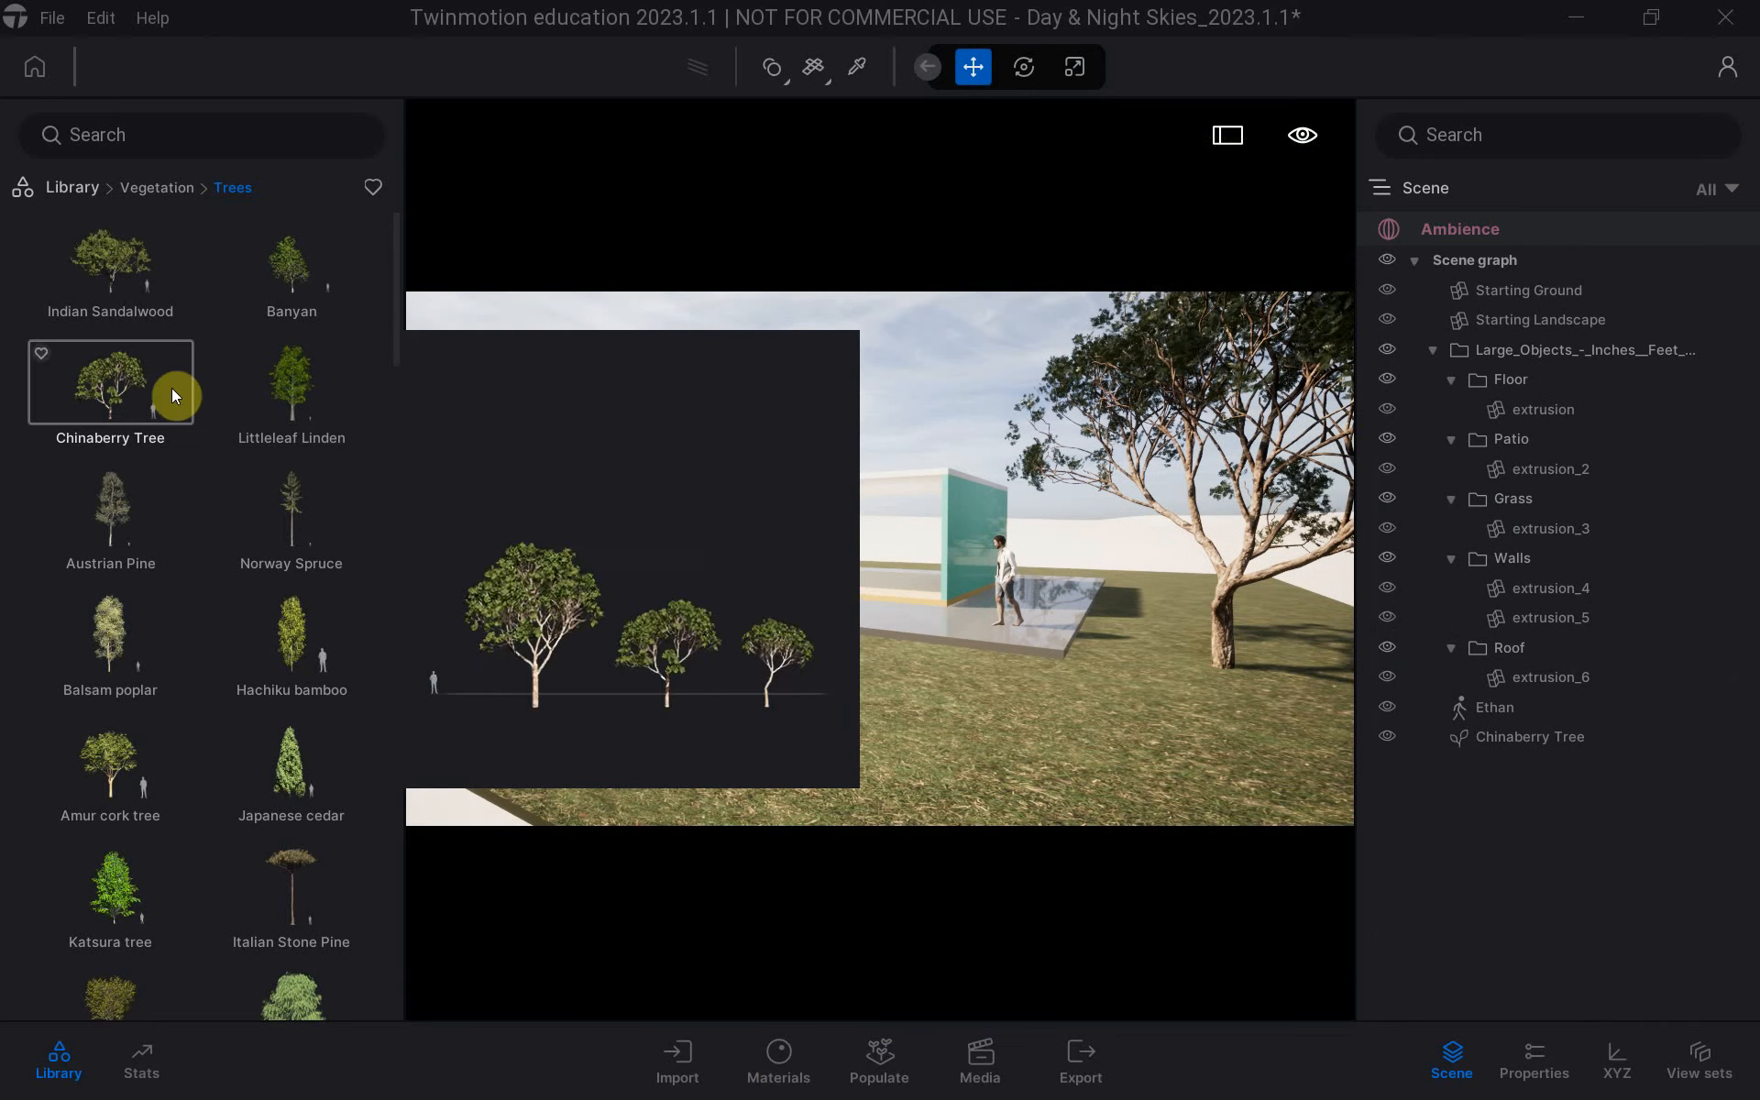
click(46, 18)
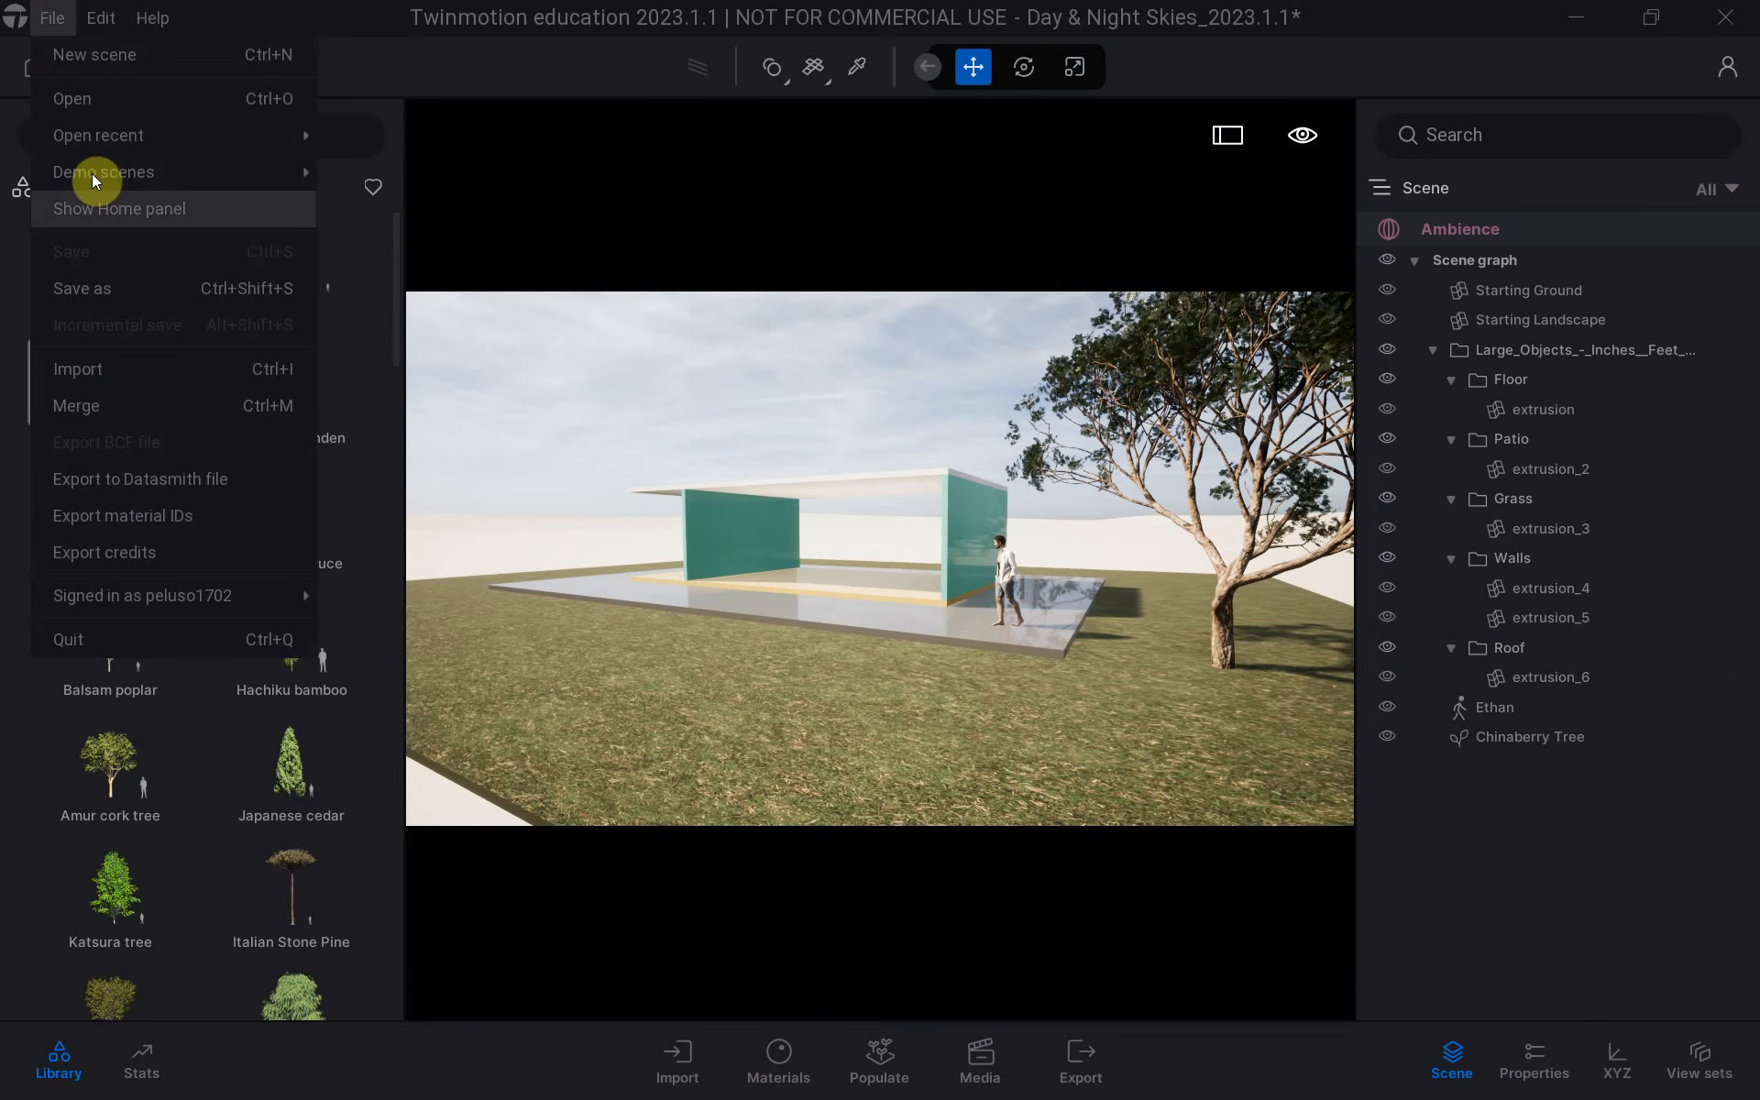
click(91, 290)
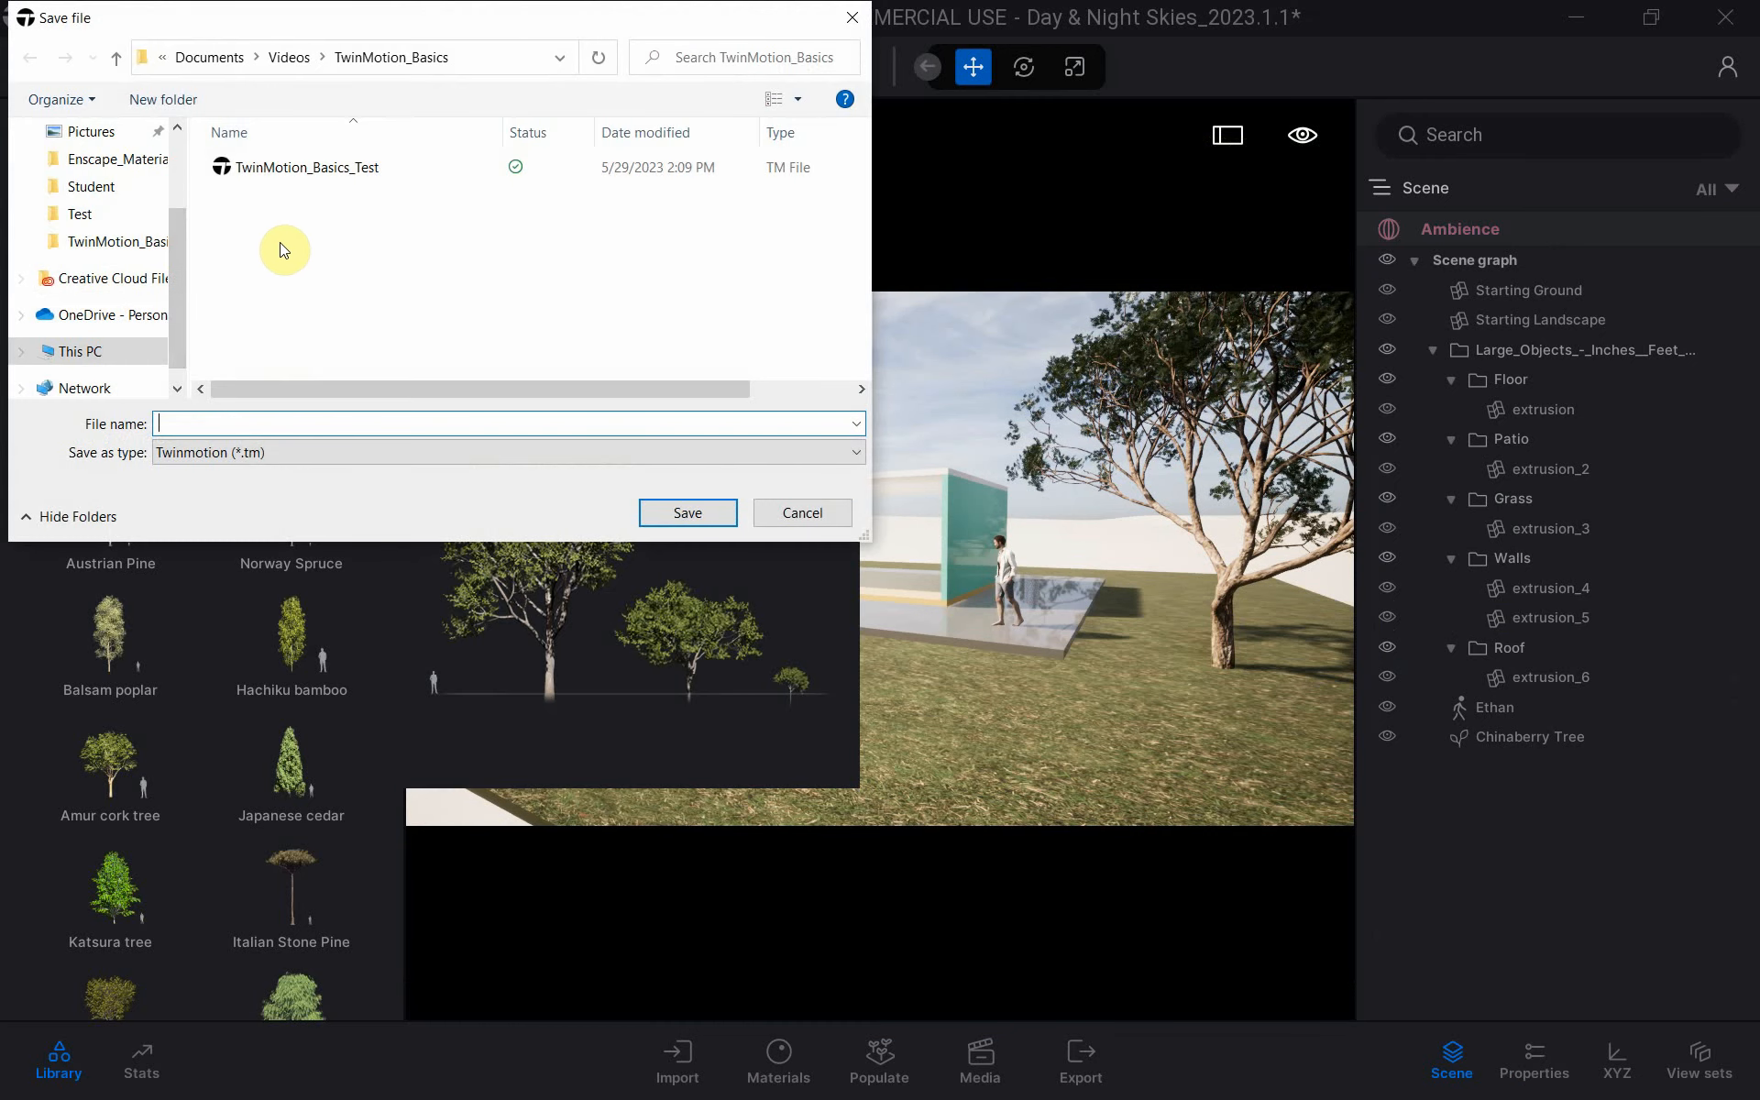
click(276, 170)
click(334, 423)
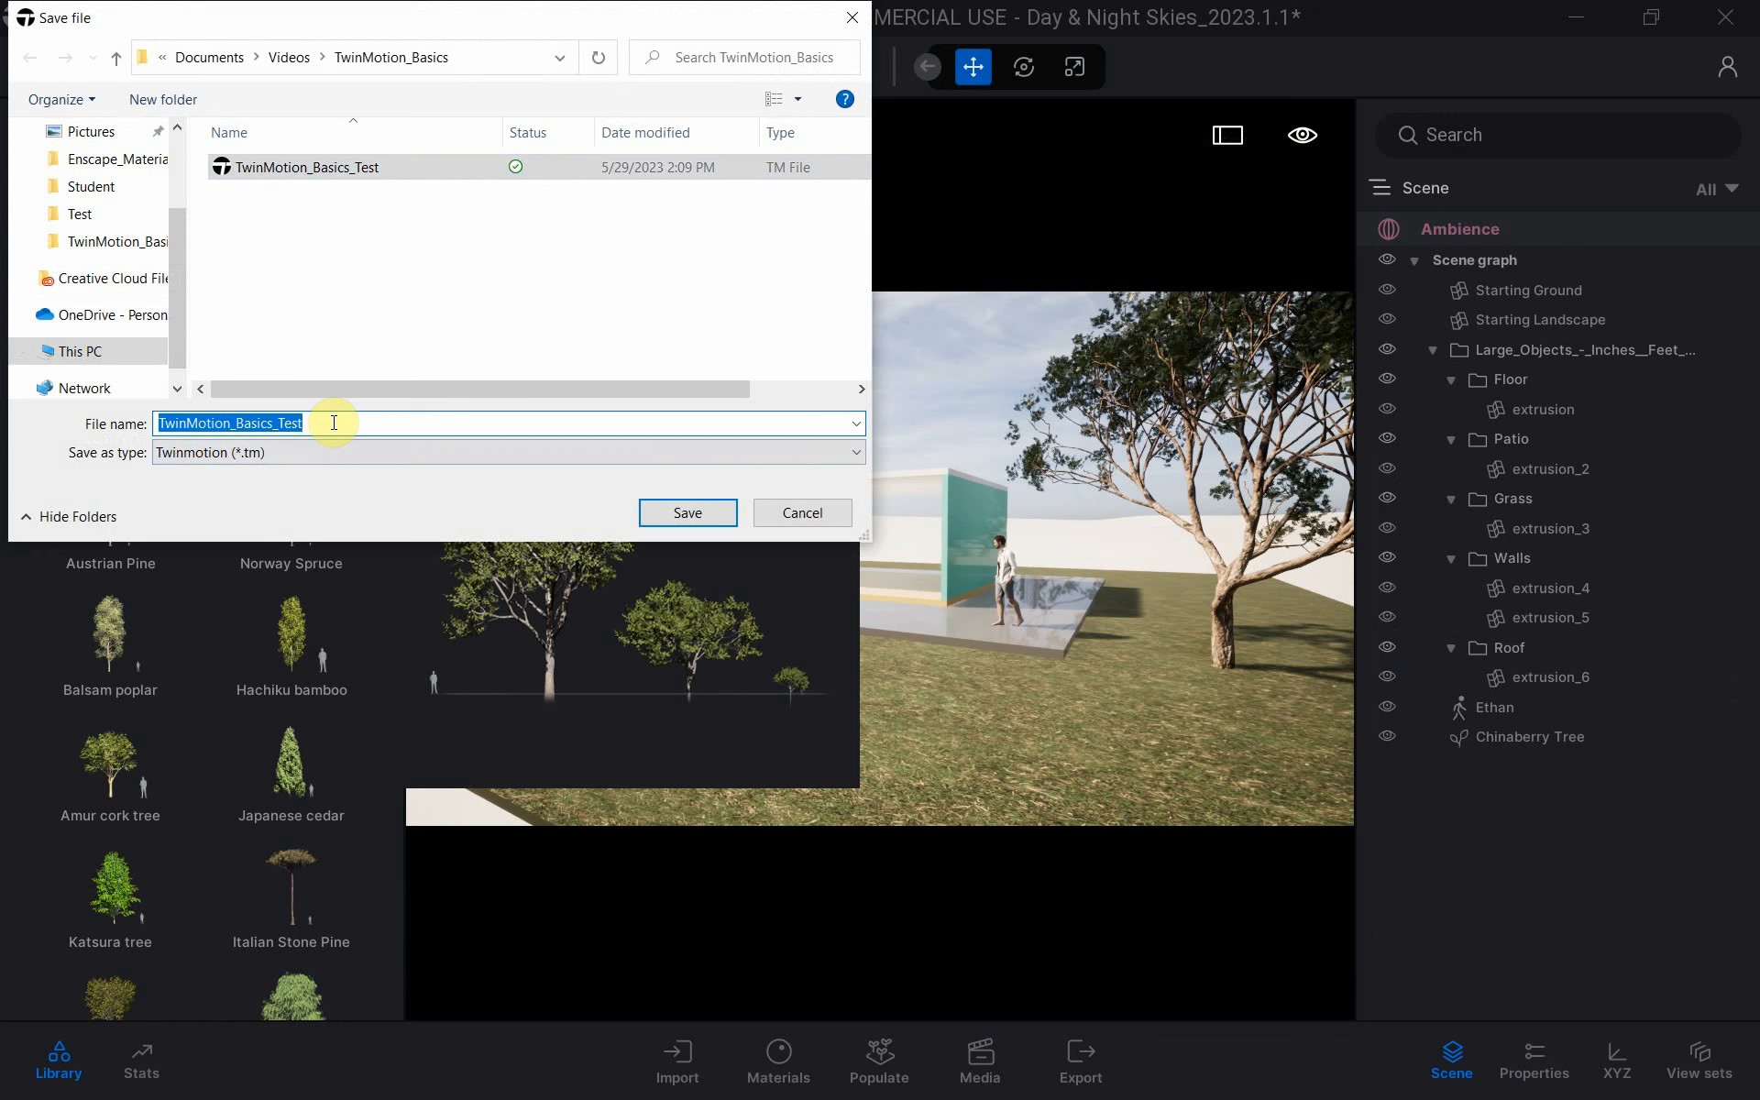
click(334, 422)
key(BackSpace)
key(BackSpace)
key(BackSpace)
key(BackSpace)
key(BackSpace)
key(BackSpace)
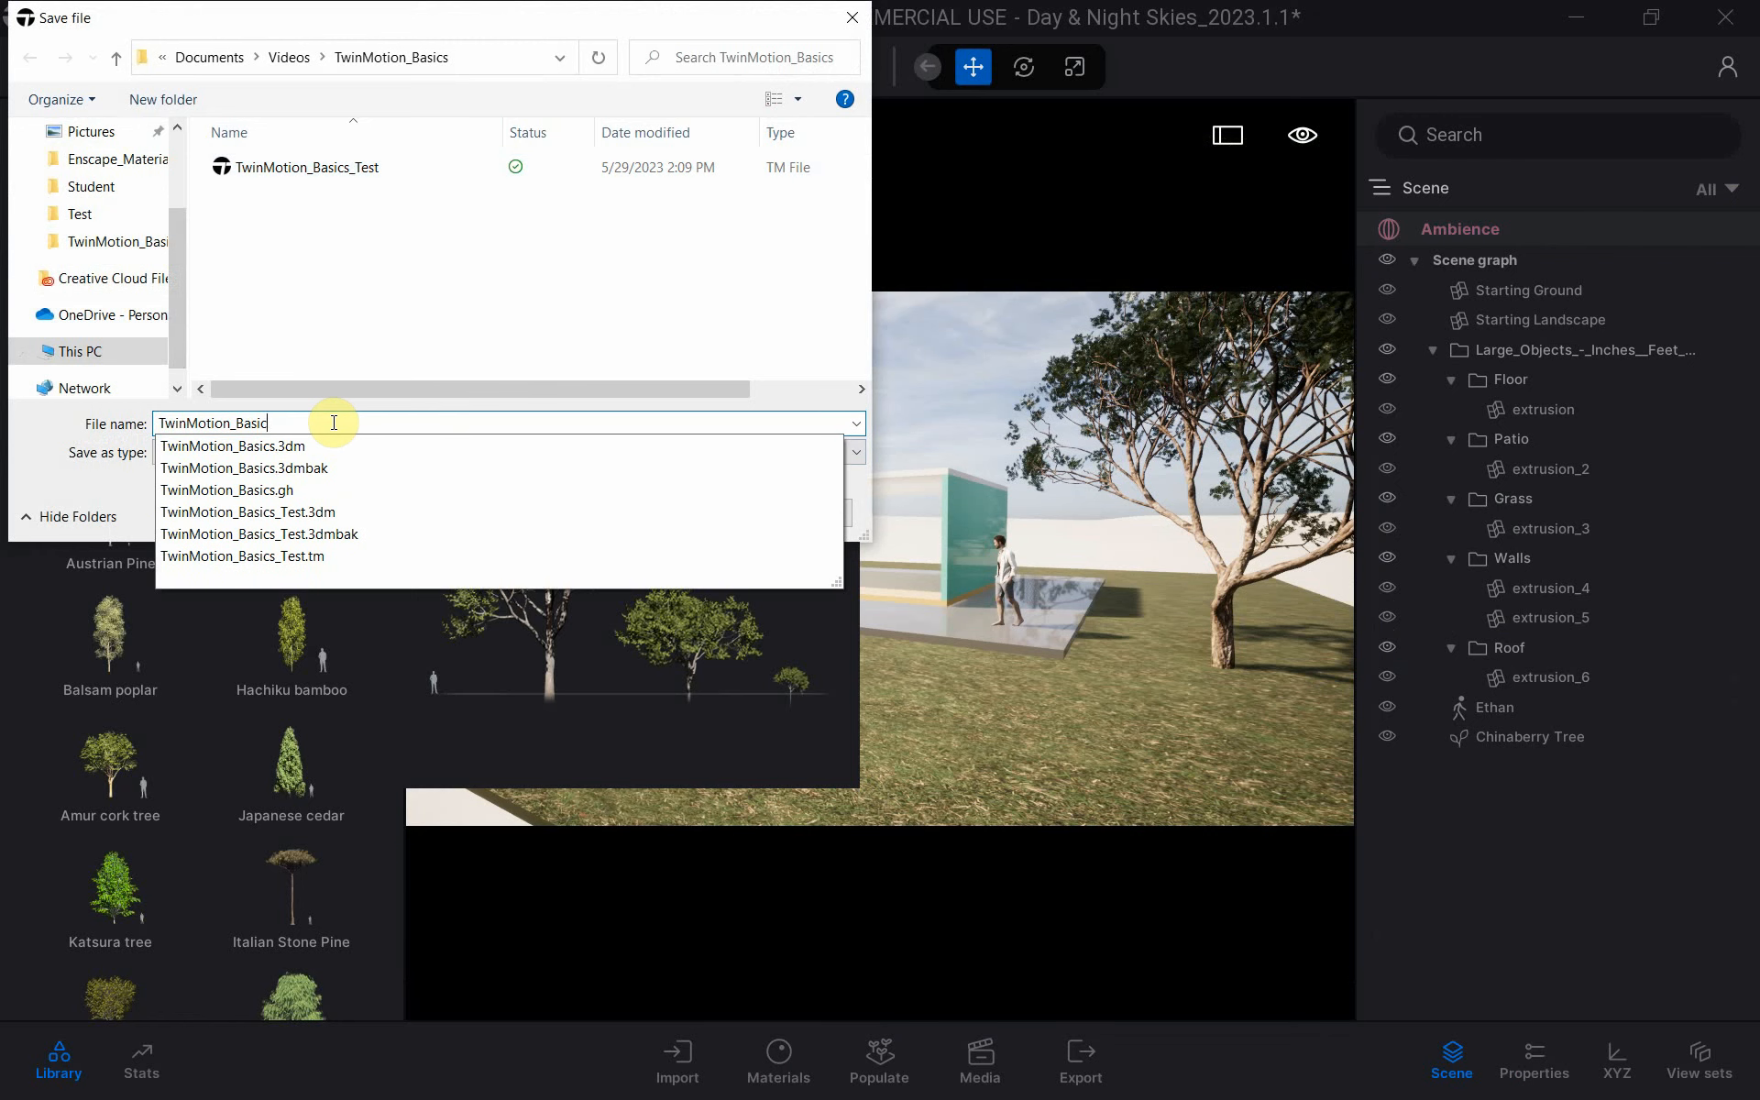
text(s)
click(373, 342)
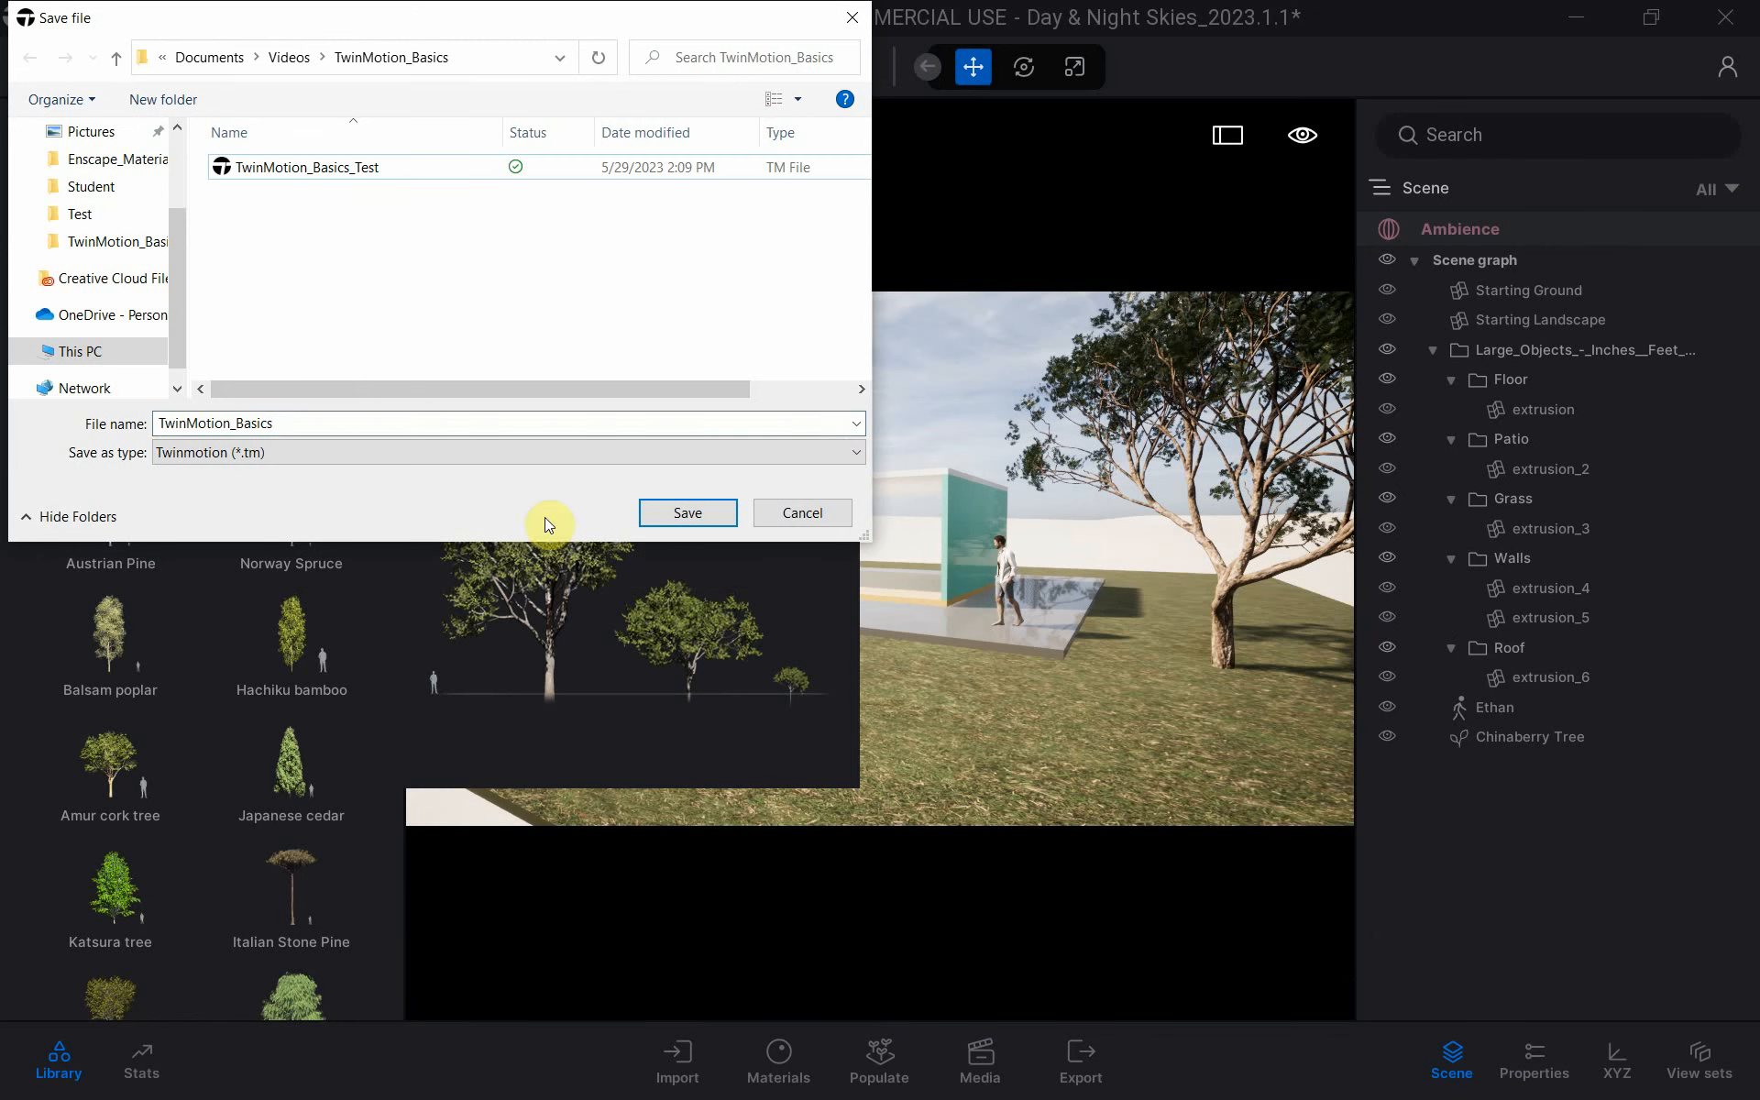
click(679, 510)
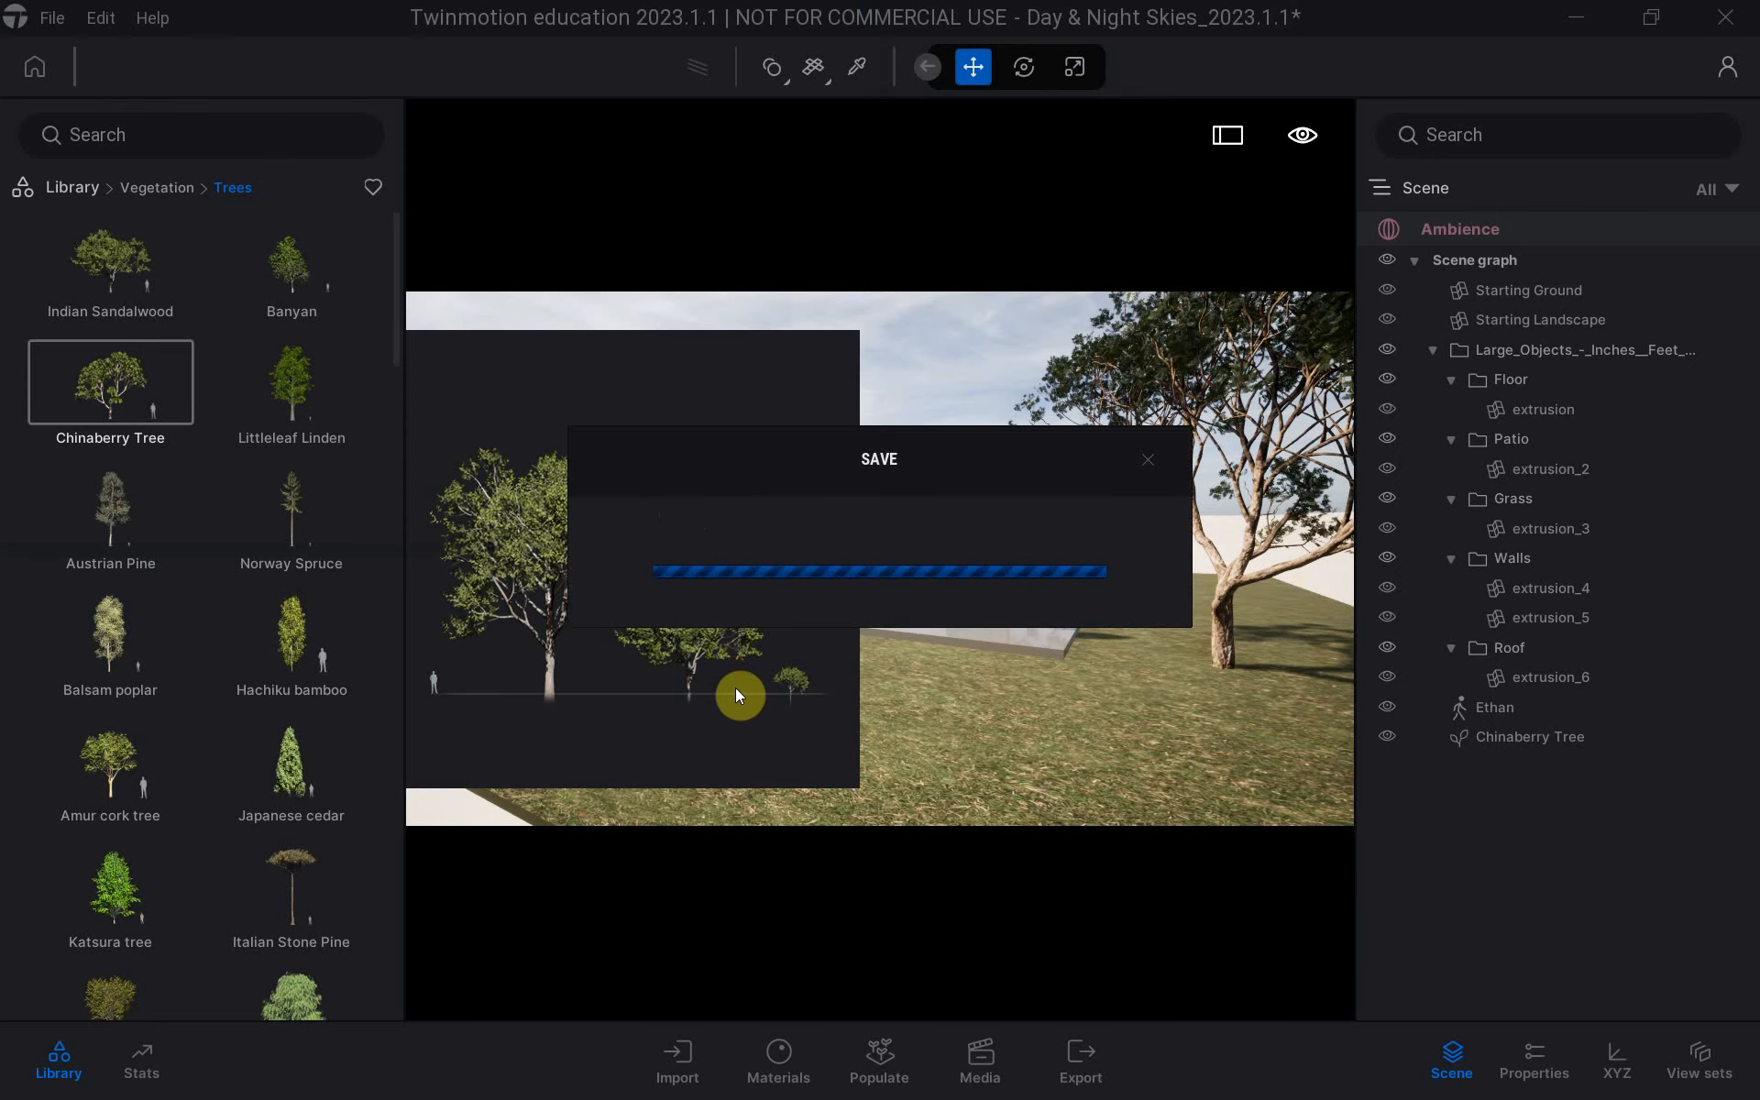
Check the workflow notes in Grasshopper and start foliage painting in Twinmotion's Populate mode.
key(alt+Tab)
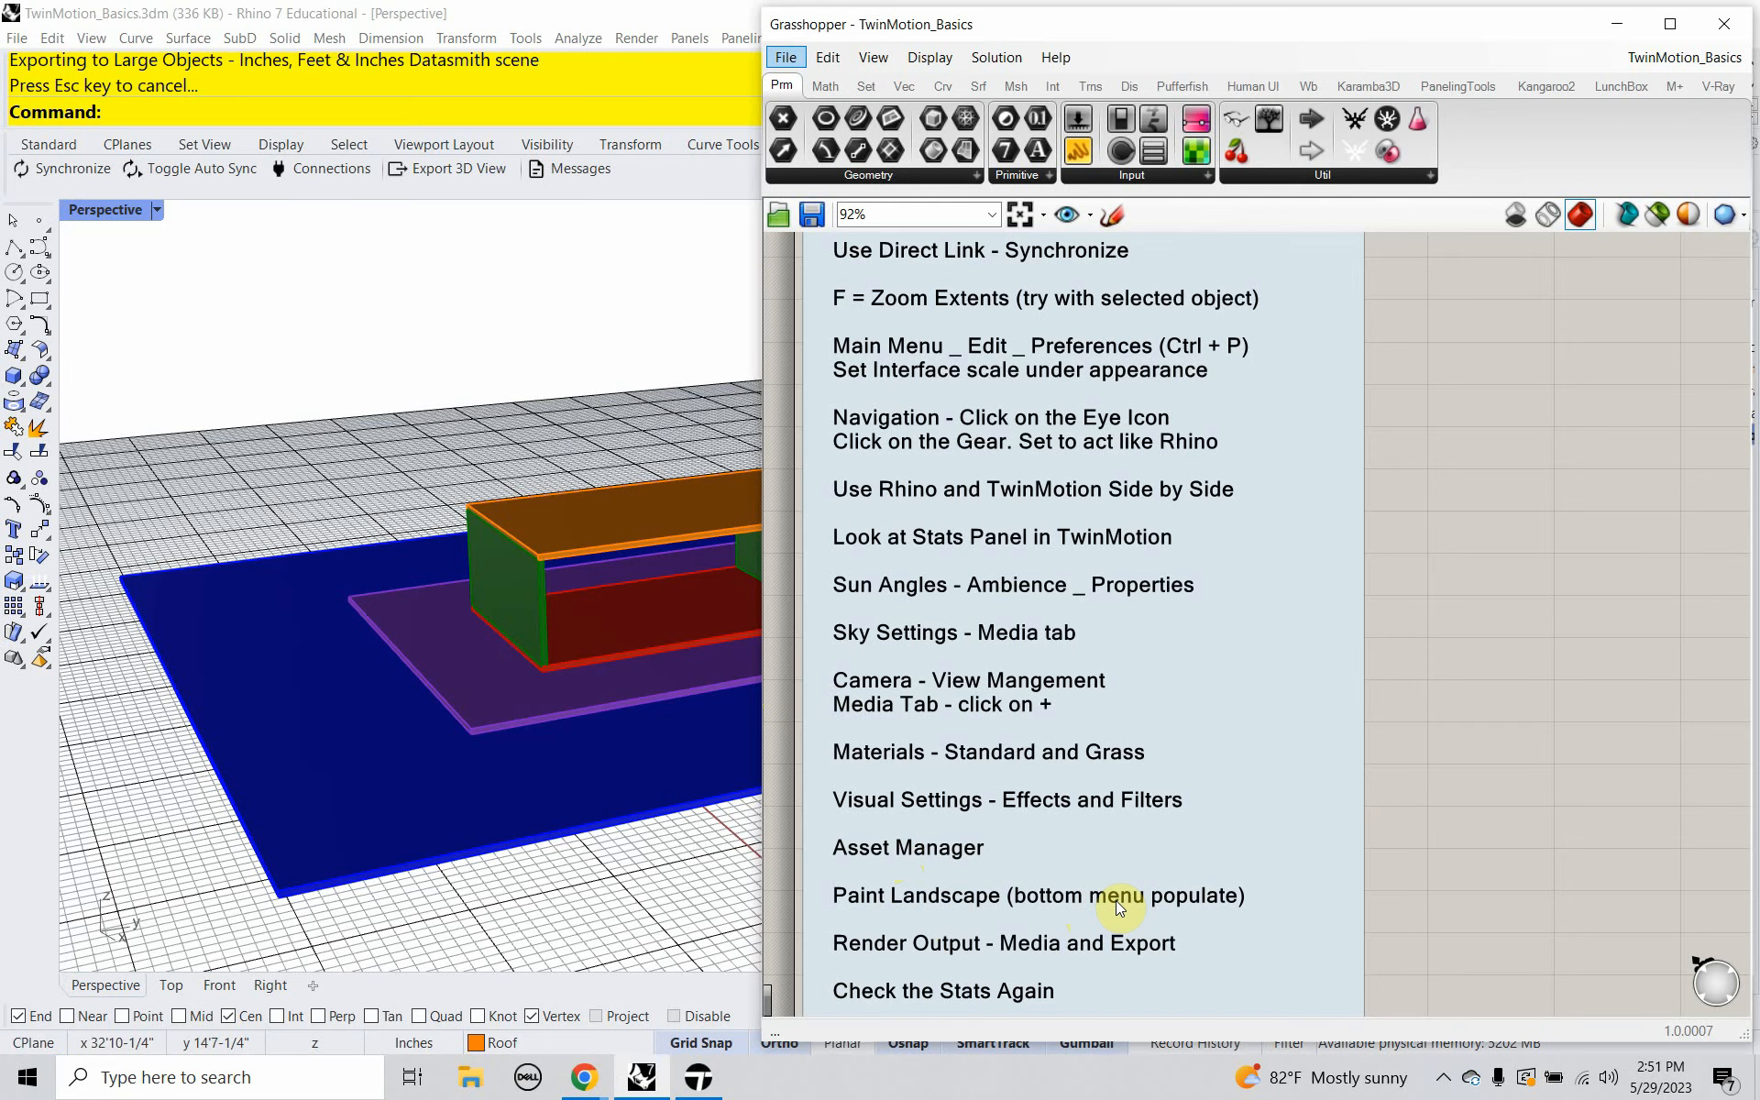
key(alt+Tab)
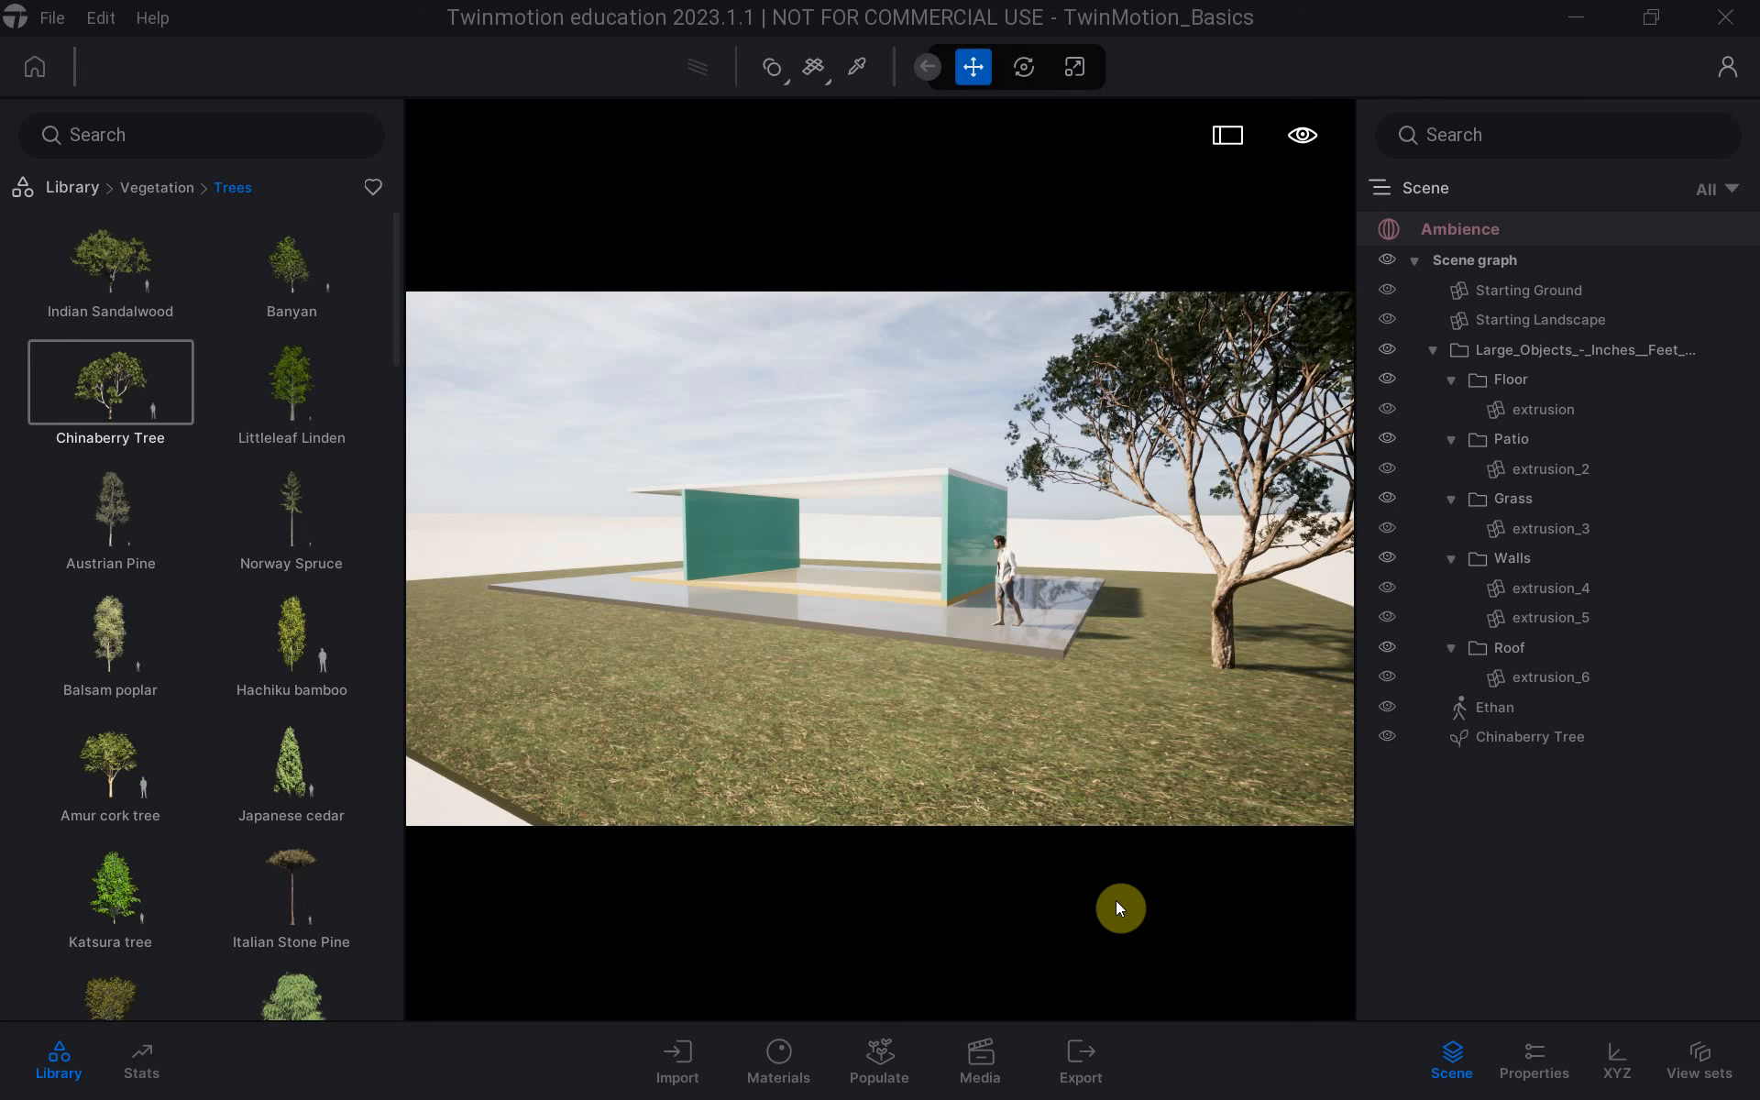
click(882, 1064)
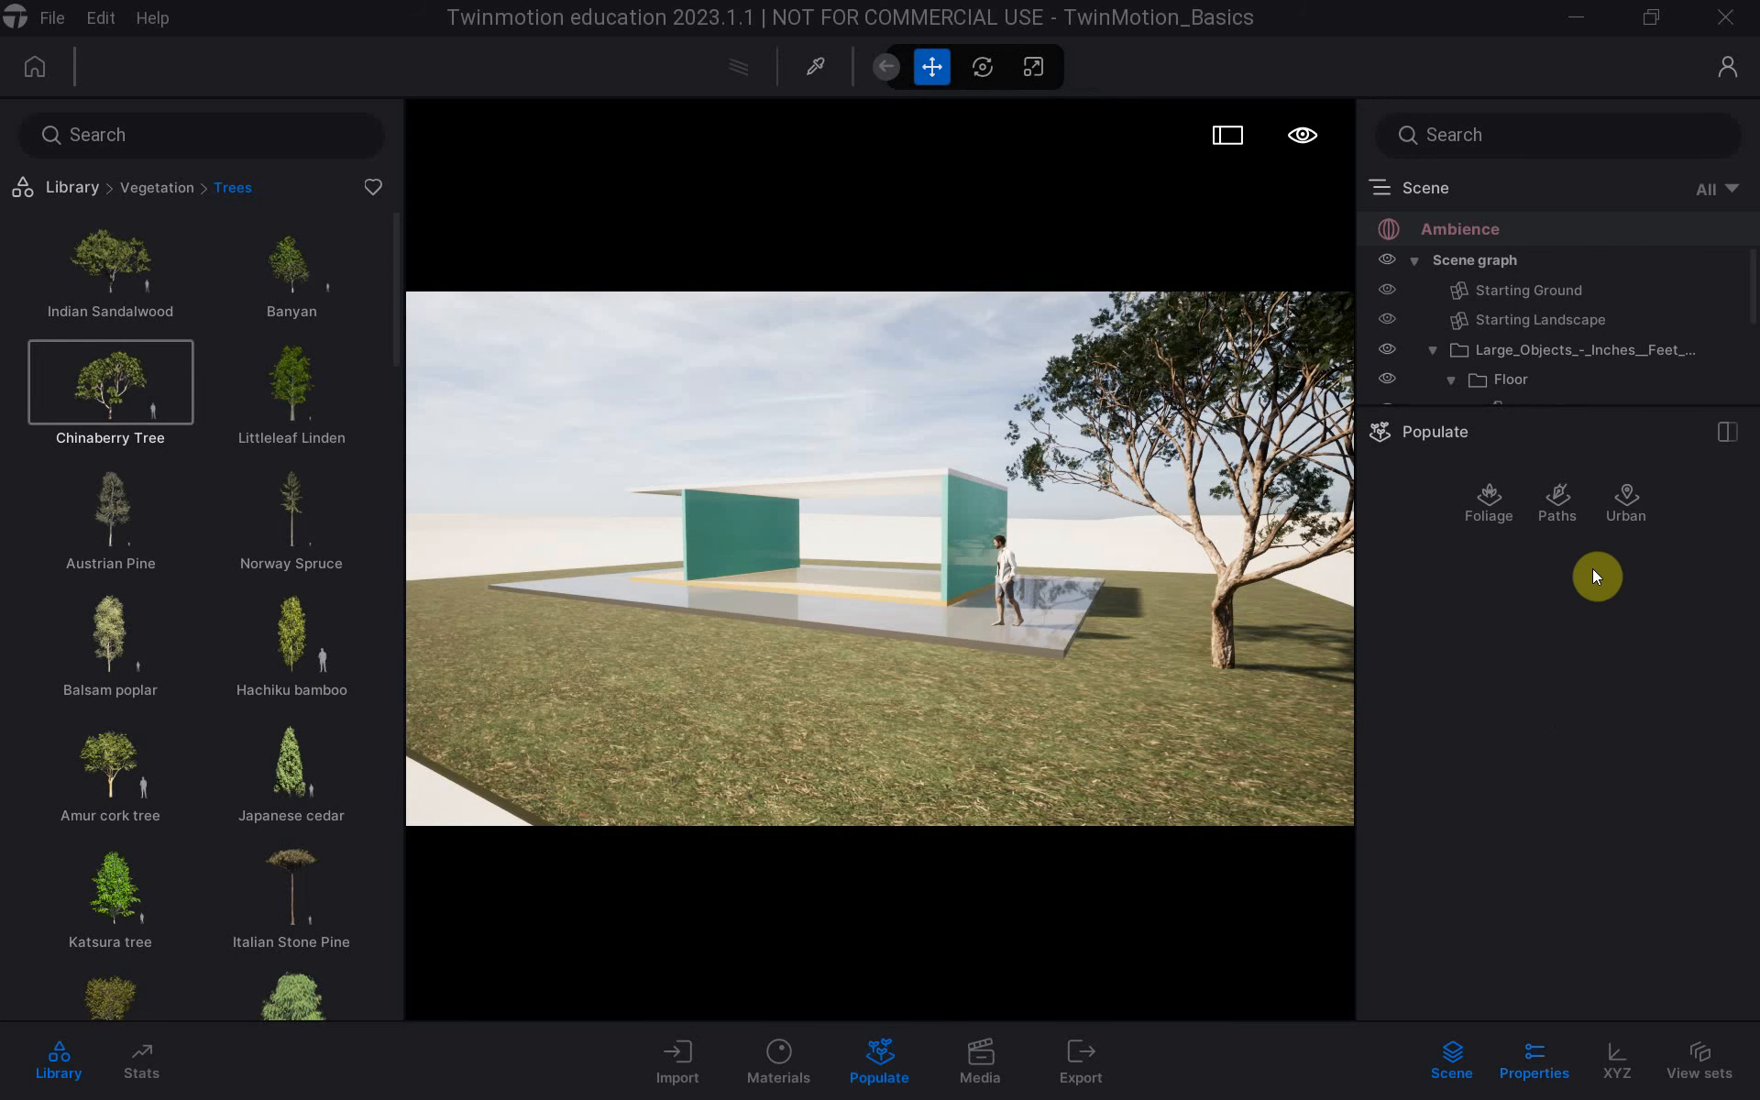
click(1493, 513)
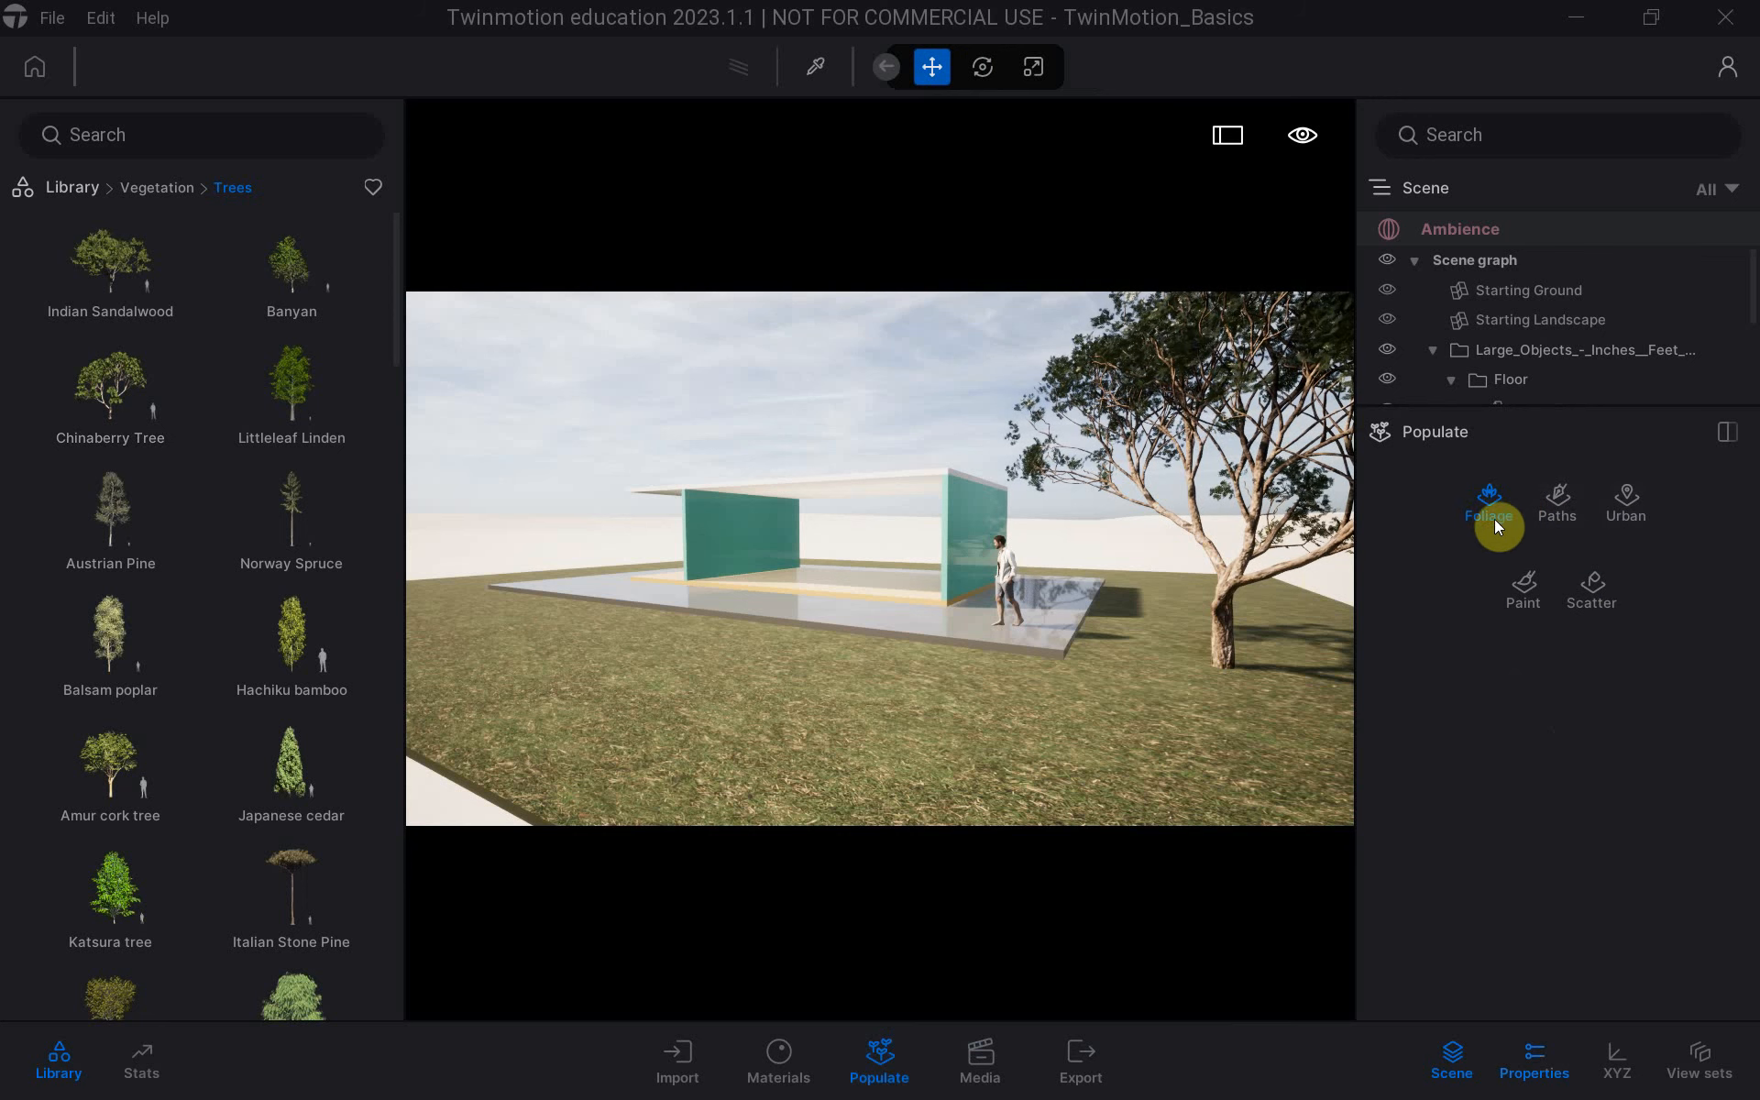
click(1522, 600)
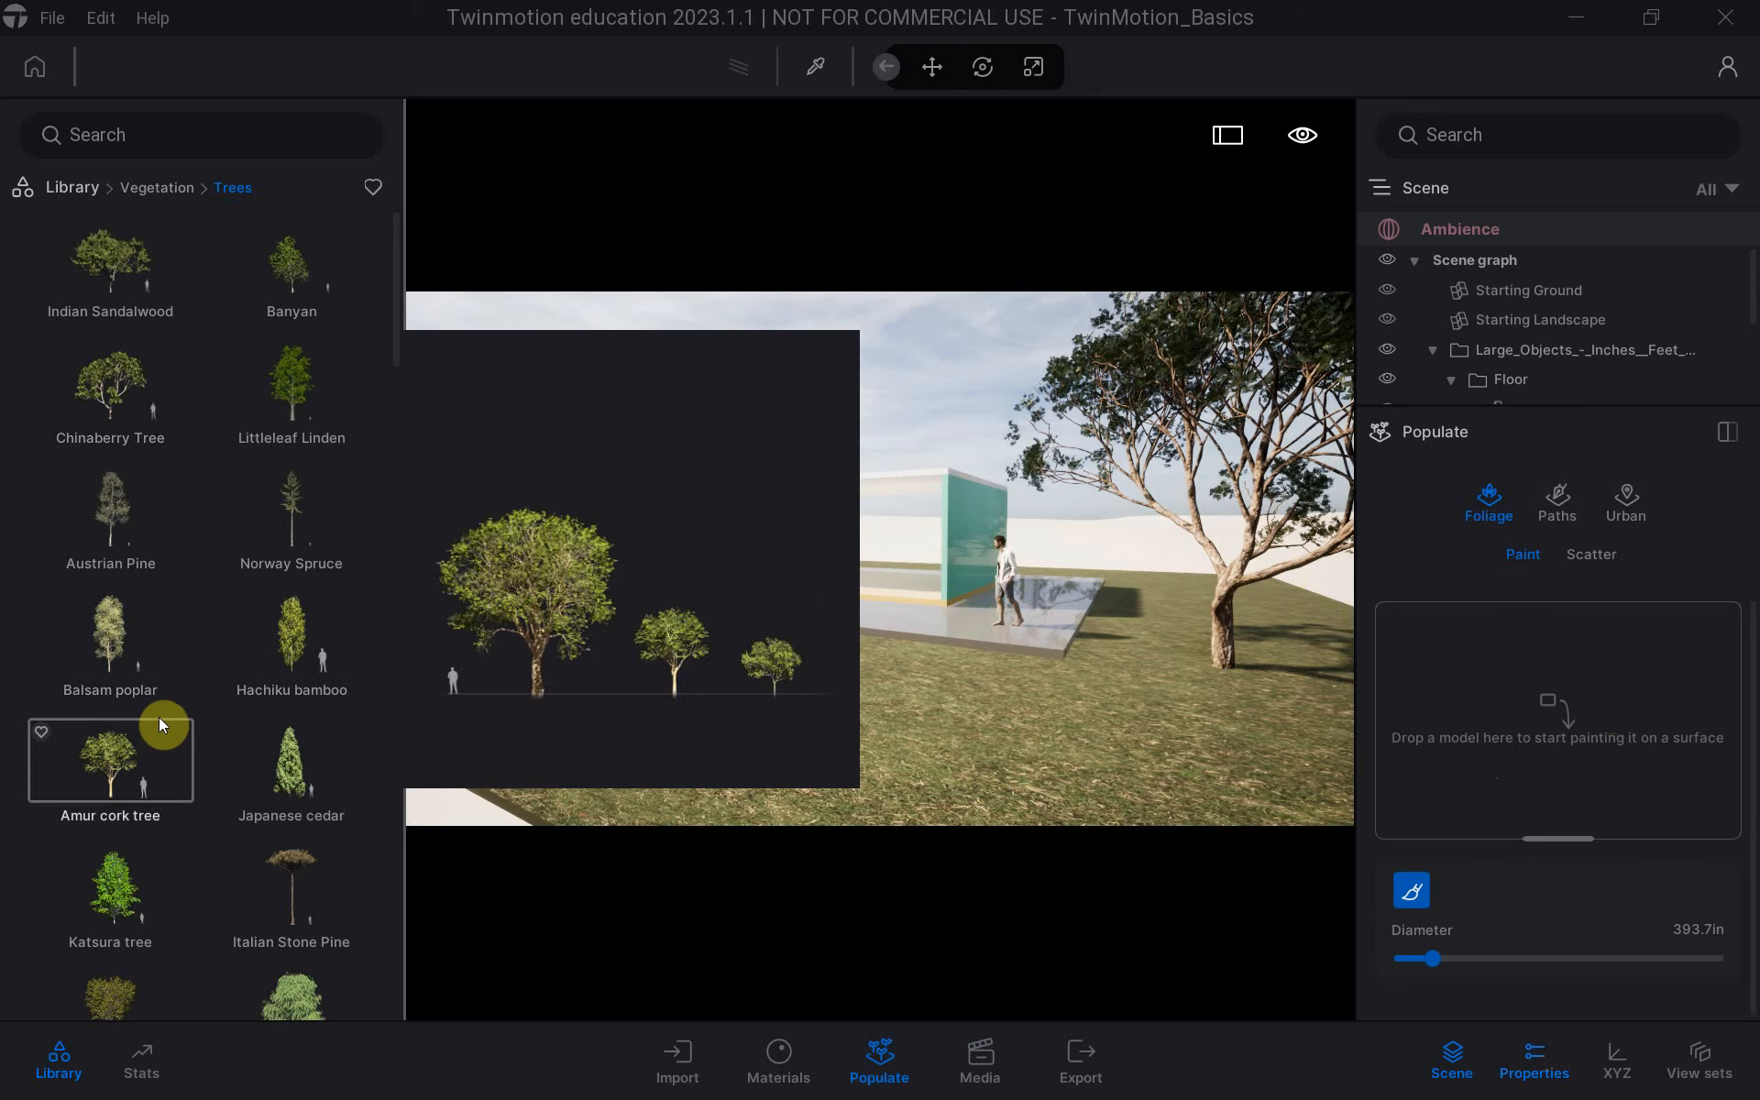
Add Chinaberry Tree, Littleleaf Linden and Engelmann blue spruce to the set of models for foliage painting.
mouse_move(108, 414)
mouse_down()
mouse_move(1367, 813)
mouse_move(1434, 817)
mouse_move(1423, 806)
mouse_up()
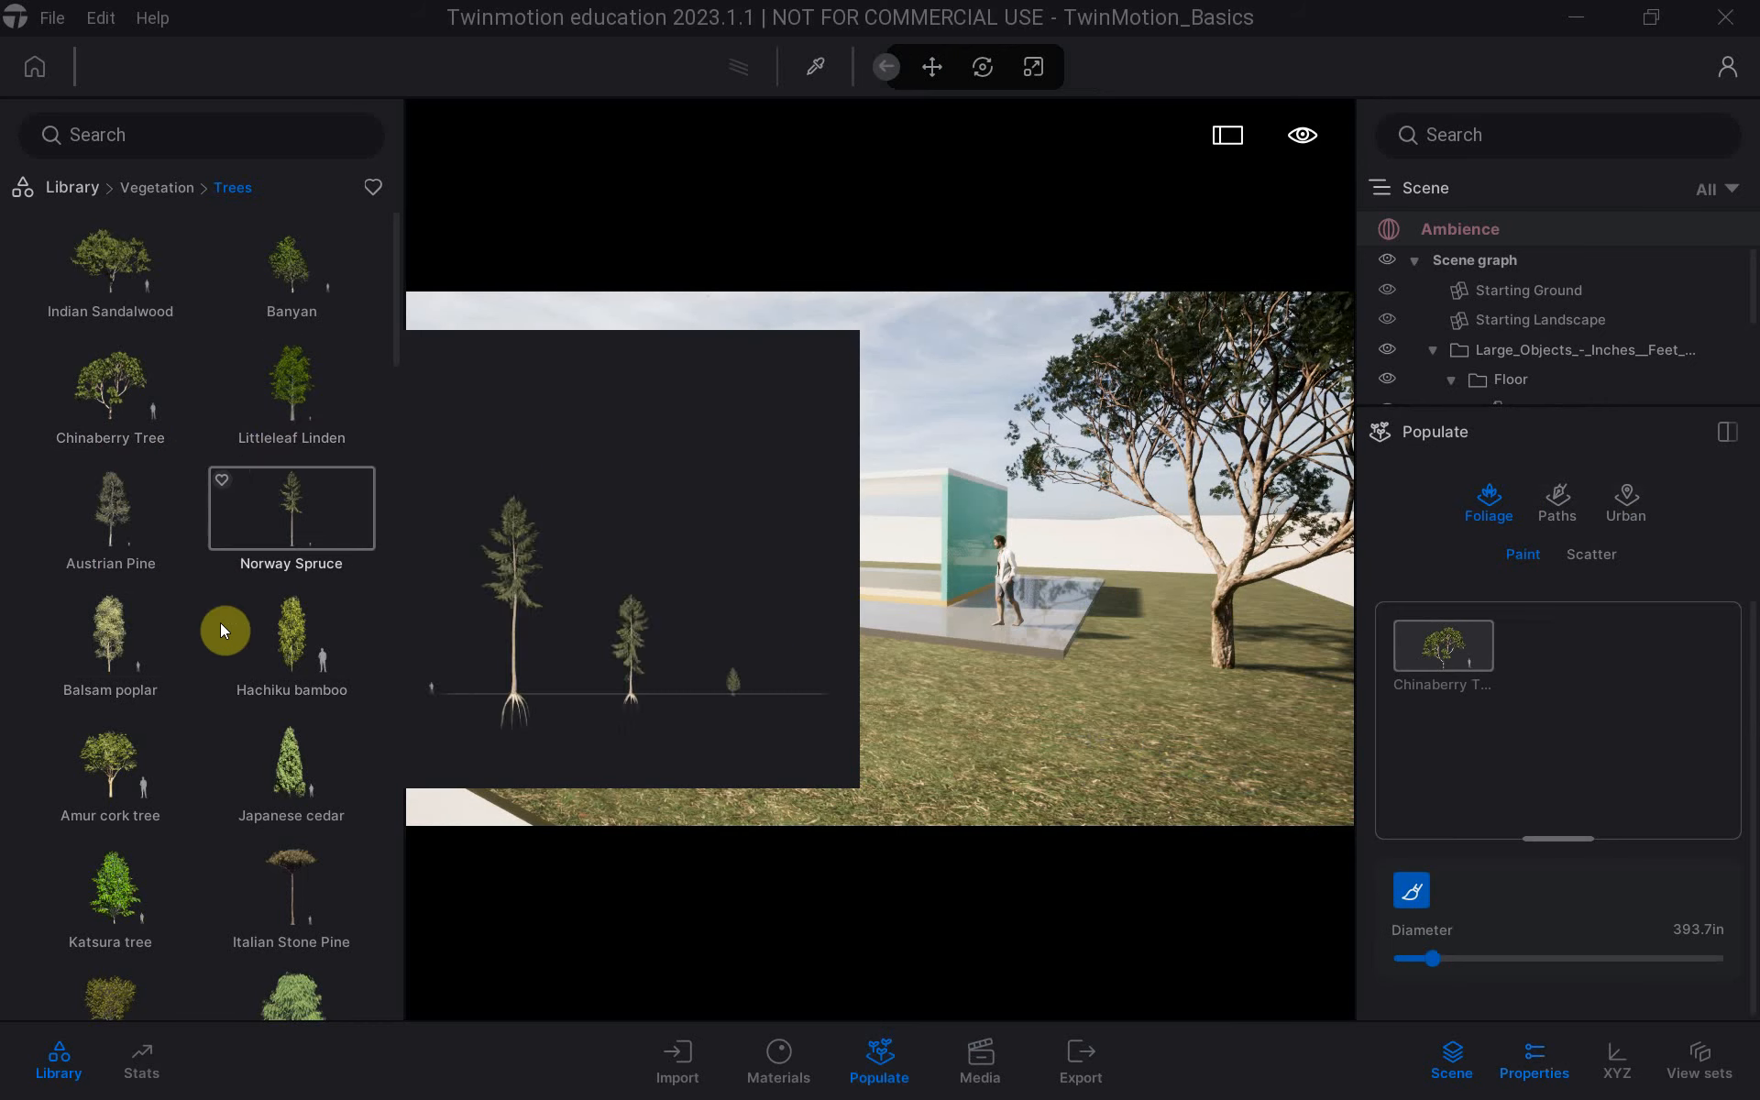
mouse_move(292, 407)
mouse_down()
mouse_move(389, 464)
mouse_move(1532, 790)
mouse_move(1570, 736)
mouse_up()
scroll(33, 664, down, 1)
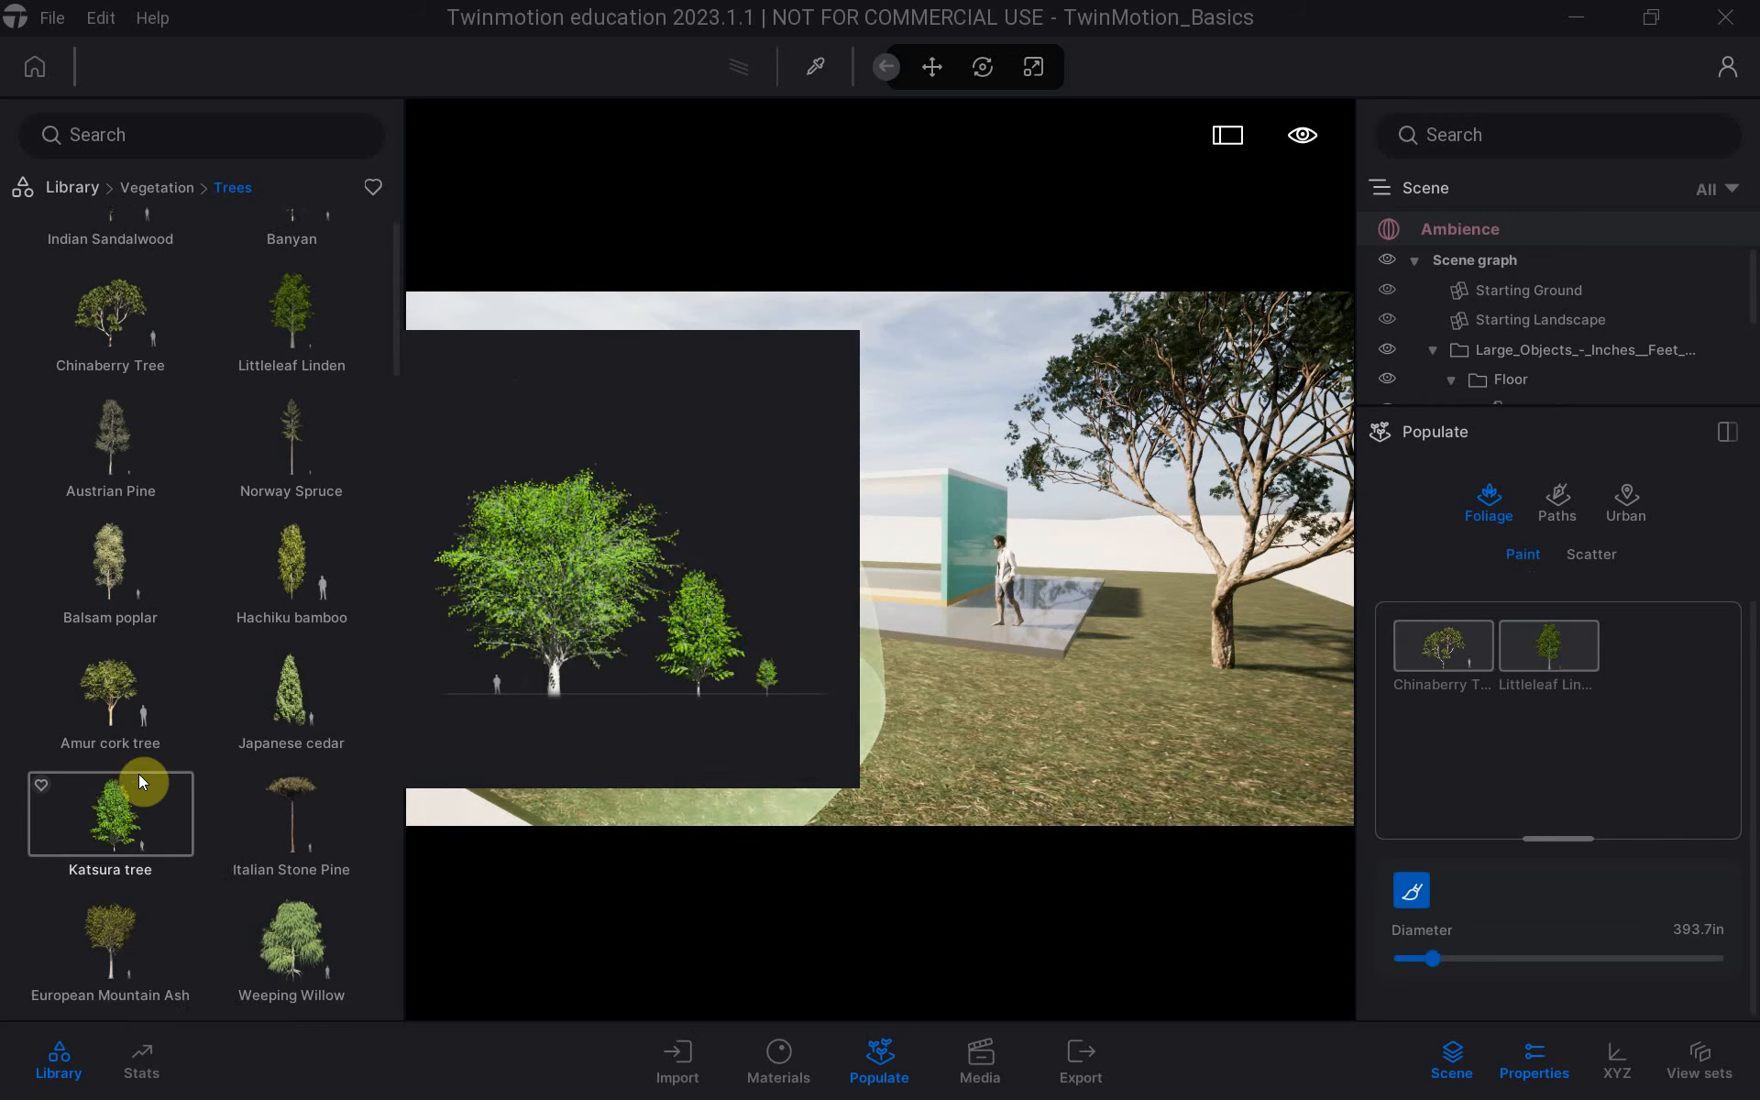
scroll(139, 774, down, 2)
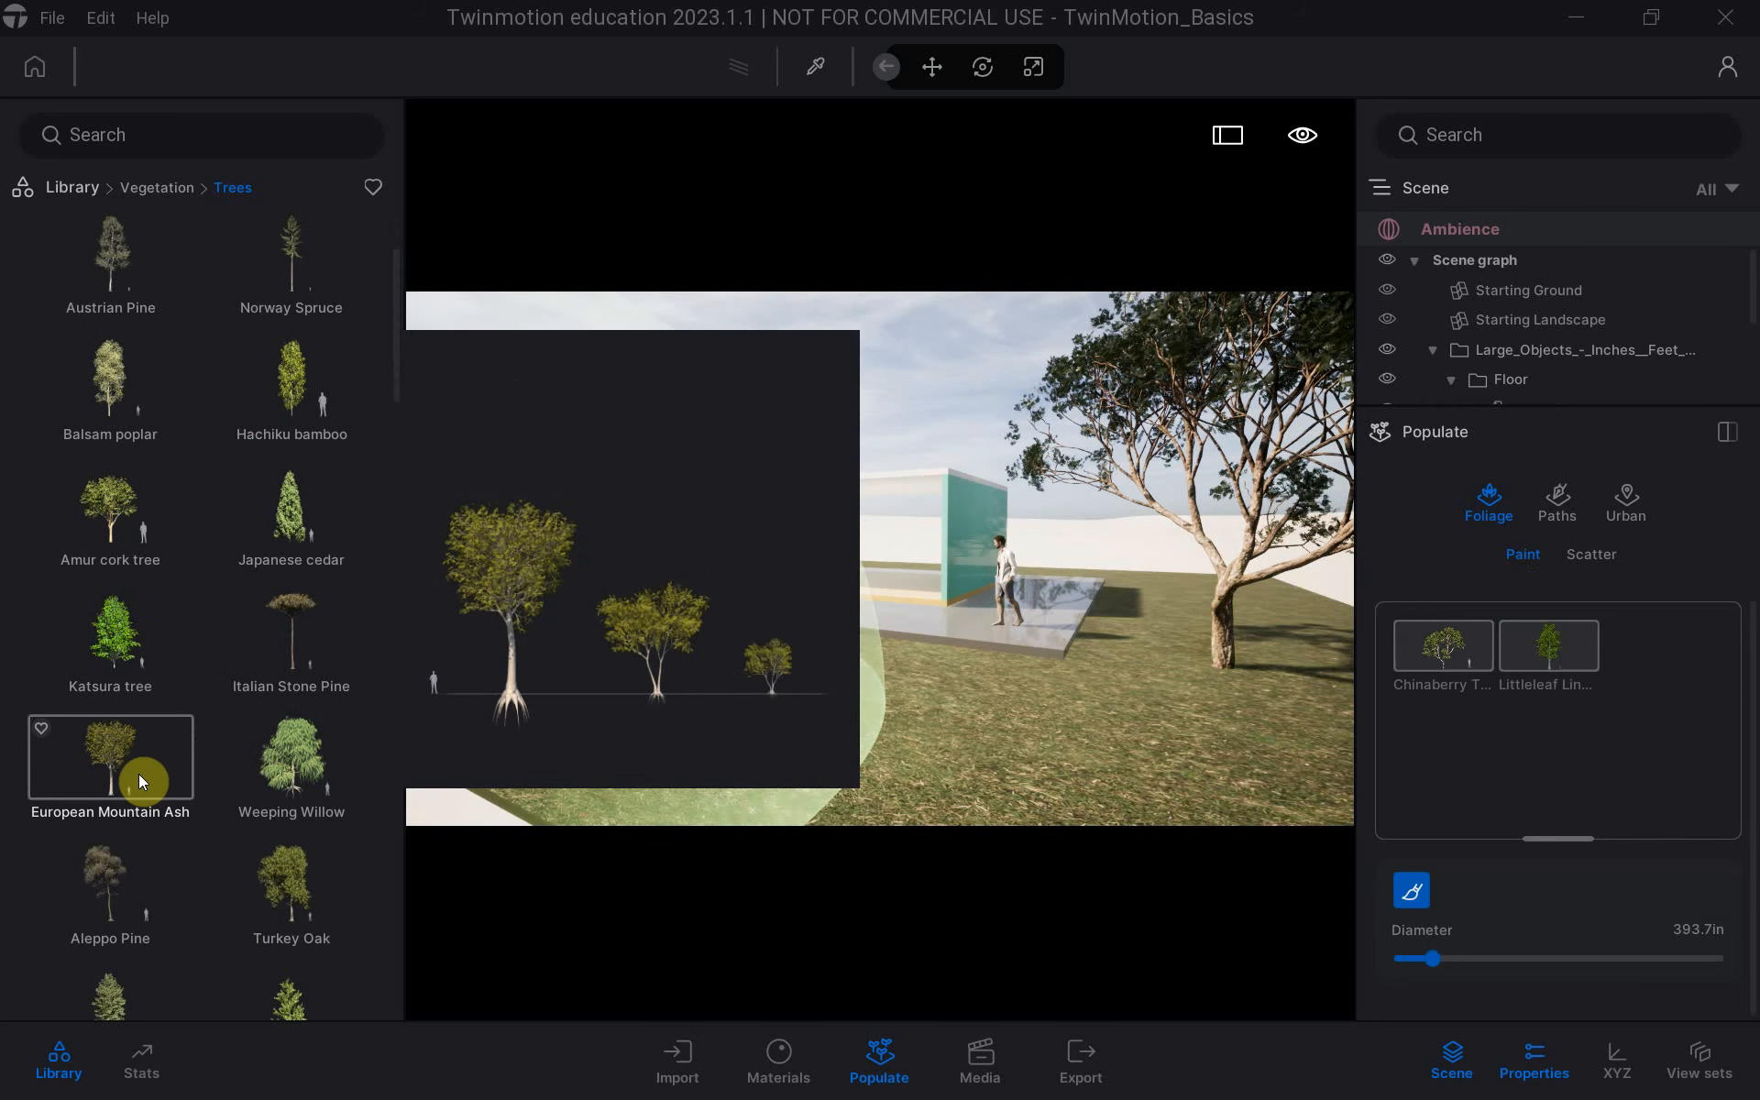
scroll(139, 774, down, 2)
scroll(212, 778, down, 2)
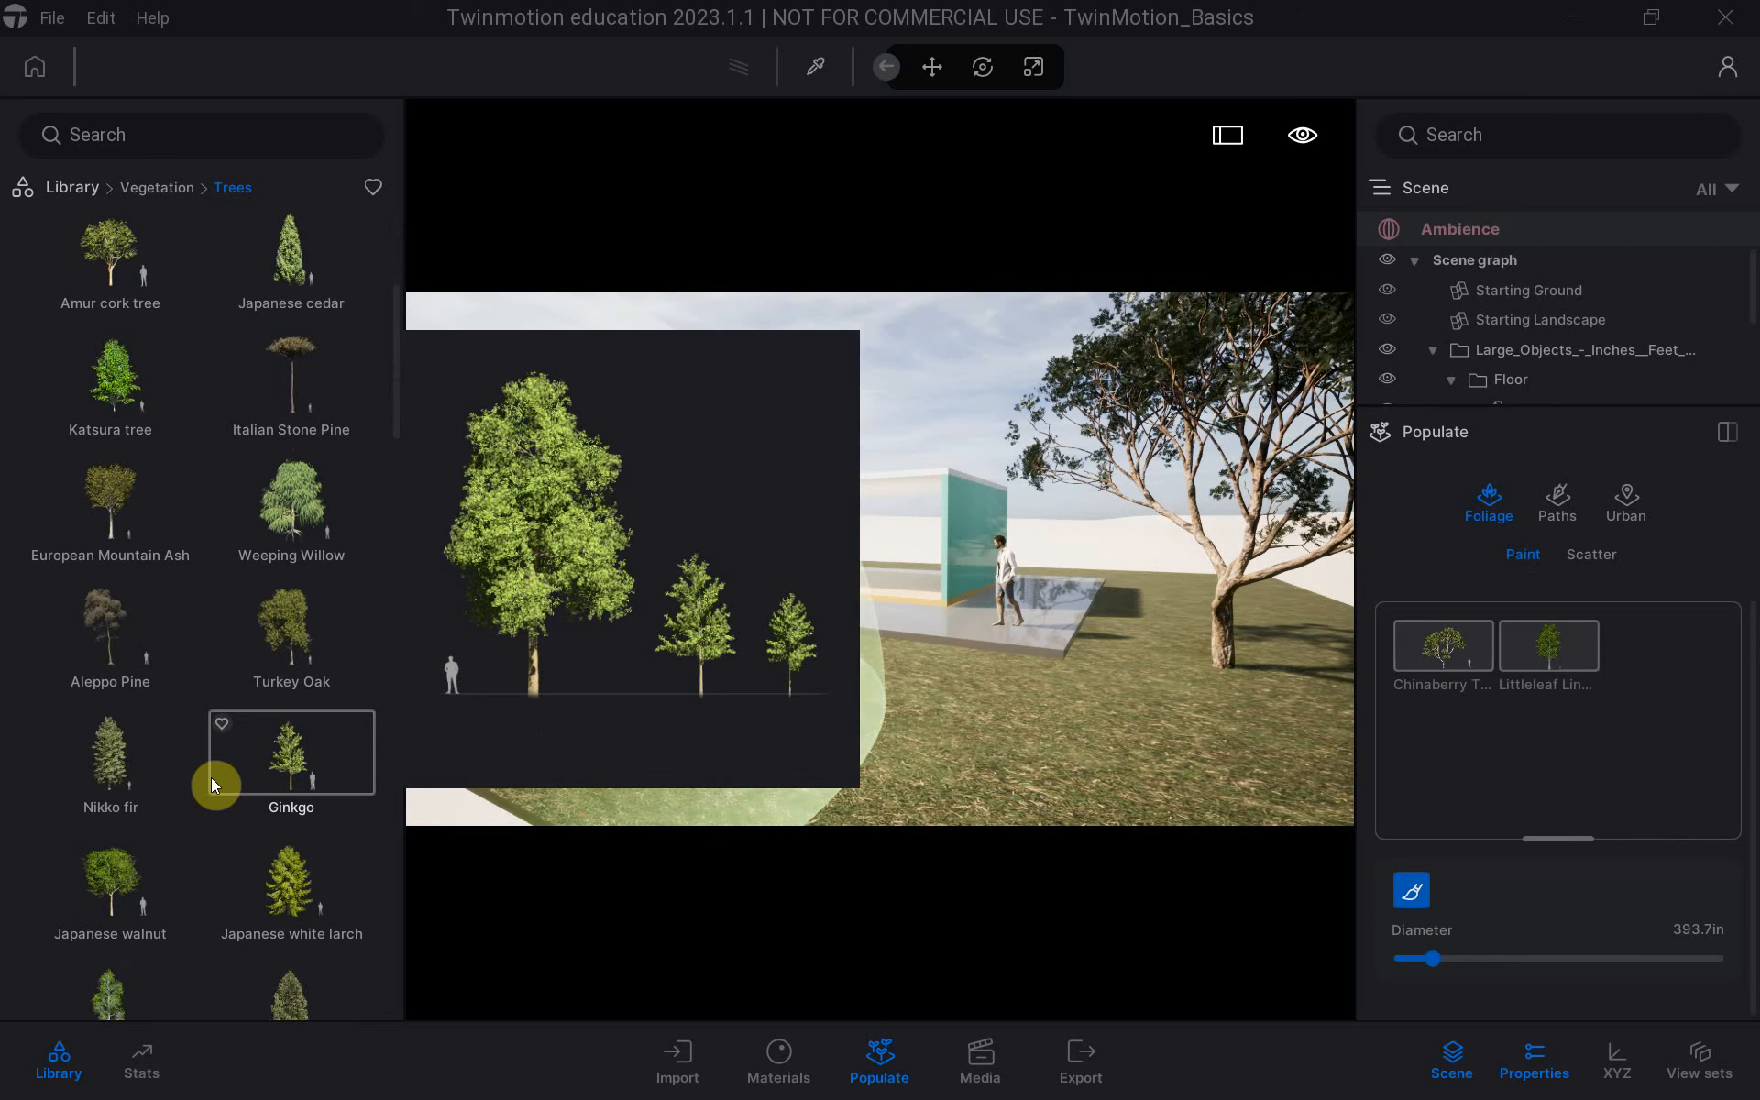
scroll(209, 778, down, 4)
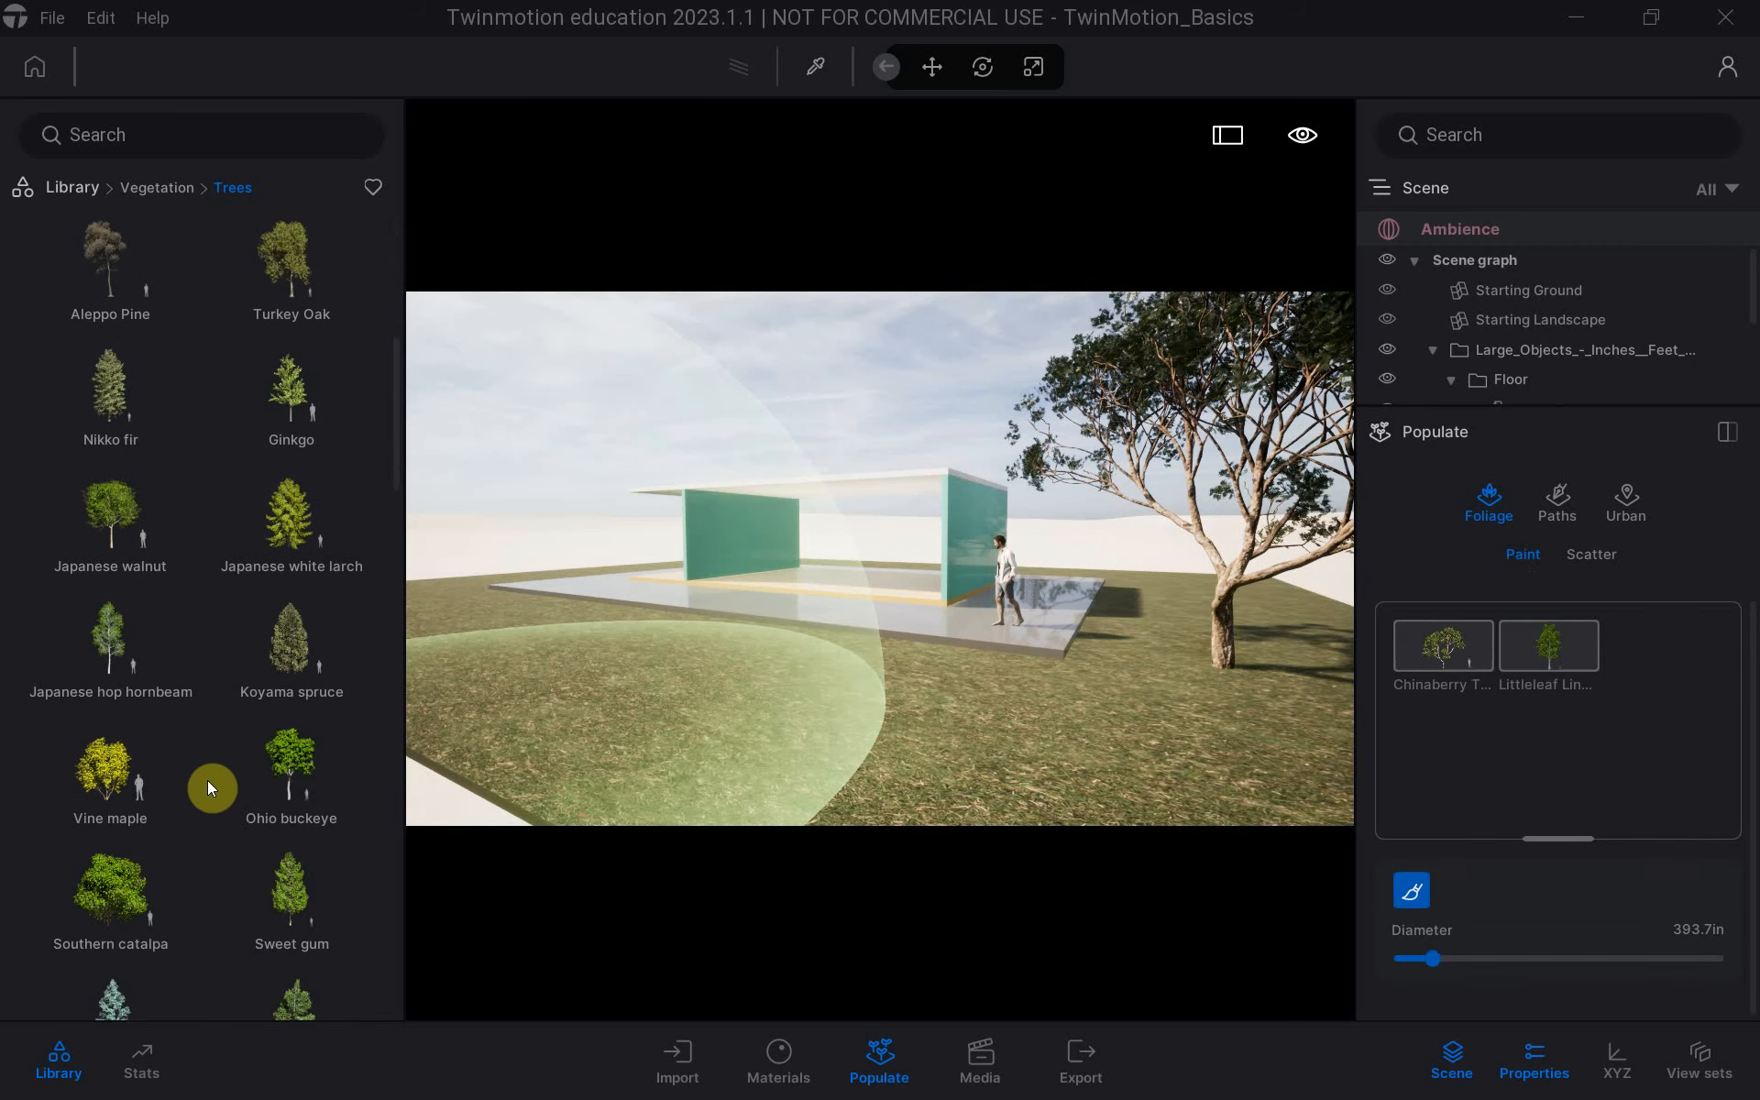
scroll(207, 779, down, 1)
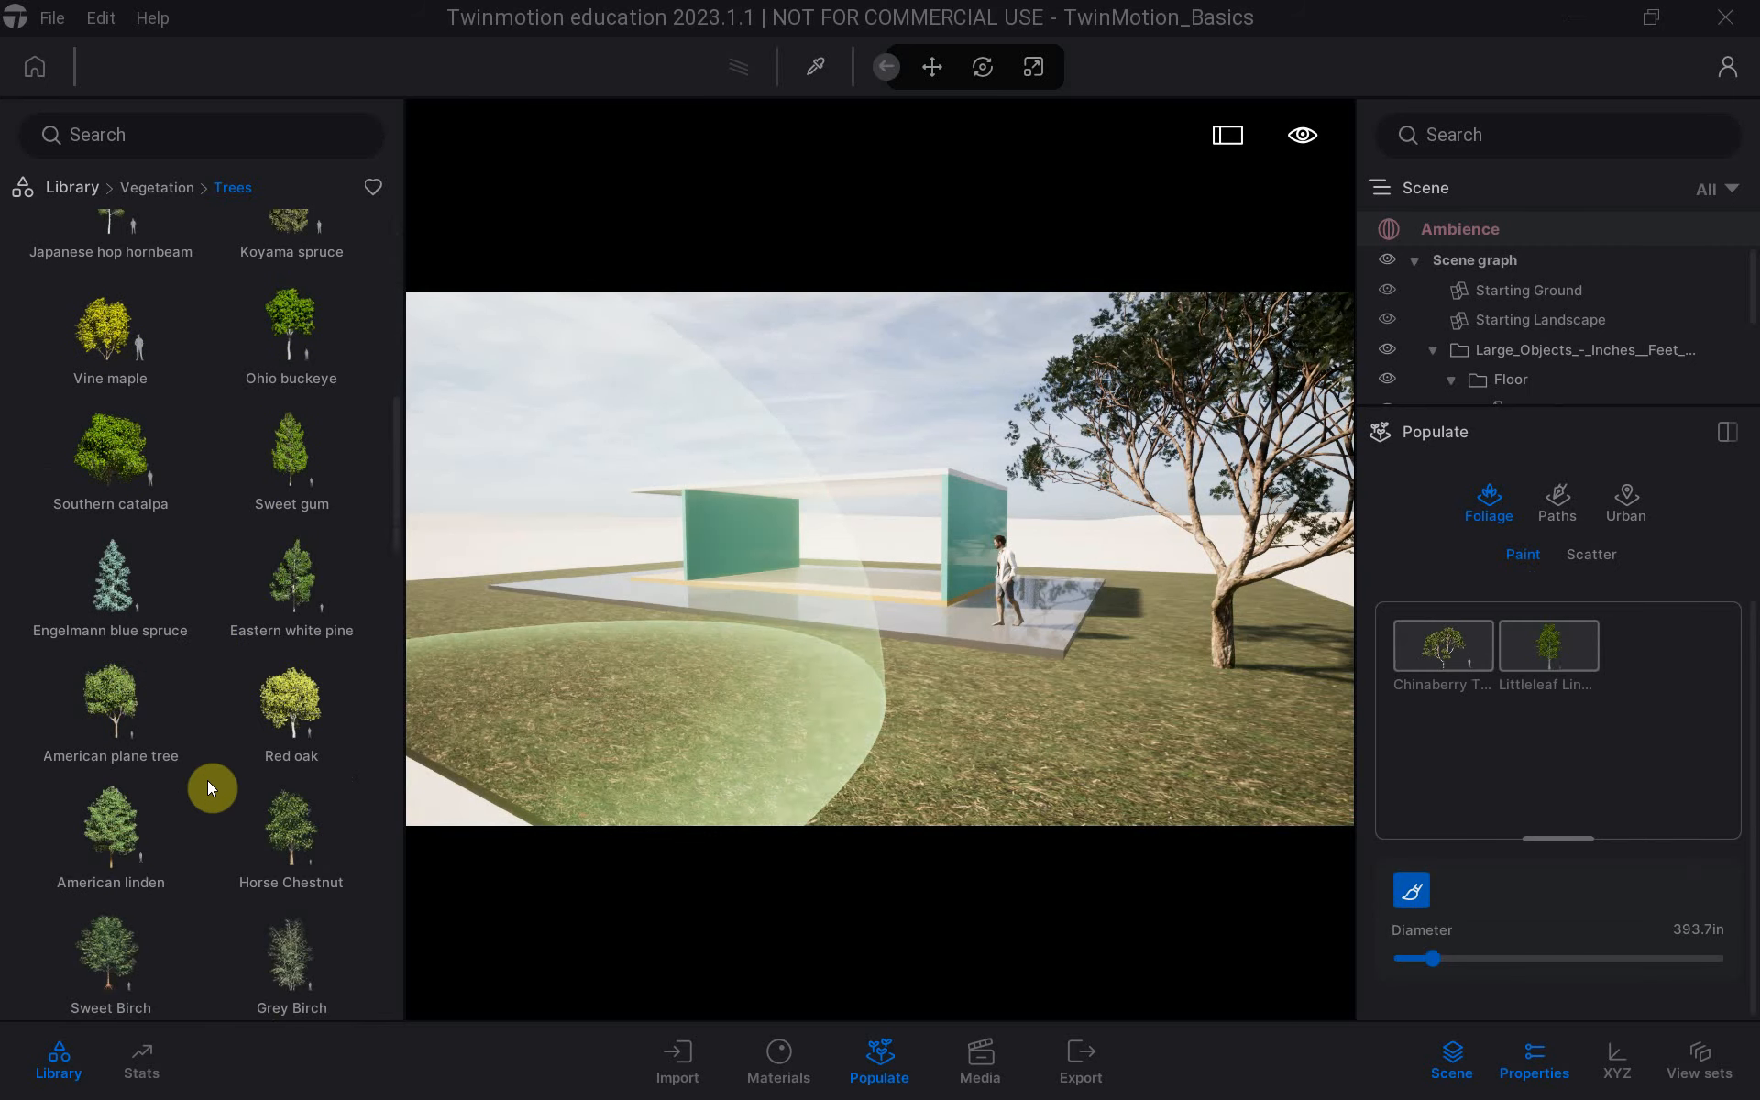
mouse_move(134, 581)
mouse_down()
mouse_move(237, 574)
mouse_move(1461, 838)
mouse_move(1416, 847)
mouse_up()
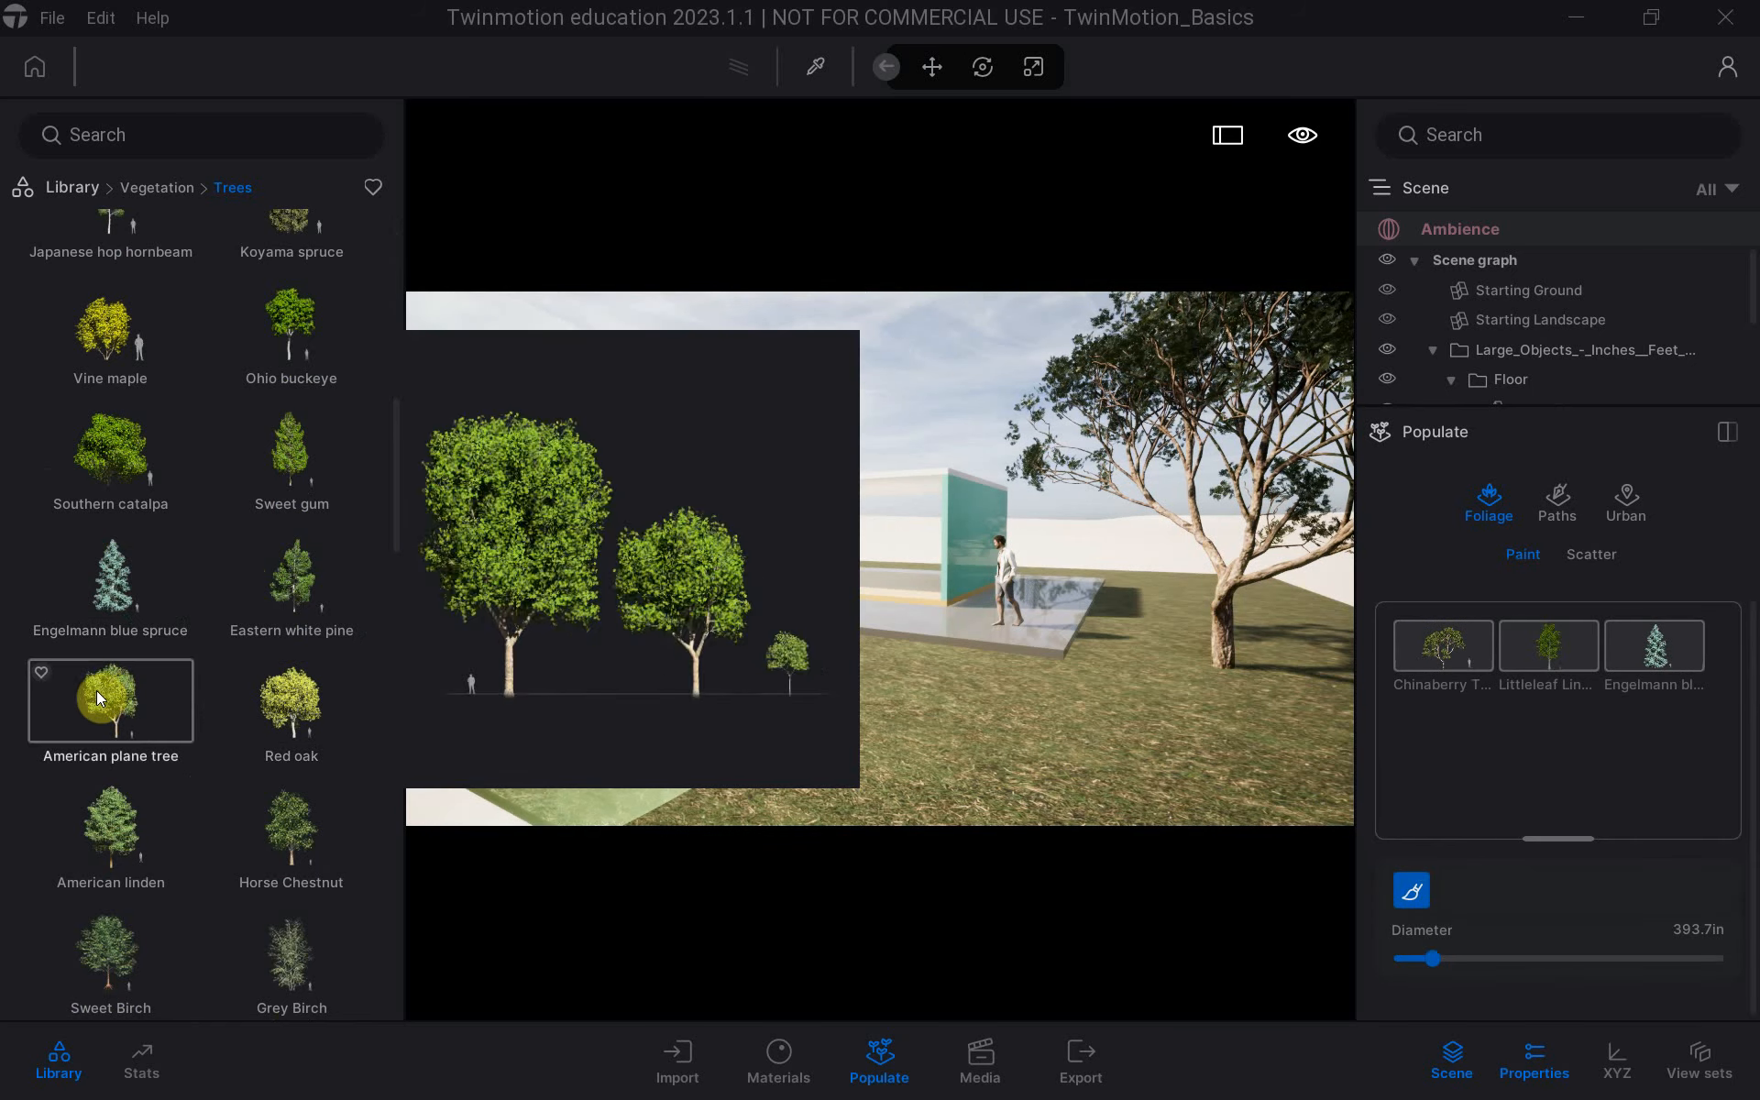
Add Colorado Spruce from the library's trees to the set of models for foliage painting.
scroll(246, 816, down, 2)
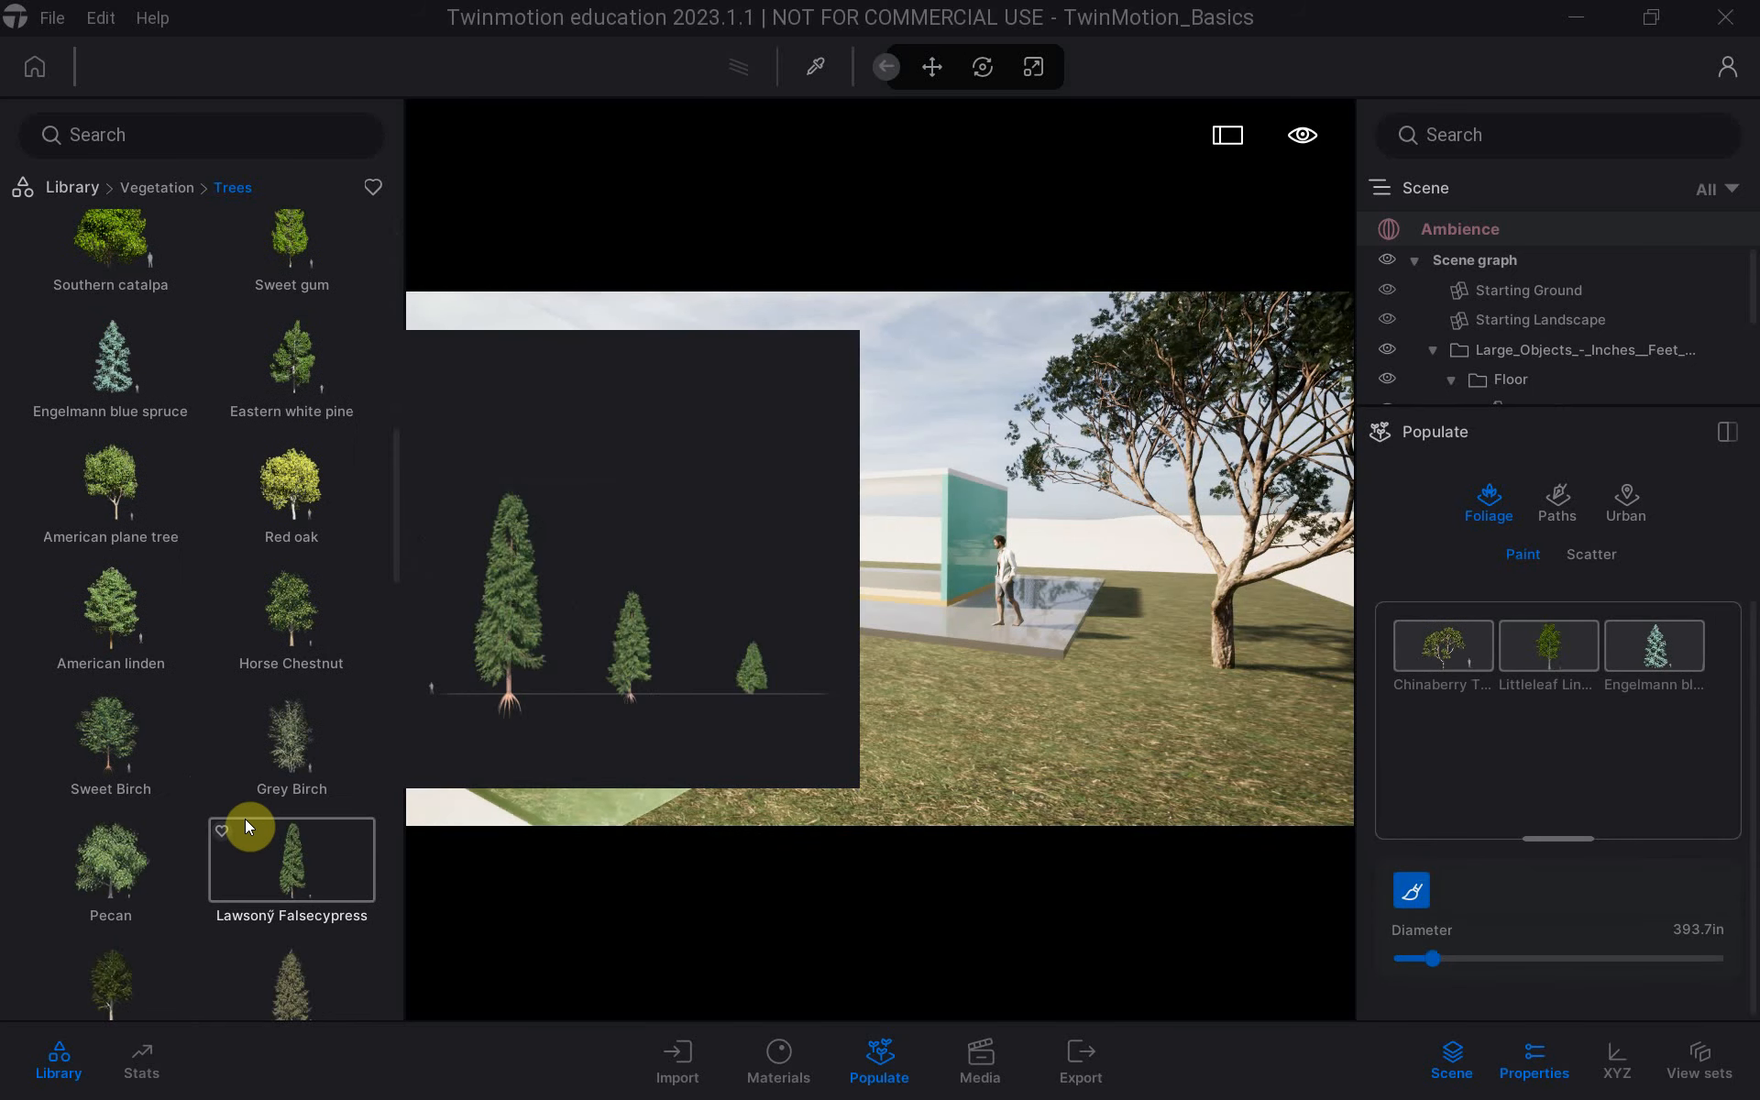
scroll(245, 818, down, 1)
scroll(229, 817, down, 1)
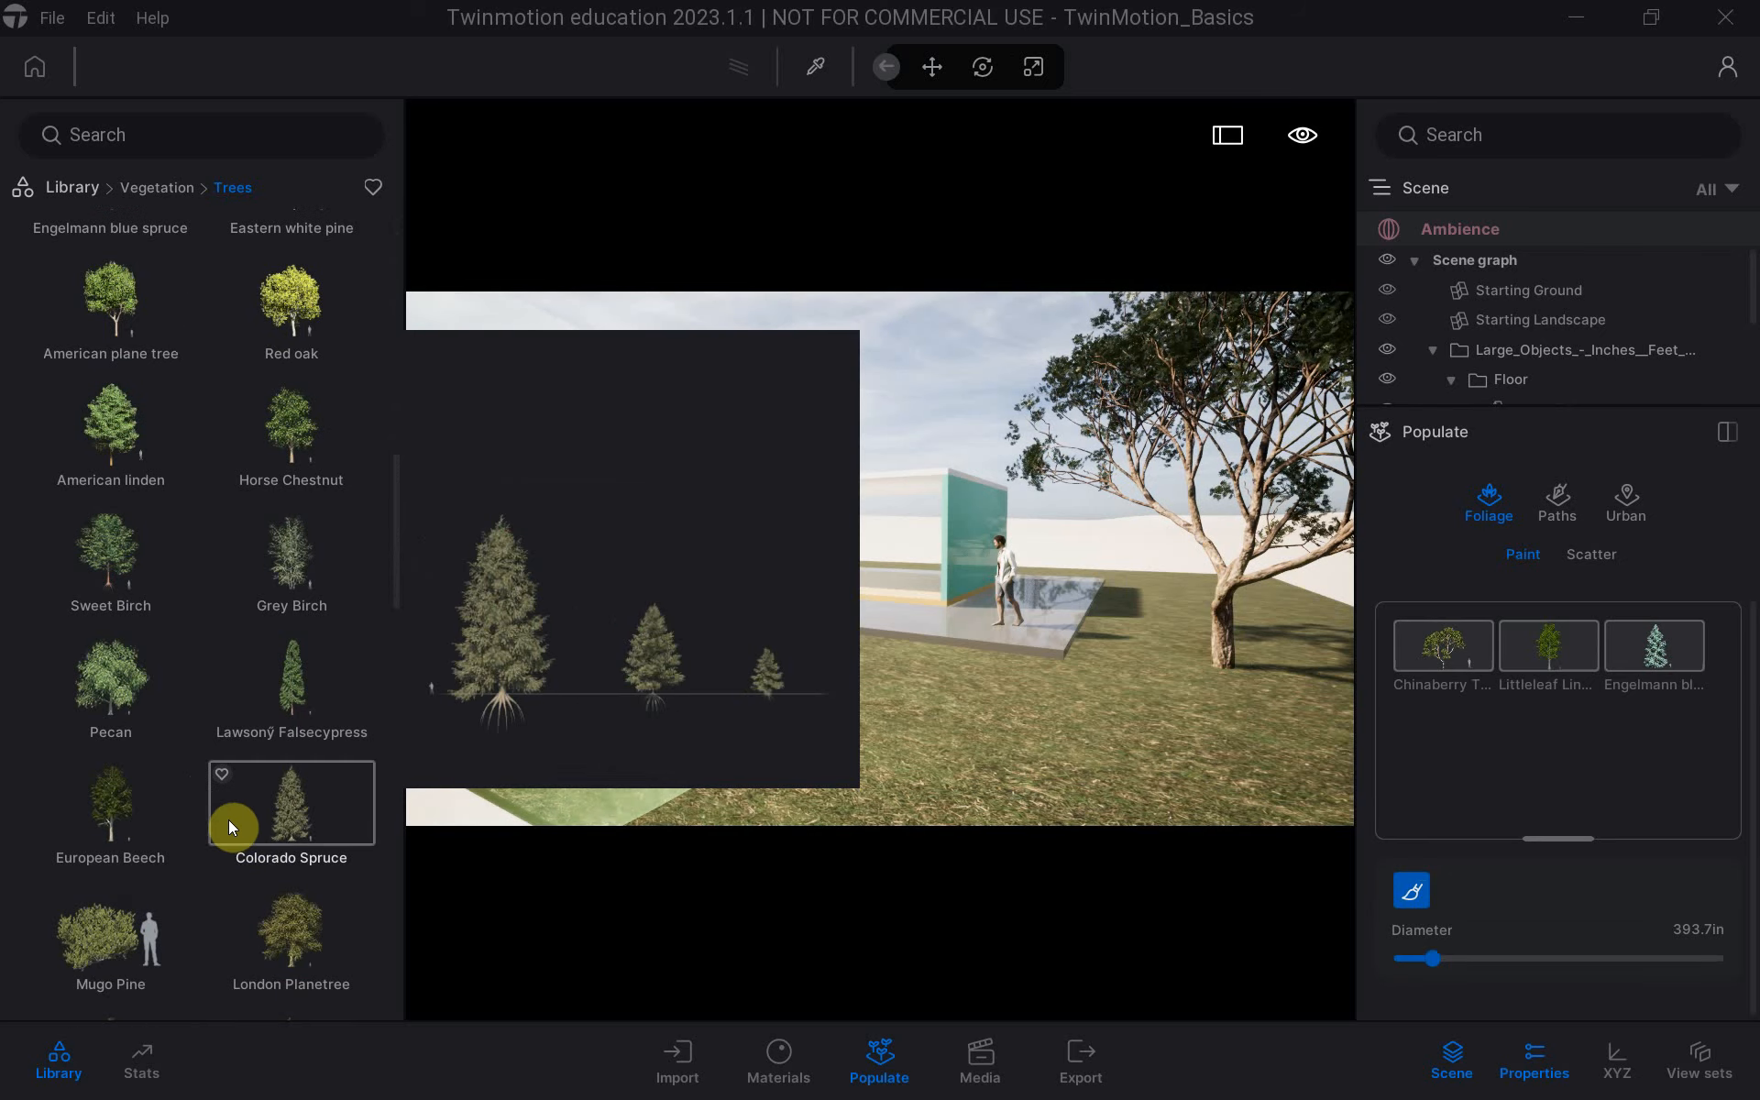
mouse_move(311, 812)
mouse_down()
mouse_move(432, 834)
mouse_move(1488, 844)
mouse_up()
mouse_move(141, 725)
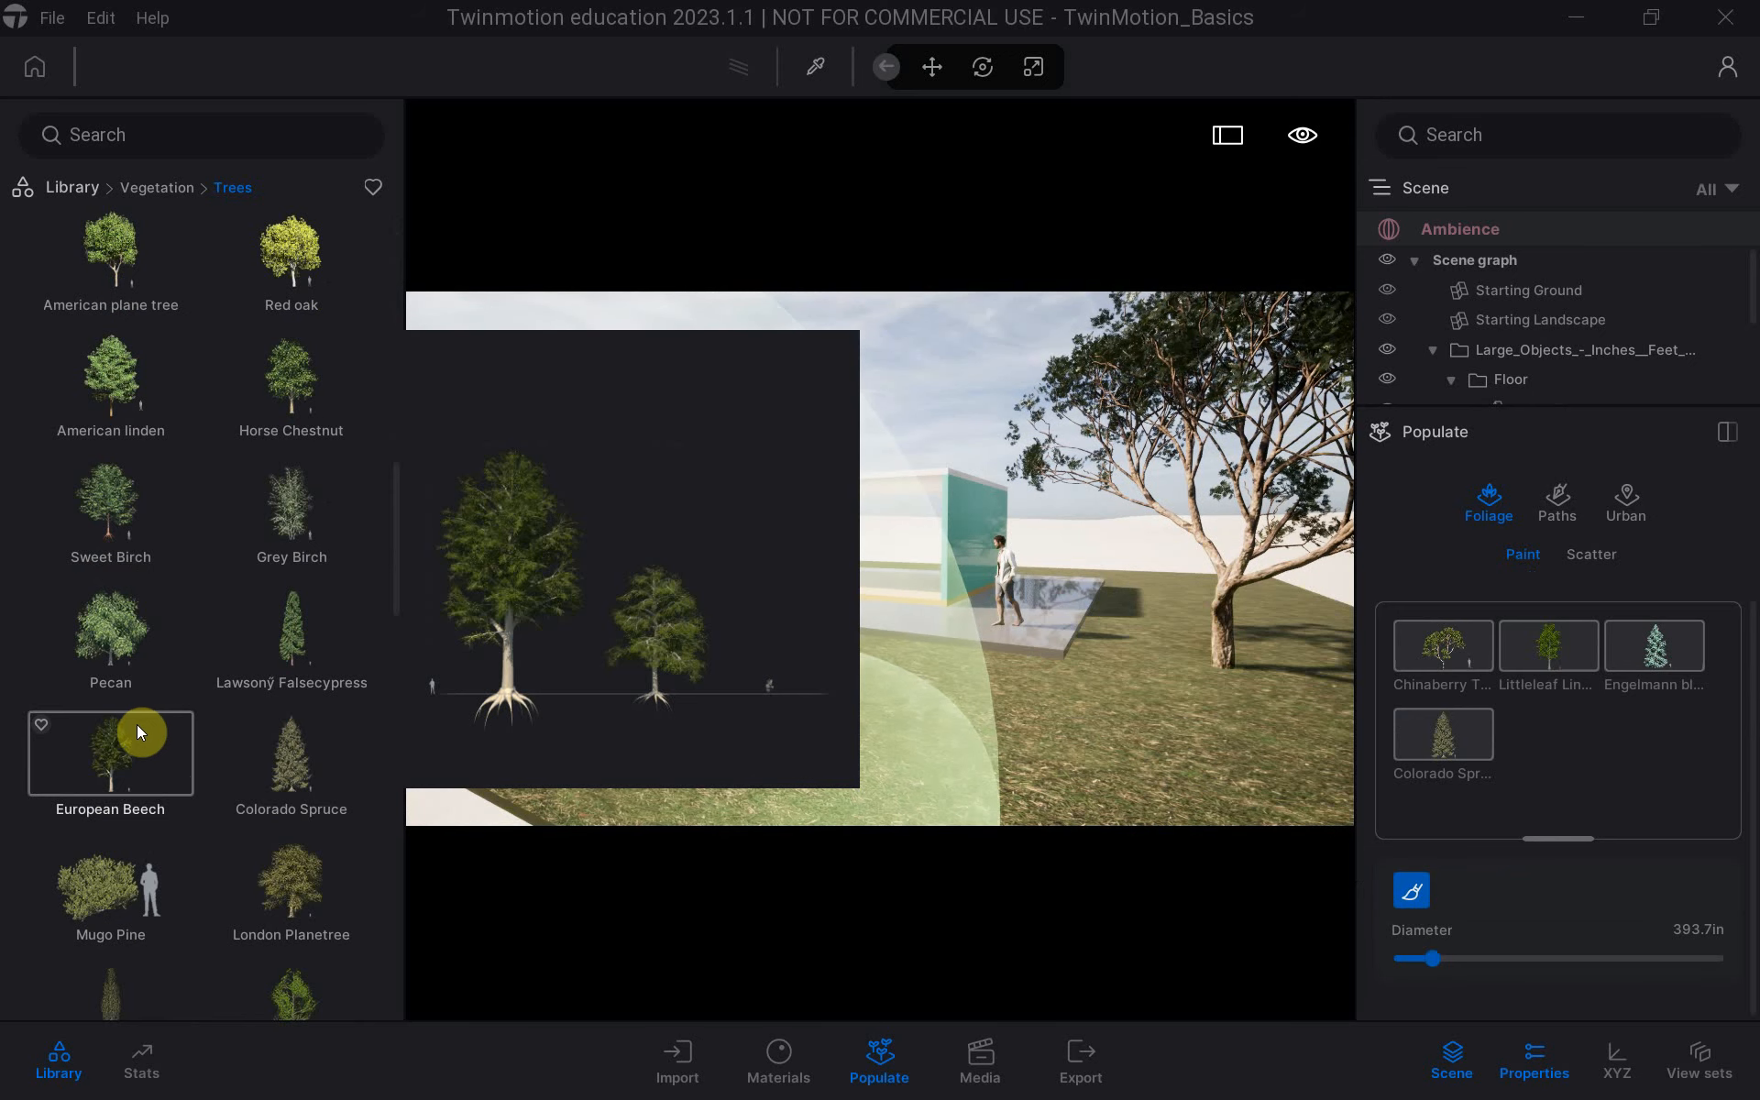
Add Sweet Orange Tree to the set of models for foliage painting.
scroll(143, 712, down, 3)
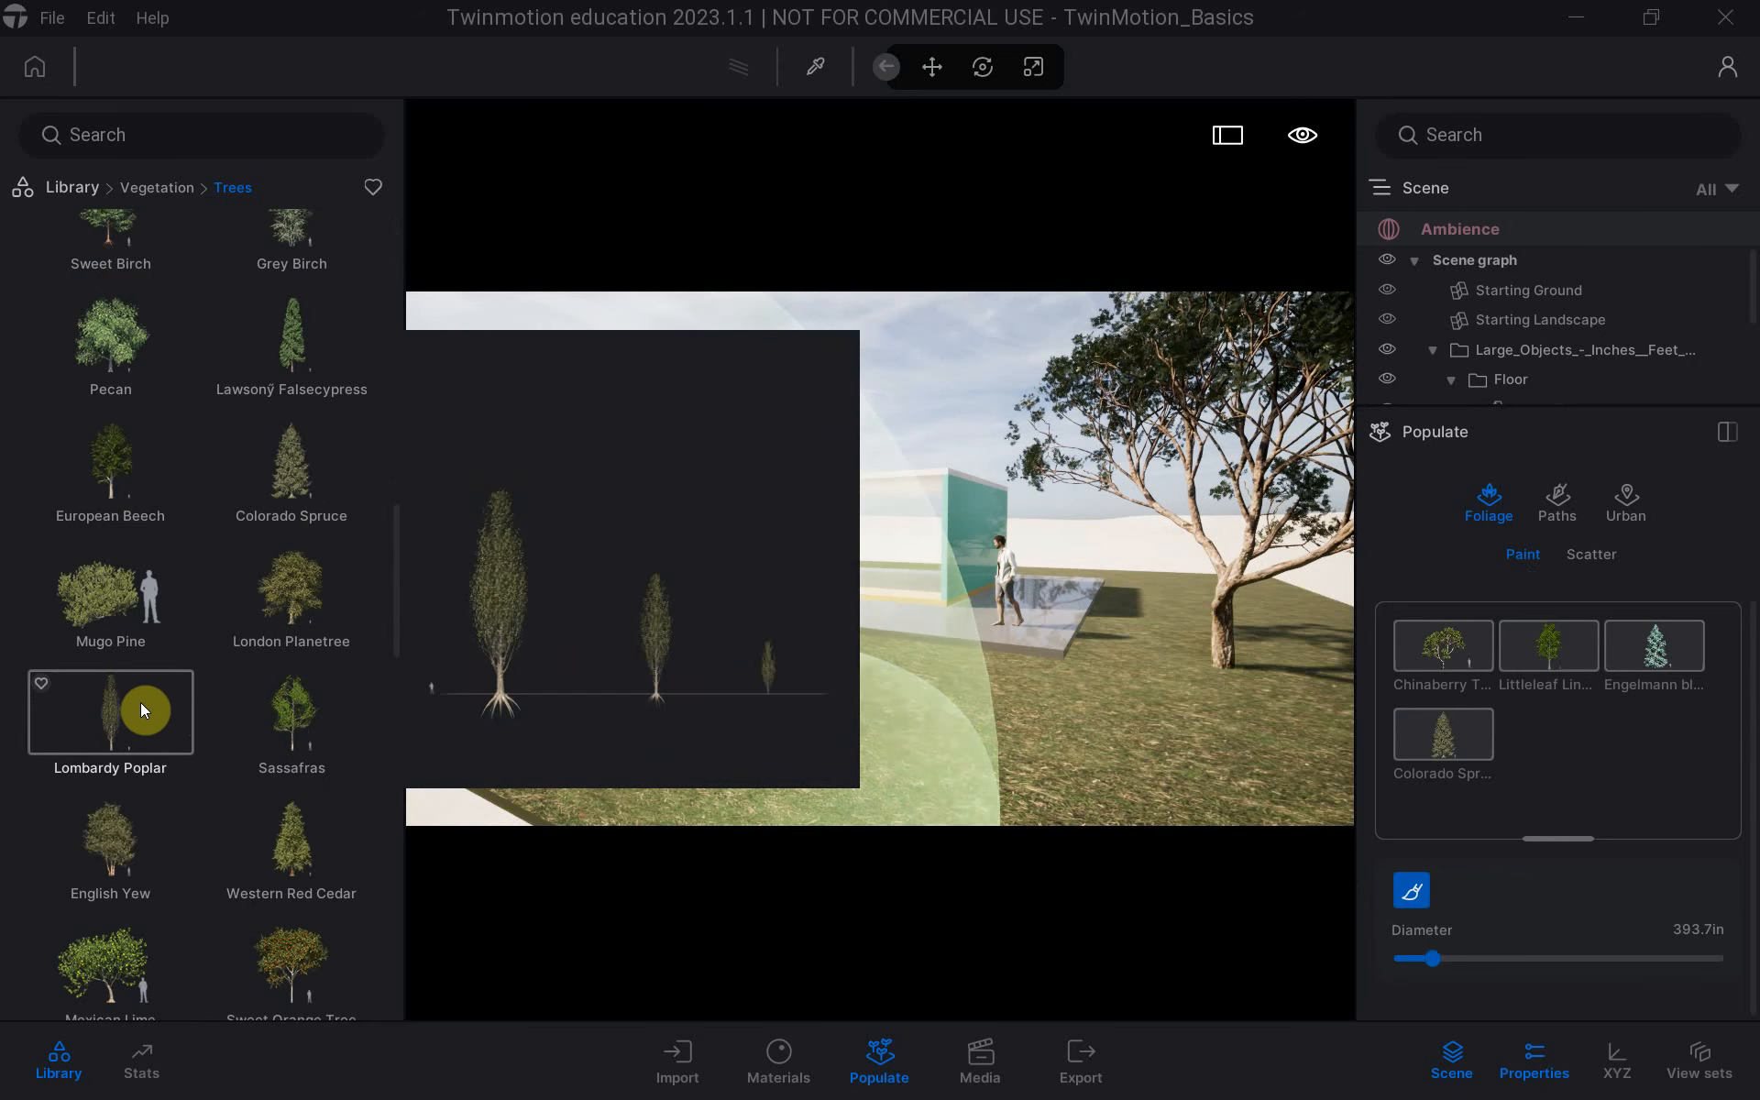
scroll(140, 703, down, 3)
scroll(135, 706, down, 2)
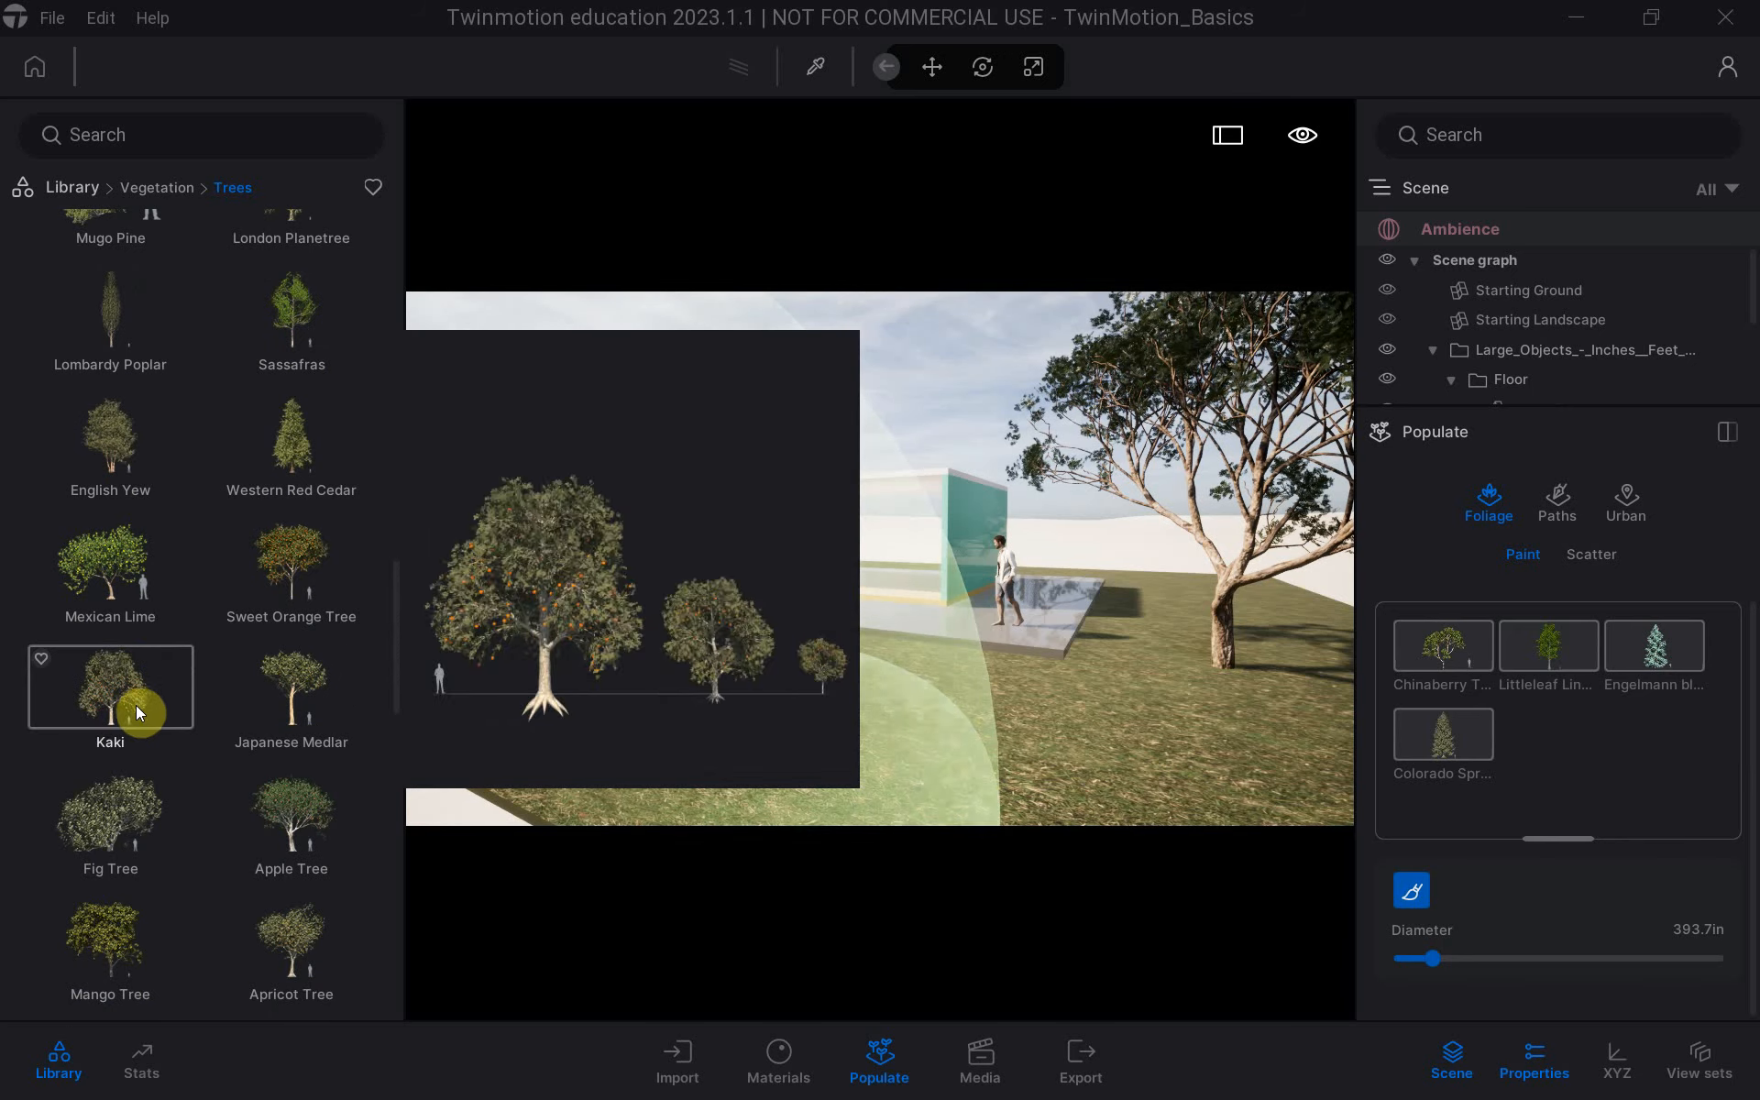
drag(282, 587, 459, 639)
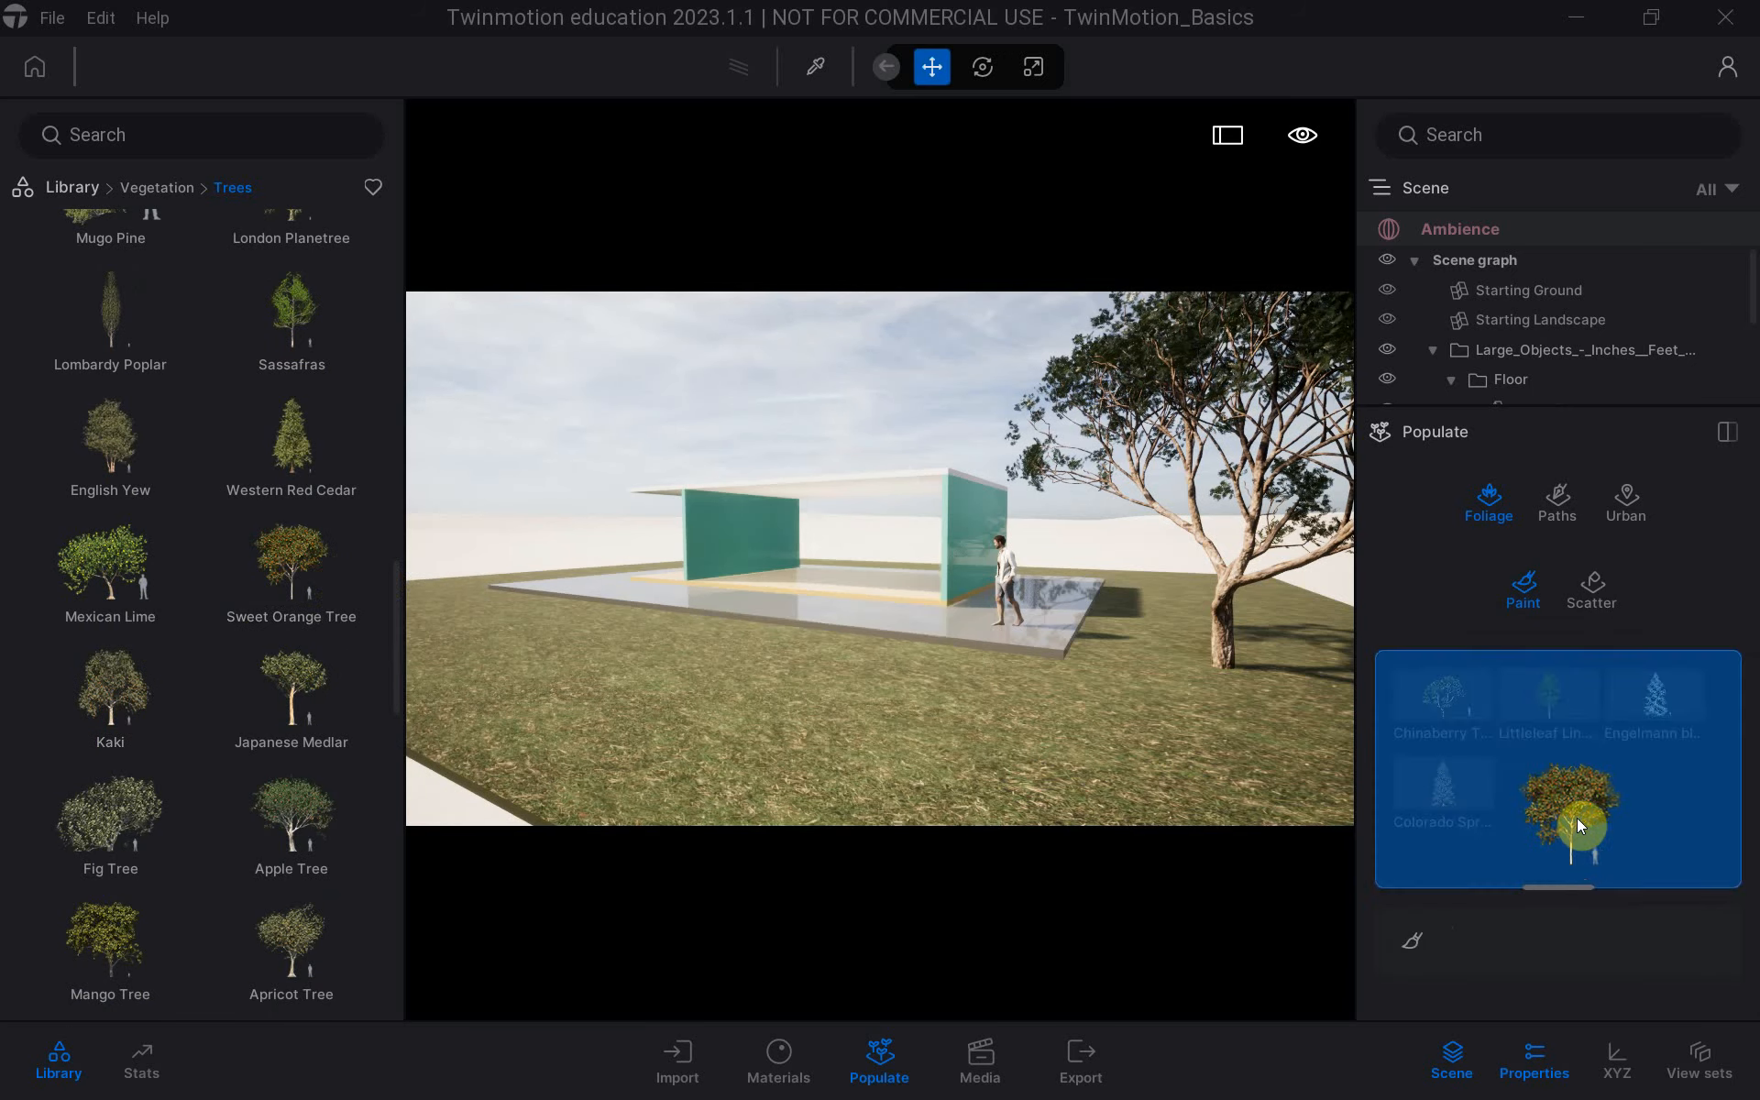
drag(1577, 818, 1572, 816)
Add Olive from the library's trees to the foliage painting models.
scroll(138, 733, down, 2)
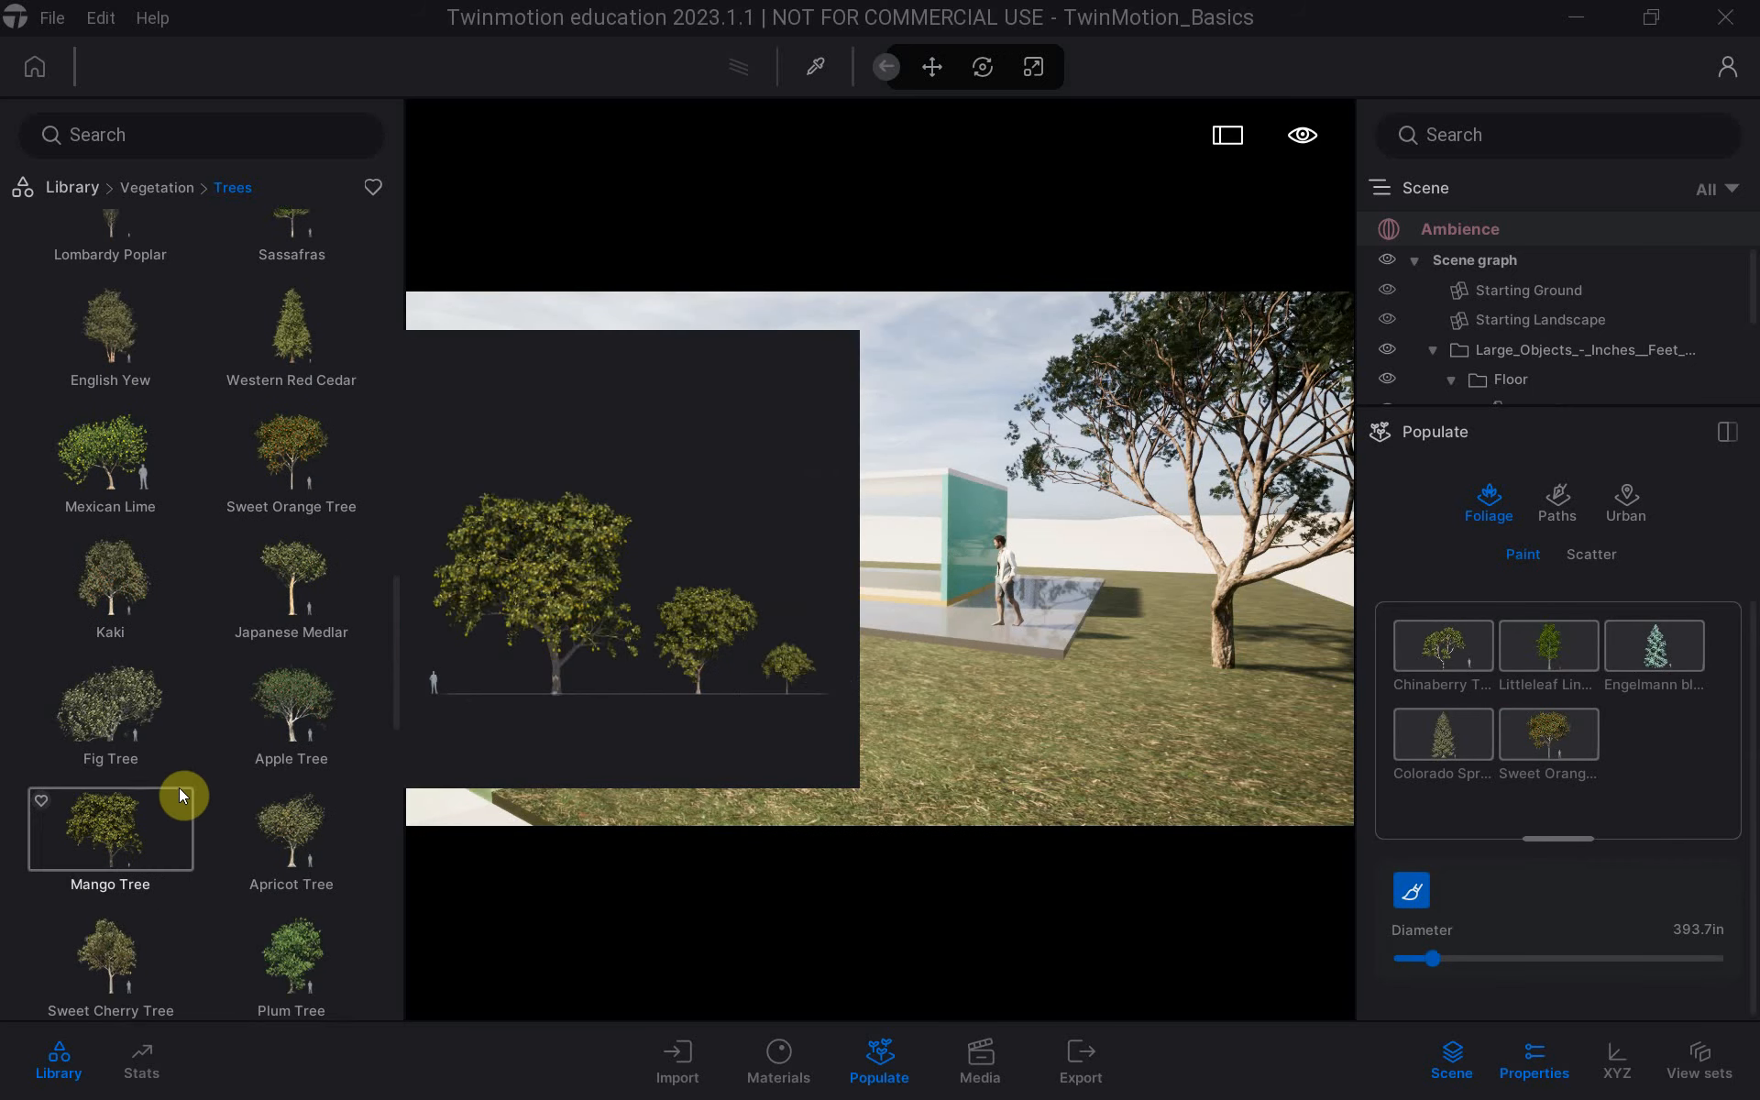
scroll(180, 792, down, 4)
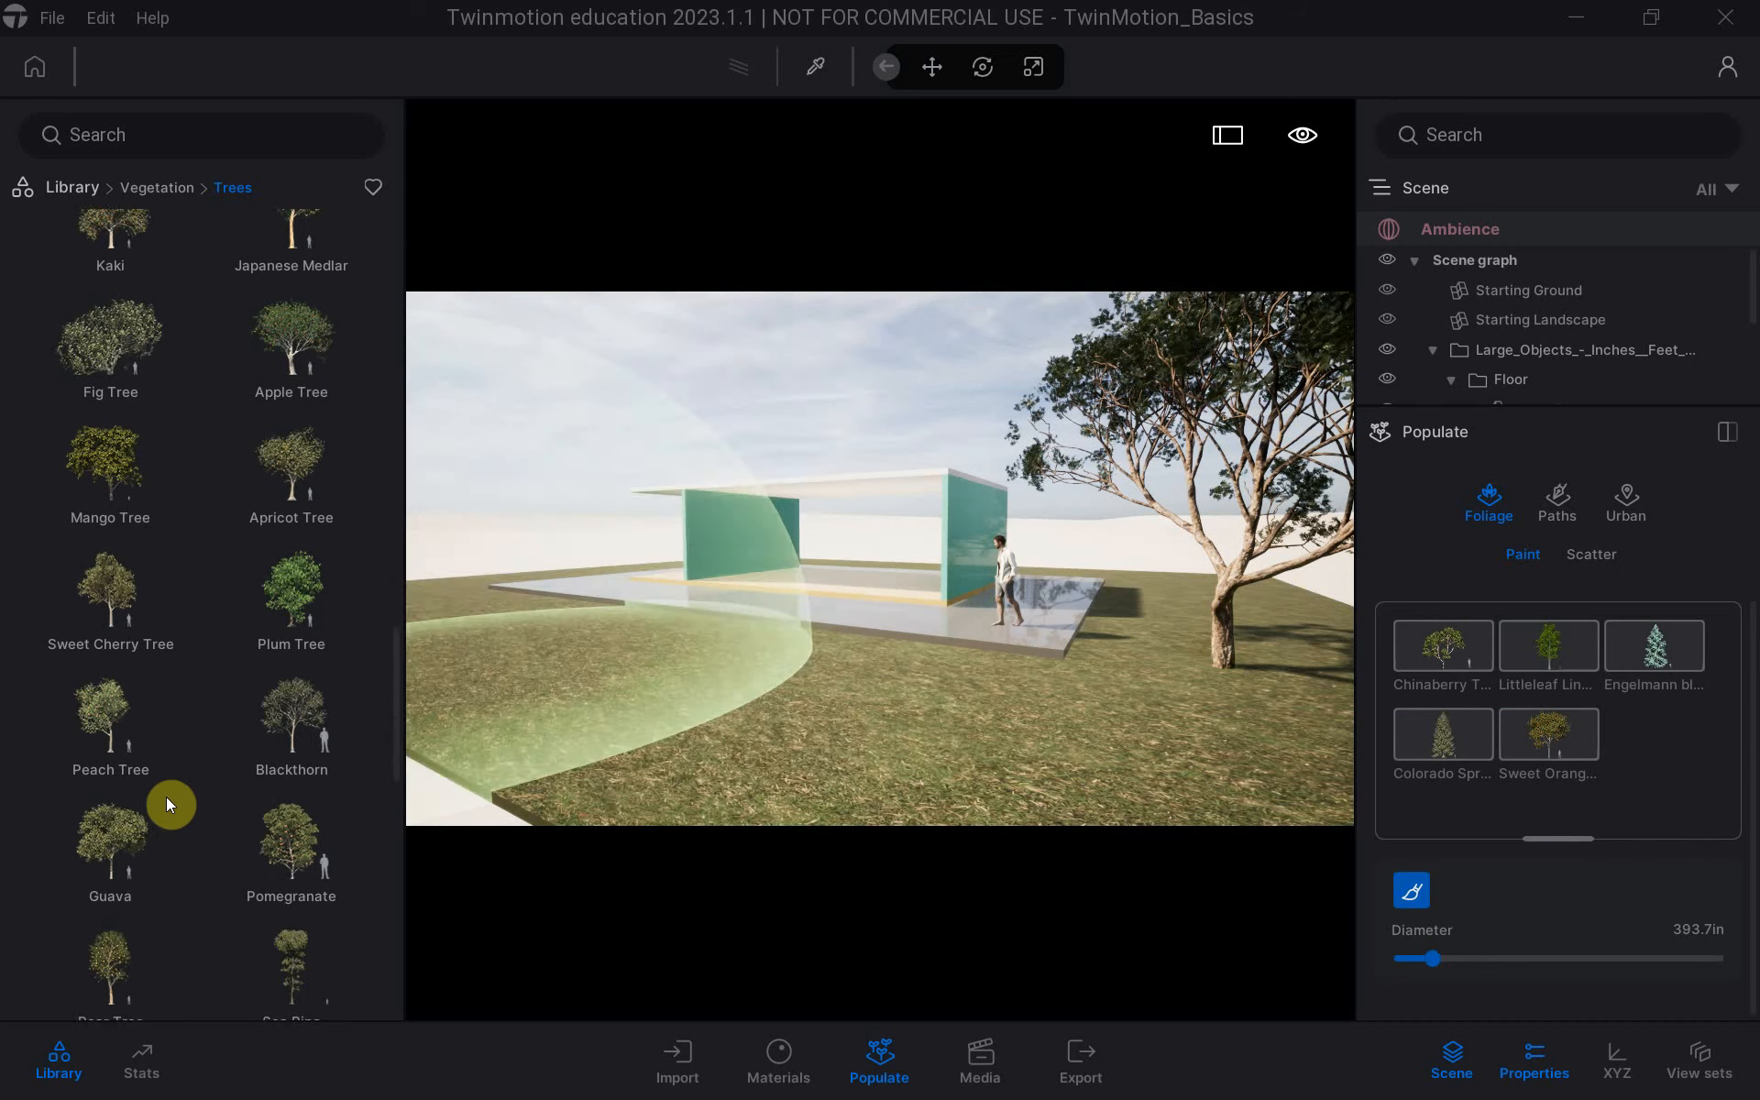
scroll(167, 796, down, 3)
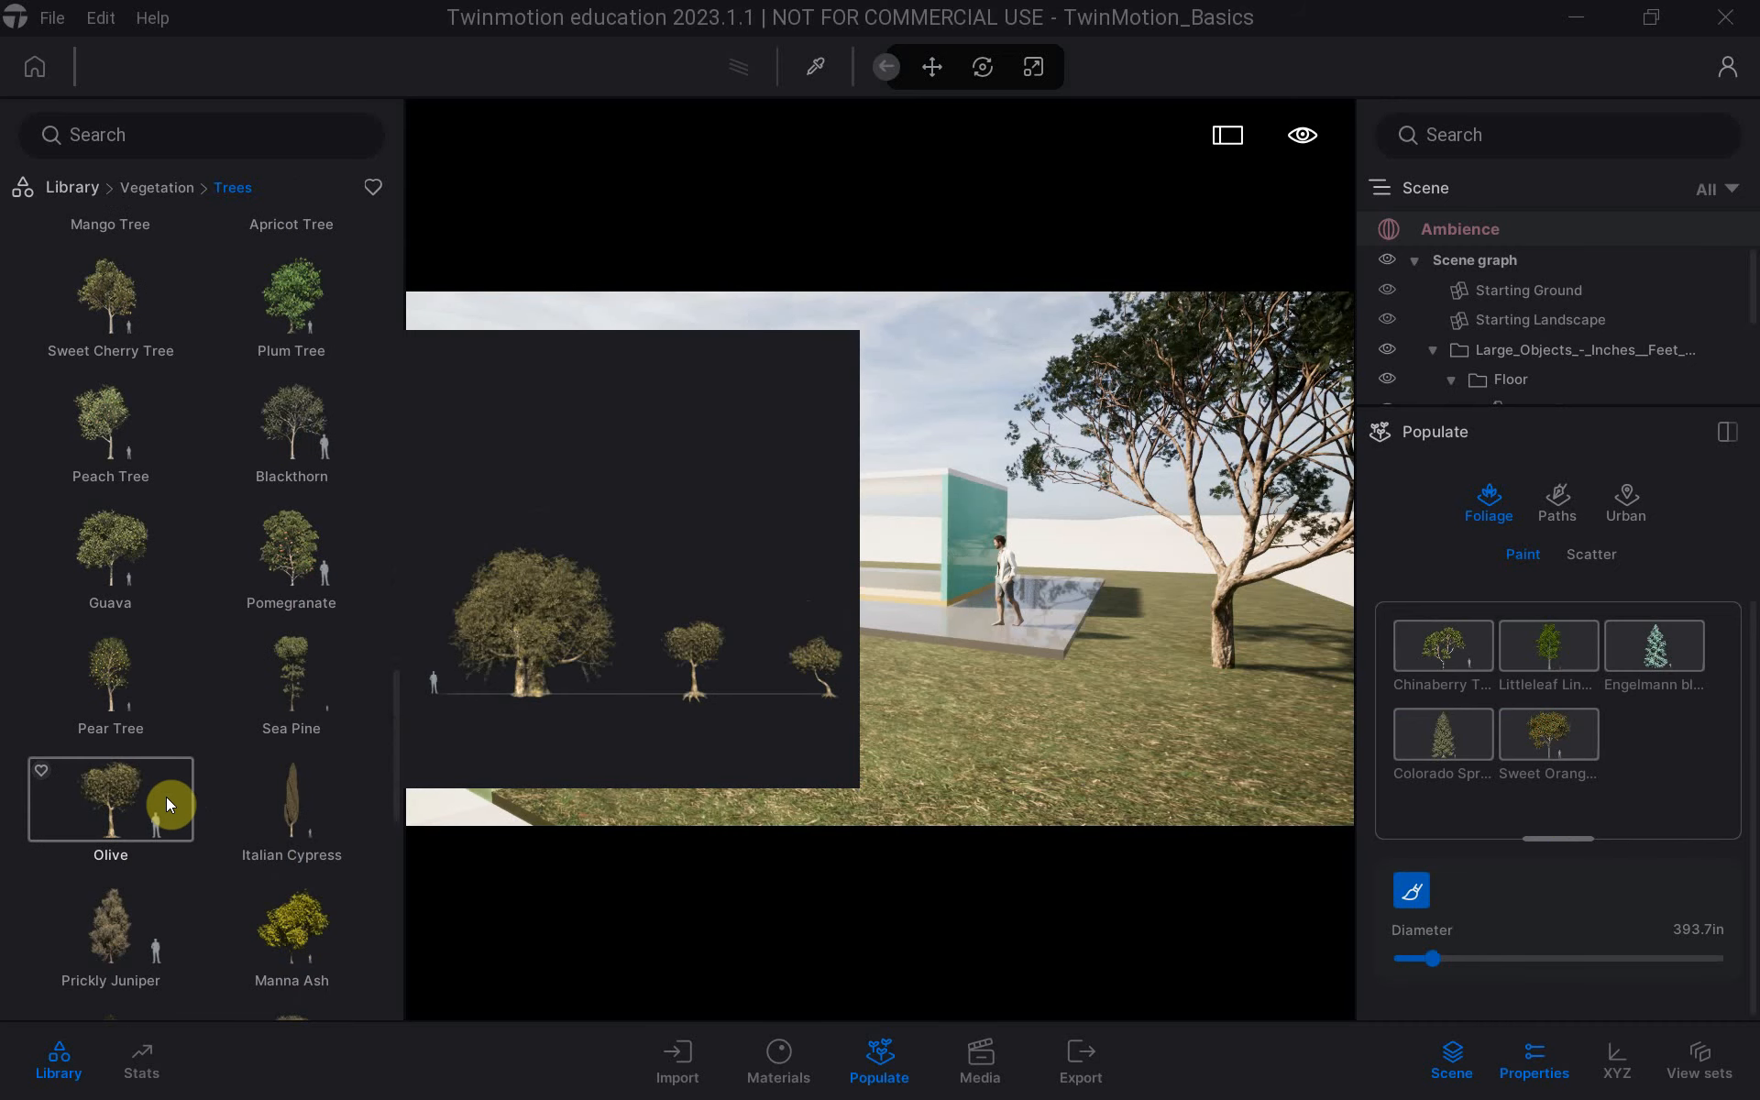
scroll(166, 796, down, 2)
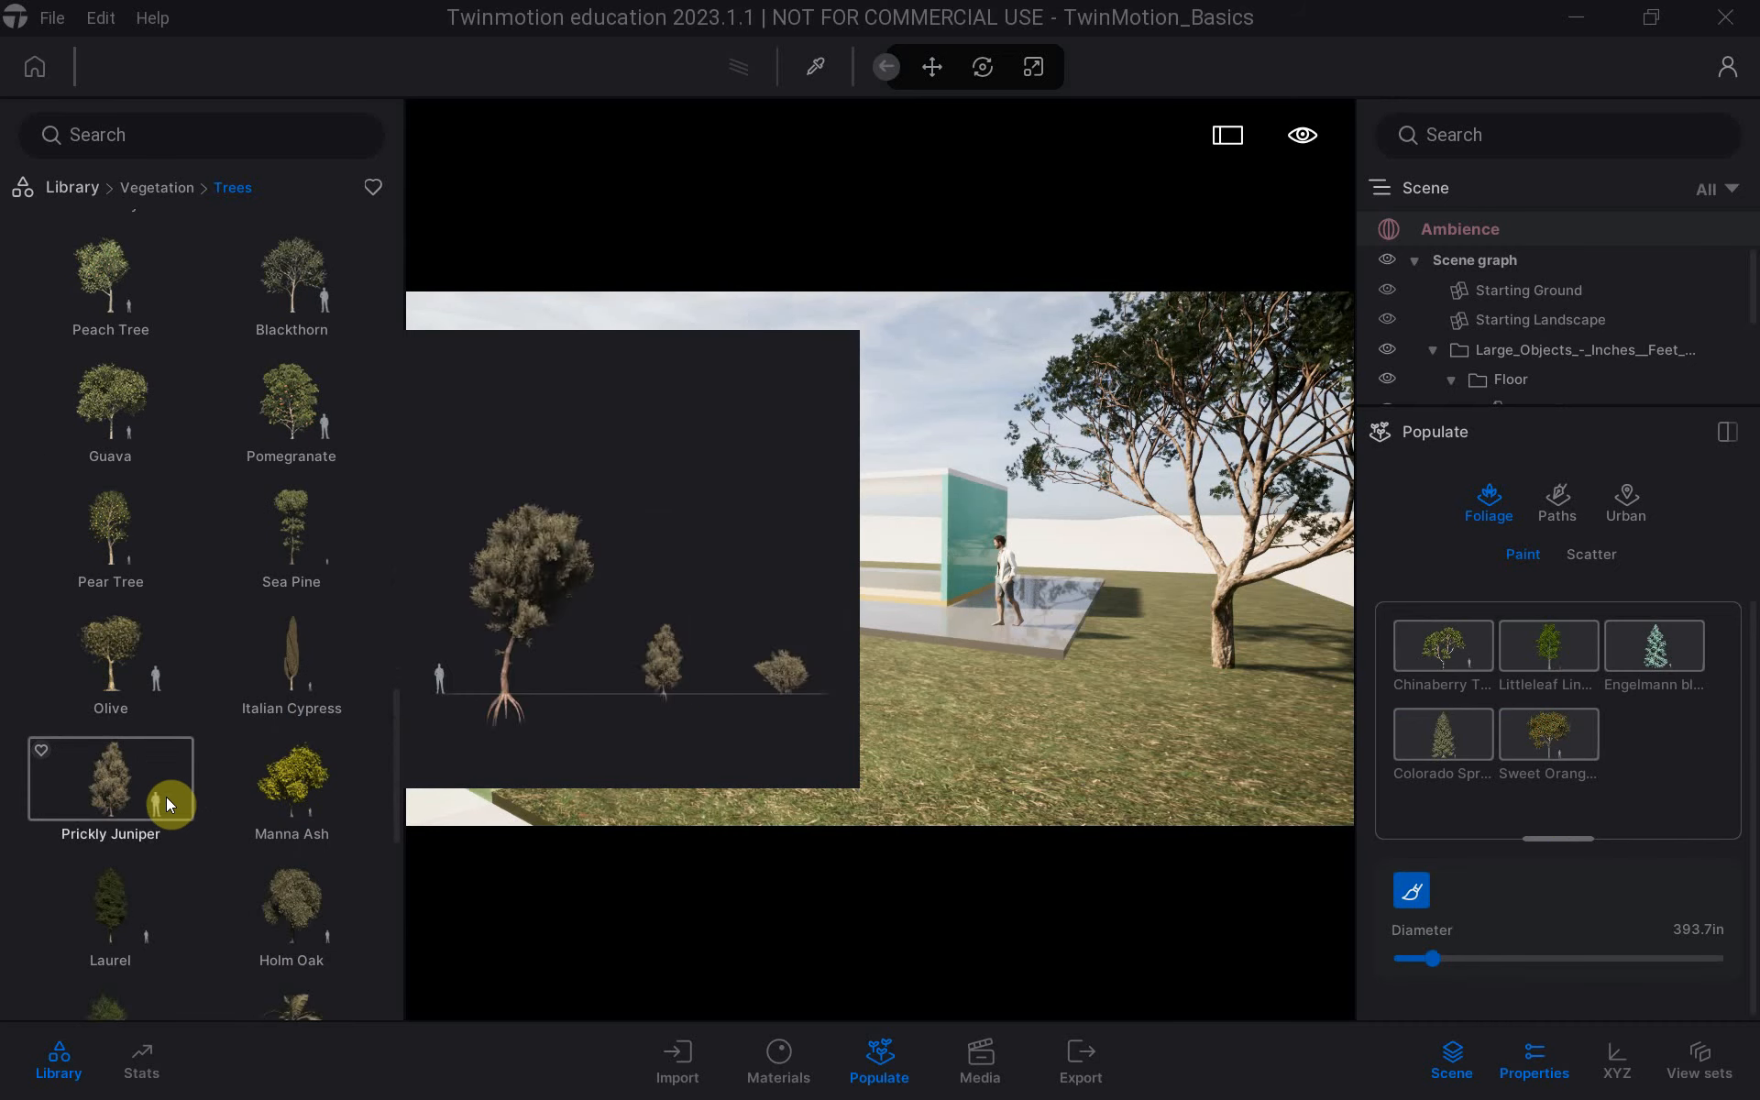
drag(99, 655, 1665, 805)
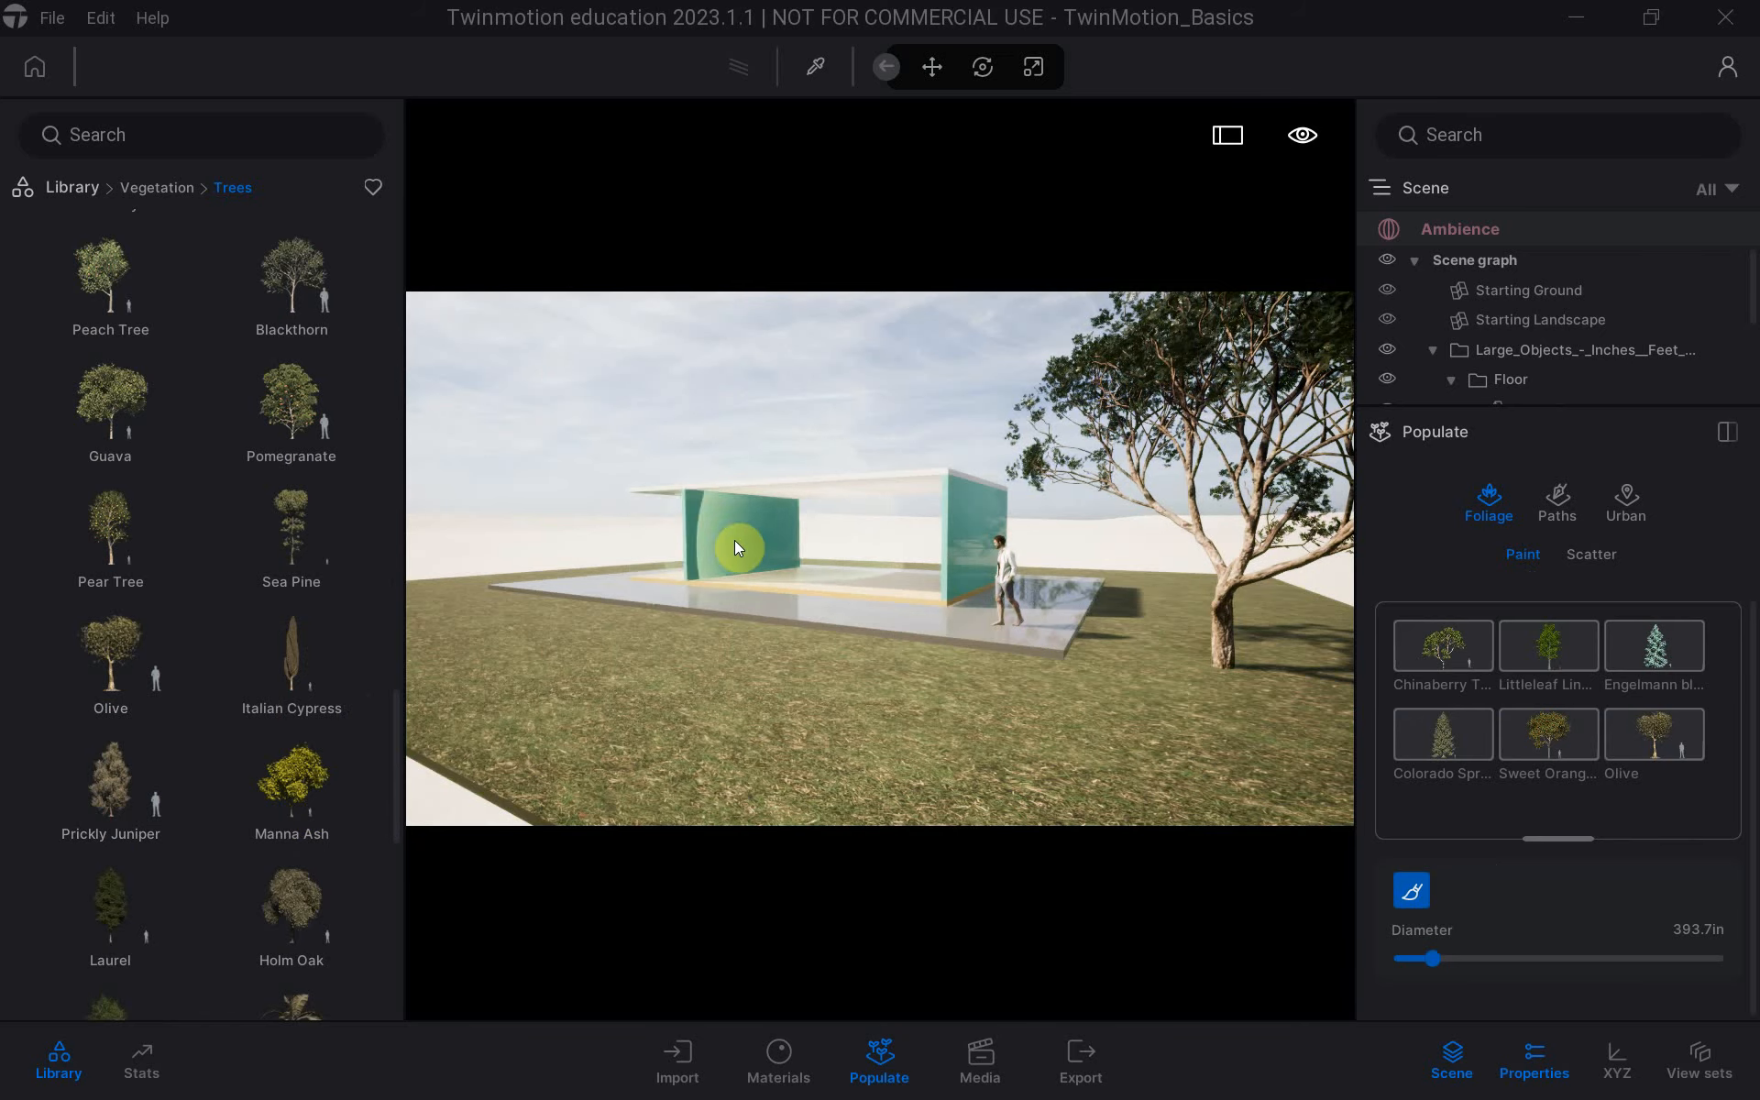
Set the foliage brush diameter to 336.2 in while viewing the whole pavilion site from above.
shift+middle_drag(735, 541, 741, 633)
scroll(794, 532, down, 5)
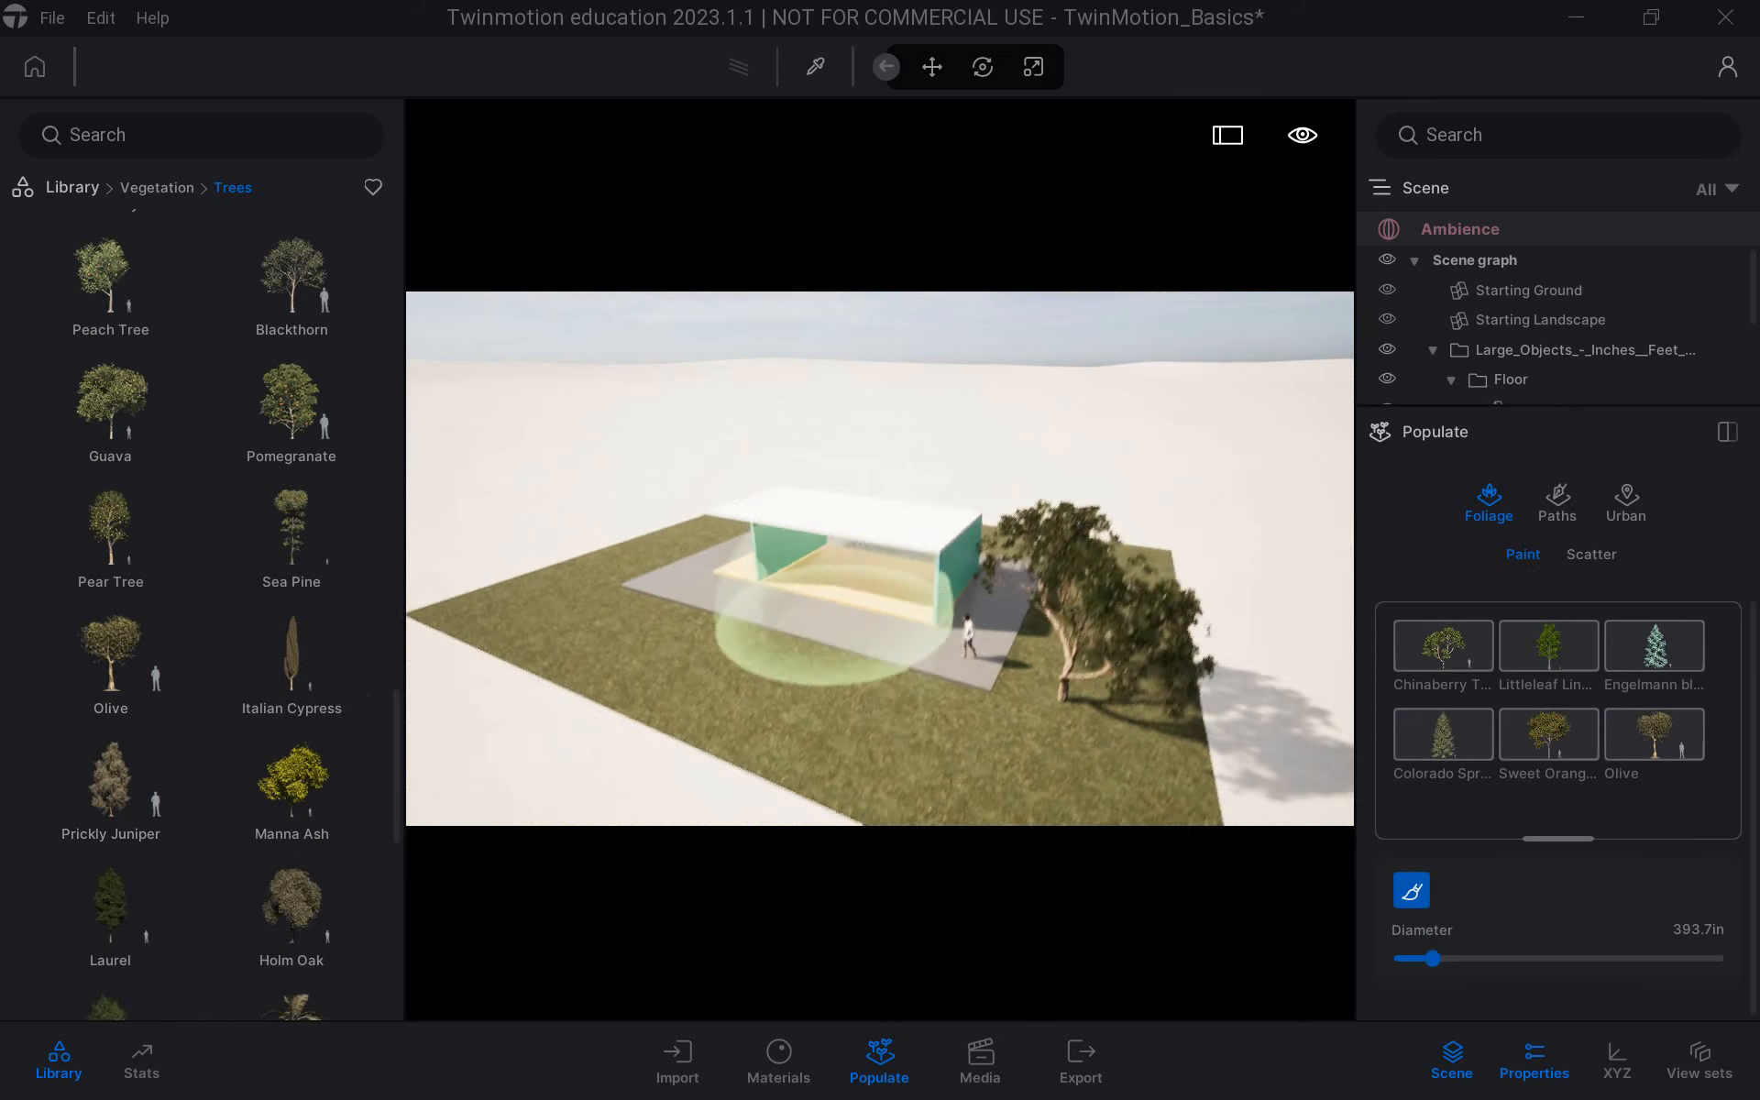
shift+middle_drag(794, 536, 794, 609)
scroll(793, 609, down, 2)
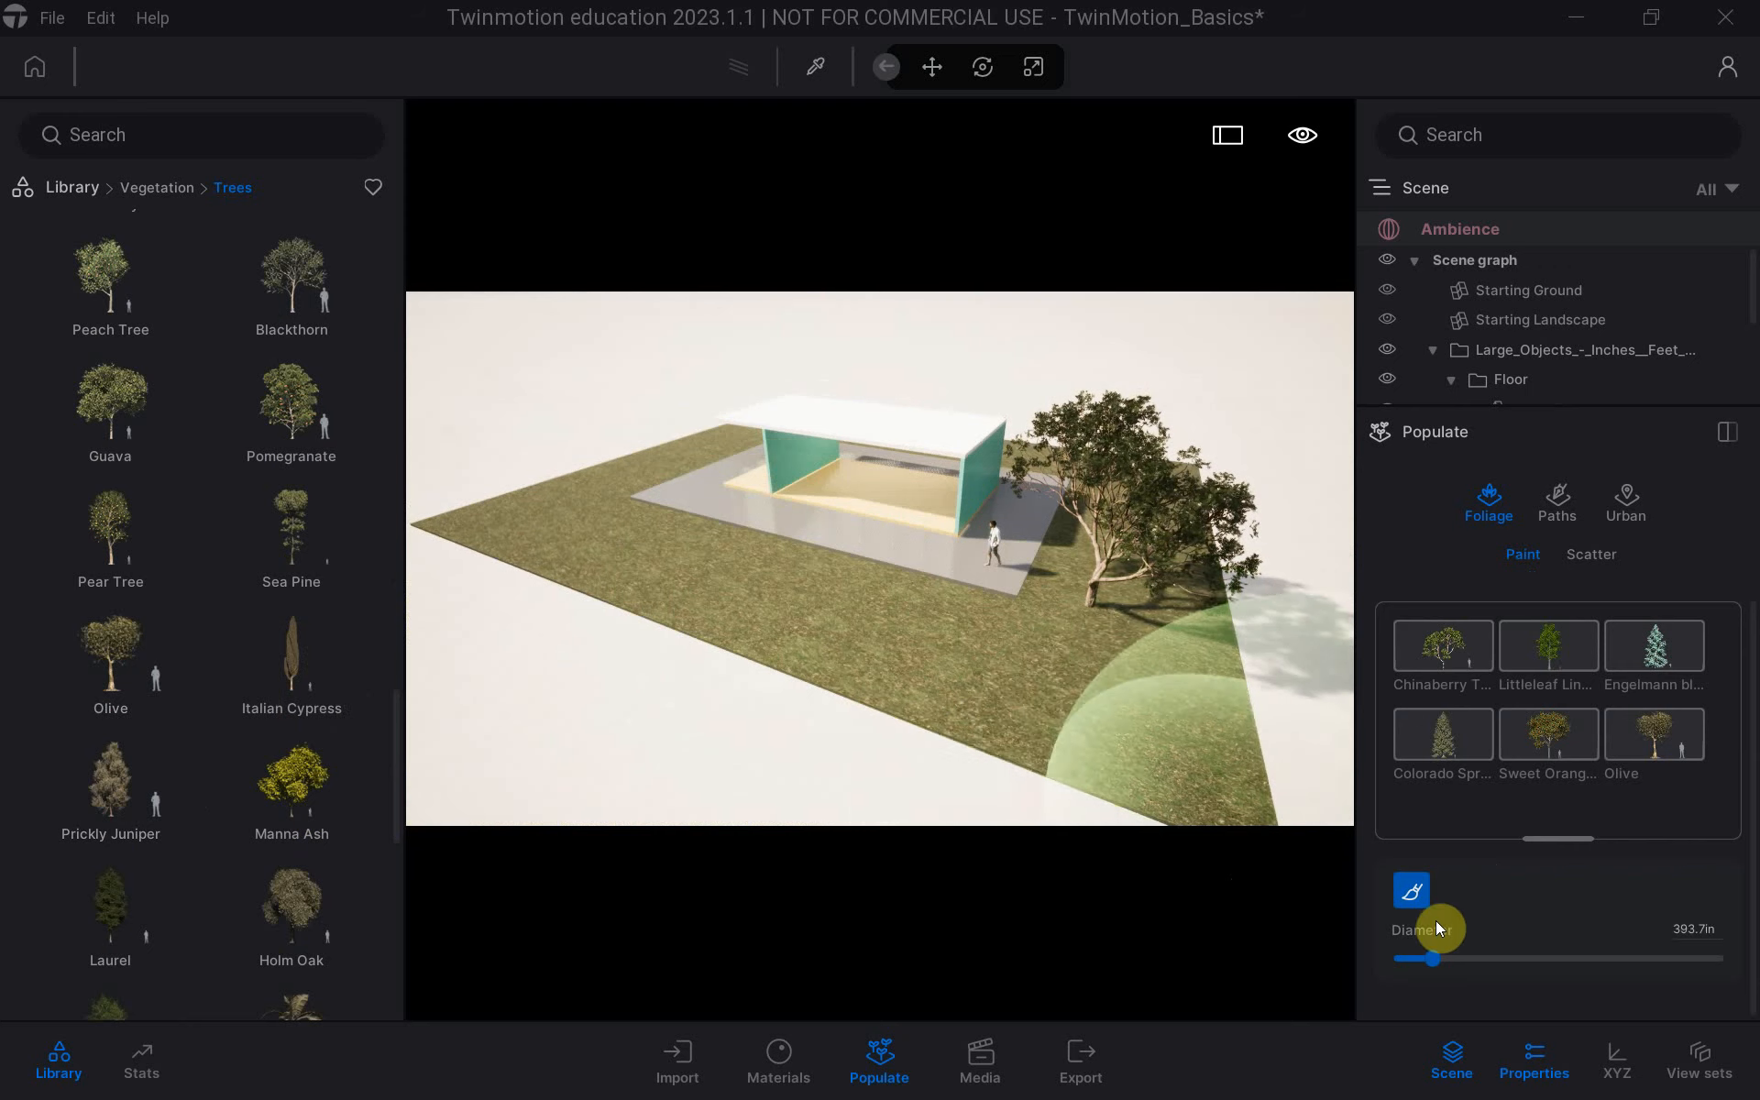
mouse_move(1433, 958)
mouse_down()
mouse_move(1405, 961)
mouse_move(1513, 956)
mouse_move(1427, 959)
mouse_up()
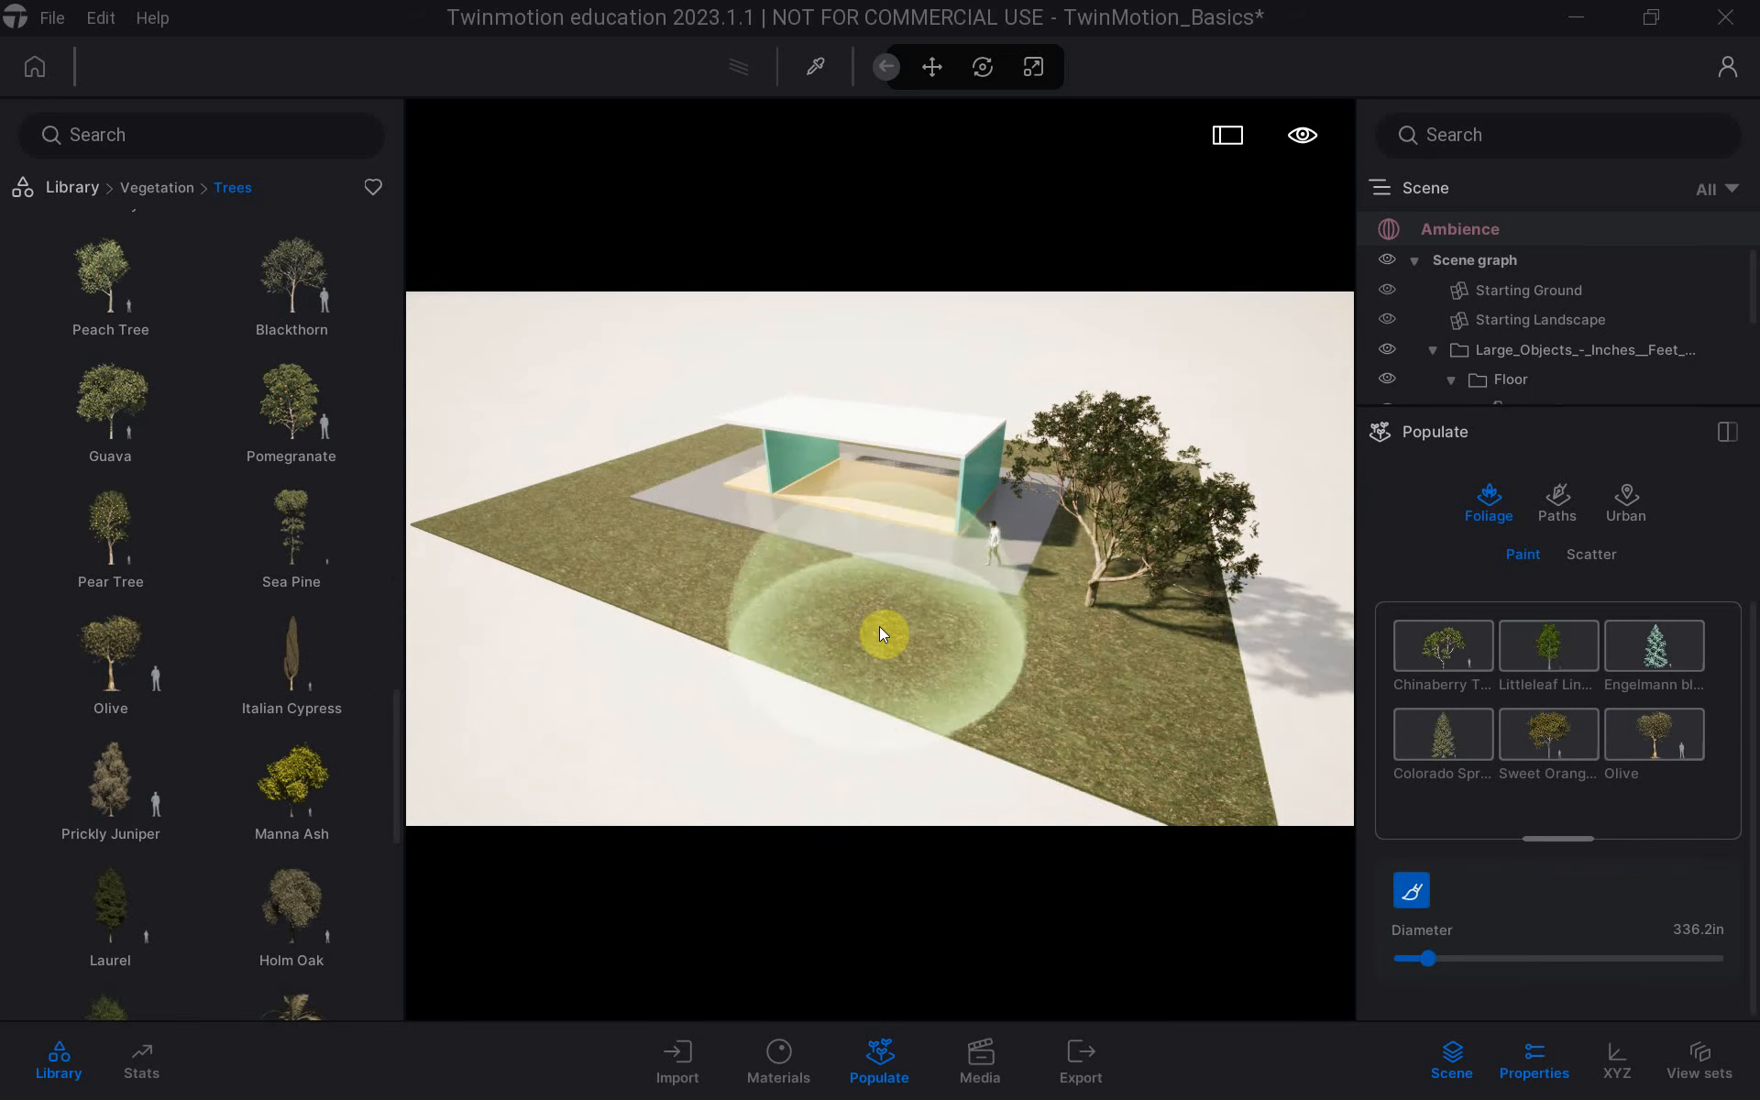
Paint the mixed trees around the back and side of the pavilion, along the edges of the grass.
middle_drag(882, 637, 898, 715)
click(1174, 611)
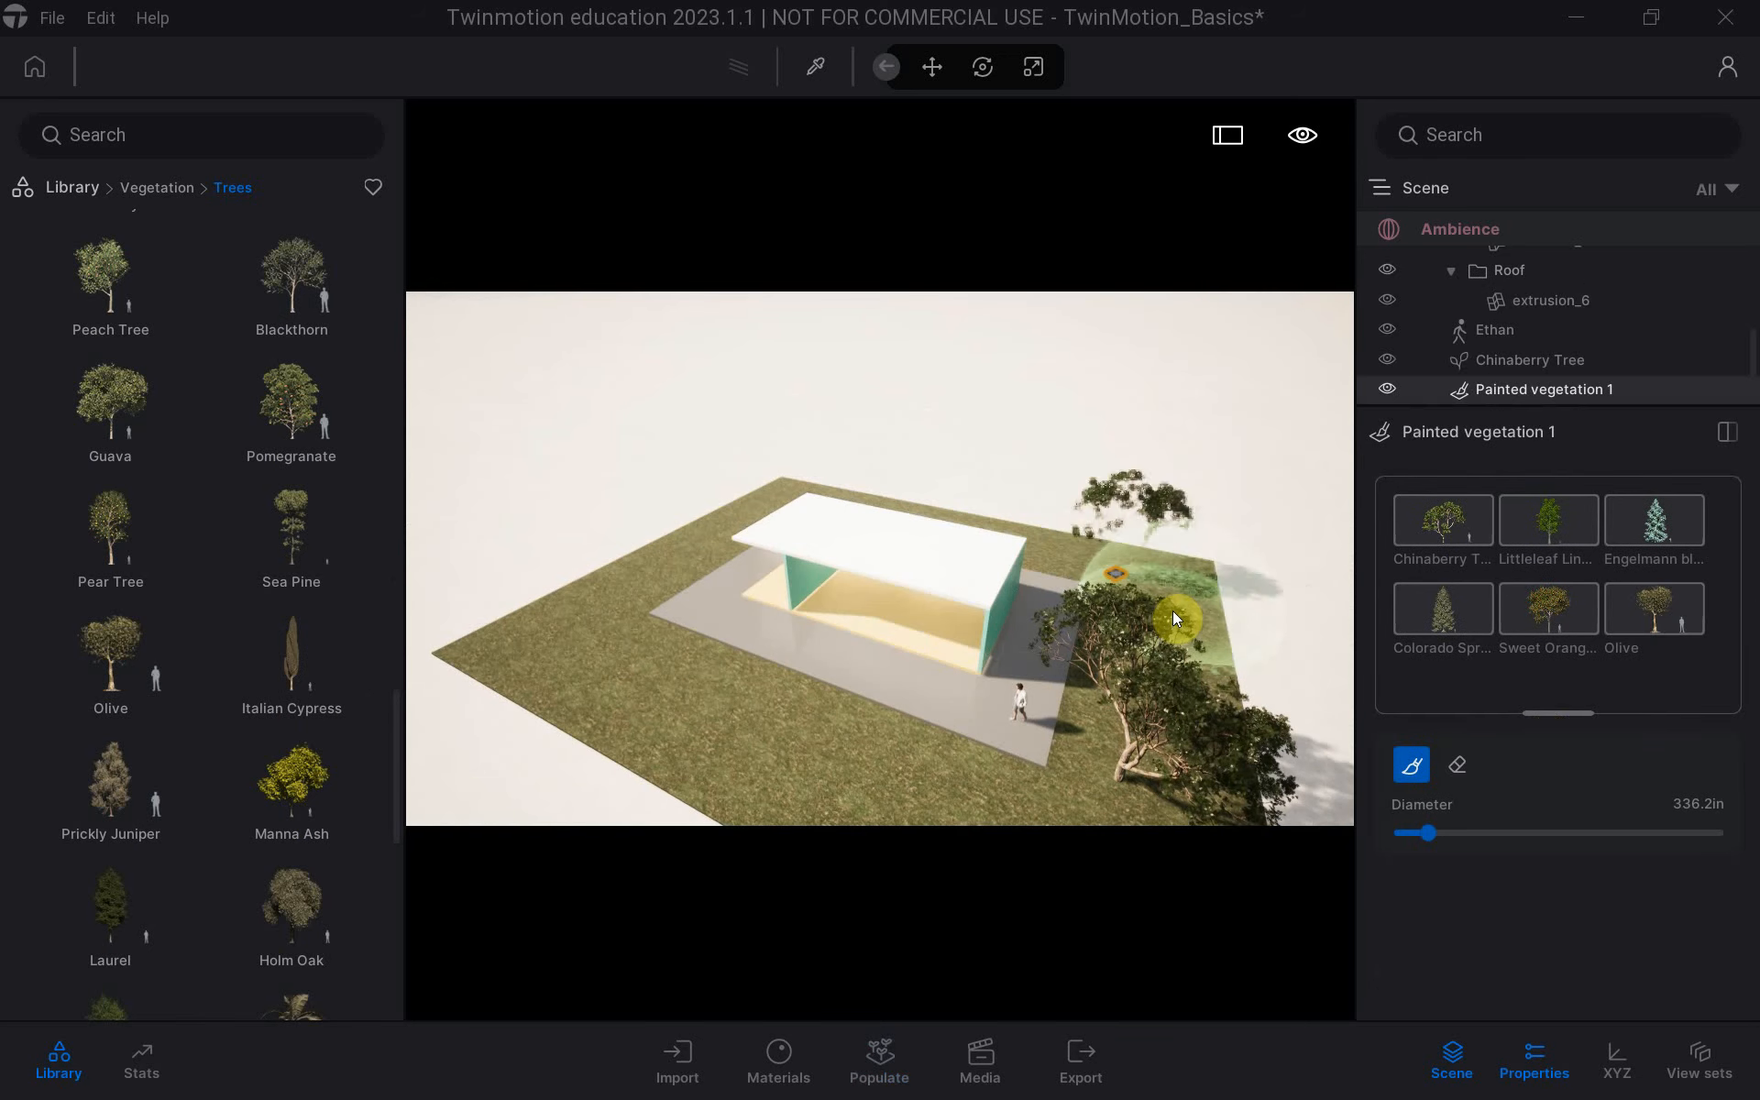
mouse_move(1134, 542)
mouse_down()
mouse_move(1059, 499)
mouse_move(823, 455)
mouse_move(734, 460)
mouse_move(688, 541)
mouse_move(620, 586)
mouse_move(613, 627)
mouse_move(663, 672)
mouse_up()
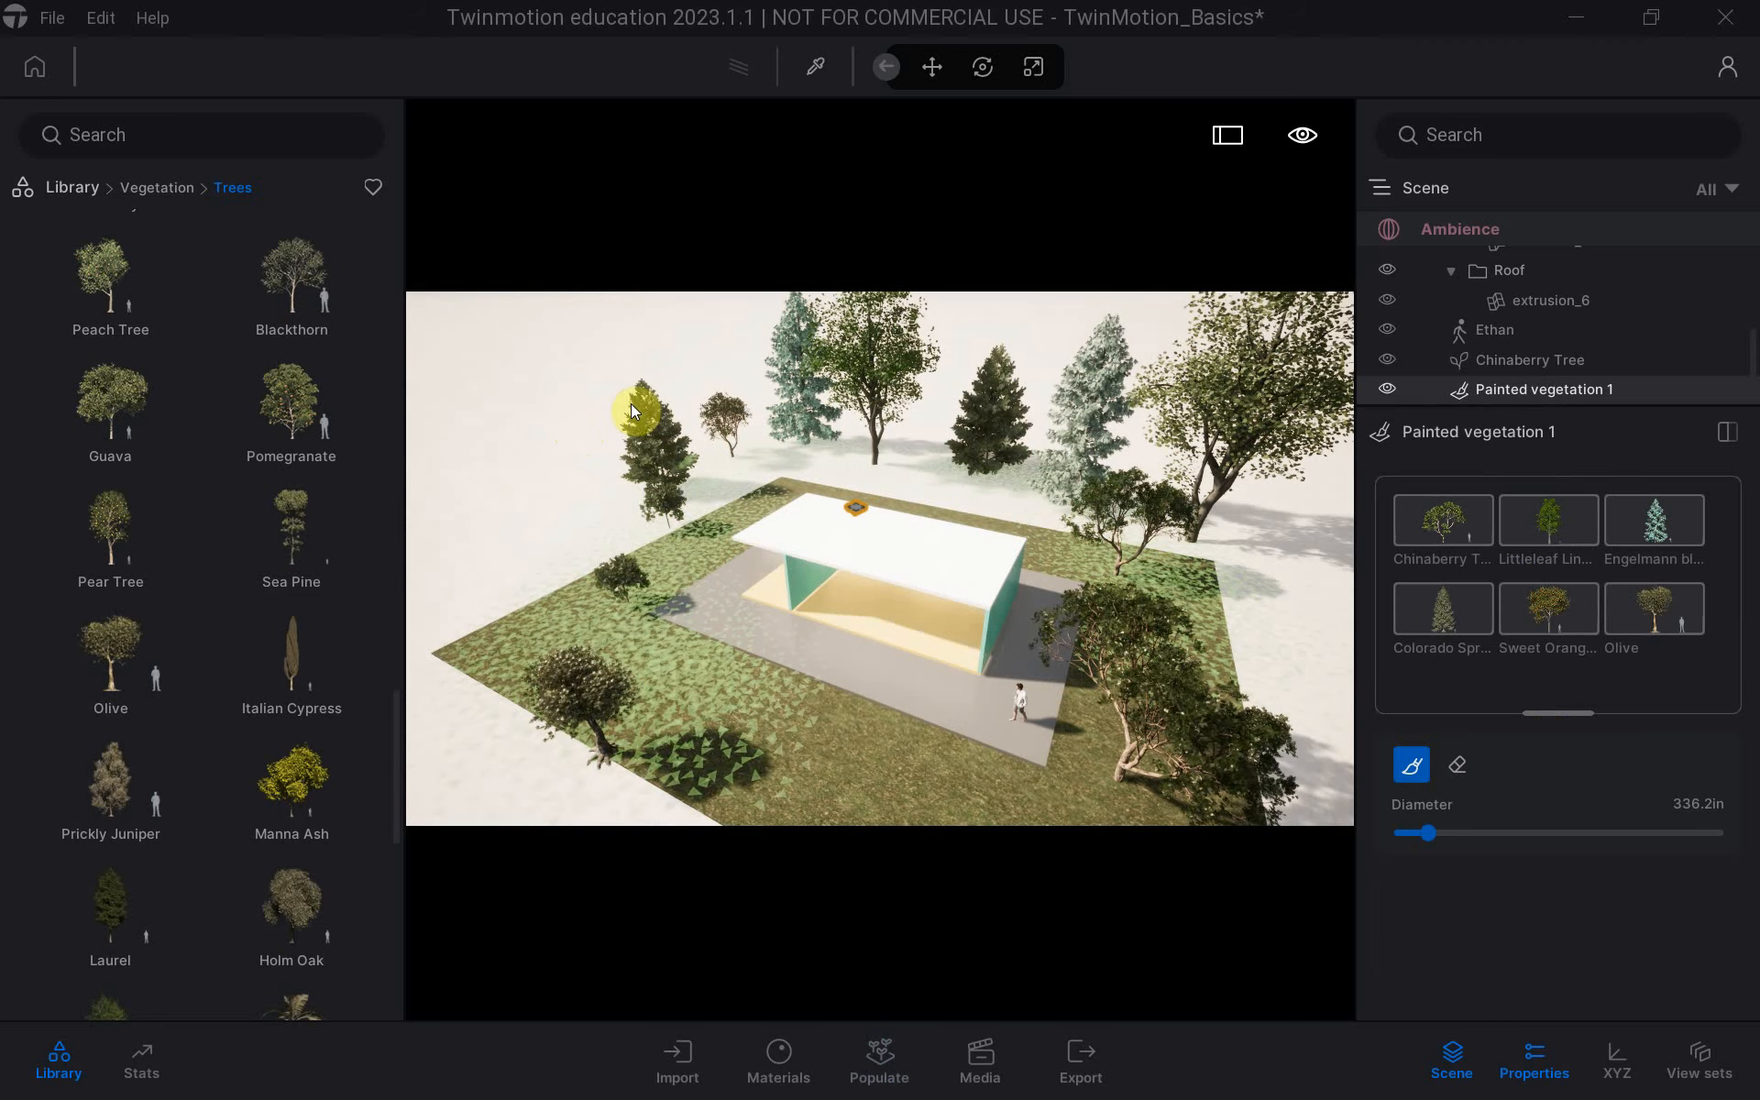
mouse_move(1100, 718)
shift+middle_down()
mouse_move(1101, 592)
mouse_move(1104, 676)
shift+middle_up()
scroll(990, 681, down, 2)
mouse_move(973, 679)
shift+middle_down()
mouse_move(958, 699)
mouse_move(935, 678)
mouse_move(926, 615)
shift+middle_up()
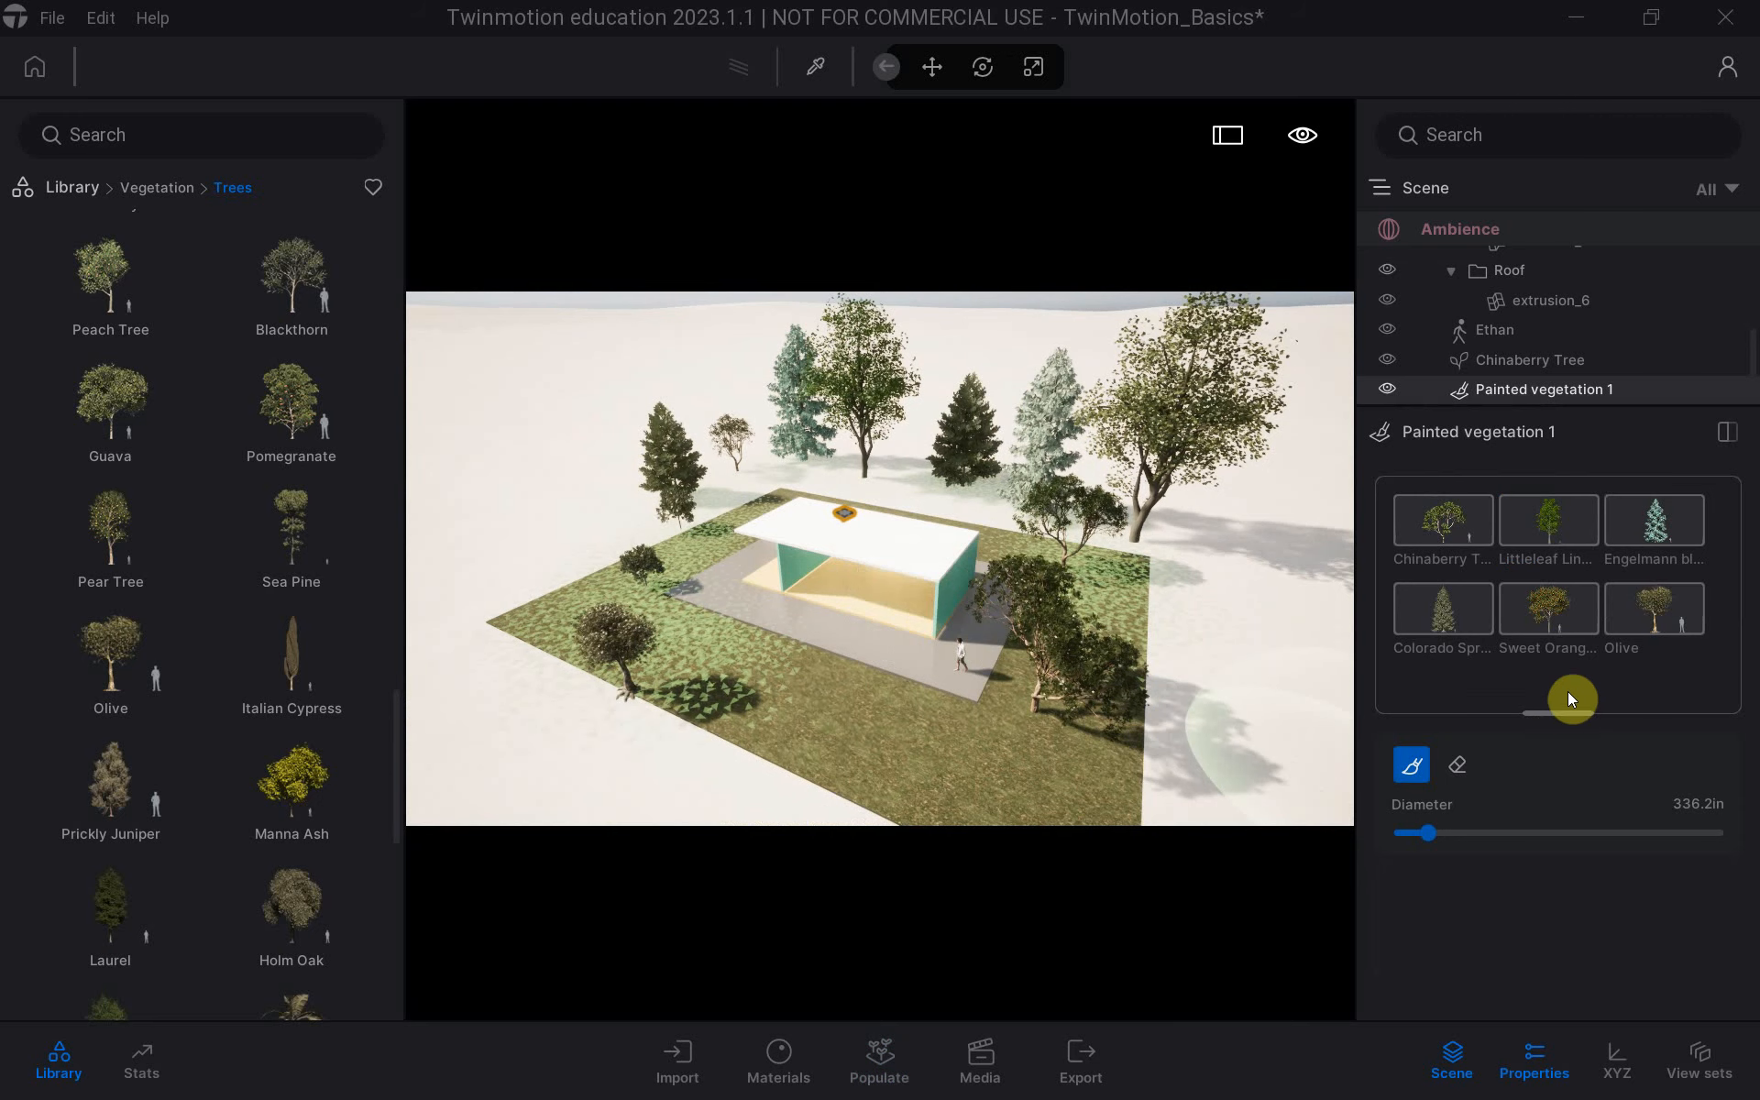
Stop painting and toggle the visibility of the painted vegetation off and on to compare the scene.
click(1388, 389)
click(1388, 389)
key(Escape)
key(Escape)
click(1387, 391)
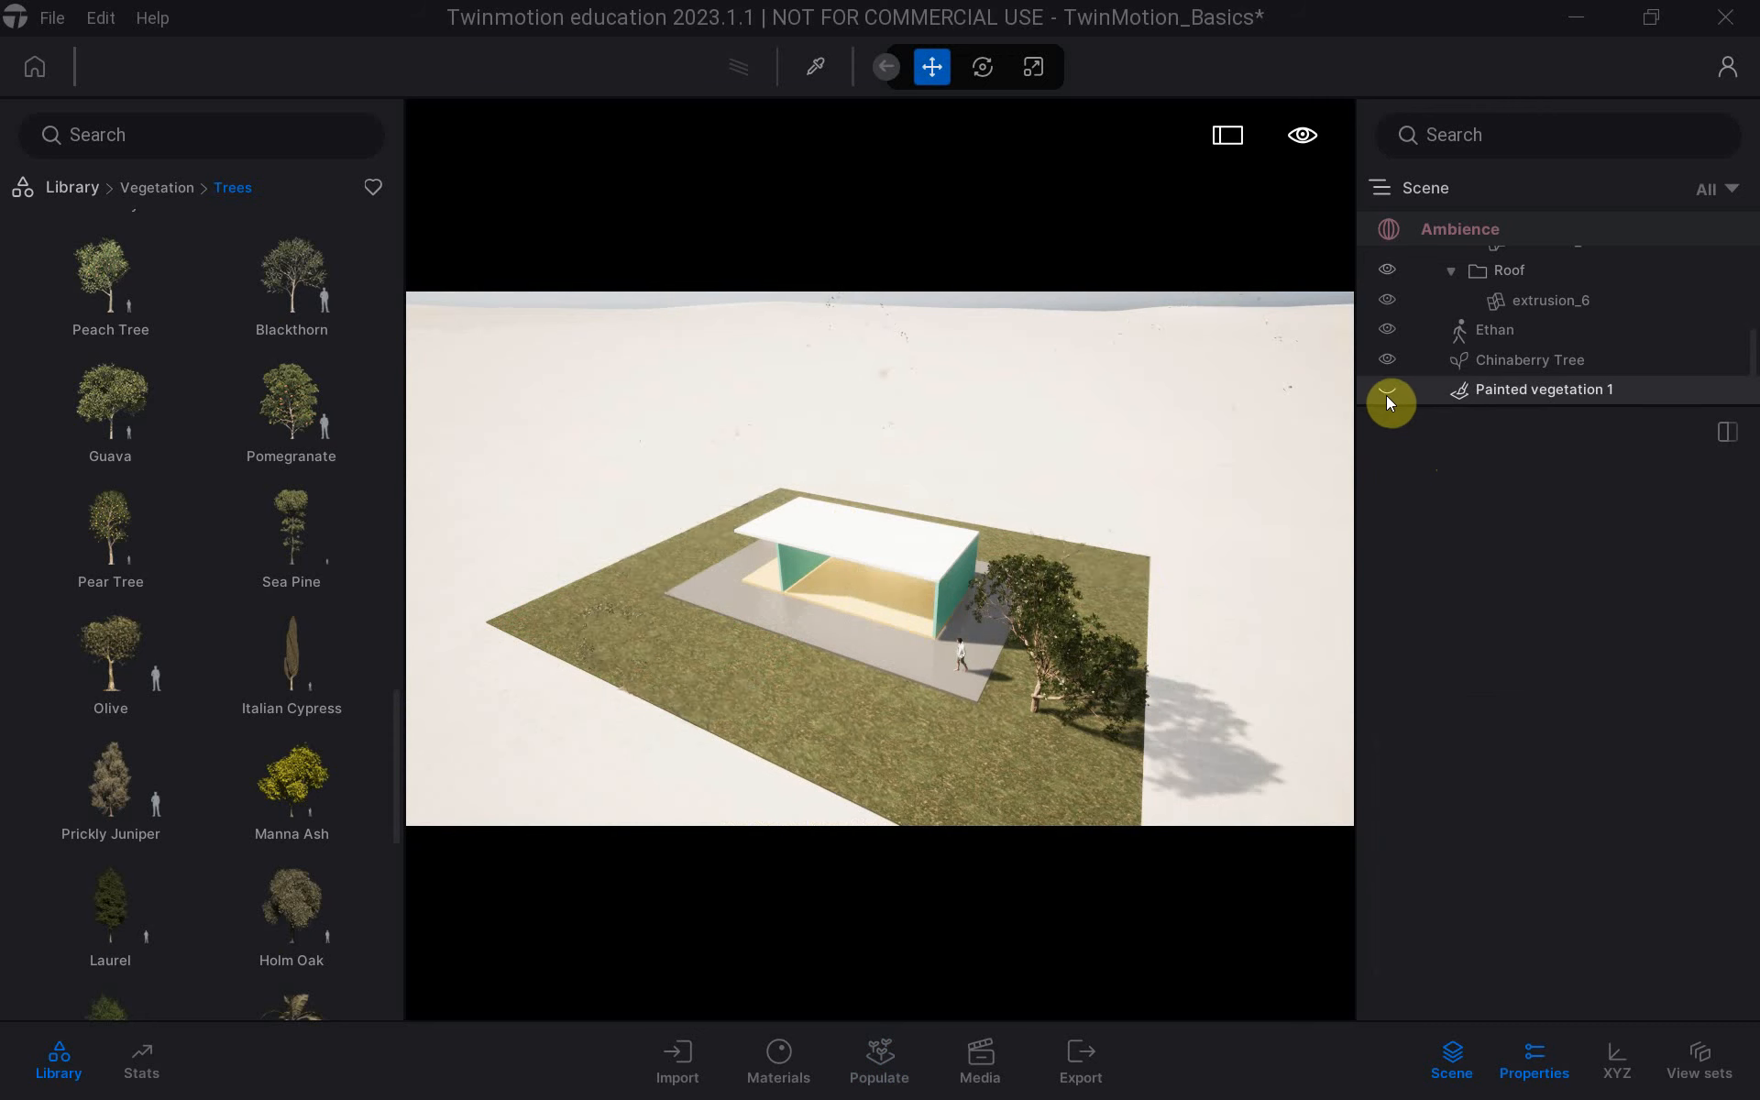
click(1388, 390)
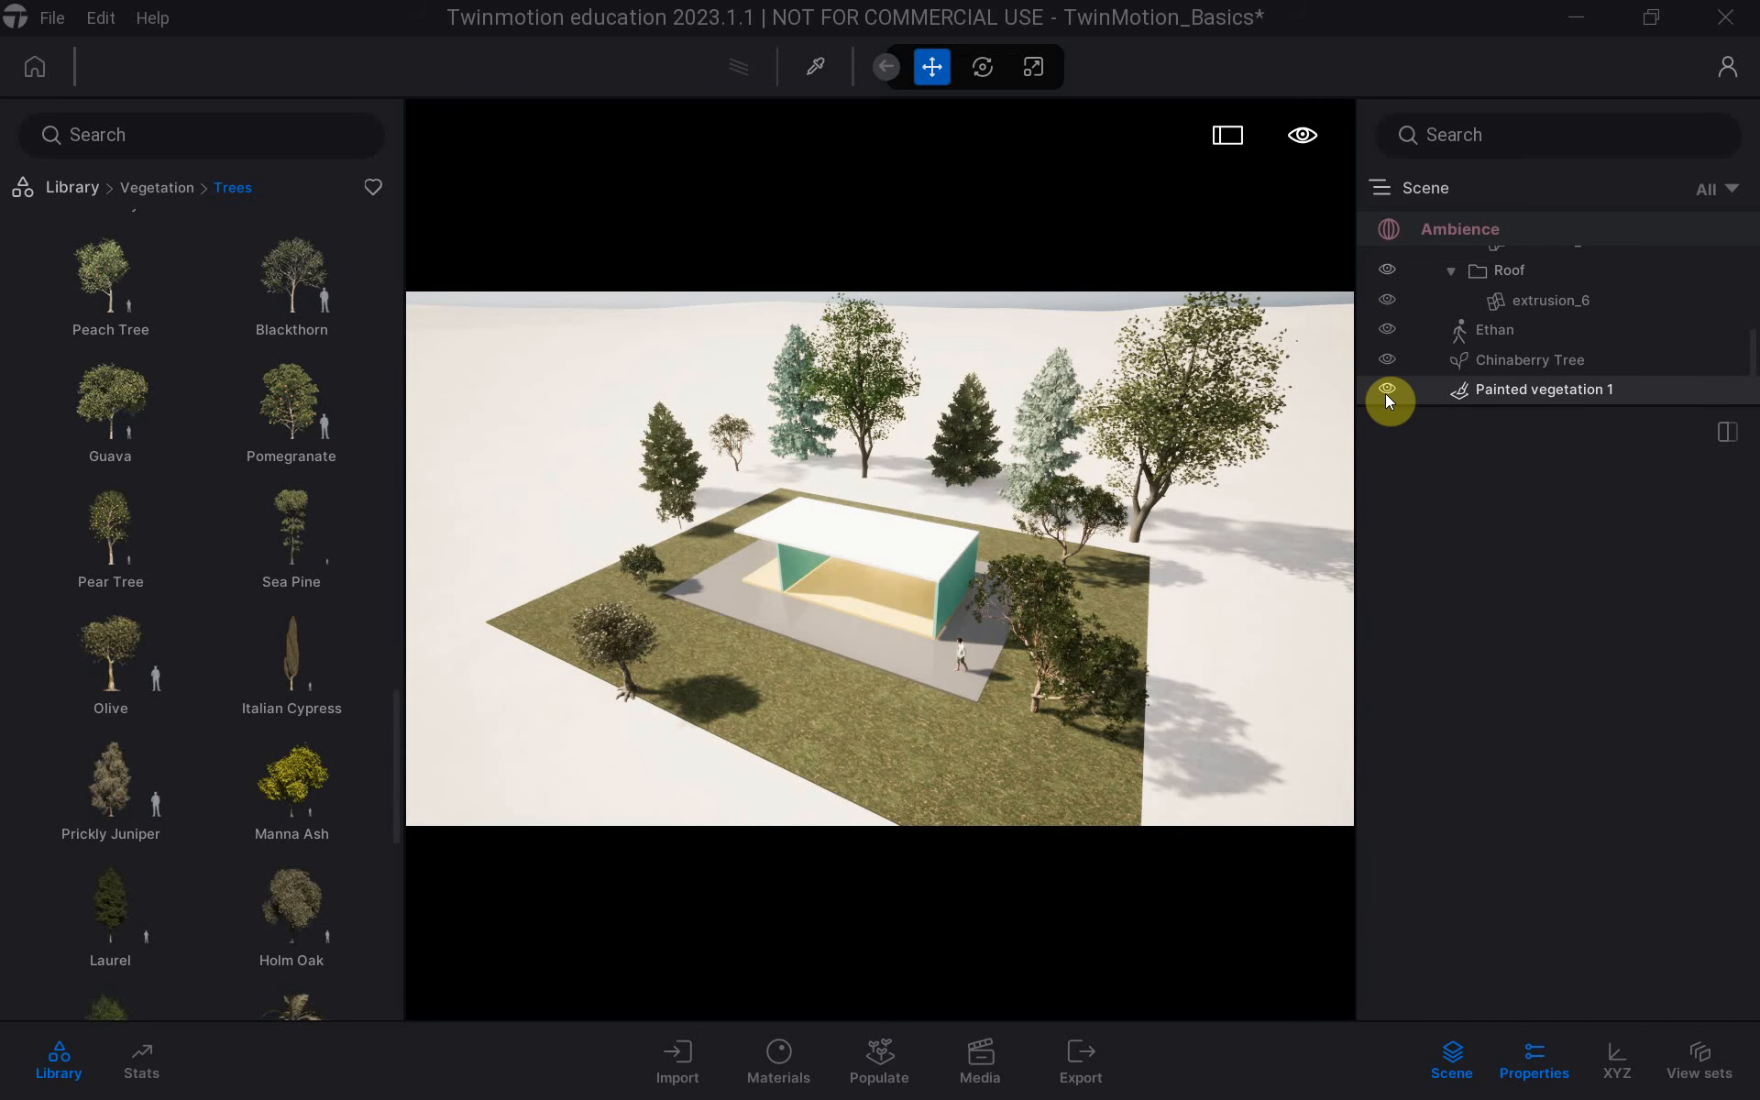
click(1387, 390)
click(1387, 391)
Select the painted vegetation in the scene graph and set the age of its Colorado Spruce to 56%.
click(1575, 398)
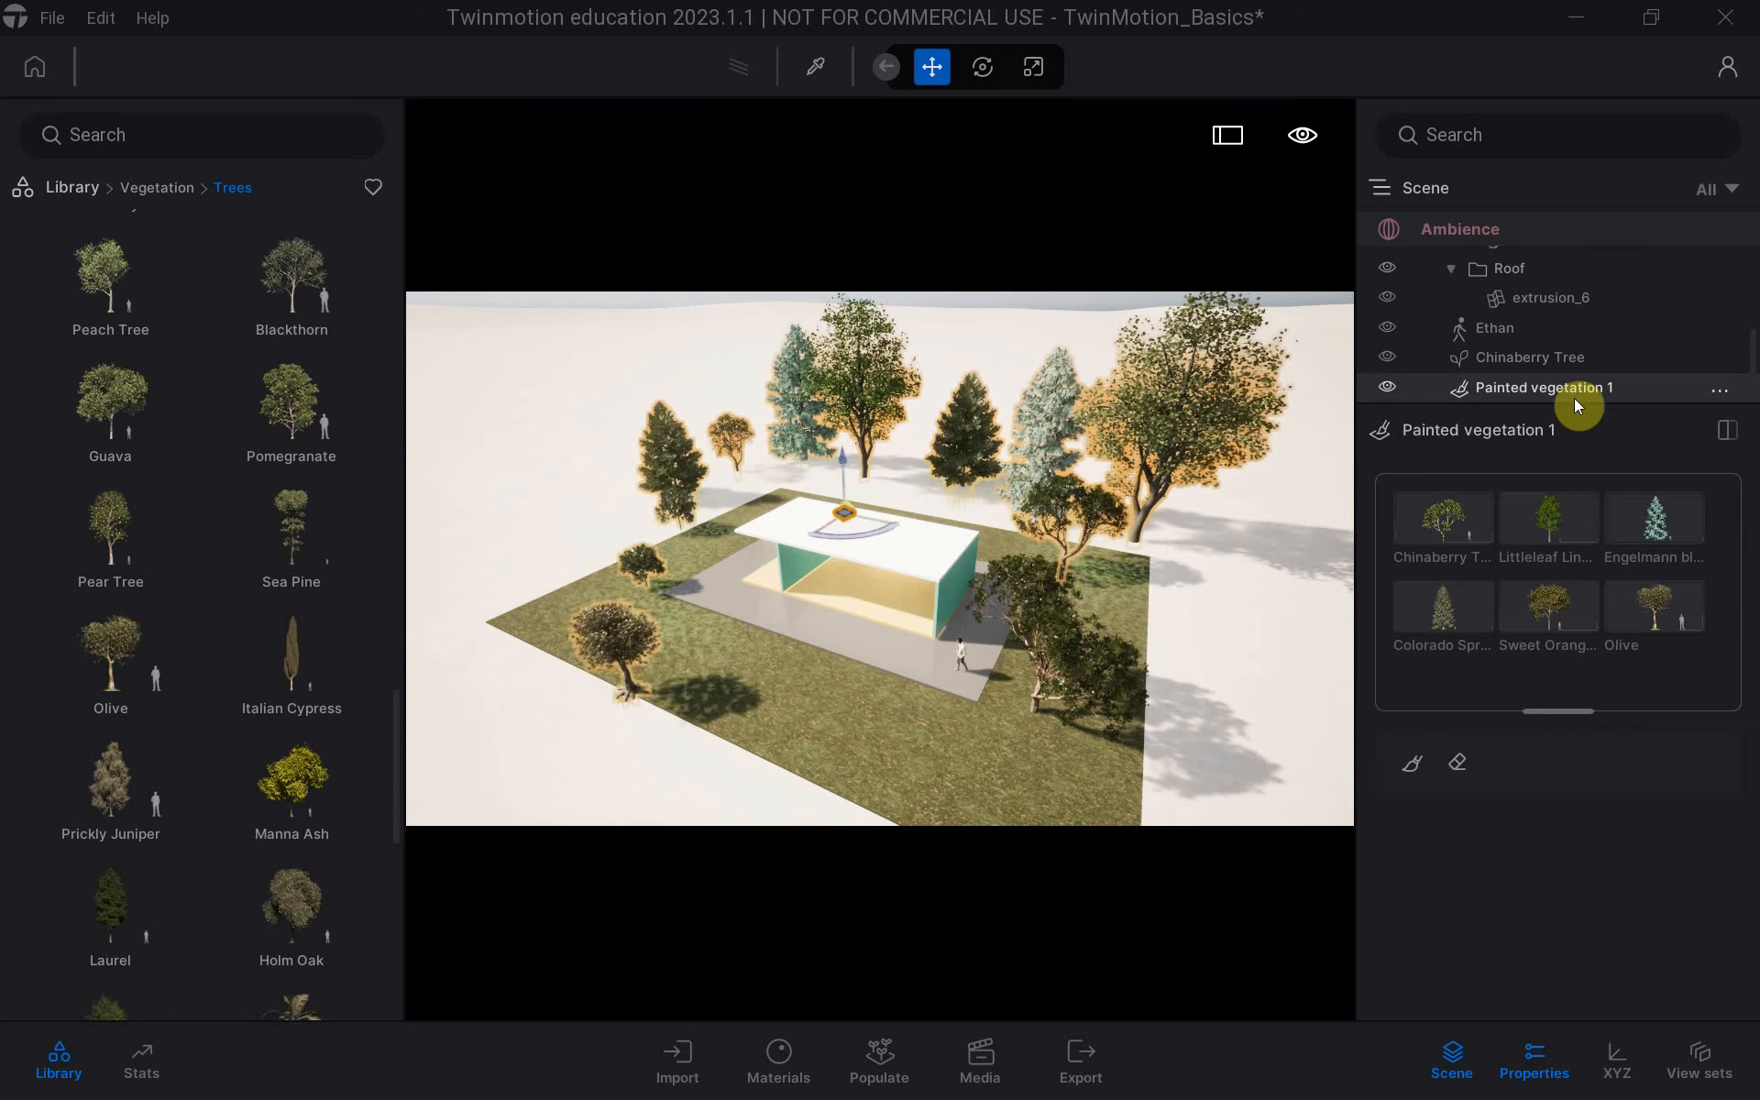
click(1724, 397)
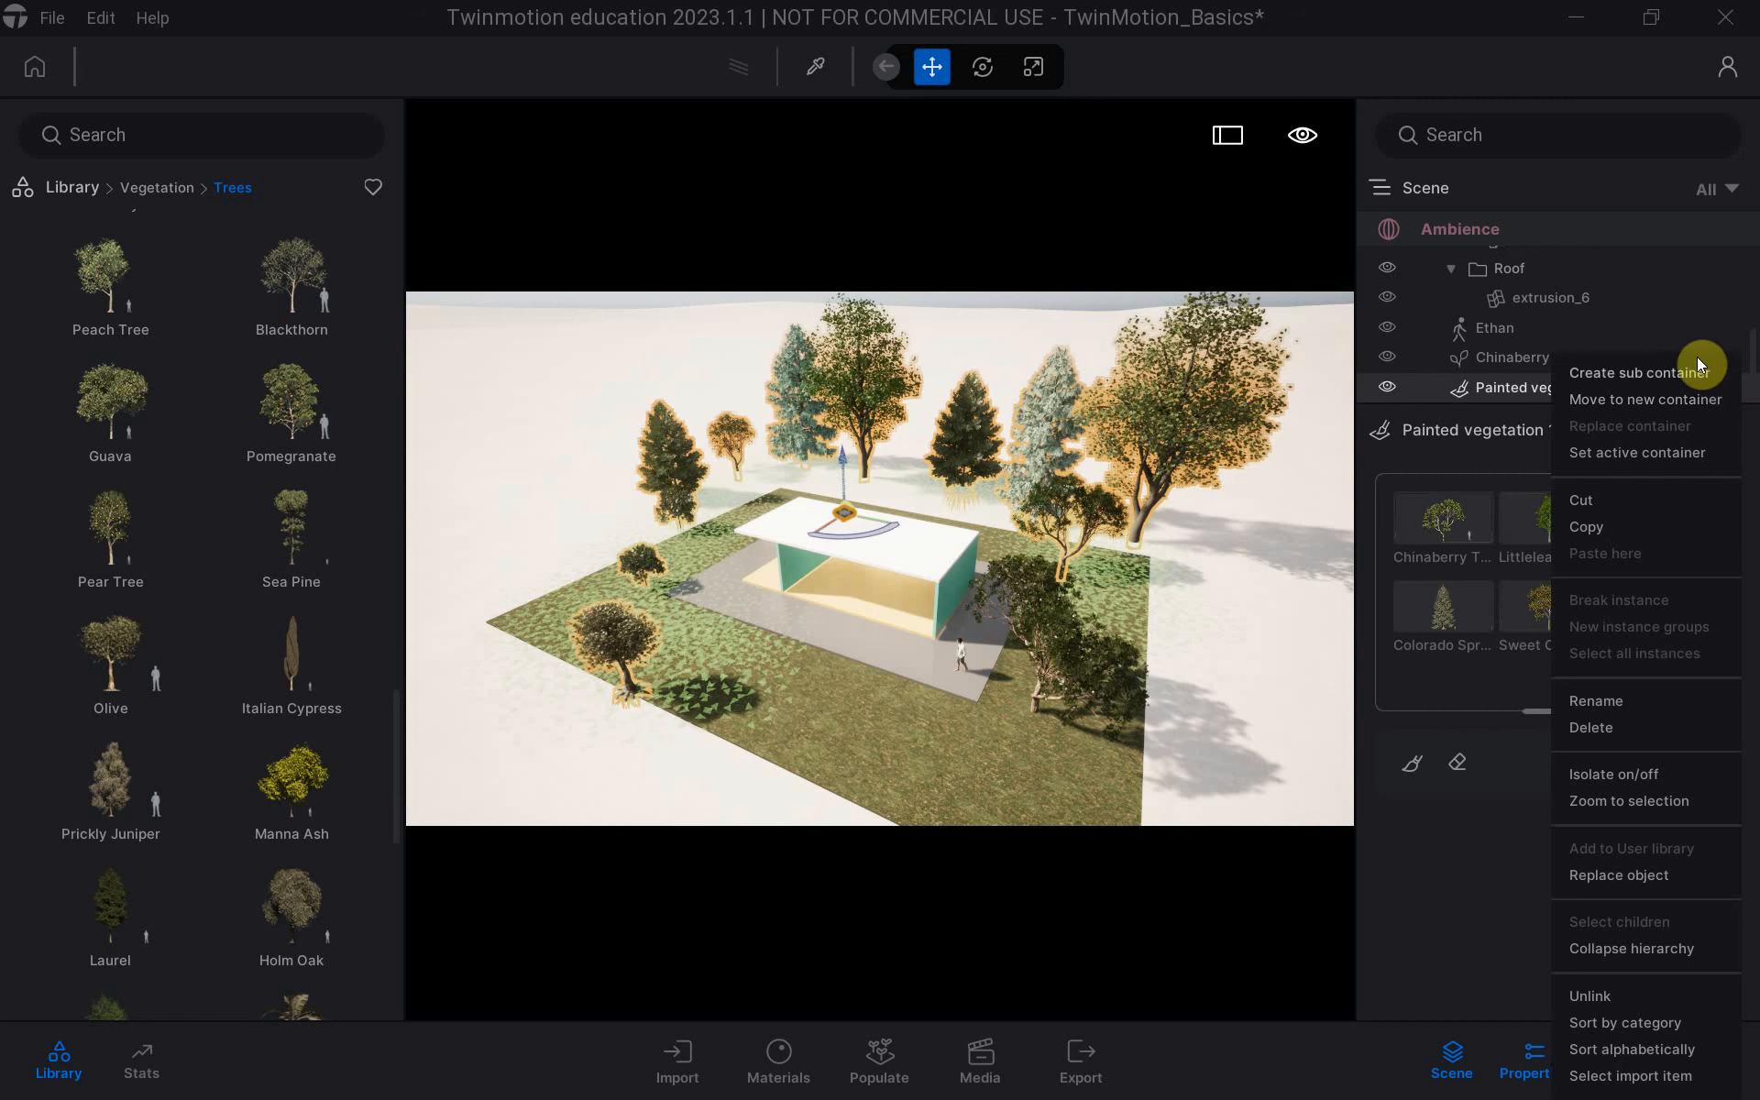
click(1394, 875)
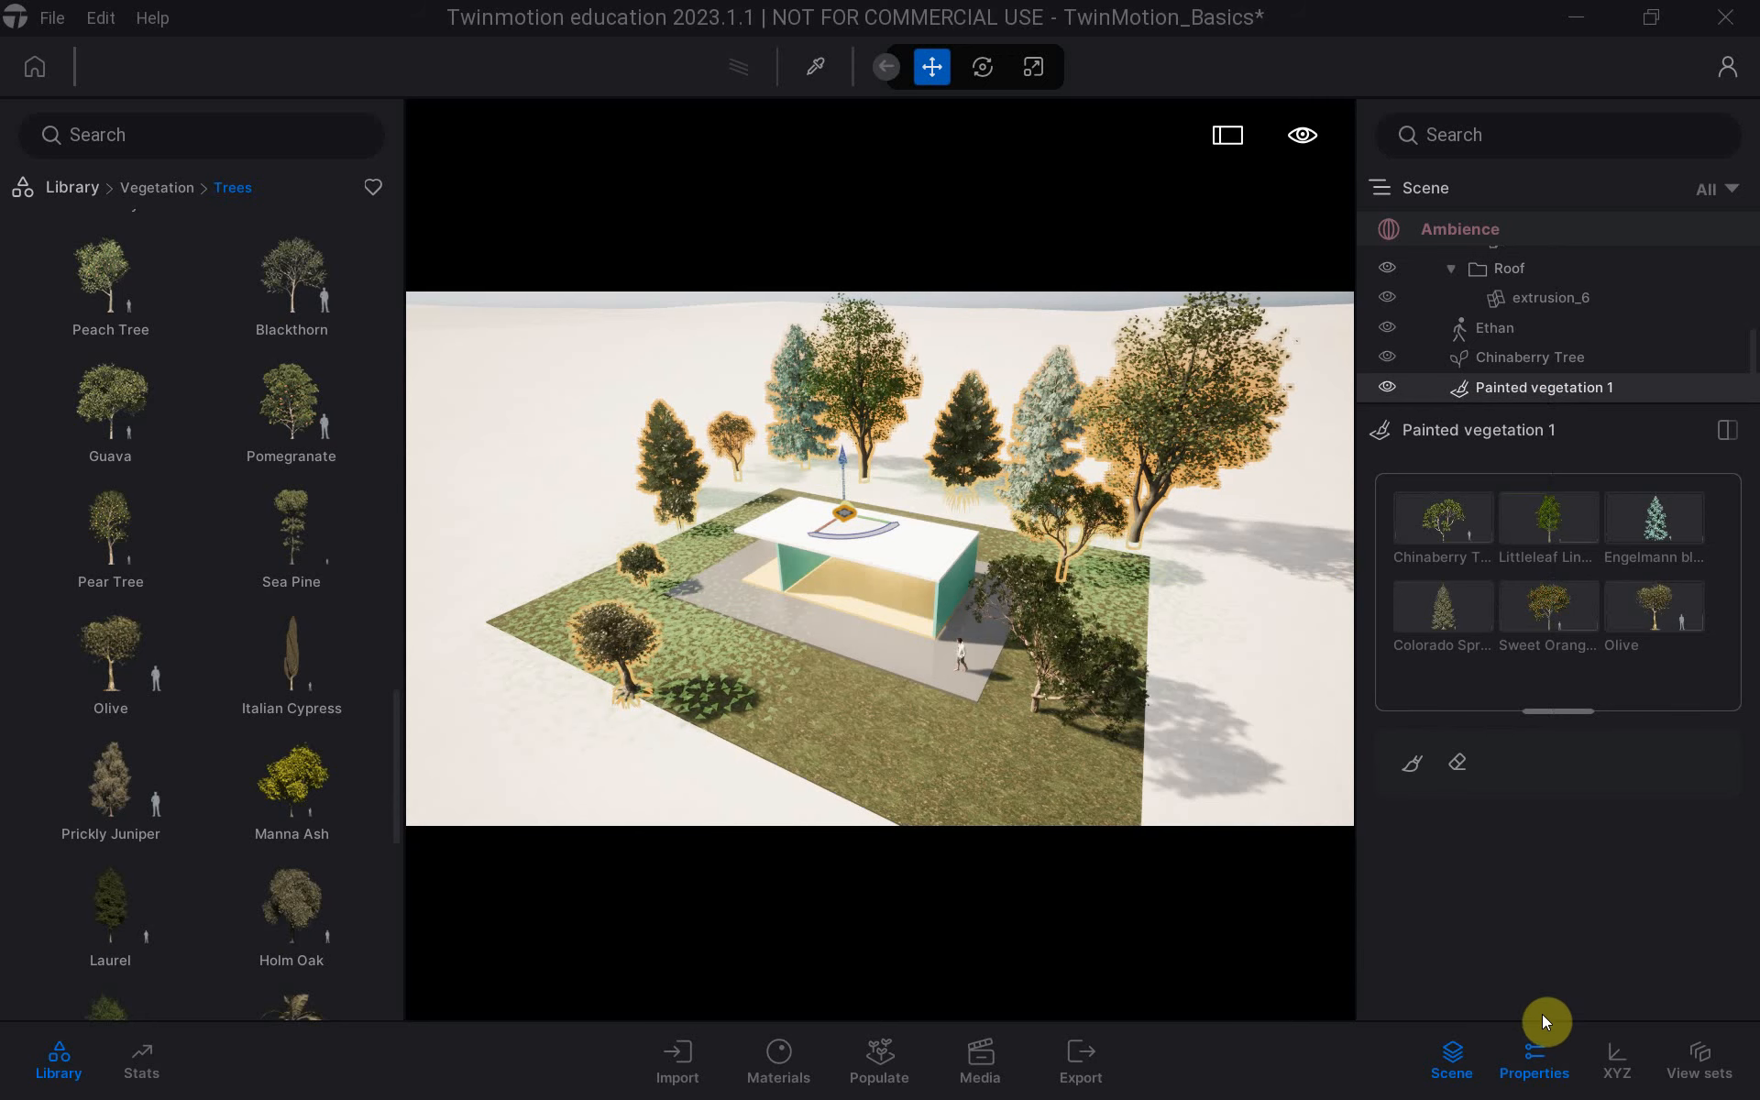
click(1537, 1081)
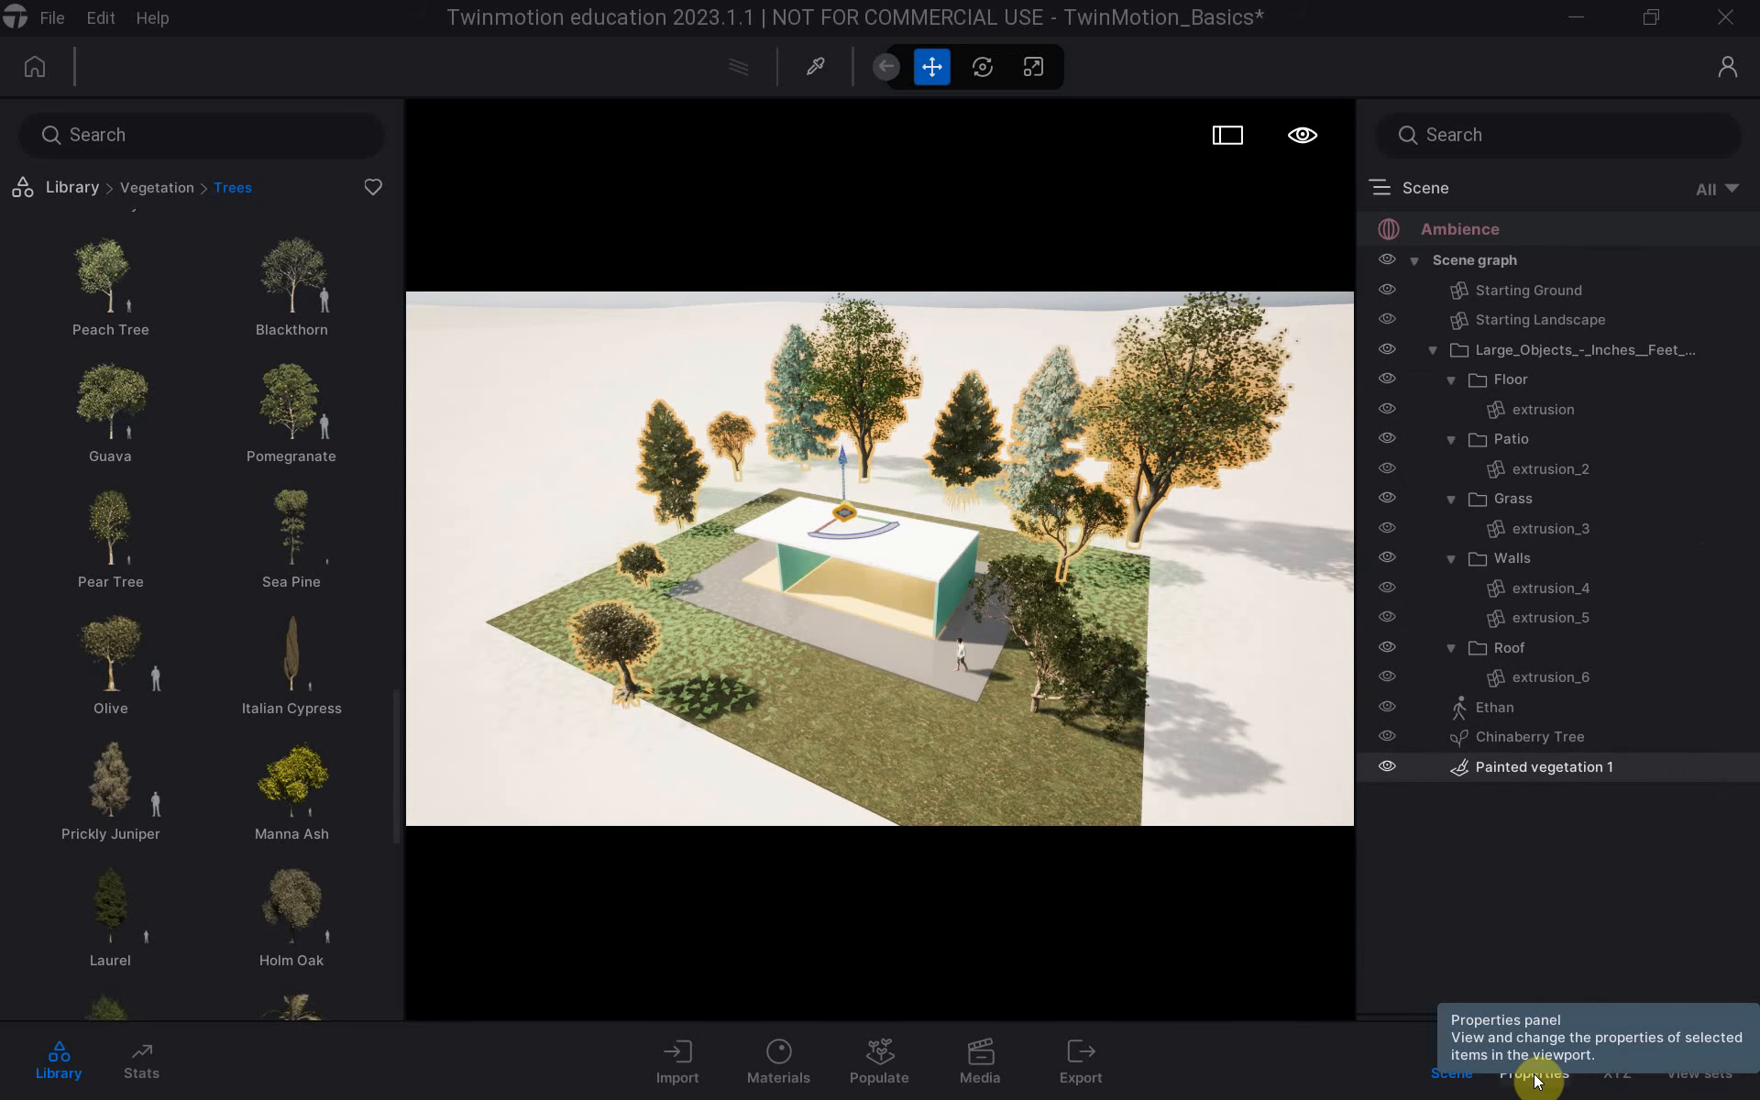
click(1537, 1082)
scroll(1439, 621, down, 3)
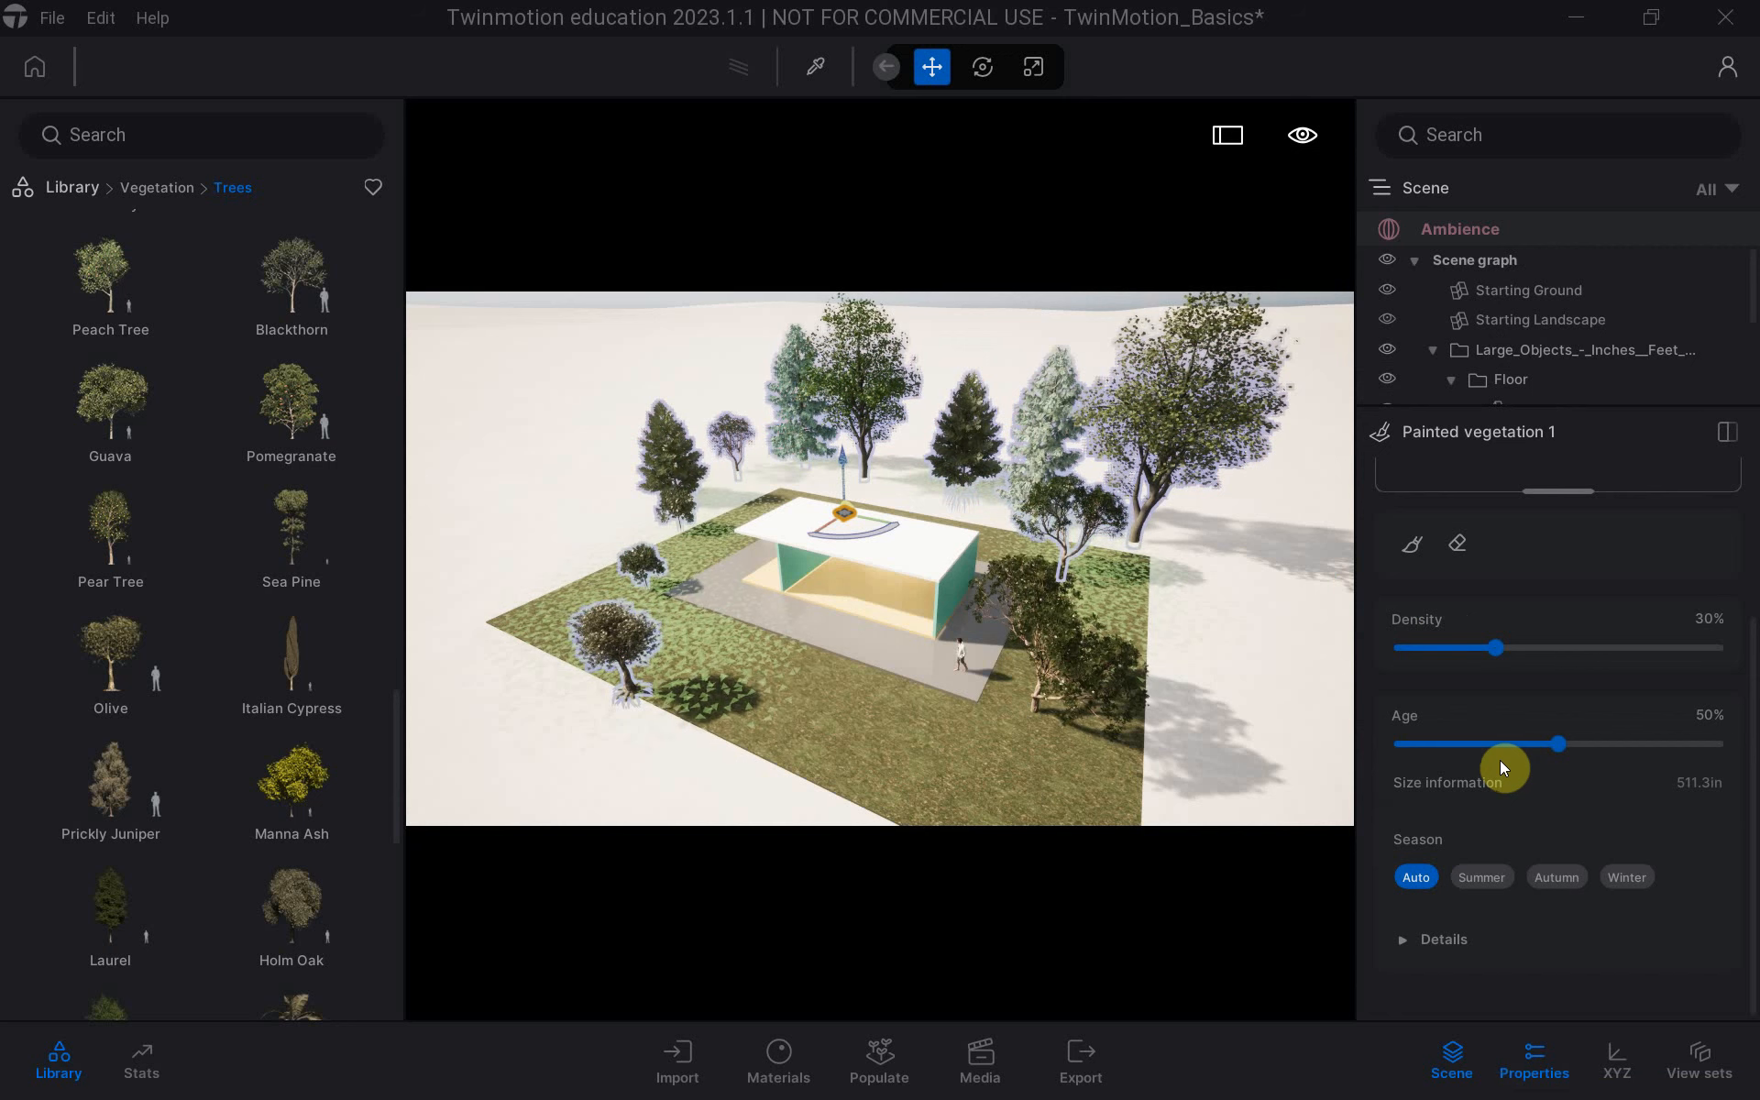
mouse_move(1562, 744)
mouse_down()
mouse_move(1446, 738)
mouse_move(1576, 746)
mouse_move(1571, 768)
mouse_up()
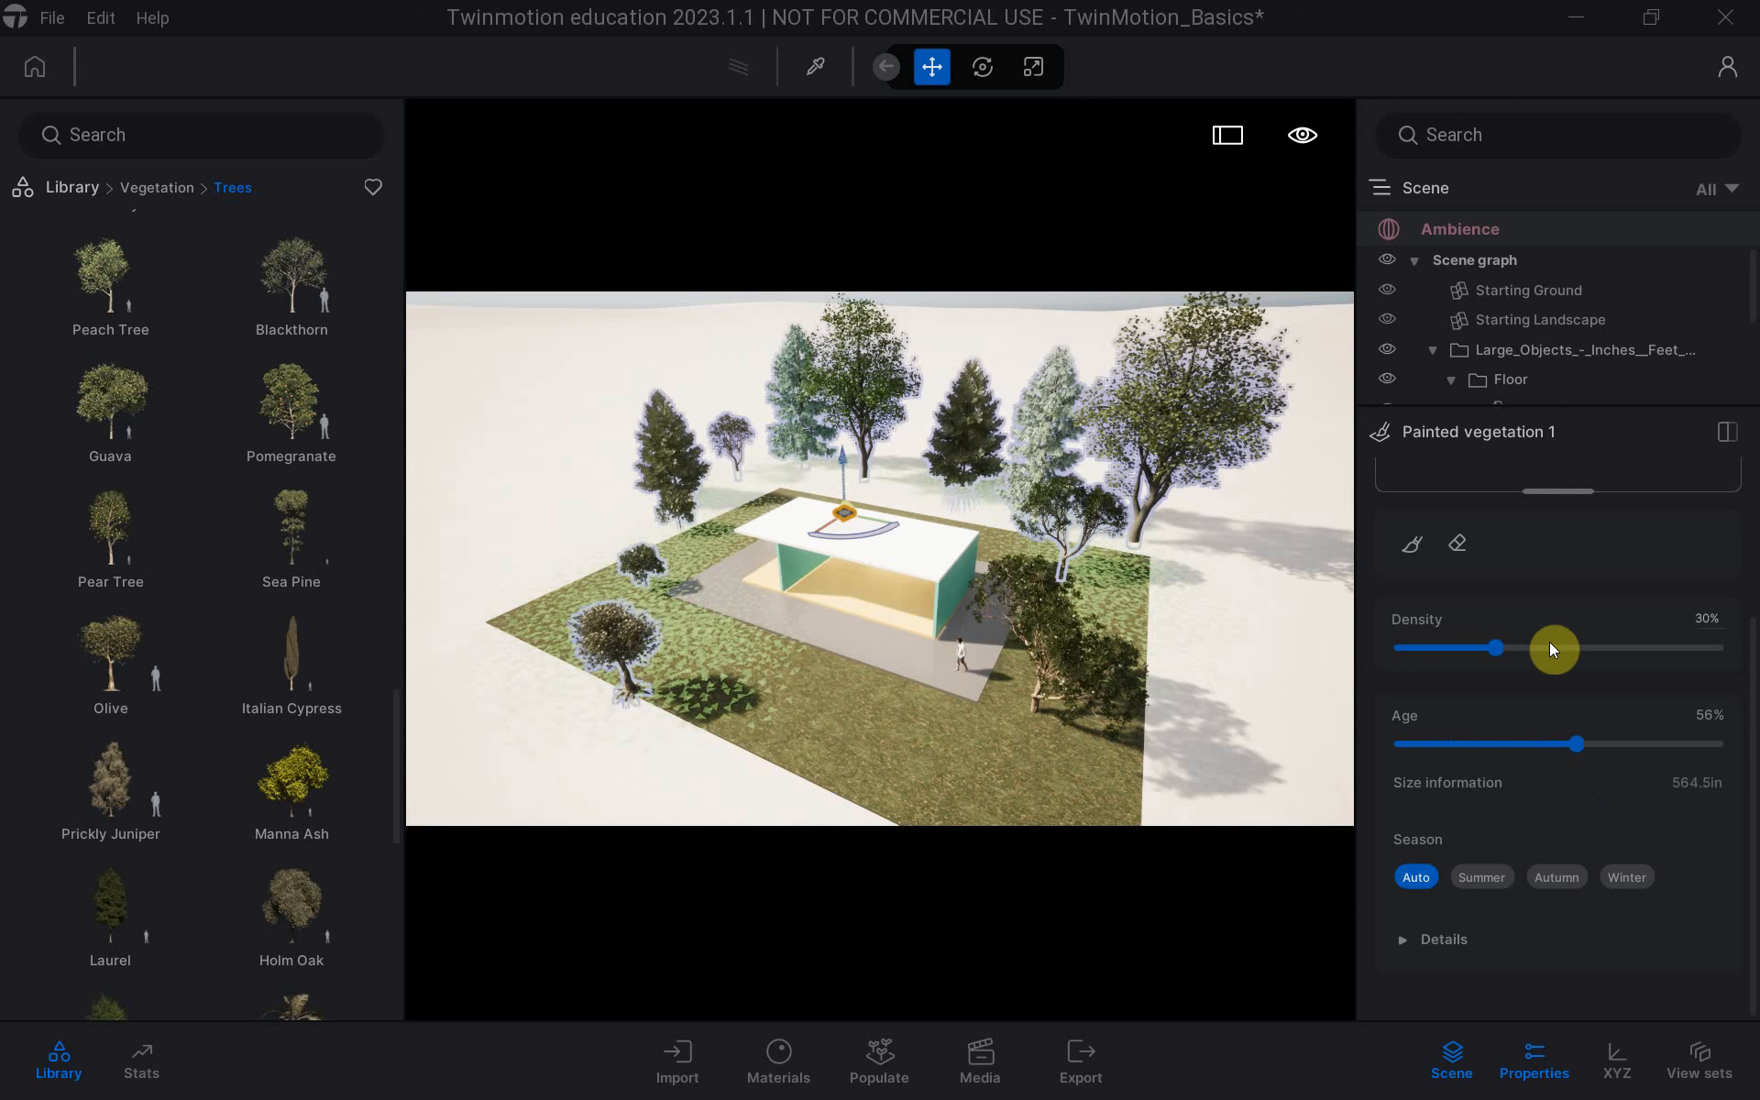
Set the Sweet Orange Tree in the painted vegetation to an age of 100% and a density of 3%.
drag(1753, 699, 1756, 554)
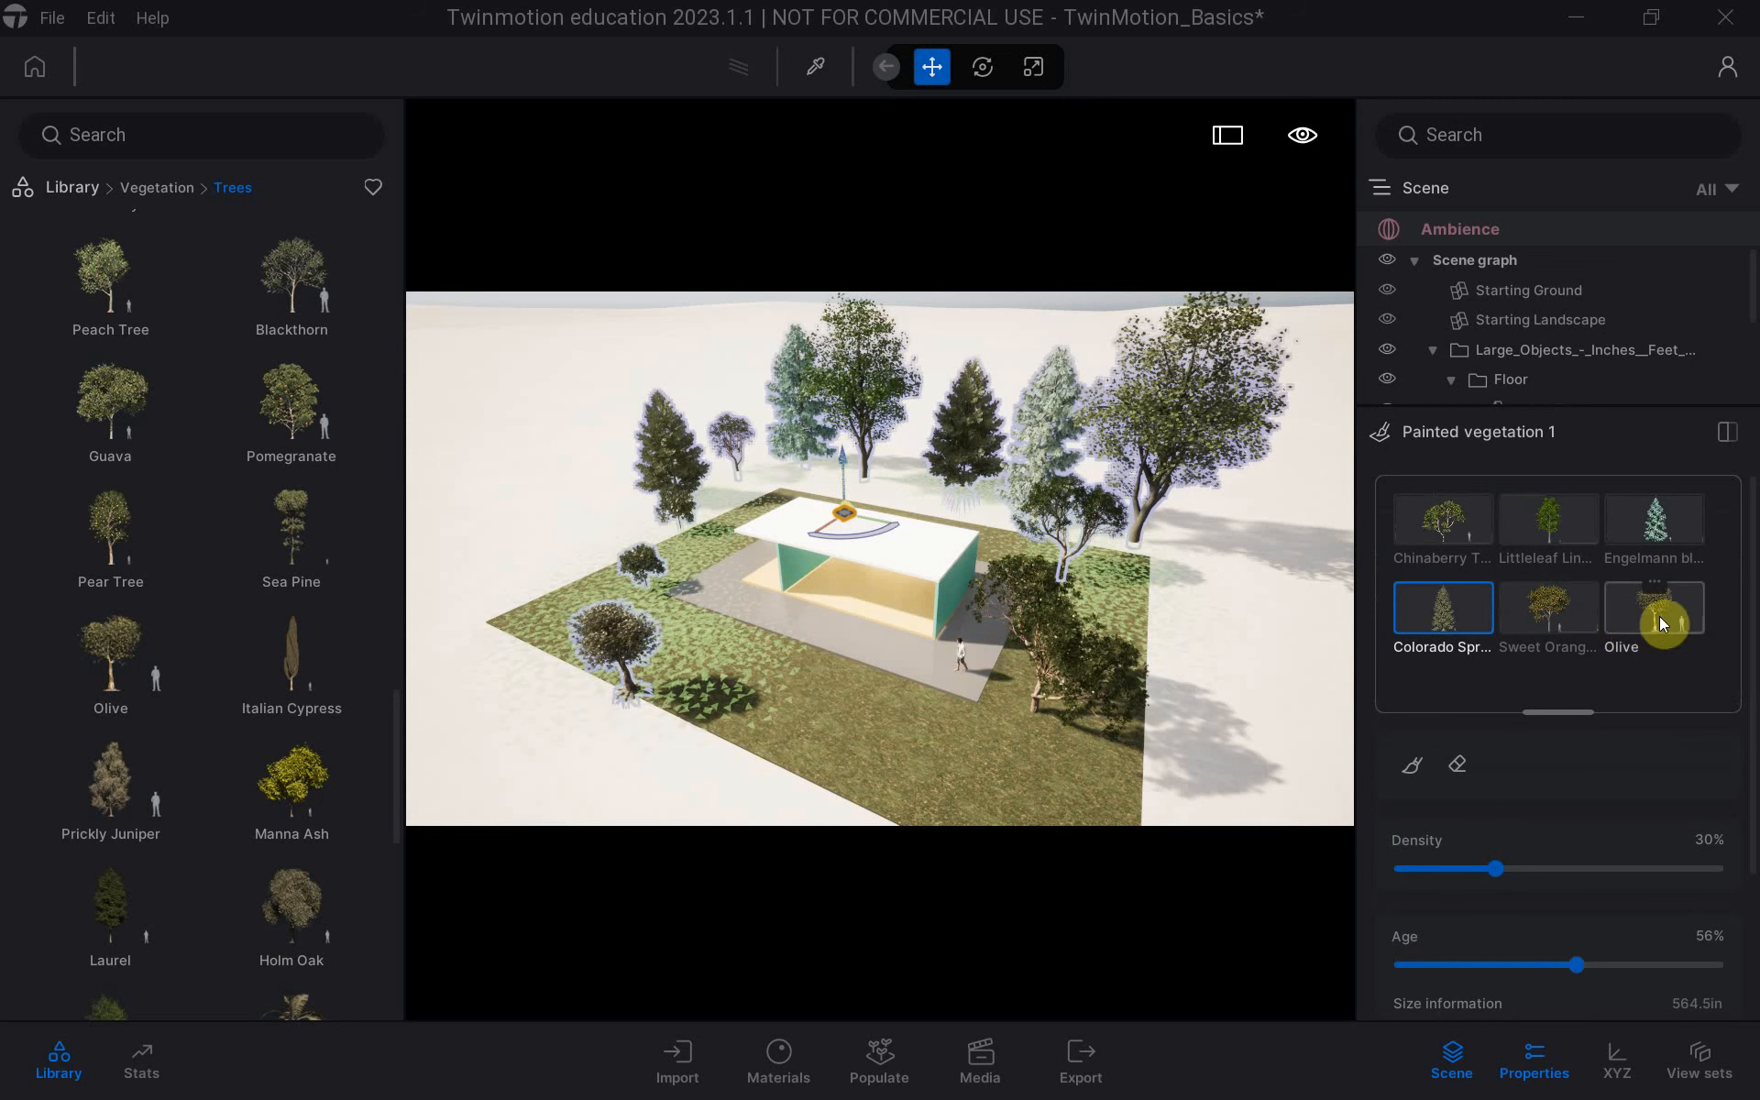
click(1571, 612)
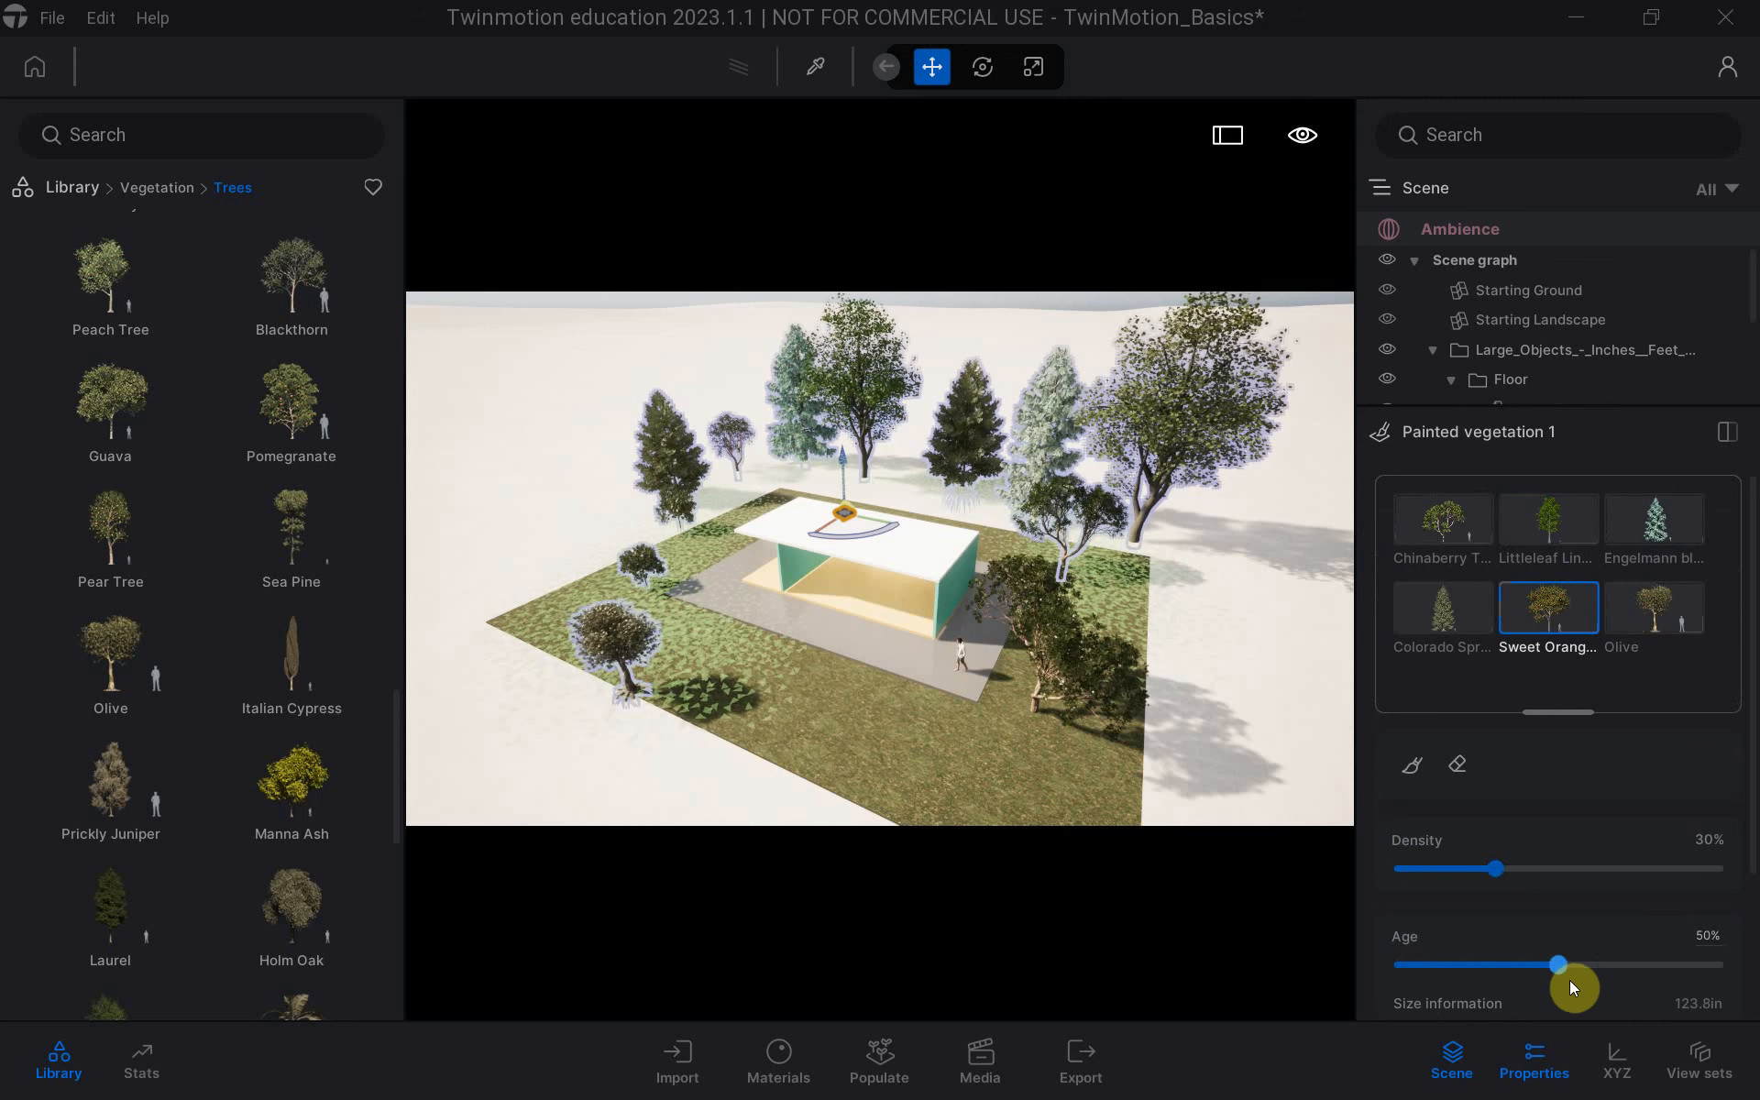
mouse_move(1561, 967)
mouse_down()
mouse_move(1754, 968)
mouse_move(1744, 987)
mouse_move(1603, 988)
mouse_move(1749, 998)
mouse_up()
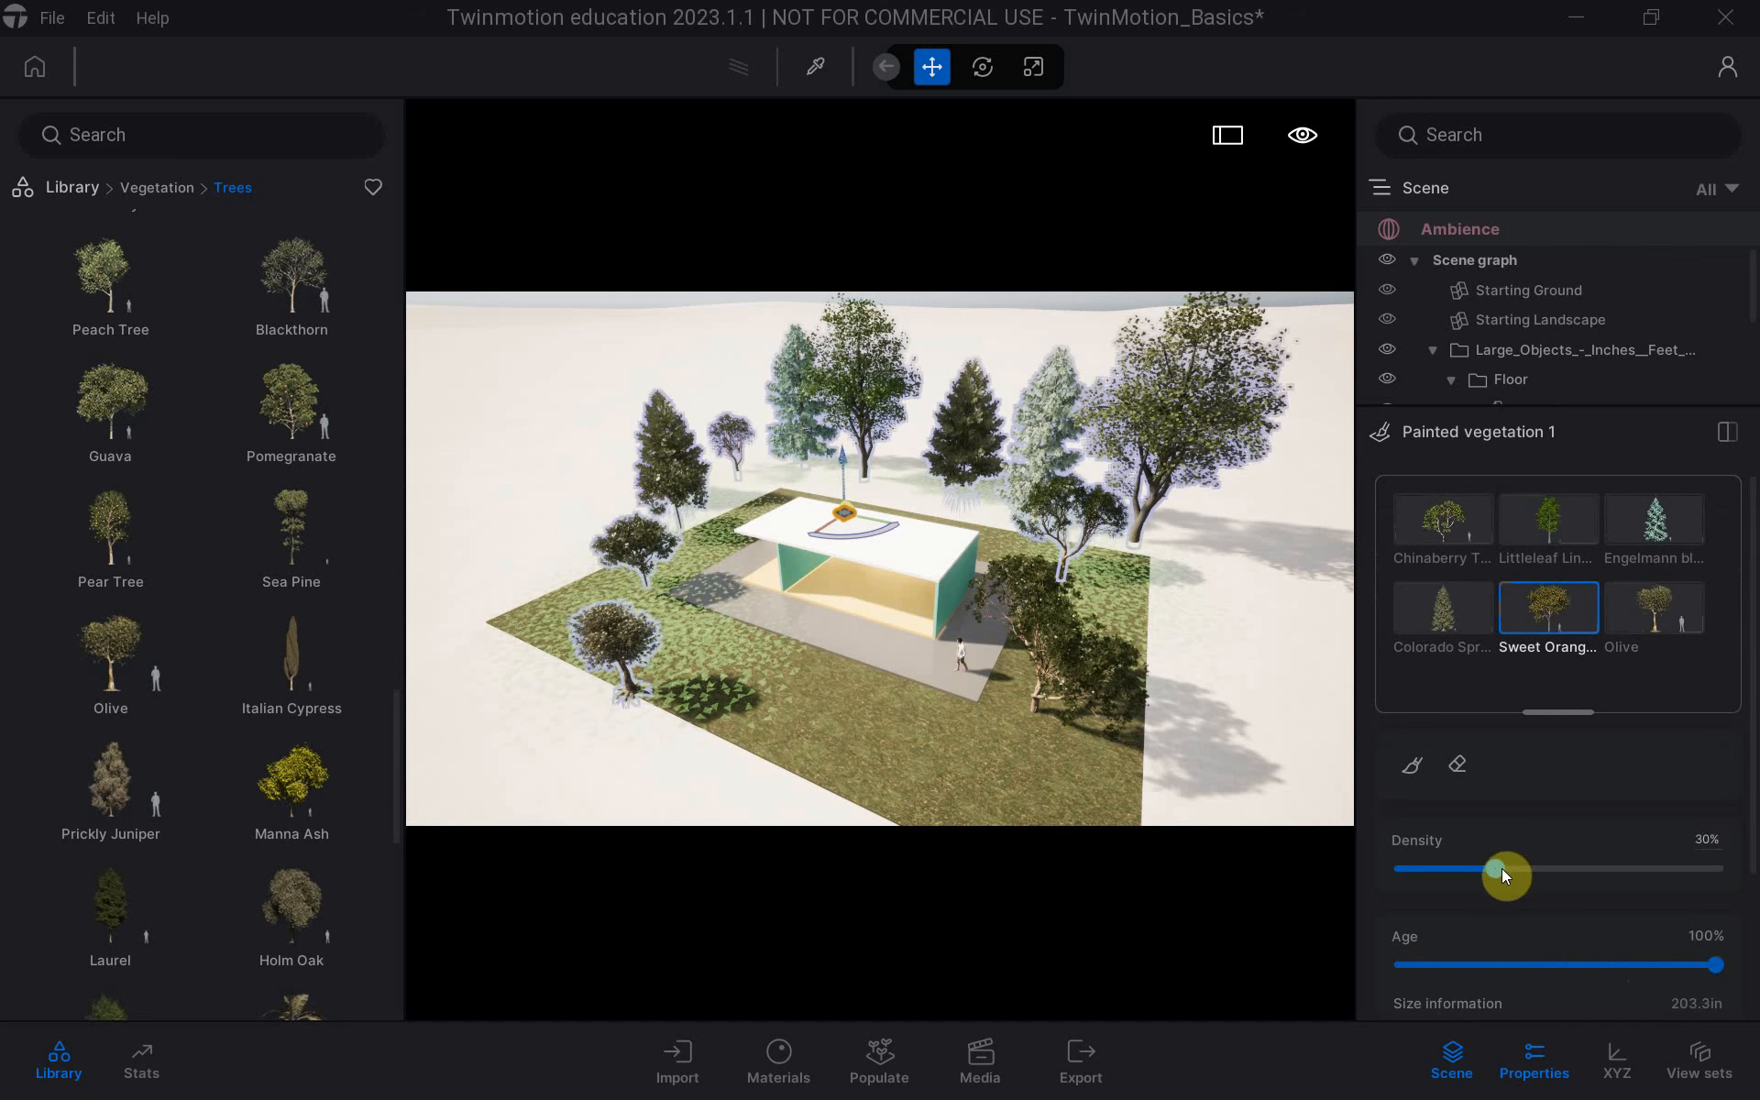
drag(1507, 871, 1514, 868)
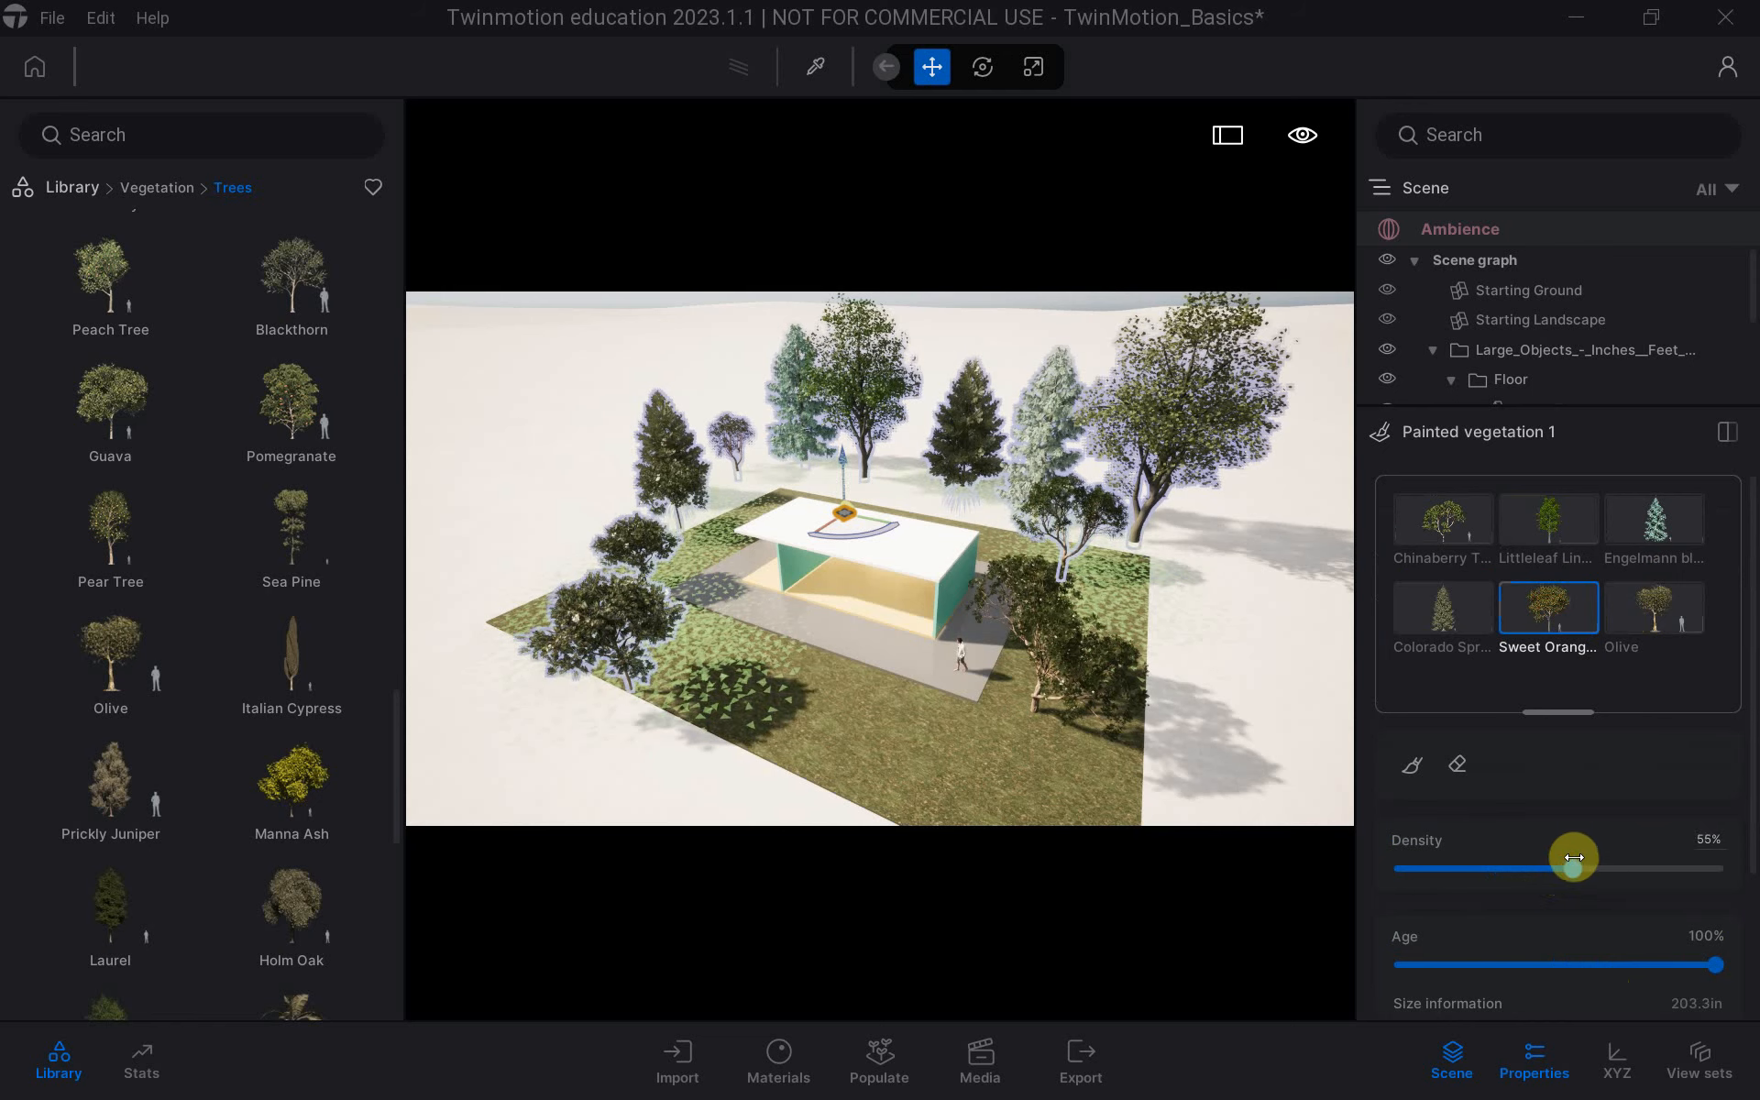
mouse_move(1515, 857)
mouse_down()
mouse_move(1426, 867)
mouse_move(1718, 884)
mouse_move(1437, 886)
mouse_up()
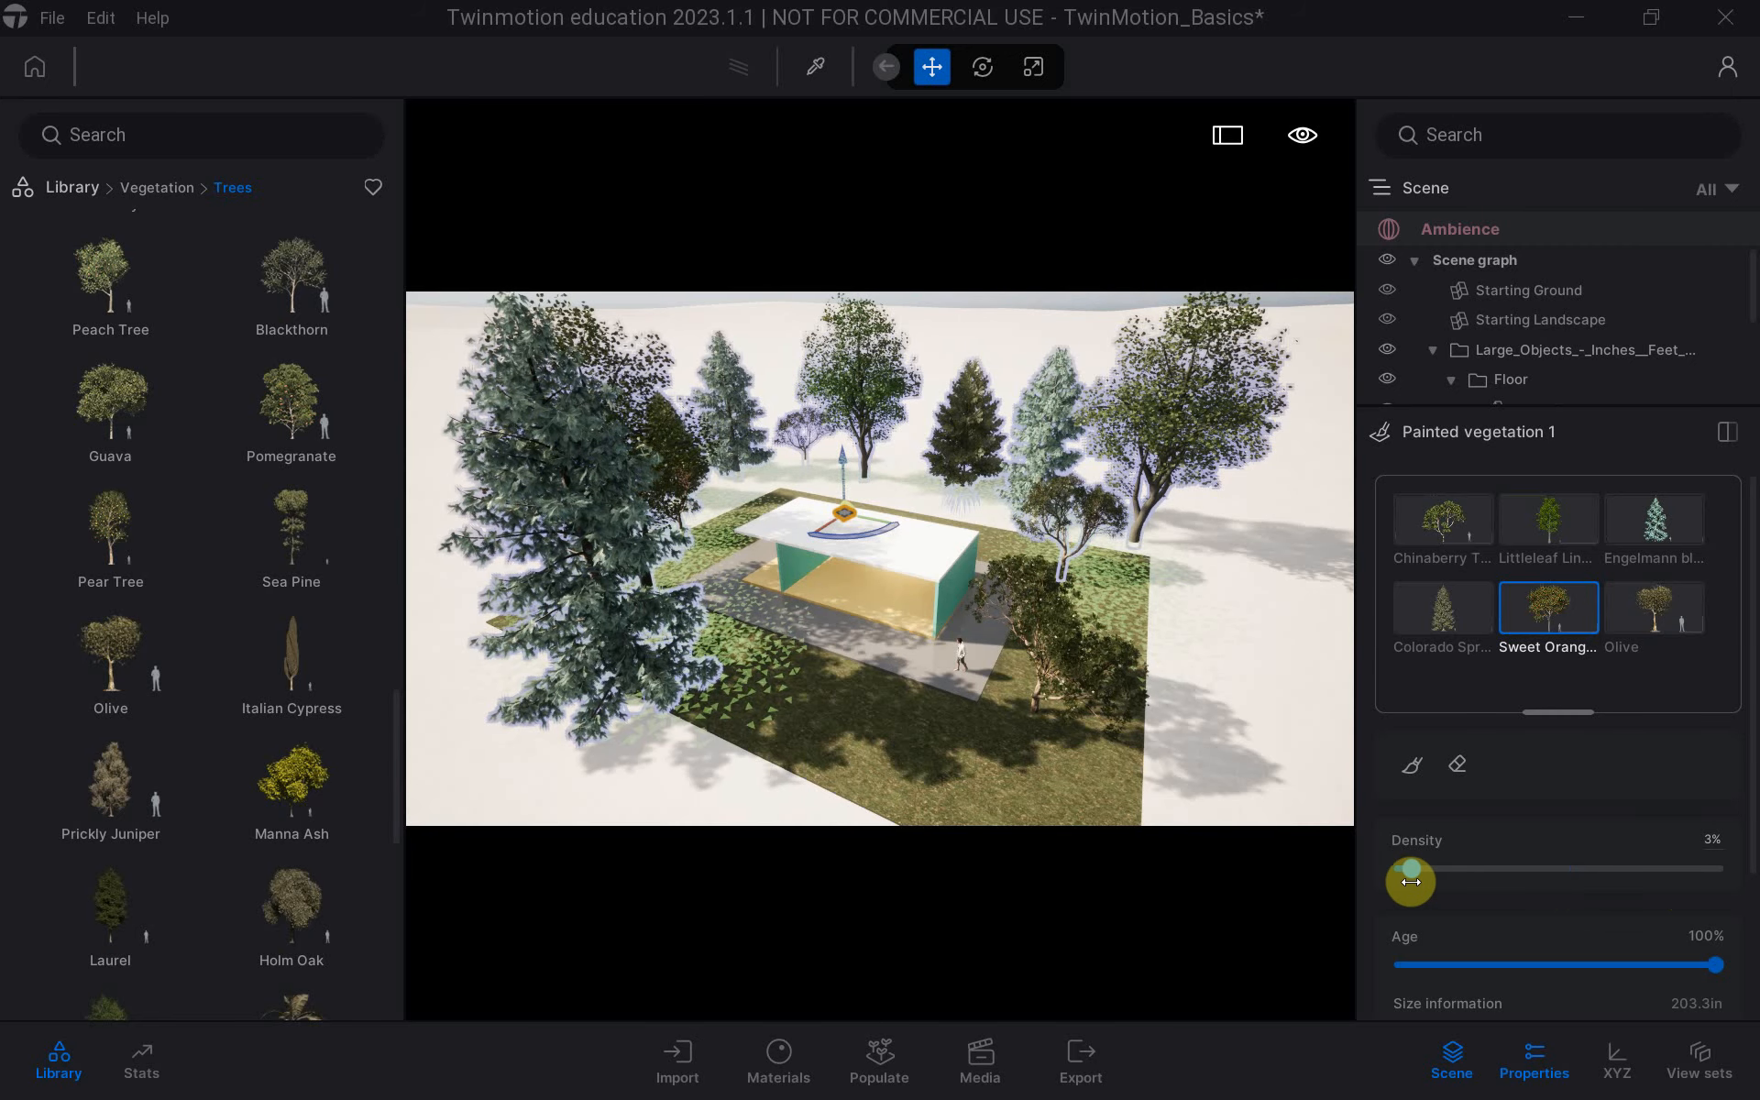
shift+middle_drag(1012, 685, 1029, 642)
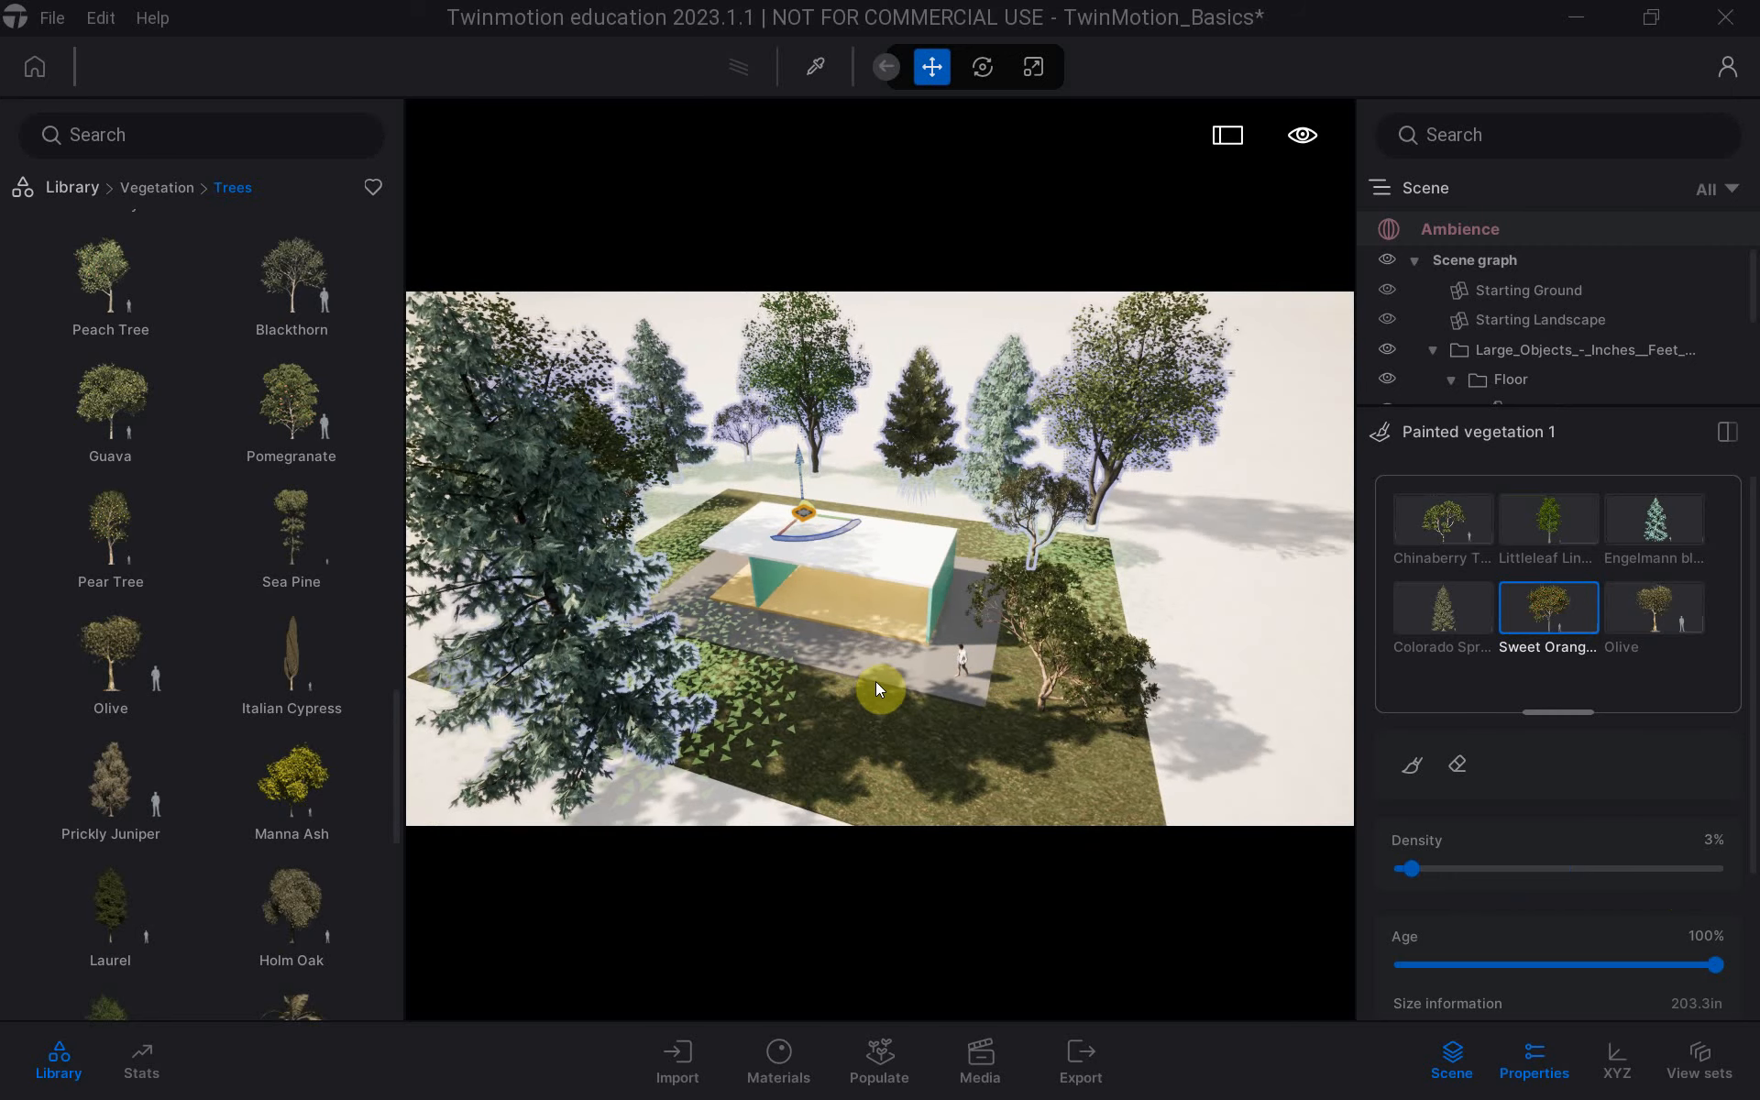
mouse_move(884, 684)
middle_down()
mouse_move(877, 629)
mouse_move(906, 688)
middle_up()
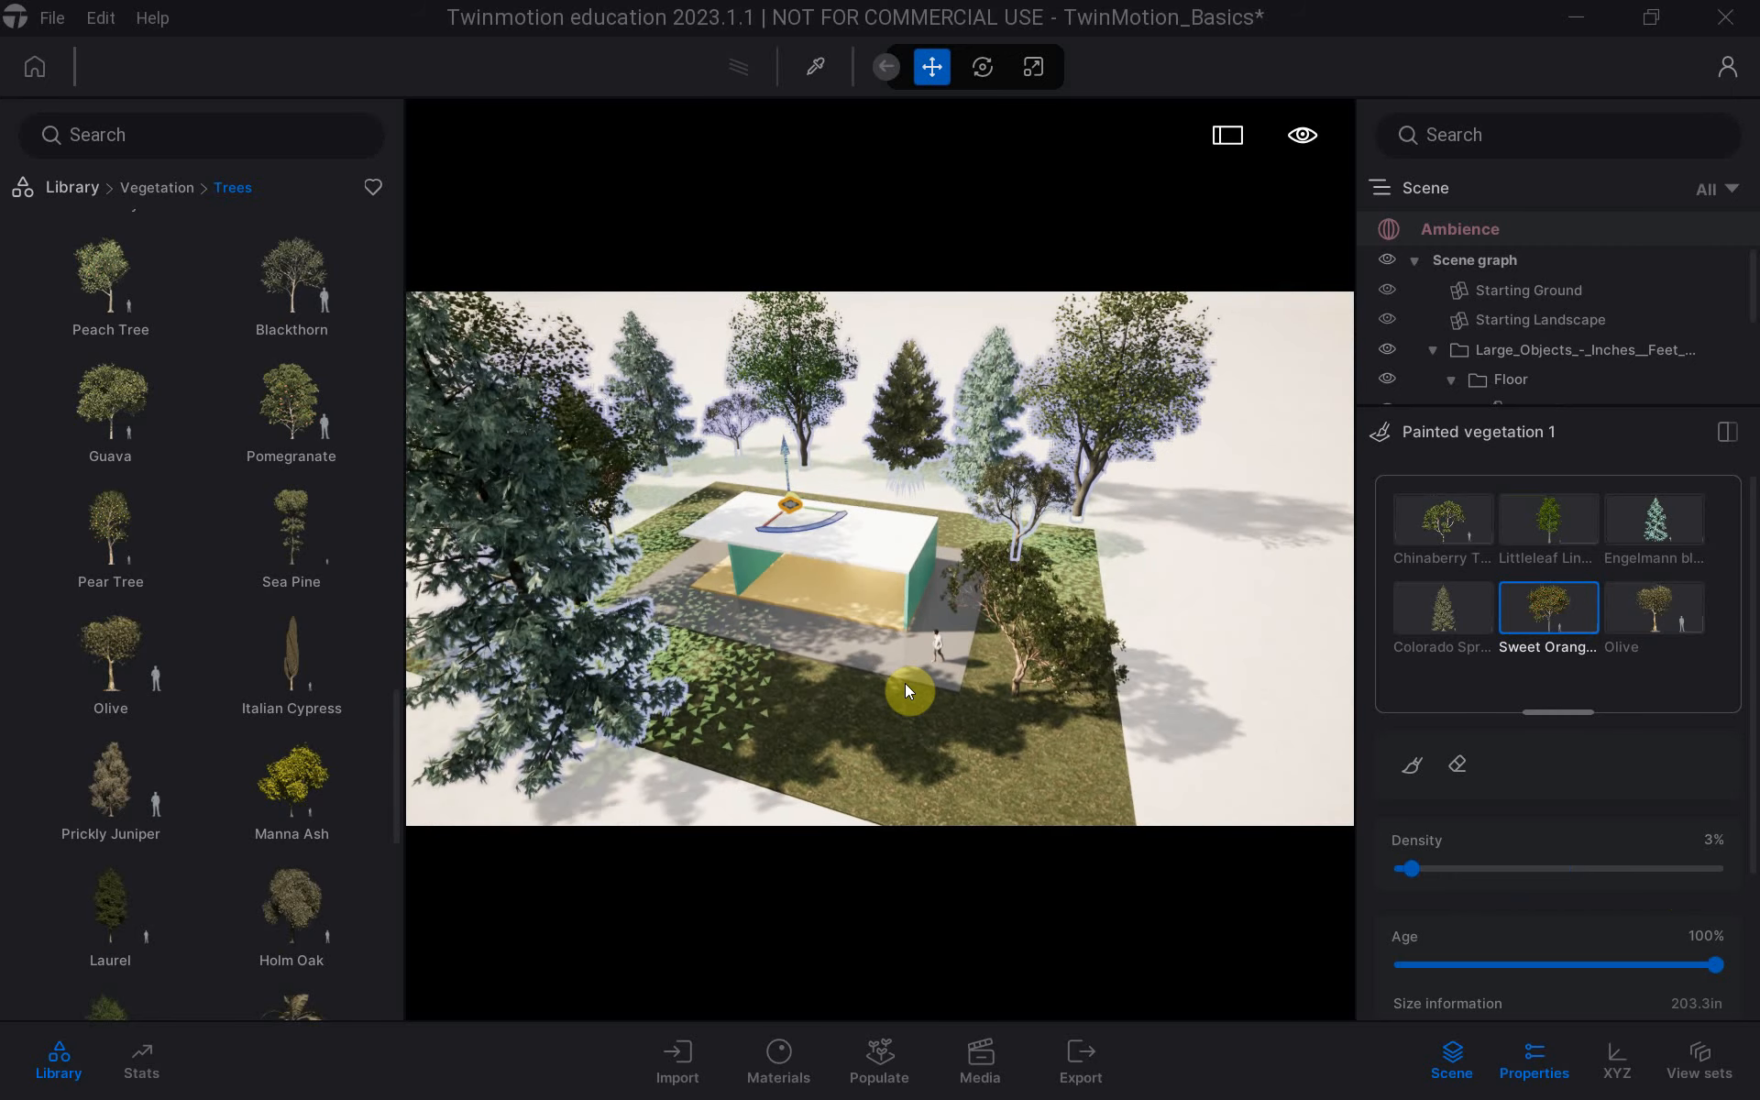
Start a new foliage painting set and add Lawn 01 from the library's grass and flowers vegetation.
click(878, 1056)
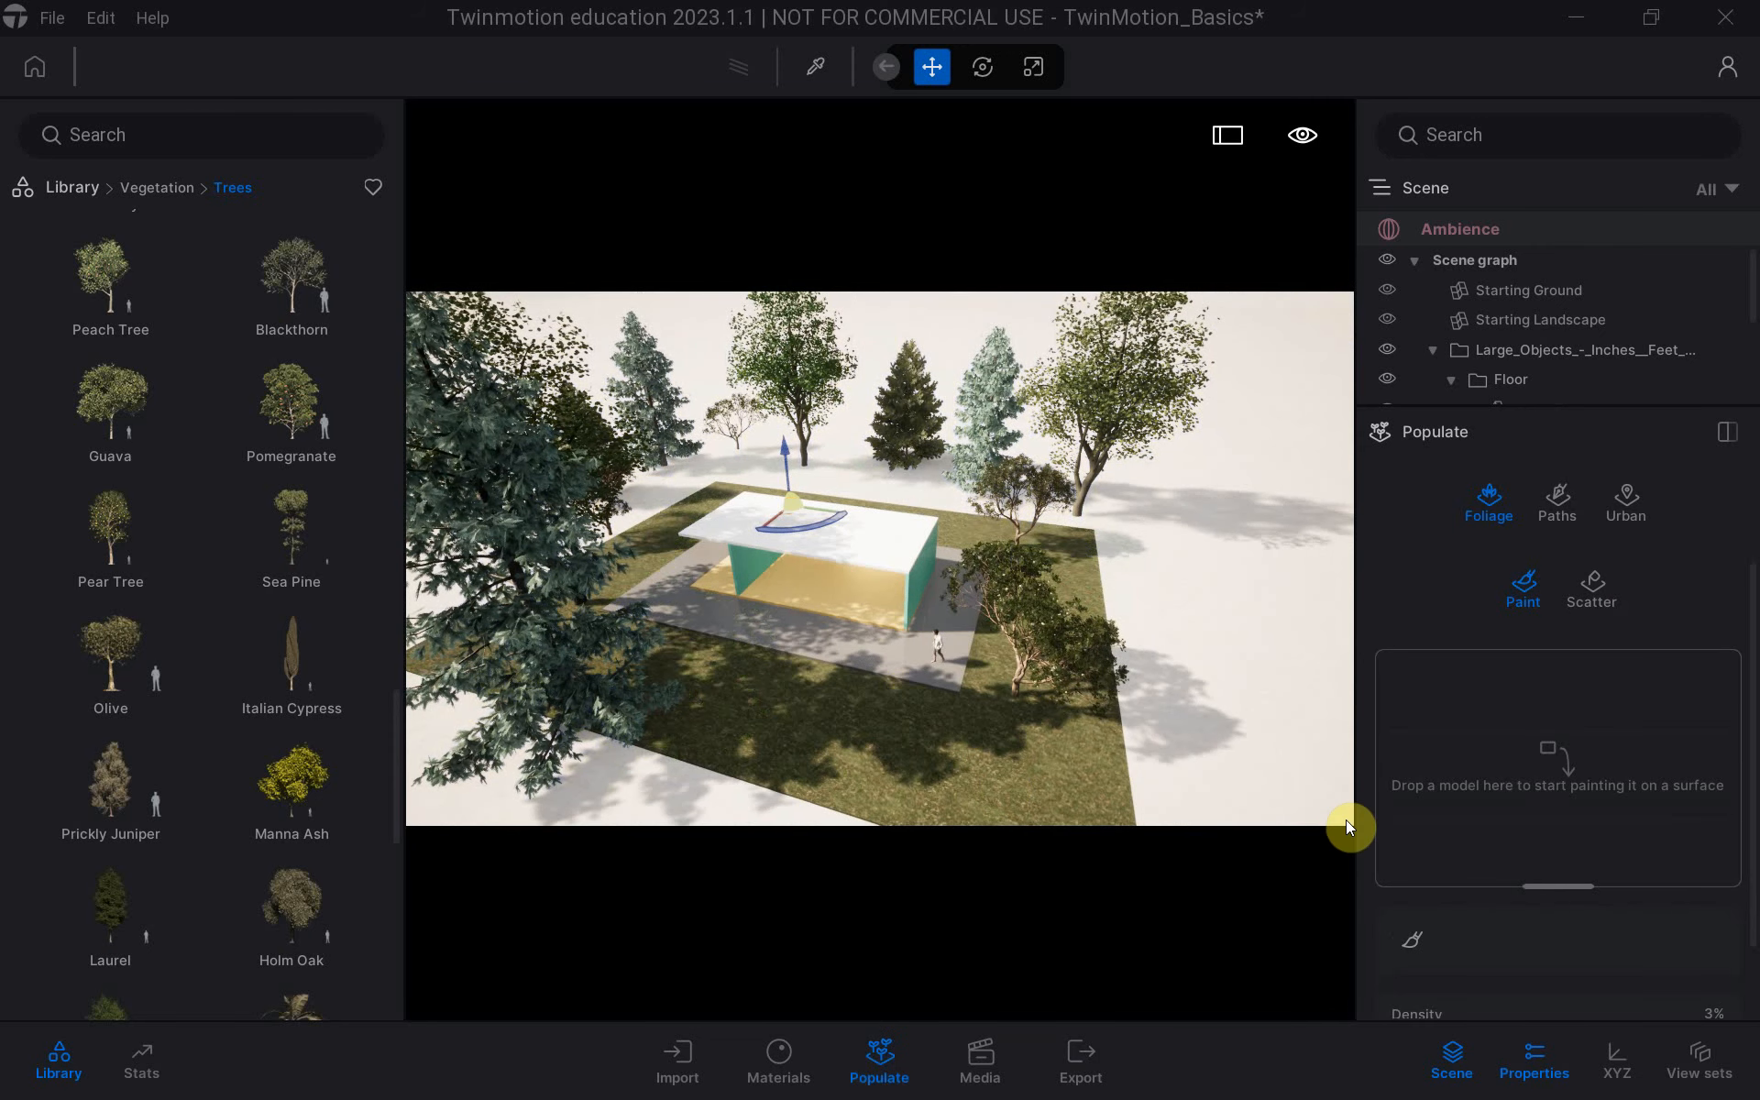
click(1526, 597)
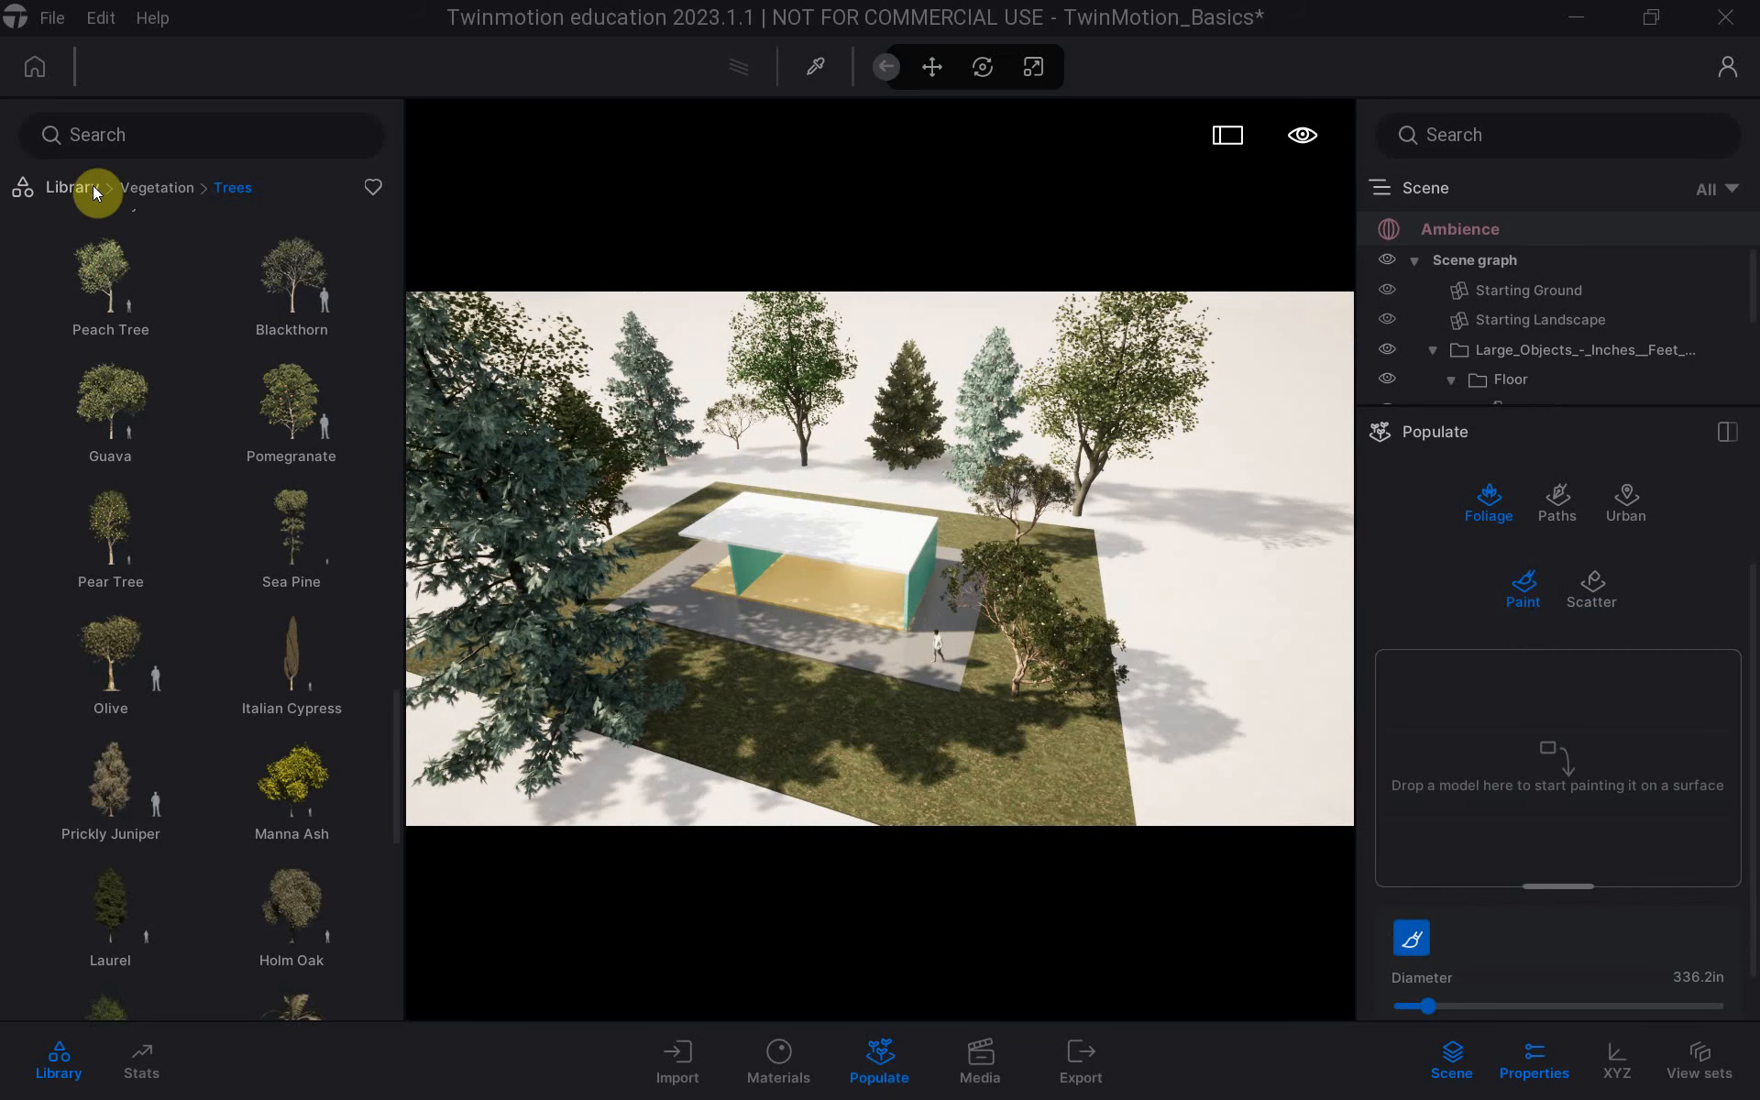
click(95, 189)
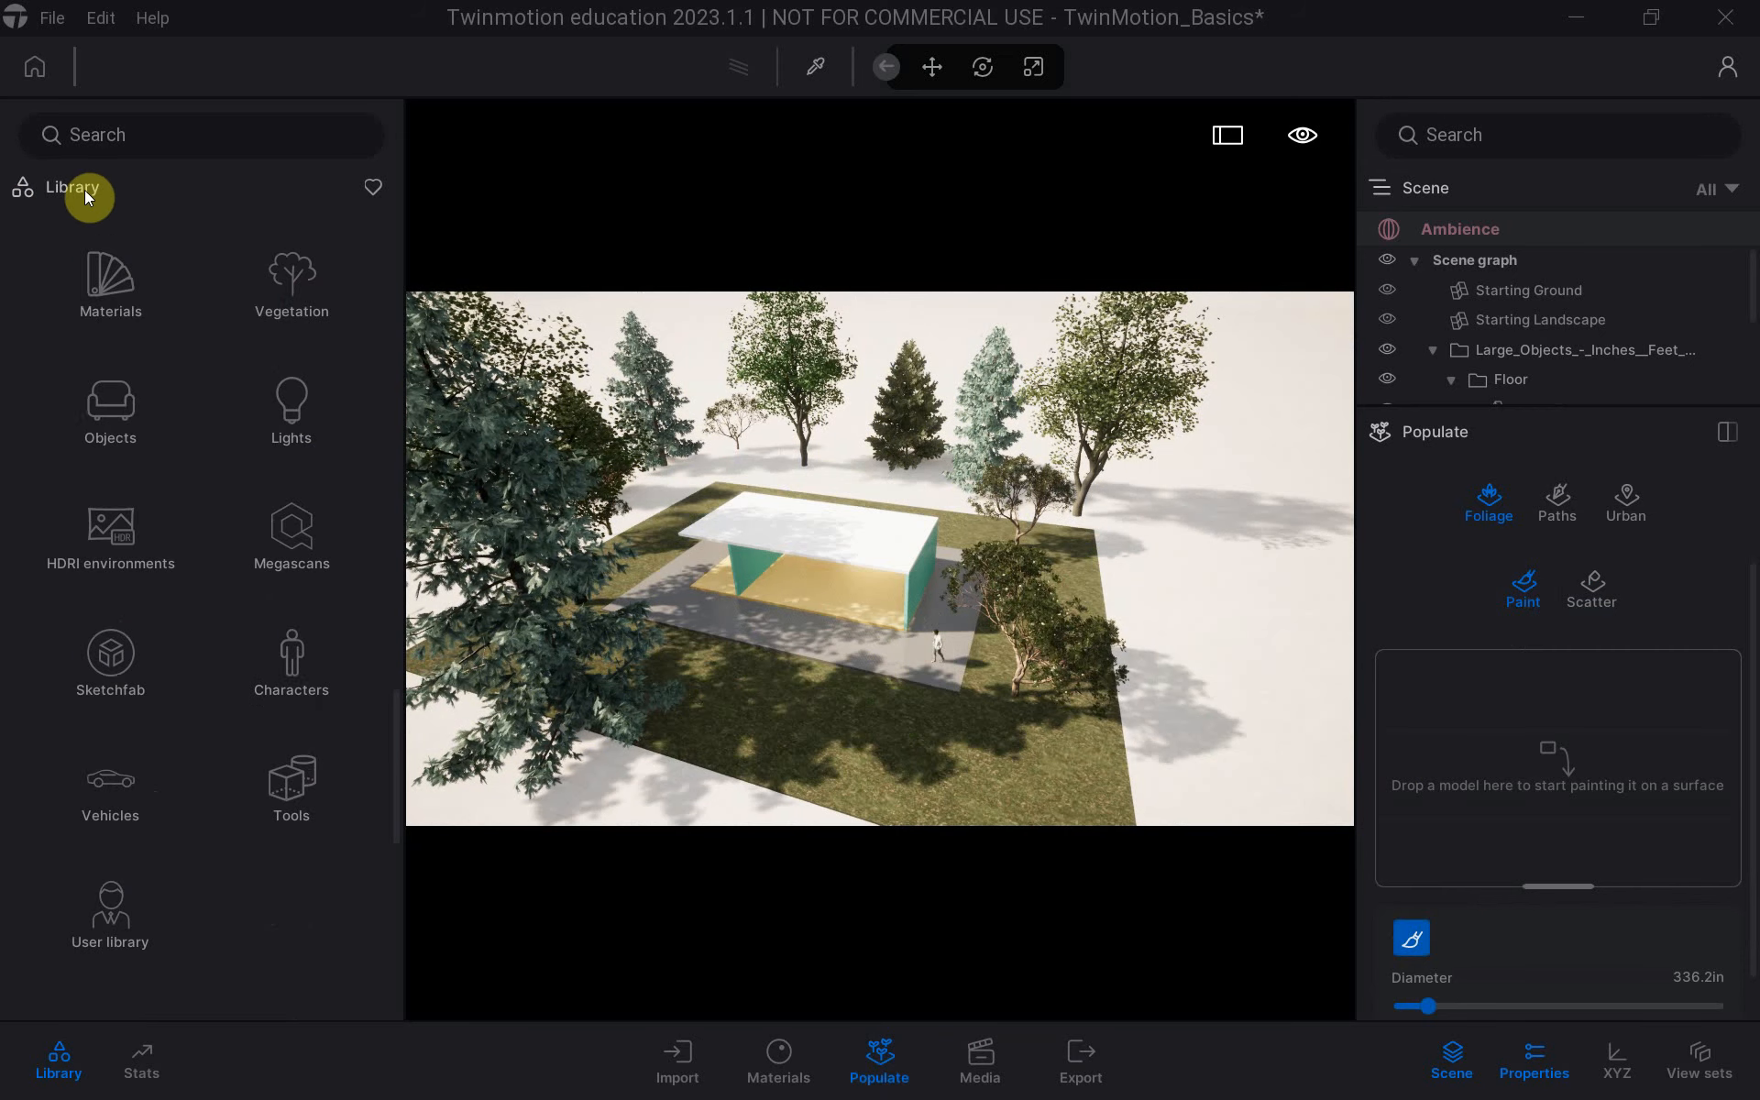
click(305, 290)
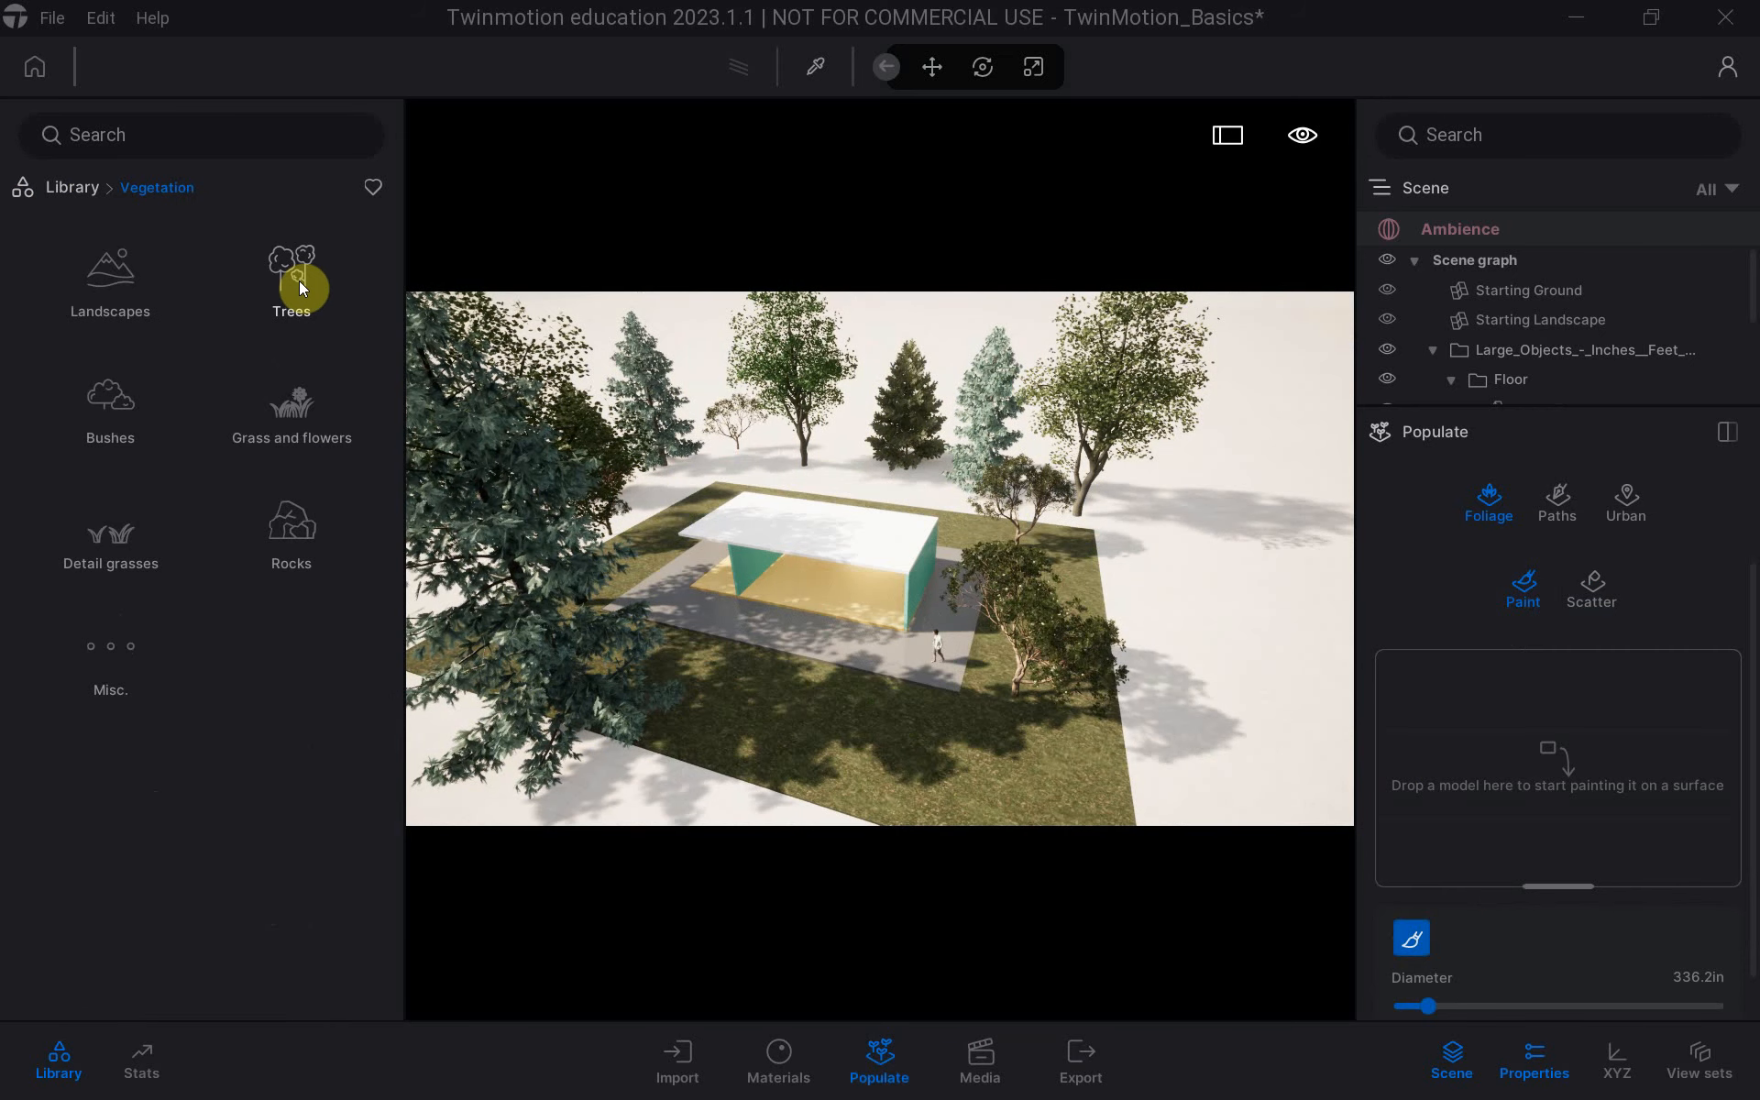
click(231, 409)
mouse_move(274, 415)
mouse_move(143, 312)
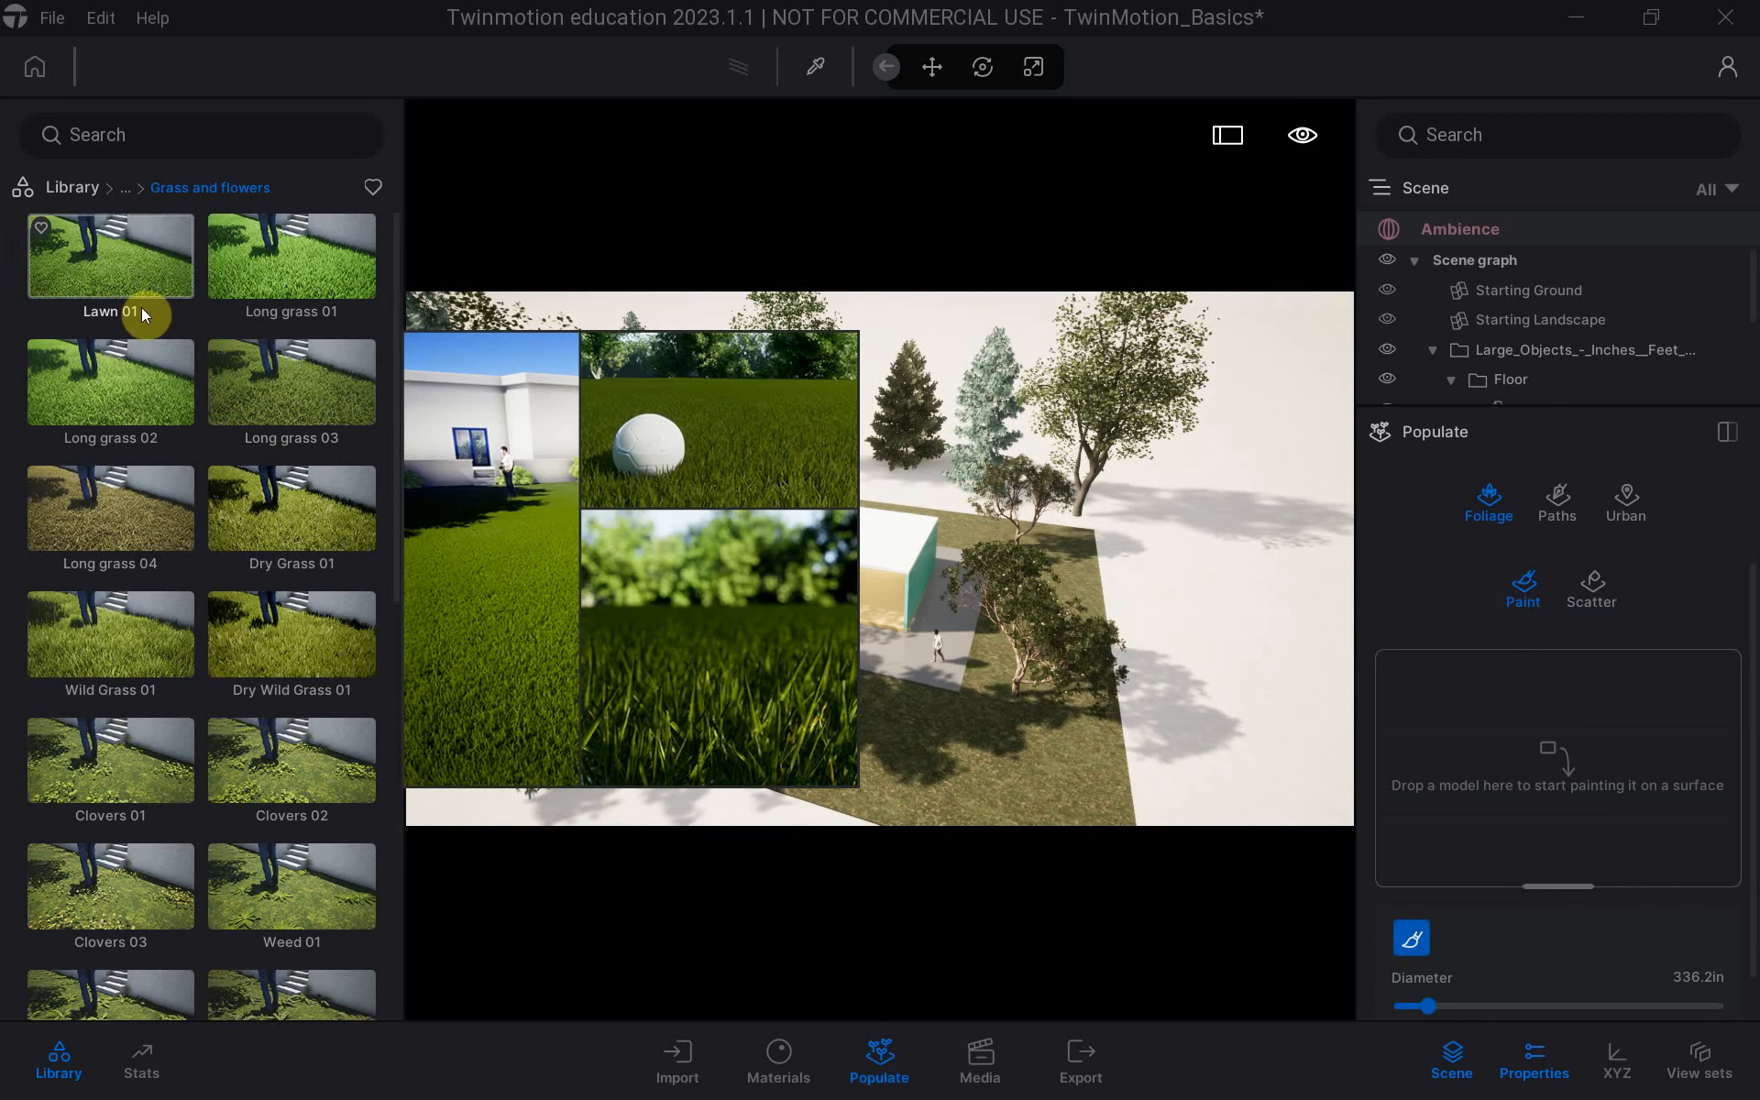
click(99, 265)
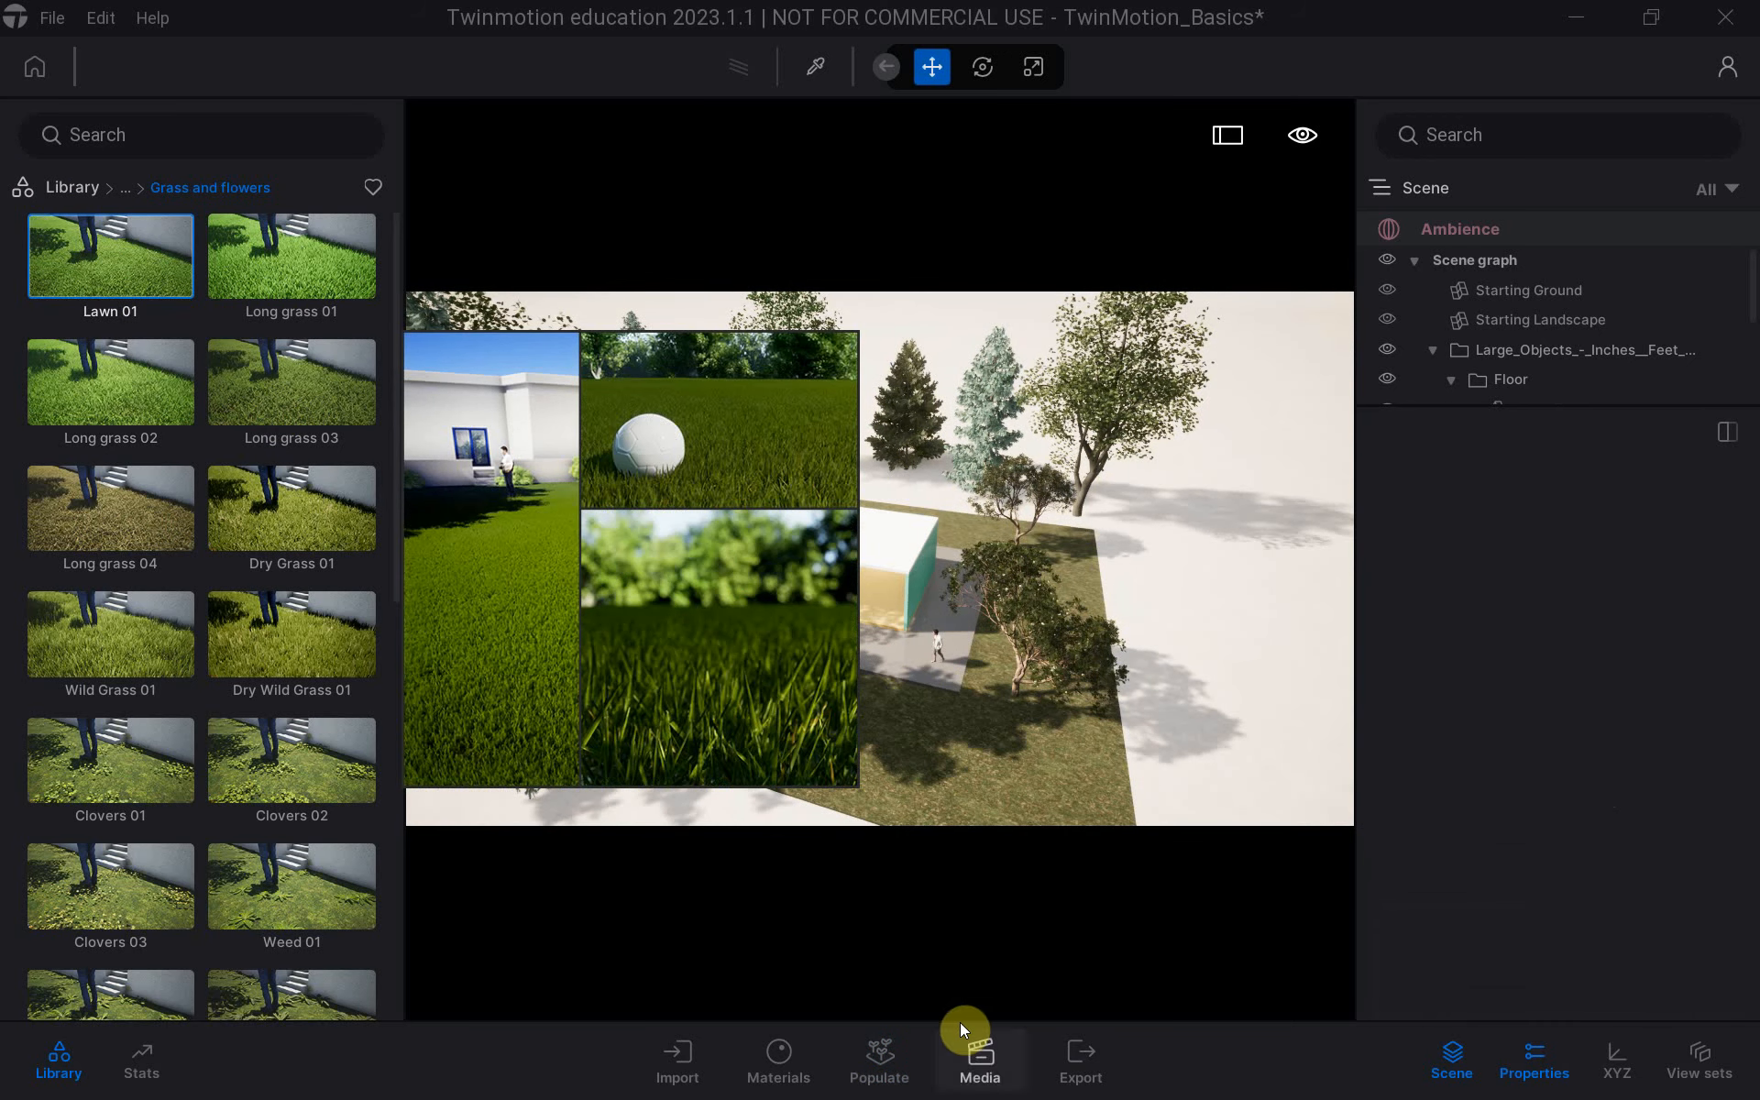
click(877, 1072)
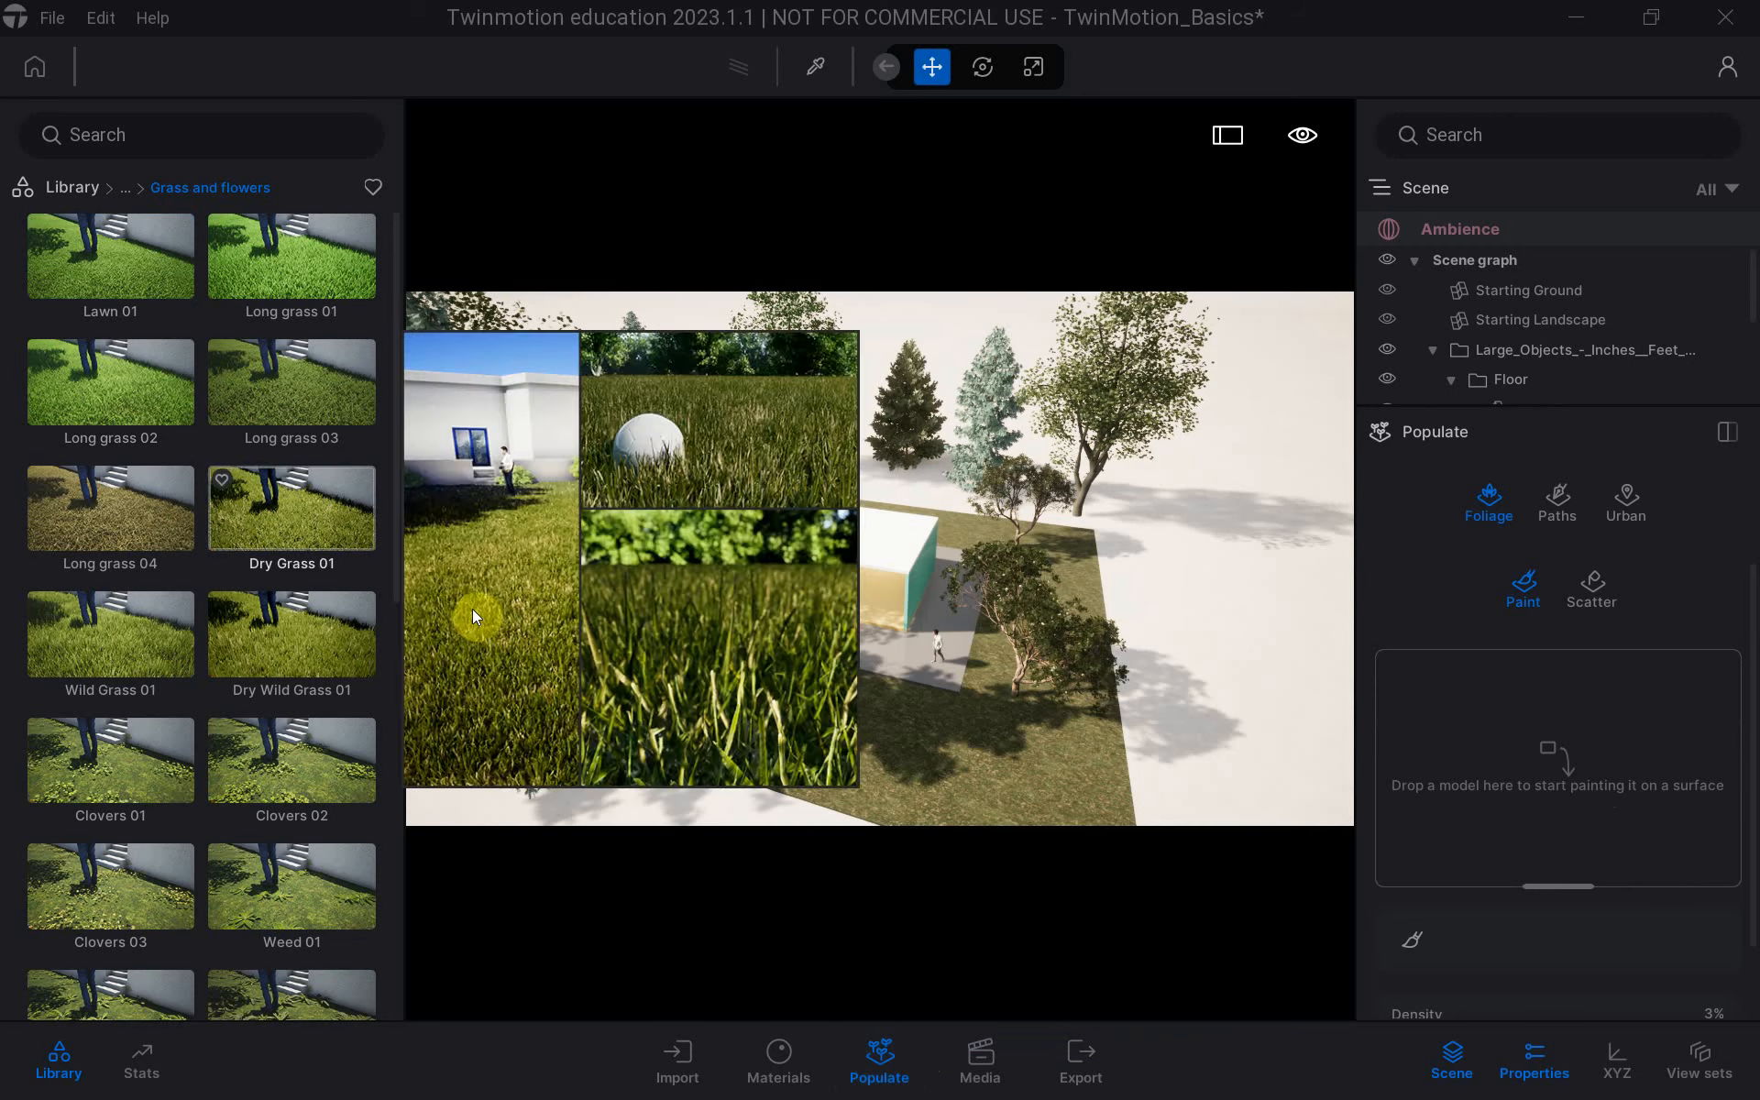
drag(164, 300, 1499, 757)
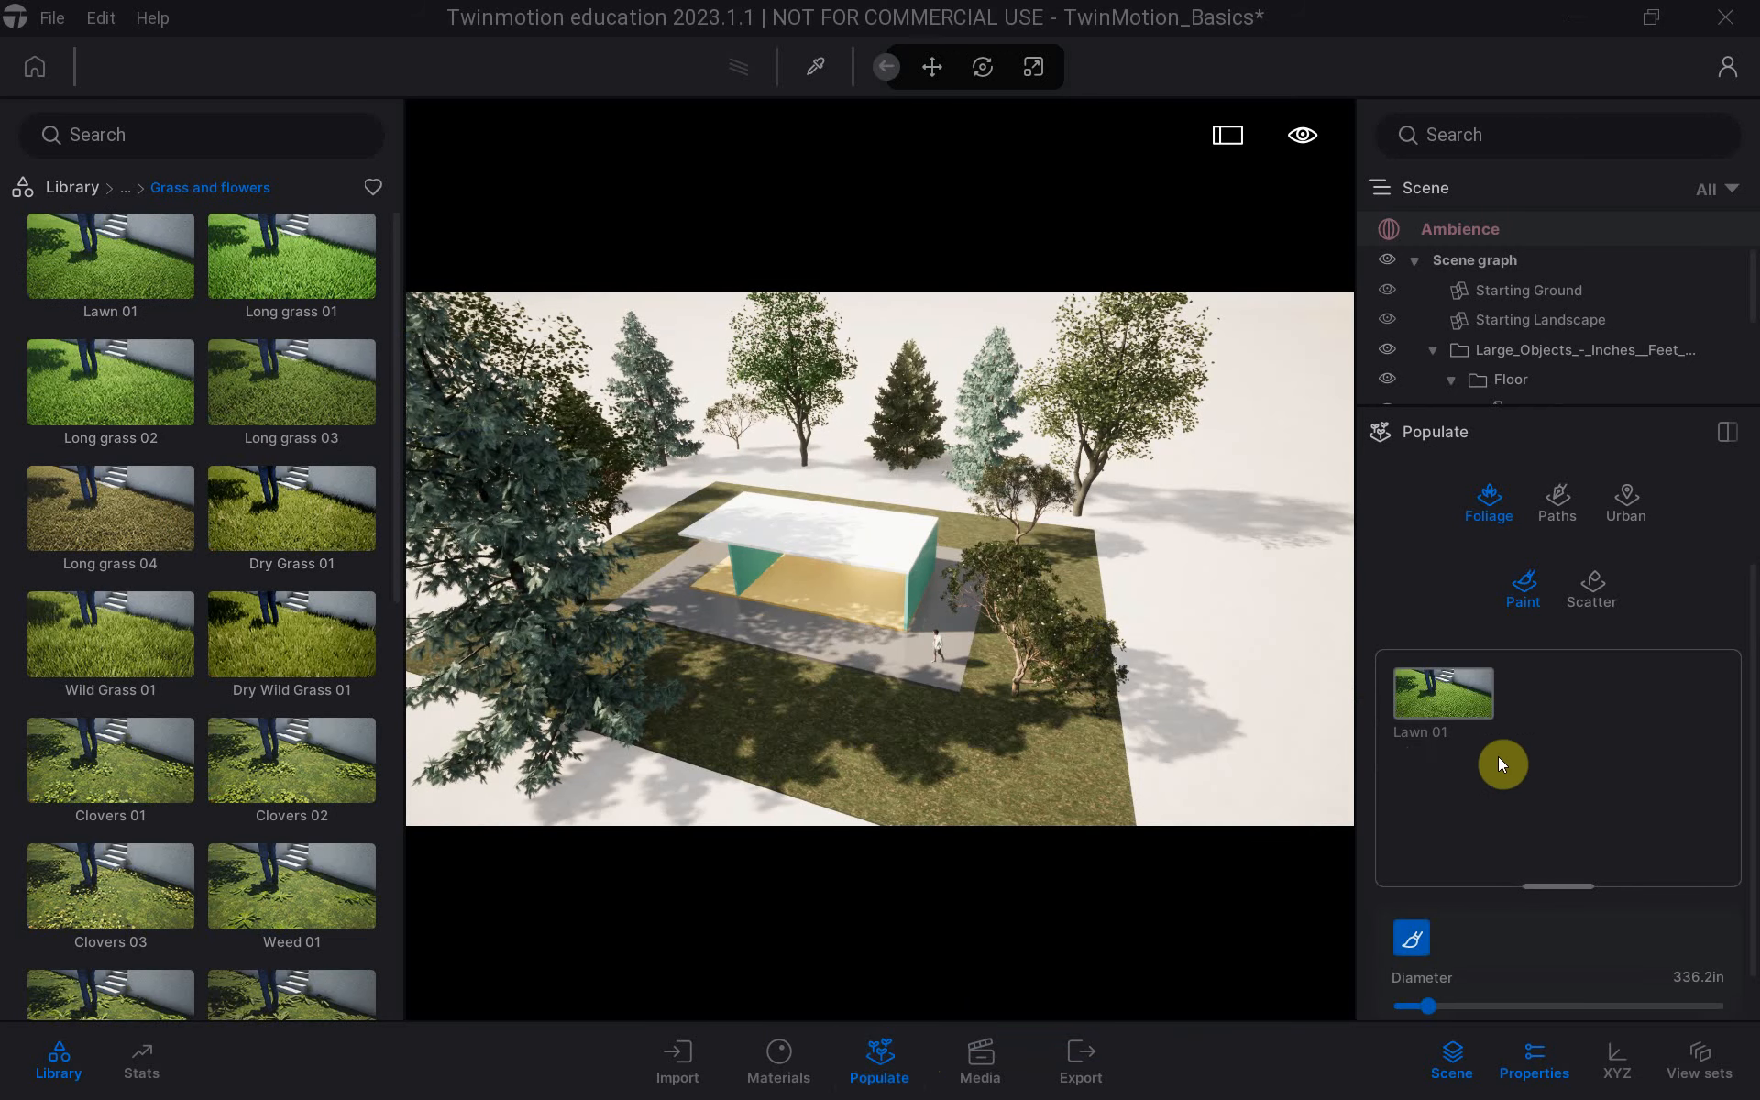
Add Dry Wild Grass 01 and Clovers 02 to the foliage paint set.
mouse_move(309, 638)
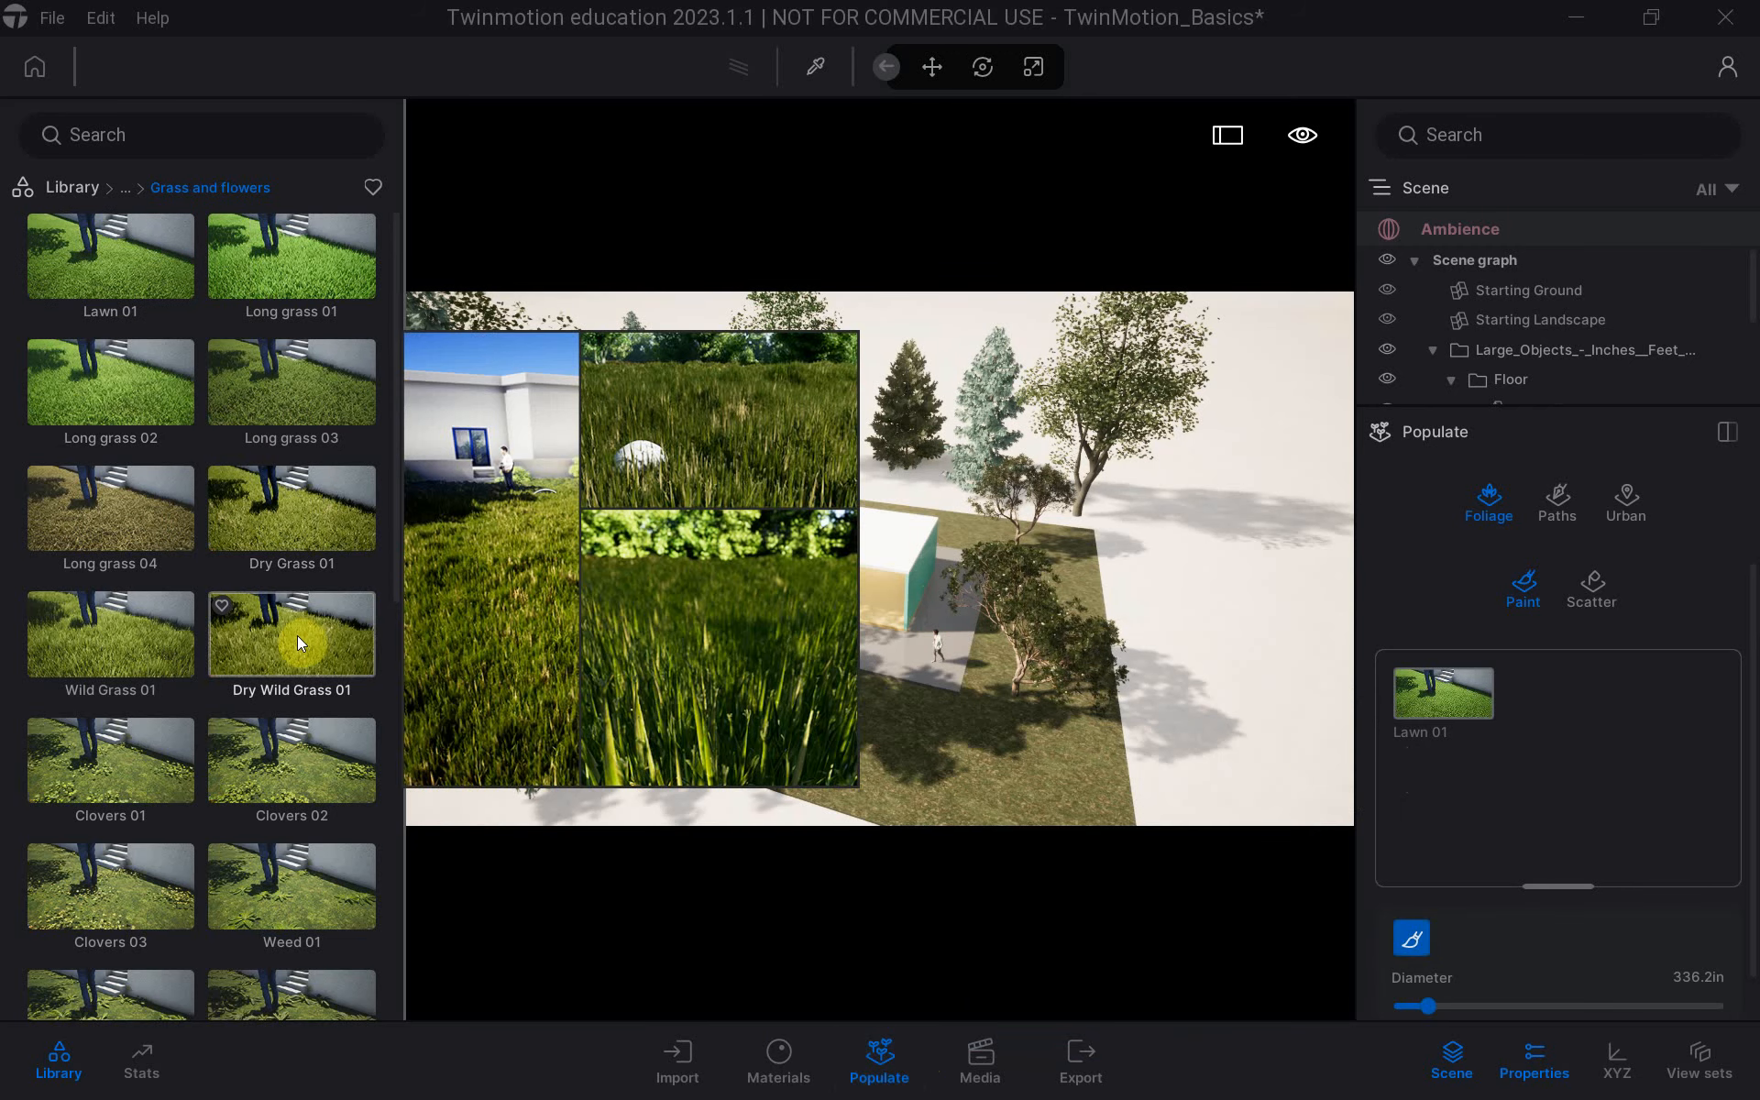
drag(295, 637, 1562, 752)
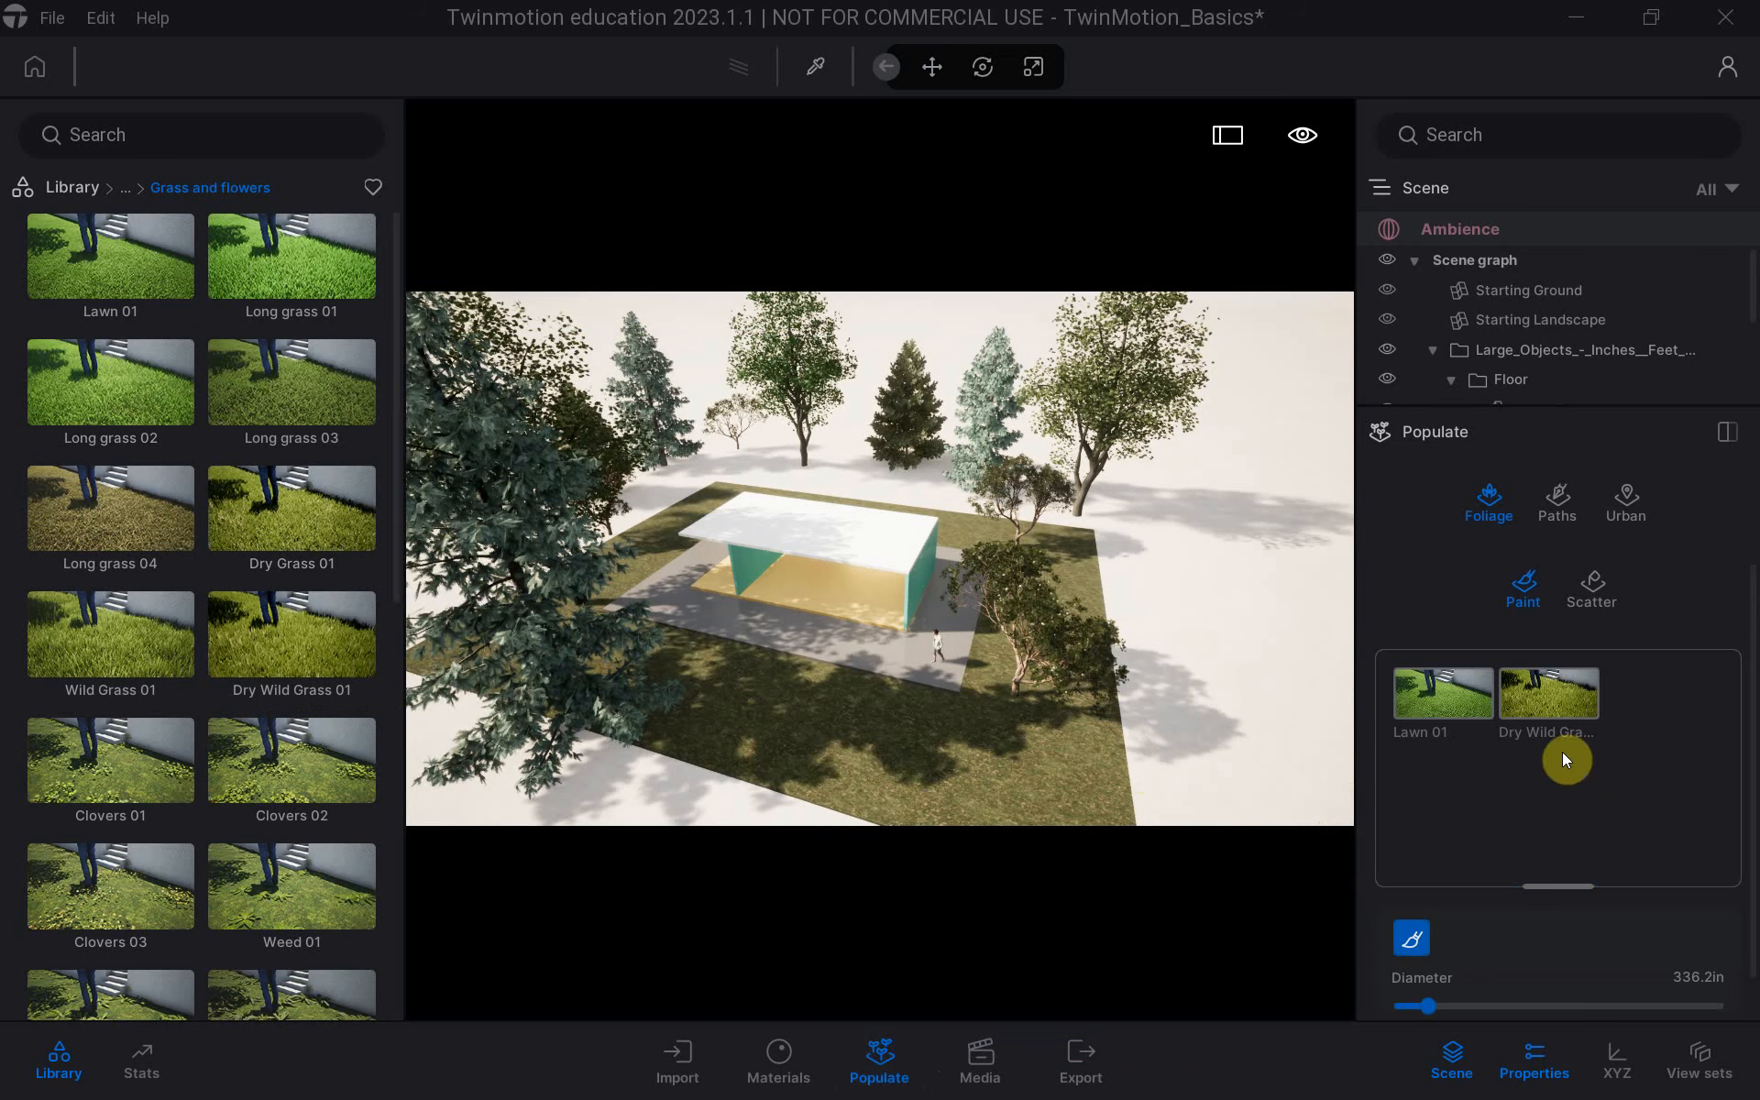
mouse_move(256, 703)
scroll(255, 704, down, 2)
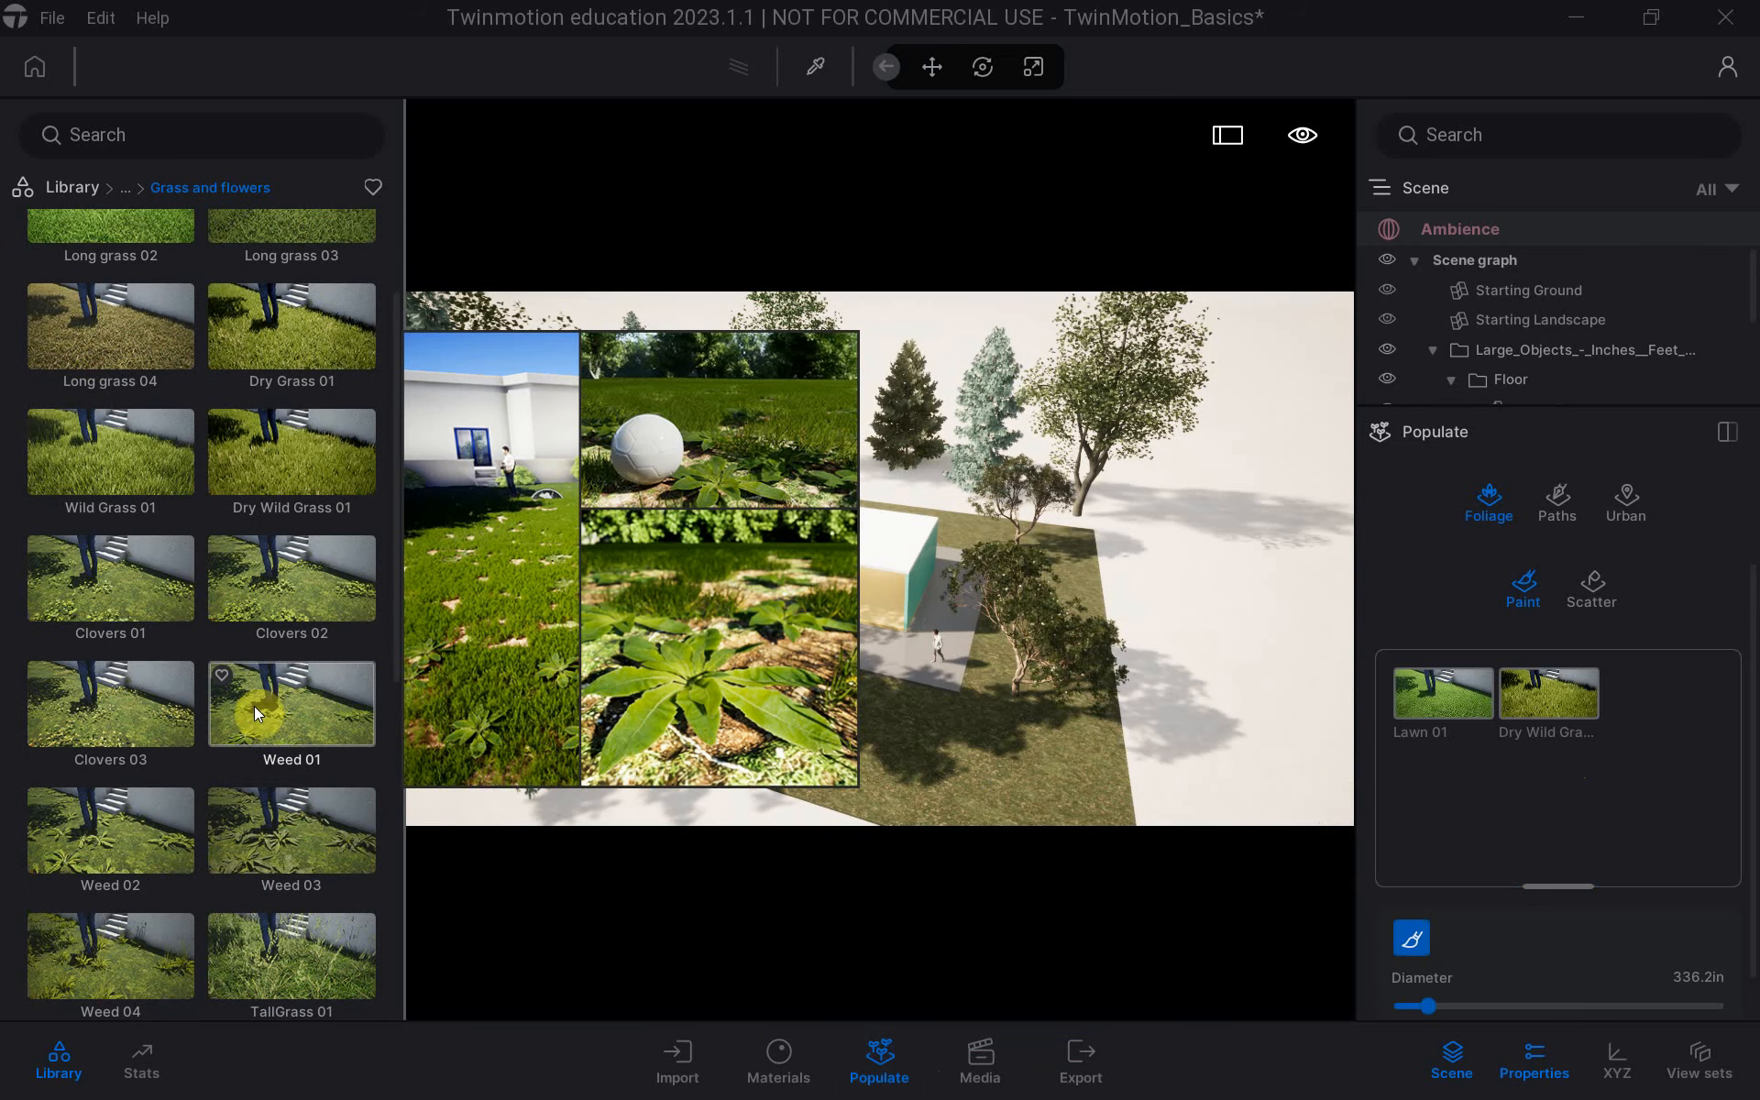
drag(255, 706, 1650, 717)
Find TallGrass 02 among the grass and flowers assets and add it to the foliage paint set.
mouse_move(222, 720)
scroll(222, 721, down, 2)
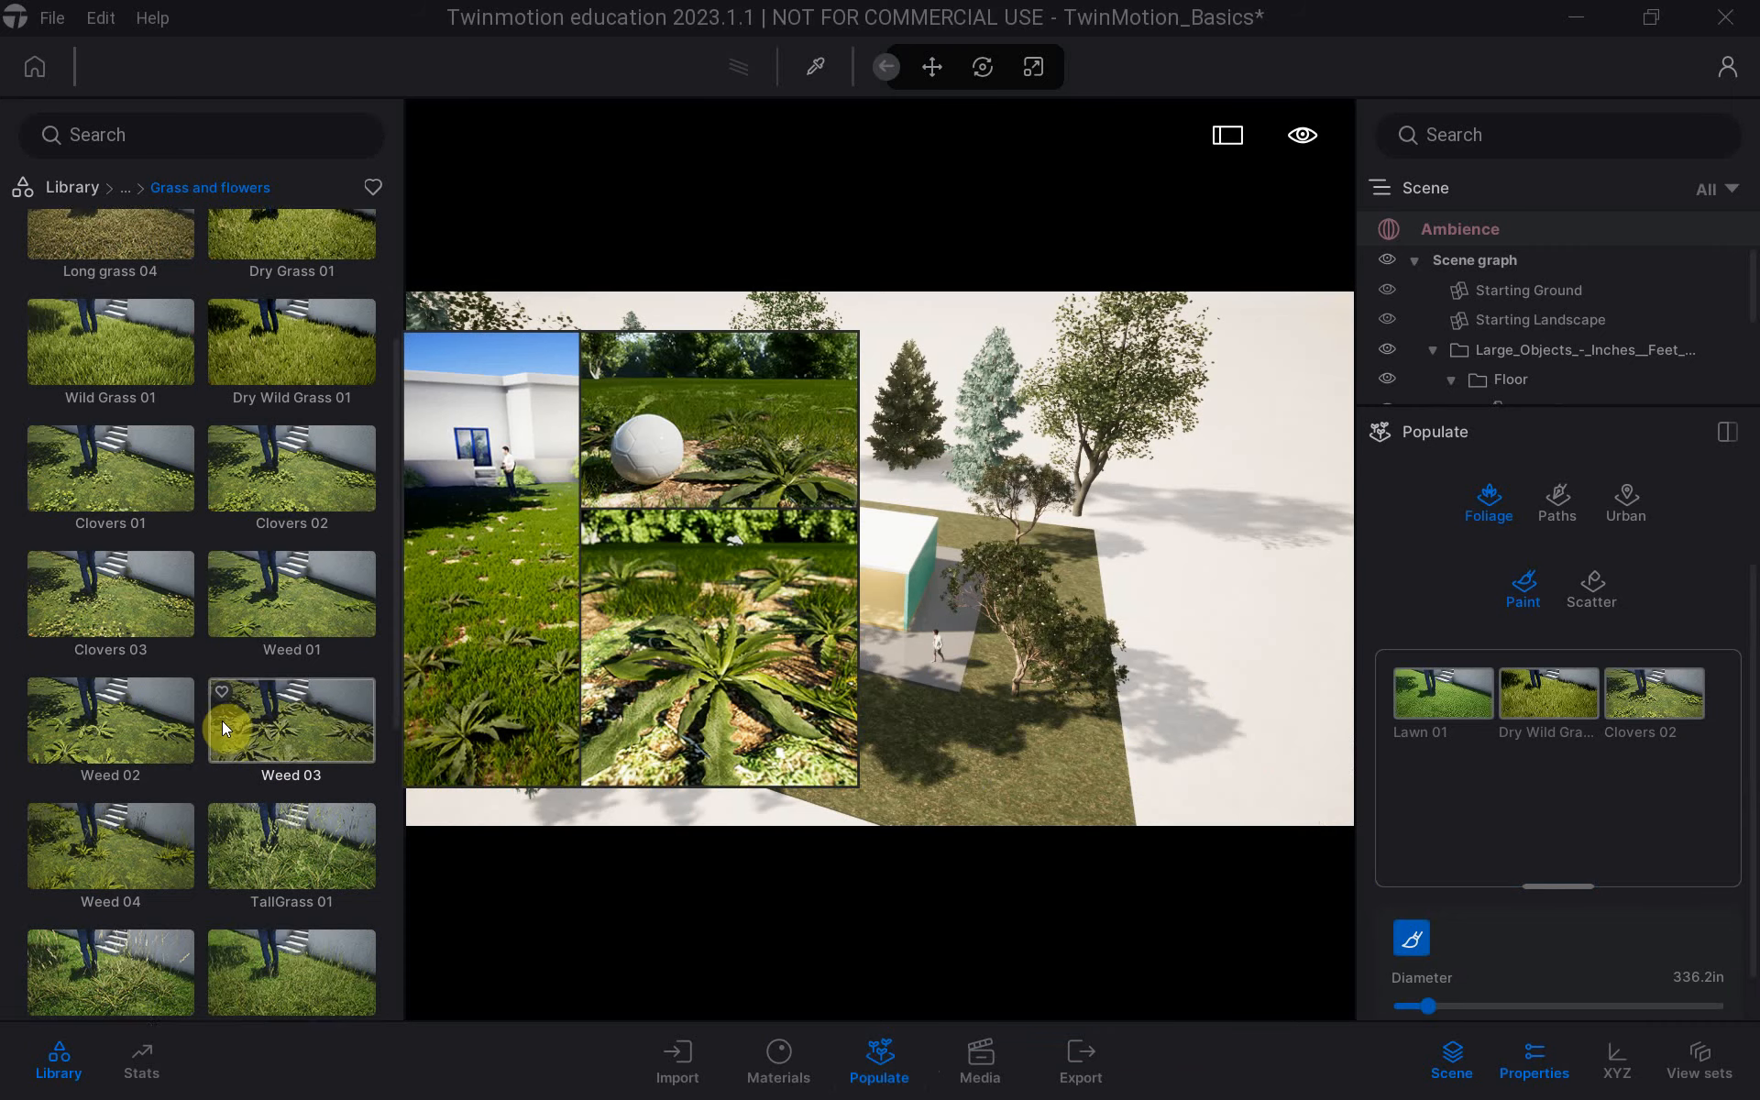
scroll(262, 678, down, 2)
mouse_move(266, 673)
scroll(262, 675, down, 1)
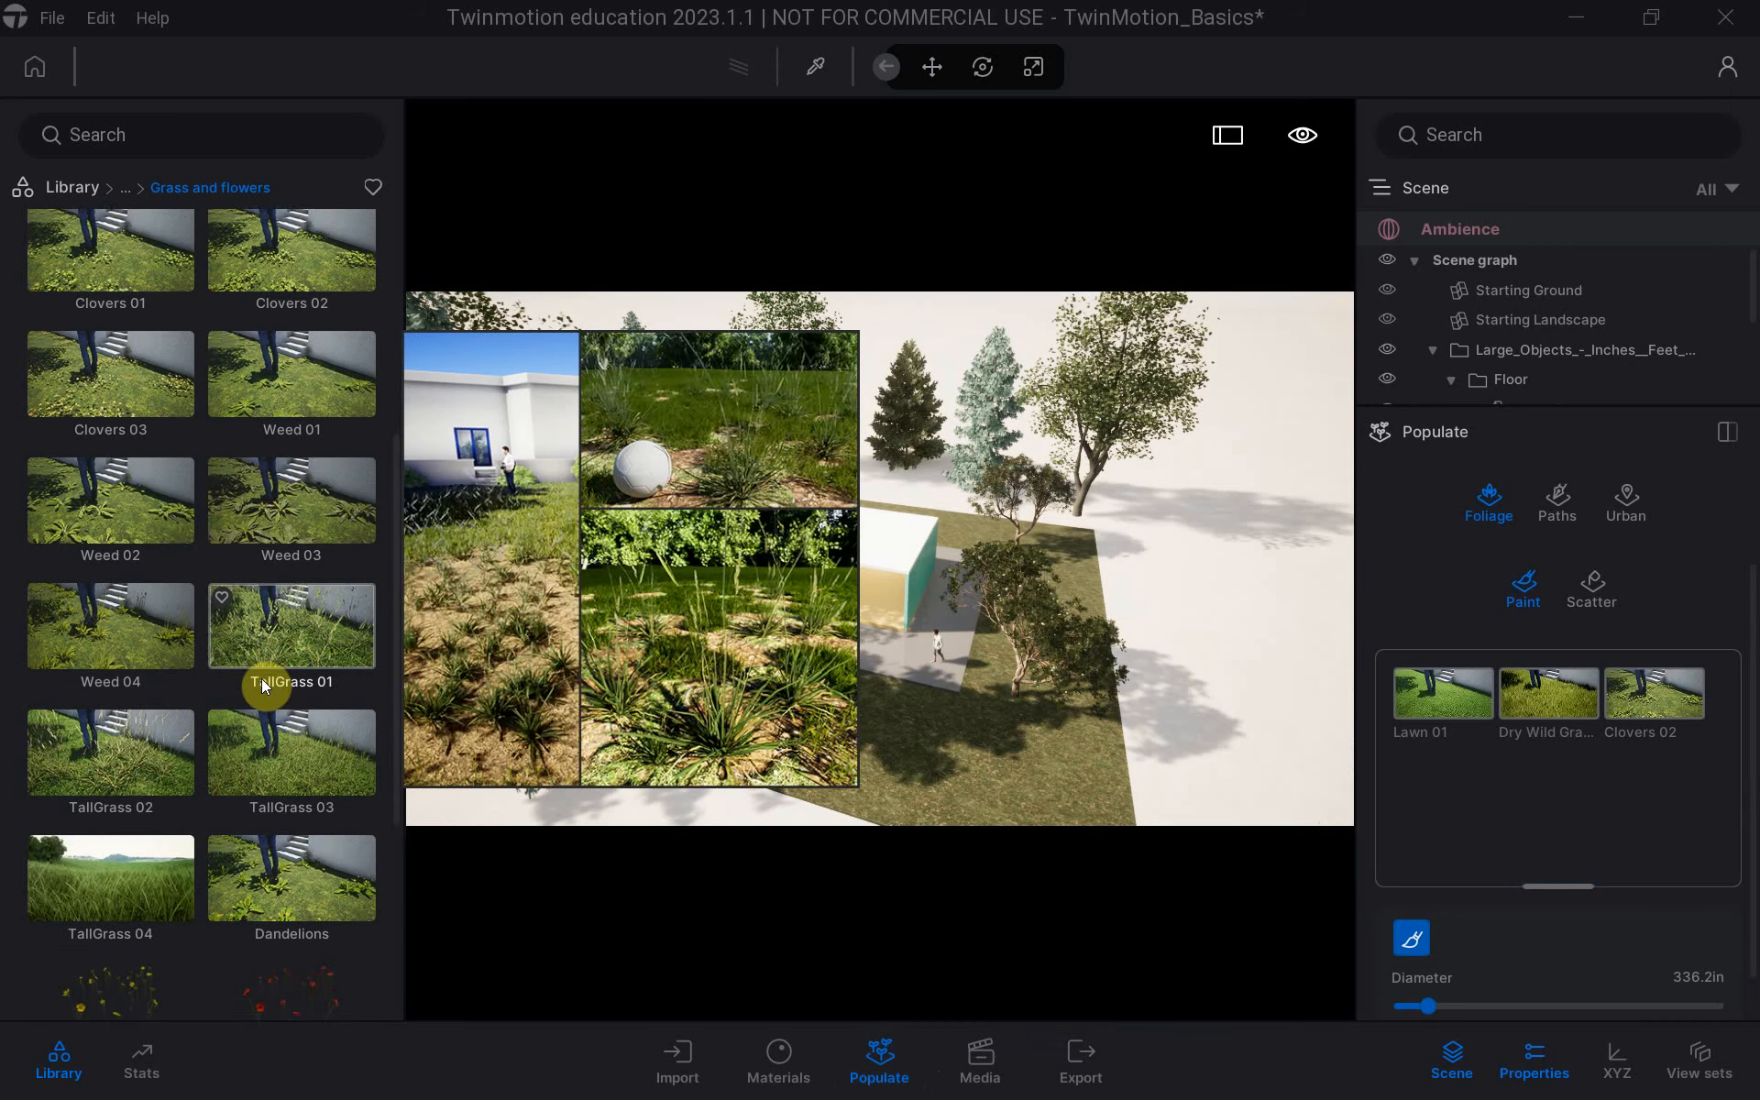
scroll(262, 679, down, 1)
drag(124, 691, 1540, 822)
Add Violets and Buttercups to the foliage paint set.
mouse_move(349, 746)
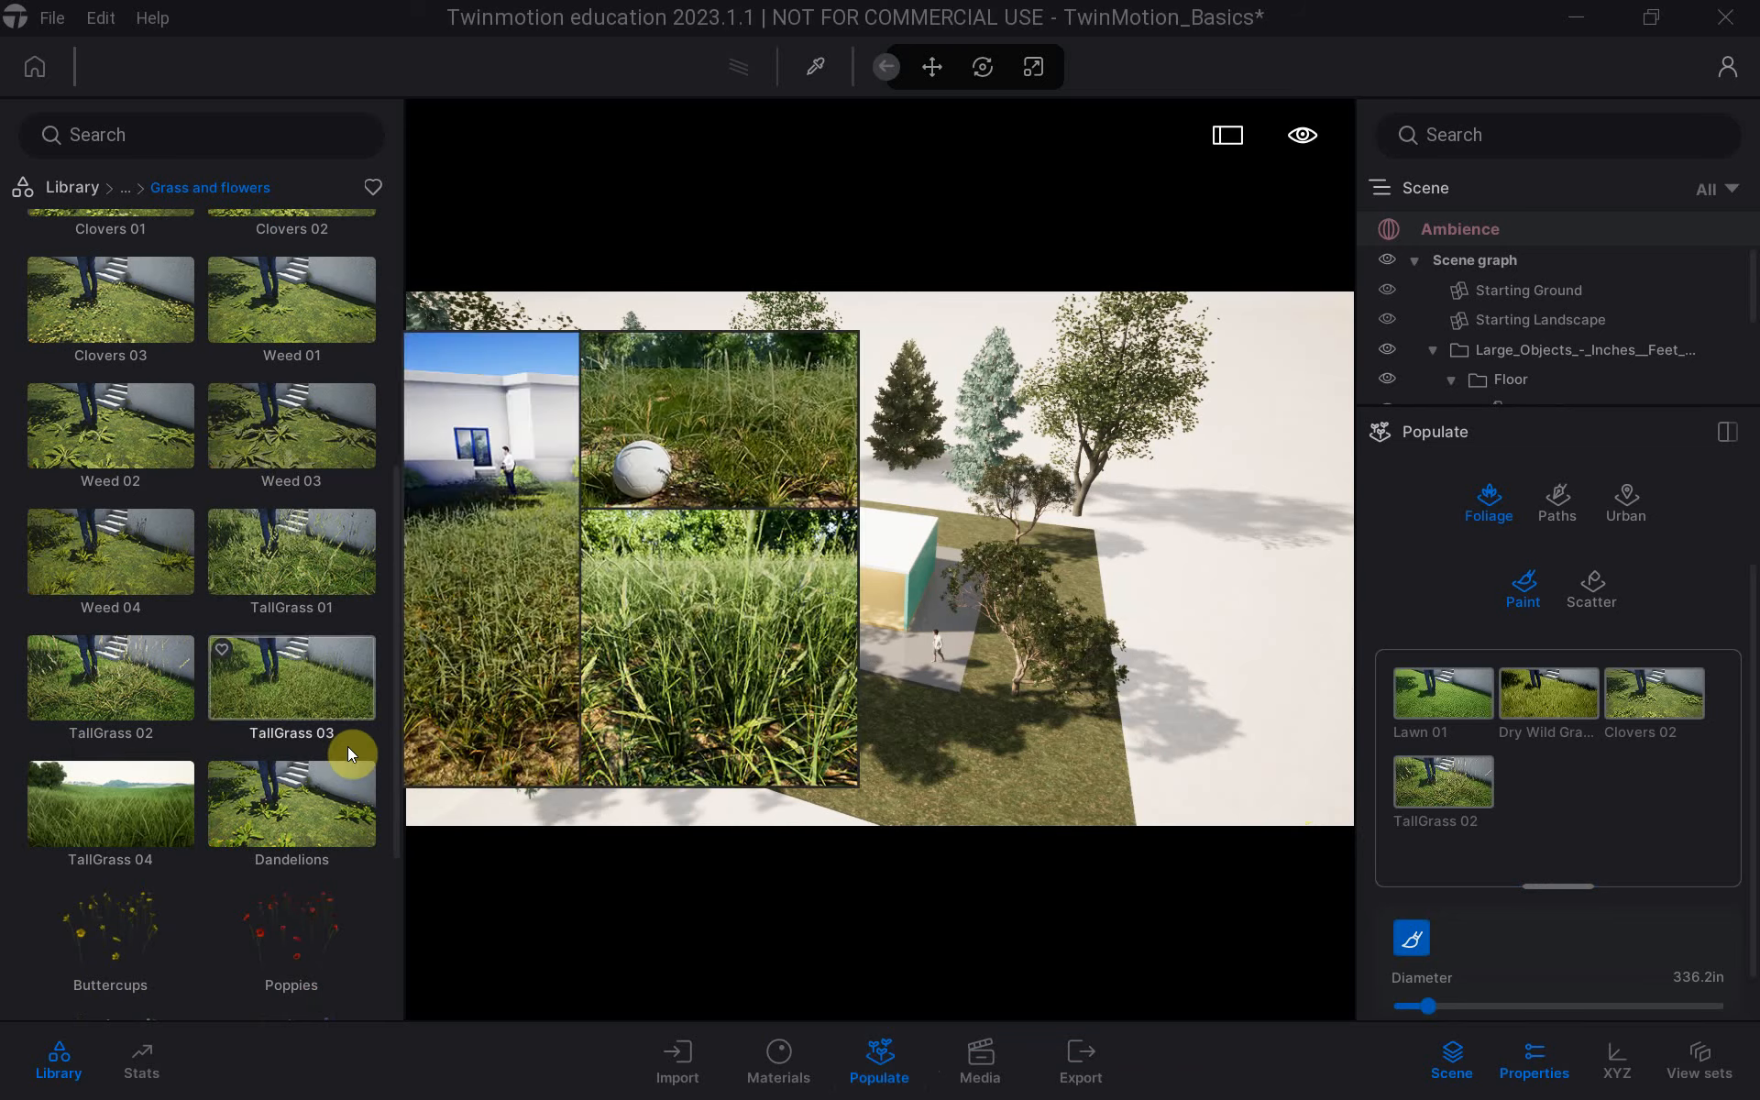
scroll(335, 750, down, 2)
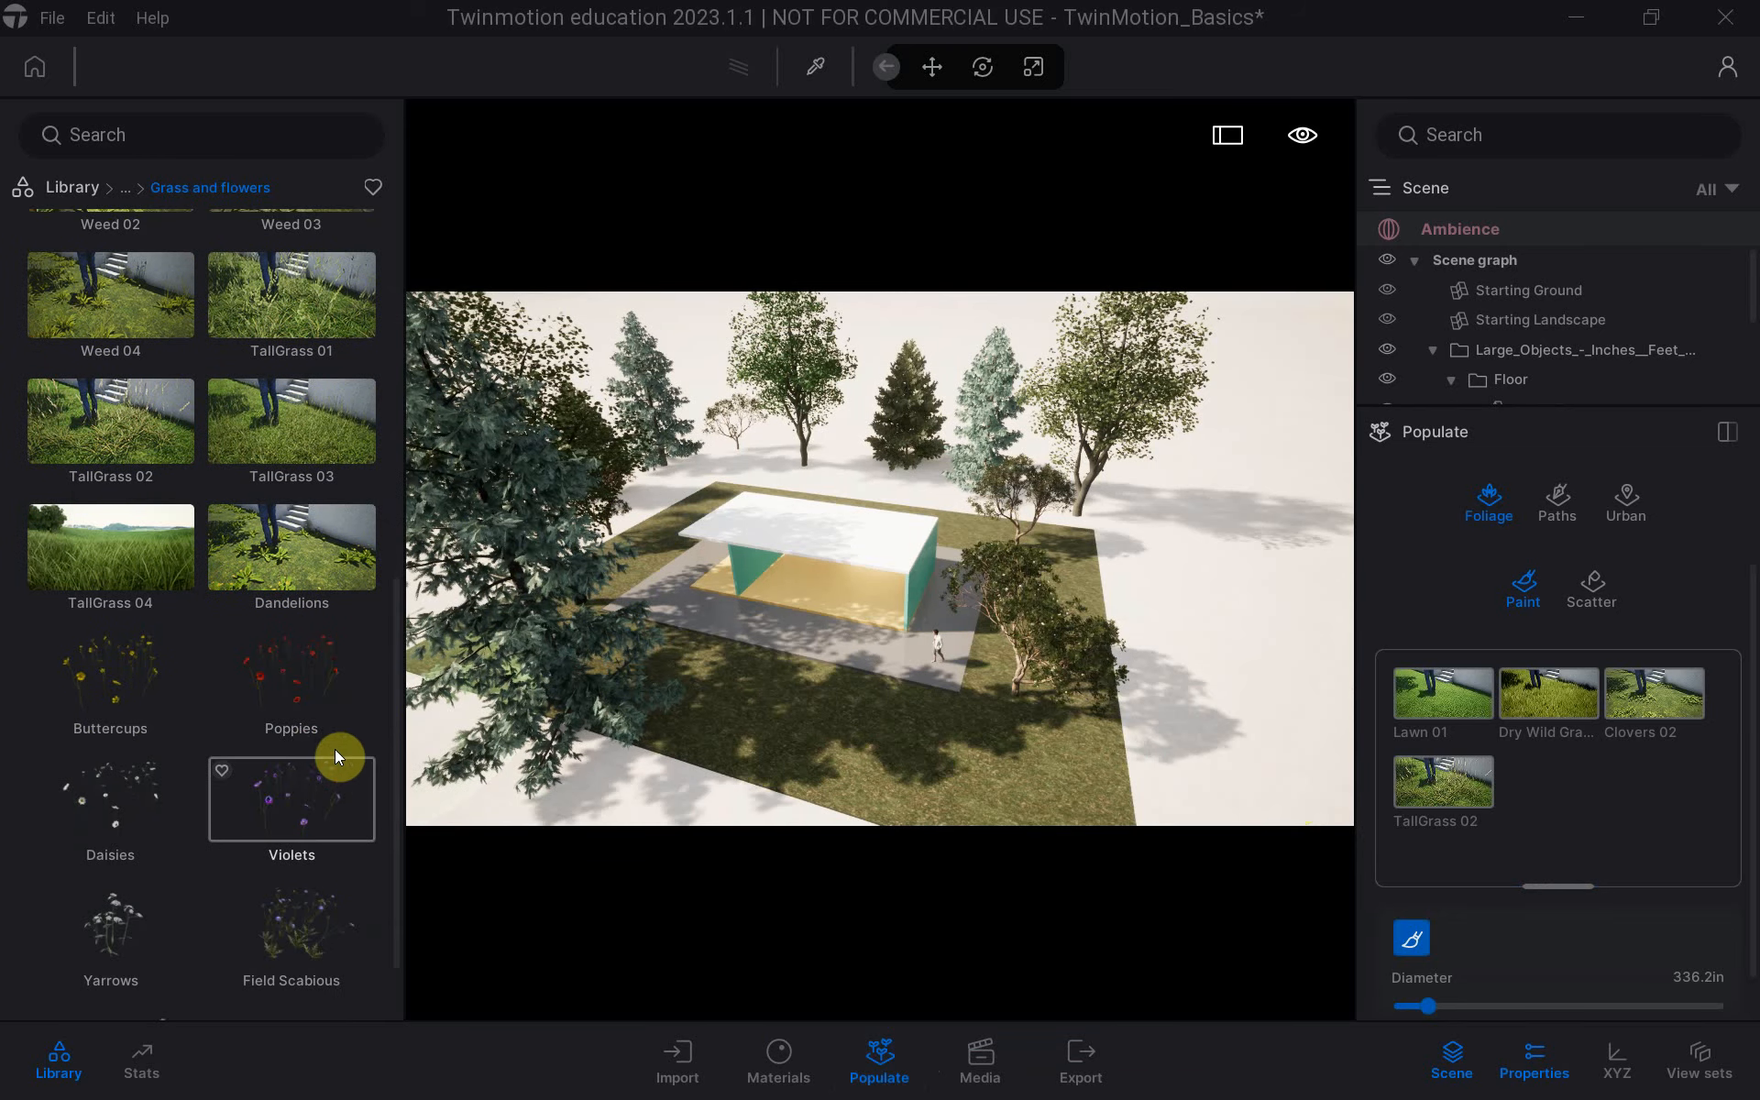
drag(336, 756, 1576, 789)
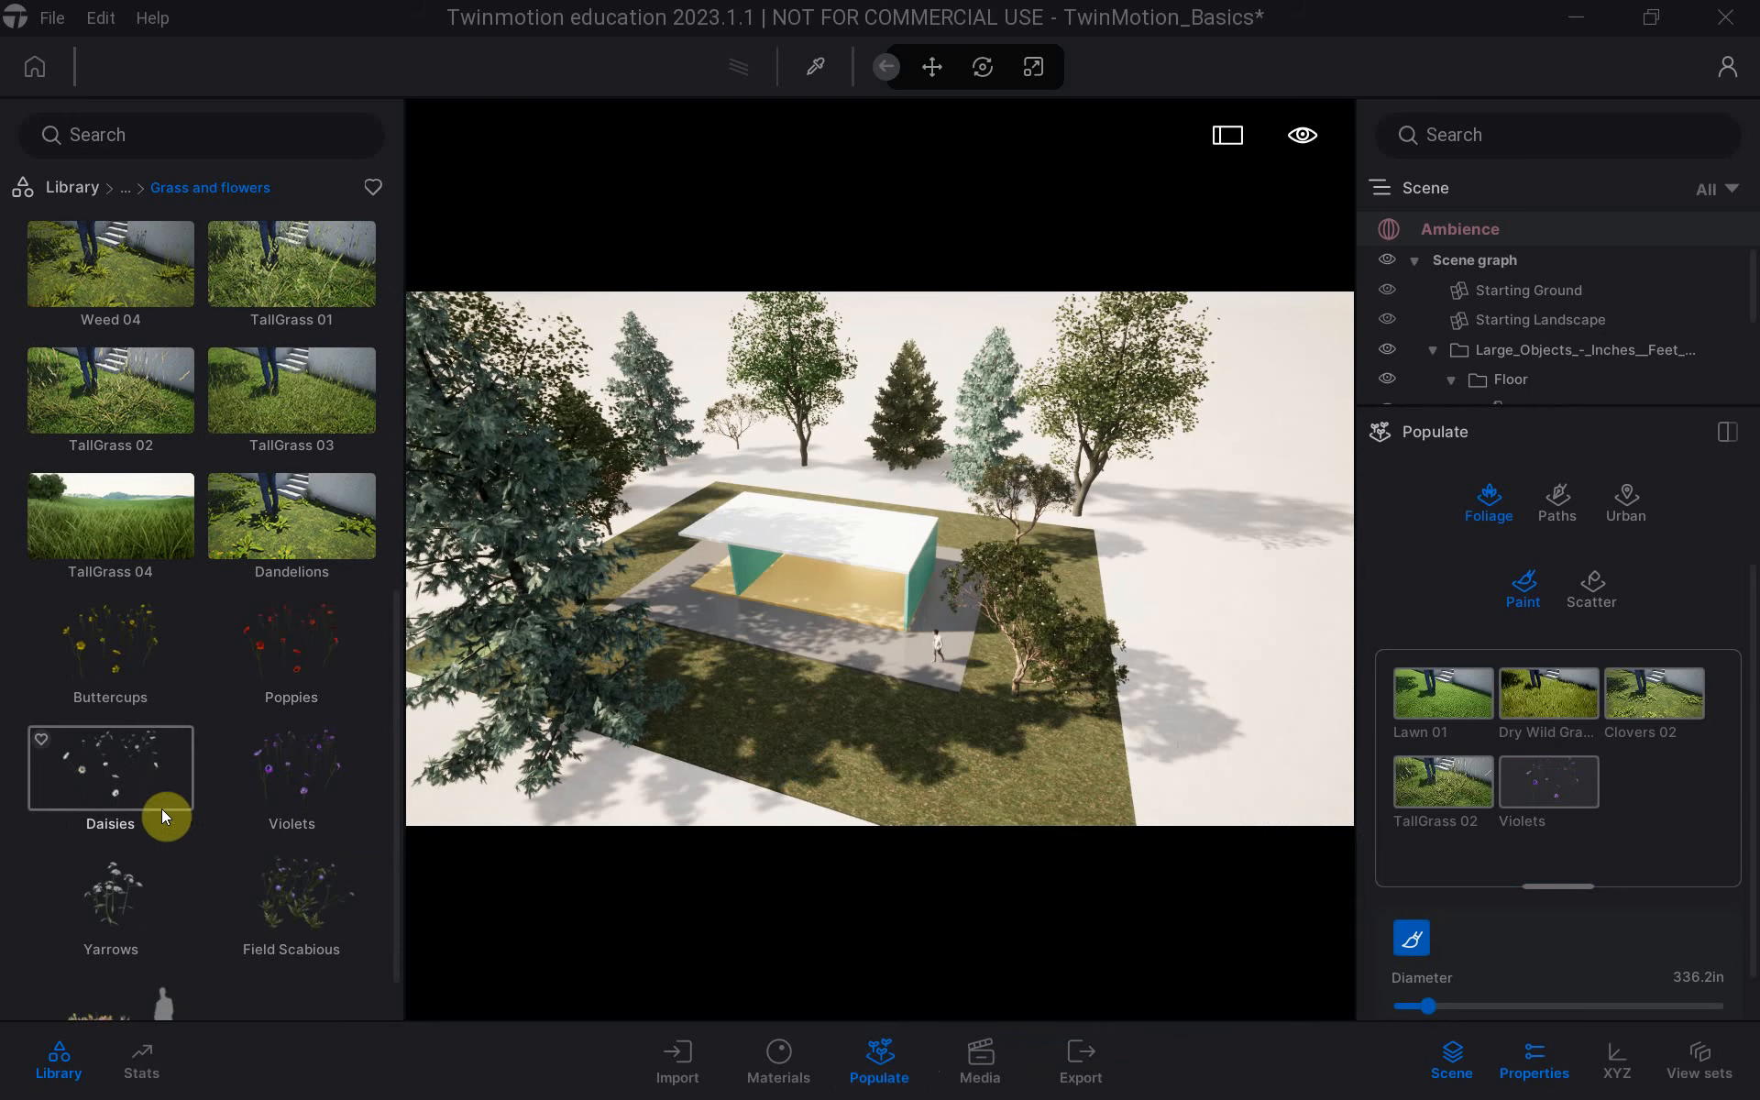
drag(97, 667, 1209, 817)
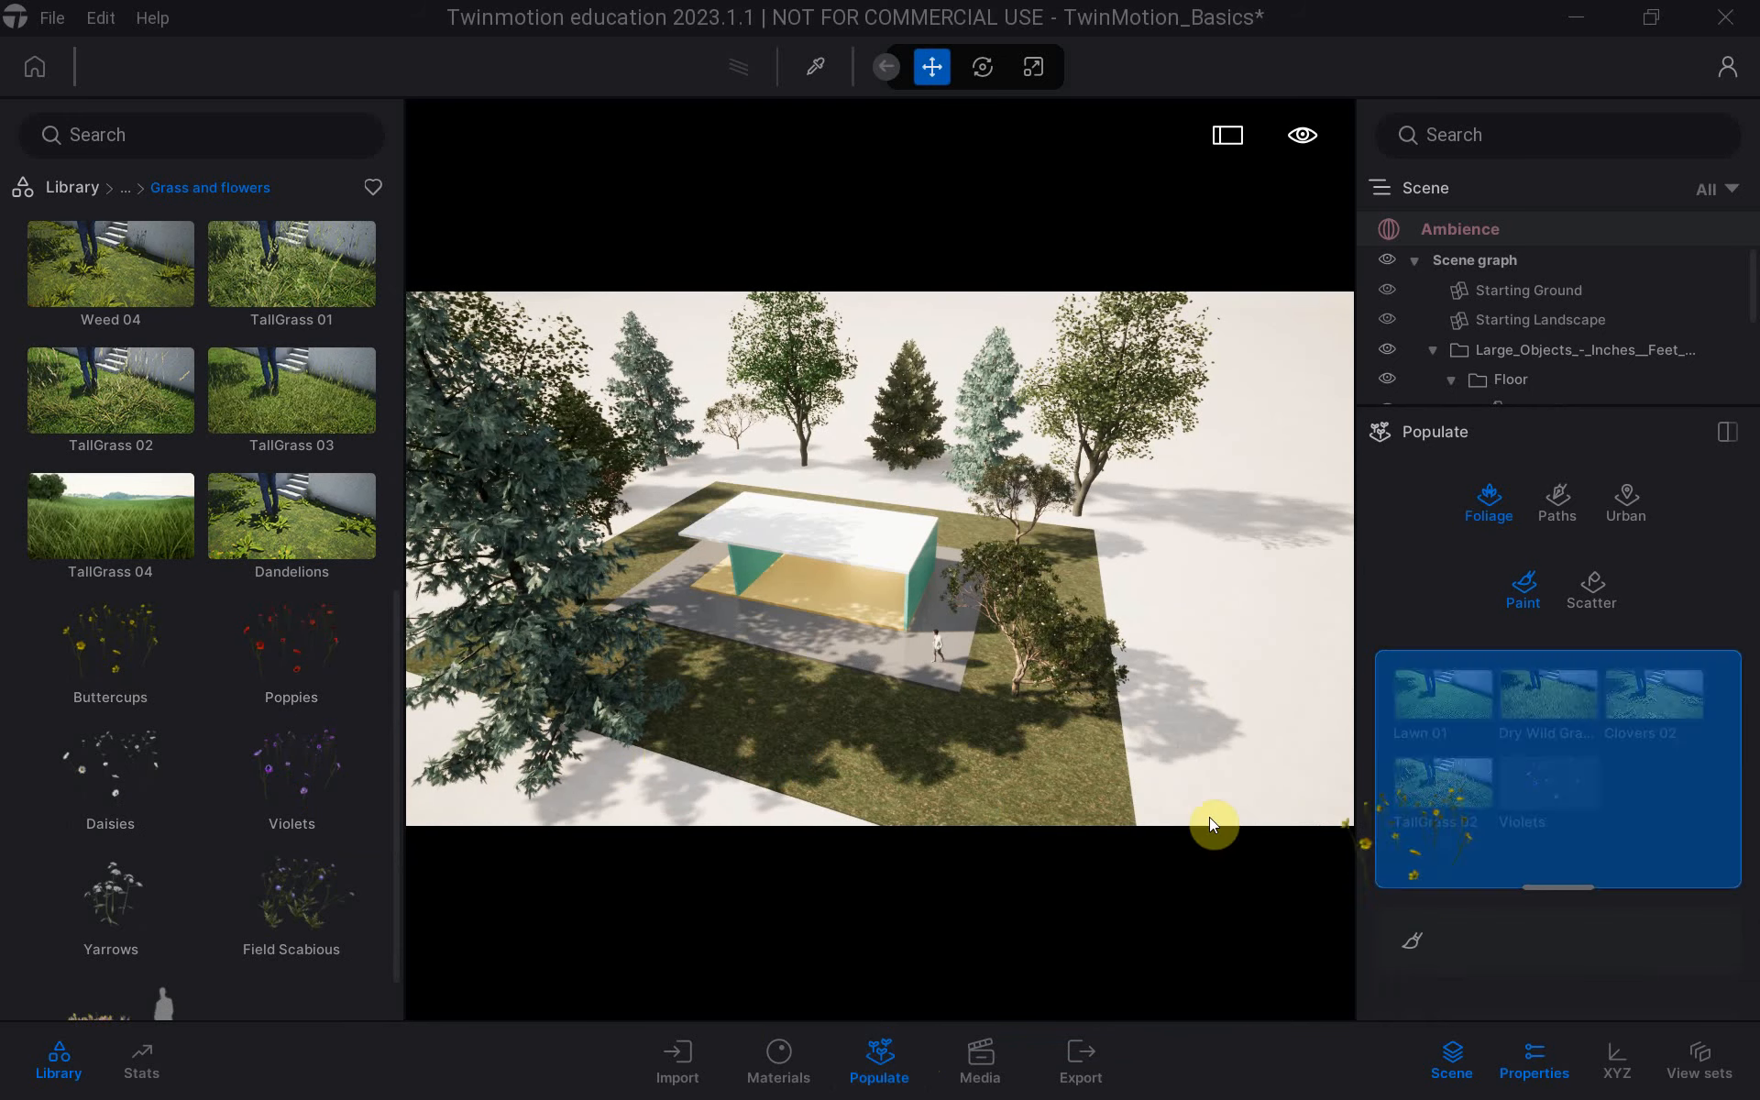
drag(1647, 849, 1668, 813)
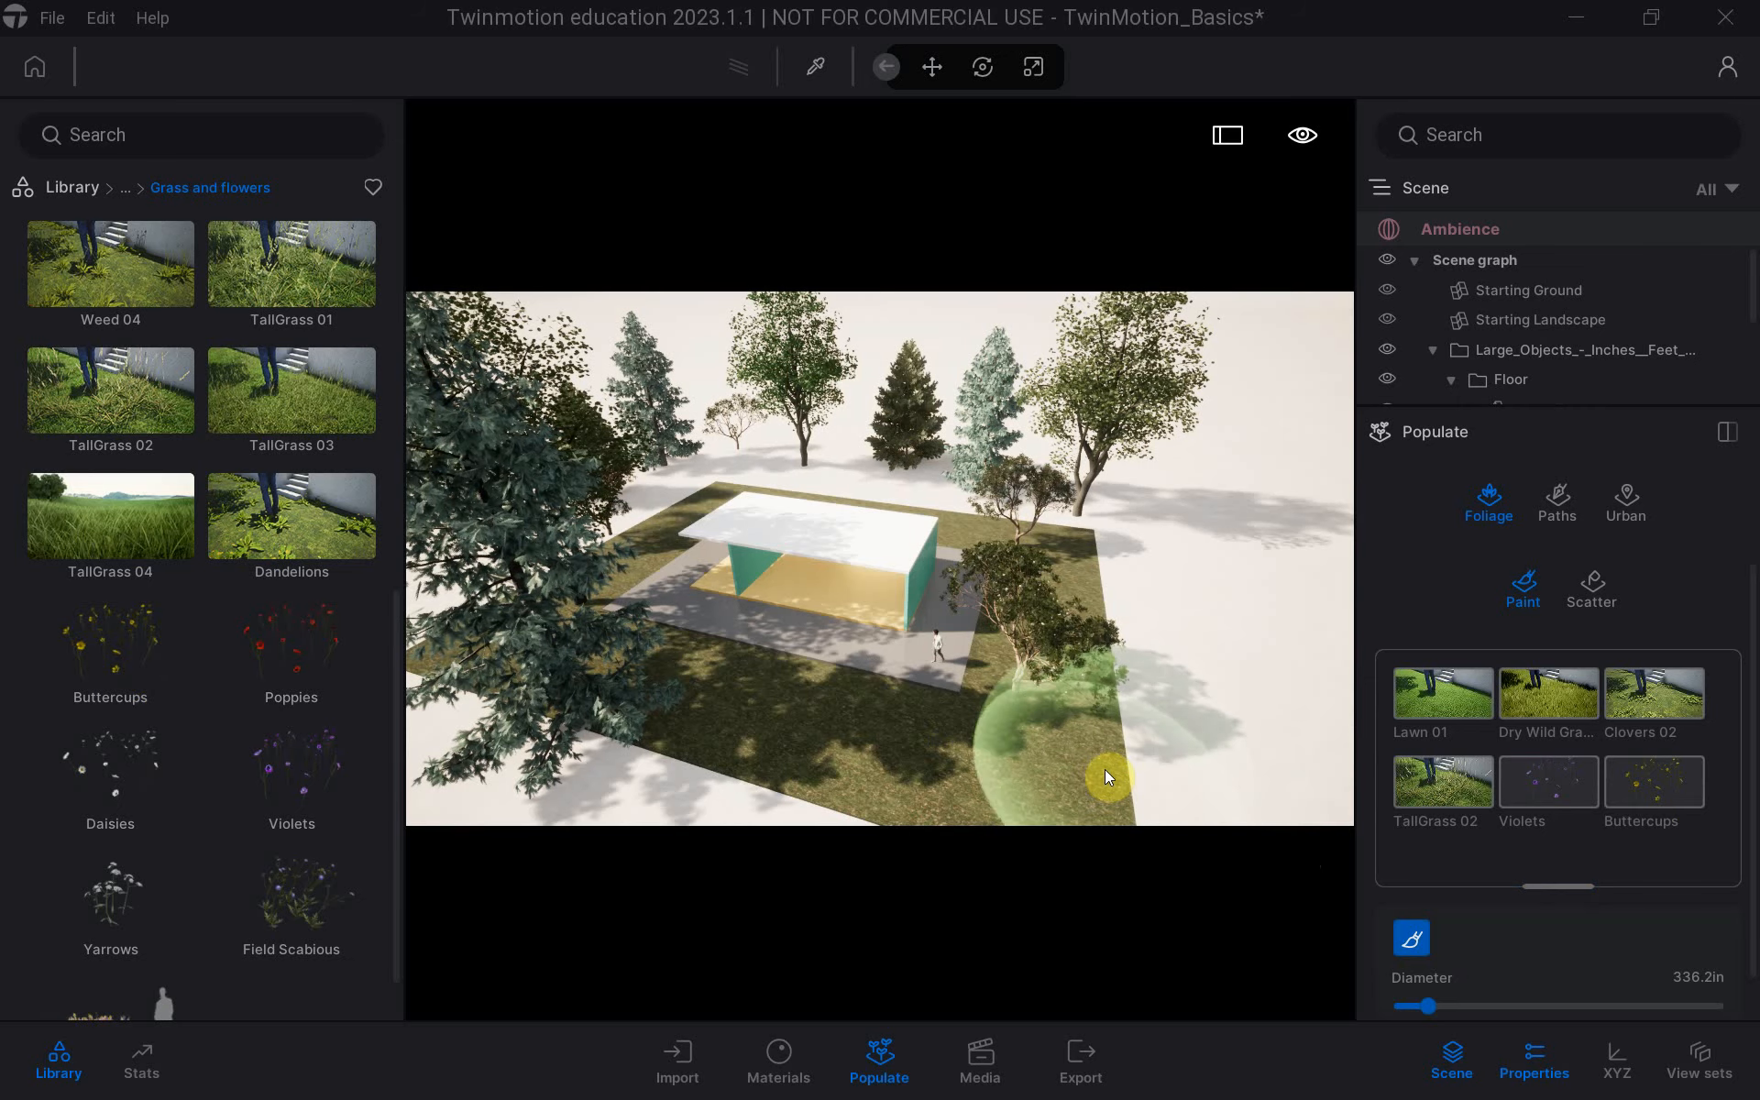
Paint the grass and flower mix across the front lawn and around the sides and back of the pavilion.
middle_drag(1091, 751, 1109, 641)
shift+middle_drag(1023, 715, 1023, 780)
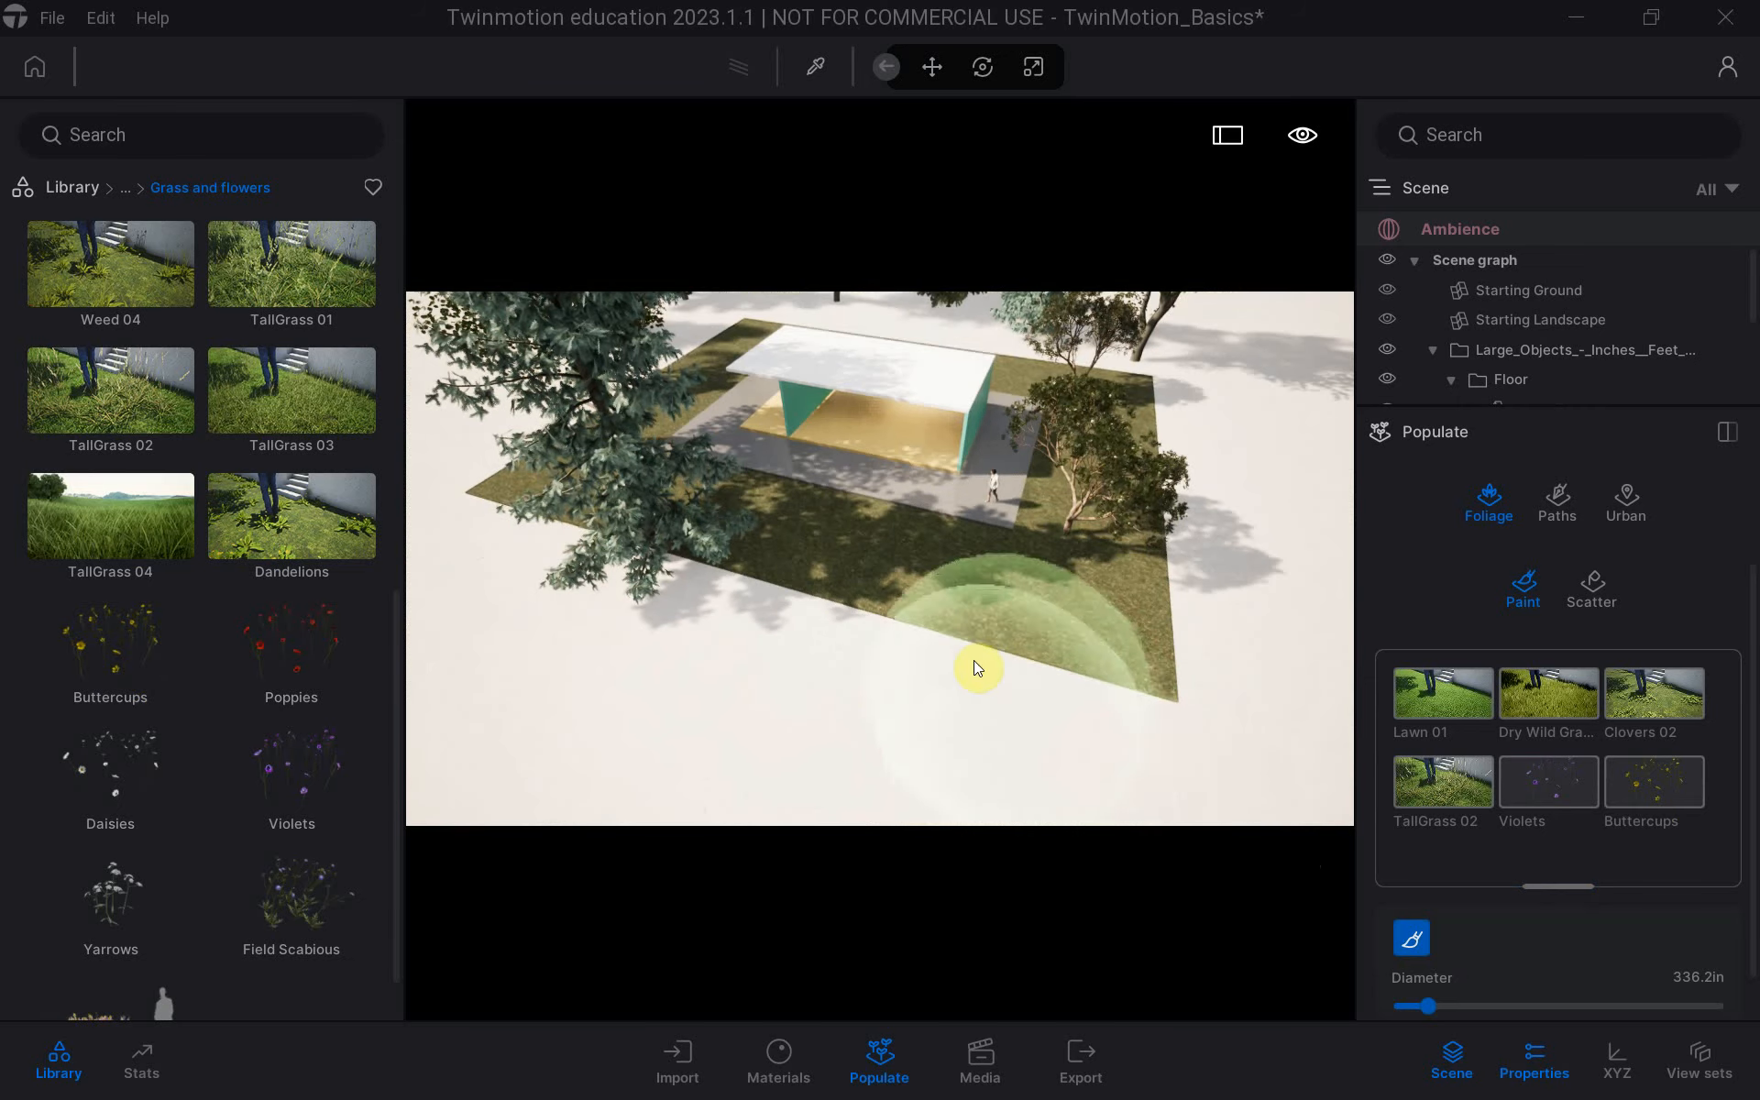
middle_drag(956, 640, 956, 717)
scroll(955, 640, down, 2)
mouse_move(1015, 656)
mouse_down()
mouse_move(1167, 718)
mouse_move(1135, 724)
mouse_up()
mouse_move(1026, 735)
mouse_down()
mouse_move(801, 683)
mouse_move(733, 635)
mouse_up()
mouse_move(641, 607)
mouse_down()
mouse_move(602, 571)
mouse_move(632, 473)
mouse_up()
mouse_move(683, 377)
mouse_down()
mouse_move(725, 350)
mouse_move(943, 354)
mouse_move(1109, 444)
mouse_move(1148, 517)
mouse_move(1130, 566)
mouse_move(1087, 576)
mouse_move(1111, 501)
mouse_move(1071, 461)
mouse_move(1014, 597)
mouse_move(970, 627)
mouse_move(825, 609)
mouse_move(766, 570)
mouse_up()
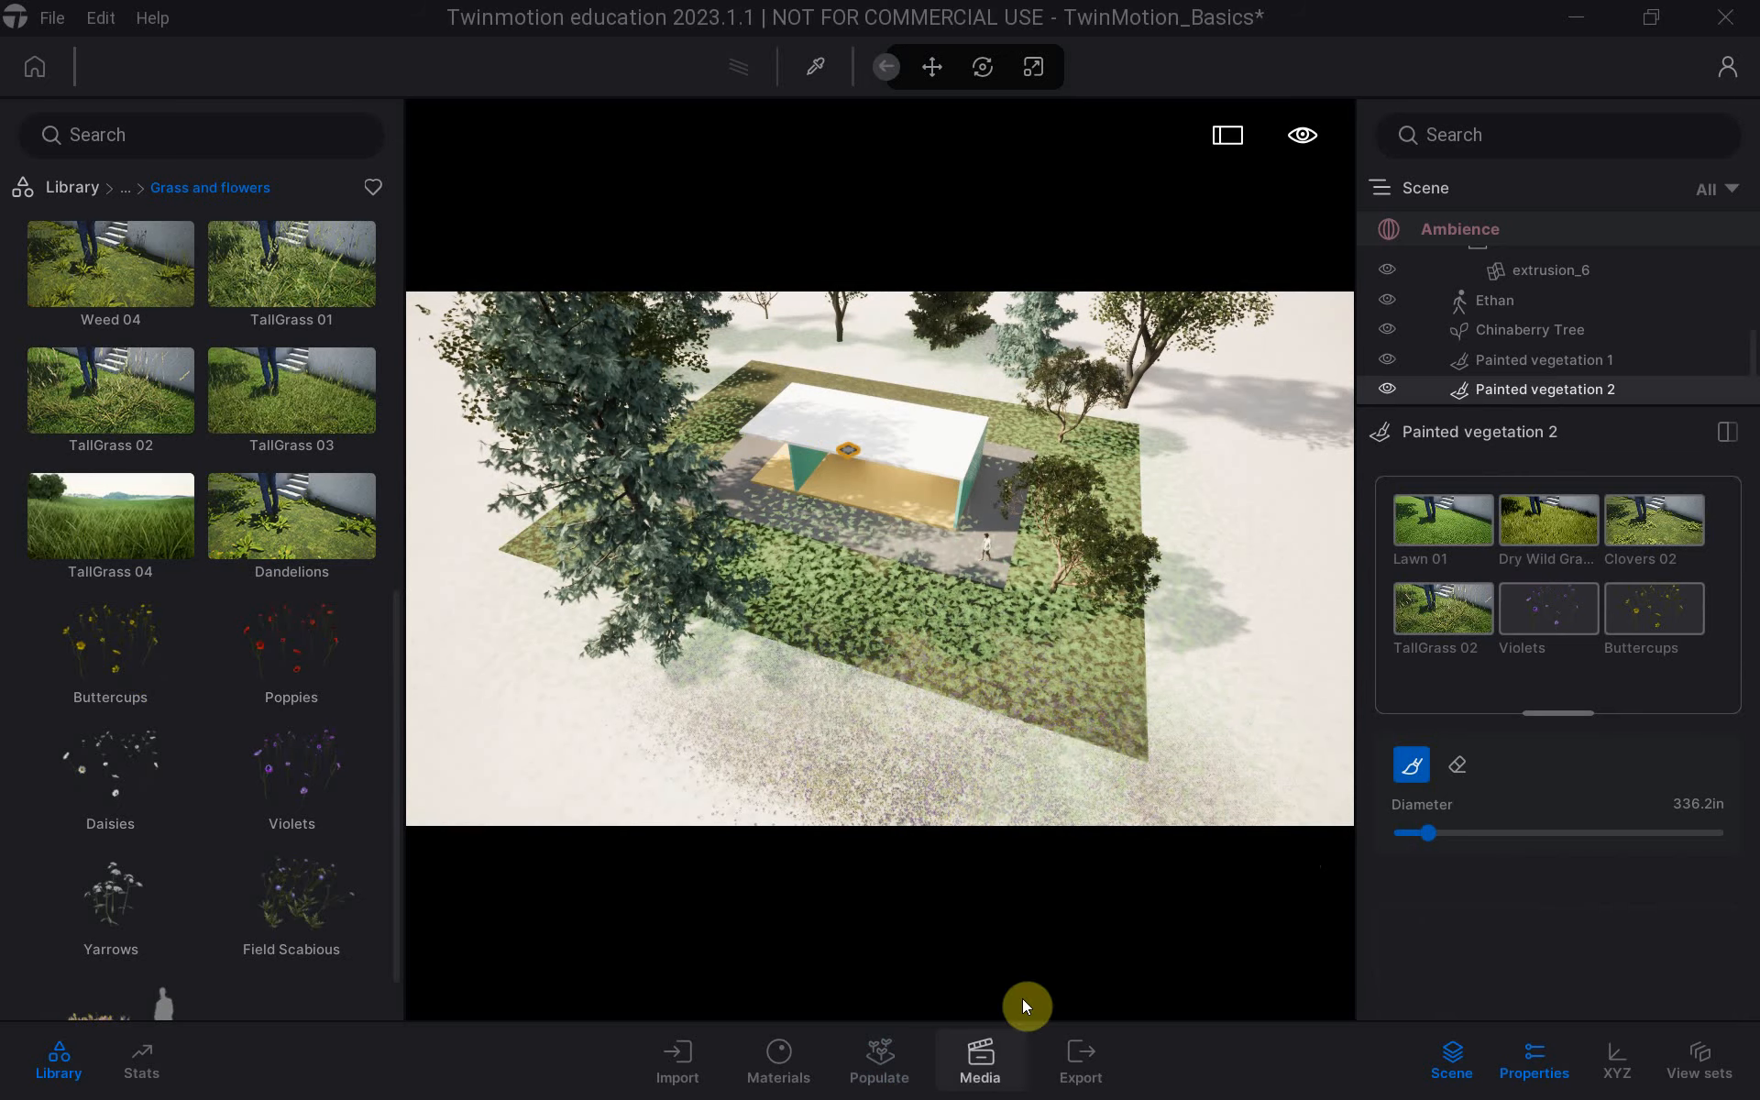
Return to the saved Camera-01 view in the image media and save the project.
click(1002, 1073)
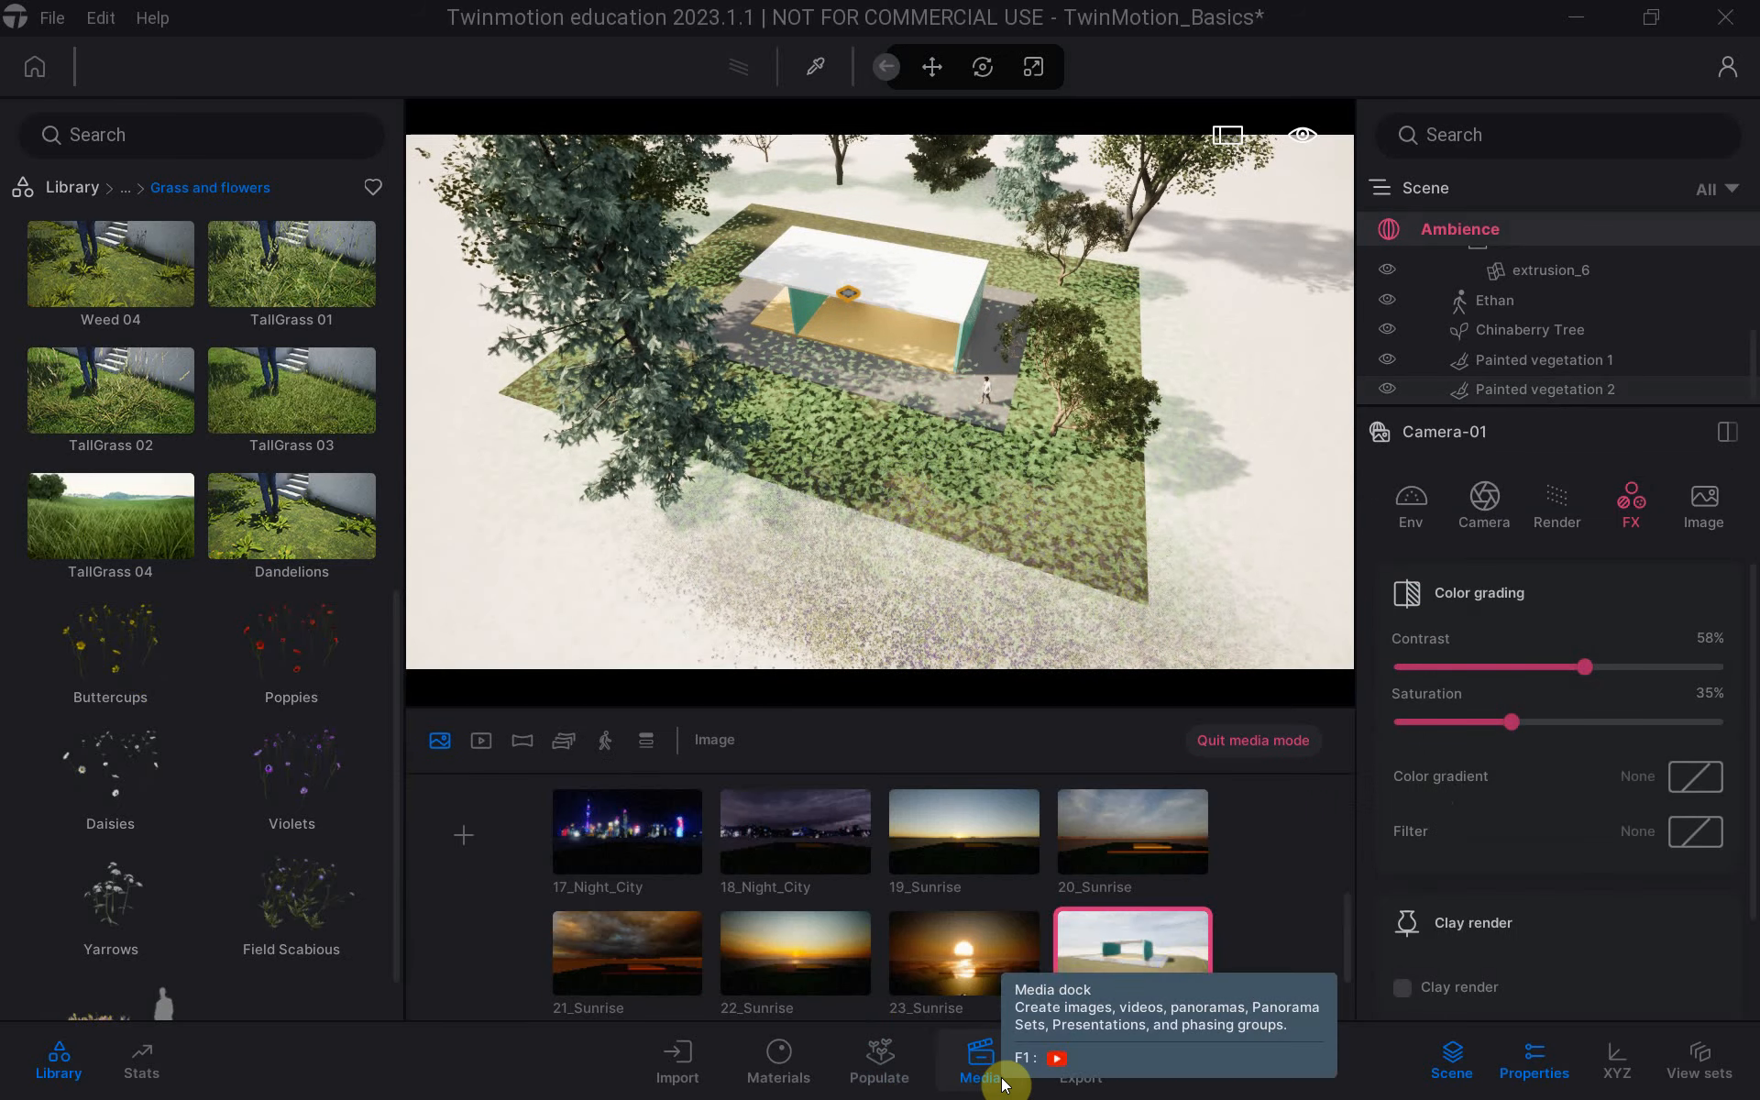
click(1177, 964)
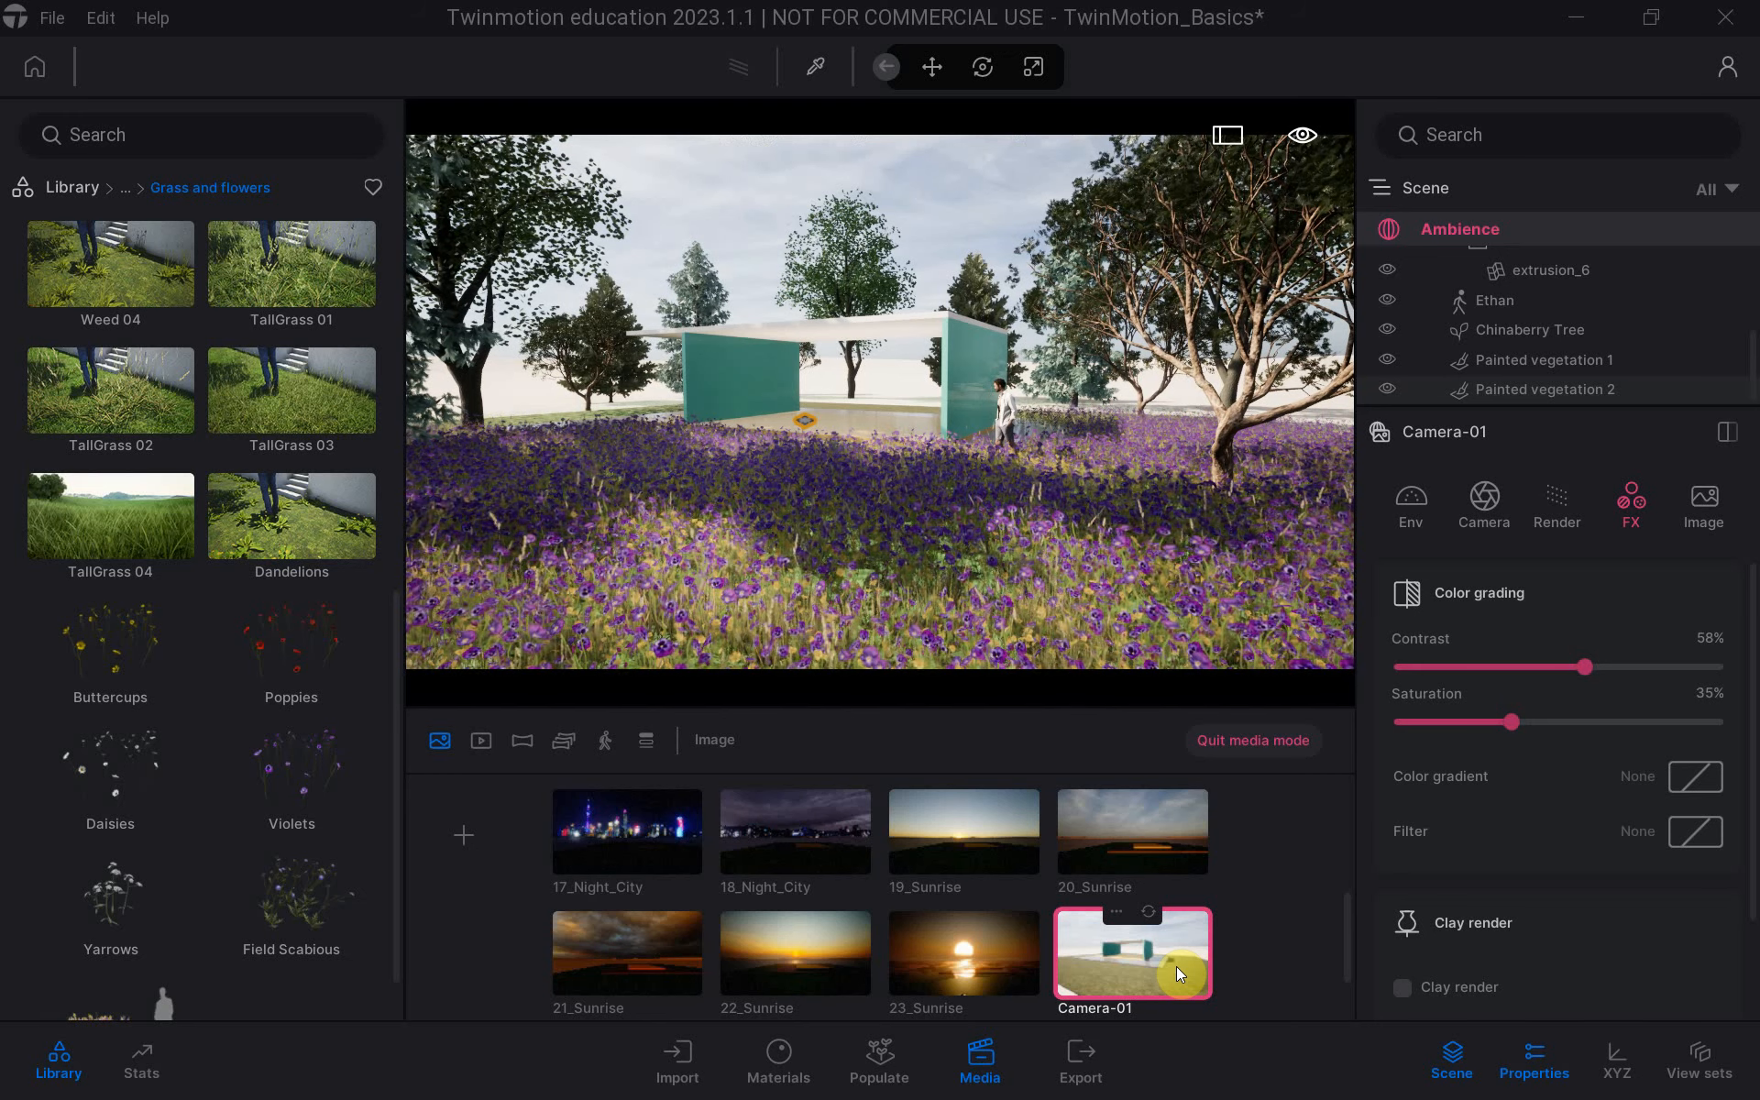
key(Escape)
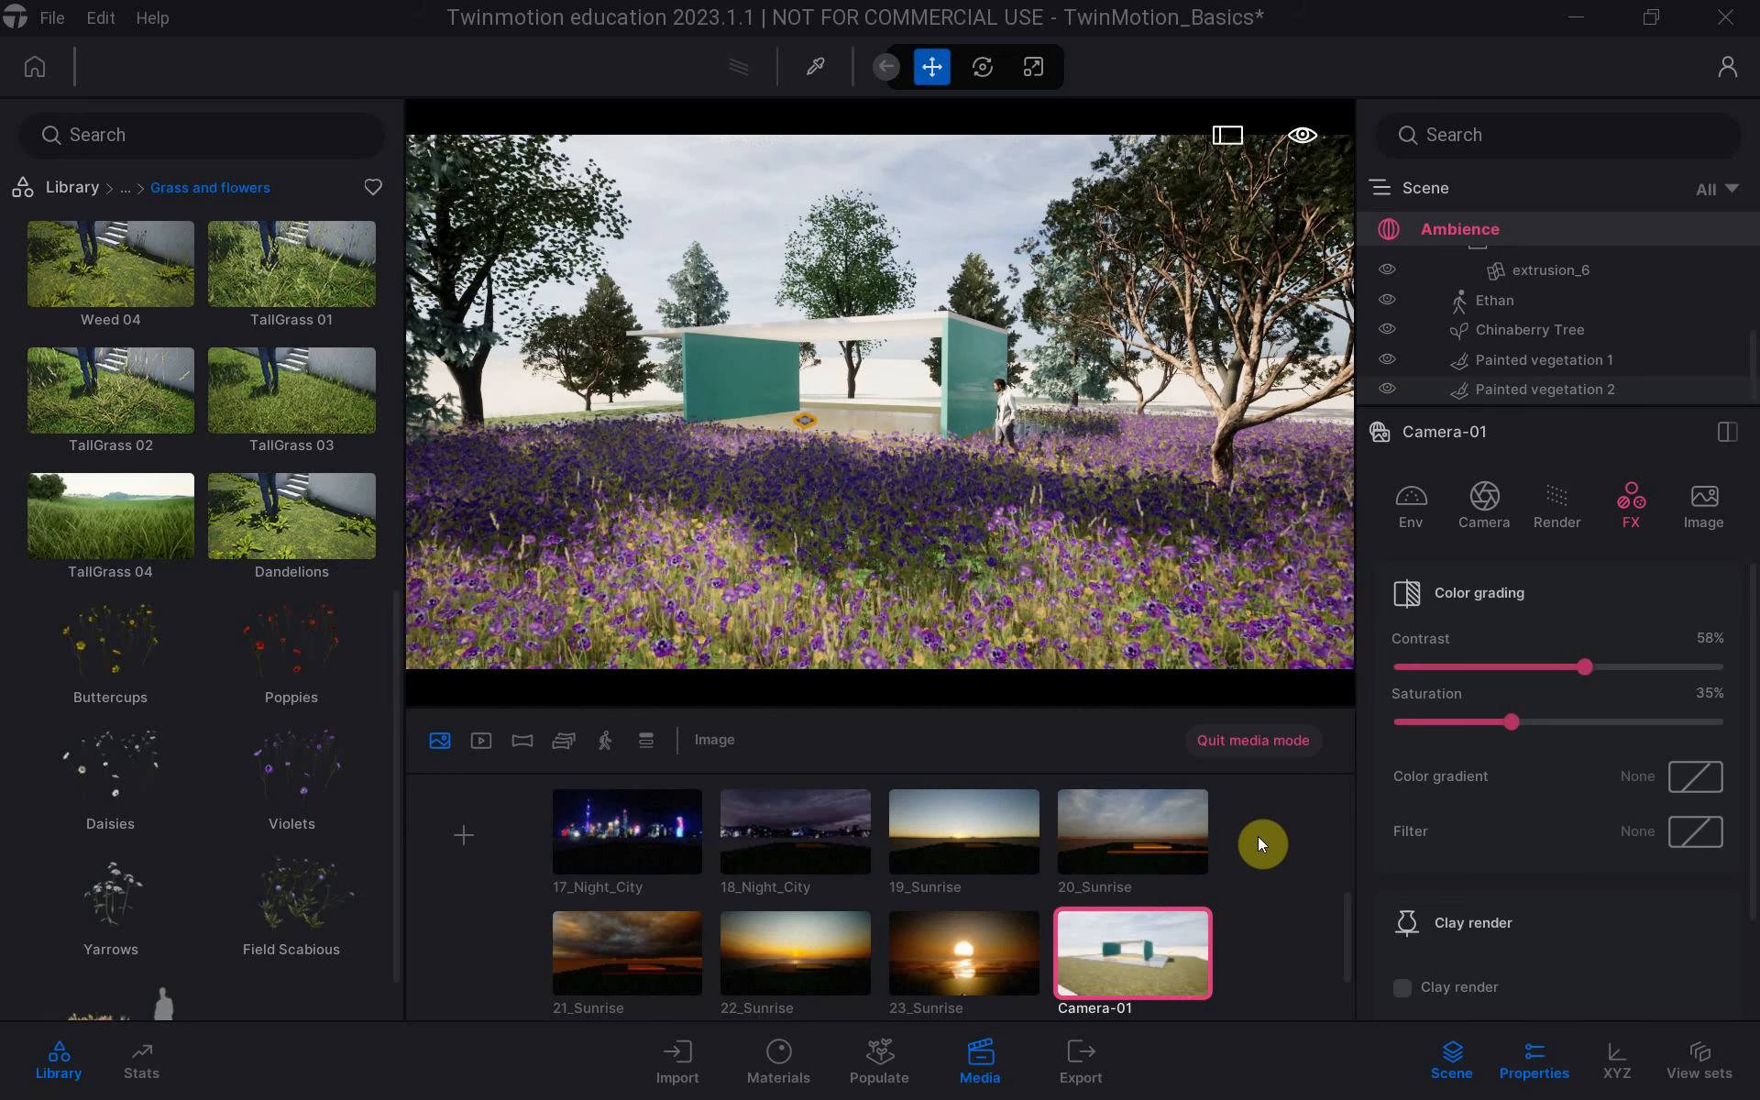
click(55, 18)
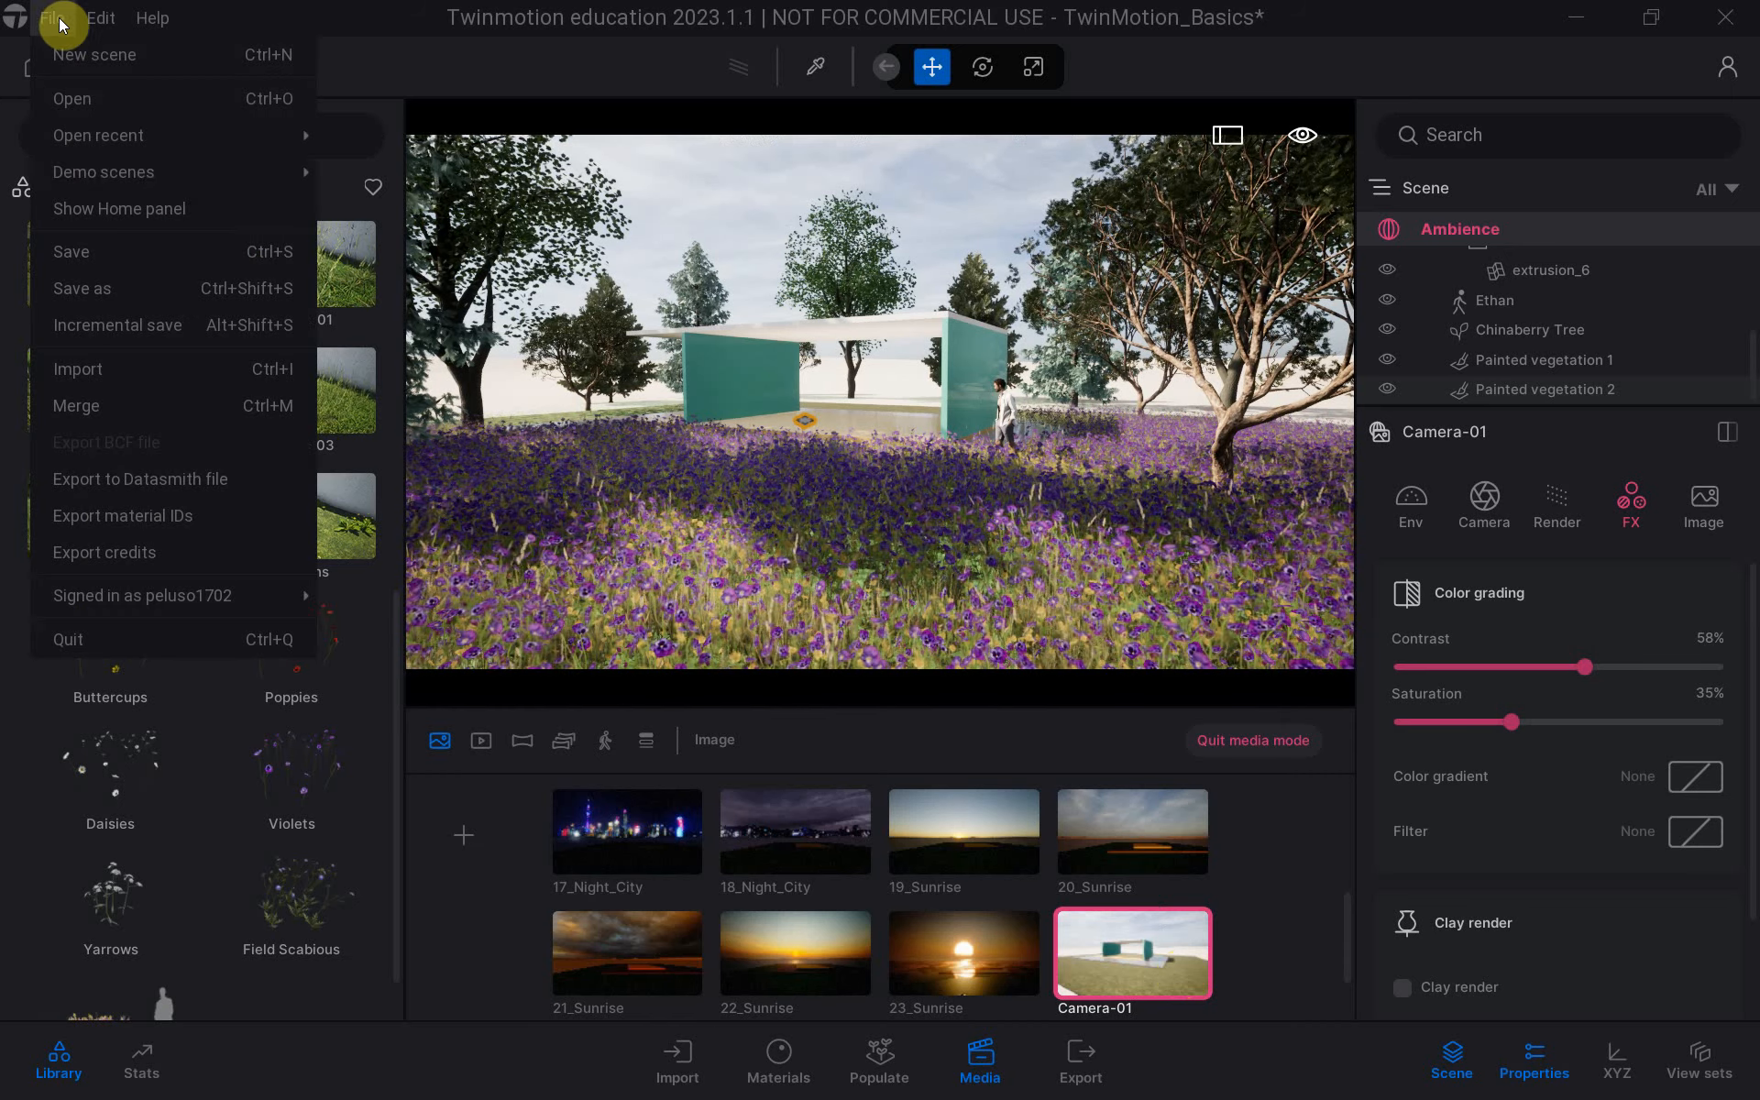
click(87, 248)
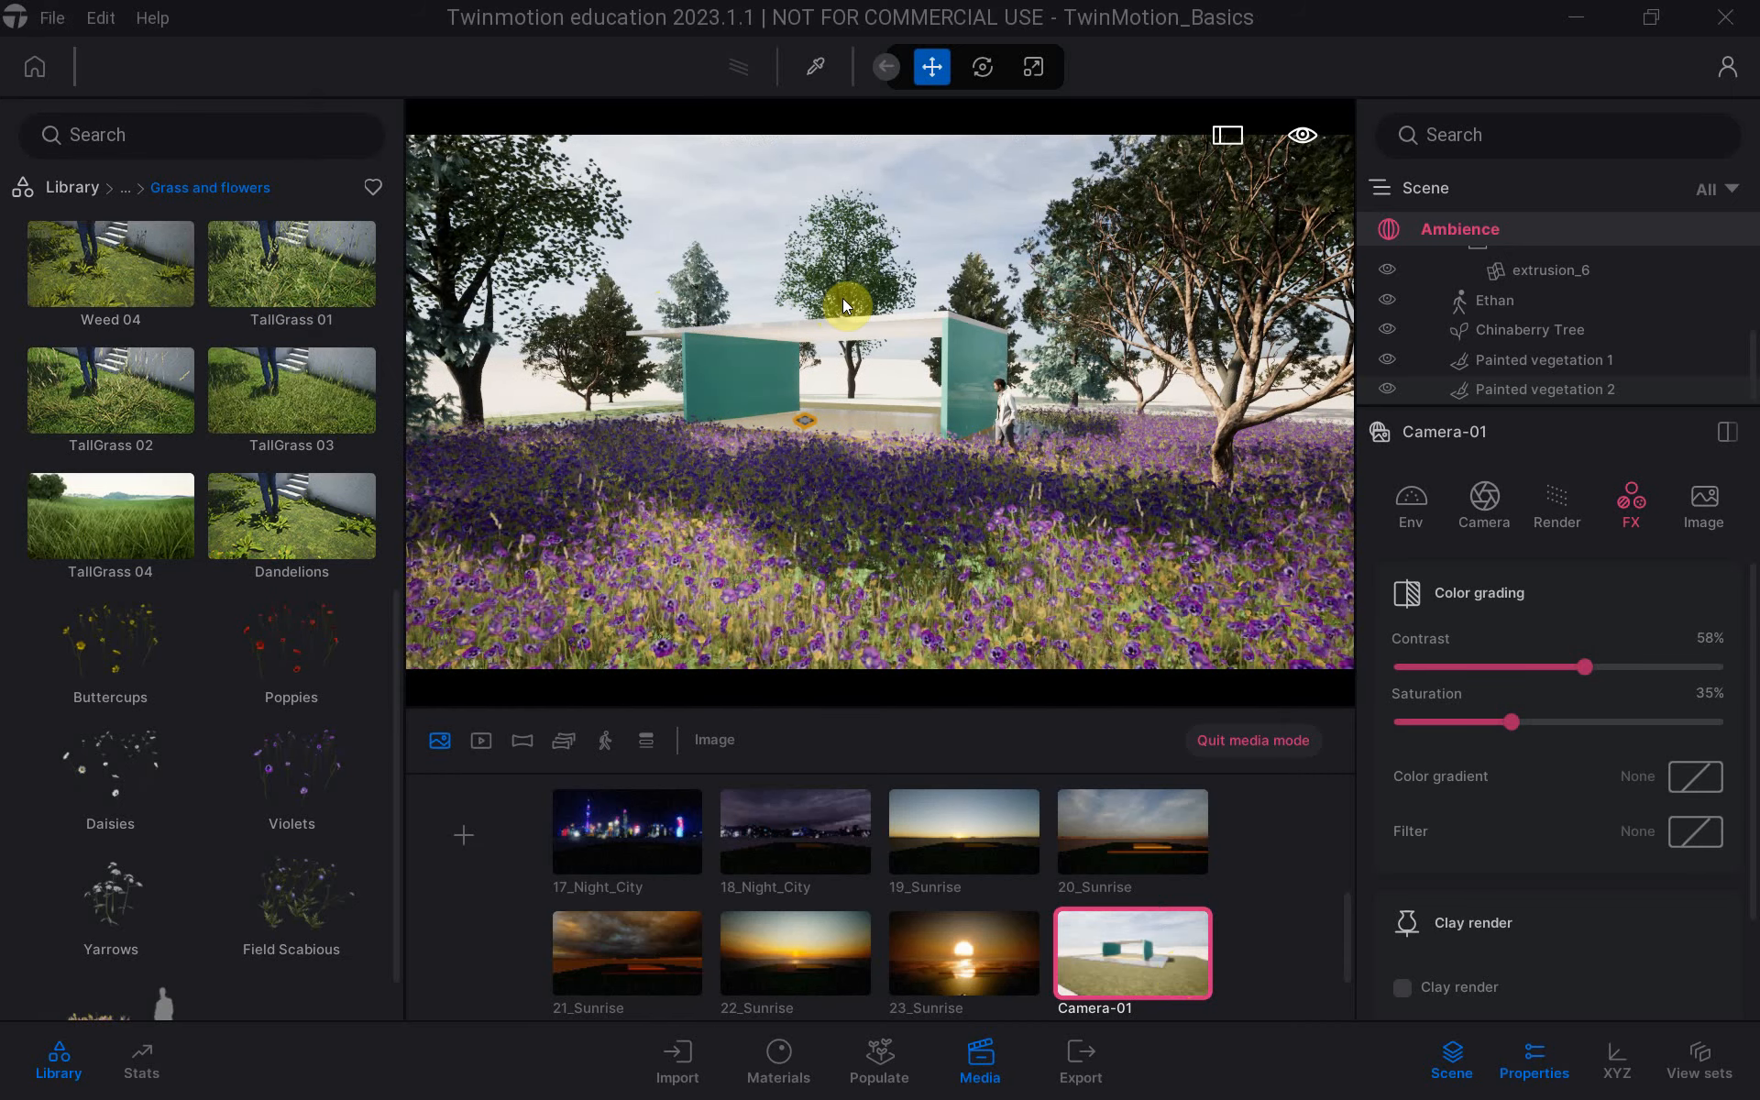
Switch to the Grasshopper notes to read the remaining topics on render output and stats, and return to Twinmotion.
key(alt+Tab)
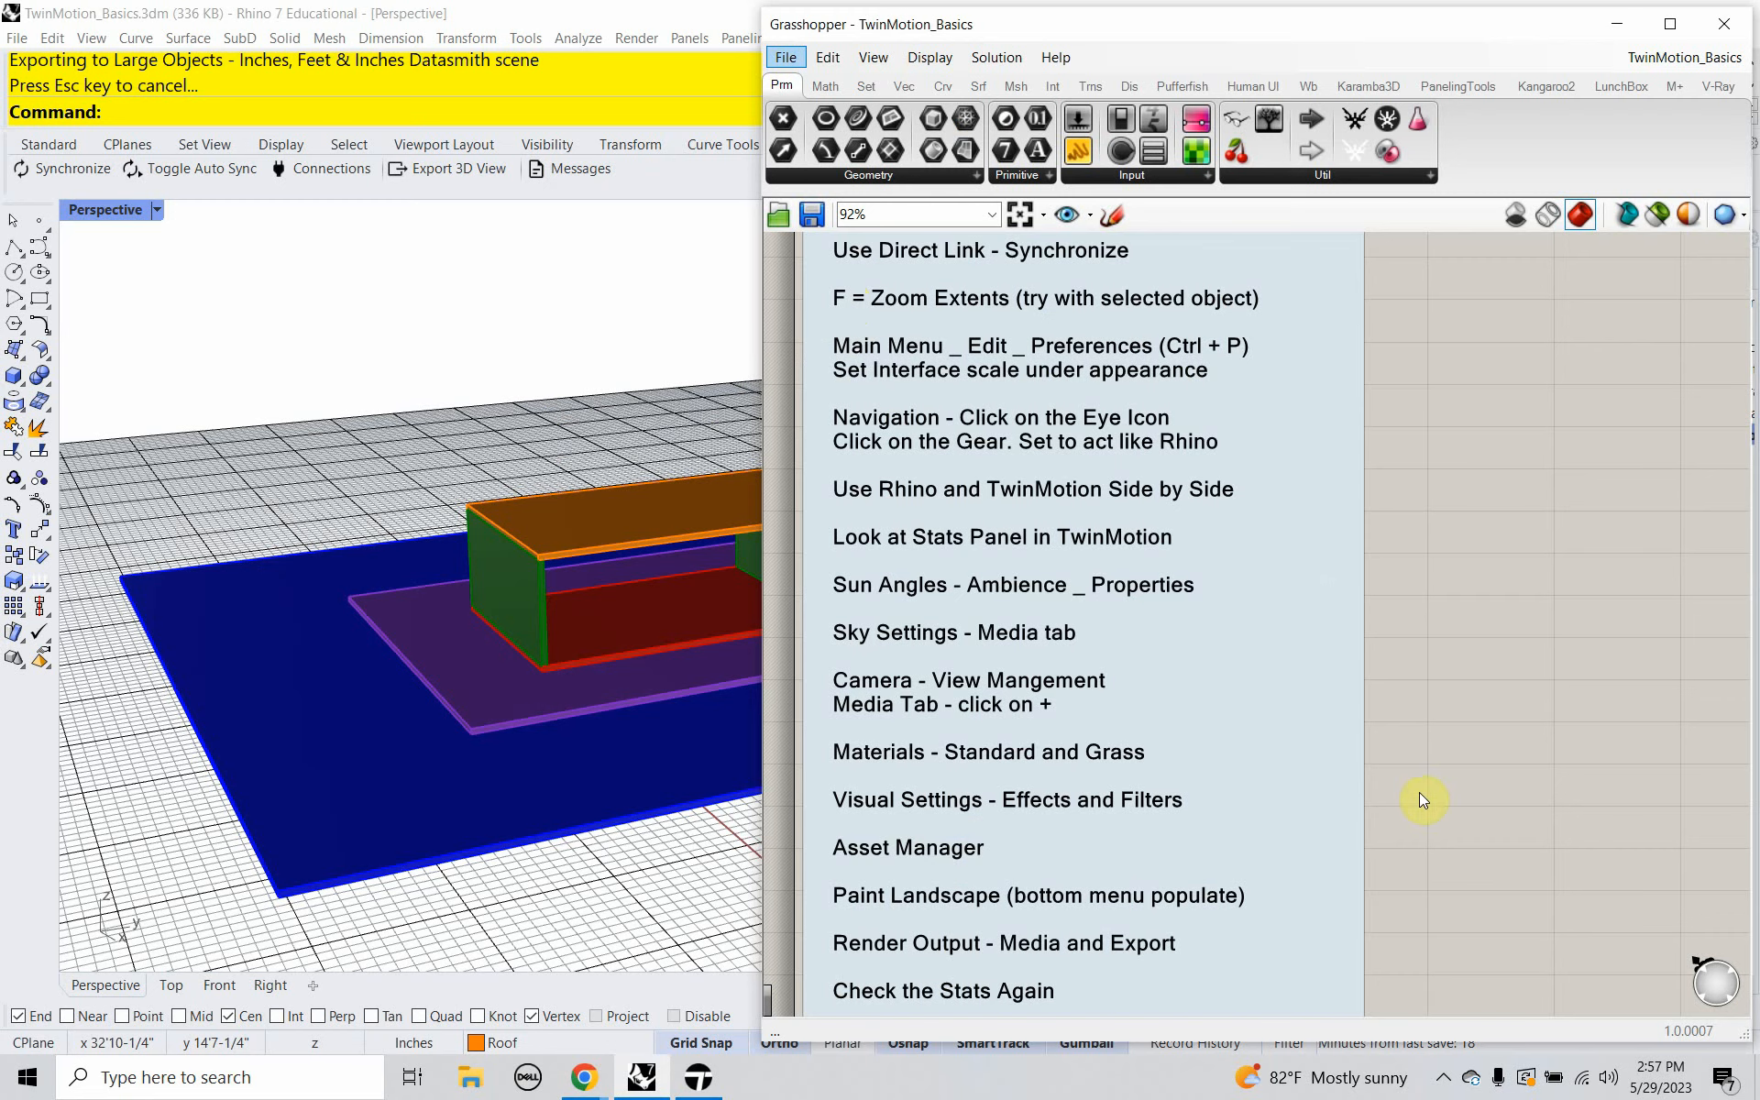
right_drag(1213, 913, 1206, 827)
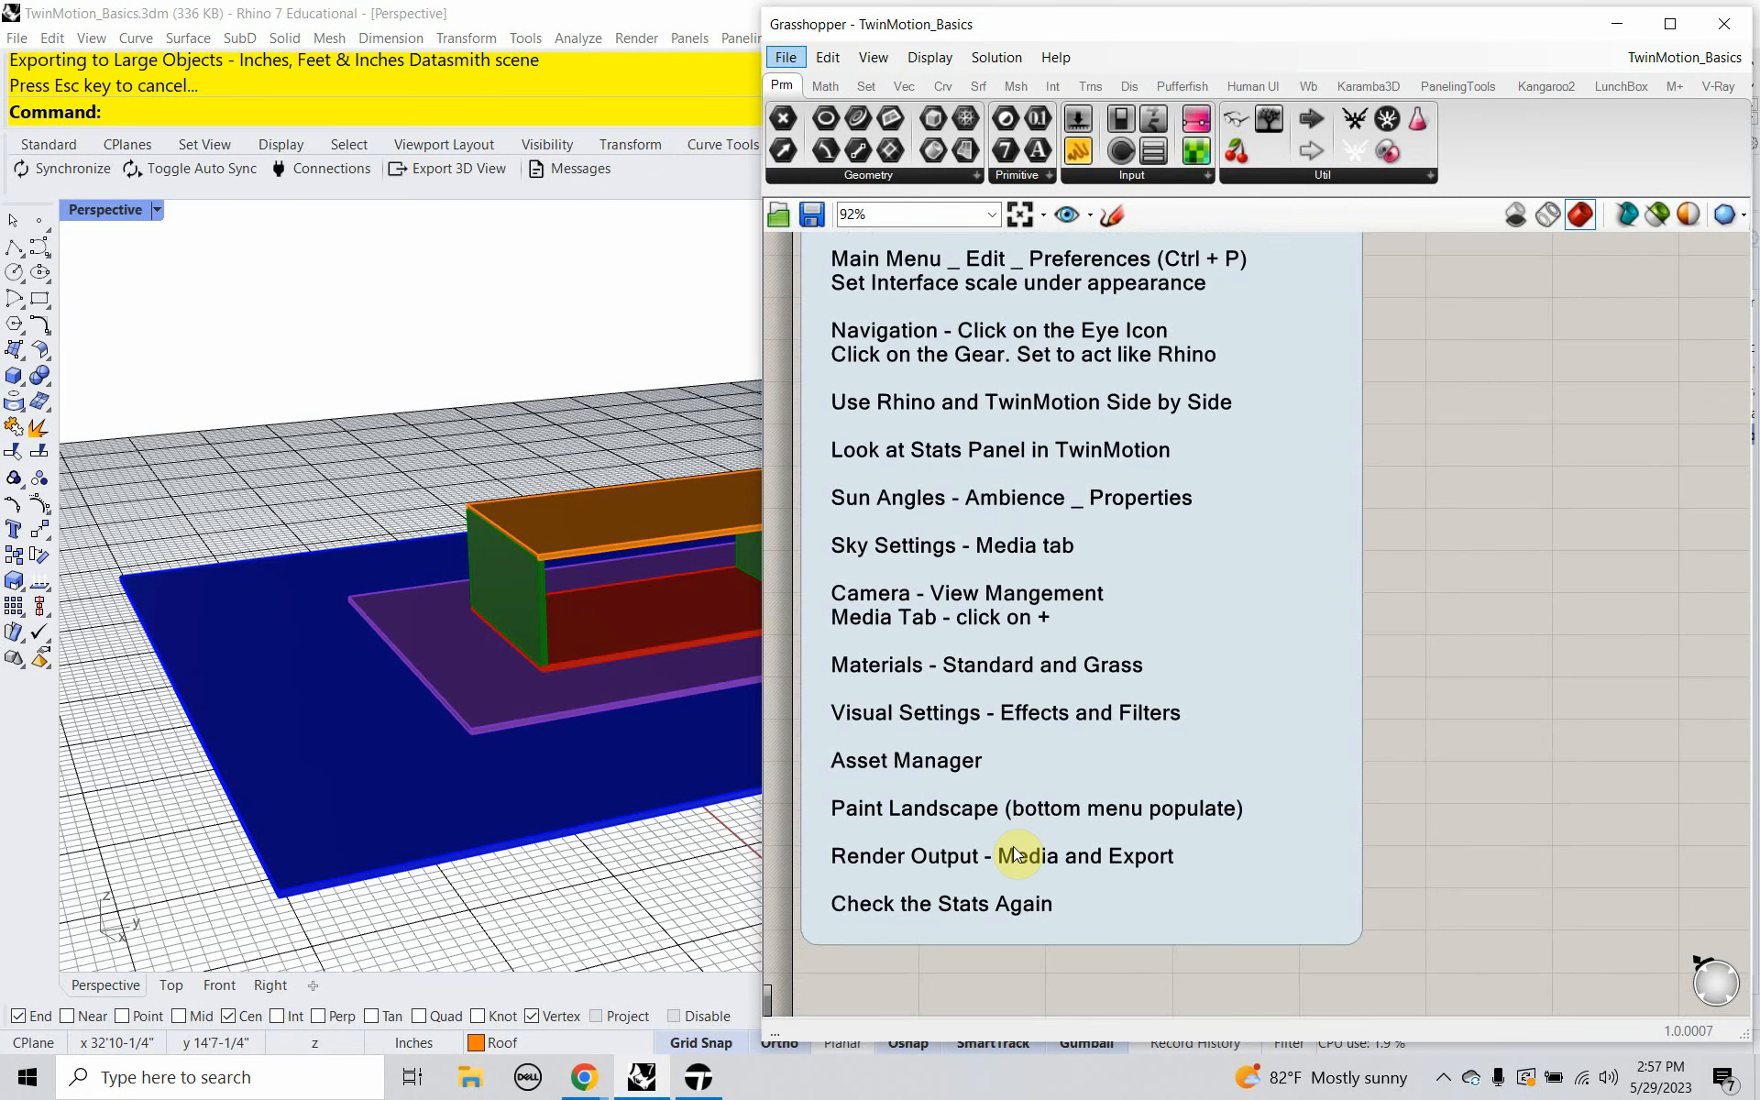
key(super+Tab)
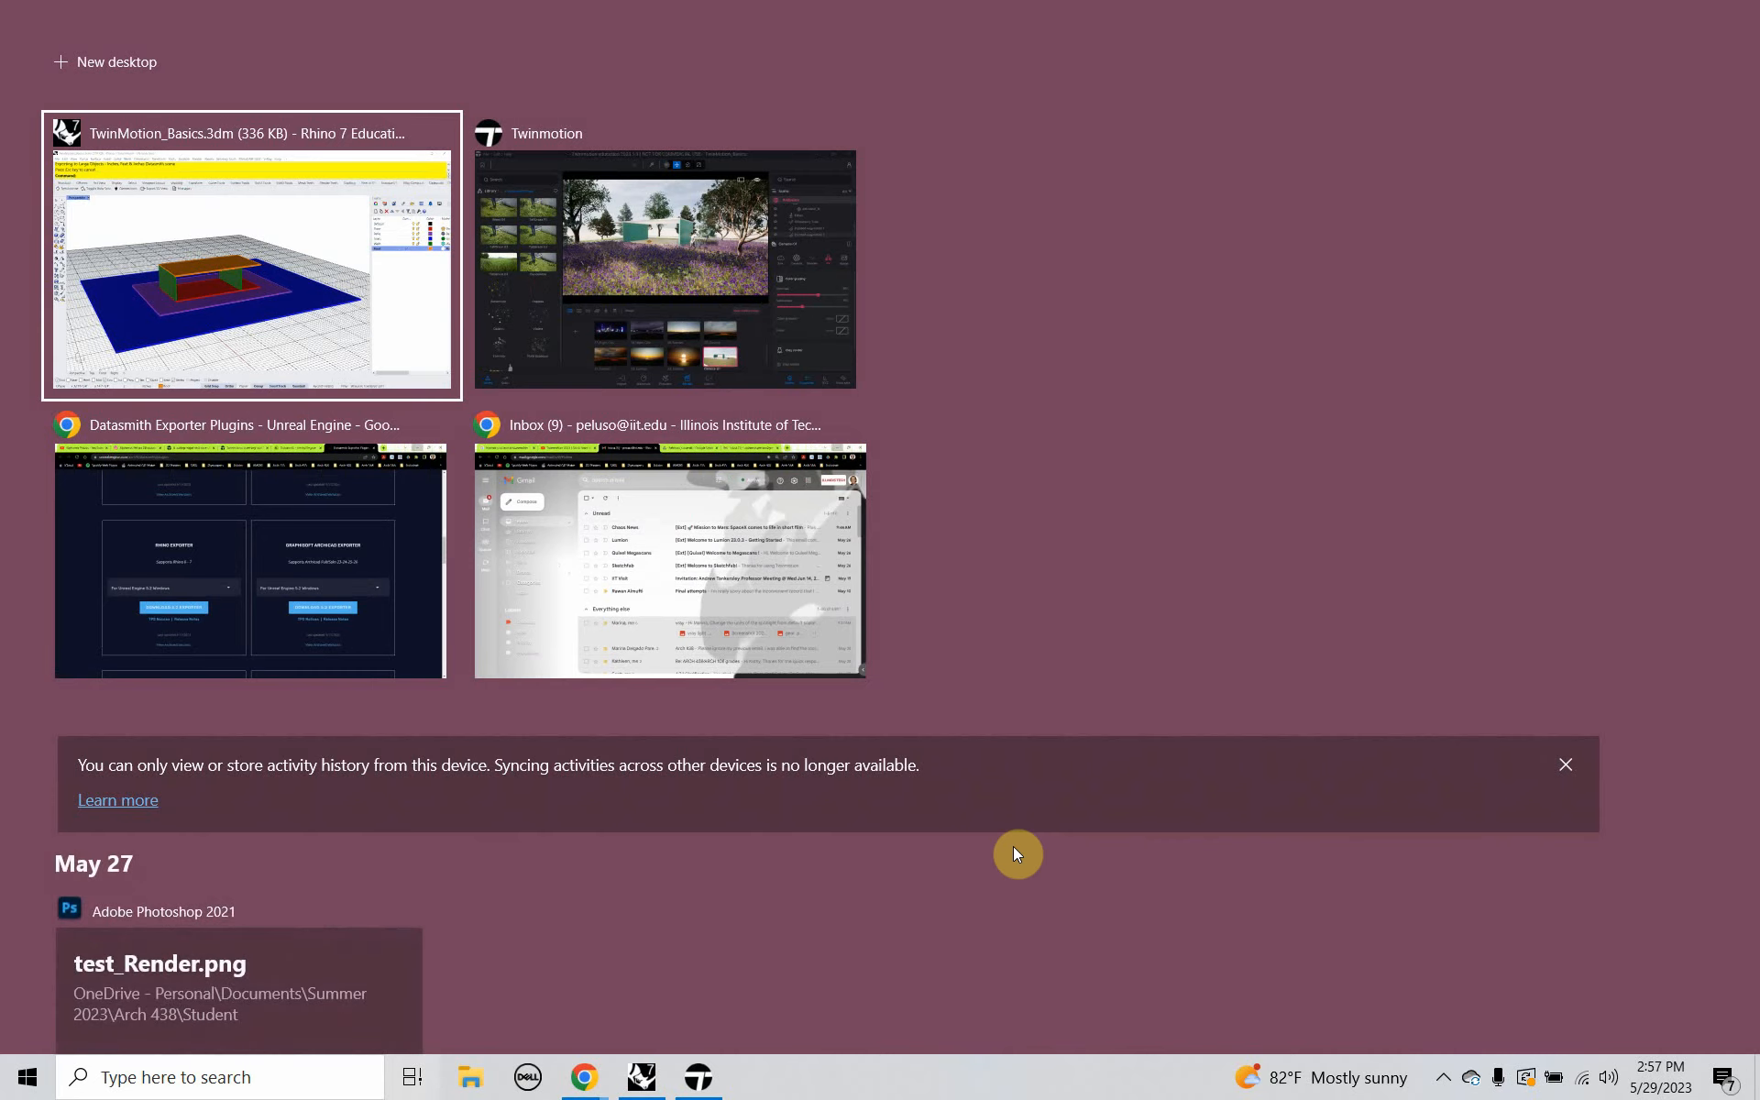
click(701, 1076)
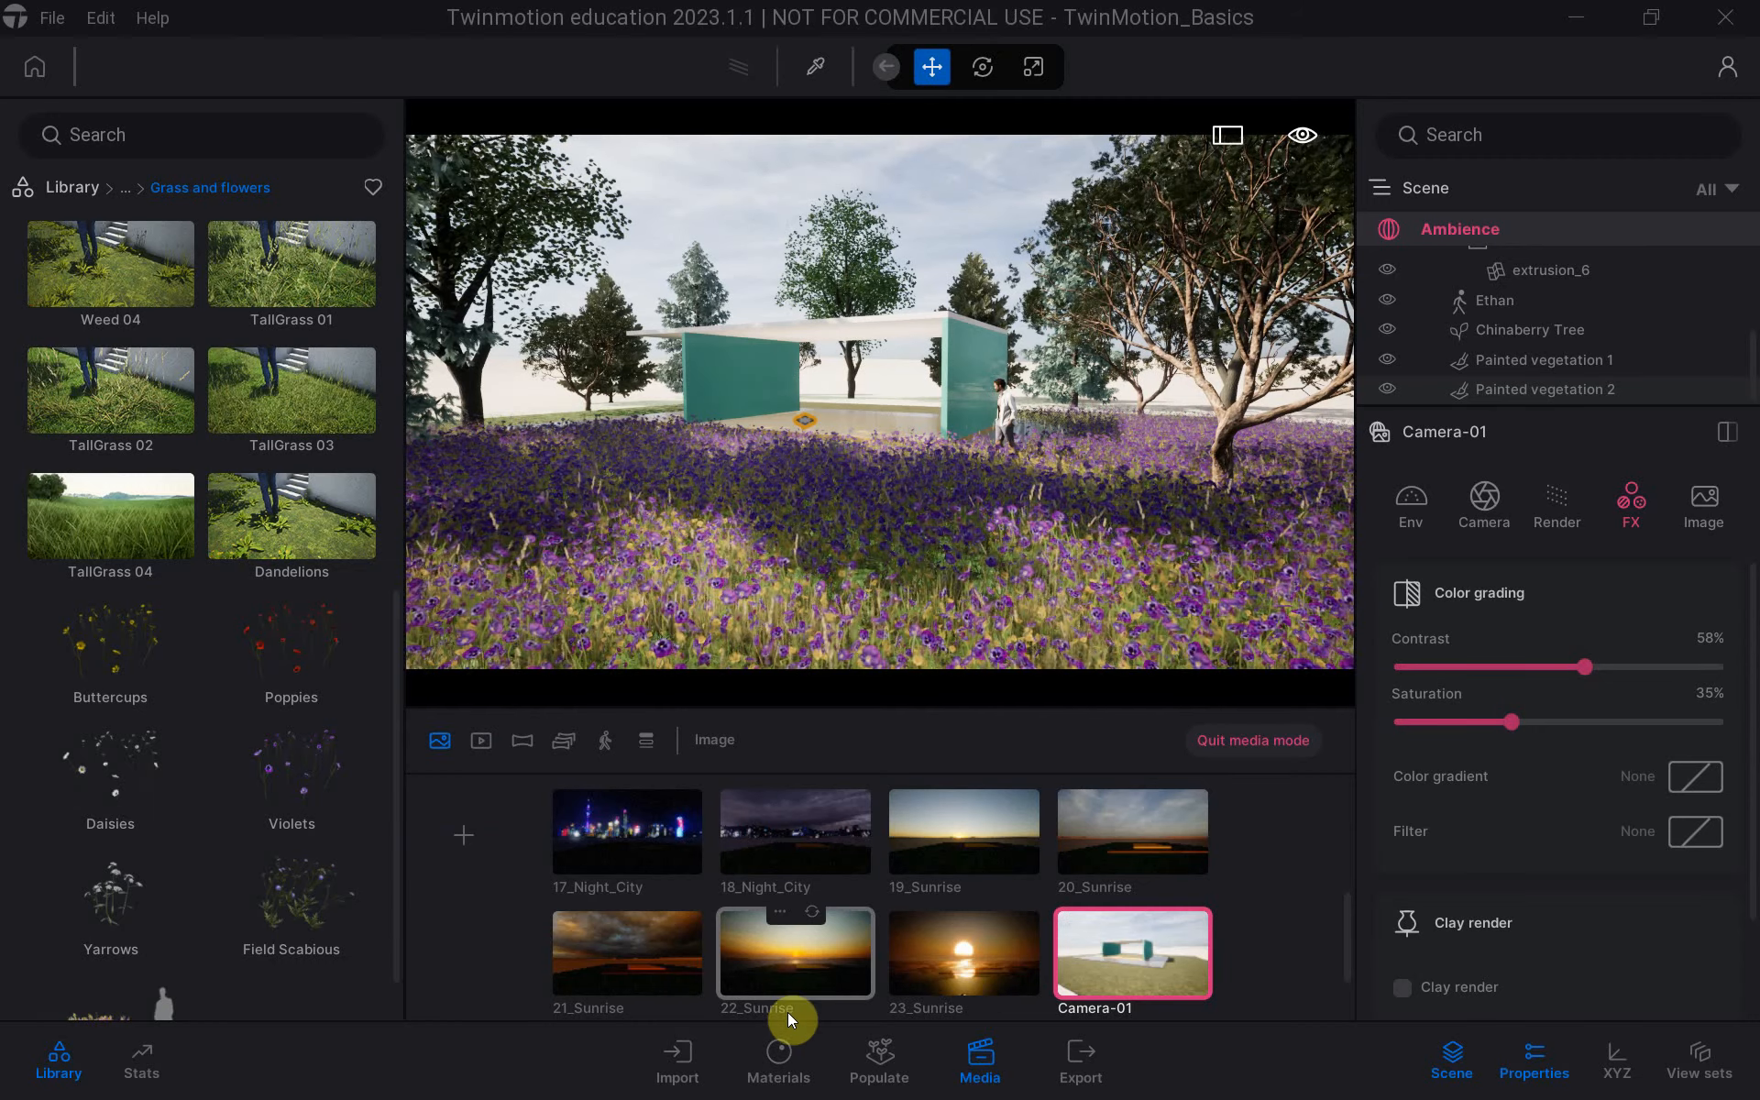
Set the Camera-01 image output size to Custom with a width of 2500.
click(982, 1064)
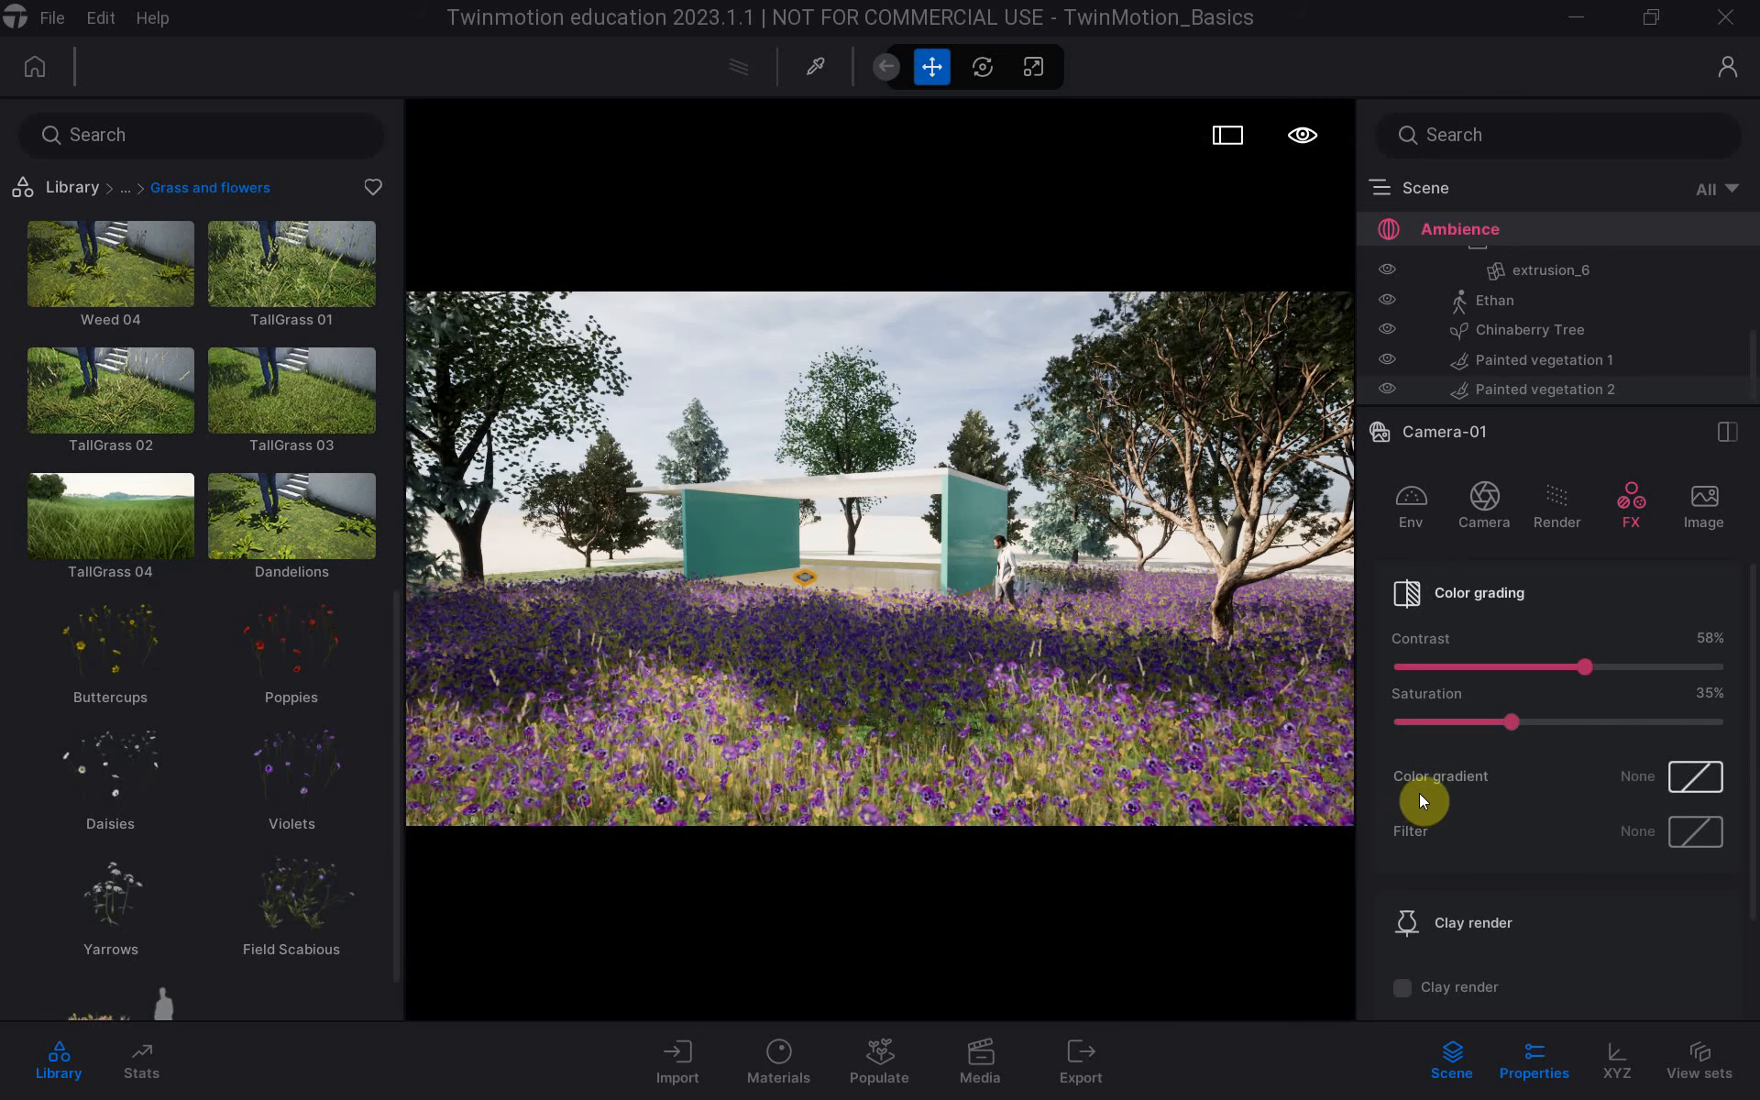
click(1693, 515)
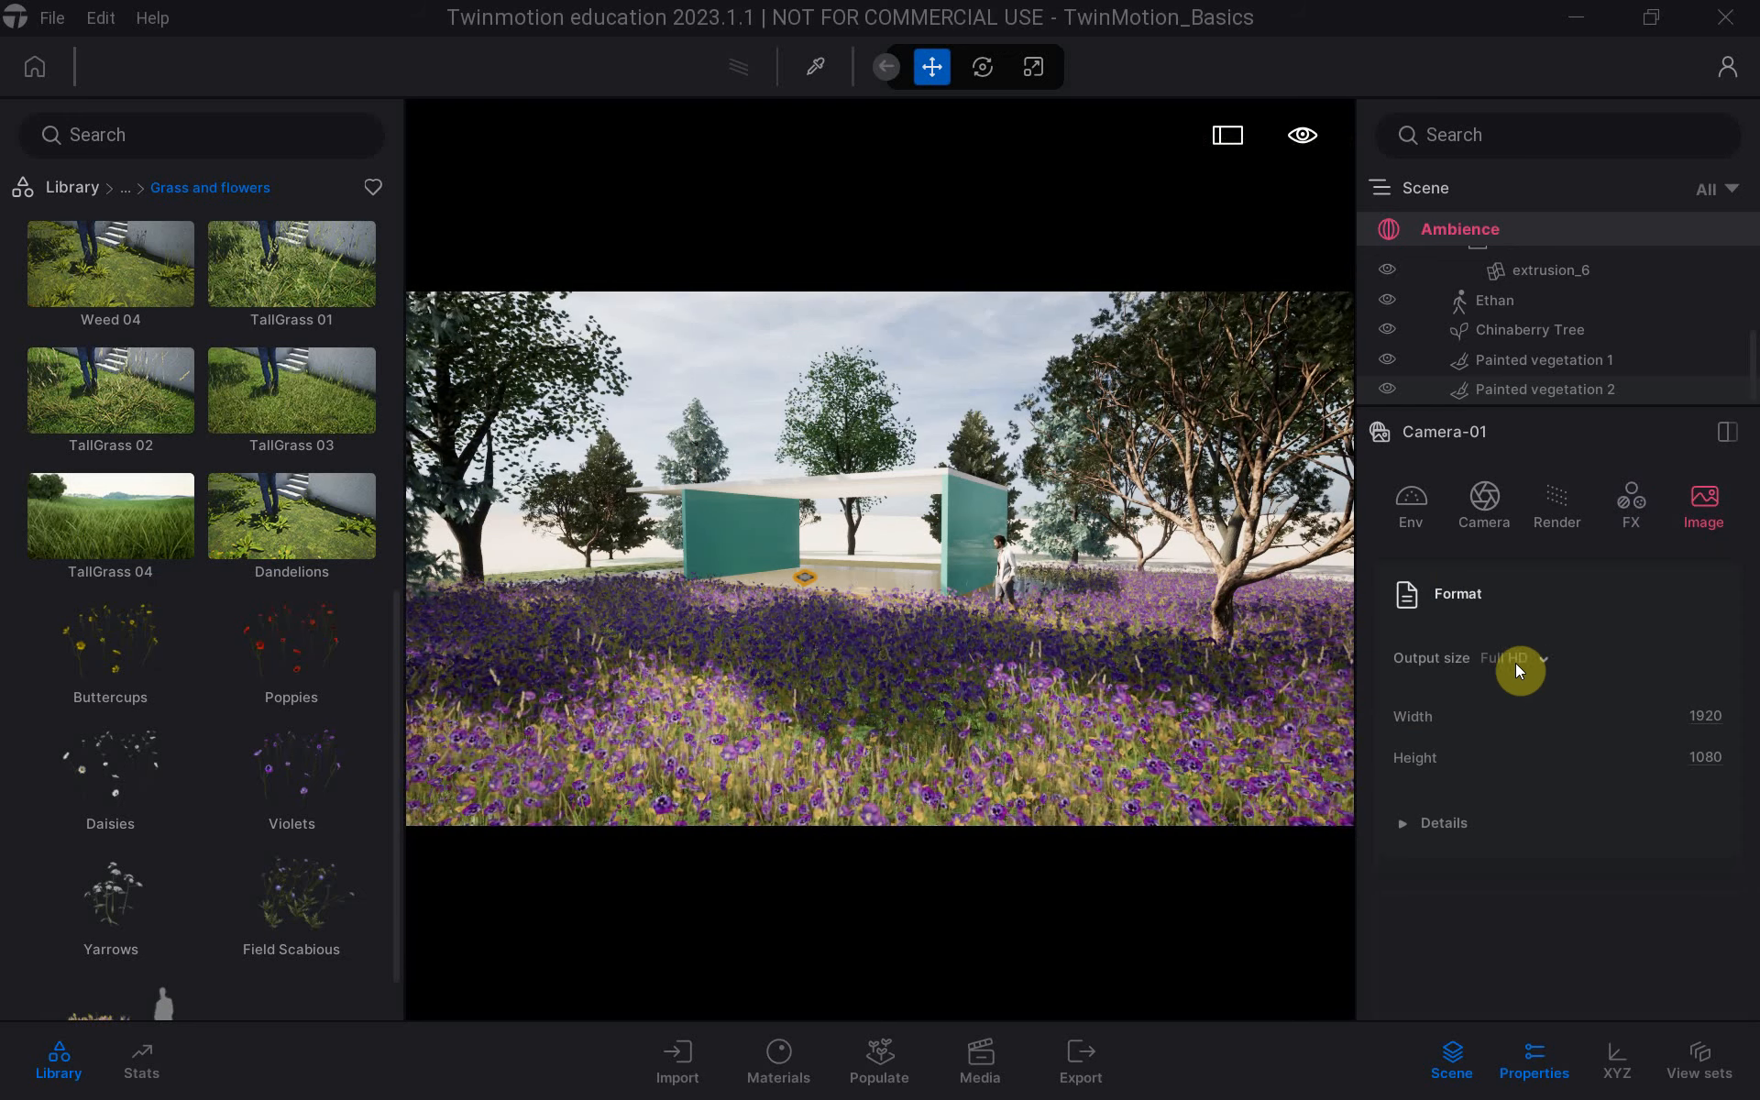
click(1544, 658)
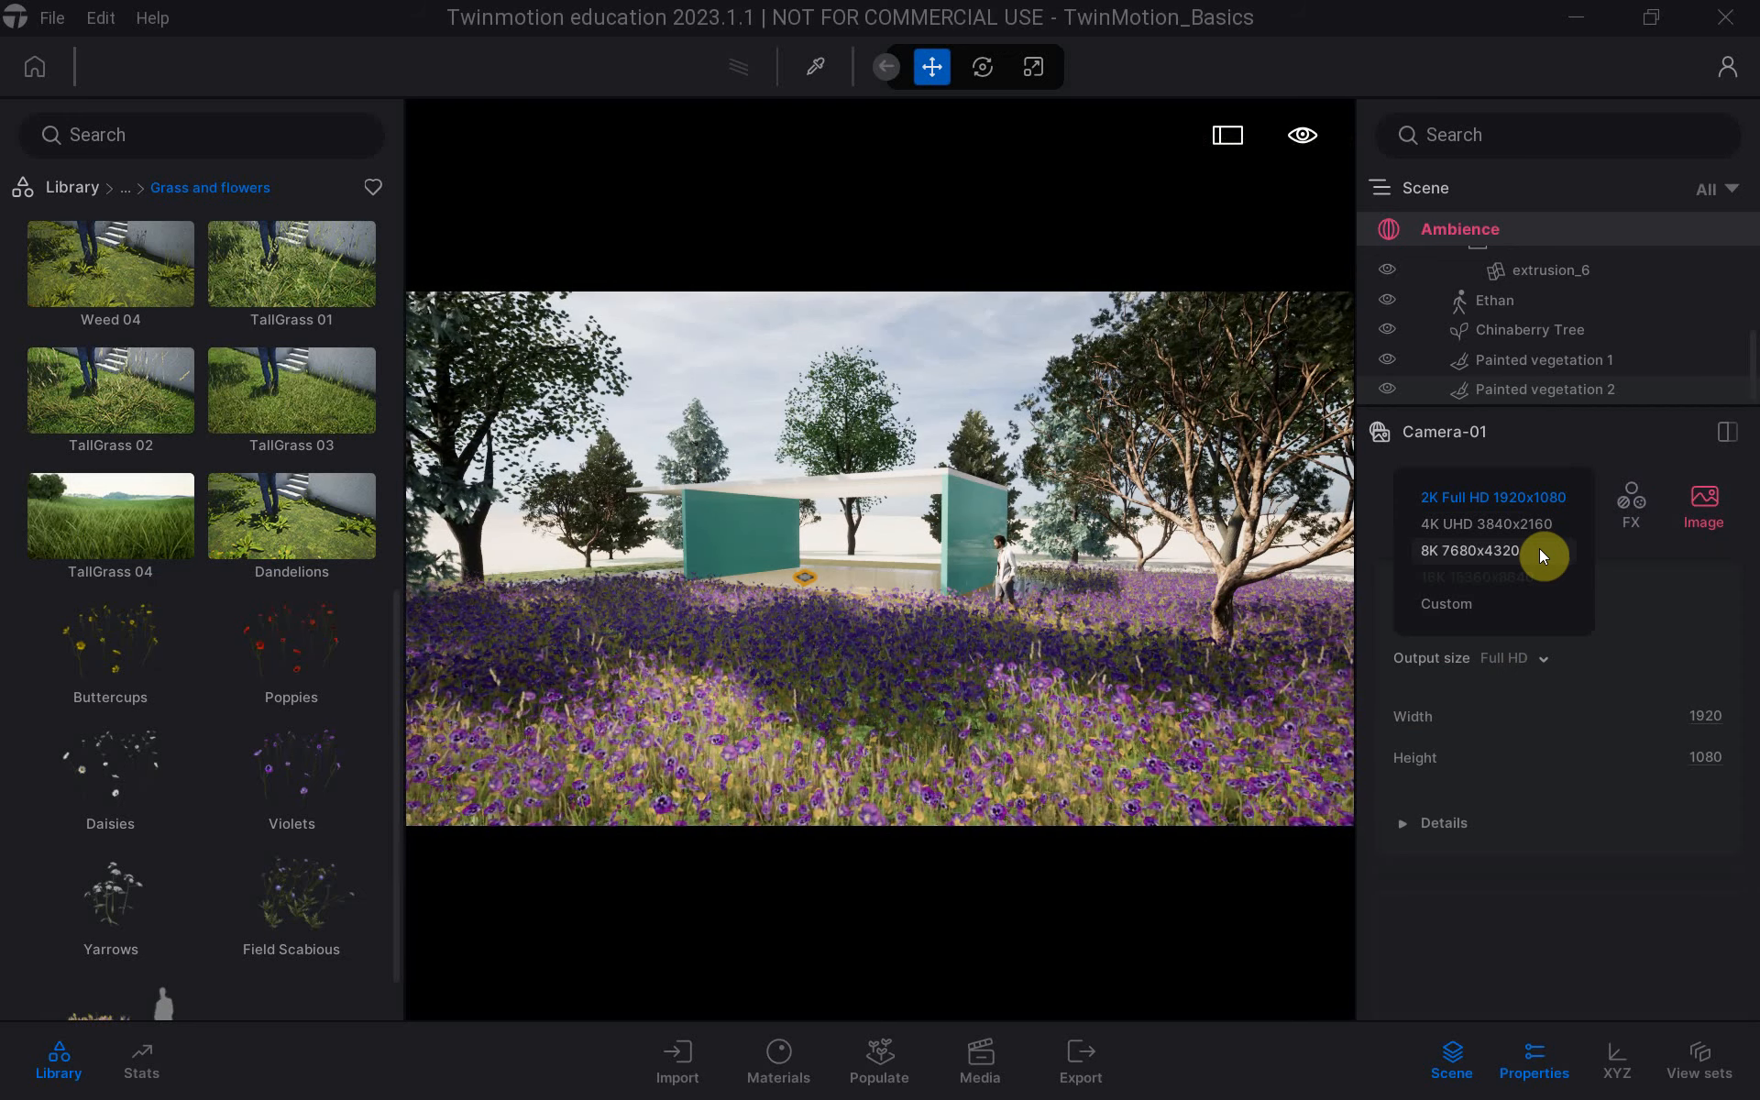
click(1457, 605)
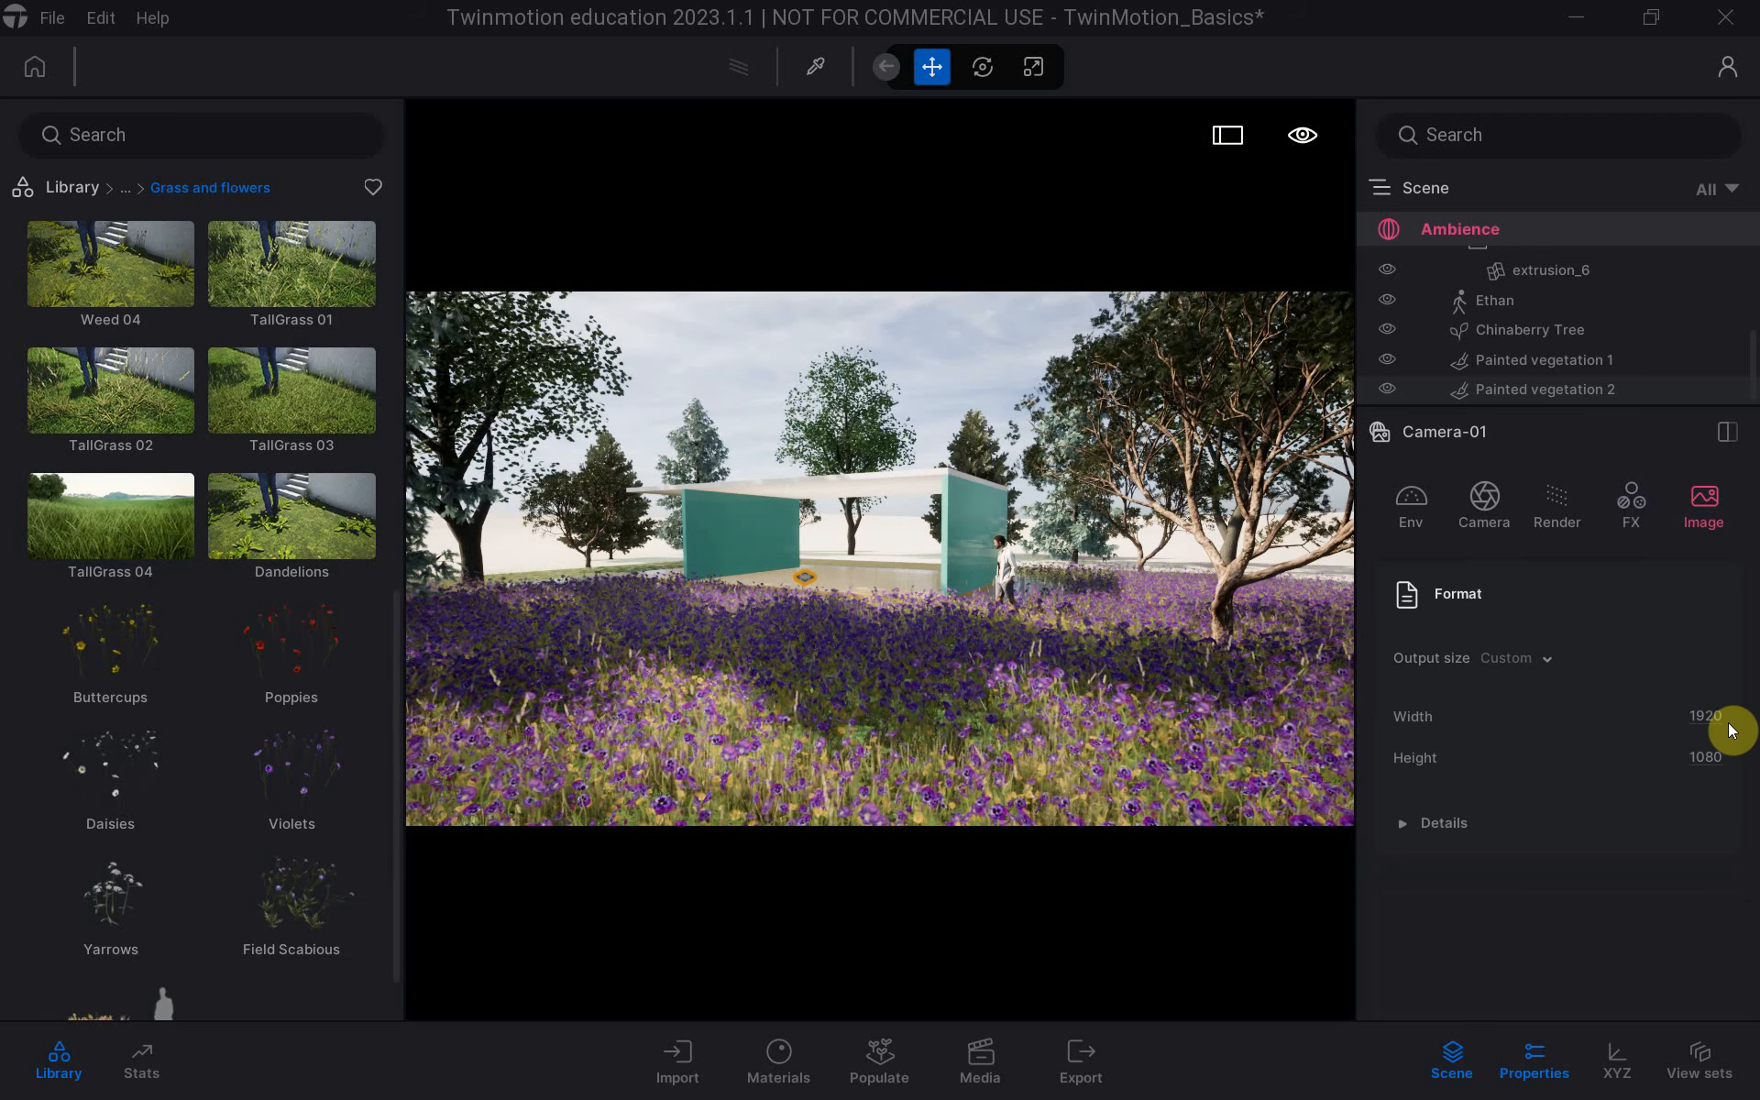
click(1703, 716)
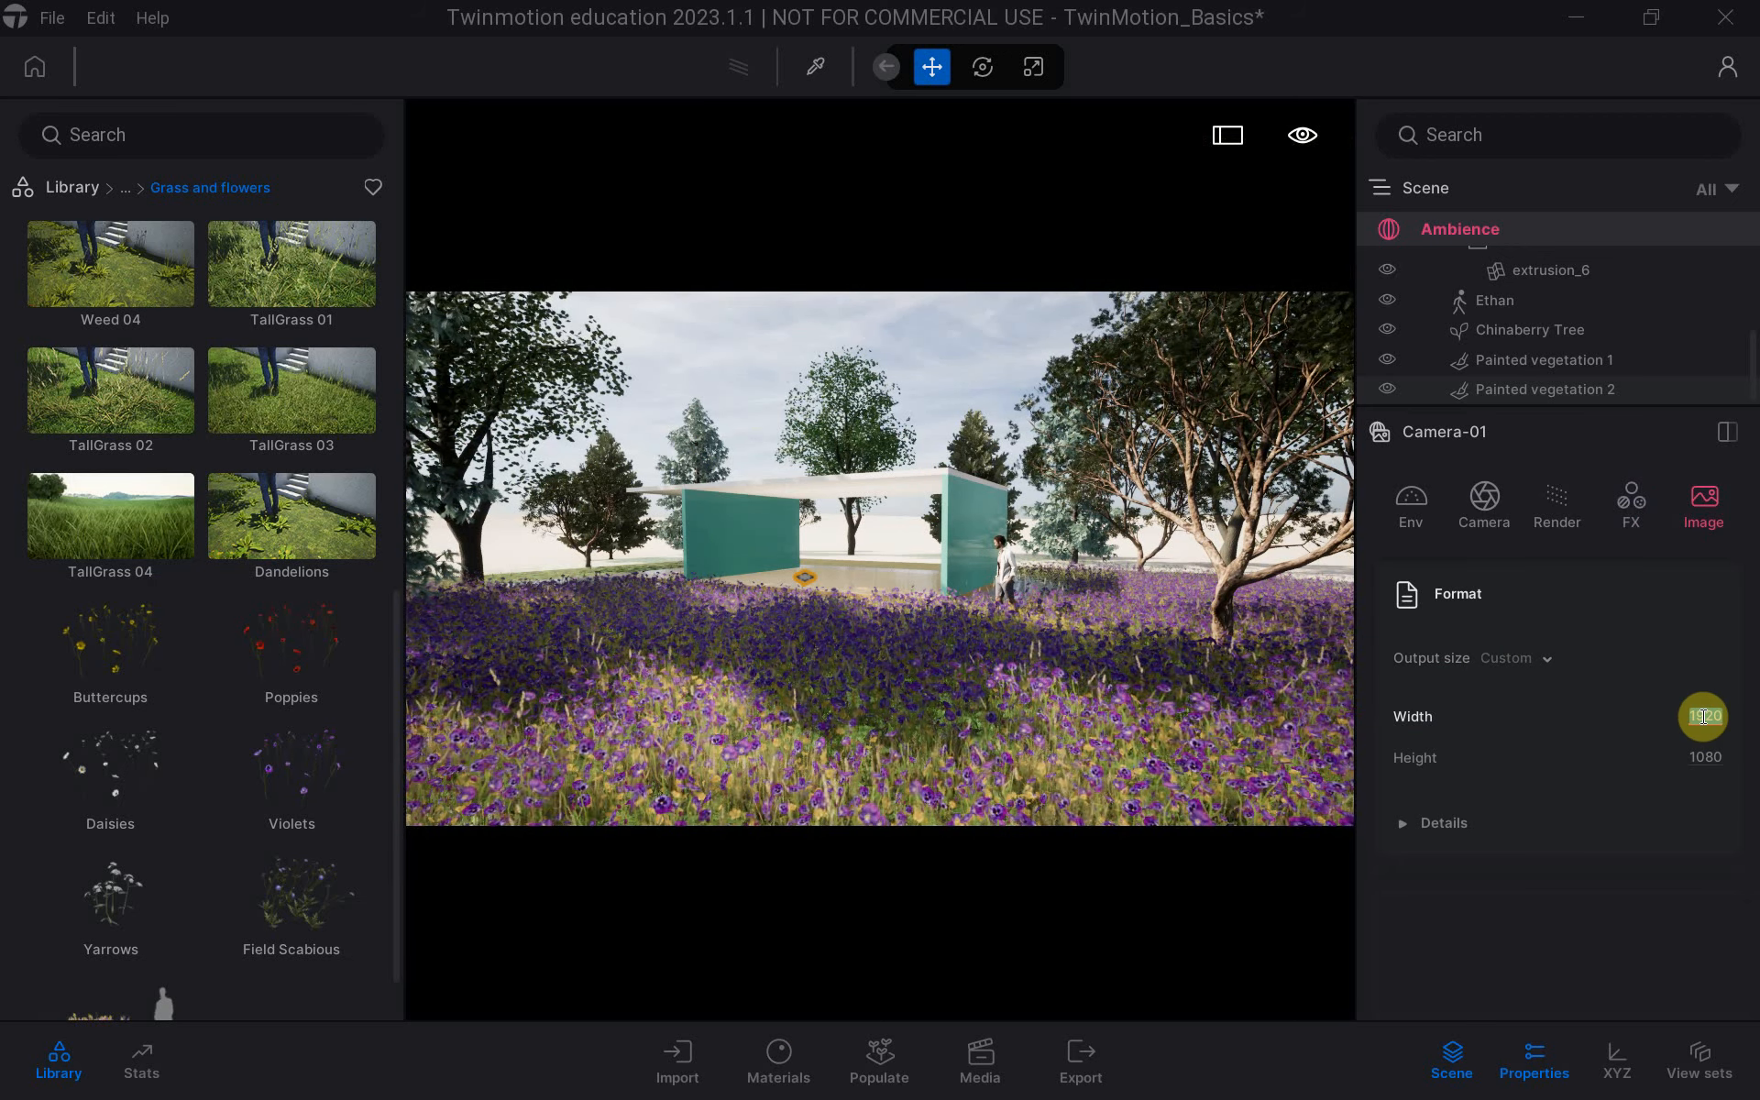
text(2500)
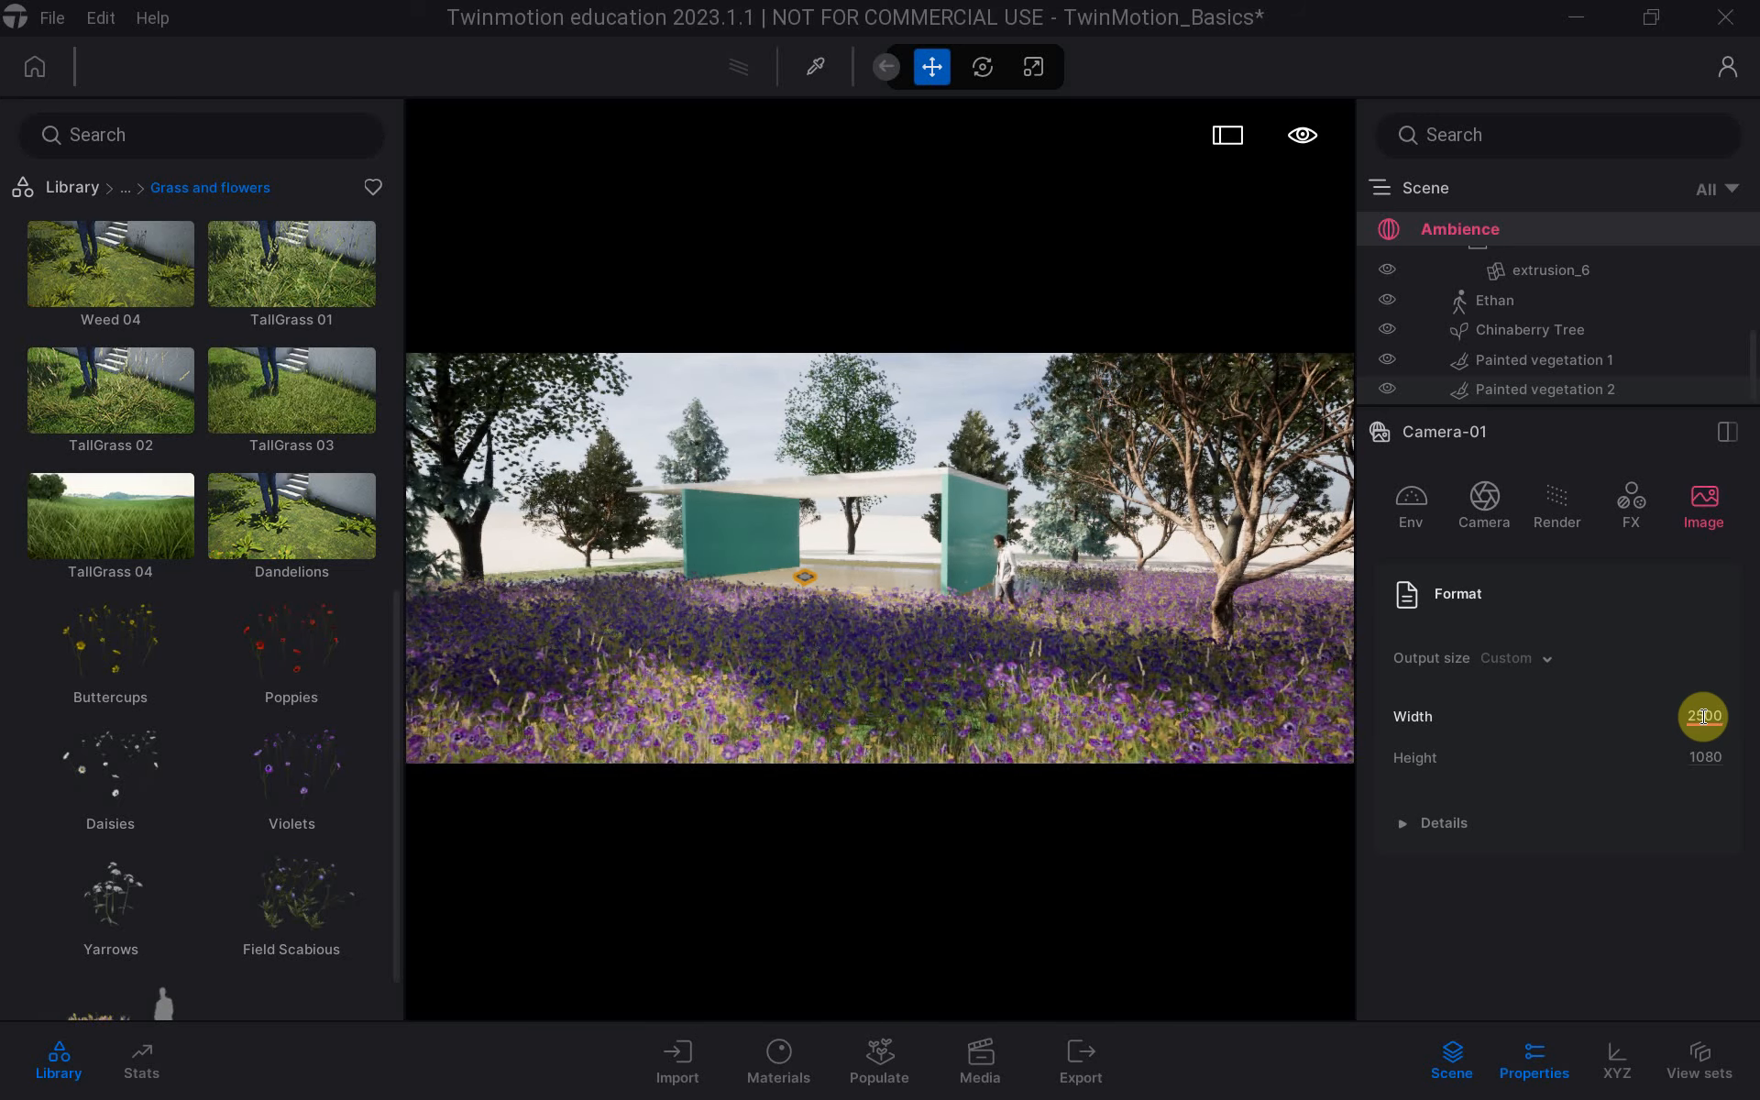
Set the custom output height of the Camera-01 image to 1500.
key(BackSpace)
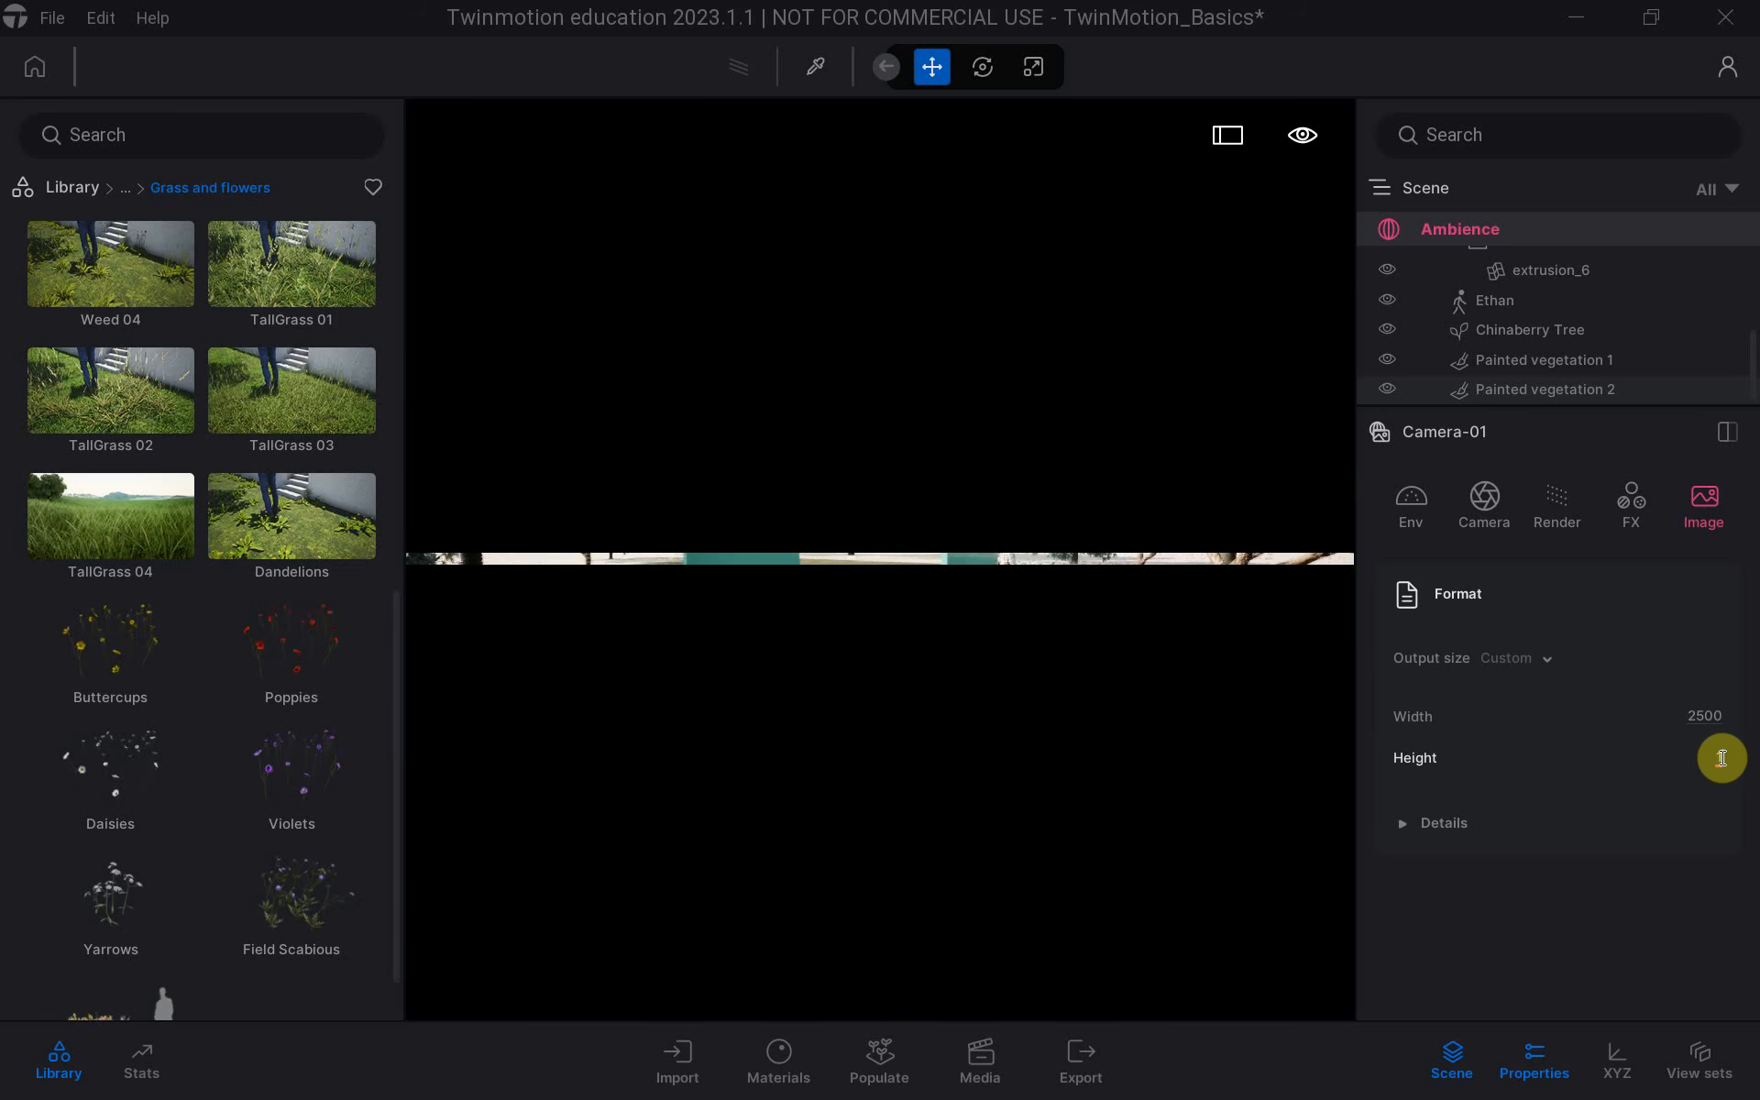
text(1500)
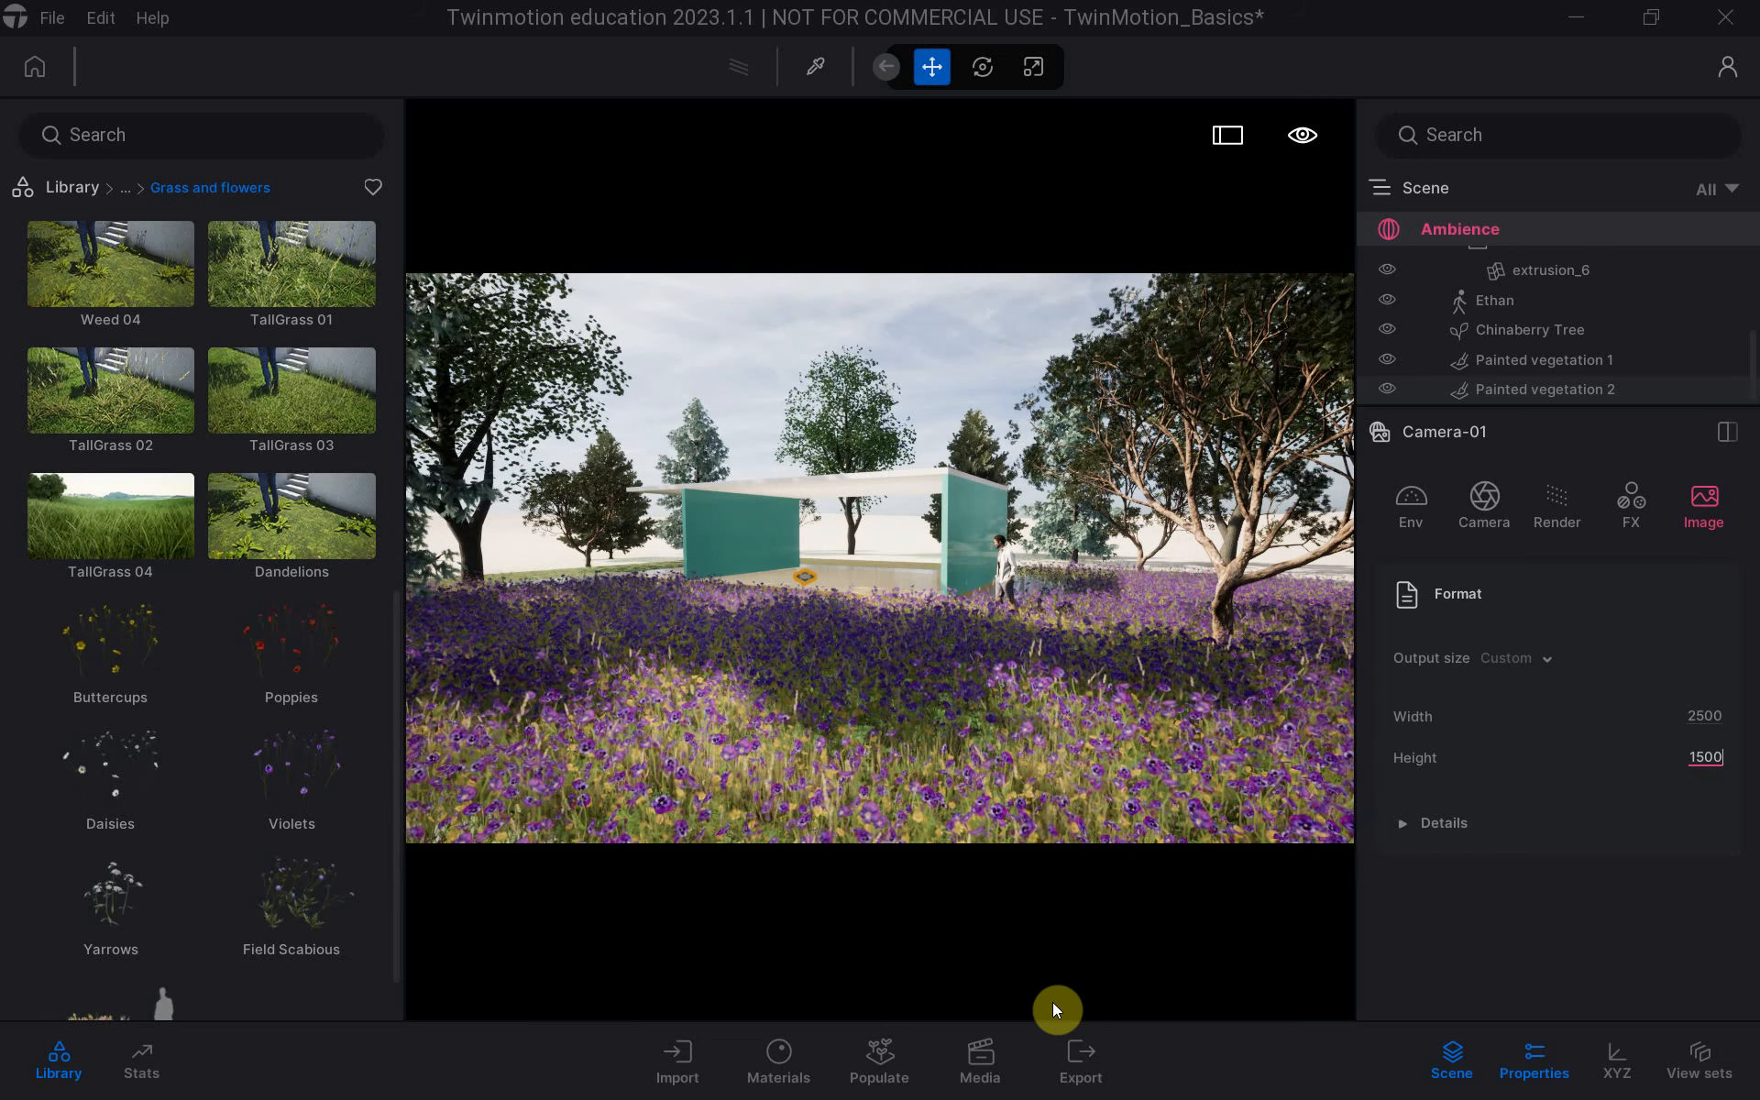
Choose Camera-01 as the only image for local export.
click(1082, 1064)
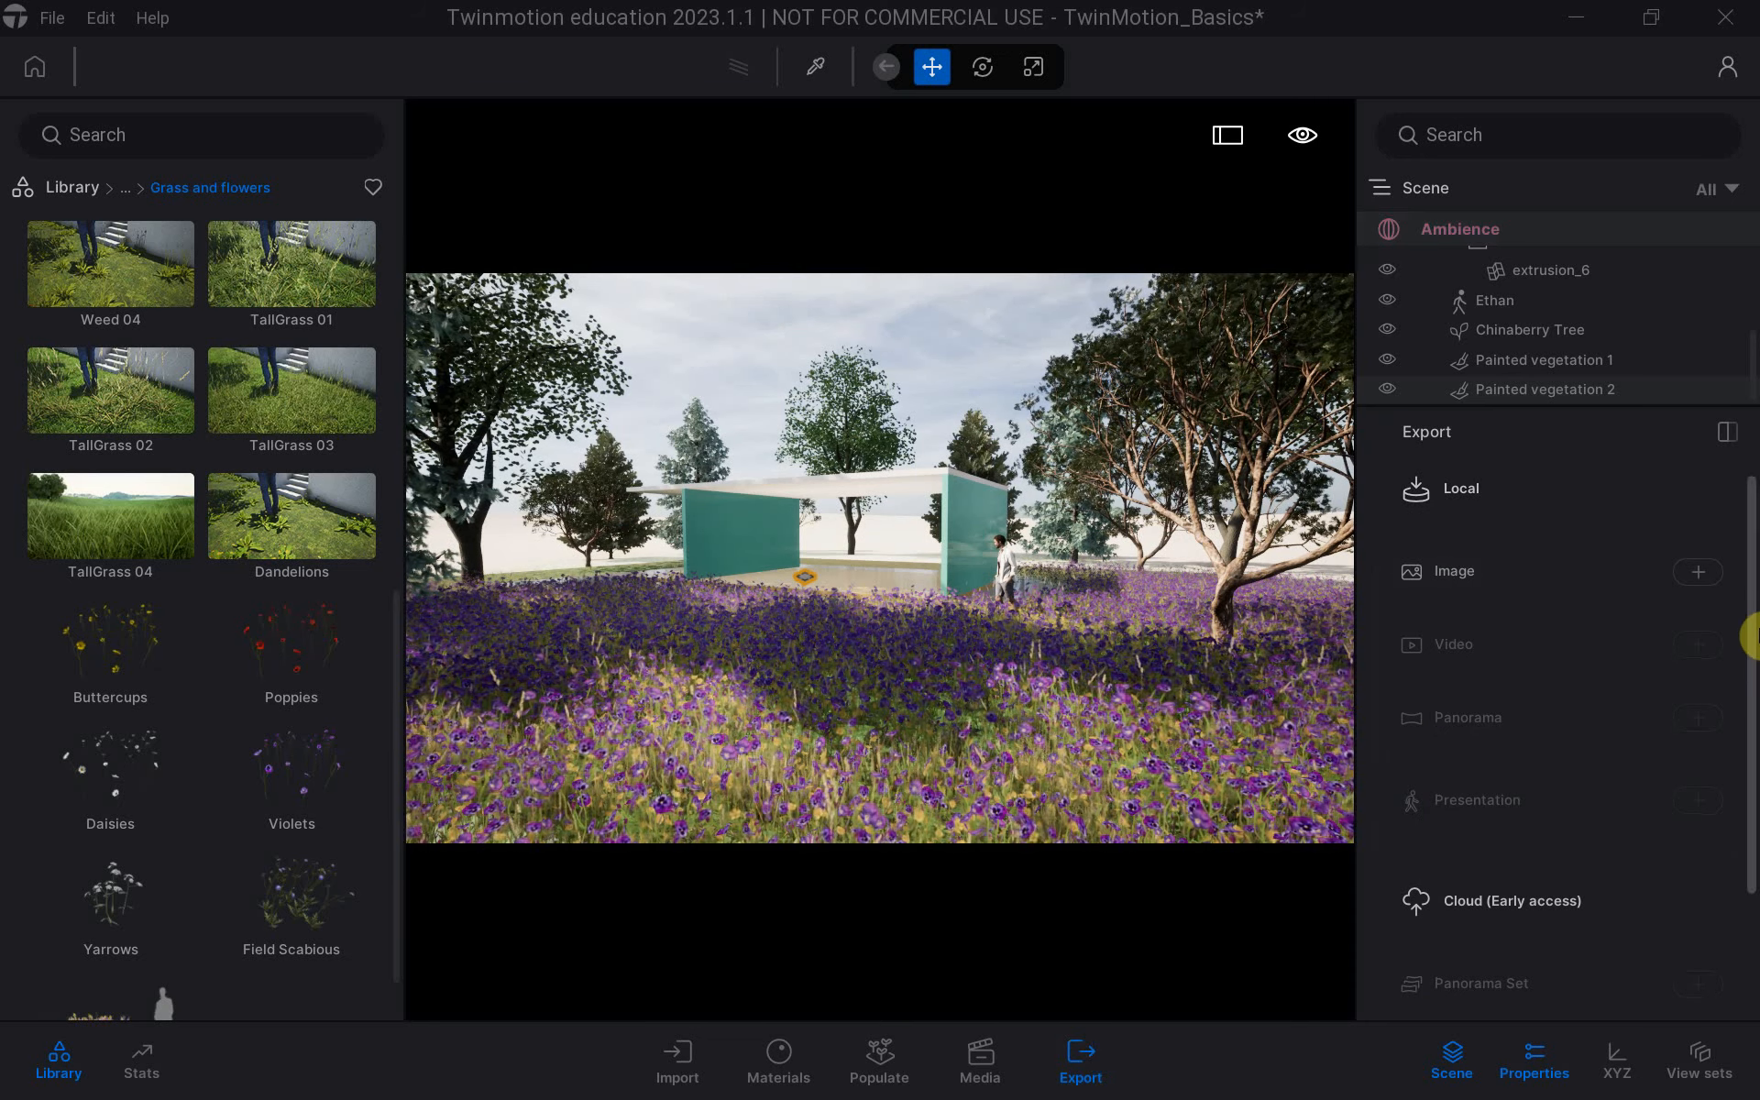
click(1698, 579)
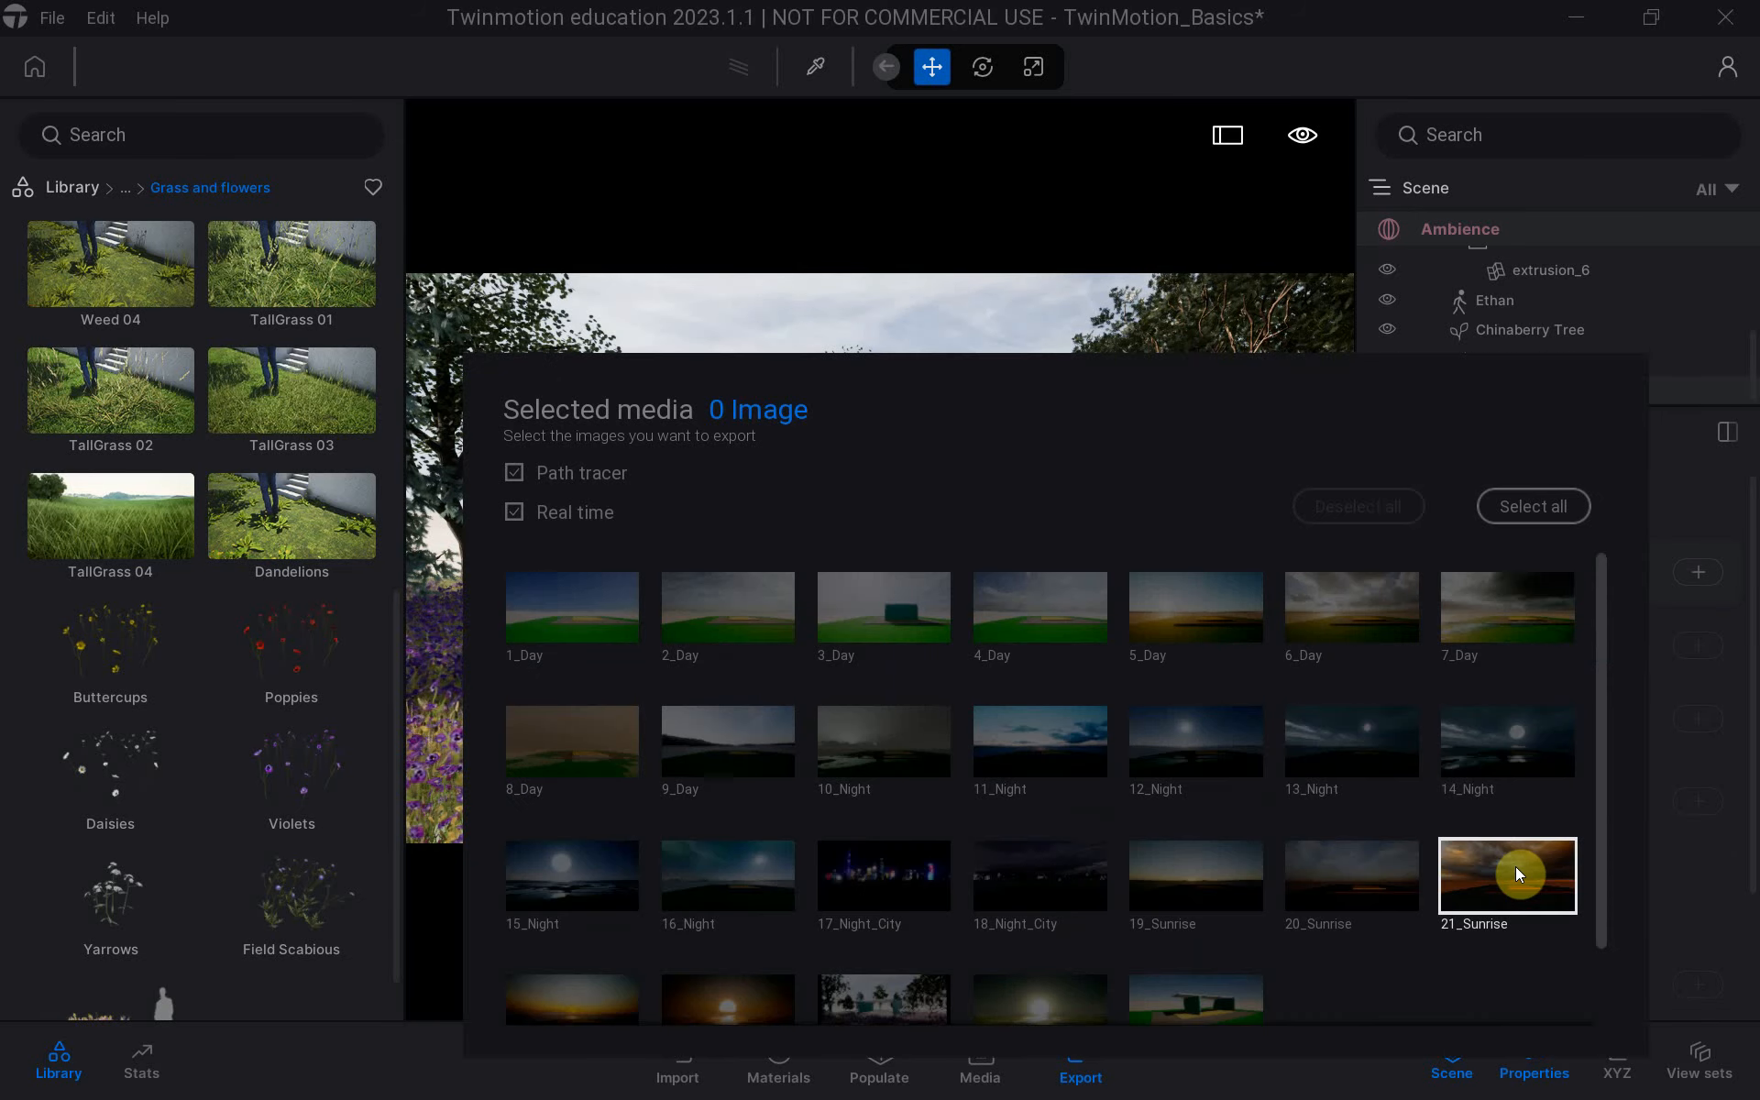
scroll(1516, 876, down, 3)
scroll(1515, 880, down, 4)
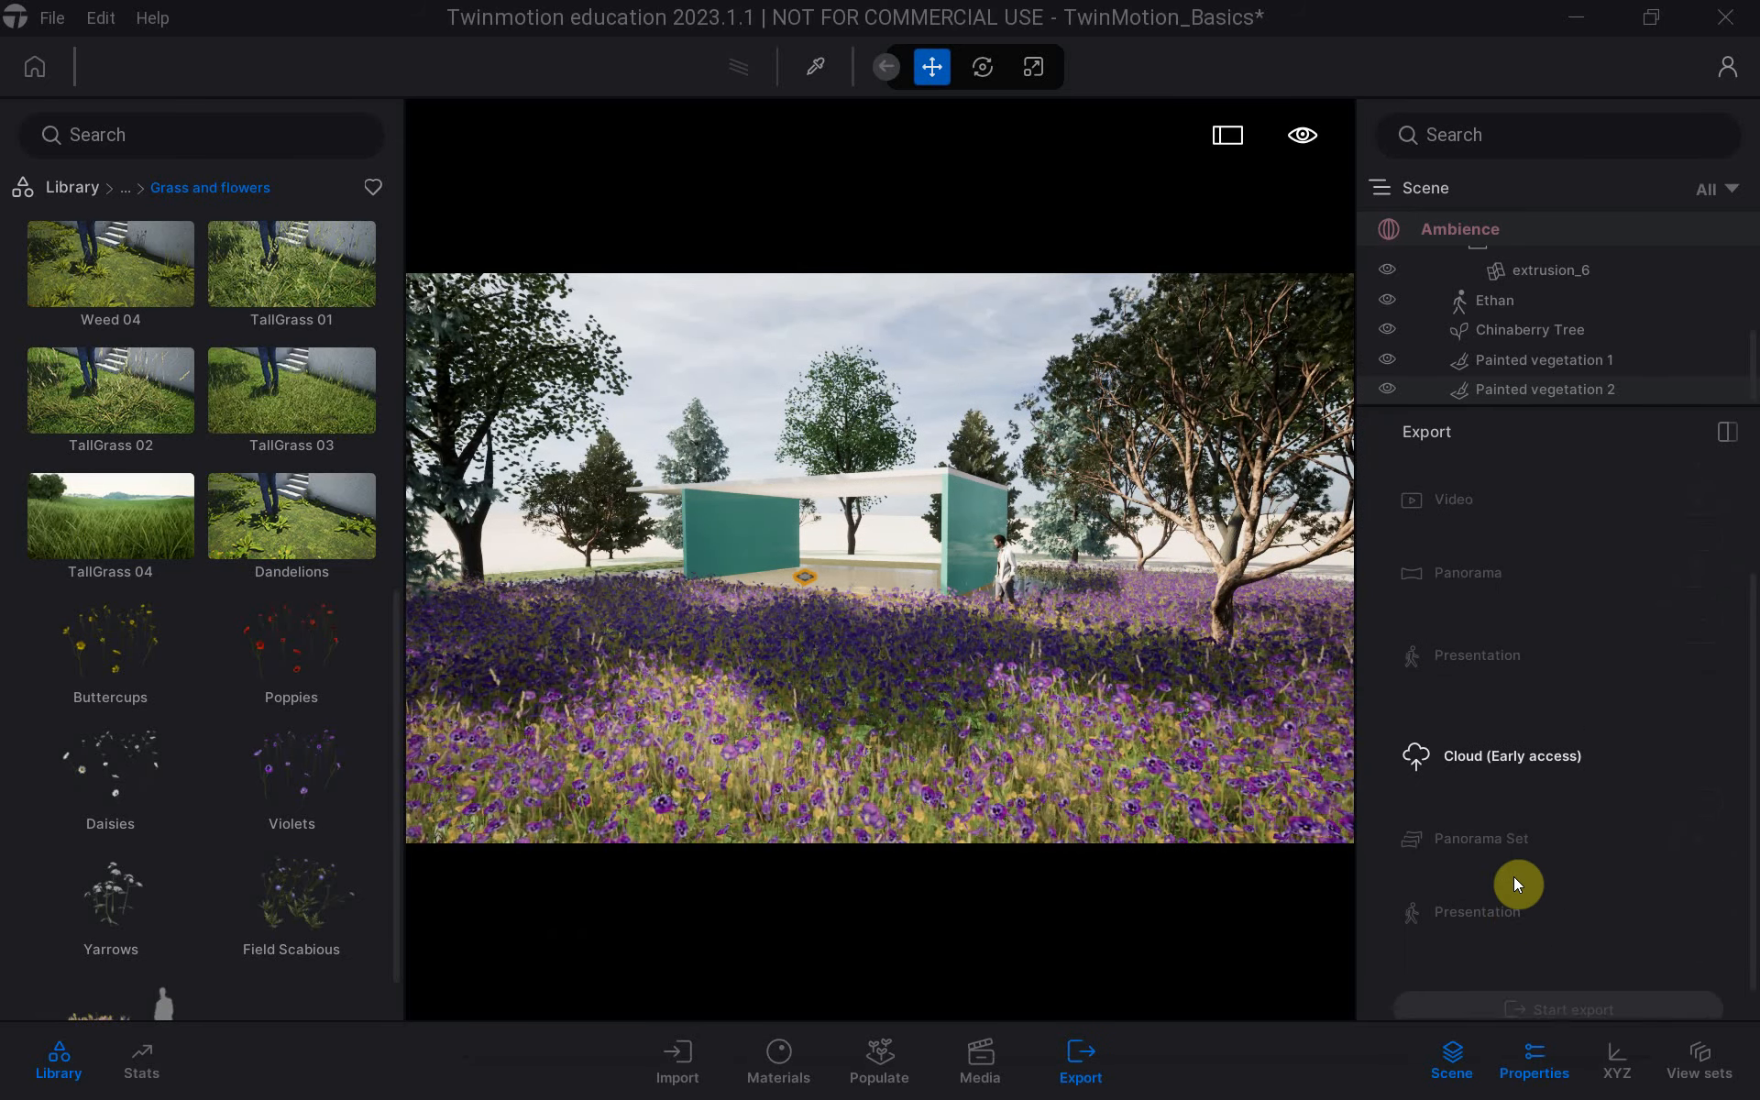
scroll(1553, 821, up, 3)
click(1696, 578)
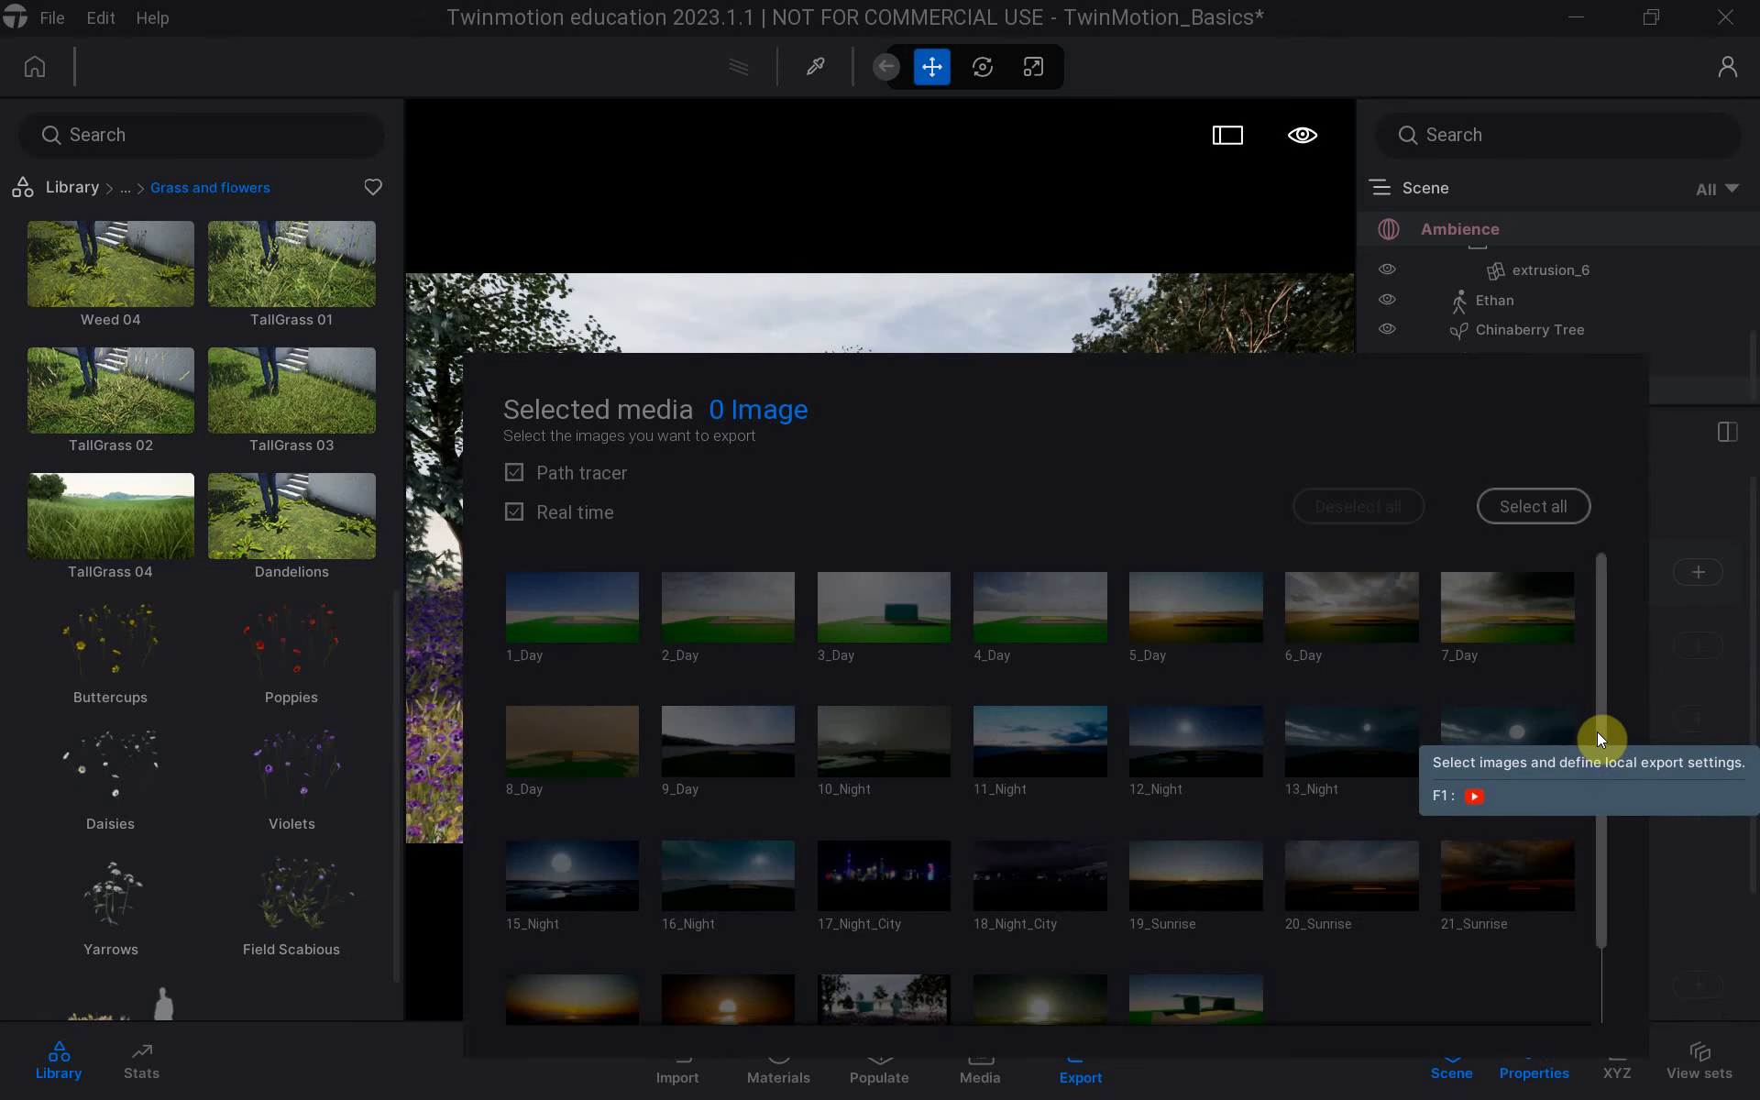
drag(1599, 702, 1592, 829)
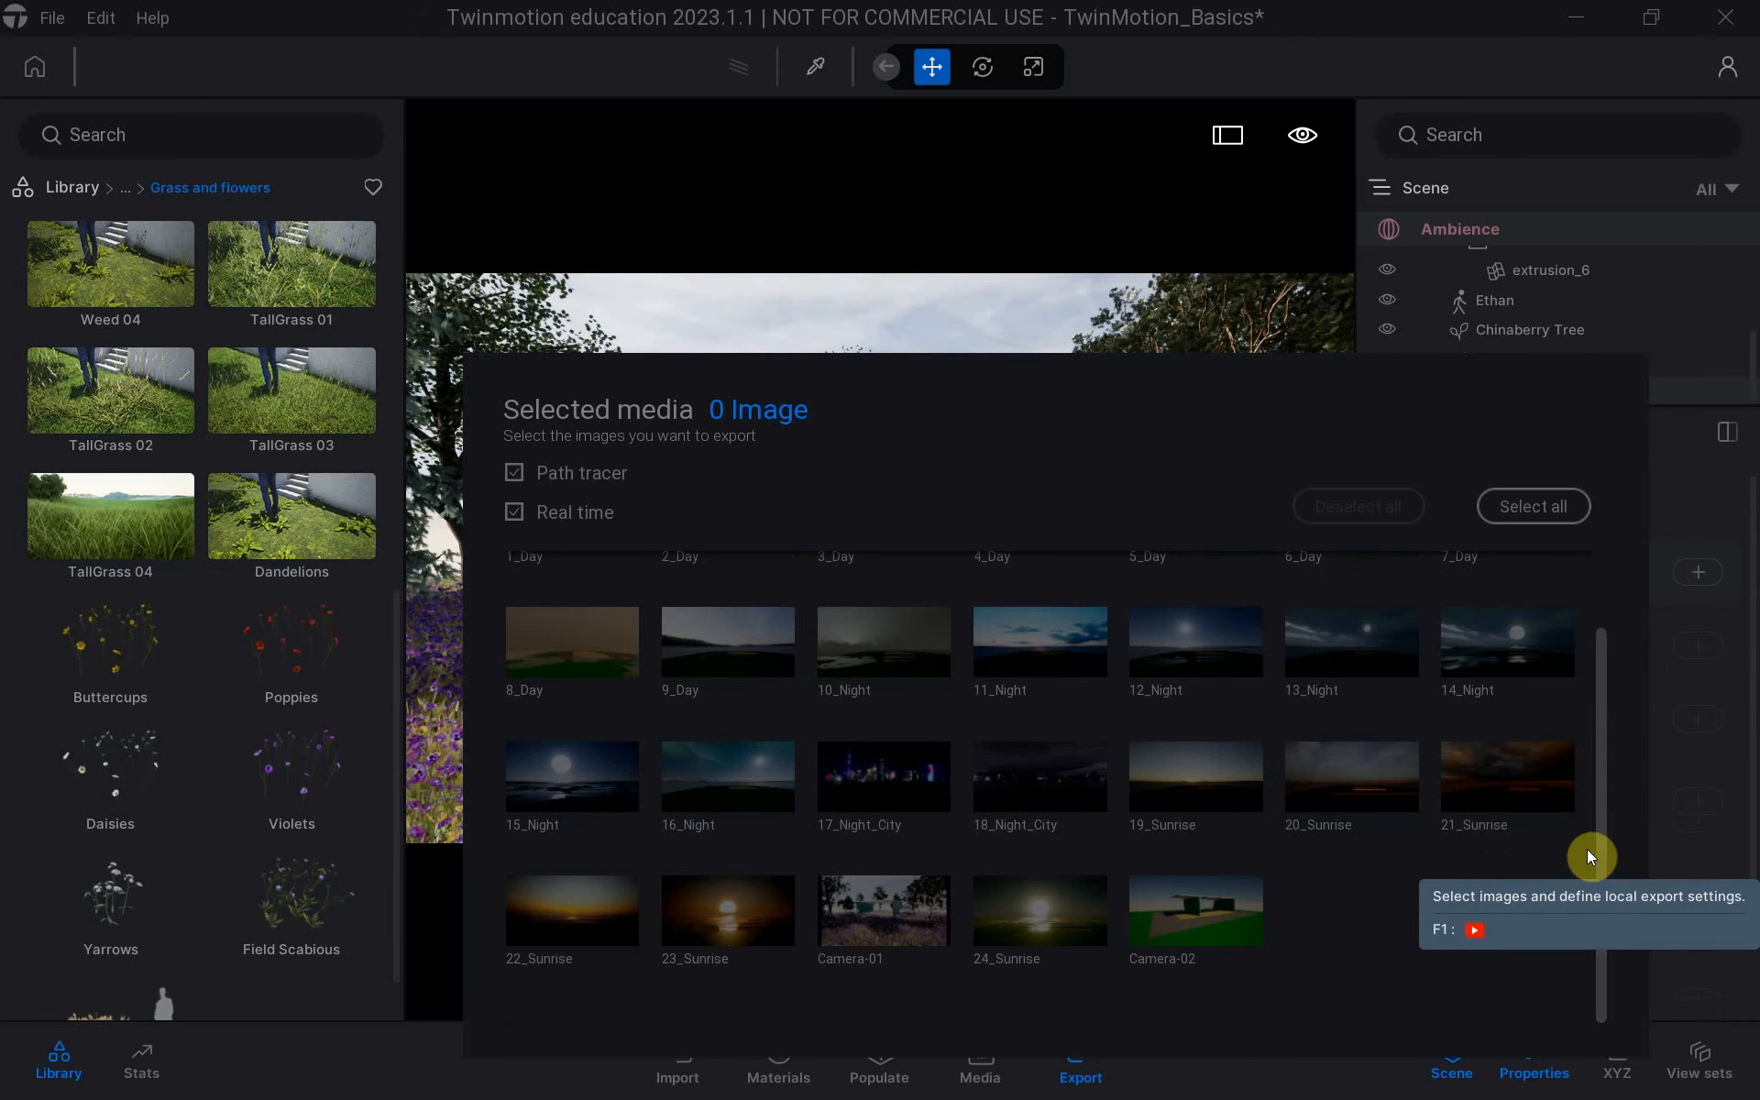
click(860, 902)
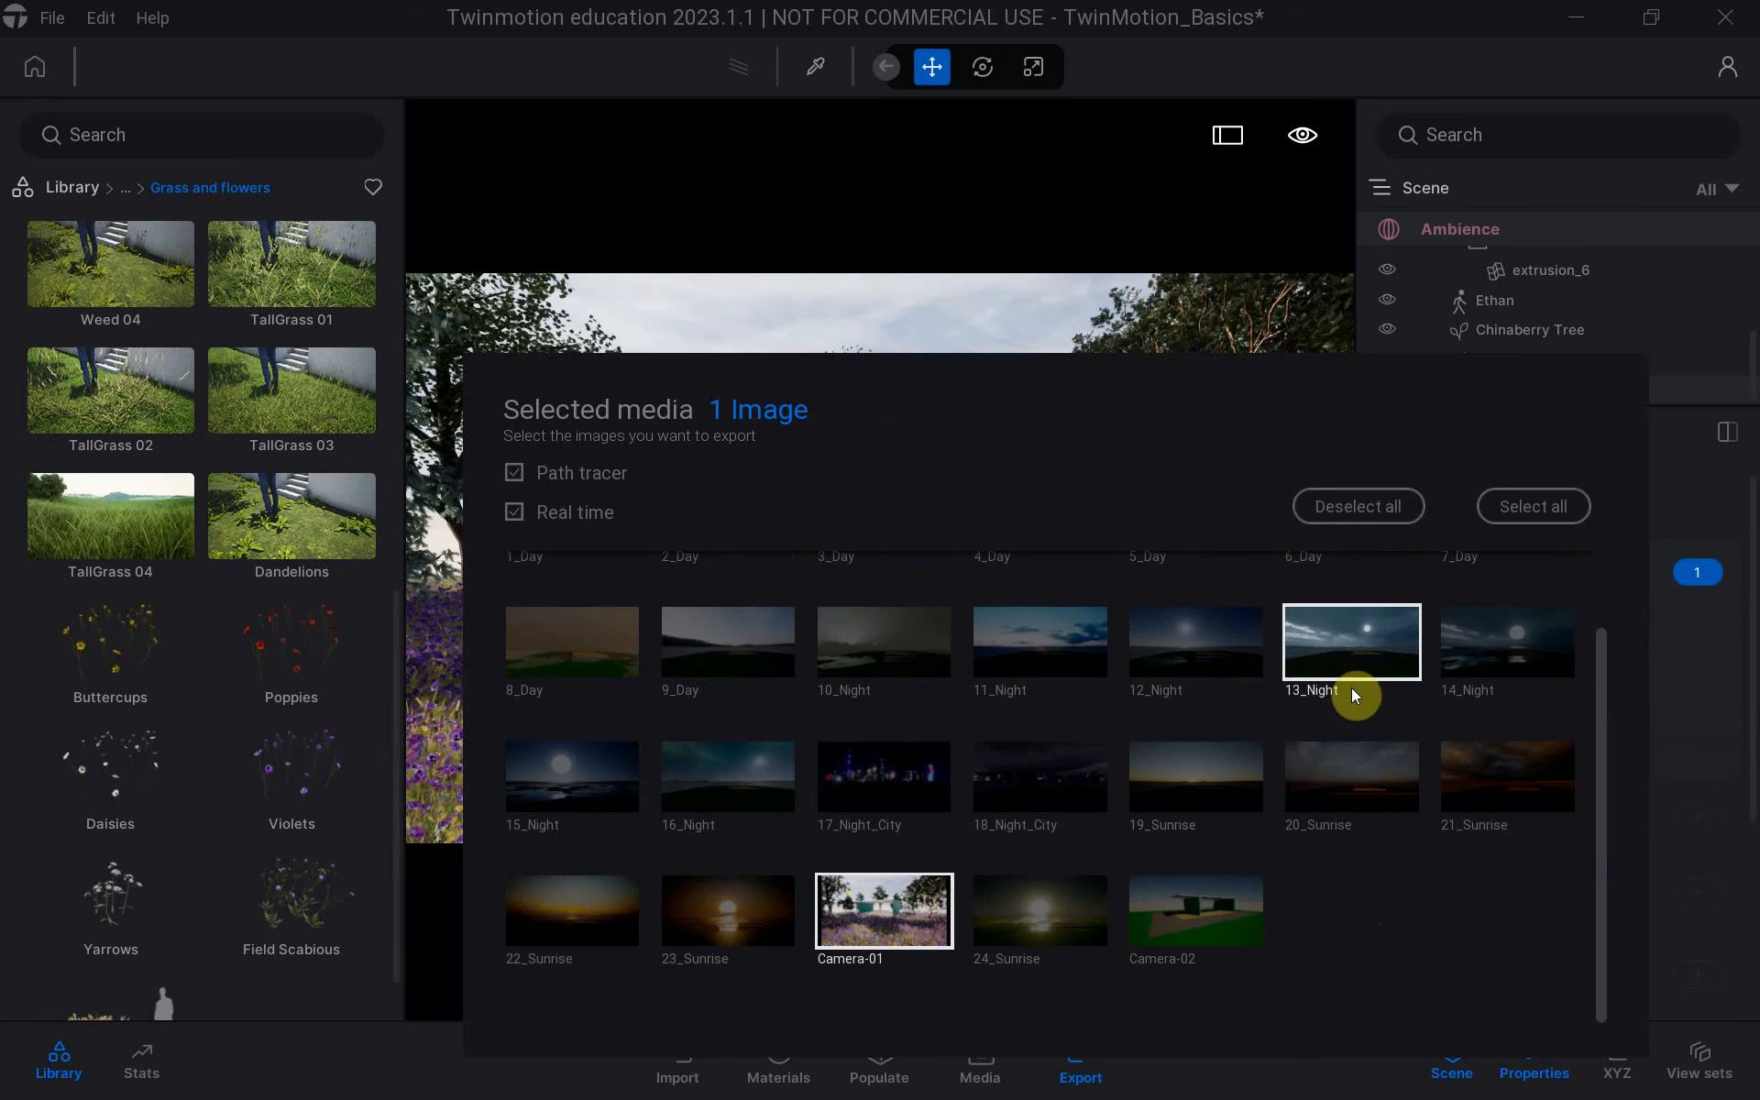
click(1690, 697)
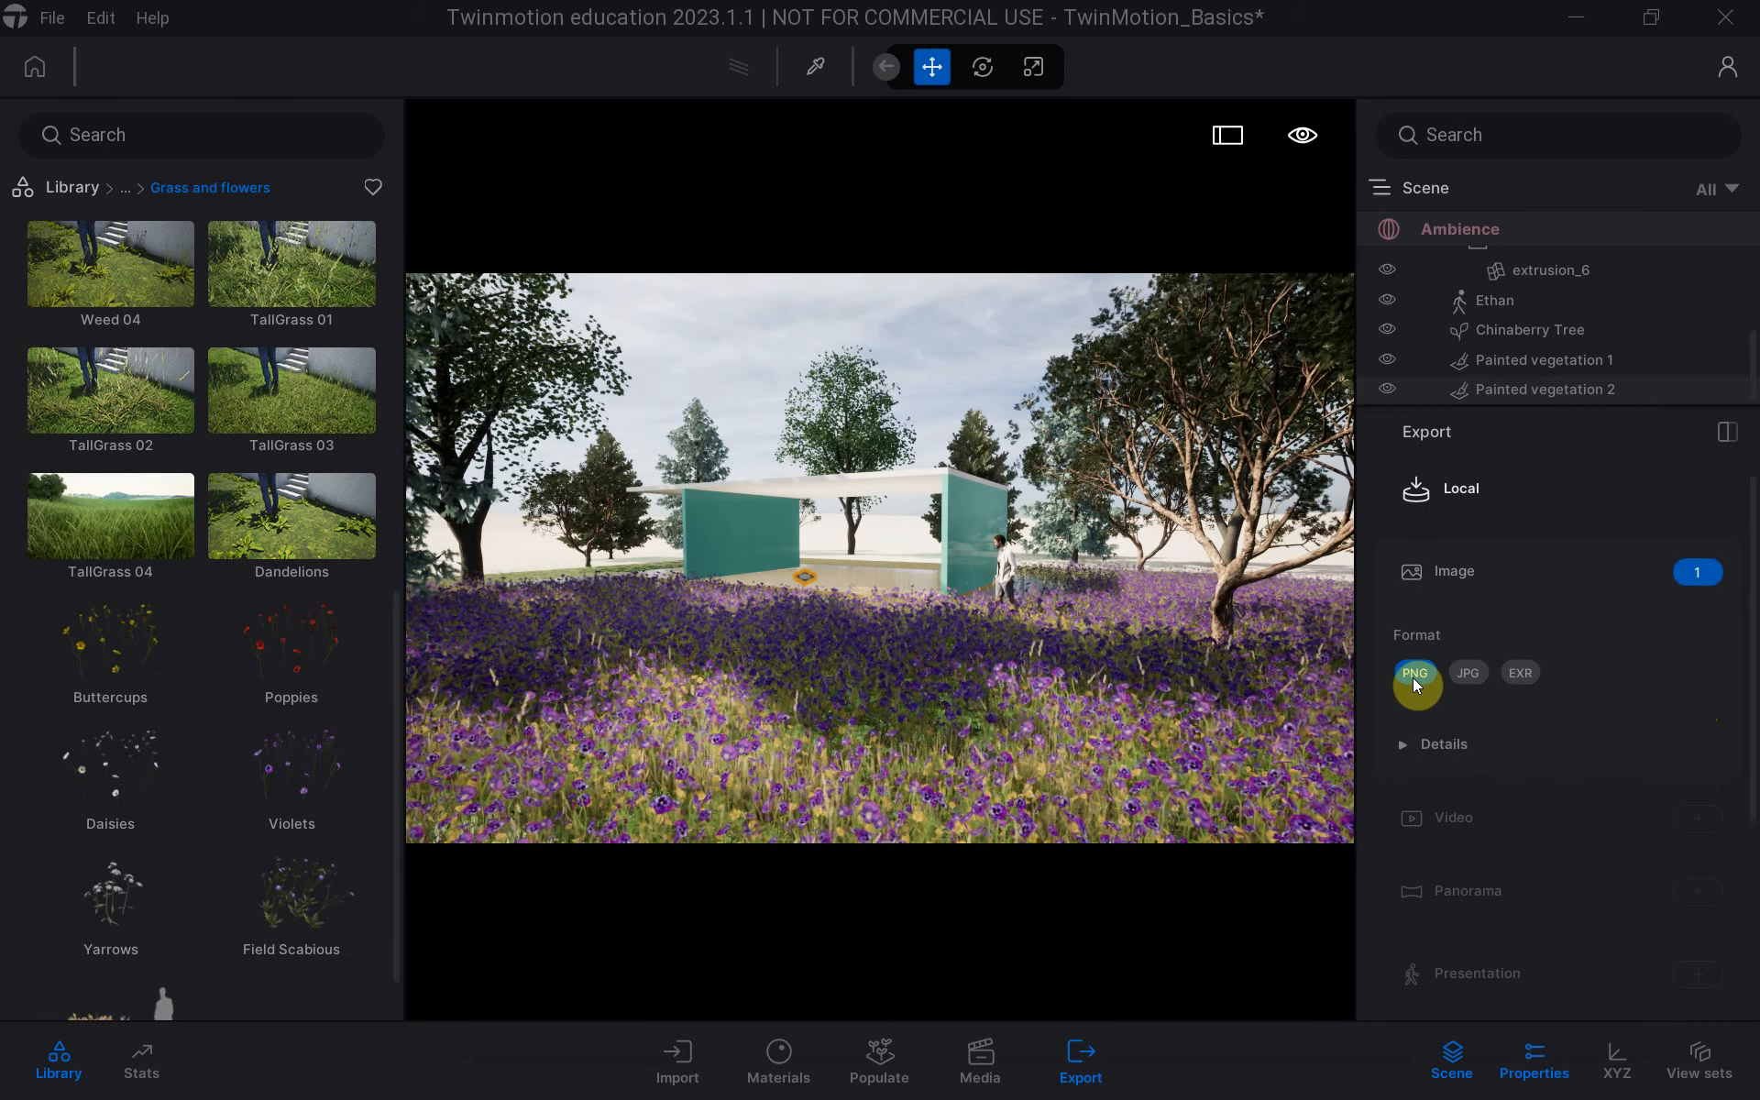
Start the export and save the image into the TwinMotion_Basics folder under Documents > Videos.
drag(1748, 648, 1745, 927)
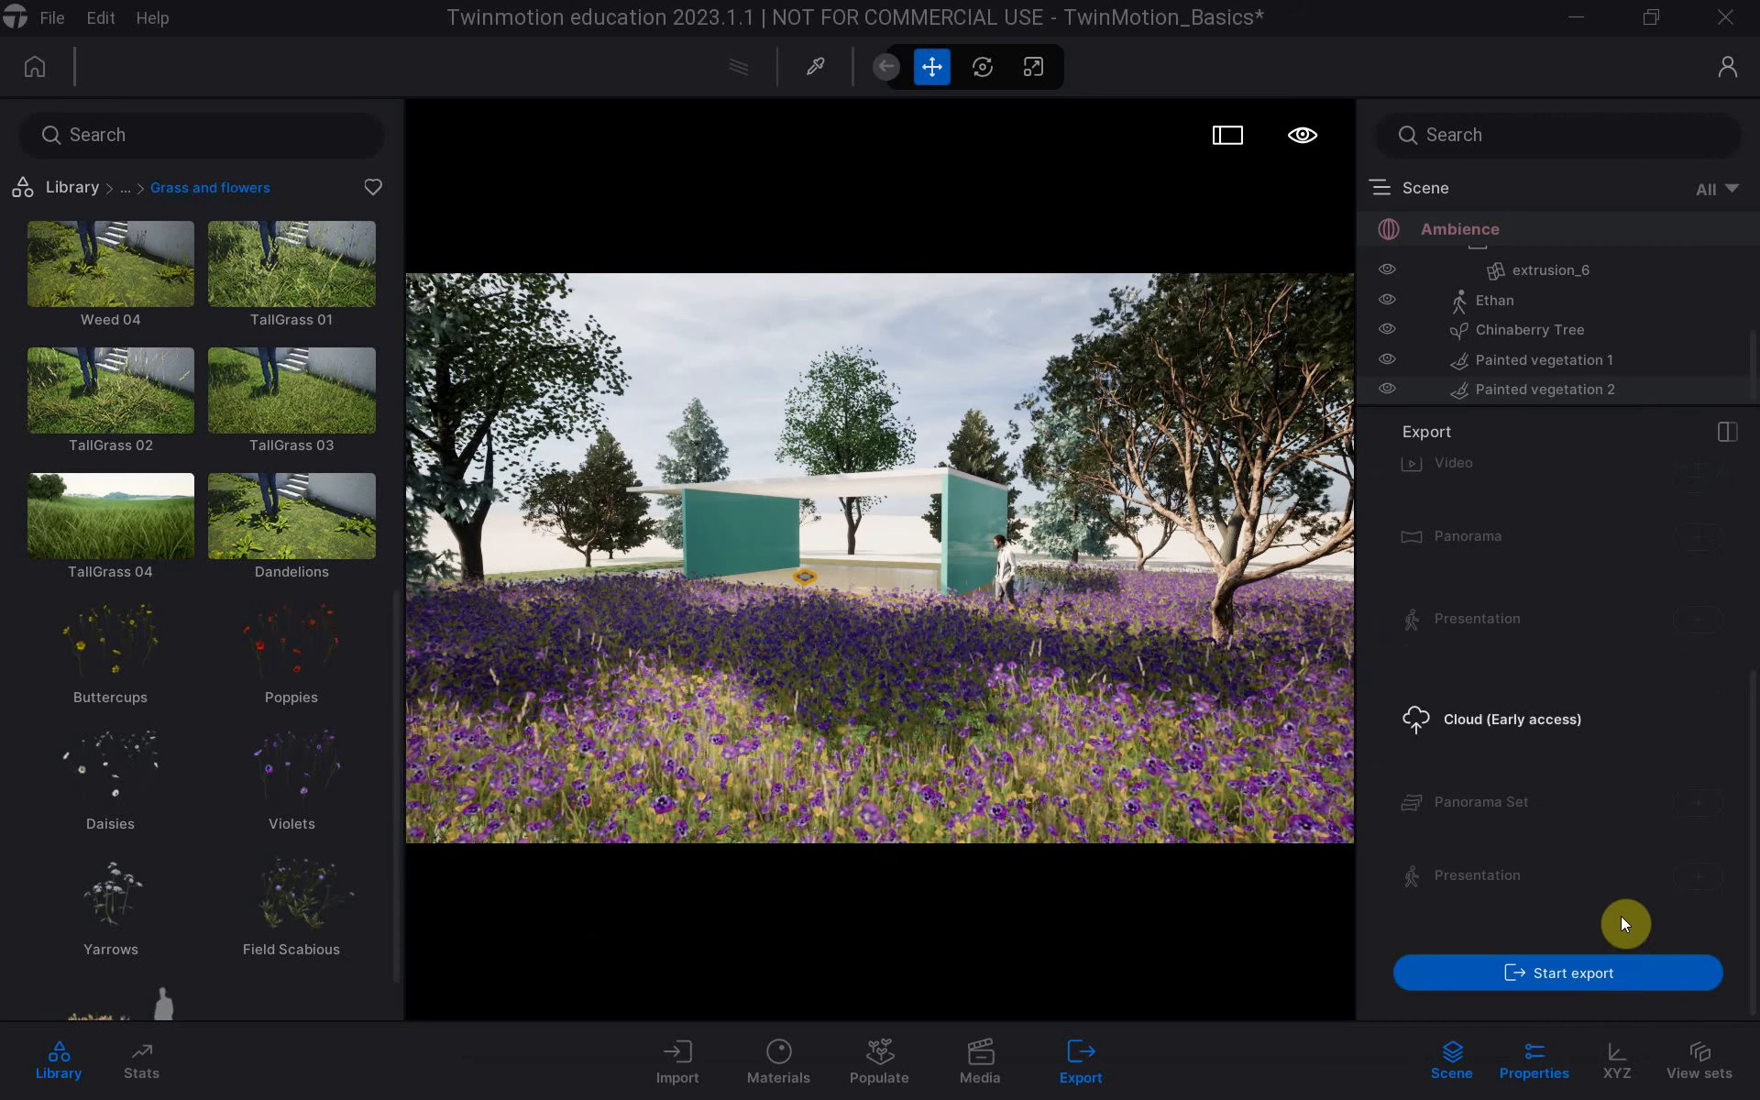
click(1560, 981)
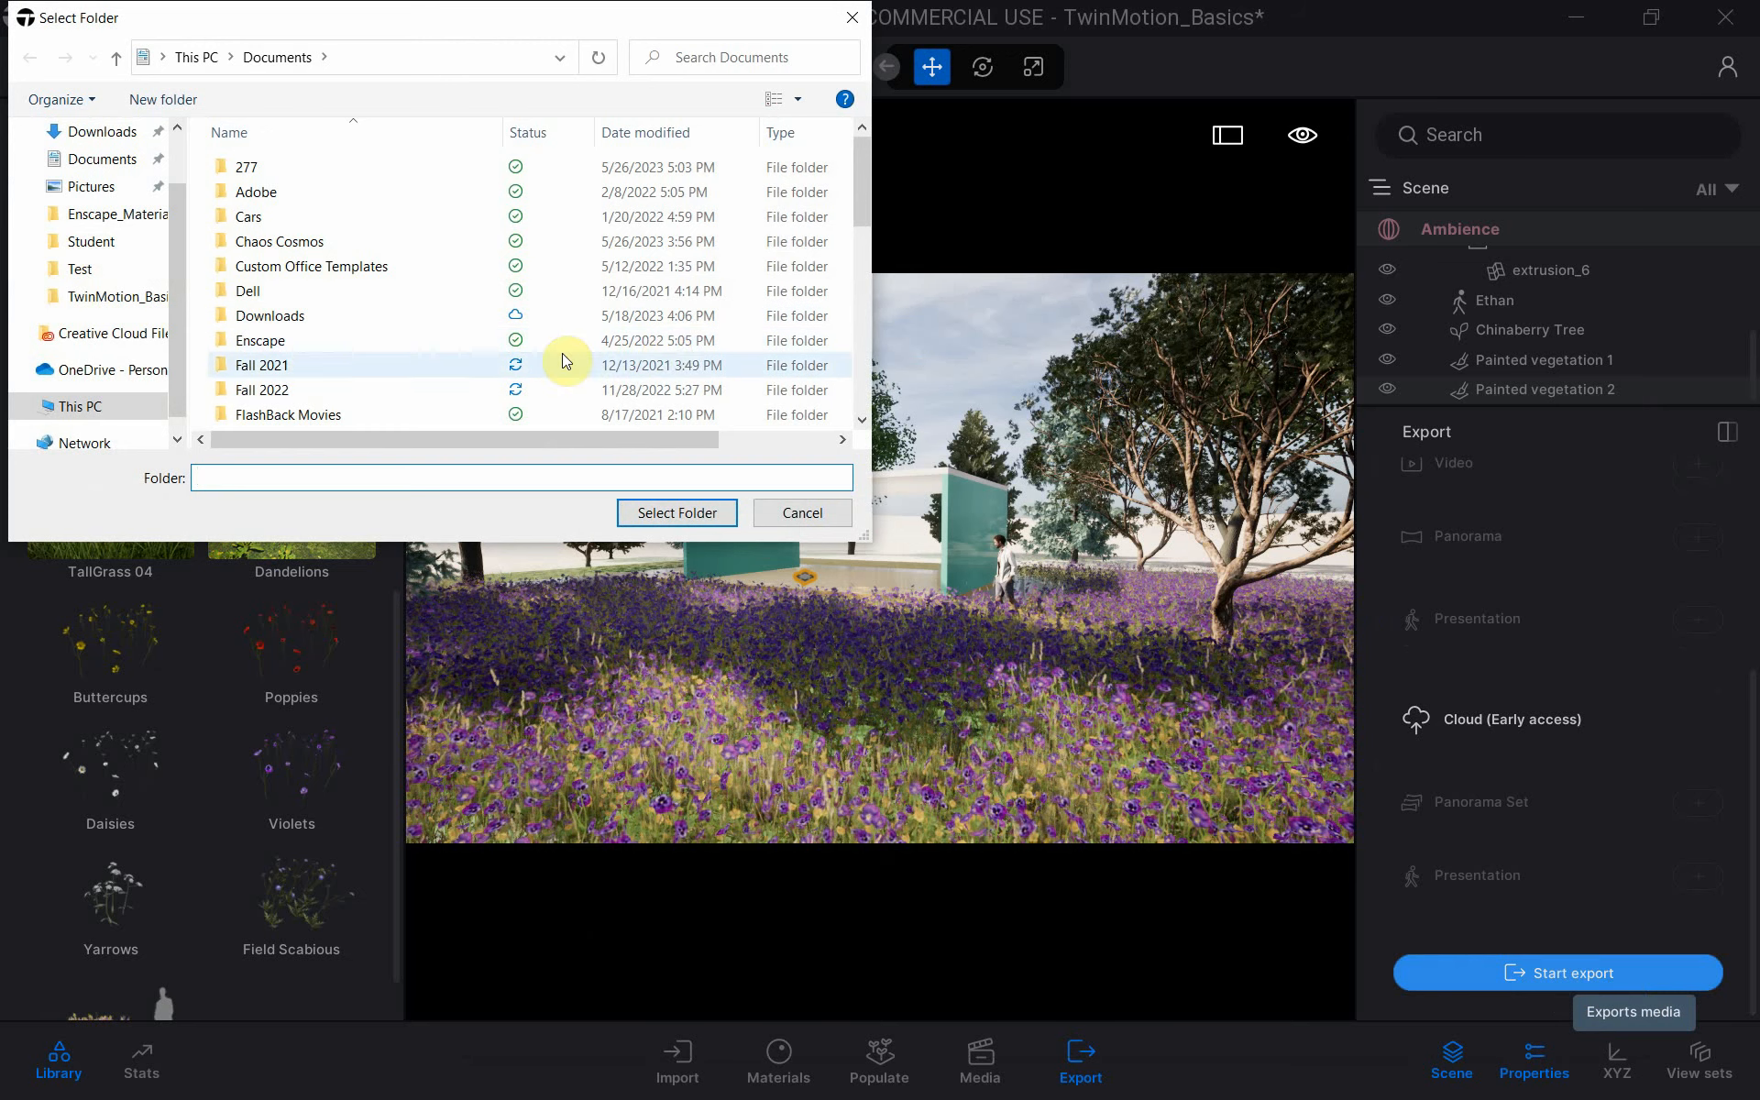
scroll(295, 349, down, 7)
scroll(295, 348, down, 1)
double_click(283, 367)
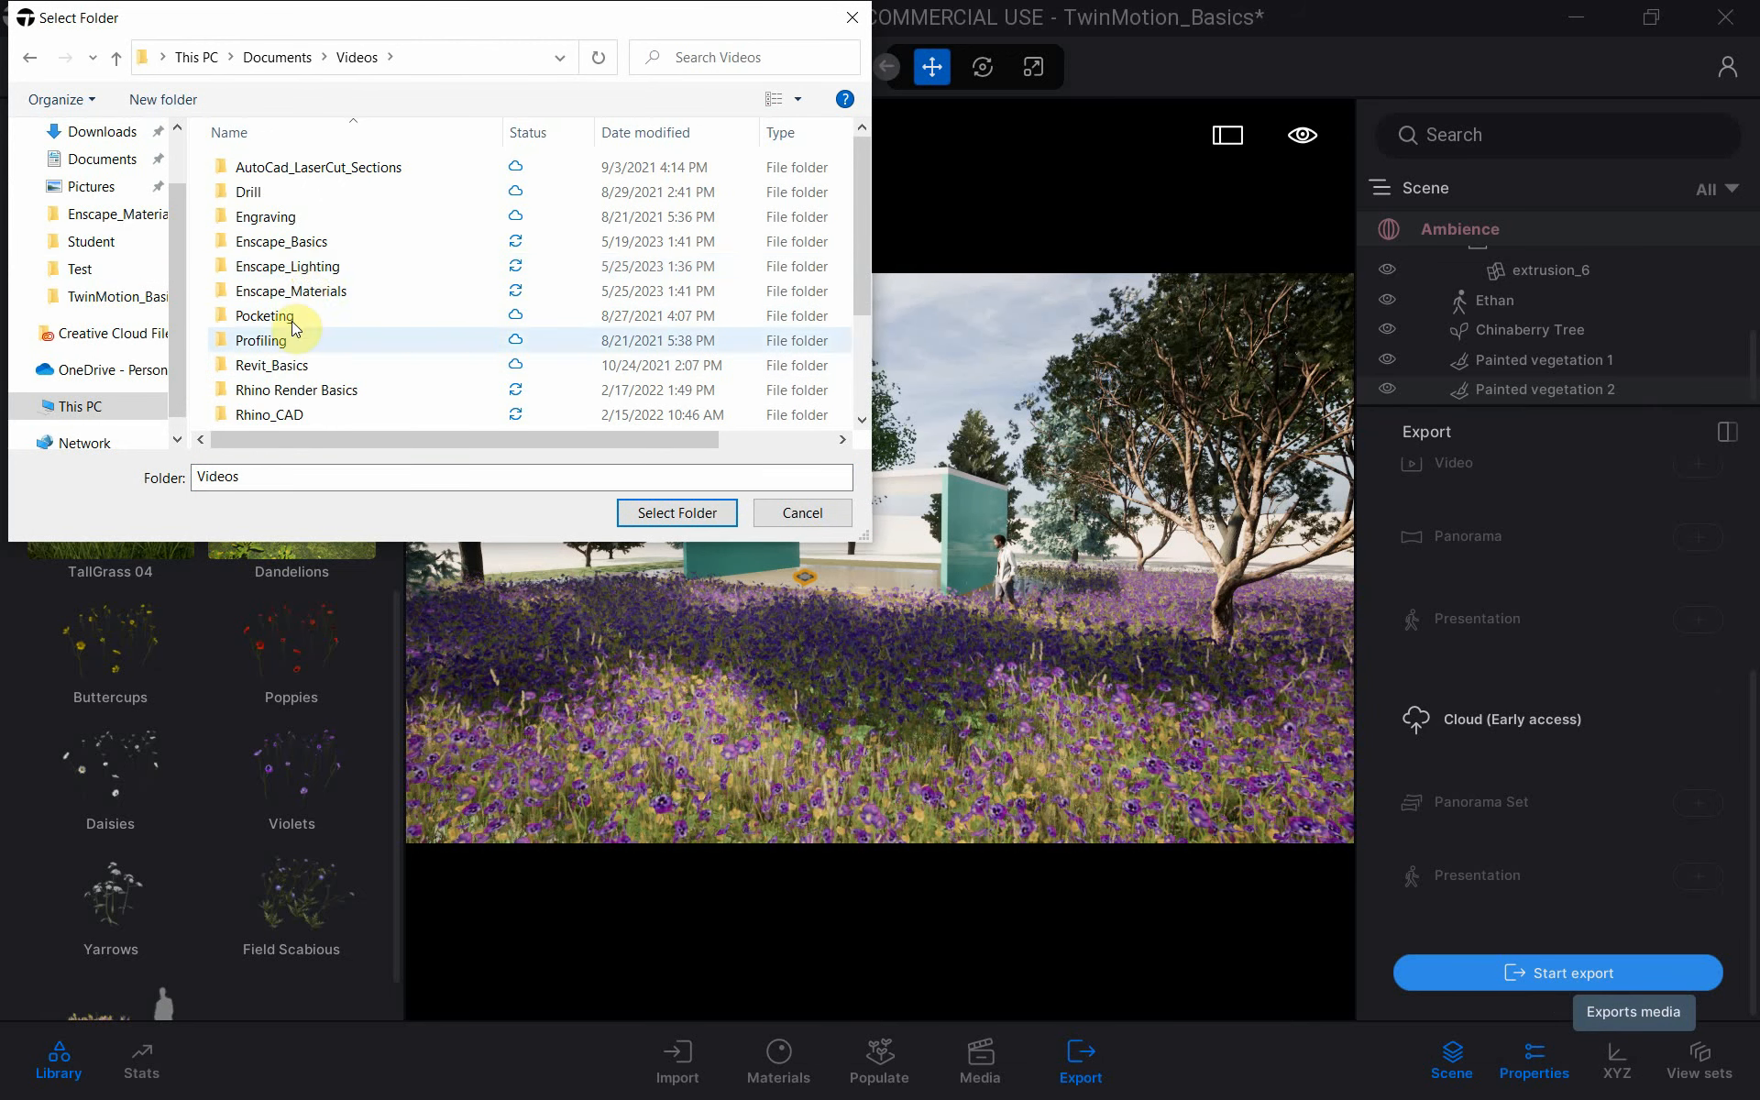
scroll(300, 389, down, 2)
double_click(292, 345)
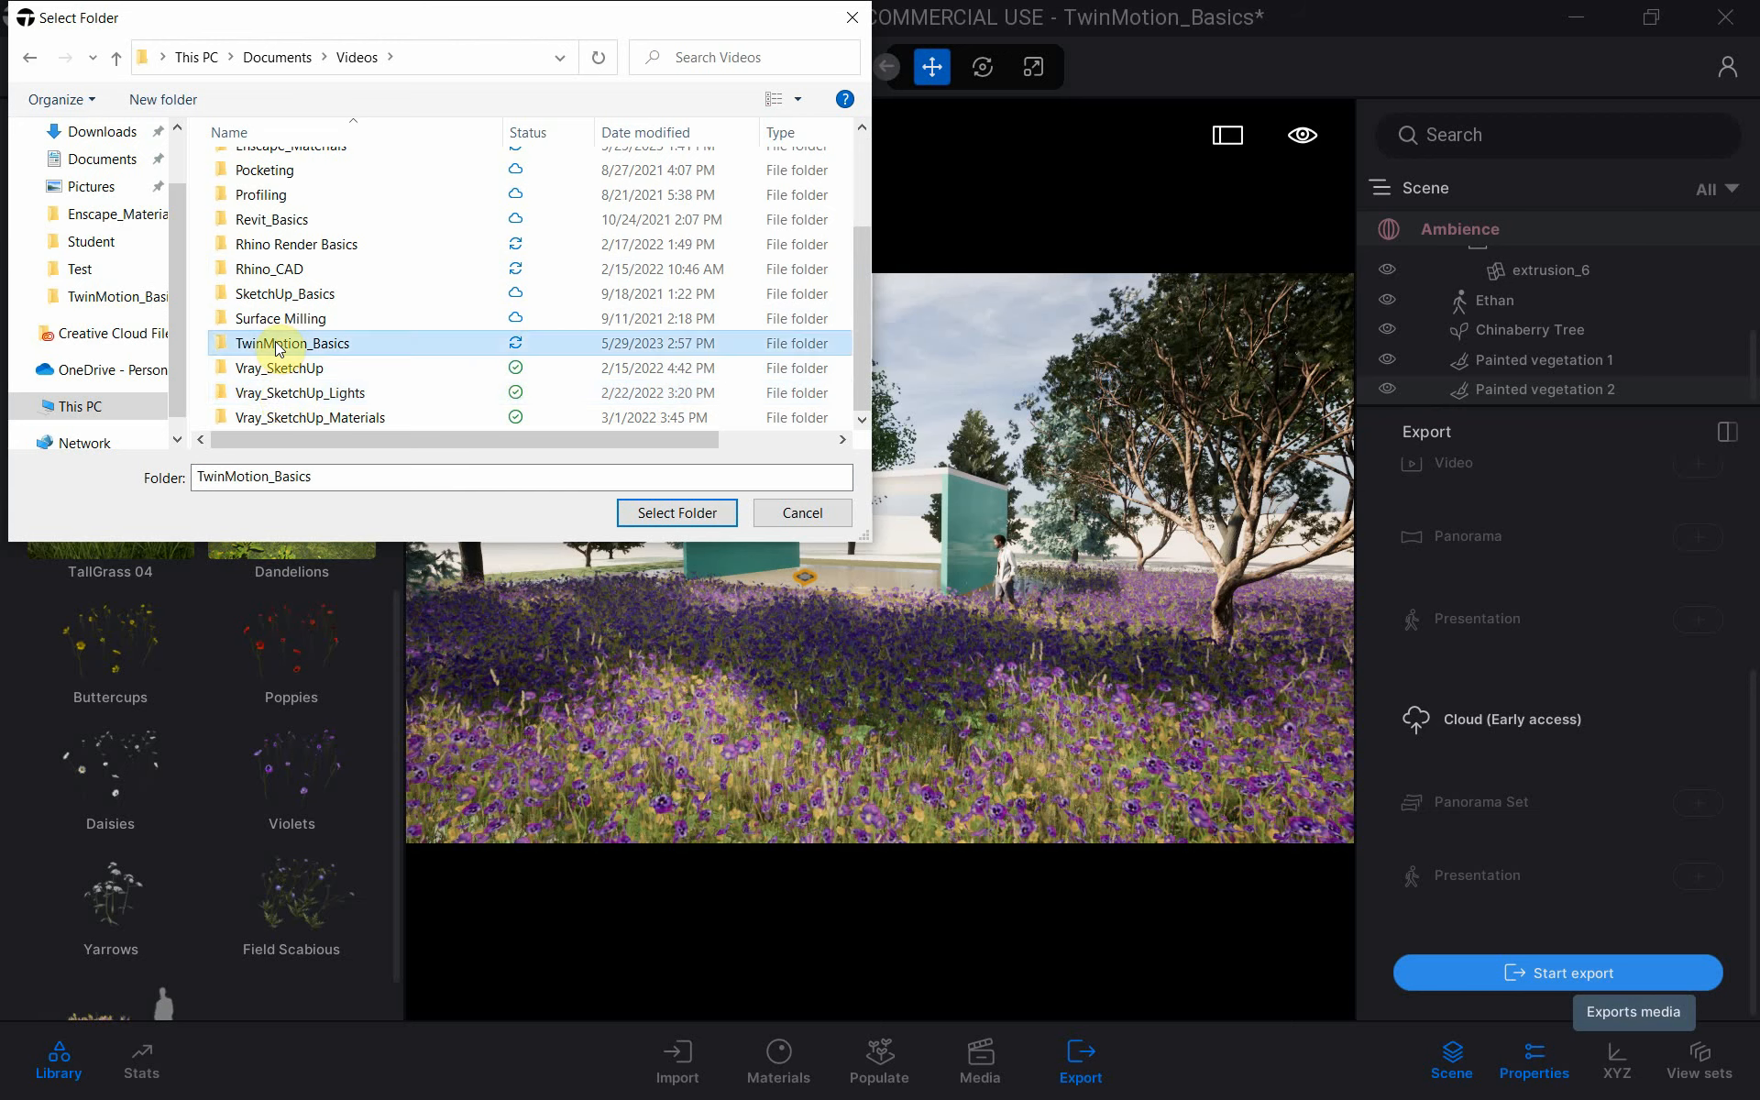
click(668, 513)
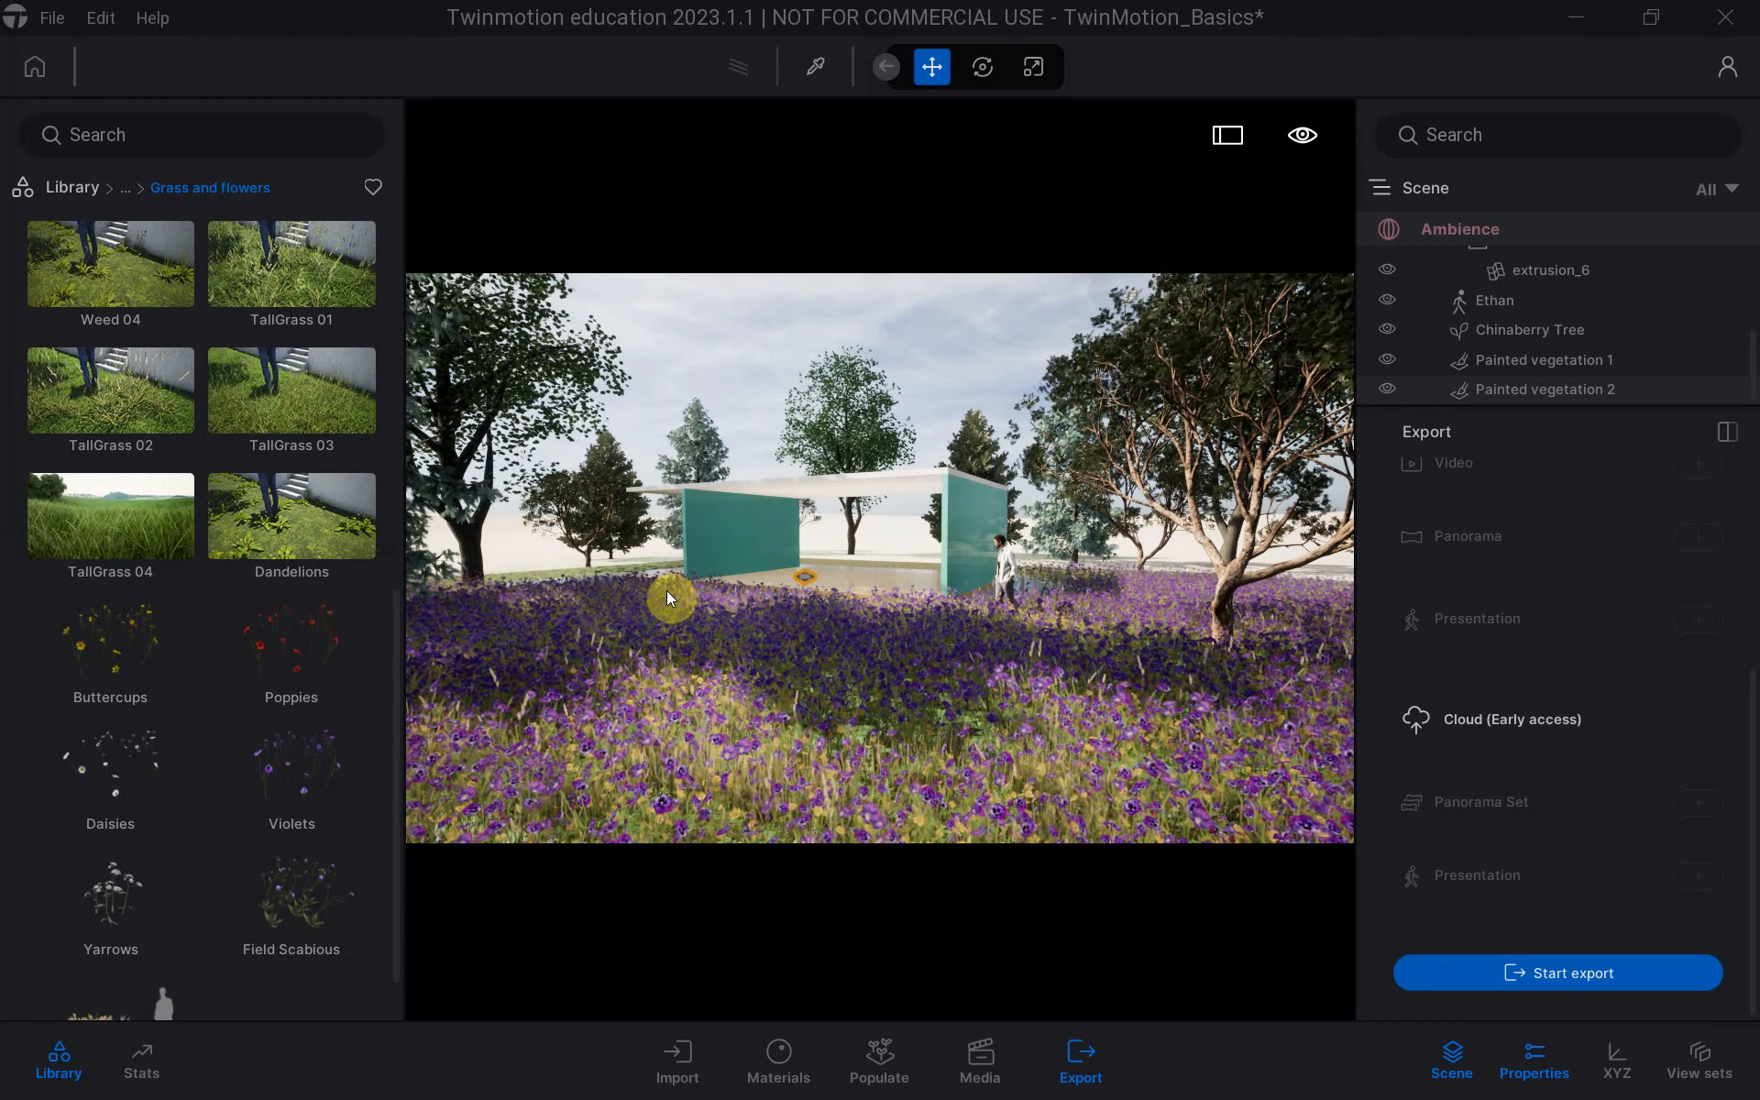
Switch to File Explorer and open the TwinMotion_Basics folder under Documents > Videos.
key(super+e)
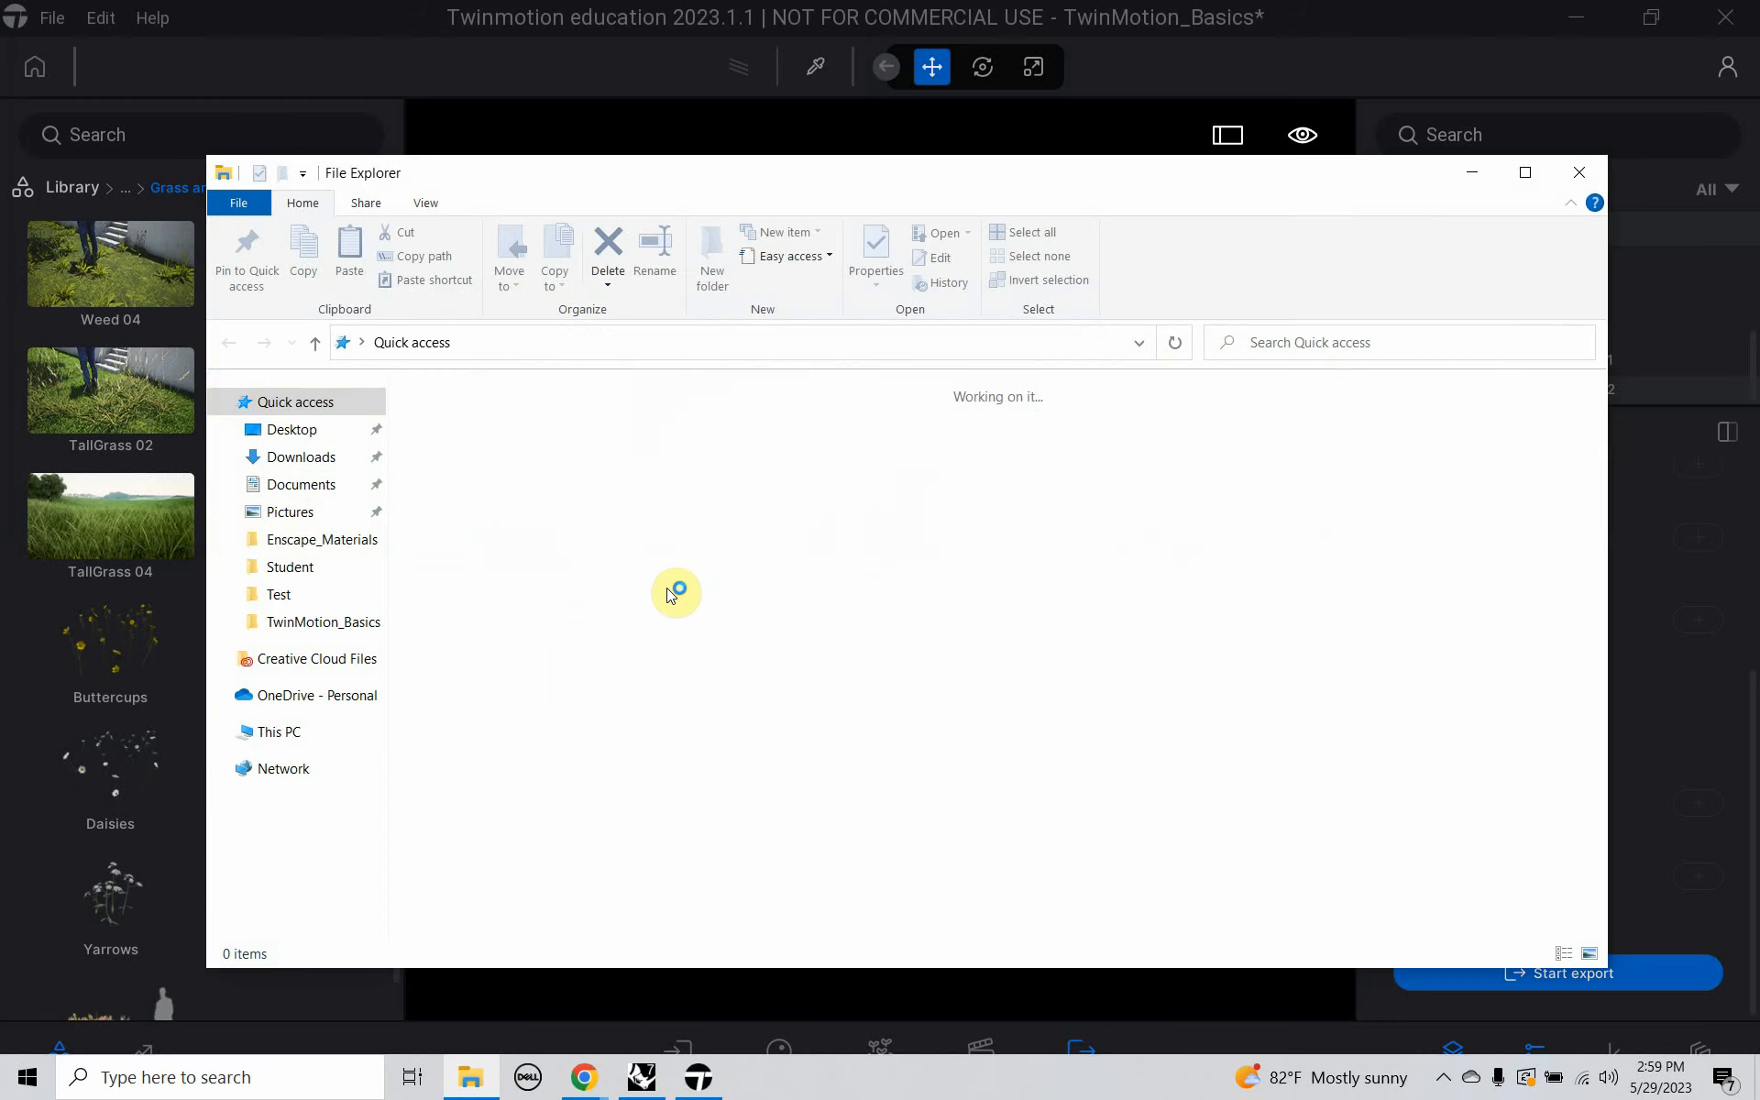
click(284, 485)
scroll(503, 756, down, 5)
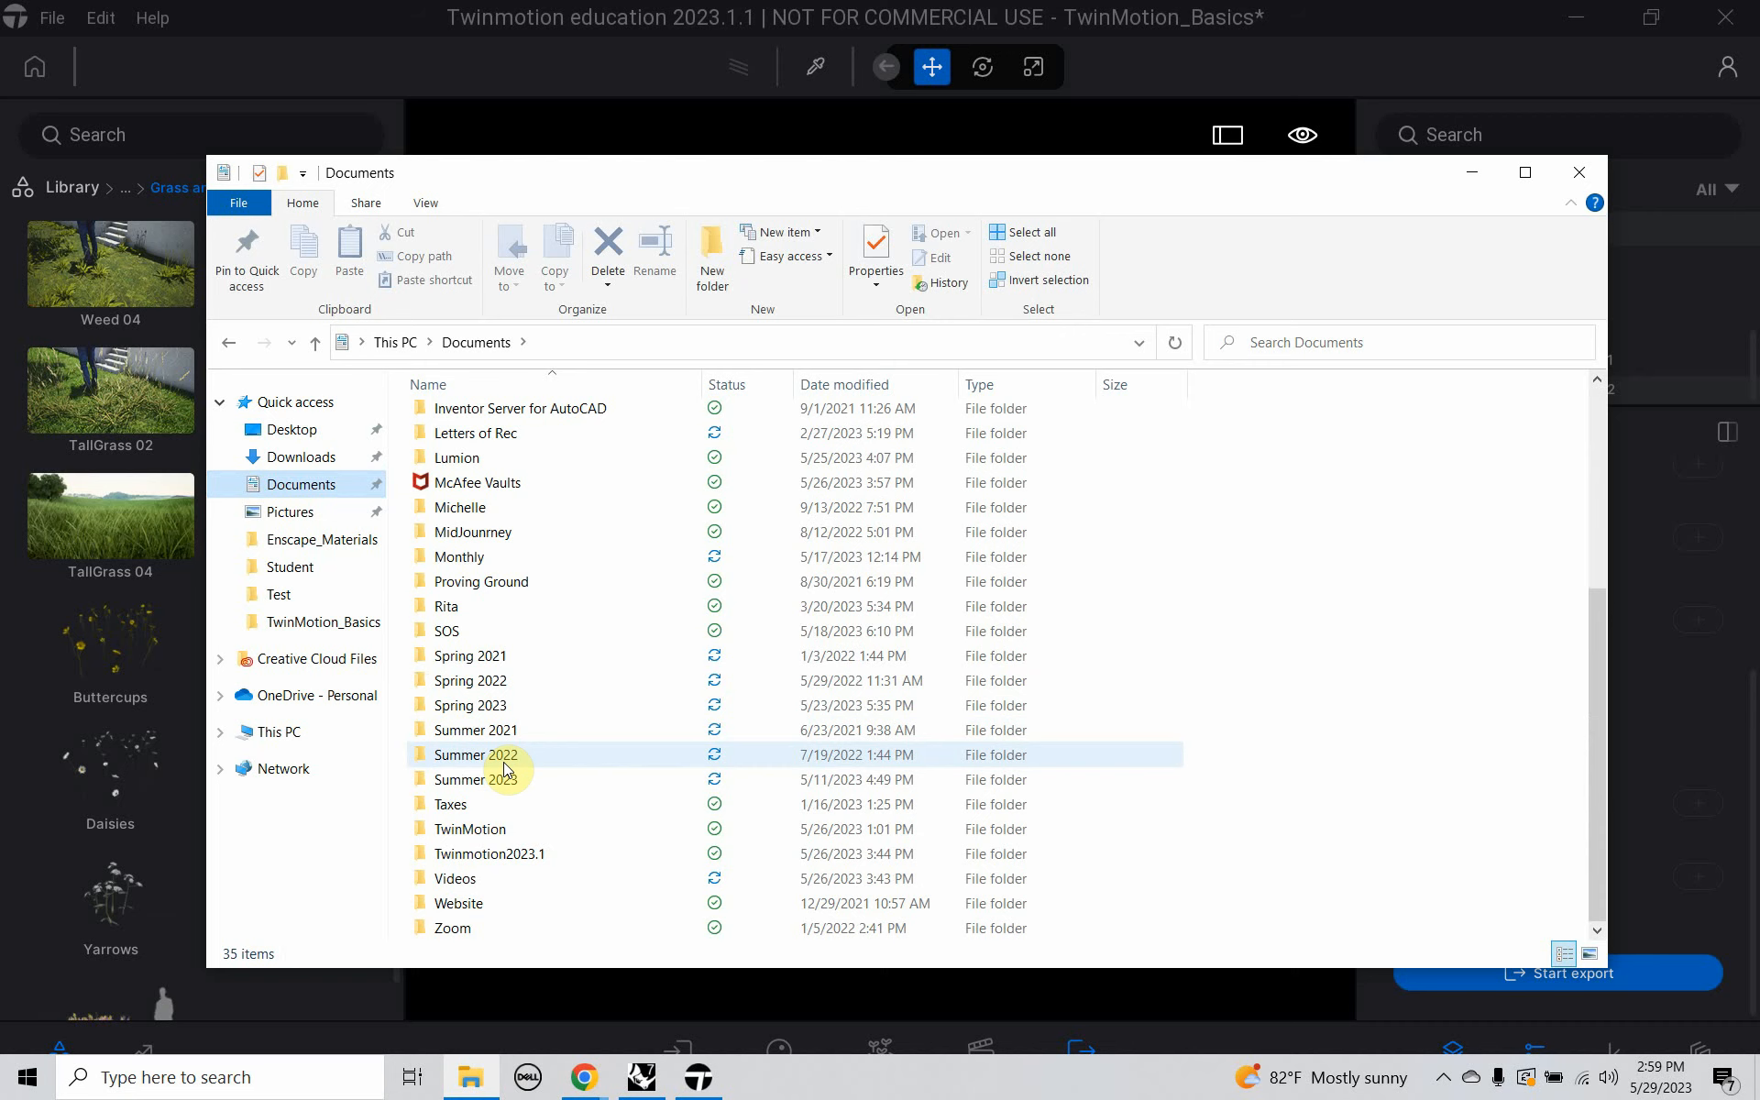
double_click(476, 881)
scroll(492, 847, down, 2)
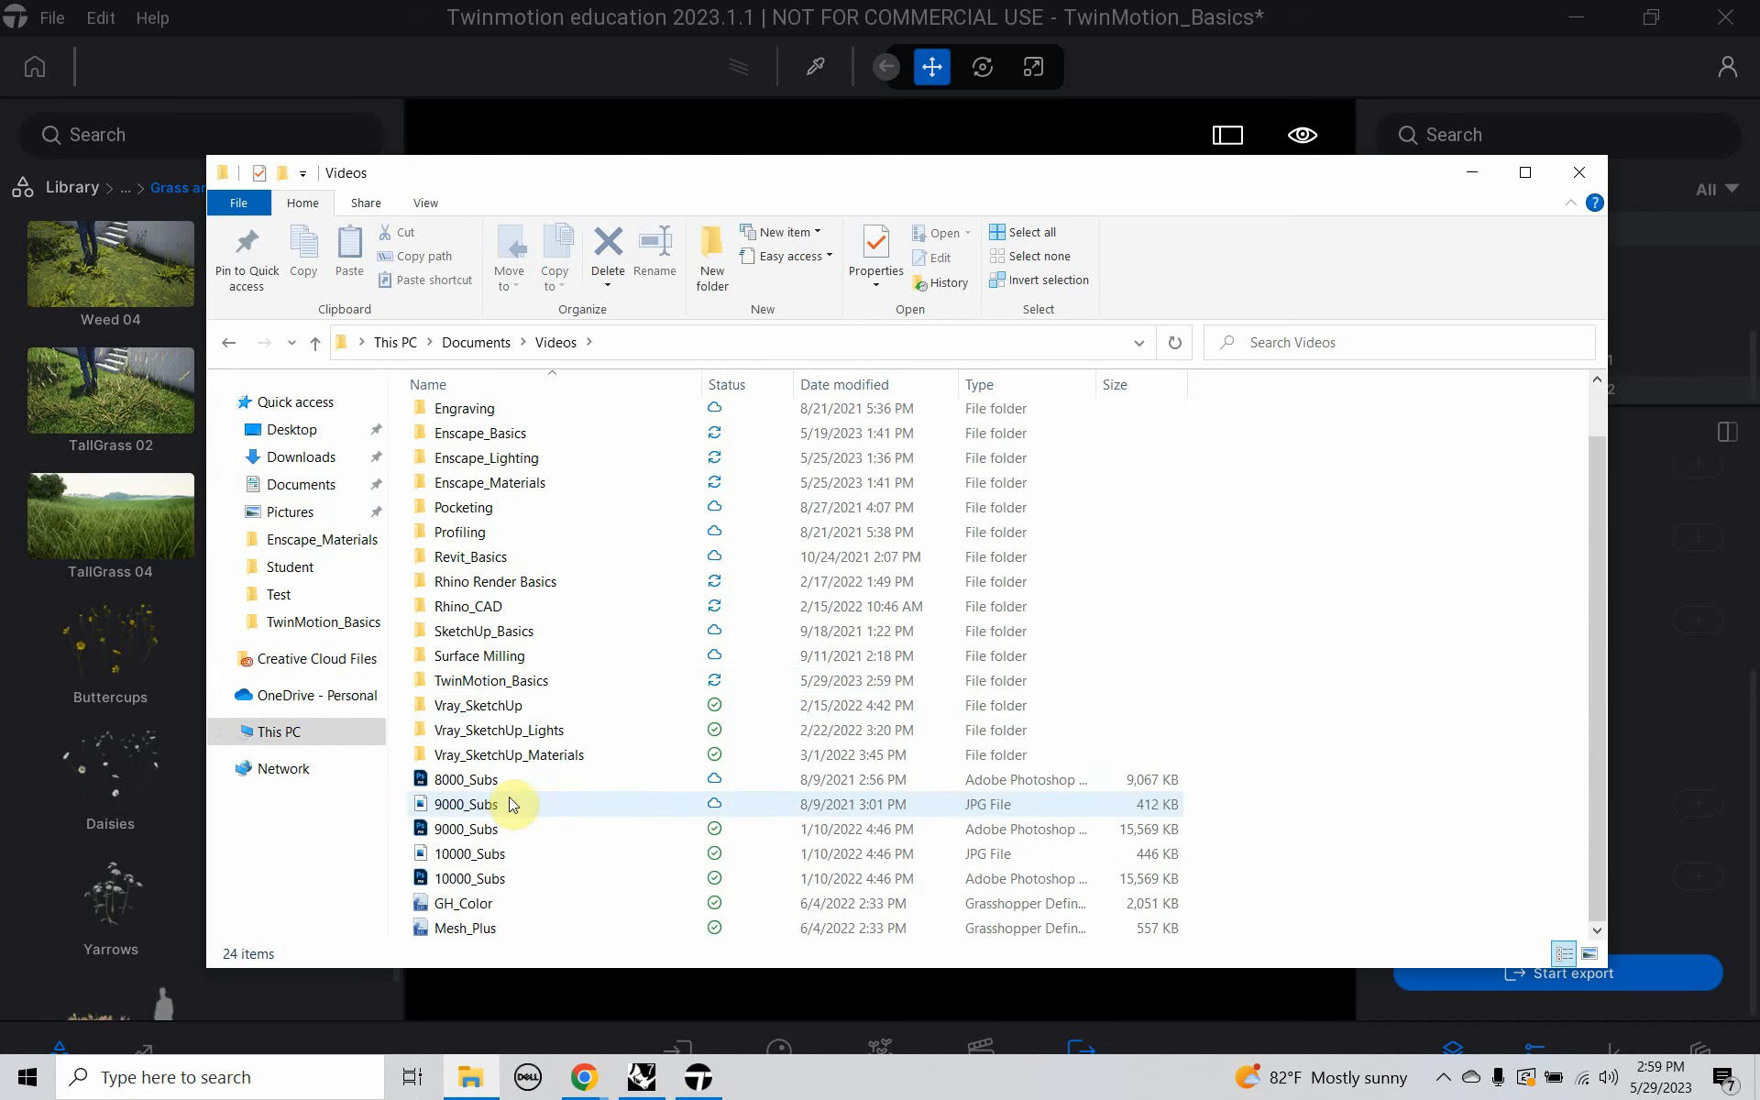
double_click(504, 679)
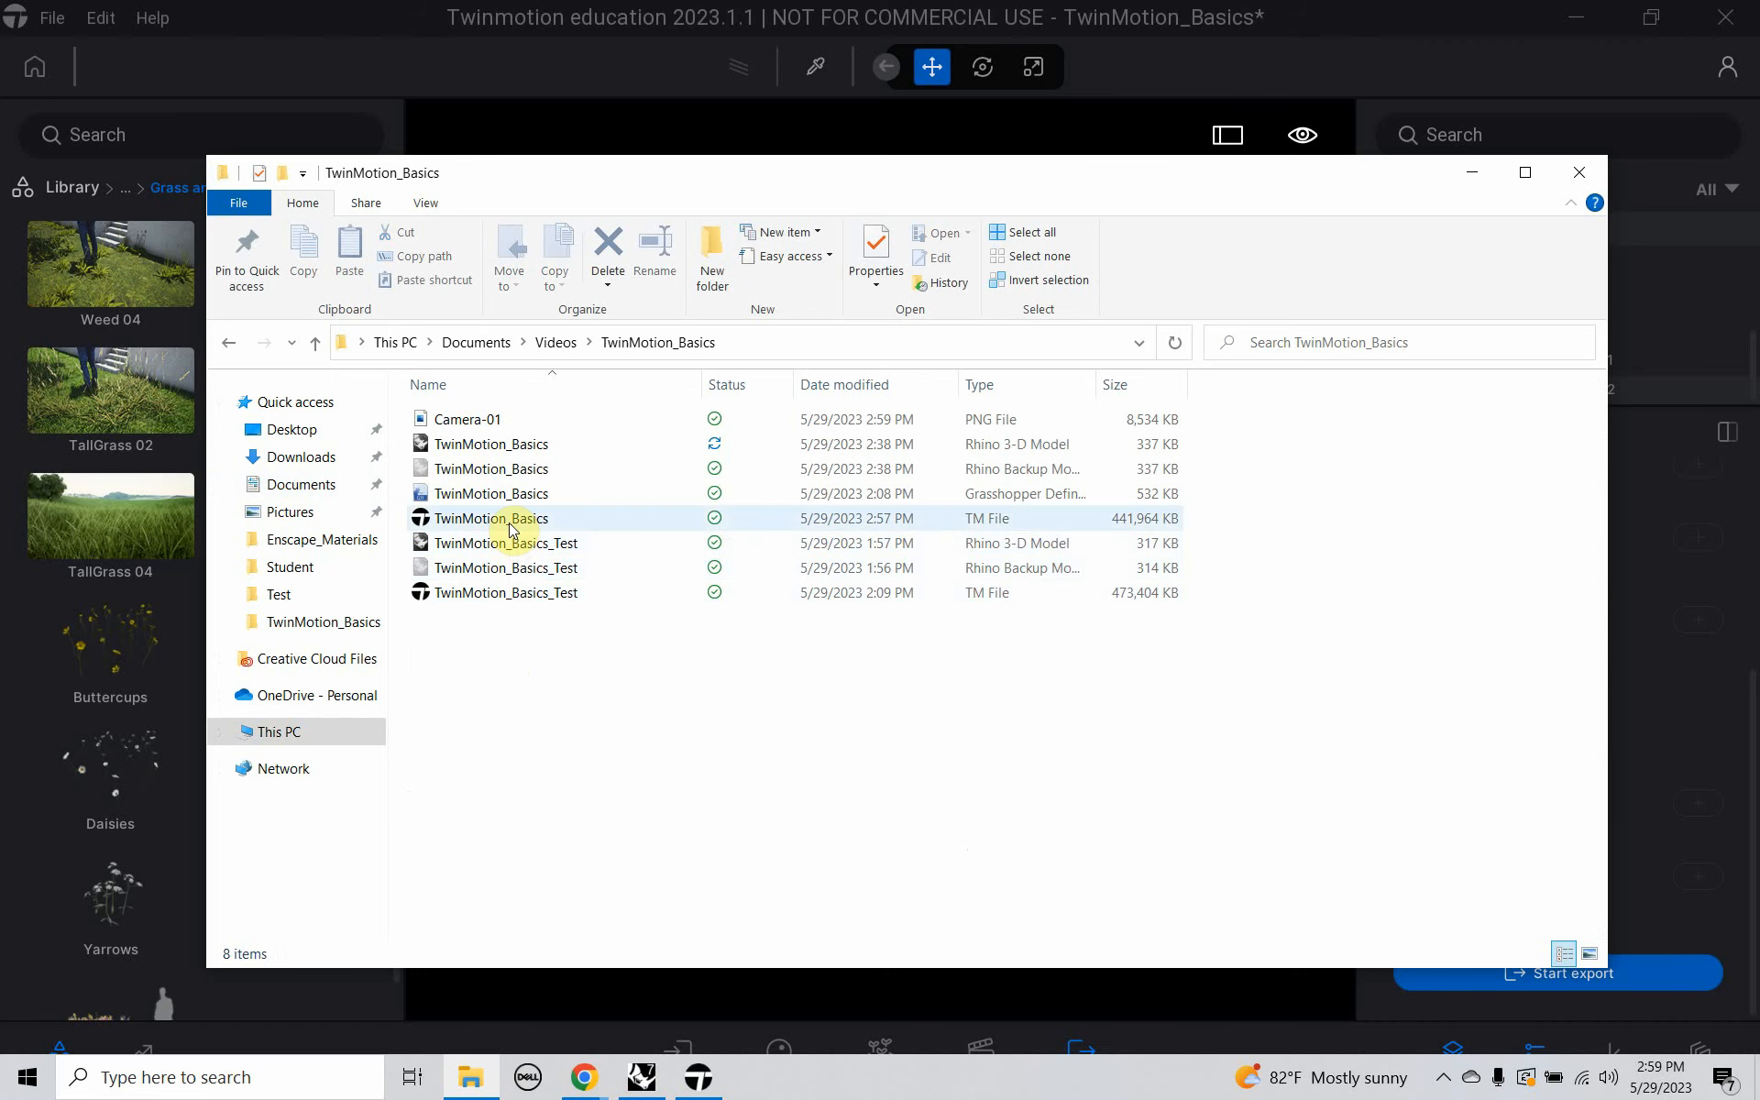
View the exported Camera-01 PNG, close it and the folder window, and return to Twinmotion.
click(511, 427)
double_click(509, 423)
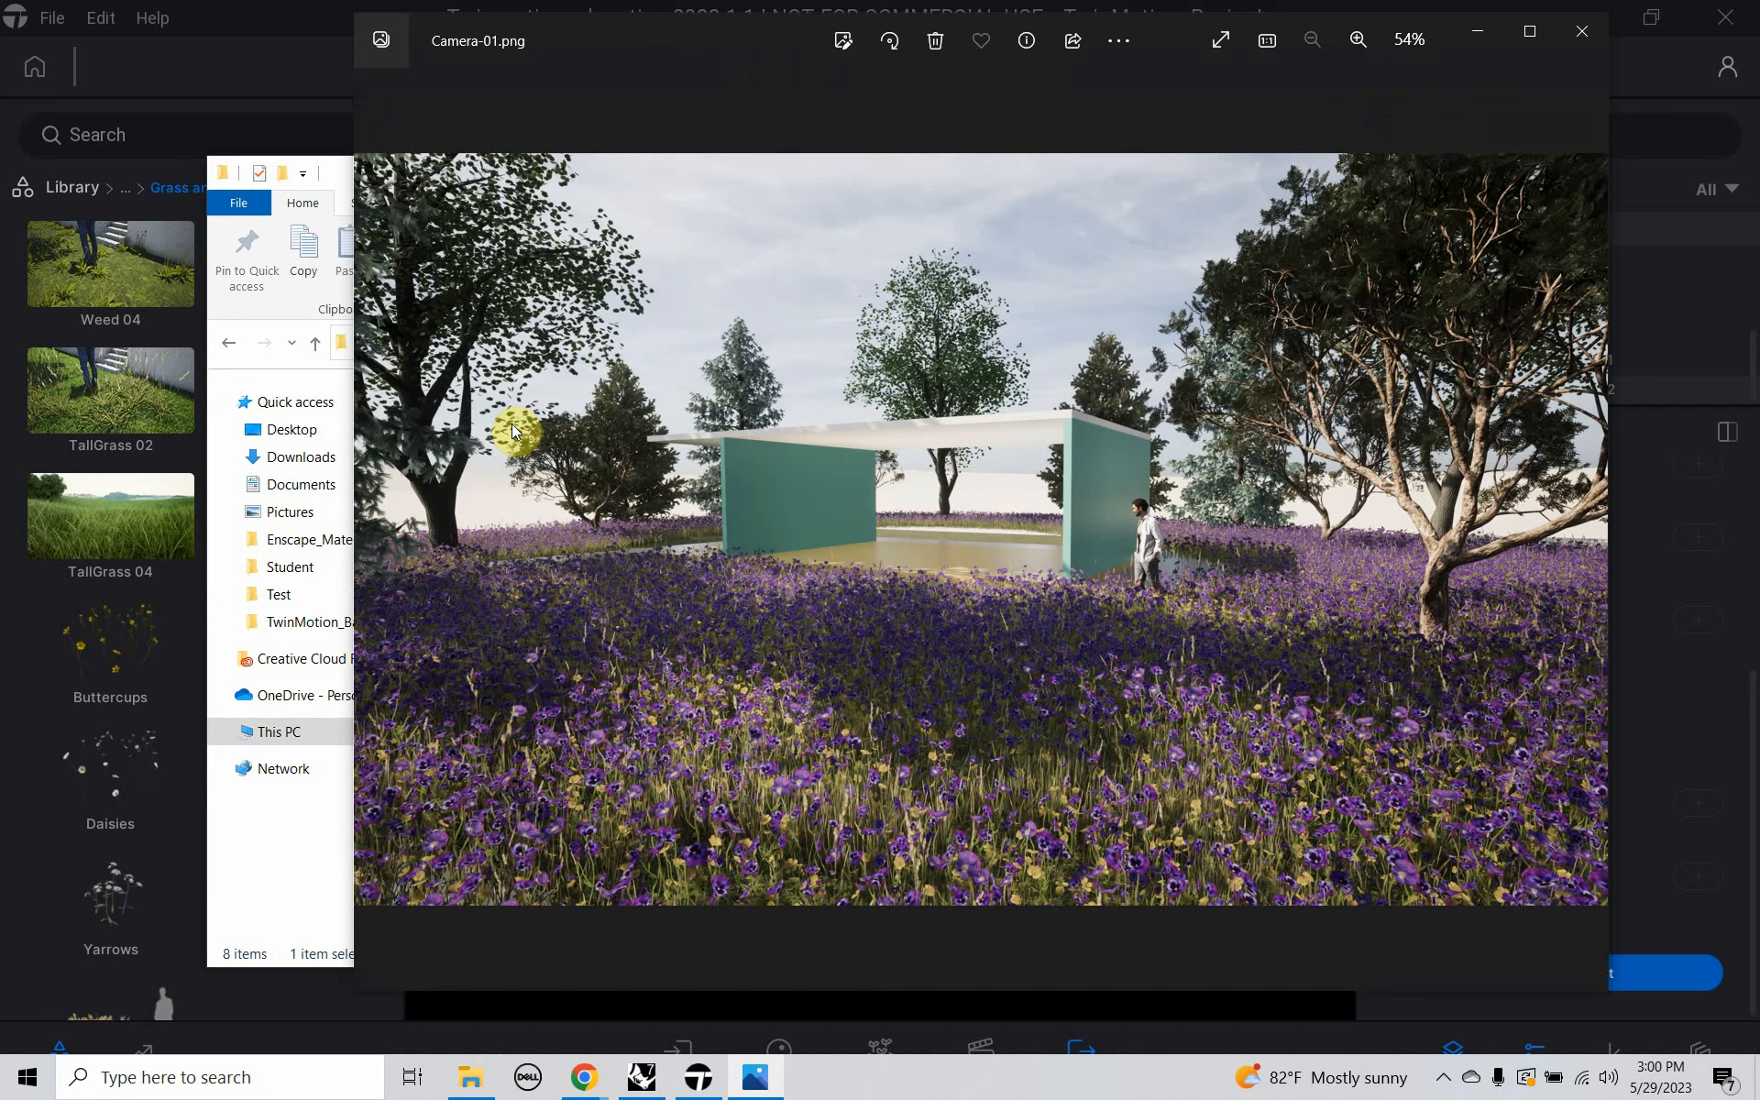
click(1583, 32)
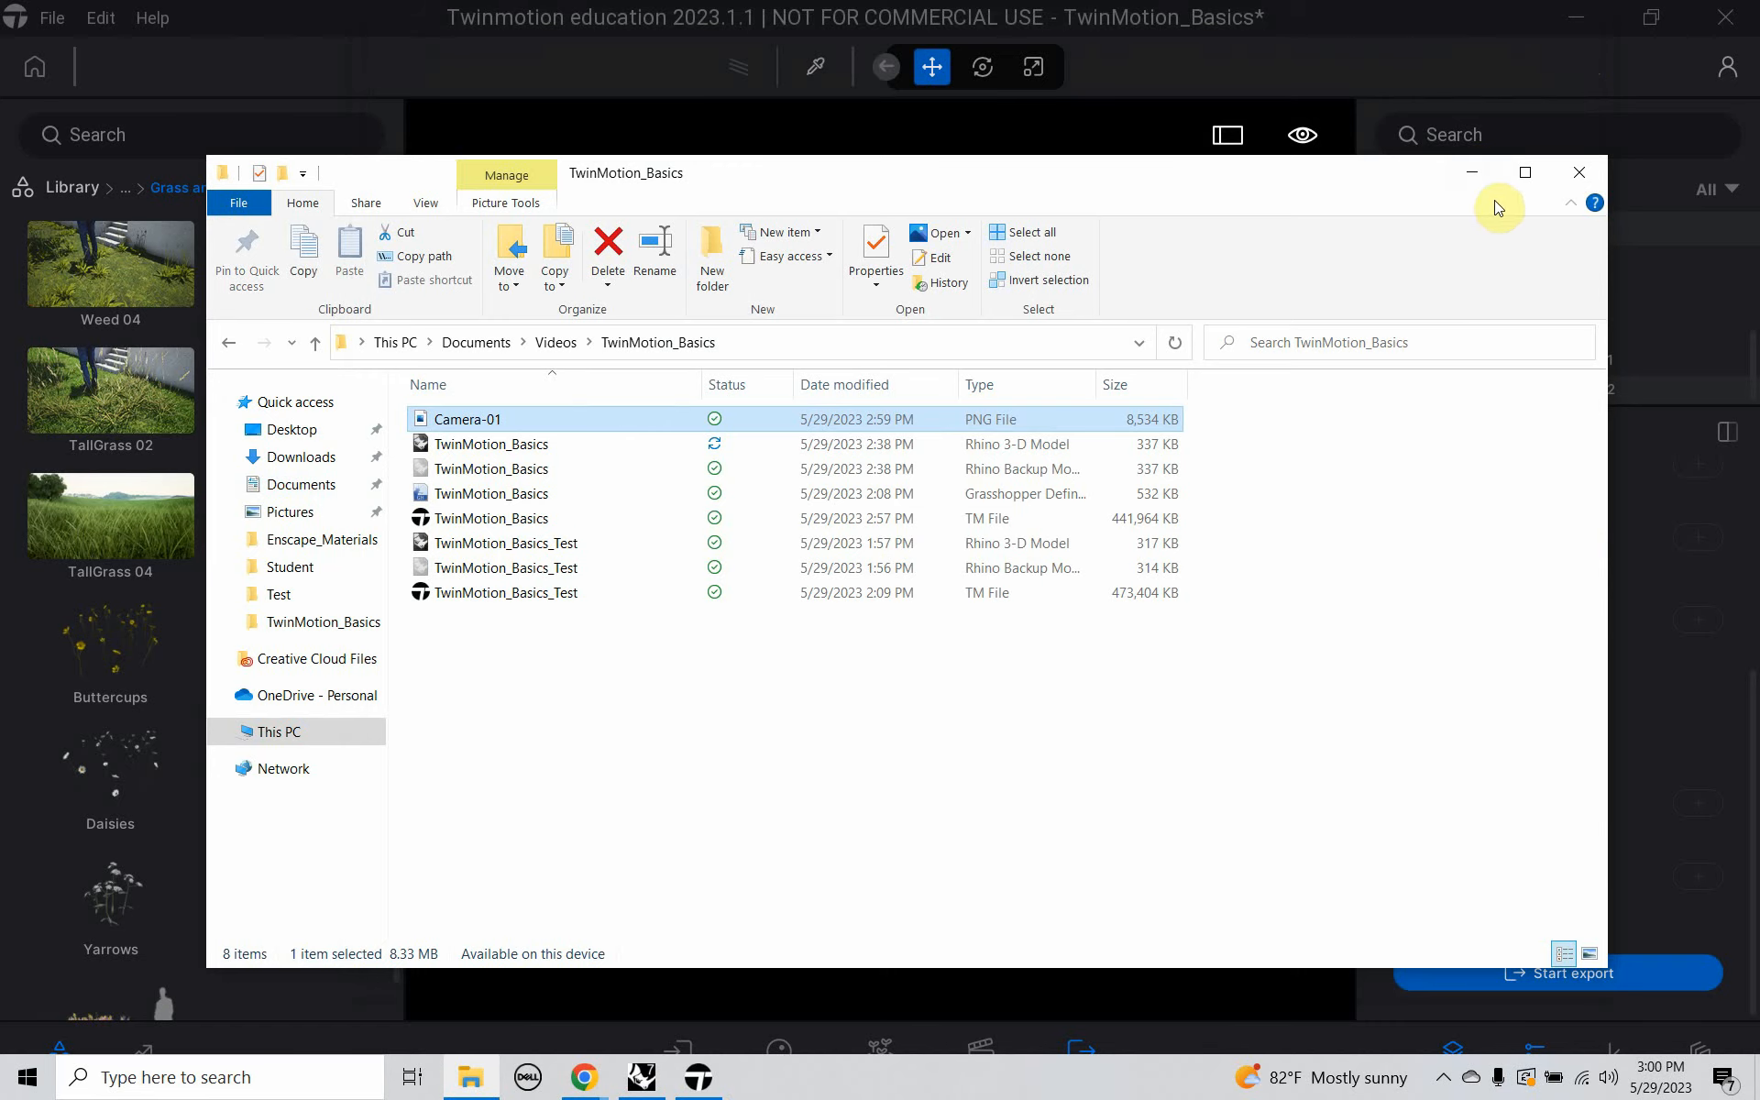
click(1575, 174)
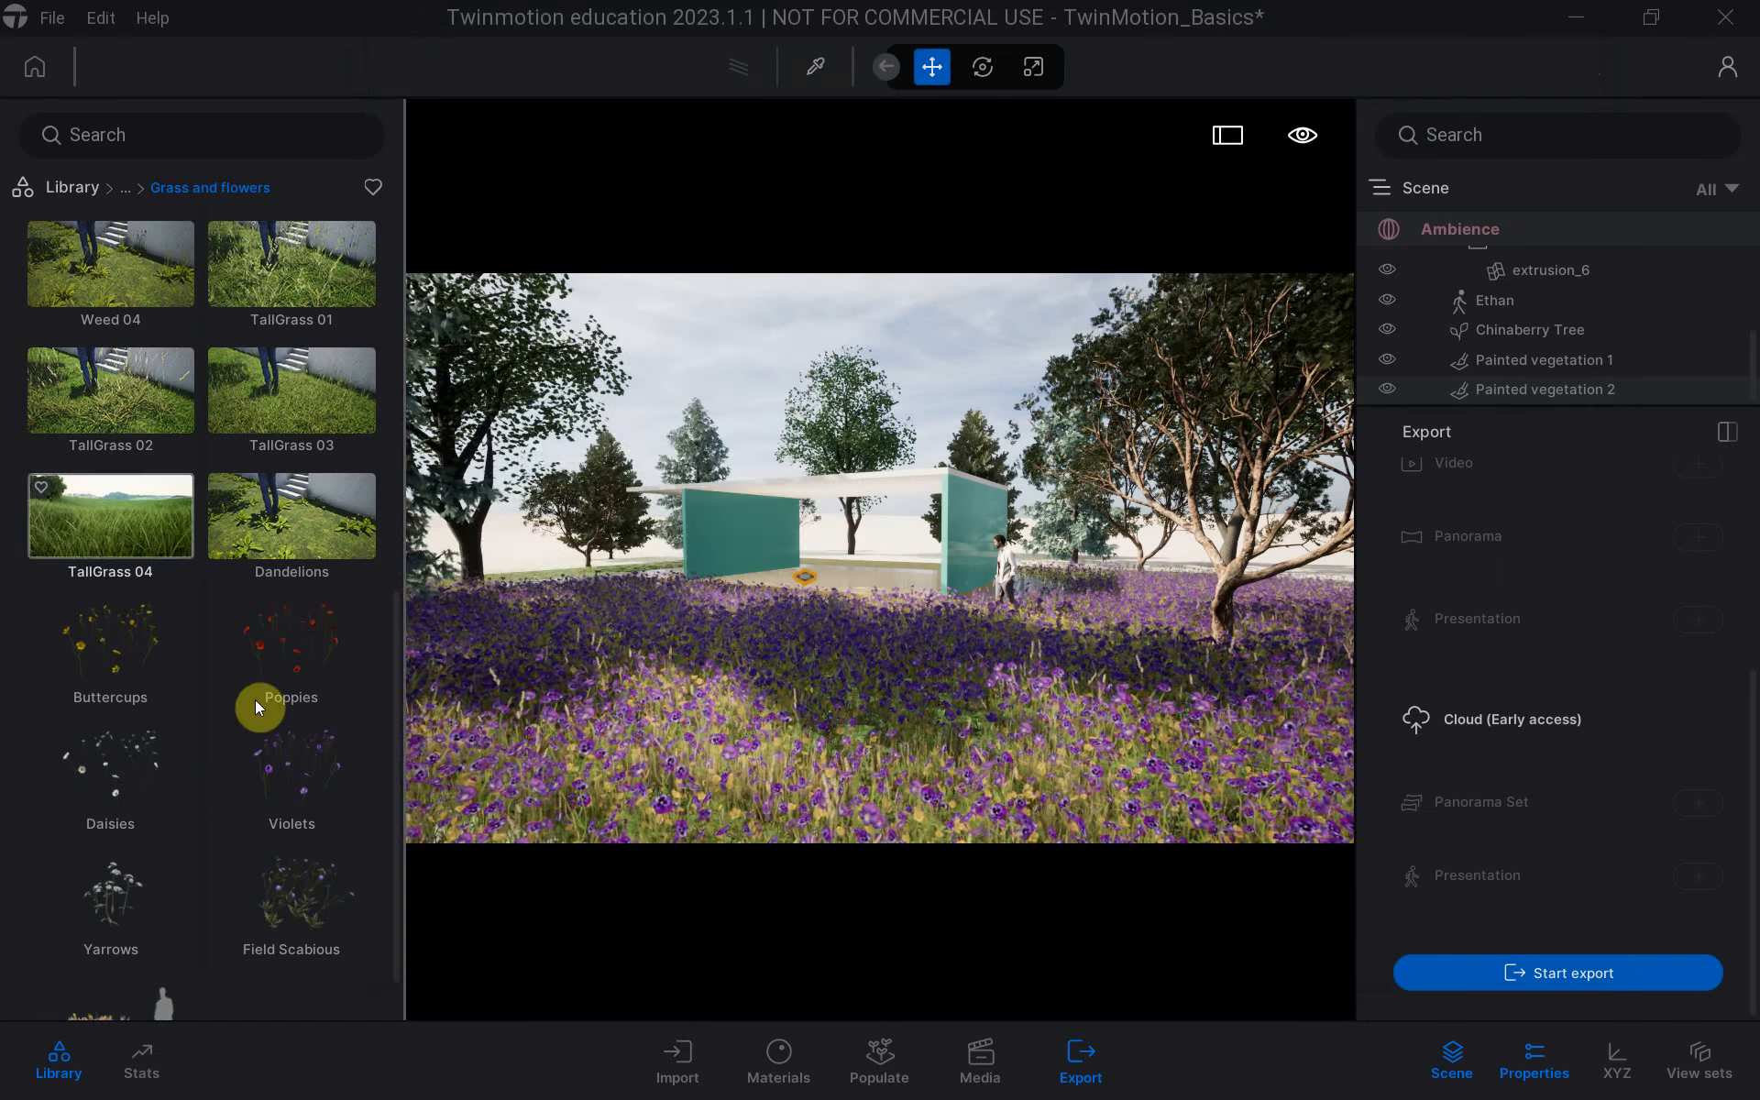
Return the library to its top level and display the scene statistics.
click(74, 193)
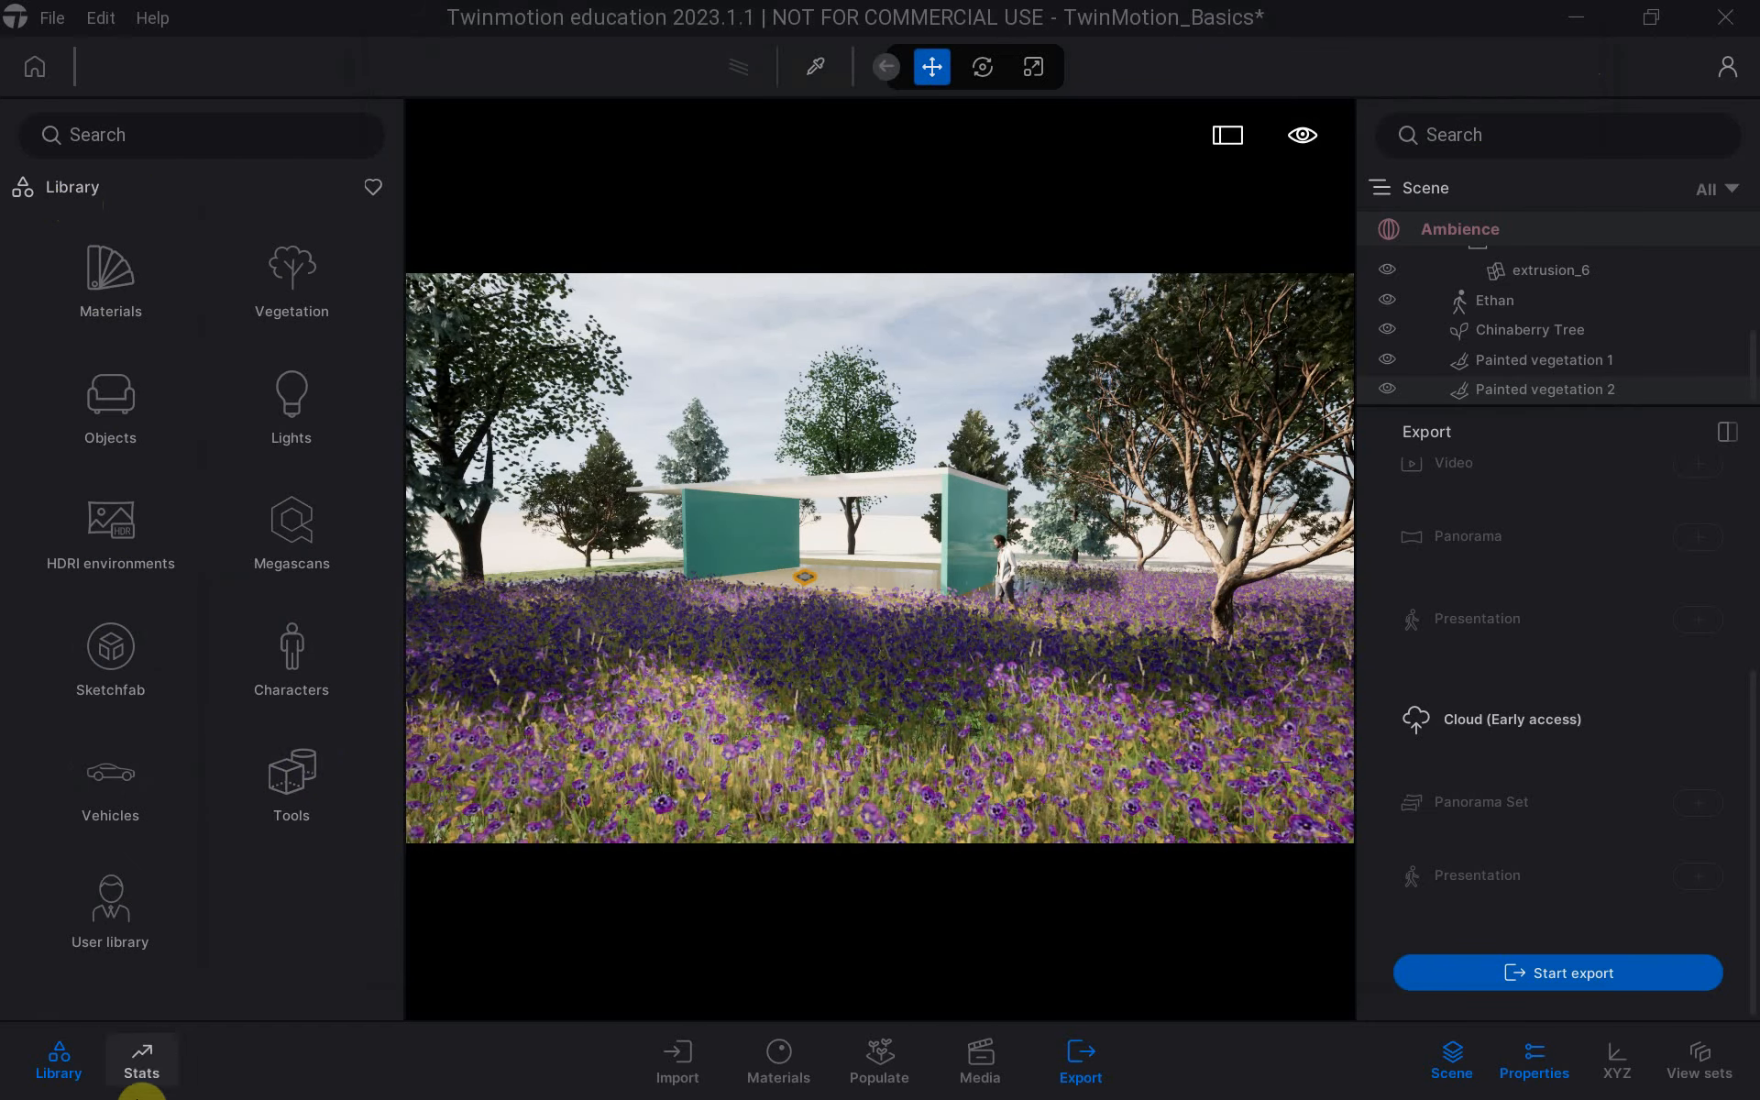
click(138, 1085)
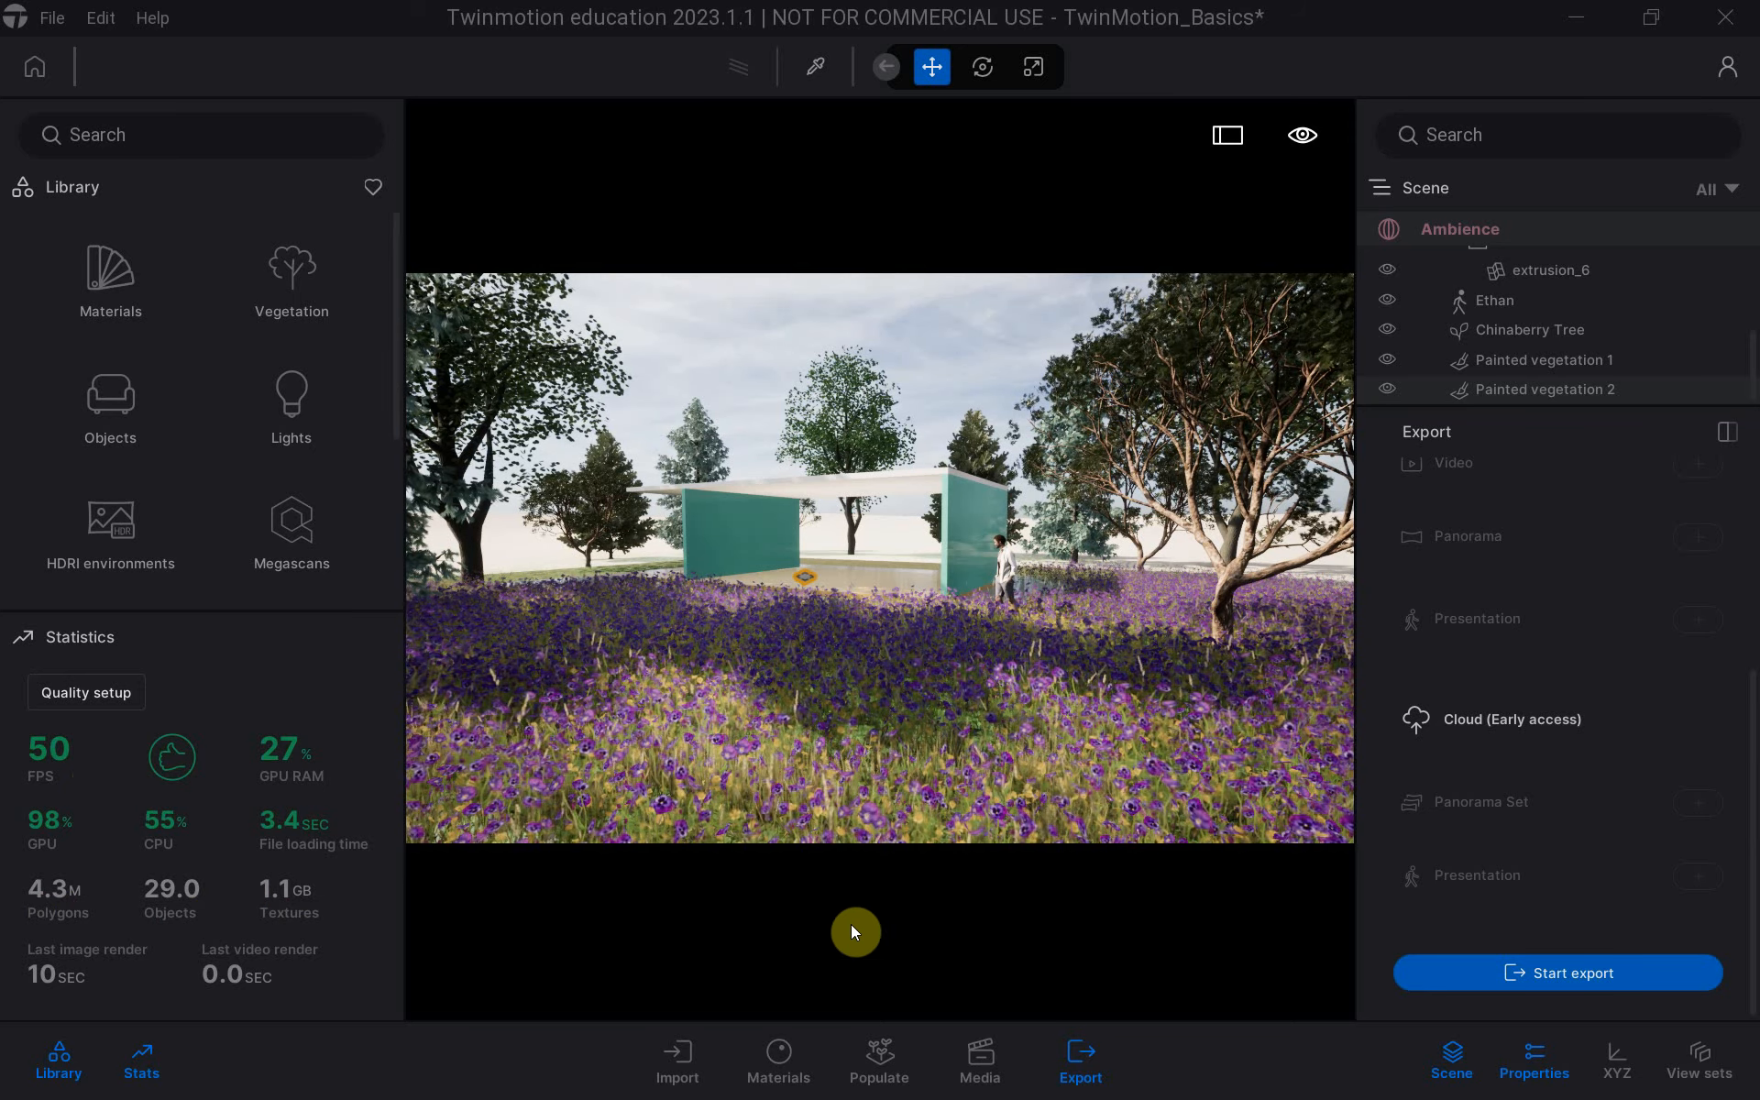
Recall the saved Camera-02 view from the image media.
click(986, 1069)
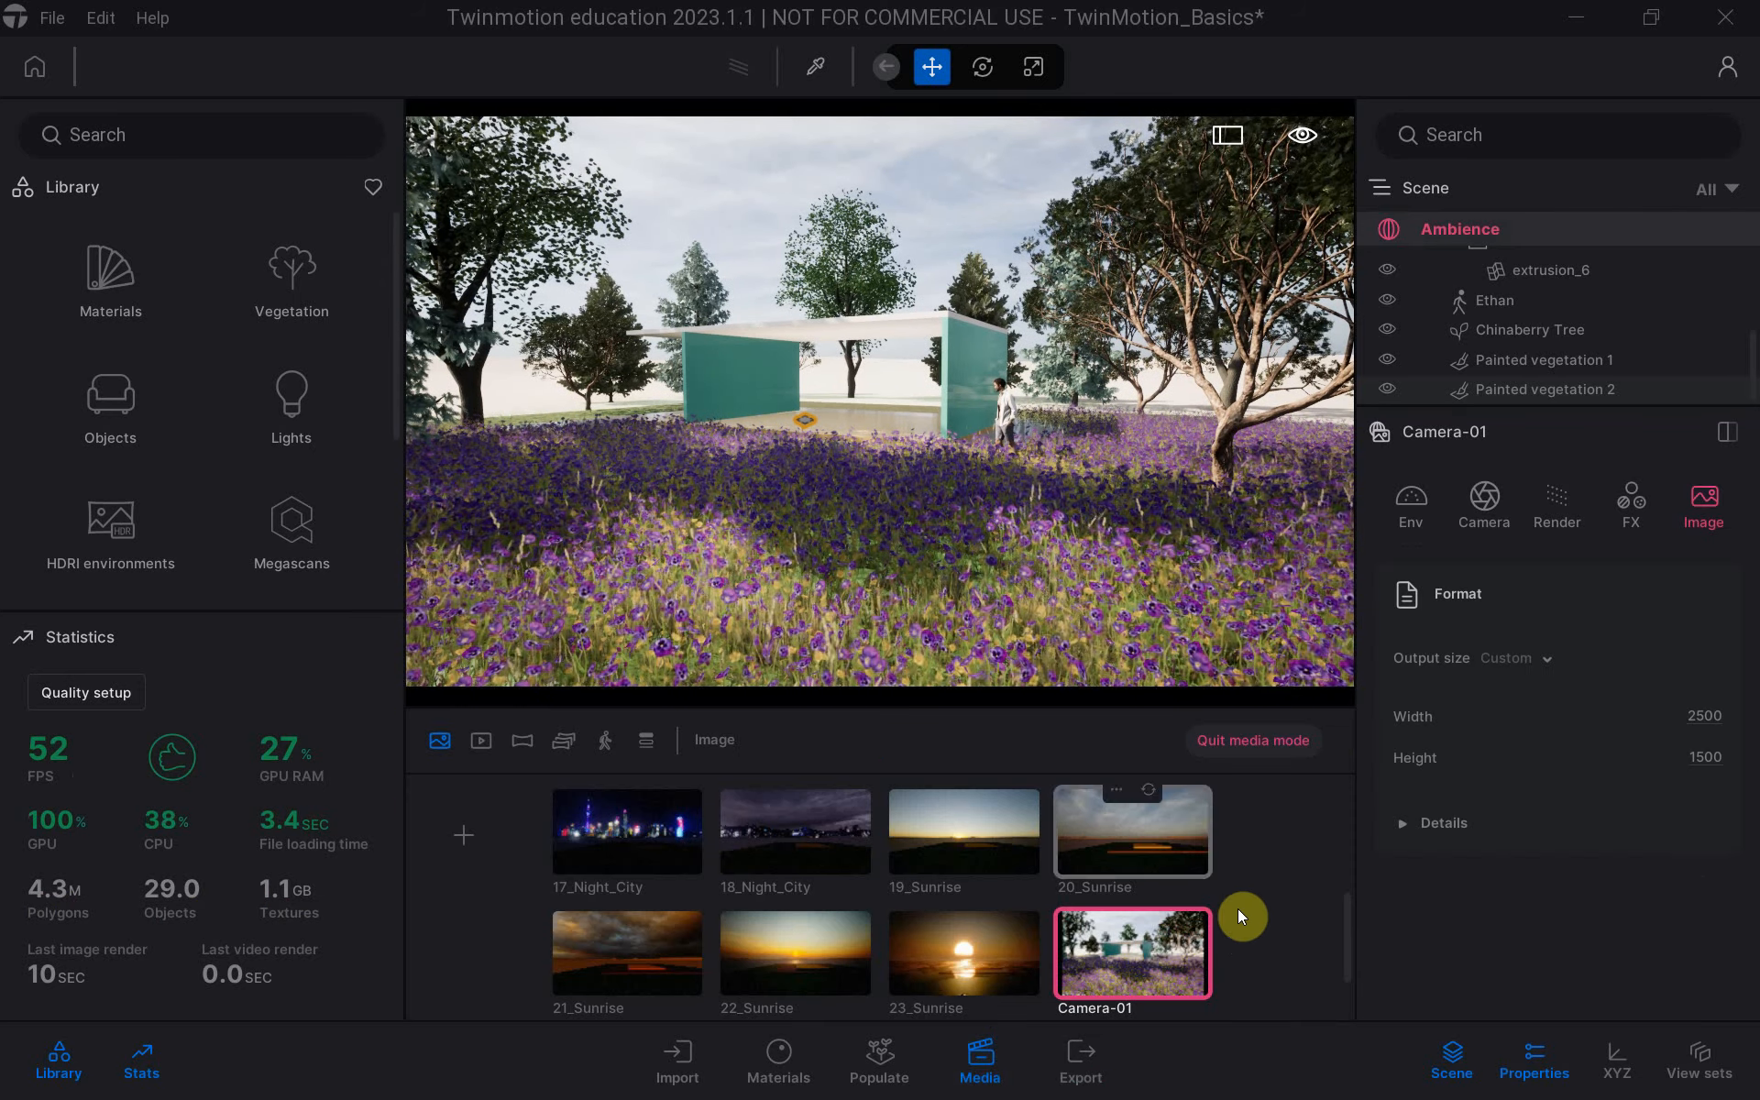
scroll(1256, 943, down, 1)
mouse_move(818, 960)
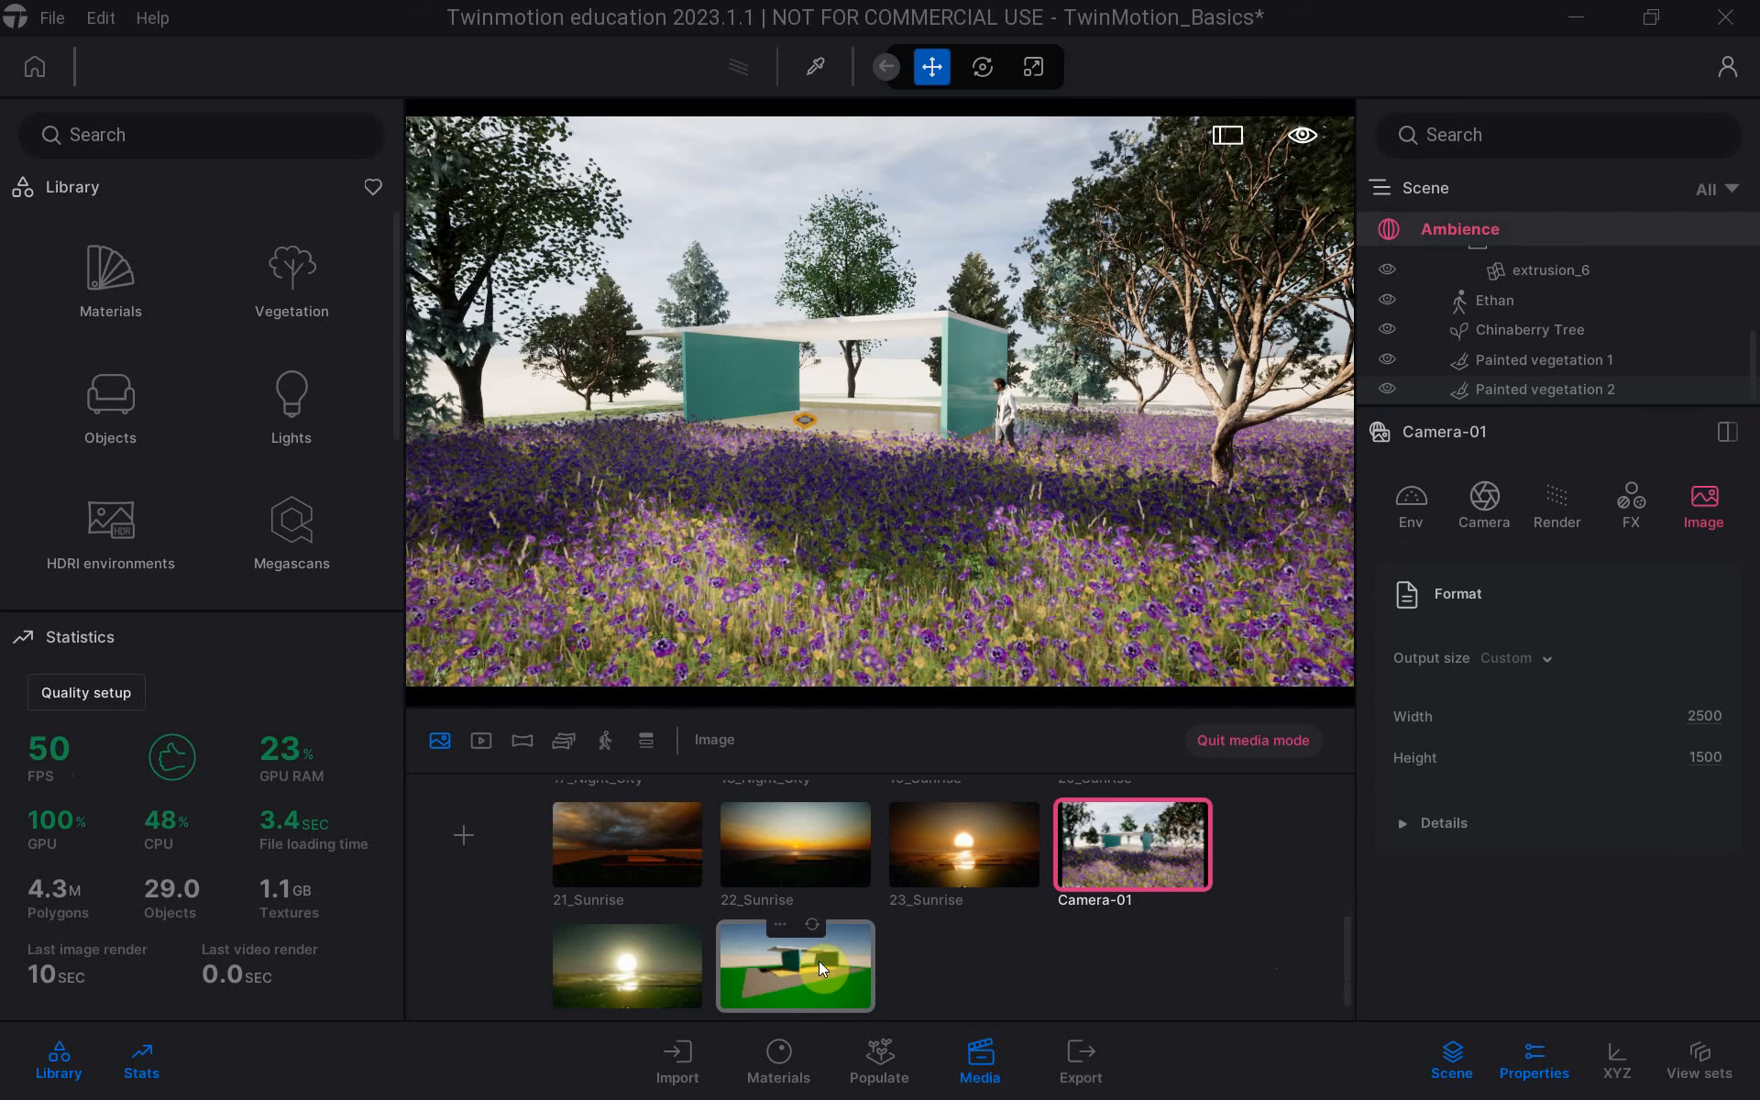
click(814, 966)
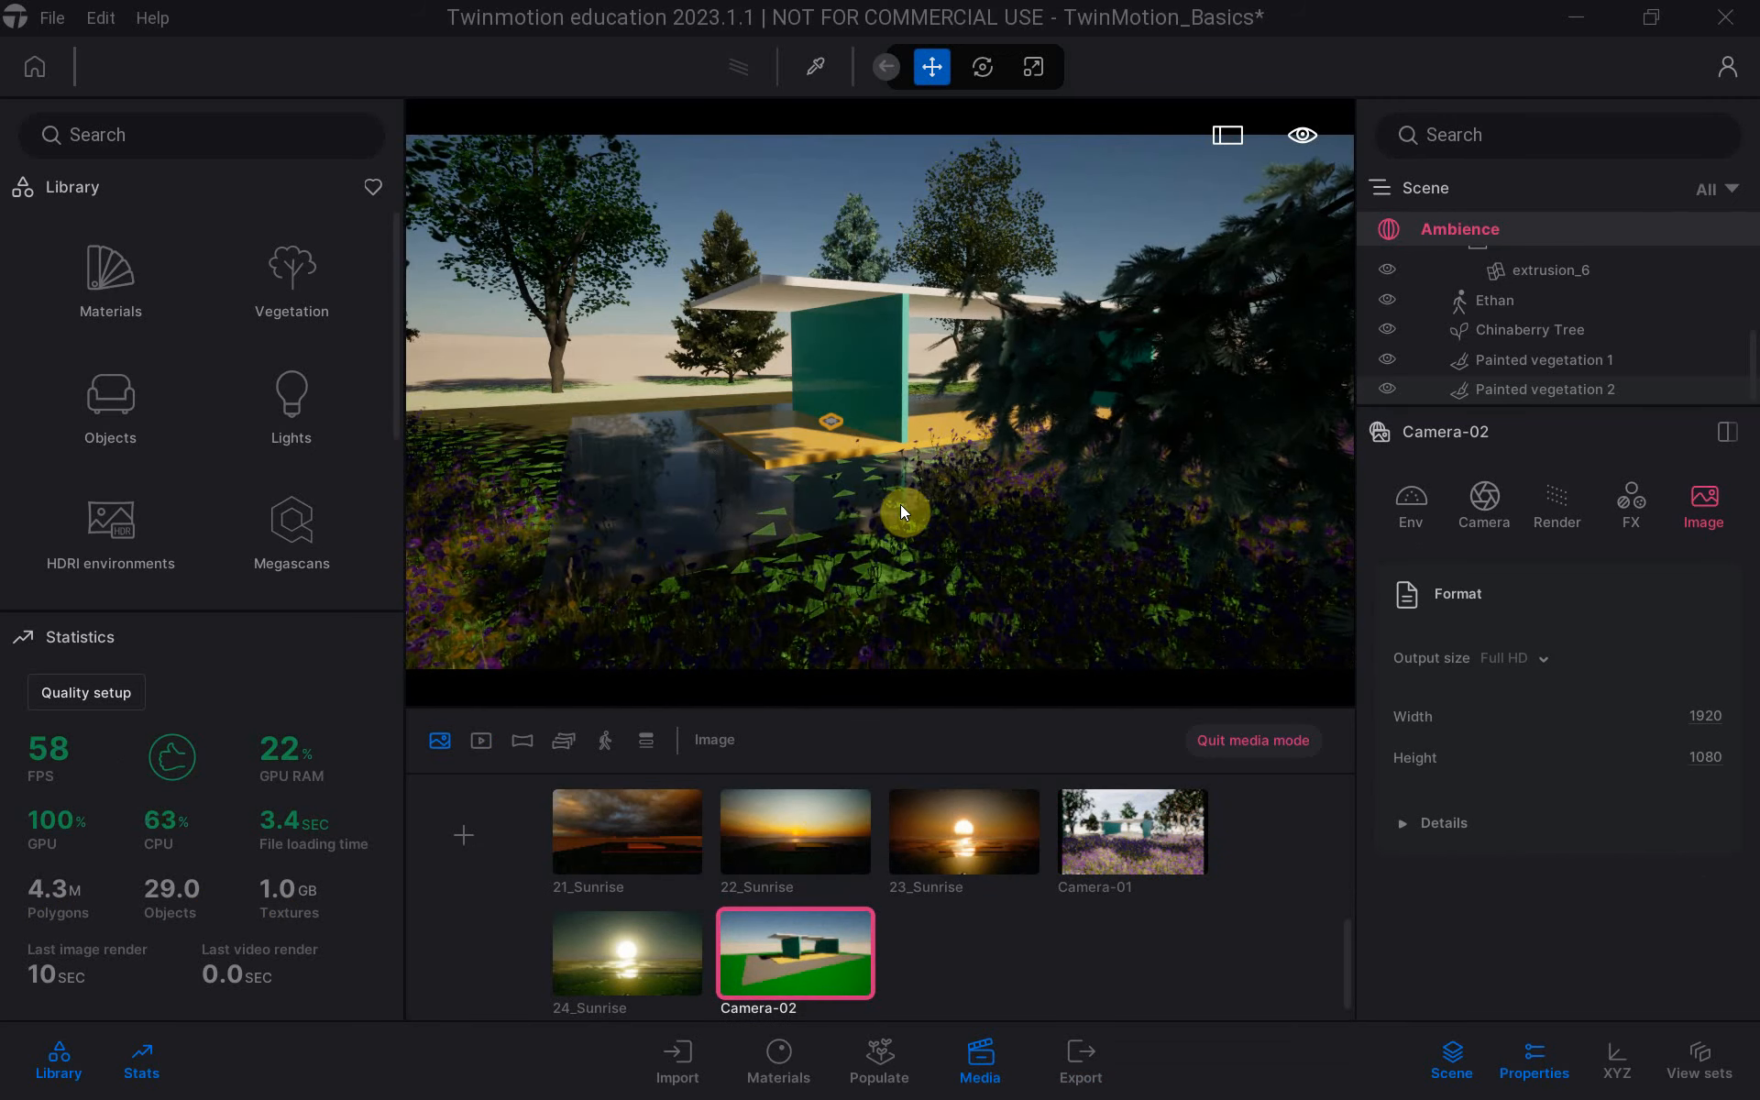
Examine the pavilion, water and planting from several sides and above, focusing on the chinaberry tree, and return to the Camera-01 view.
shift+middle_drag(929, 486, 1072, 380)
shift+middle_drag(987, 450, 1073, 457)
shift+middle_drag(946, 475, 1036, 467)
scroll(947, 476, down, 2)
shift+middle_drag(801, 463, 875, 513)
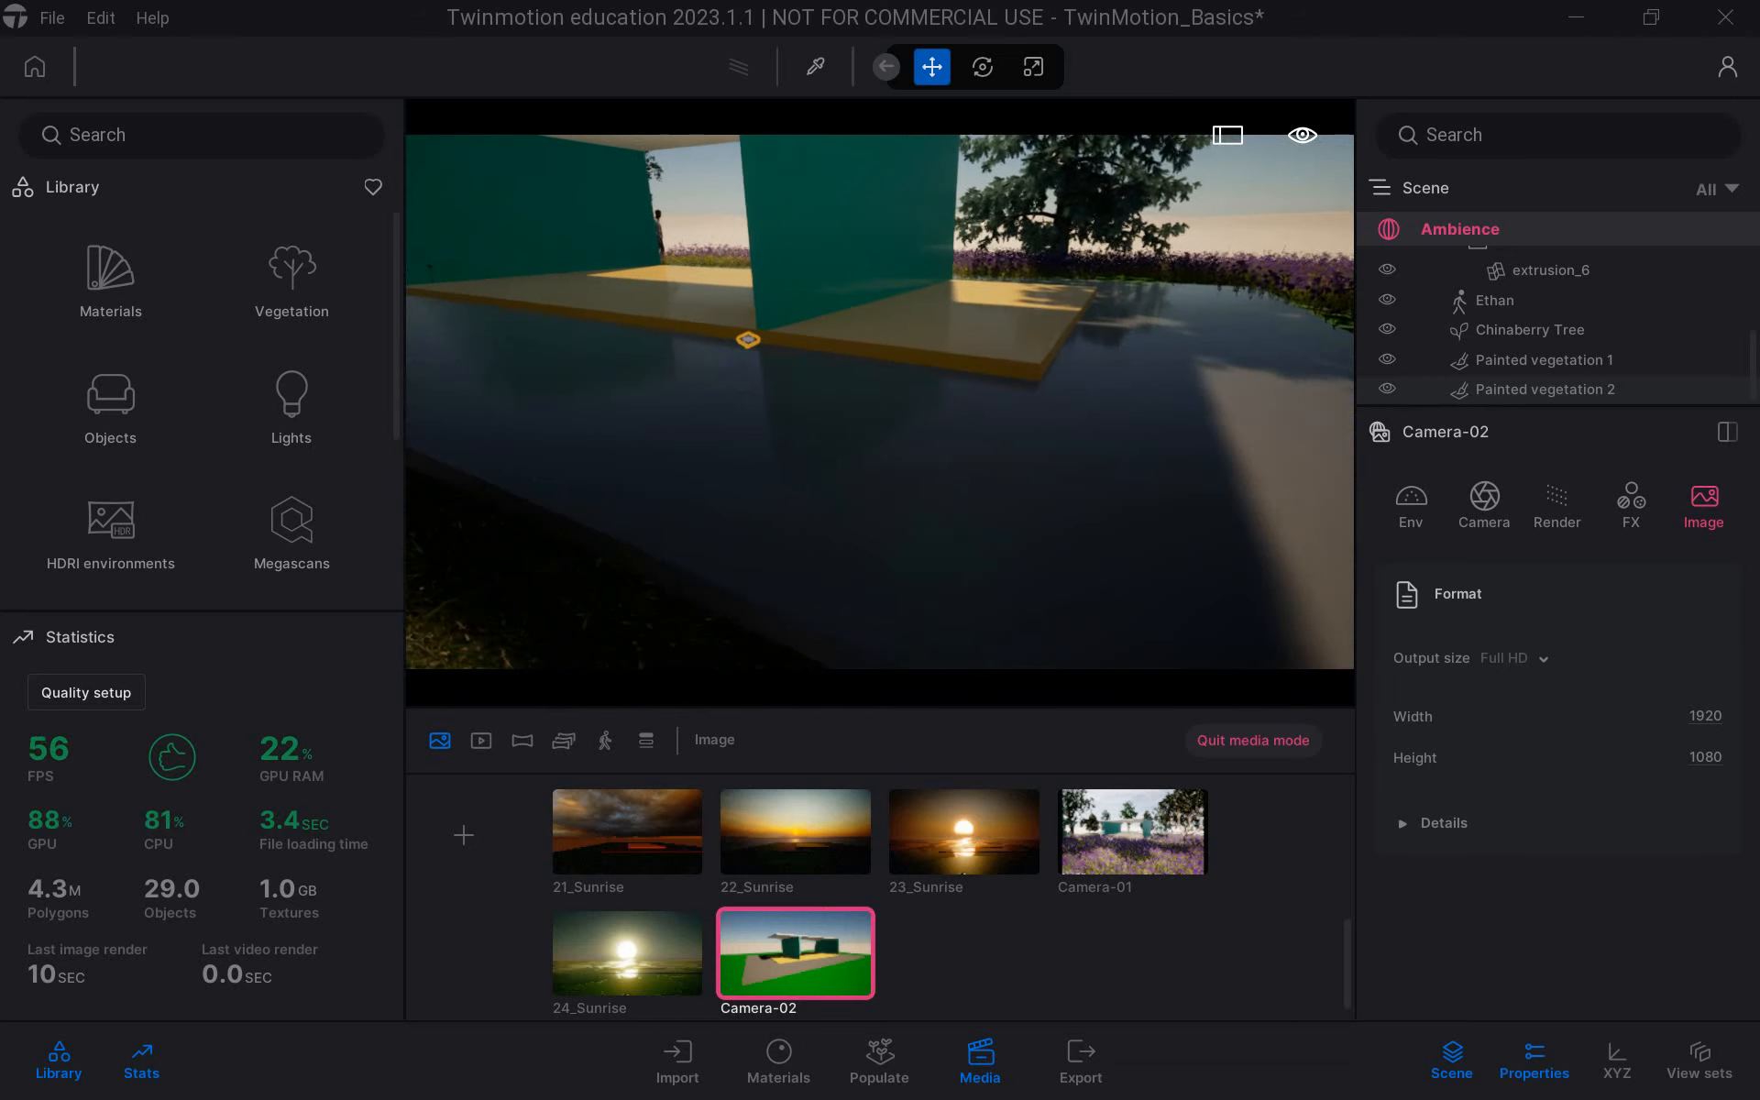
shift+middle_drag(919, 394, 298, 283)
middle_drag(521, 323, 578, 454)
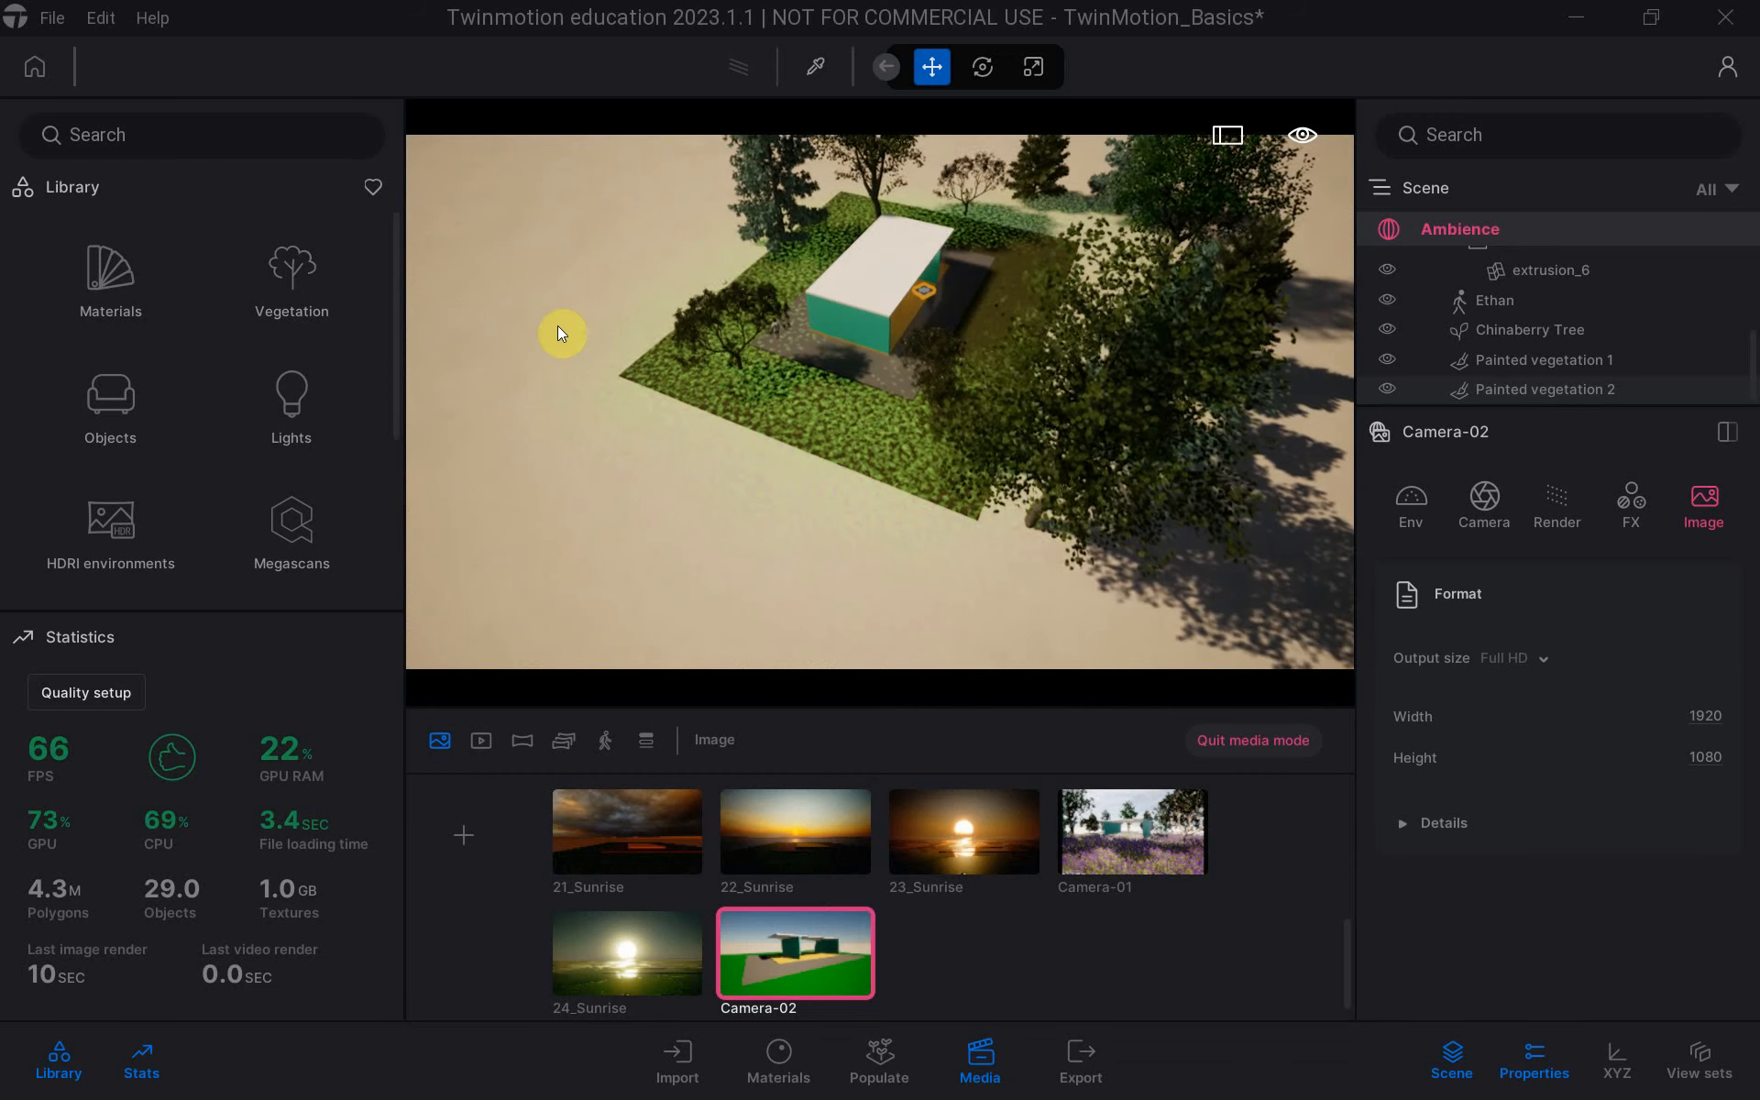
click(776, 331)
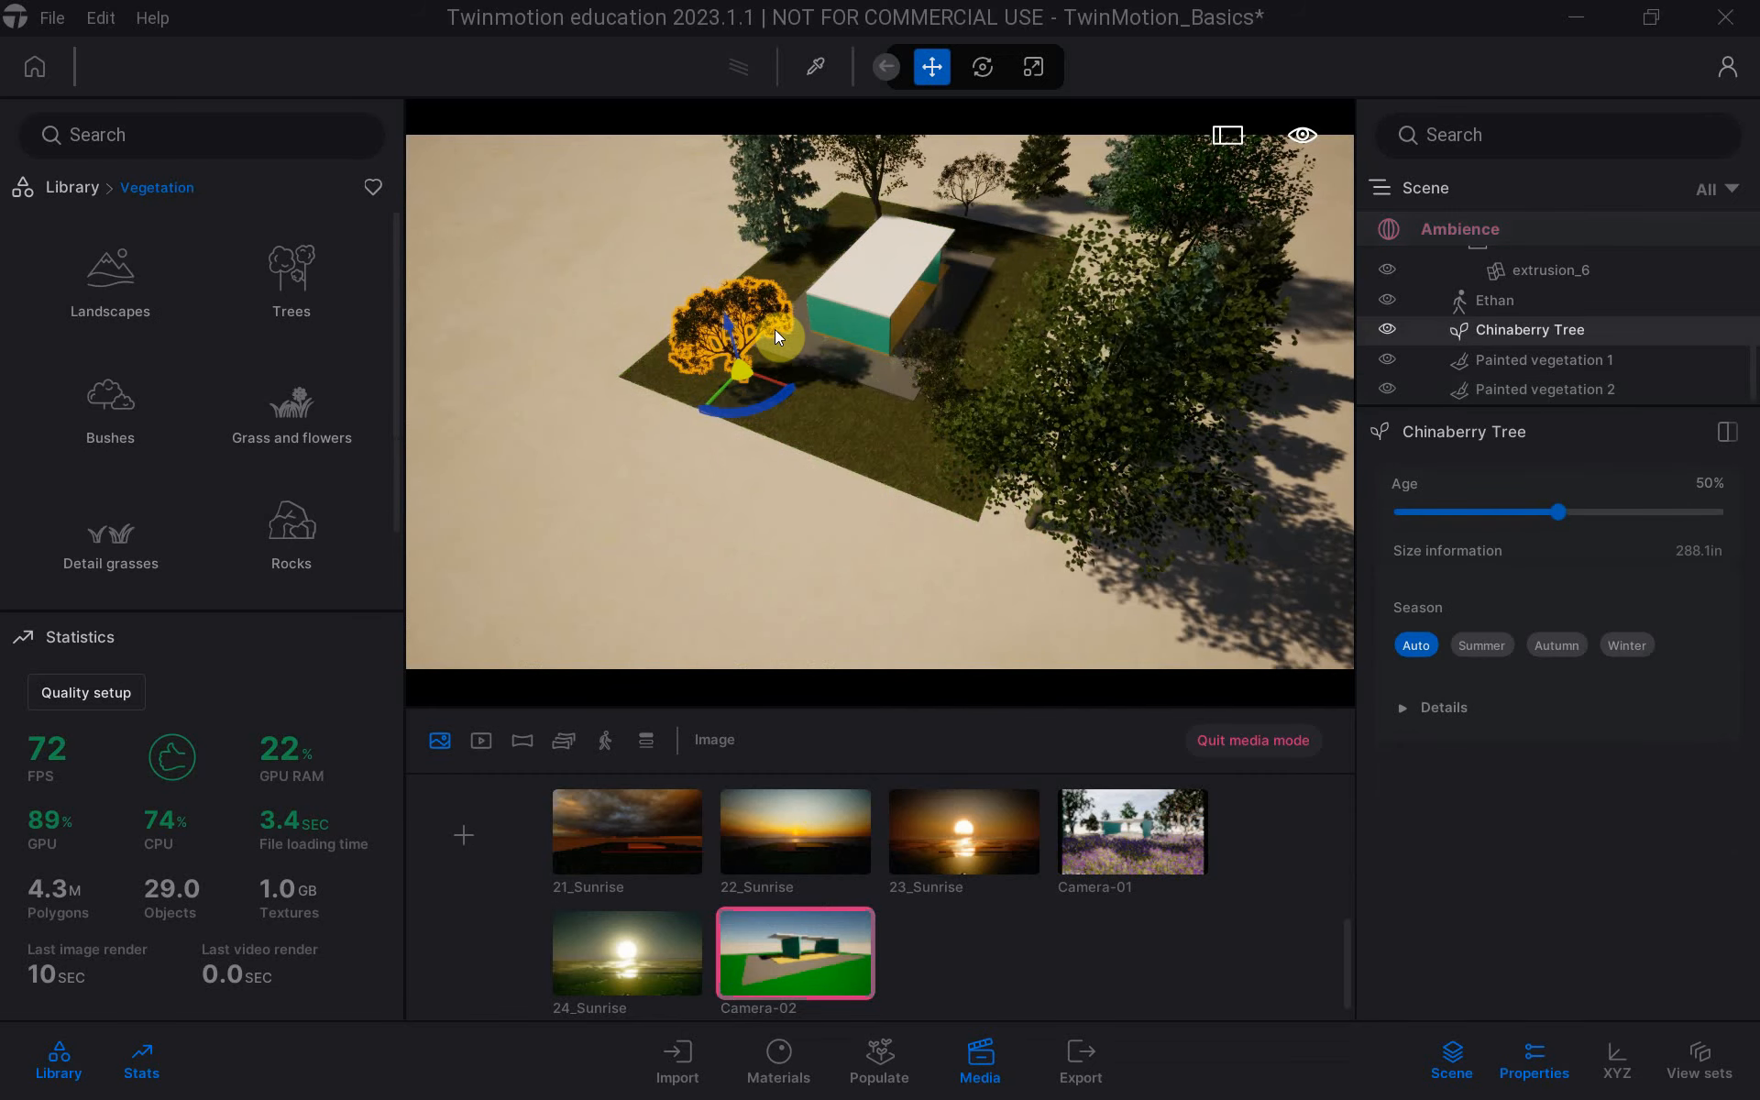
double_click(770, 363)
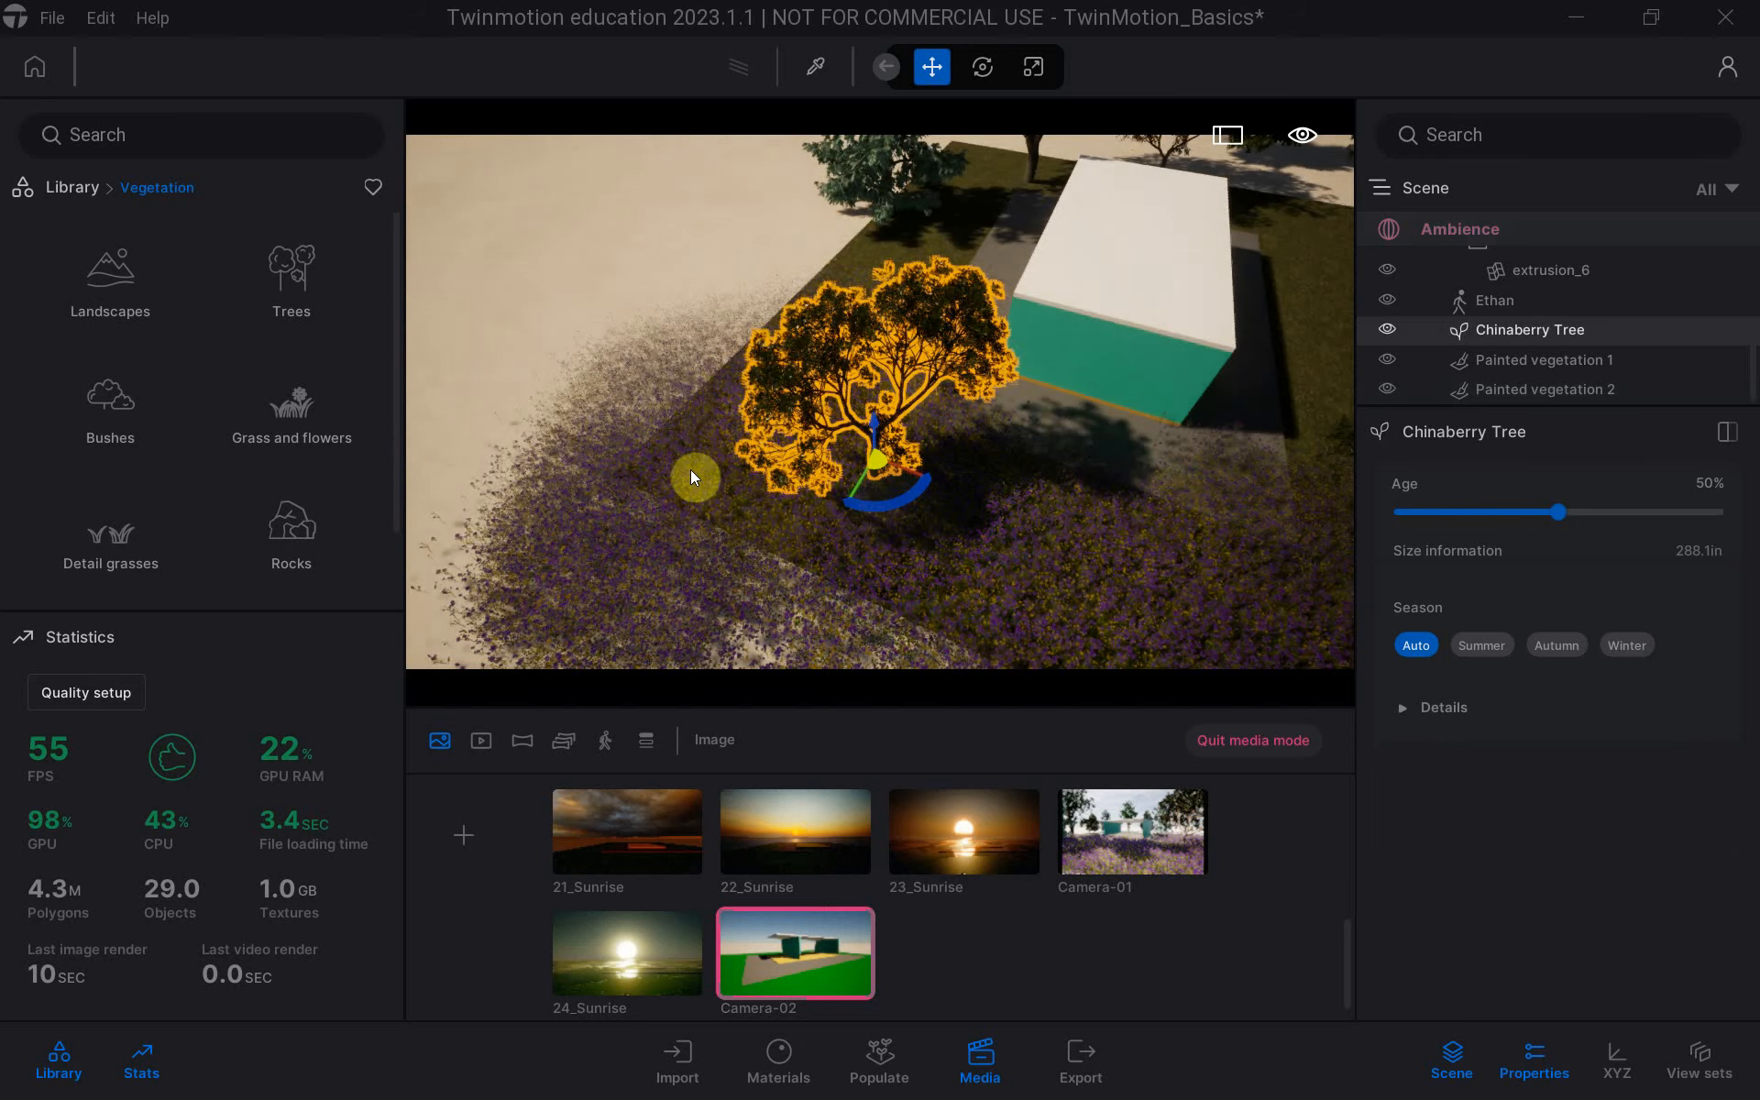
shift+middle_drag(678, 497, 1032, 445)
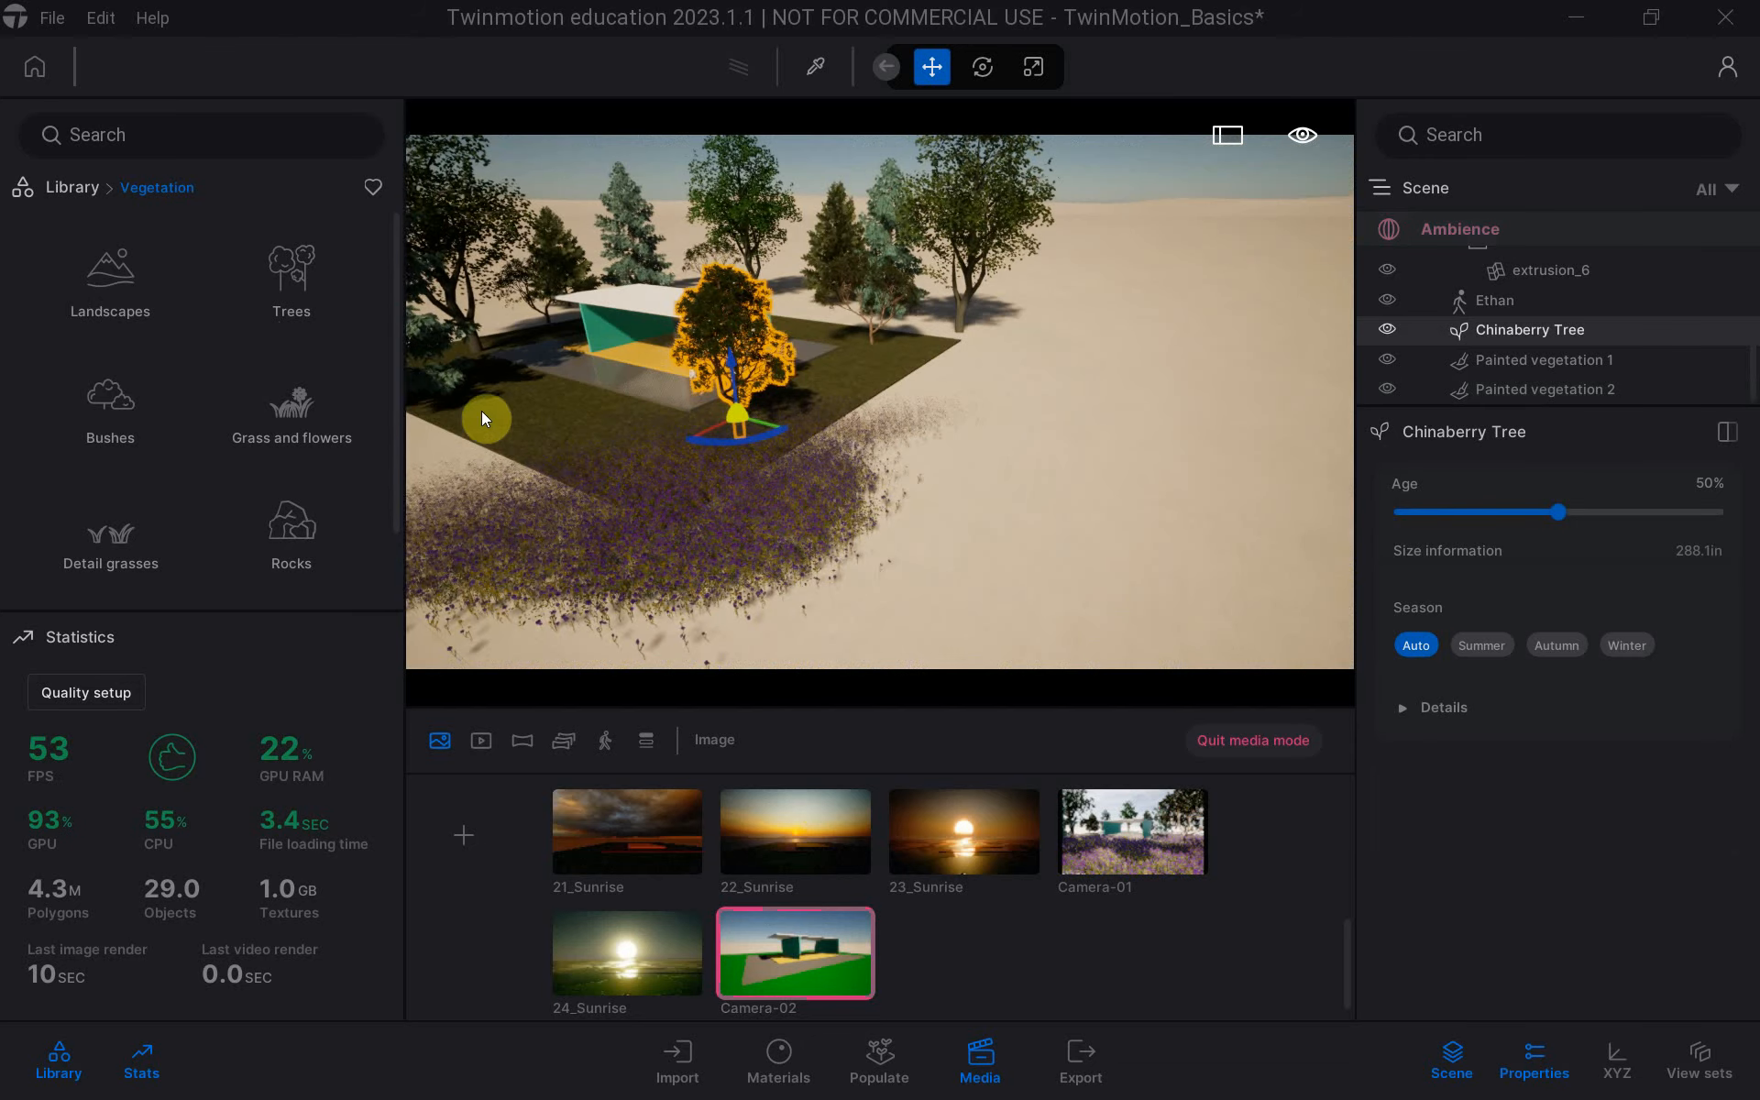
middle_drag(482, 412, 765, 440)
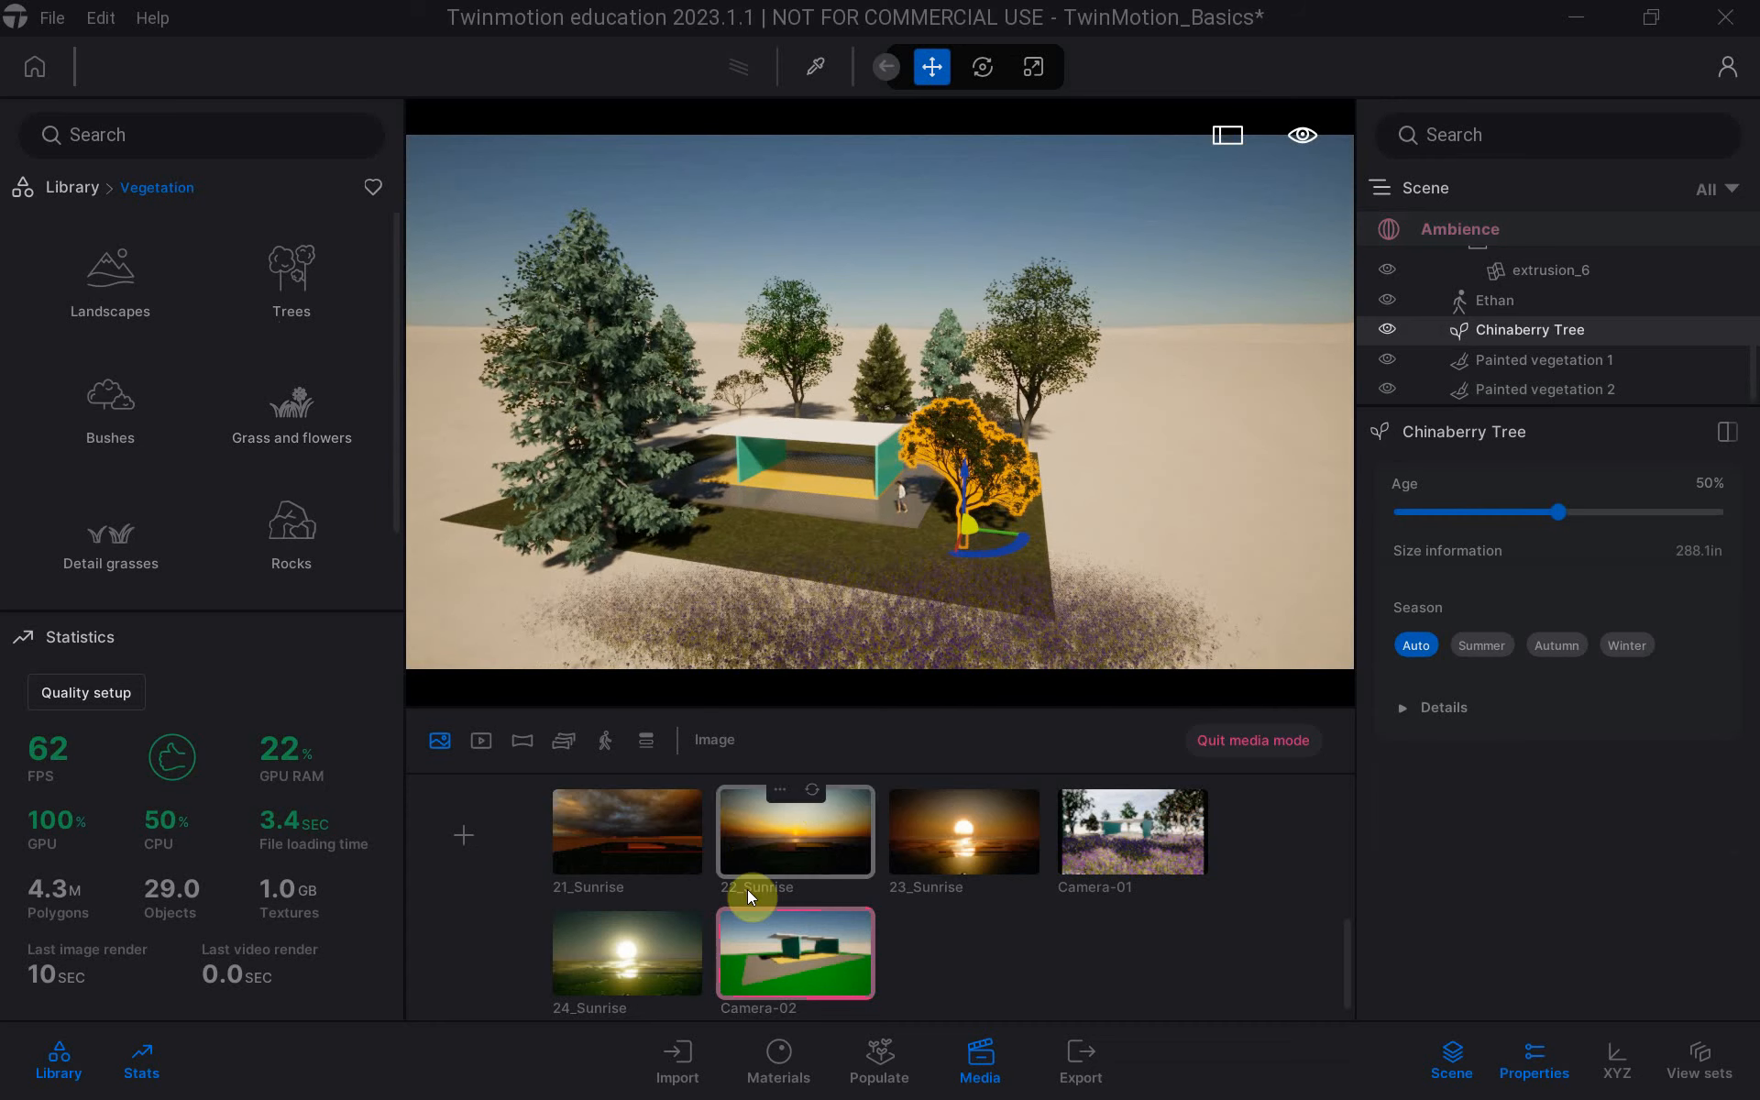
click(783, 946)
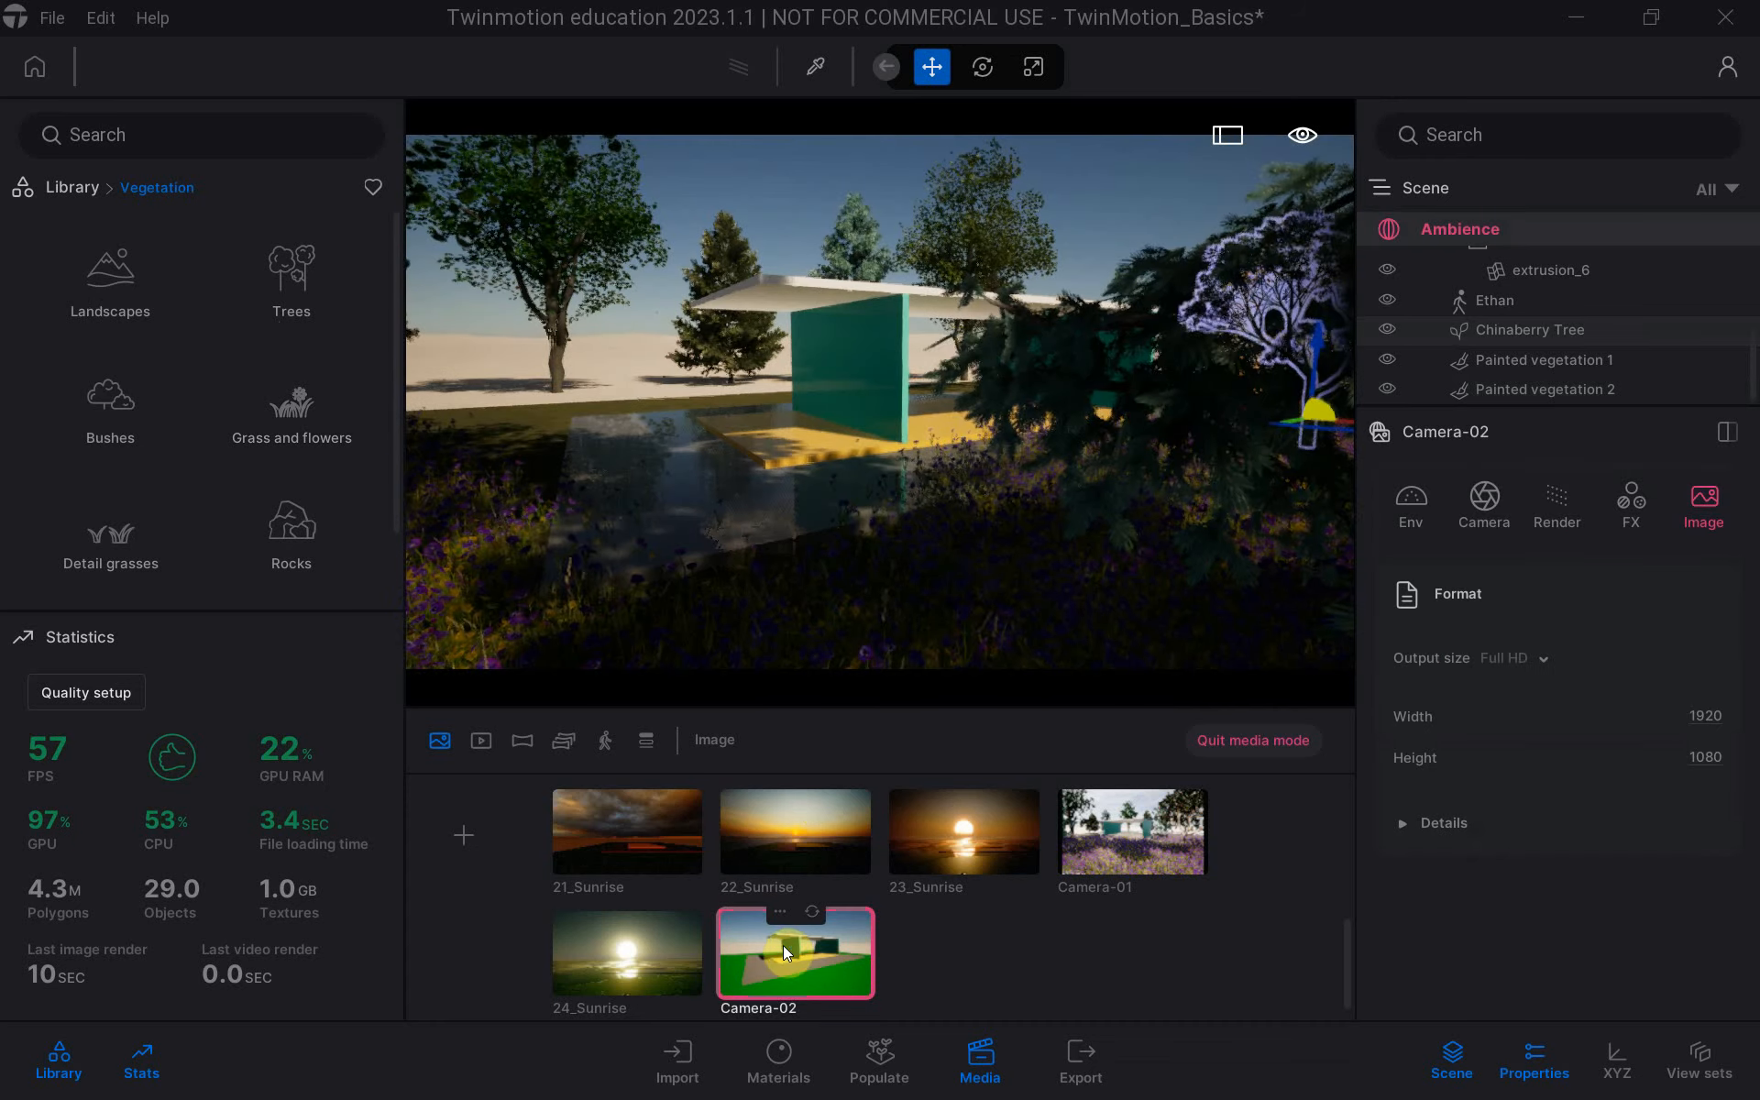
click(1146, 851)
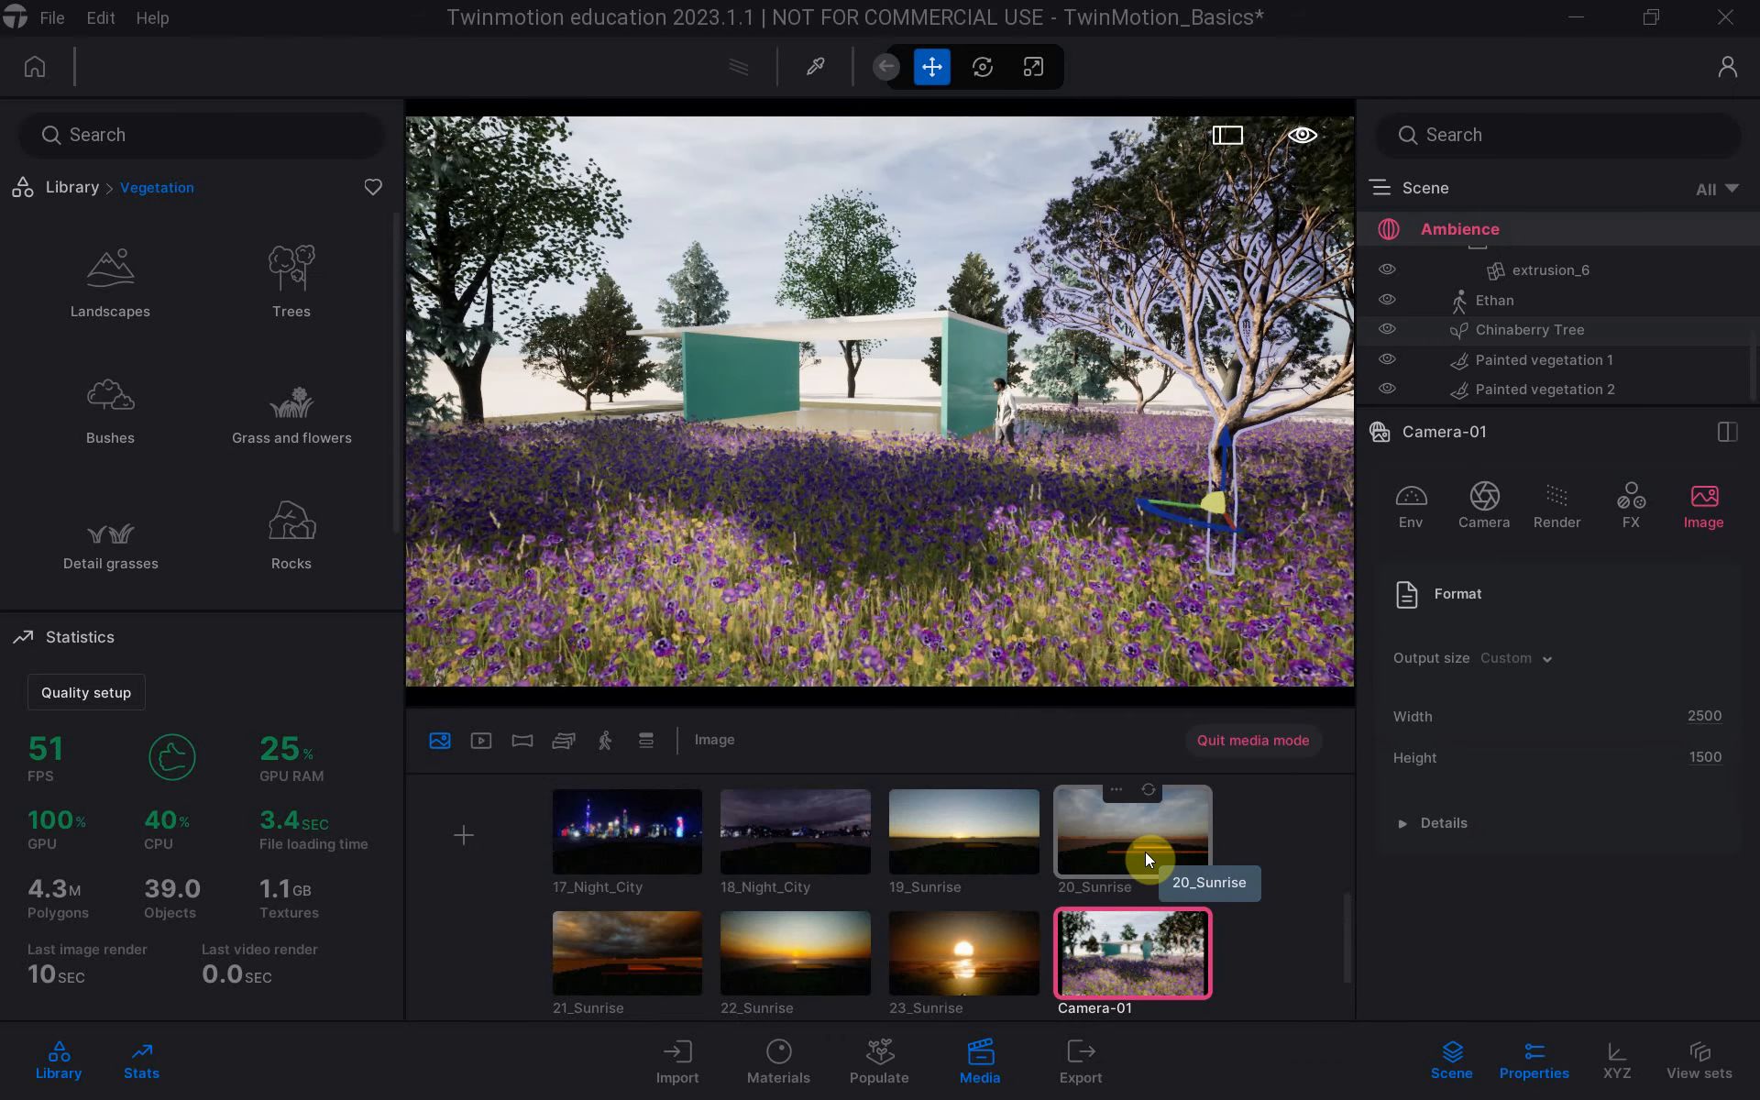